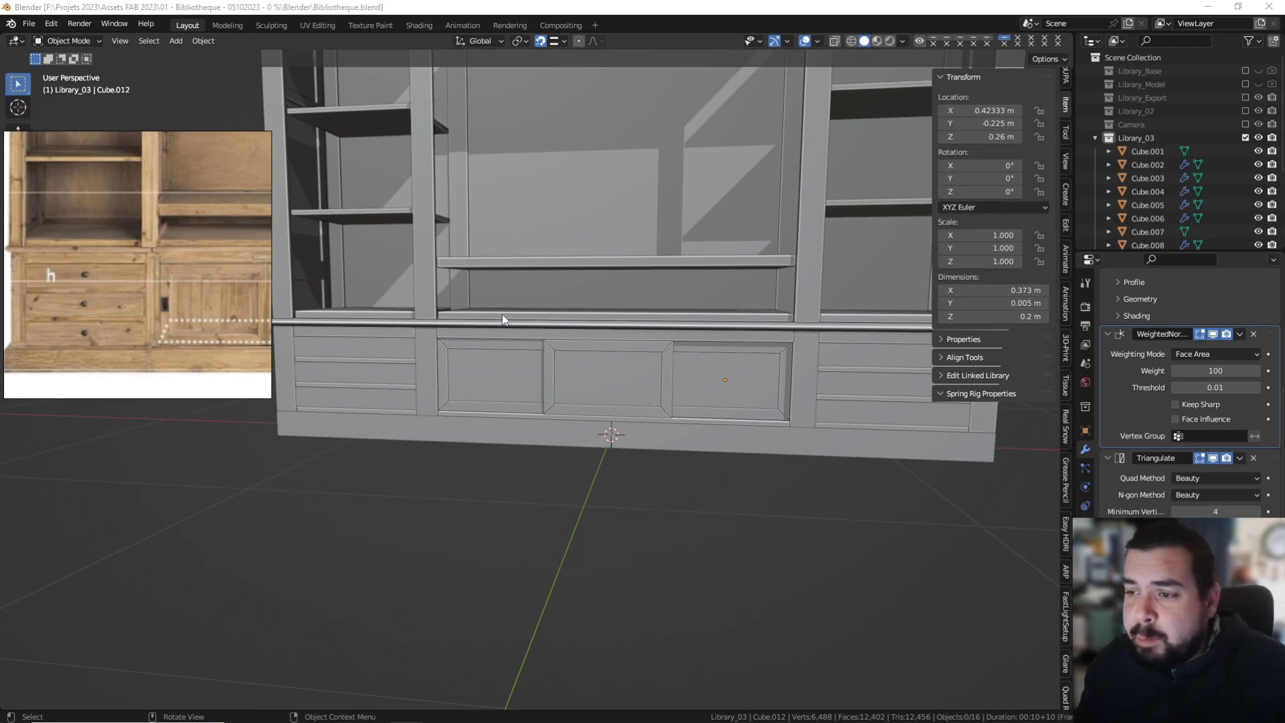
Examine the drawers, door panels and base of the wooden bookcase in the reference photo against the modelled library.
{"action": "scroll", "coordinate": [502, 318], "scroll_direction": "down", "scroll_amount": 5}
{"action": "middle_click_drag", "start_coordinate": [500, 263], "coordinate": [487, 316]}
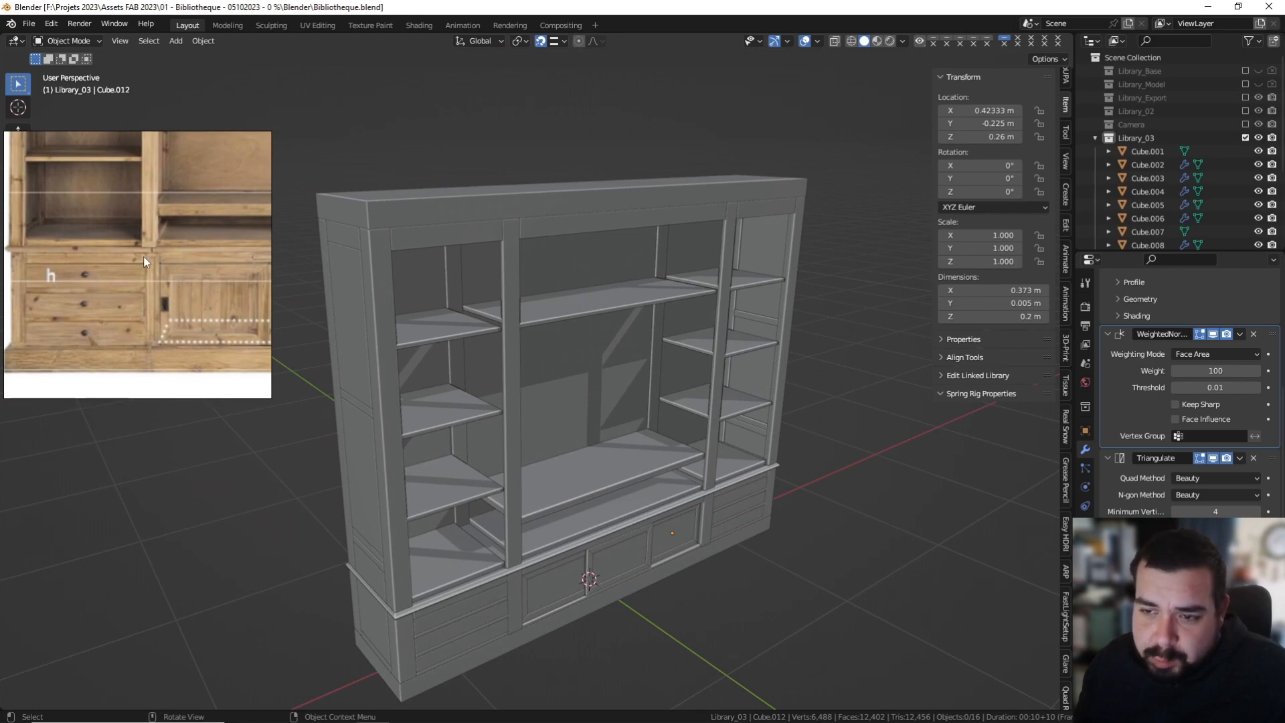
{"action": "middle_click_drag", "start_coordinate": [616, 483], "coordinate": [537, 479]}
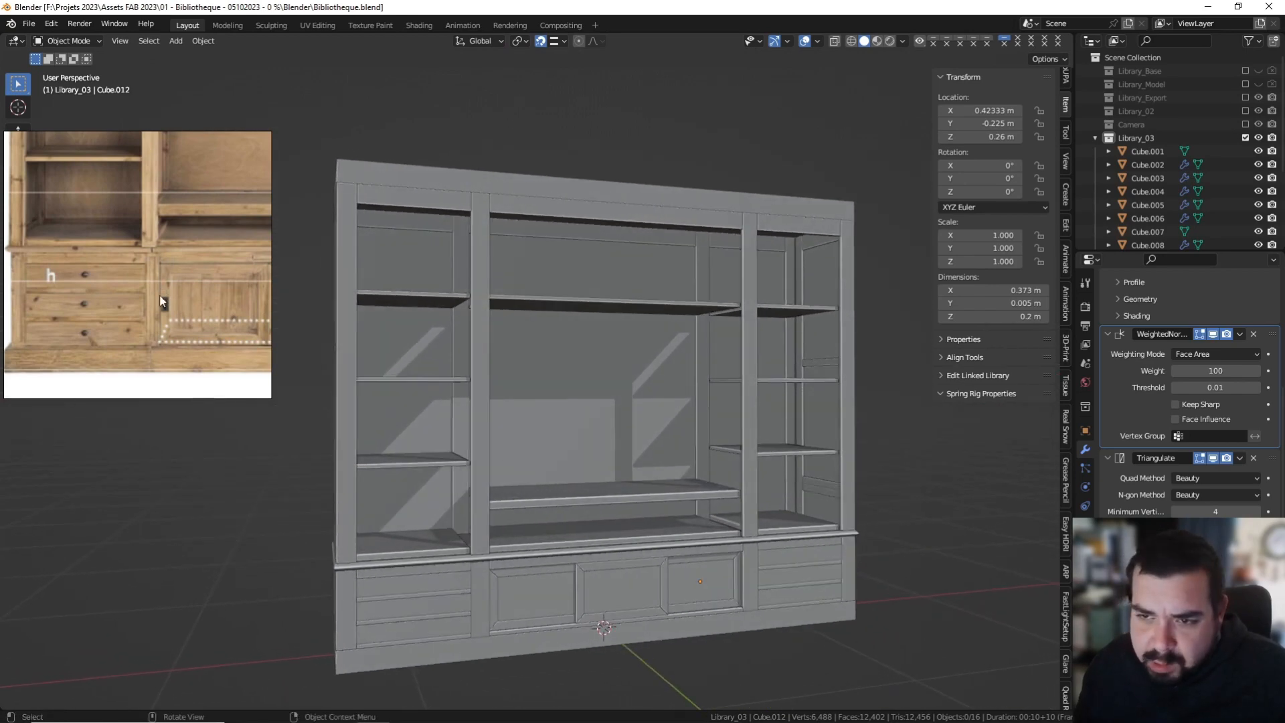
{"action": "left_click_drag", "start_coordinate": [131, 276], "coordinate": [479, 418]}
{"action": "scroll", "coordinate": [444, 340], "scroll_direction": "up", "scroll_amount": 3}
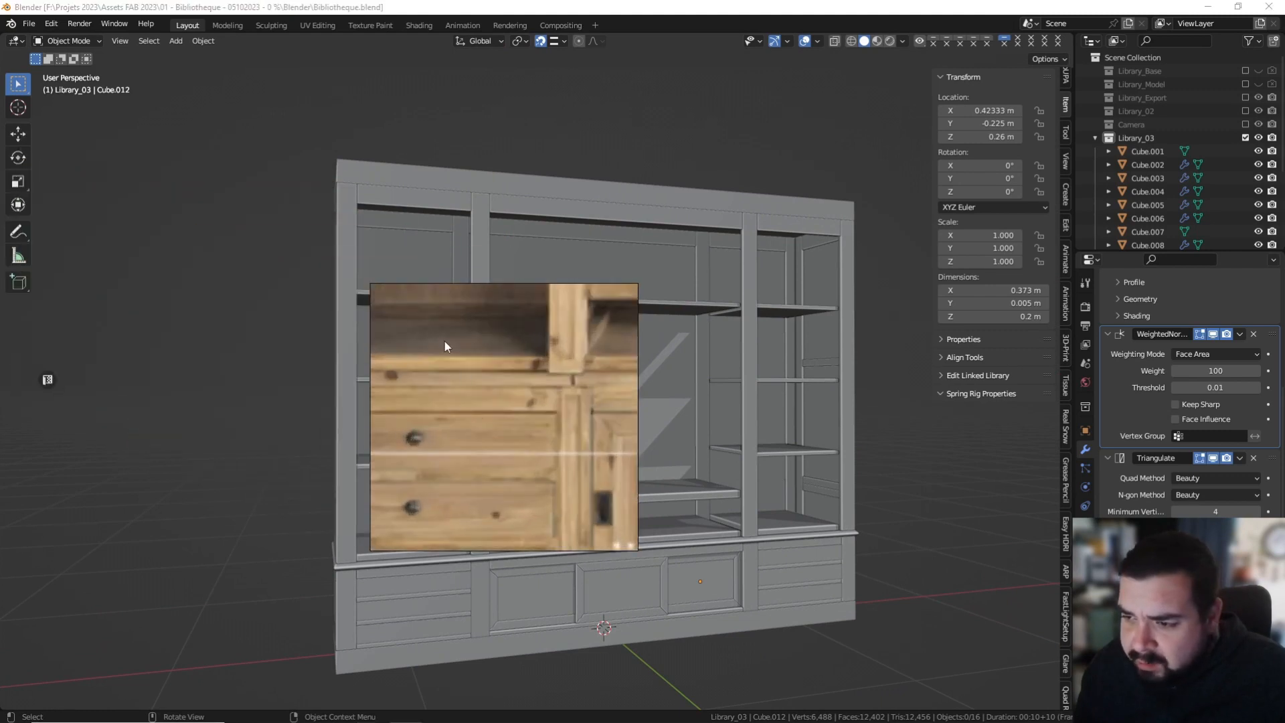
{"action": "scroll", "coordinate": [482, 395], "scroll_direction": "down", "scroll_amount": 2}
{"action": "scroll", "coordinate": [444, 369], "scroll_direction": "up", "scroll_amount": 2}
{"action": "scroll", "coordinate": [508, 376], "scroll_direction": "up", "scroll_amount": 1}
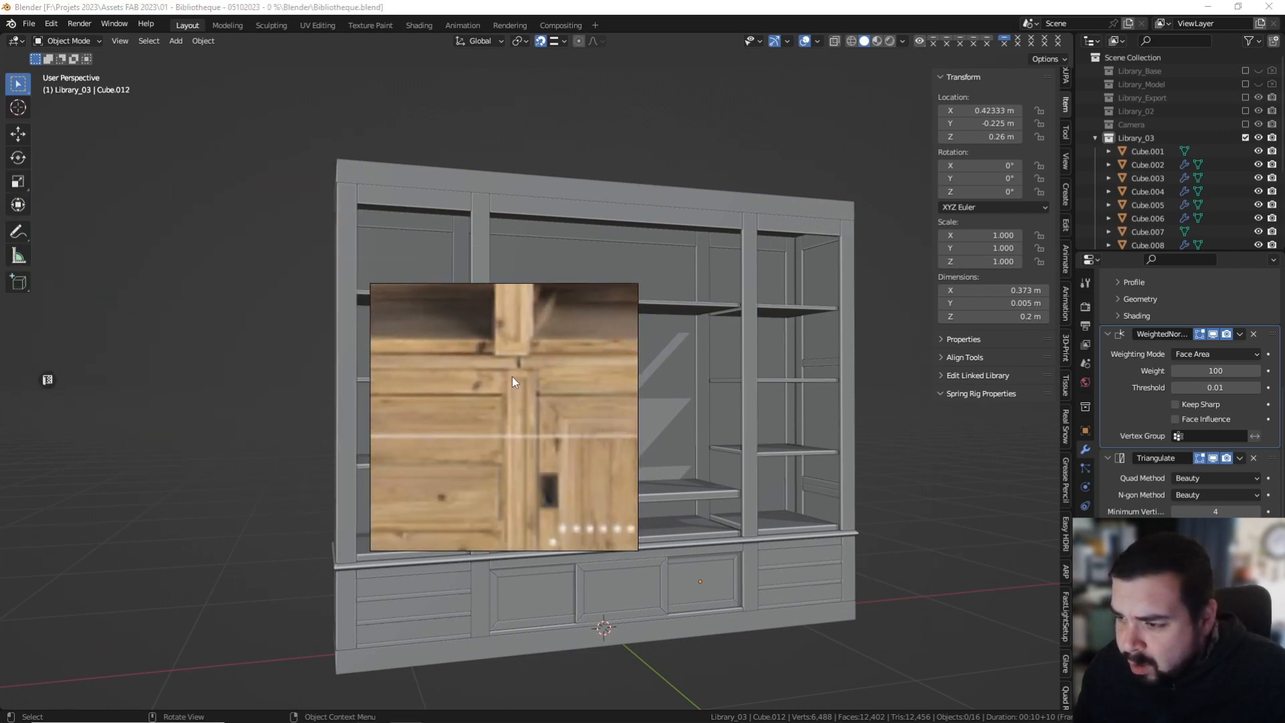
{"action": "scroll", "coordinate": [509, 509], "scroll_direction": "down", "scroll_amount": 2}
{"action": "scroll", "coordinate": [508, 395], "scroll_direction": "up", "scroll_amount": 2}
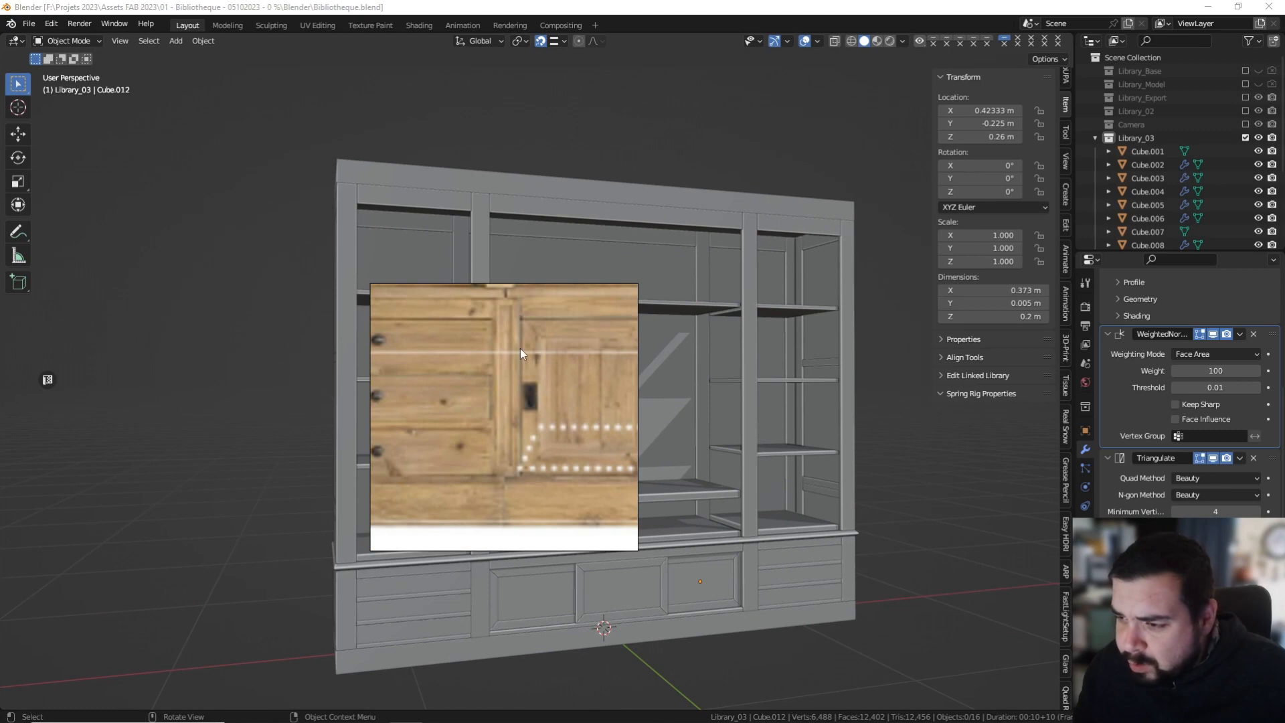
{"action": "scroll", "coordinate": [495, 358], "scroll_direction": "down", "scroll_amount": 2}
{"action": "scroll", "coordinate": [529, 375], "scroll_direction": "up", "scroll_amount": 2}
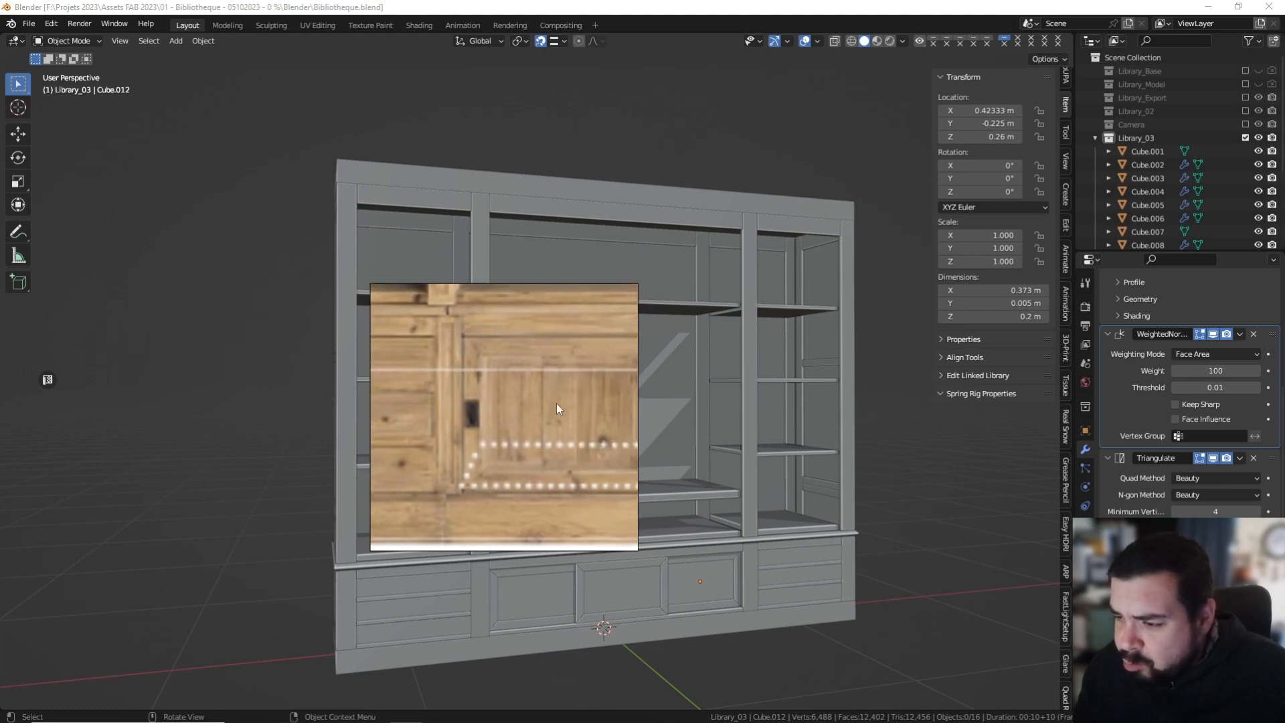
{"action": "middle_click_drag", "start_coordinate": [545, 394], "coordinate": [430, 396]}
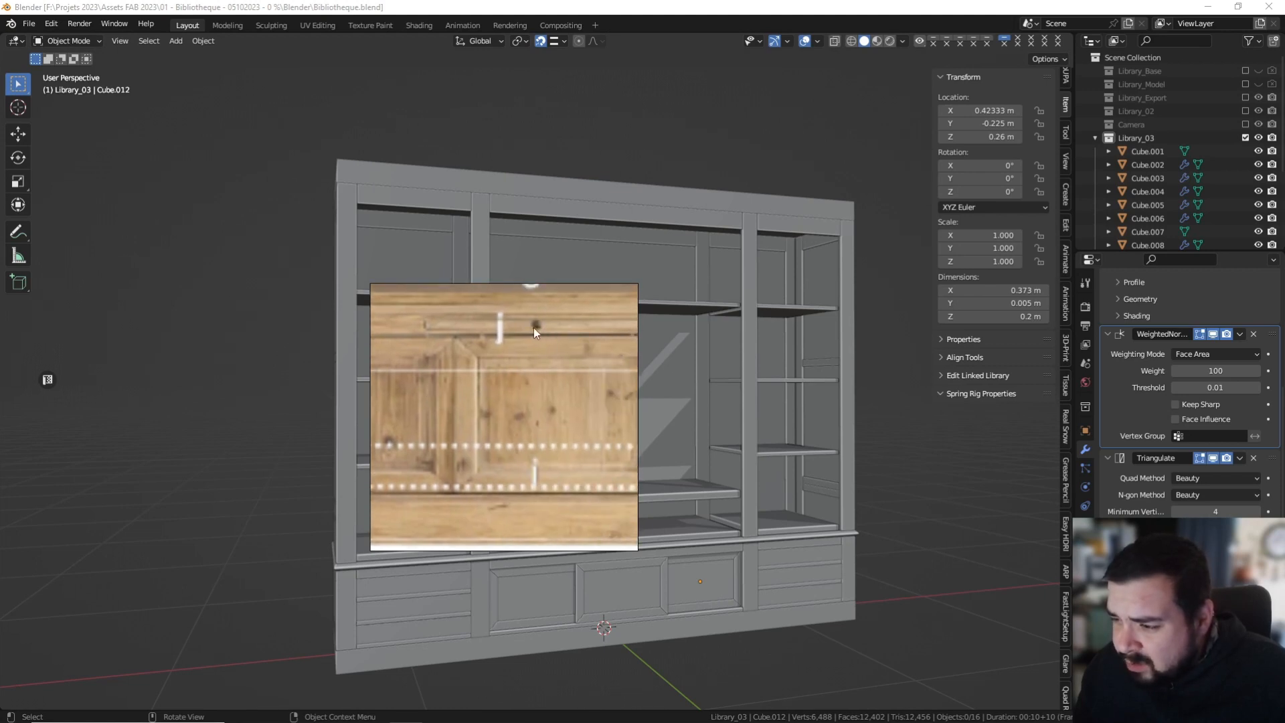
{"action": "middle_click_drag", "start_coordinate": [546, 327], "coordinate": [447, 339]}
{"action": "middle_click_drag", "start_coordinate": [560, 343], "coordinate": [439, 348]}
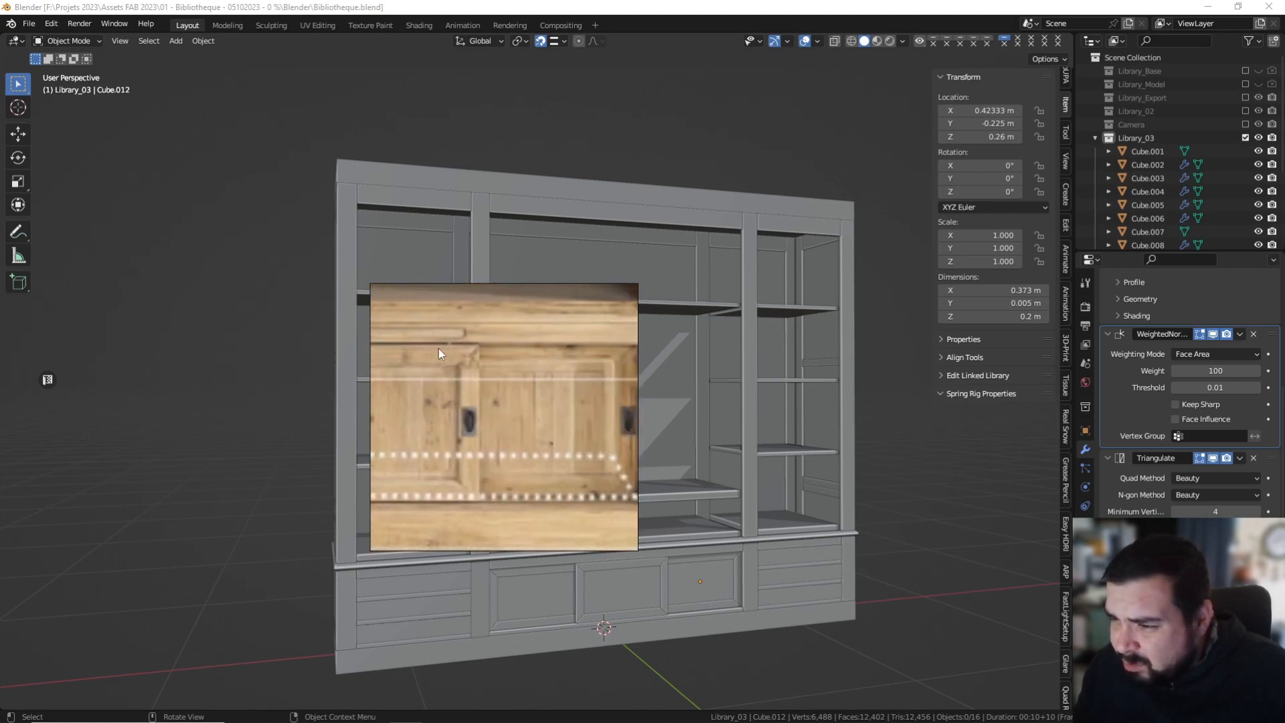
{"action": "middle_click_drag", "start_coordinate": [540, 356], "coordinate": [422, 375]}
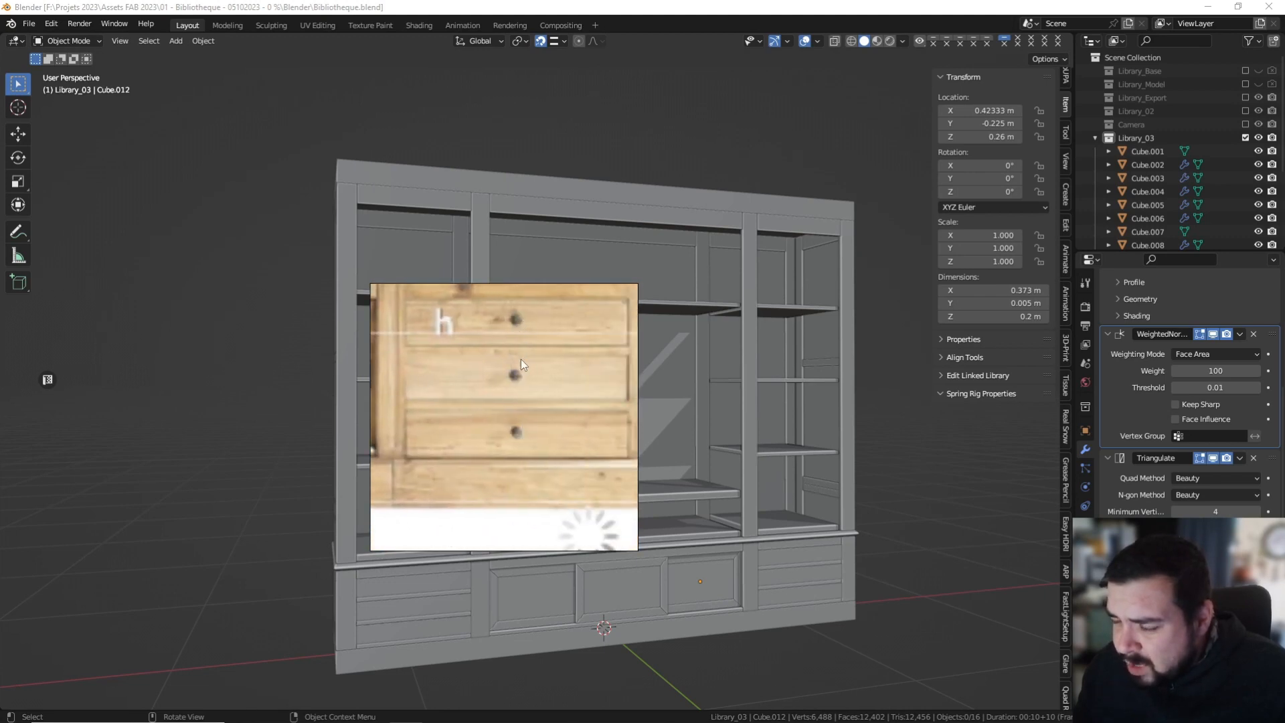
Examine the upper shelves and cornice corner of the bookcase in the reference photo.
{"action": "middle_click_drag", "start_coordinate": [522, 375], "coordinate": [525, 432]}
{"action": "scroll", "coordinate": [524, 431], "scroll_direction": "up", "scroll_amount": 2}
{"action": "scroll", "coordinate": [523, 428], "scroll_direction": "down", "scroll_amount": 8}
{"action": "middle_click_drag", "start_coordinate": [532, 368], "coordinate": [537, 497]}
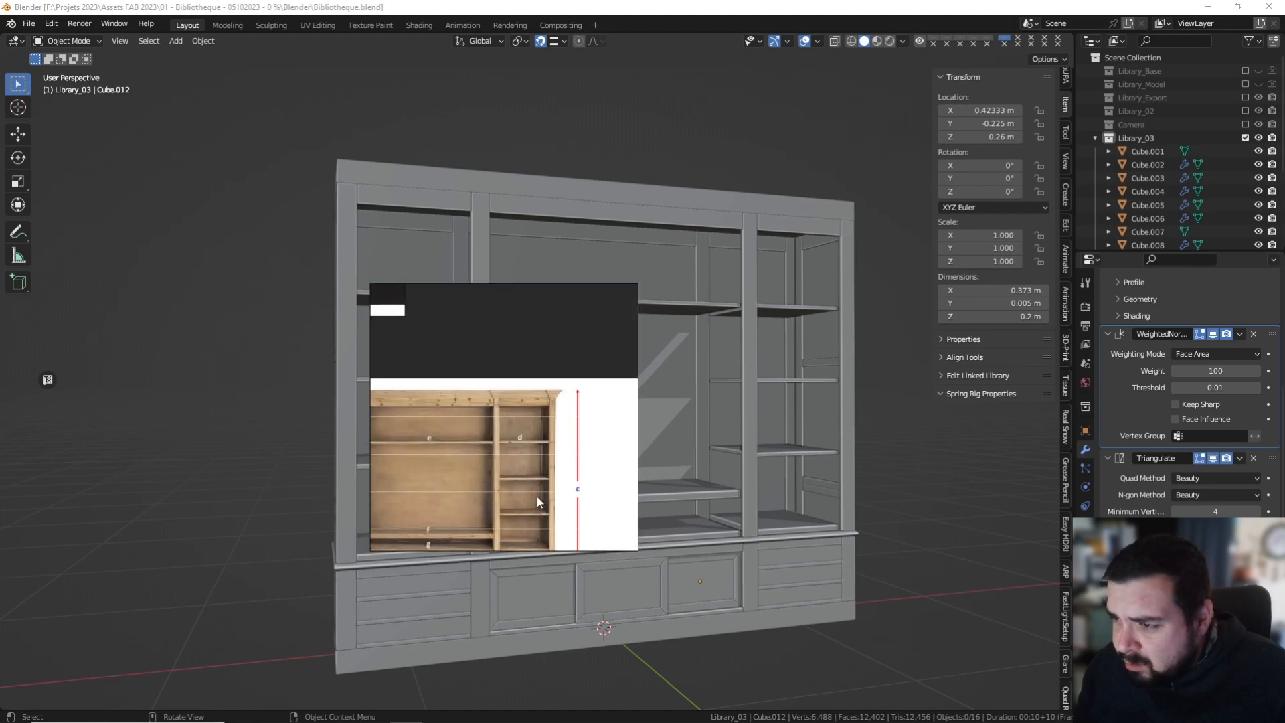
{"action": "scroll", "coordinate": [544, 431], "scroll_direction": "up", "scroll_amount": 3}
{"action": "scroll", "coordinate": [567, 340], "scroll_direction": "up", "scroll_amount": 4}
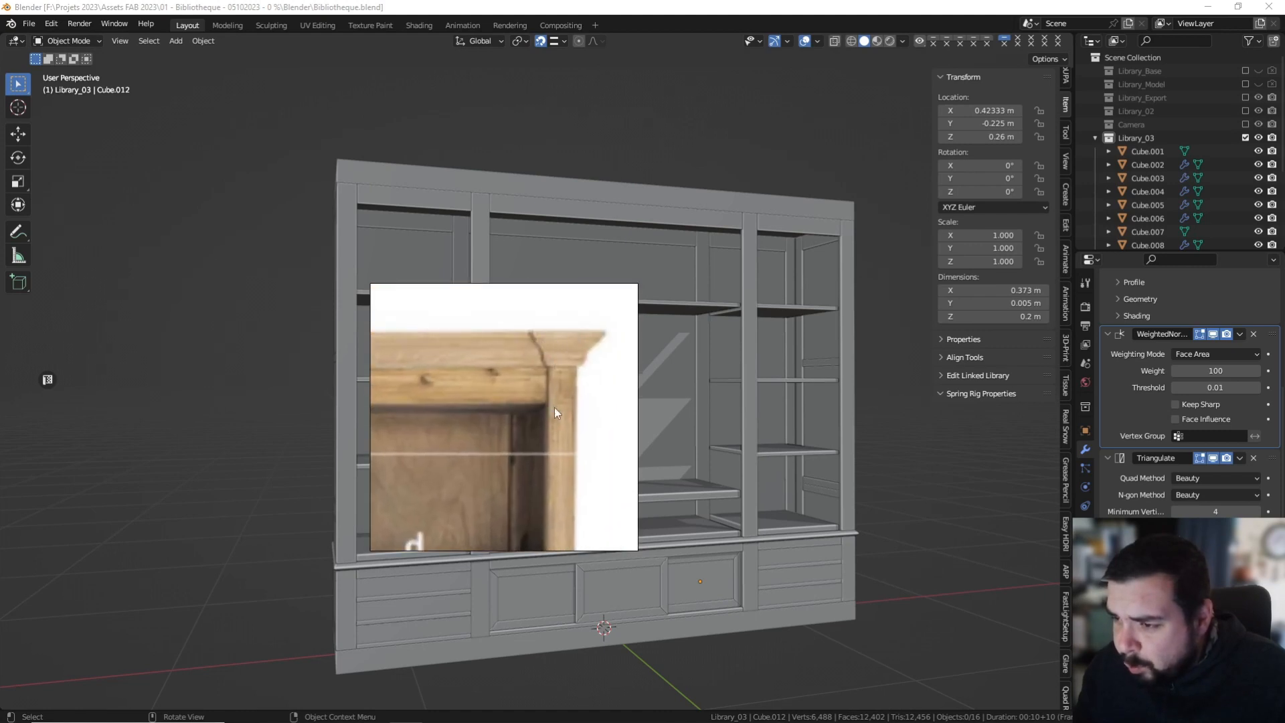
{"action": "right_click_drag", "start_coordinate": [560, 407], "coordinate": [0, 321]}
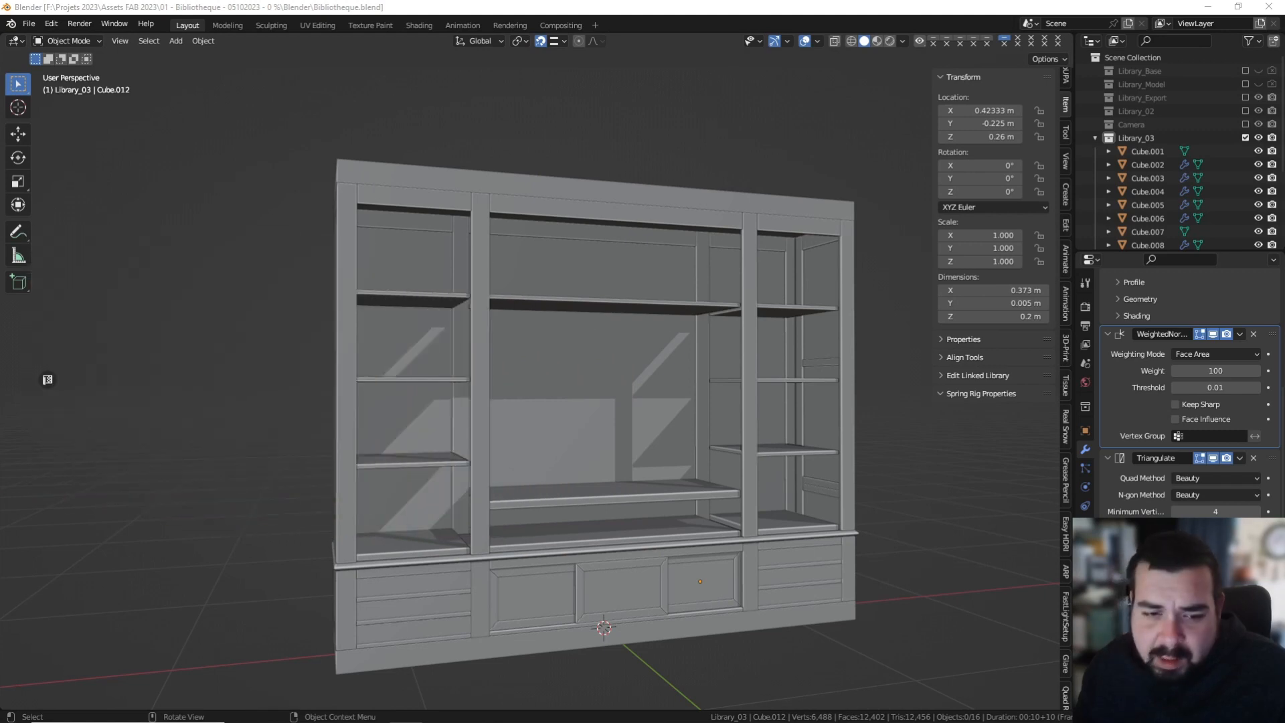
Inspect the library's top board in isolation, and return to the view of the whole cabinet.
{"action": "left_click", "coordinate": [632, 194]}
{"action": "middle_click_drag", "start_coordinate": [631, 194], "coordinate": [640, 216]}
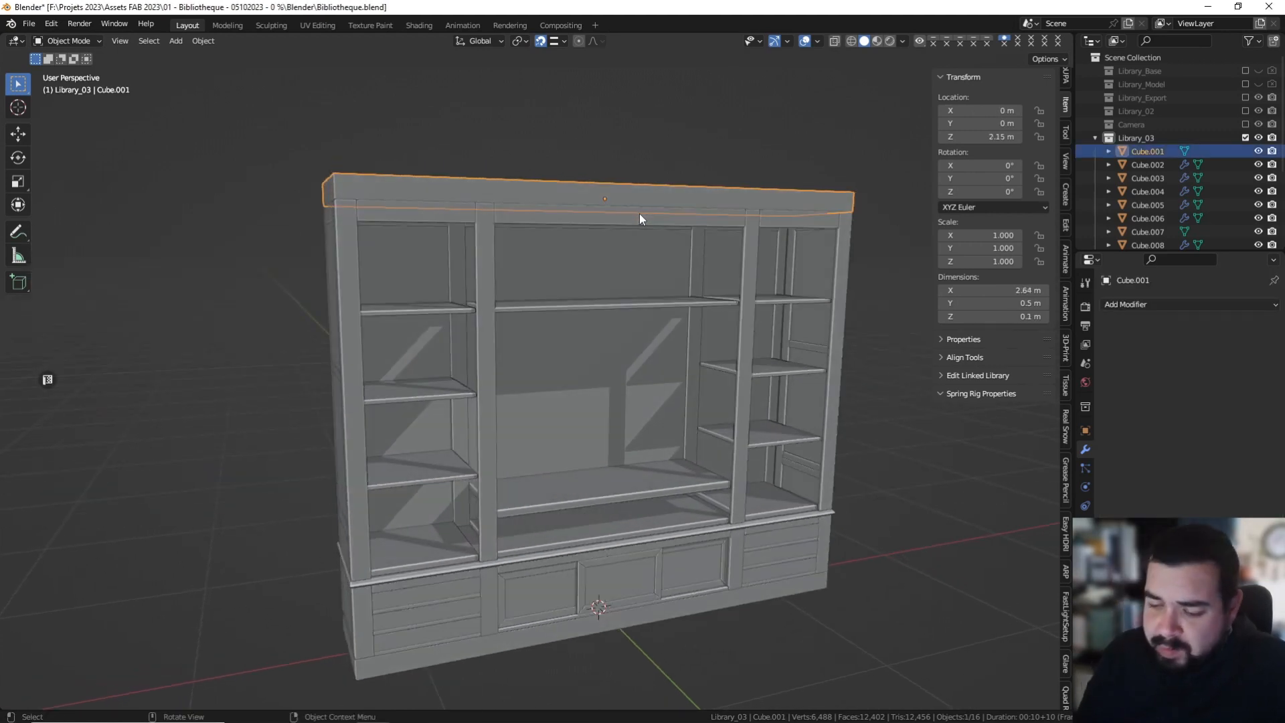
{"action": "key", "text": "KP_Divide"}
{"action": "right_click_drag", "start_coordinate": [0, 372], "coordinate": [0, 305]}
{"action": "scroll", "coordinate": [576, 372], "scroll_direction": "down", "scroll_amount": 5}
{"action": "scroll", "coordinate": [575, 377], "scroll_direction": "down", "scroll_amount": 5}
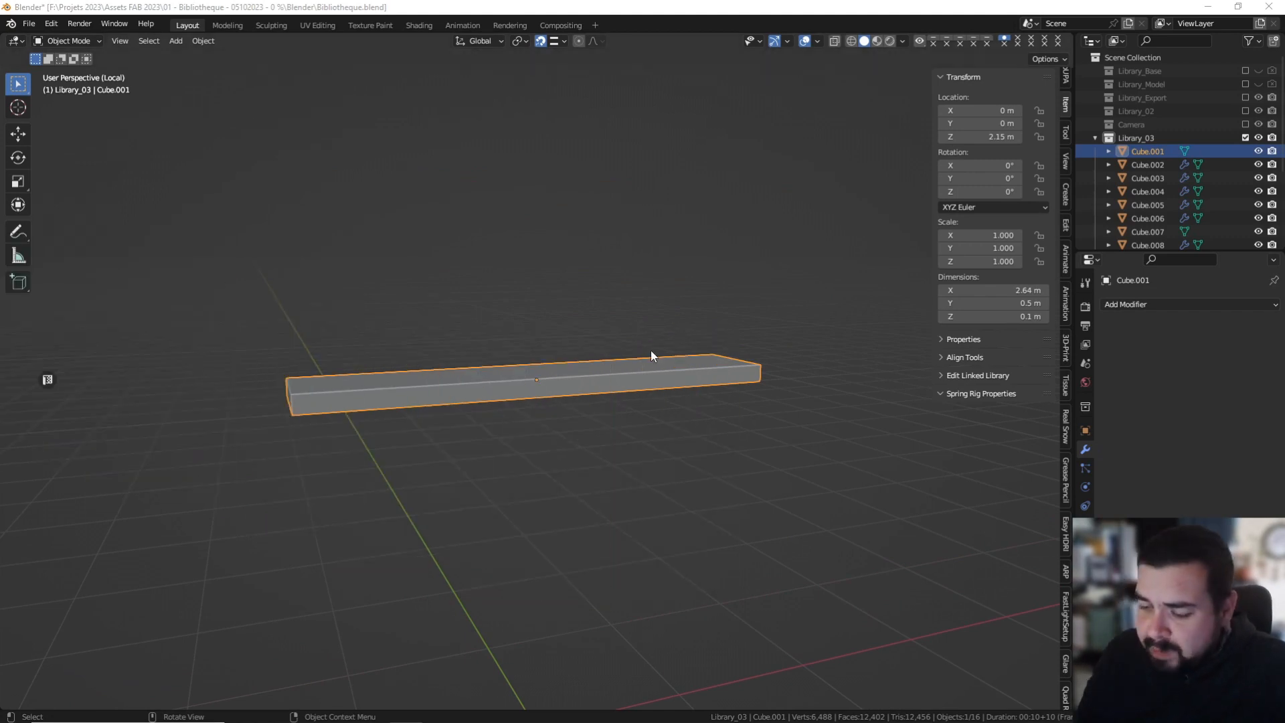
{"action": "middle_click_drag", "start_coordinate": [651, 355], "coordinate": [634, 356]}
{"action": "key", "text": "KP_Divide"}
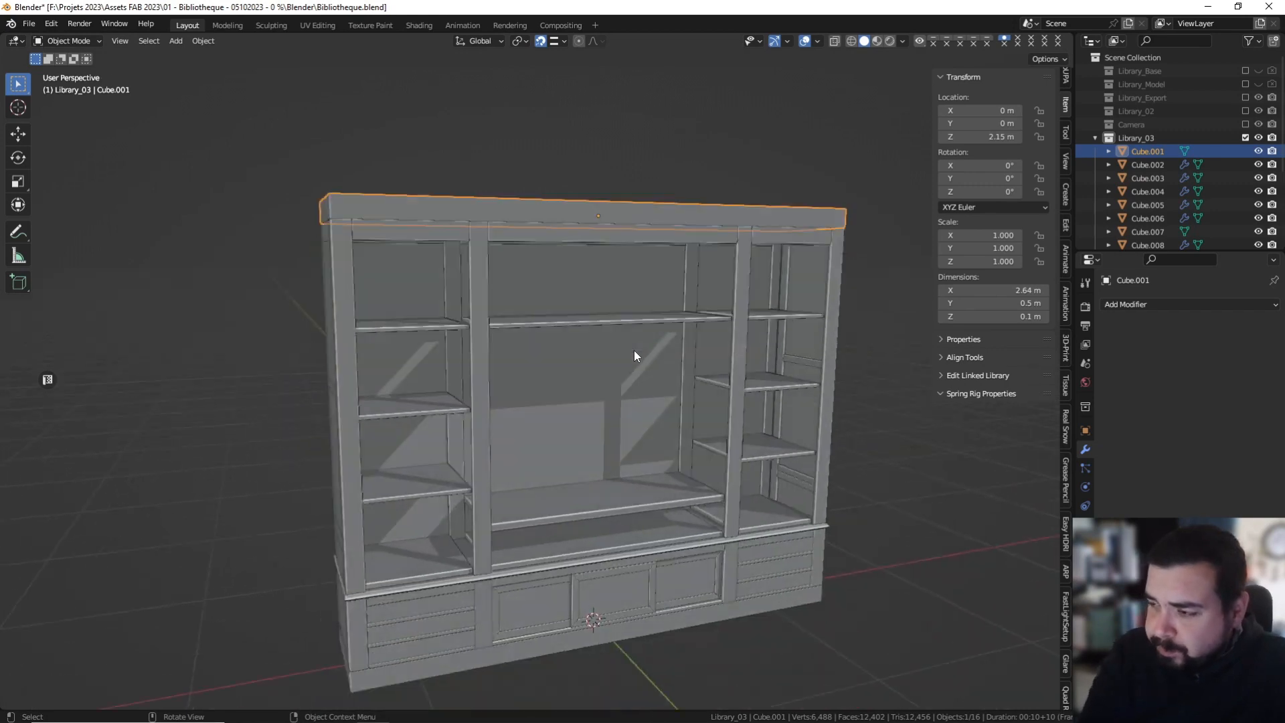
Turn off the viewport display of the Bevel modifier on the cabinet's main frame.
{"action": "right_click", "coordinate": [672, 309]}
{"action": "middle_click_drag", "start_coordinate": [671, 309], "coordinate": [714, 278]}
{"action": "left_click", "coordinate": [671, 305]}
{"action": "scroll", "coordinate": [669, 308], "scroll_direction": "up", "scroll_amount": 5}
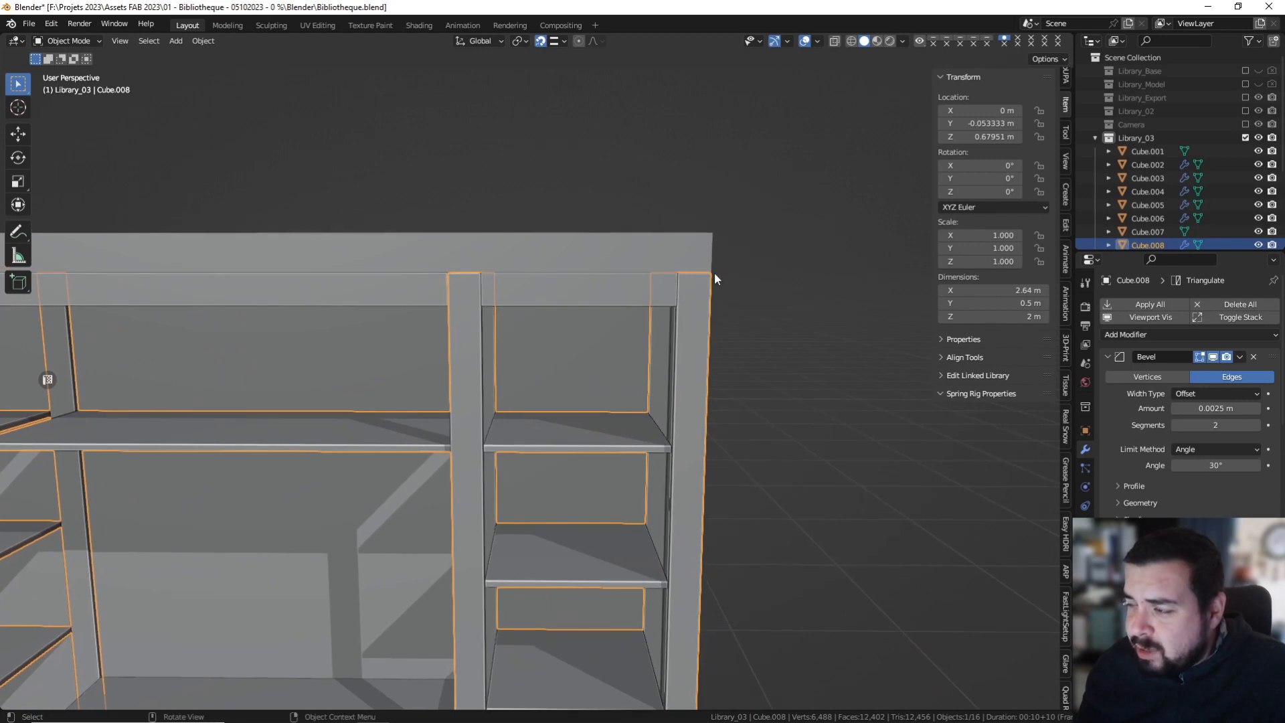
{"action": "left_click", "coordinate": [1212, 357]}
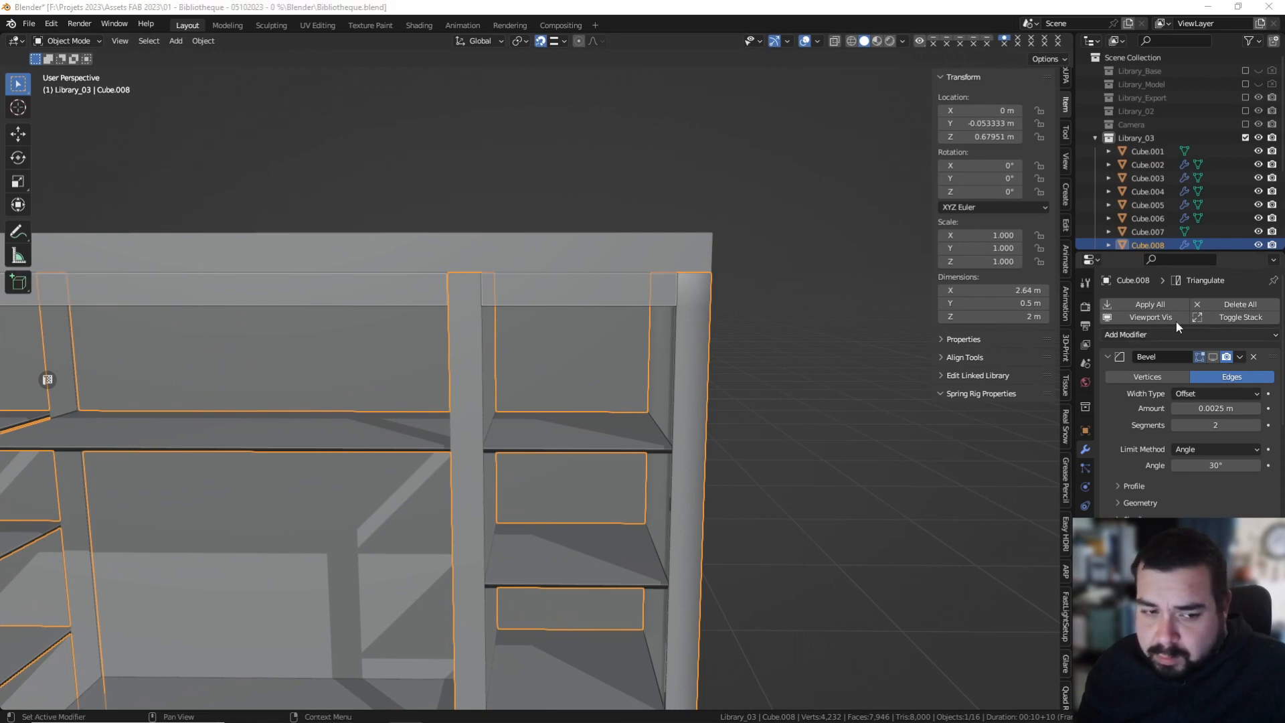
Add a loop cut to the top board at X 1.235 m, aligned with the inner edge of the right outer post.
{"action": "left_click", "coordinate": [684, 240]}
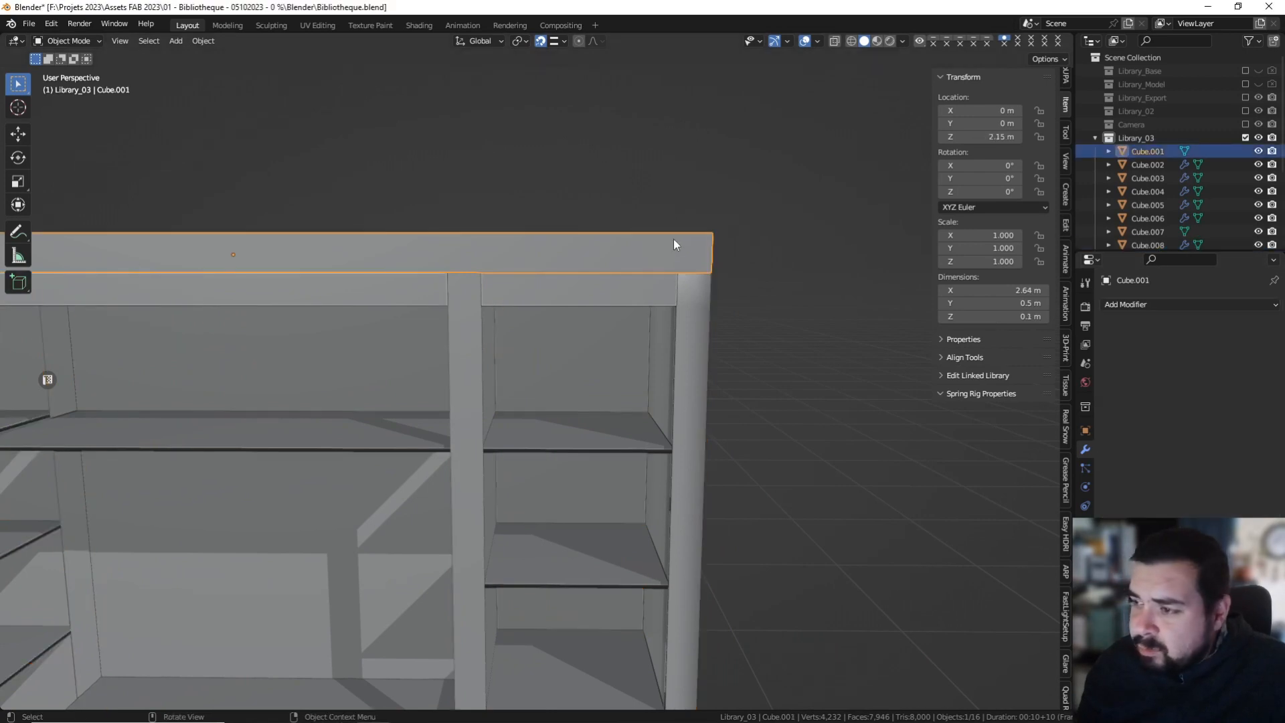
{"action": "key", "text": "Tab"}
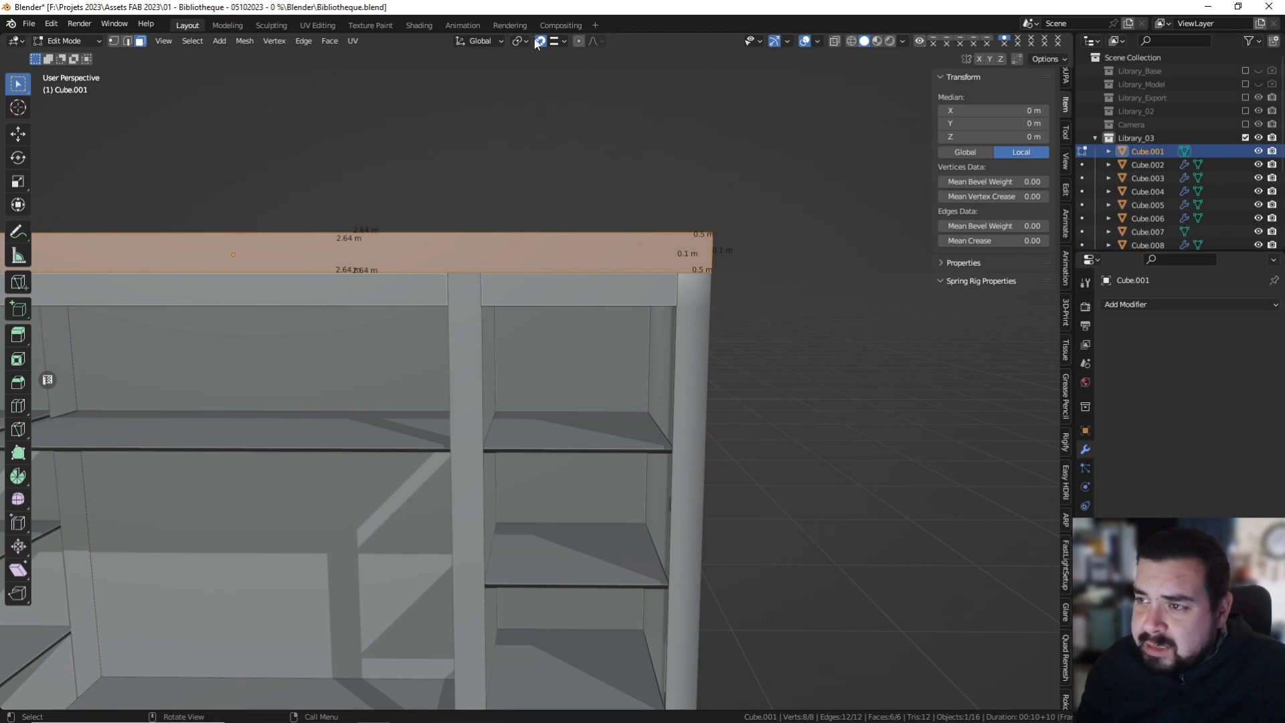
{"action": "key", "text": "ctrl+r"}
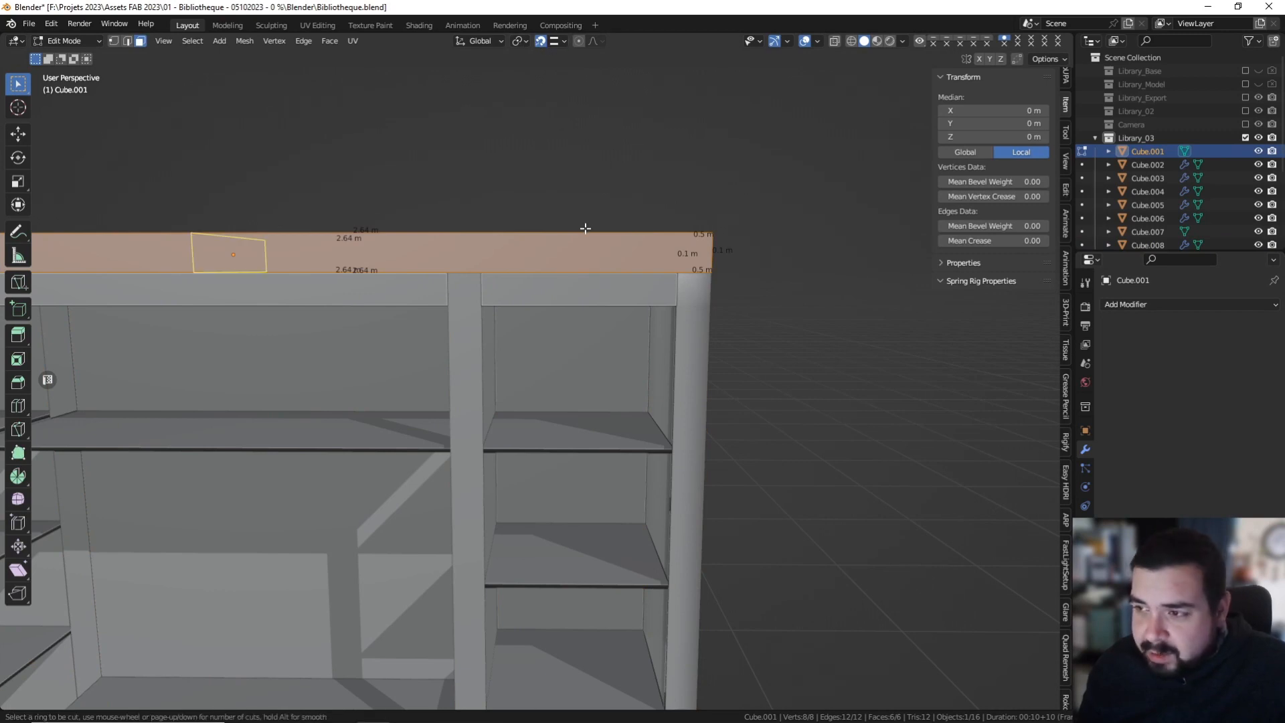
{"action": "left_click", "coordinate": [584, 228]}
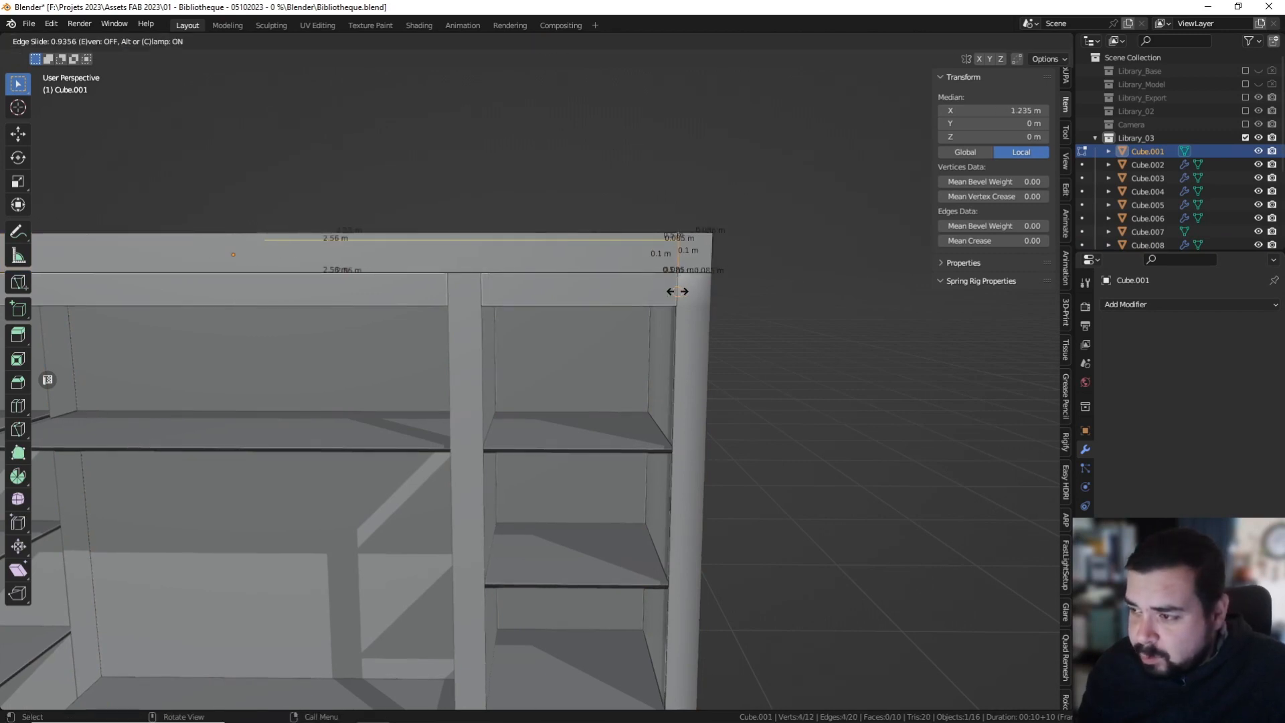
{"action": "left_click", "coordinate": [676, 336]}
Add two loop cuts to the top board at X 0.735 m and 0.65 m, matching both edges of the right divider.
{"action": "middle_click_drag", "start_coordinate": [556, 239], "coordinate": [594, 246], "text": "shift"}
{"action": "key", "text": "ctrl+r"}
{"action": "left_click", "coordinate": [575, 255]}
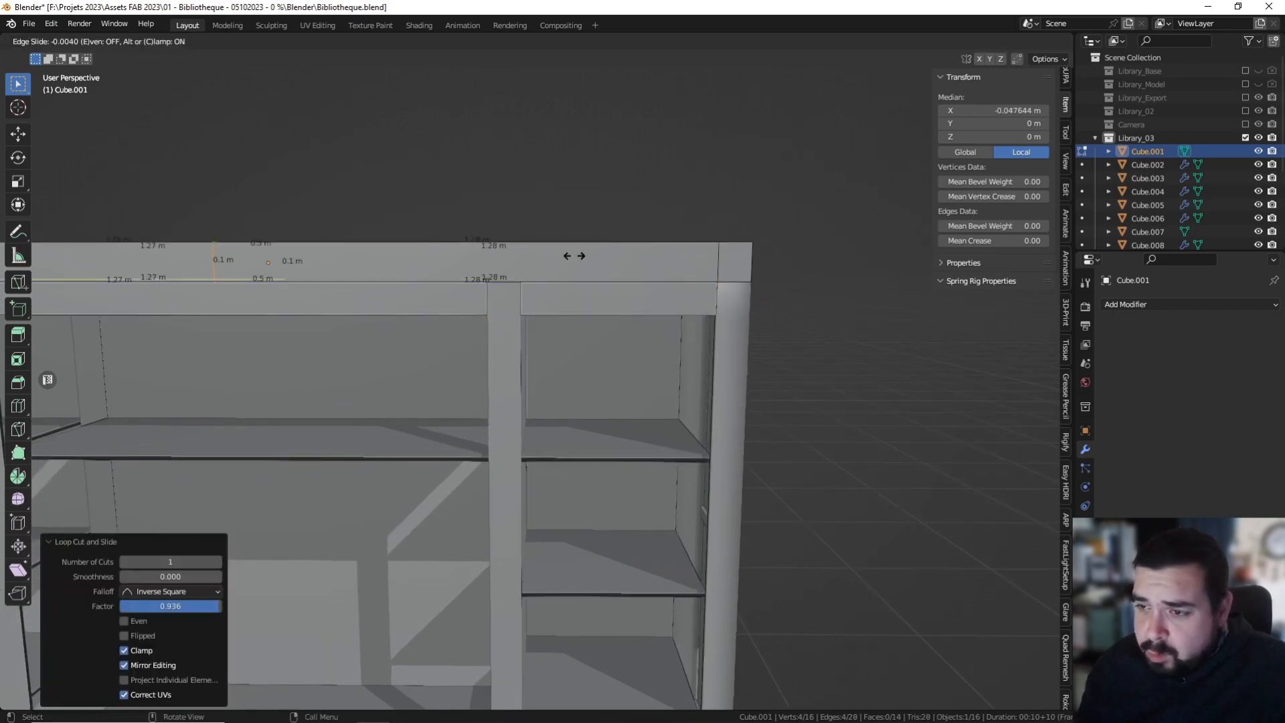
{"action": "left_click", "coordinate": [519, 361]}
{"action": "key", "text": "ctrl+r"}
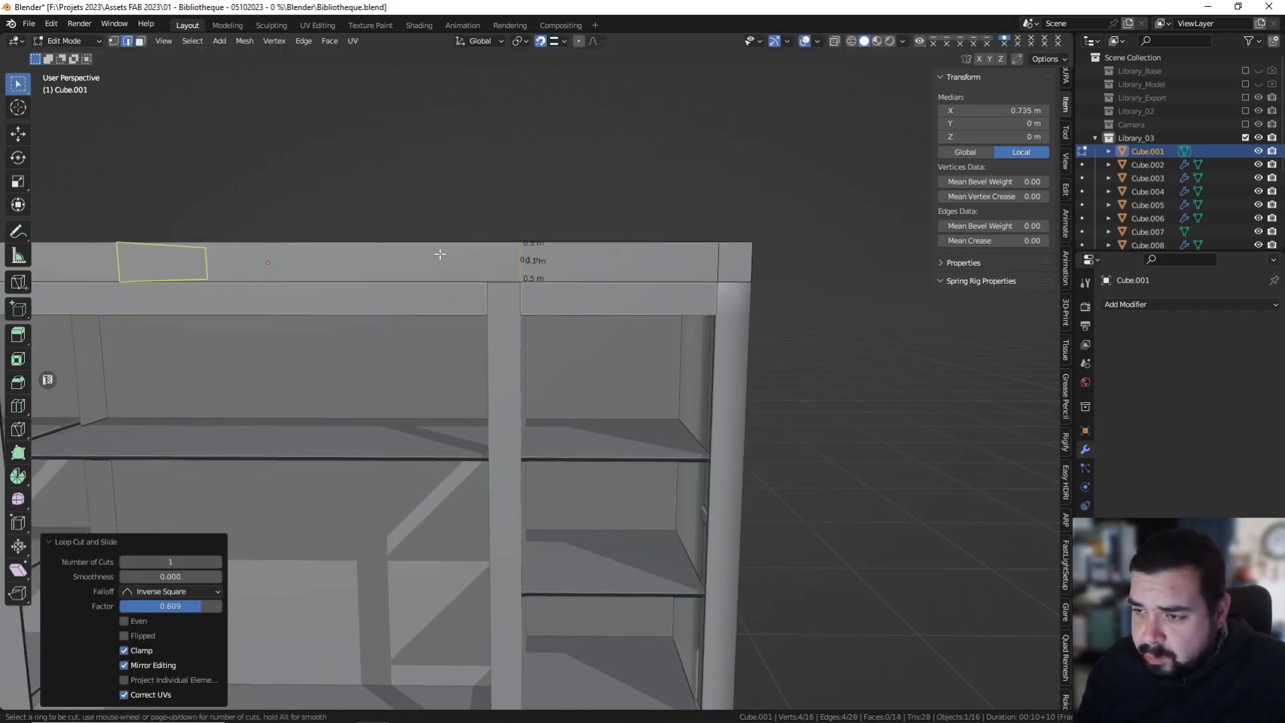
{"action": "left_click", "coordinate": [440, 255]}
{"action": "left_click", "coordinate": [488, 348]}
Add two loop cuts to the top board at X -0.65 m and -0.735 m, matching both edges of the left divider.
{"action": "middle_click_drag", "start_coordinate": [395, 269], "coordinate": [869, 307], "text": "shift"}
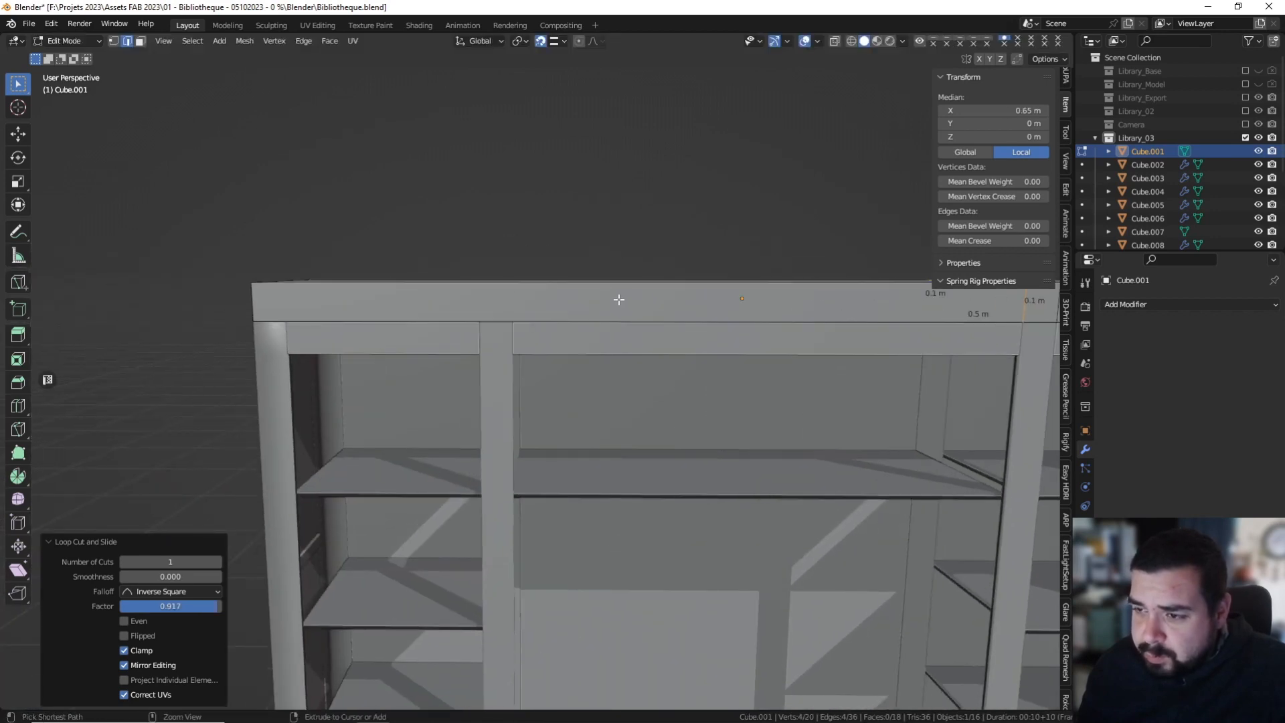
{"action": "key", "text": "ctrl+r"}
{"action": "left_click", "coordinate": [588, 307]}
{"action": "left_click", "coordinate": [510, 382]}
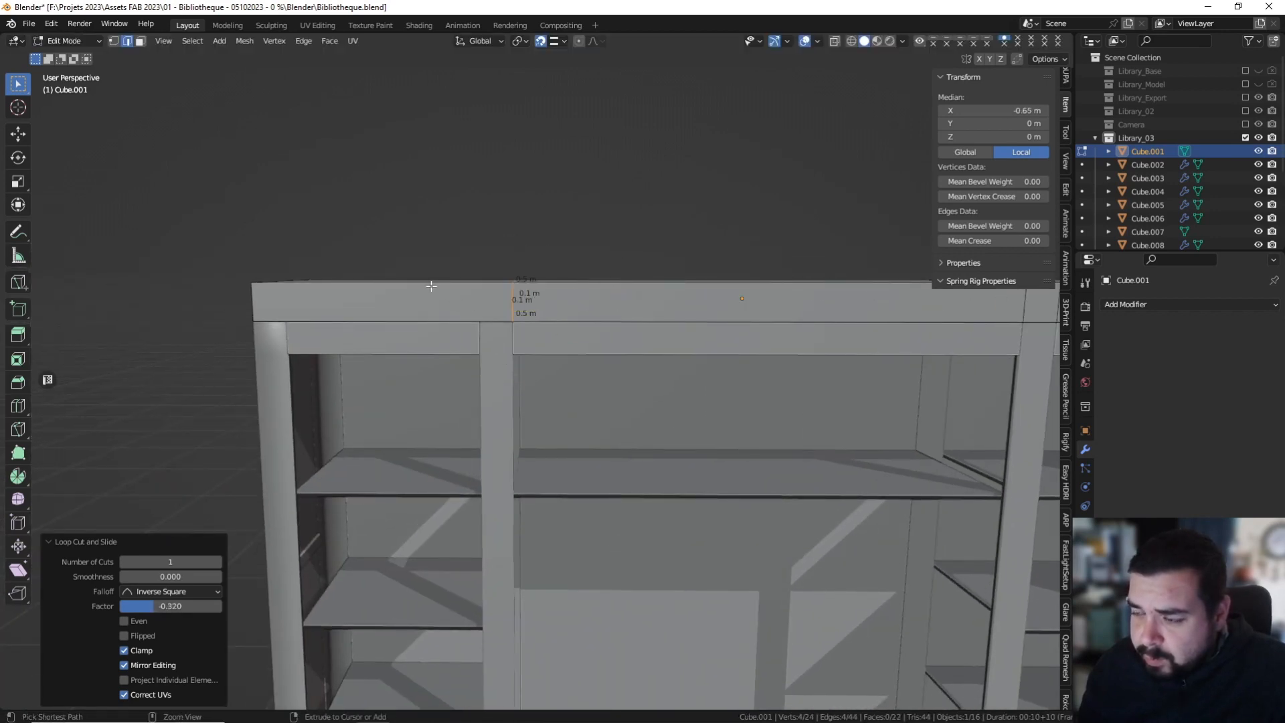
{"action": "key", "text": "ctrl+r"}
{"action": "left_click", "coordinate": [439, 297]}
{"action": "left_click", "coordinate": [479, 365]}
Add a loop cut to the top board at X -1.235 m, aligned with the inner edge of the left outer post.
{"action": "key", "text": "ctrl+r"}
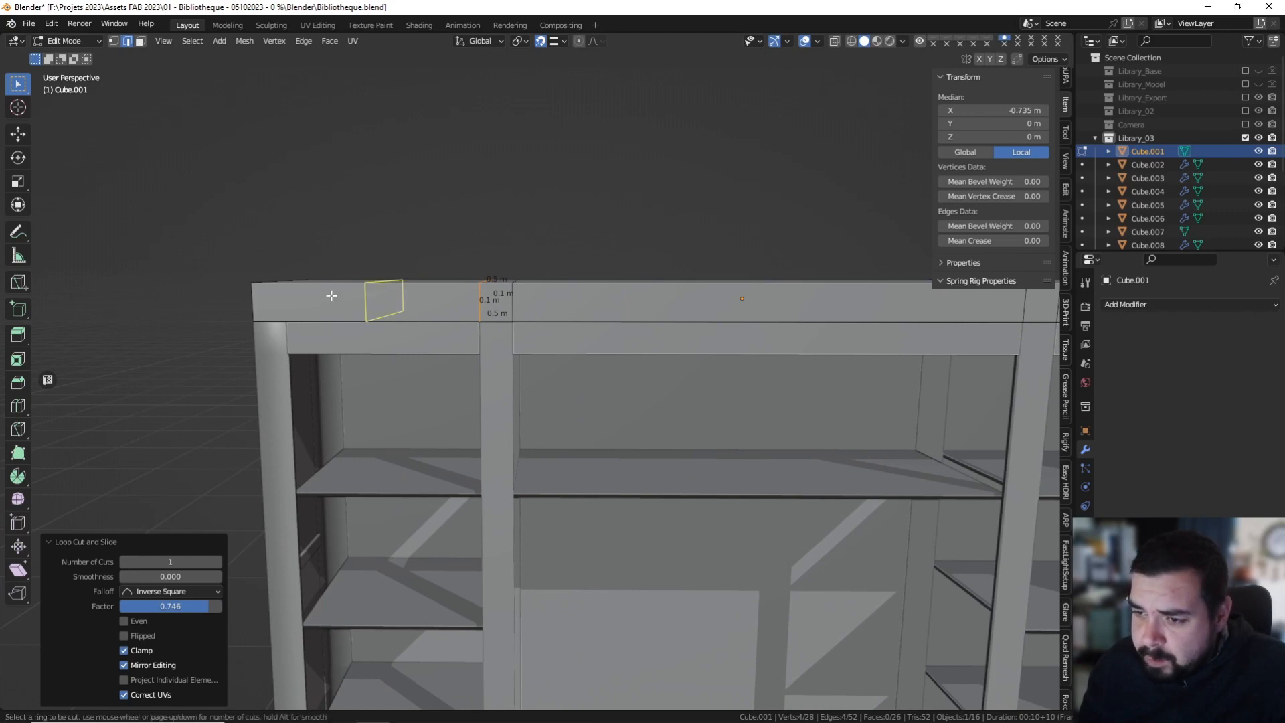
{"action": "left_click", "coordinate": [331, 295]}
{"action": "left_click", "coordinate": [289, 370]}
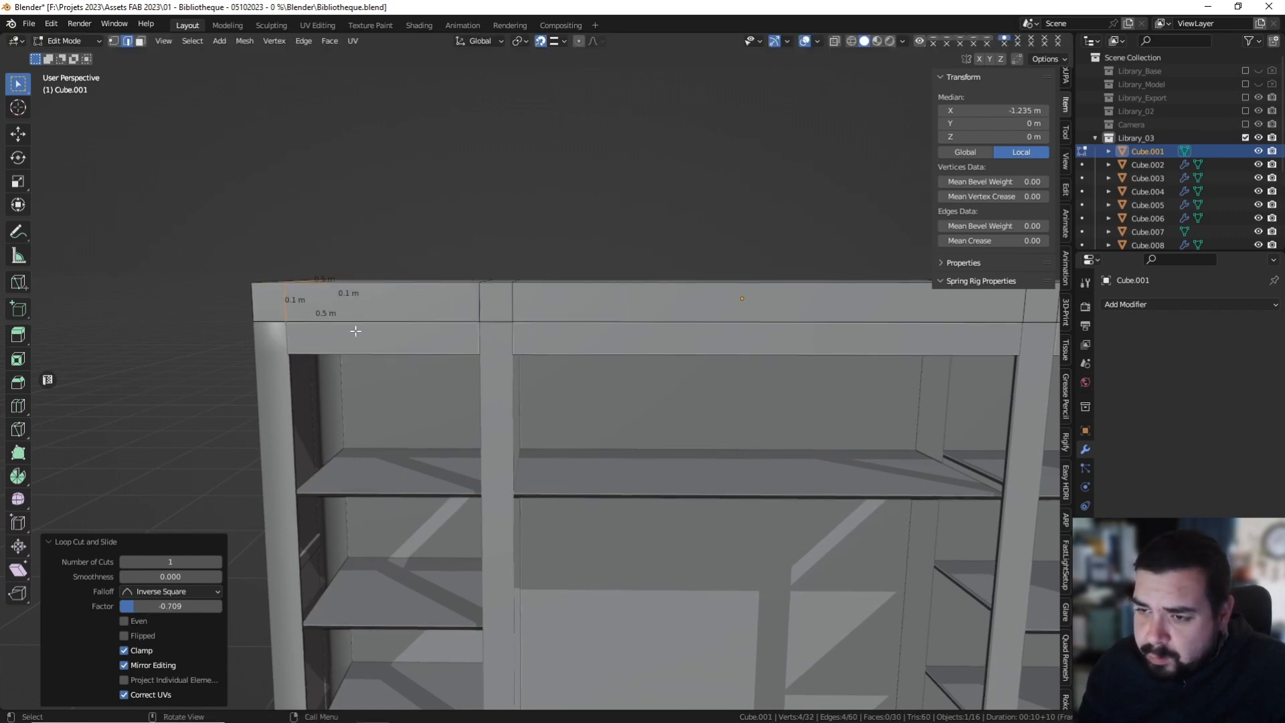
Study the left cornice corner in the reference photo and place the photo over the viewport beside the model.
{"action": "right_click_drag", "start_coordinate": [0, 284], "coordinate": [640, 279]}
{"action": "scroll", "coordinate": [574, 273], "scroll_direction": "up", "scroll_amount": 5}
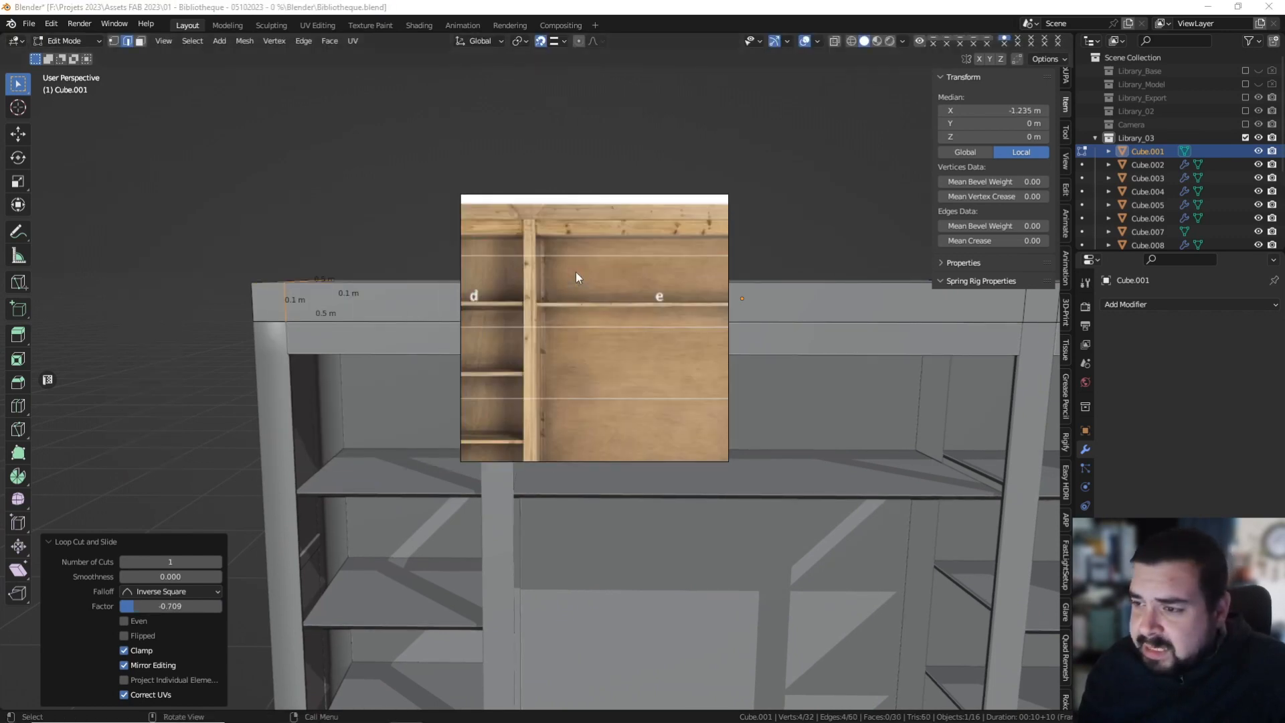
{"action": "middle_click_drag", "start_coordinate": [529, 239], "coordinate": [666, 286]}
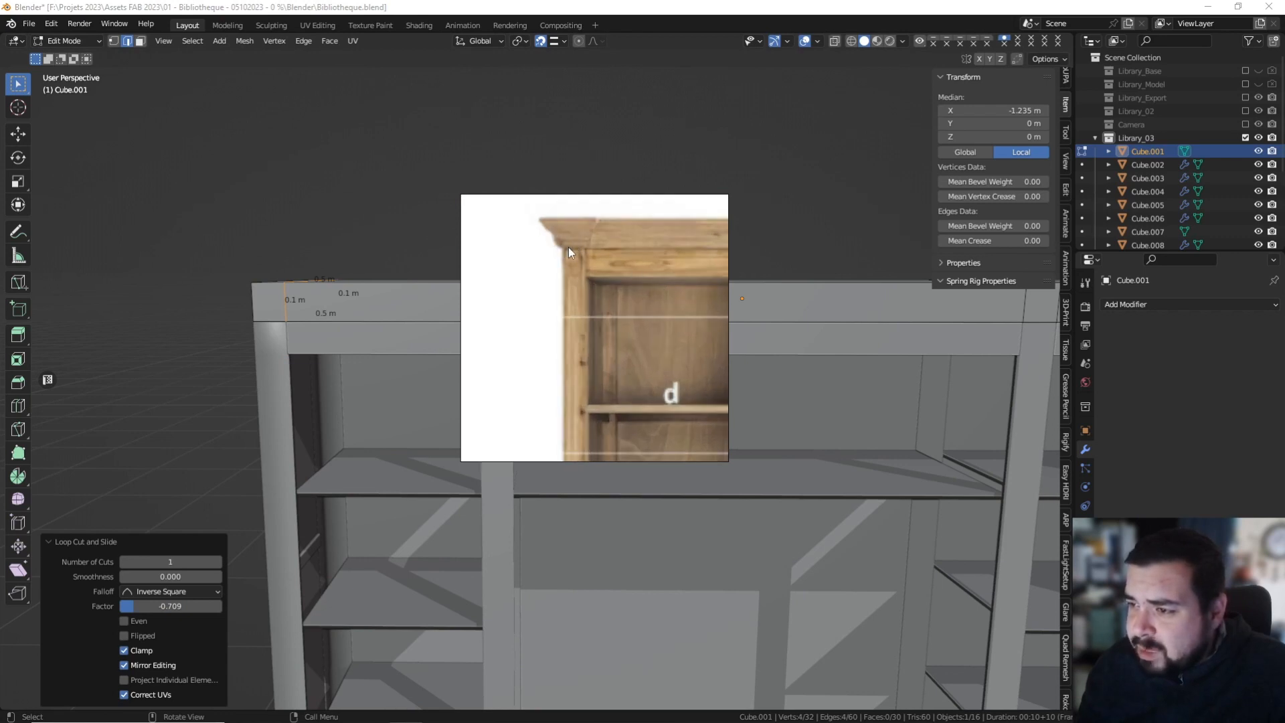
{"action": "right_click_drag", "start_coordinate": [604, 227], "coordinate": [0, 268]}
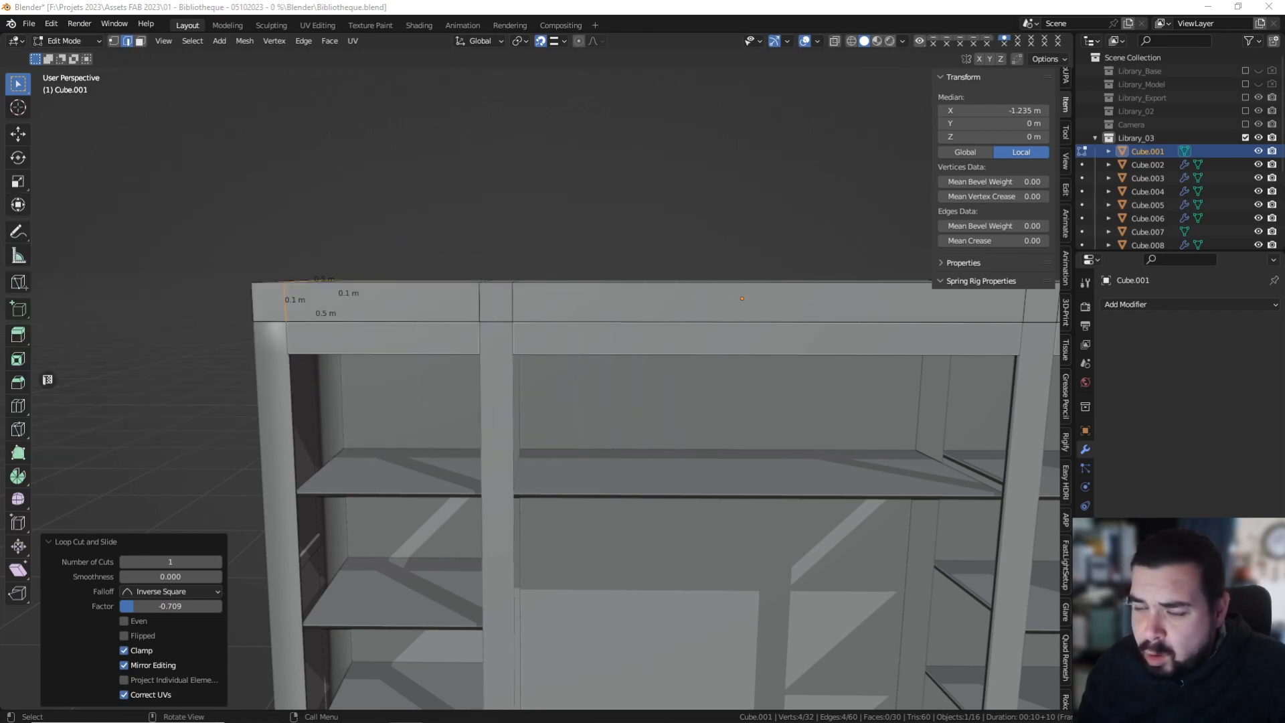
{"action": "middle_click_drag", "start_coordinate": [388, 307], "coordinate": [416, 268], "text": "shift"}
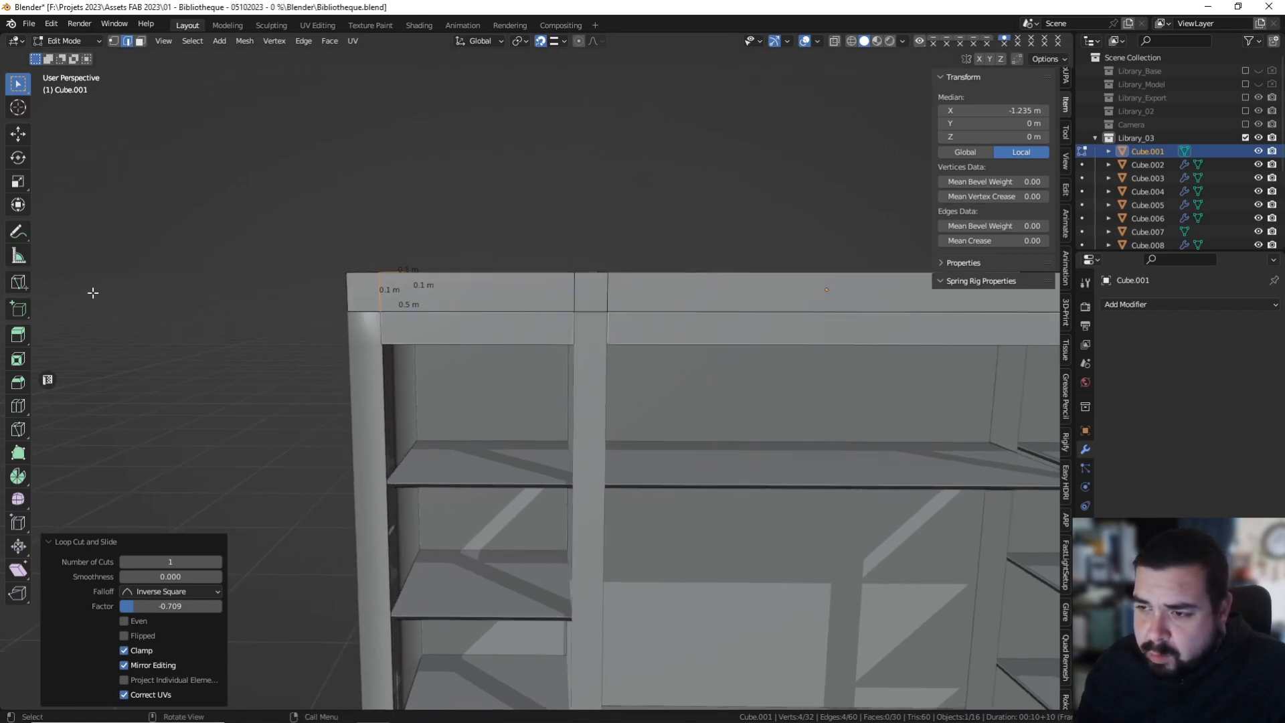
{"action": "right_click_drag", "start_coordinate": [0, 362], "coordinate": [513, 417]}
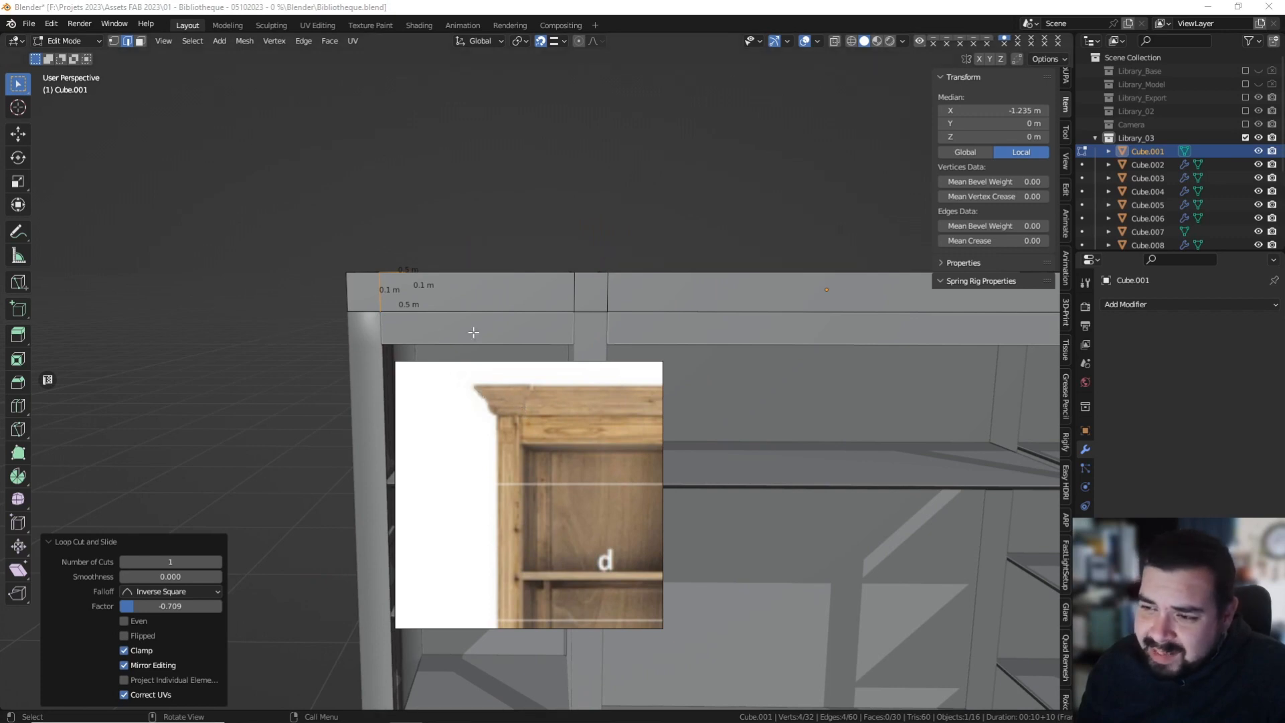
Add a loop cut to the top board between the left outer post and left divider, slid fully onto the X -1.235 m loop.
{"action": "middle_click_drag", "start_coordinate": [519, 320], "coordinate": [470, 291], "text": "shift"}
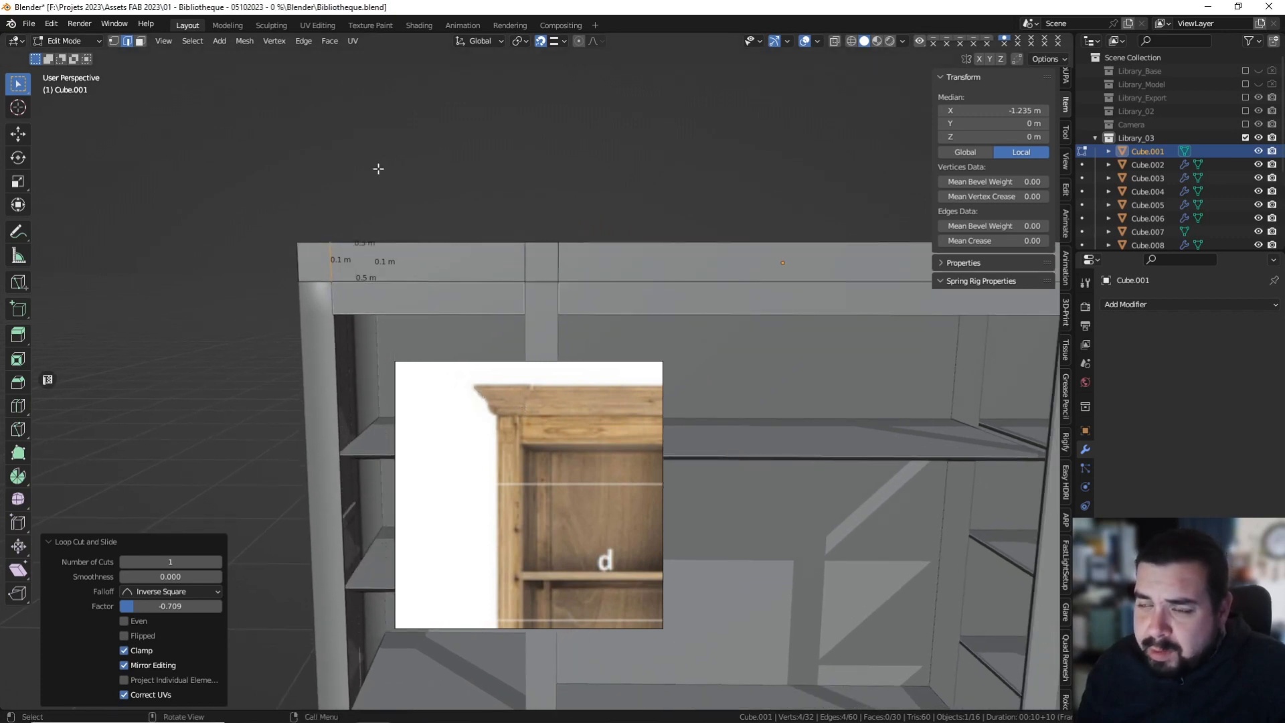
{"action": "left_click", "coordinate": [311, 244]}
{"action": "middle_click_drag", "start_coordinate": [375, 251], "coordinate": [412, 256]}
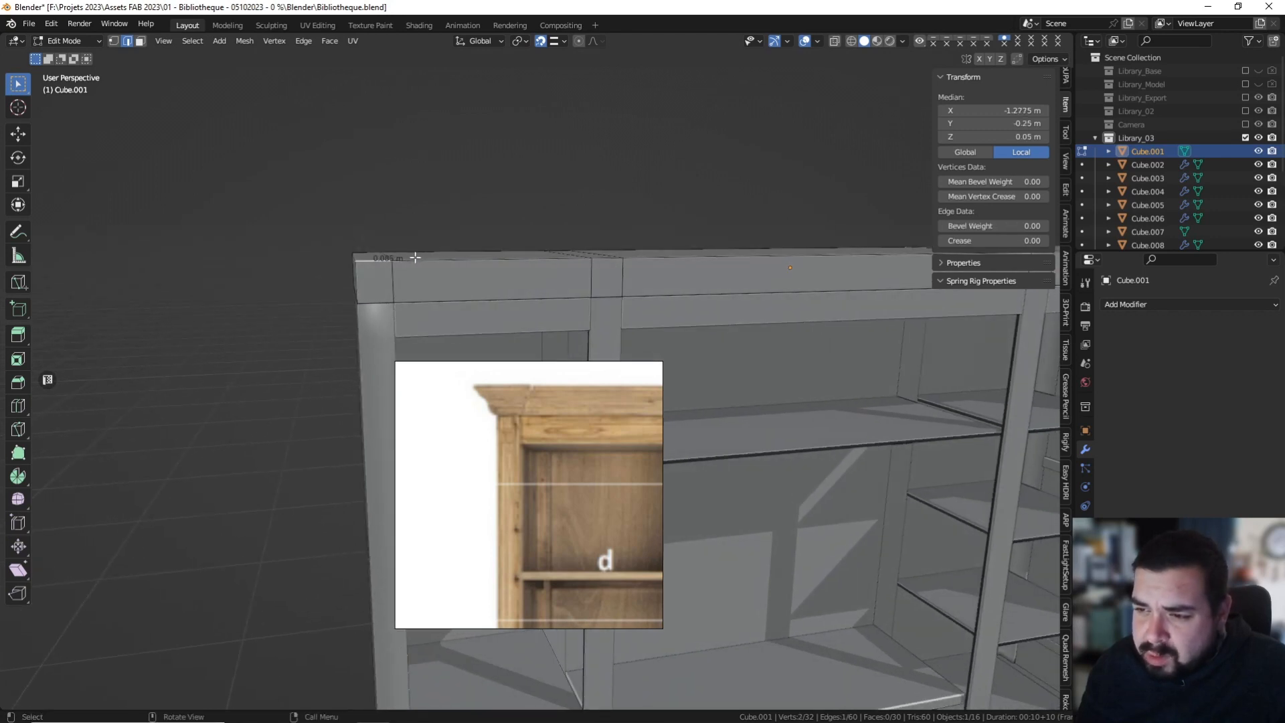
{"action": "scroll", "coordinate": [416, 260], "scroll_direction": "up", "scroll_amount": 2}
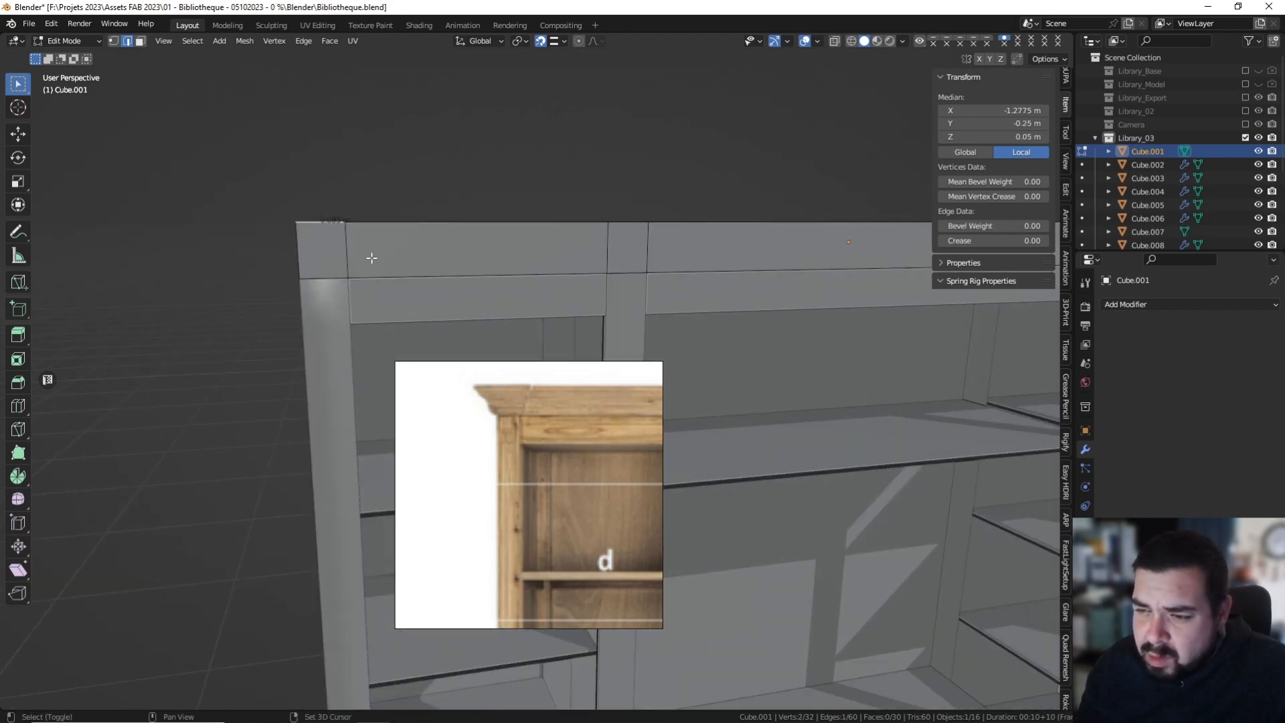
{"action": "middle_click_drag", "start_coordinate": [408, 265], "coordinate": [418, 265]}
{"action": "key", "text": "ctrl+r"}
{"action": "left_click", "coordinate": [430, 261]}
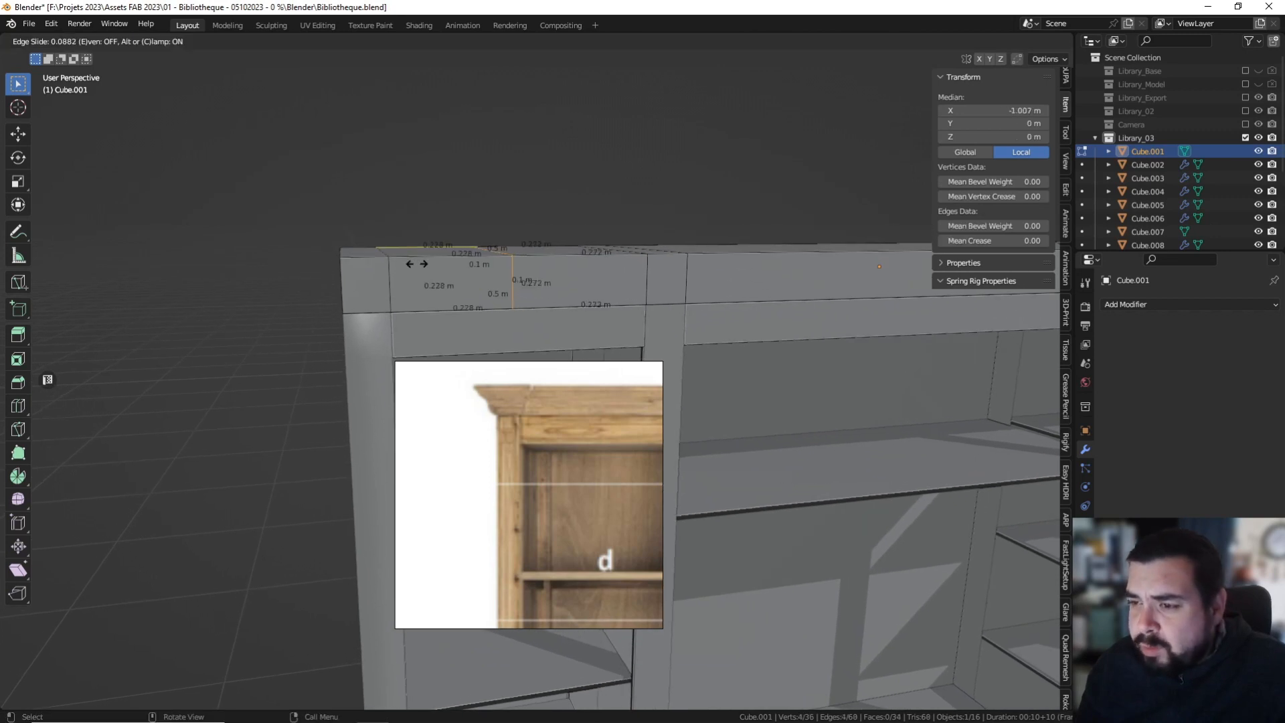
{"action": "left_click", "coordinate": [394, 281]}
Move the new loop 0.035 m along X, placing it at X -1.2 m.
{"action": "key", "text": "g"}
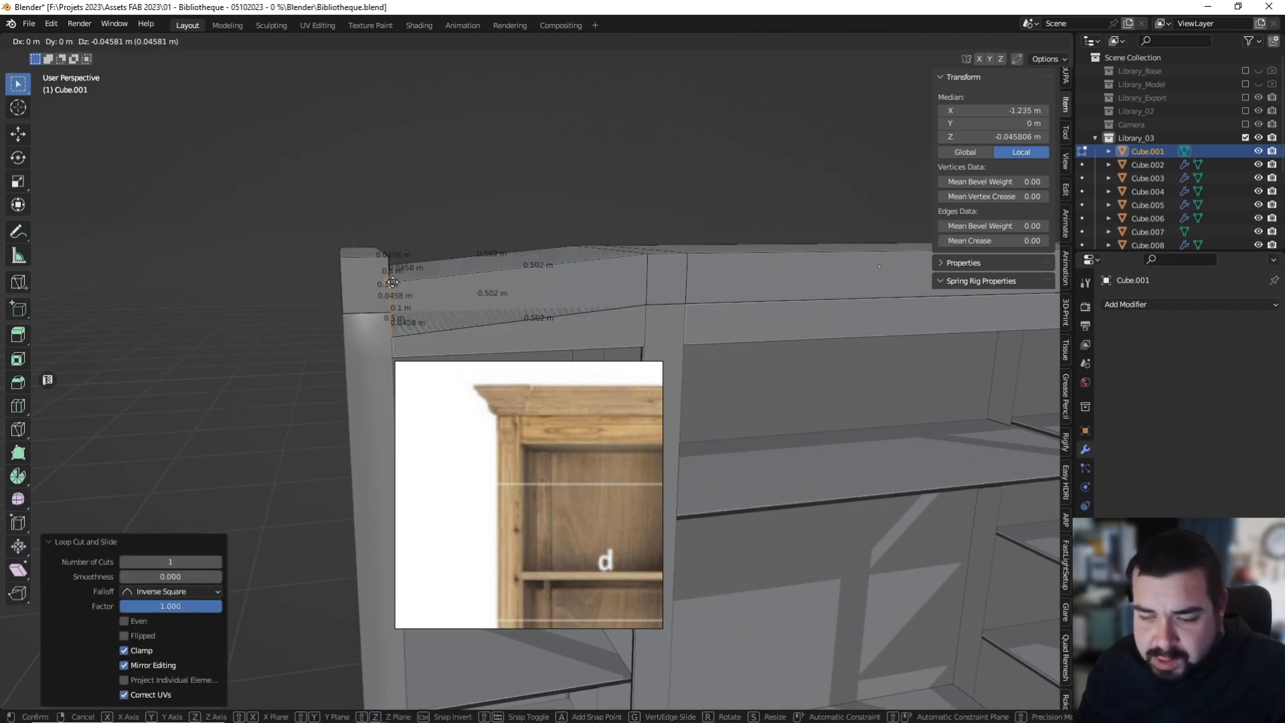
{"action": "type", "text": "yx0.1"}
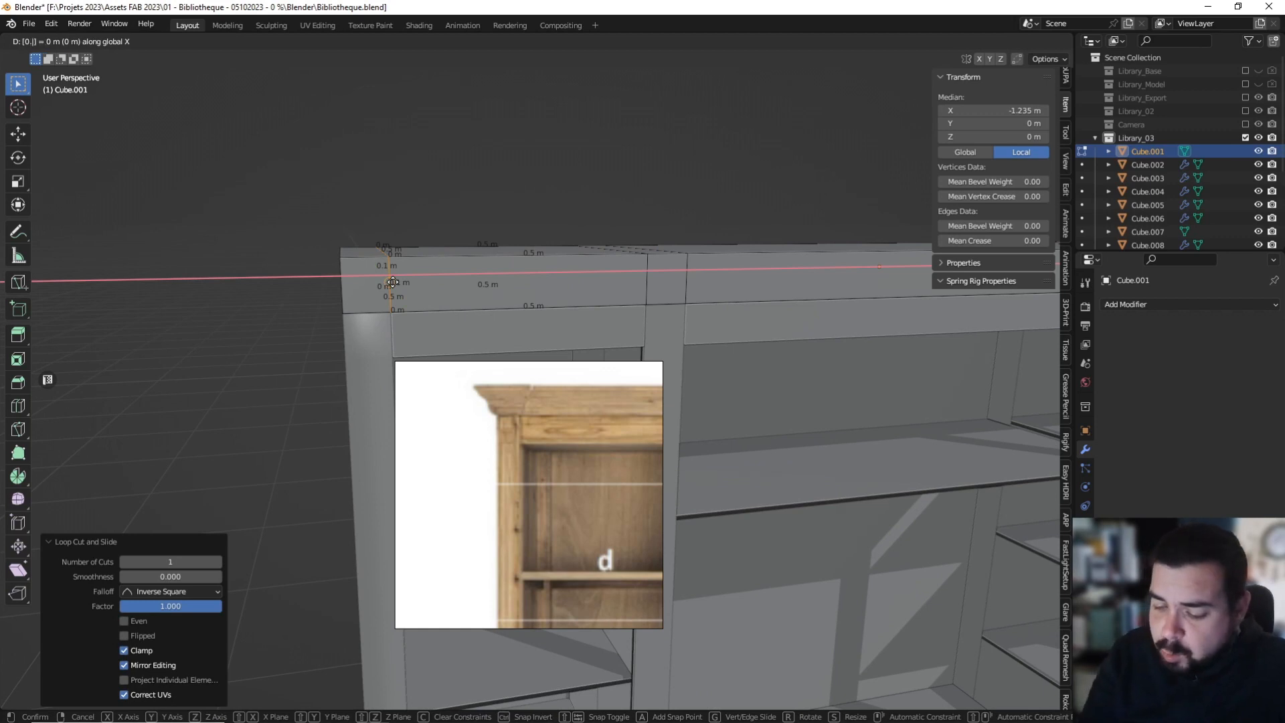
{"action": "key", "text": "BackSpace"}
{"action": "key", "text": "BackSpace"}
{"action": "key", "text": "BackSpace"}
{"action": "type", "text": "00.015"}
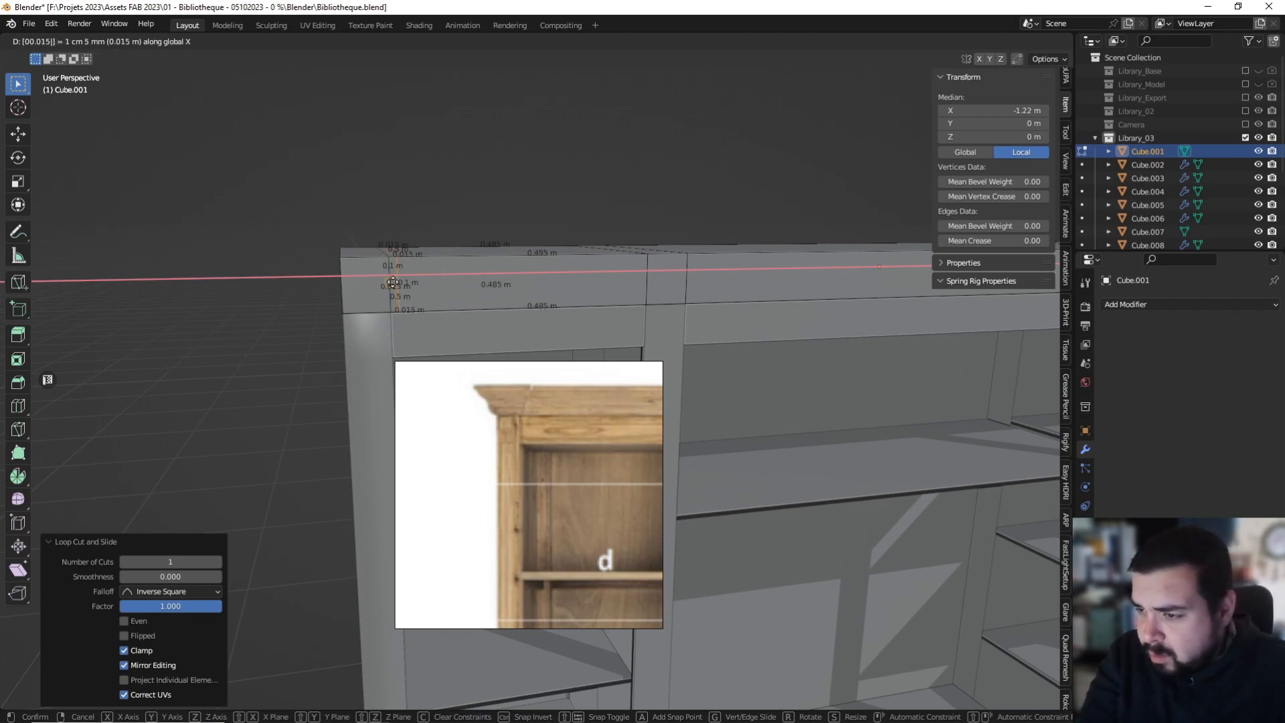
{"action": "key", "text": "BackSpace"}
{"action": "key", "text": "BackSpace"}
{"action": "key", "text": "BackSpace"}
{"action": "key", "text": "BackSpace"}
{"action": "type", "text": "0.025"}
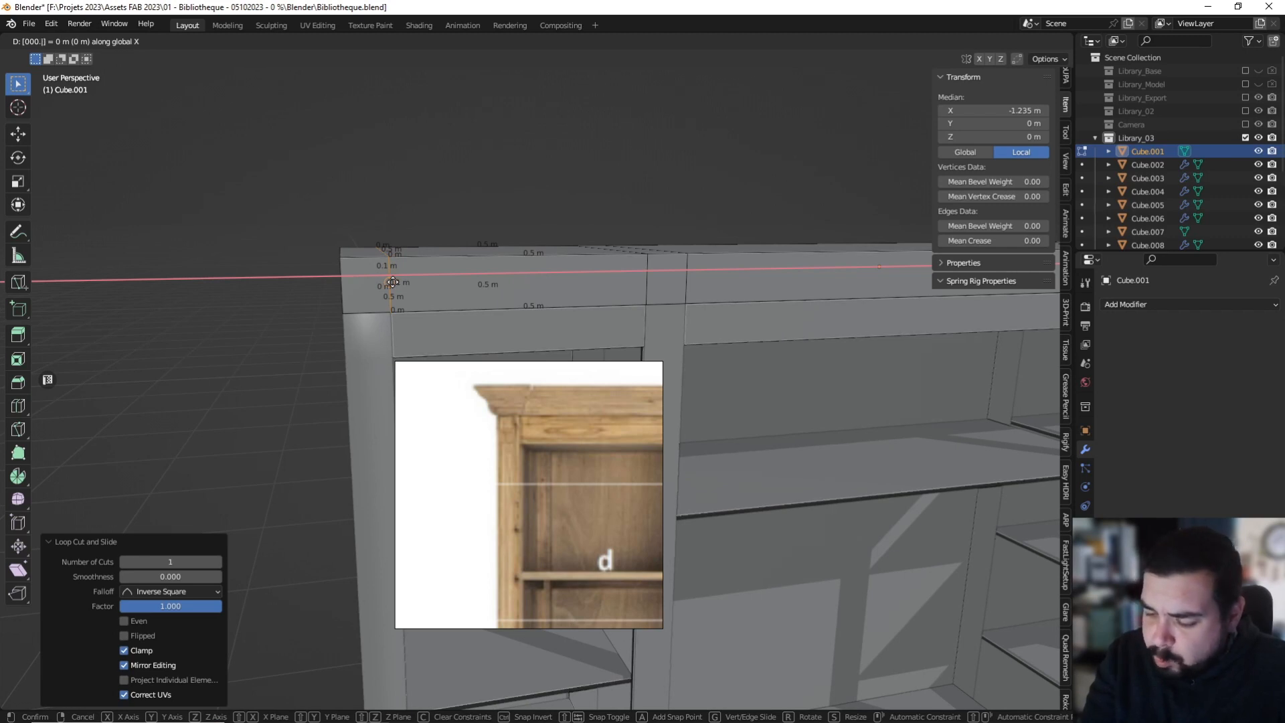
{"action": "key", "text": "BackSpace"}
{"action": "key", "text": "BackSpace"}
{"action": "key", "text": "BackSpace"}
{"action": "key", "text": "BackSpace"}
{"action": "type", "text": "0.035"}
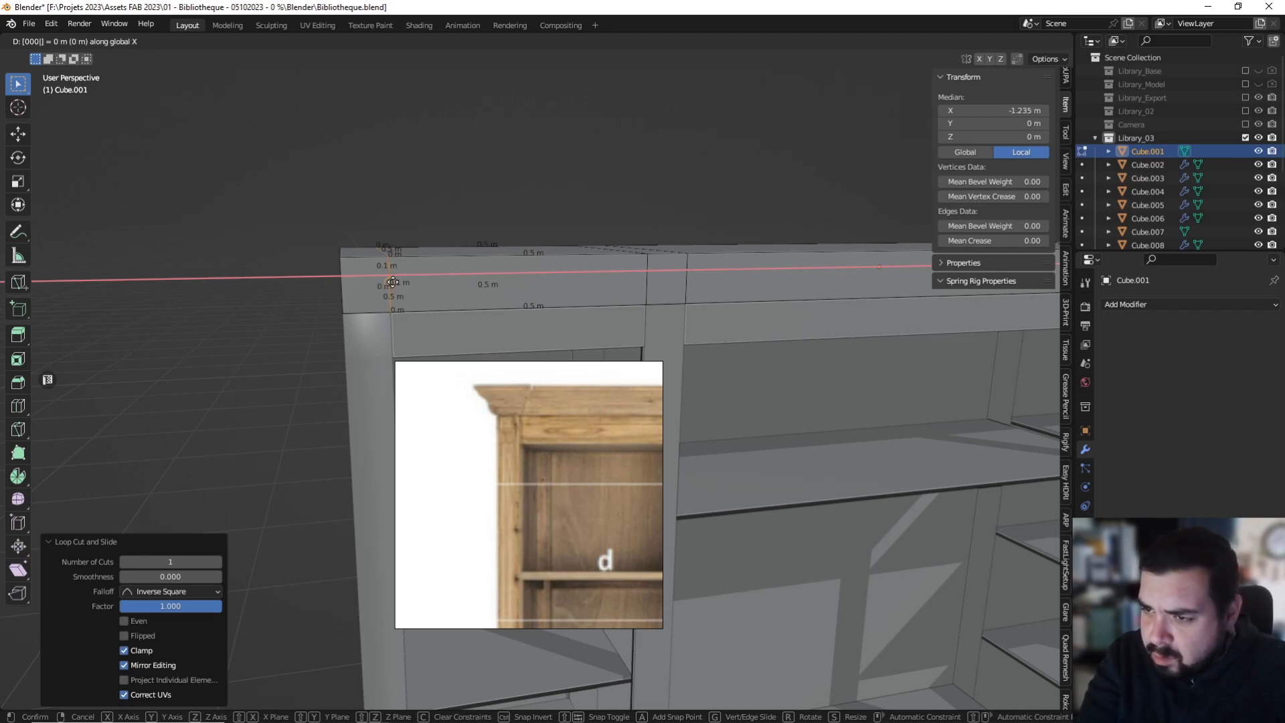
{"action": "key", "text": "Return"}
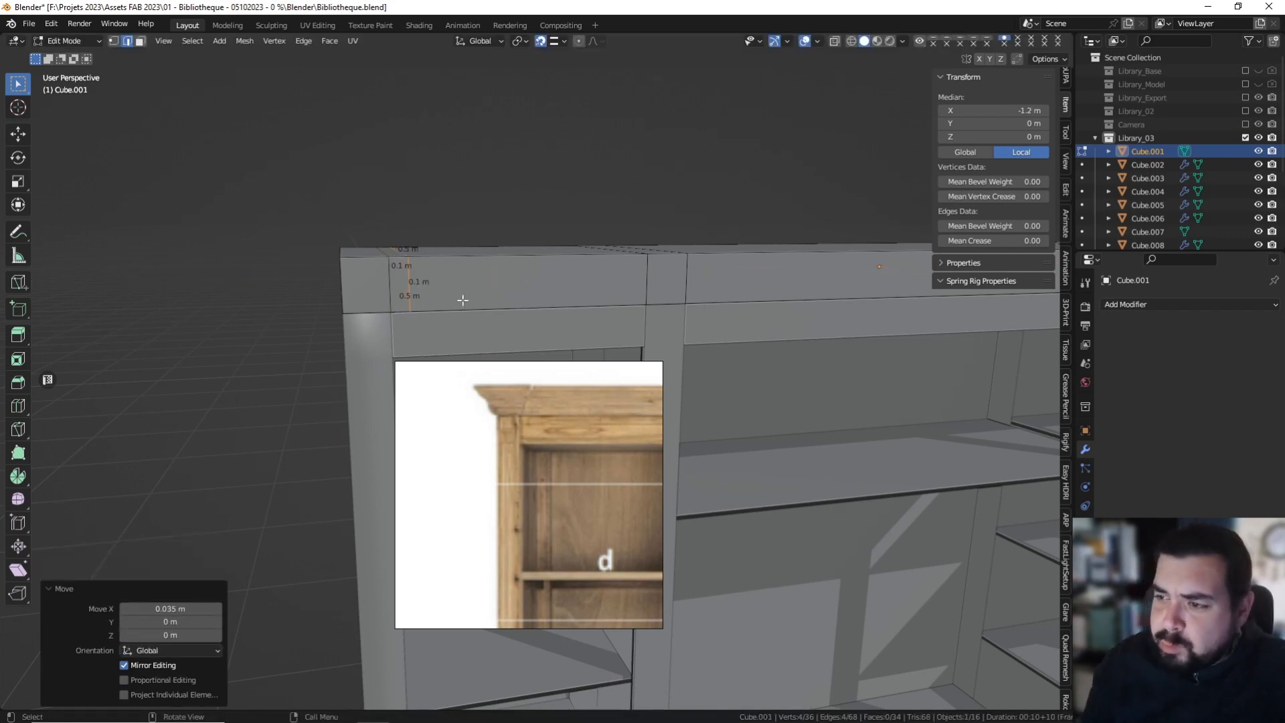
Add a loop cut to the top board on the outer side of the left divider, offset -0.035 m to X -0.77 m.
{"action": "middle_click_drag", "start_coordinate": [528, 284], "coordinate": [404, 273], "text": "shift"}
{"action": "key", "text": "ctrl+r"}
{"action": "left_click", "coordinate": [470, 235]}
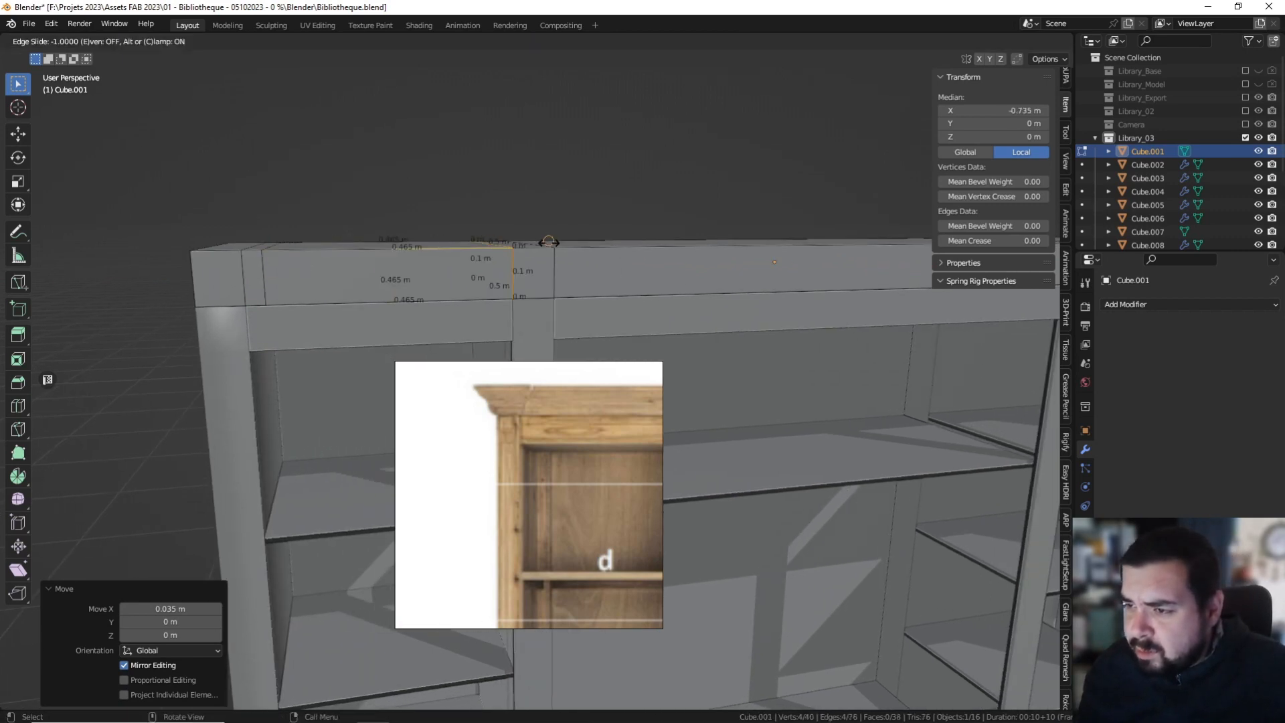
{"action": "left_click", "coordinate": [548, 241]}
{"action": "type", "text": "gx0"}
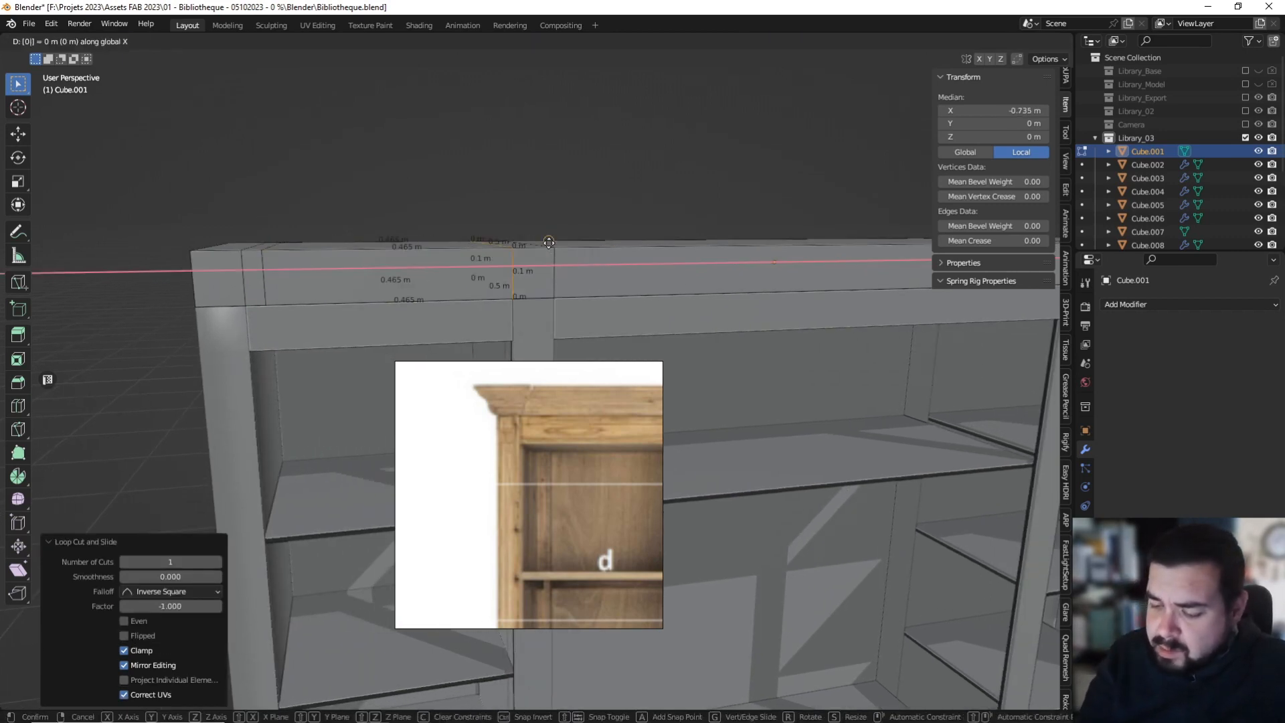
{"action": "type", "text": ".035-"}
{"action": "key", "text": "Return"}
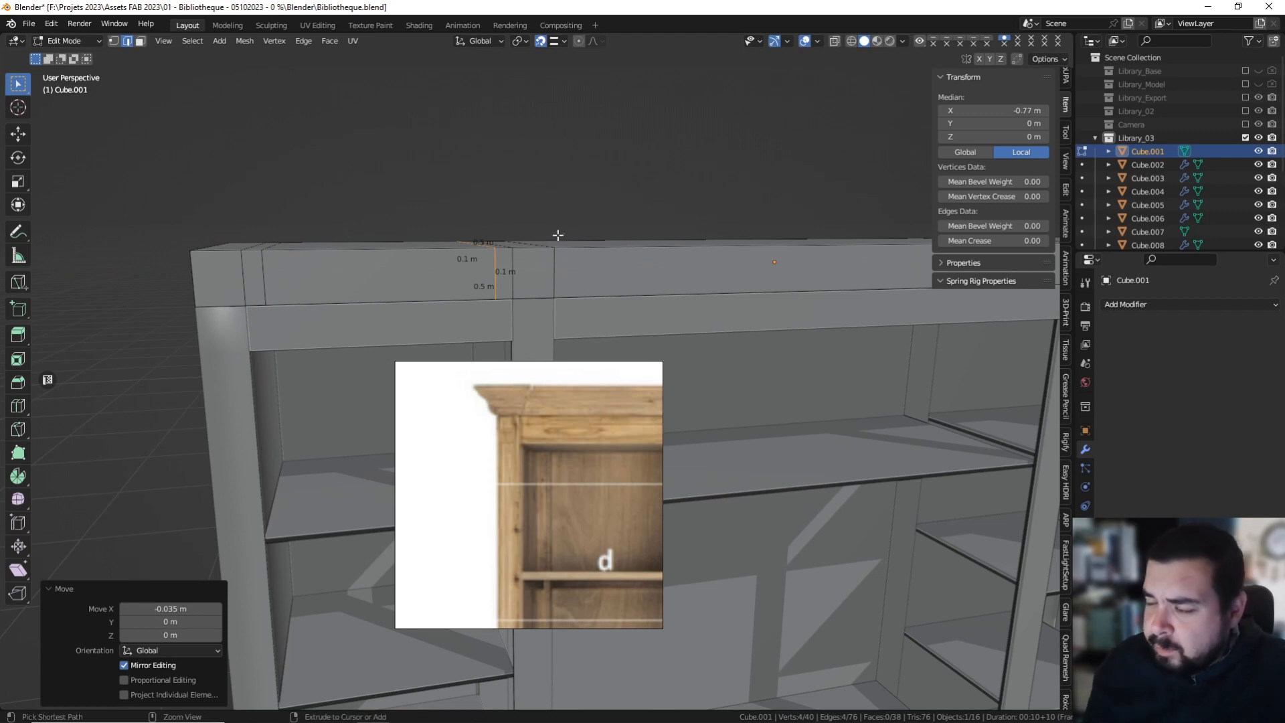
Add a loop cut to the top board on the inner side of the left divider, offset 0.0345 m to X -0.6155 m.
{"action": "key", "text": "ctrl+r"}
{"action": "left_click", "coordinate": [594, 233]}
{"action": "left_click", "coordinate": [552, 268]}
{"action": "type", "text": "g"}
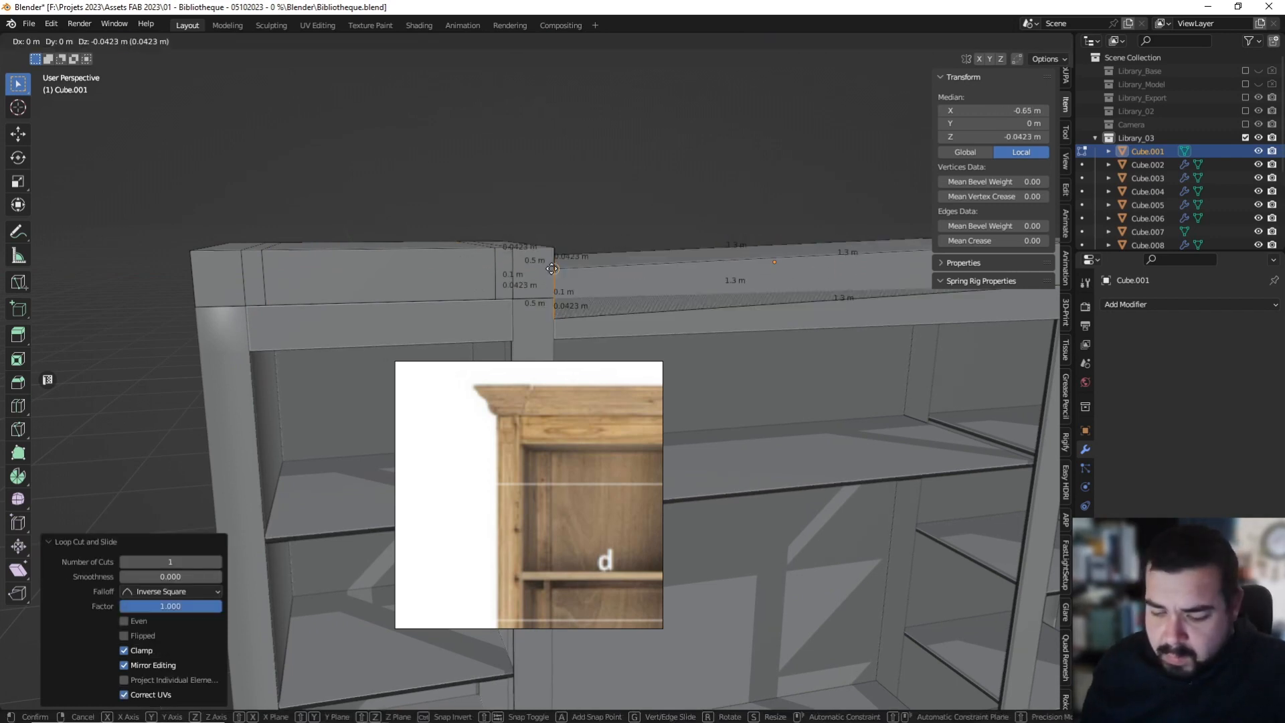
{"action": "type", "text": "x.0345"}
{"action": "key", "text": "Return"}
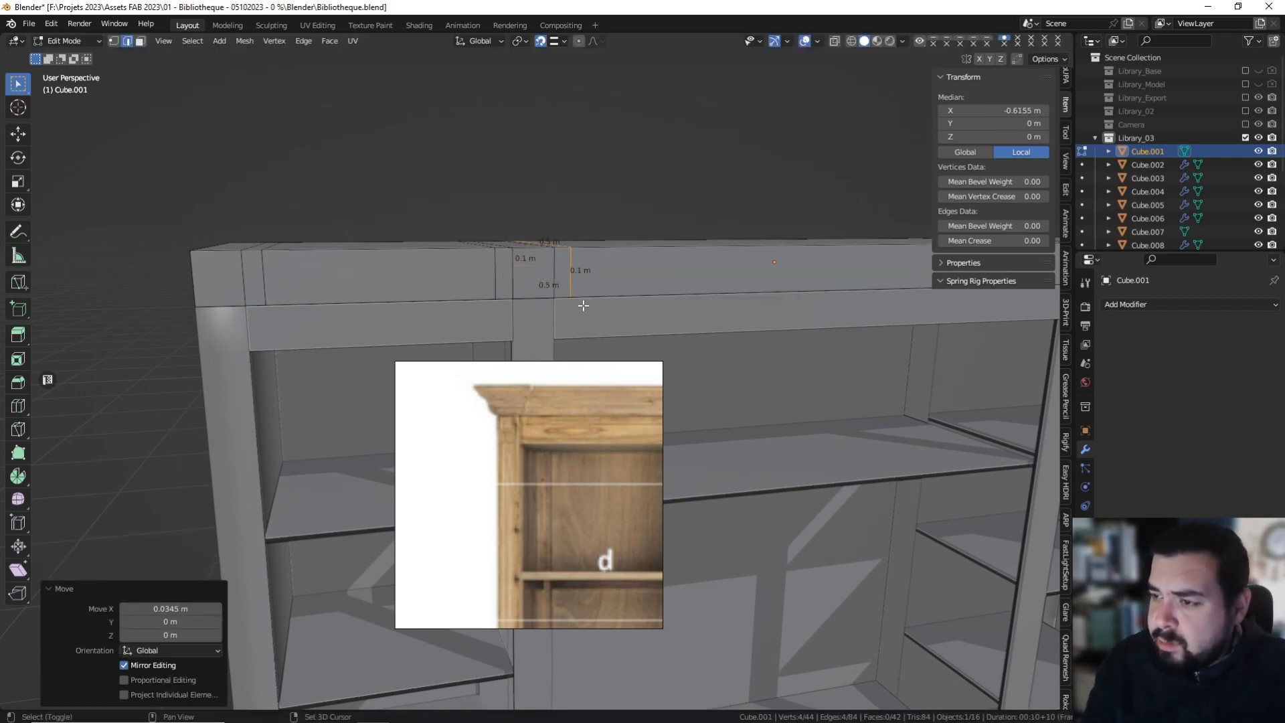
Add a loop cut to the top board on the inner side of the right divider, offset -0.035 m from X 0.65 m.
{"action": "middle_click_drag", "start_coordinate": [697, 267], "coordinate": [246, 275], "text": "shift"}
{"action": "key", "text": "ctrl+r"}
{"action": "left_click", "coordinate": [564, 248]}
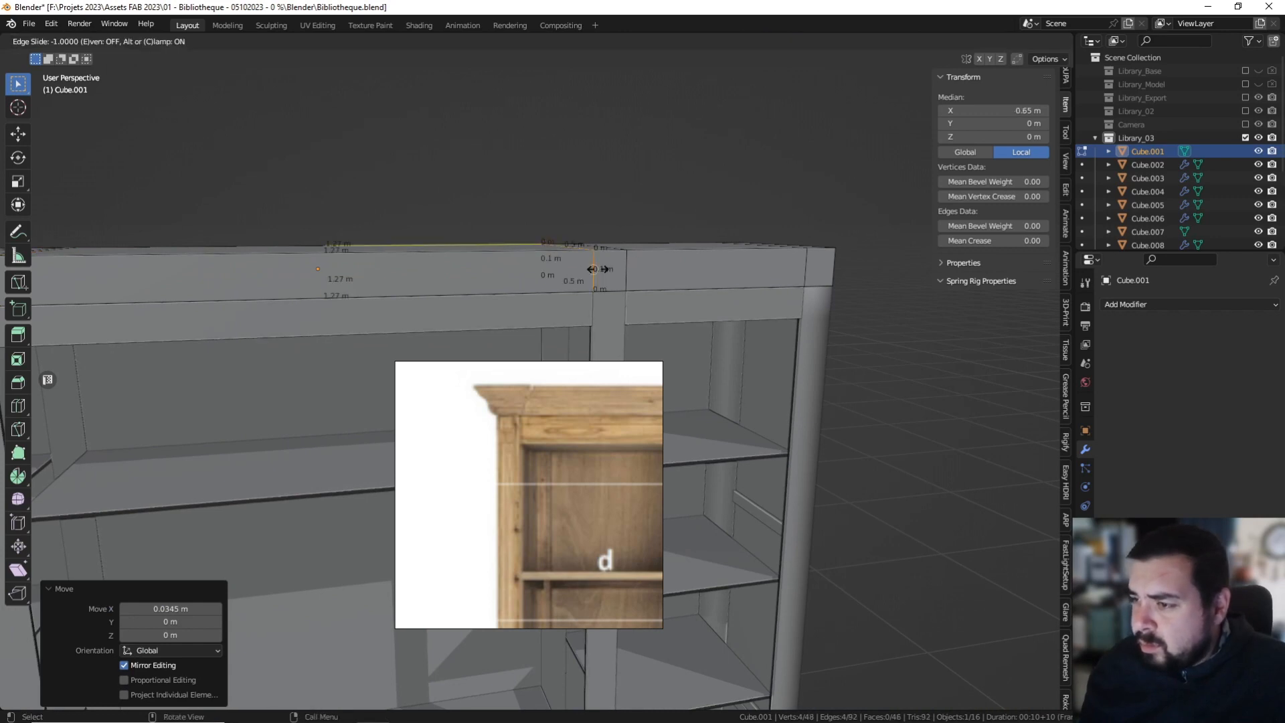
{"action": "left_click", "coordinate": [594, 268]}
{"action": "type", "text": "gx0.035"}
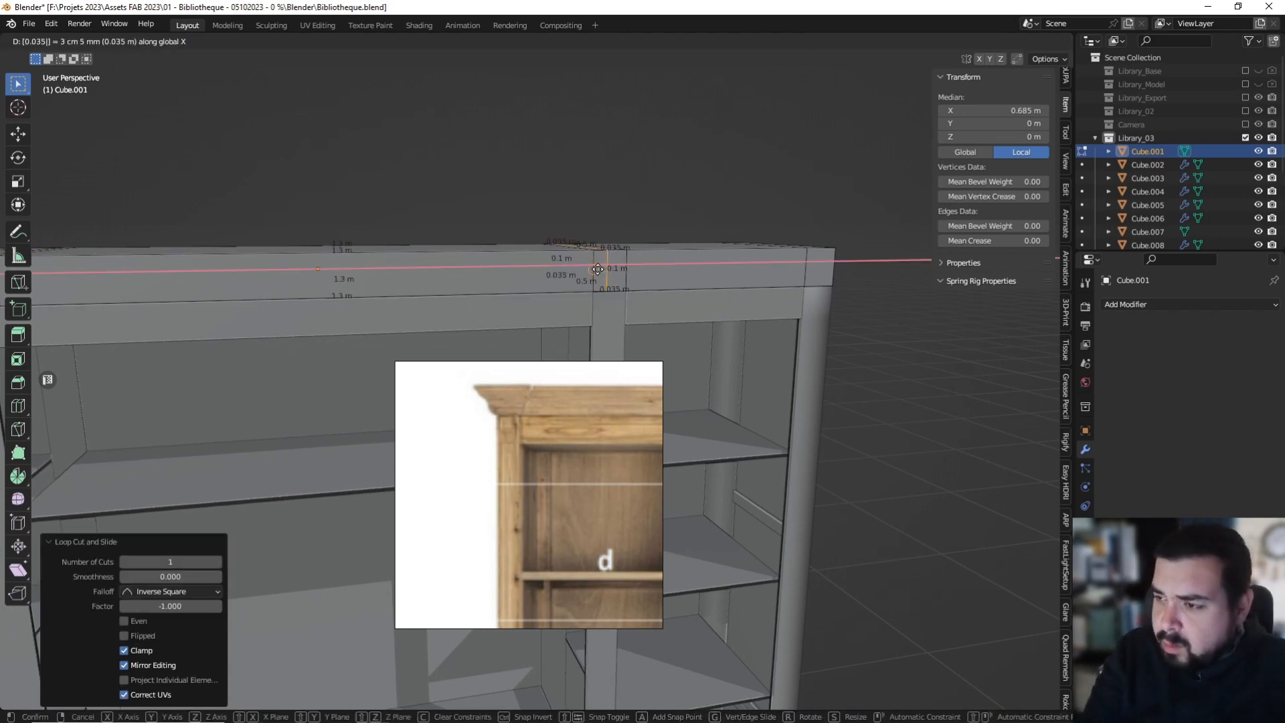
{"action": "key", "text": "minus"}
{"action": "key", "text": "Return"}
Add a loop cut to the top board on the outer side of the right divider, offset 0.035 m to X 0.77 m.
{"action": "key", "text": "ctrl+r"}
{"action": "left_click", "coordinate": [677, 267]}
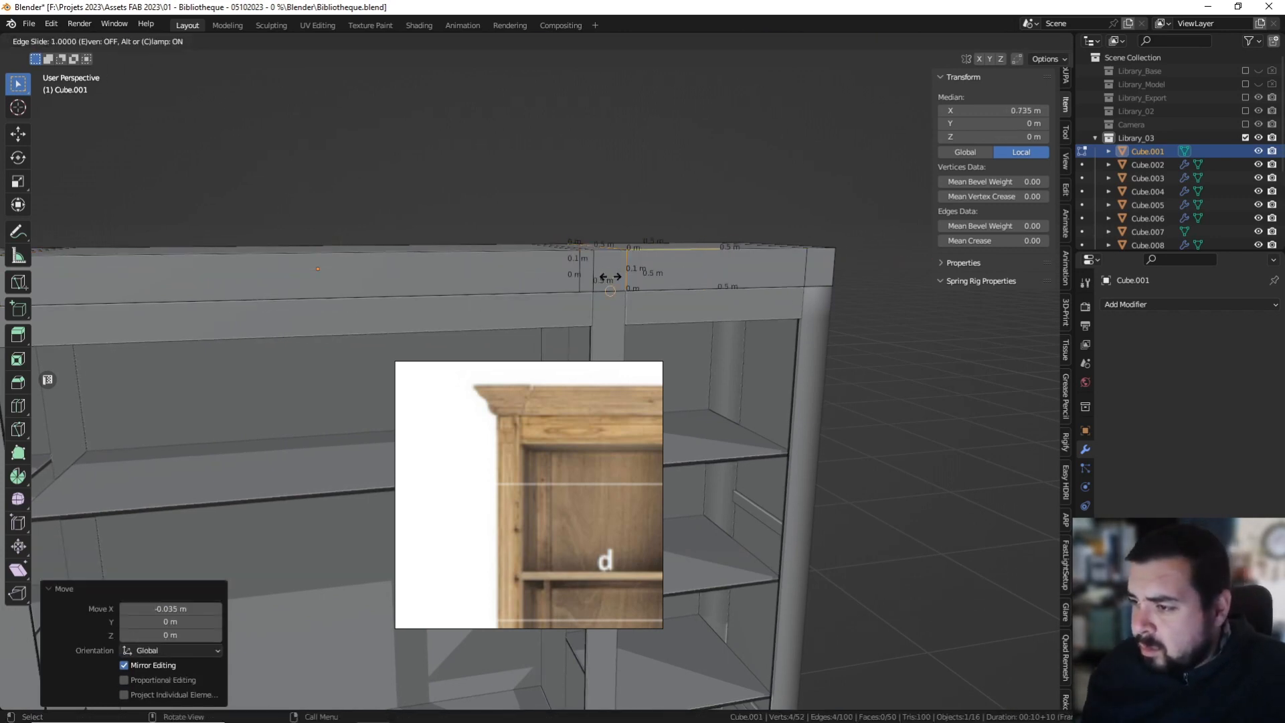
{"action": "left_click", "coordinate": [611, 277]}
{"action": "type", "text": "gx0.035"}
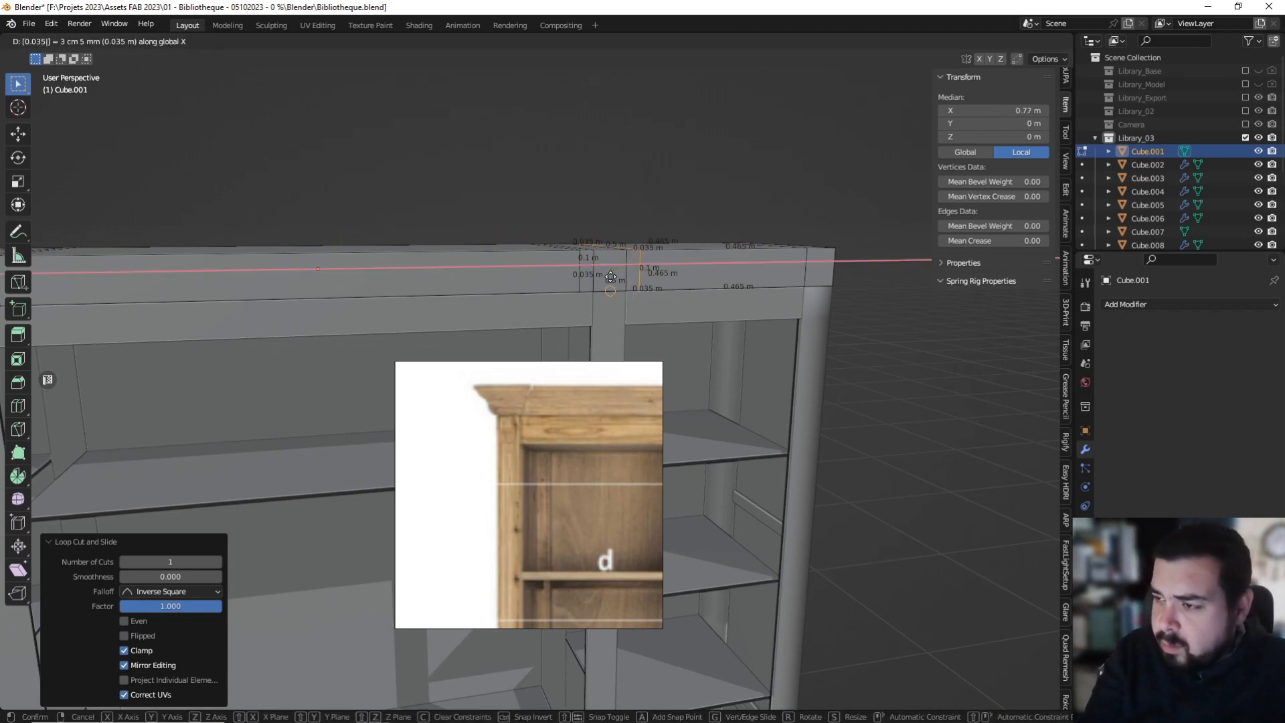
{"action": "key", "text": "Return"}
Add a loop cut to the top board beside the right outer post, offset -0.035 m to X 1.2 m.
{"action": "key", "text": "ctrl+r"}
{"action": "left_click", "coordinate": [765, 257]}
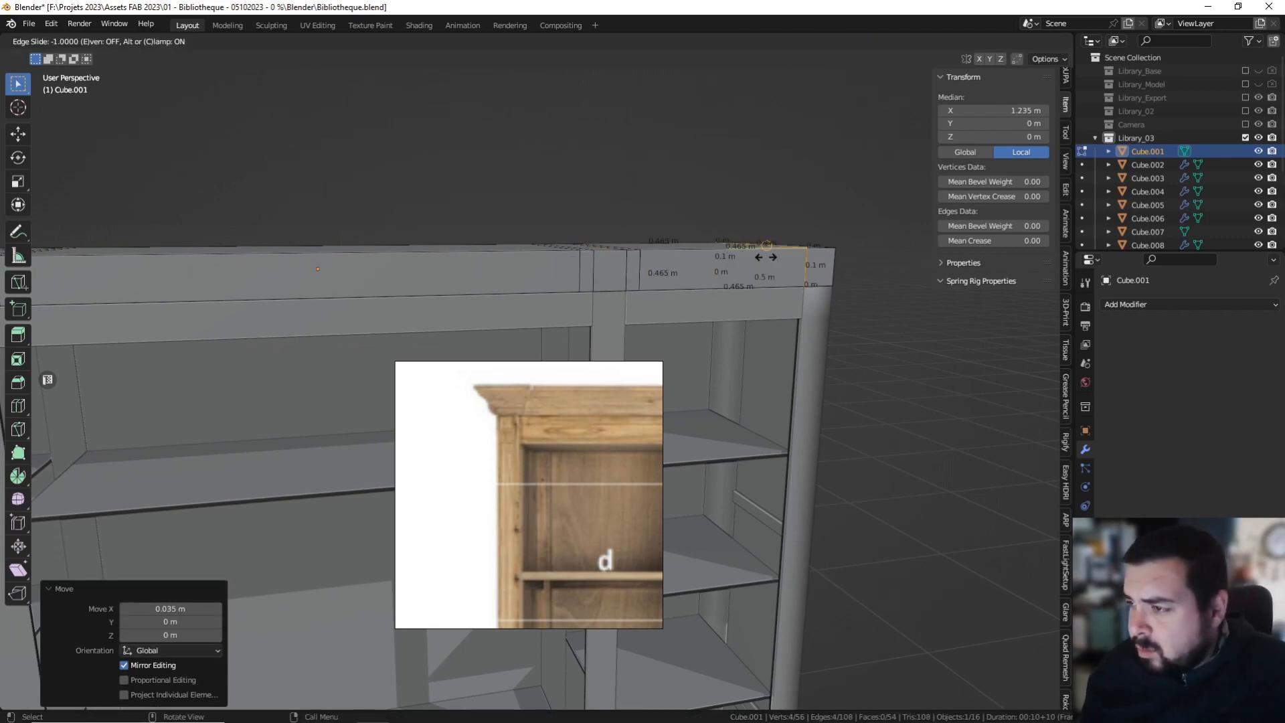
{"action": "left_click", "coordinate": [801, 257]}
{"action": "type", "text": "gx0.03"}
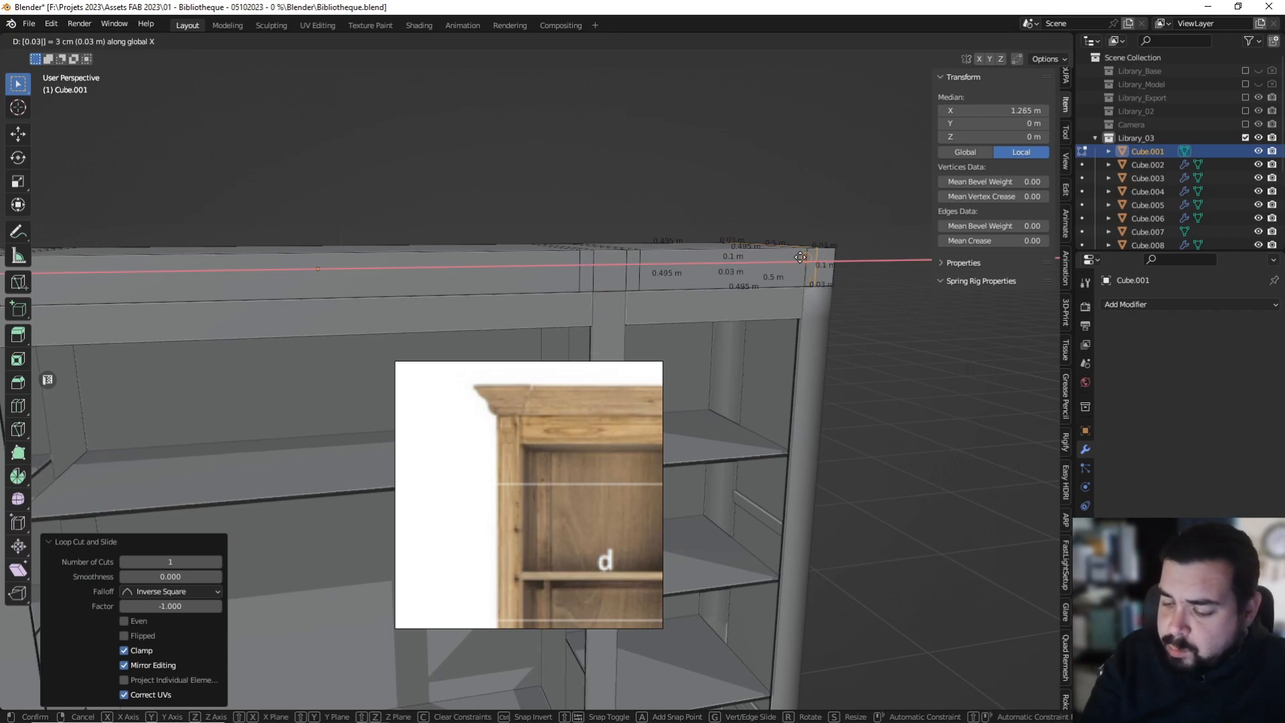
{"action": "type", "text": "5-"}
{"action": "key", "text": "Return"}
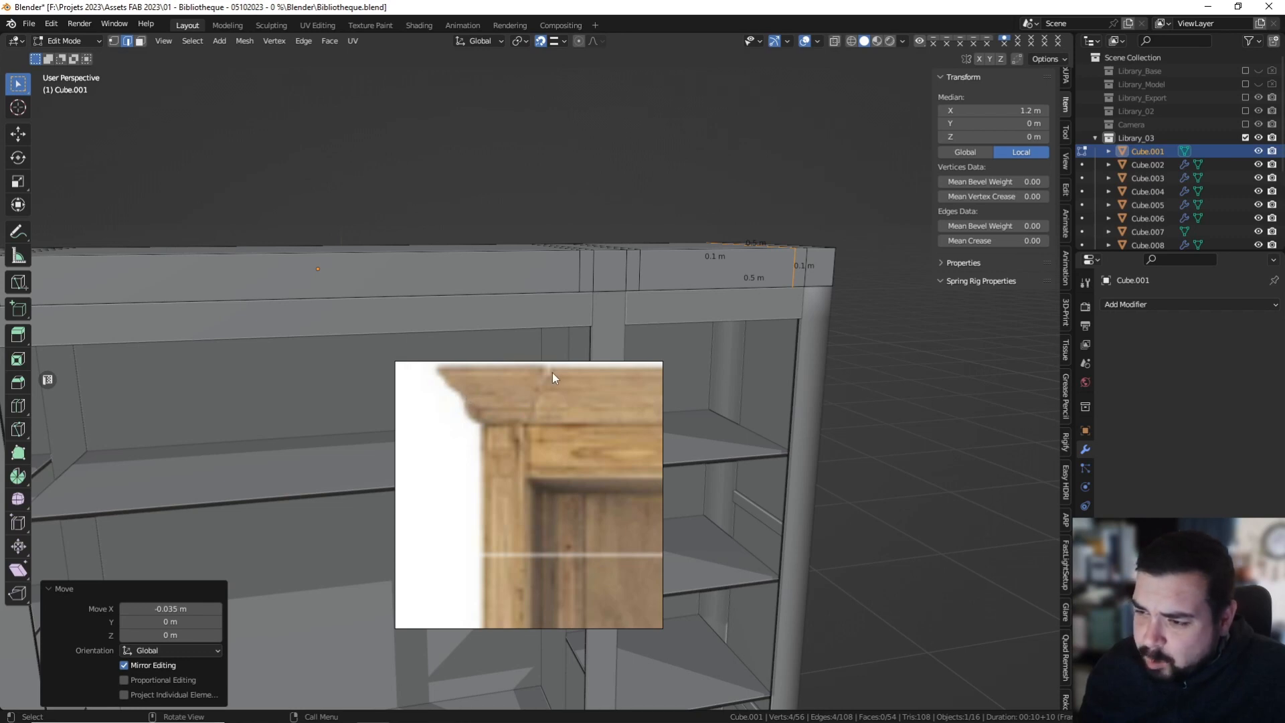
Move the reference photo clear of the model, add three evenly spaced lengthwise loop cuts around the top board, and deselect everything.
{"action": "left_click_drag", "start_coordinate": [552, 372], "coordinate": [1061, 397]}
{"action": "middle_click_drag", "start_coordinate": [827, 273], "coordinate": [830, 276]}
{"action": "key", "text": "ctrl+r"}
{"action": "scroll", "coordinate": [830, 276], "scroll_direction": "up", "scroll_amount": 2}
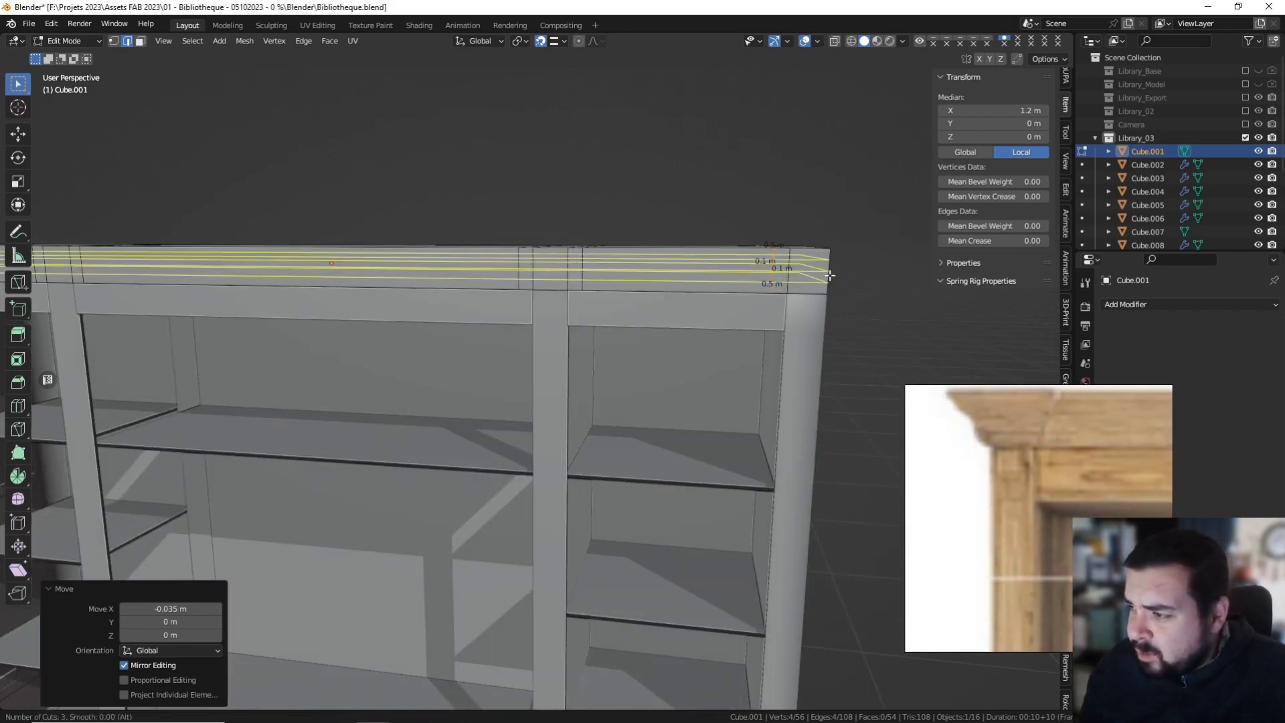
{"action": "left_click", "coordinate": [830, 275]}
{"action": "right_click", "coordinate": [829, 276]}
{"action": "middle_click_drag", "start_coordinate": [829, 275], "coordinate": [780, 266], "text": "shift"}
{"action": "key", "text": "a"}
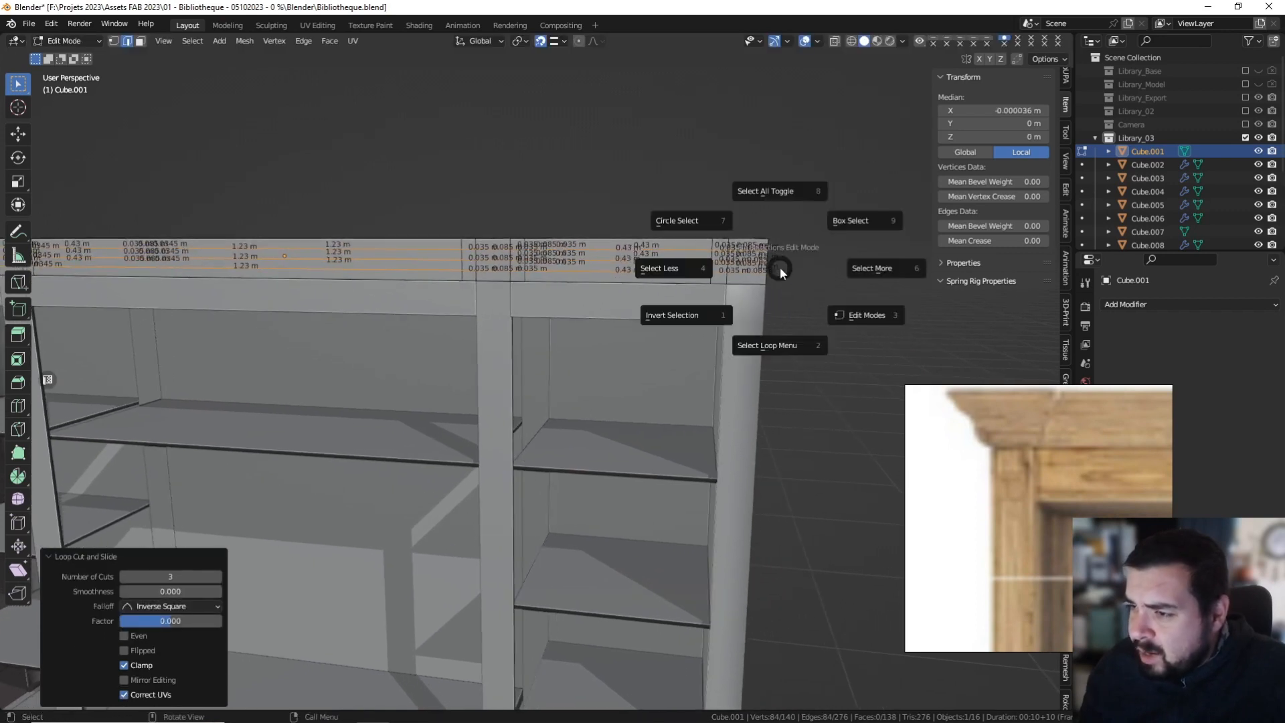
{"action": "left_click", "coordinate": [779, 194]}
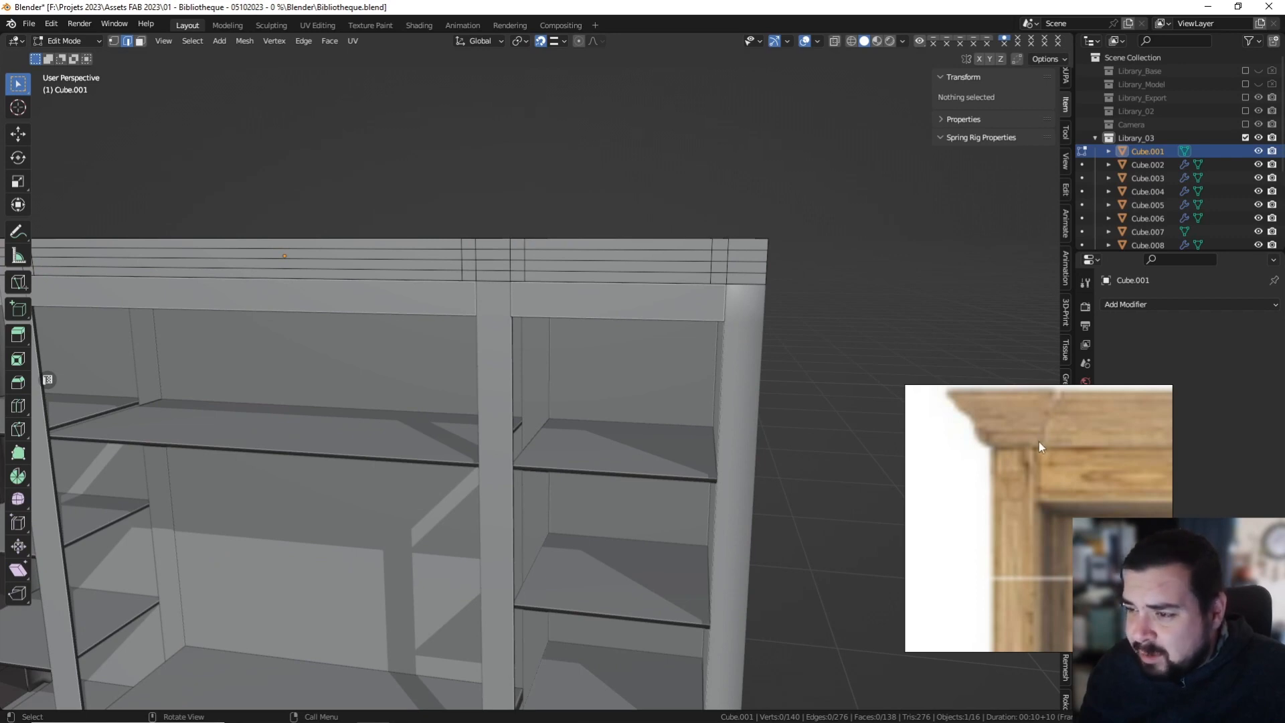
Switch to vertex selection and select the board's front mid-height vertex at X 0.77 m, beside the right divider.
{"action": "scroll", "coordinate": [637, 339], "scroll_direction": "up", "scroll_amount": 4}
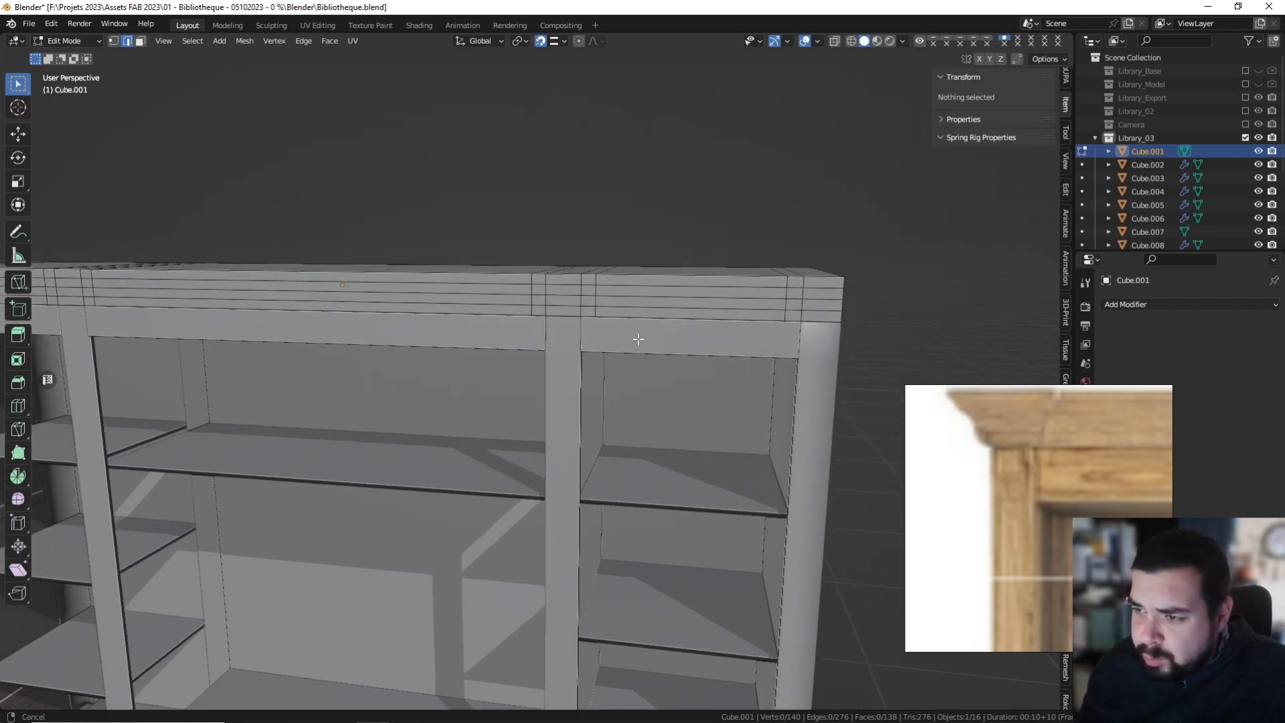
{"action": "mouse_move", "coordinate": [641, 230]}
{"action": "middle_mouse_down"}
{"action": "mouse_move", "coordinate": [639, 251]}
{"action": "mouse_move", "coordinate": [648, 242]}
{"action": "middle_mouse_up"}
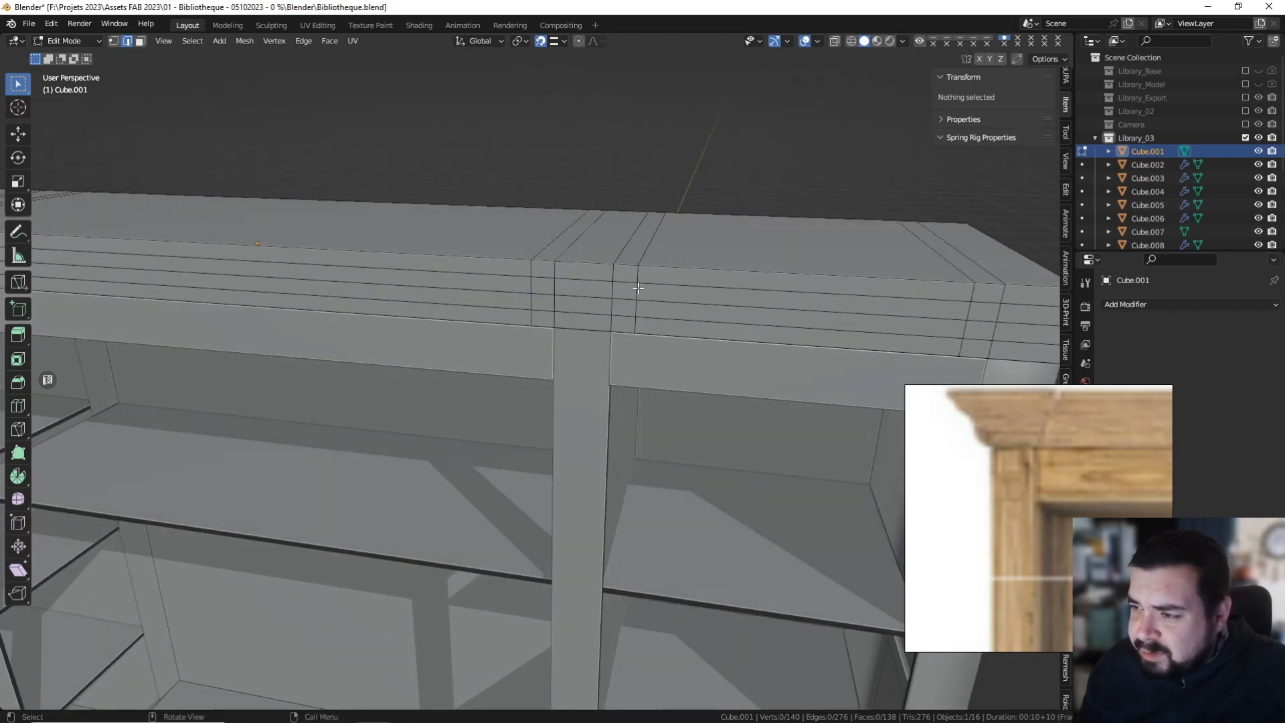
{"action": "left_click", "coordinate": [640, 272]}
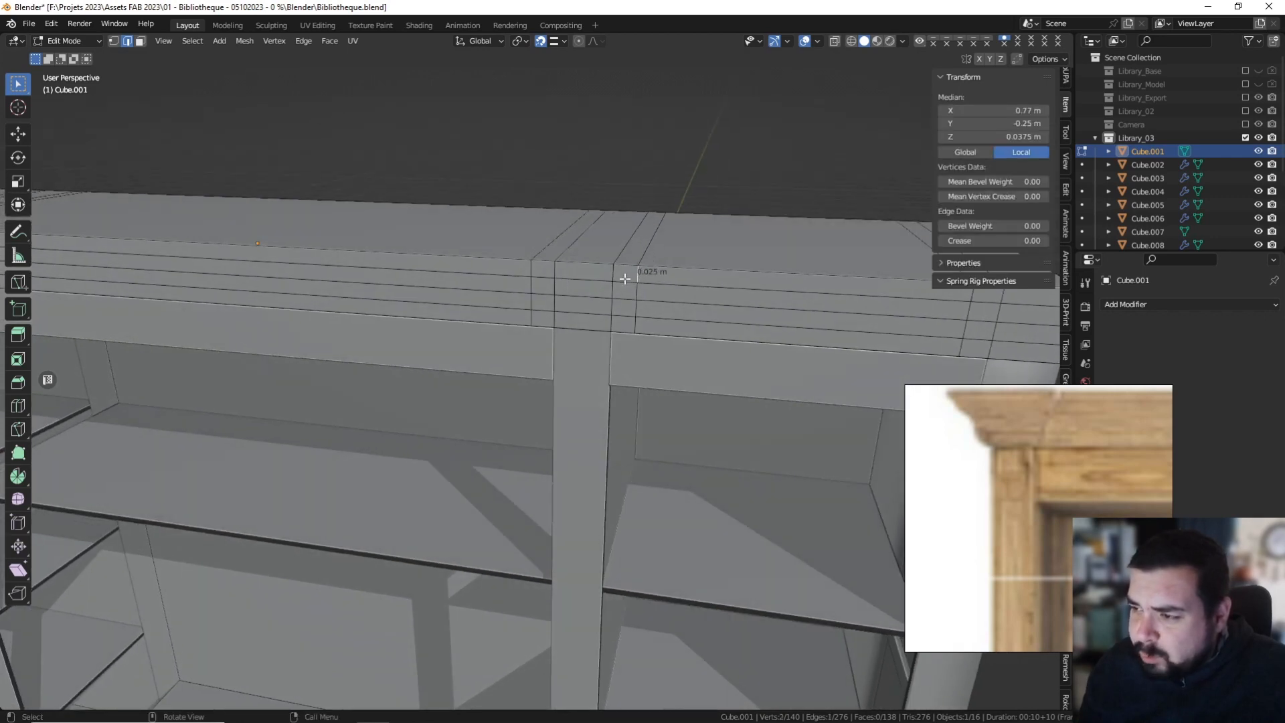
{"action": "left_click", "coordinate": [629, 281]}
{"action": "middle_click_drag", "start_coordinate": [636, 286], "coordinate": [654, 287]}
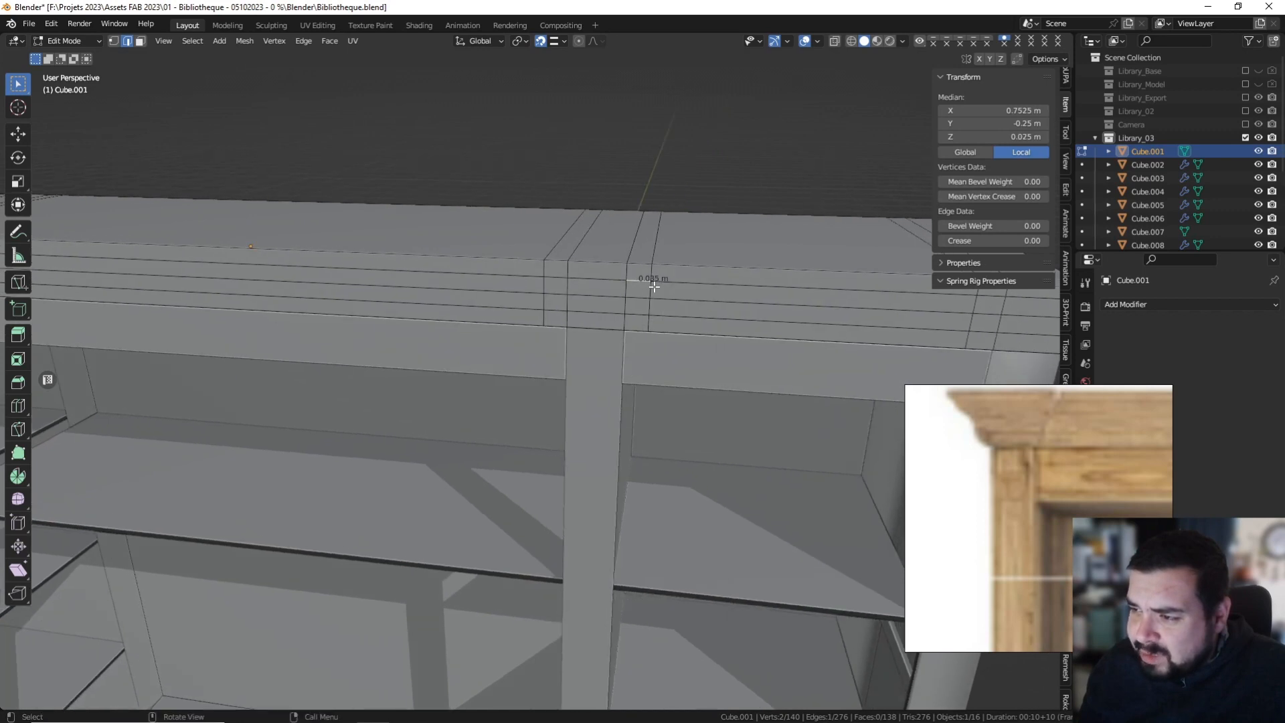
{"action": "left_click", "coordinate": [660, 295]}
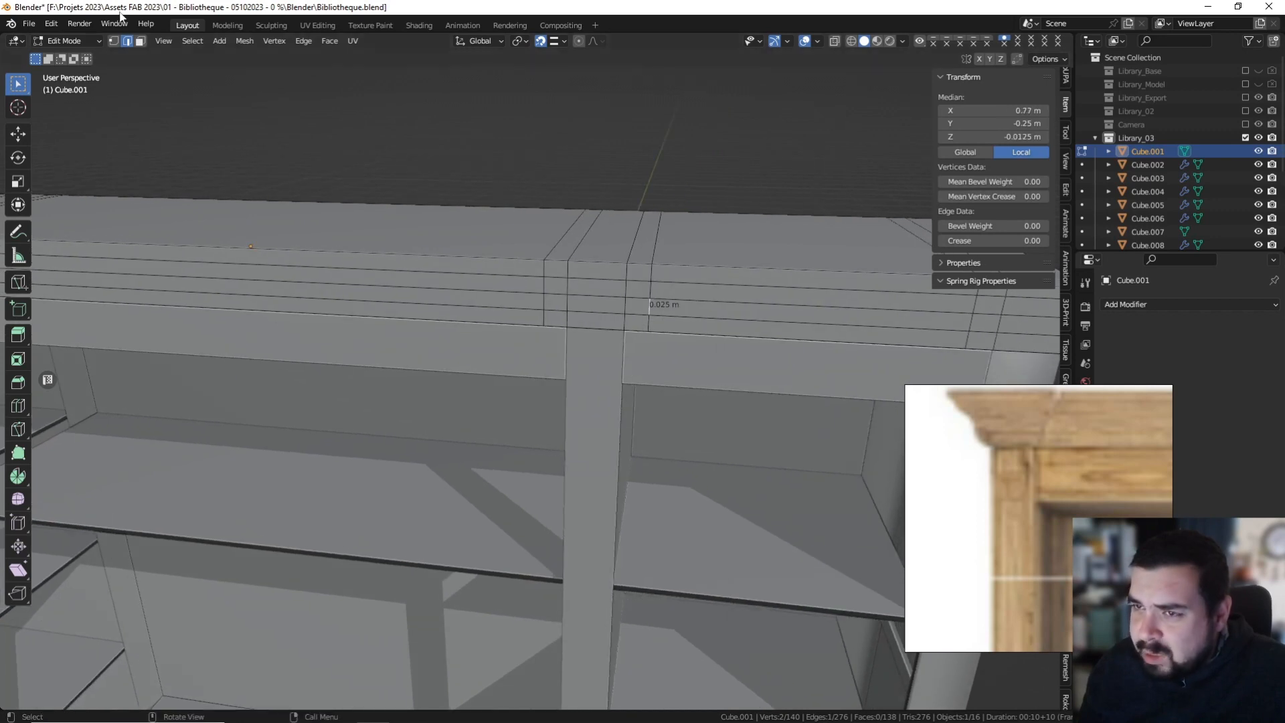
{"action": "left_click", "coordinate": [114, 40]}
{"action": "left_click", "coordinate": [649, 296]}
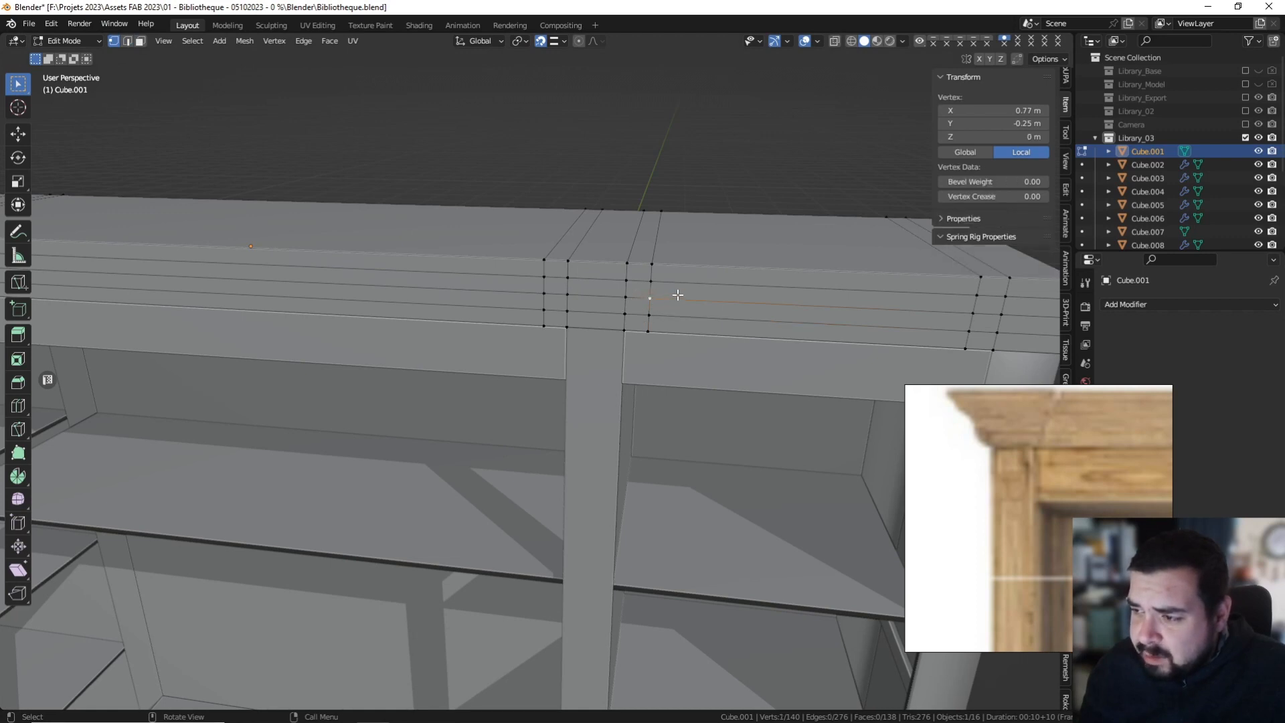
Isolate the top board and add the mid-height front vertices on the right sides of the left divider and left outer post to the selection.
{"action": "key", "text": "KP_Divide"}
{"action": "middle_click_drag", "start_coordinate": [677, 292], "coordinate": [626, 310]}
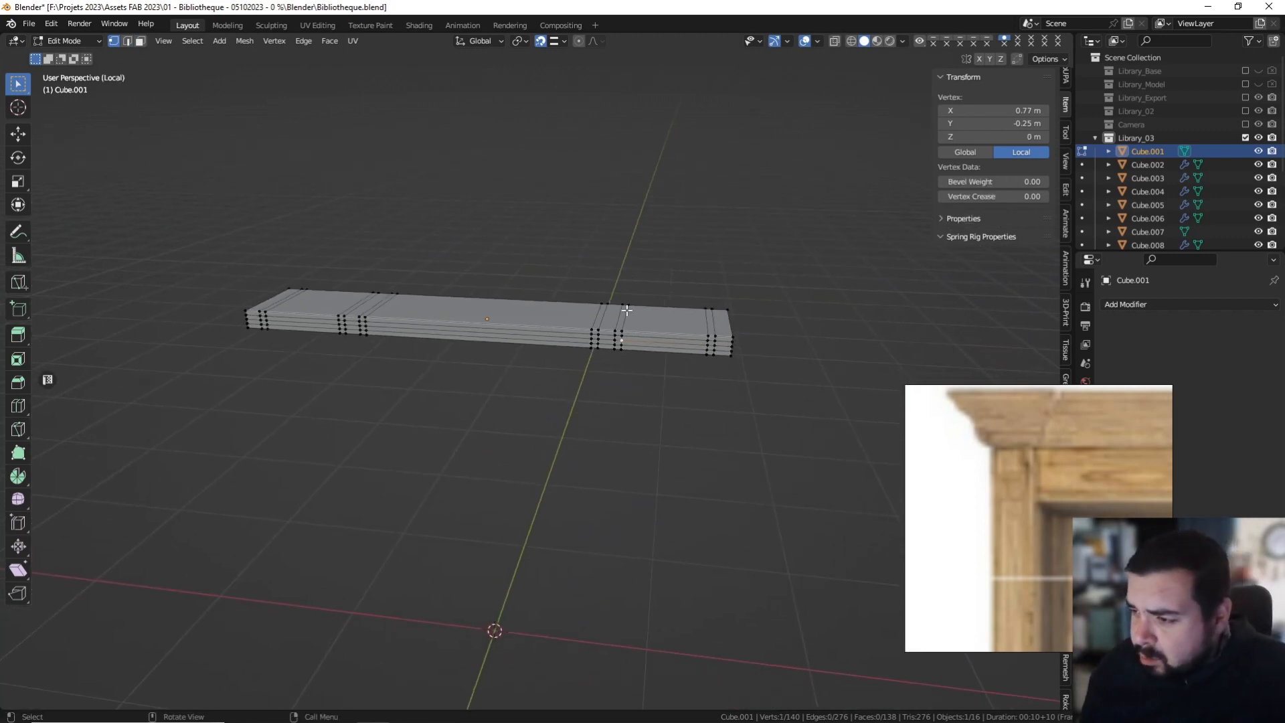
{"action": "scroll", "coordinate": [626, 310], "scroll_direction": "up", "scroll_amount": 4}
{"action": "middle_click_drag", "start_coordinate": [522, 293], "coordinate": [759, 339], "text": "shift"}
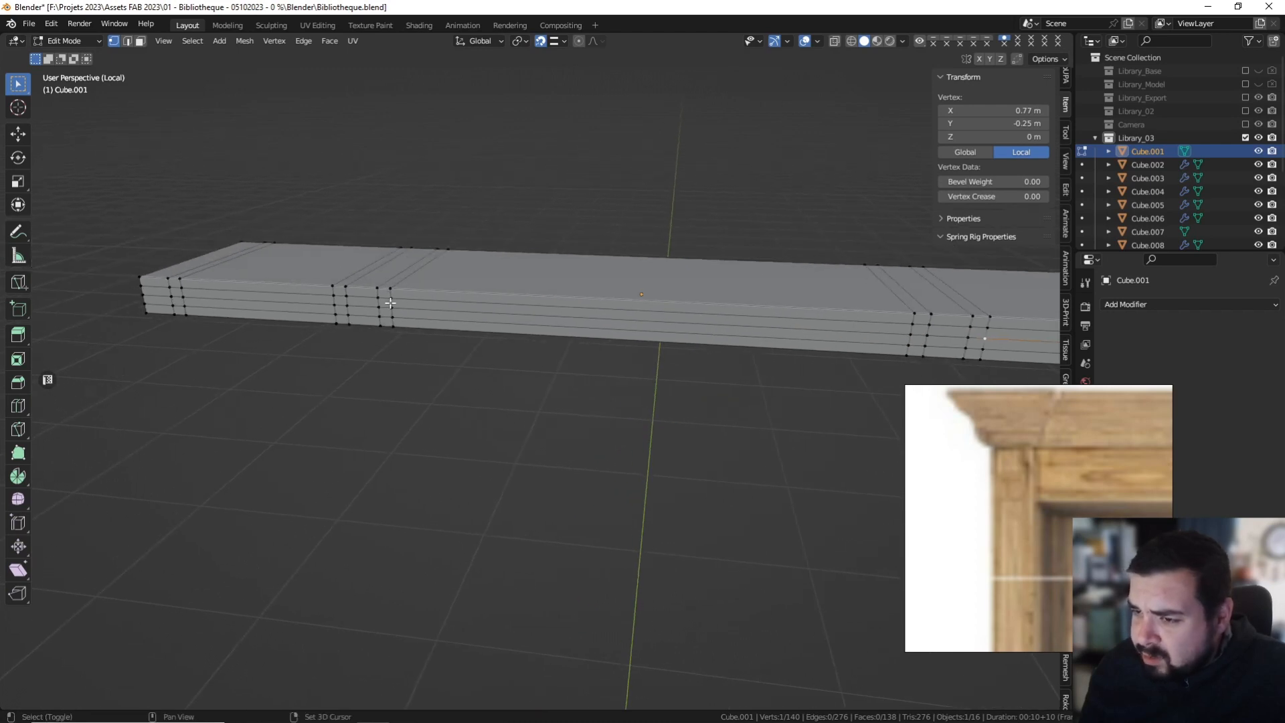
{"action": "middle_click_drag", "start_coordinate": [392, 303], "coordinate": [397, 309]}
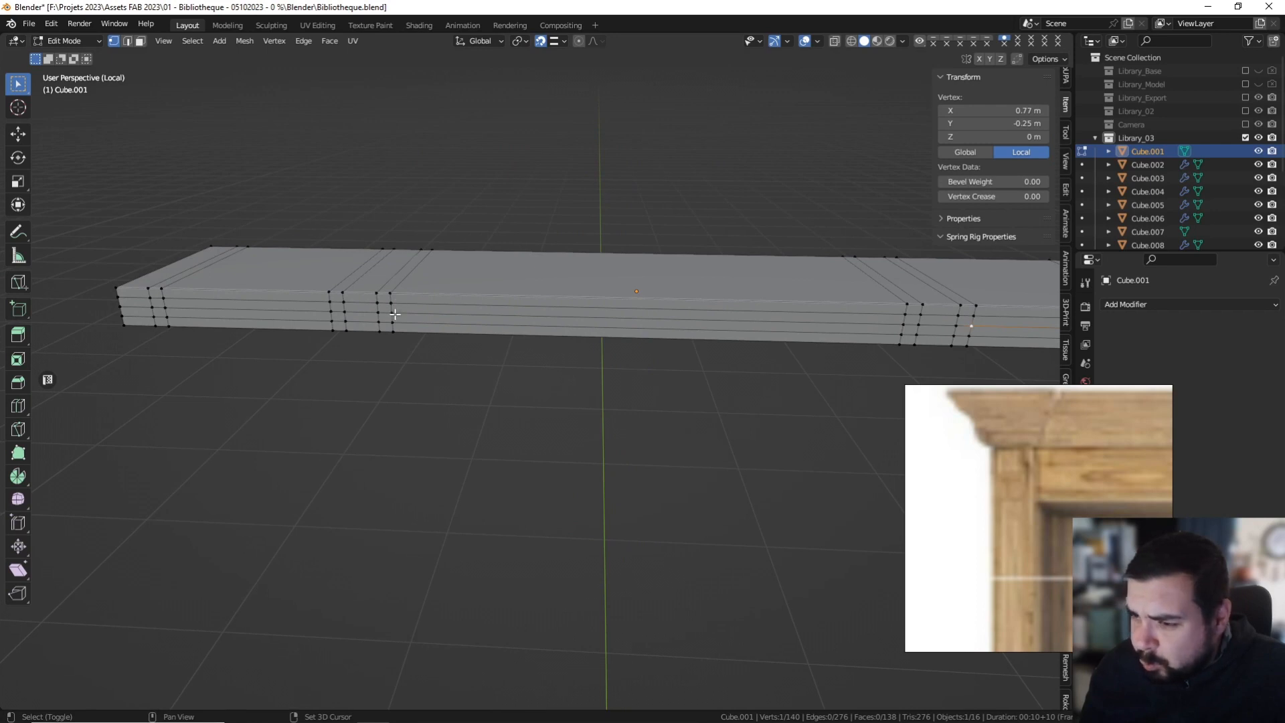
{"action": "left_click", "coordinate": [395, 314], "text": "shift"}
{"action": "middle_click_drag", "start_coordinate": [395, 314], "coordinate": [568, 344], "text": "shift"}
{"action": "left_click", "coordinate": [290, 317], "text": "shift"}
{"action": "scroll", "coordinate": [455, 310], "scroll_direction": "up", "scroll_amount": 2}
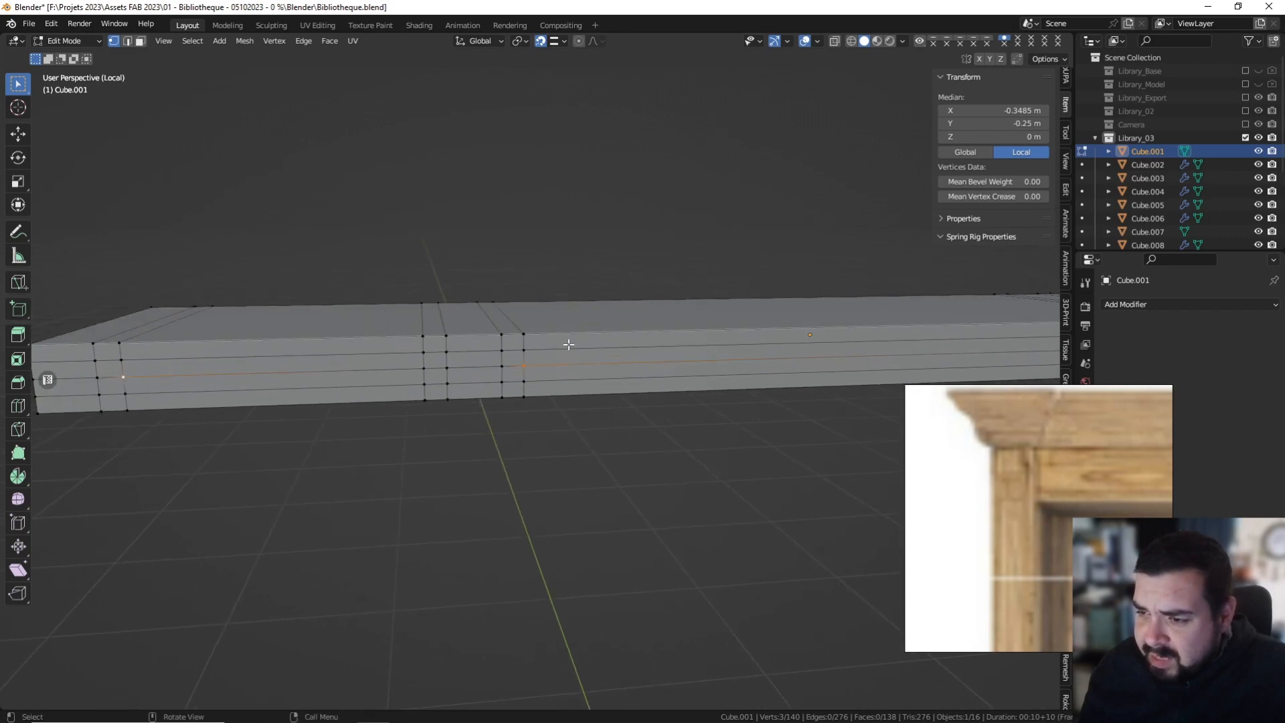
Move the three selected mid-height front vertices -0.005 m along X.
{"action": "key", "text": "g"}
{"action": "key", "text": "x"}
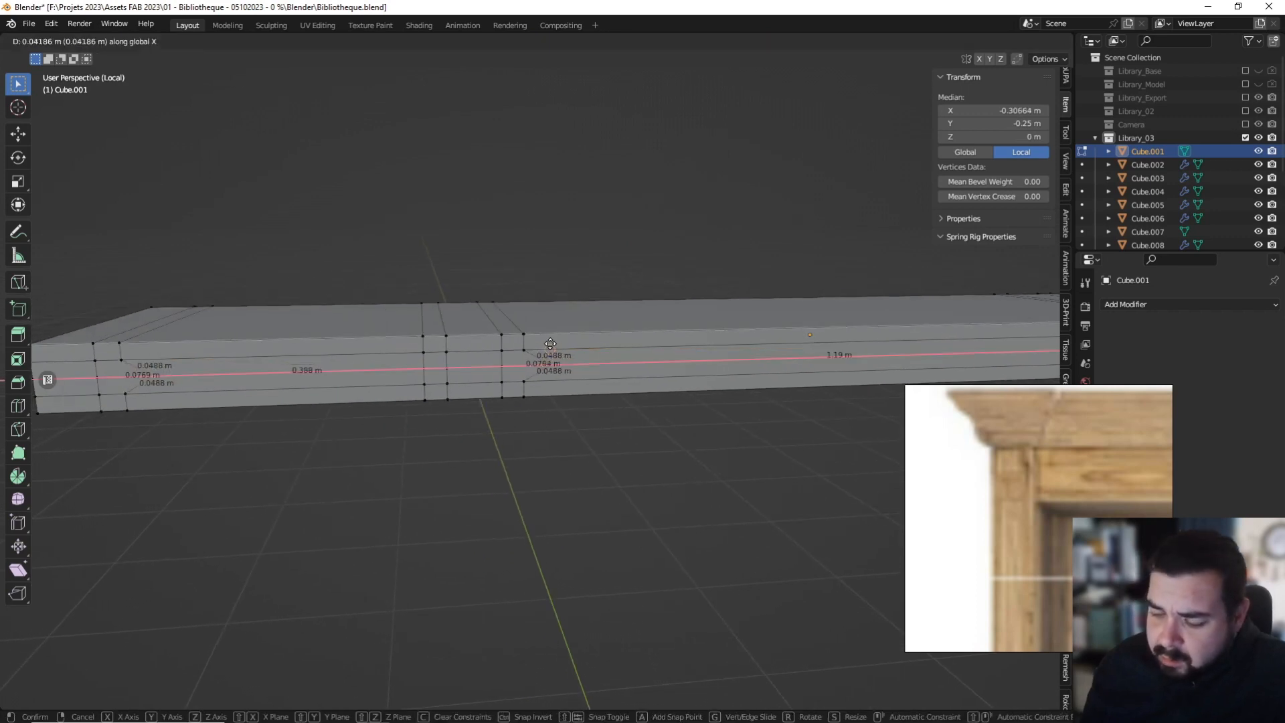
{"action": "type", "text": "0.03"}
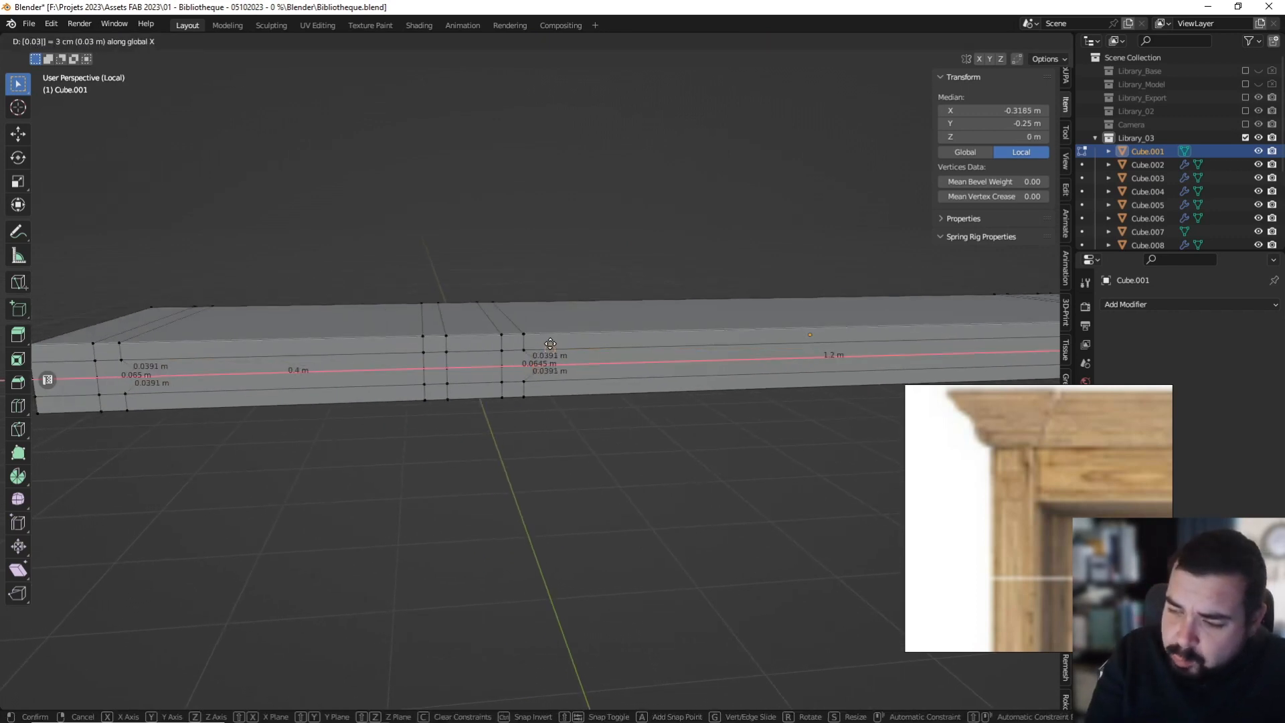
{"action": "type", "text": "-"}
{"action": "key", "text": "BackSpace"}
{"action": "key", "text": "BackSpace"}
{"action": "key", "text": "BackSpace"}
{"action": "key", "text": "BackSpace"}
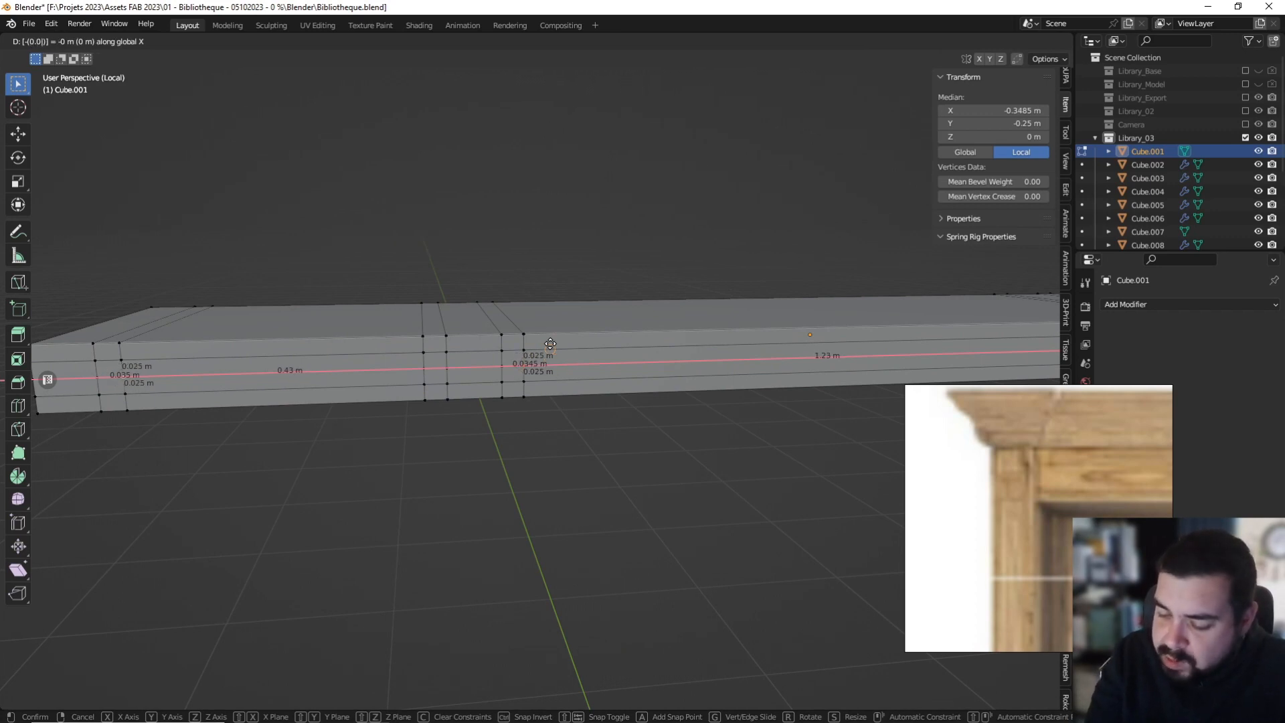
{"action": "type", "text": "05-"}
{"action": "type", "text": "-"}
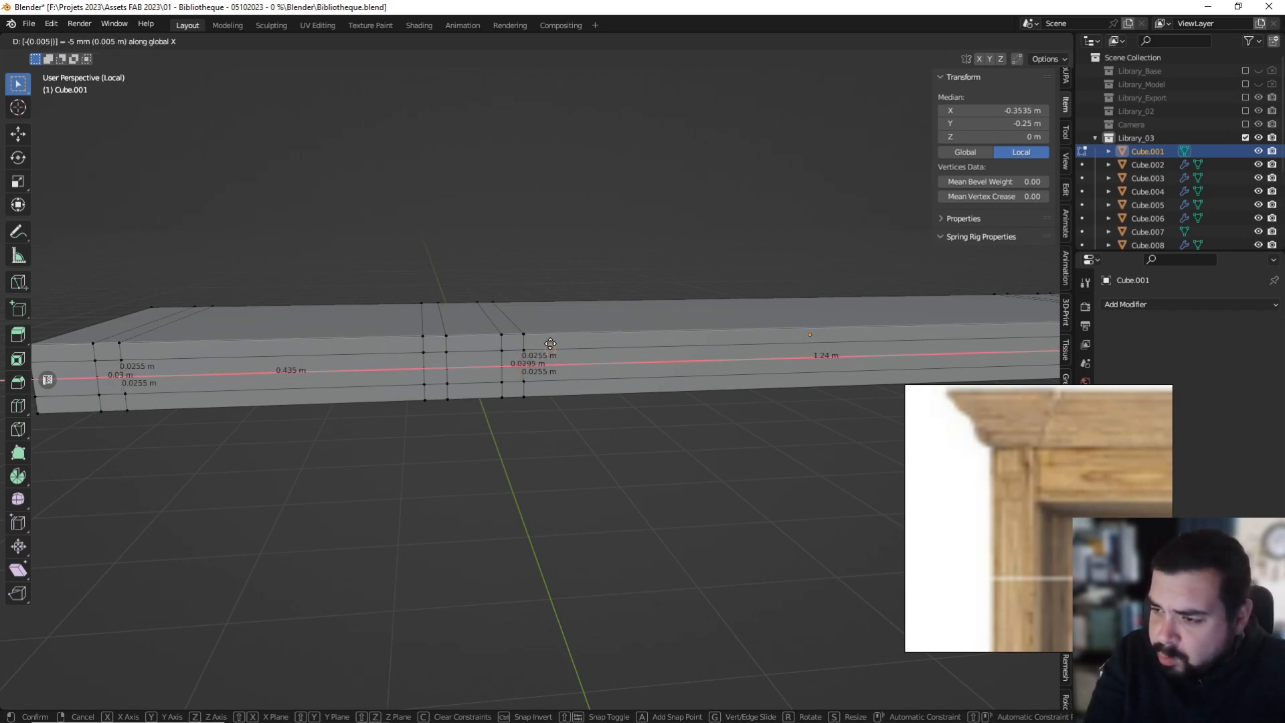
{"action": "key", "text": "Return"}
Select the three front vertices one row below, at Z -0.025 m, and move them -0.02 m along X.
{"action": "middle_click_drag", "start_coordinate": [542, 373], "coordinate": [524, 355]}
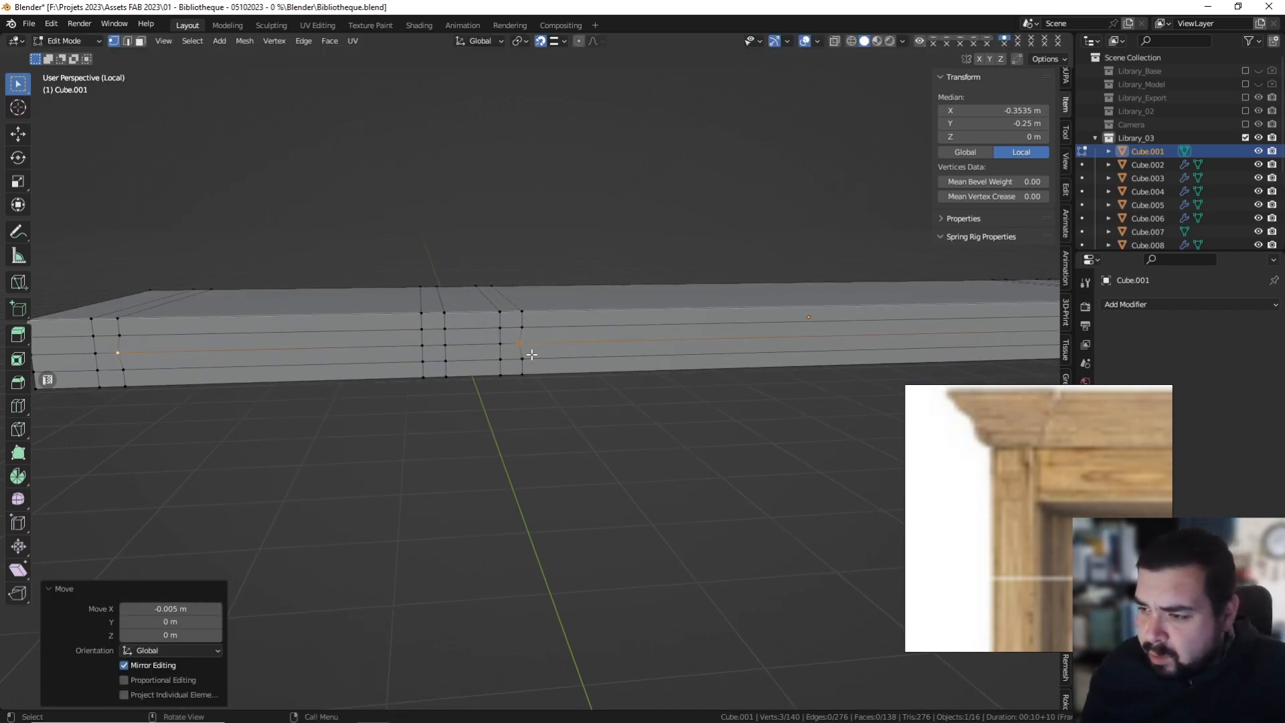
{"action": "left_click", "coordinate": [523, 356]}
{"action": "left_click", "coordinate": [127, 368], "text": "shift"}
{"action": "middle_click_drag", "start_coordinate": [823, 372], "coordinate": [472, 373], "text": "shift"}
{"action": "middle_click_drag", "start_coordinate": [800, 372], "coordinate": [663, 368], "text": "shift"}
{"action": "left_click", "coordinate": [765, 351], "text": "shift"}
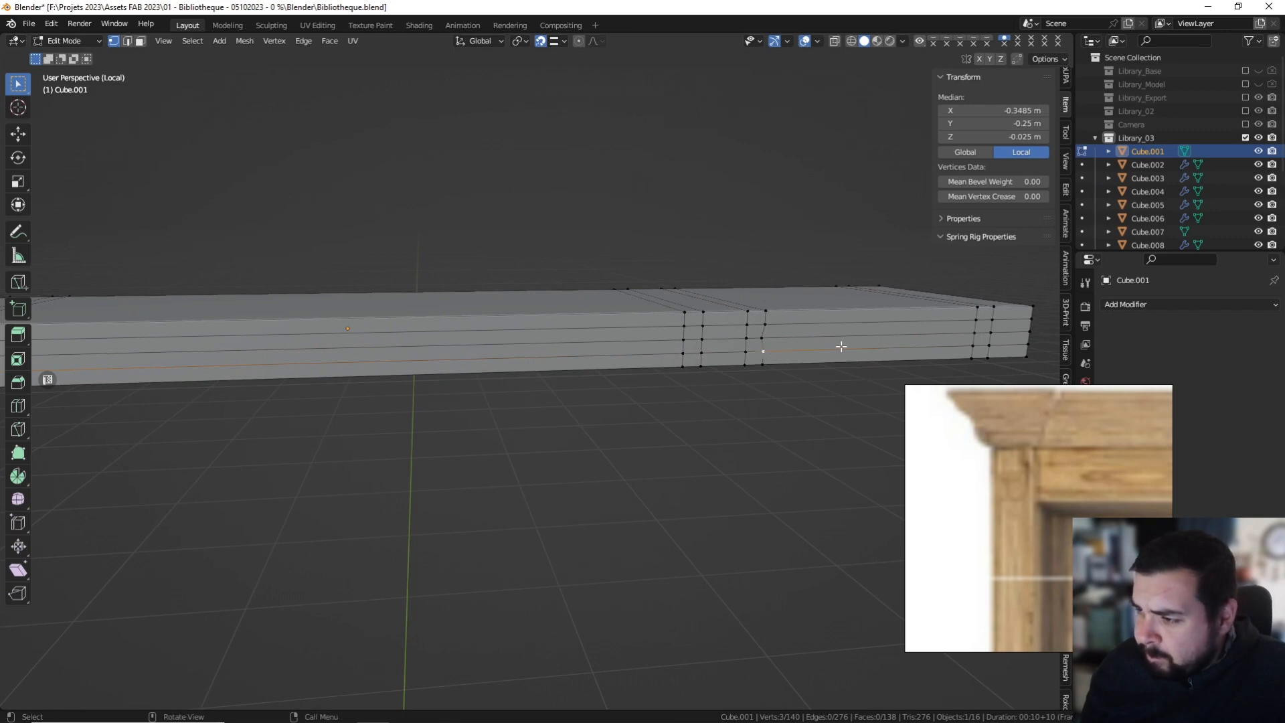
{"action": "type", "text": "gx"}
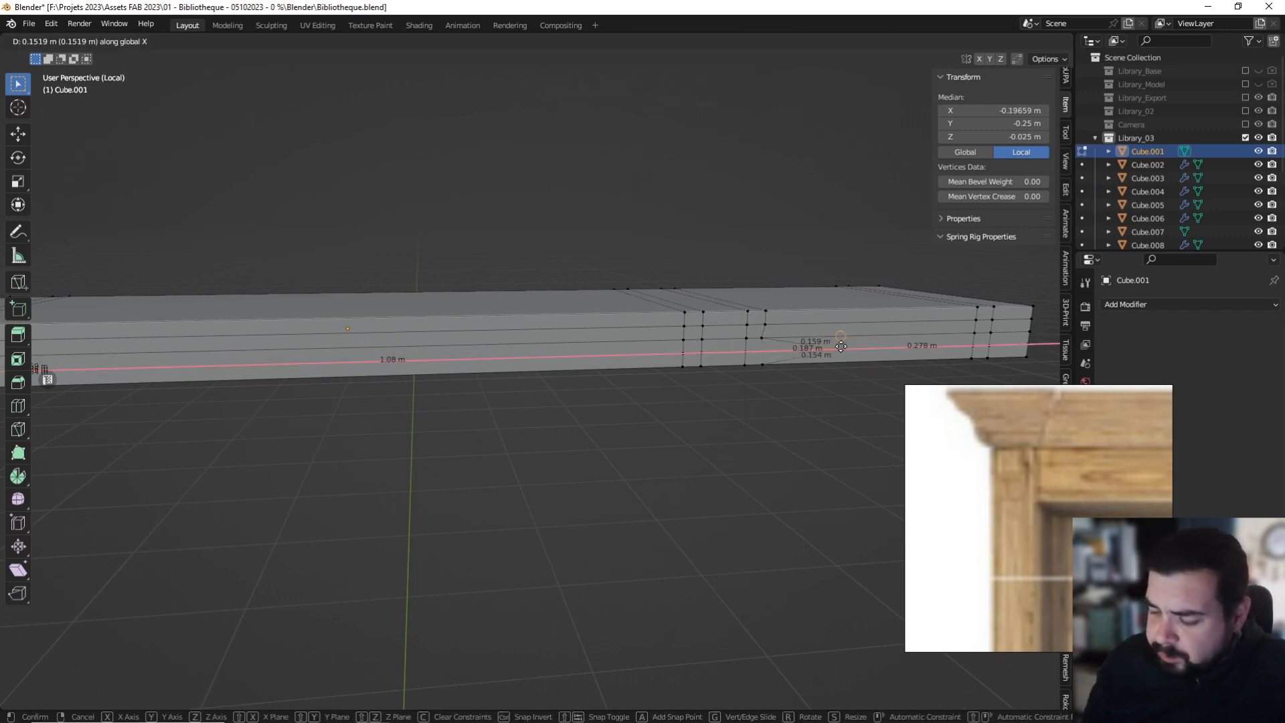
{"action": "type", "text": "0.02"}
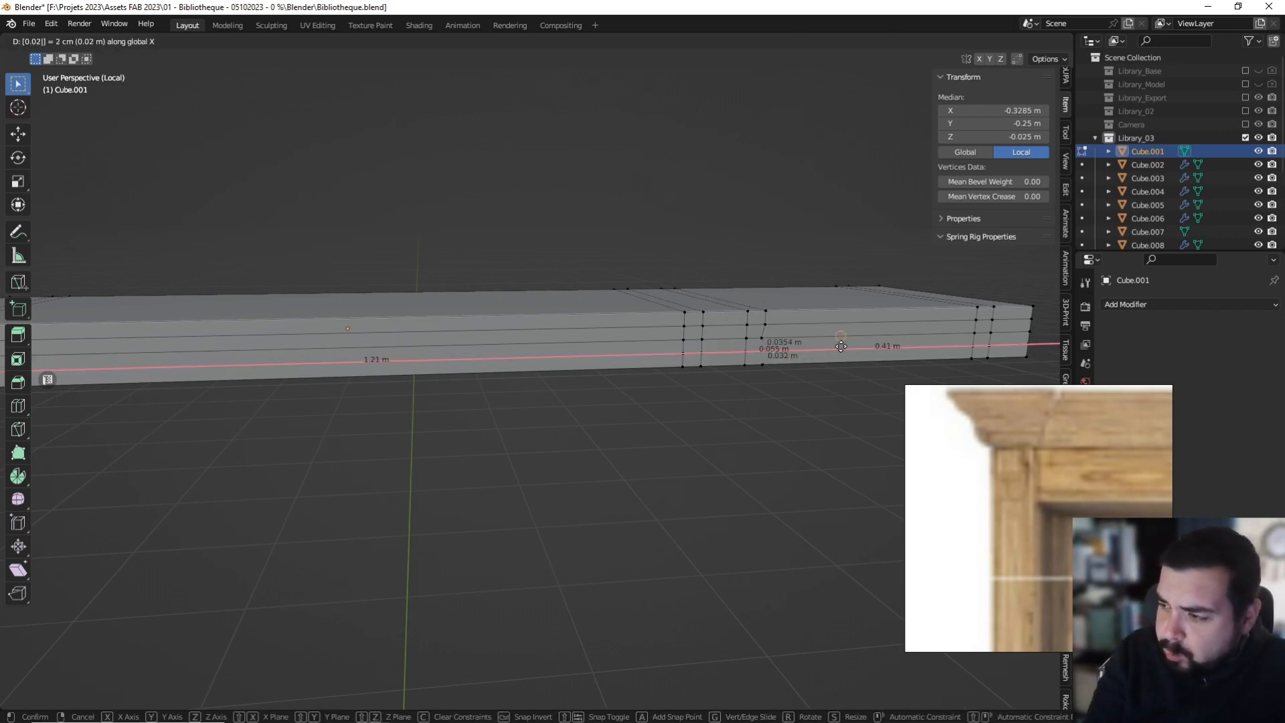
{"action": "type", "text": "-"}
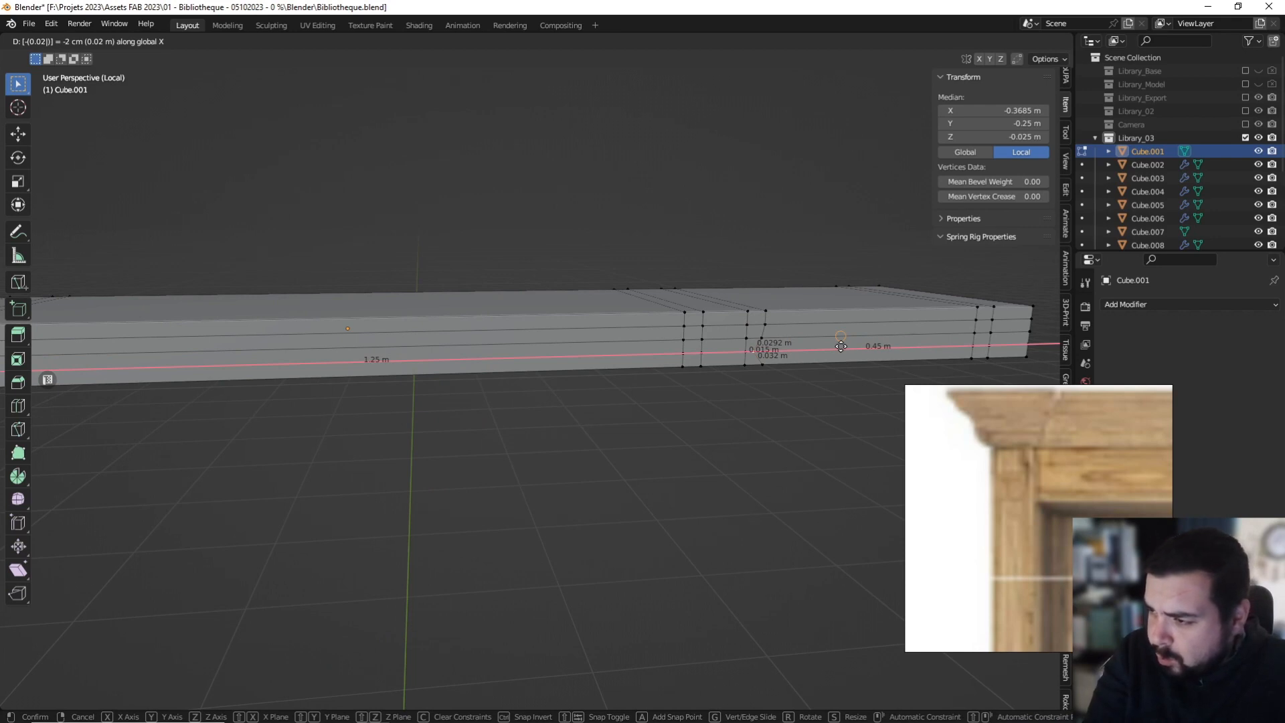
{"action": "key", "text": "Return"}
Select the board's bottom front vertex at X 0.77 m, beside the right divider.
{"action": "middle_click_drag", "start_coordinate": [847, 348], "coordinate": [719, 355]}
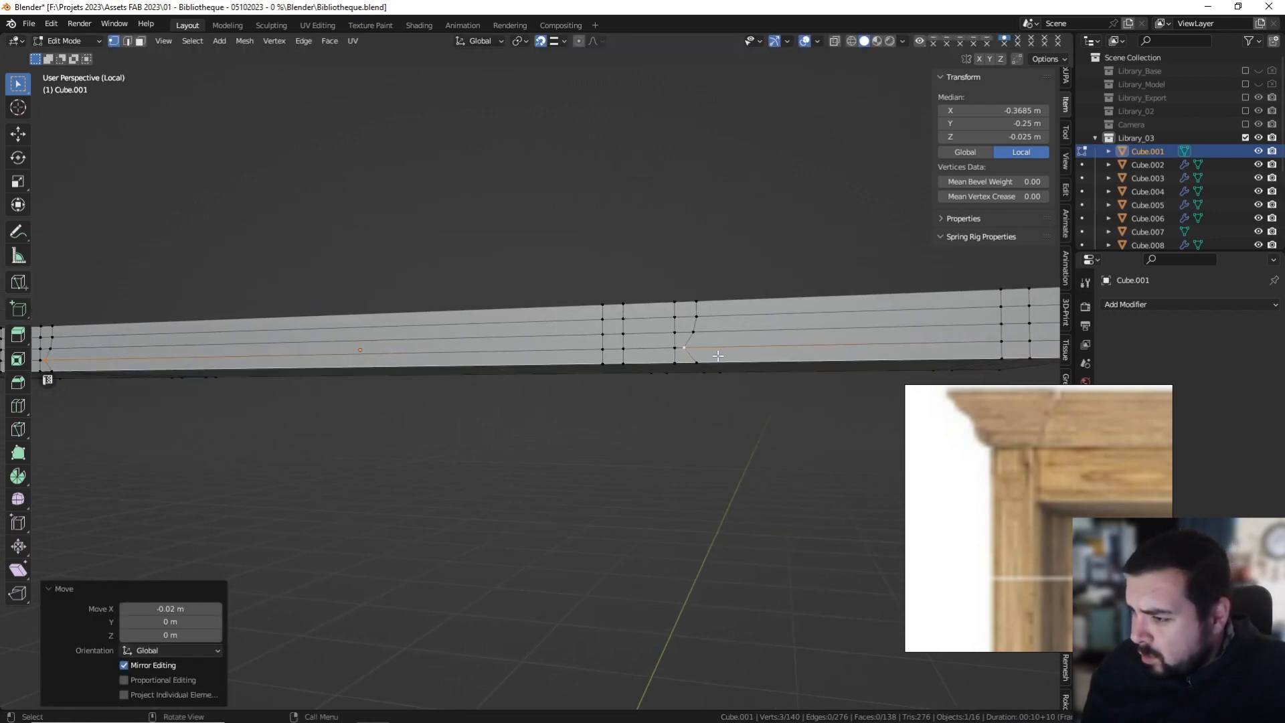
{"action": "left_click", "coordinate": [706, 359]}
{"action": "type", "text": "gx"}
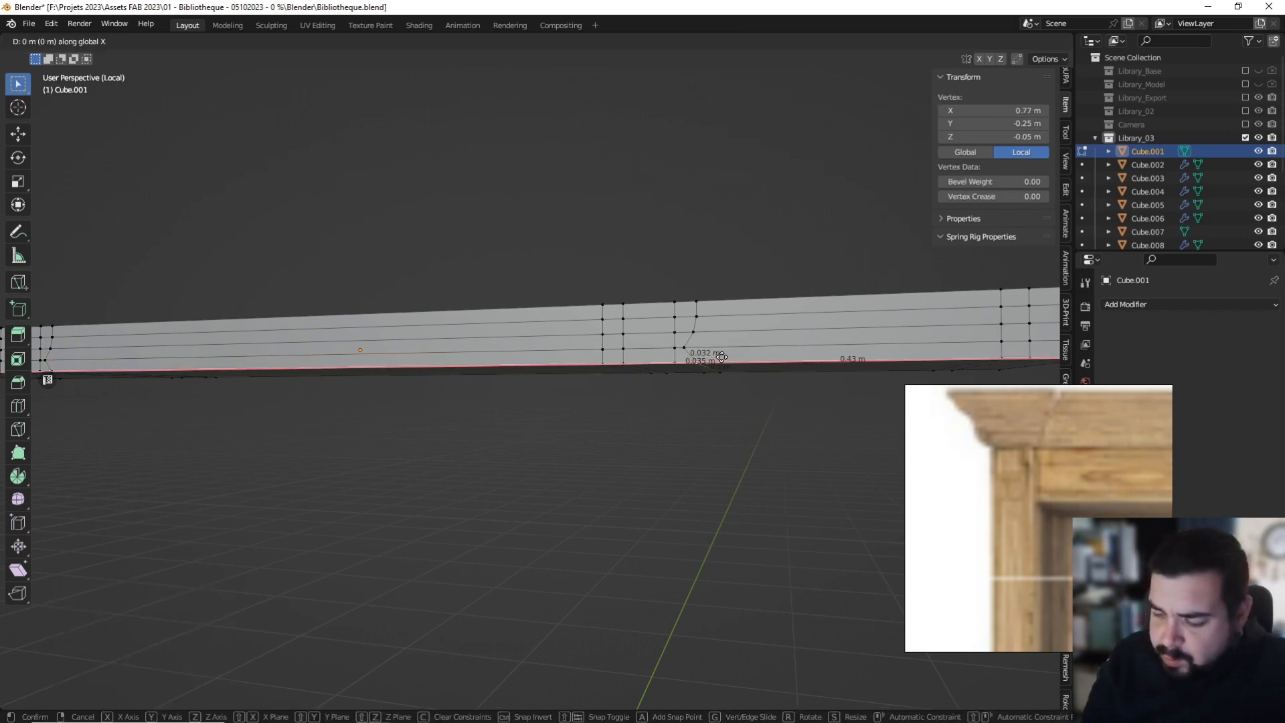
{"action": "type", "text": "-0.01"}
{"action": "key", "text": "BackSpace"}
{"action": "key", "text": "BackSpace"}
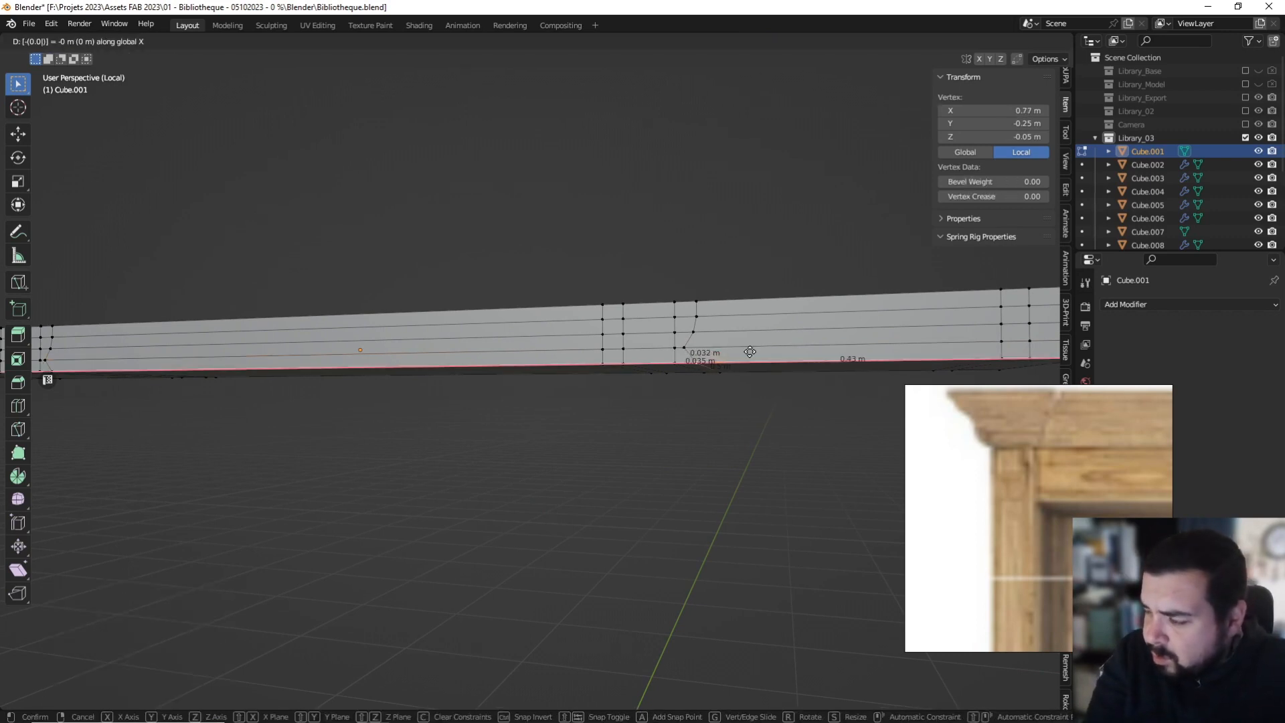
{"action": "type", "text": "0"}
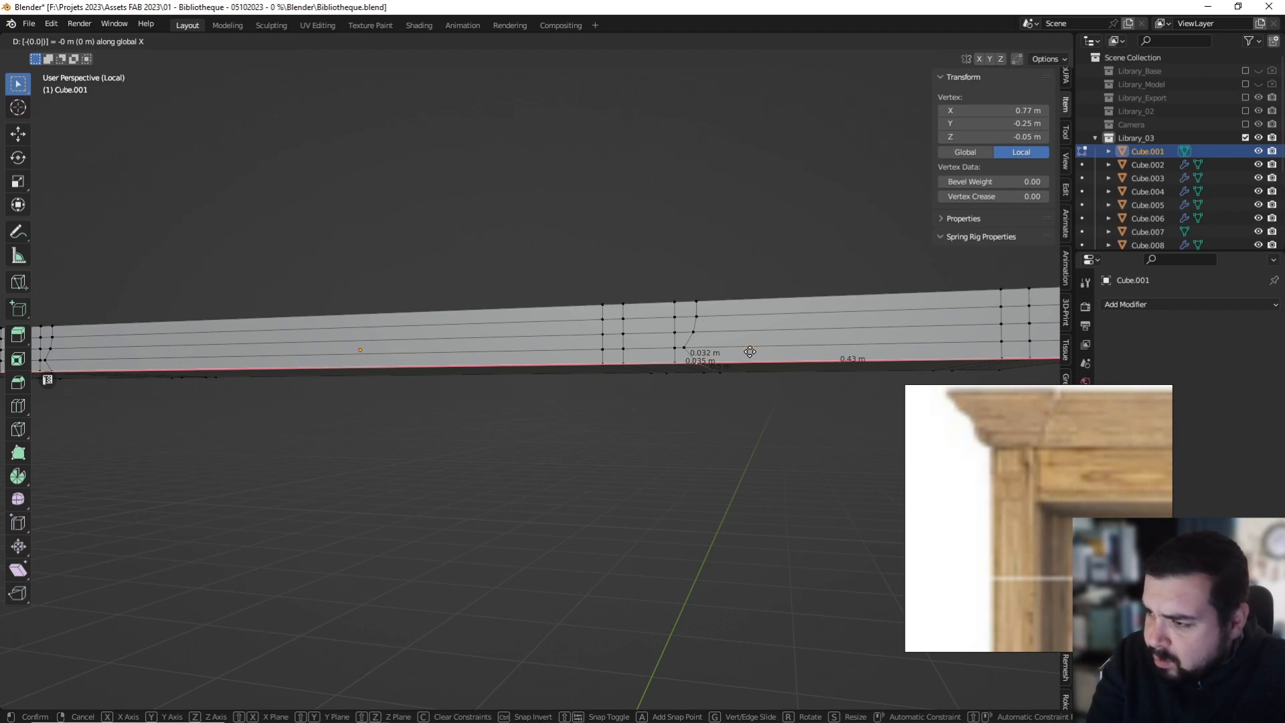
{"action": "type", "text": "01"}
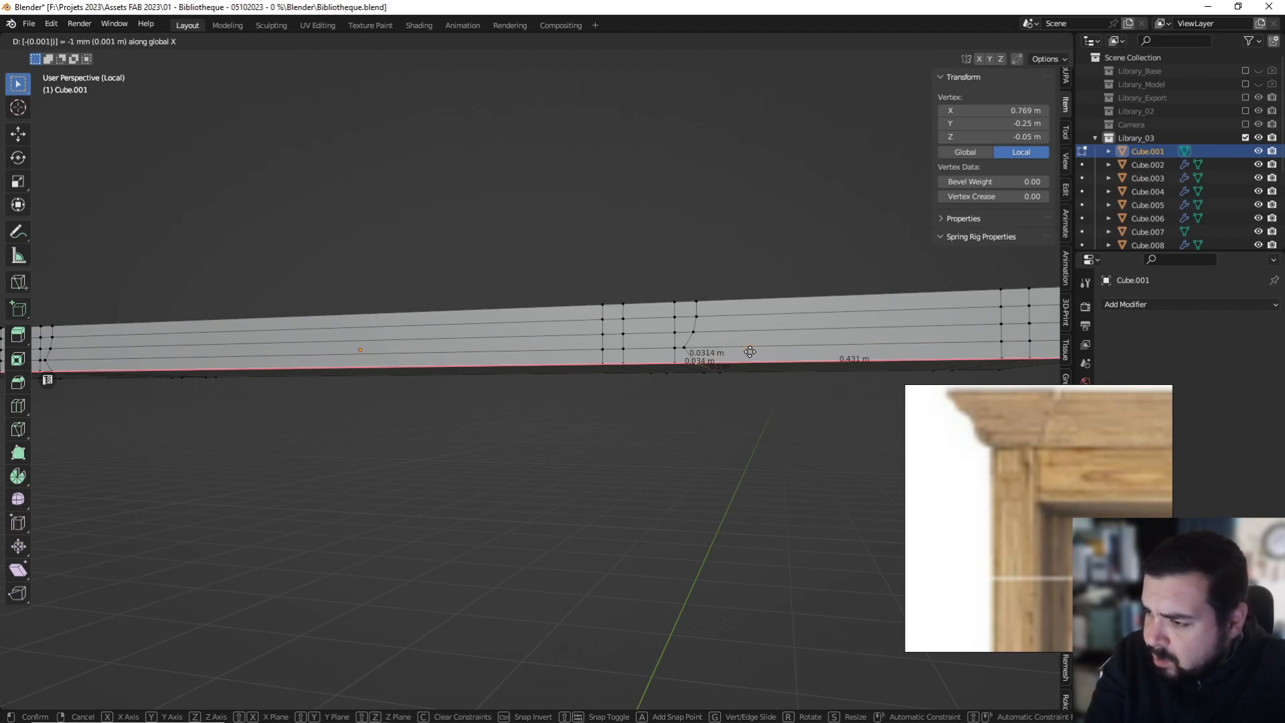
{"action": "key", "text": "BackSpace"}
{"action": "key", "text": "BackSpace"}
{"action": "key", "text": "BackSpace"}
{"action": "key", "text": "BackSpace"}
{"action": "key", "text": "BackSpace"}
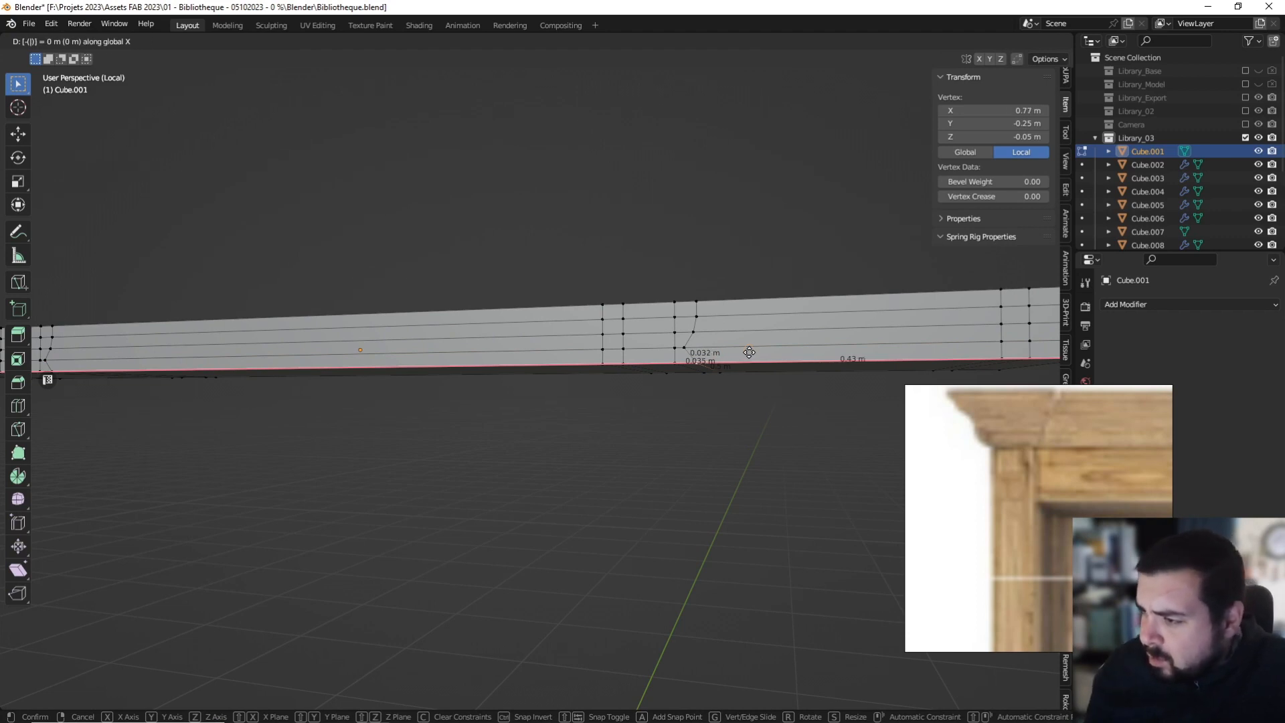
{"action": "key", "text": "Escape"}
Move the selected bottom front vertex -0.025 m along X to X 0.745 m.
{"action": "type", "text": "g"}
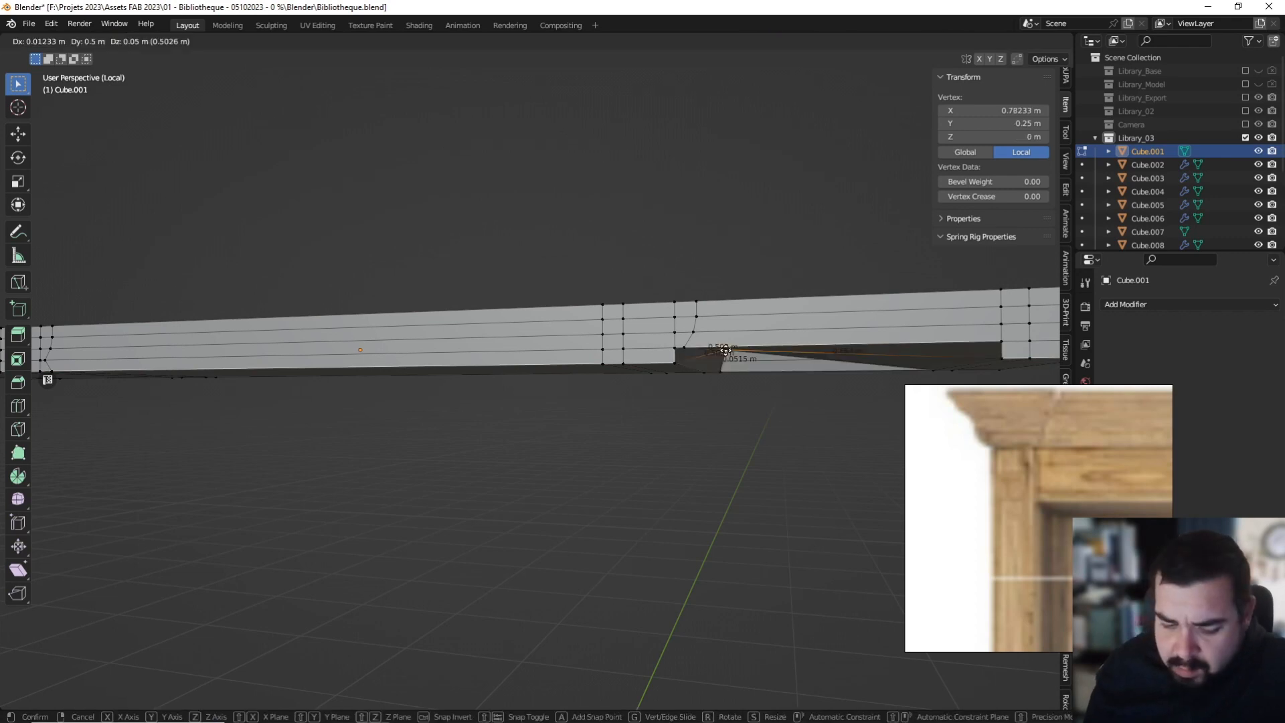
{"action": "type", "text": "x0.025"}
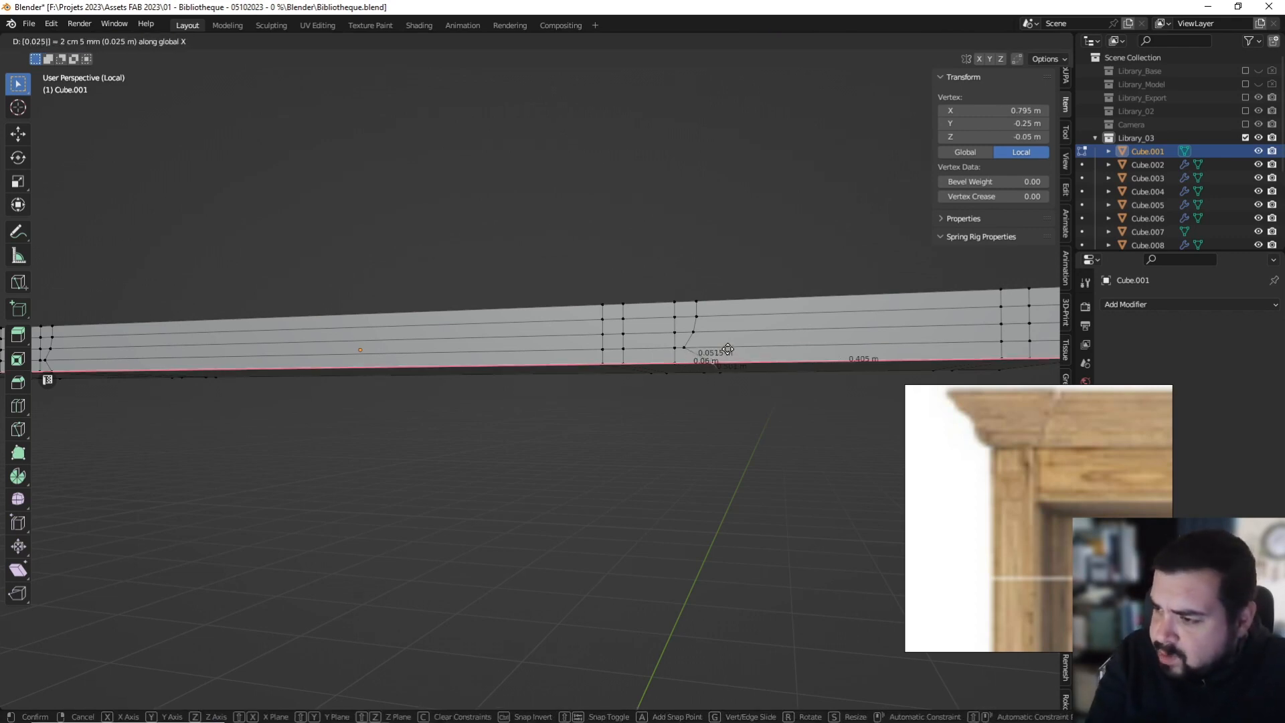
{"action": "key", "text": "minus"}
{"action": "key", "text": "Return"}
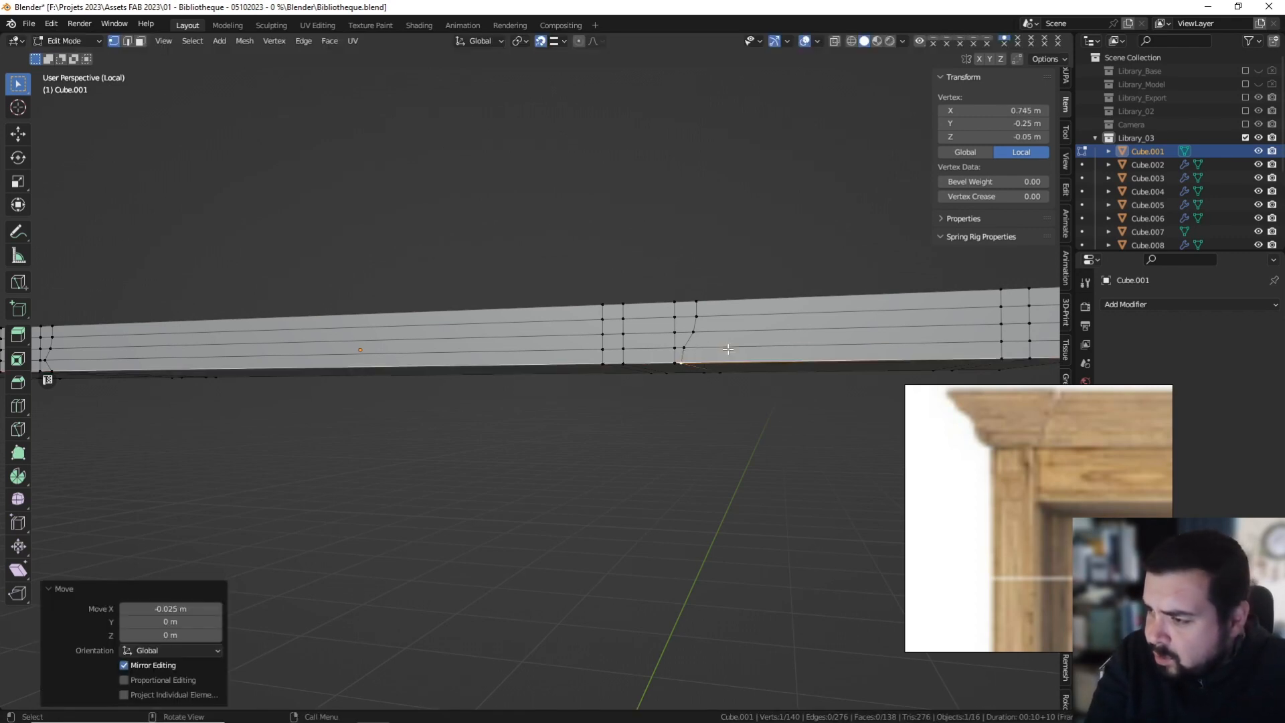
{"action": "left_click", "coordinate": [683, 347]}
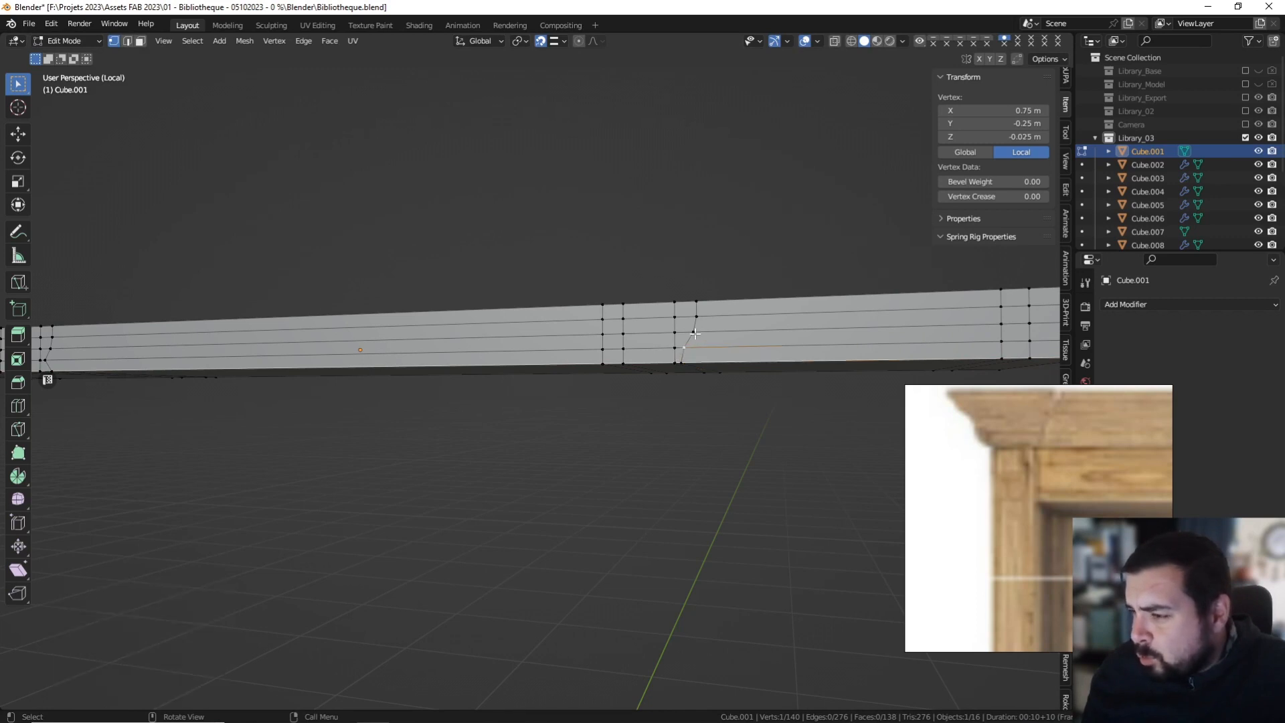
{"action": "middle_click_drag", "start_coordinate": [648, 339], "coordinate": [662, 343]}
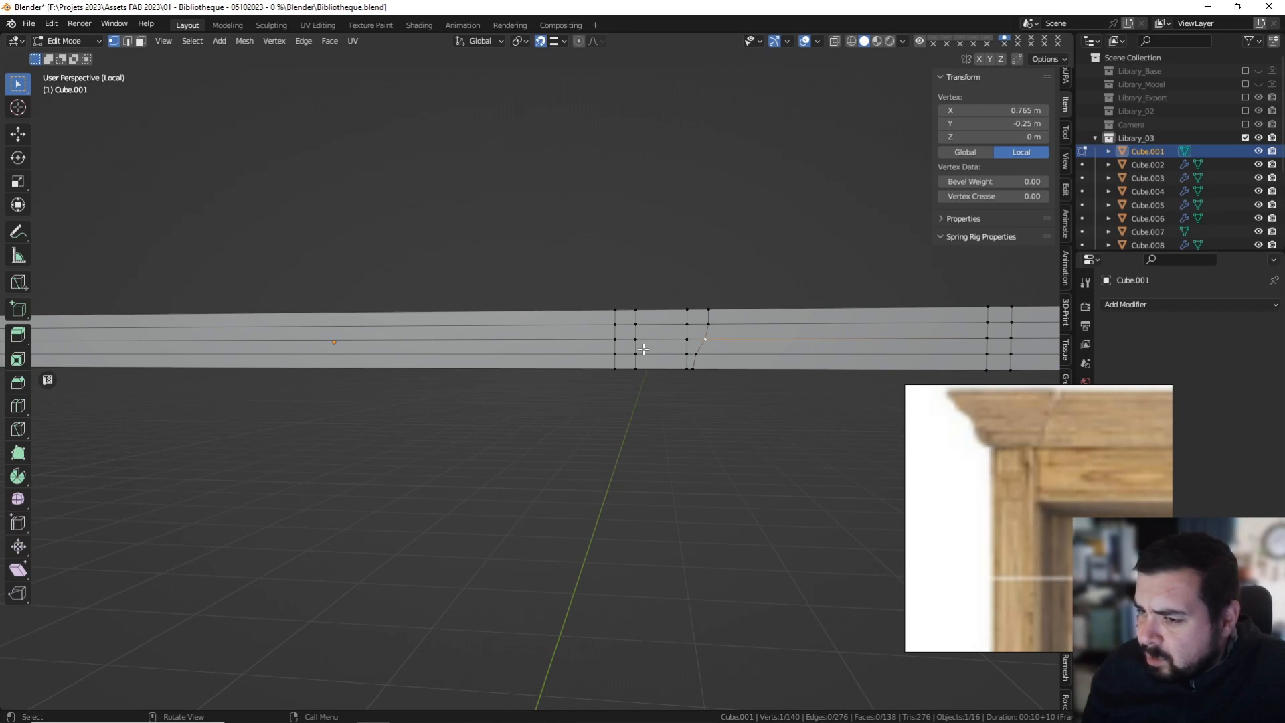
{"action": "scroll", "coordinate": [760, 362], "scroll_direction": "up", "scroll_amount": 1}
{"action": "scroll", "coordinate": [763, 357], "scroll_direction": "down", "scroll_amount": 4}
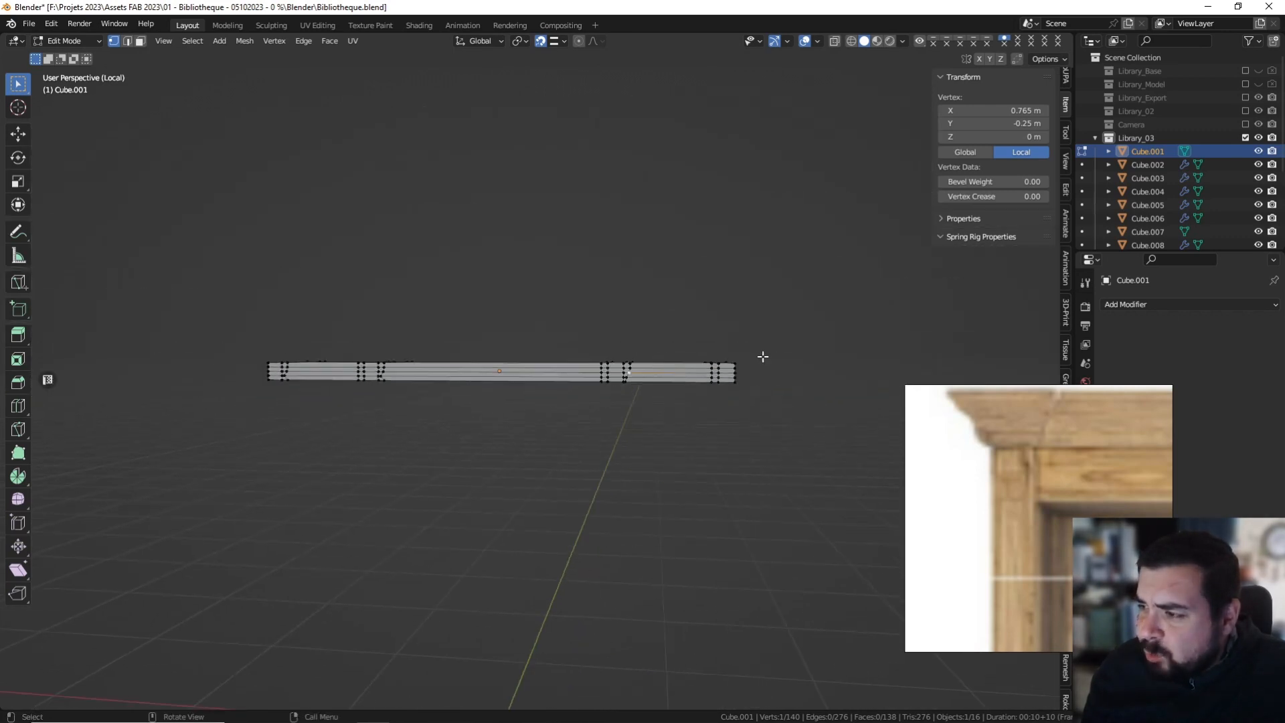
Add one centred crosswise loop cut at the middle of the board and one centred lengthwise loop cut along it.
{"action": "middle_click_drag", "start_coordinate": [763, 356], "coordinate": [673, 366]}
{"action": "middle_click_drag", "start_coordinate": [444, 332], "coordinate": [591, 399]}
{"action": "key", "text": "ctrl+r"}
{"action": "left_click", "coordinate": [492, 342]}
{"action": "right_click", "coordinate": [492, 342]}
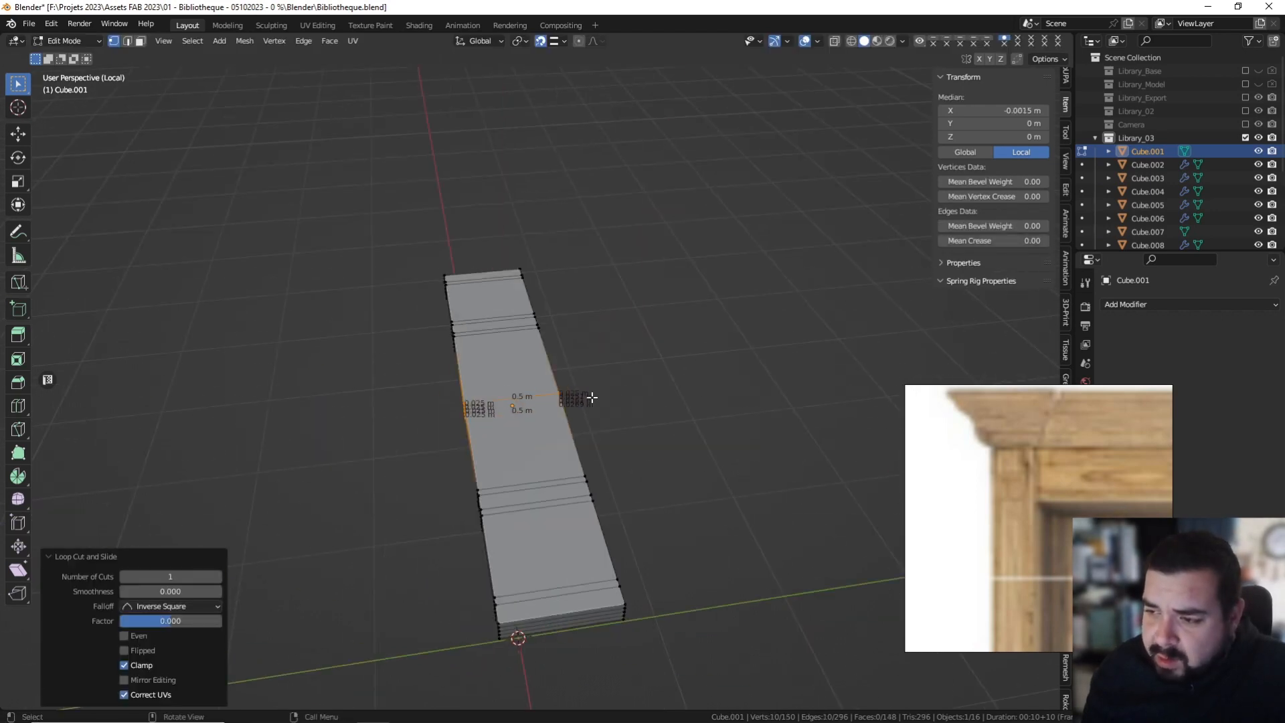
{"action": "key", "text": "ctrl+r"}
{"action": "left_click", "coordinate": [523, 451]}
{"action": "right_click", "coordinate": [524, 451]}
Snap the 3D cursor to the centre vertex of the board's top face and set the object's origin to the 3D cursor.
{"action": "left_click", "coordinate": [521, 427]}
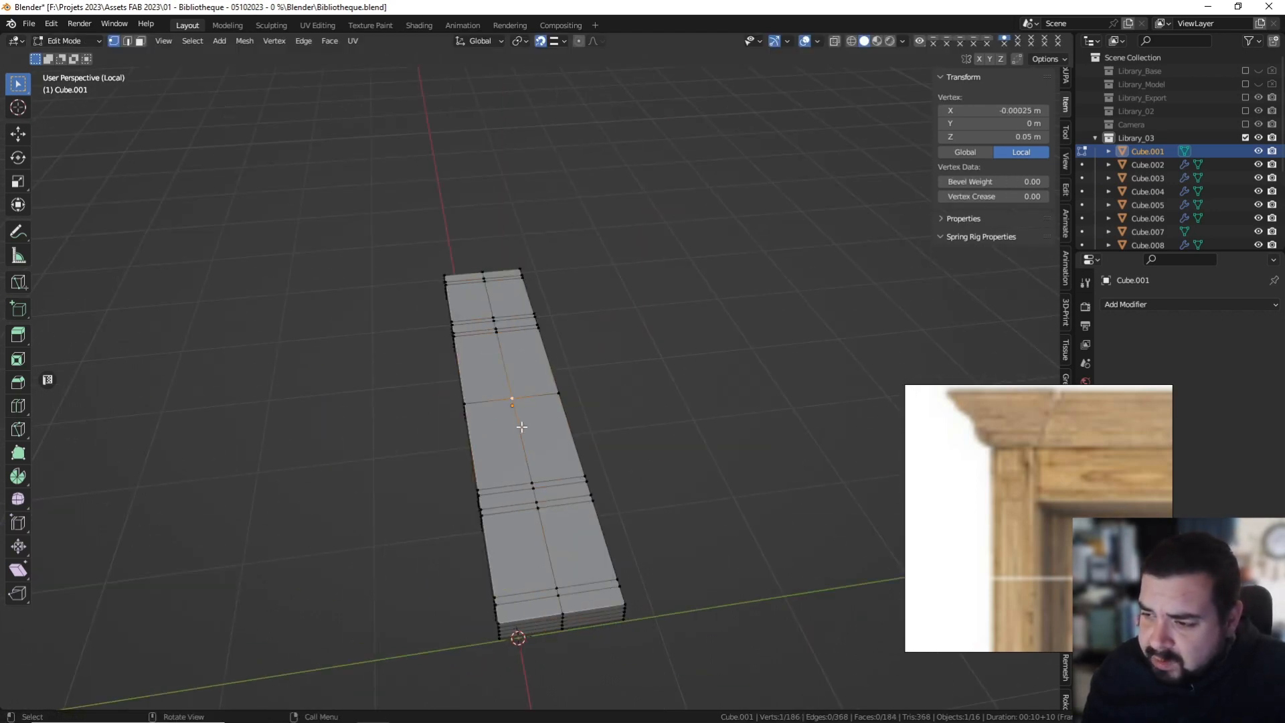
{"action": "key", "text": "shift+s"}
{"action": "left_click", "coordinate": [539, 442]}
{"action": "middle_click_drag", "start_coordinate": [545, 444], "coordinate": [507, 417]}
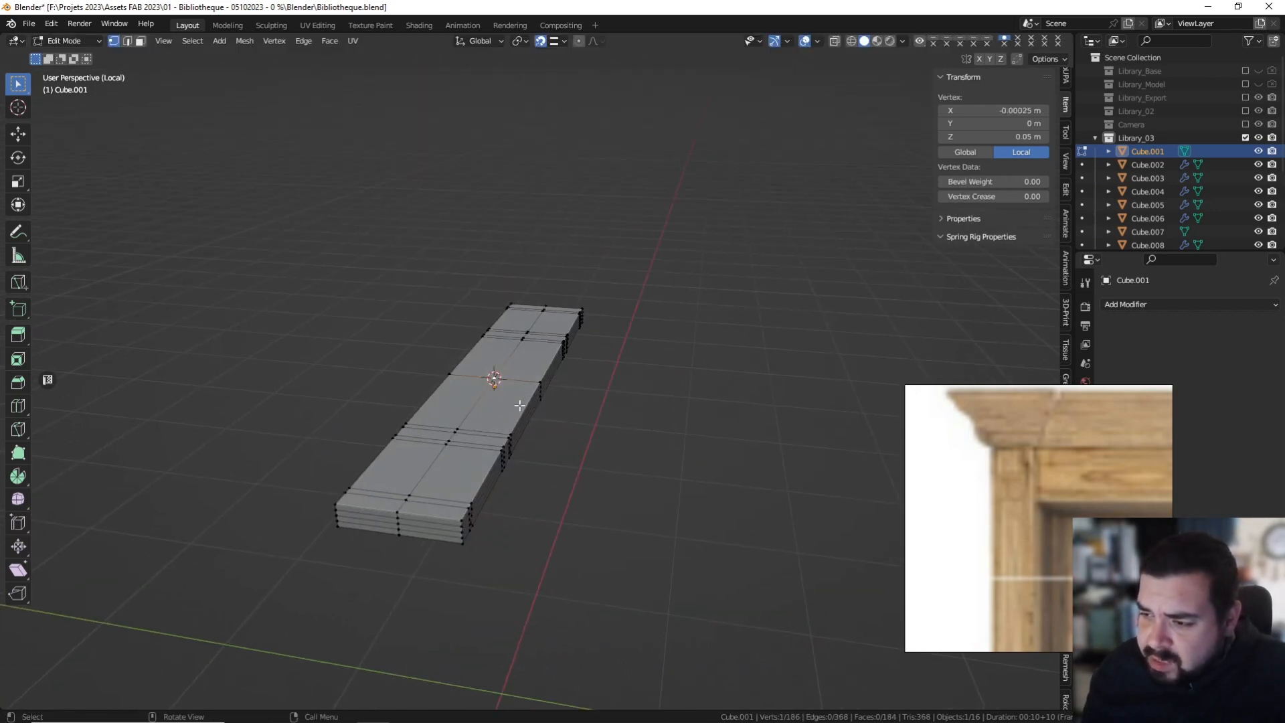
{"action": "key", "text": "Tab"}
{"action": "right_click", "coordinate": [519, 406]}
{"action": "left_click", "coordinate": [468, 430]}
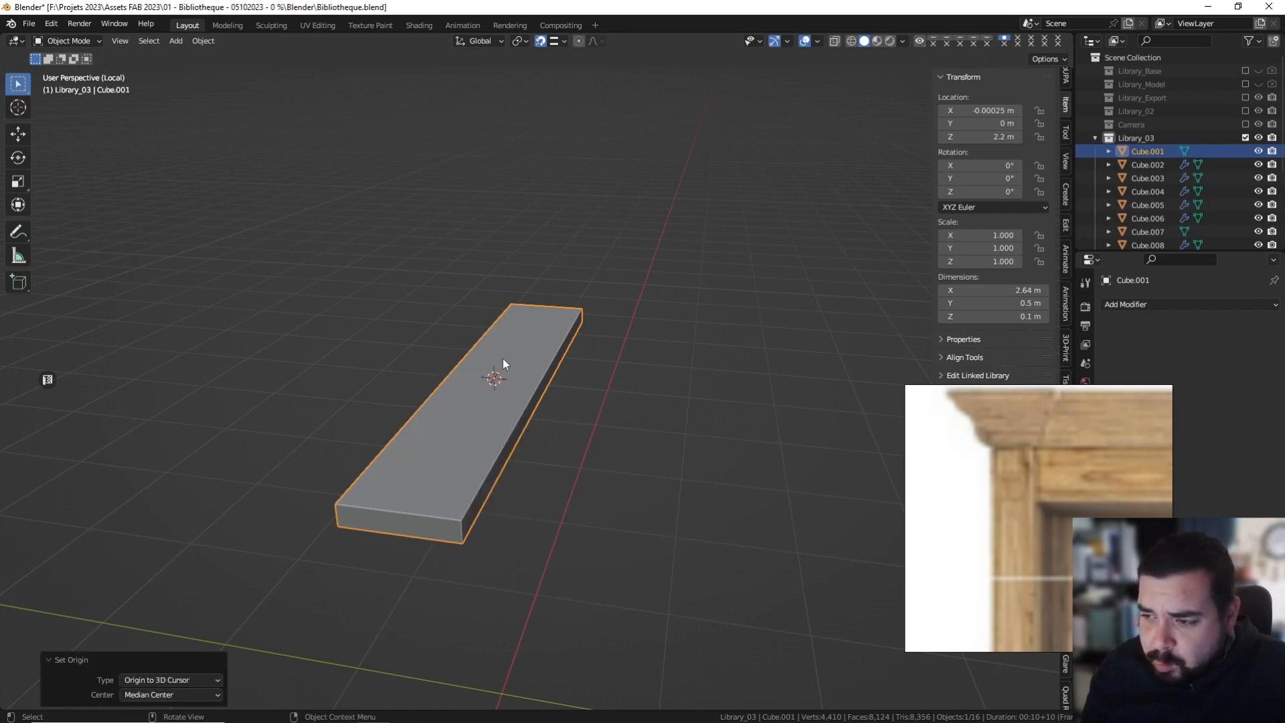
Delete the board's positive-X half by removing the face loop beside the centre and the remaining linked geometry.
{"action": "key", "text": "Tab"}
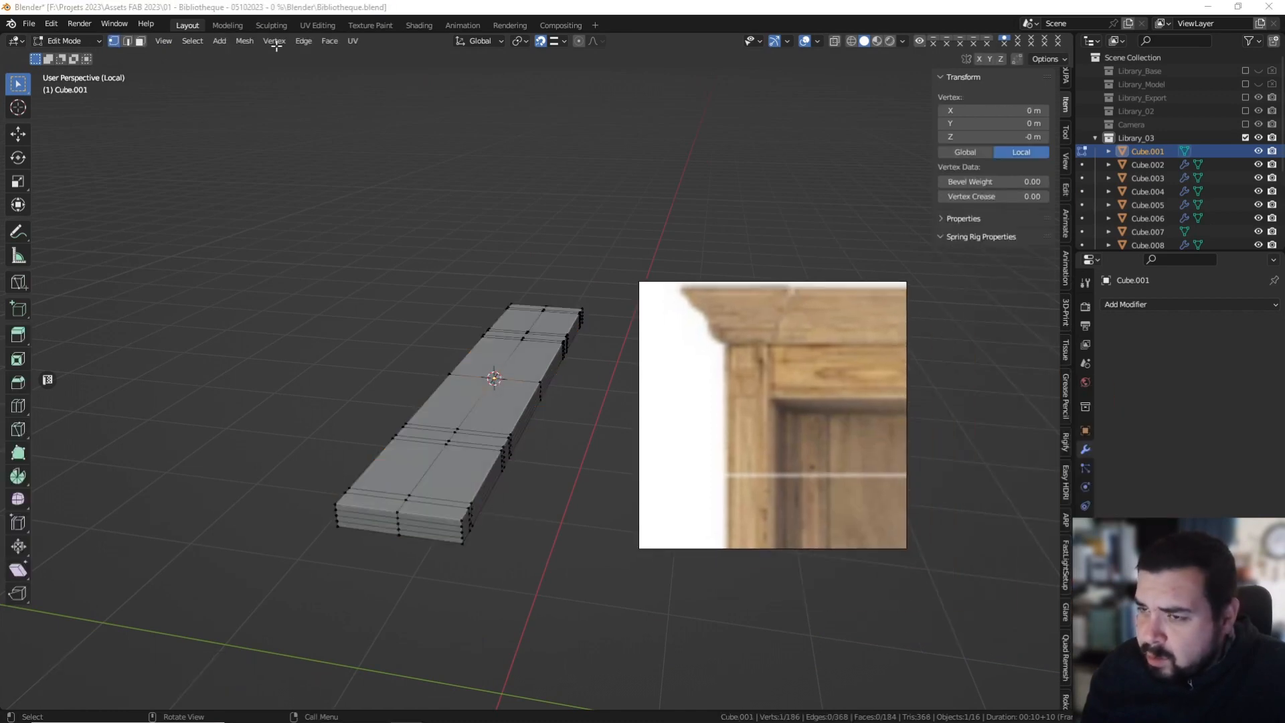
{"action": "left_click", "coordinate": [140, 41]}
{"action": "middle_click_drag", "start_coordinate": [648, 238], "coordinate": [543, 214]}
{"action": "left_click", "coordinate": [544, 373], "text": "alt"}
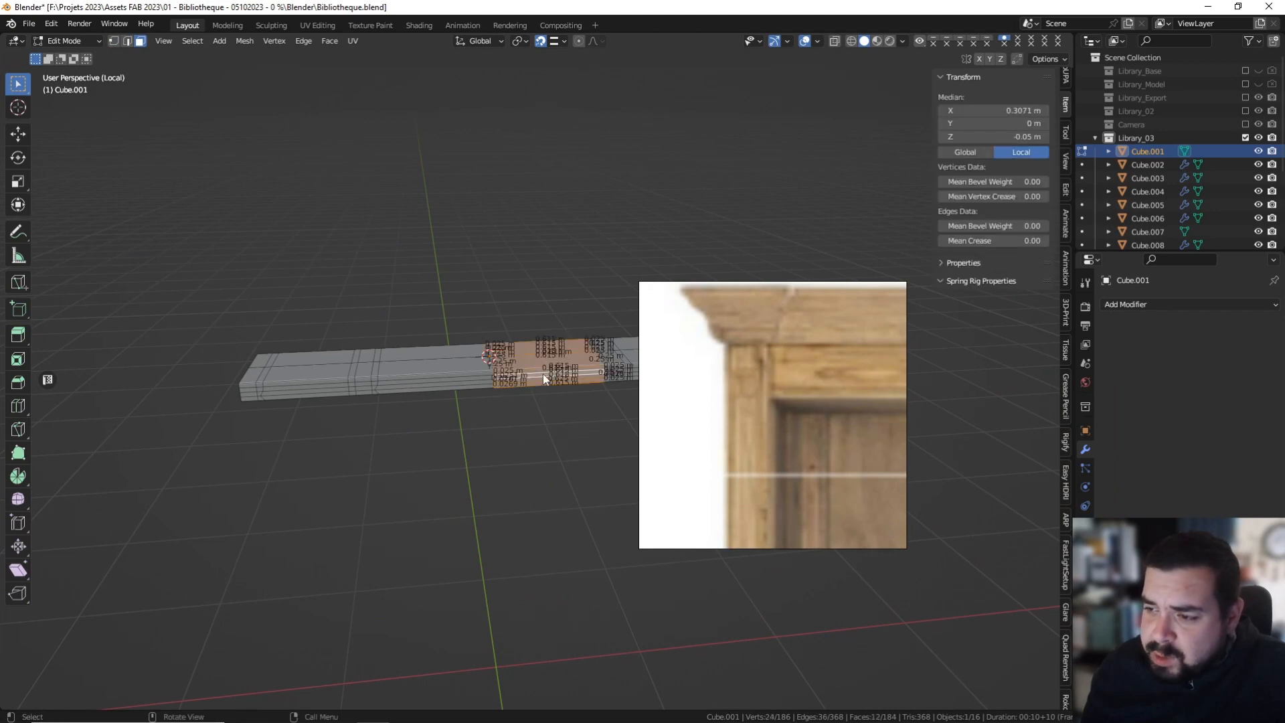
{"action": "key", "text": "x"}
{"action": "left_click", "coordinate": [602, 302]}
{"action": "key", "text": "l"}
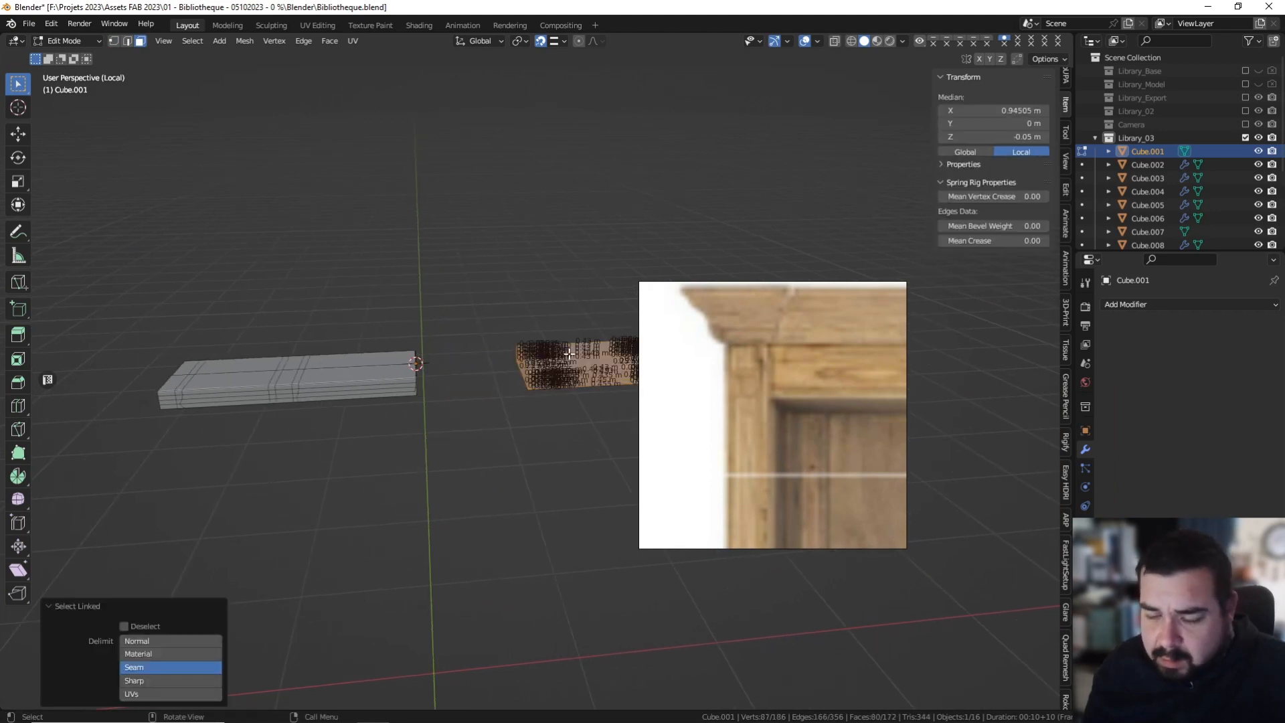
{"action": "key", "text": "x"}
{"action": "left_click", "coordinate": [626, 308]}
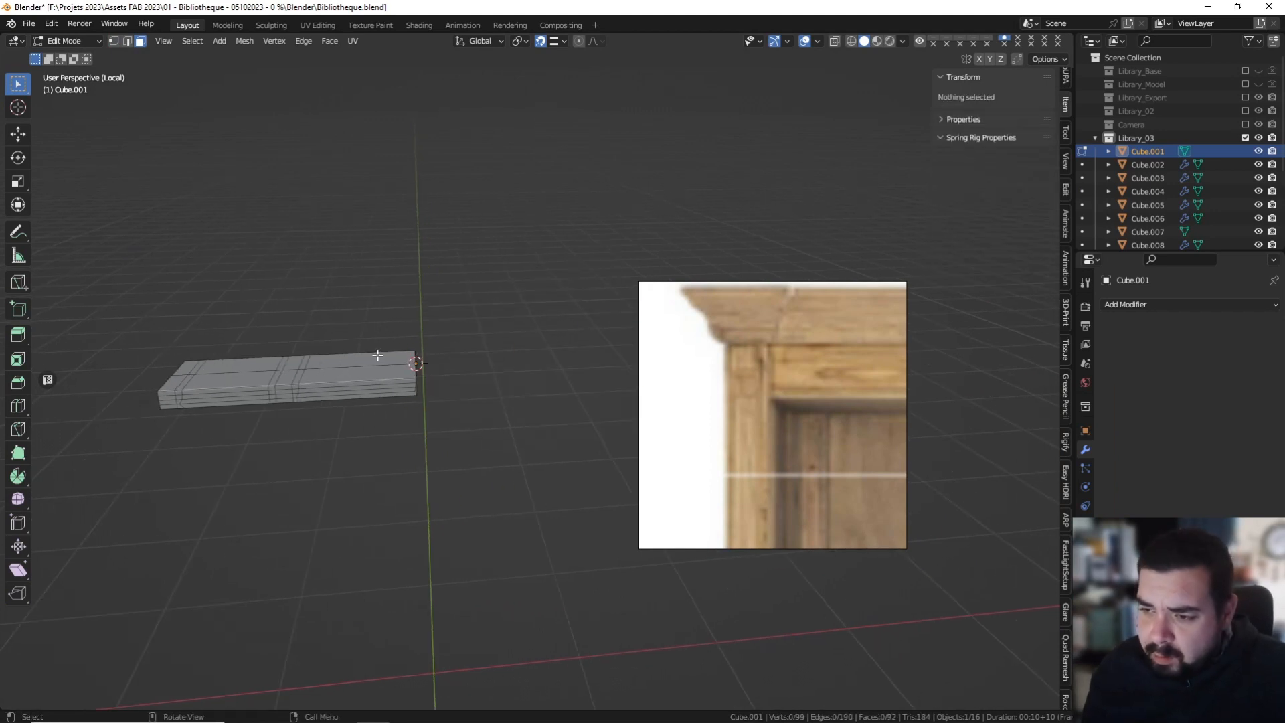
Delete the board's positive-Y half, including the detached back strip, keeping only the front quarter.
{"action": "middle_click_drag", "start_coordinate": [378, 355], "coordinate": [419, 441]}
{"action": "key", "text": "l"}
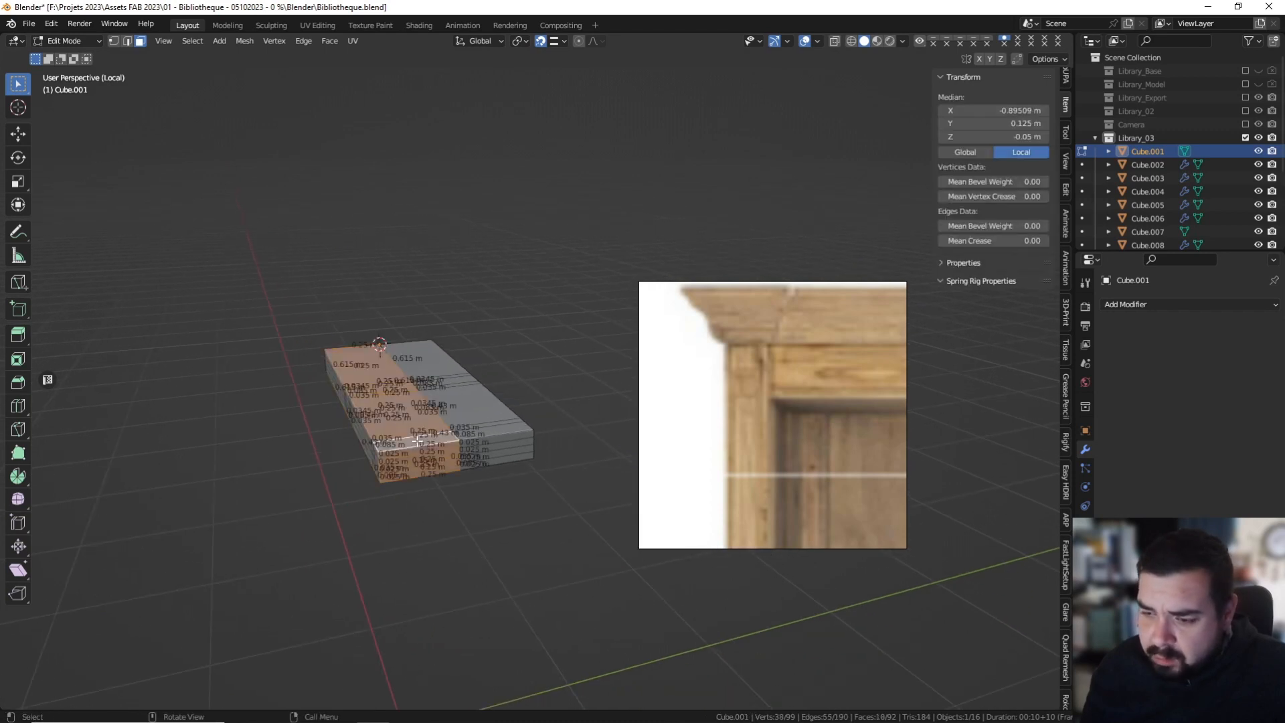
{"action": "key", "text": "x"}
{"action": "left_click", "coordinate": [376, 436]}
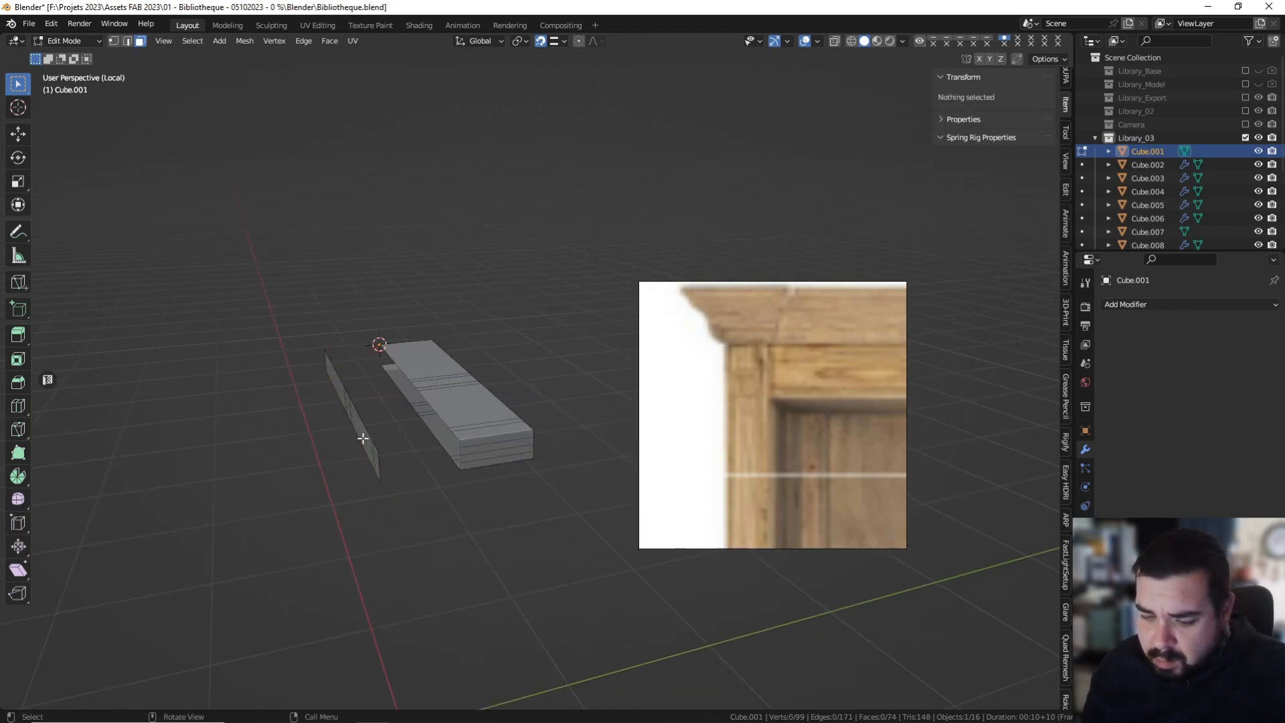
{"action": "key", "text": "x"}
{"action": "key", "text": "Escape"}
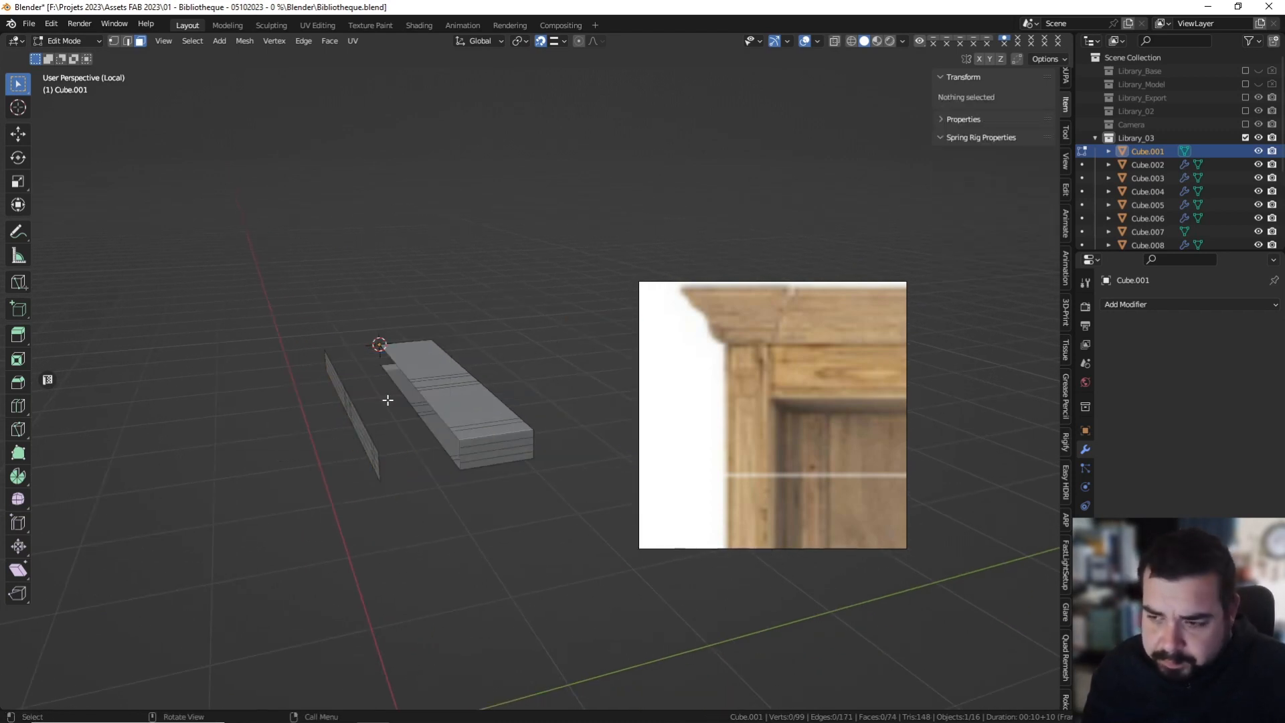
{"action": "key", "text": "l"}
{"action": "key", "text": "x"}
{"action": "left_click", "coordinate": [448, 400]}
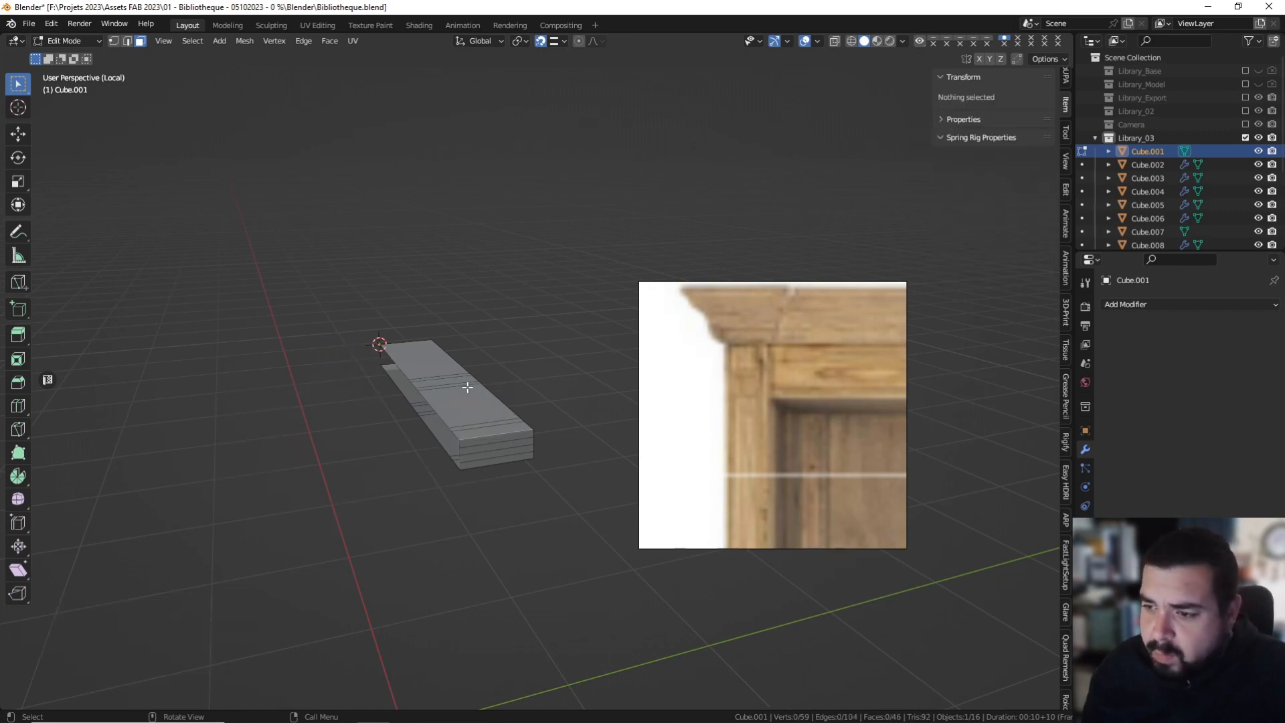
Add a Mirror modifier to the board, mirroring on both X and Y with Clipping enabled.
{"action": "key", "text": "Tab"}
{"action": "left_click", "coordinate": [1181, 305]}
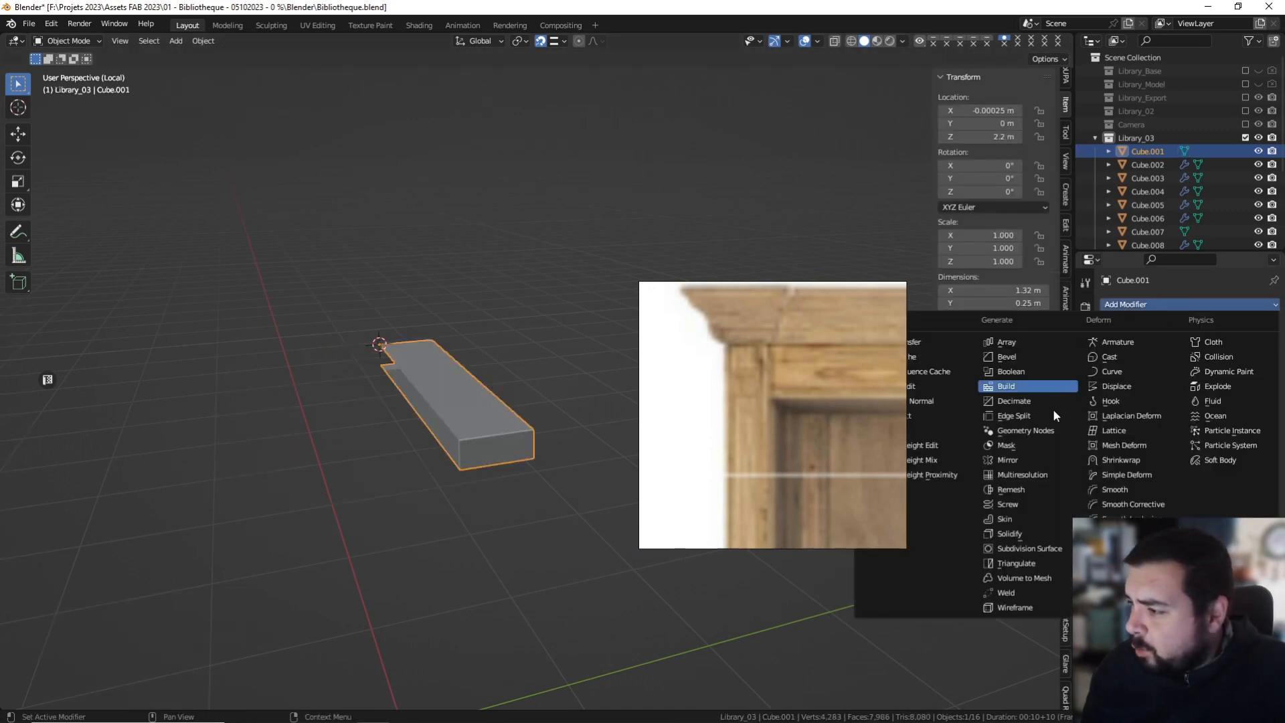
{"action": "left_click", "coordinate": [1017, 446]}
{"action": "left_click", "coordinate": [1208, 378]}
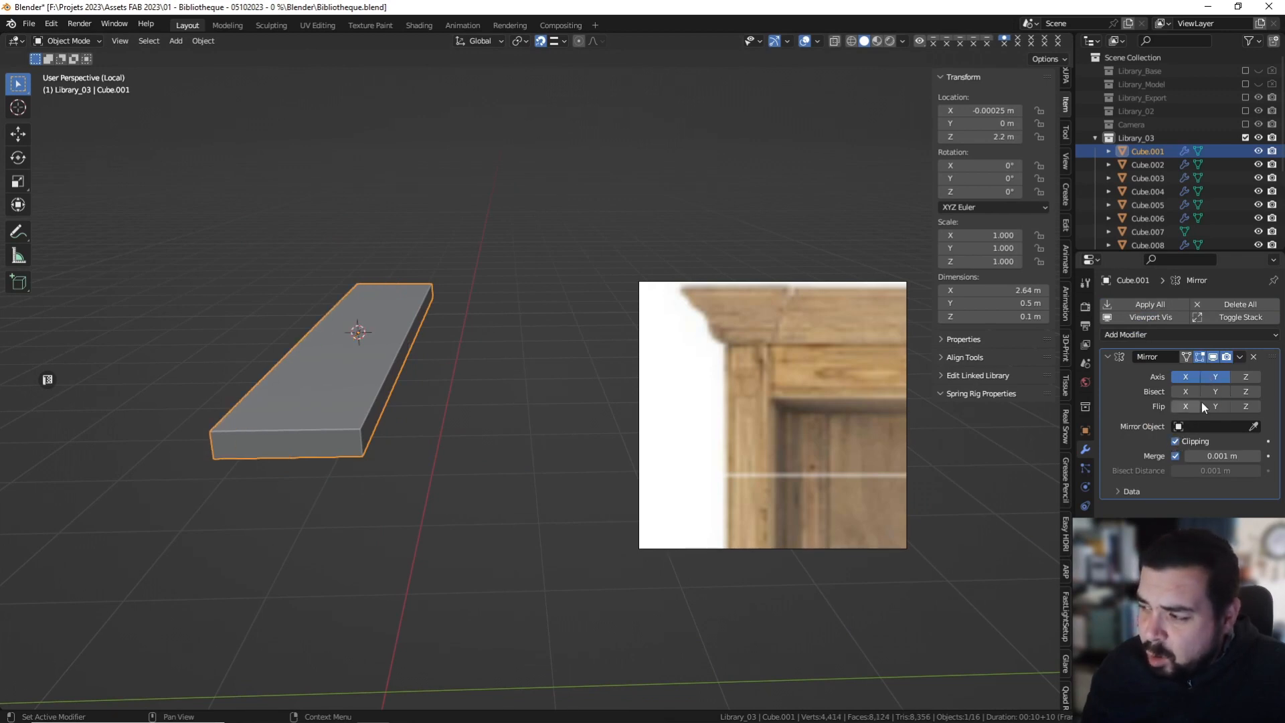
Try to close the gap at the board's central mirror seam by raising the Mirror modifier's merge distance to 0.1 m.
{"action": "middle_click_drag", "start_coordinate": [498, 279], "coordinate": [475, 337]}
{"action": "key", "text": "Tab"}
{"action": "scroll", "coordinate": [503, 305], "scroll_direction": "up", "scroll_amount": 4}
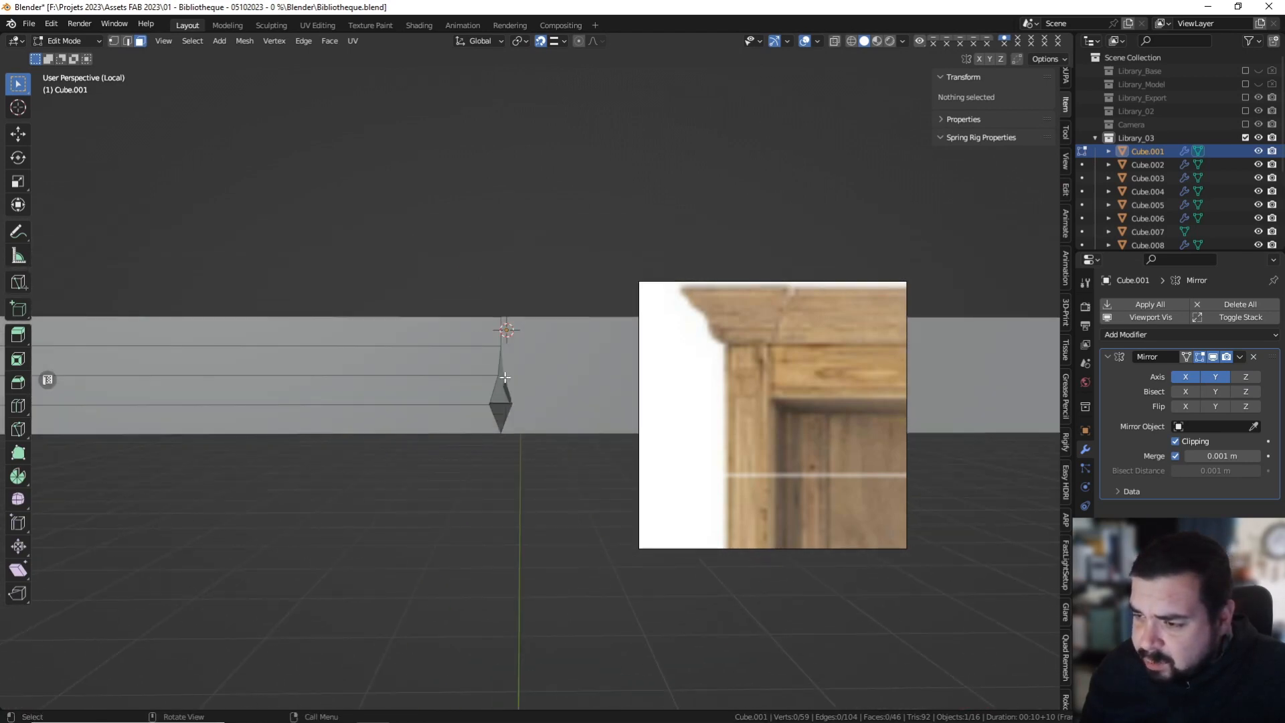
{"action": "middle_click_drag", "start_coordinate": [505, 376], "coordinate": [505, 355], "text": "shift"}
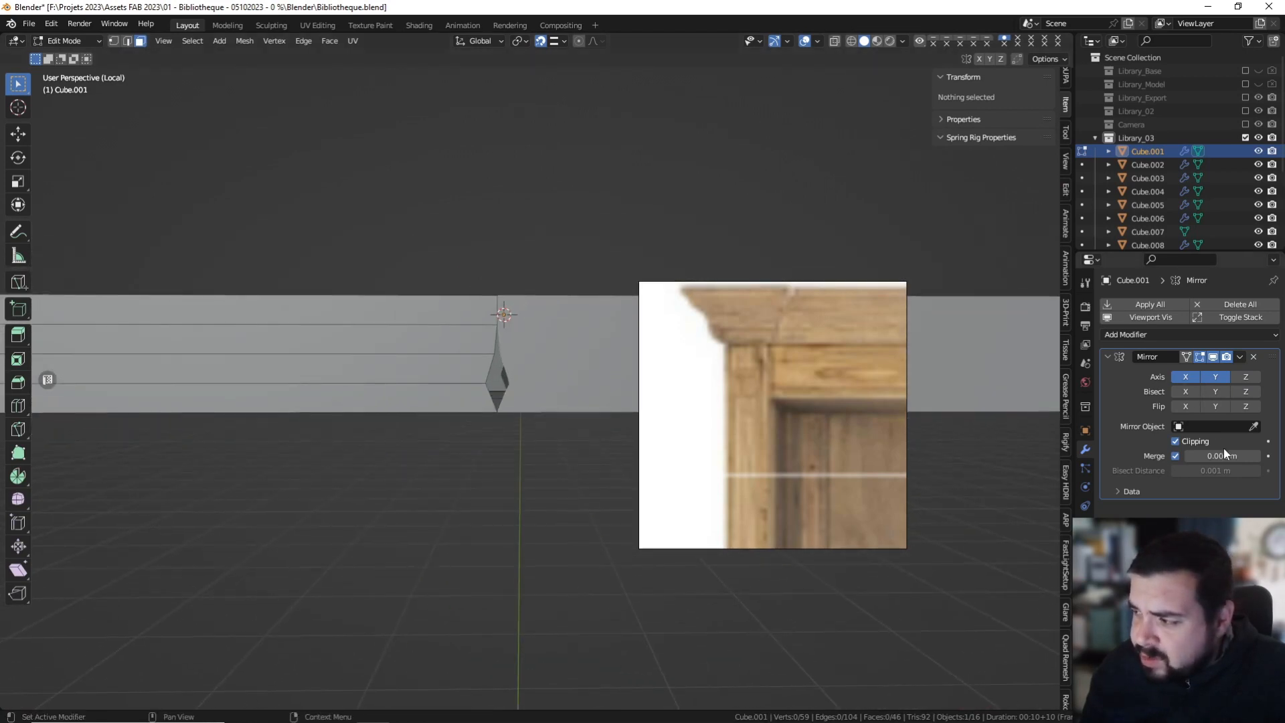
{"action": "left_click", "coordinate": [1257, 456]}
{"action": "left_click", "coordinate": [1258, 456]}
{"action": "left_click", "coordinate": [1258, 456]}
{"action": "left_click", "coordinate": [1258, 457]}
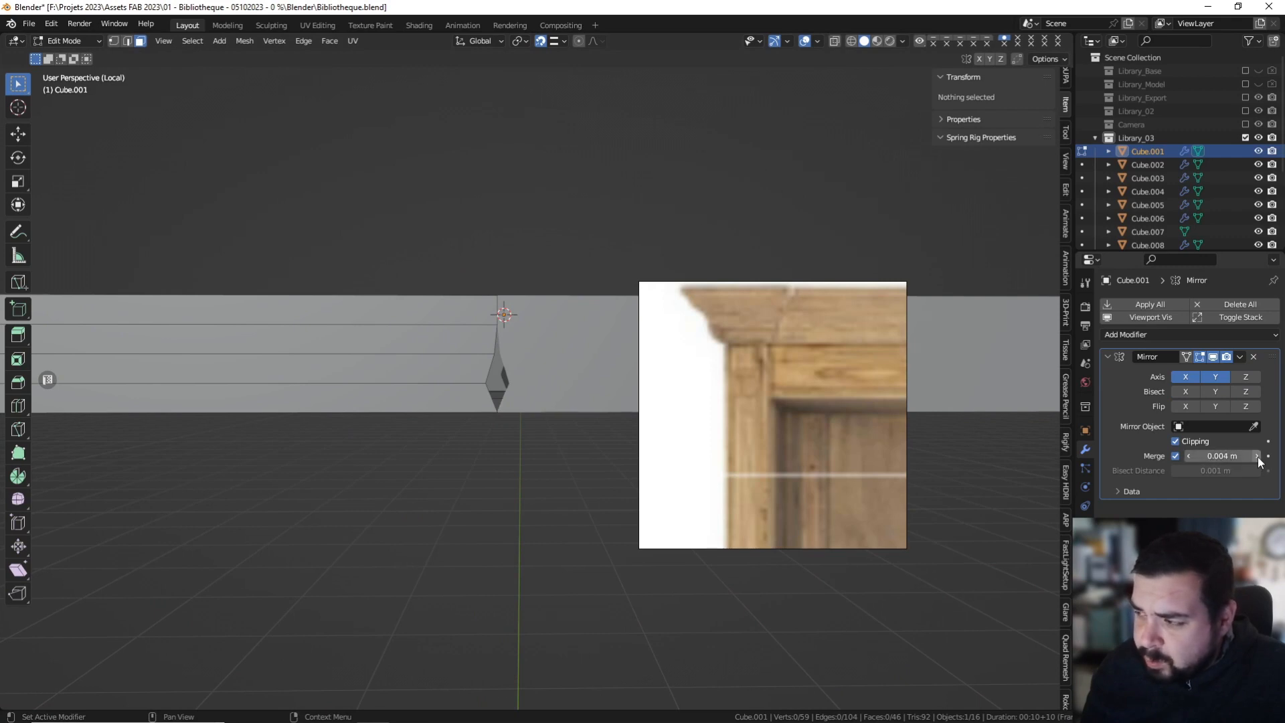
{"action": "left_click", "coordinate": [1258, 457]}
{"action": "left_click", "coordinate": [1258, 457]}
{"action": "left_click", "coordinate": [1223, 456]}
{"action": "type", "text": "0.1"}
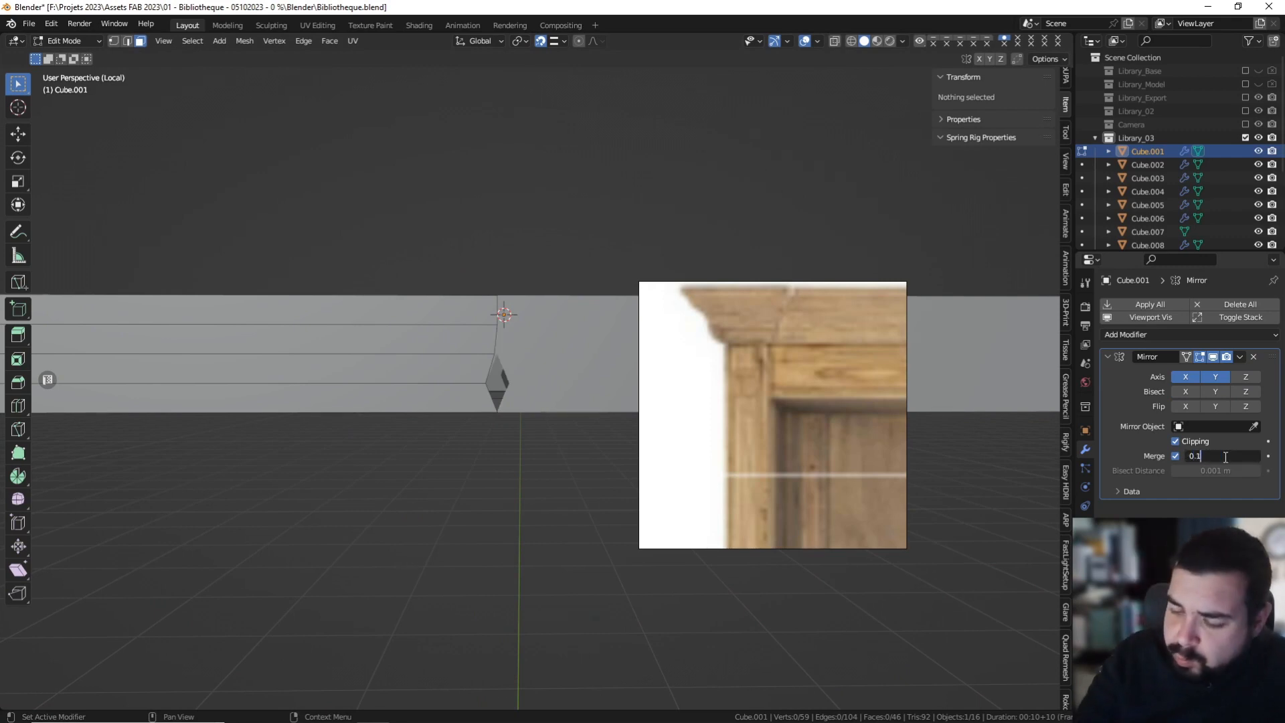
{"action": "key", "text": "Return"}
Turn on the Wireframe overlay so edges show on the mirrored geometry too.
{"action": "middle_click_drag", "start_coordinate": [541, 305], "coordinate": [523, 291], "text": "shift"}
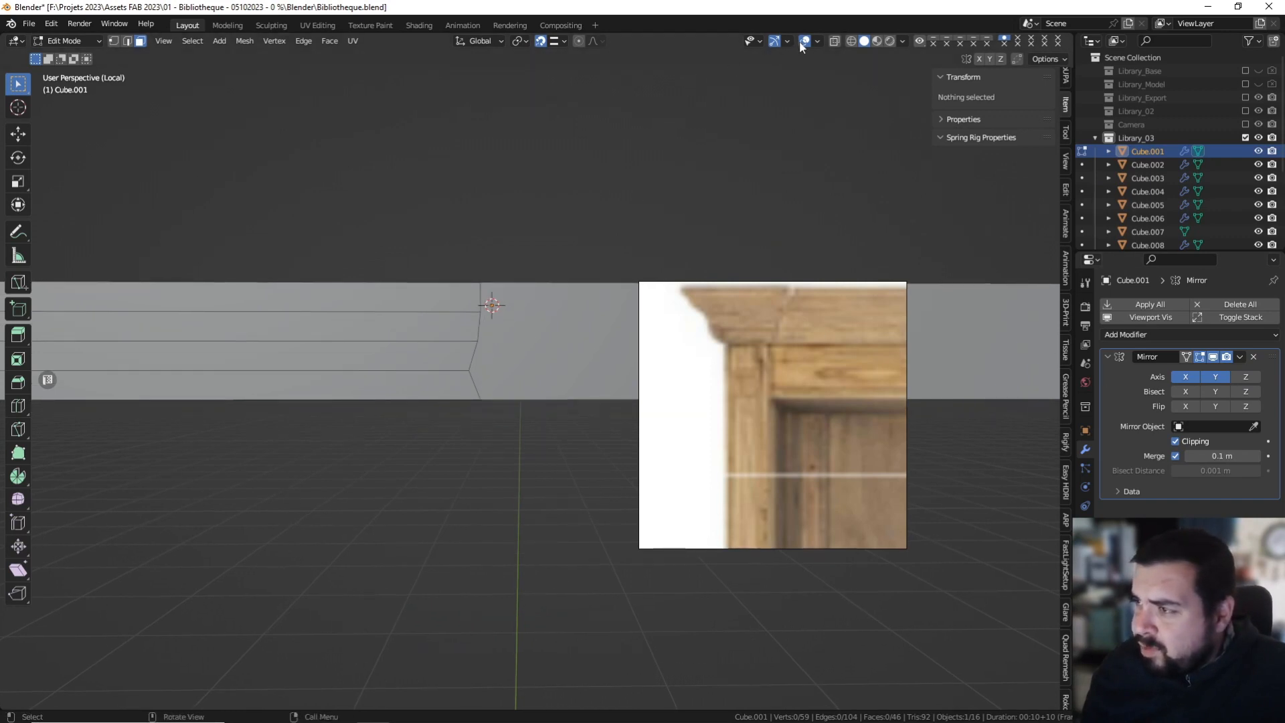
{"action": "left_click", "coordinate": [818, 41]}
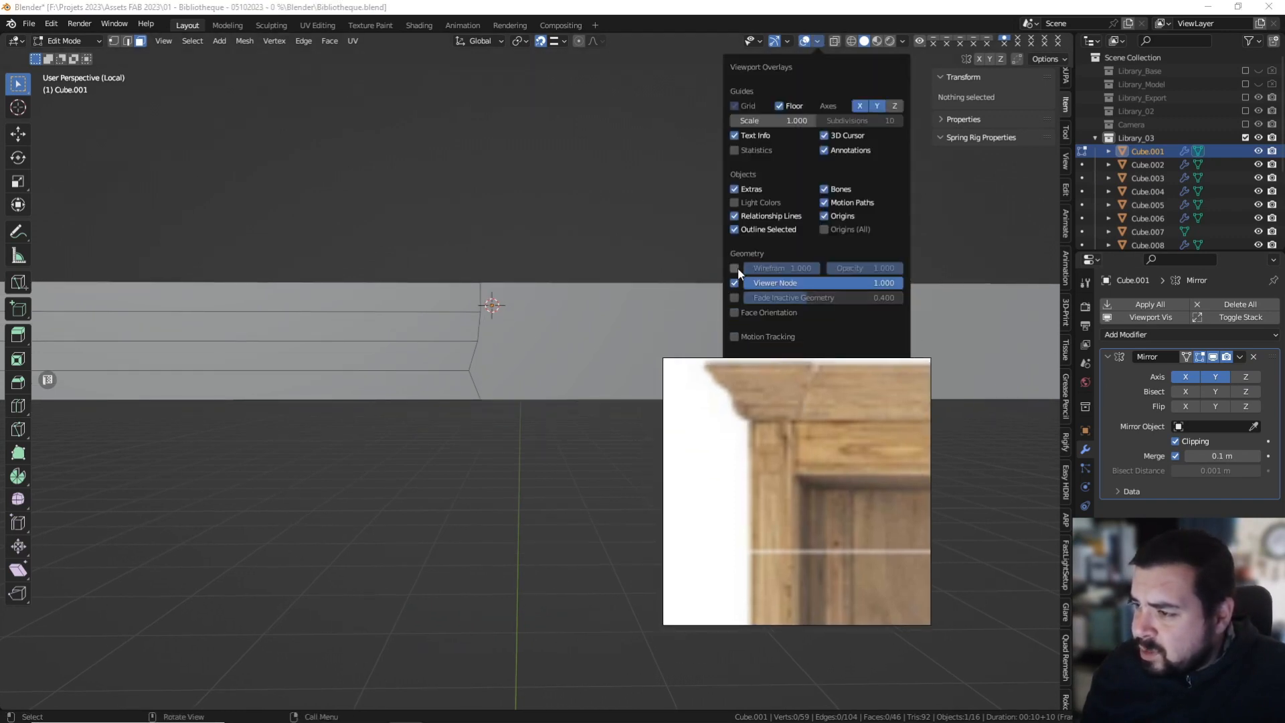
{"action": "left_click", "coordinate": [734, 268]}
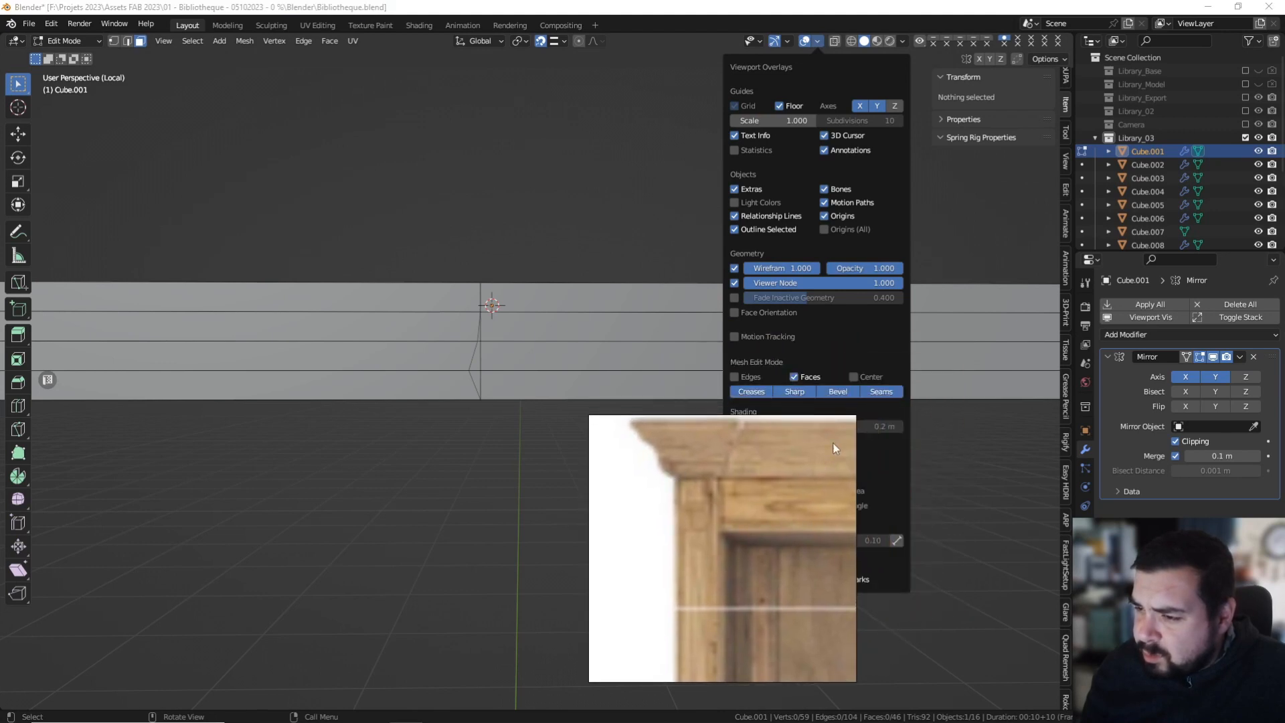
Set the Mirror modifier's merge distance to 0 m and turn off Clipping.
{"action": "left_click", "coordinate": [1236, 458]}
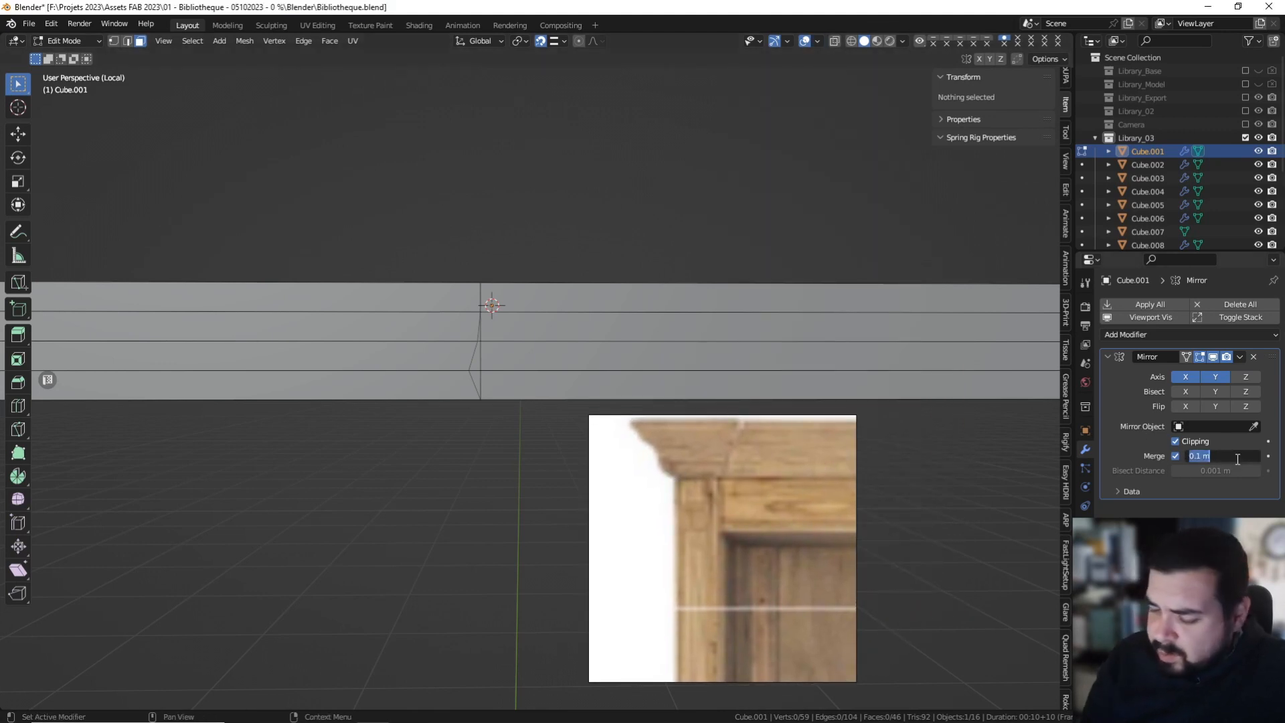
{"action": "type", "text": "0"}
{"action": "key", "text": "Return"}
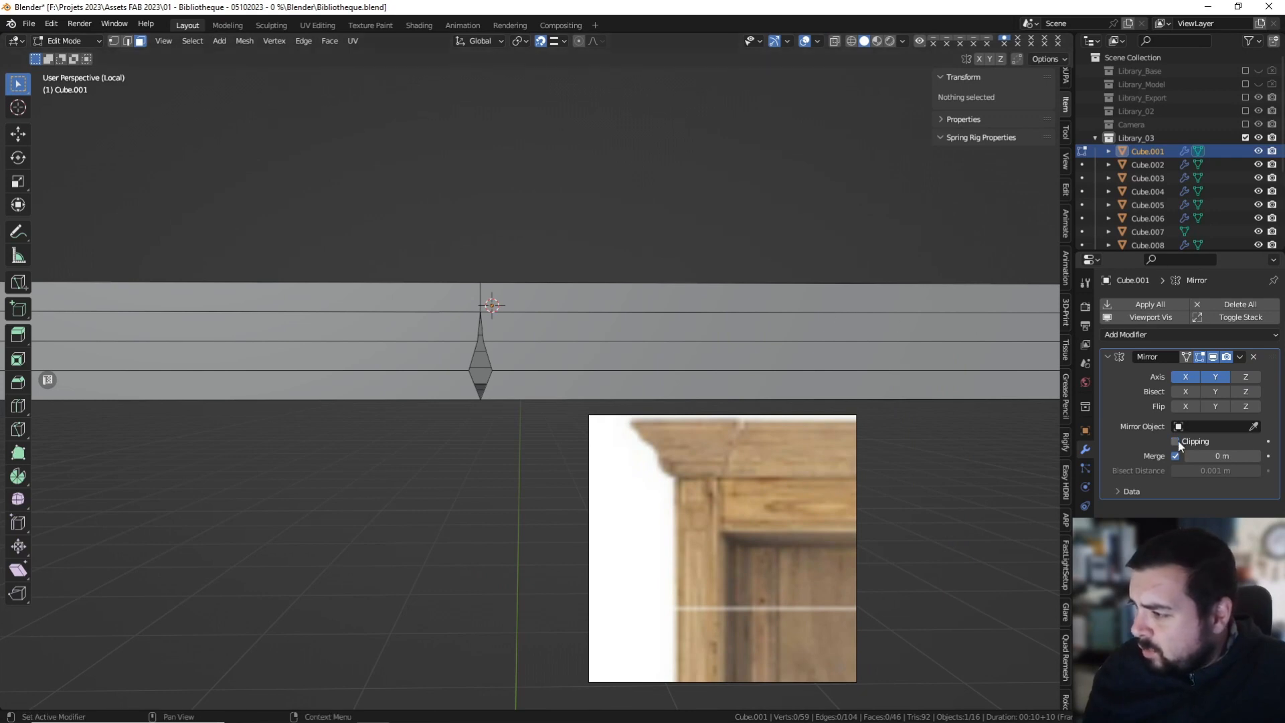
{"action": "middle_click_drag", "start_coordinate": [393, 311], "coordinate": [437, 308], "text": "shift"}
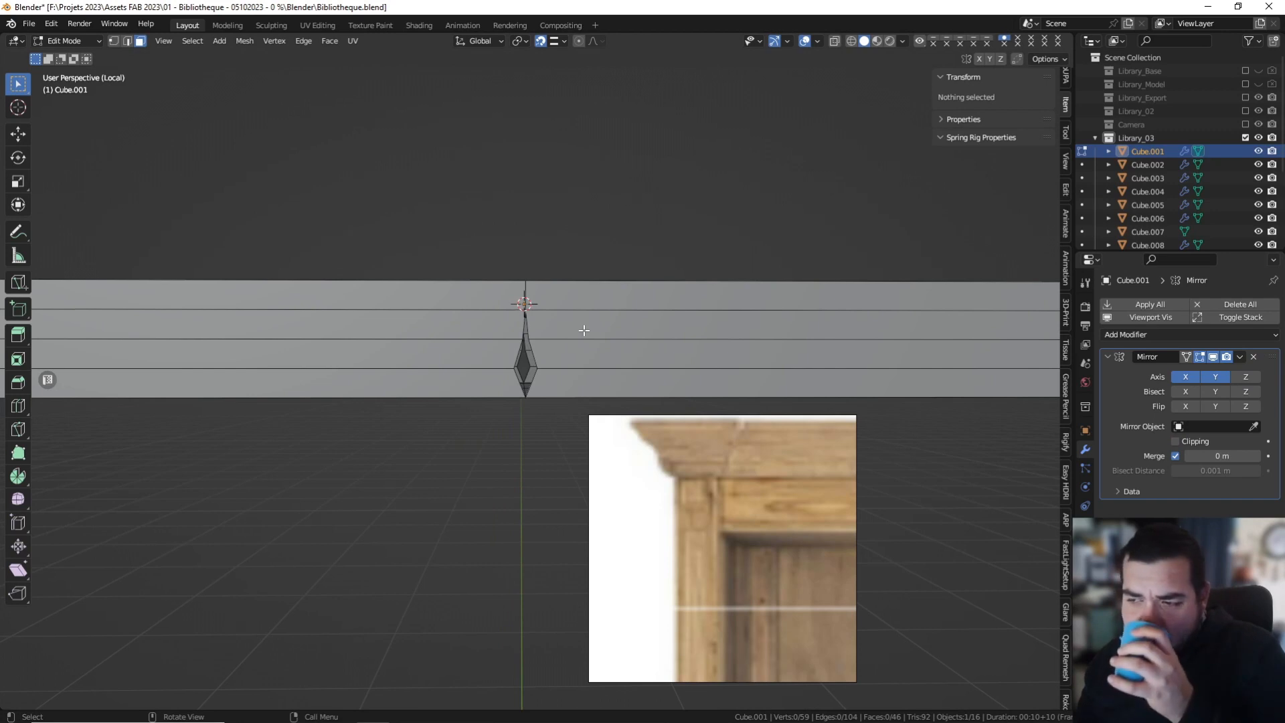
Straighten the edge loop at the board's centre seam by scaling it to 0 along X.
{"action": "scroll", "coordinate": [583, 330], "scroll_direction": "down", "scroll_amount": 4}
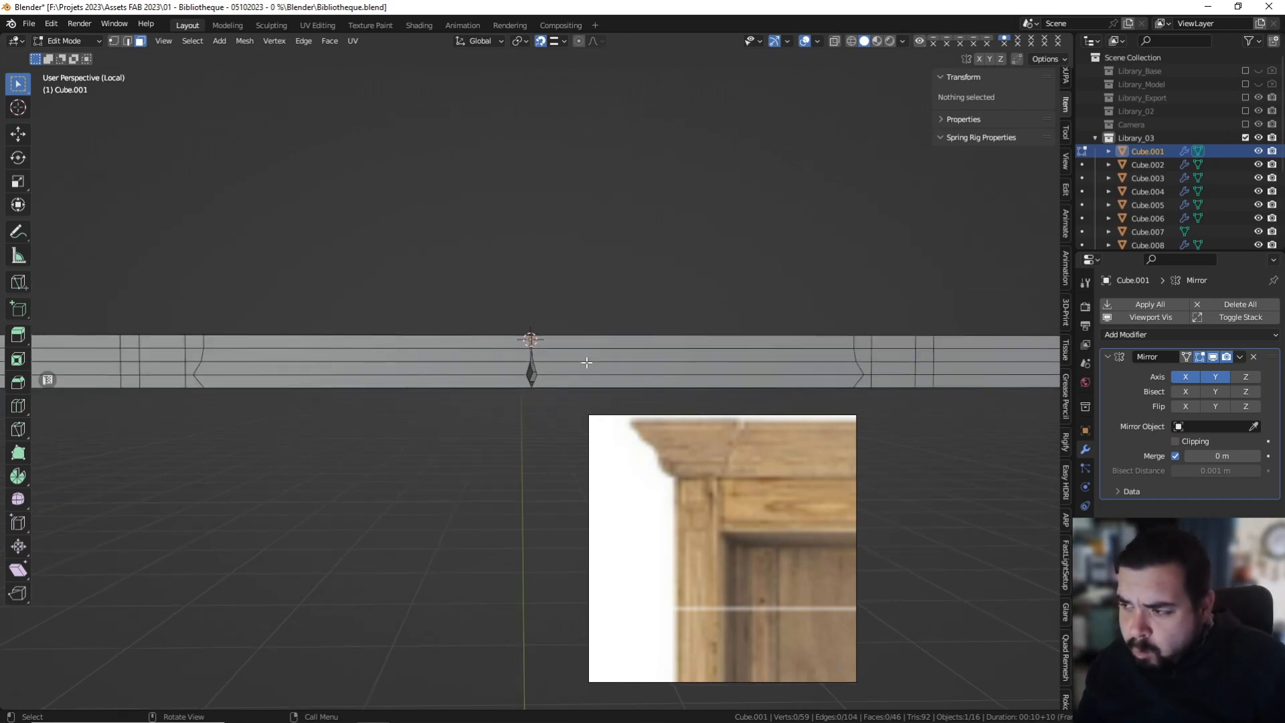
{"action": "middle_click_drag", "start_coordinate": [587, 362], "coordinate": [552, 357], "text": "shift"}
{"action": "scroll", "coordinate": [509, 370], "scroll_direction": "up", "scroll_amount": 2}
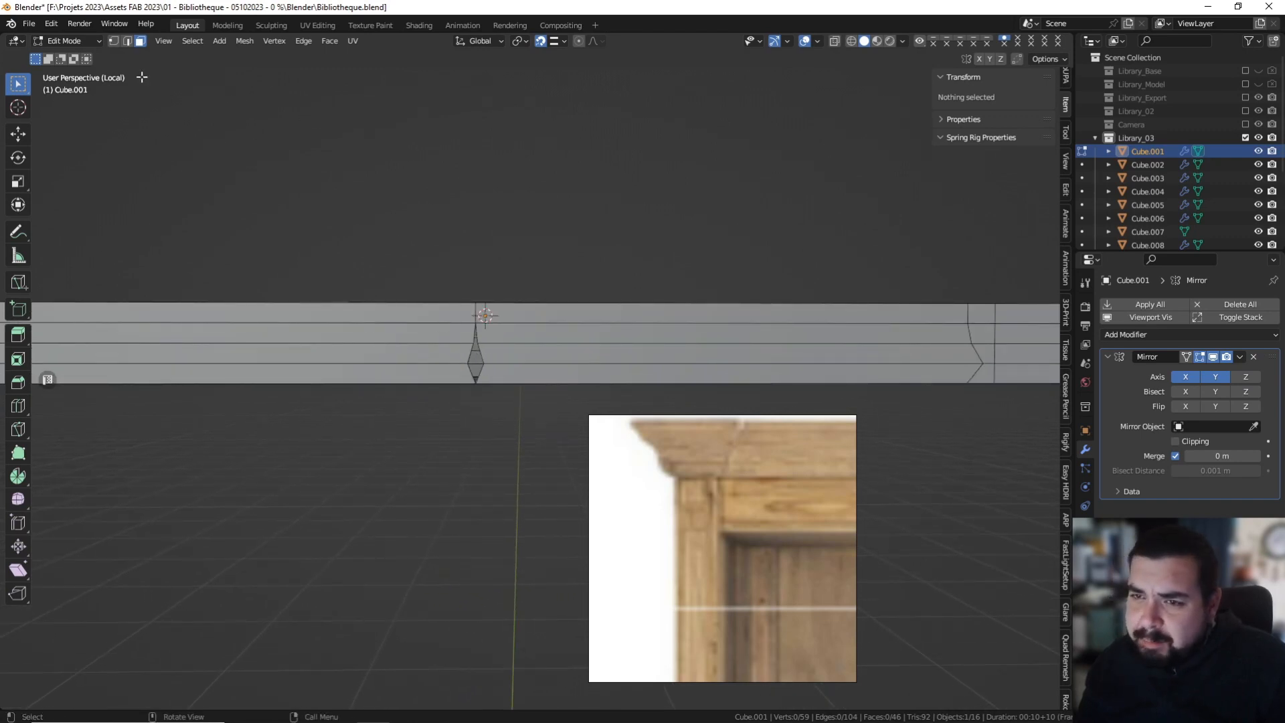
{"action": "left_click", "coordinate": [473, 348]}
{"action": "key", "text": "ctrl+z"}
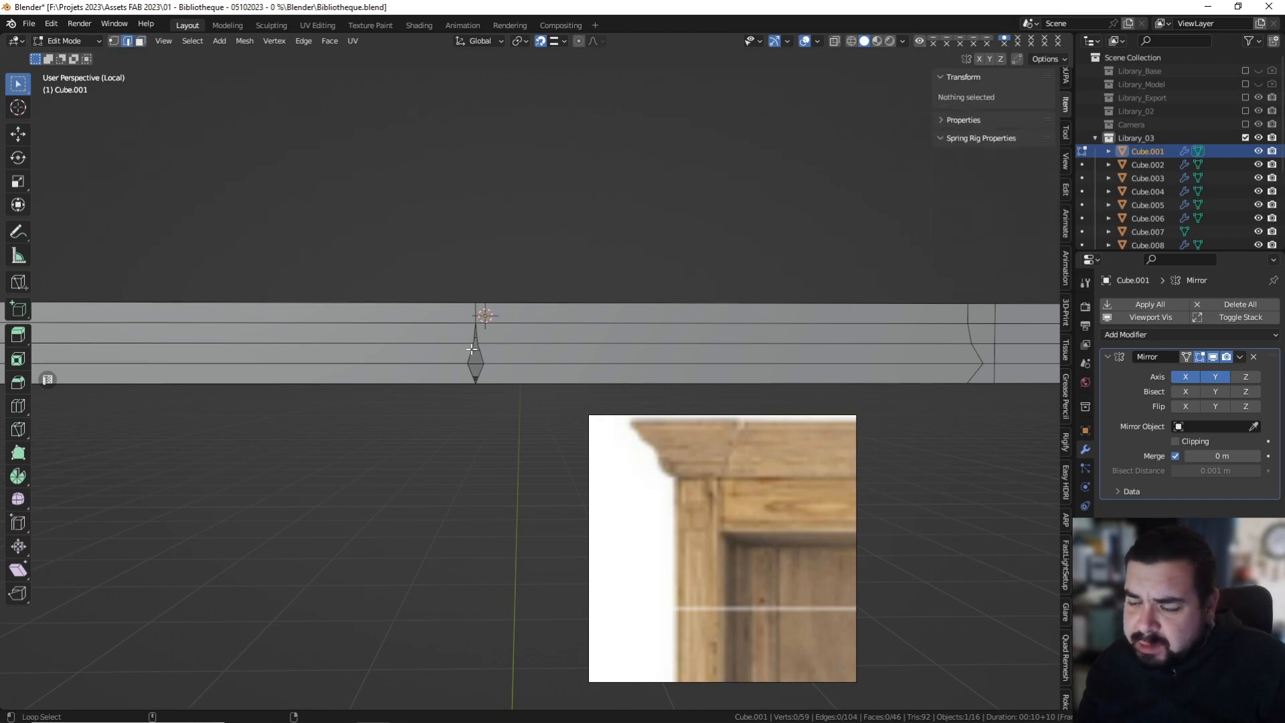
{"action": "left_click", "coordinate": [474, 350], "text": "alt"}
{"action": "key", "text": "s"}
{"action": "type", "text": "x"}
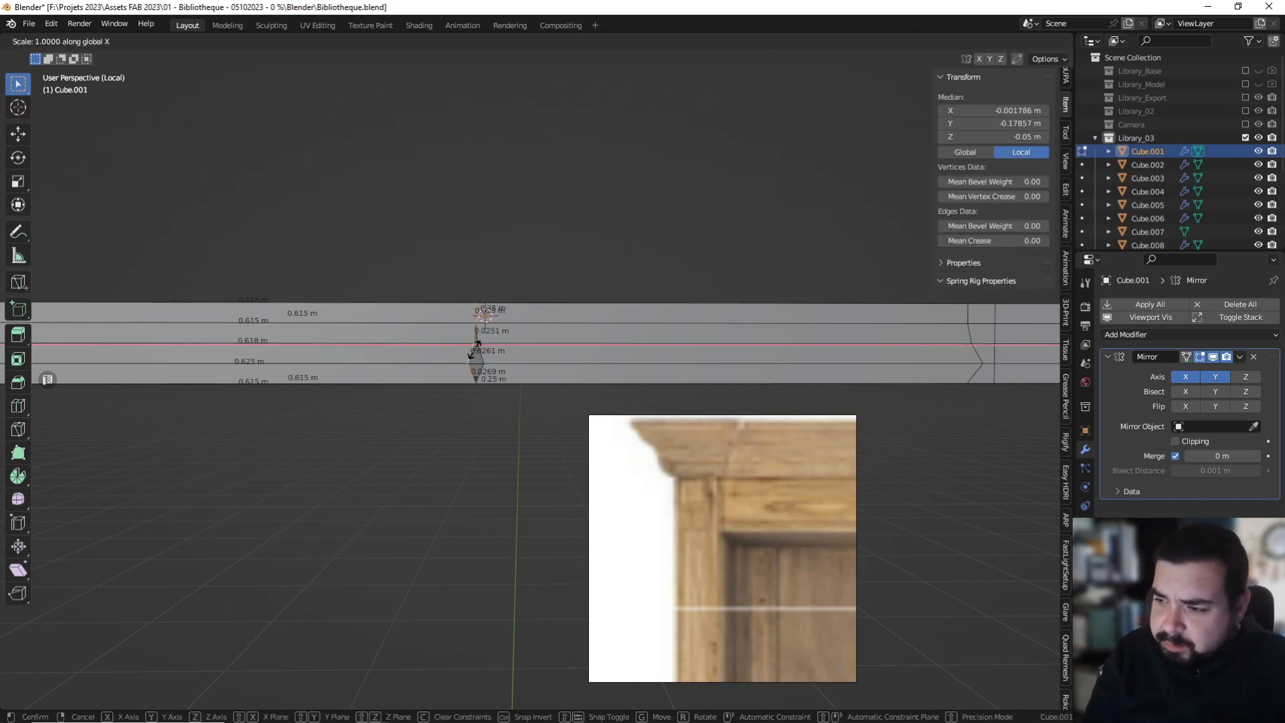
{"action": "type", "text": "0"}
{"action": "key", "text": "Return"}
{"action": "key", "text": "g"}
{"action": "key", "text": "x"}
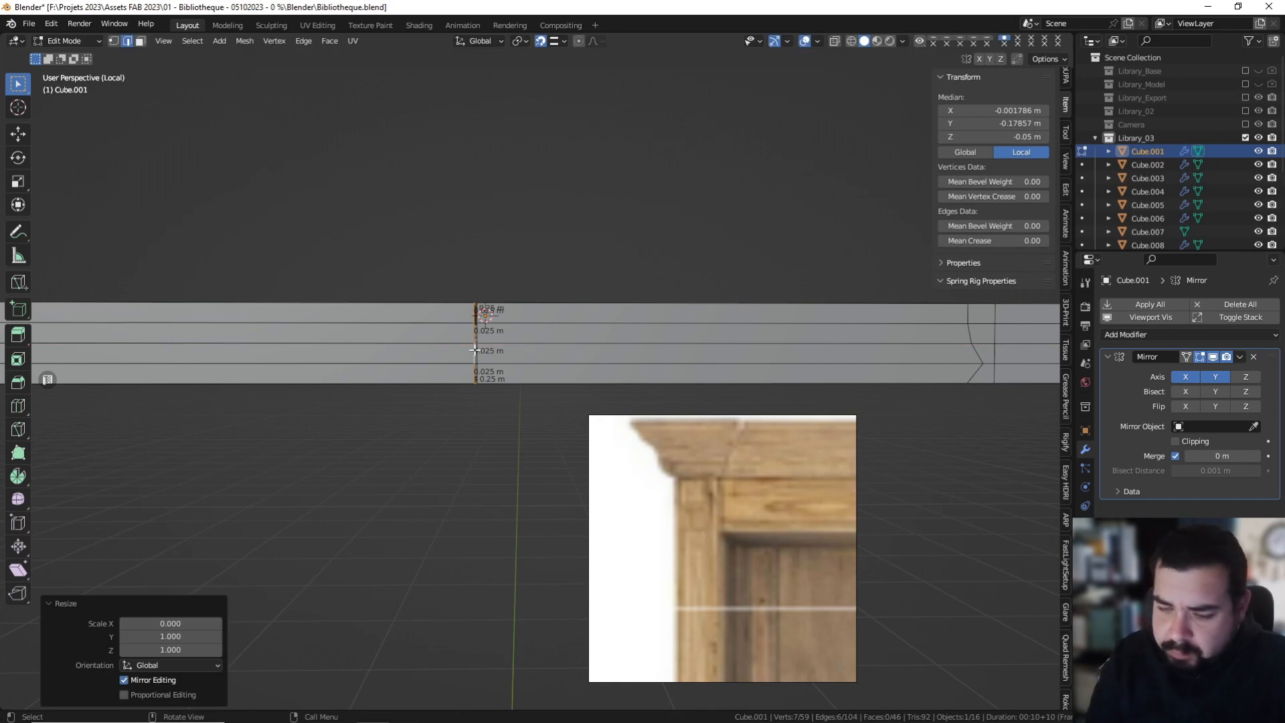
{"action": "key", "text": "Escape"}
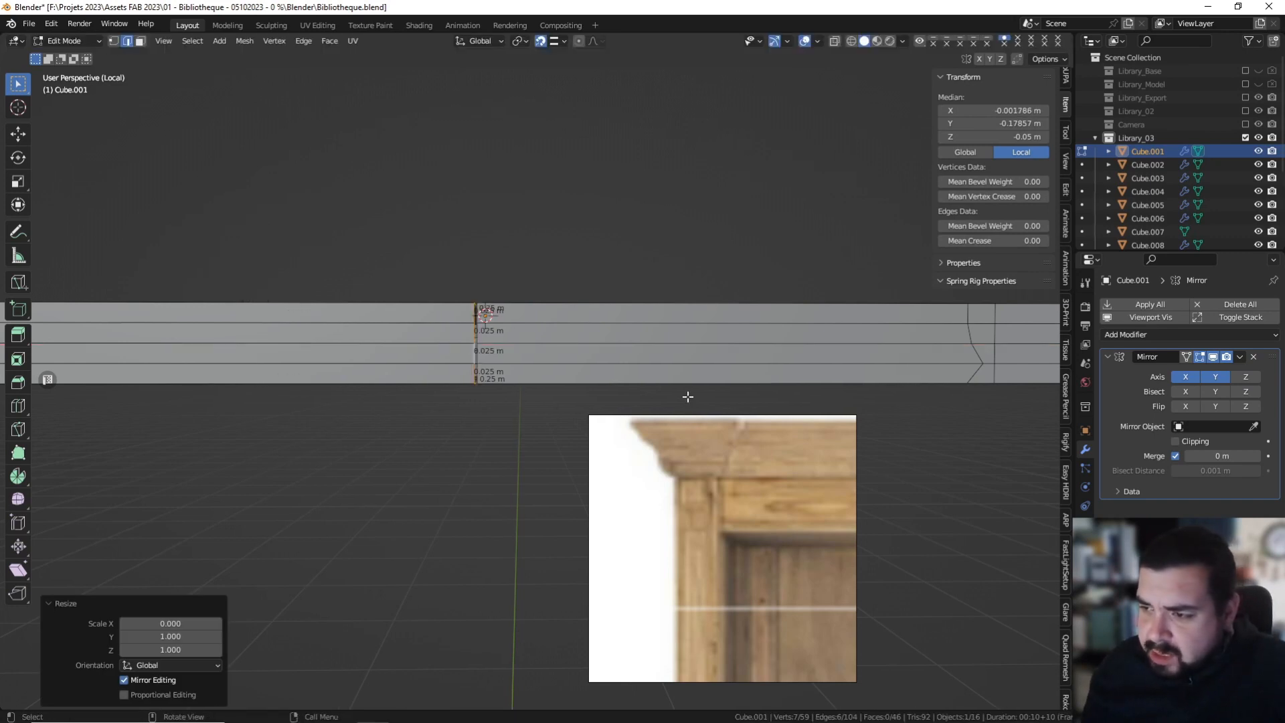
Re-enable Clipping in the Mirror modifier and move the centre edge loop along X onto the mirror plane at X 0 m.
{"action": "left_click", "coordinate": [1176, 441]}
{"action": "key", "text": "g"}
{"action": "key", "text": "x"}
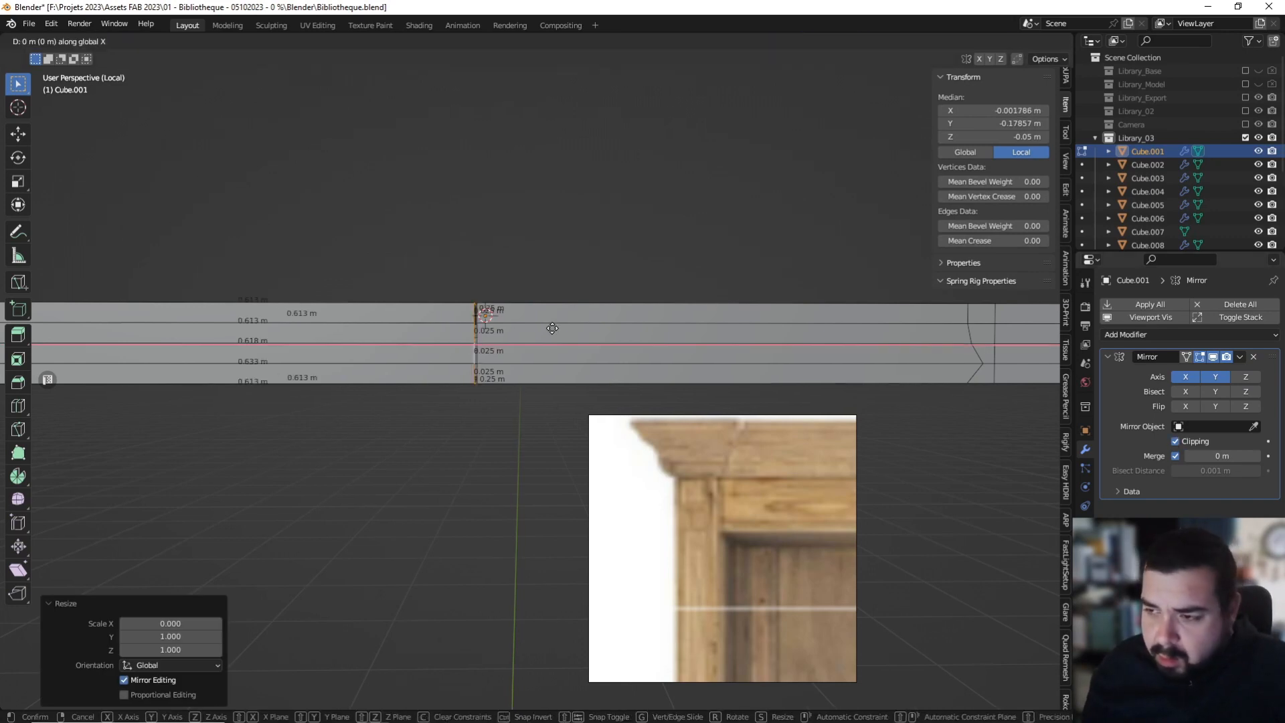
{"action": "left_click", "coordinate": [573, 332]}
{"action": "key", "text": "Tab"}
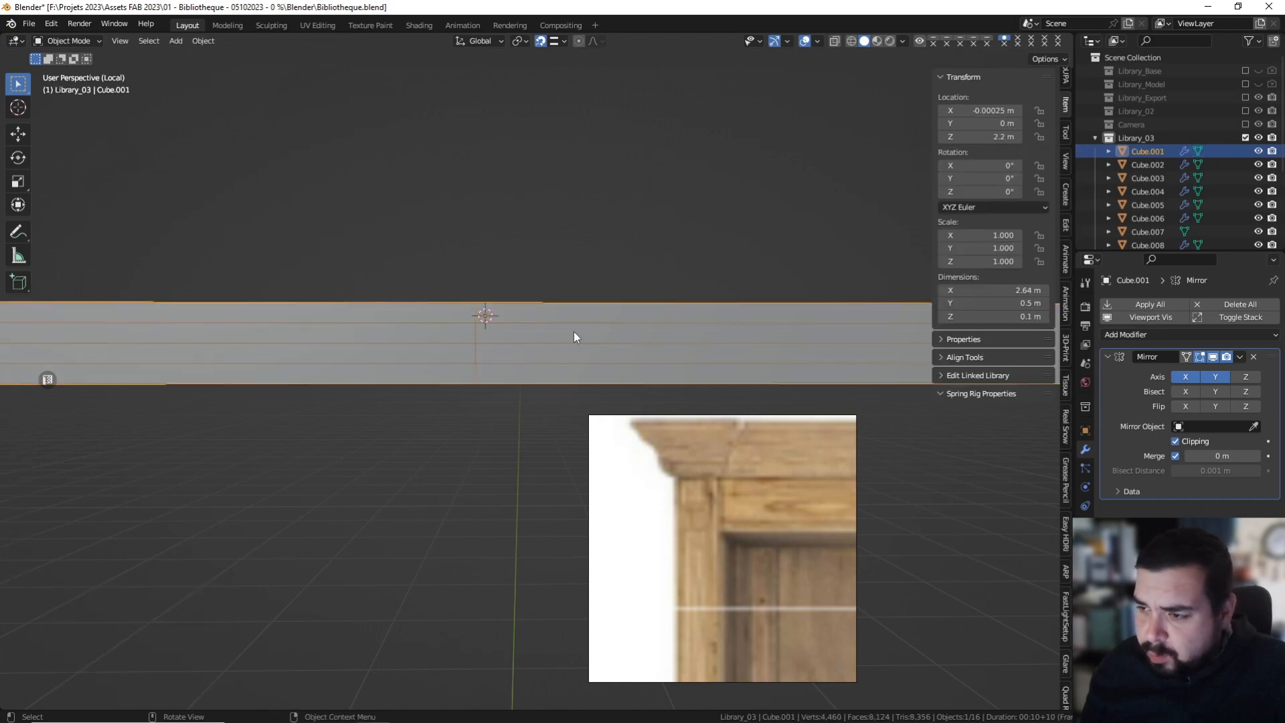
Move the bottom front vertex of the inner profile, at about X -0.615 m, by -0.025 m along X.
{"action": "middle_click_drag", "start_coordinate": [576, 293], "coordinate": [524, 359]}
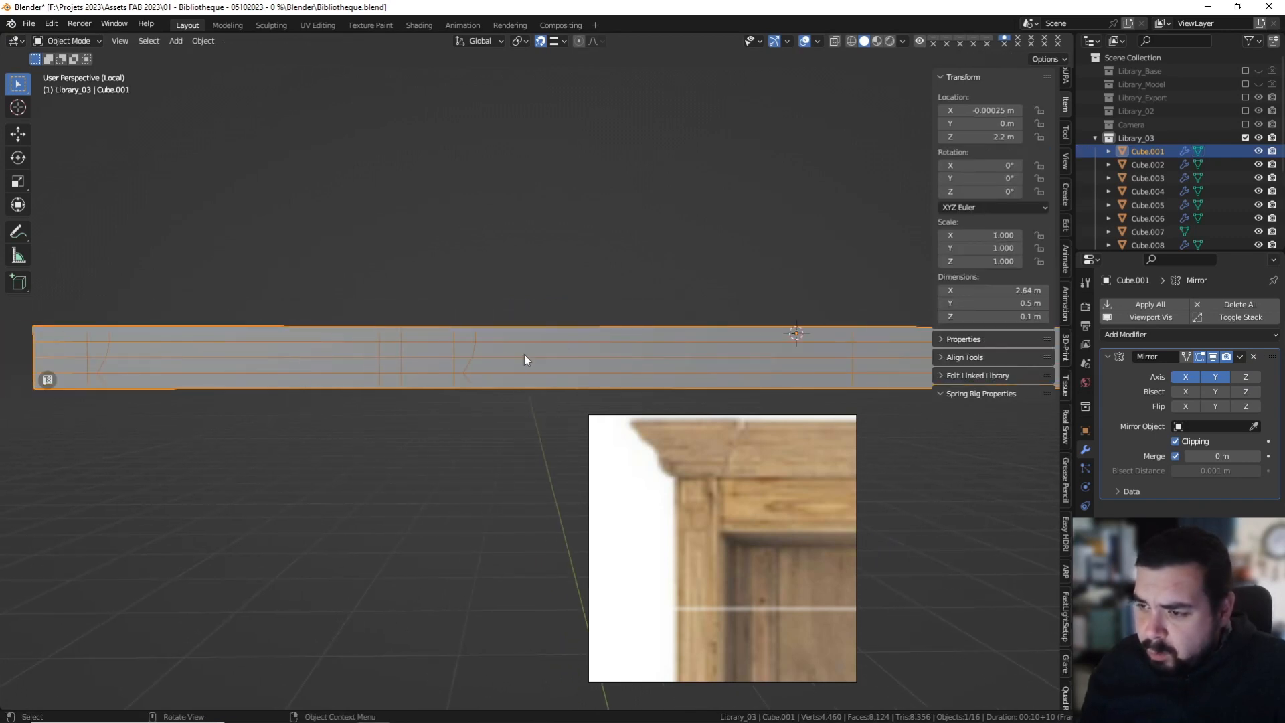
{"action": "scroll", "coordinate": [524, 360], "scroll_direction": "up", "scroll_amount": 2}
{"action": "key", "text": "Tab"}
{"action": "middle_click_drag", "start_coordinate": [439, 354], "coordinate": [496, 348], "text": "shift"}
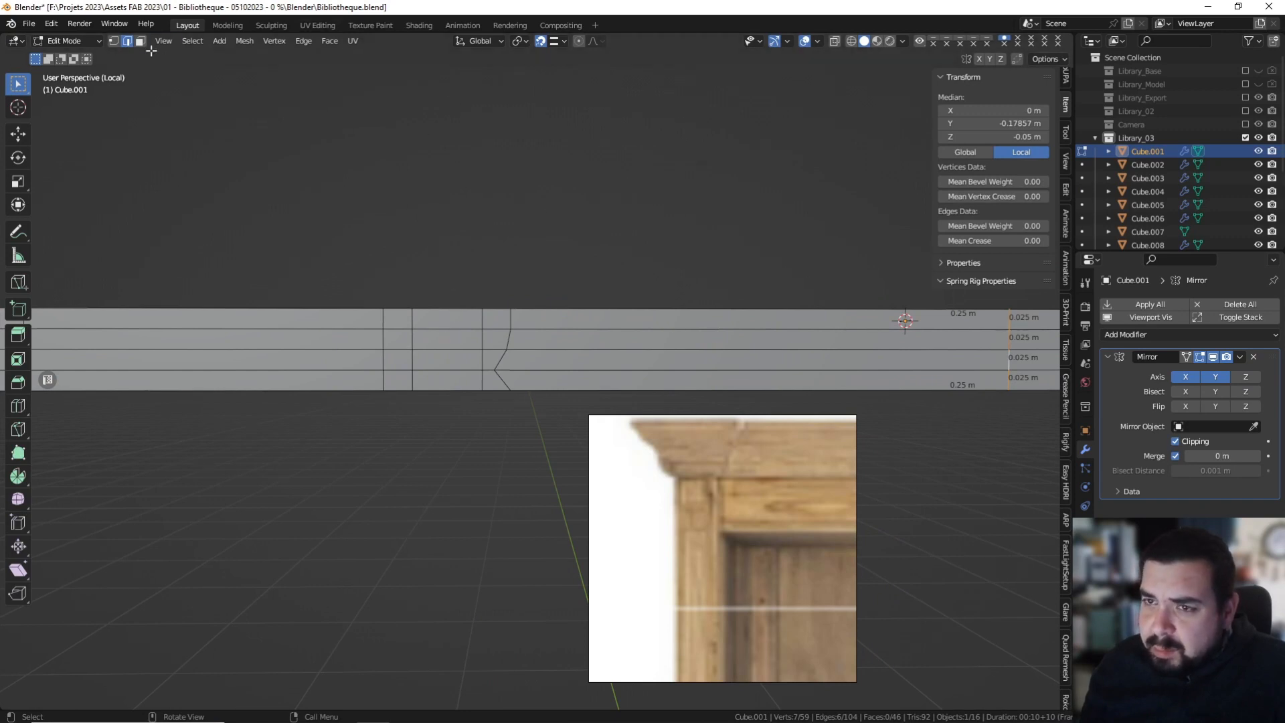
{"action": "left_click", "coordinate": [114, 42]}
{"action": "left_click", "coordinate": [511, 391]}
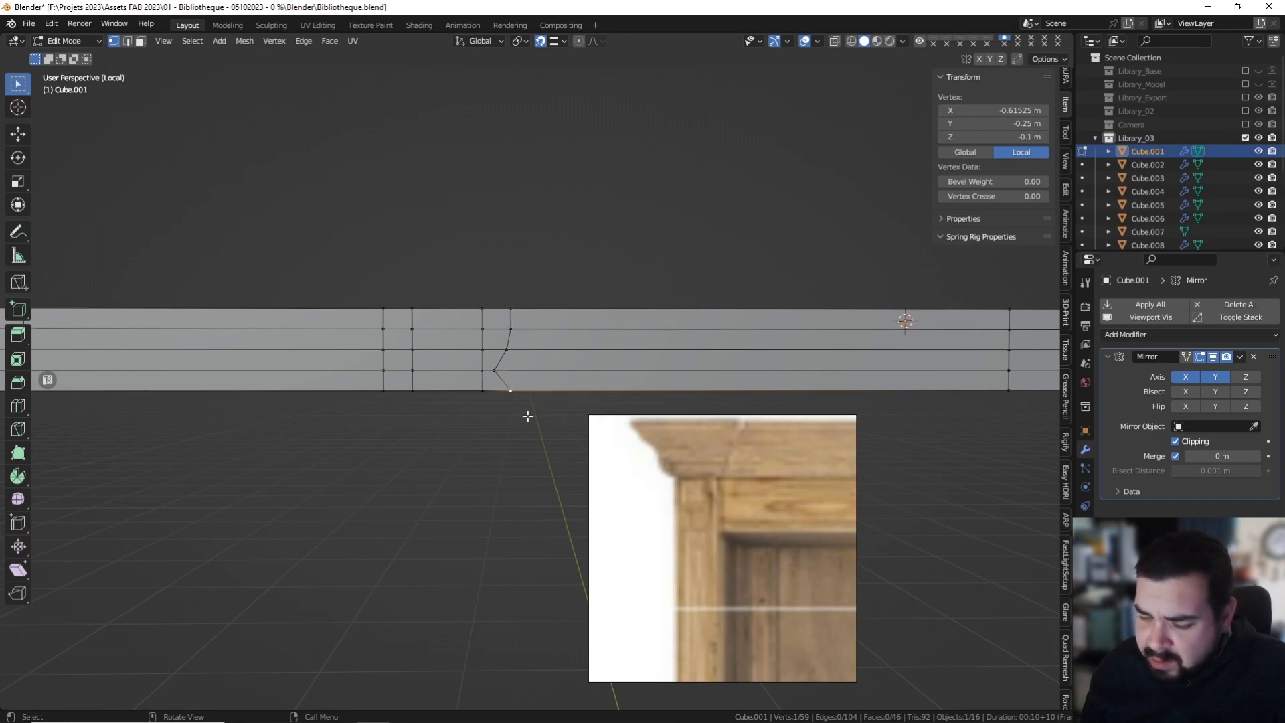
{"action": "key", "text": "g"}
{"action": "type", "text": "x"}
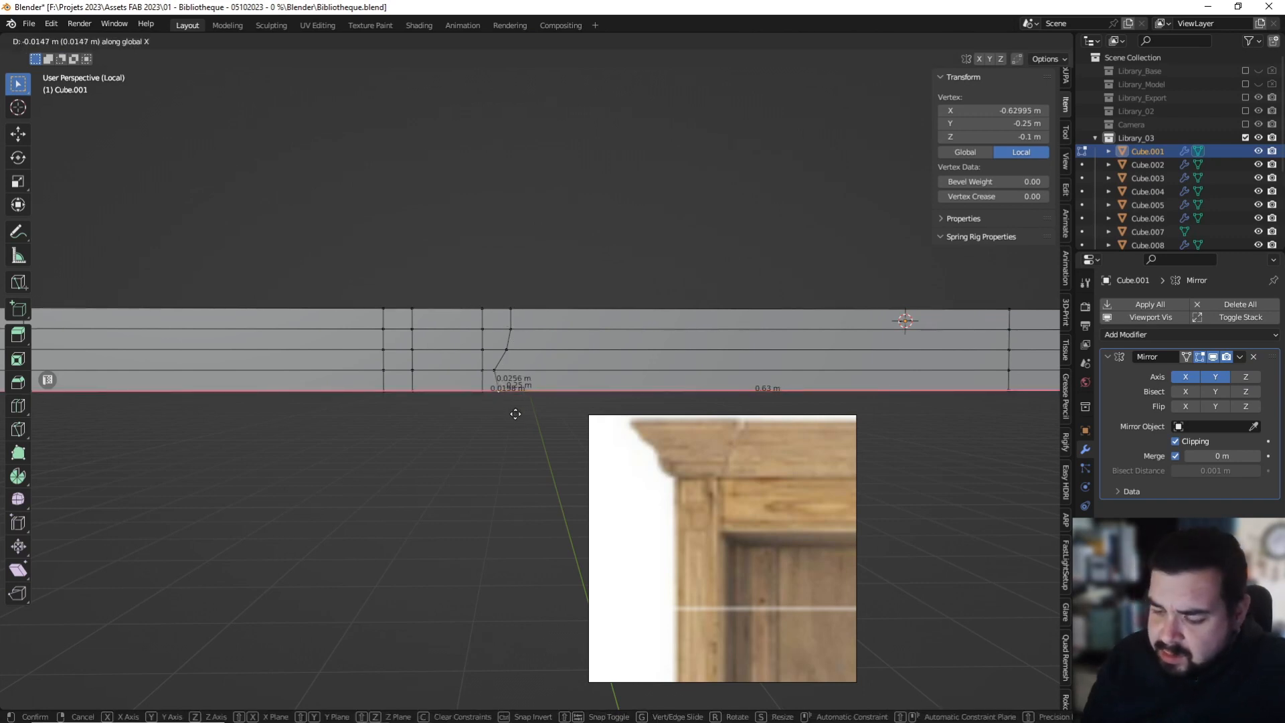
{"action": "type", "text": "-0.025"}
{"action": "key", "text": "Return"}
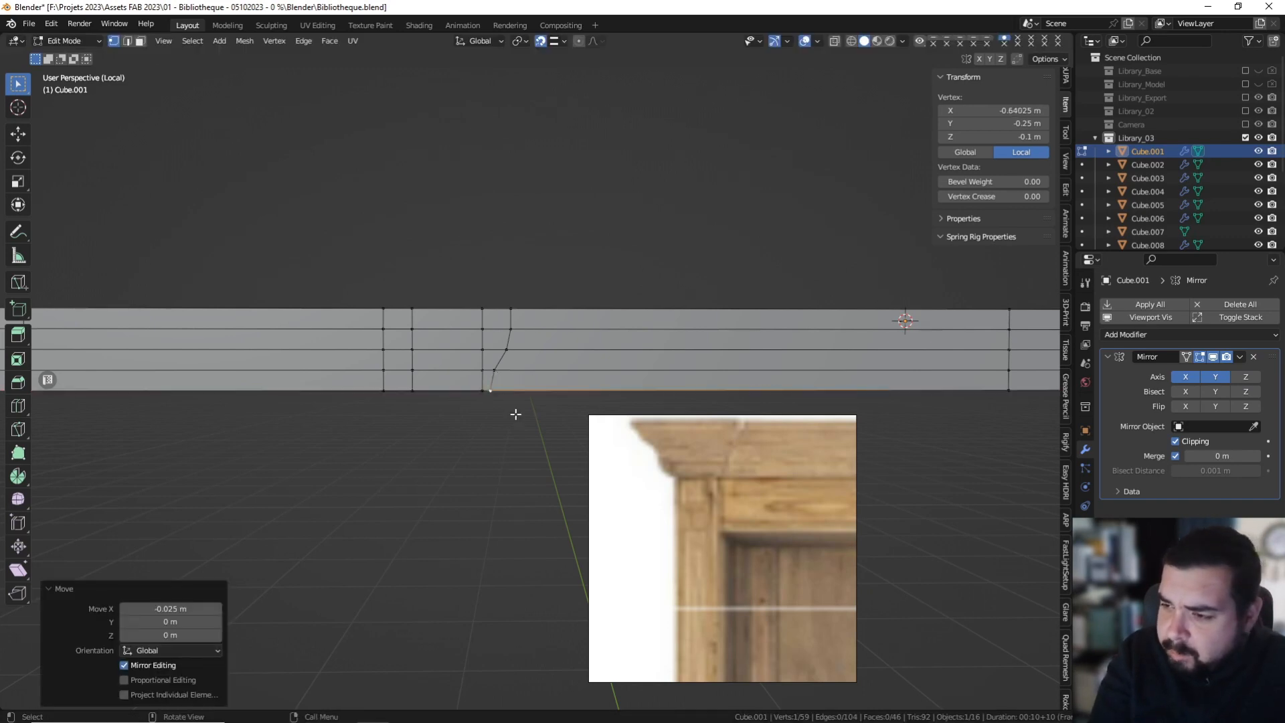
On the outer profile at X -0.77 m, move the bottom front vertex 0.025 m and the vertex above it 0.02 m along X.
{"action": "left_click", "coordinate": [395, 395]}
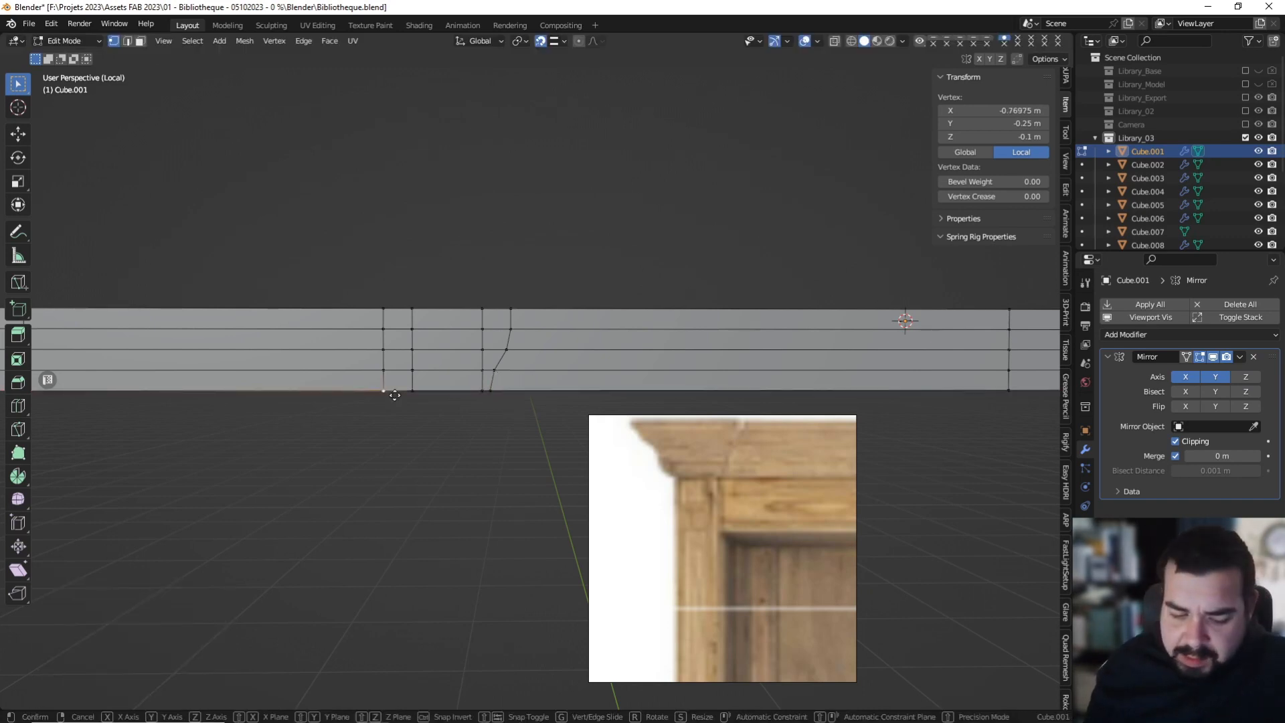
{"action": "type", "text": "gx0.025"}
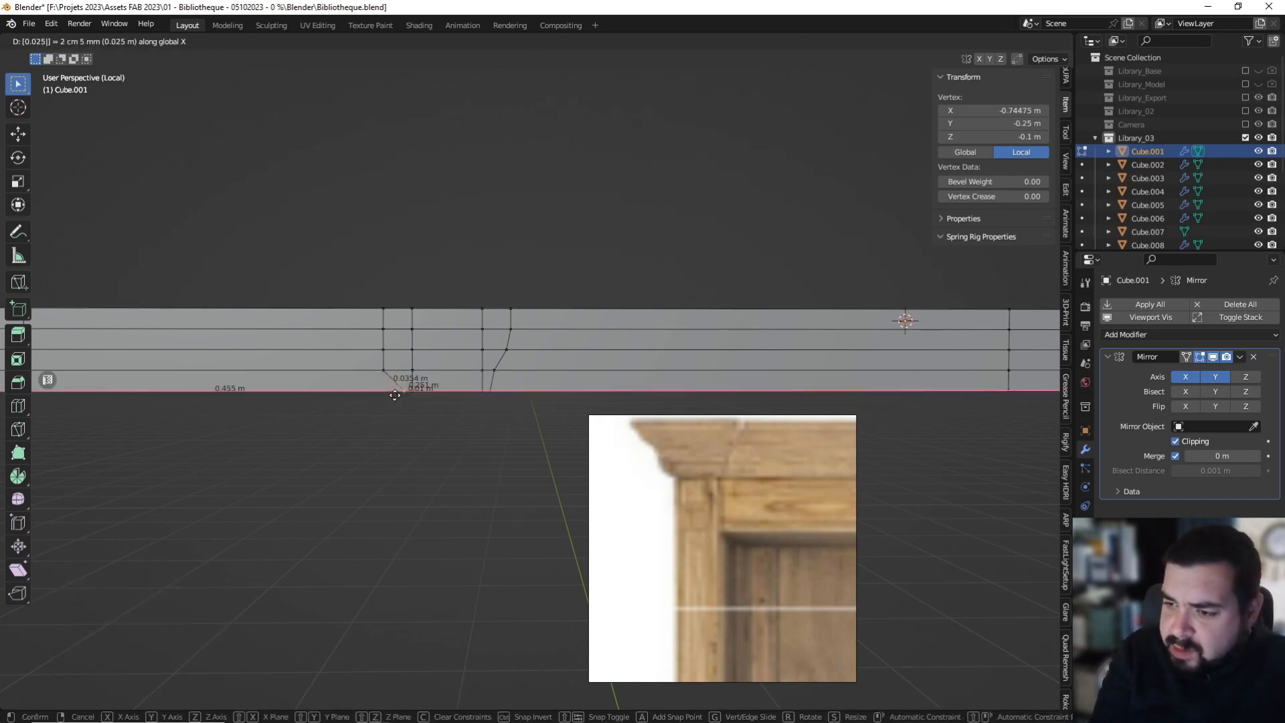
{"action": "key", "text": "Return"}
{"action": "left_click", "coordinate": [386, 366]}
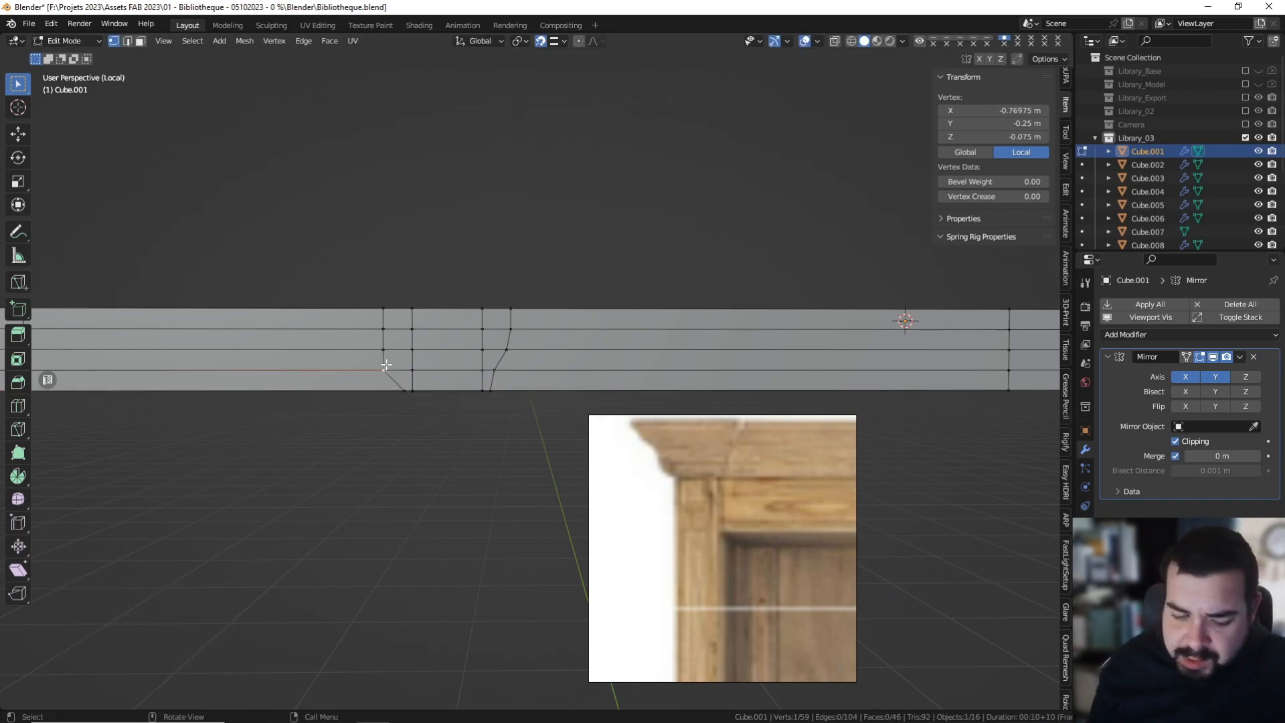
{"action": "type", "text": "gx0.02"}
{"action": "key", "text": "Return"}
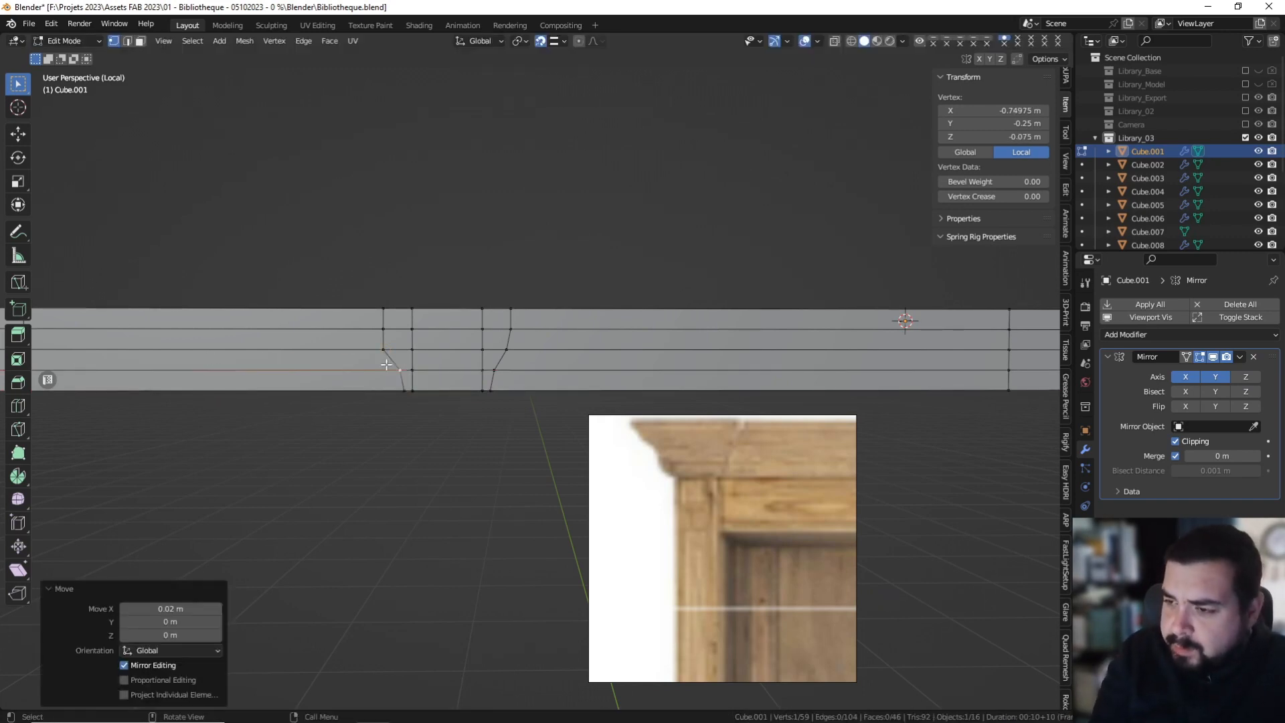
Move the front vertex at Z -0.05 m of the outer profile near X -0.77 m by 0.005 m along X.
{"action": "left_click", "coordinate": [389, 349]}
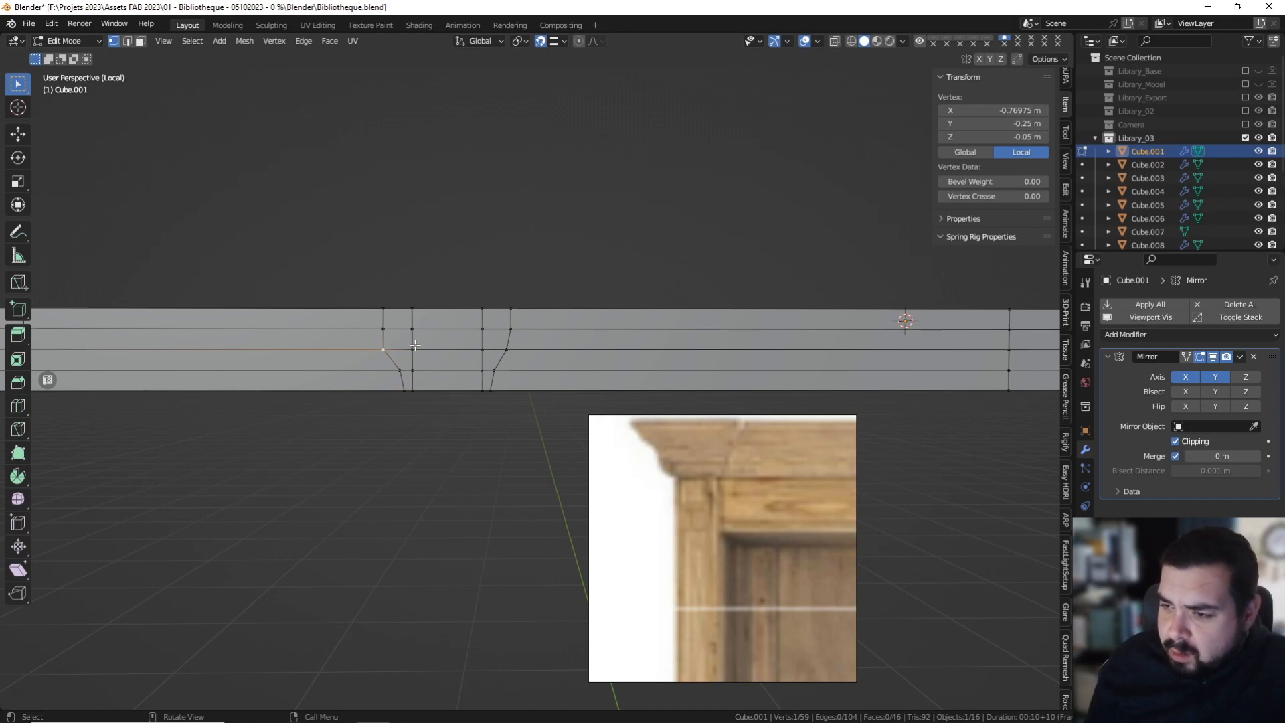
{"action": "type", "text": "gx0.005"}
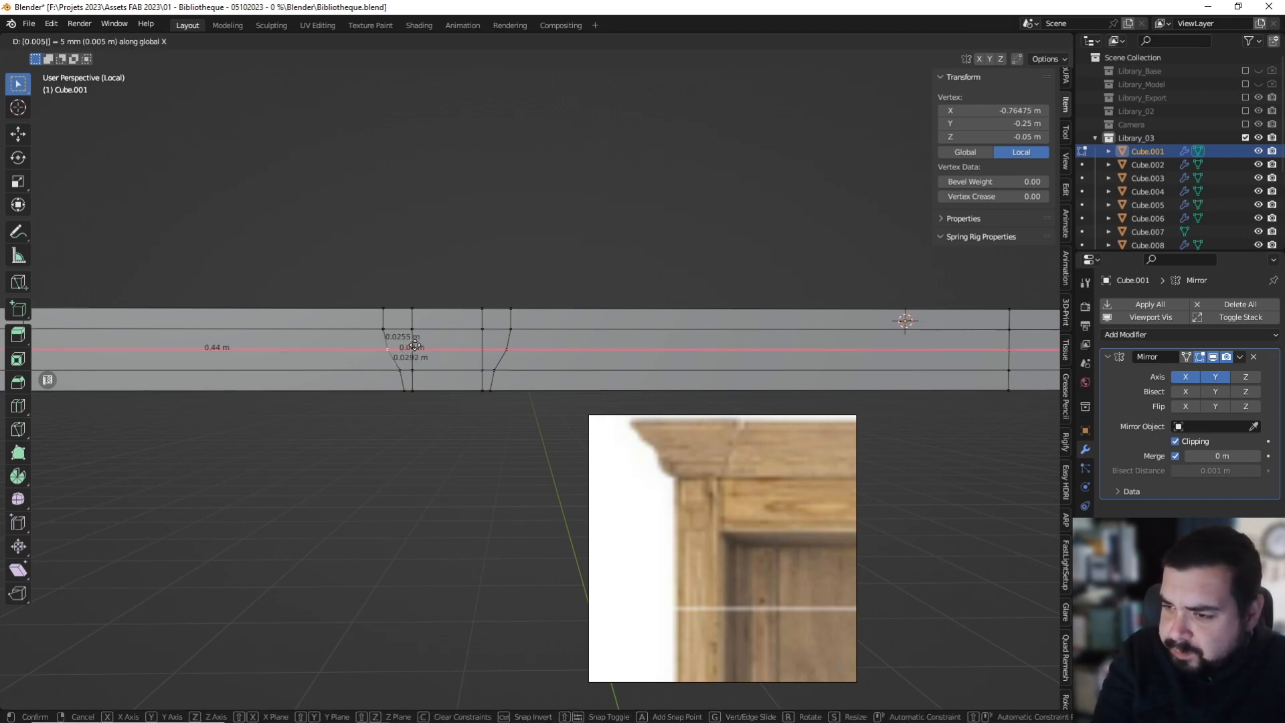
{"action": "key", "text": "Return"}
Extrude the four stacked faces at the board's outer end by 0.035 m.
{"action": "middle_click_drag", "start_coordinate": [415, 292], "coordinate": [341, 348]}
{"action": "left_click", "coordinate": [139, 42]}
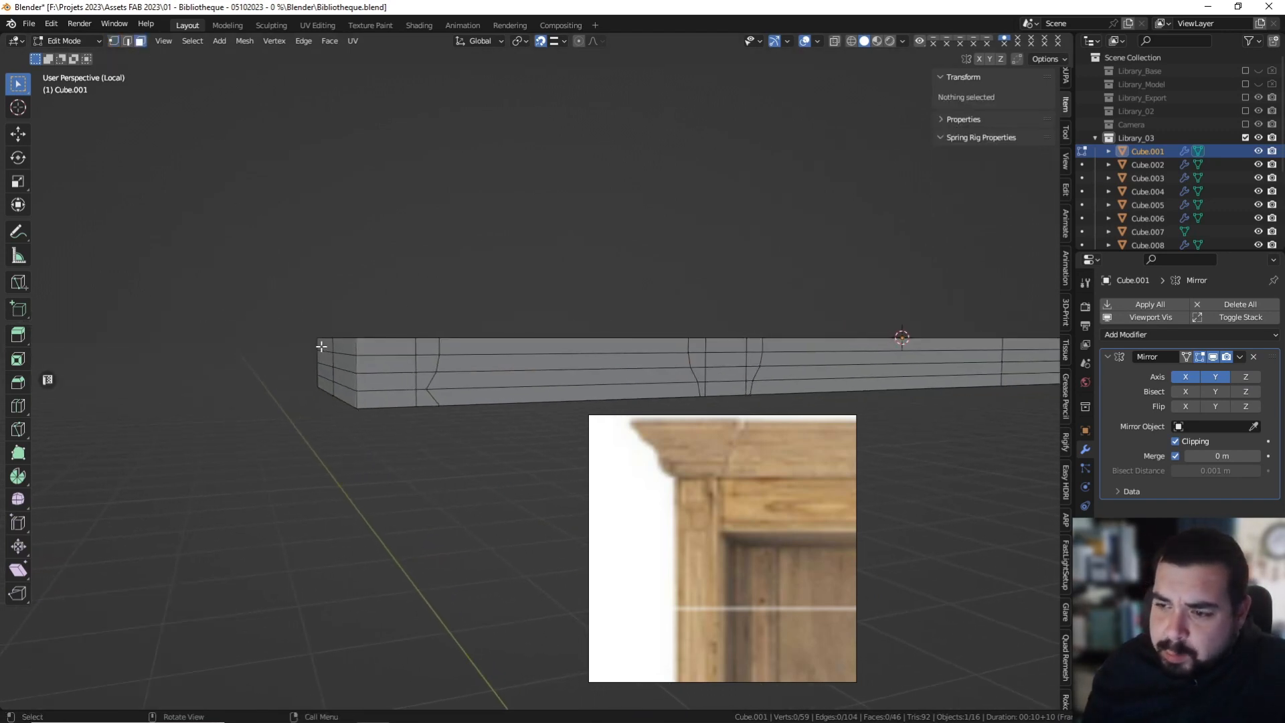
{"action": "left_click", "coordinate": [334, 344]}
{"action": "left_click", "coordinate": [344, 400], "text": "ctrl"}
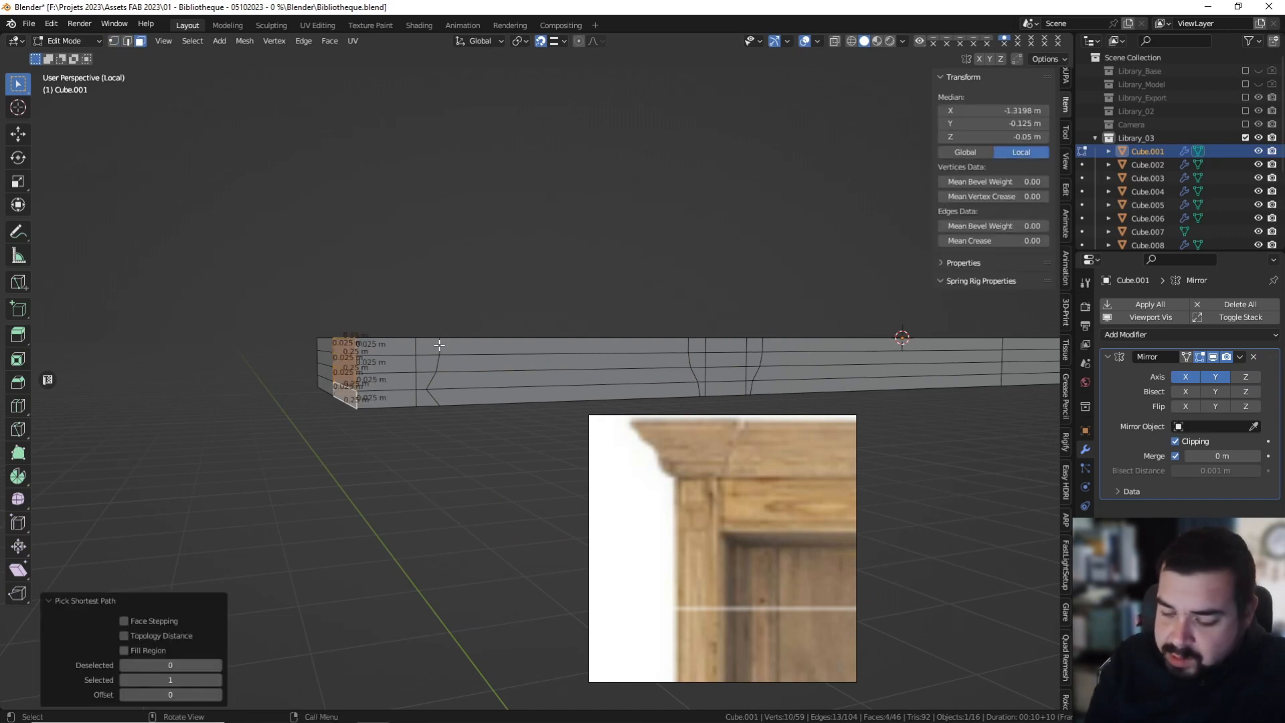
{"action": "type", "text": "e0.035"}
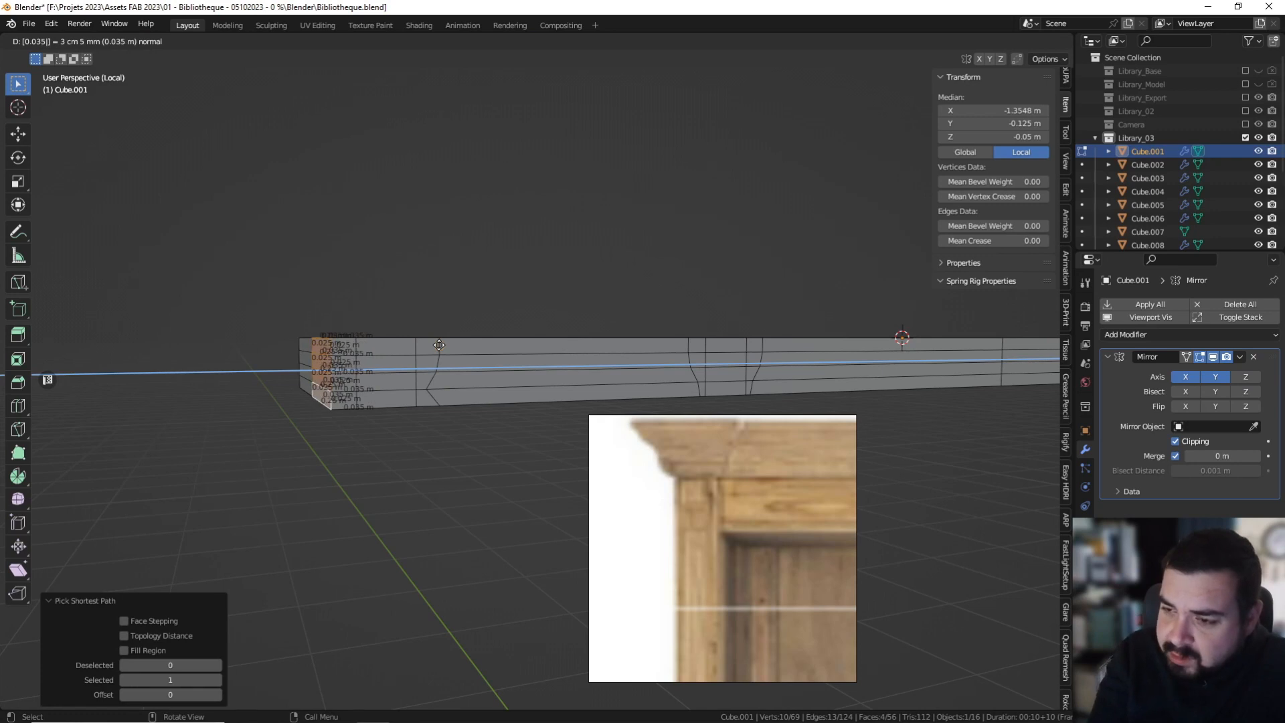
{"action": "key", "text": "Return"}
On the extruded end, move the front vertex at Z -0.05 m by 0.005 m along X.
{"action": "key", "text": "1"}
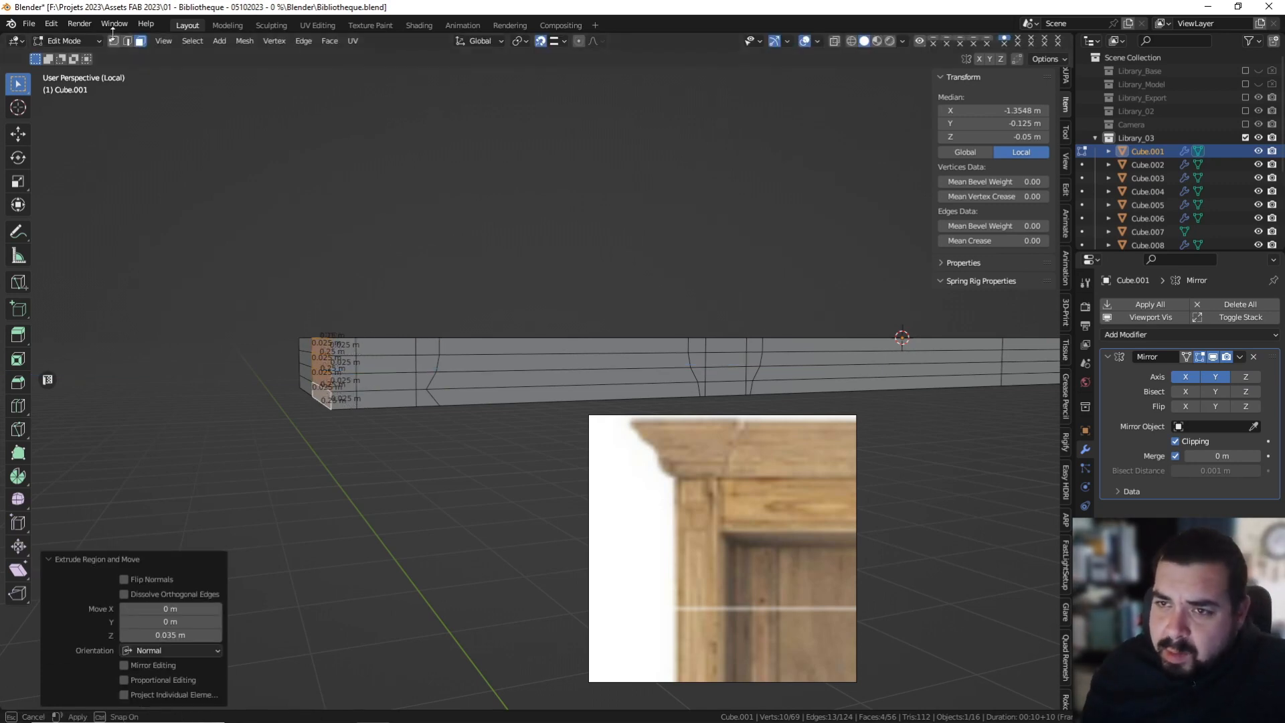
{"action": "left_click", "coordinate": [334, 370]}
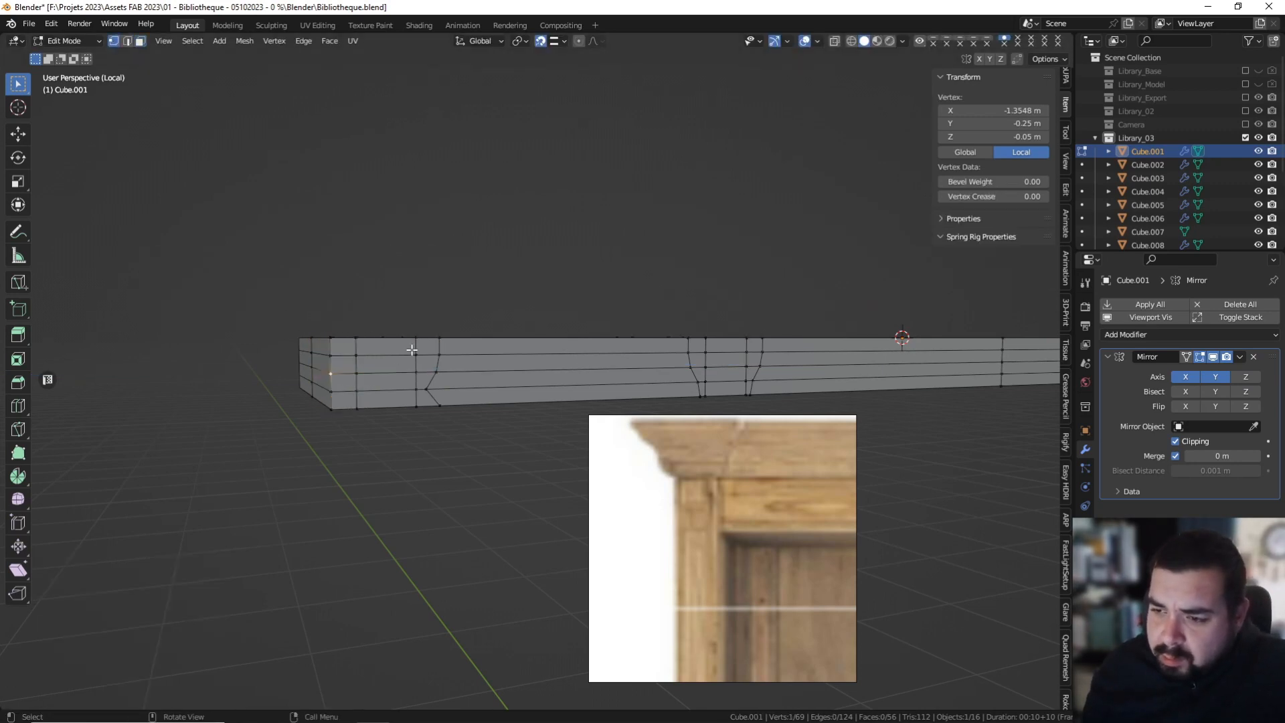
{"action": "middle_click_drag", "start_coordinate": [410, 348], "coordinate": [393, 344]}
{"action": "type", "text": "gx.005"}
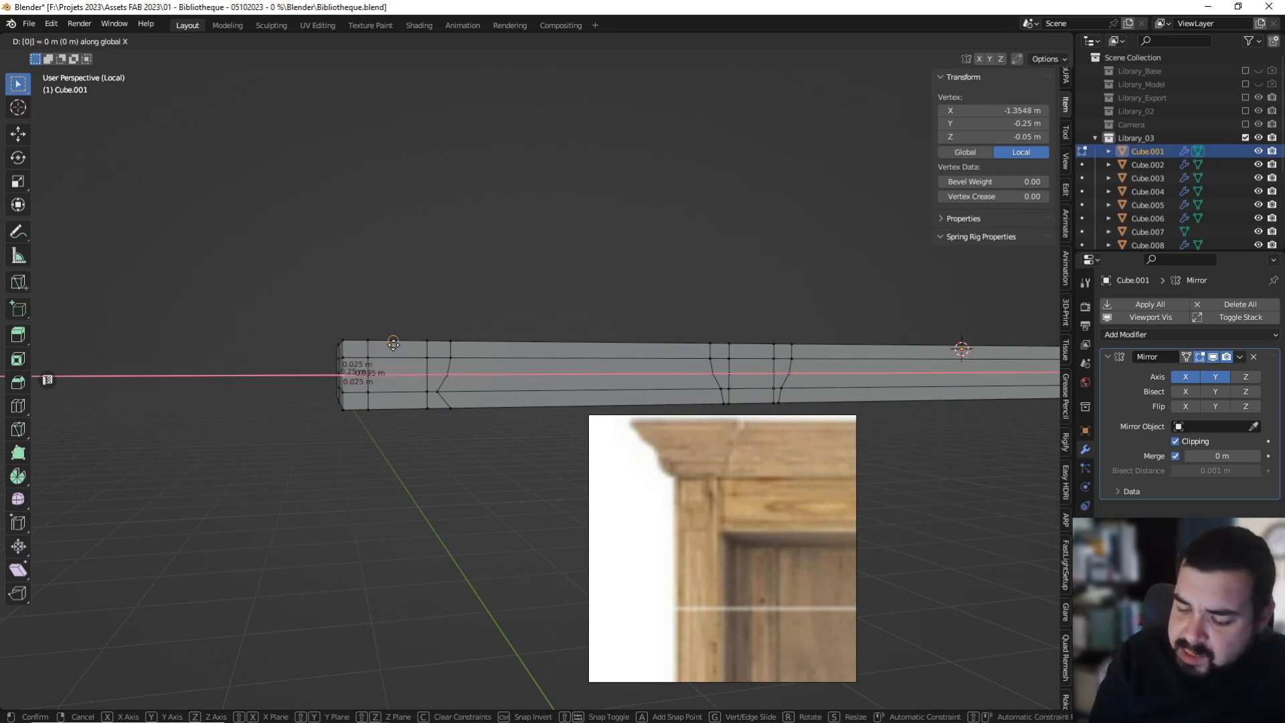
{"action": "key", "text": "Return"}
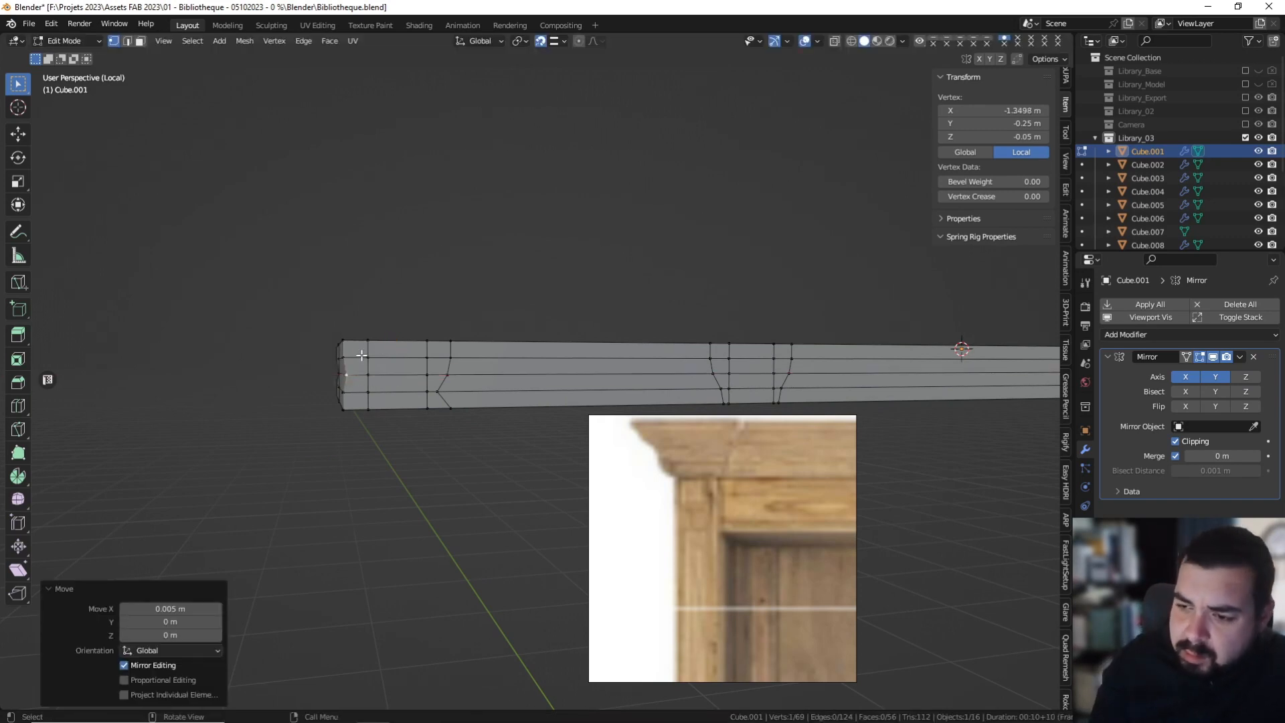
On the extruded end, move the front vertex at Z -0.075 m by 0.02 m along X.
{"action": "left_click", "coordinate": [343, 390]}
{"action": "type", "text": "gx"}
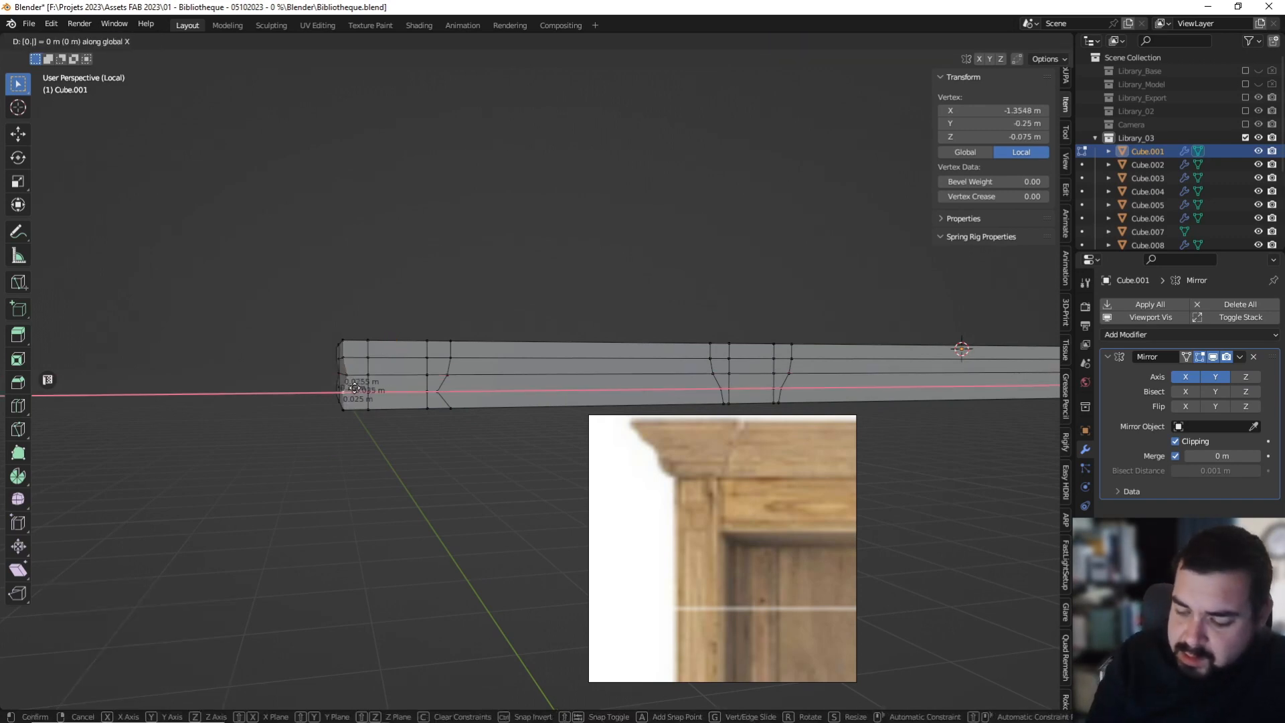
{"action": "type", "text": "0.005"}
{"action": "key", "text": "BackSpace"}
{"action": "key", "text": "BackSpace"}
{"action": "key", "text": "BackSpace"}
{"action": "key", "text": "BackSpace"}
{"action": "key", "text": "BackSpace"}
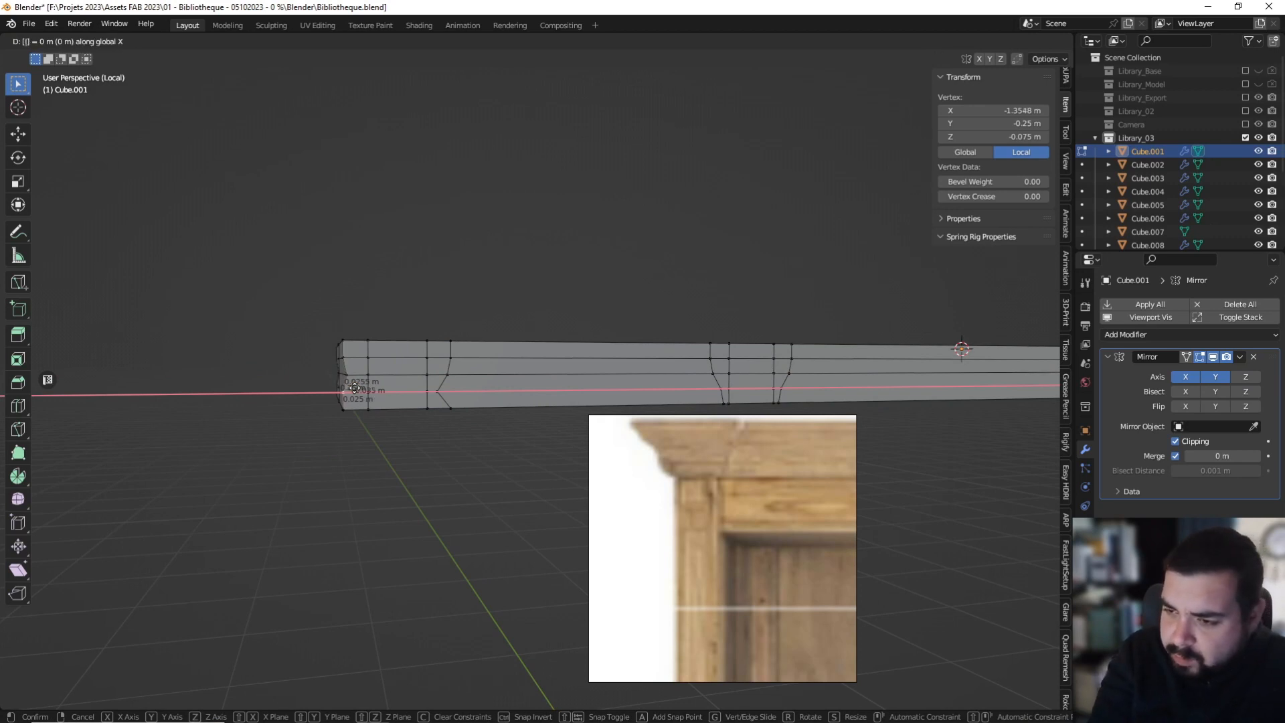
{"action": "type", "text": "0.005"}
{"action": "key", "text": "BackSpace"}
{"action": "key", "text": "BackSpace"}
{"action": "key", "text": "BackSpace"}
{"action": "key", "text": "BackSpace"}
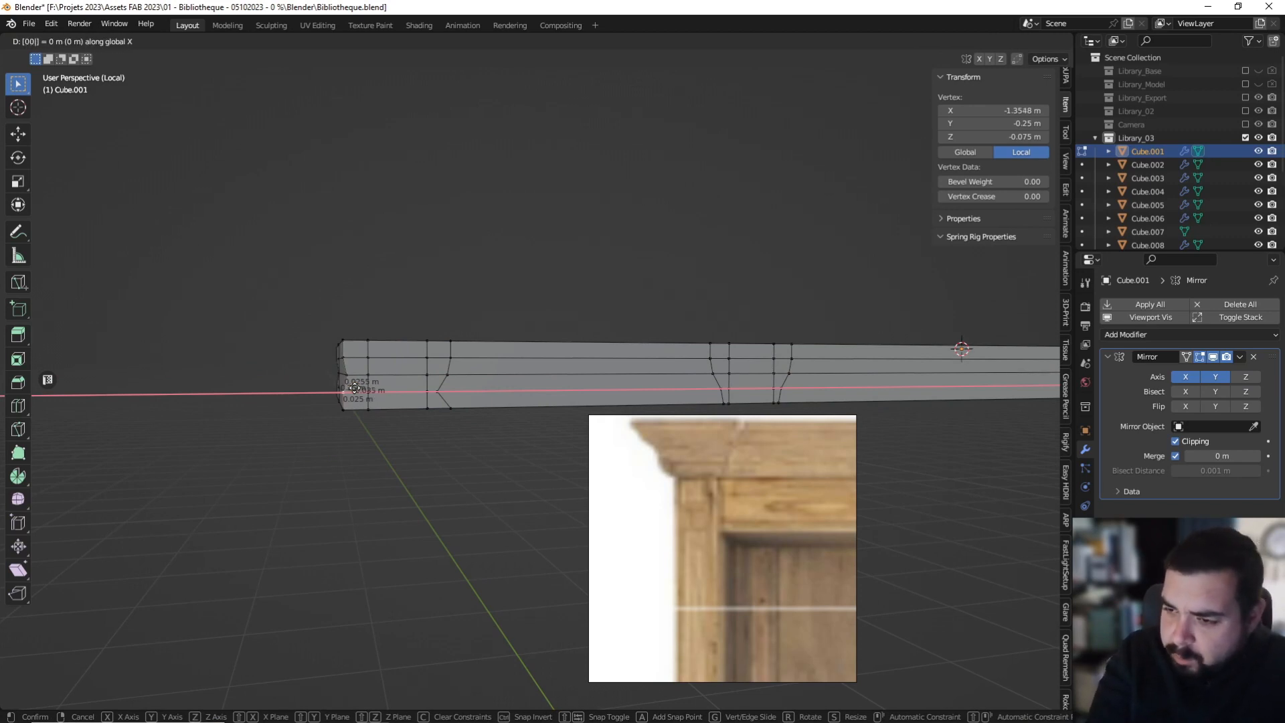
{"action": "type", "text": "00.02"}
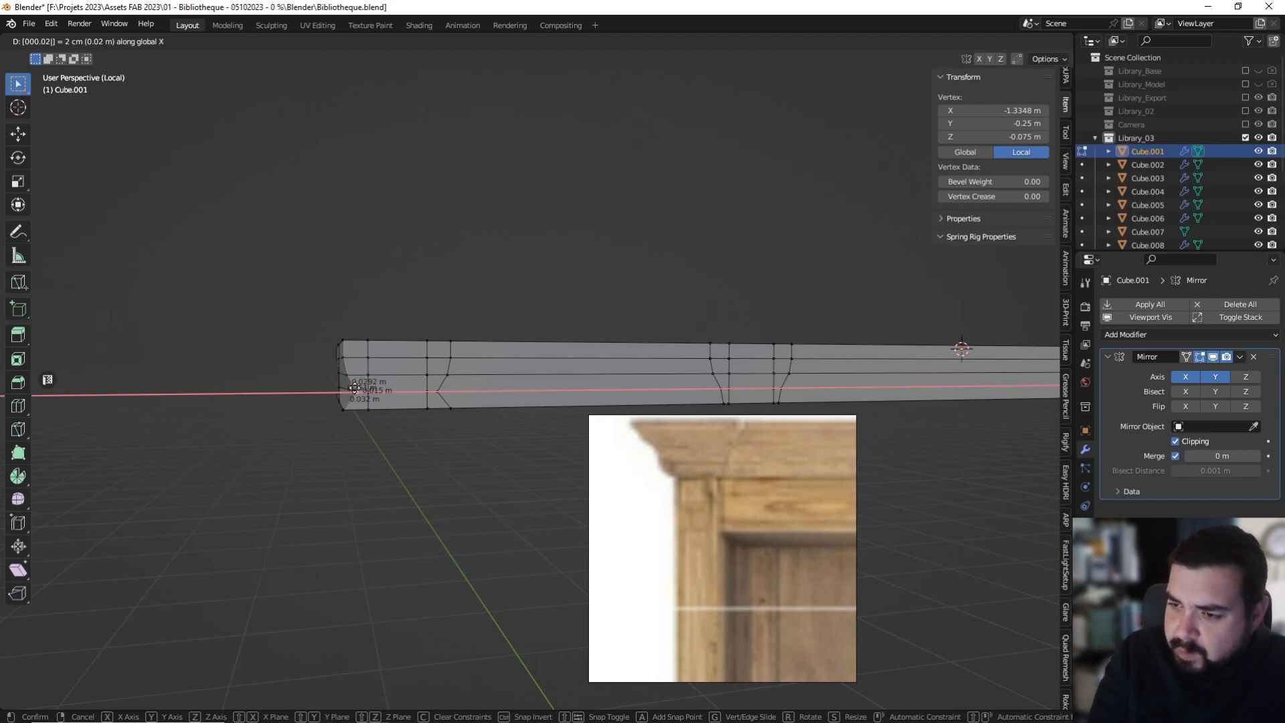
{"action": "key", "text": "Return"}
Move the bottom front vertex of the extruded end by 0.025 m along X.
{"action": "left_click", "coordinate": [429, 403]}
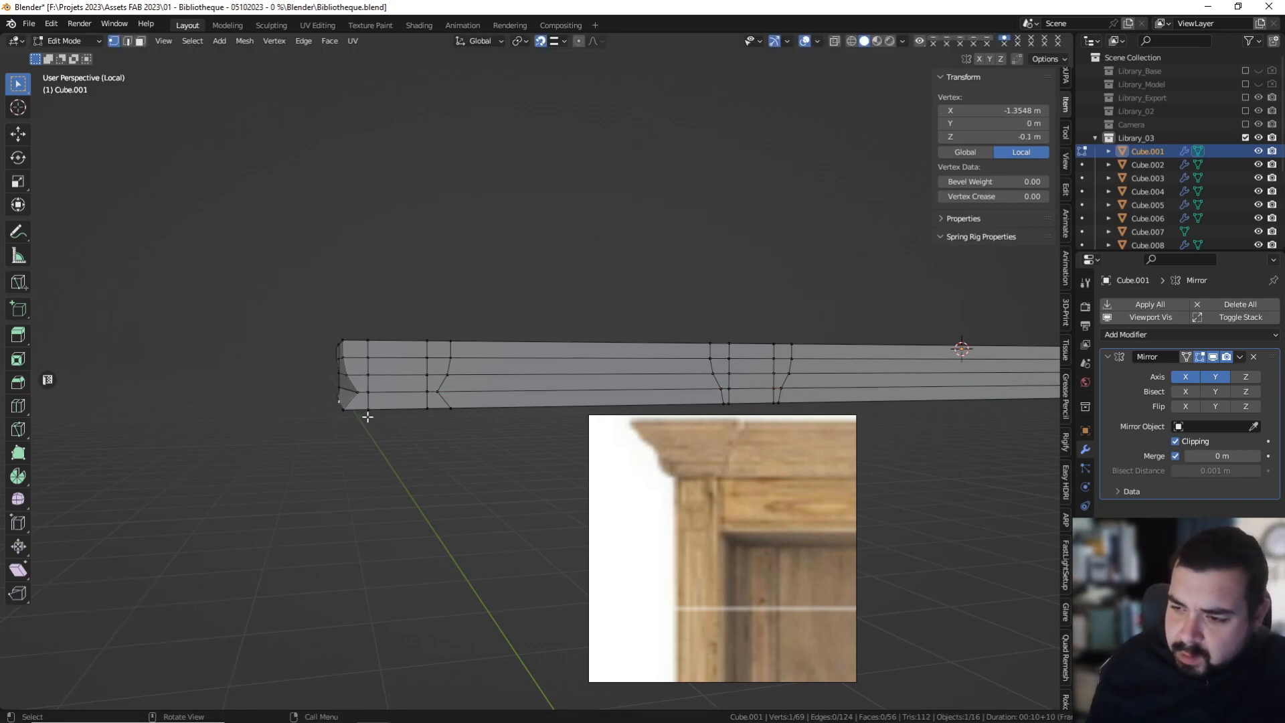
{"action": "type", "text": "gx0.025"}
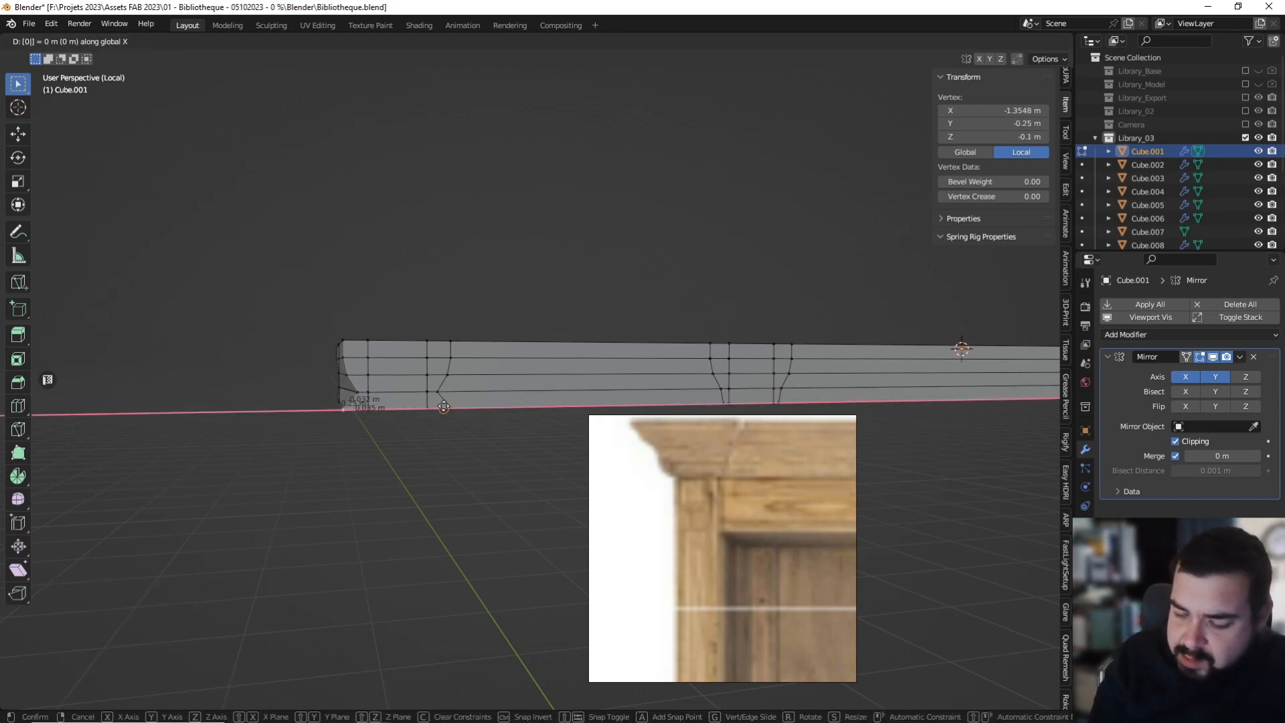
{"action": "key", "text": "Return"}
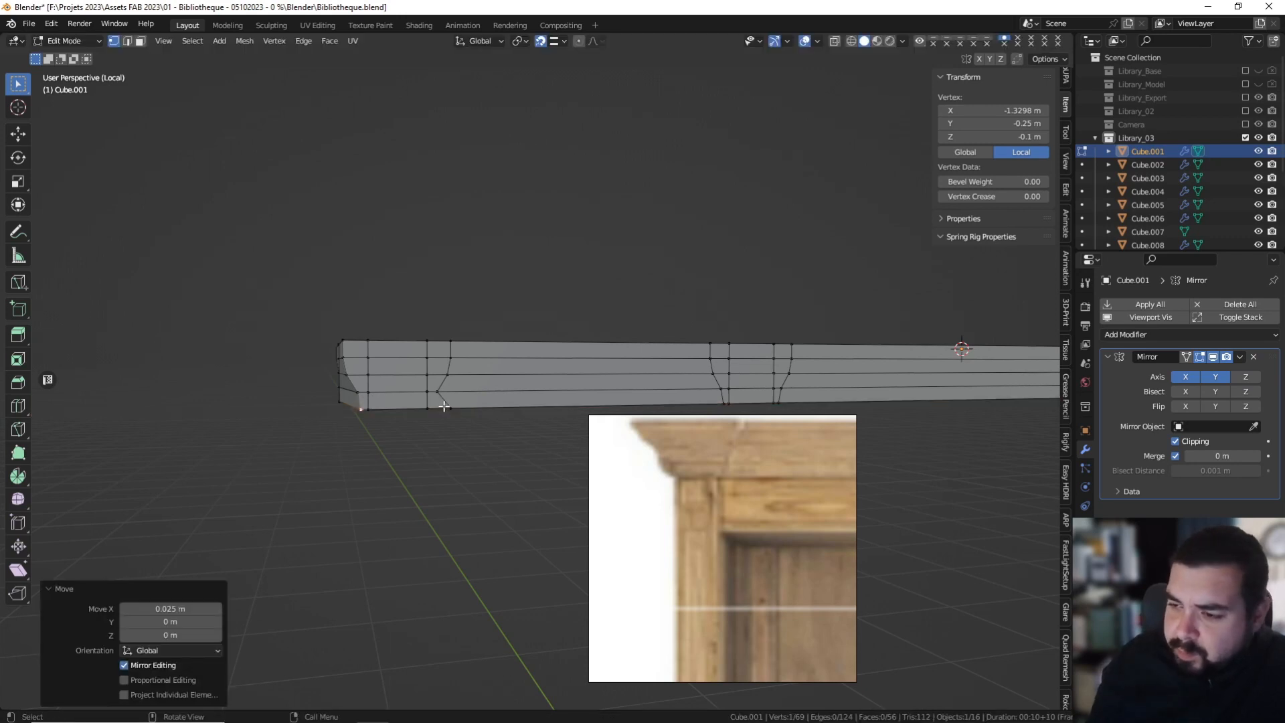
Move the bottom front vertex of the neighbouring profile, at about X -1.2 m, by -0.025 m along X.
{"action": "left_click", "coordinate": [443, 406]}
{"action": "type", "text": "gx0.025"}
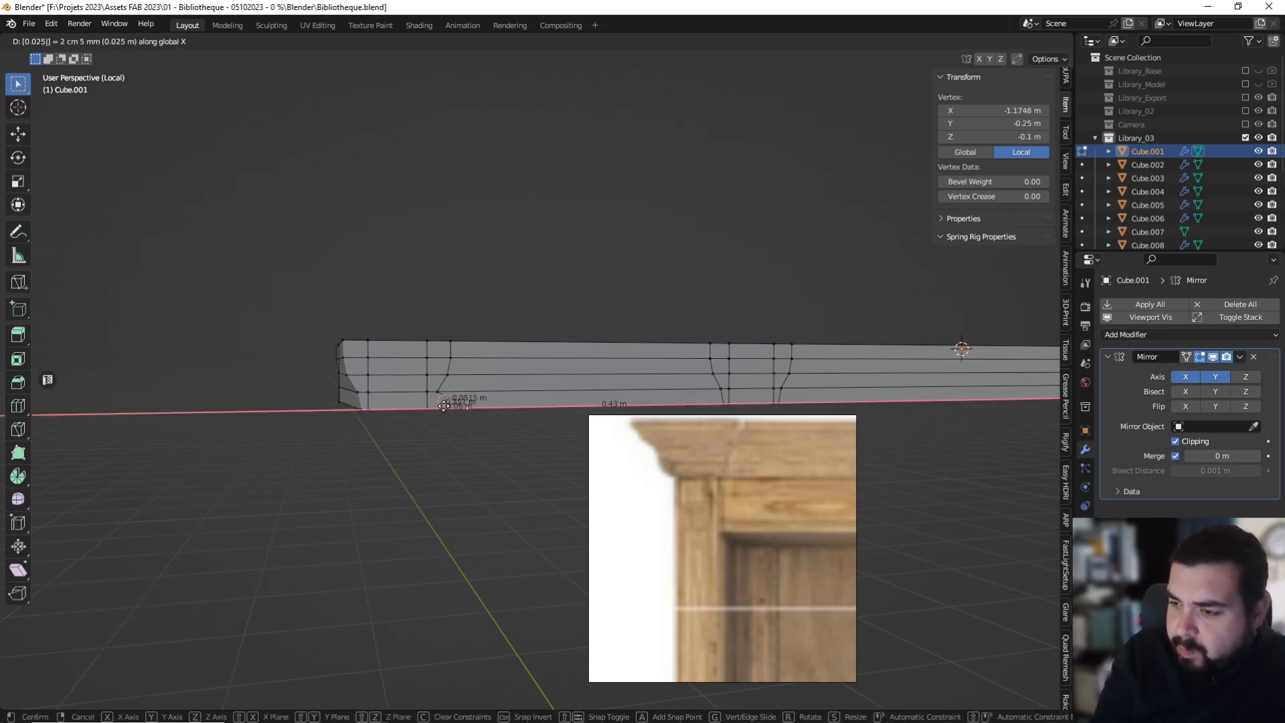
{"action": "key", "text": "minus"}
{"action": "key", "text": "Return"}
{"action": "middle_click_drag", "start_coordinate": [508, 364], "coordinate": [466, 354], "text": "shift"}
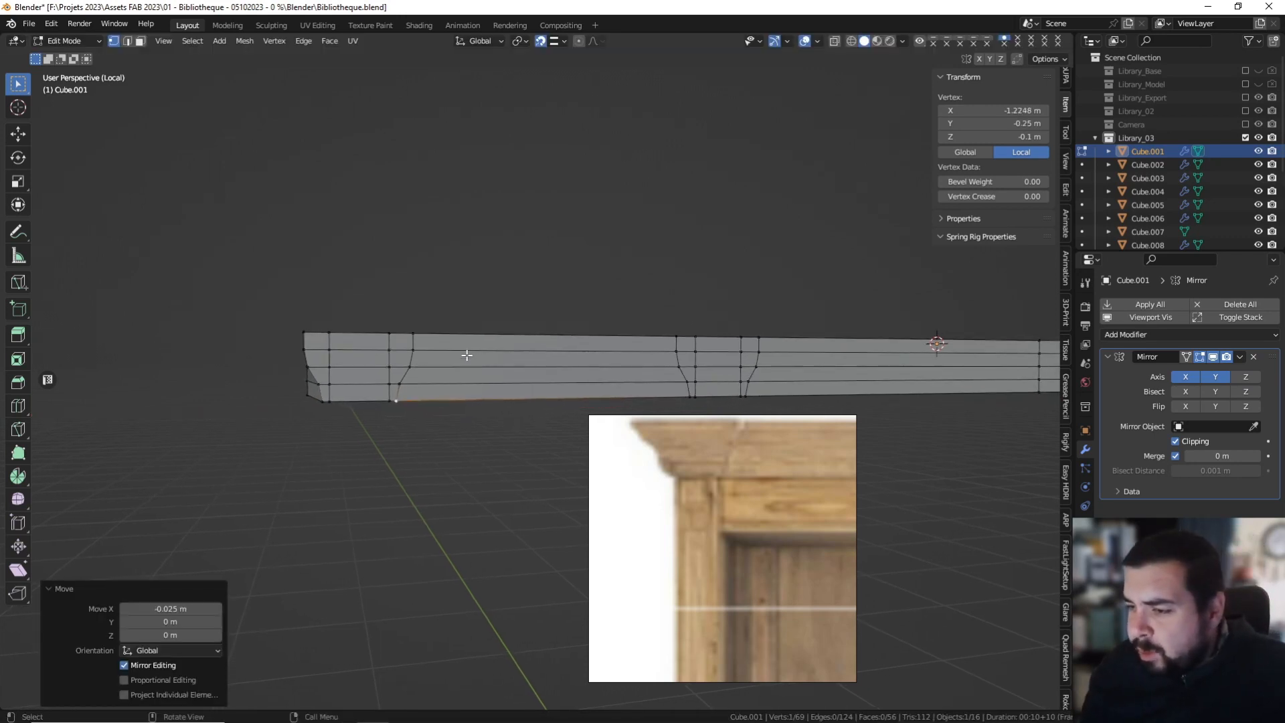
{"action": "left_click", "coordinate": [141, 42]}
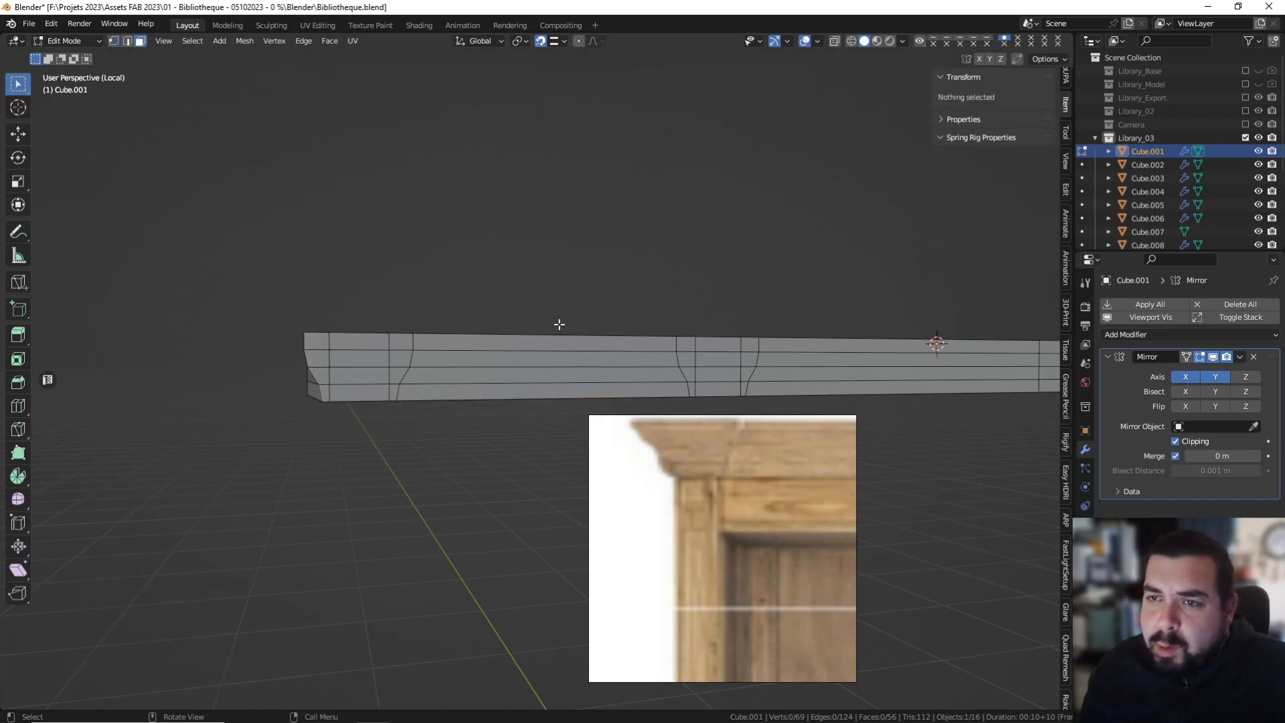
{"action": "left_click", "coordinate": [502, 355], "text": "alt"}
{"action": "scroll", "coordinate": [661, 315], "scroll_direction": "up", "scroll_amount": 2}
{"action": "left_click", "coordinate": [661, 315], "text": "alt+shift"}
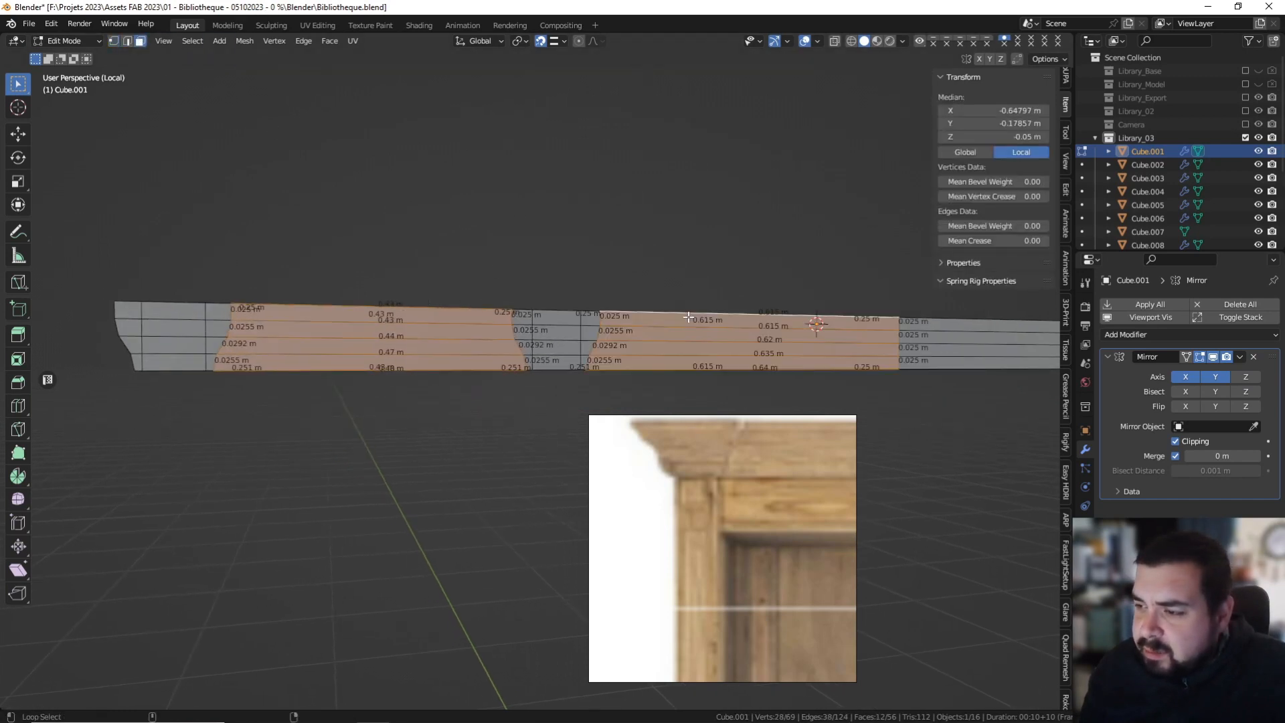
{"action": "middle_click_drag", "start_coordinate": [661, 315], "coordinate": [462, 317], "text": "shift"}
{"action": "middle_click_drag", "start_coordinate": [664, 316], "coordinate": [527, 307], "text": "shift"}
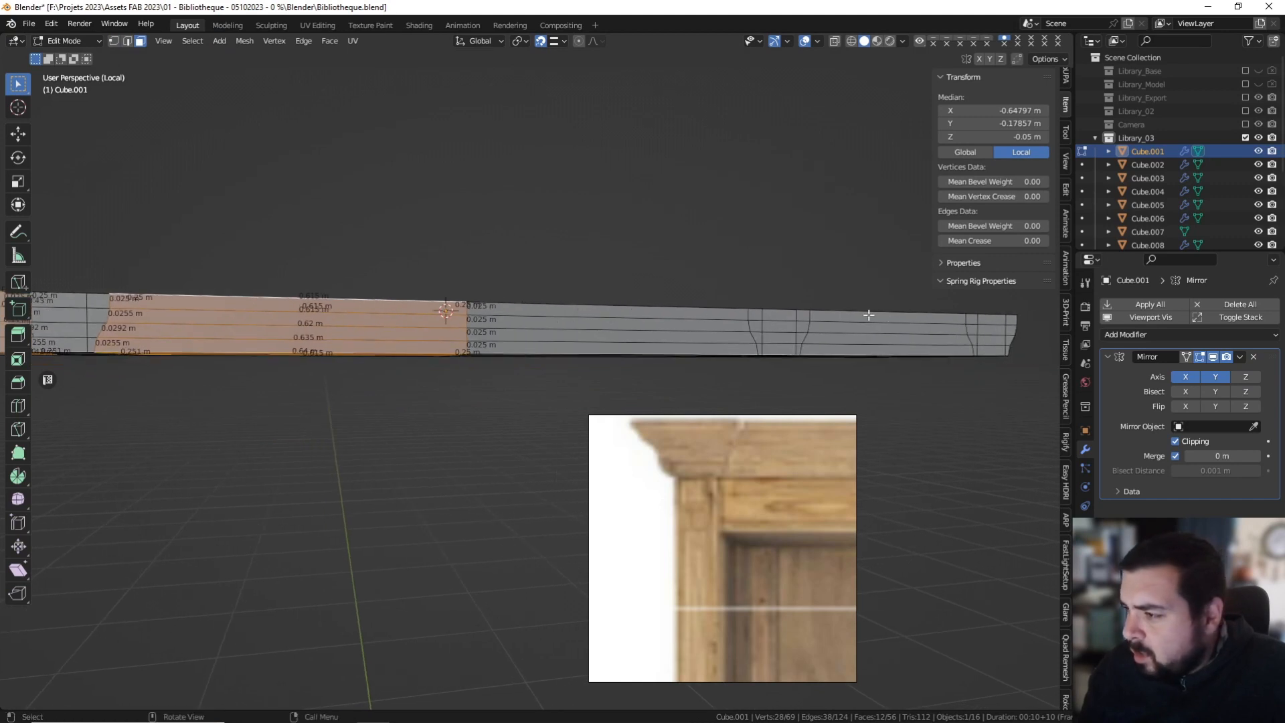
{"action": "middle_click_drag", "start_coordinate": [870, 316], "coordinate": [453, 278]}
{"action": "key", "text": "a"}
{"action": "left_click", "coordinate": [453, 235]}
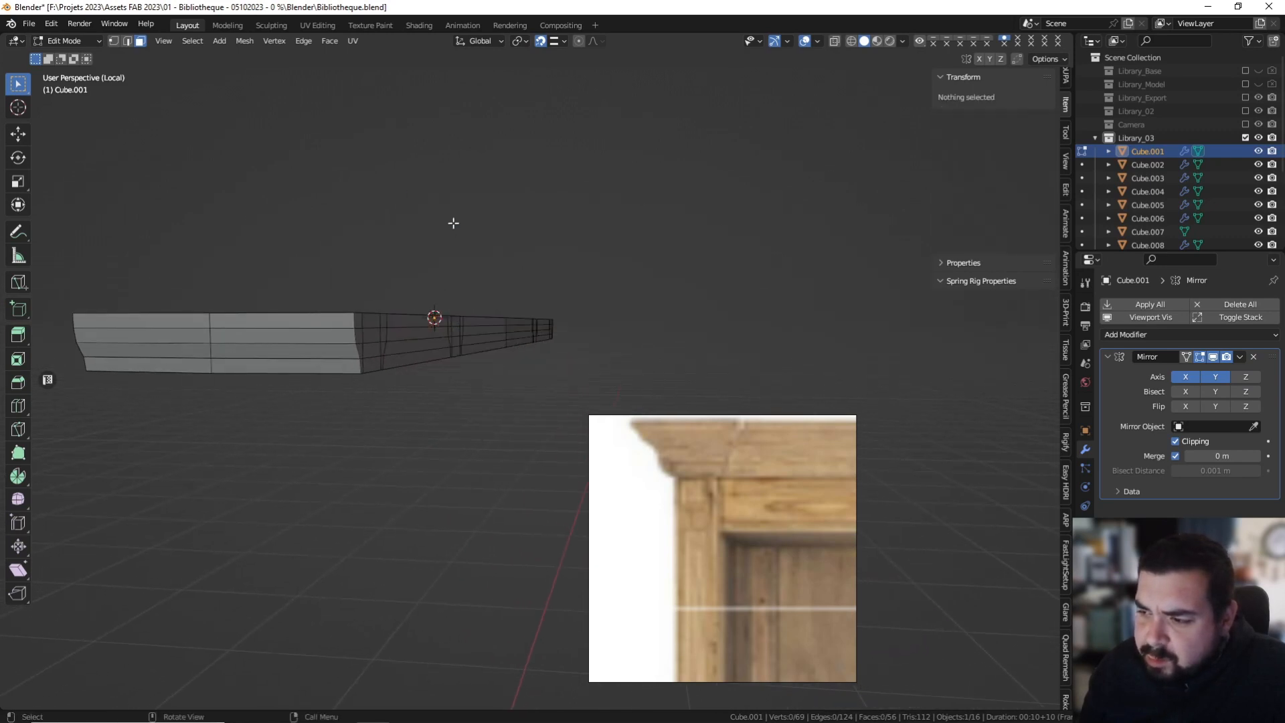
Examine the edge lengths of the three uppermost front faces at the board's outer end.
{"action": "middle_click_drag", "start_coordinate": [451, 220], "coordinate": [370, 286]}
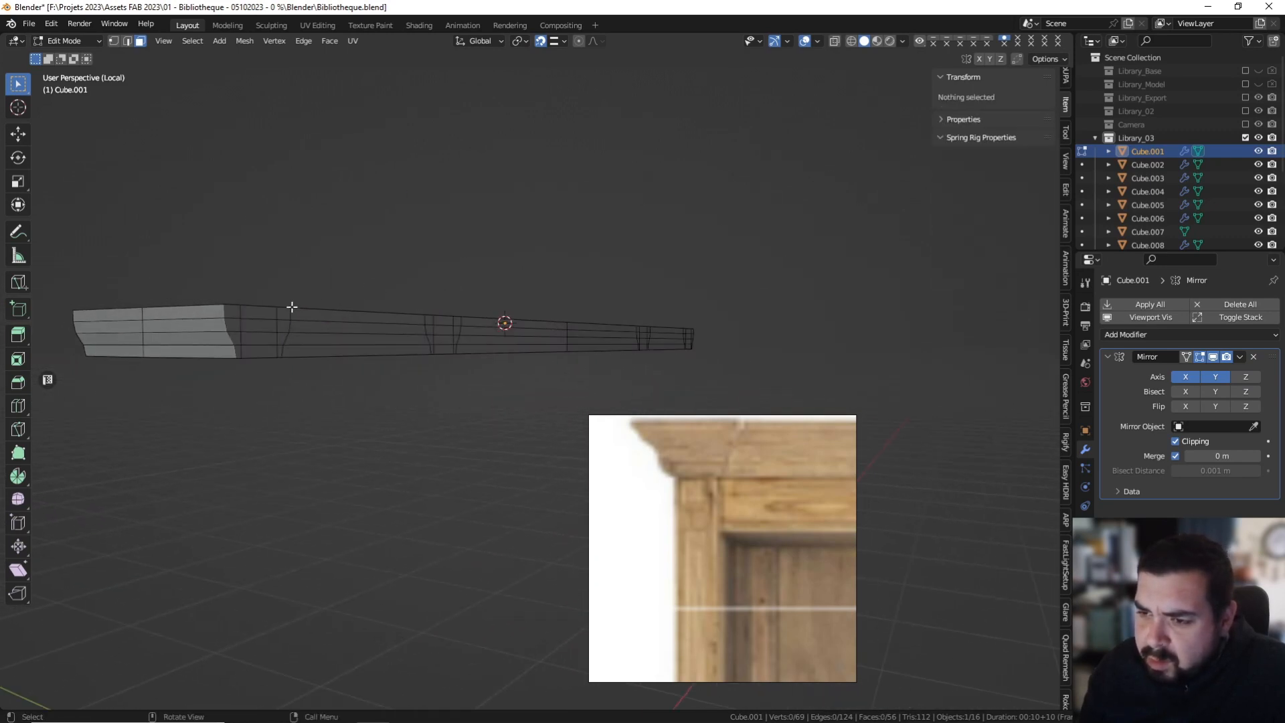
{"action": "left_click", "coordinate": [234, 309]}
{"action": "mouse_move", "coordinate": [270, 297]}
{"action": "middle_mouse_down"}
{"action": "mouse_move", "coordinate": [223, 329]}
{"action": "mouse_move", "coordinate": [314, 307]}
{"action": "mouse_move", "coordinate": [267, 295]}
{"action": "middle_mouse_up"}
{"action": "scroll", "coordinate": [314, 307], "scroll_direction": "up", "scroll_amount": 3}
{"action": "scroll", "coordinate": [315, 308], "scroll_direction": "down", "scroll_amount": 2}
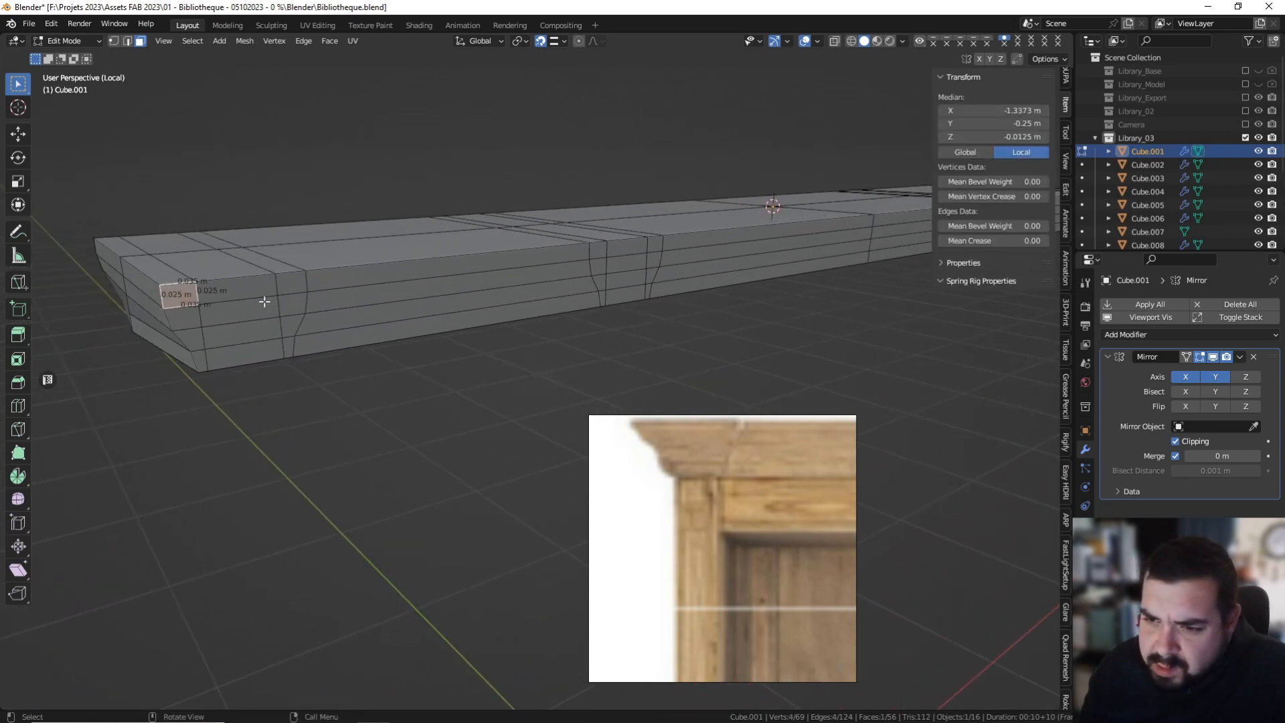
{"action": "left_click", "coordinate": [227, 289]}
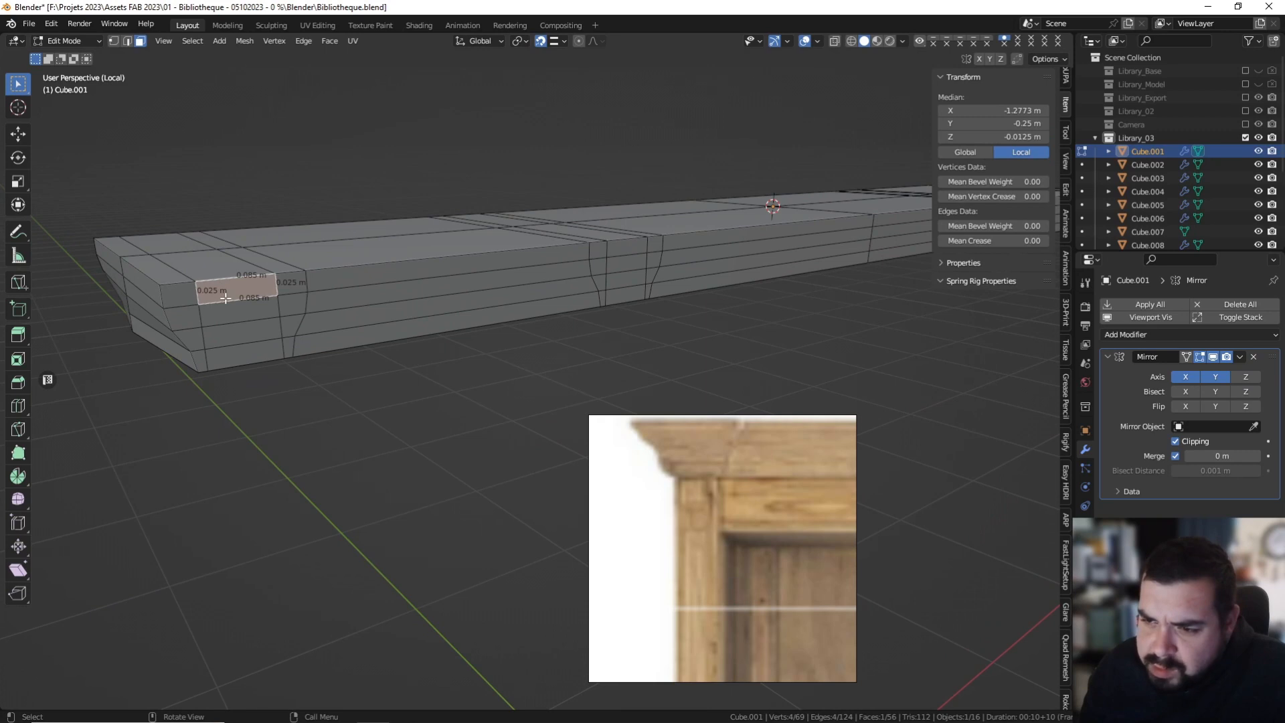
{"action": "middle_click_drag", "start_coordinate": [246, 302], "coordinate": [203, 311]}
{"action": "left_click", "coordinate": [144, 291]}
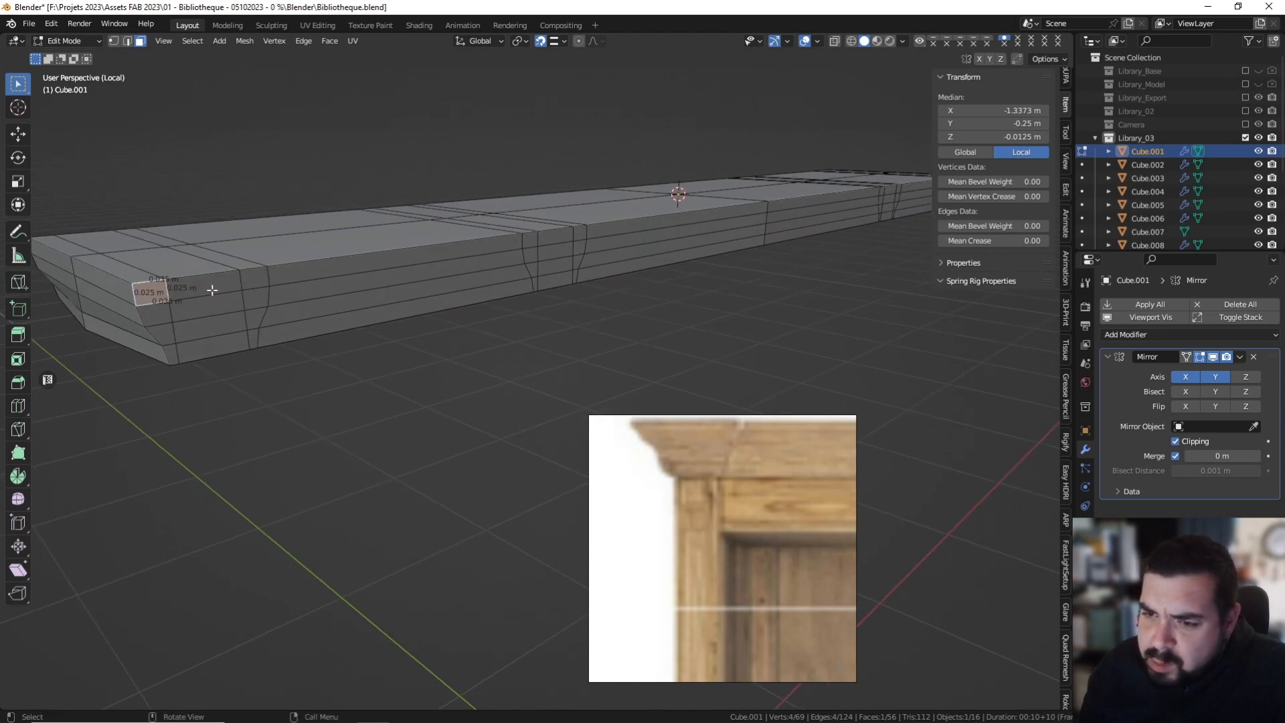
{"action": "left_click", "coordinate": [255, 278]}
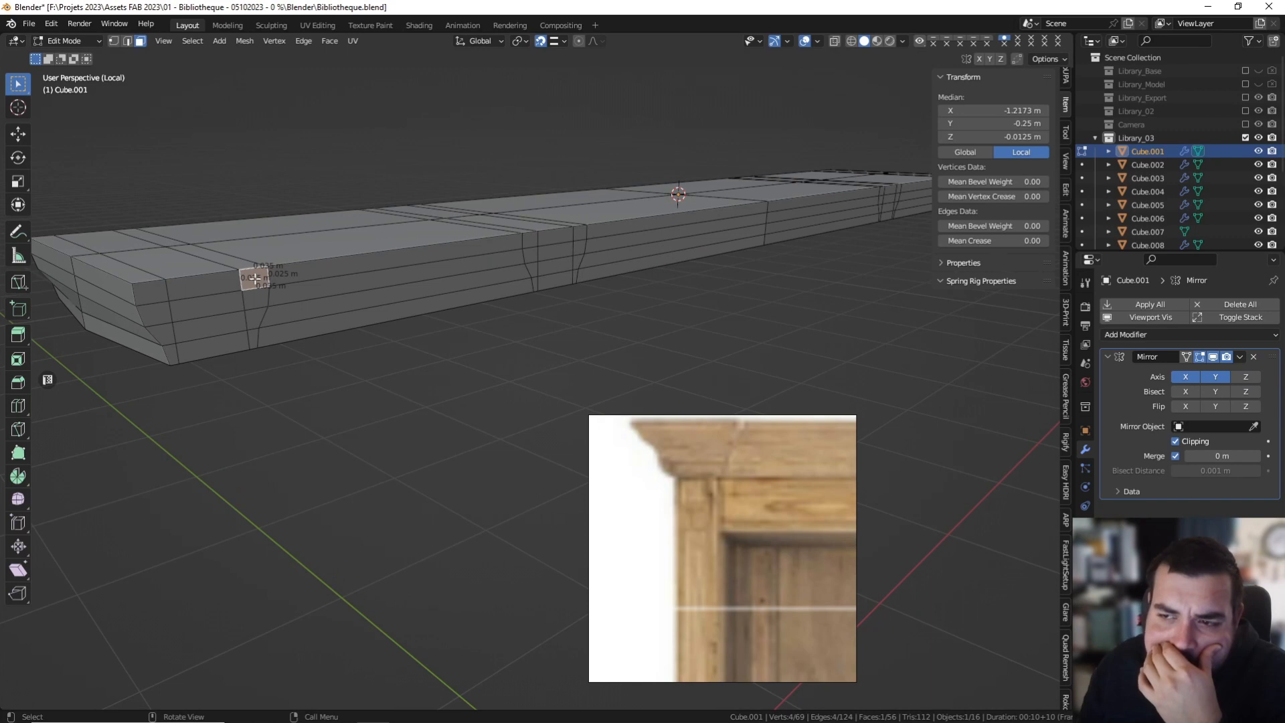
{"action": "left_click", "coordinate": [203, 287]}
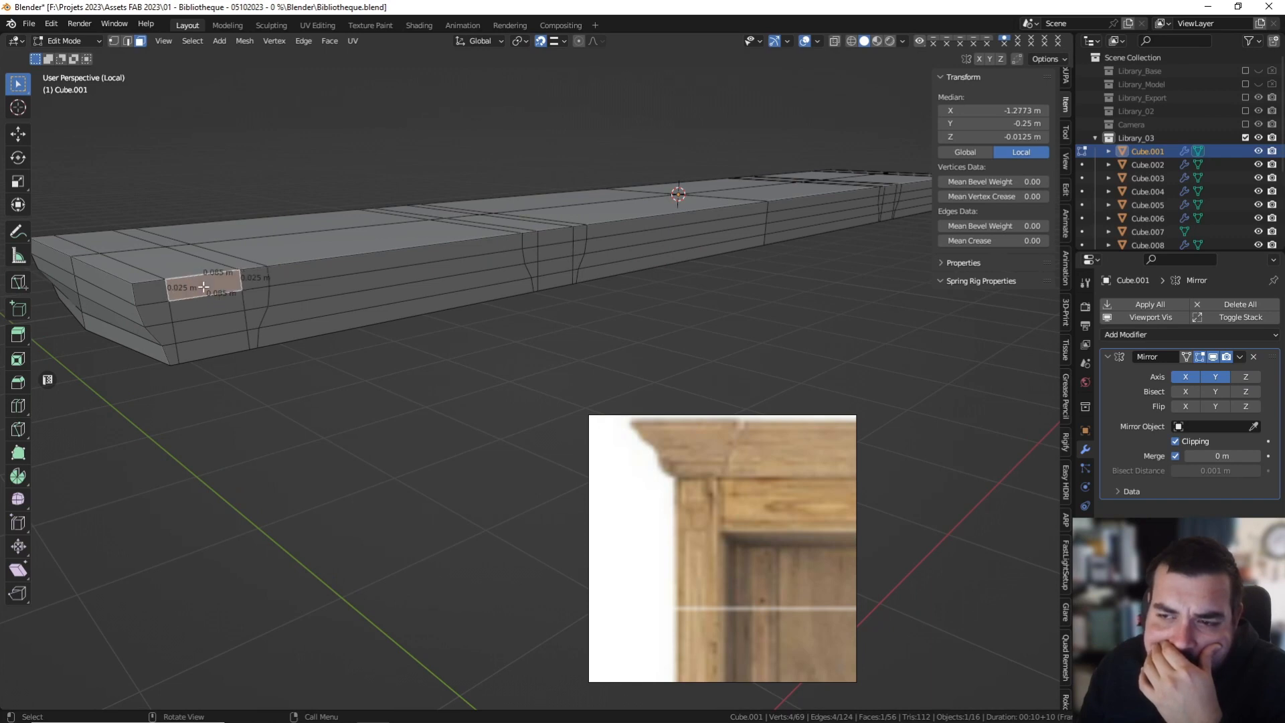
Add a lengthwise loop cut slid fully onto the front edge and move it 0.155 m along Y.
{"action": "middle_click_drag", "start_coordinate": [265, 270], "coordinate": [298, 280]}
{"action": "left_click", "coordinate": [315, 289], "text": "alt"}
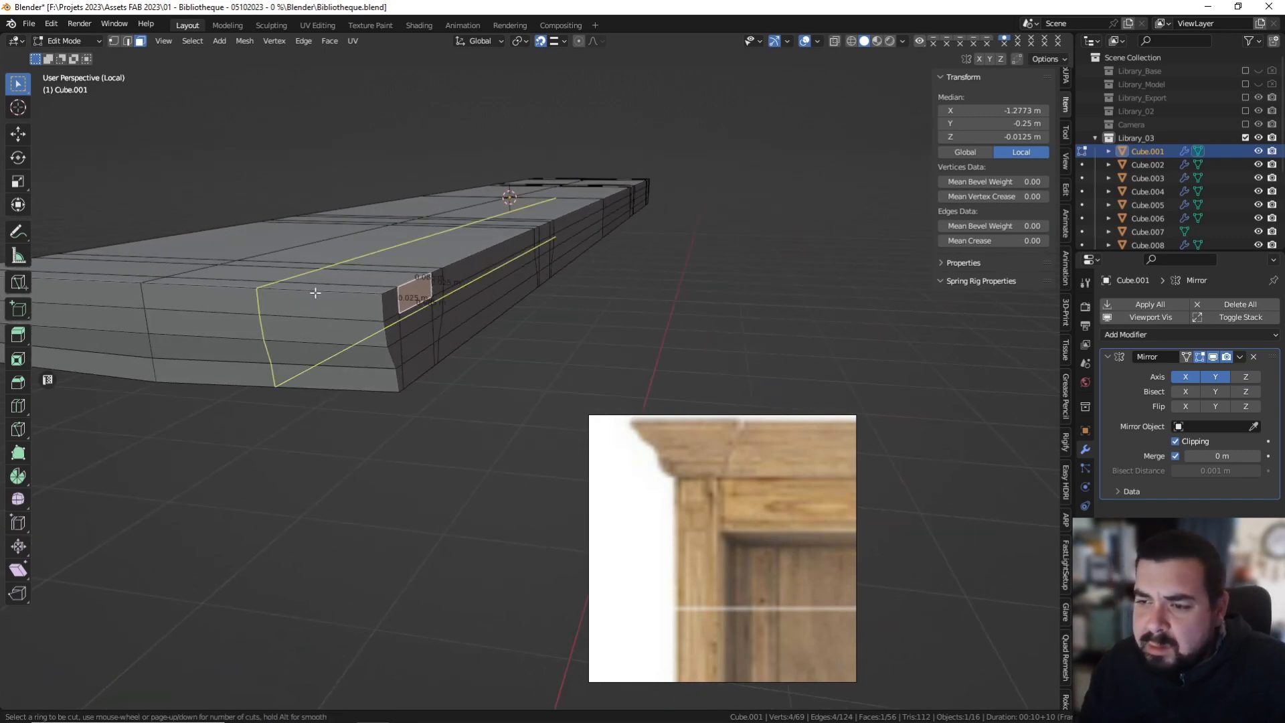
{"action": "key", "text": "g"}
{"action": "key", "text": "g"}
{"action": "left_click", "coordinate": [426, 311]}
{"action": "type", "text": "g"}
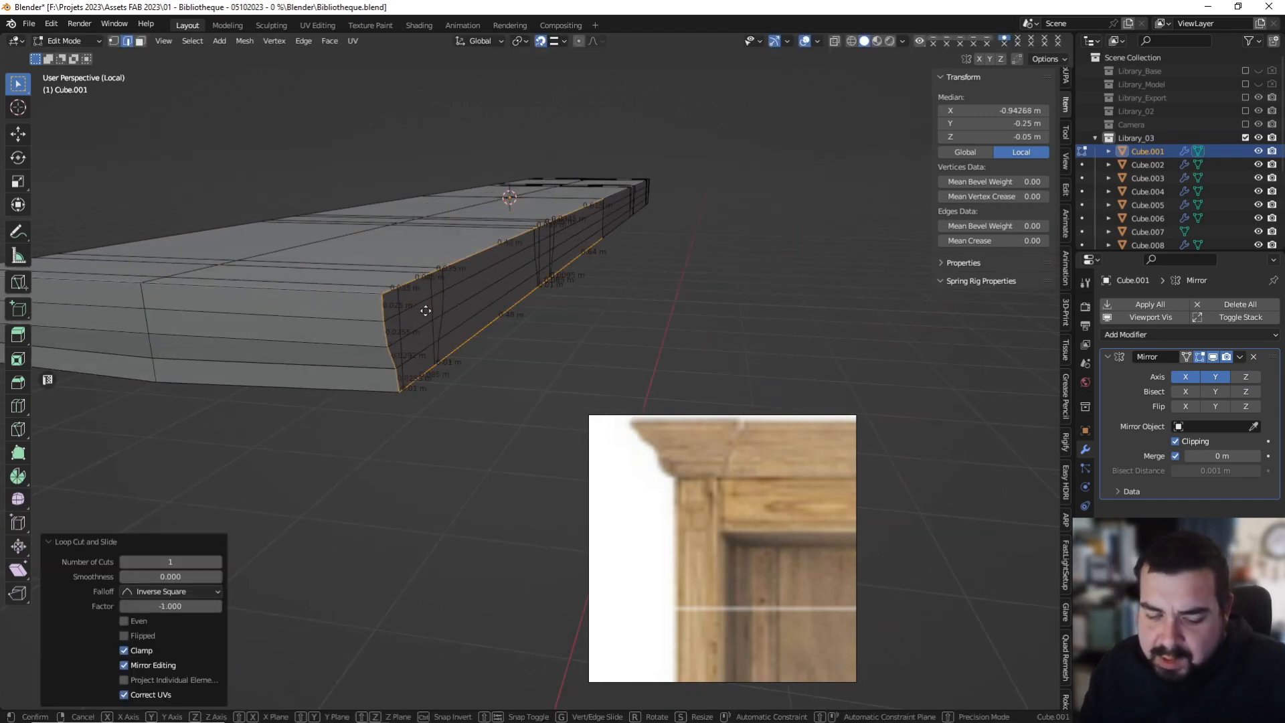
{"action": "type", "text": "y0.155"}
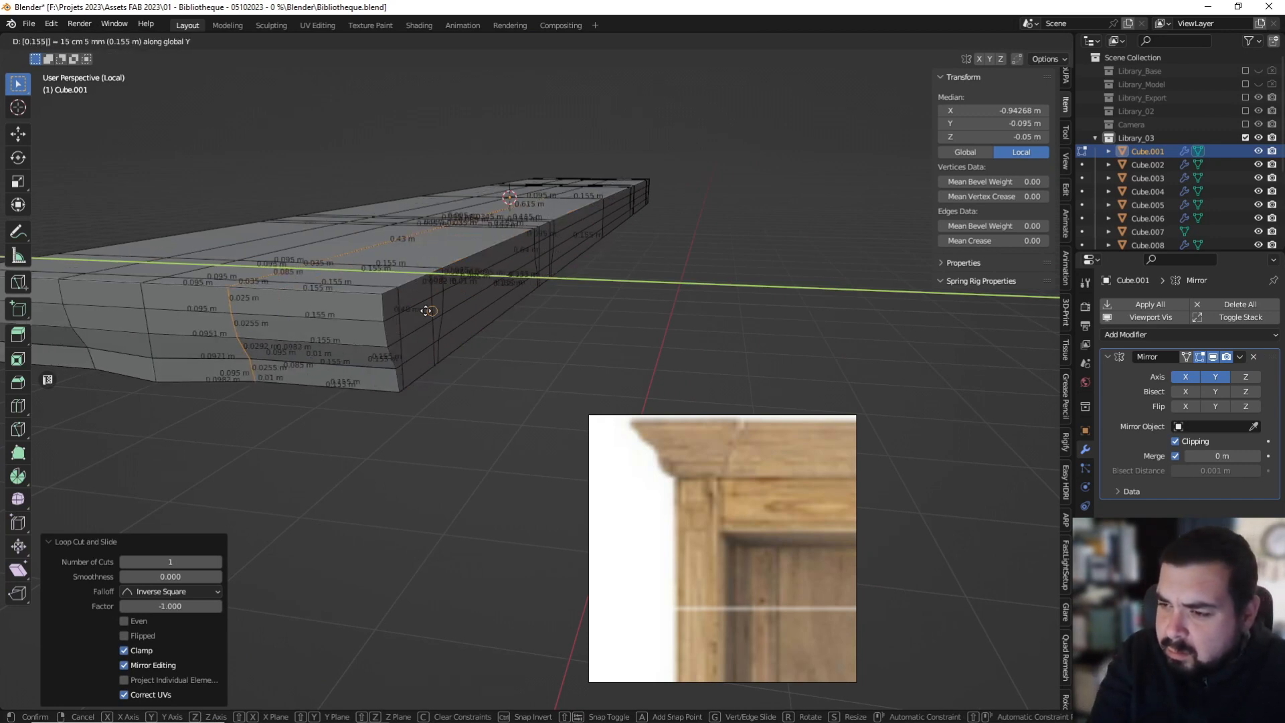
{"action": "key", "text": "Return"}
Add a lengthwise loop cut slid fully onto the loop at Y -0.095 m and move it -0.035 m along Y.
{"action": "middle_click_drag", "start_coordinate": [418, 311], "coordinate": [453, 286]}
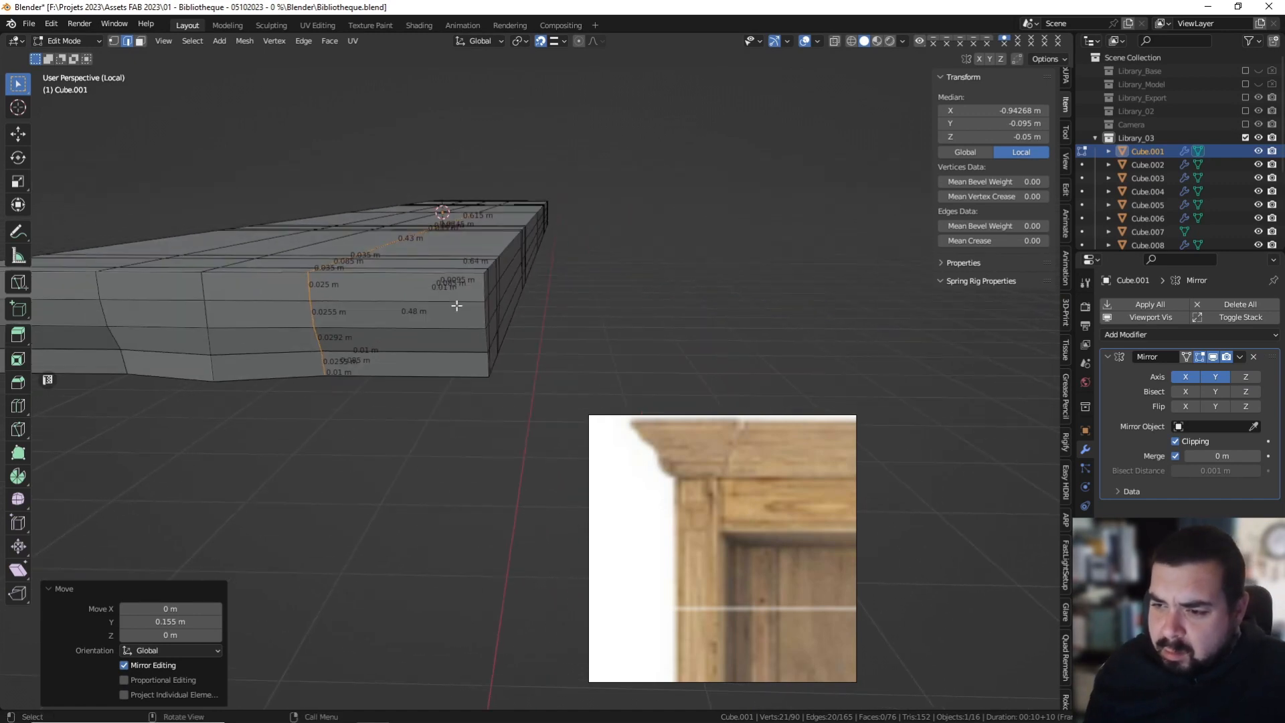
{"action": "key", "text": "ctrl+r"}
{"action": "left_click", "coordinate": [397, 279]}
{"action": "left_click", "coordinate": [328, 278]}
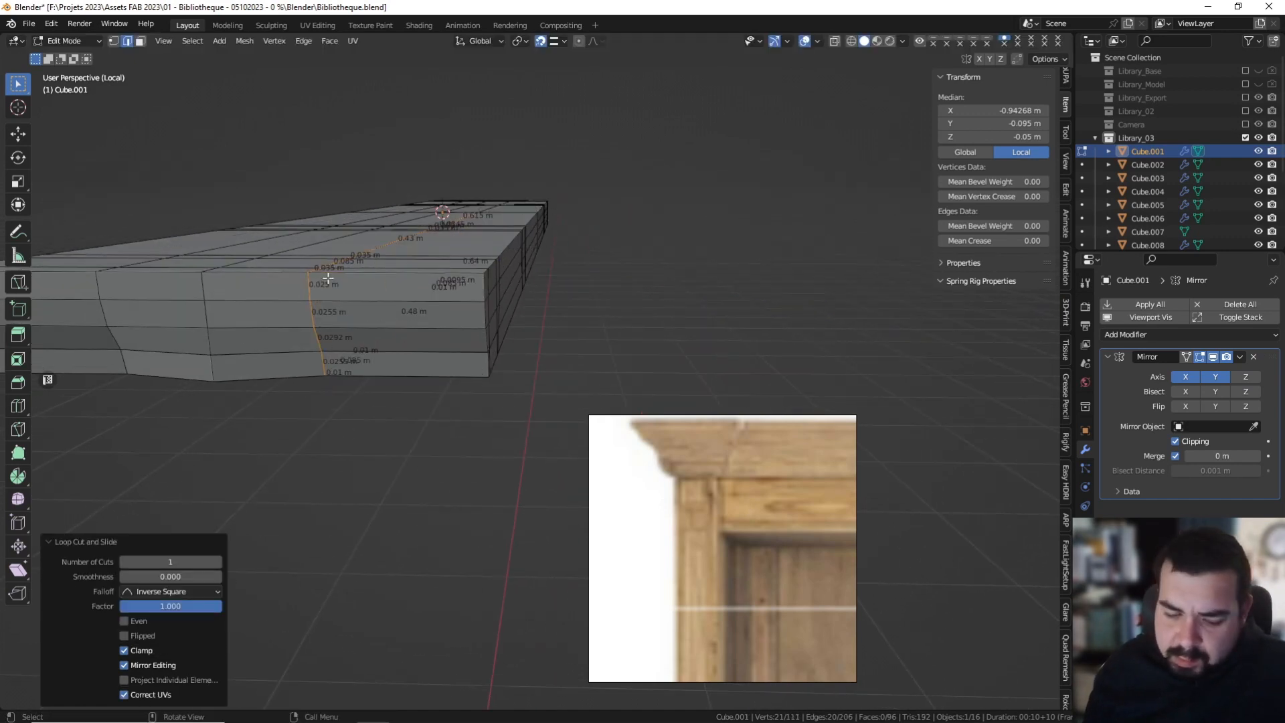
{"action": "key", "text": "g"}
{"action": "type", "text": "xy"}
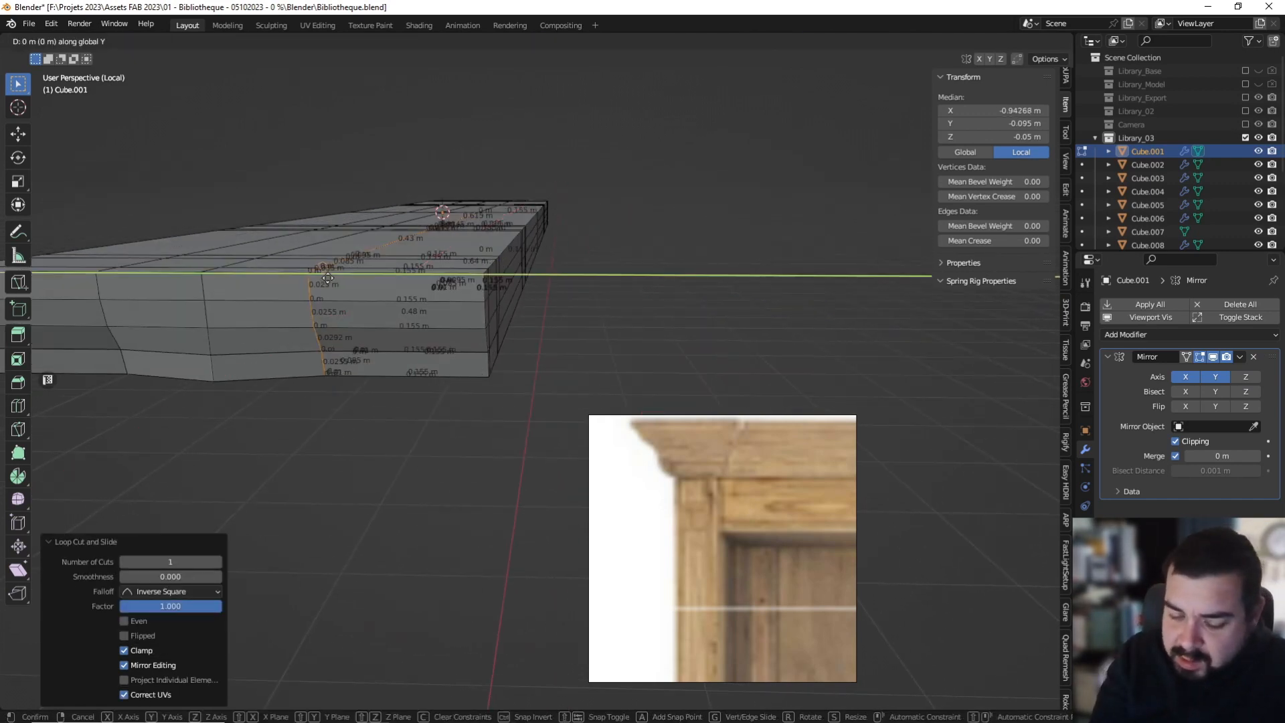
{"action": "type", "text": "0.035"}
{"action": "type", "text": "-"}
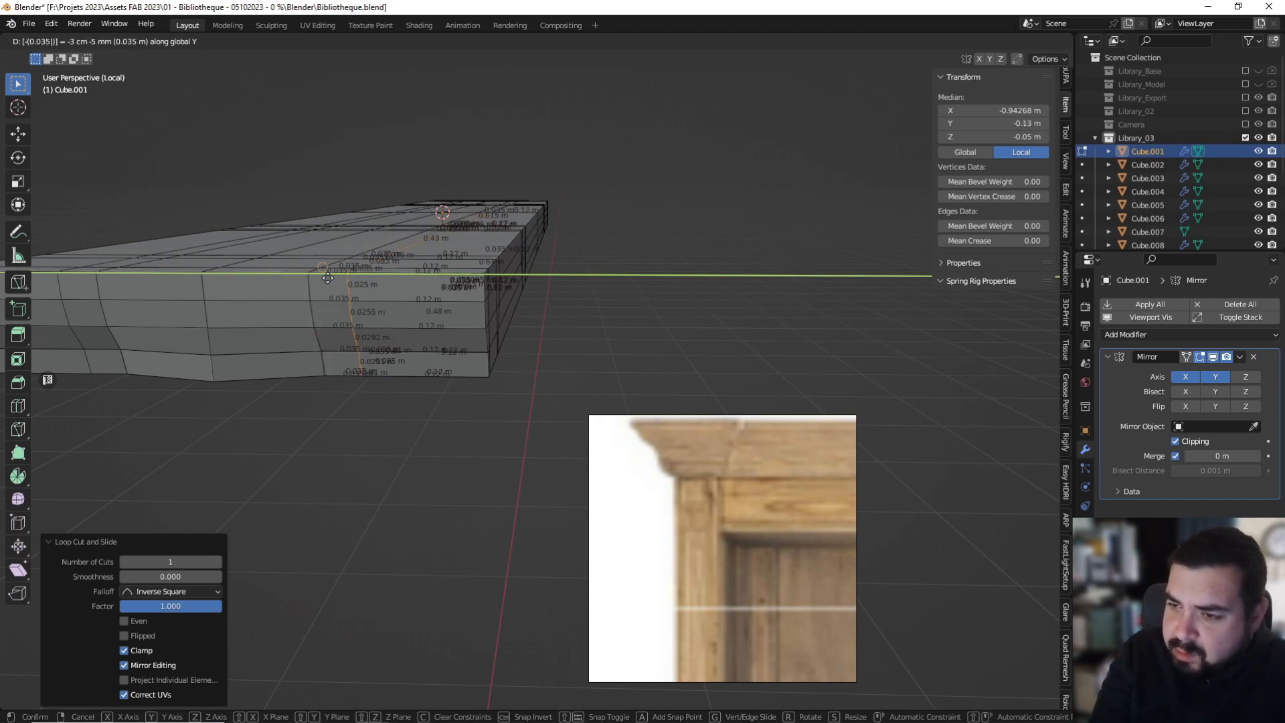
{"action": "key", "text": "Return"}
Add another lengthwise loop cut slid fully onto the front edge at Y -0.25 m and move it 0.035 m along Y.
{"action": "key", "text": "ctrl+r"}
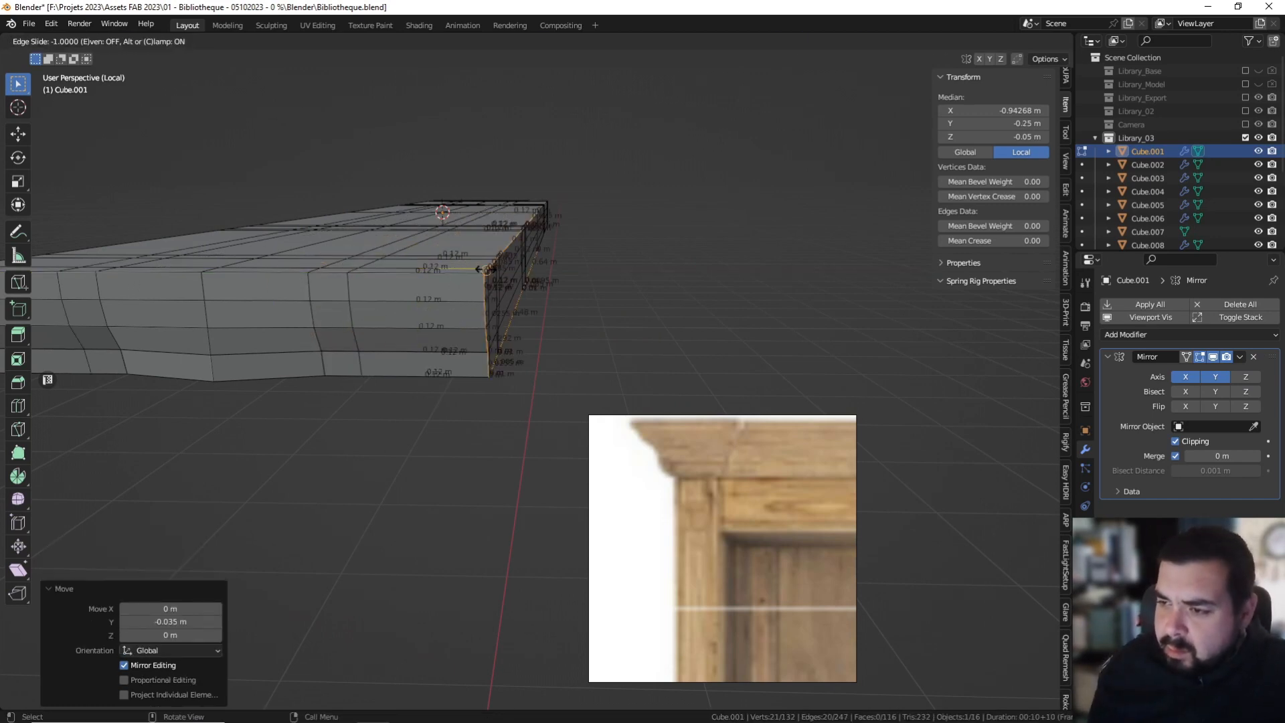
{"action": "left_click", "coordinate": [492, 275]}
{"action": "type", "text": "gy0.035"}
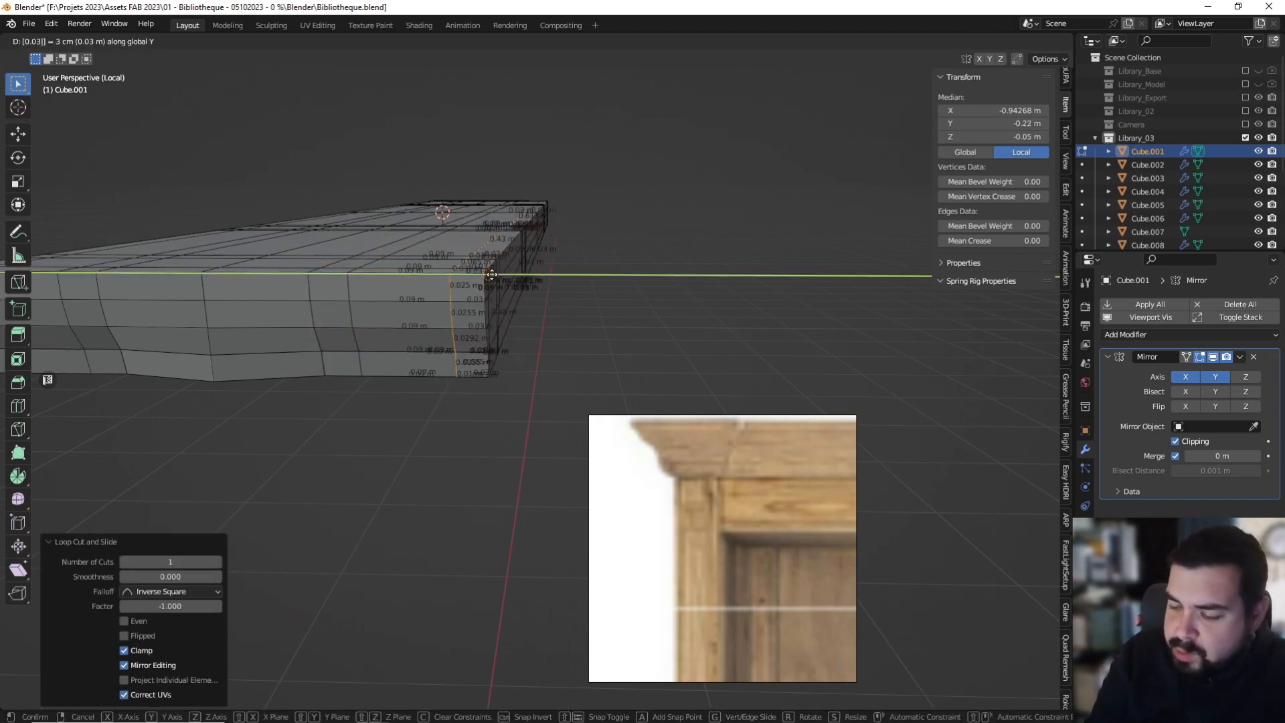
{"action": "key", "text": "Return"}
Check the edge length between the two new loops, then move the front corner vertex at Z -0.05 m by 0.005 m along Y.
{"action": "left_click", "coordinate": [409, 288]}
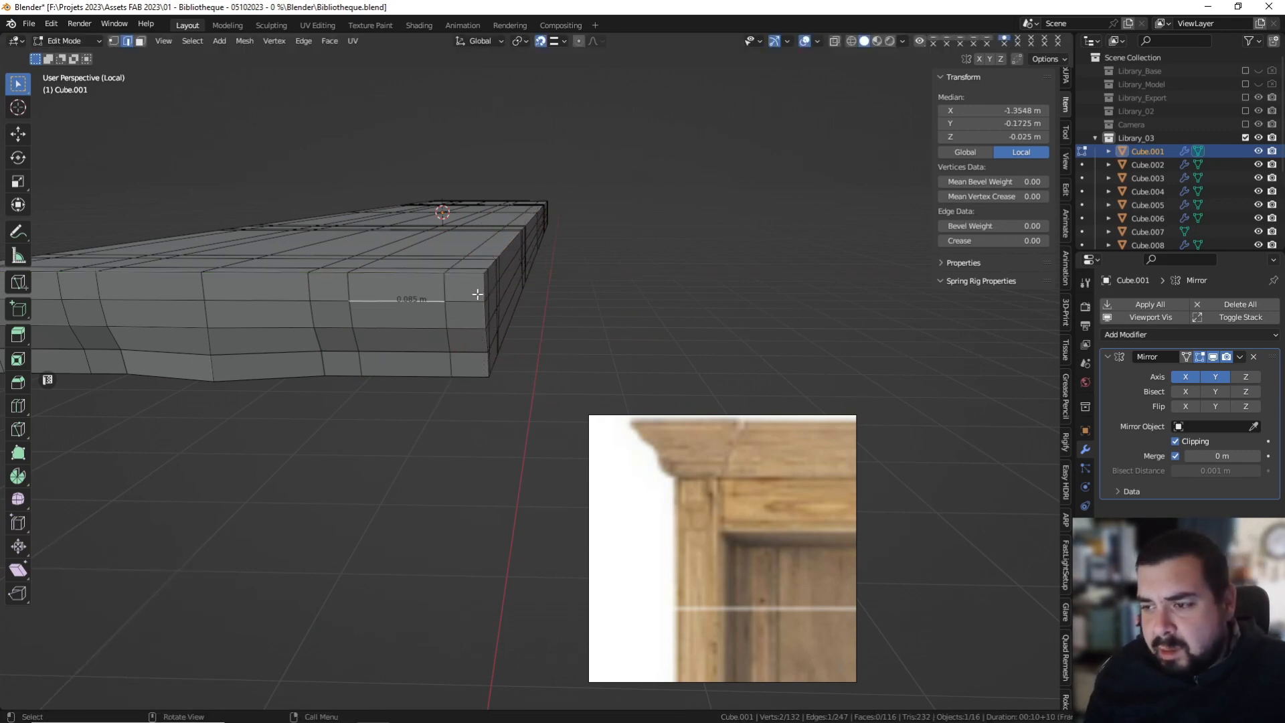
{"action": "middle_click_drag", "start_coordinate": [477, 294], "coordinate": [539, 270]}
{"action": "left_click", "coordinate": [114, 43]}
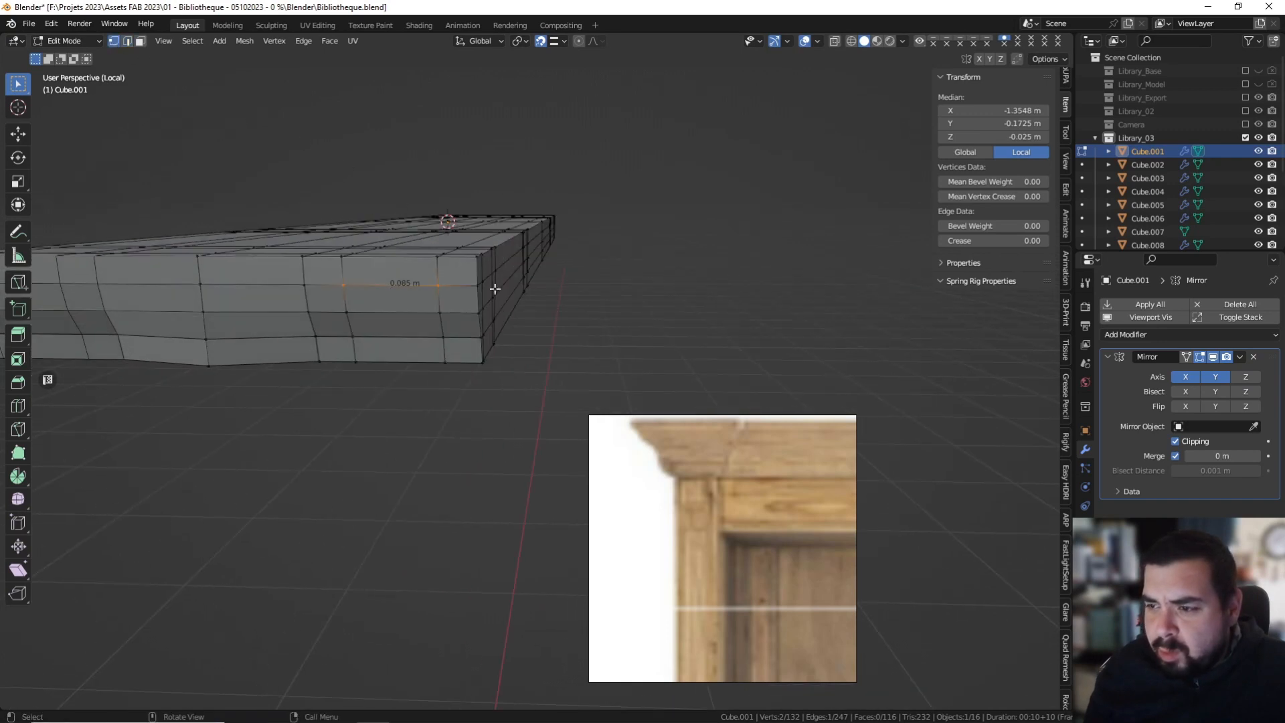
{"action": "left_click", "coordinate": [482, 310]}
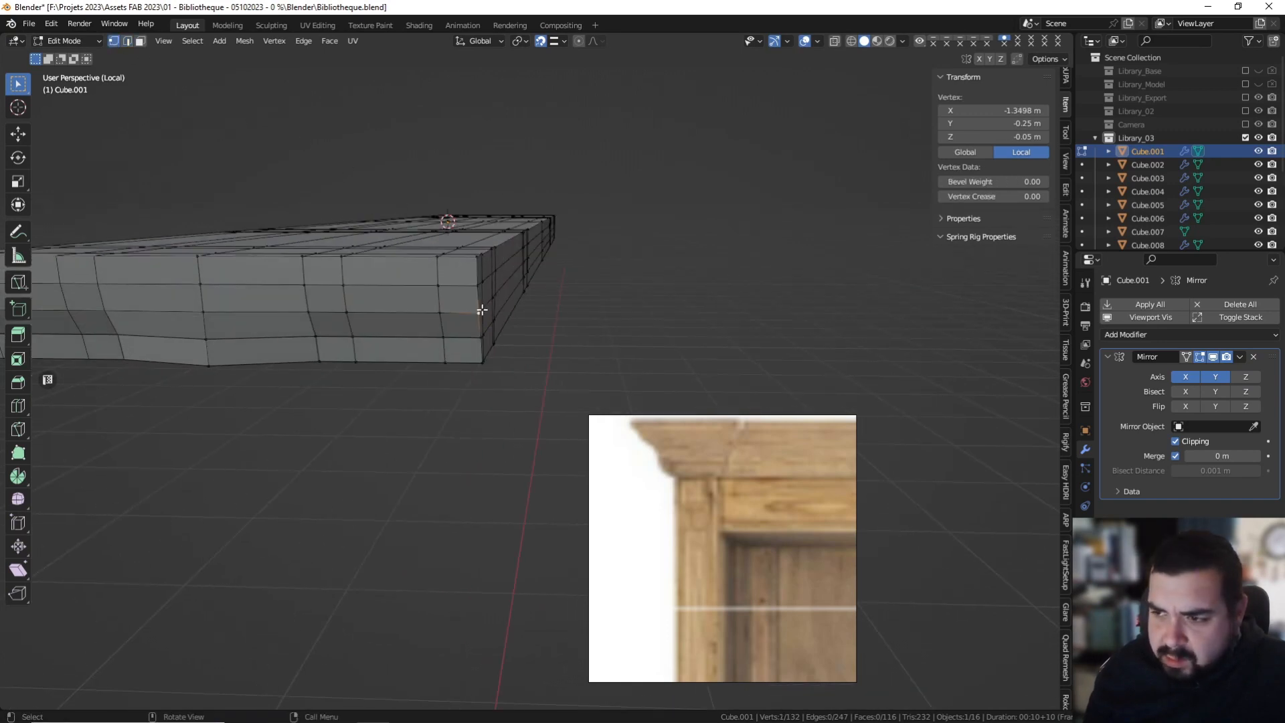
{"action": "key", "text": "g"}
{"action": "type", "text": "xy"}
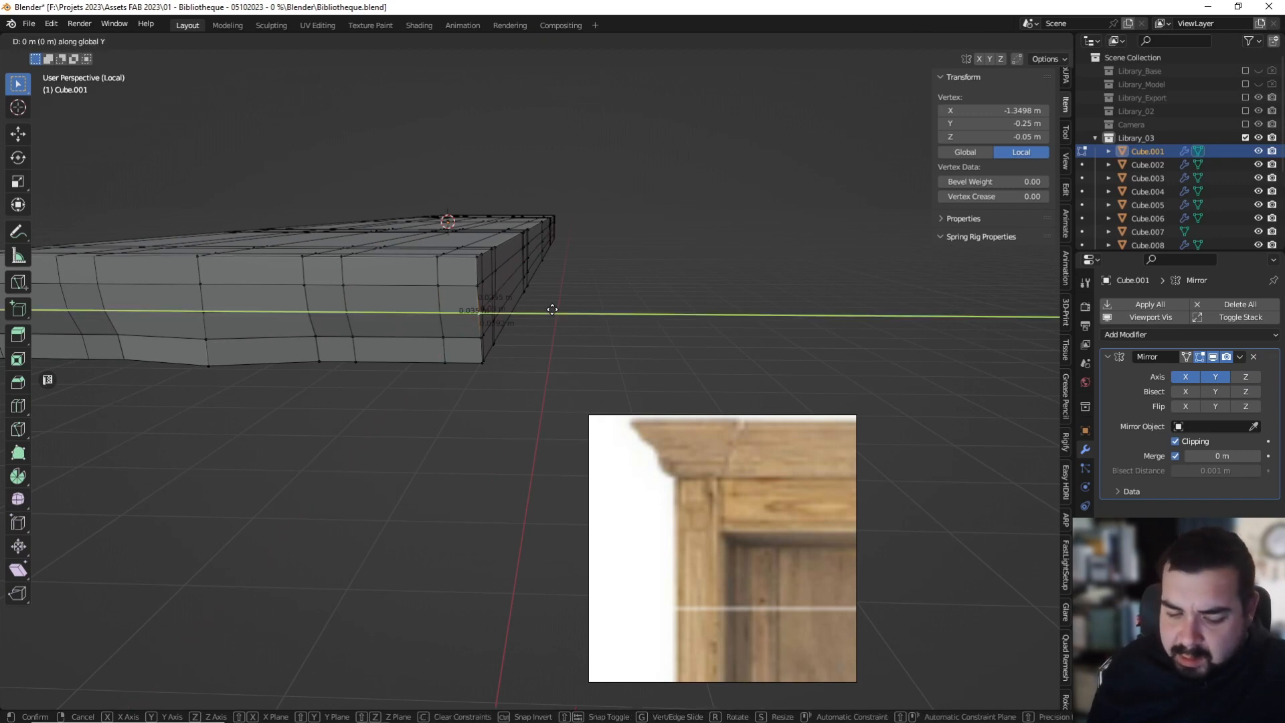
{"action": "type", "text": "0.005"}
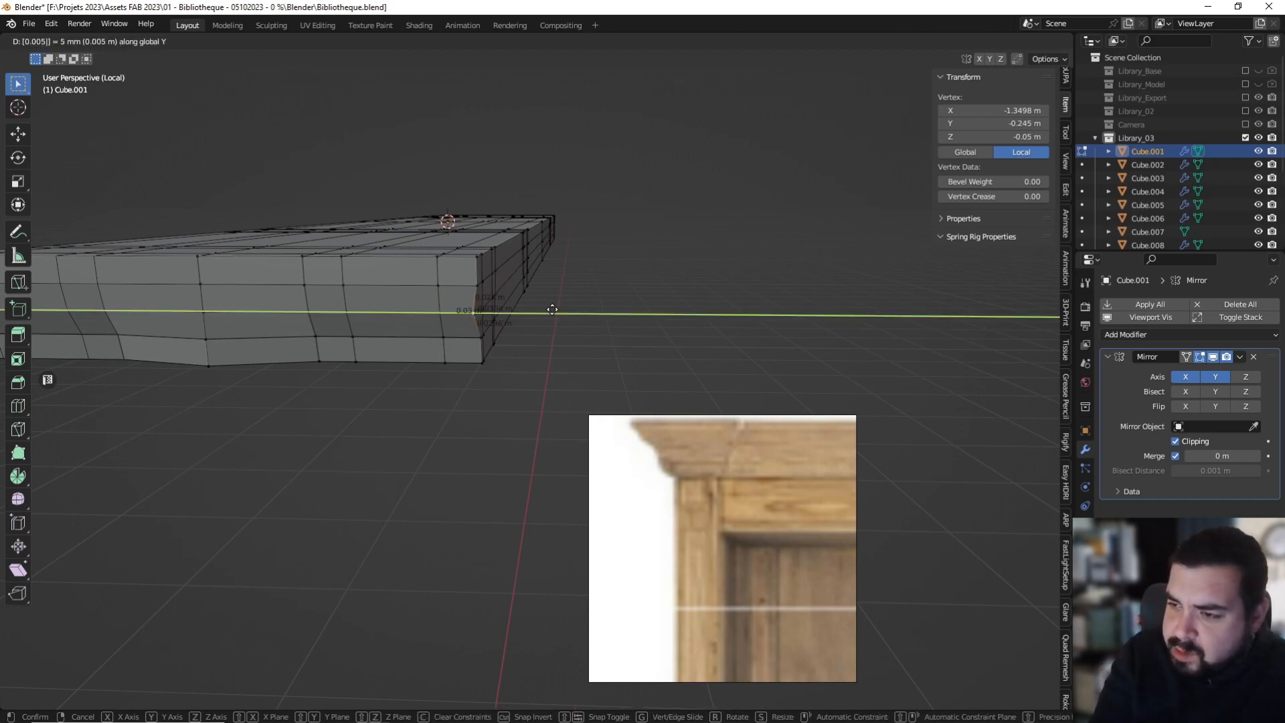
{"action": "key", "text": "Return"}
Move the front corner vertex at Z -0.075 m, on the outer end, by 0.02 m along Y.
{"action": "left_click", "coordinate": [484, 334]}
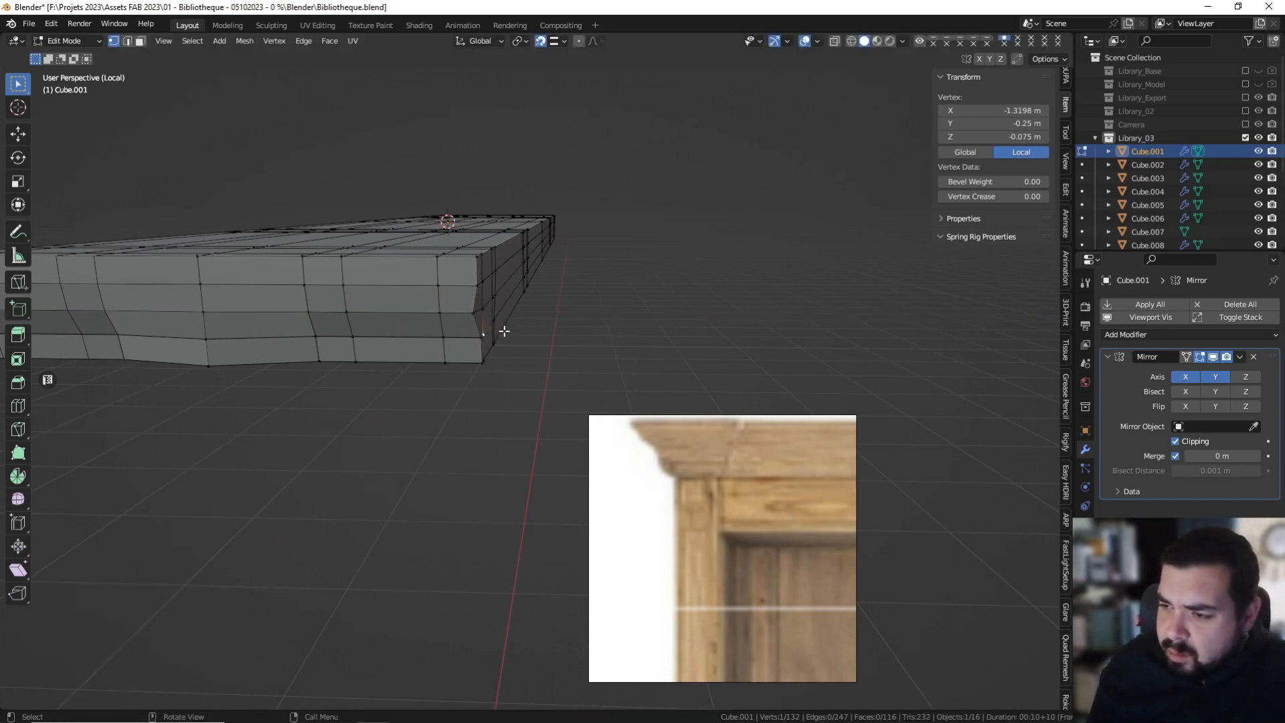
{"action": "left_click", "coordinate": [486, 335]}
{"action": "type", "text": "gy"}
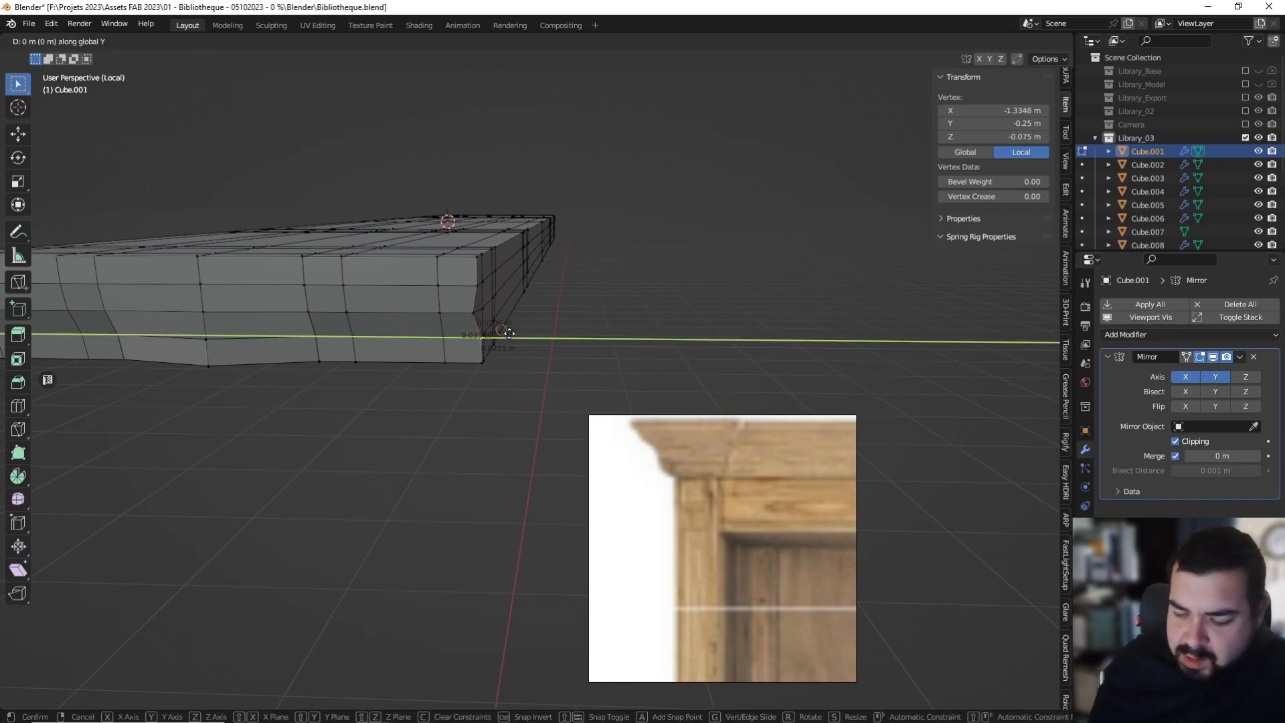
{"action": "type", "text": "0.025"}
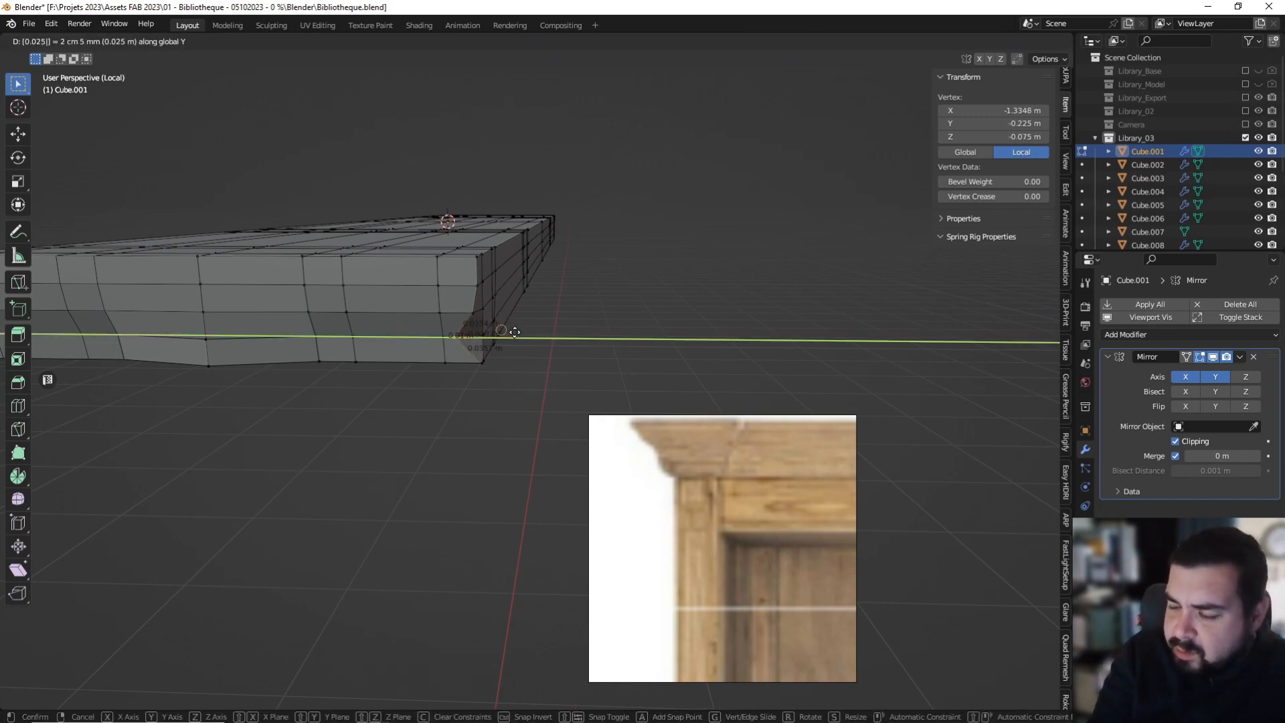
{"action": "key", "text": "BackSpace"}
{"action": "key", "text": "BackSpace"}
{"action": "key", "text": "BackSpace"}
{"action": "key", "text": "BackSpace"}
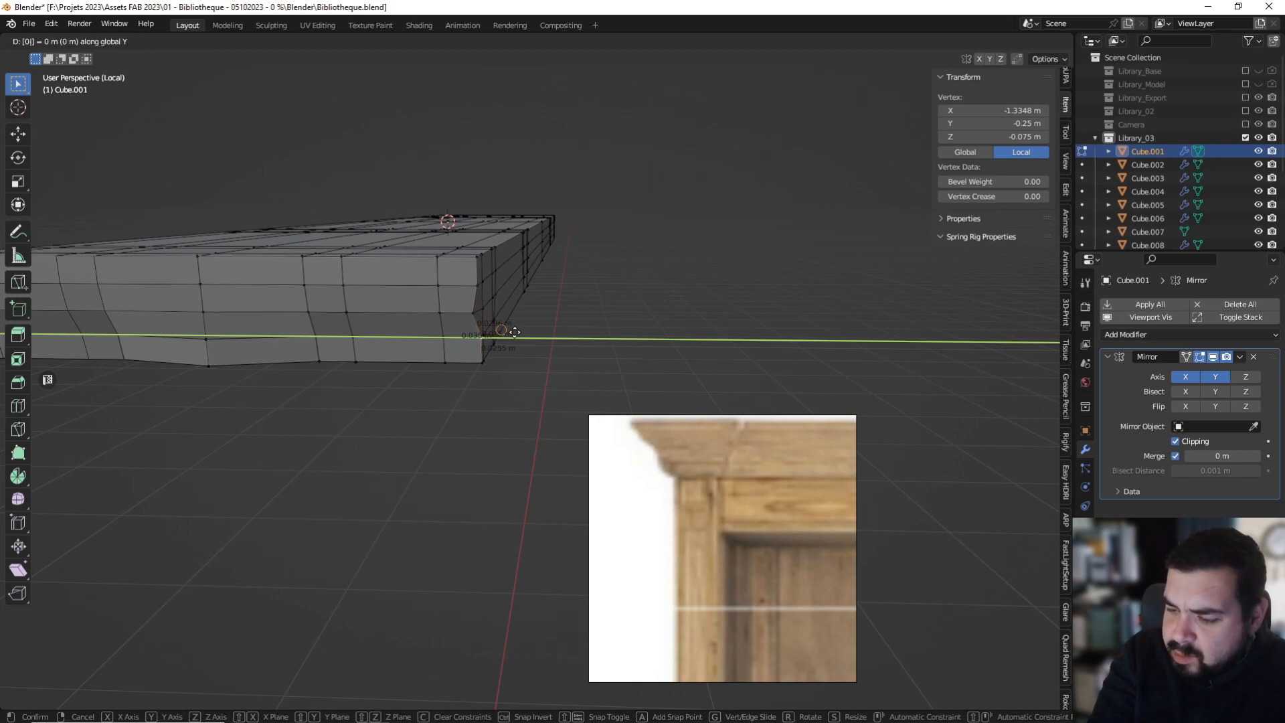
{"action": "type", "text": "0.02"}
{"action": "key", "text": "Return"}
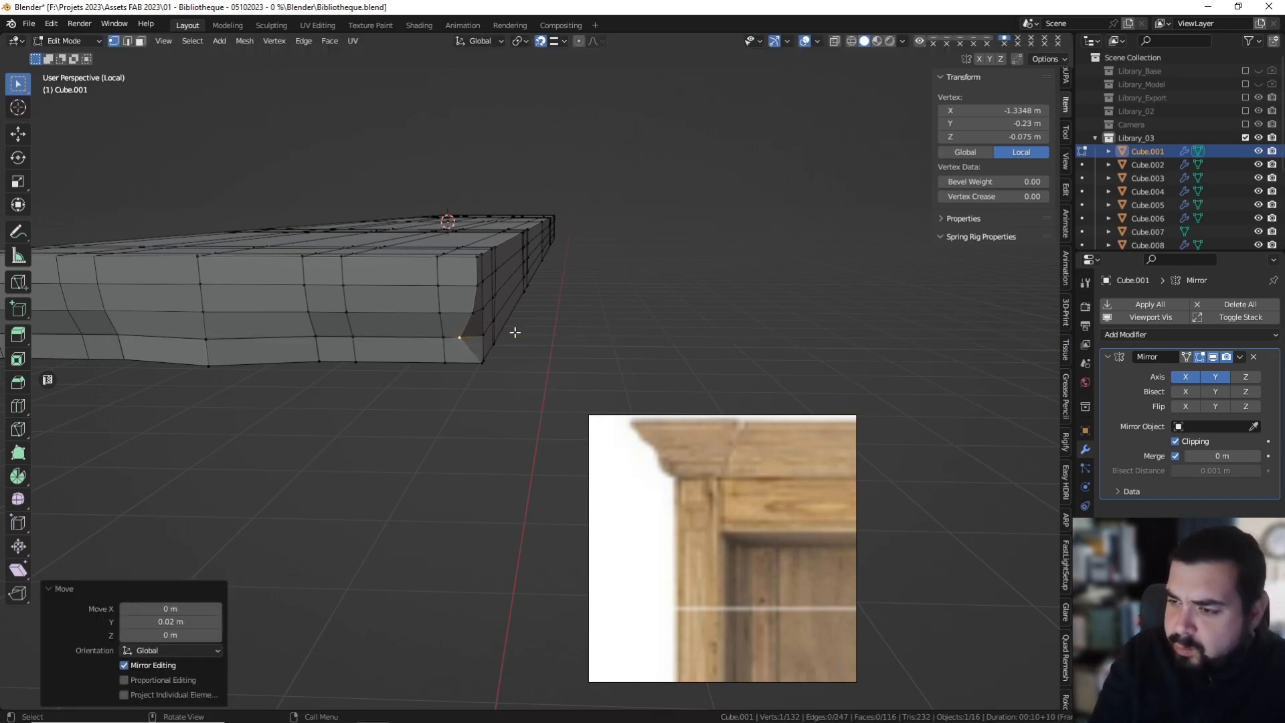
Move the bottom front corner vertex of the outer end by 0.025 m along Y.
{"action": "left_click", "coordinate": [471, 373]}
{"action": "type", "text": "gy"}
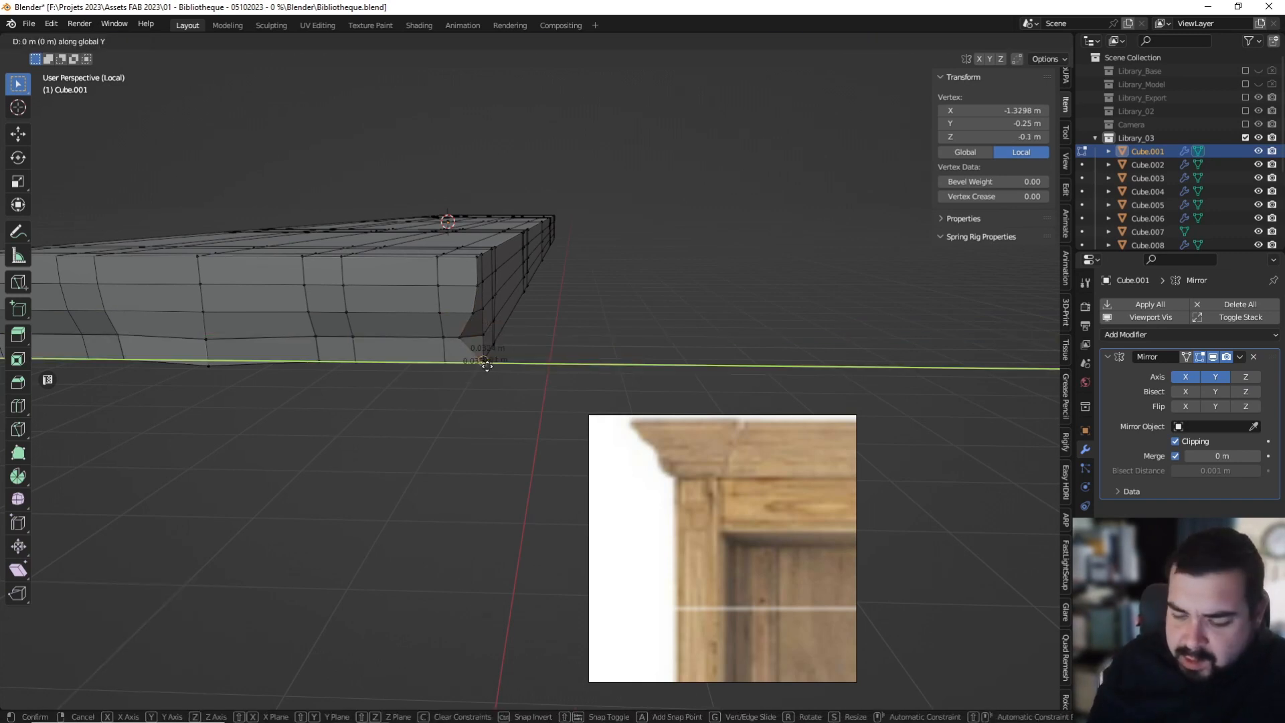
{"action": "type", "text": "0.025"}
{"action": "key", "text": "Return"}
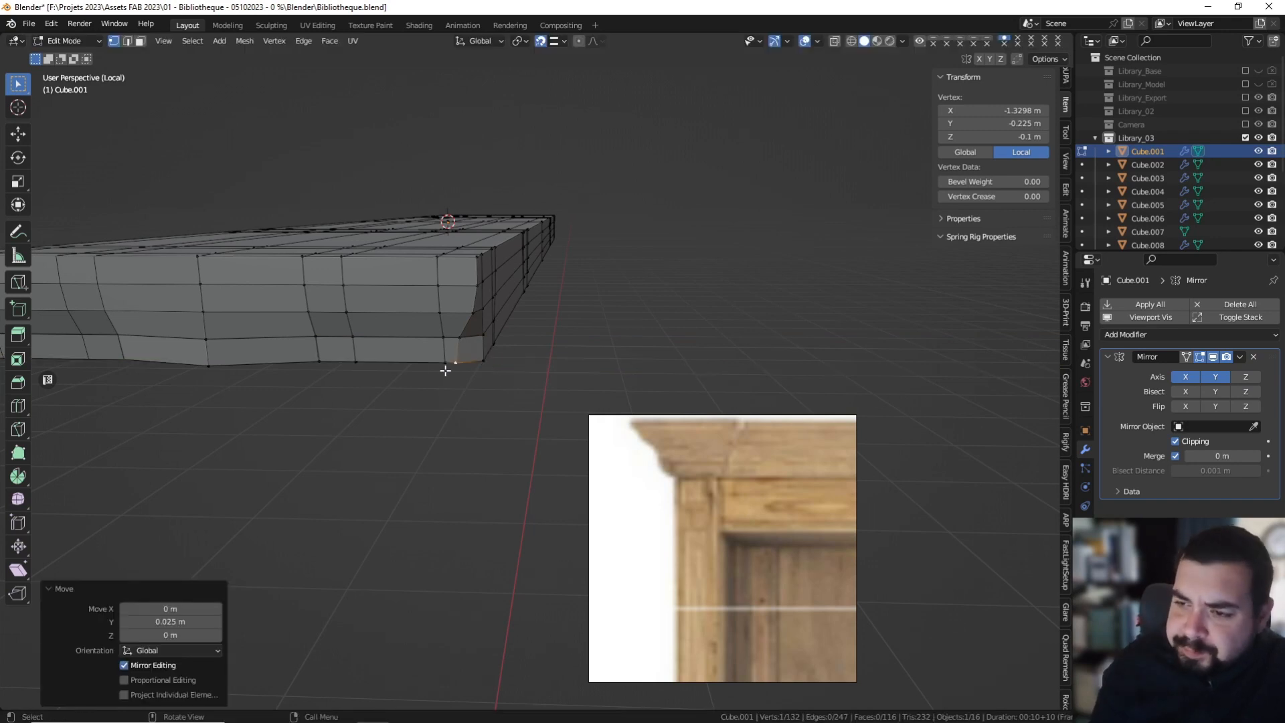
Move the bottom end vertex of the profile at Y -0.095 m by -0.025 m along Y.
{"action": "left_click", "coordinate": [323, 360]}
{"action": "type", "text": "gy0.025"}
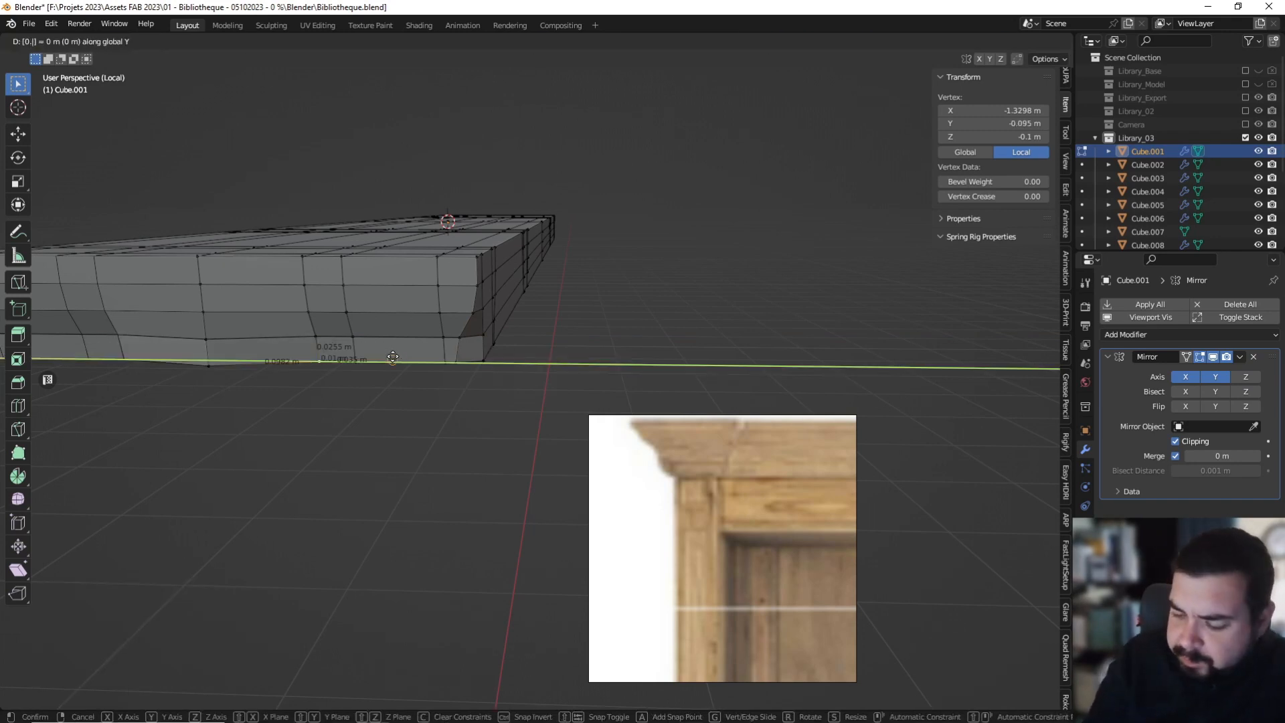
{"action": "key", "text": "minus"}
{"action": "key", "text": "Return"}
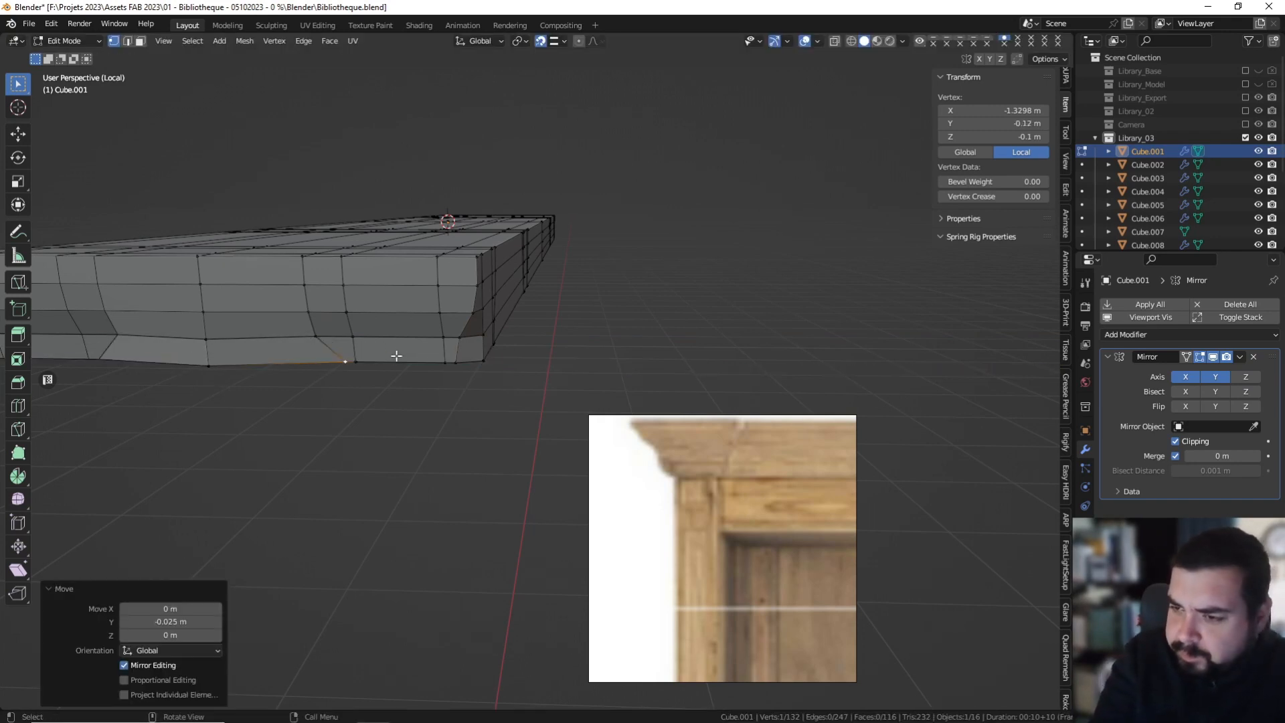
Move the end vertex at Z -0.075 m in the Y -0.095 m profile by -0.02 m along Y.
{"action": "left_click", "coordinate": [324, 333]}
{"action": "type", "text": "gy0.02"}
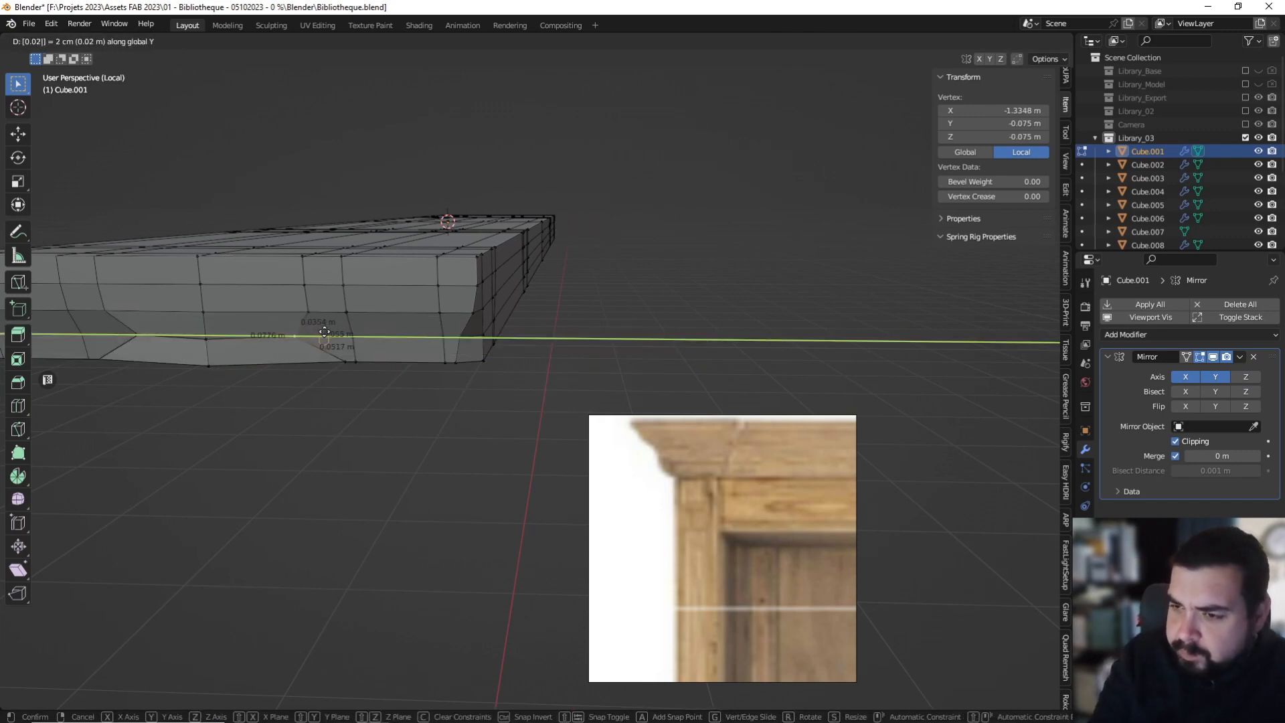
{"action": "key", "text": "minus"}
{"action": "key", "text": "Return"}
Move the end vertex at Z -0.05 m in the Y -0.095 m profile by -0.005 m along Y.
{"action": "left_click", "coordinate": [321, 314]}
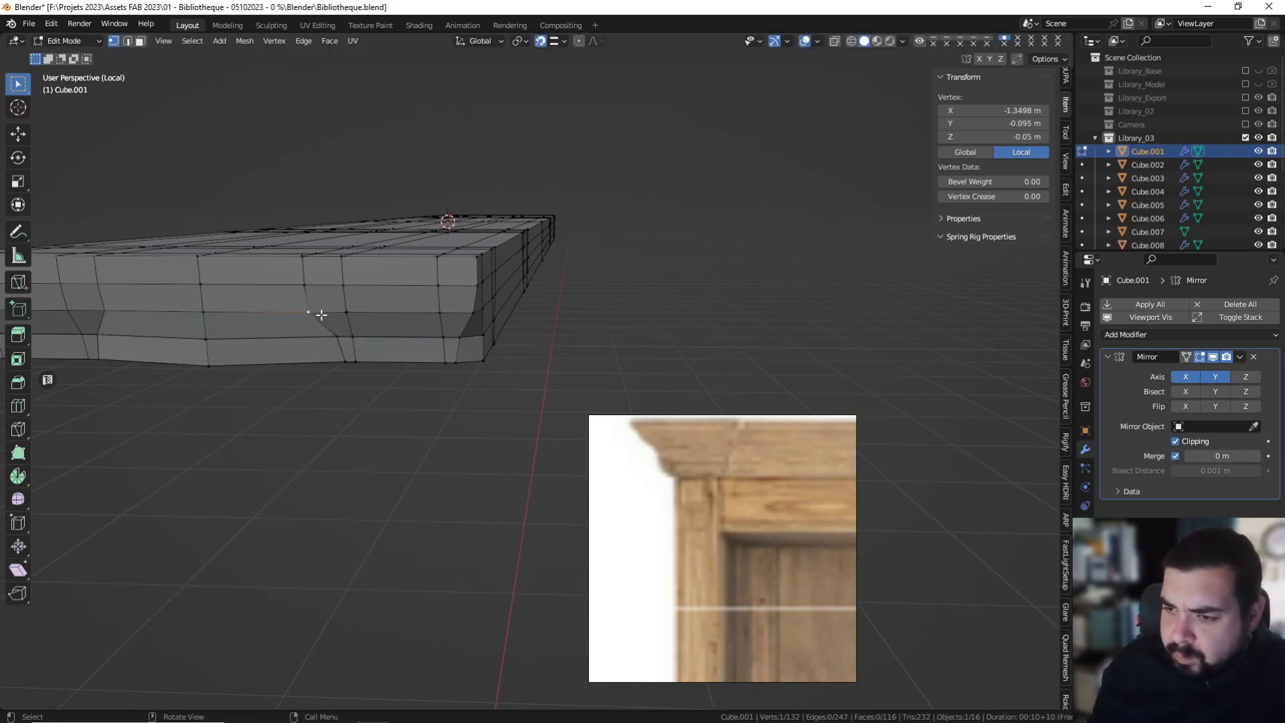
{"action": "type", "text": "gy"}
{"action": "type", "text": "0.005"}
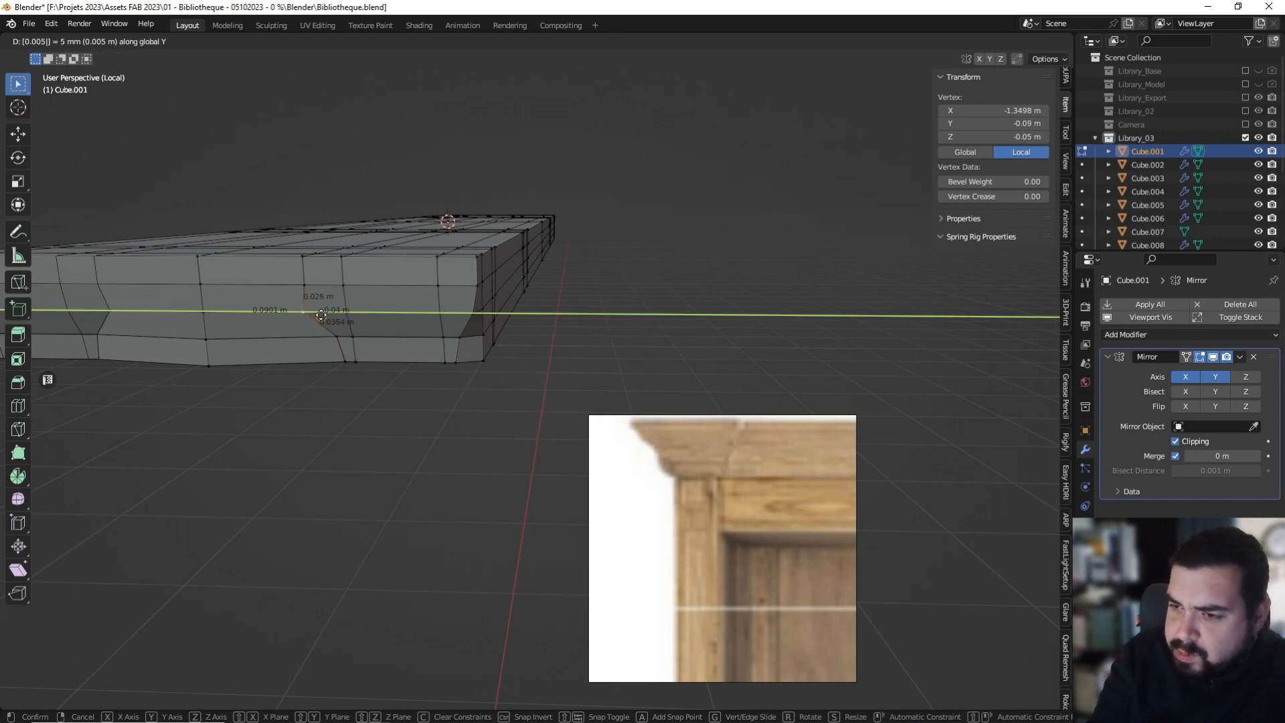
{"action": "key", "text": "minus"}
{"action": "key", "text": "Return"}
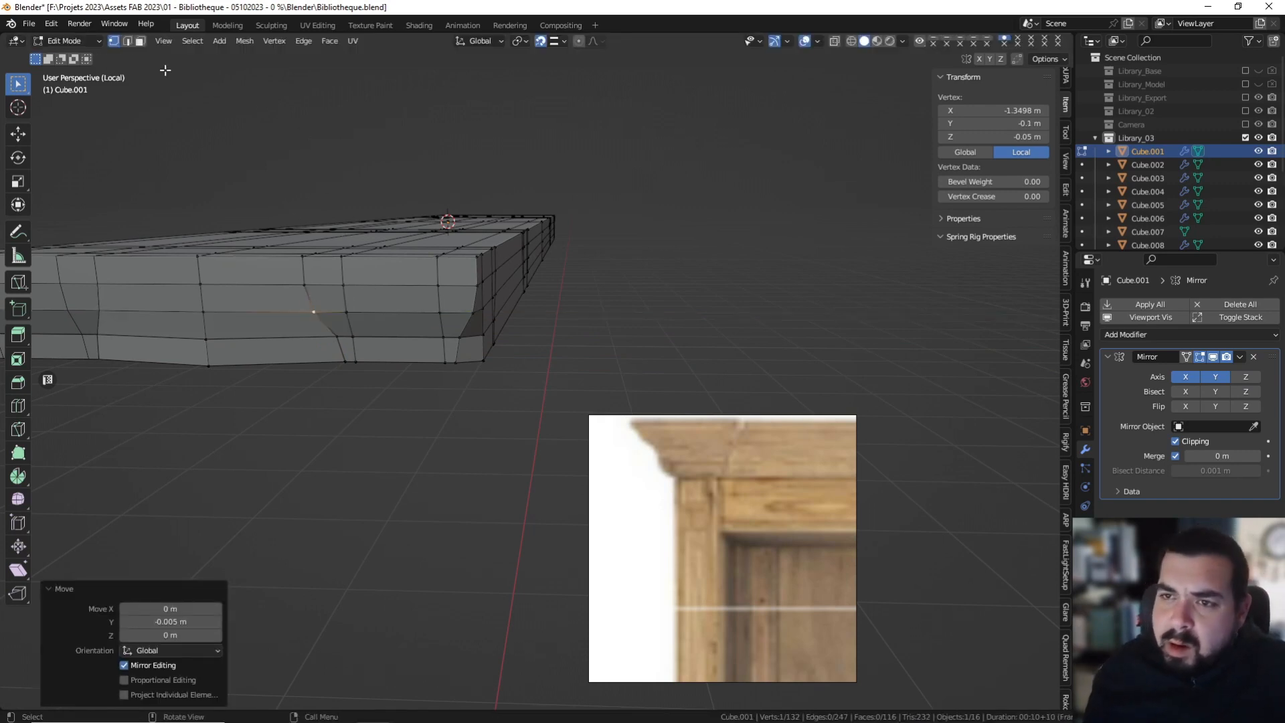
Select the face loops of the plain board sections between the profiled blocks and separate them into a new object.
{"action": "left_click", "coordinate": [140, 41]}
{"action": "middle_click_drag", "start_coordinate": [288, 286], "coordinate": [622, 249], "text": "shift"}
{"action": "left_click", "coordinate": [374, 271], "text": "alt"}
{"action": "left_click", "coordinate": [399, 287], "text": "alt+shift"}
{"action": "left_click", "coordinate": [586, 282], "text": "alt+shift"}
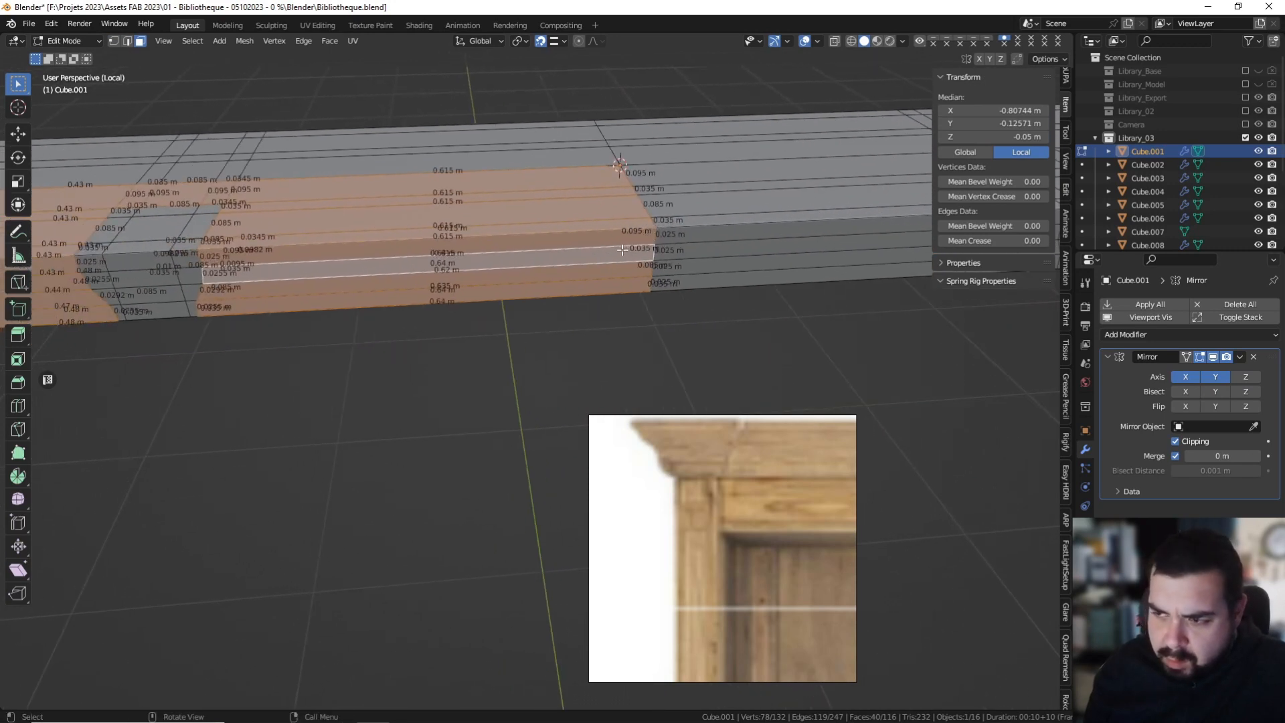
{"action": "key", "text": "p"}
{"action": "left_click", "coordinate": [619, 251]}
{"action": "key", "text": "Tab"}
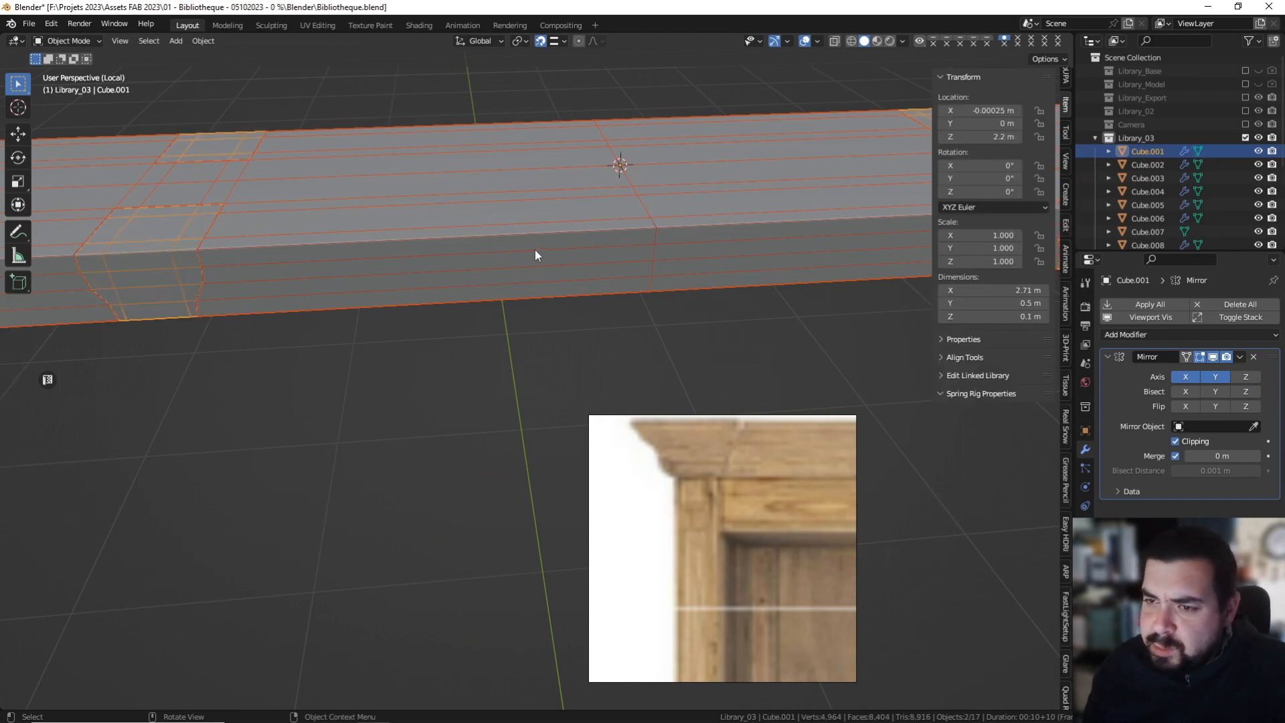
Isolate the remaining profiled blocks object in local view and open its mesh for editing.
{"action": "left_click", "coordinate": [456, 254]}
{"action": "left_click", "coordinate": [167, 269]}
{"action": "middle_click_drag", "start_coordinate": [257, 263], "coordinate": [479, 256]}
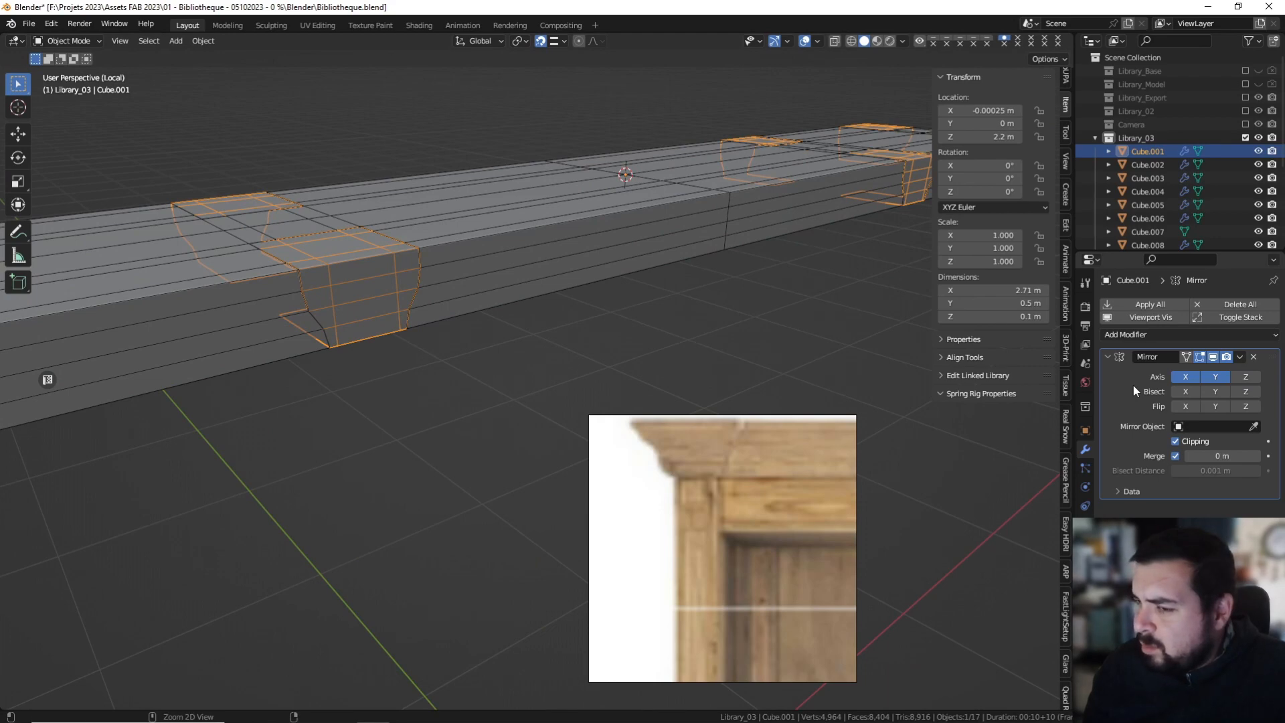
{"action": "key", "text": "KP_Divide"}
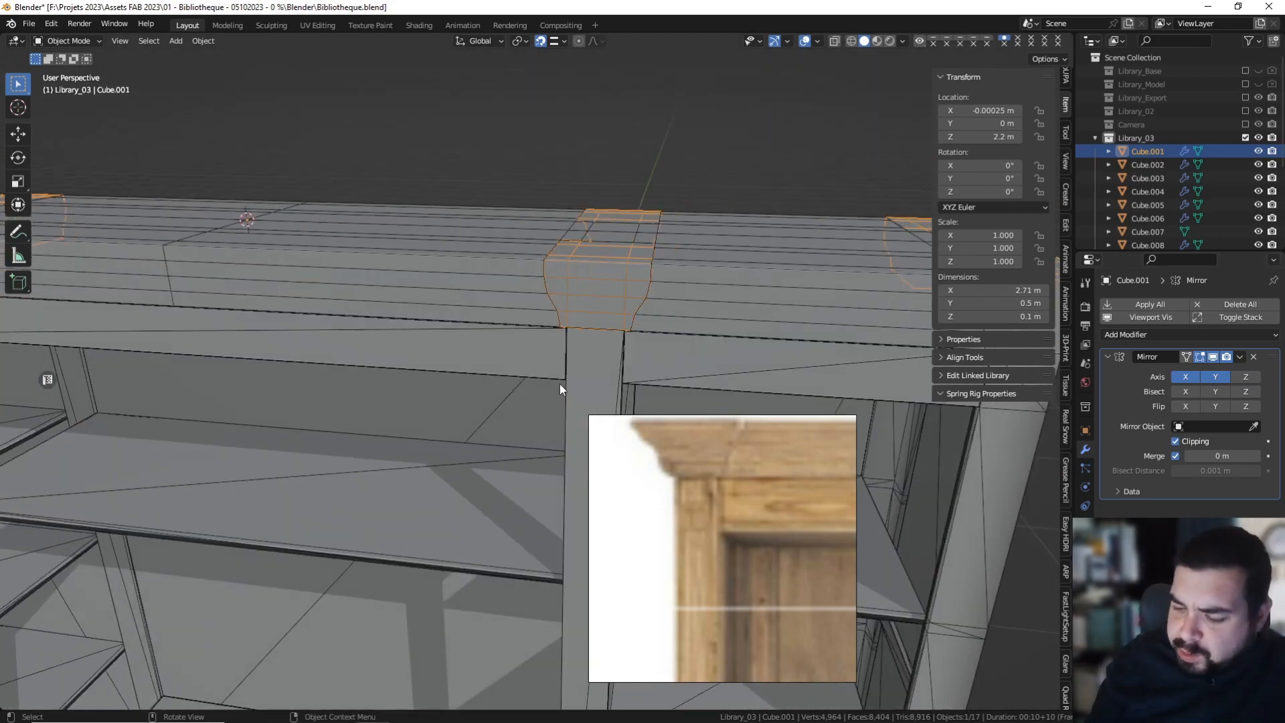
{"action": "key", "text": "KP_Divide"}
{"action": "key", "text": "Tab"}
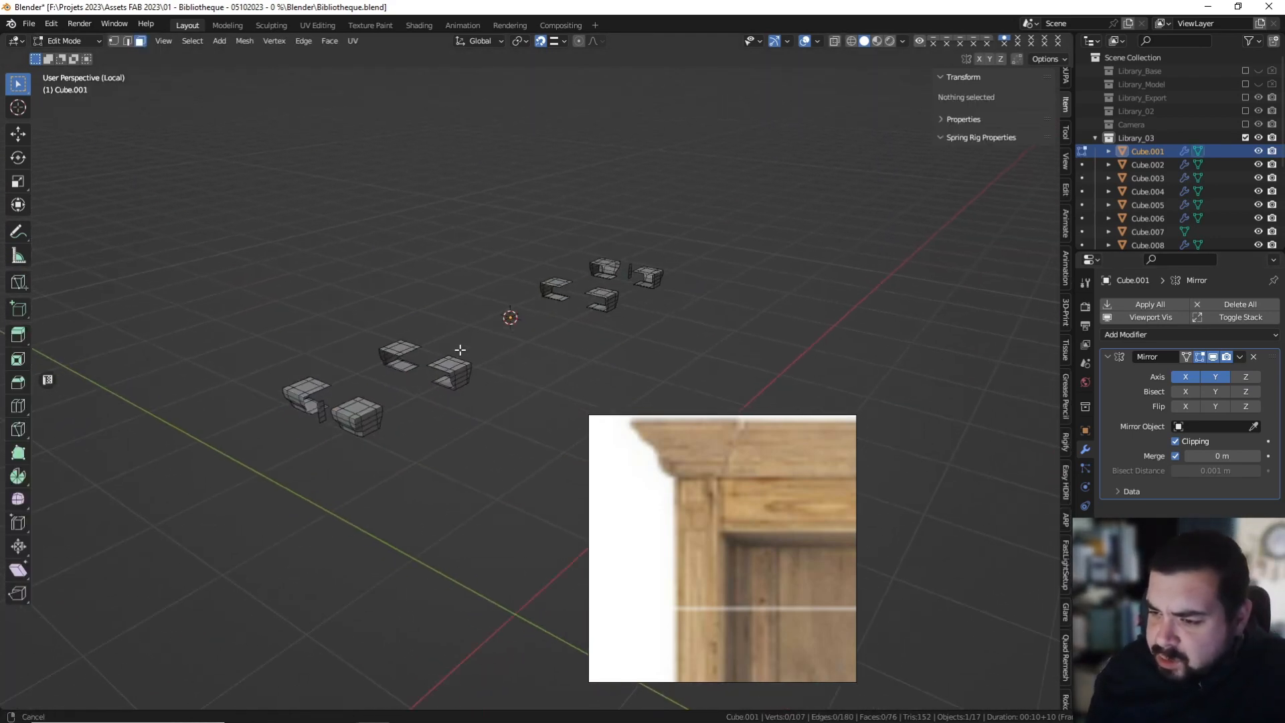
Delete the detached strip of outer end faces centred at Y 0 m, together with all its linked faces.
{"action": "middle_click_drag", "start_coordinate": [459, 350], "coordinate": [300, 346]}
{"action": "scroll", "coordinate": [339, 327], "scroll_direction": "up", "scroll_amount": 5}
{"action": "scroll", "coordinate": [392, 331], "scroll_direction": "down", "scroll_amount": 4}
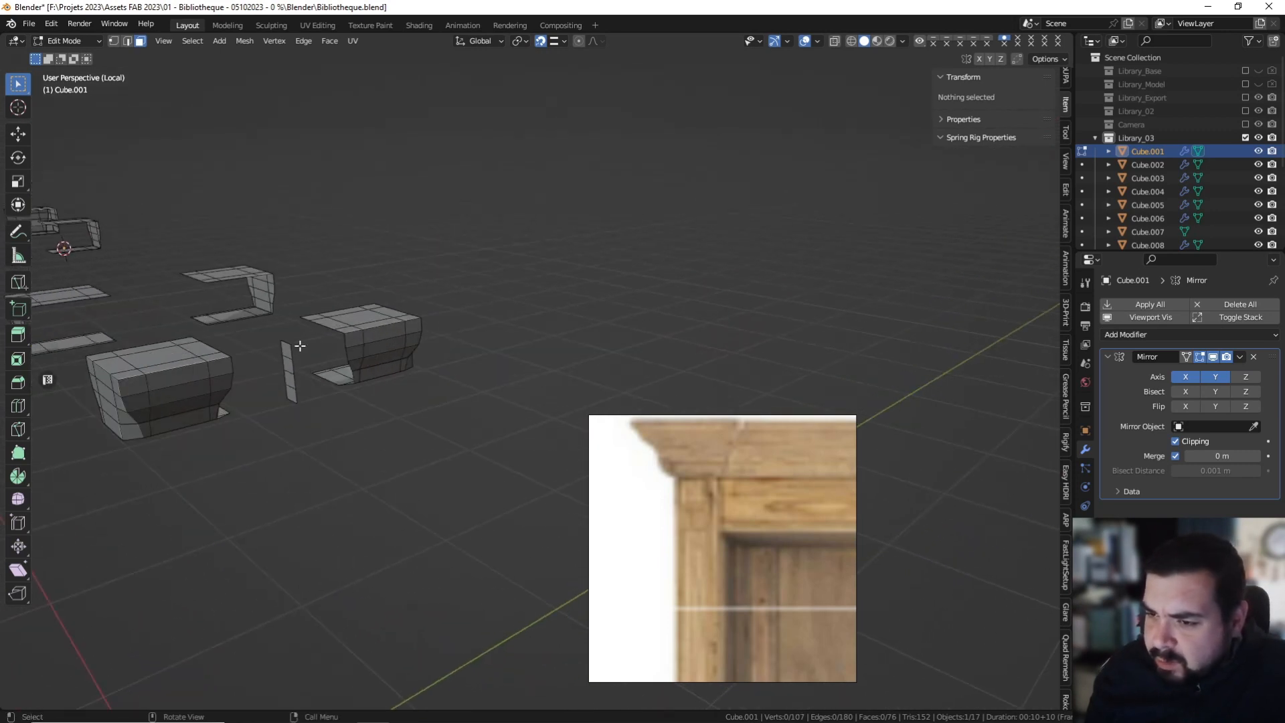
{"action": "left_click", "coordinate": [288, 355]}
{"action": "key", "text": "ctrl+l"}
{"action": "key", "text": "x"}
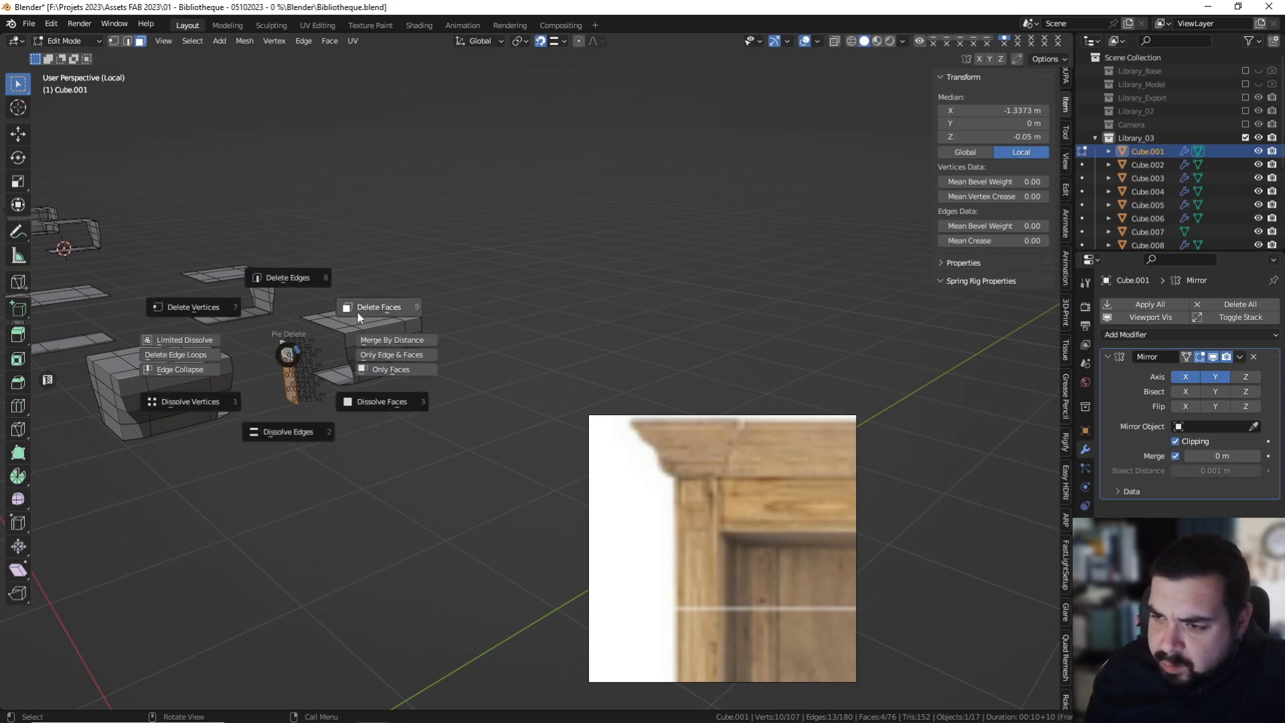
{"action": "left_click", "coordinate": [356, 311]}
{"action": "middle_click_drag", "start_coordinate": [356, 311], "coordinate": [365, 306]}
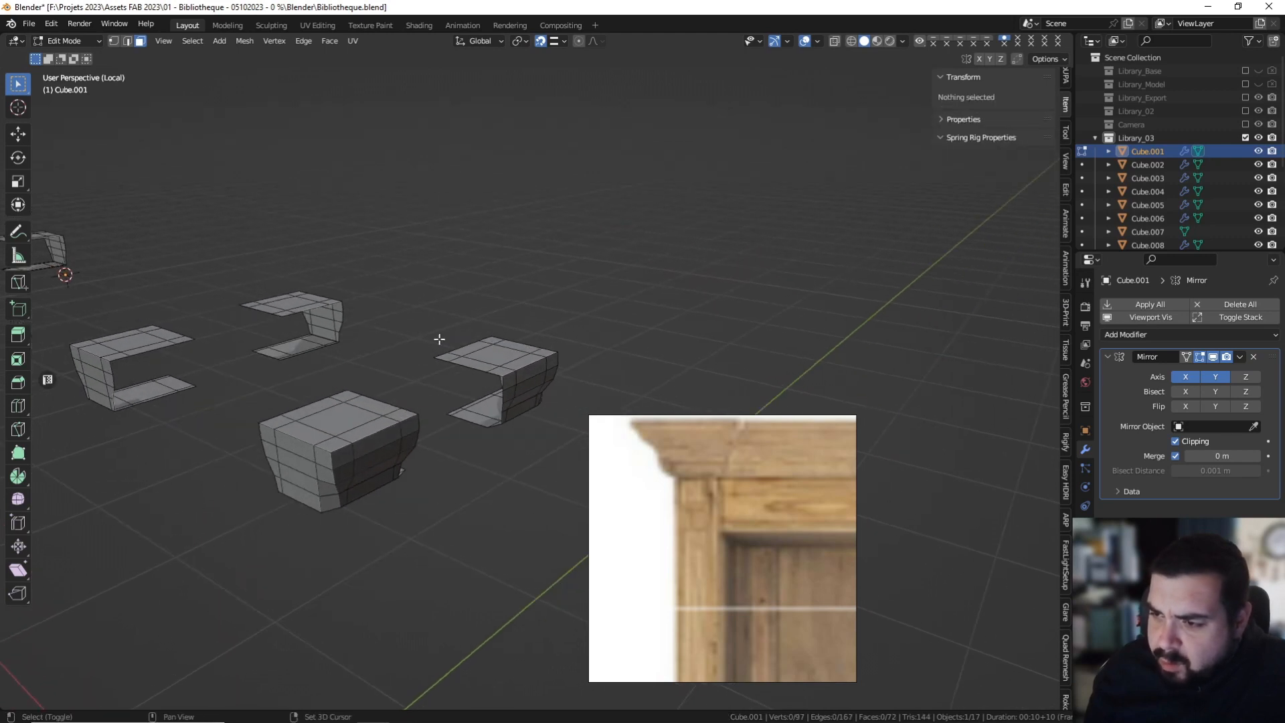
Try to close the open inner side of the outer corner block by applying Grid Fill to its boundary edge loop.
{"action": "left_click", "coordinate": [127, 41]}
{"action": "scroll", "coordinate": [335, 353], "scroll_direction": "up", "scroll_amount": 5}
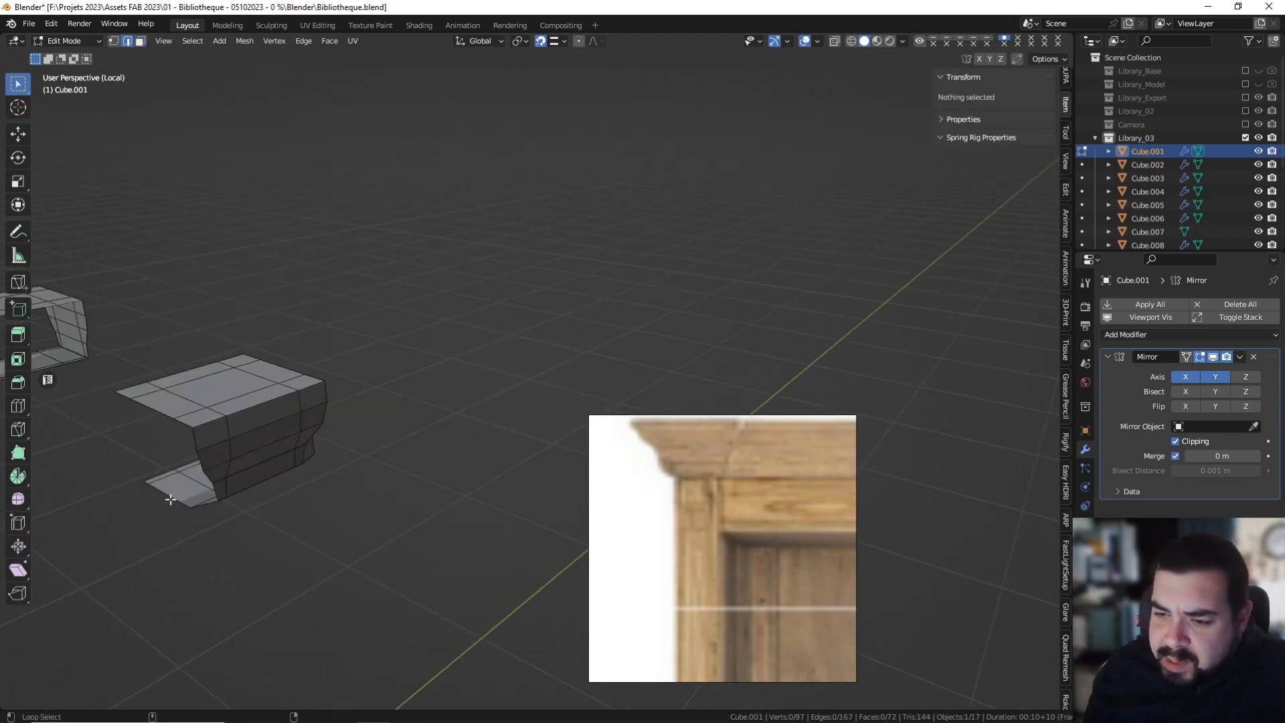
{"action": "left_click", "coordinate": [180, 496], "text": "alt"}
{"action": "key", "text": "q"}
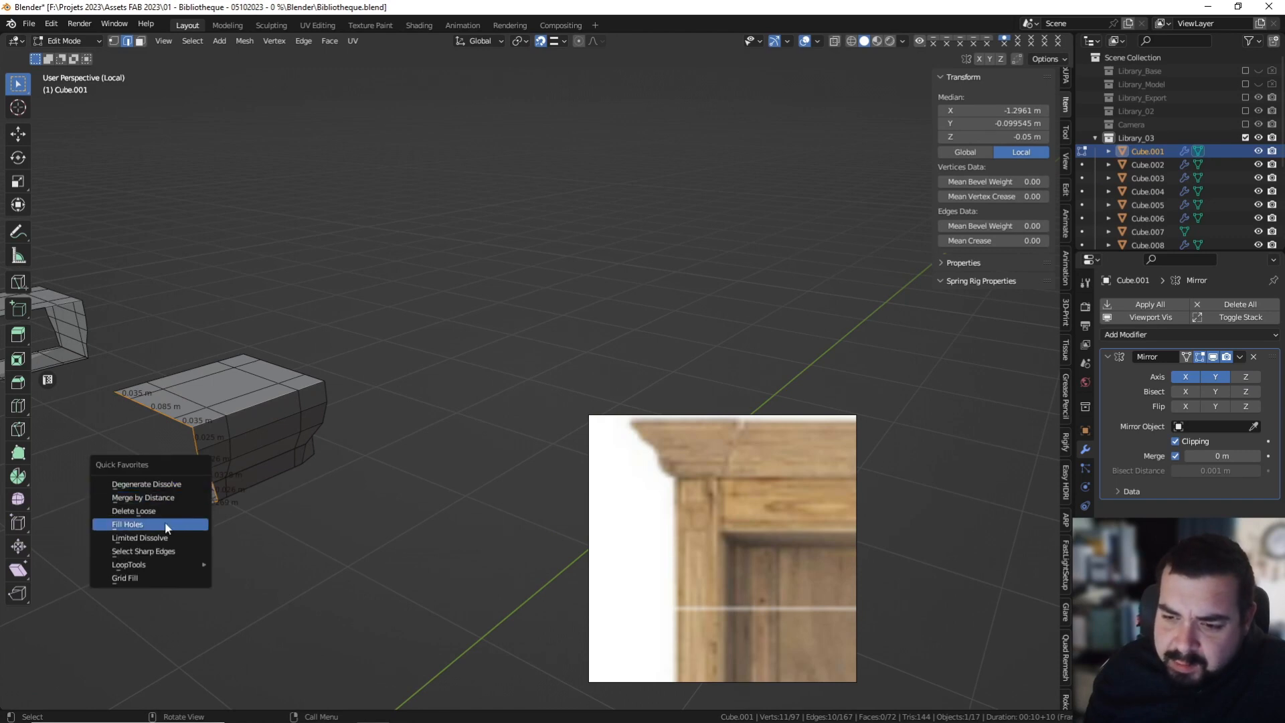
{"action": "left_click", "coordinate": [142, 577]}
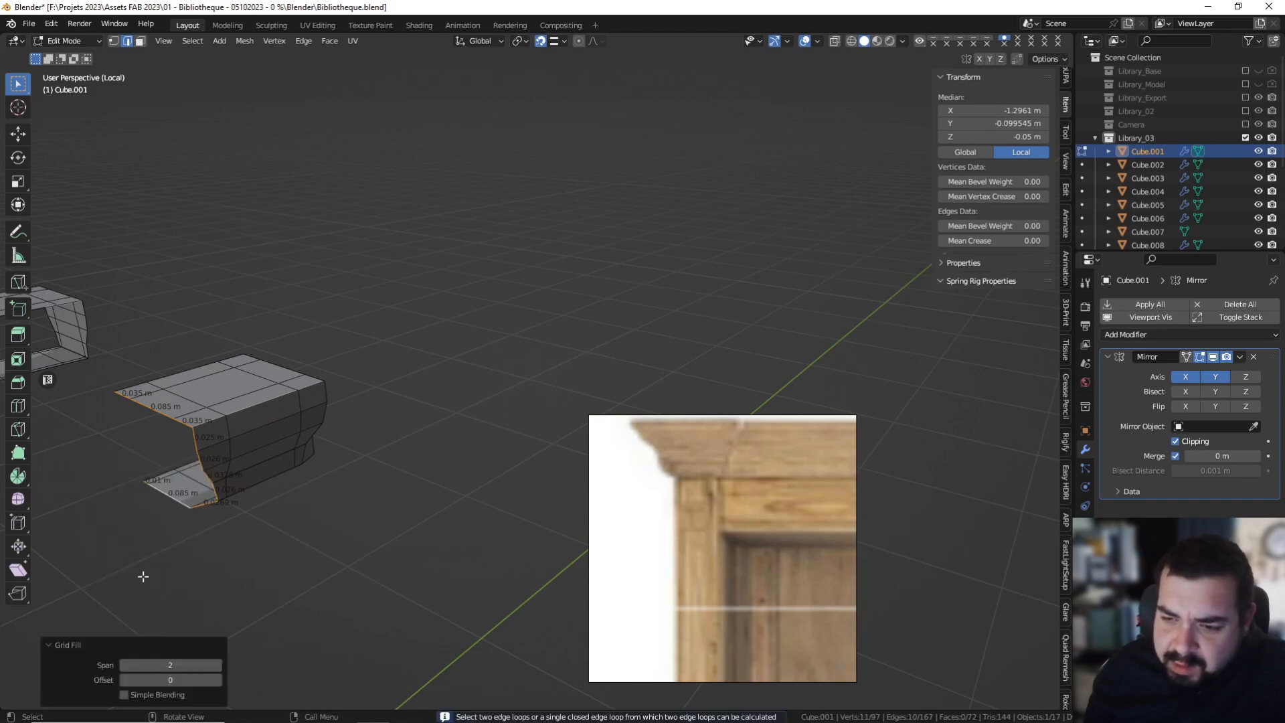
Add one centred loop cut through the outer corner block, halving its width along X.
{"action": "middle_click_drag", "start_coordinate": [213, 516], "coordinate": [301, 522]}
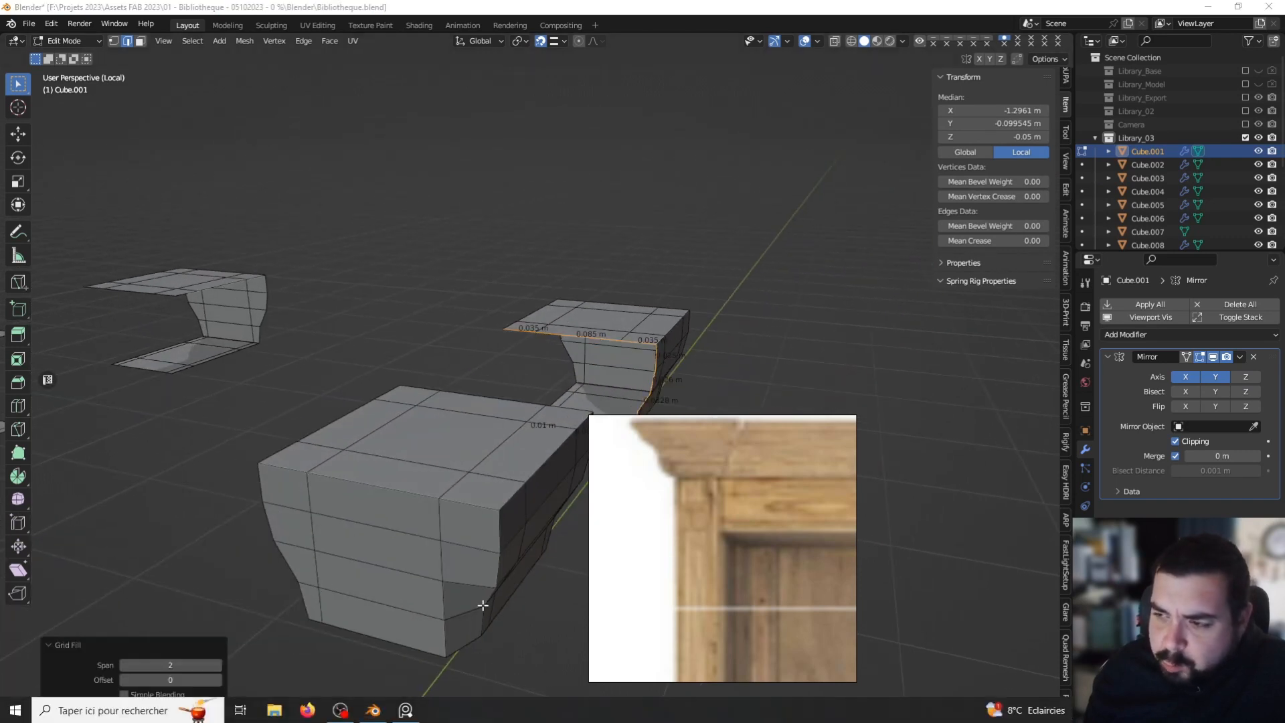
{"action": "middle_click_drag", "start_coordinate": [483, 520], "coordinate": [387, 519], "text": "shift"}
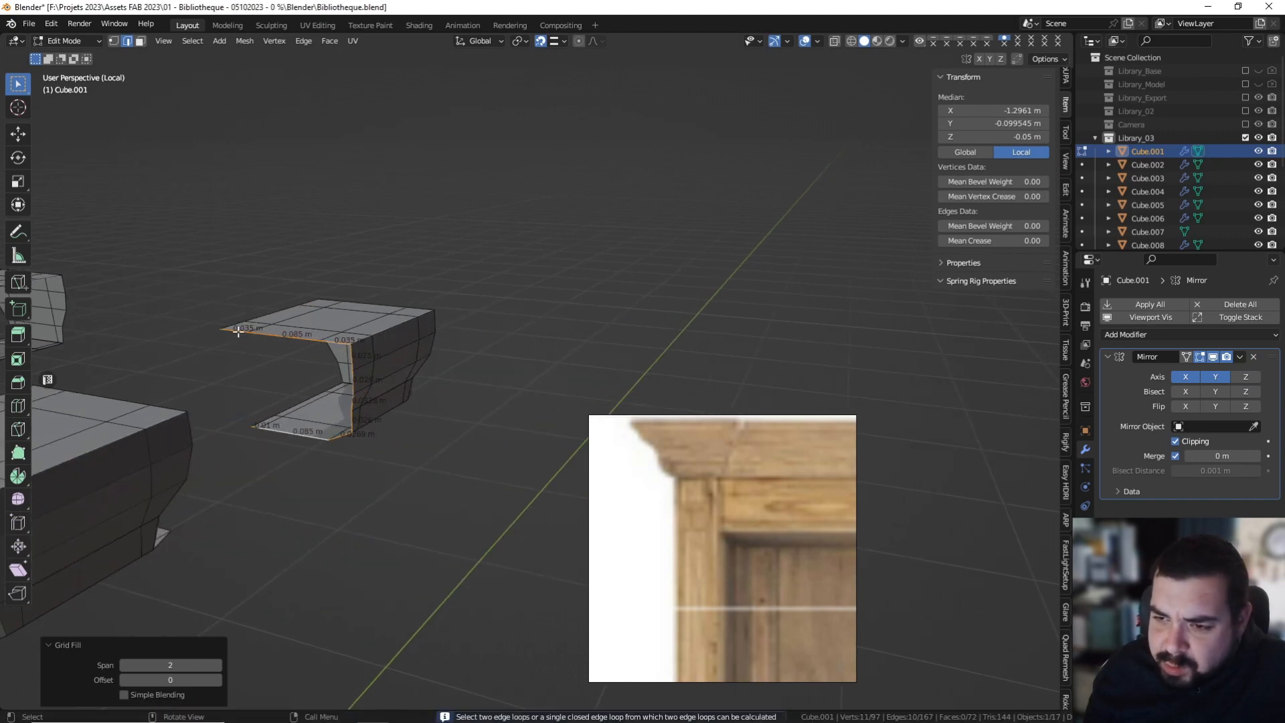
{"action": "middle_click_drag", "start_coordinate": [316, 398], "coordinate": [401, 421]}
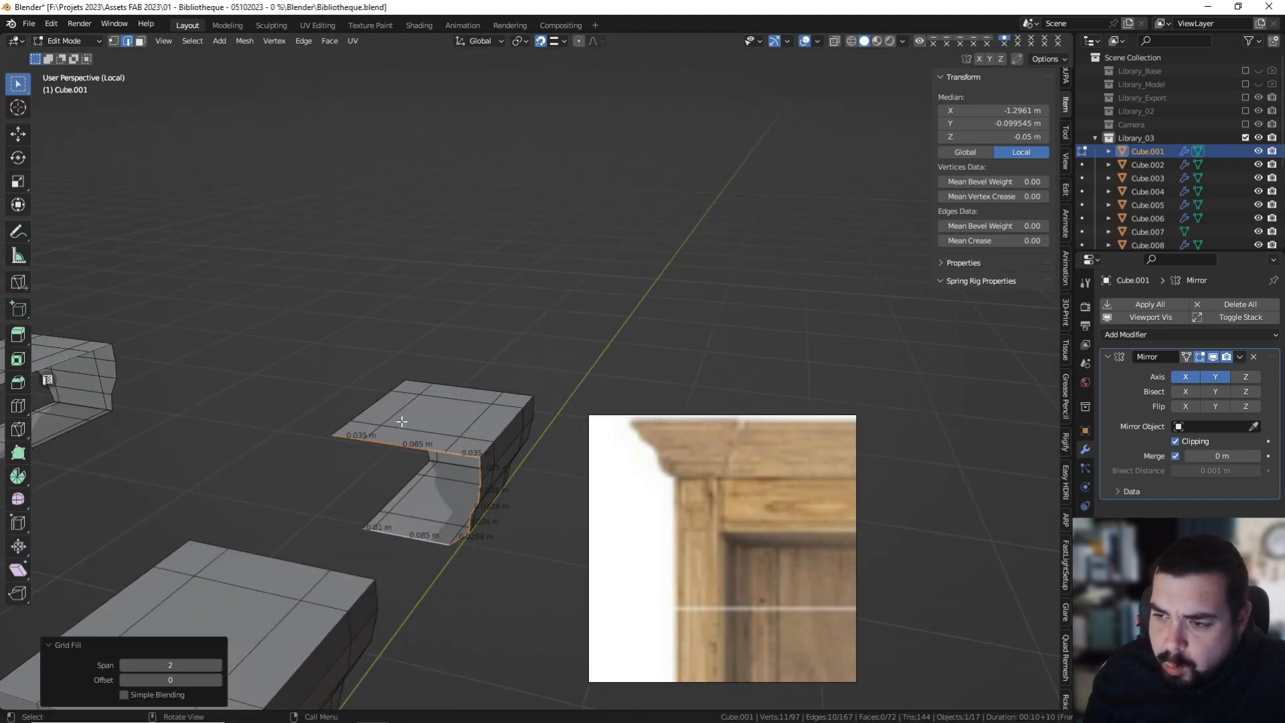
{"action": "middle_click_drag", "start_coordinate": [450, 467], "coordinate": [384, 380]}
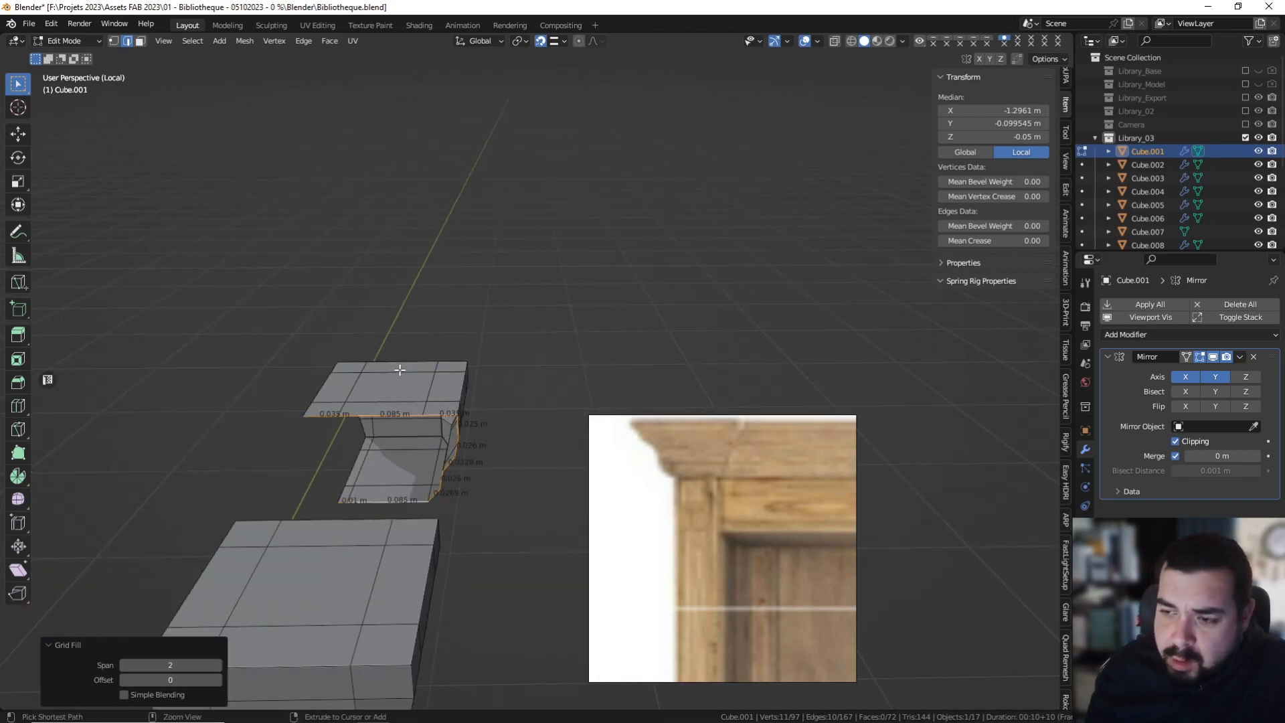
{"action": "key", "text": "ctrl+r"}
{"action": "left_click", "coordinate": [399, 370]}
{"action": "right_click", "coordinate": [399, 369]}
Add one centred loop cut through the outer corner block in the other direction, halving its depth along Y.
{"action": "scroll", "coordinate": [330, 381], "scroll_direction": "down", "scroll_amount": 8}
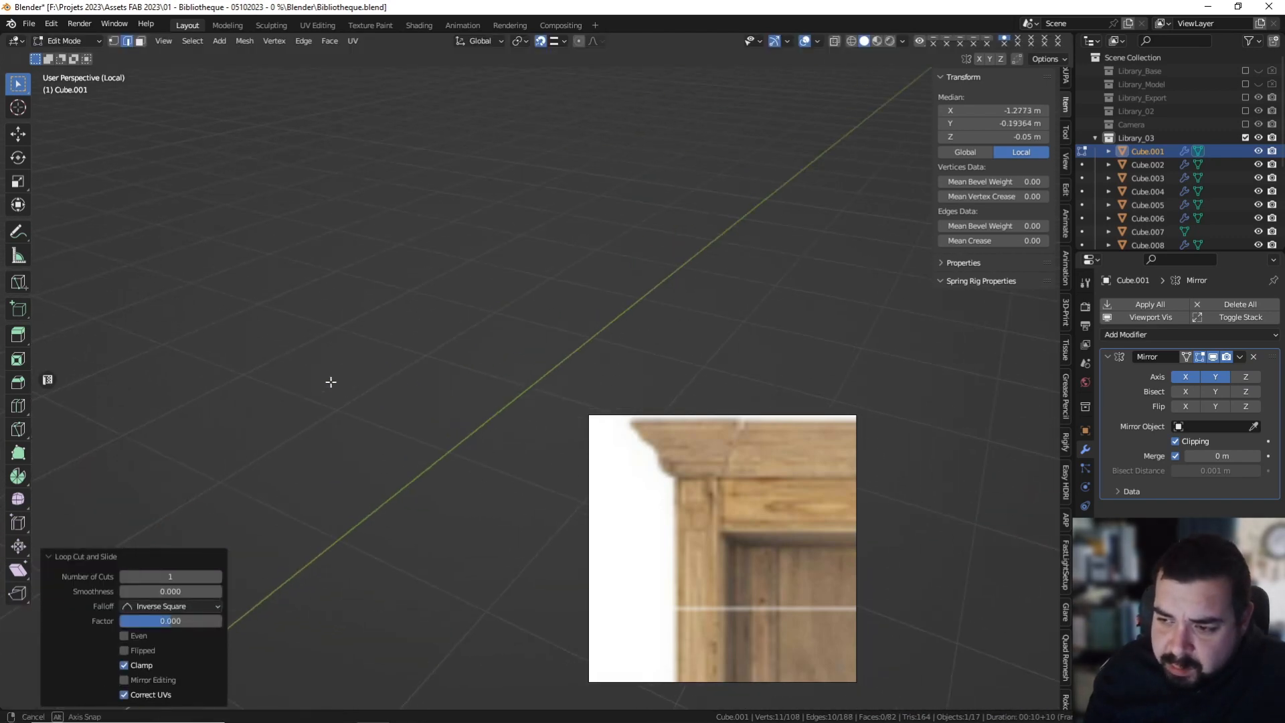
{"action": "middle_click_drag", "start_coordinate": [509, 501], "coordinate": [556, 516], "text": "shift"}
{"action": "middle_click_drag", "start_coordinate": [538, 489], "coordinate": [453, 442]}
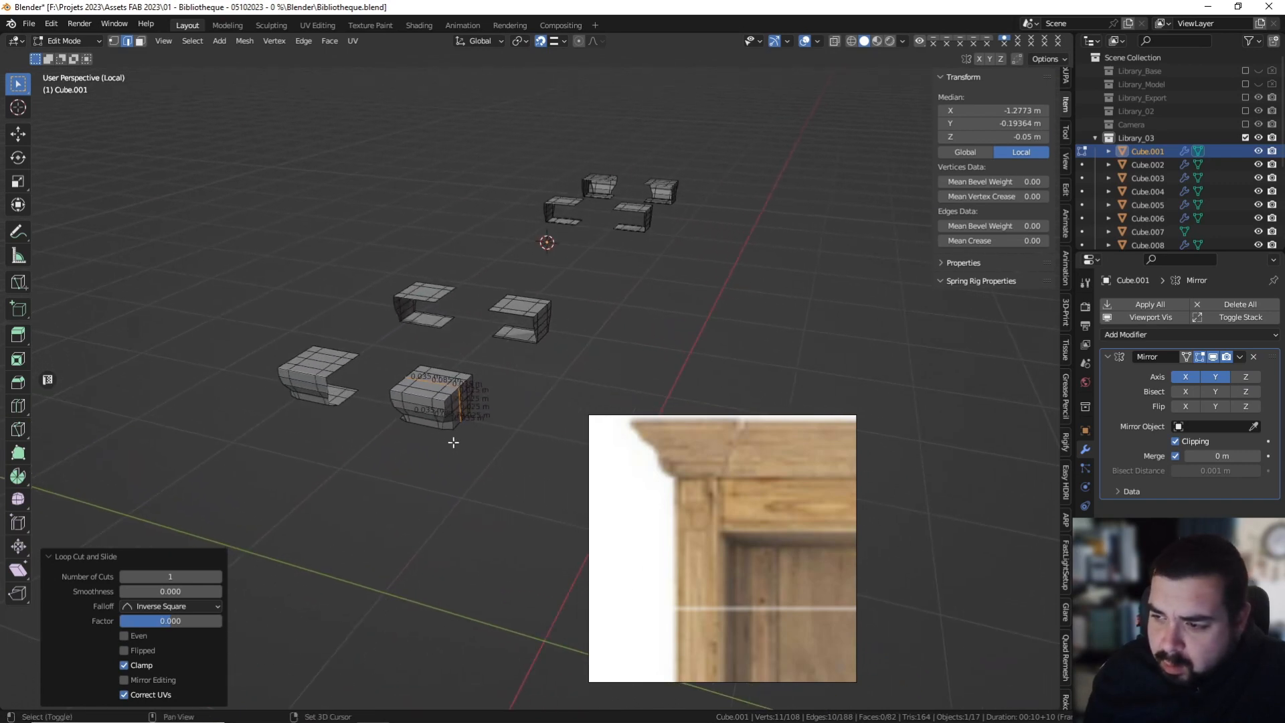
{"action": "scroll", "coordinate": [392, 444], "scroll_direction": "up", "scroll_amount": 4}
{"action": "middle_click_drag", "start_coordinate": [369, 441], "coordinate": [406, 440]}
{"action": "key", "text": "ctrl+r"}
{"action": "left_click", "coordinate": [359, 438]}
{"action": "right_click", "coordinate": [359, 439]}
Delete the corner block's inner face loops on both sides of the new cuts, keeping only the outer corner quarter.
{"action": "left_click", "coordinate": [140, 41]}
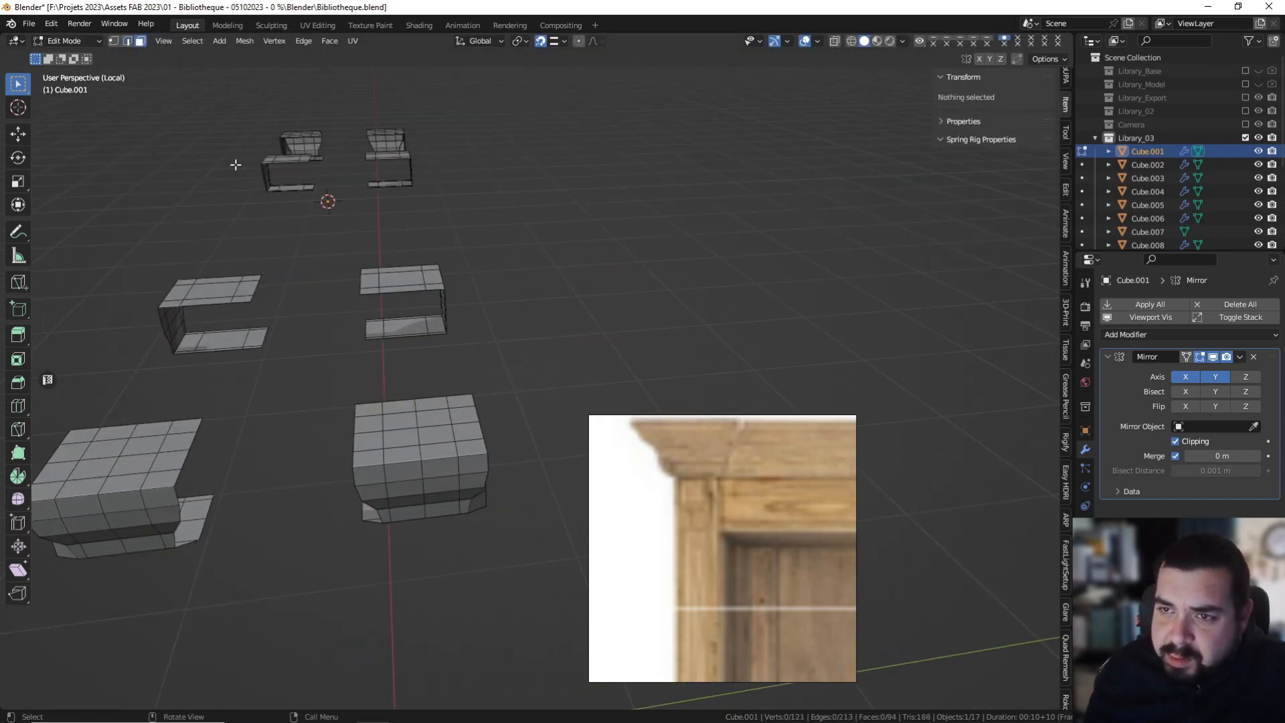
{"action": "left_click", "coordinate": [366, 463], "text": "alt"}
{"action": "left_click", "coordinate": [366, 465], "text": "alt+shift"}
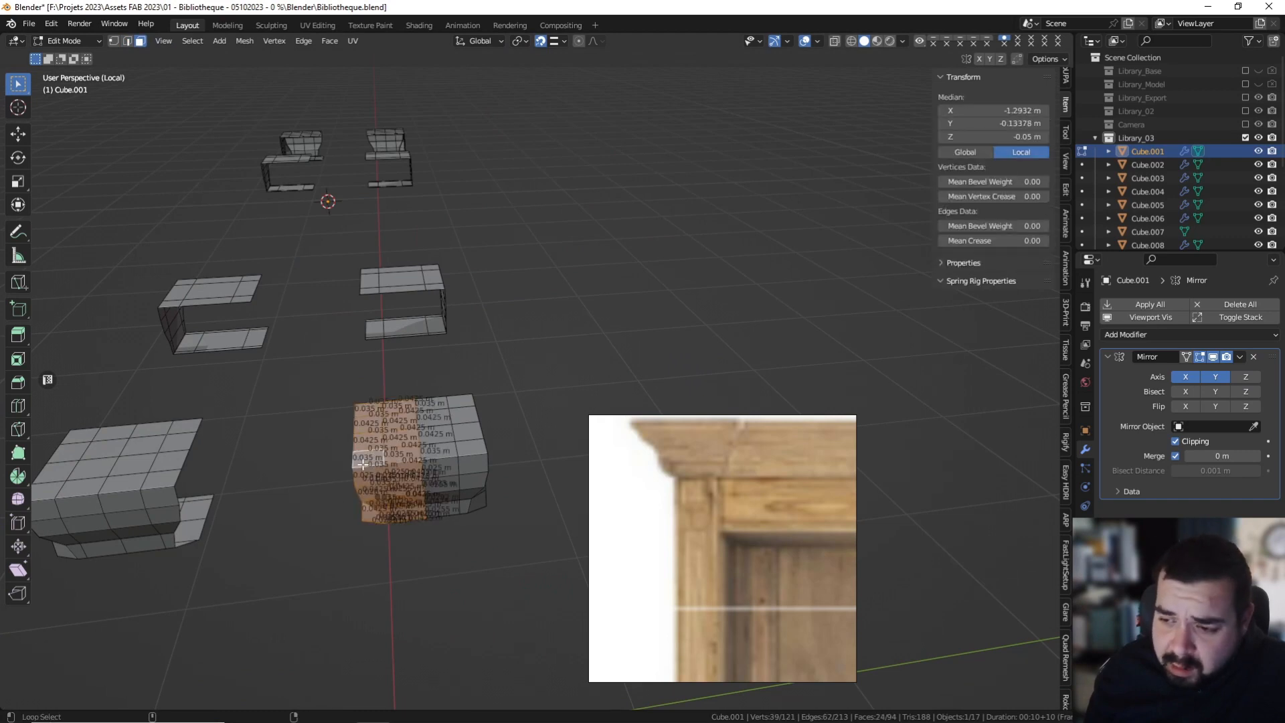
{"action": "middle_click_drag", "start_coordinate": [471, 438], "coordinate": [375, 379]}
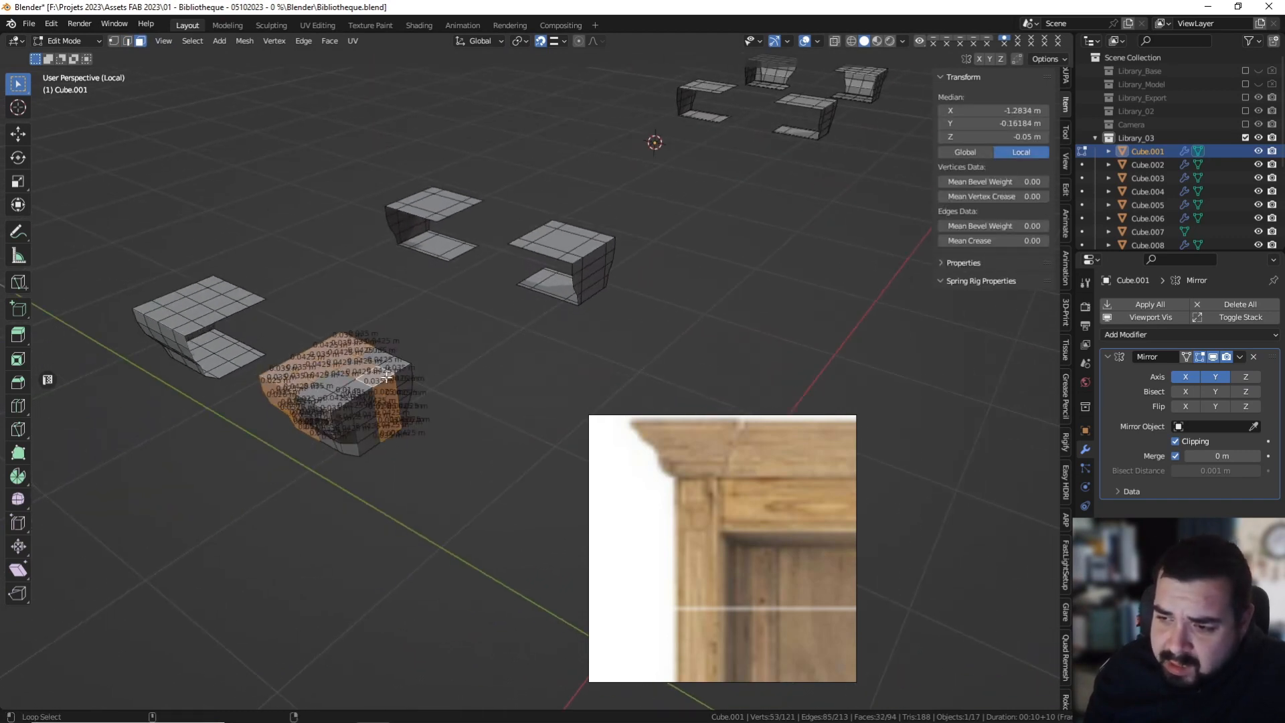
{"action": "left_click", "coordinate": [395, 372], "text": "alt+shift"}
{"action": "key", "text": "x"}
{"action": "left_click", "coordinate": [479, 322]}
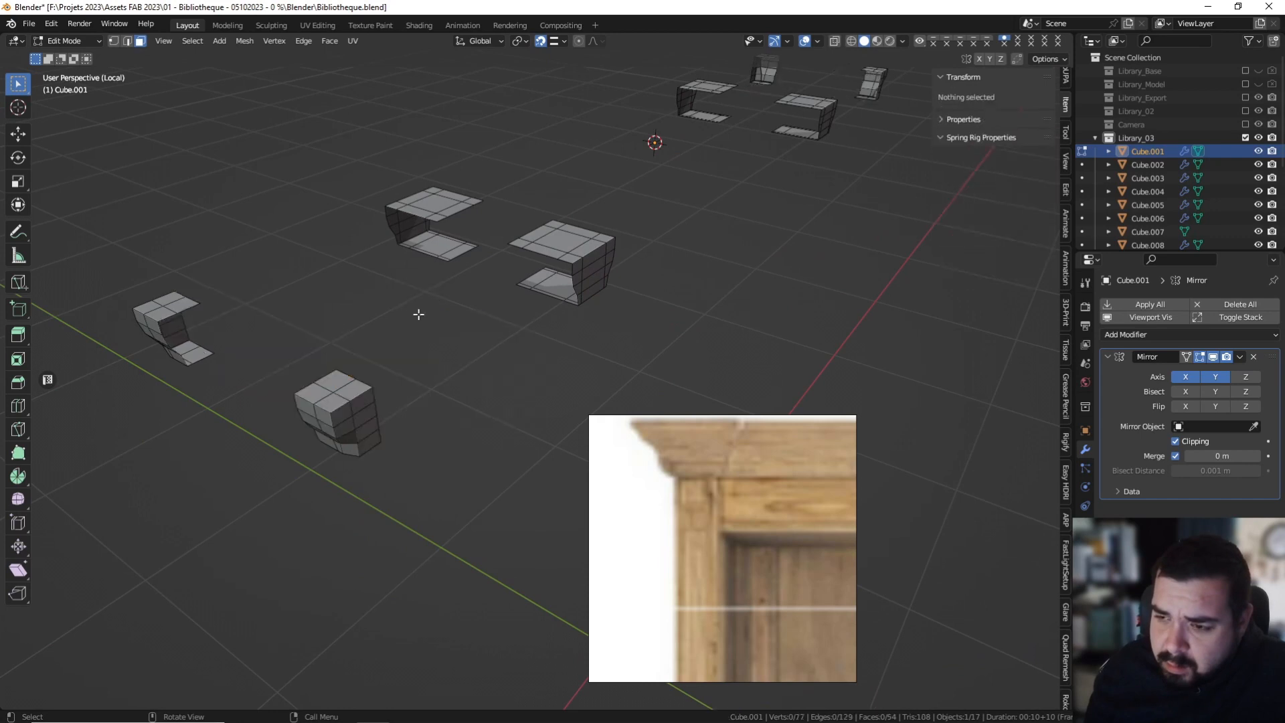
Snap the 3D cursor to the quarter block's inner top vertex, and separate the linked quarter into its own object.
{"action": "left_click", "coordinate": [339, 368]}
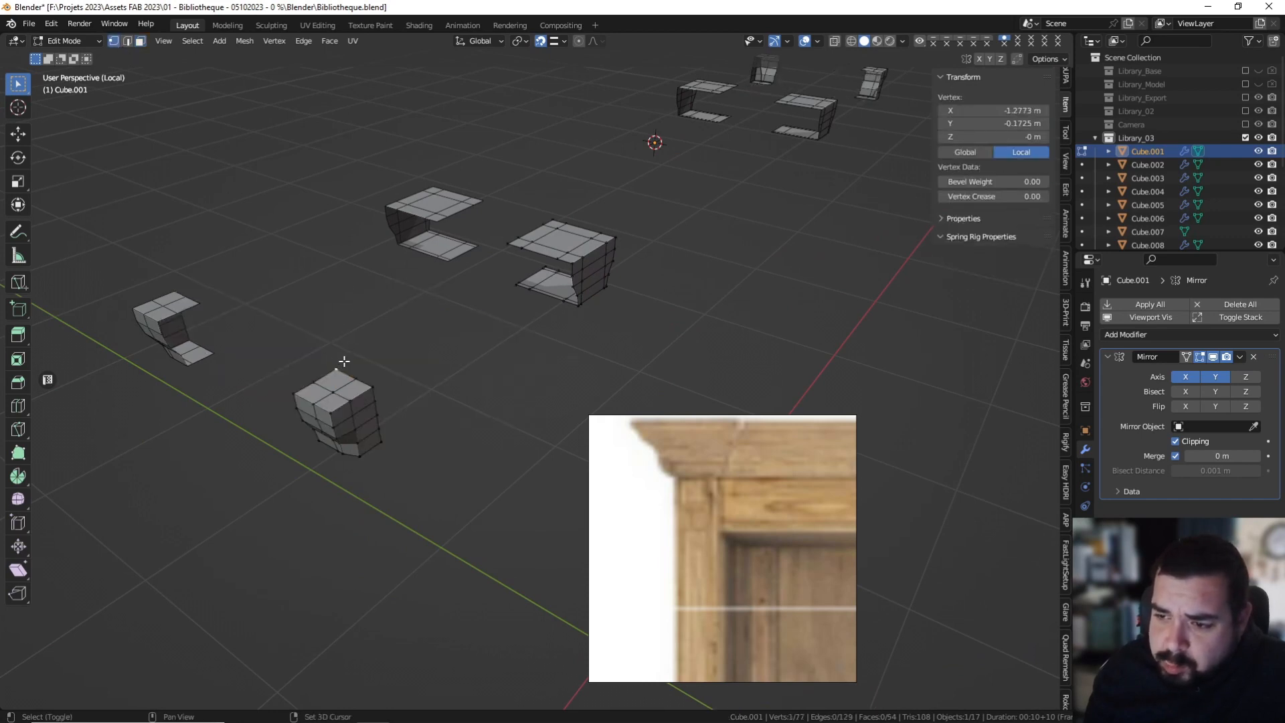
{"action": "key", "text": "shift+s"}
{"action": "left_click", "coordinate": [385, 400]}
{"action": "key", "text": "l"}
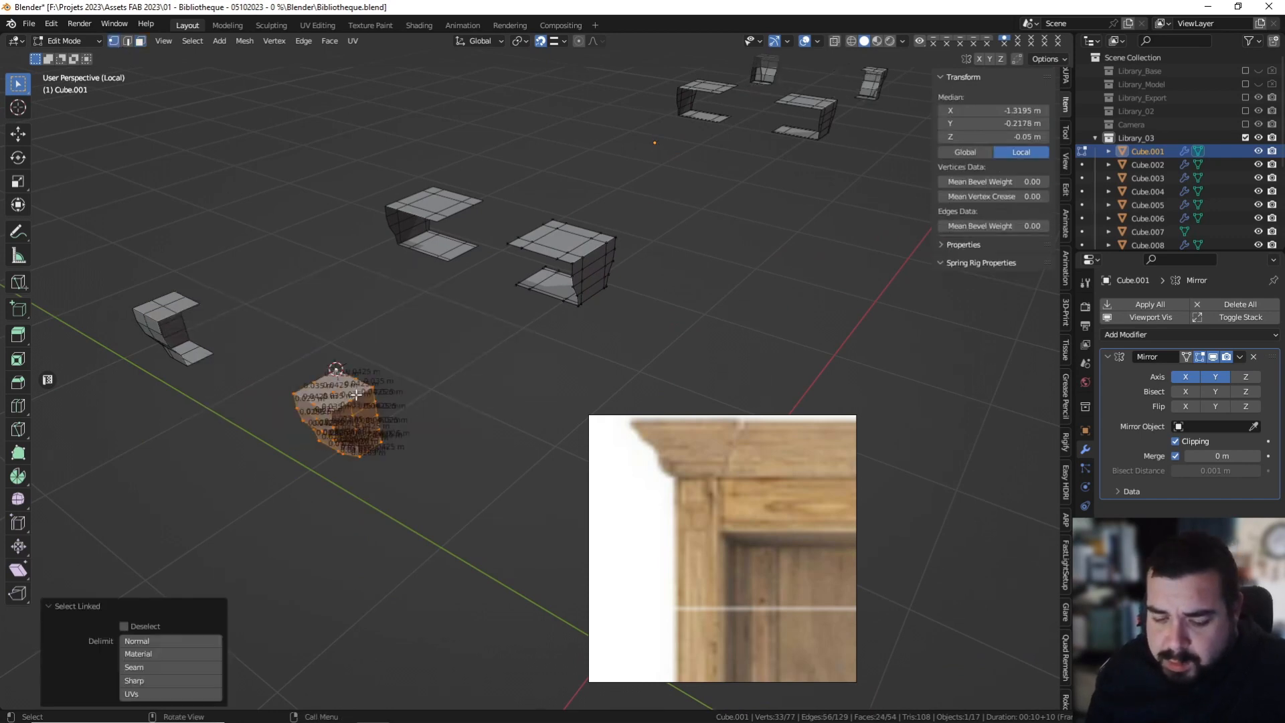
{"action": "key", "text": "p"}
{"action": "left_click", "coordinate": [357, 396]}
{"action": "key", "text": "Tab"}
Set the separated corner block's origin to the 3D cursor and apply its Mirror modifier.
{"action": "left_click", "coordinate": [346, 400]}
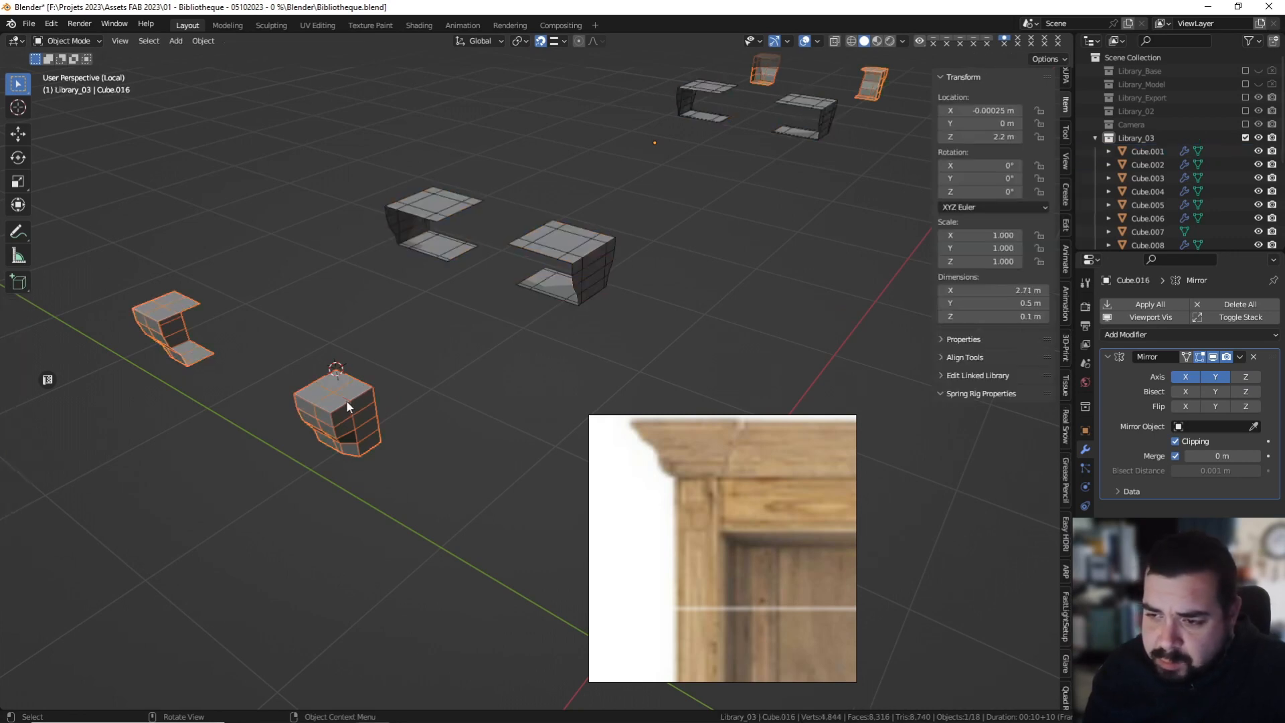
{"action": "key", "text": "q"}
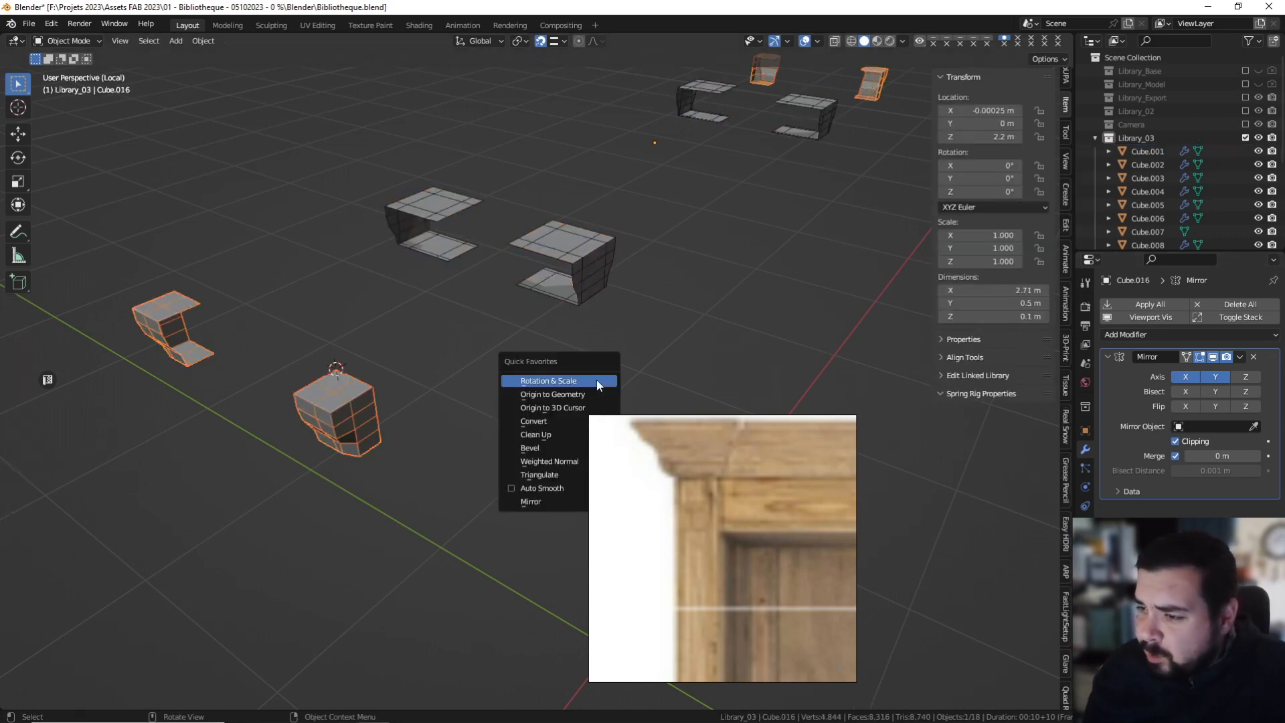
{"action": "left_click", "coordinate": [554, 406]}
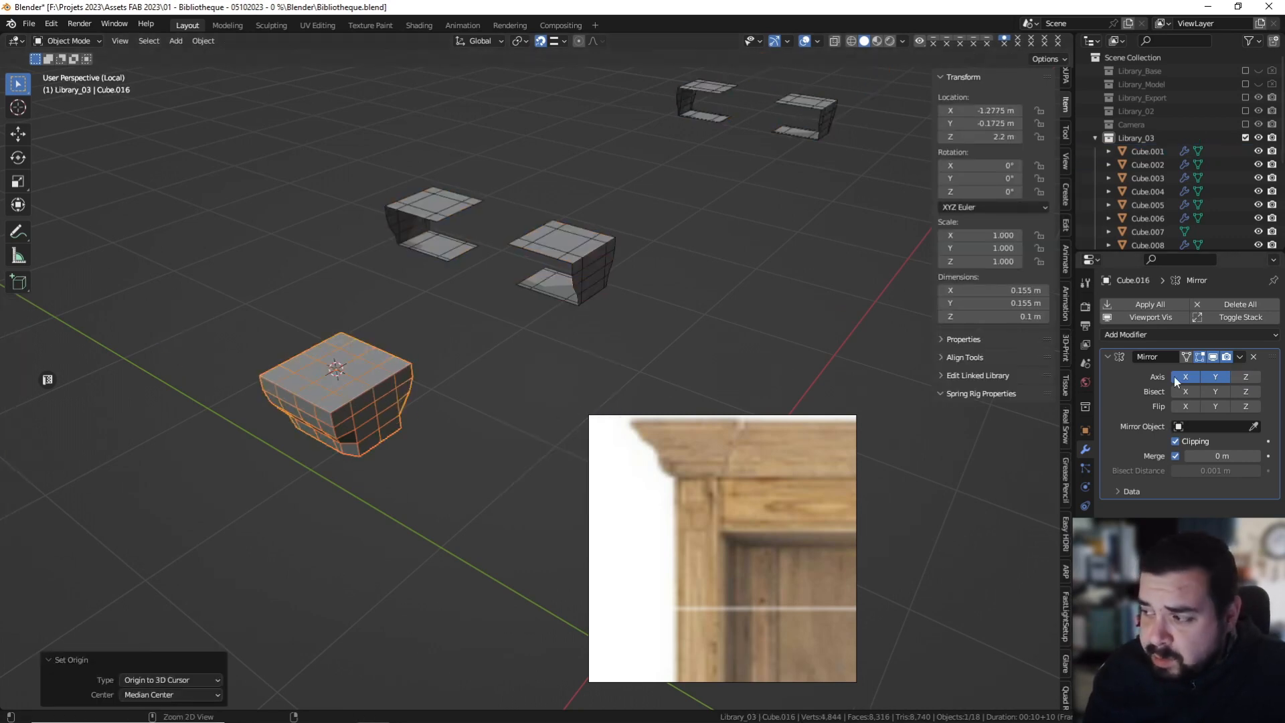
{"action": "key", "text": "ctrl+a"}
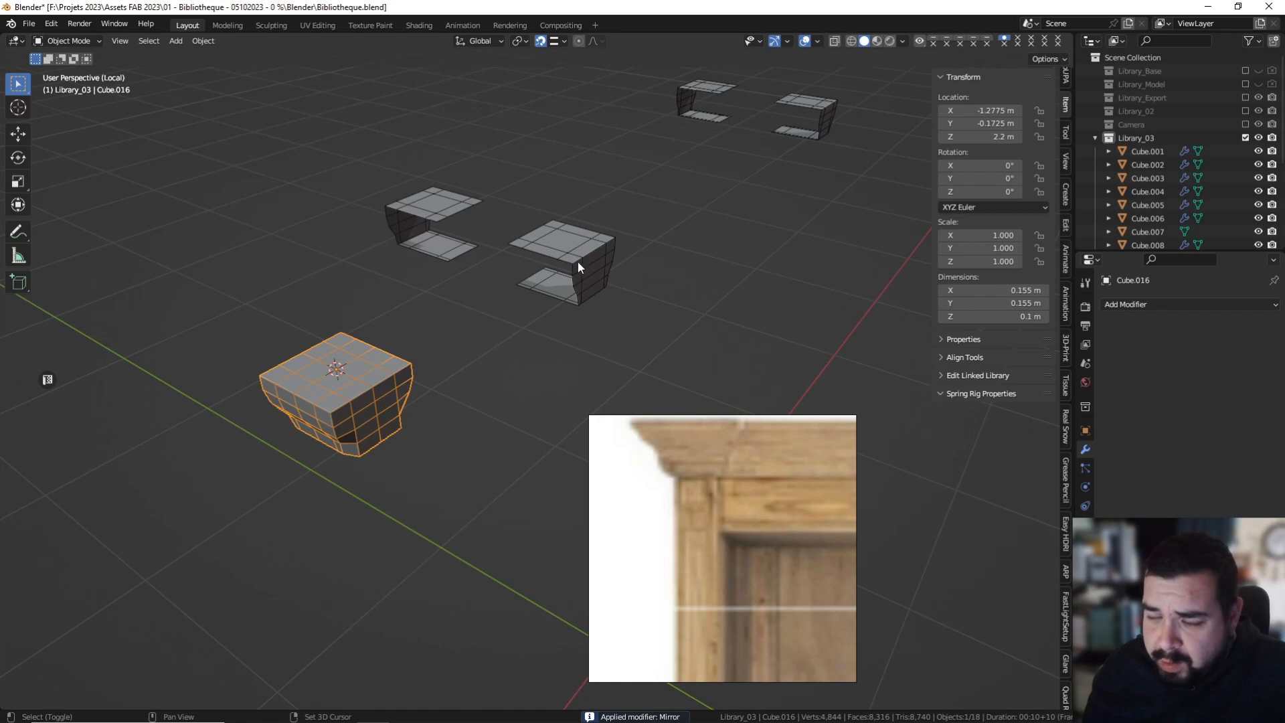
Copy the Mirror modifier from the inner post blocks to the corner block, and turn off X-axis mirroring on the post blocks.
{"action": "left_click", "coordinate": [541, 265], "text": "shift"}
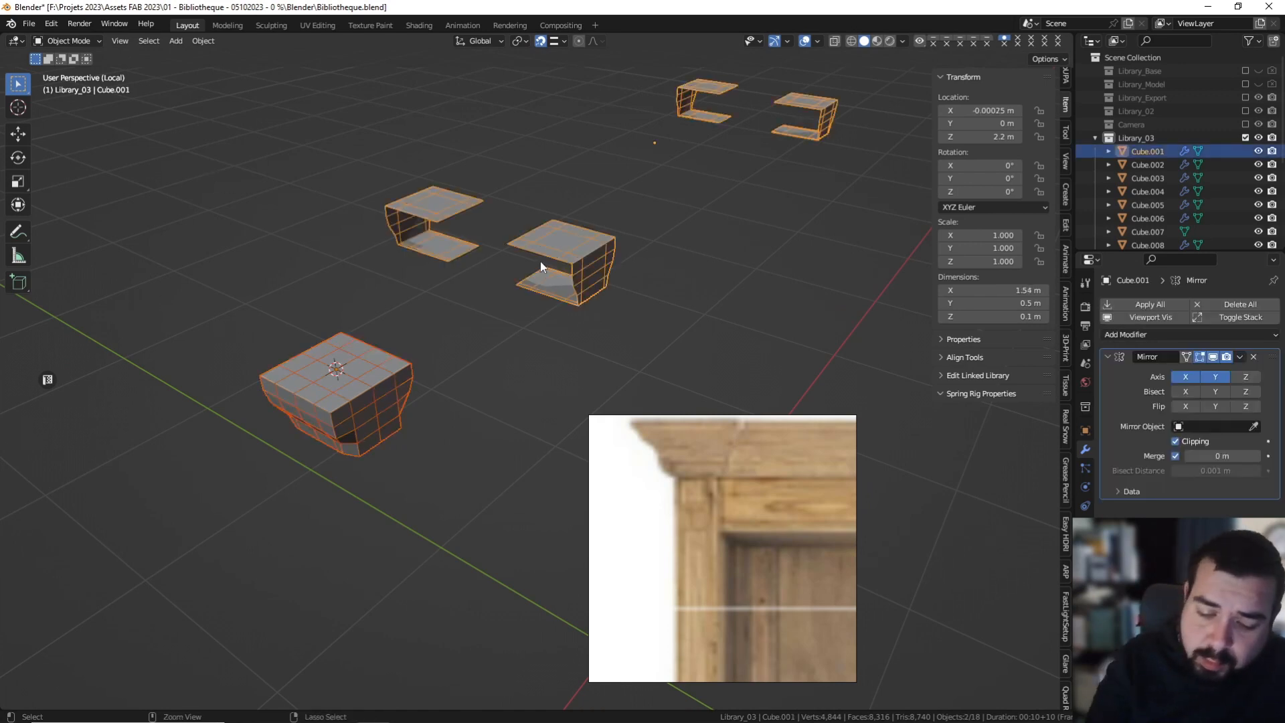
{"action": "key", "text": "ctrl+l"}
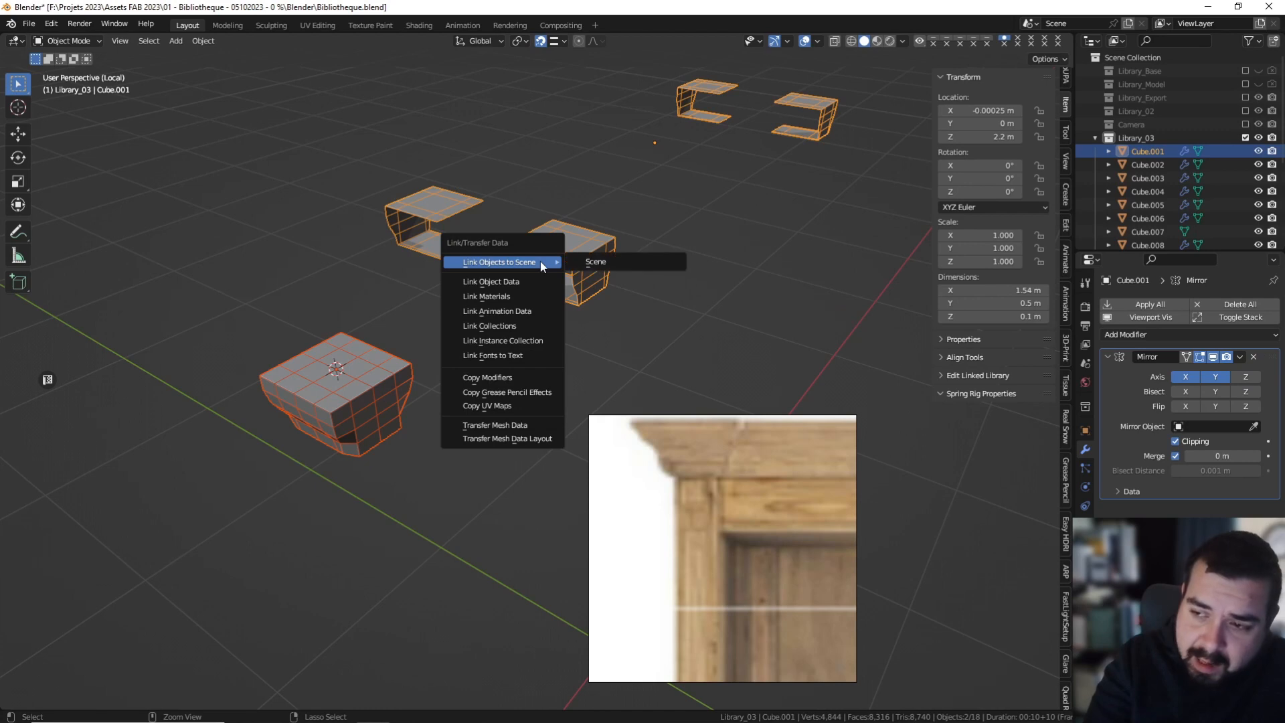
{"action": "left_click", "coordinate": [513, 378]}
{"action": "left_click", "coordinate": [1189, 378]}
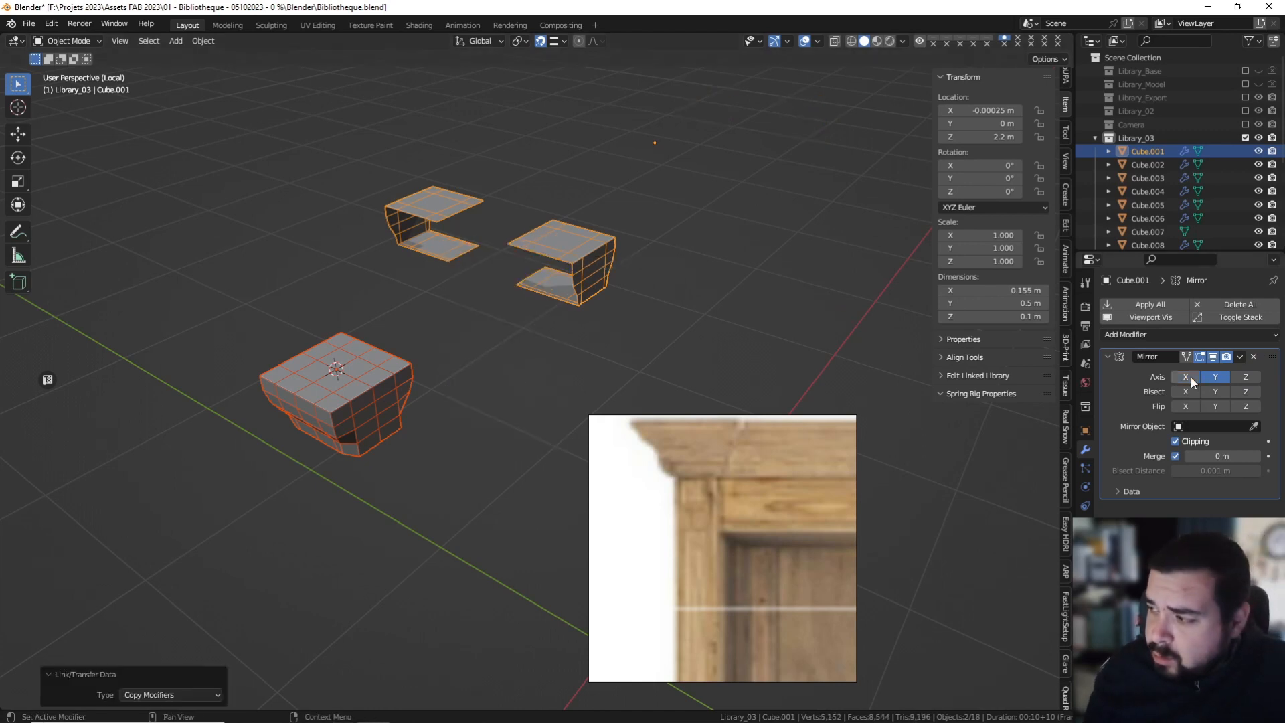
Snap the 3D cursor to the inner post blocks' origin and set the corner block's origin to it.
{"action": "left_click", "coordinate": [578, 226]}
{"action": "key", "text": "shift+s"}
{"action": "left_click", "coordinate": [578, 251]}
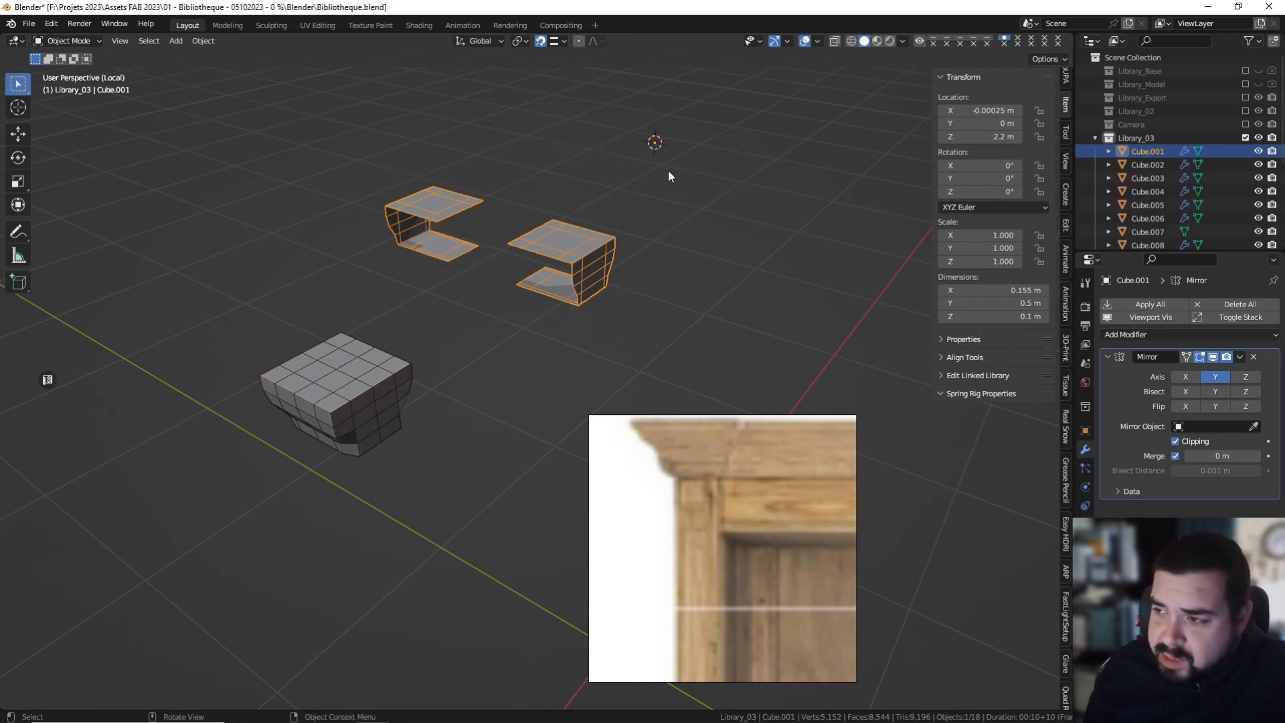
{"action": "left_click", "coordinate": [336, 354]}
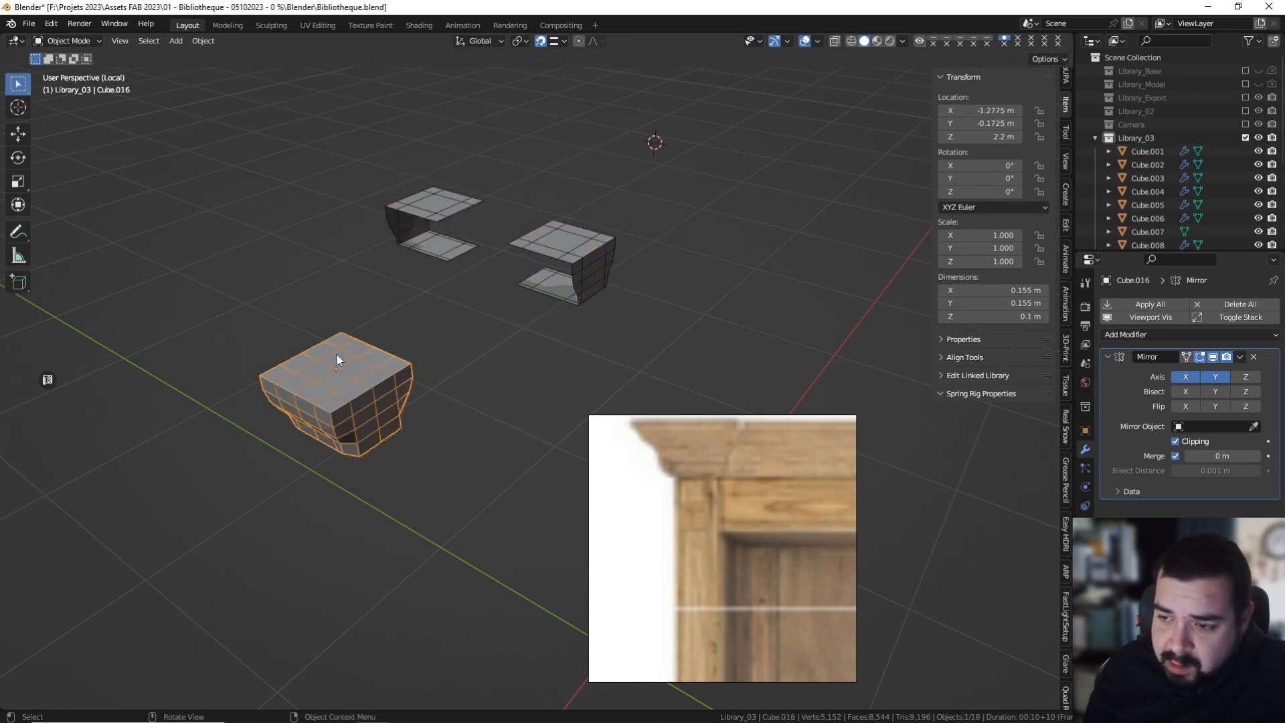
{"action": "right_click", "coordinate": [336, 354]}
{"action": "left_click", "coordinate": [364, 348]}
Turn X-axis mirroring back on for the inner post blocks and open their mesh for editing.
{"action": "left_click", "coordinate": [548, 260]}
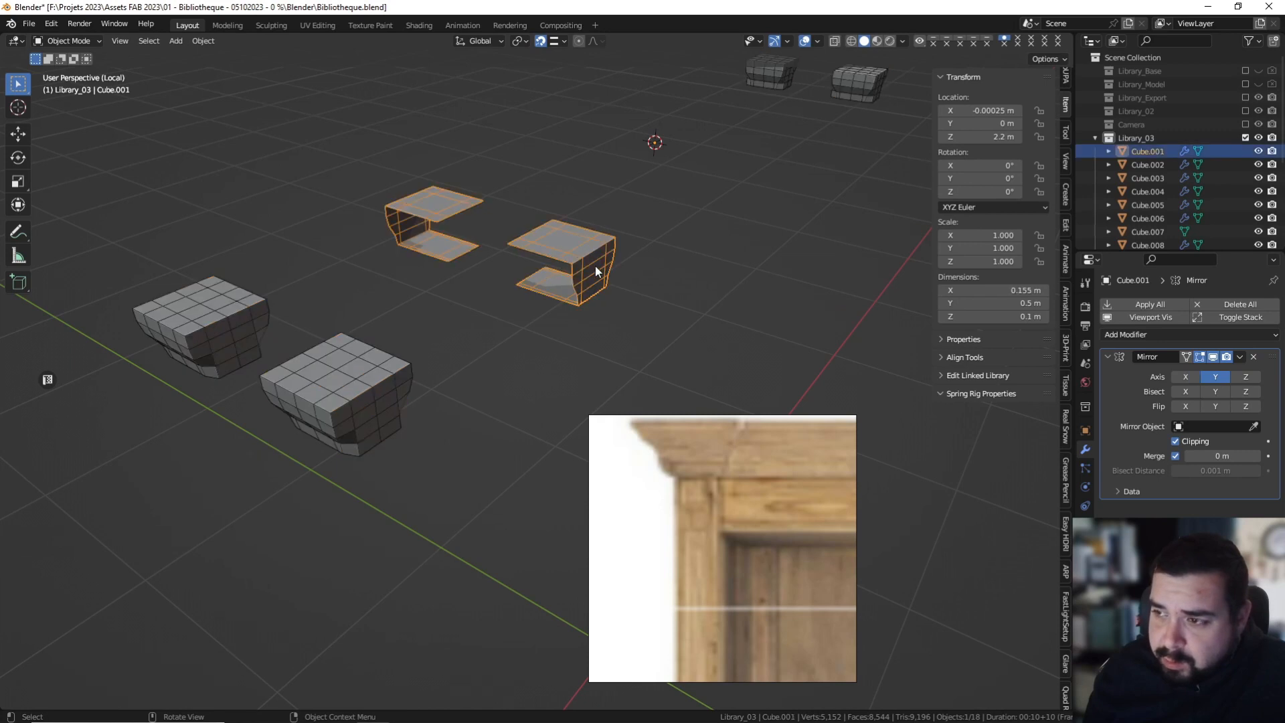
{"action": "left_click", "coordinate": [1188, 377]}
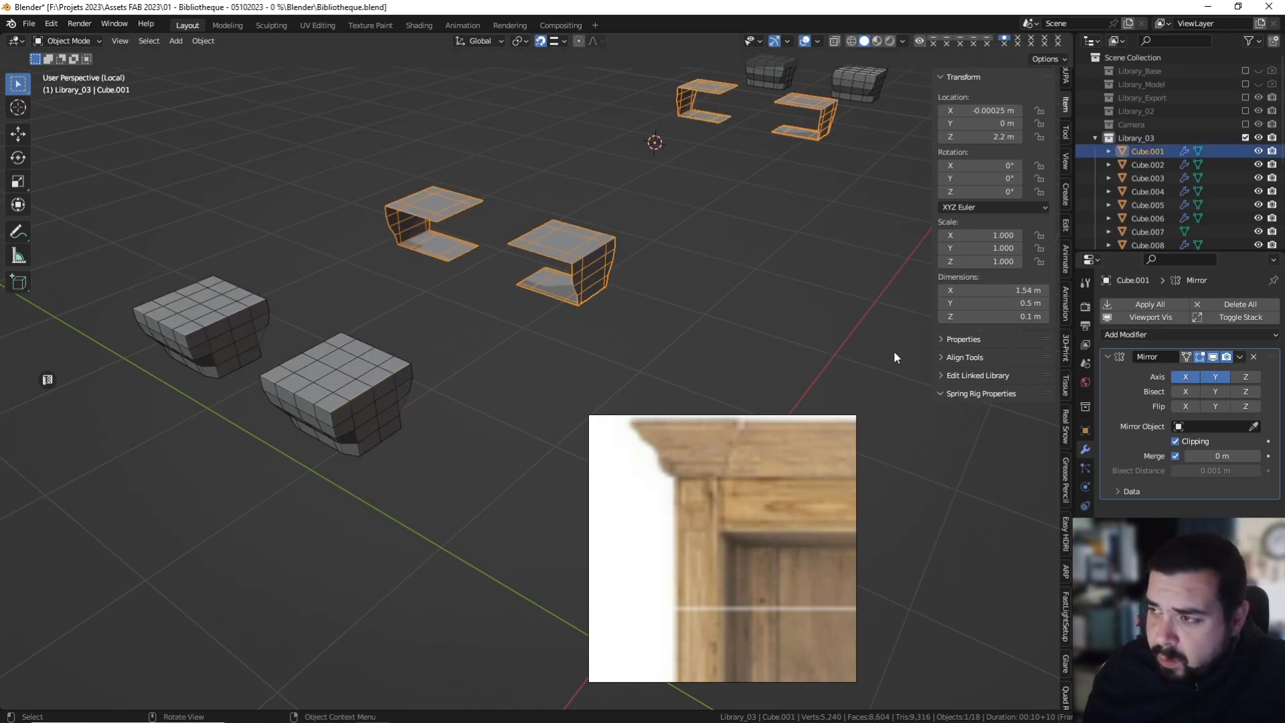
{"action": "middle_click_drag", "start_coordinate": [586, 278], "coordinate": [567, 309], "text": "shift"}
{"action": "key", "text": "Tab"}
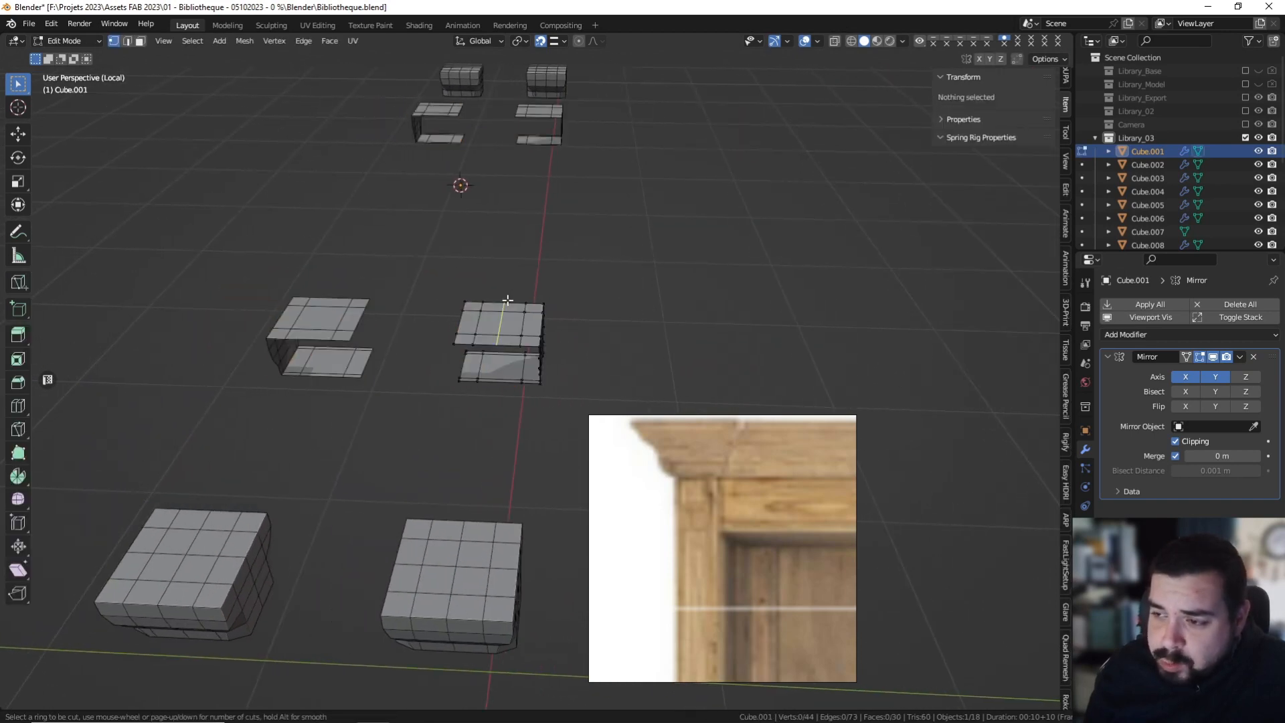
Add a centred loop cut across the inner post block's top faces, and try to select the inner-half face loops.
{"action": "left_click", "coordinate": [507, 300]}
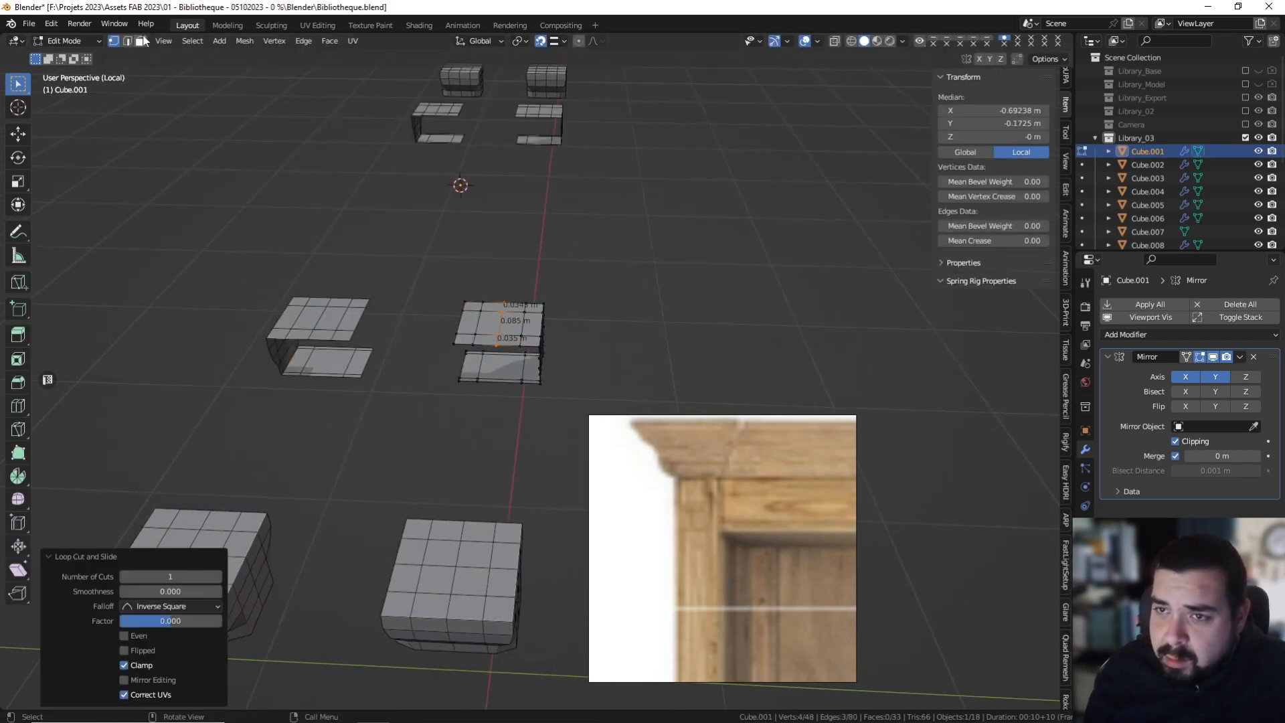
{"action": "left_click", "coordinate": [140, 40]}
{"action": "left_click", "coordinate": [483, 330], "text": "alt"}
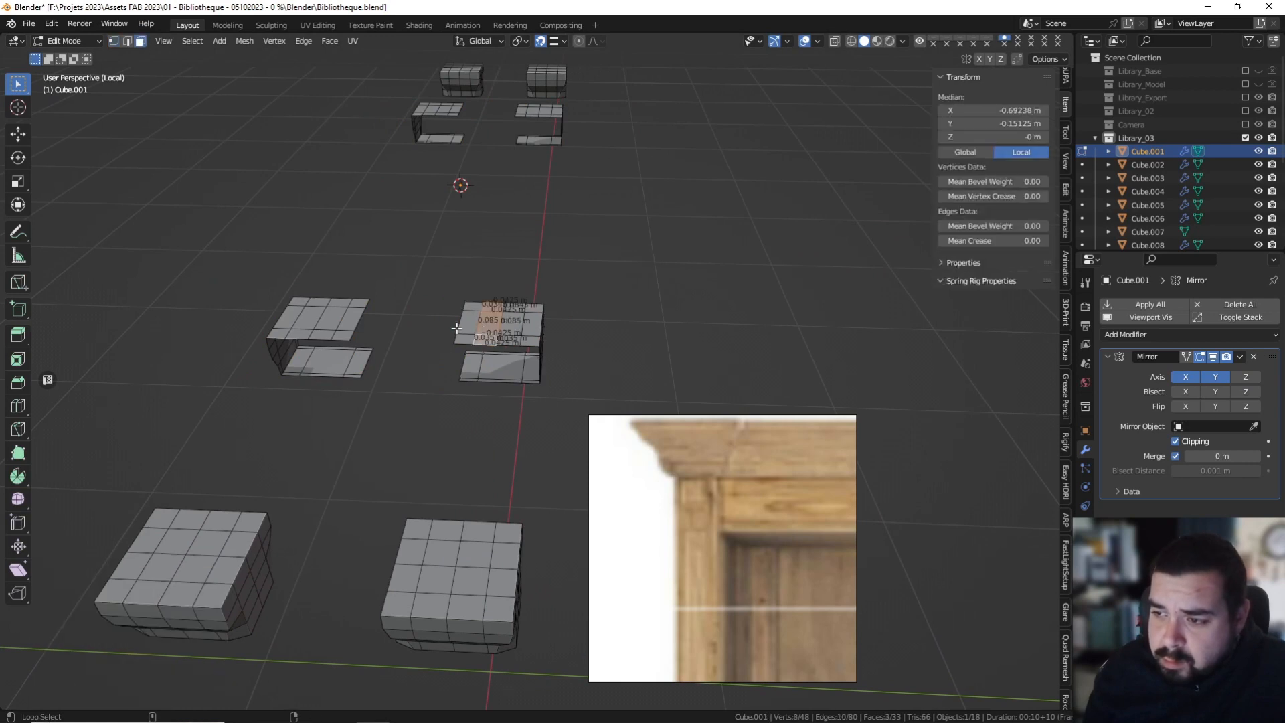
{"action": "left_click", "coordinate": [465, 330], "text": "alt+shift"}
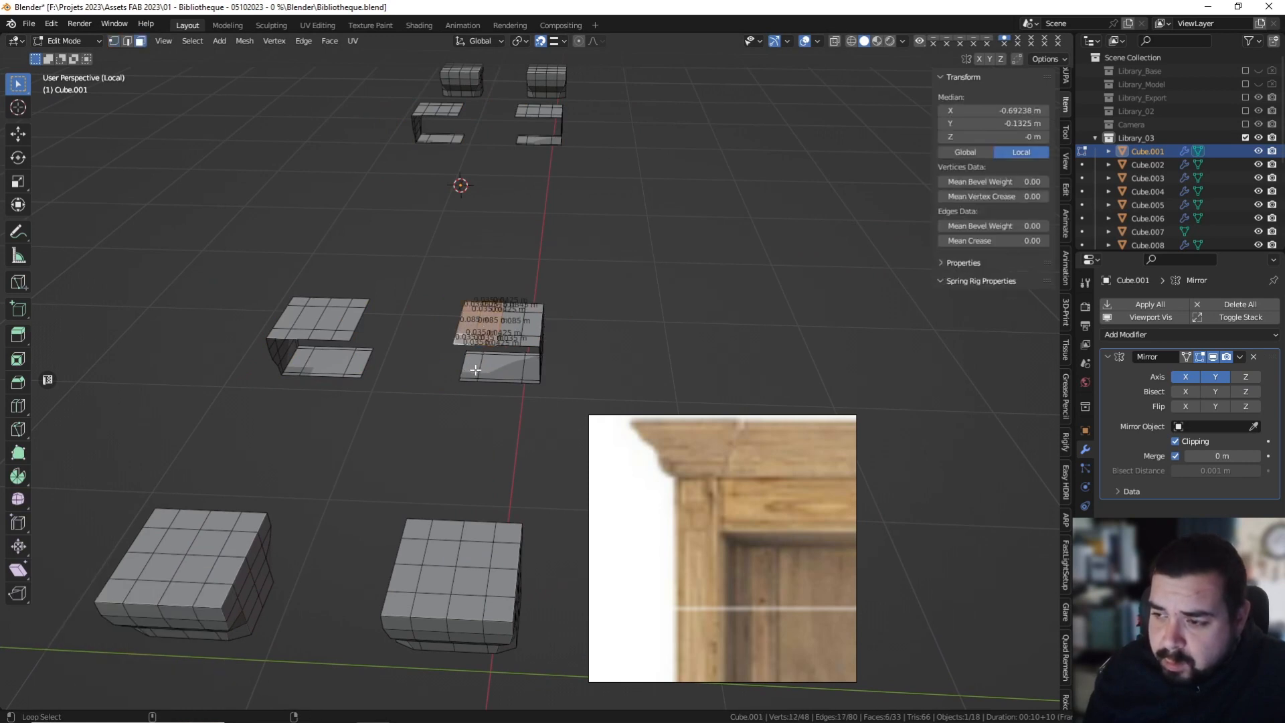
{"action": "left_click", "coordinate": [475, 369], "text": "alt+shift"}
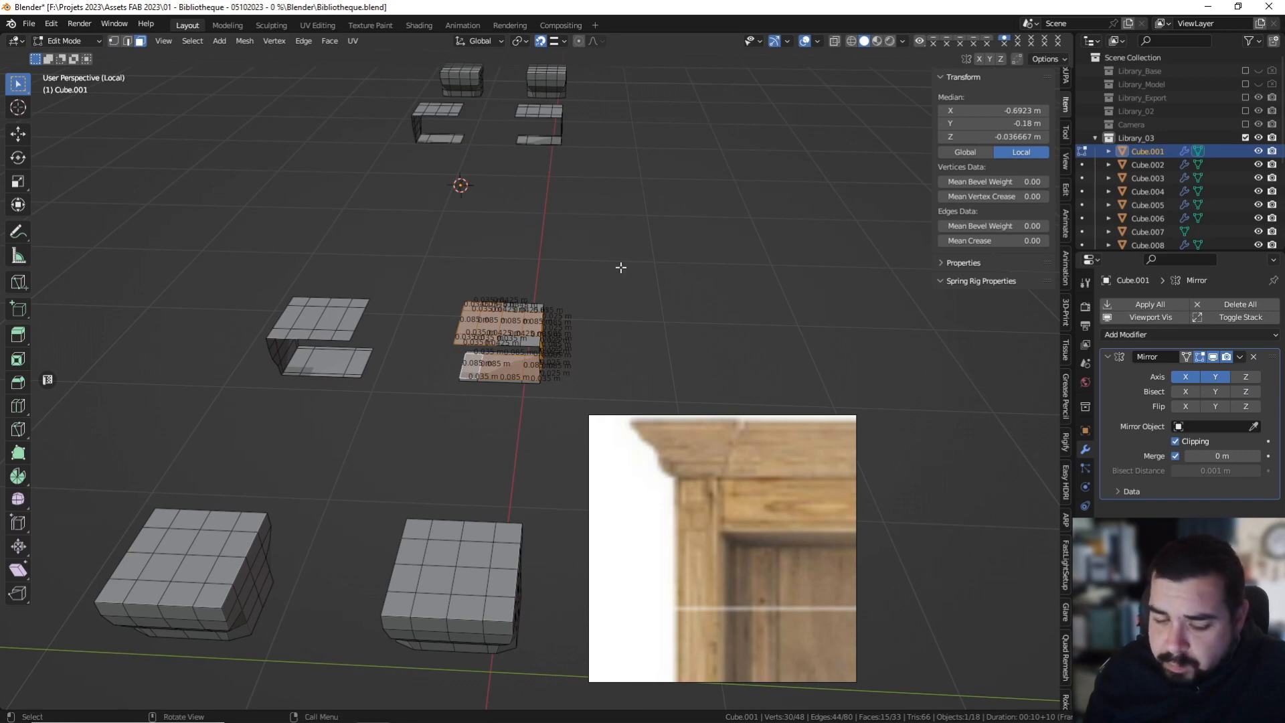
Clear the selection and add a matching centred loop cut across the inner post block's bottom faces.
{"action": "key", "text": "a"}
{"action": "left_click", "coordinate": [648, 181]}
{"action": "key", "text": "ctrl+r"}
{"action": "double_click", "coordinate": [497, 399]}
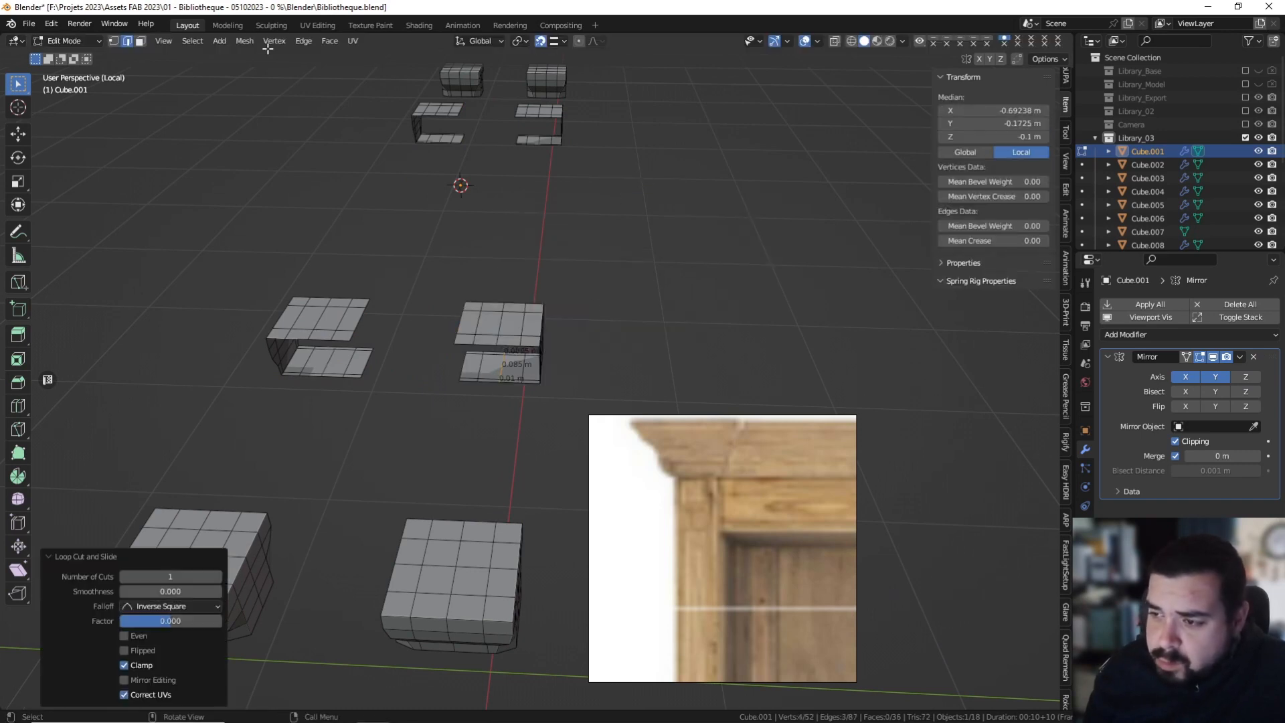
Select the top and bottom face loops on the inner half of the post block and delete them.
{"action": "left_click", "coordinate": [140, 41]}
{"action": "left_click", "coordinate": [472, 320], "text": "alt"}
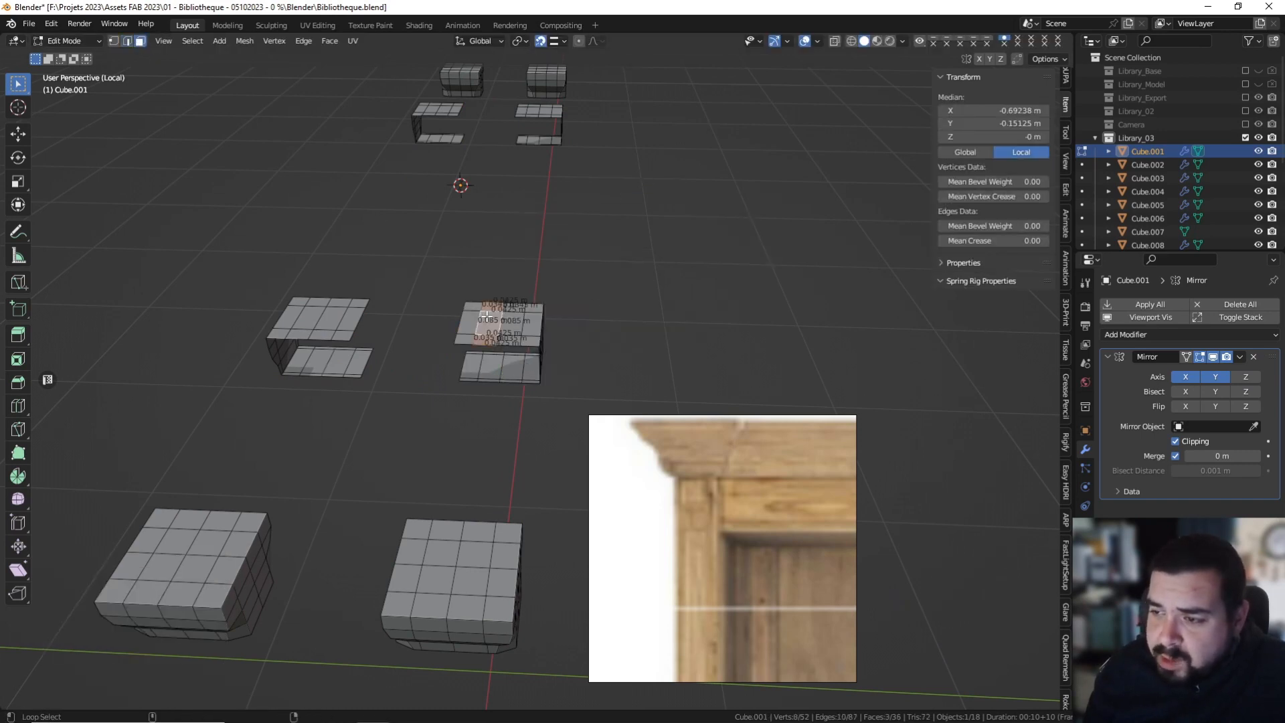
{"action": "left_click", "coordinate": [475, 366], "text": "alt+shift"}
{"action": "key", "text": "ctrl+z"}
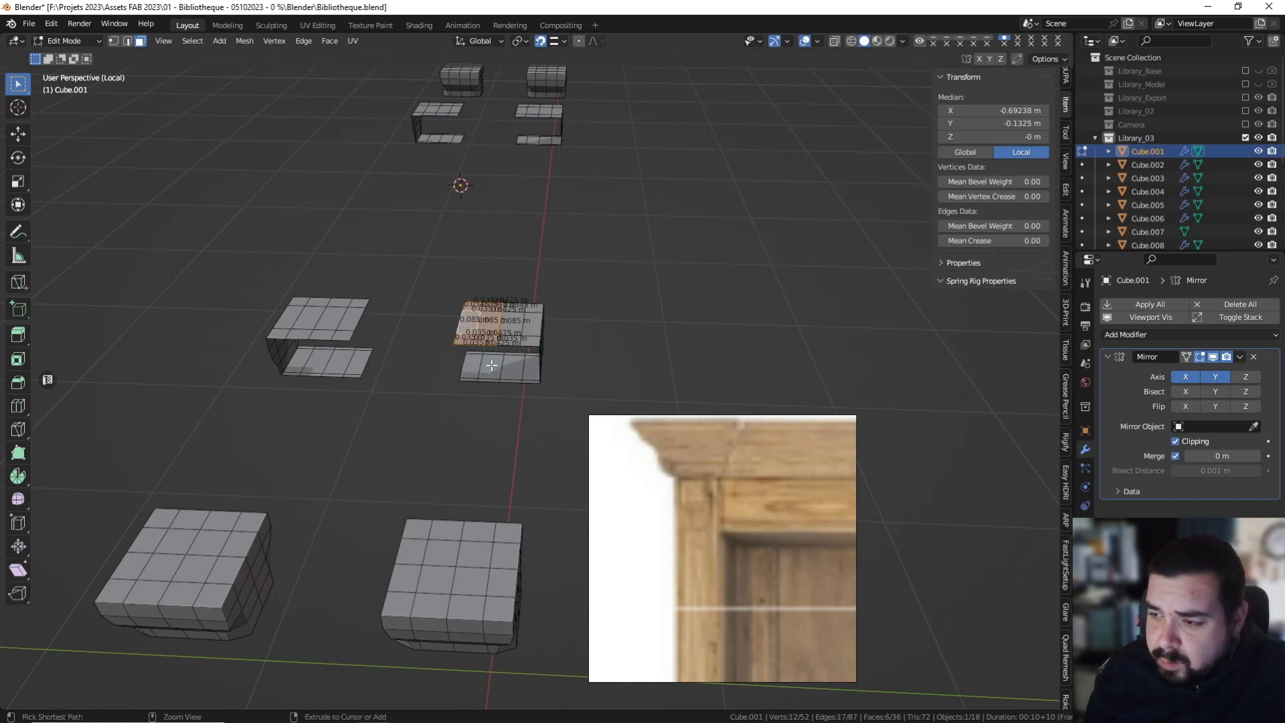
{"action": "left_click", "coordinate": [491, 365], "text": "alt+shift"}
{"action": "key", "text": "ctrl+z"}
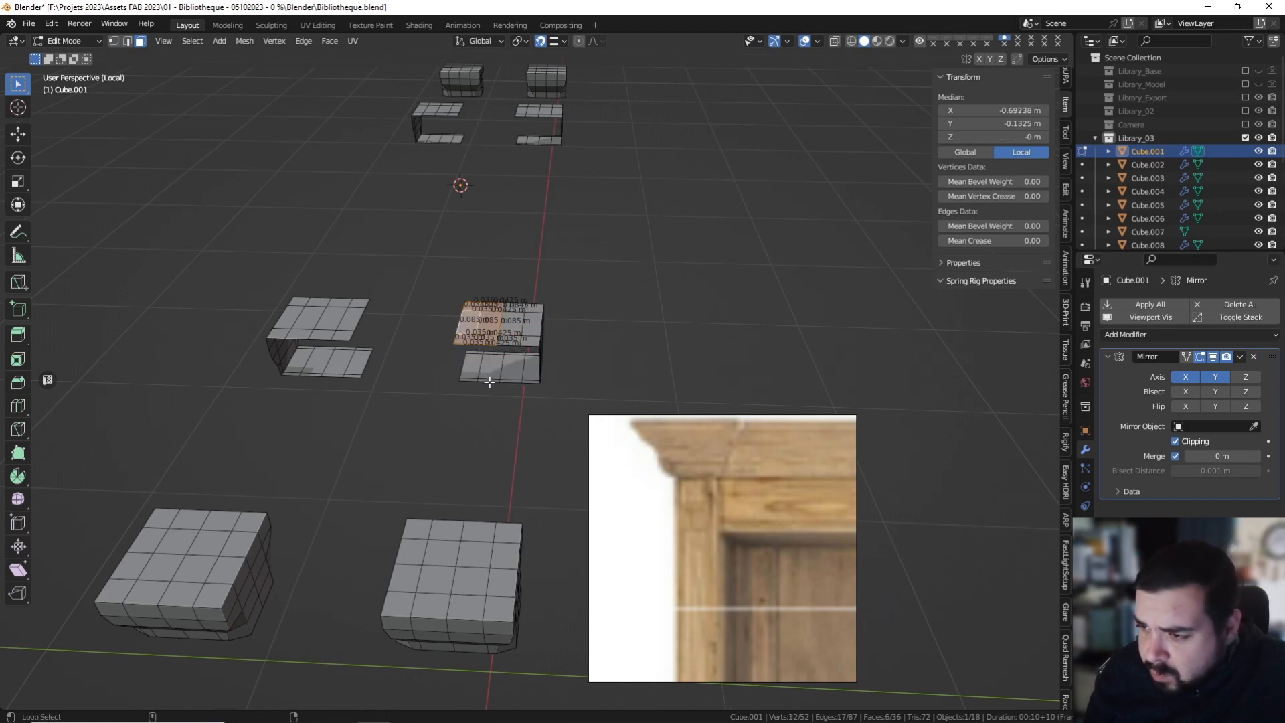
{"action": "left_click", "coordinate": [465, 368], "text": "alt+shift"}
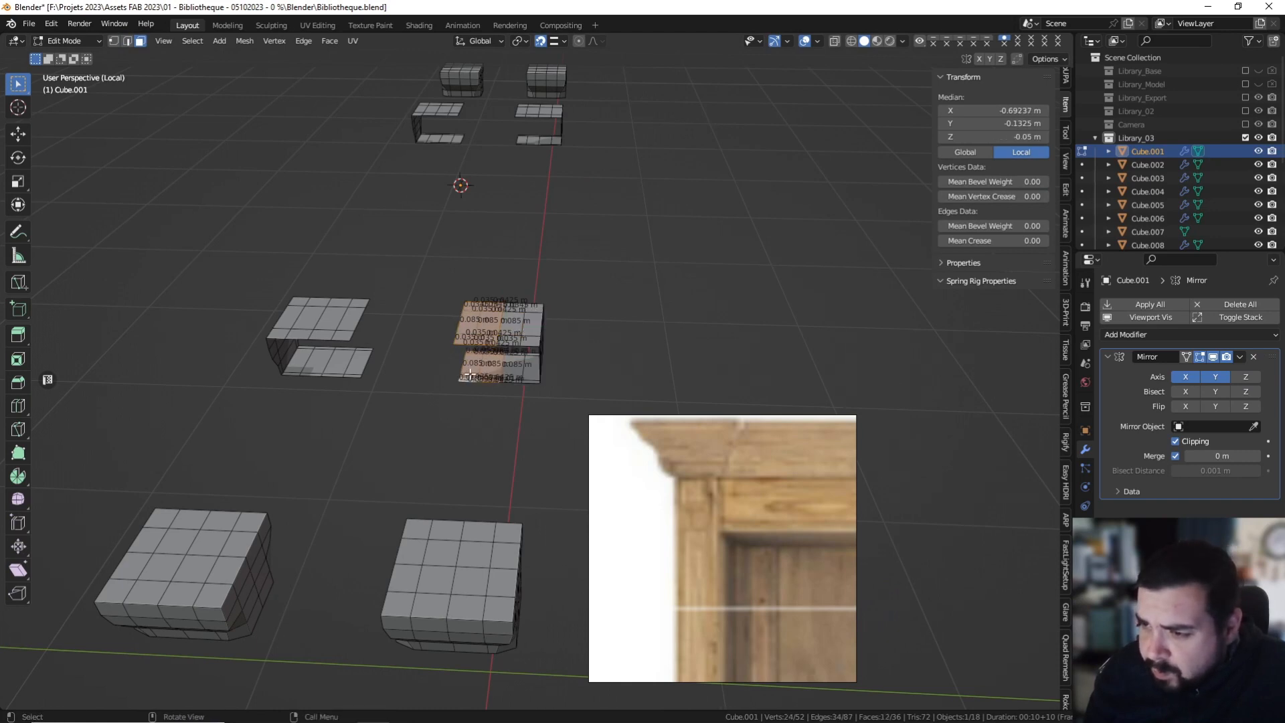
{"action": "key", "text": "x"}
{"action": "left_click", "coordinate": [548, 320]}
Snap the 3D cursor midway between the inner post block's top and bottom centre cut edges and set the origin there.
{"action": "middle_click_drag", "start_coordinate": [577, 311], "coordinate": [511, 282]}
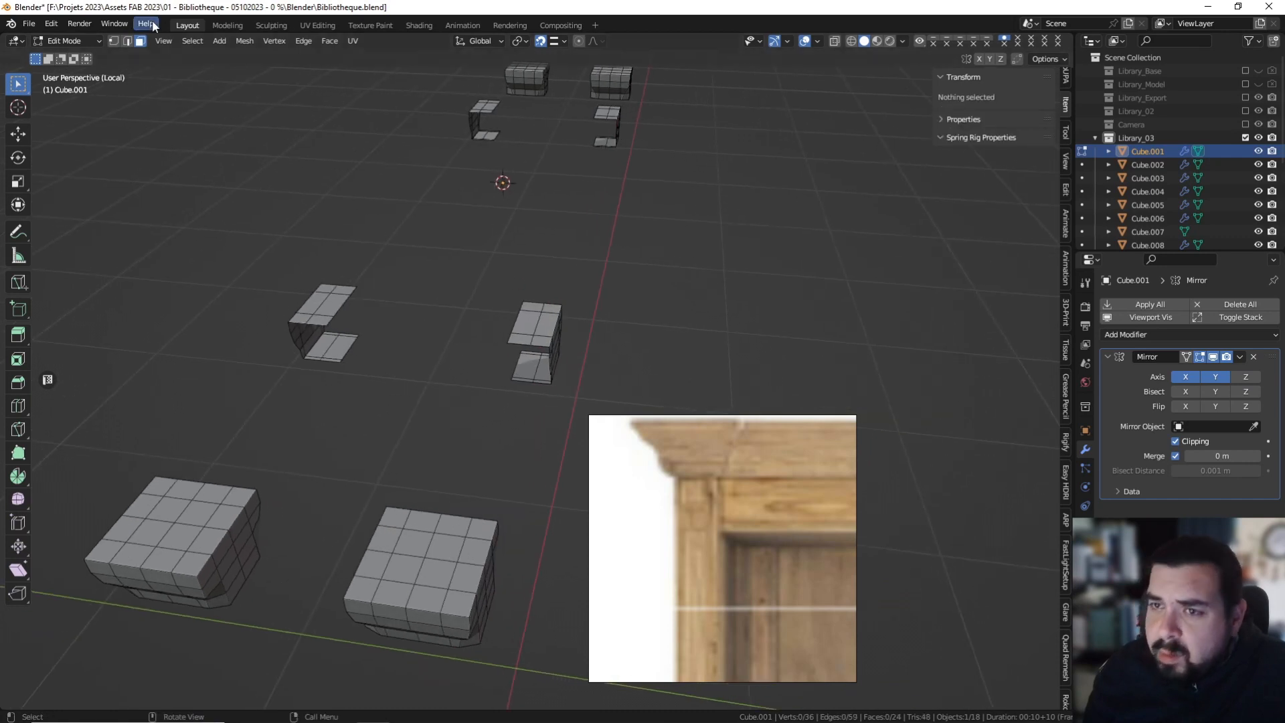
{"action": "left_click", "coordinate": [516, 321]}
{"action": "left_click", "coordinate": [515, 361], "text": "shift"}
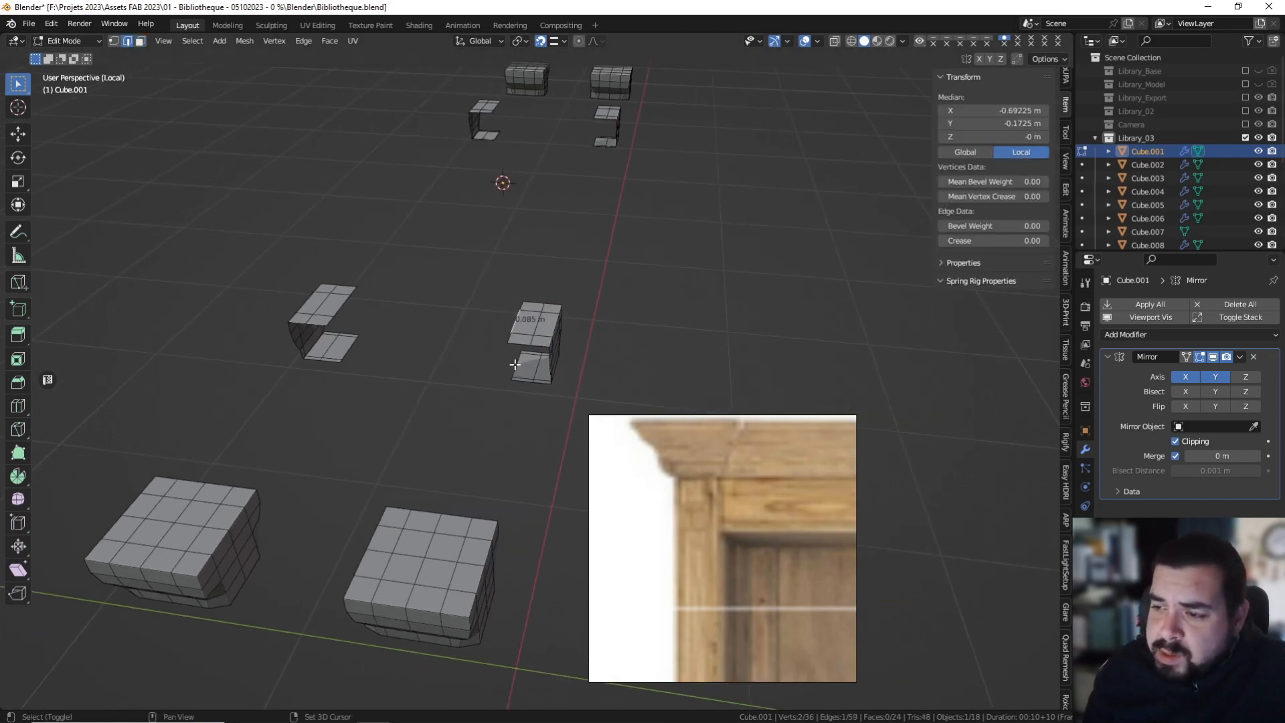
{"action": "key", "text": "shift+s"}
{"action": "left_click", "coordinate": [519, 402]}
{"action": "key", "text": "Tab"}
{"action": "right_click", "coordinate": [559, 347]}
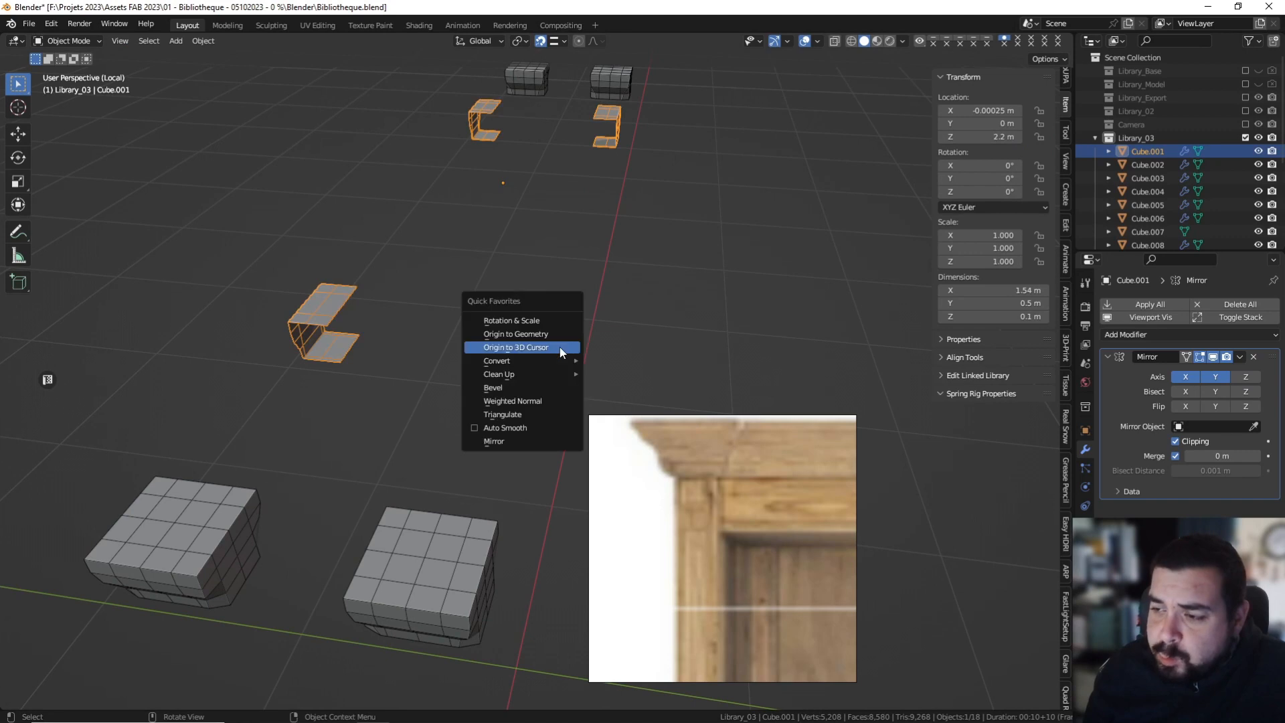
{"action": "mouse_move", "coordinate": [557, 351]}
{"action": "left_click", "coordinate": [598, 331]}
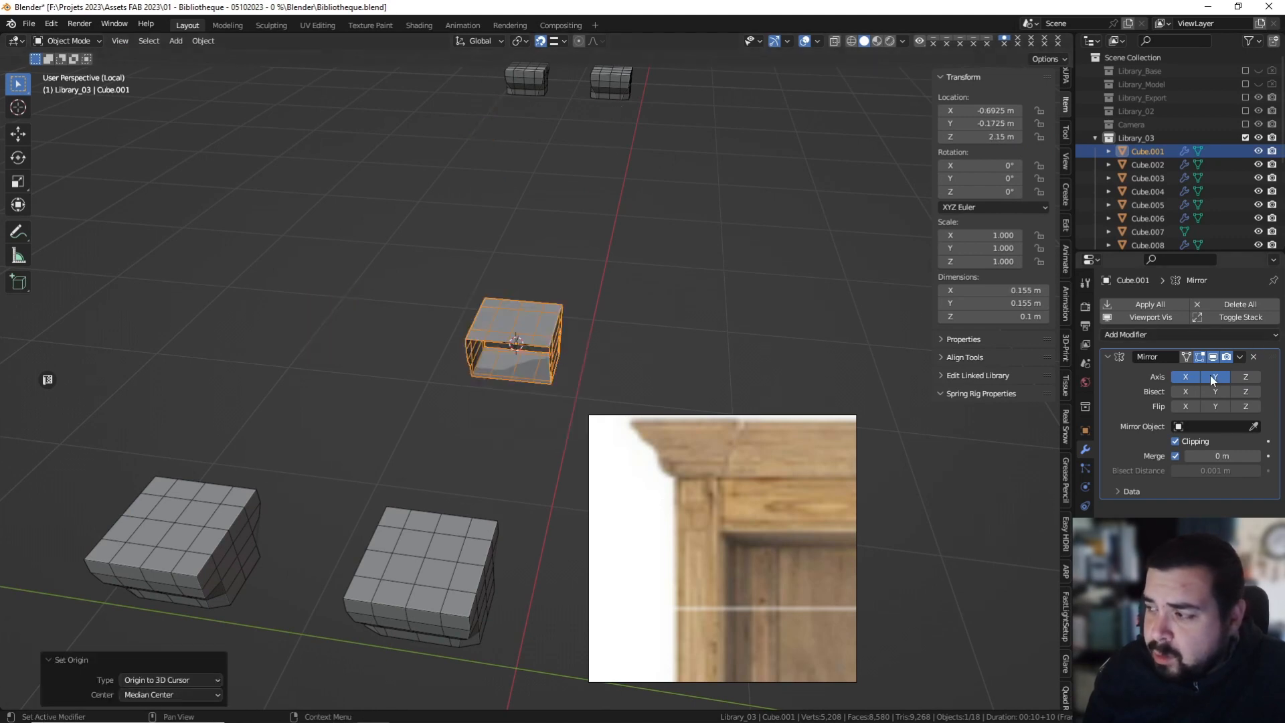
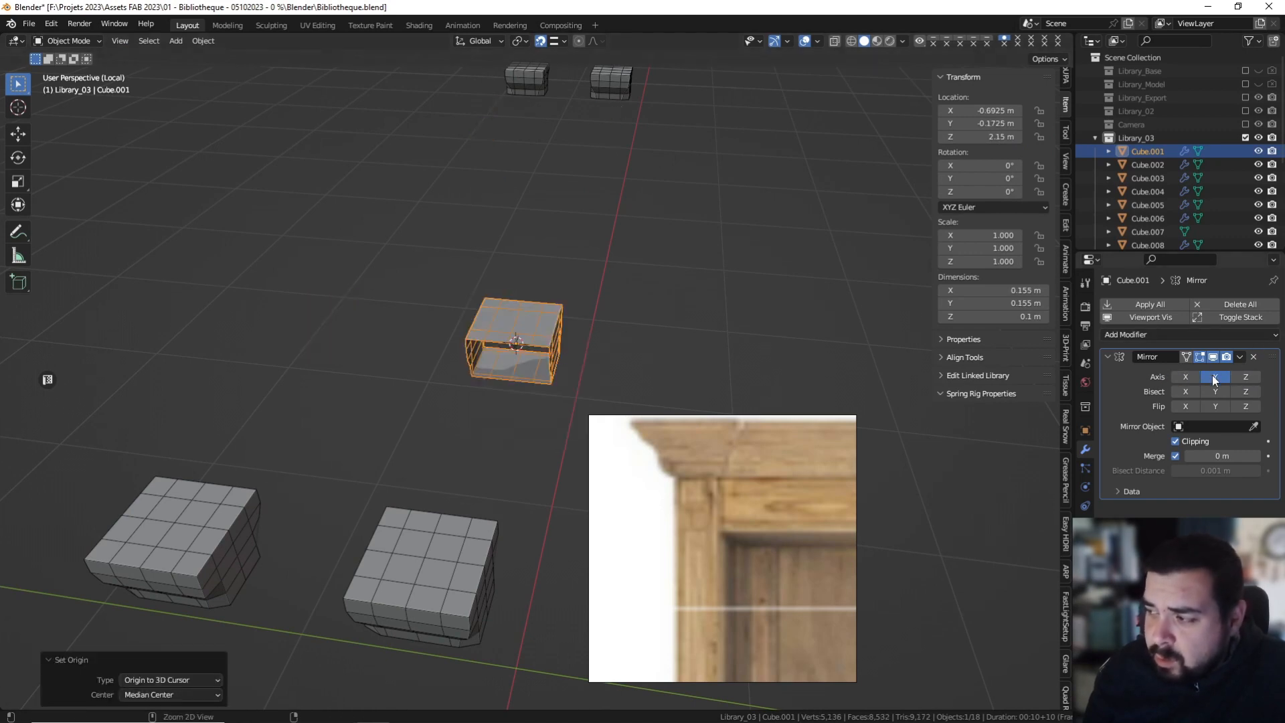
Restrict the inner post block's mirroring to the Y axis and apply it, also applying the Mirror modifier on the outer corner blocks.
{"action": "key", "text": "ctrl+a"}
{"action": "middle_click_drag", "start_coordinate": [698, 270], "coordinate": [455, 274]}
{"action": "left_click", "coordinate": [65, 348]}
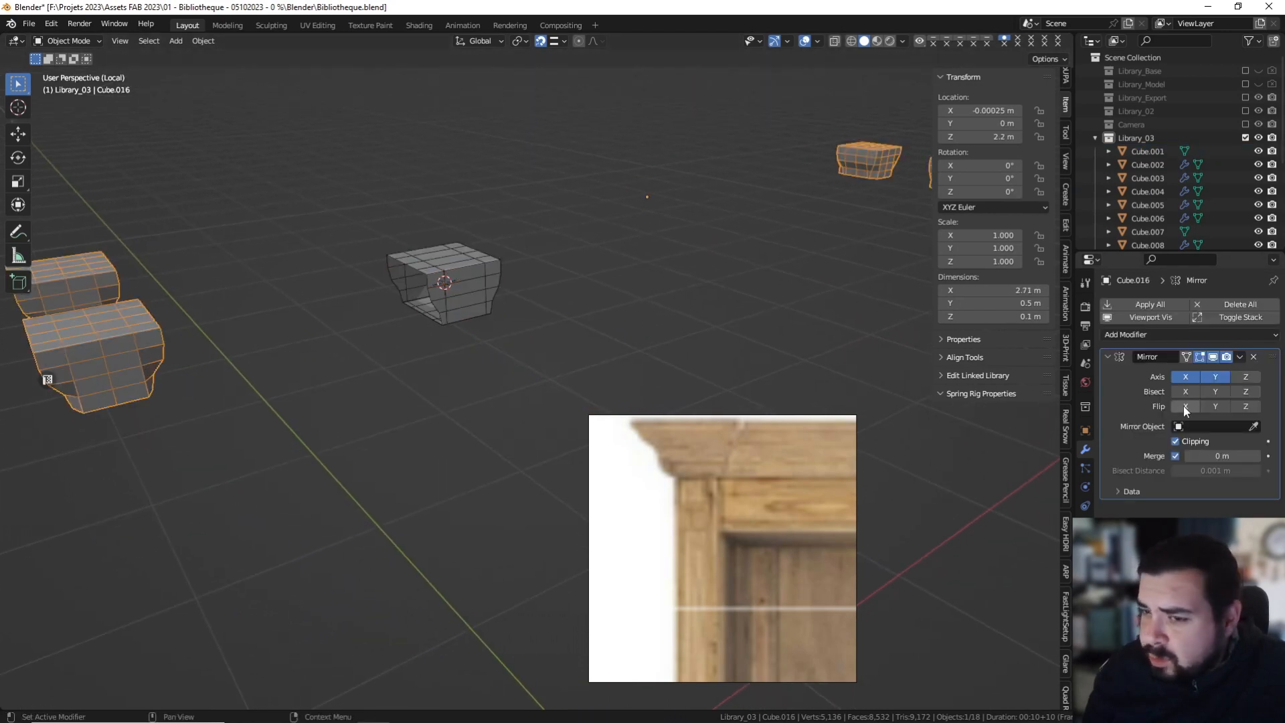
{"action": "key", "text": "ctrl+a"}
Move the mid-height vertex at one corner of the inner post block's opening 0.005 m along Y, and select the vertex below it.
{"action": "left_click", "coordinate": [445, 250]}
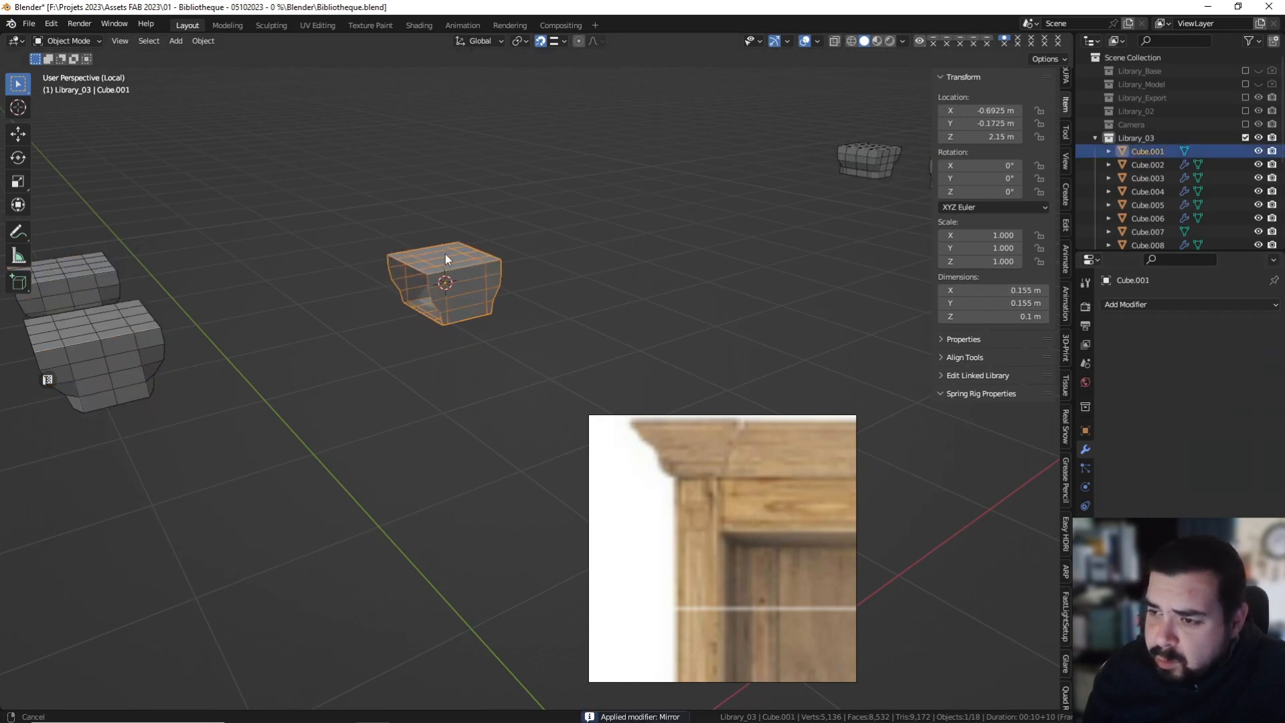
{"action": "scroll", "coordinate": [444, 255], "scroll_direction": "up", "scroll_amount": 4}
{"action": "key", "text": "Tab"}
{"action": "middle_click_drag", "start_coordinate": [330, 226], "coordinate": [461, 228]}
{"action": "left_click", "coordinate": [113, 42]}
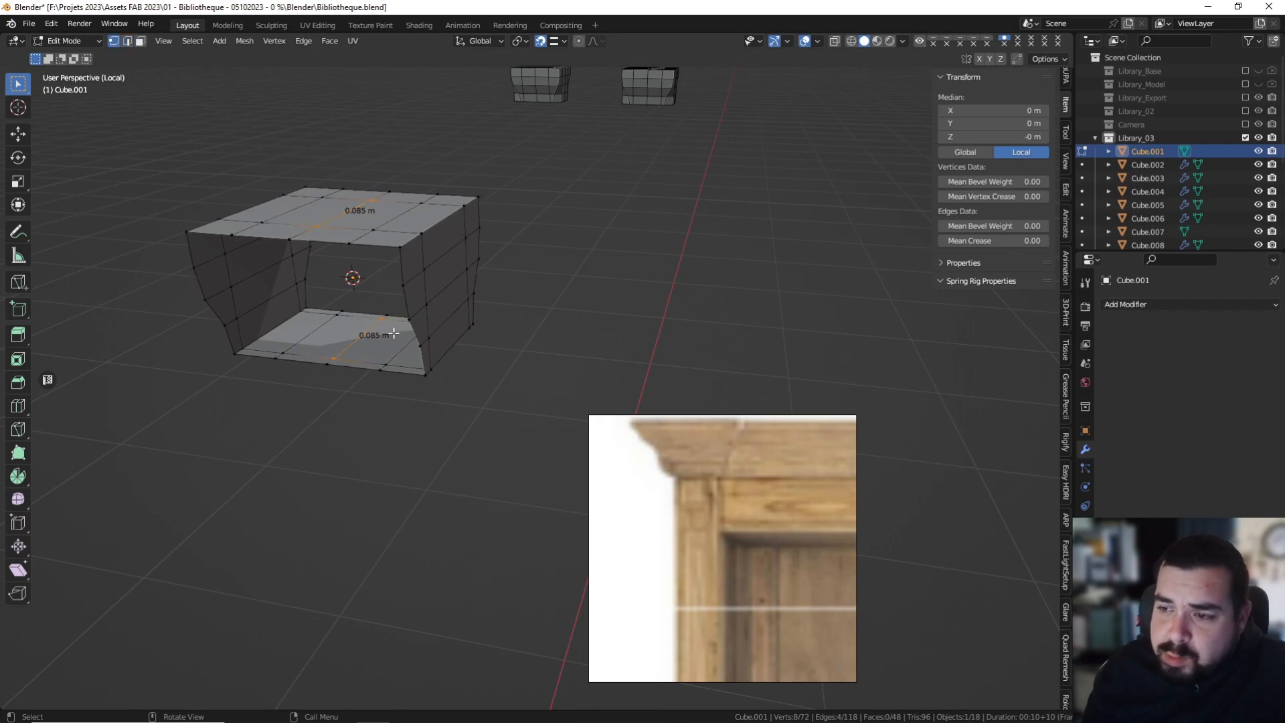
{"action": "left_click", "coordinate": [405, 288]}
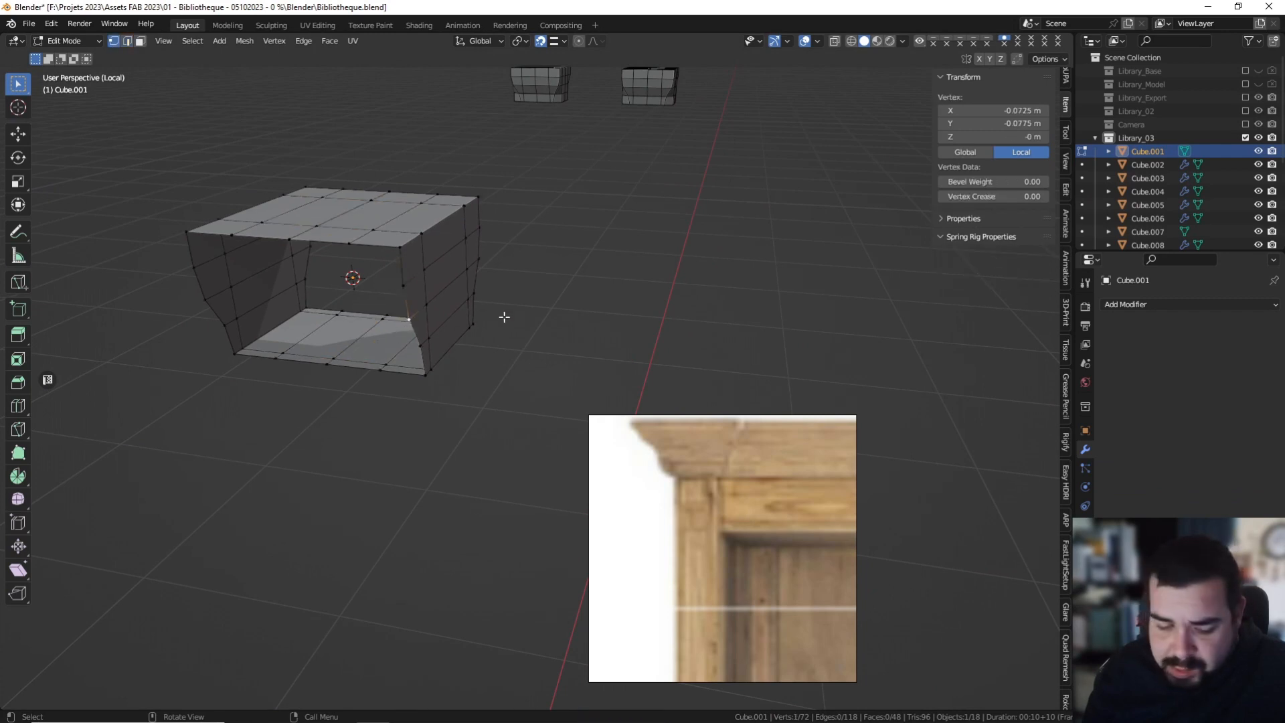
{"action": "key", "text": "g"}
{"action": "type", "text": "y"}
{"action": "type", "text": "0.0"}
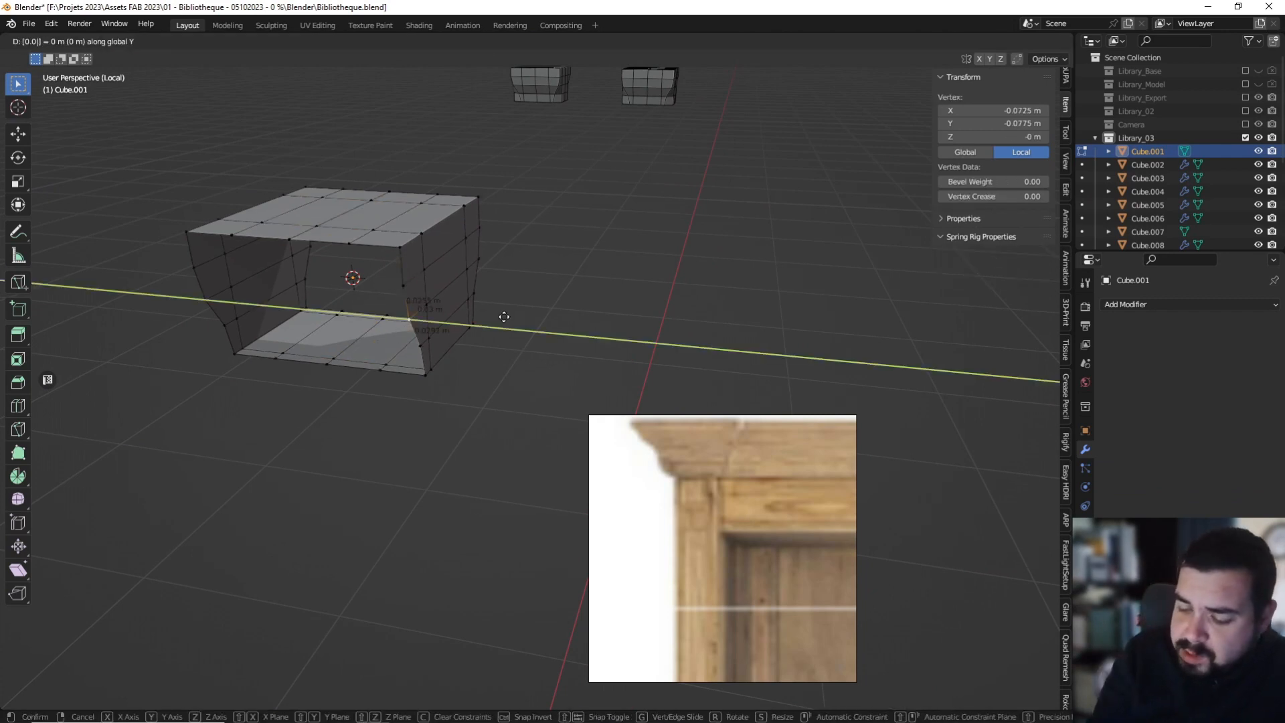
{"action": "type", "text": "05"}
{"action": "key", "text": "Return"}
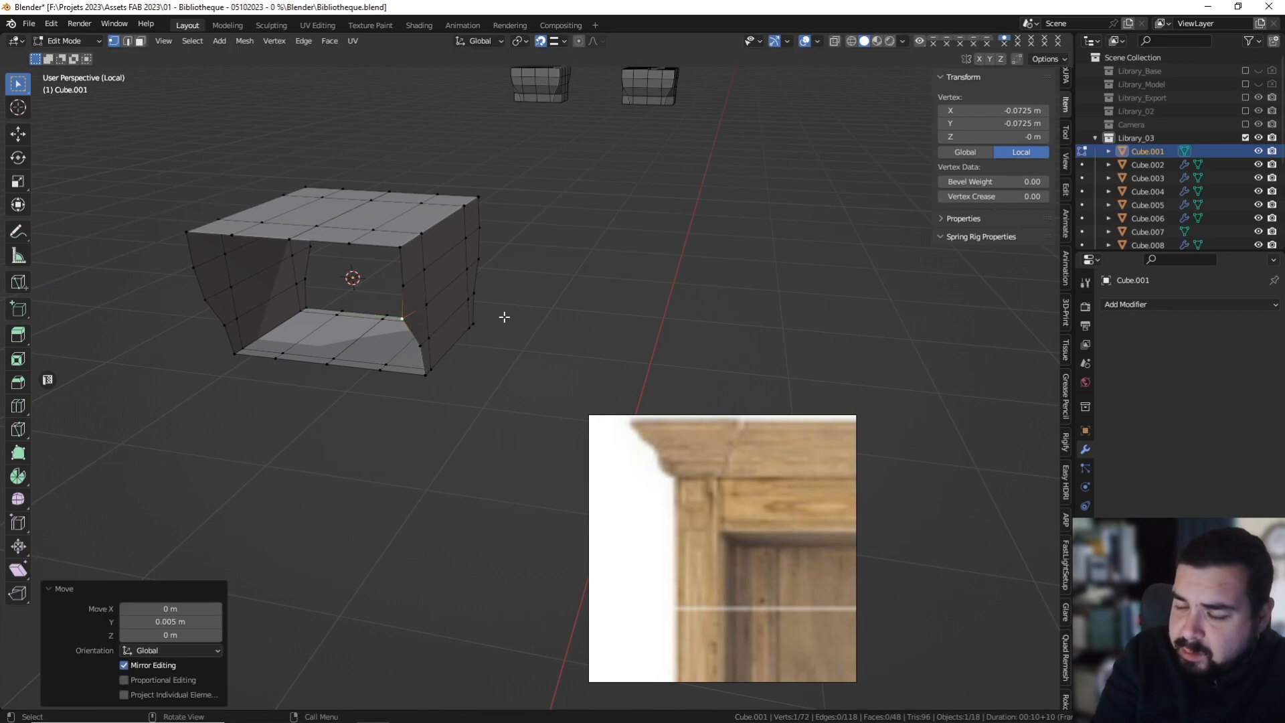
{"action": "left_click", "coordinate": [433, 338]}
{"action": "type", "text": "gy0.0"}
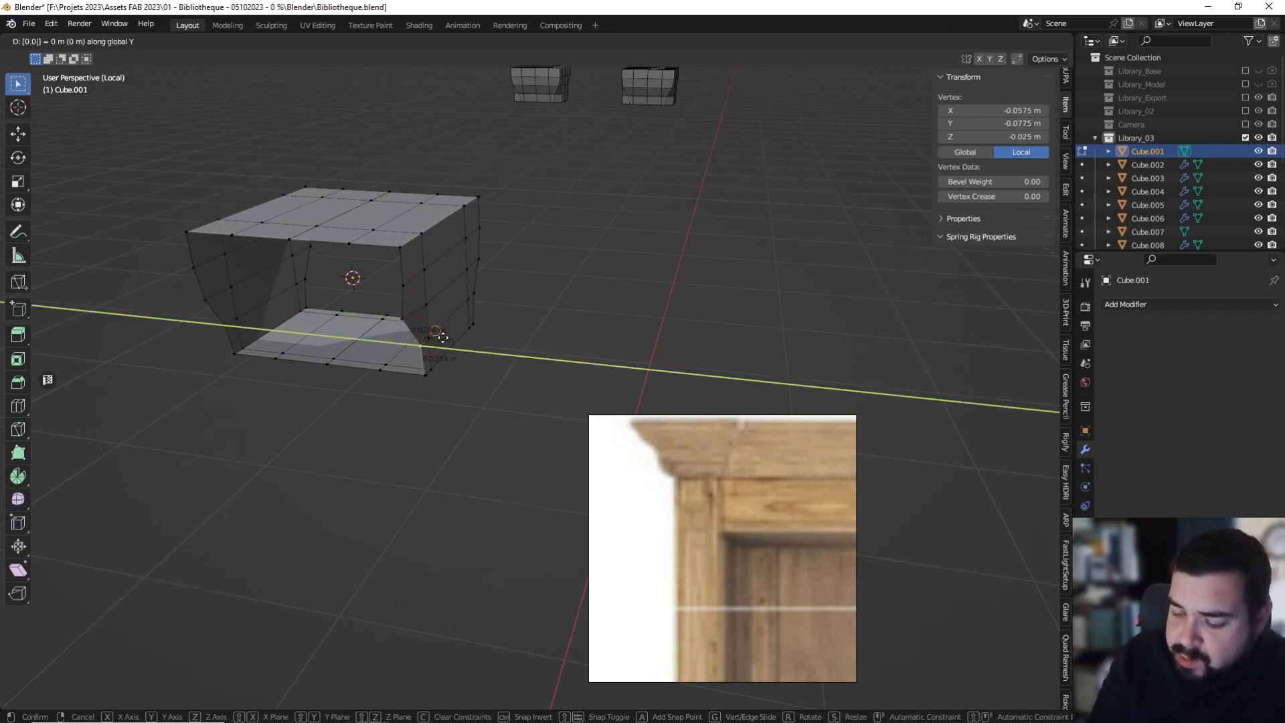
{"action": "type", "text": "25"}
{"action": "key", "text": "BackSpace"}
{"action": "key", "text": "BackSpace"}
{"action": "key", "text": "BackSpace"}
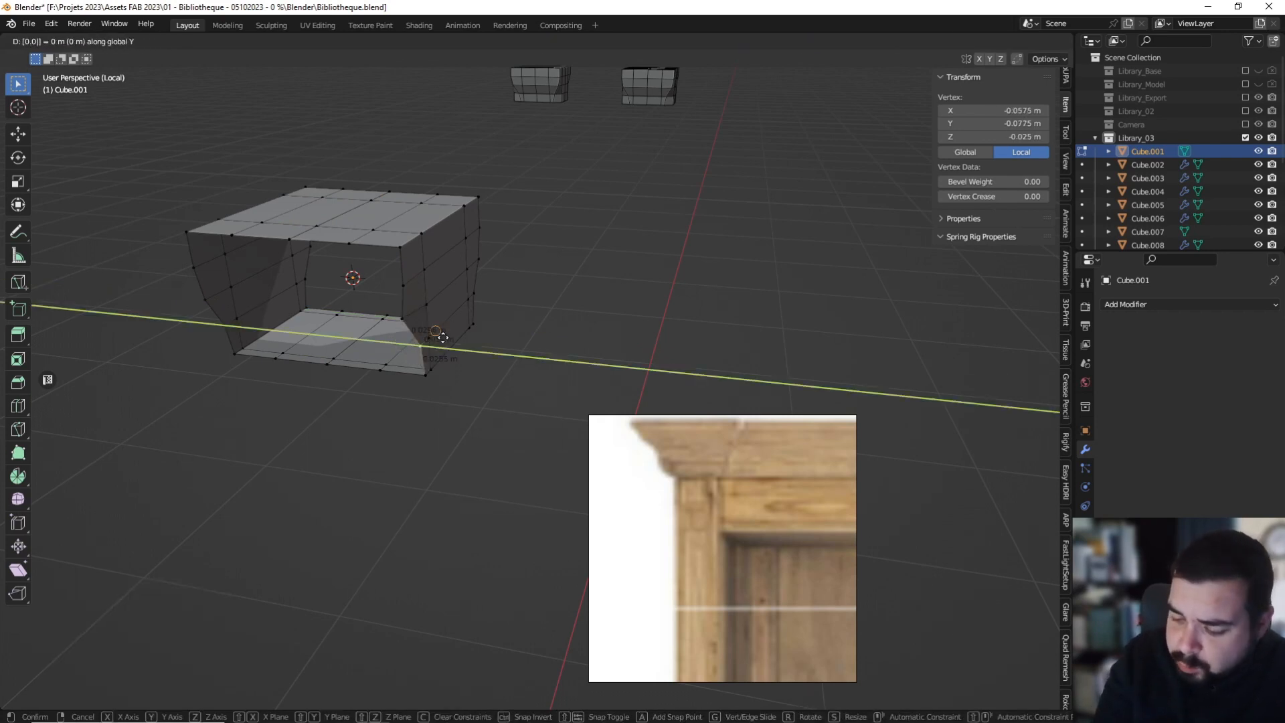
{"action": "key", "text": "minus"}
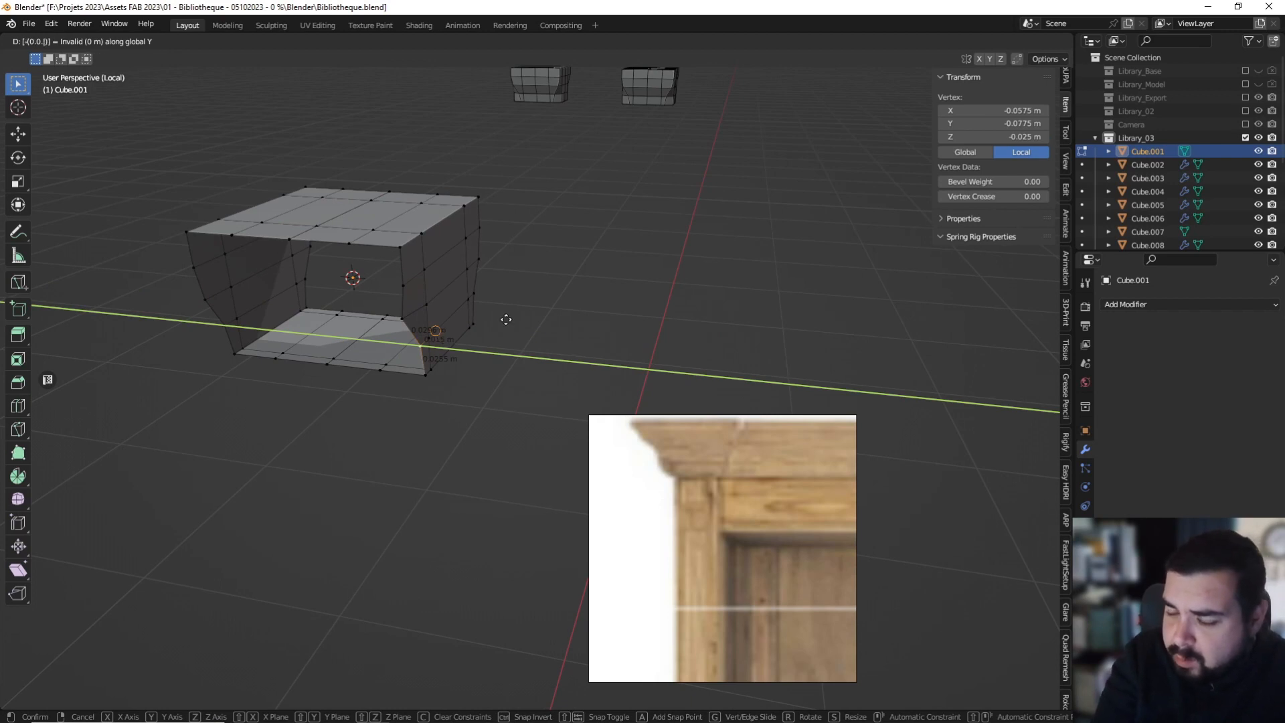
{"action": "type", "text": "2"}
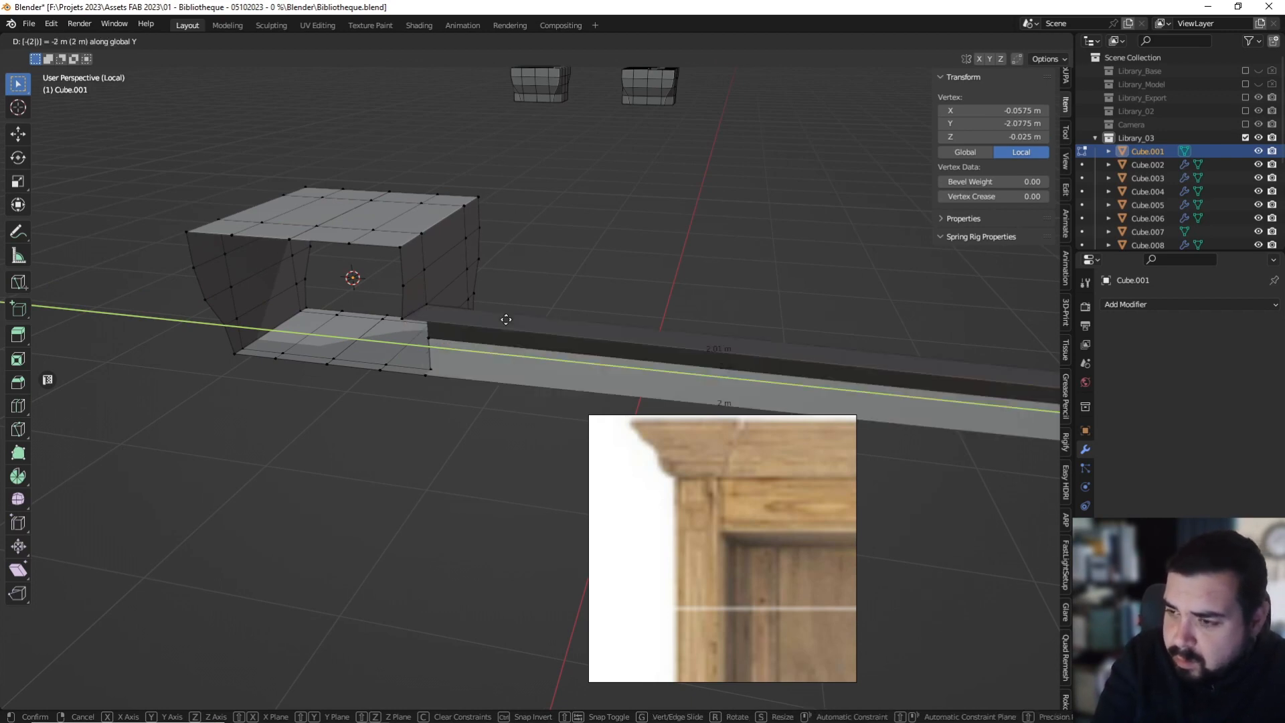
{"action": "key", "text": "Escape"}
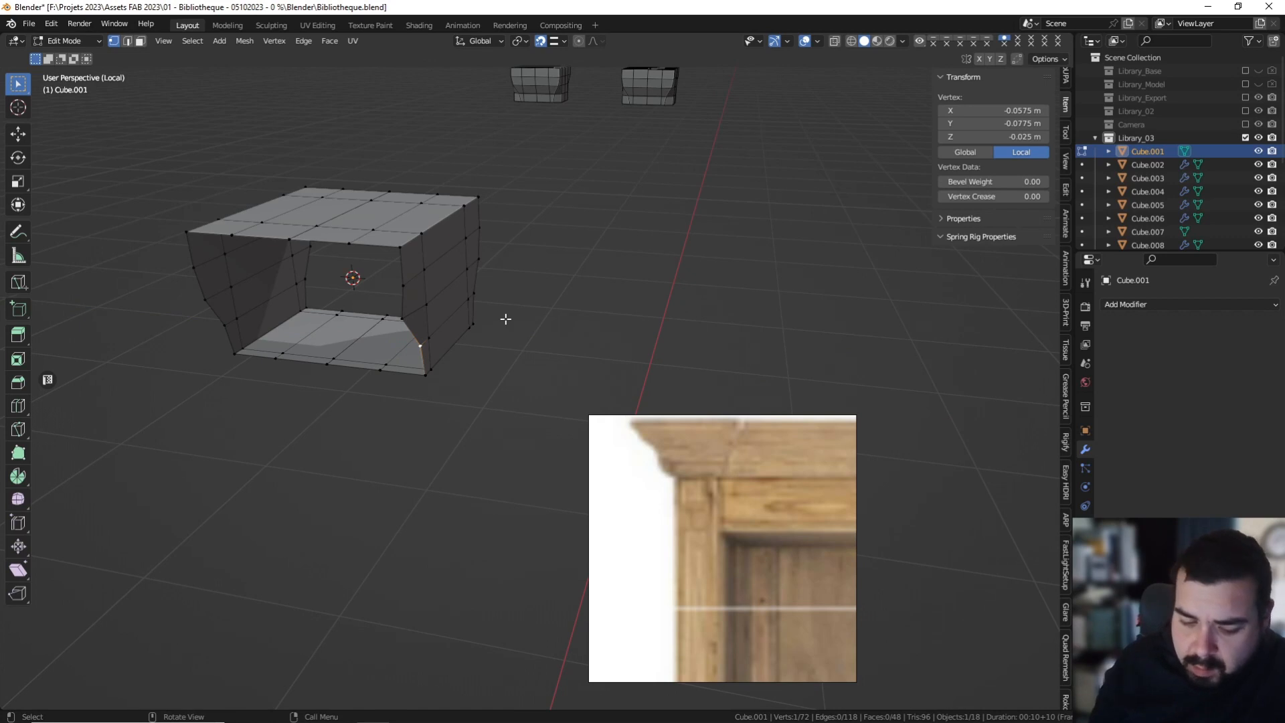
Move the selected lower profile vertex 0.02 m along Y and the bottom corner vertex beneath it 0.025 m along Y.
{"action": "type", "text": "gy0.02"}
{"action": "key", "text": "Return"}
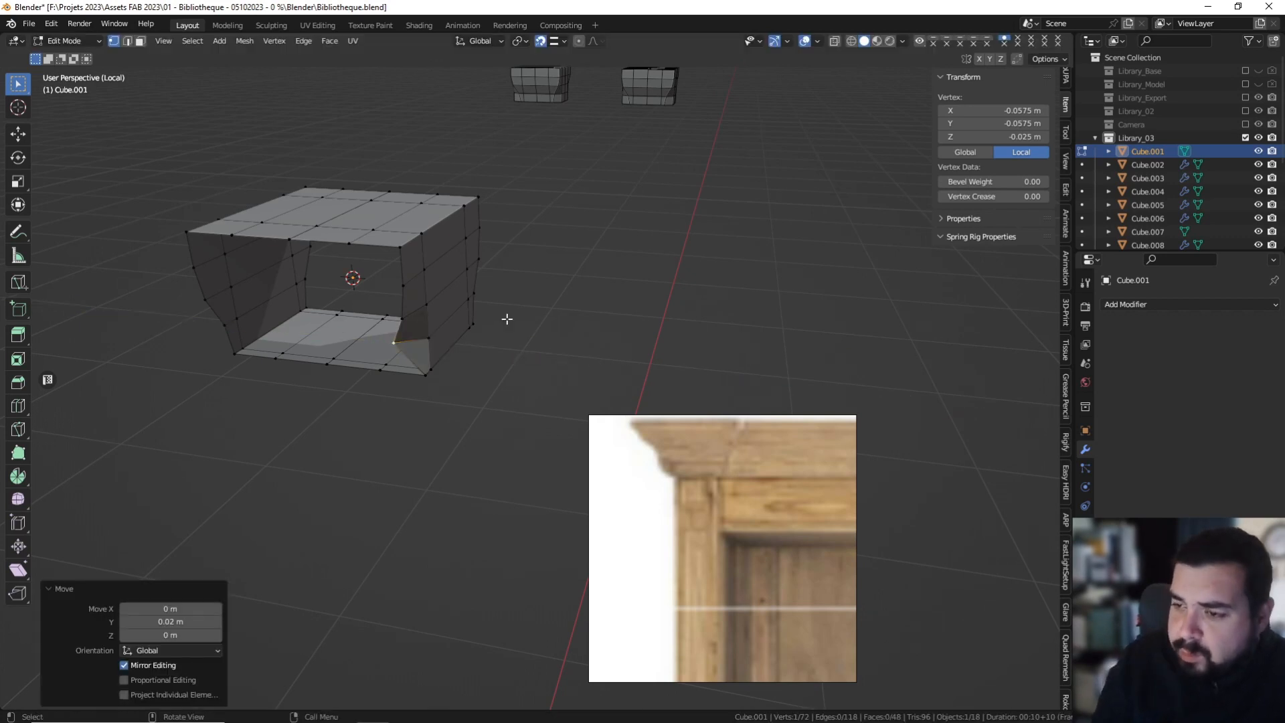
{"action": "left_click", "coordinate": [430, 377]}
{"action": "type", "text": "gy"}
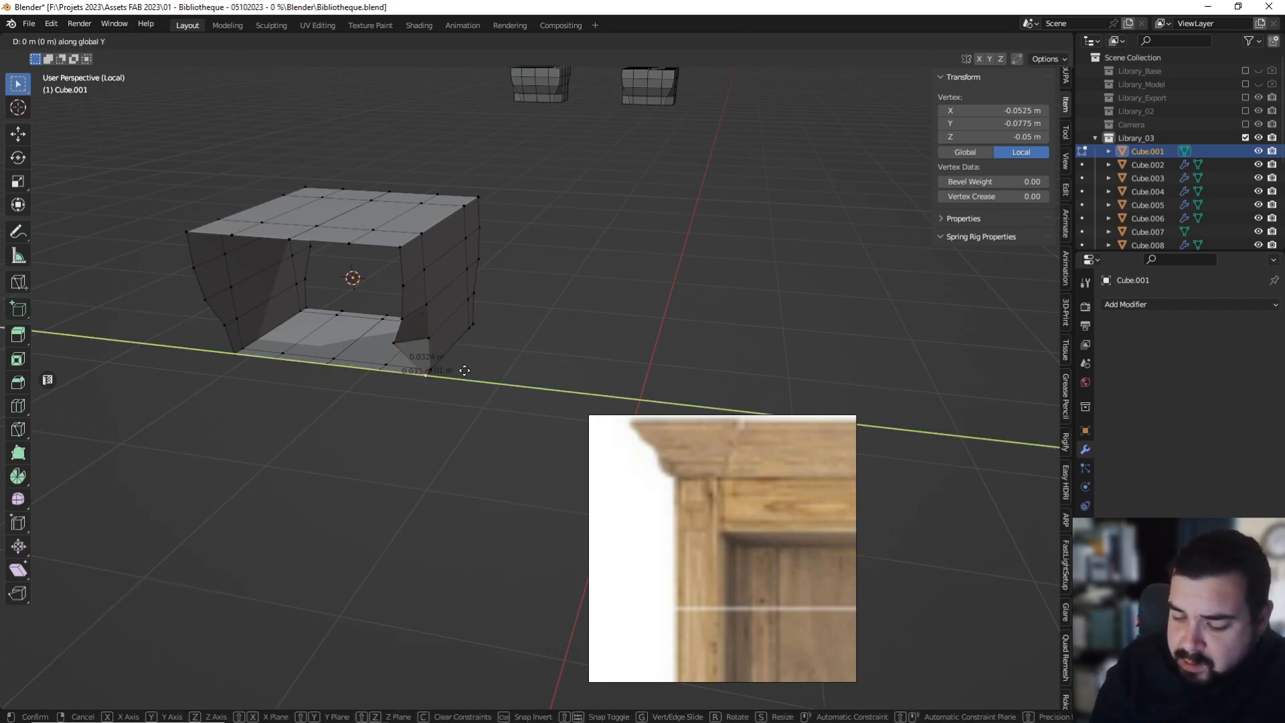
{"action": "type", "text": "0.025"}
{"action": "key", "text": "Return"}
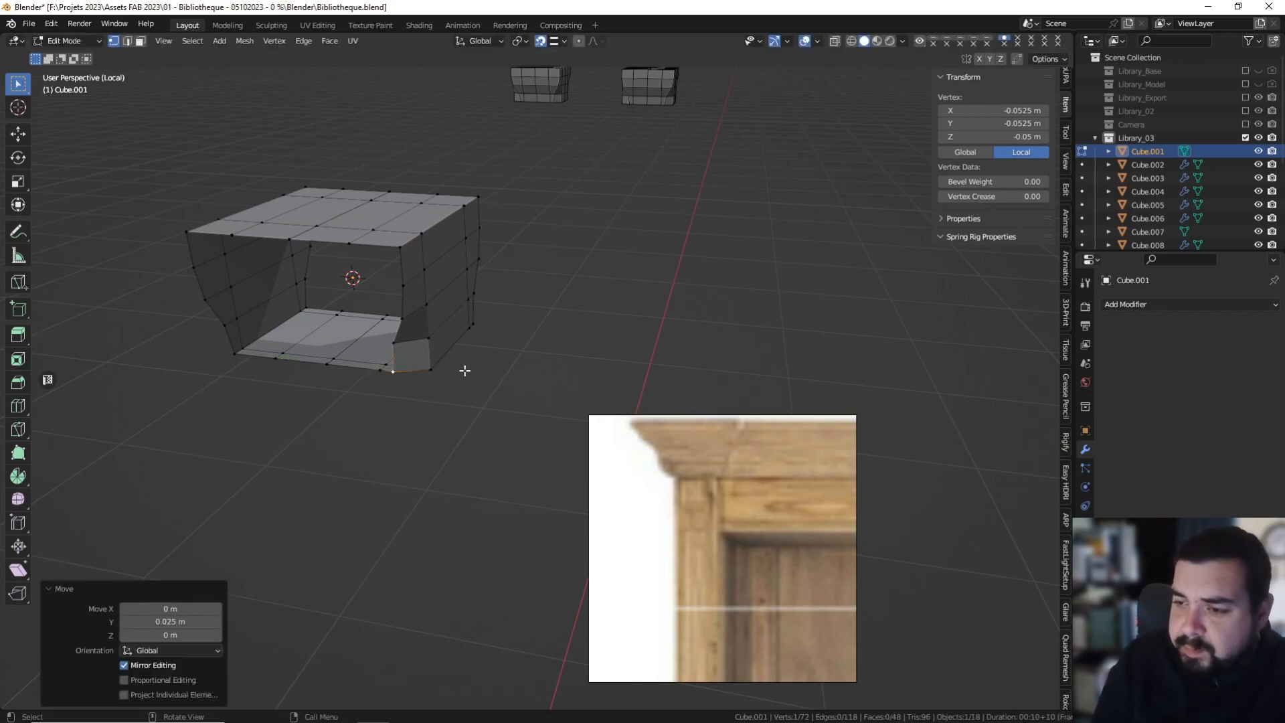
At the opening's opposite corner, move the bottom vertex -0.025 m and the vertex above it -0.02 m along Y.
{"action": "left_click", "coordinate": [239, 364]}
{"action": "type", "text": "gy0.-025"}
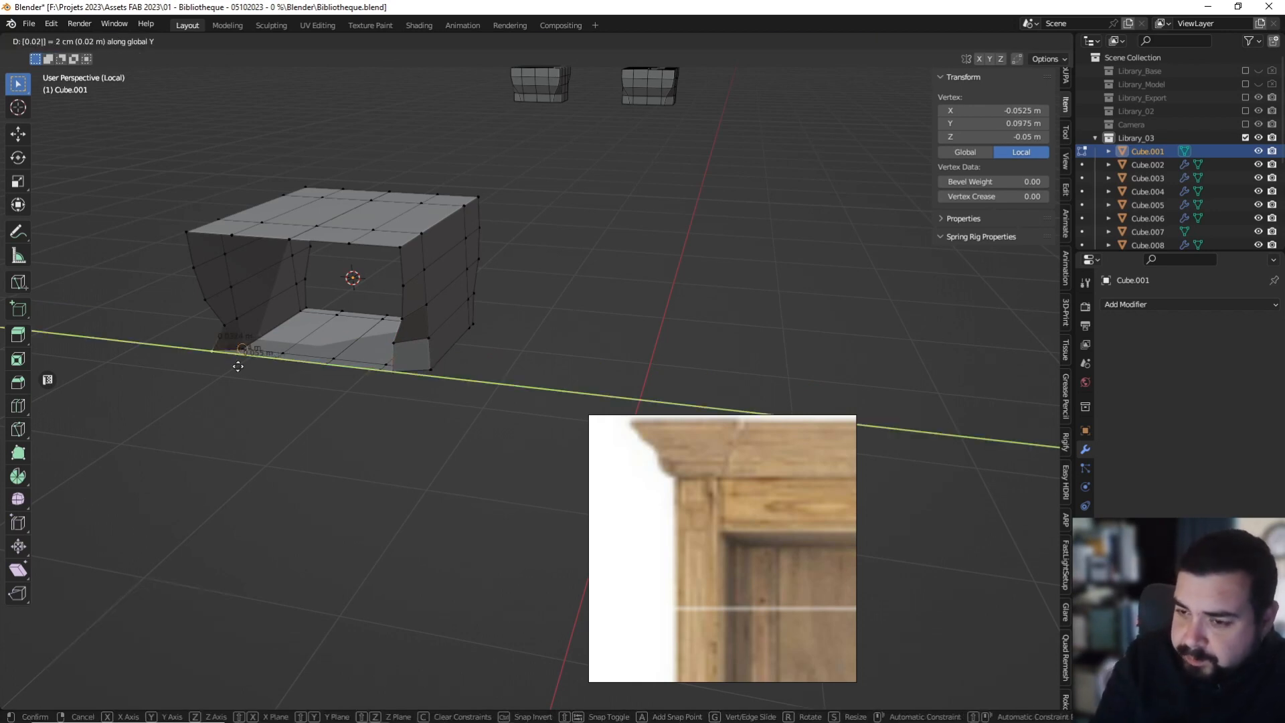
{"action": "key", "text": "Return"}
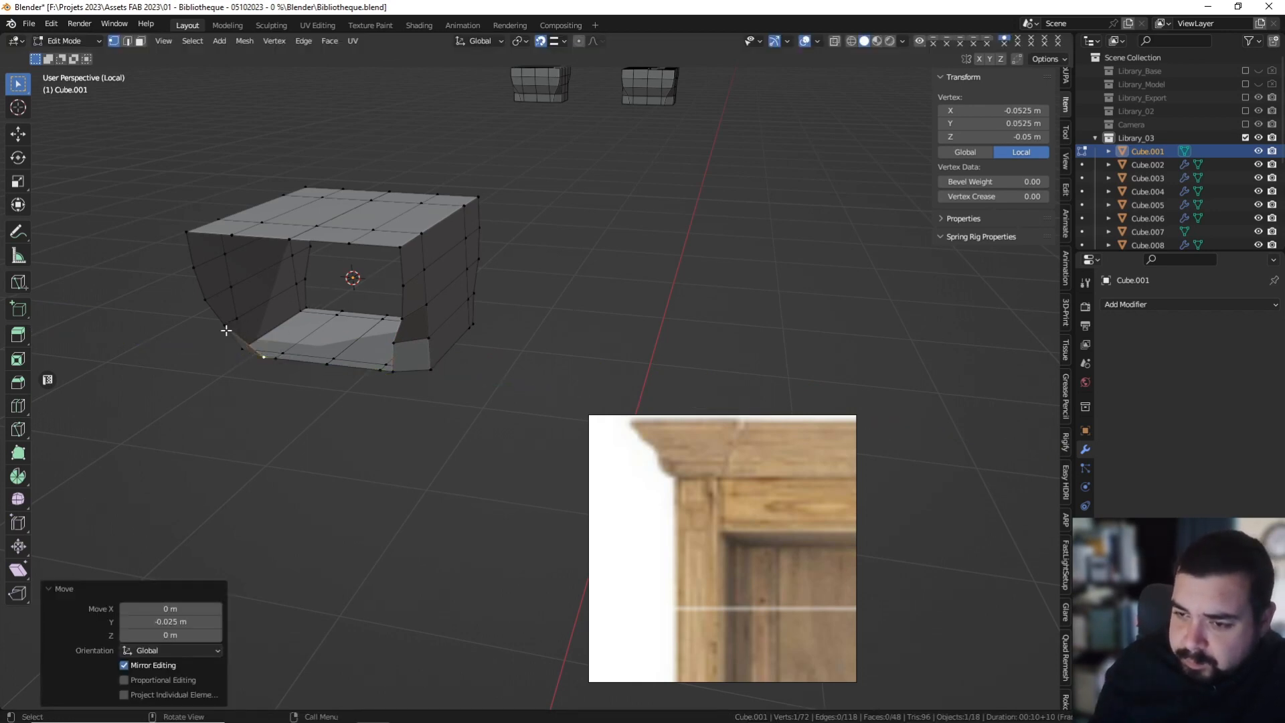
{"action": "left_click", "coordinate": [226, 330]}
{"action": "type", "text": "gy0.02"}
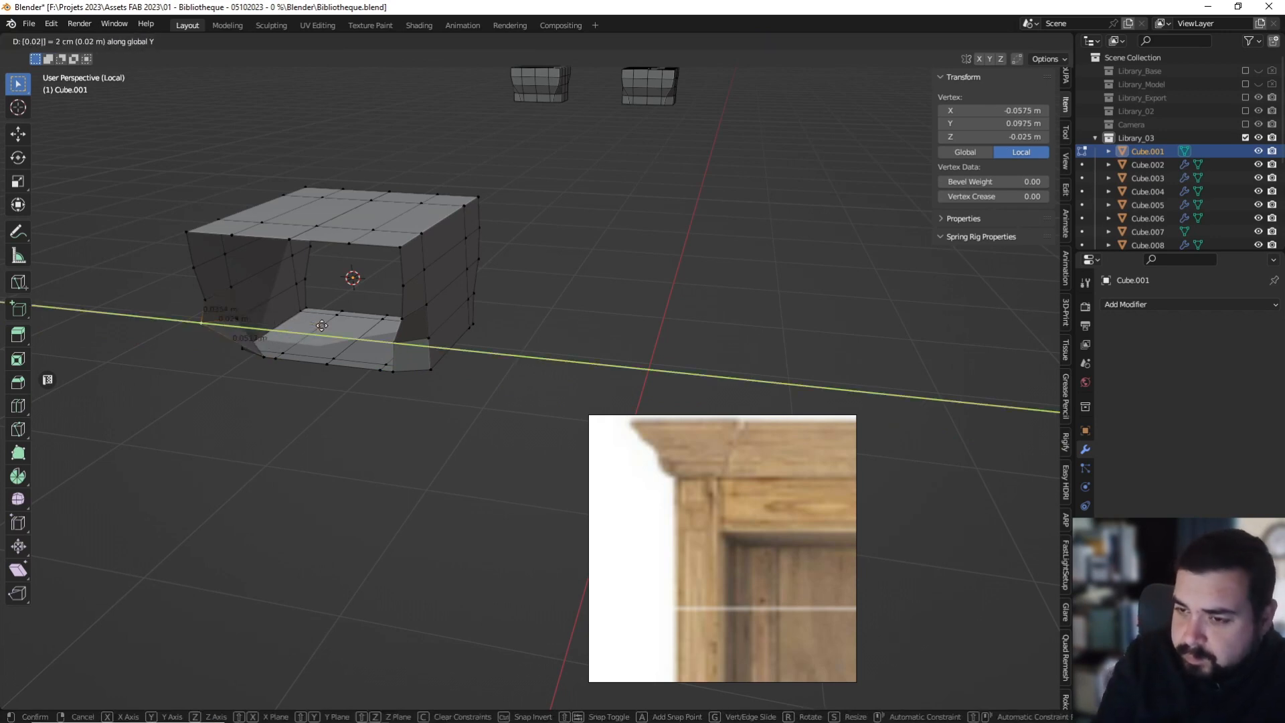
{"action": "type", "text": "-"}
{"action": "key", "text": "Return"}
Move the mid-height vertex at that same opposite corner -0.005 m along Y to complete the symmetrical profile.
{"action": "left_click", "coordinate": [209, 309]}
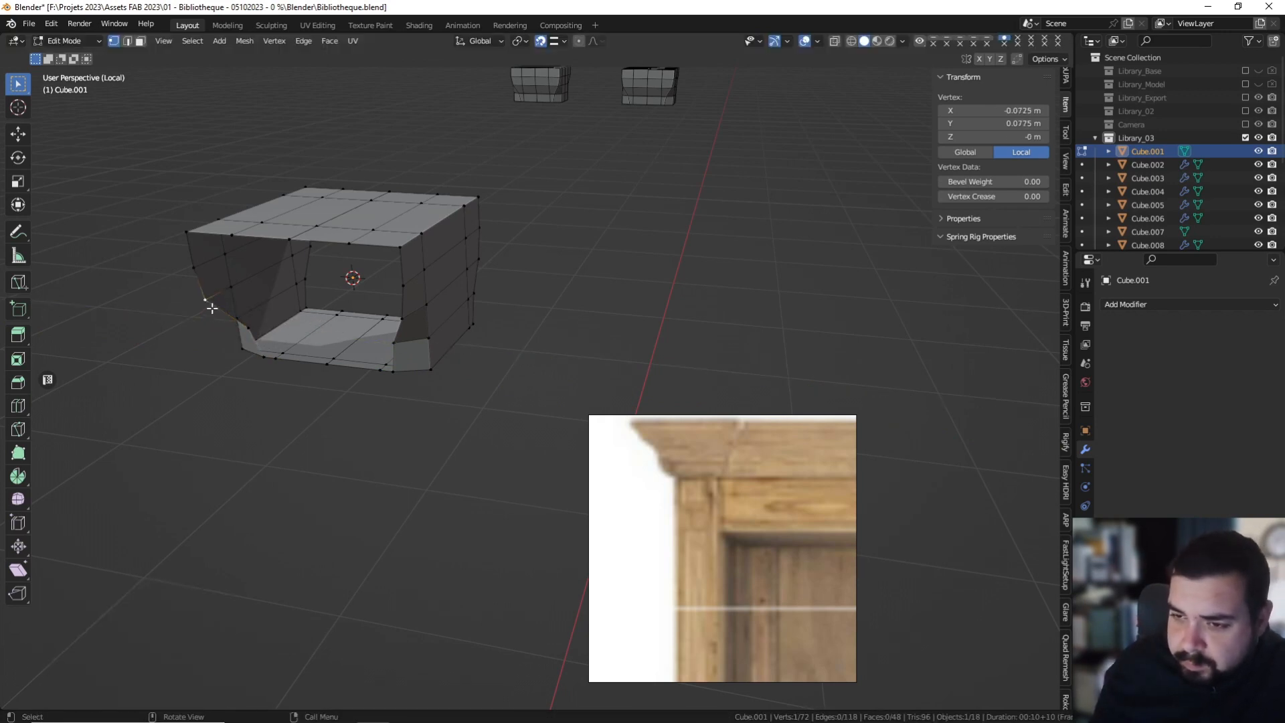
{"action": "type", "text": "gy0.005"}
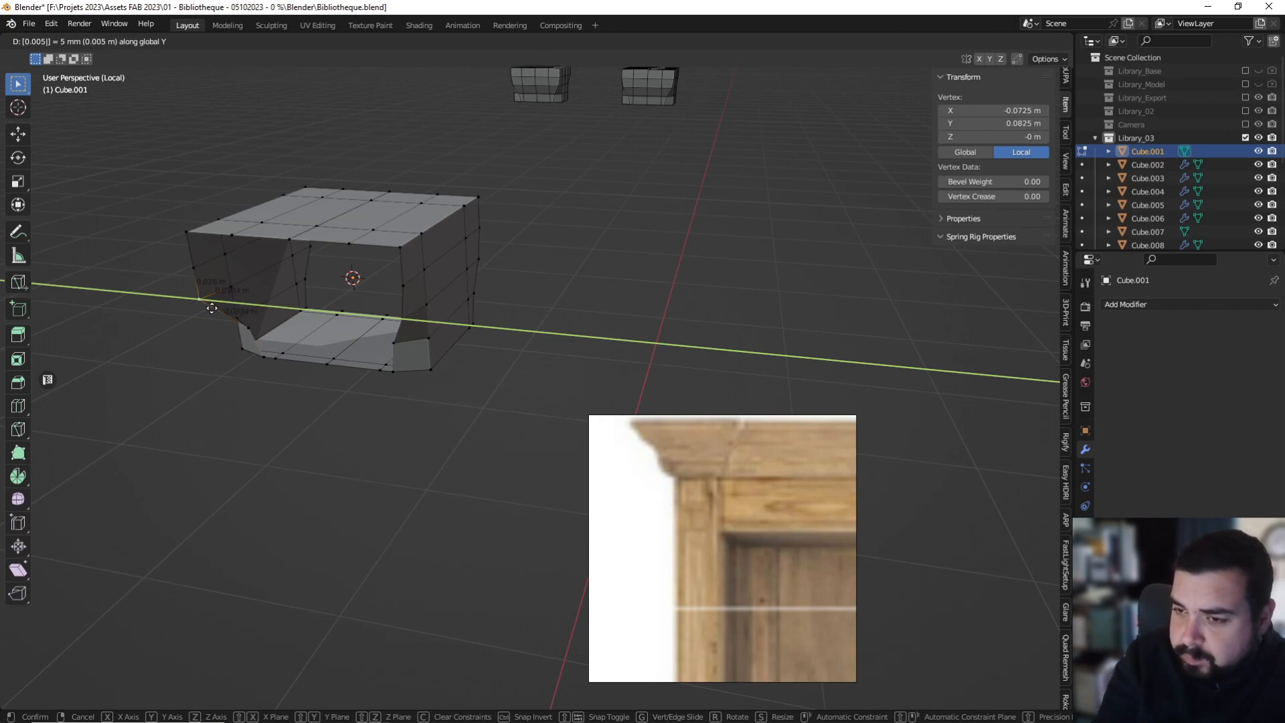
{"action": "type", "text": "-"}
{"action": "key", "text": "Return"}
{"action": "middle_click_drag", "start_coordinate": [456, 295], "coordinate": [475, 260]}
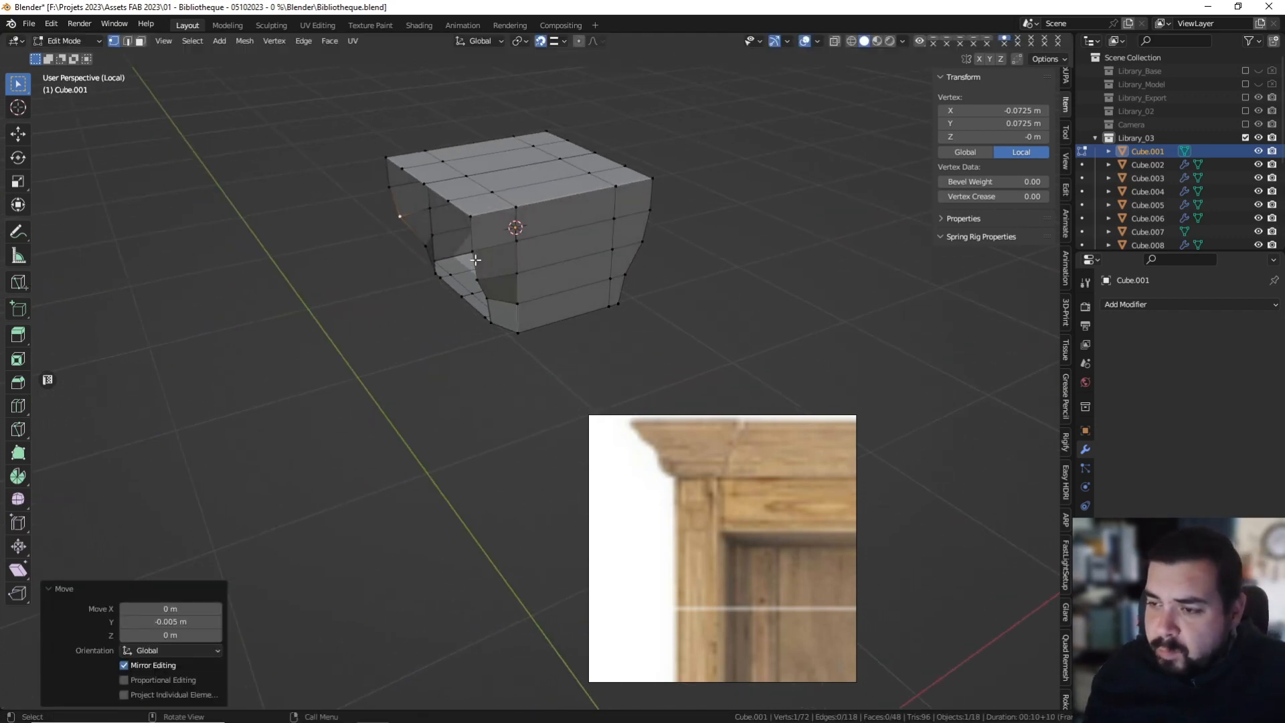
Try to select the whole boundary edge loop around the post block's open end.
{"action": "left_click", "coordinate": [127, 42]}
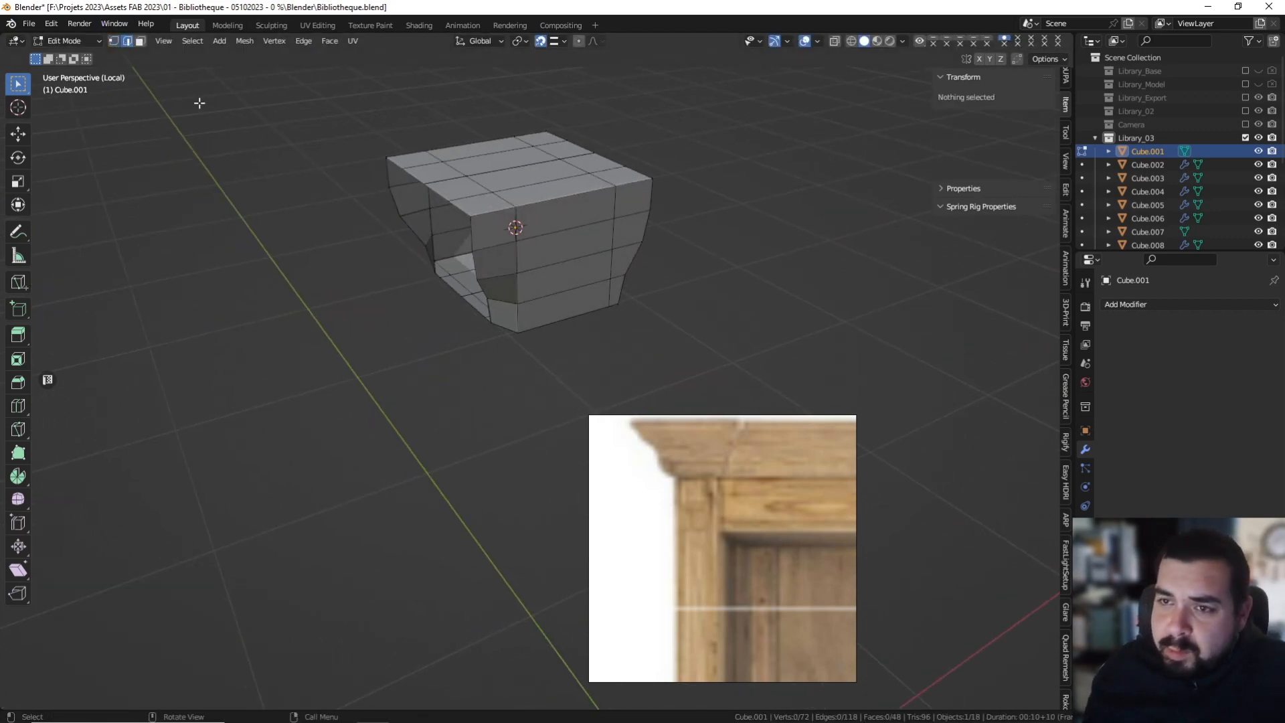
{"action": "left_click", "coordinate": [457, 327], "text": "alt+shift"}
{"action": "left_click", "coordinate": [457, 327], "text": "alt+shift"}
{"action": "left_click", "coordinate": [457, 328], "text": "alt+shift"}
{"action": "key", "text": "q"}
{"action": "right_click", "coordinate": [479, 204]}
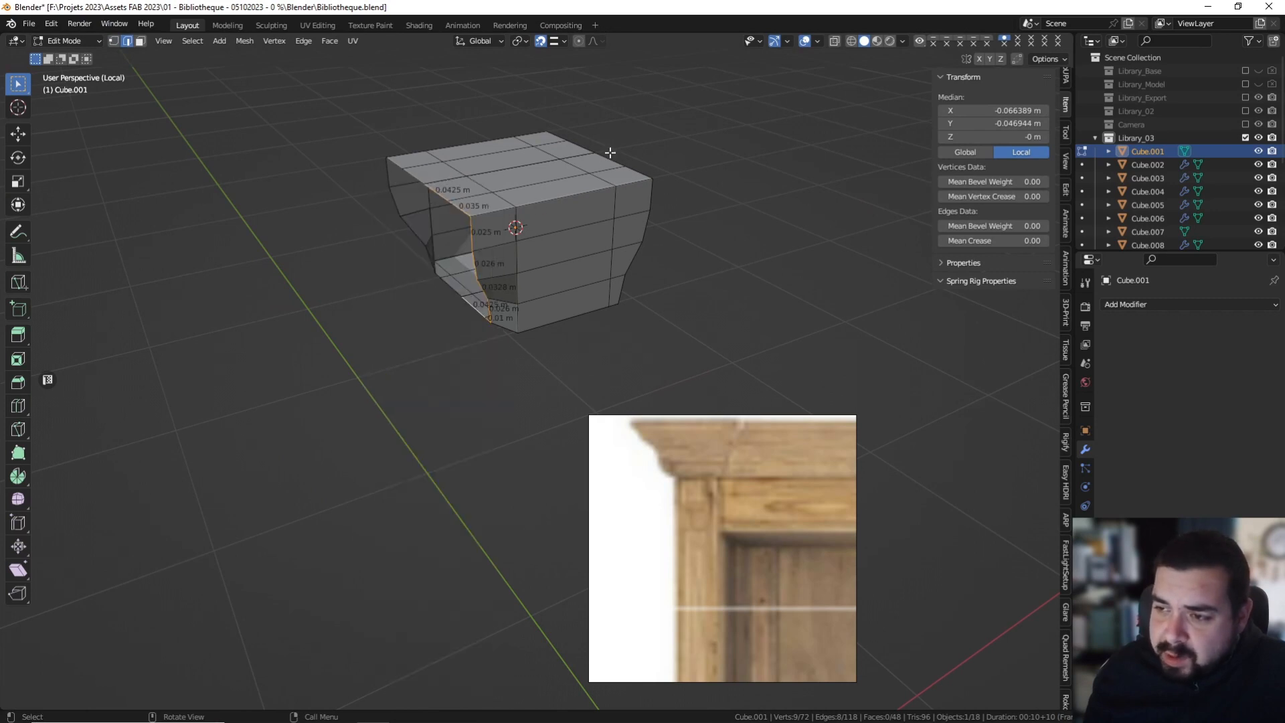
{"action": "middle_click_drag", "start_coordinate": [540, 161], "coordinate": [625, 143]}
{"action": "middle_click_drag", "start_coordinate": [355, 355], "coordinate": [459, 356]}
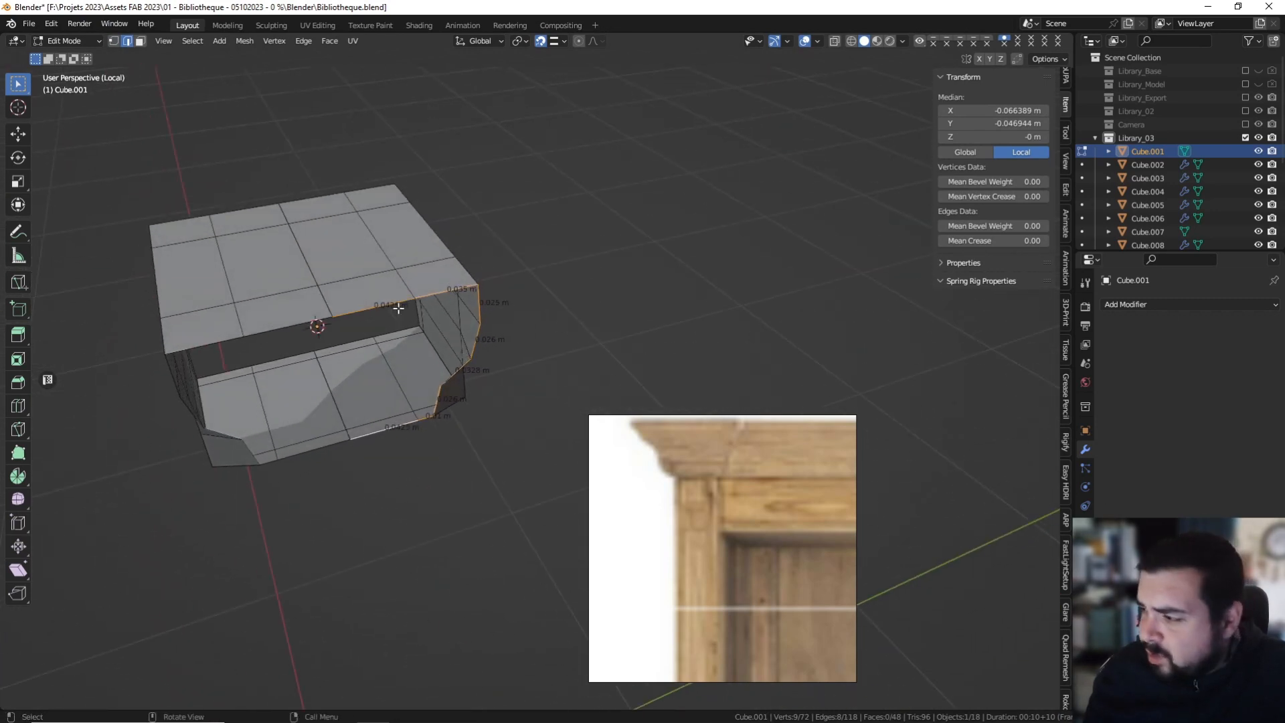
Select the post block's whole mesh, merge its vertices by distance at 0.0001 m, and delete loose geometry.
{"action": "key", "text": "a"}
{"action": "left_click", "coordinate": [330, 204]}
{"action": "key", "text": "q"}
{"action": "key", "text": "a"}
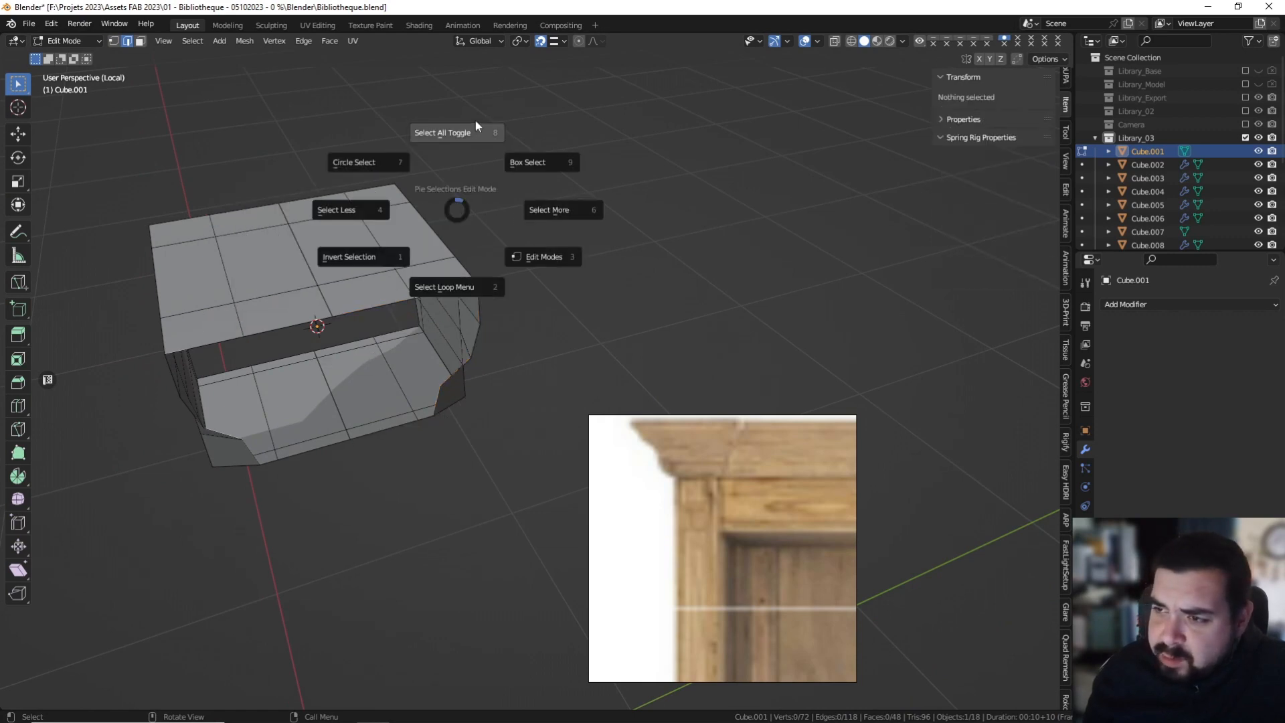
{"action": "left_click", "coordinate": [462, 127]}
{"action": "key", "text": "q"}
{"action": "left_click", "coordinate": [433, 120]}
{"action": "key", "text": "q"}
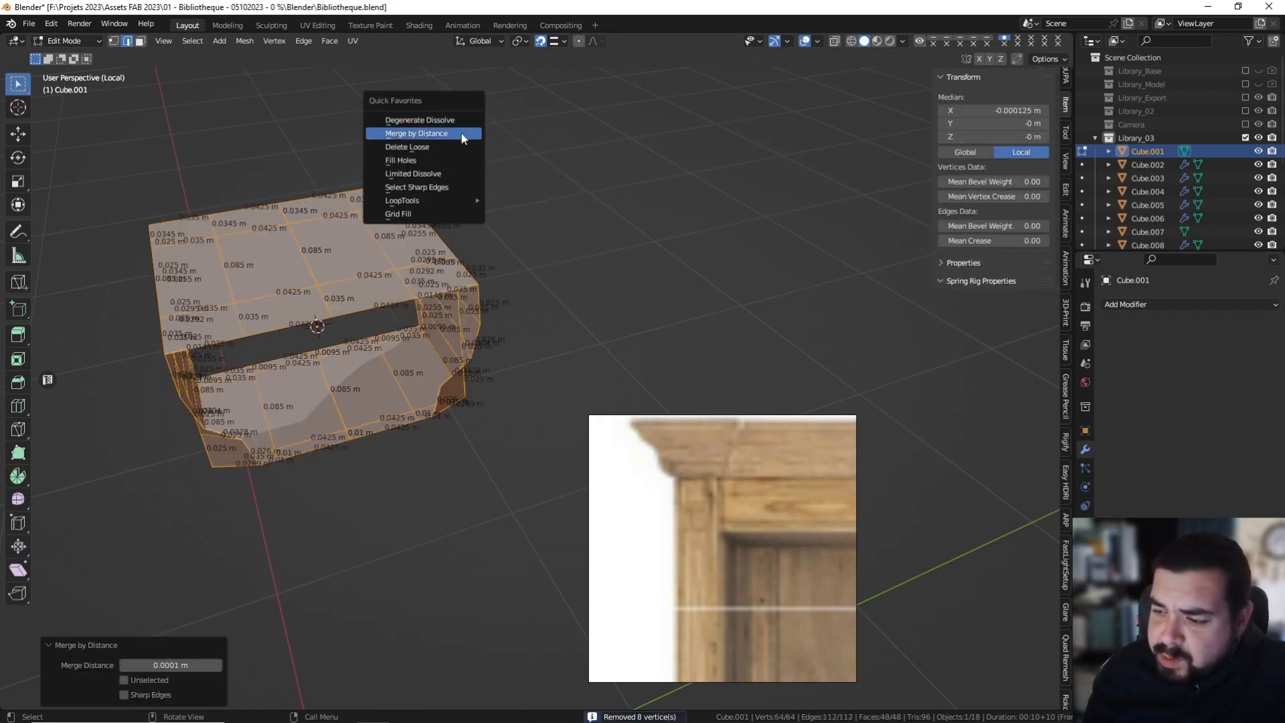
{"action": "left_click", "coordinate": [421, 147]}
Select the boundary edge loop of the post block's open end and close it with Grid Fill.
{"action": "left_click", "coordinate": [380, 426], "text": "alt"}
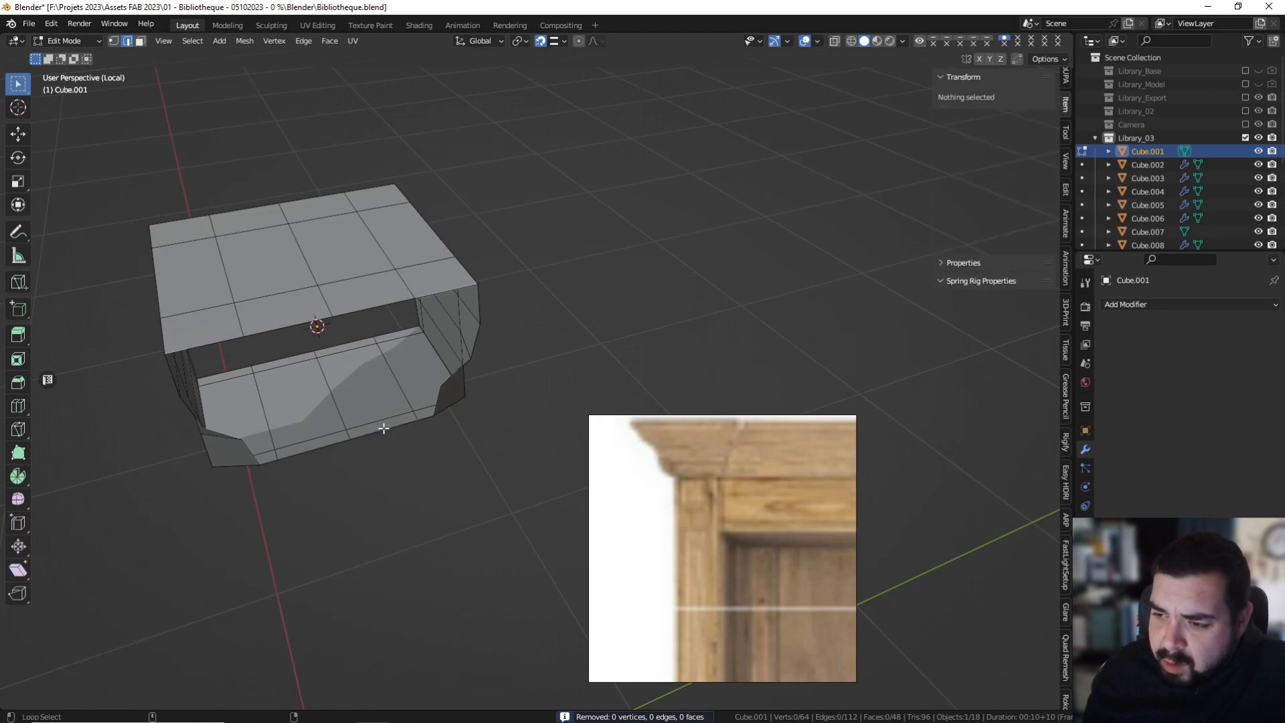
{"action": "key", "text": "q"}
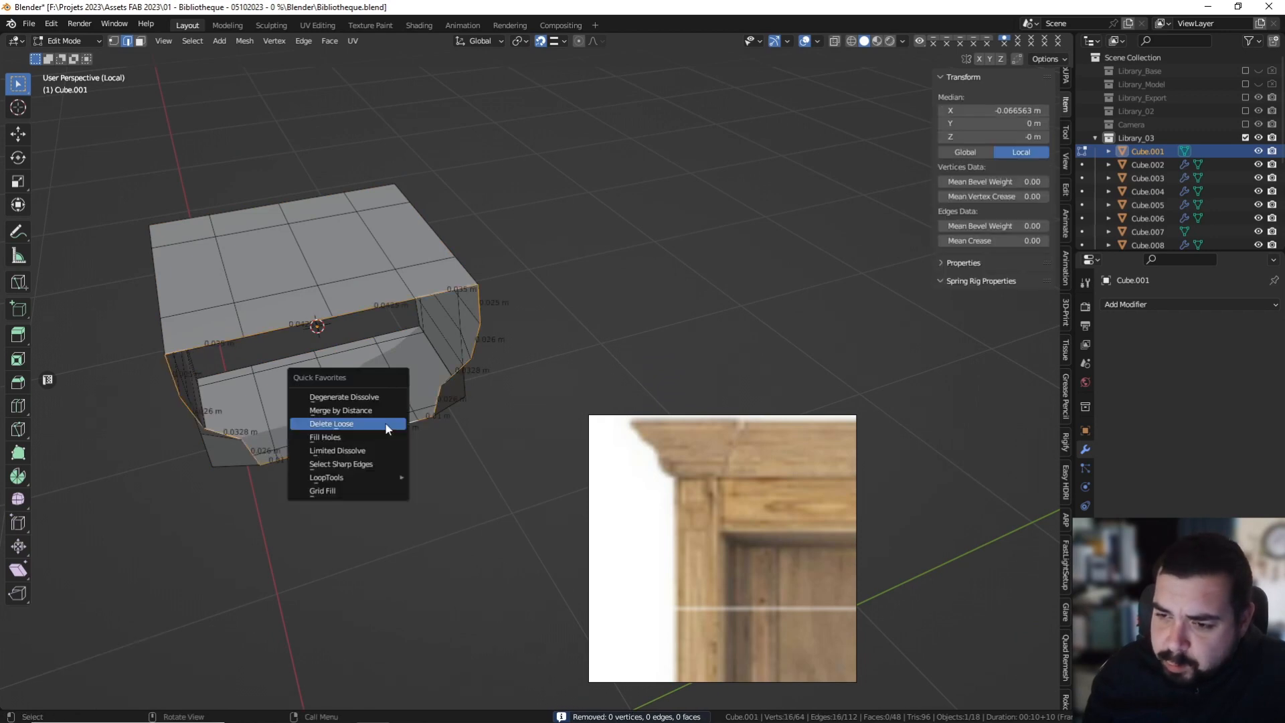
{"action": "left_click", "coordinate": [342, 490]}
{"action": "middle_click_drag", "start_coordinate": [400, 424], "coordinate": [460, 233]}
{"action": "key", "text": "Tab"}
{"action": "key", "text": "Tab"}
Add a centred loop cut around the post block that divides it into two halves along X.
{"action": "key", "text": "ctrl+r"}
{"action": "left_click", "coordinate": [603, 225]}
{"action": "right_click", "coordinate": [603, 226]}
Delete the face loop beside the centre cut and the separate end piece, keeping only the block's negative-X half.
{"action": "left_click", "coordinate": [142, 41]}
{"action": "left_click", "coordinate": [482, 231], "text": "alt"}
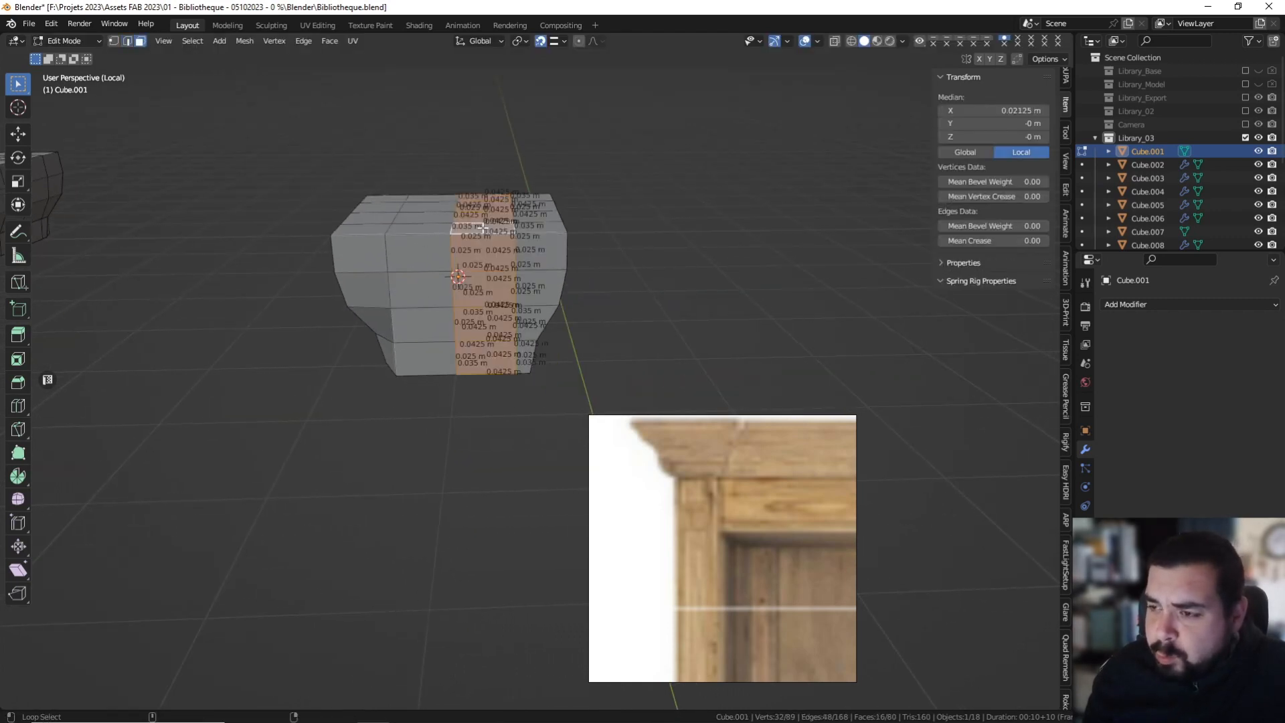
{"action": "key", "text": "x"}
{"action": "left_click", "coordinate": [543, 180]}
{"action": "key", "text": "l"}
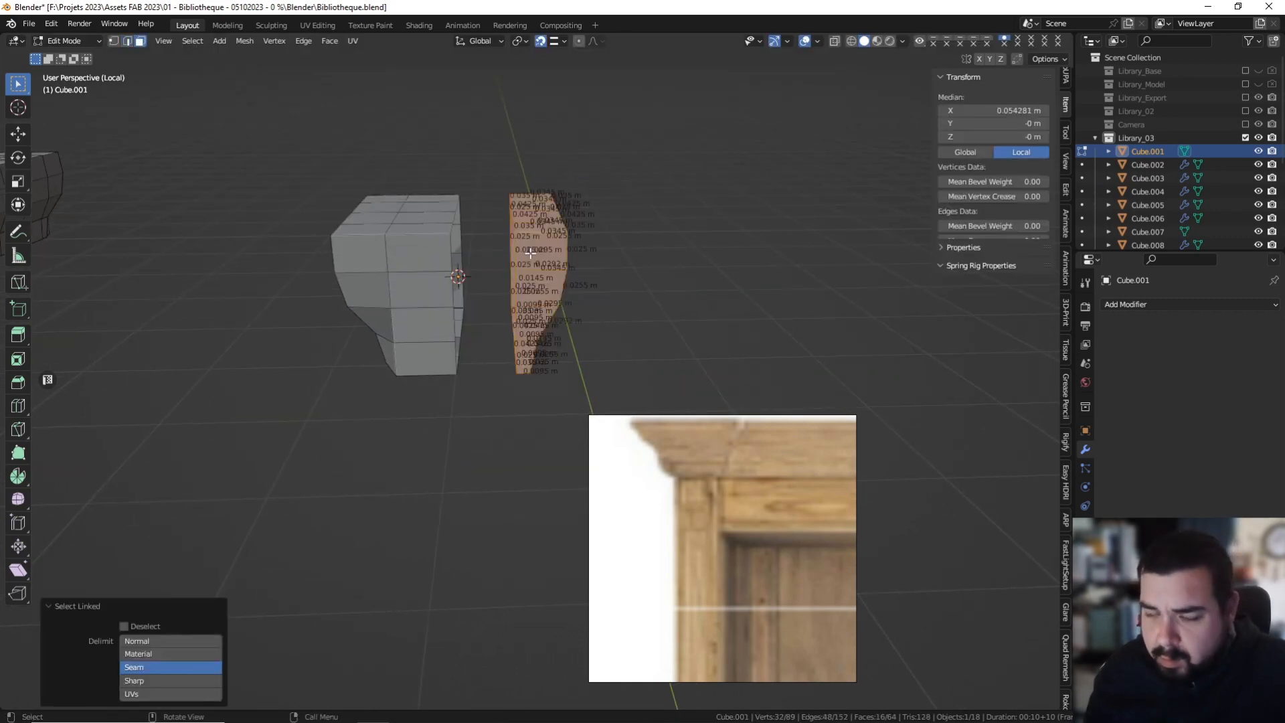
{"action": "key", "text": "x"}
{"action": "left_click", "coordinate": [520, 255]}
{"action": "key", "text": "Tab"}
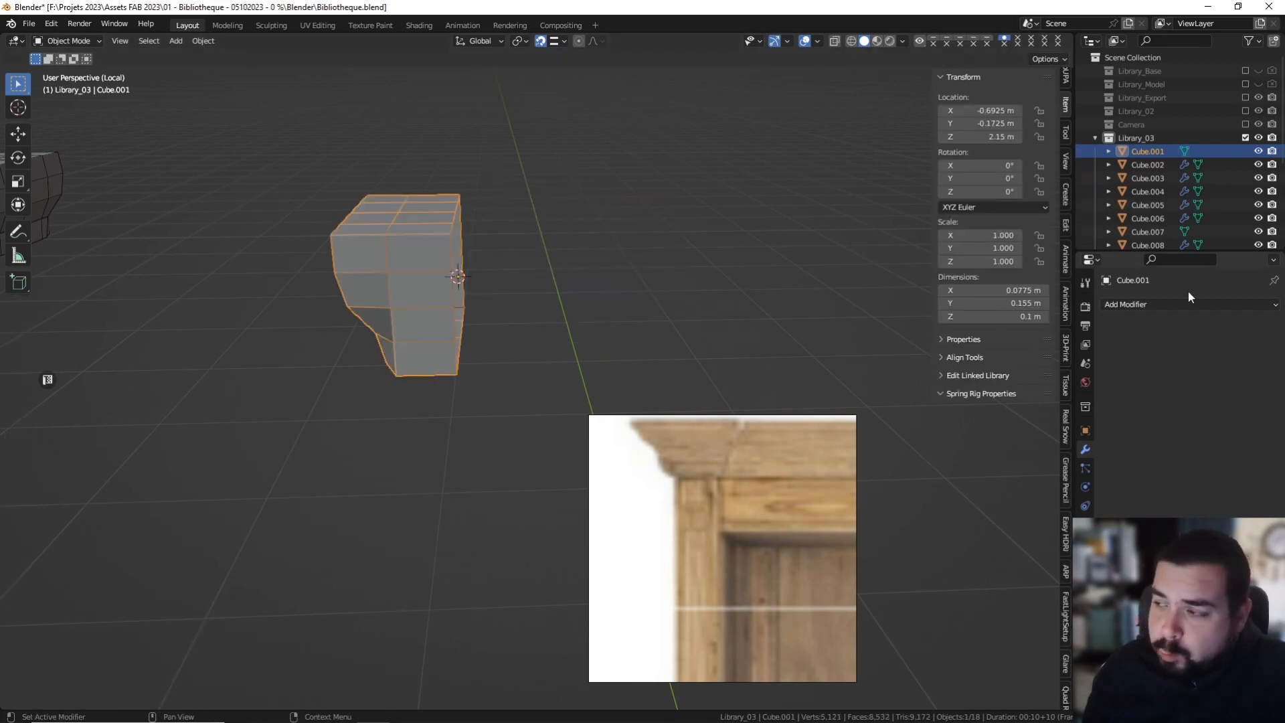
Add an X-axis Mirror modifier to the half post block and apply it to complete the block.
{"action": "left_click", "coordinate": [1168, 303]}
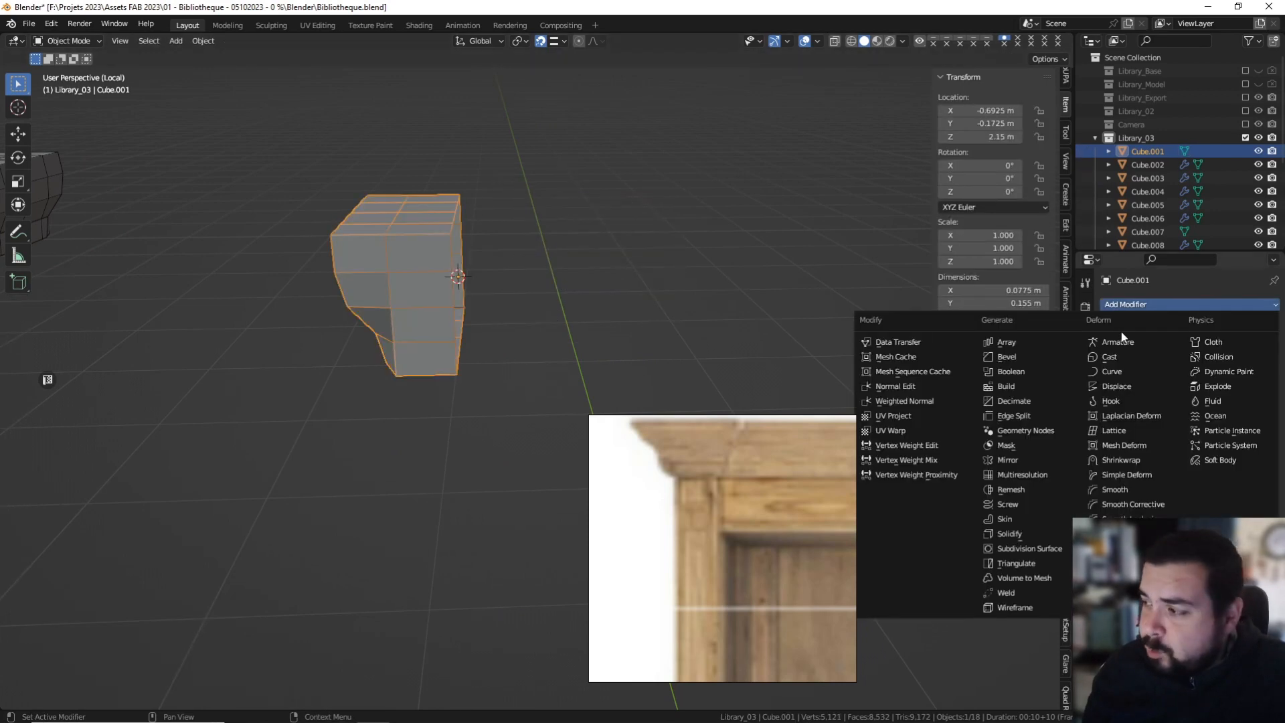
{"action": "left_click", "coordinate": [1007, 460]}
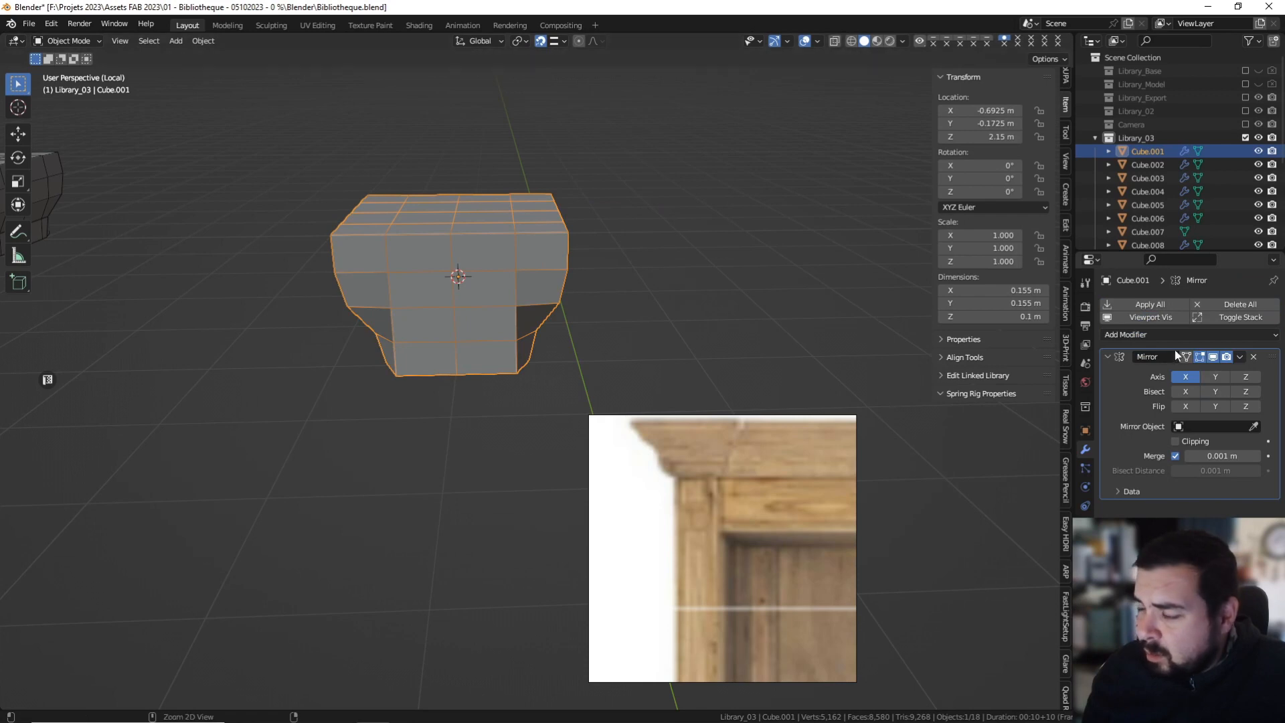
{"action": "key", "text": "ctrl+a"}
Snap the 3D cursor to the corner blocks' origin at the cornice centre, then reselect the post block.
{"action": "scroll", "coordinate": [419, 251], "scroll_direction": "down", "scroll_amount": 6}
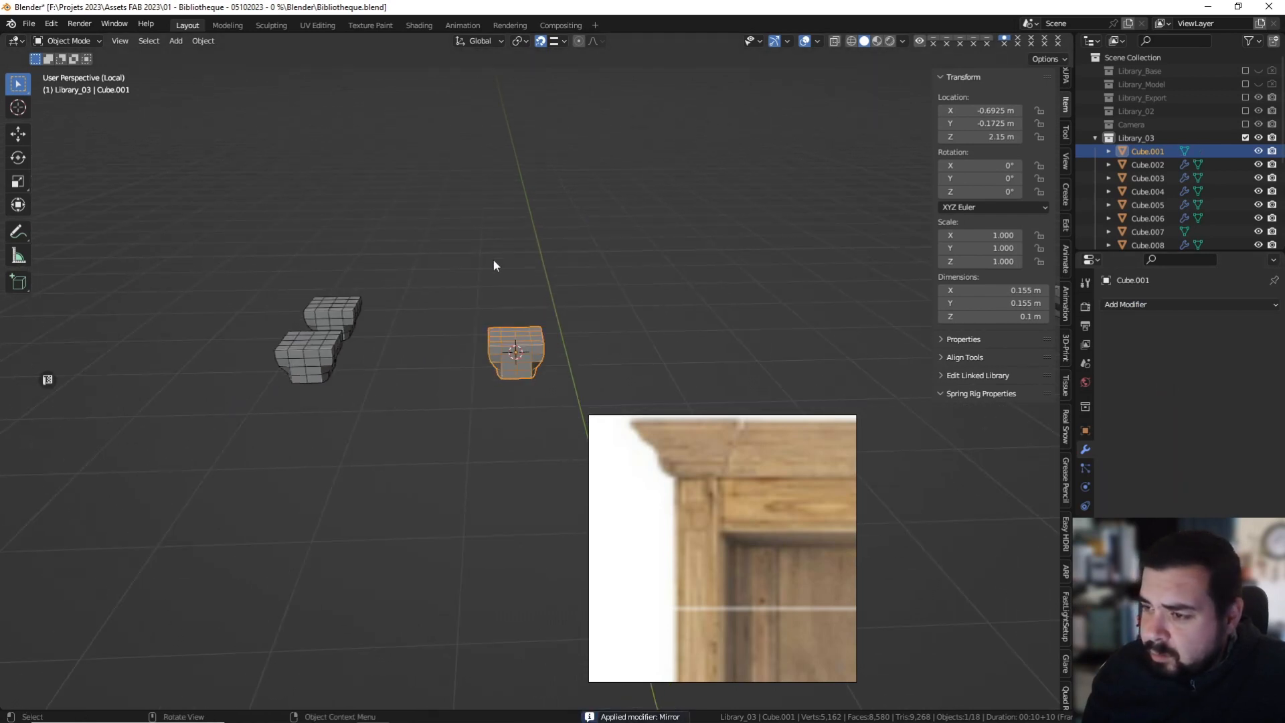
{"action": "middle_click_drag", "start_coordinate": [389, 244], "coordinate": [414, 242]}
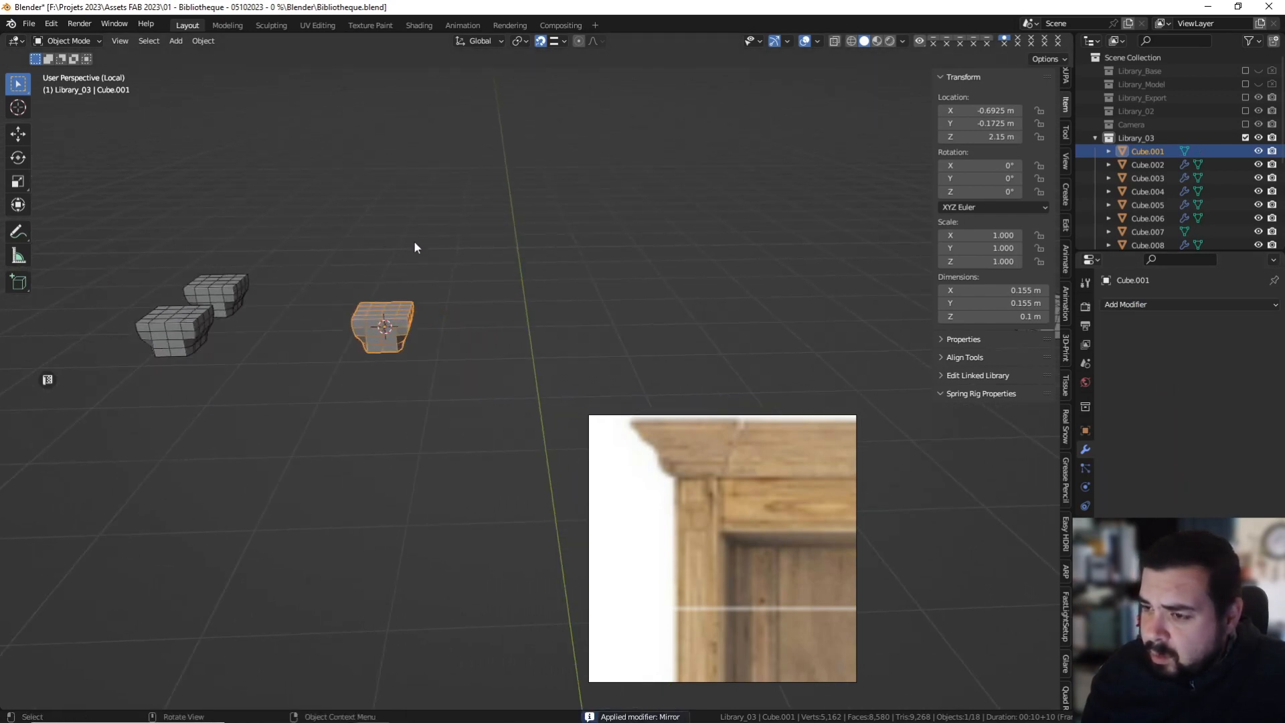
{"action": "left_click", "coordinate": [254, 288]}
{"action": "key", "text": "shift+s"}
{"action": "left_click", "coordinate": [268, 360]}
{"action": "left_click", "coordinate": [376, 330]}
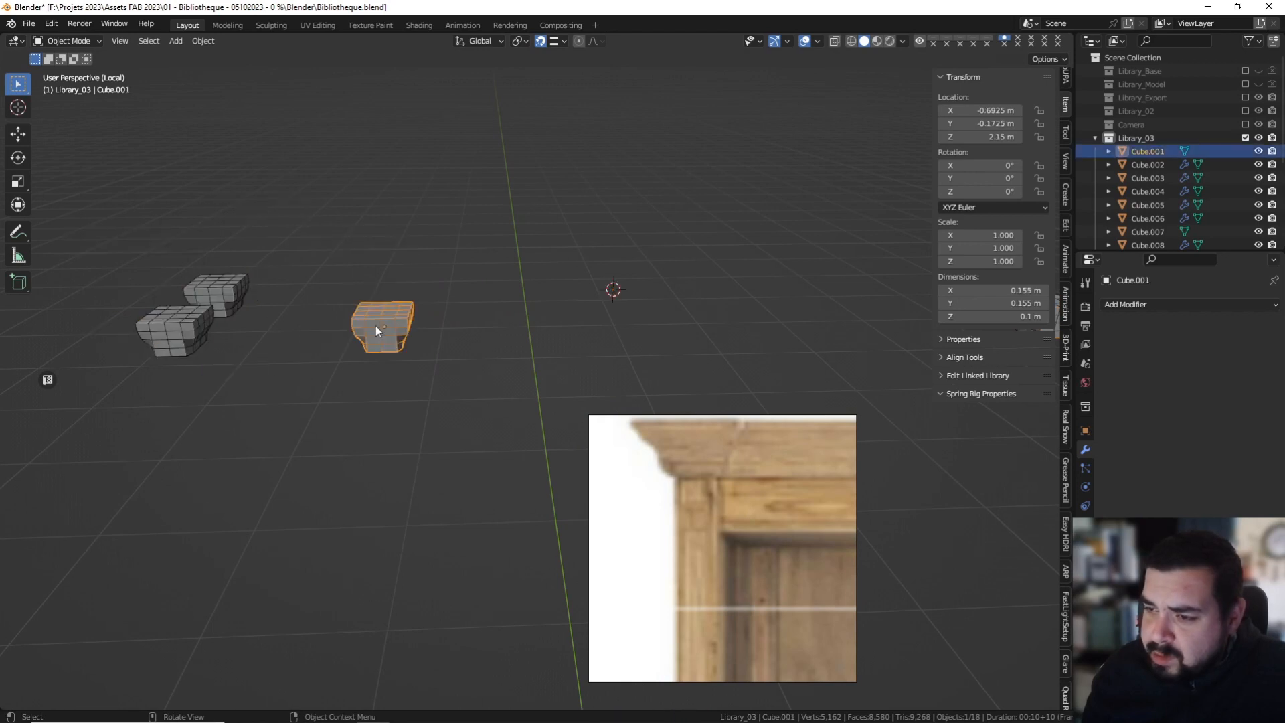
Set the post block's origin to the 3D cursor and mirror it on X and Y with a Mirror modifier.
{"action": "left_click", "coordinate": [1164, 304]}
{"action": "left_click", "coordinate": [994, 461]}
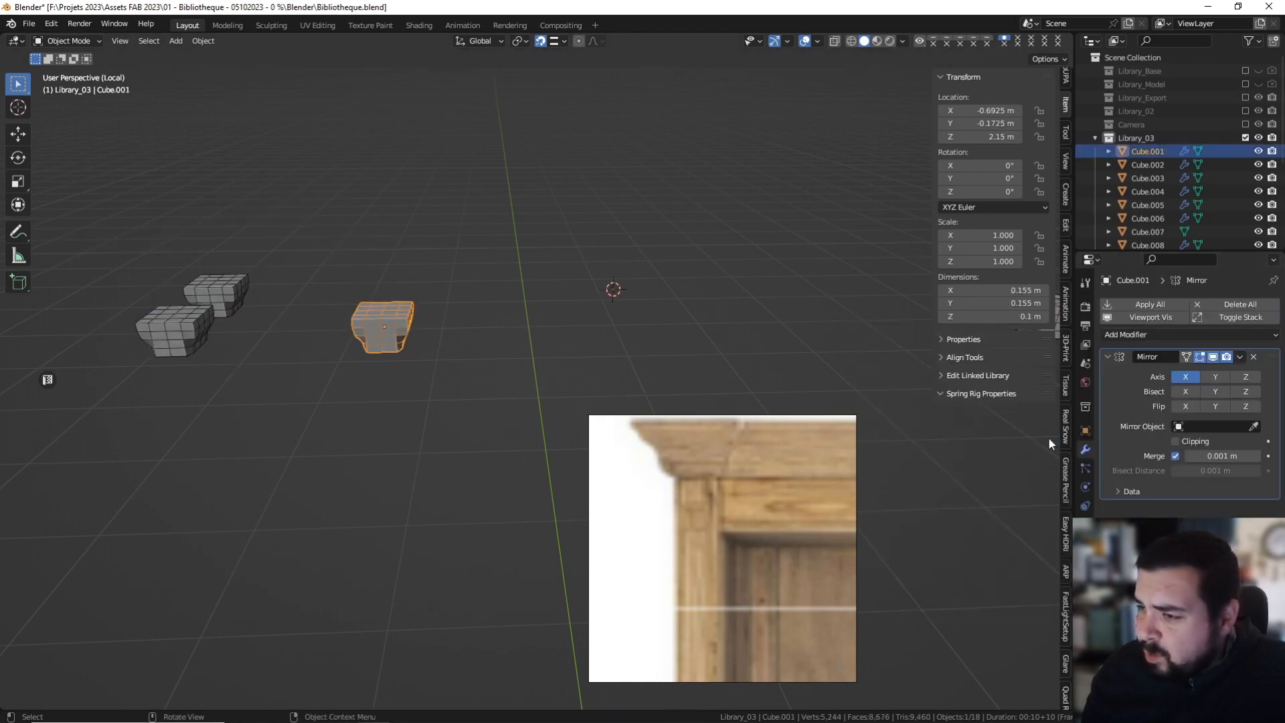
{"action": "right_click", "coordinate": [669, 332]}
{"action": "left_click", "coordinate": [636, 359]}
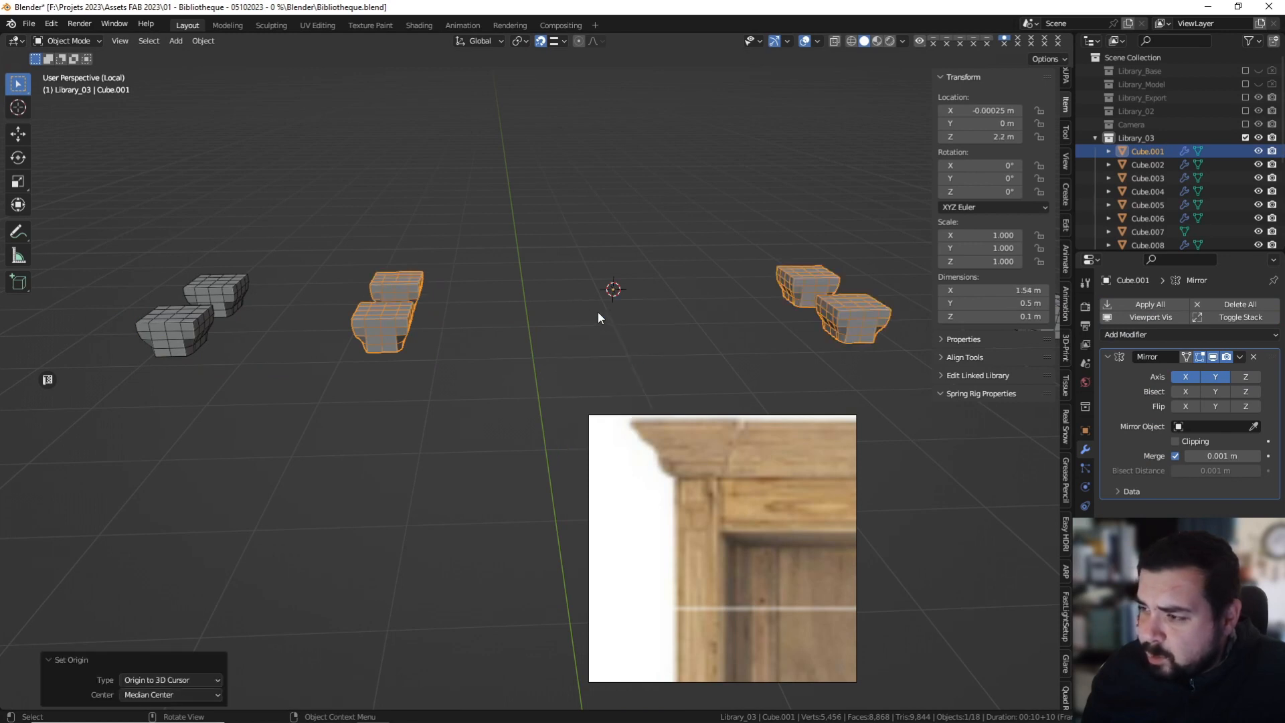
Apply the post blocks' Mirror modifier and join them with the corner blocks into one object.
{"action": "left_click", "coordinate": [189, 322]}
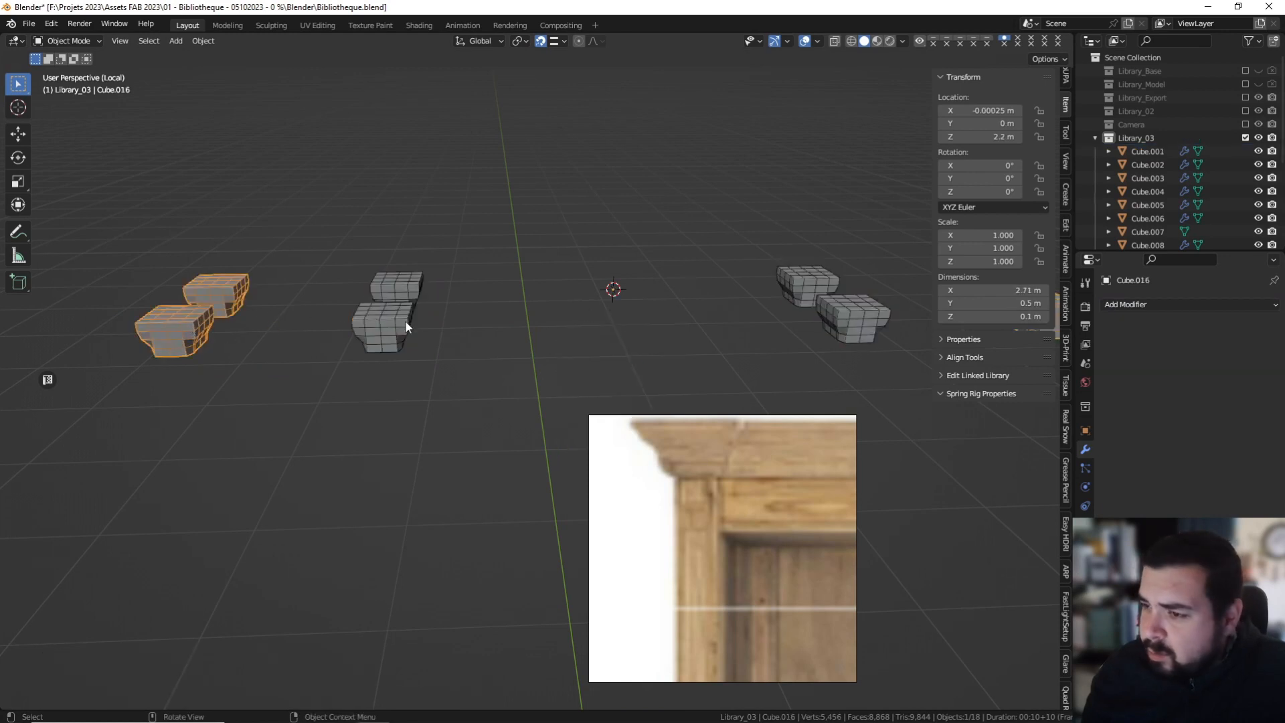
{"action": "left_click", "coordinate": [406, 327]}
{"action": "key", "text": "ctrl+a"}
{"action": "left_click", "coordinate": [194, 303], "text": "shift"}
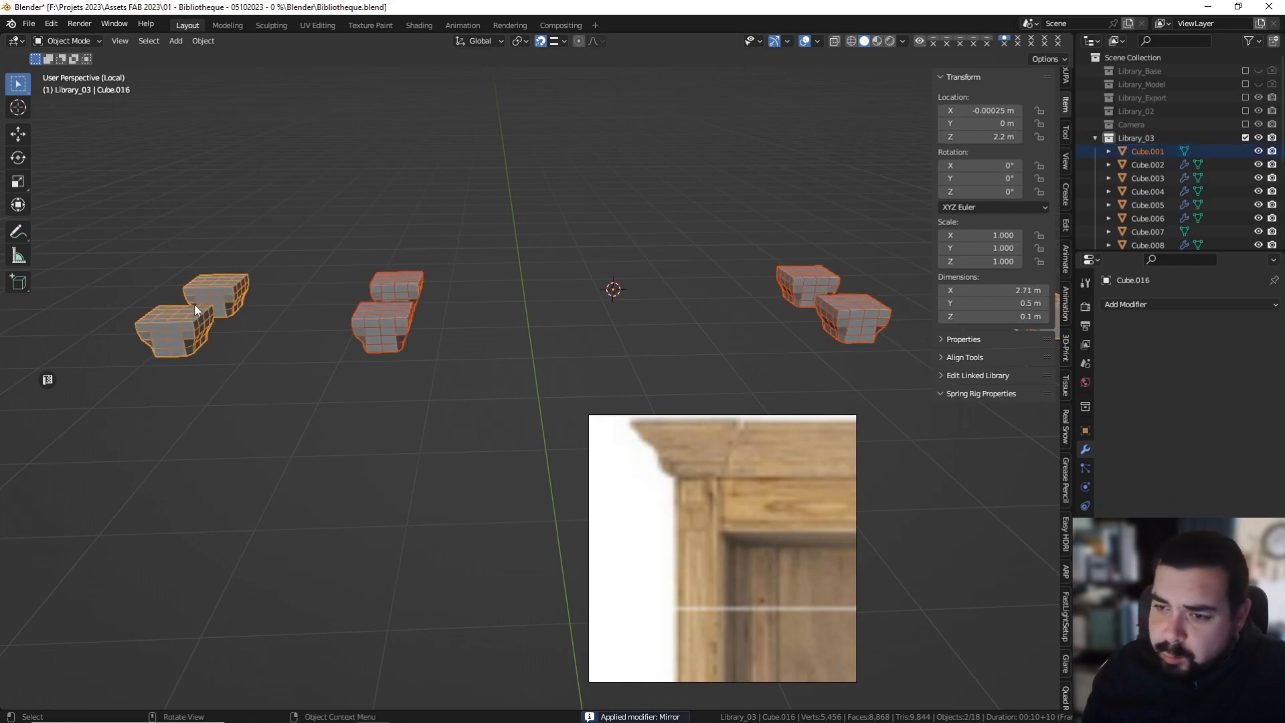
{"action": "key", "text": "ctrl+j"}
Leave local view, select the long main cornice piece between the blocks, and isolate it.
{"action": "key", "text": "KP_Divide"}
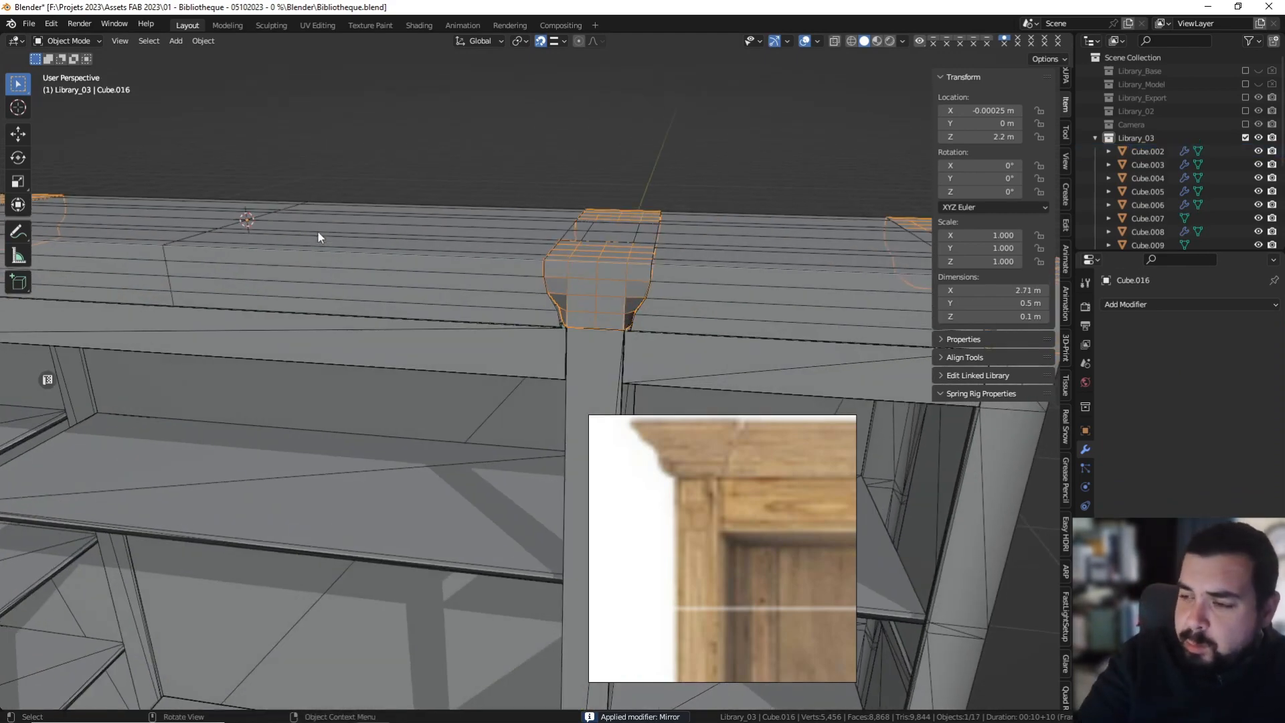
{"action": "key", "text": "a"}
{"action": "left_click", "coordinate": [429, 151]}
{"action": "middle_click_drag", "start_coordinate": [601, 226], "coordinate": [520, 187]}
{"action": "left_click", "coordinate": [524, 254]}
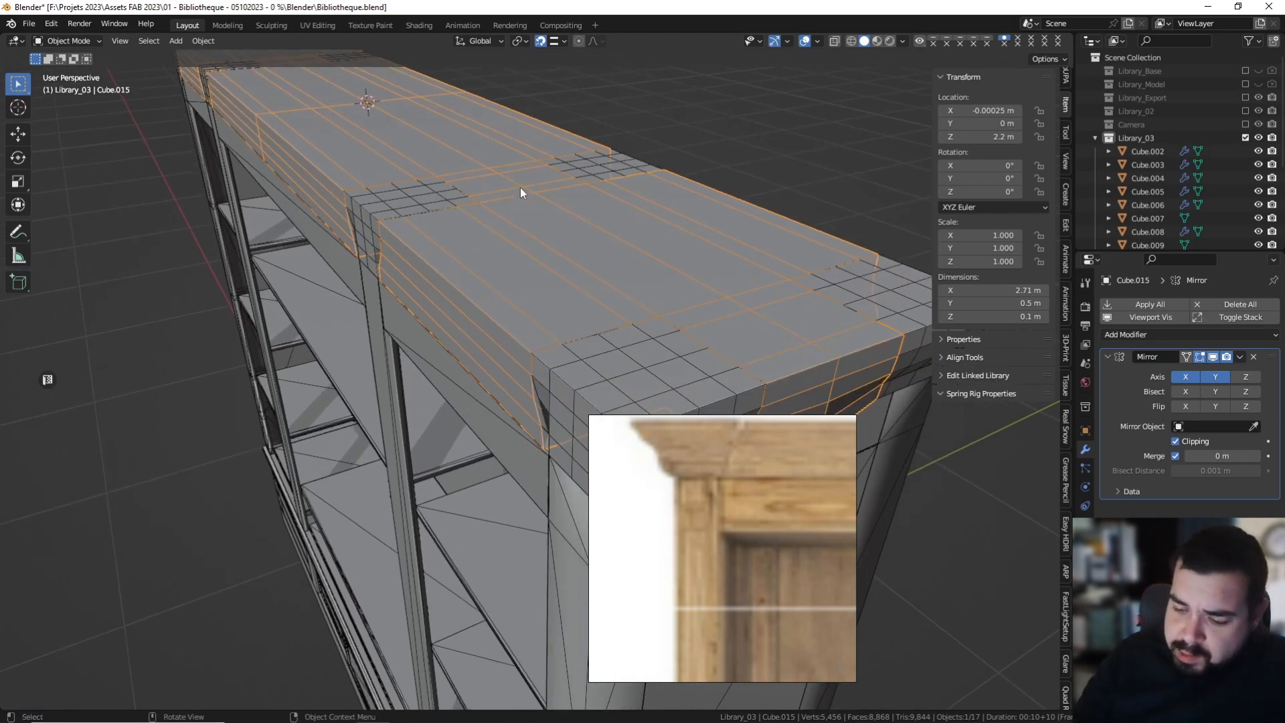
{"action": "key", "text": "KP_Divide"}
Clear the reference photo out of the viewport and open the main cornice piece's mesh for editing.
{"action": "middle_click_drag", "start_coordinate": [403, 283], "coordinate": [526, 363]}
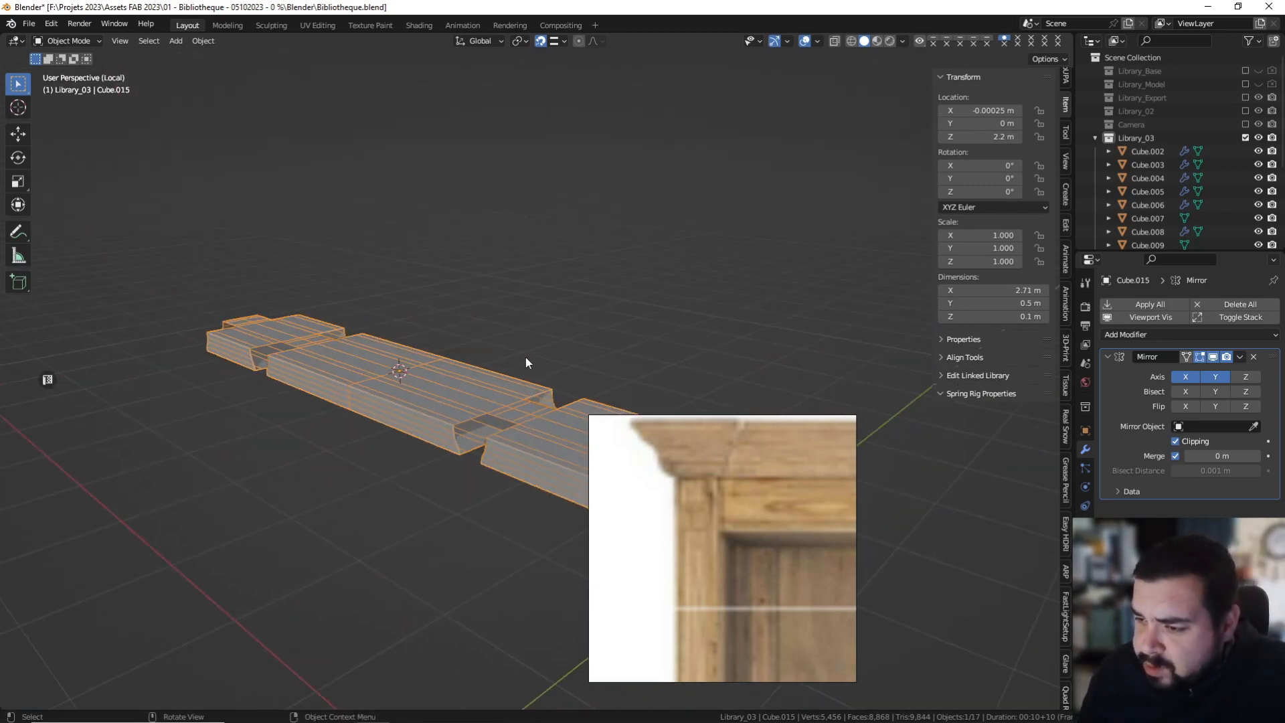
{"action": "right_click_drag", "start_coordinate": [709, 455], "coordinate": [0, 309]}
{"action": "scroll", "coordinate": [672, 364], "scroll_direction": "up", "scroll_amount": 4}
{"action": "middle_click_drag", "start_coordinate": [671, 364], "coordinate": [499, 418], "text": "shift"}
{"action": "key", "text": "Tab"}
In edge select mode, select the four front profile edges at the central section's open end beside the post notch.
{"action": "scroll", "coordinate": [500, 415], "scroll_direction": "up", "scroll_amount": 1}
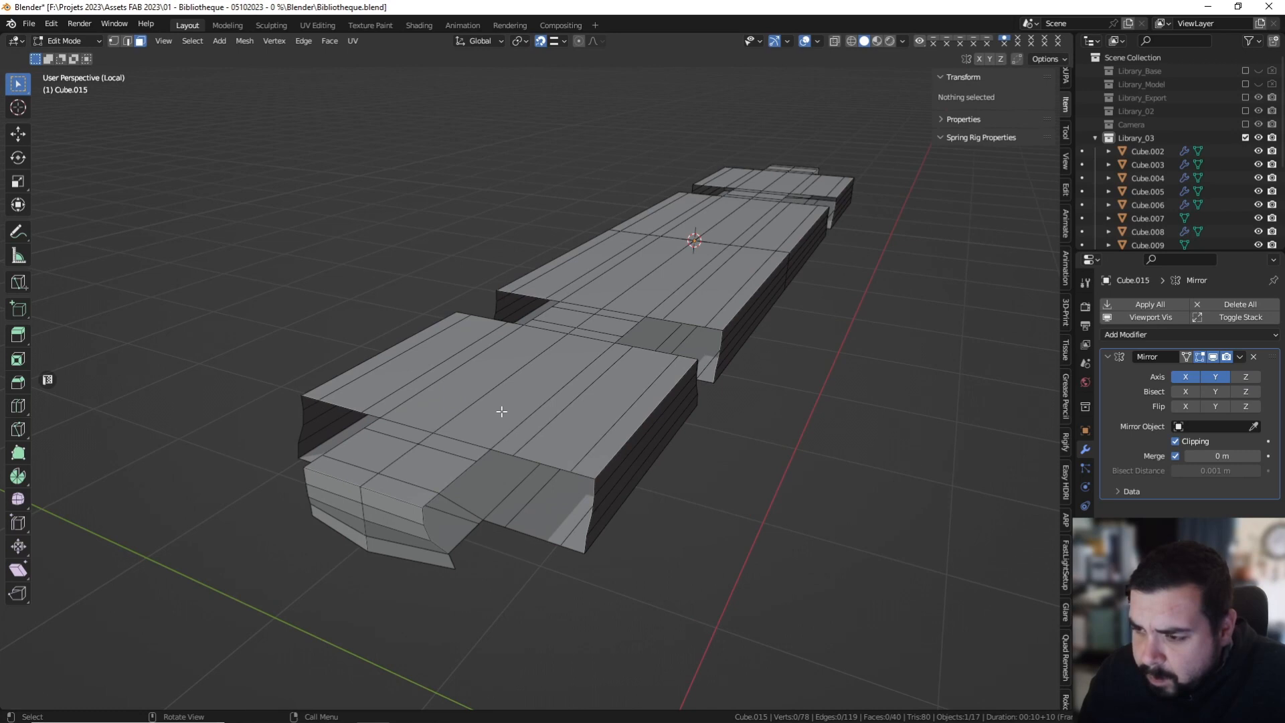
{"action": "middle_click_drag", "start_coordinate": [491, 416], "coordinate": [392, 412]}
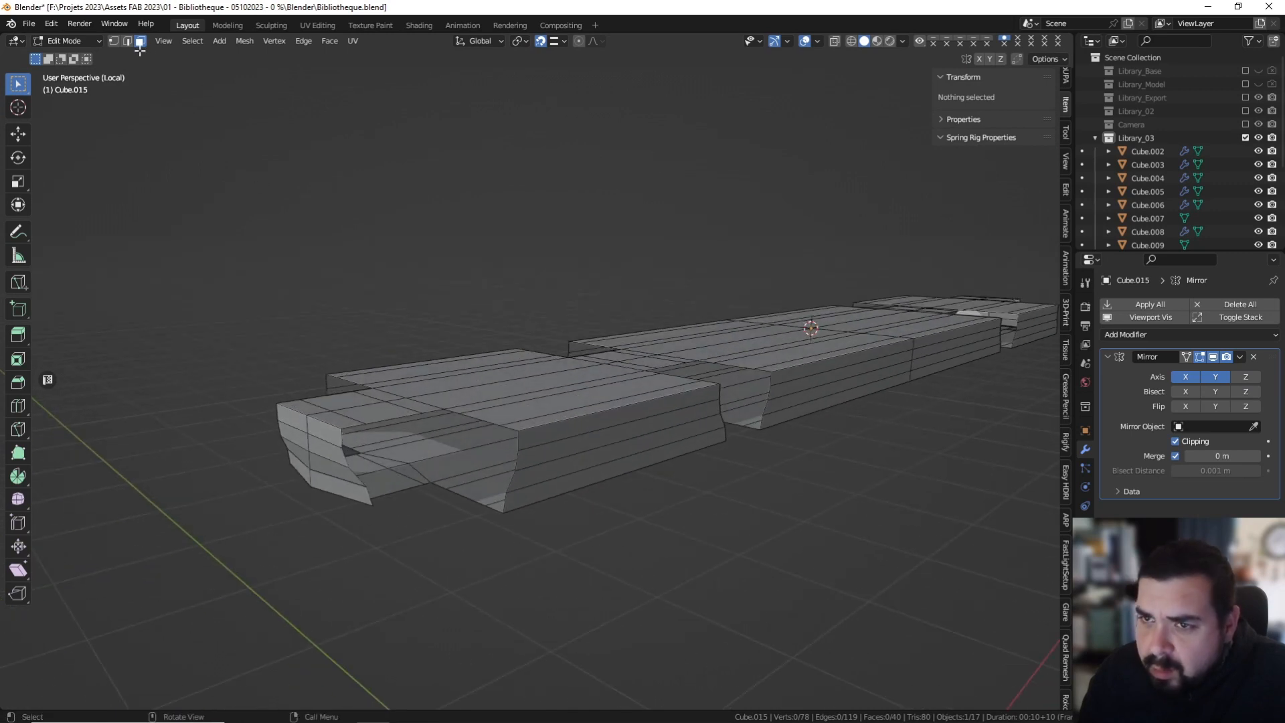
{"action": "middle_click_drag", "start_coordinate": [465, 367], "coordinate": [423, 402]}
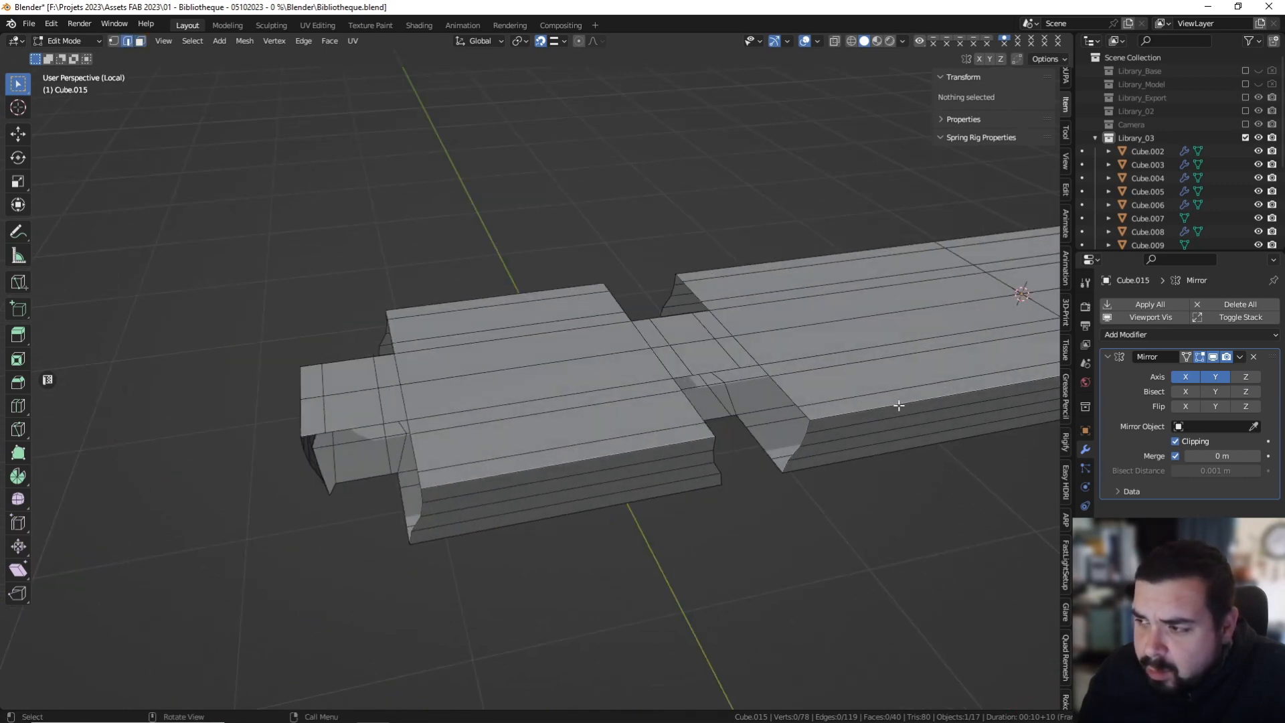
{"action": "middle_click_drag", "start_coordinate": [898, 404], "coordinate": [454, 351], "text": "shift"}
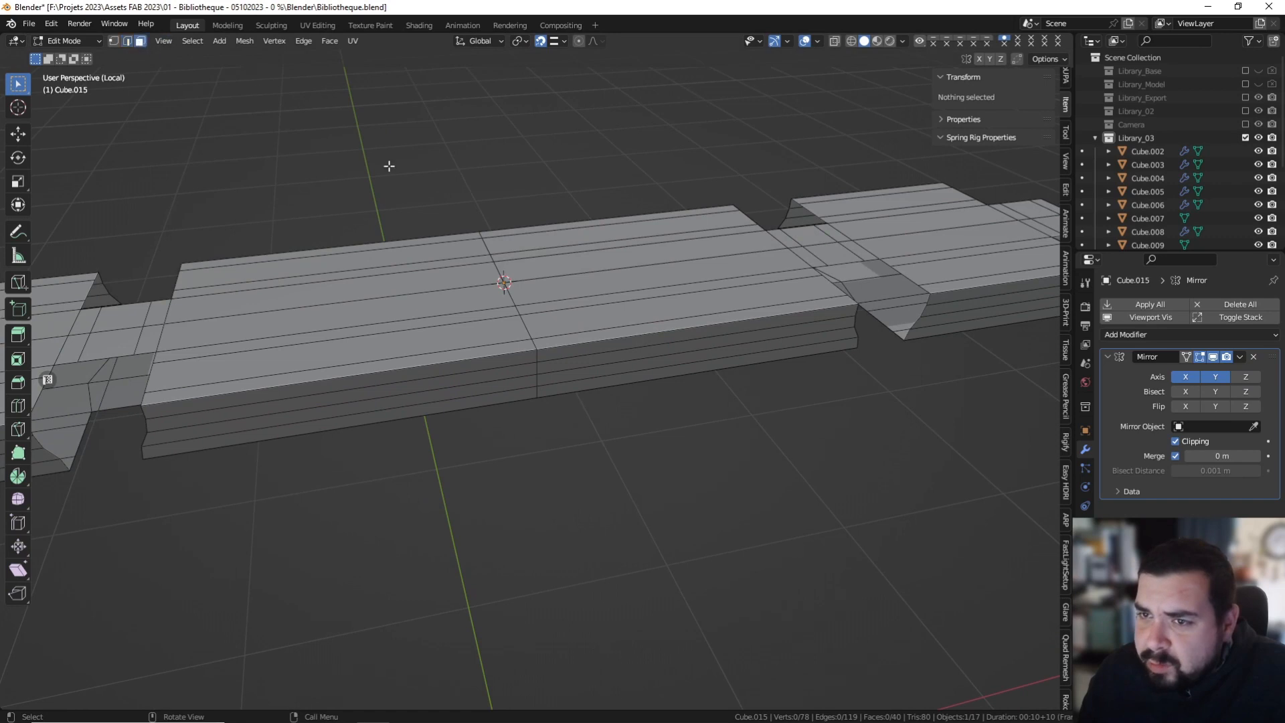
{"action": "scroll", "coordinate": [635, 305], "scroll_direction": "down", "scroll_amount": 3}
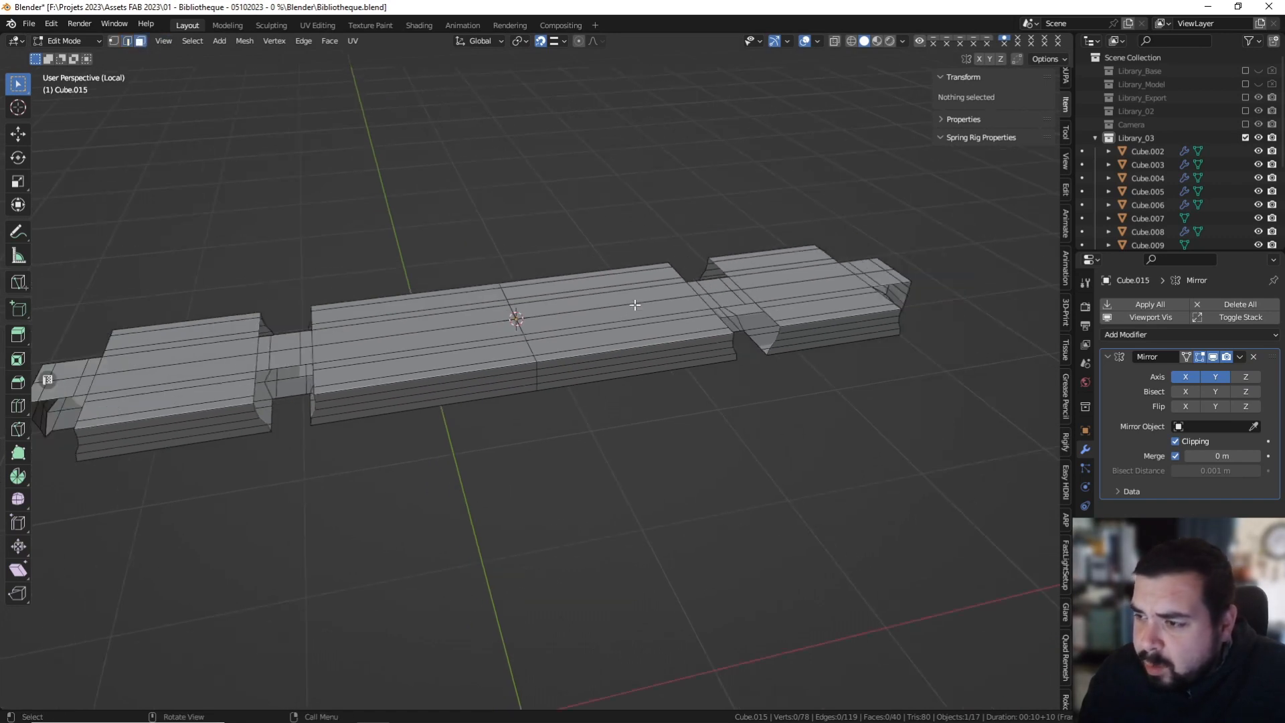
{"action": "middle_click_drag", "start_coordinate": [403, 351], "coordinate": [654, 390]}
{"action": "left_click", "coordinate": [595, 423]}
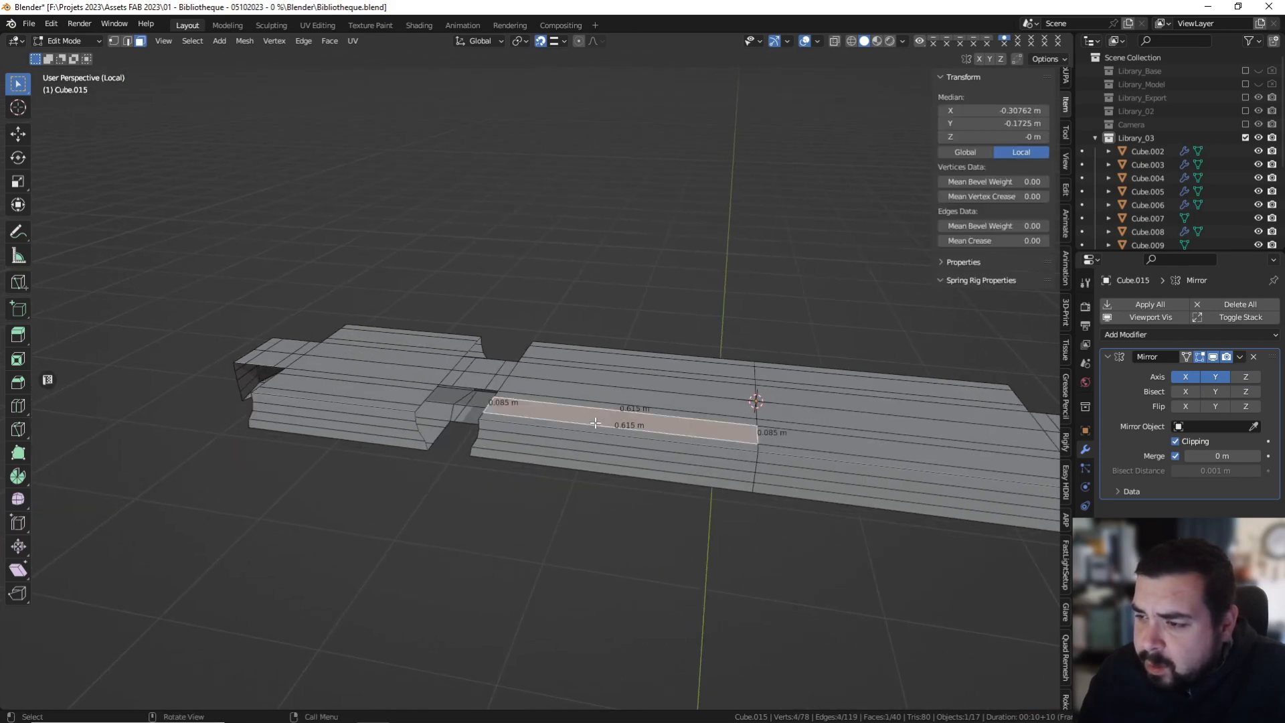
{"action": "middle_click_drag", "start_coordinate": [462, 408], "coordinate": [509, 367]}
{"action": "scroll", "coordinate": [508, 367], "scroll_direction": "up", "scroll_amount": 2}
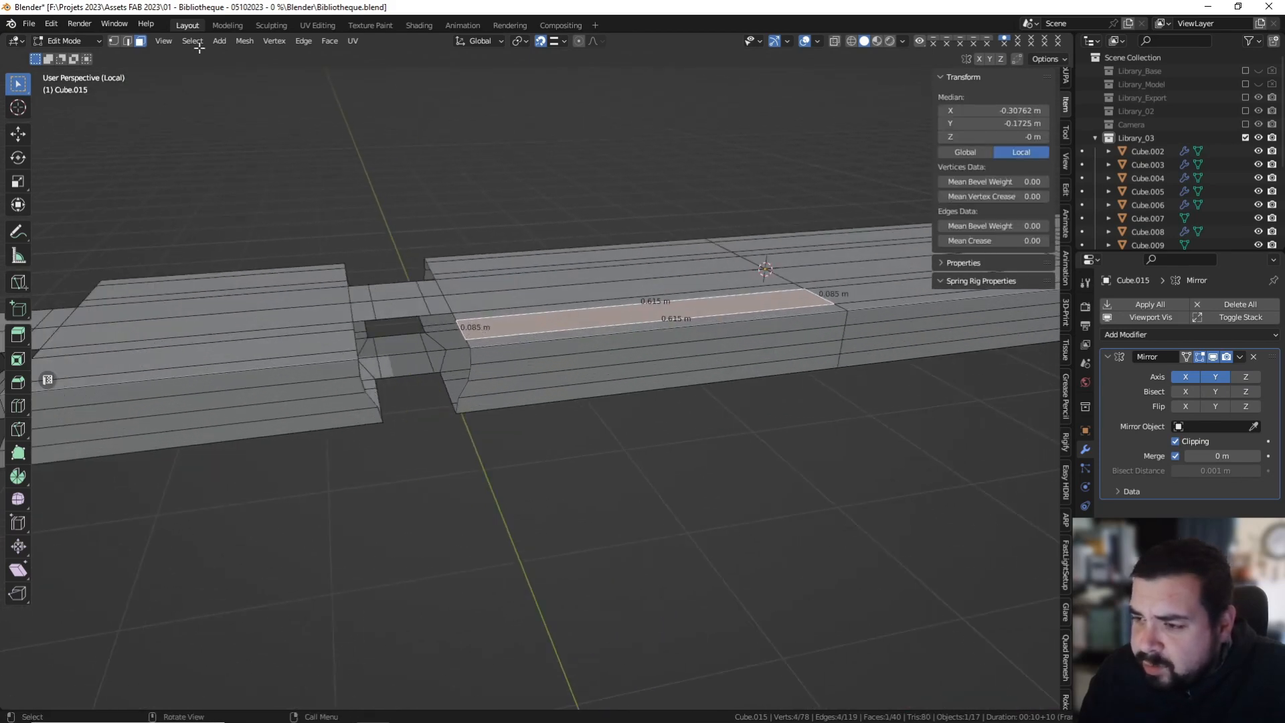
{"action": "left_click", "coordinate": [126, 41]}
{"action": "scroll", "coordinate": [506, 370], "scroll_direction": "up", "scroll_amount": 3}
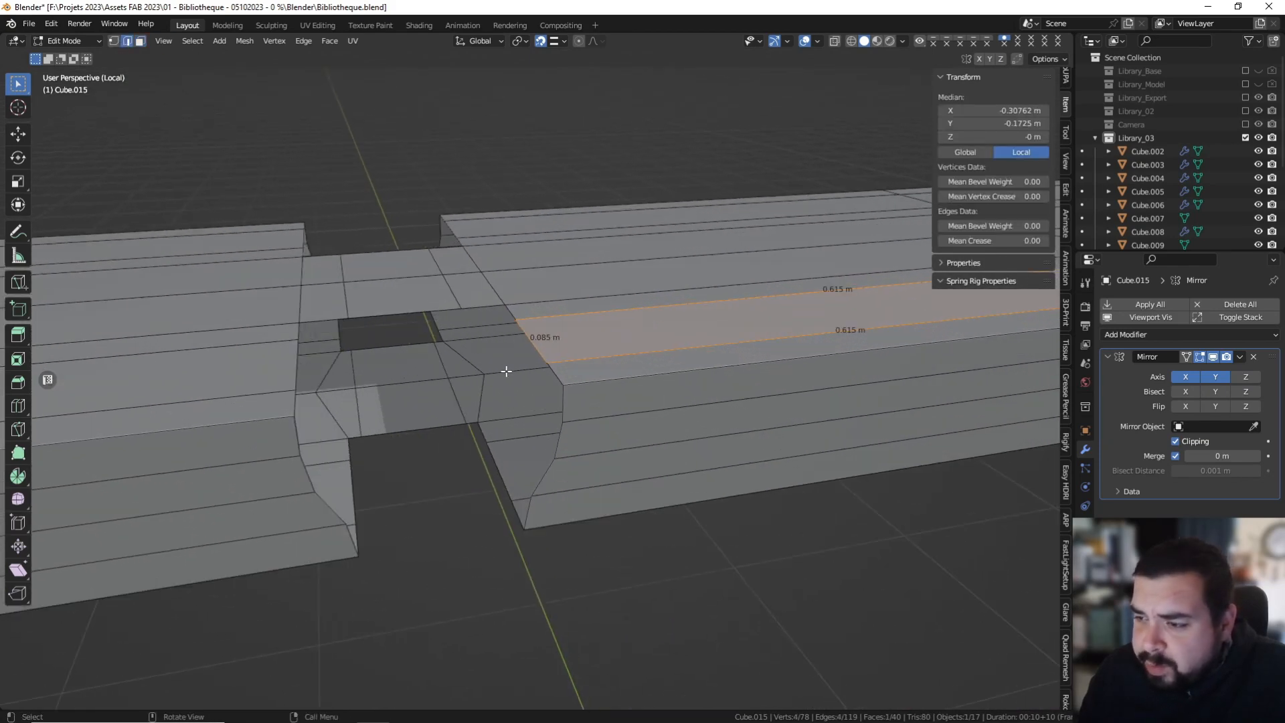
{"action": "middle_click_drag", "start_coordinate": [480, 428], "coordinate": [479, 314]}
{"action": "left_click", "coordinate": [493, 350]}
{"action": "left_click", "coordinate": [687, 382]}
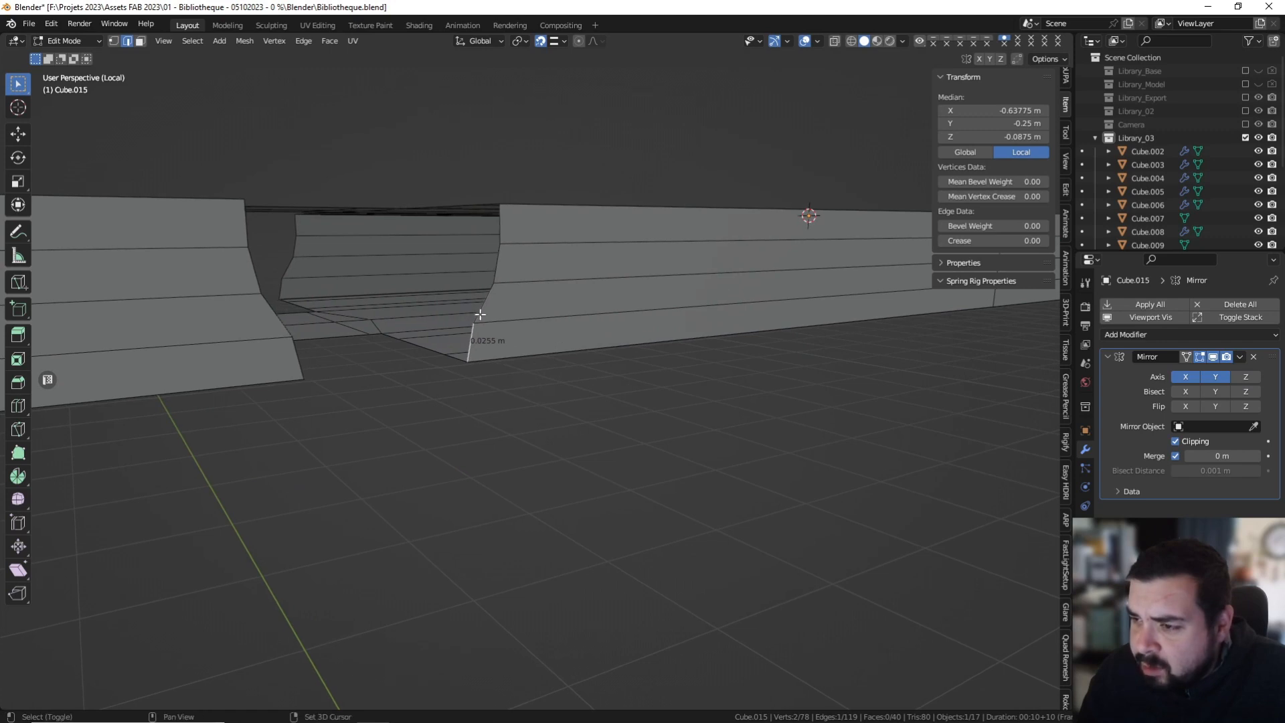
{"action": "left_click", "coordinate": [481, 300], "text": "shift"}
{"action": "left_click", "coordinate": [497, 229], "text": "shift"}
{"action": "middle_click_drag", "start_coordinate": [498, 230], "coordinate": [522, 302]}
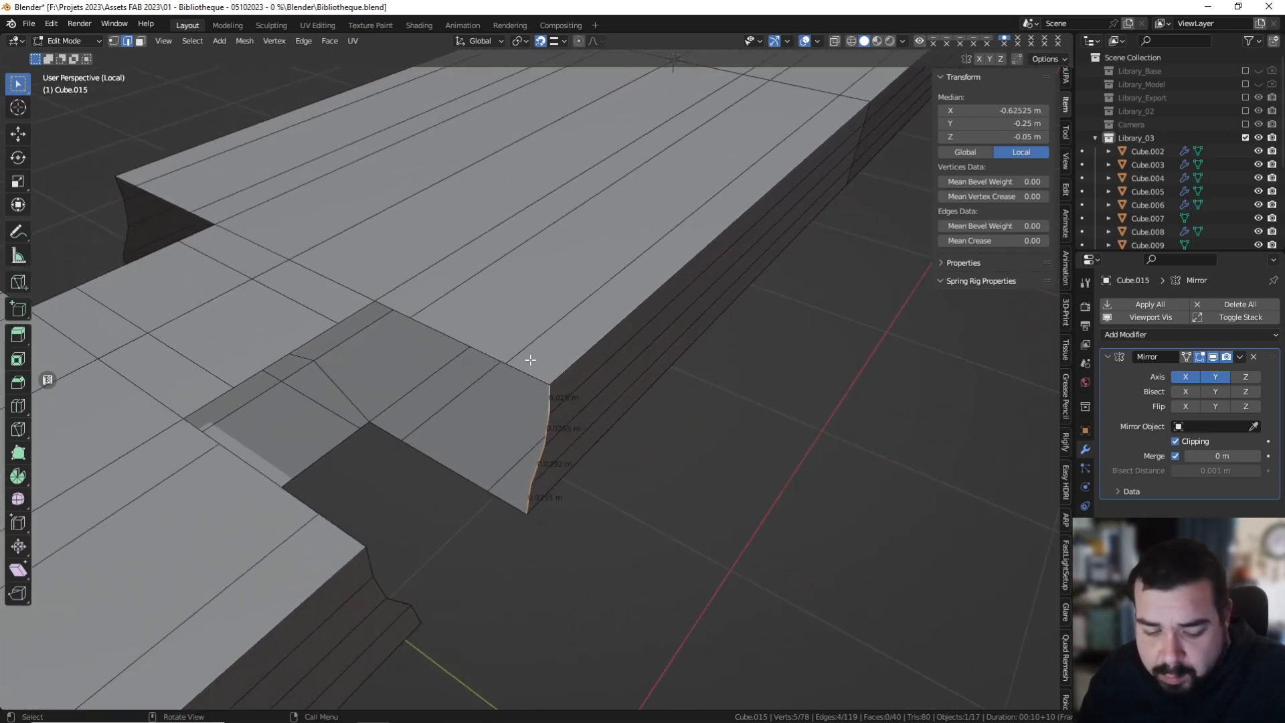
Extrude the profile edges inward along Y three times, by 0.035 m, 0.085 m and 0.035 m, to wall the section's end.
{"action": "key", "text": "e"}
{"action": "key", "text": "y"}
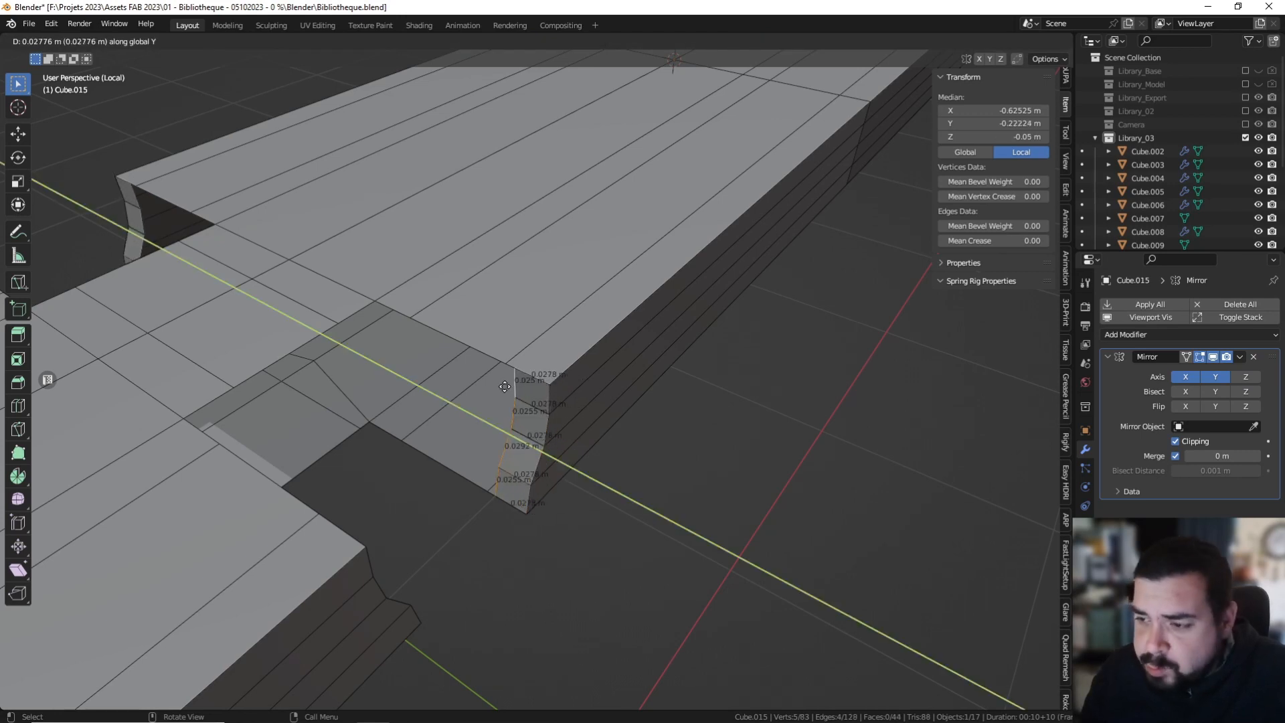
{"action": "left_click", "coordinate": [521, 348]}
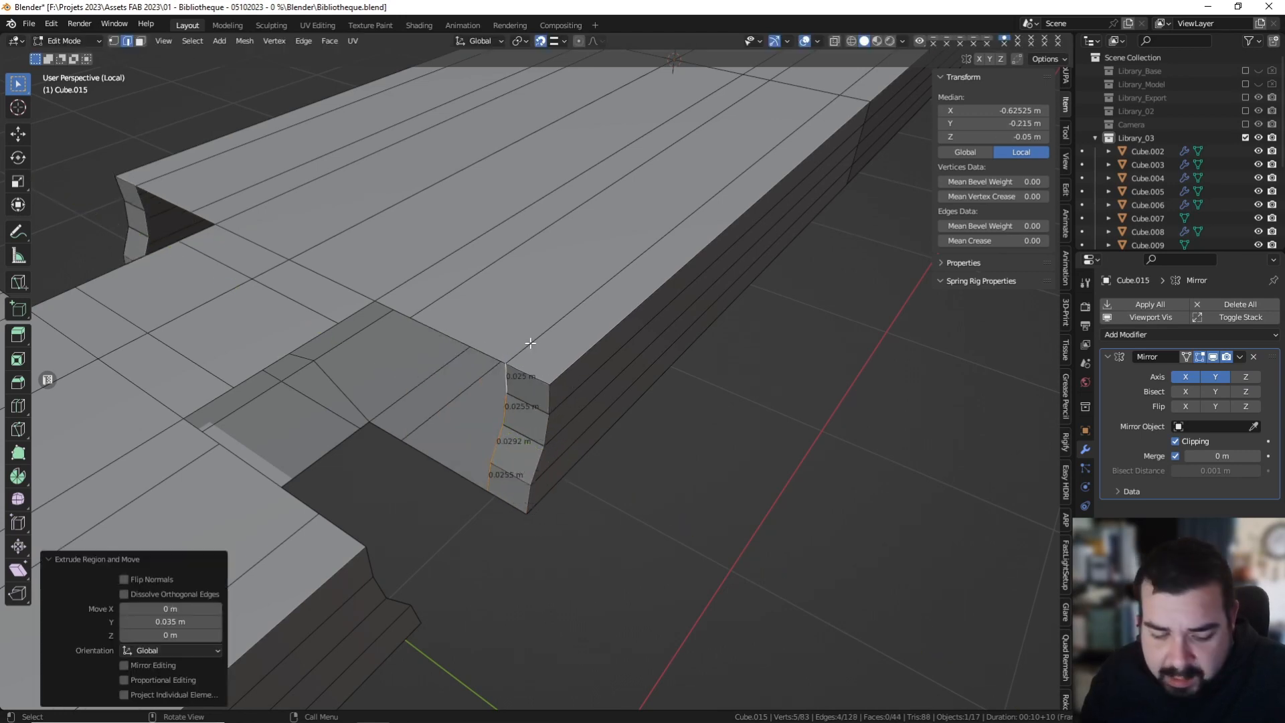
{"action": "key", "text": "e"}
{"action": "key", "text": "y"}
{"action": "left_click", "coordinate": [444, 300]}
{"action": "key", "text": "e"}
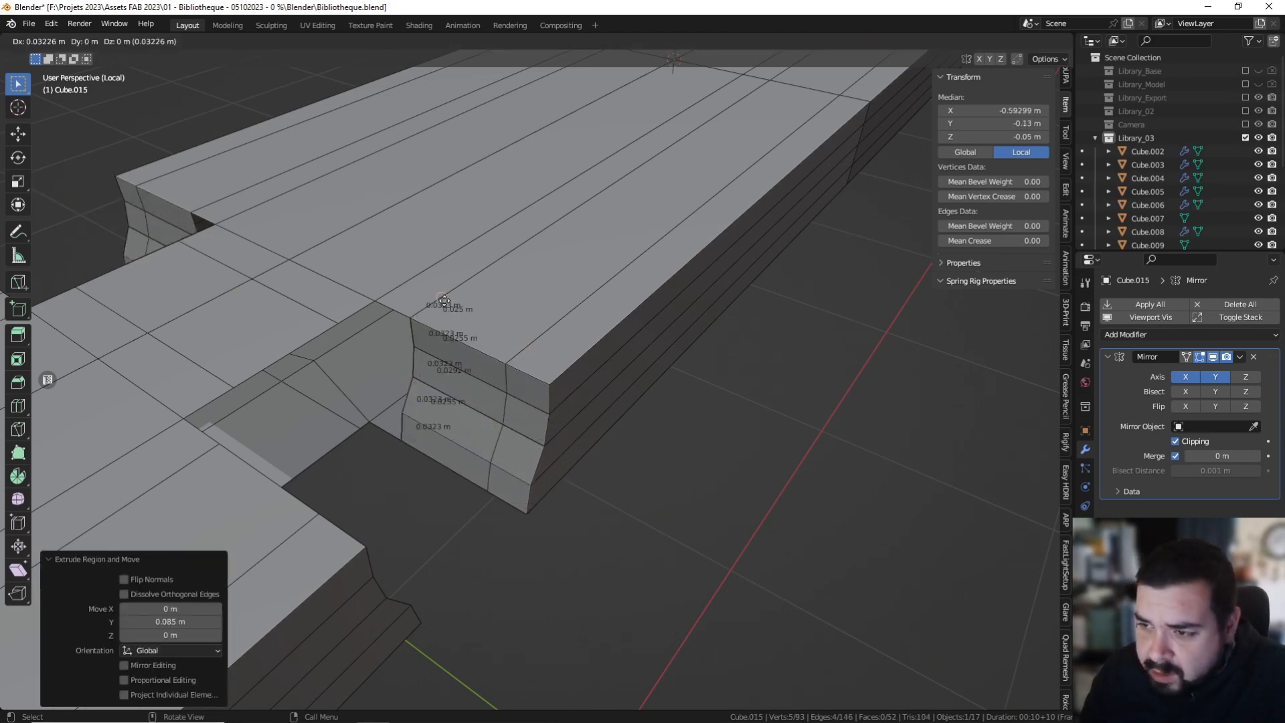
{"action": "key", "text": "y"}
{"action": "left_click", "coordinate": [406, 287]}
Select the whole cornice mesh, run Degenerate Dissolve, and merge its vertices by distance.
{"action": "key", "text": "a"}
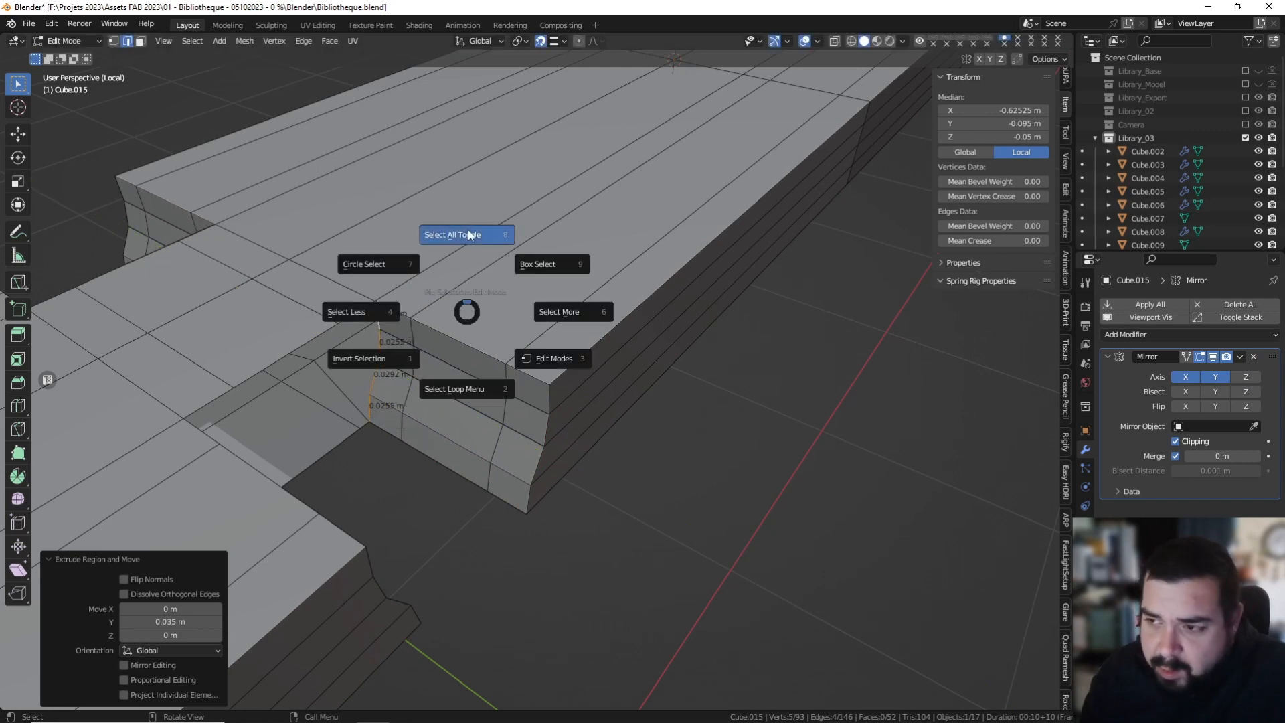
{"action": "left_click", "coordinate": [468, 185]}
{"action": "key", "text": "q"}
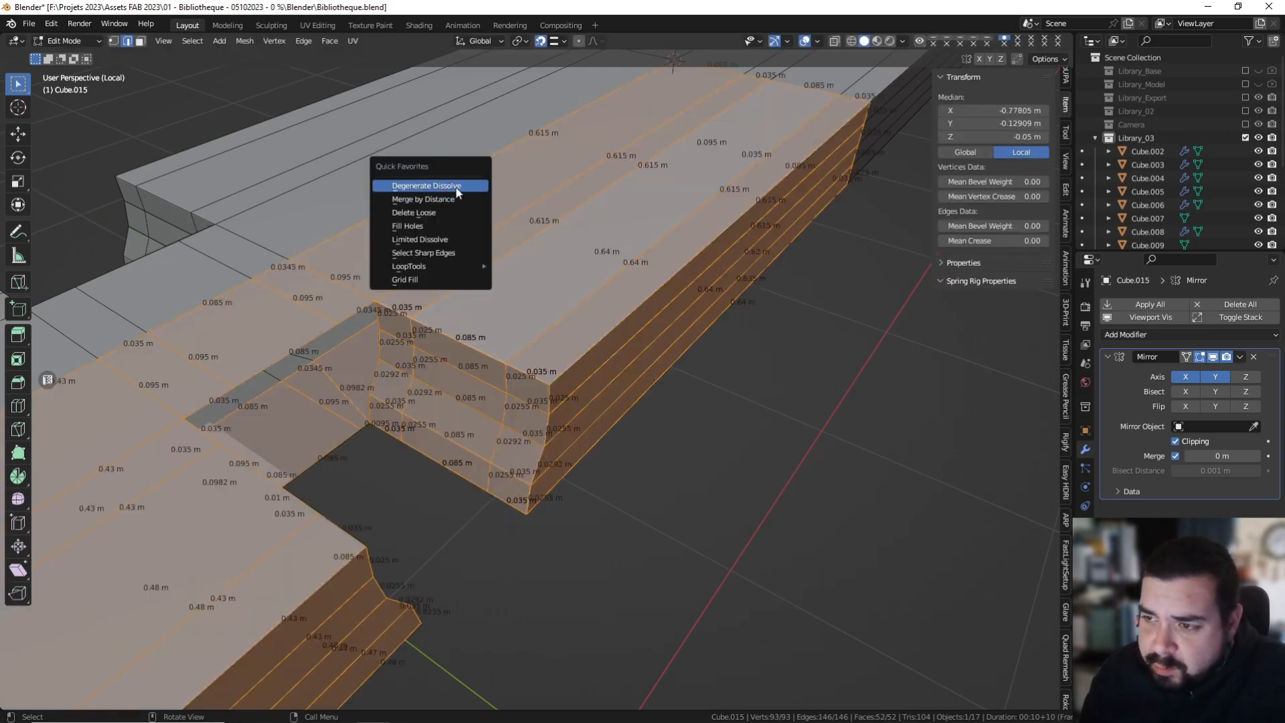
{"action": "left_click", "coordinate": [455, 187]}
{"action": "key", "text": "q"}
{"action": "left_click", "coordinate": [444, 201]}
{"action": "left_click", "coordinate": [442, 180]}
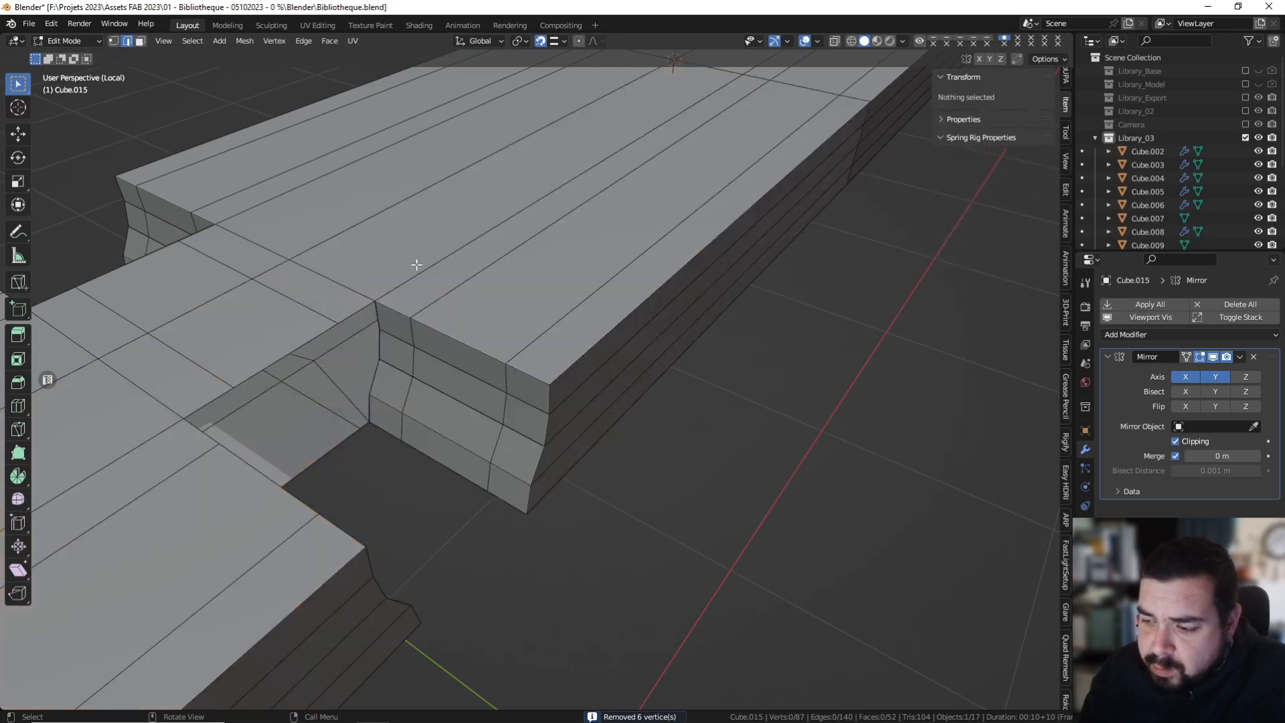
Select the four profile edges at the end wall's inner corner and extrude them -0.0095 m along X.
{"action": "left_click", "coordinate": [383, 319]}
{"action": "left_click", "coordinate": [380, 344], "text": "shift"}
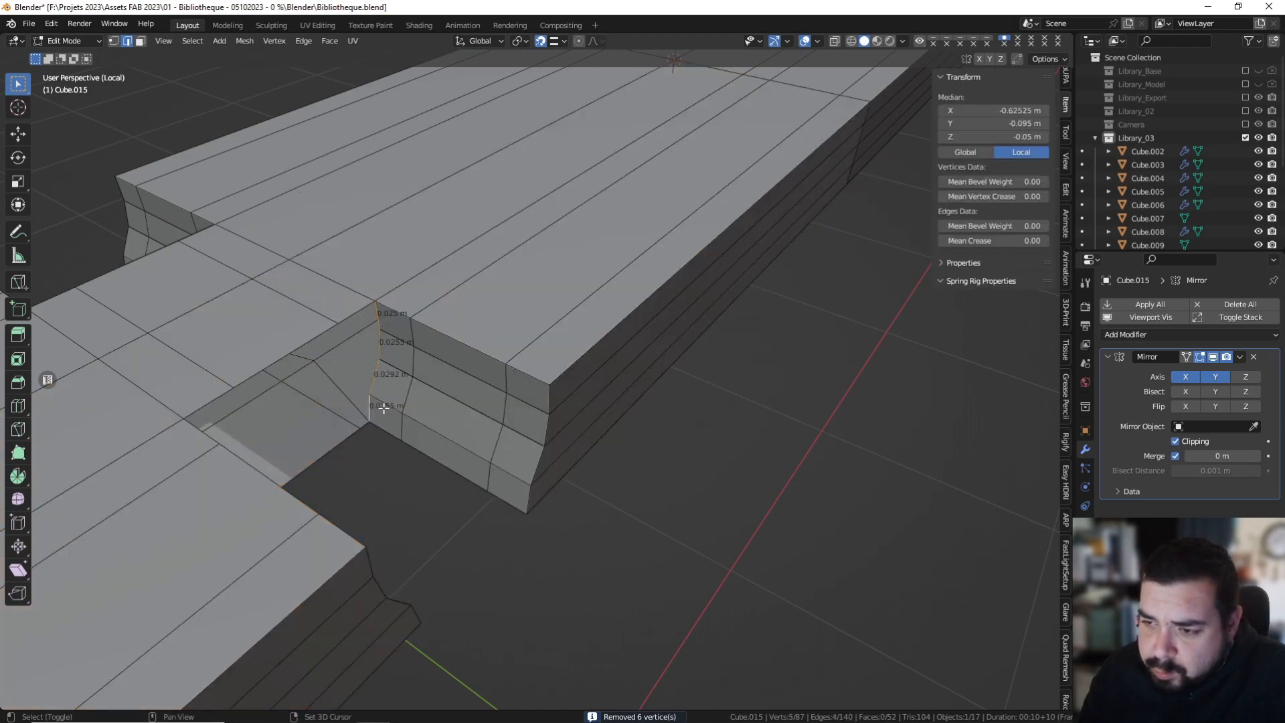
{"action": "middle_click_drag", "start_coordinate": [383, 408], "coordinate": [373, 387]}
{"action": "key", "text": "e"}
{"action": "key", "text": "x"}
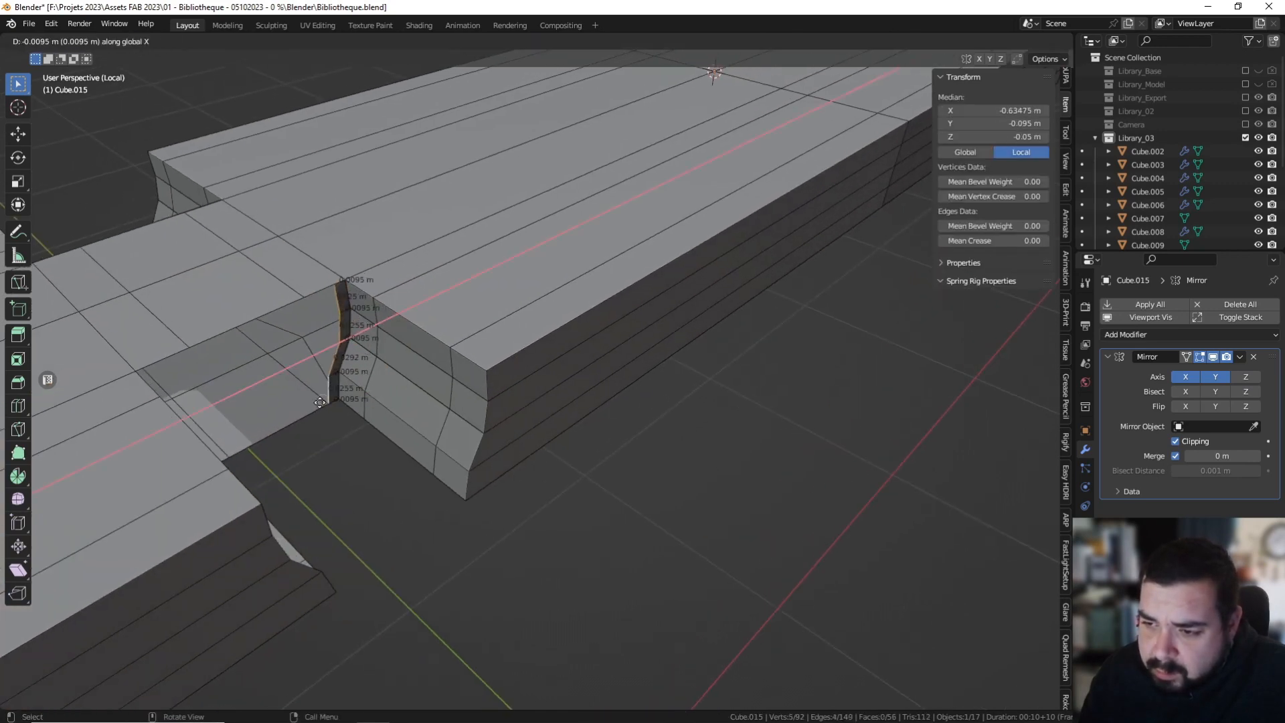
{"action": "left_click", "coordinate": [320, 402]}
Flatten the extruded edges by scaling X to 0, then move them -0.015 m along X.
{"action": "key", "text": "s"}
{"action": "key", "text": "x"}
{"action": "key", "text": "0"}
{"action": "key", "text": "Return"}
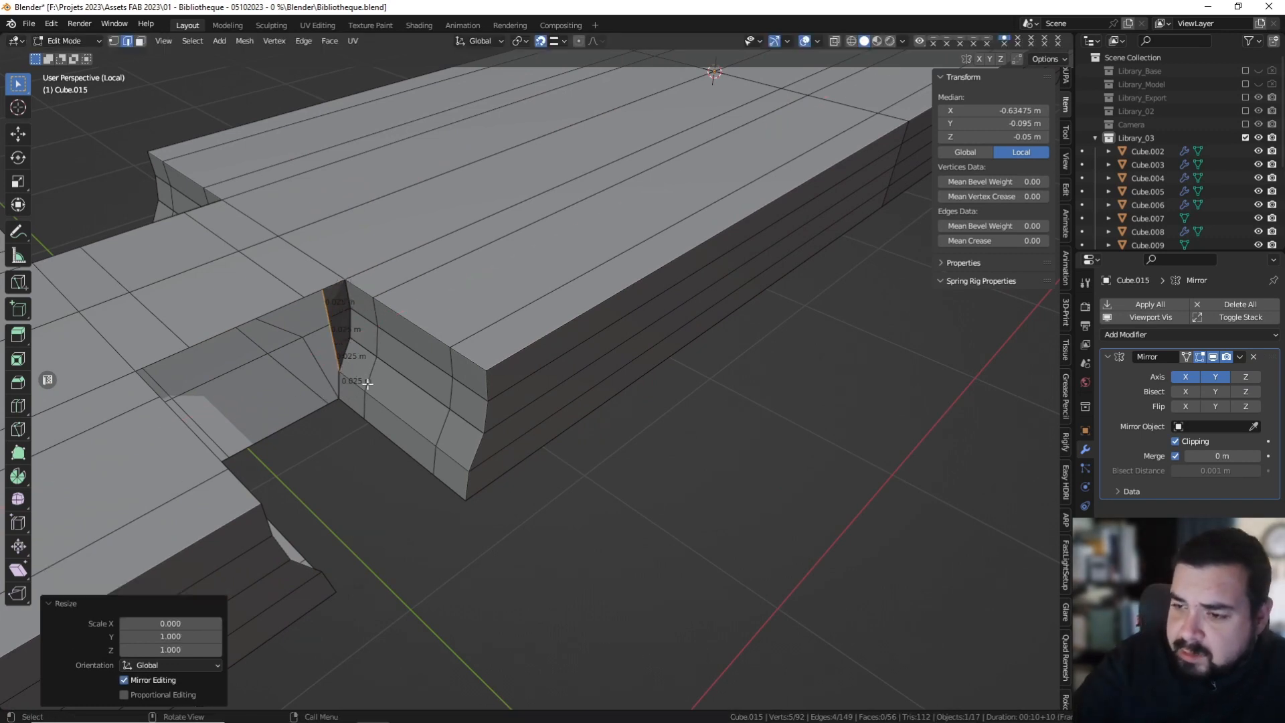
{"action": "key", "text": "e"}
{"action": "key", "text": "x"}
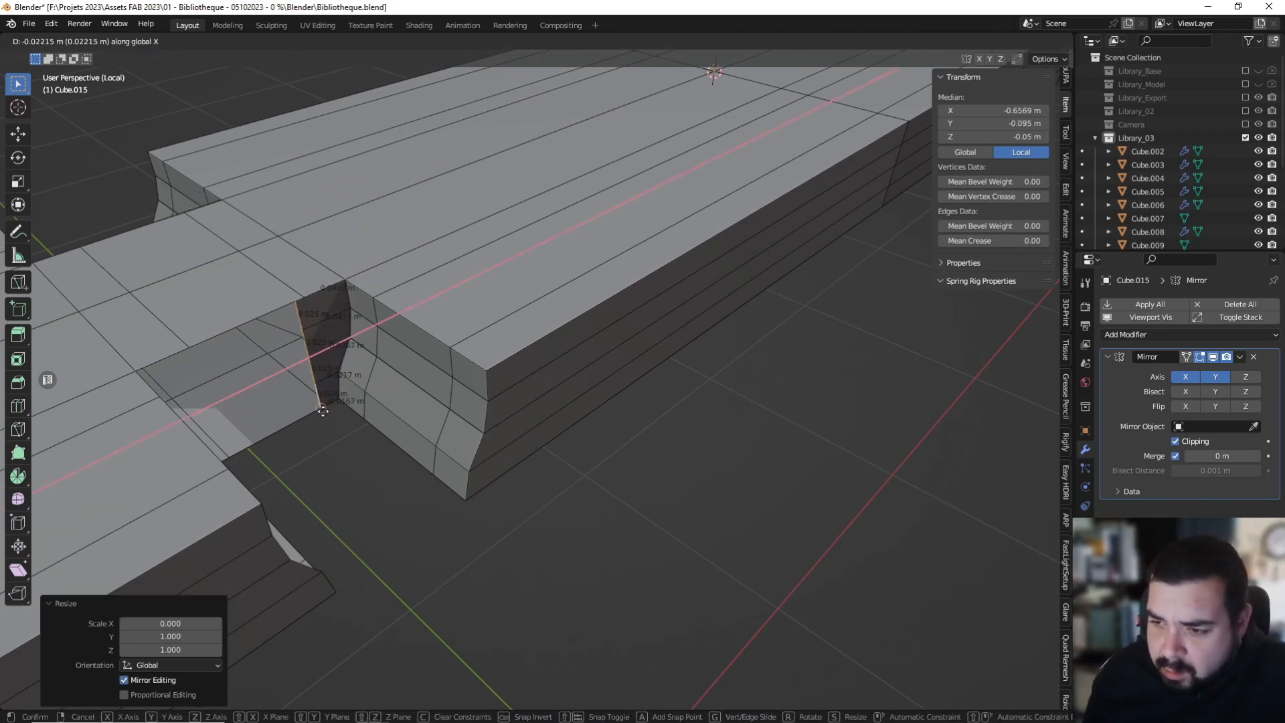
{"action": "left_click", "coordinate": [322, 410]}
Extrude the straightened edges along X by -0.085 m and again by -0.01 m to wall the back of the post notch.
{"action": "middle_click_drag", "start_coordinate": [390, 341], "coordinate": [338, 319]}
{"action": "key", "text": "e"}
{"action": "key", "text": "x"}
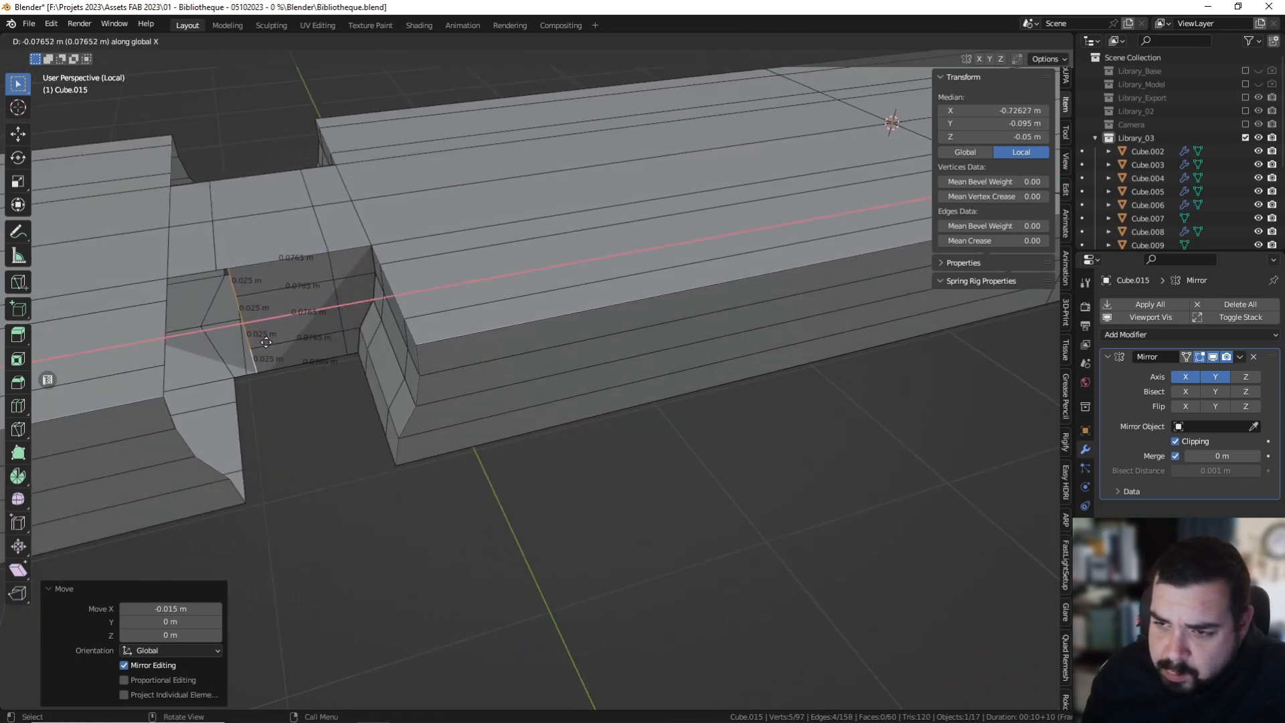
{"action": "left_click", "coordinate": [242, 343]}
{"action": "key", "text": "e"}
{"action": "key", "text": "x"}
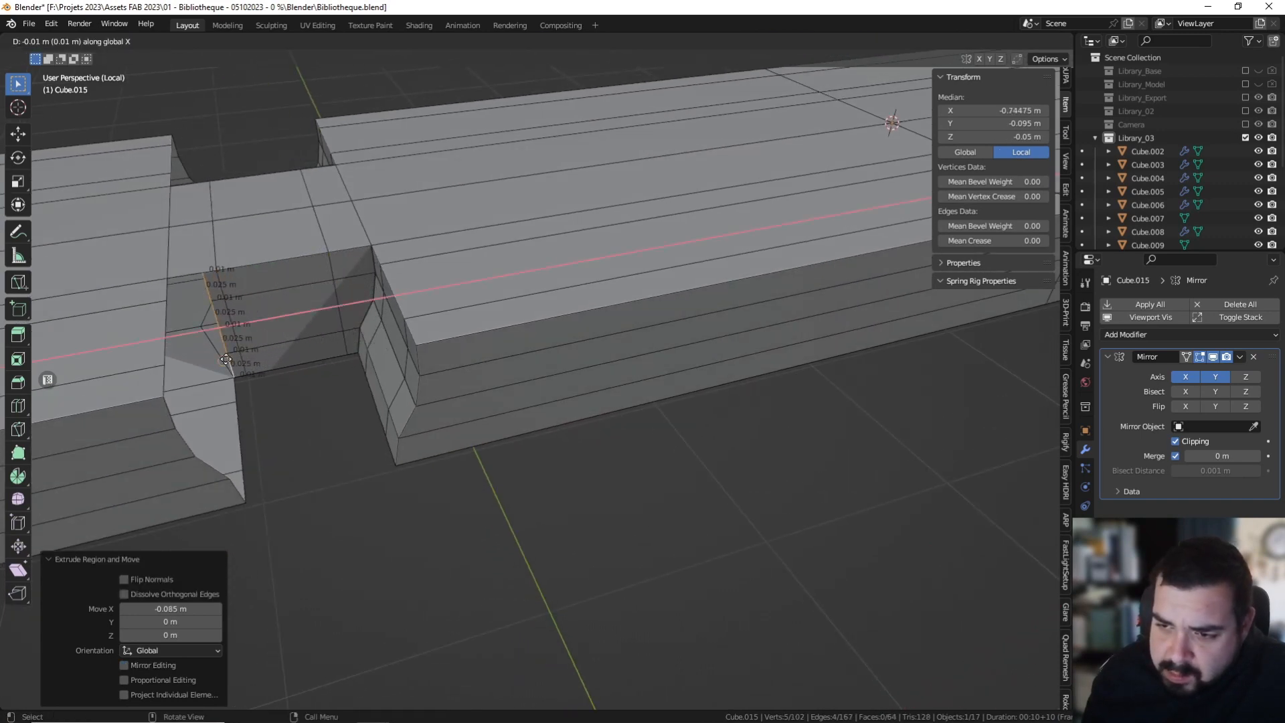
{"action": "left_click", "coordinate": [226, 360]}
{"action": "middle_click_drag", "start_coordinate": [236, 354], "coordinate": [278, 329], "text": "shift"}
Select the whole cornice mesh, merge its vertices by distance, and deselect everything.
{"action": "key", "text": "a"}
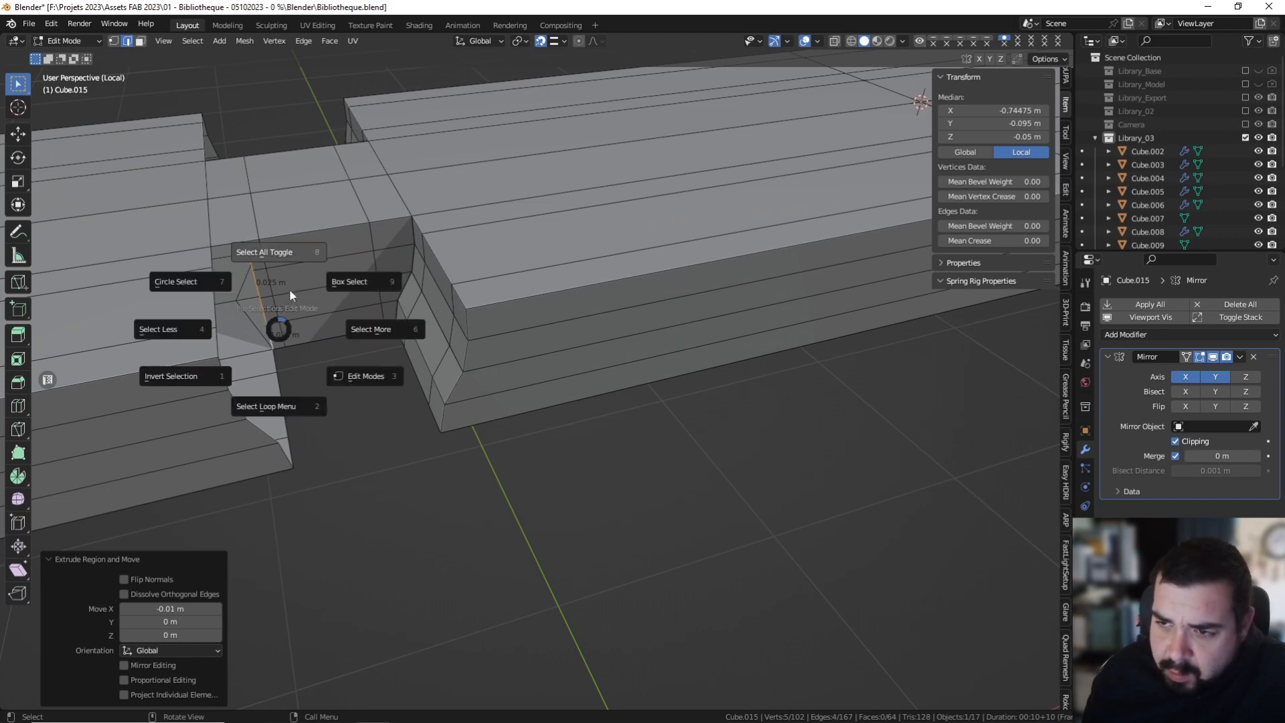
{"action": "left_click", "coordinate": [291, 270]}
{"action": "key", "text": "a"}
{"action": "left_click", "coordinate": [291, 192]}
{"action": "key", "text": "m"}
{"action": "left_click", "coordinate": [287, 202]}
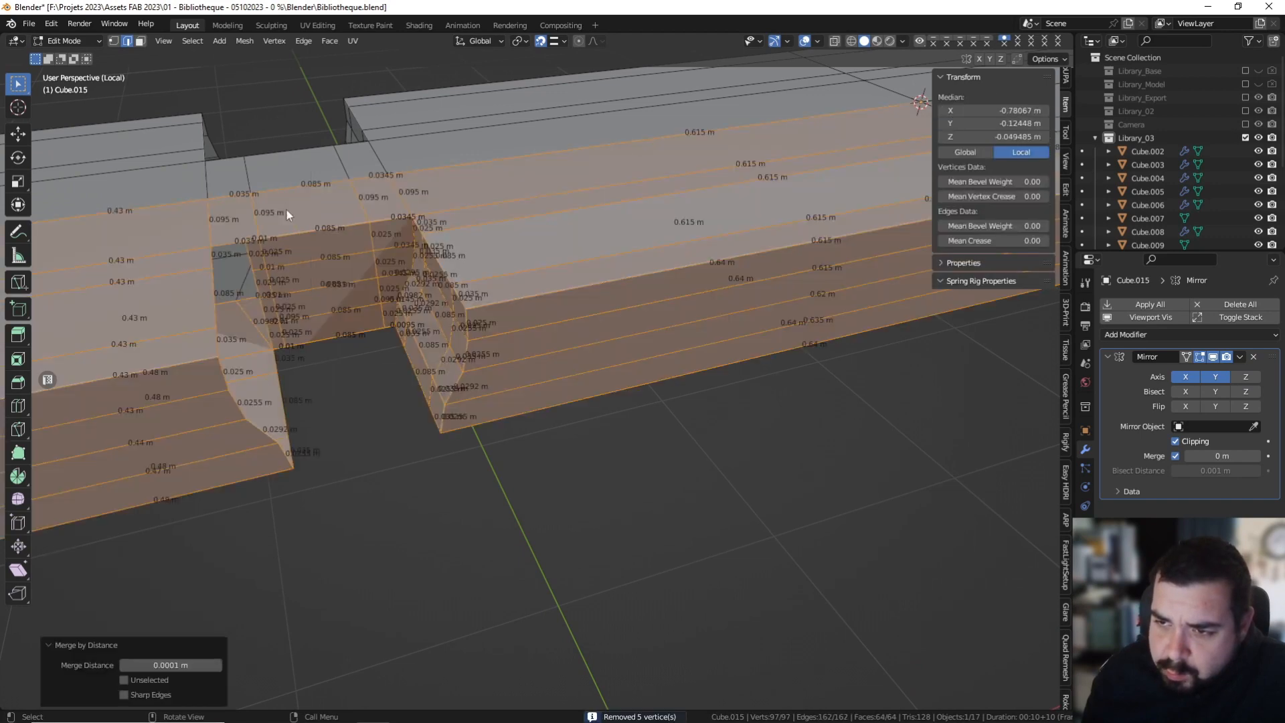
{"action": "key", "text": "a"}
{"action": "left_click", "coordinate": [295, 165]}
{"action": "middle_click_drag", "start_coordinate": [359, 272], "coordinate": [245, 226]}
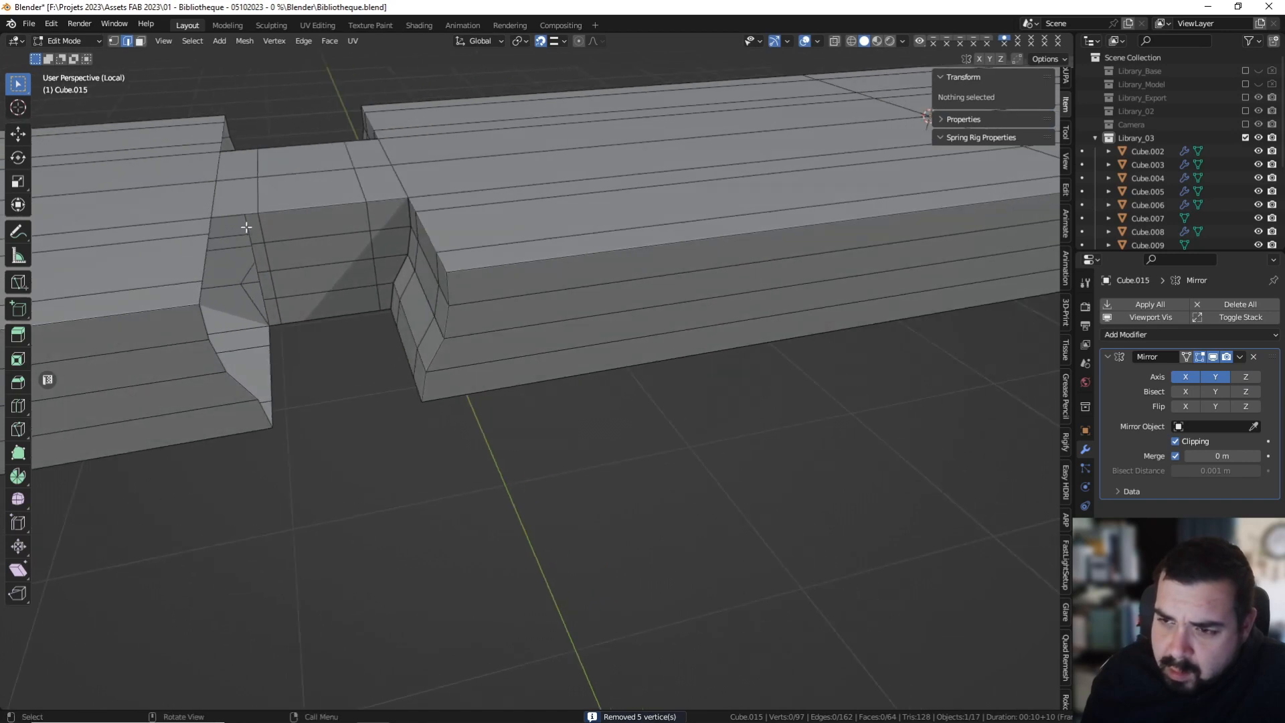
Select the open edge loop at the notch's end wall, then undo that selection, the merge and the last -0.01 m extrusion.
{"action": "left_click", "coordinate": [245, 228], "text": "alt"}
{"action": "key", "text": "a"}
{"action": "left_click", "coordinate": [311, 148]}
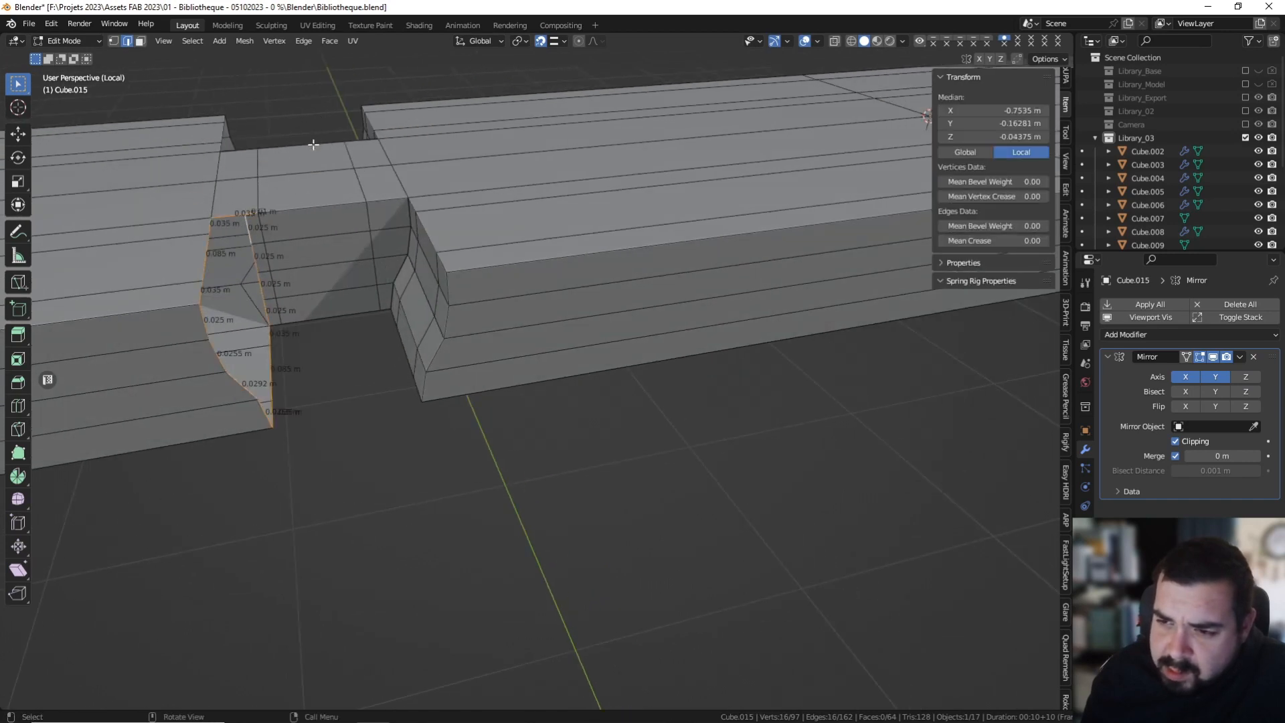
{"action": "key", "text": "ctrl+z"}
{"action": "key", "text": "ctrl+z"}
{"action": "key", "text": "ctrl+z"}
{"action": "key", "text": "ctrl+z"}
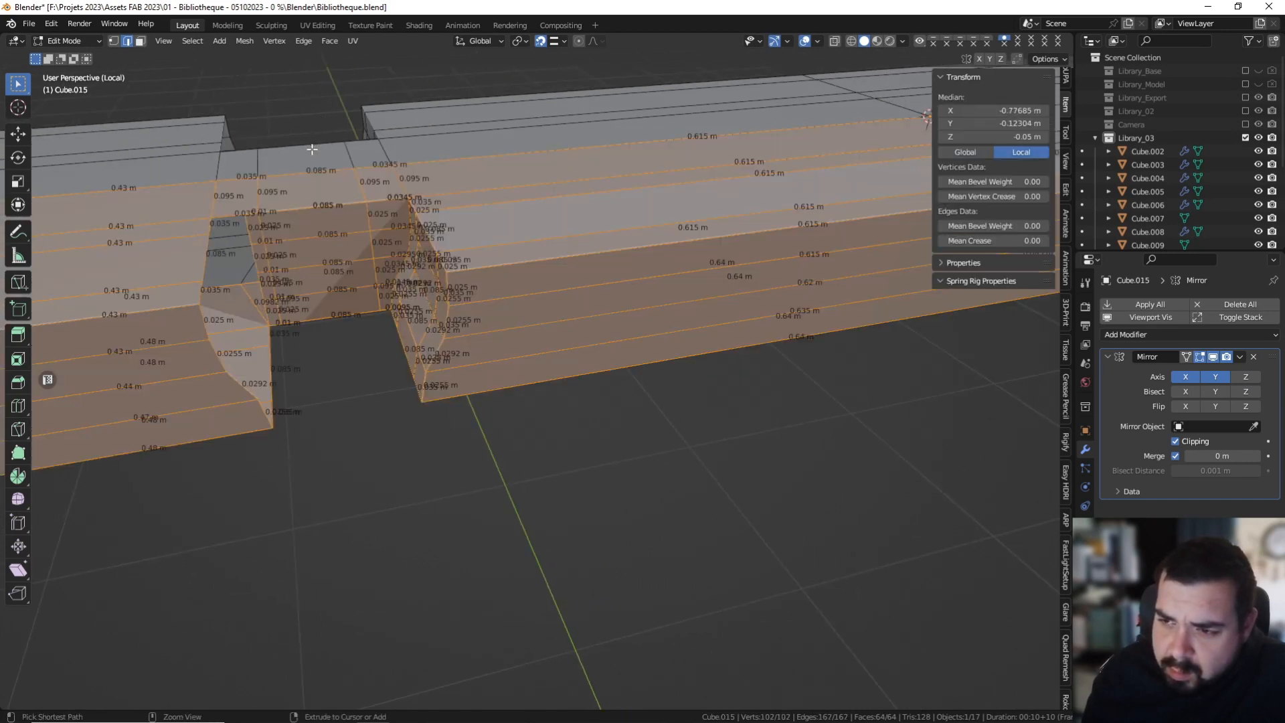
{"action": "key", "text": "ctrl+z"}
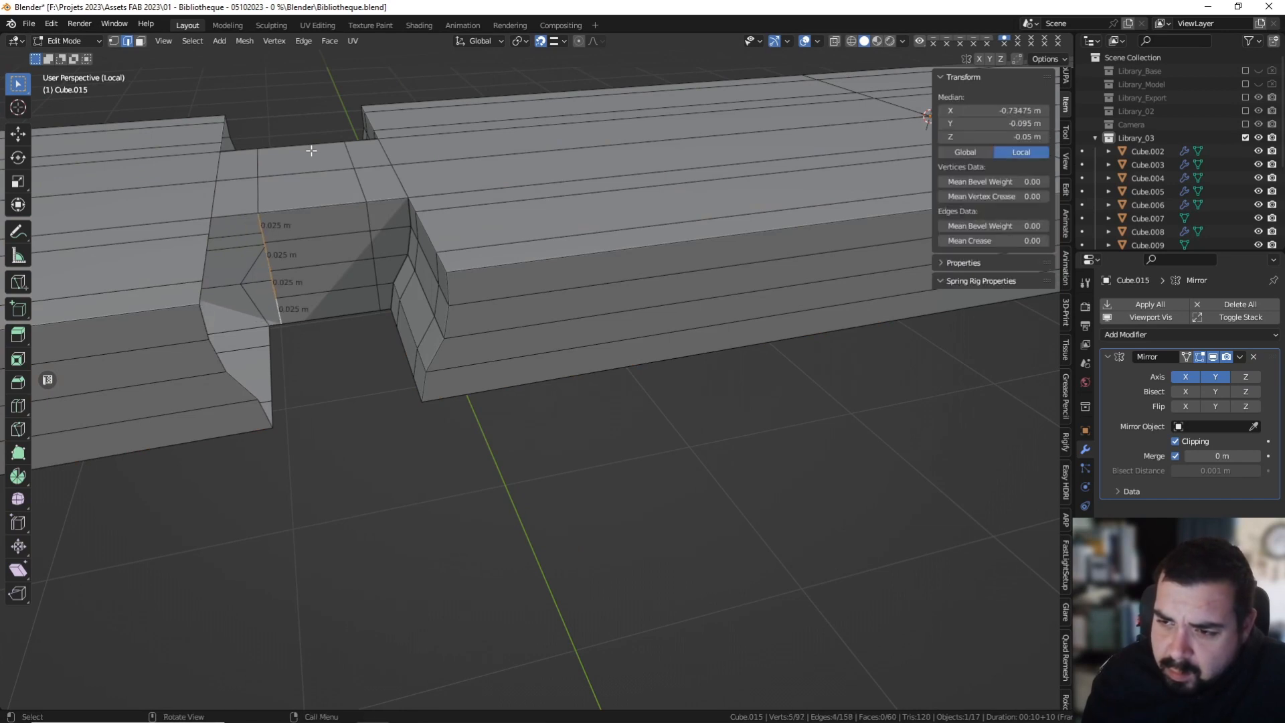
{"action": "key", "text": "a"}
Select the four curved front profile edges on the notch's opposite side and extrude them 0.035 m along Y.
{"action": "middle_click_drag", "start_coordinate": [383, 270], "coordinate": [427, 270]}
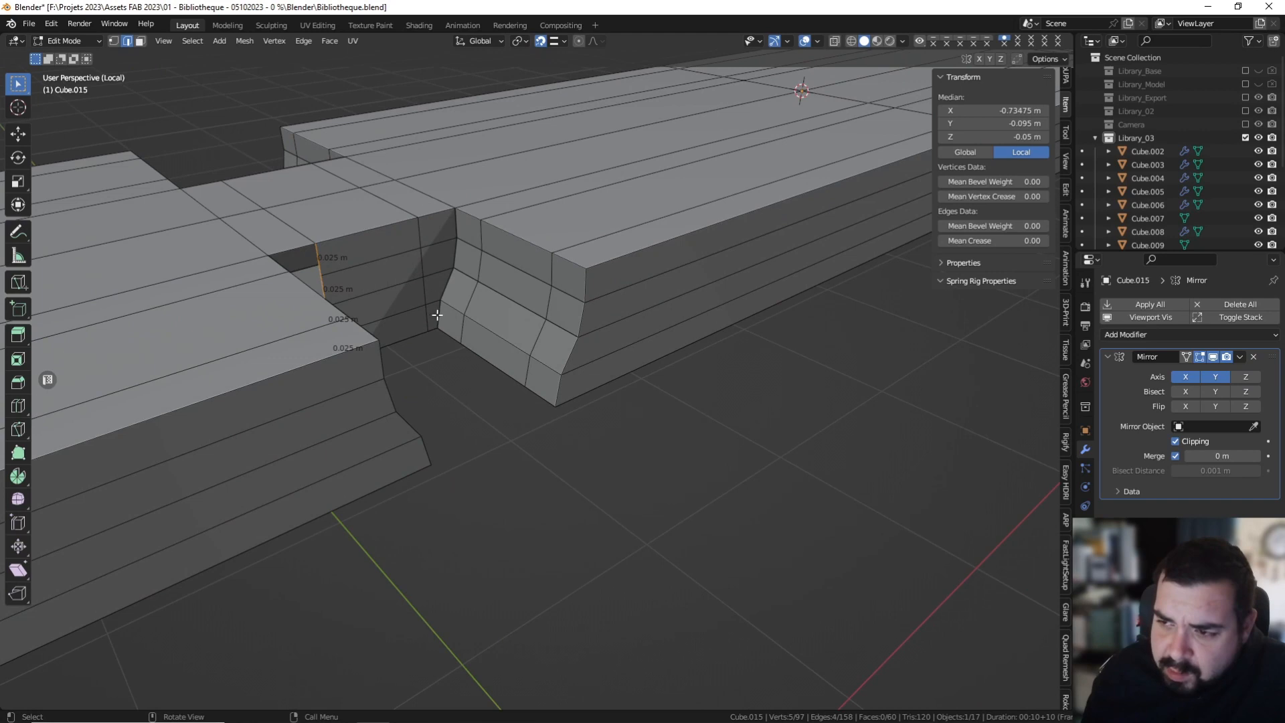
{"action": "middle_click_drag", "start_coordinate": [437, 316], "coordinate": [319, 305]}
{"action": "left_click", "coordinate": [279, 383]}
{"action": "left_click", "coordinate": [244, 331], "text": "shift"}
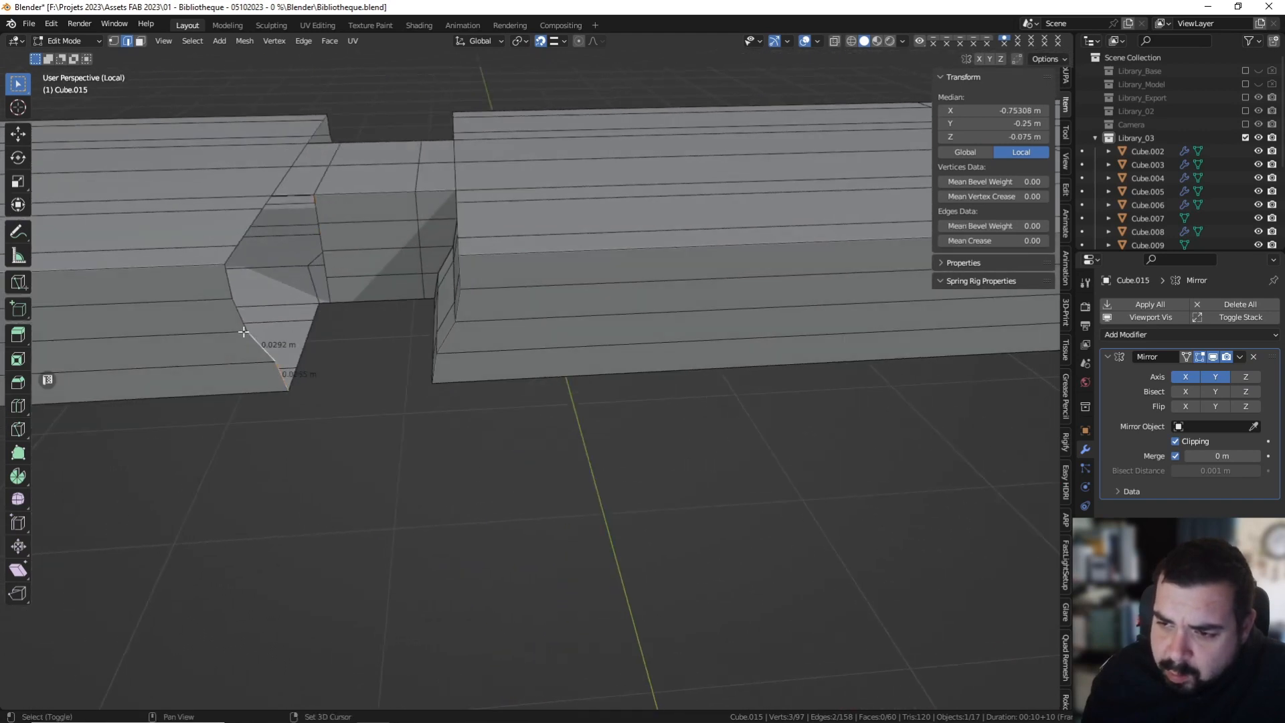
{"action": "left_click", "coordinate": [228, 279], "text": "shift"}
{"action": "key", "text": "e"}
{"action": "key", "text": "x"}
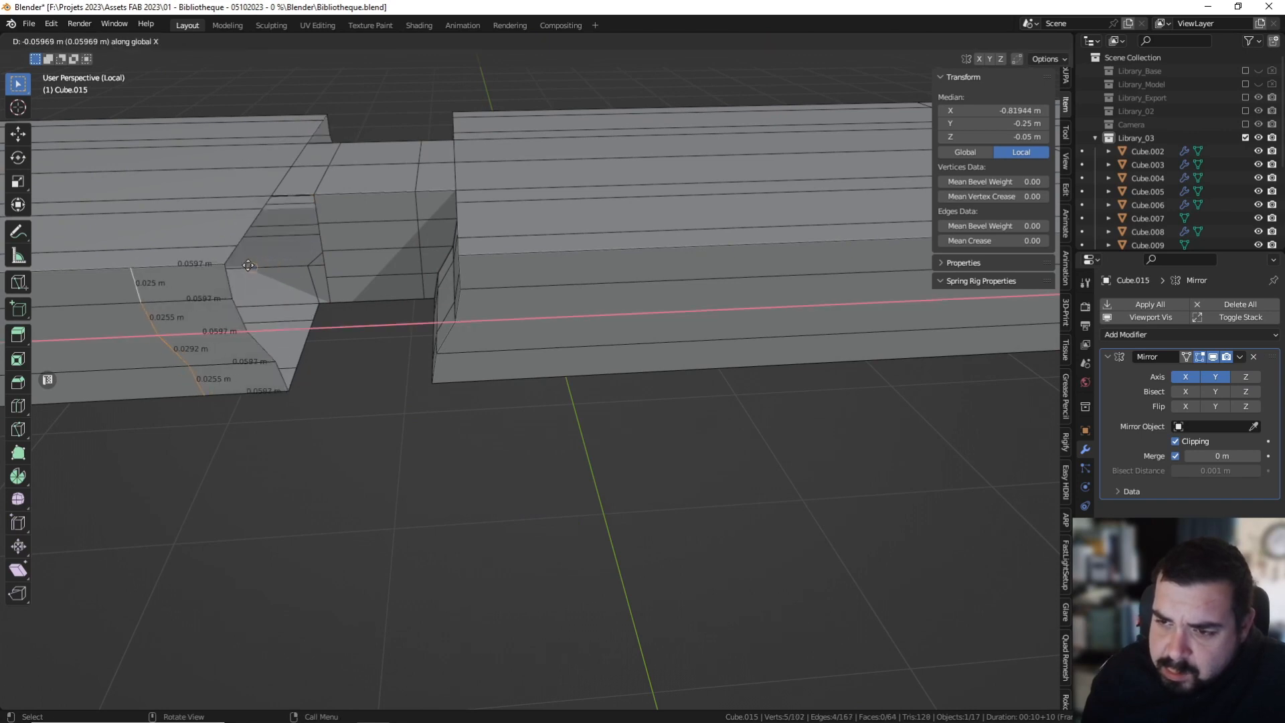
{"action": "key", "text": "y"}
{"action": "left_click", "coordinate": [223, 246]}
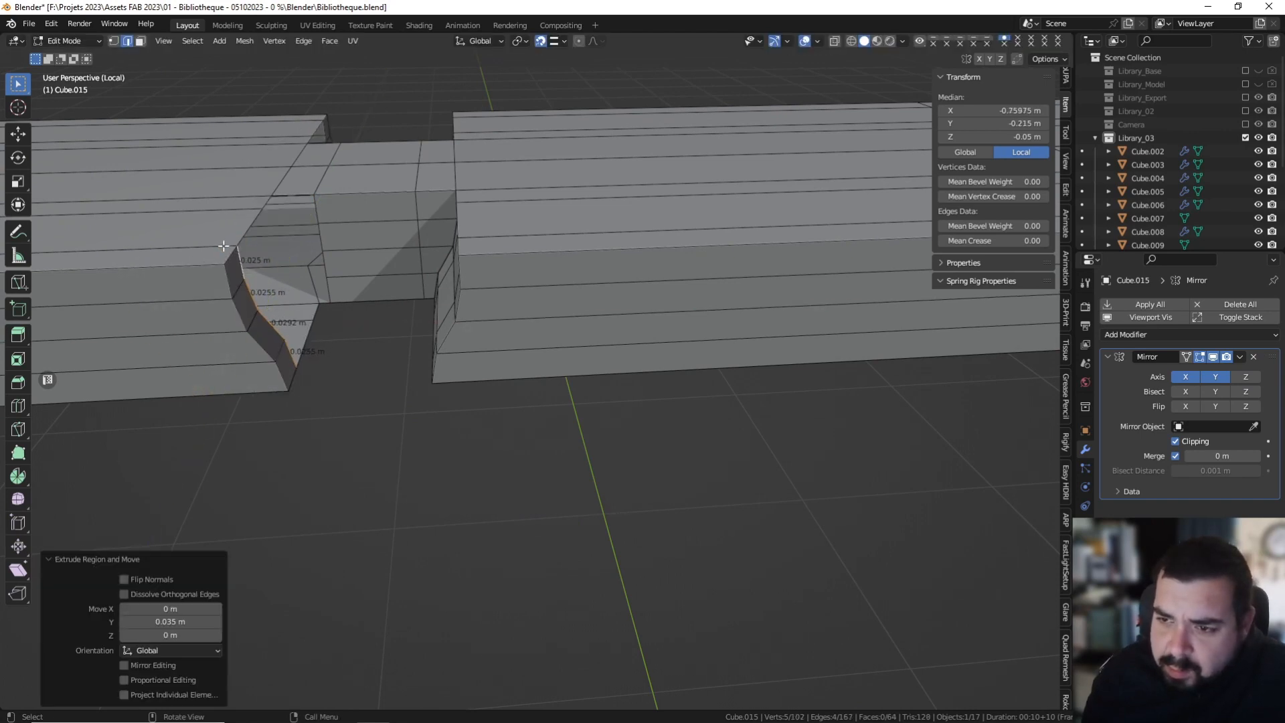
Extrude the same profile edges along Y by 0.085 m and again by 0.035 m to complete the notch's side wall.
{"action": "key", "text": "e"}
{"action": "key", "text": "y"}
{"action": "left_click", "coordinate": [230, 208]}
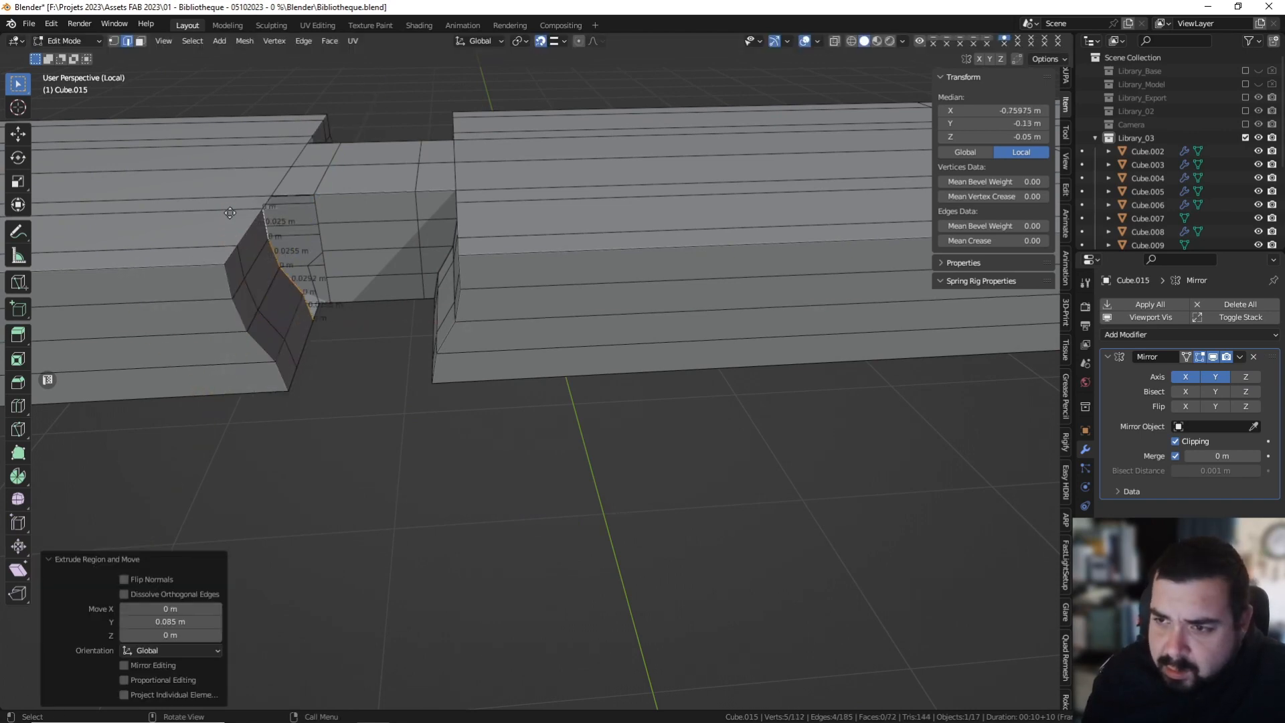
{"action": "key", "text": "e"}
{"action": "key", "text": "y"}
{"action": "left_click", "coordinate": [248, 196]}
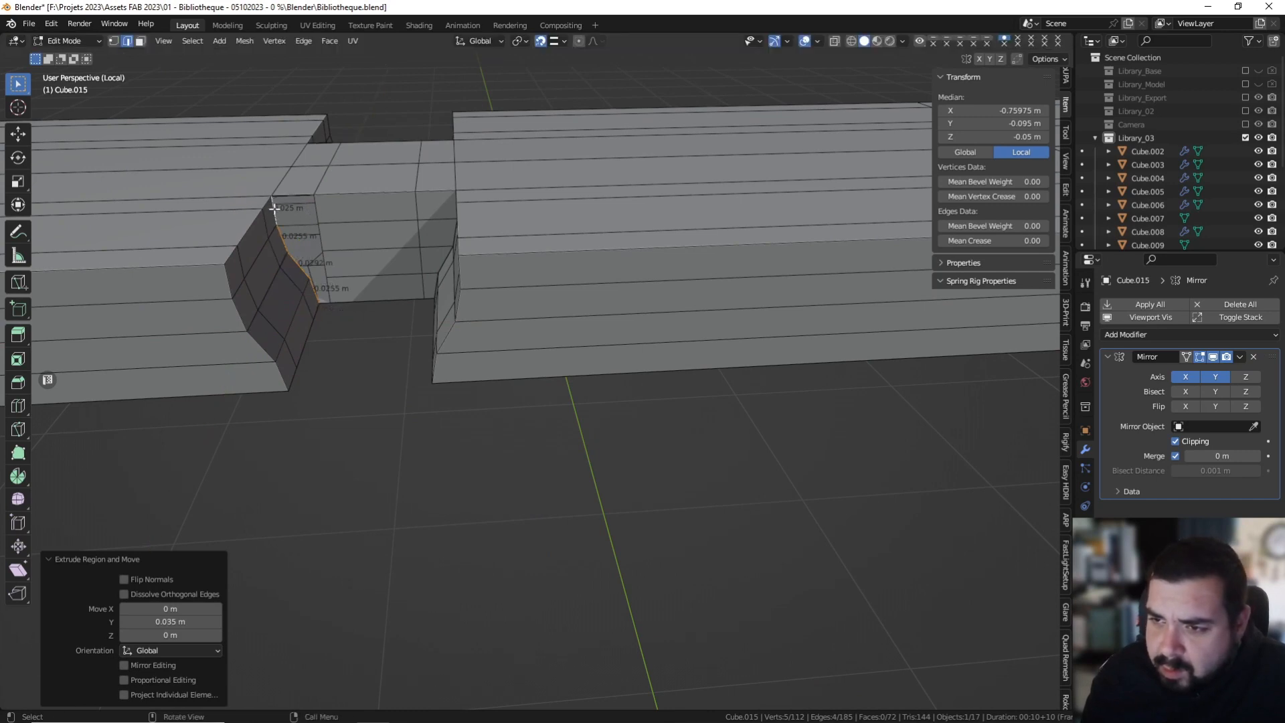
Select the whole cornice mesh and merge the new side wall's overlapping vertices by distance.
{"action": "key", "text": "a"}
{"action": "key", "text": "q"}
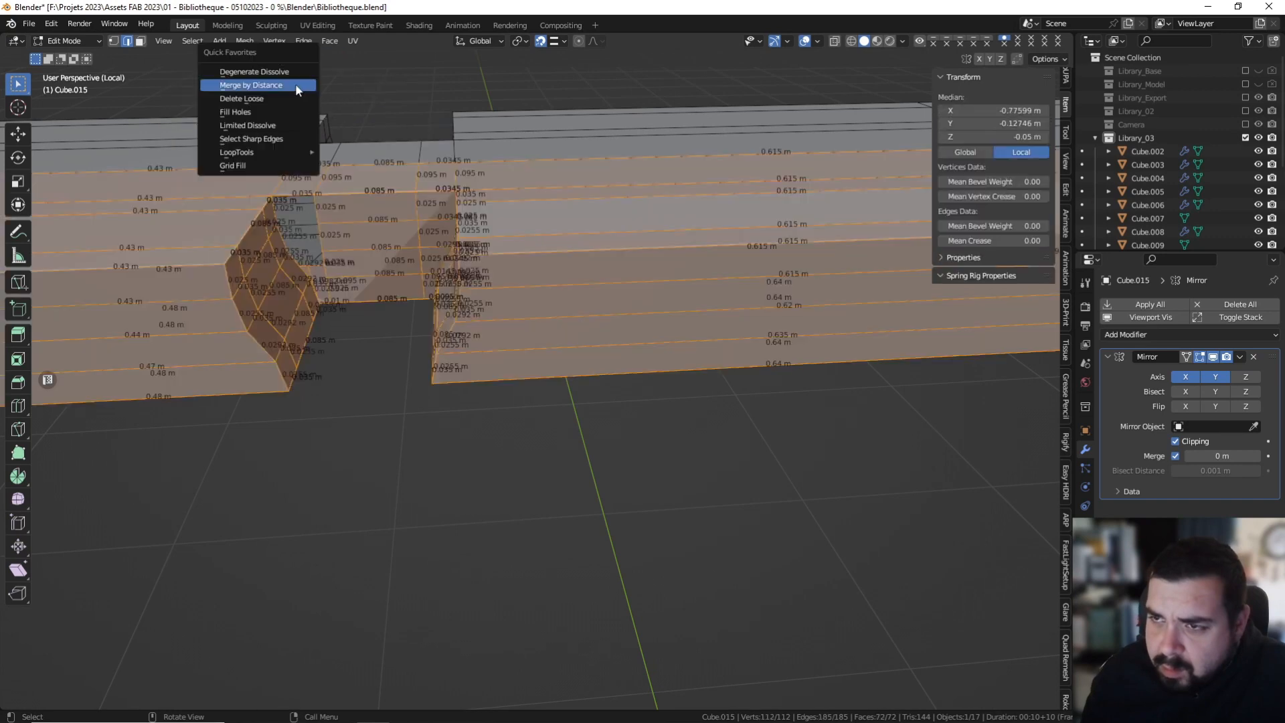
{"action": "left_click", "coordinate": [295, 85]}
Fill the open strip between the notch's curved side wall and its straight back wall with faces.
{"action": "left_click", "coordinate": [286, 198]}
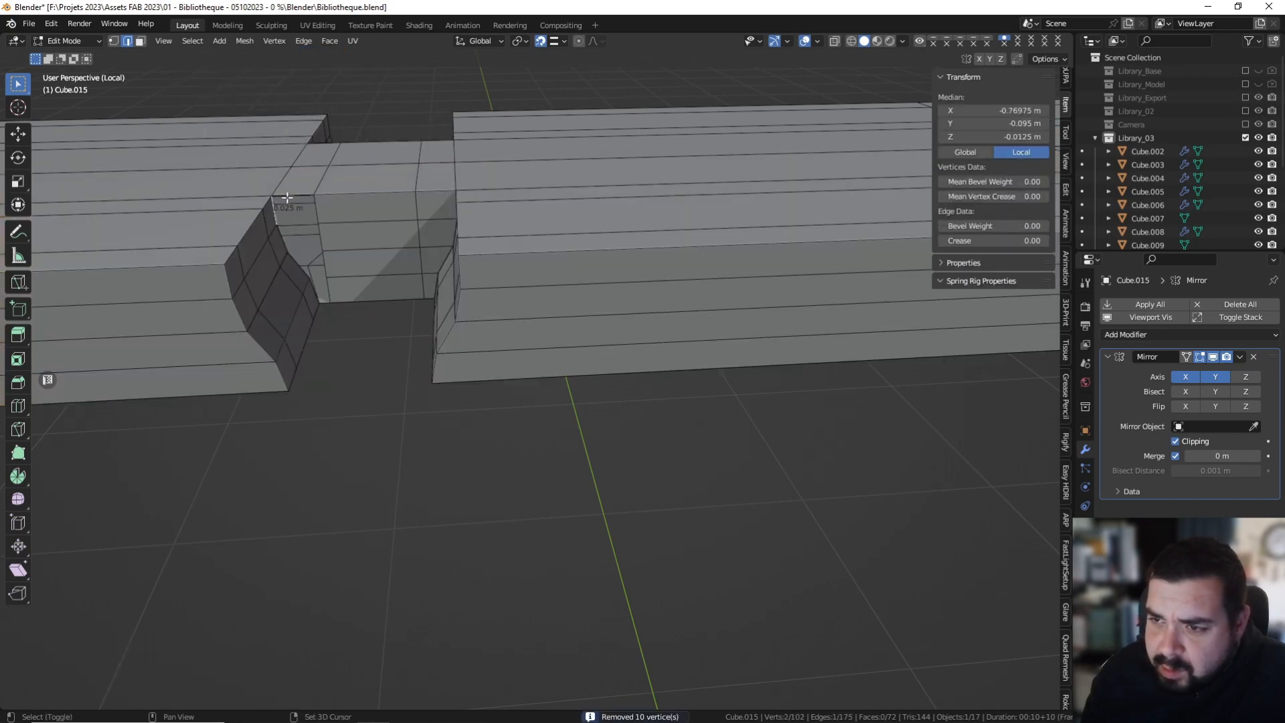
{"action": "key", "text": "ctrl+r"}
{"action": "left_click", "coordinate": [301, 227]}
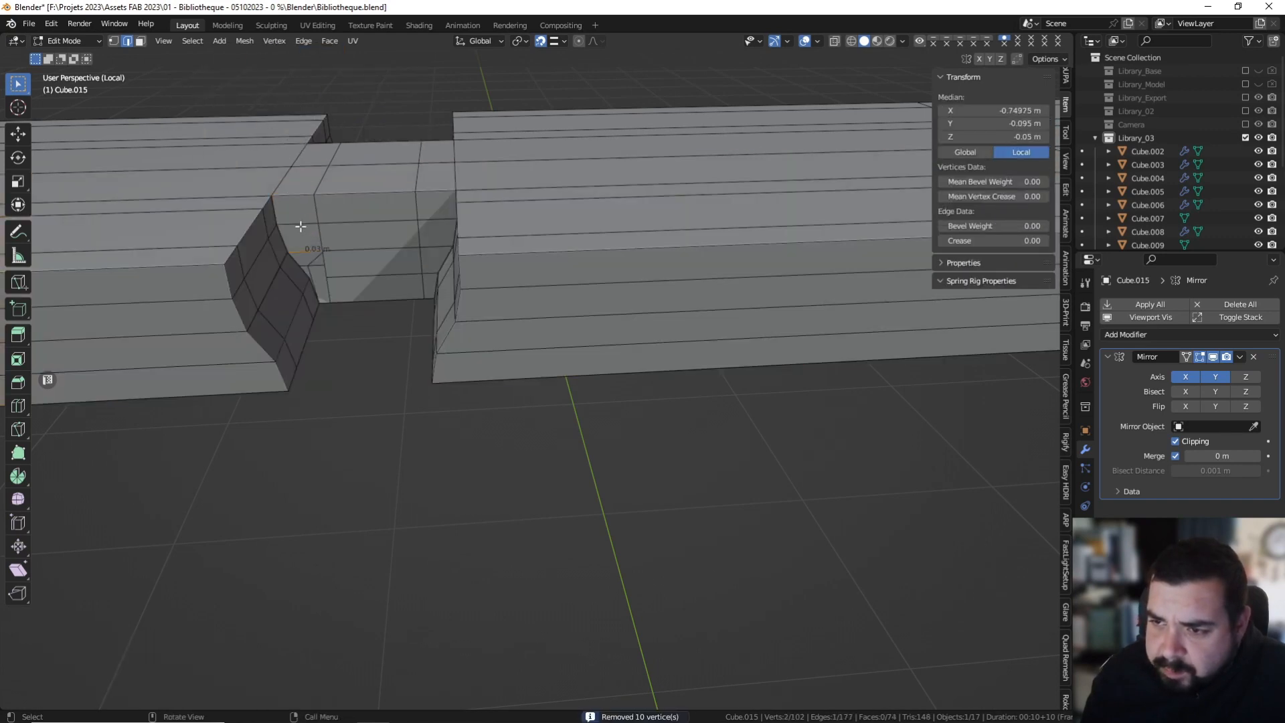
{"action": "key", "text": "f"}
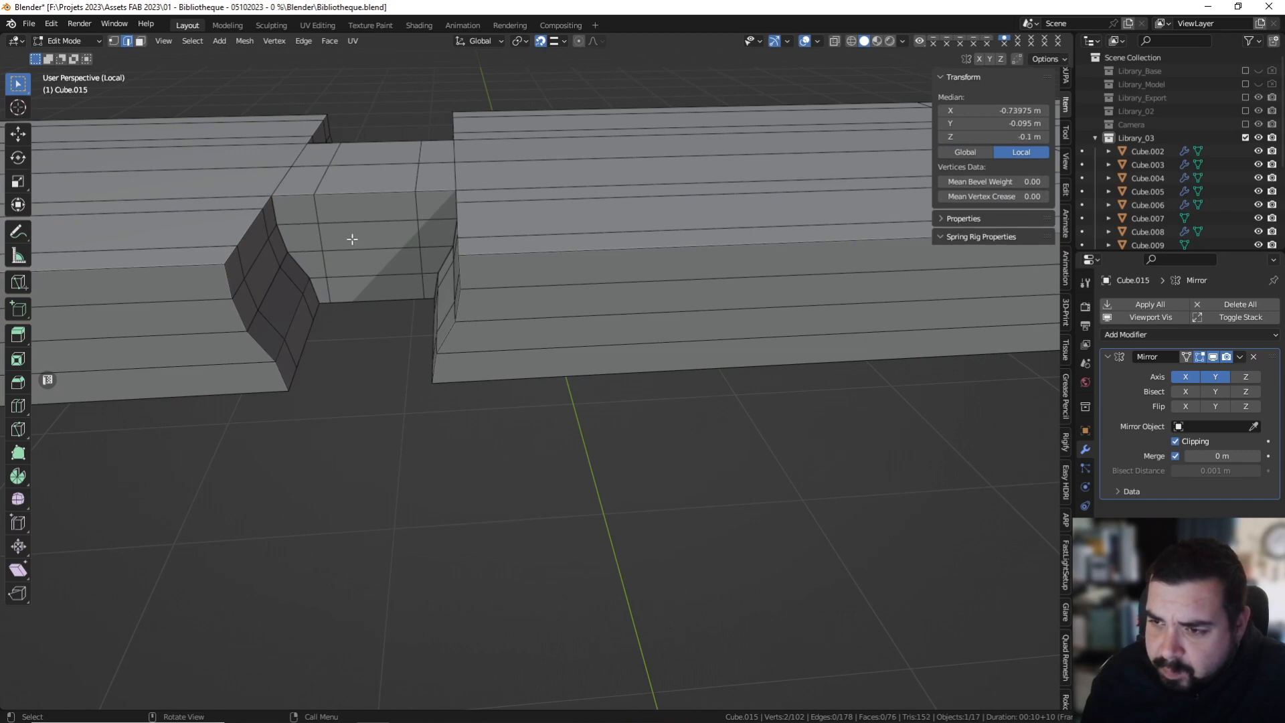
{"action": "middle_click_drag", "start_coordinate": [352, 239], "coordinate": [361, 241]}
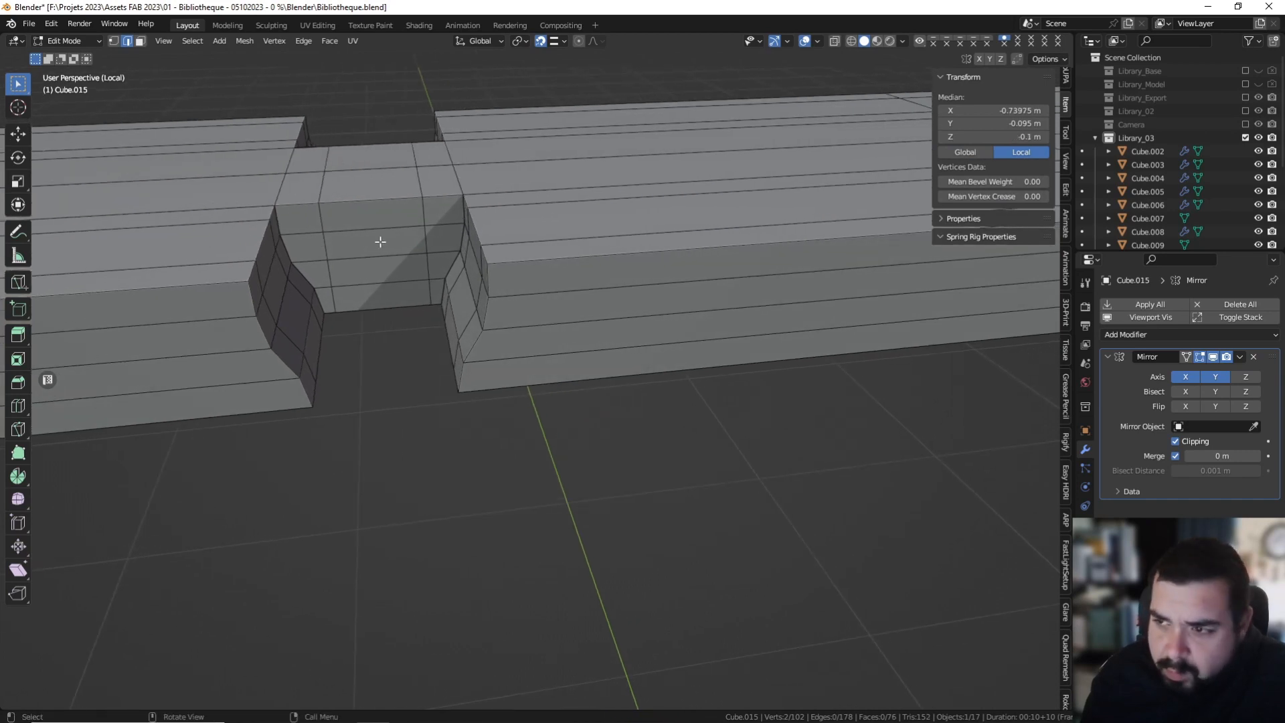
Select the four front profile edges at the cornice section's open outer end and extrude them 0.035 m along Y.
{"action": "scroll", "coordinate": [380, 242], "scroll_direction": "down", "scroll_amount": 2}
{"action": "middle_click_drag", "start_coordinate": [396, 240], "coordinate": [523, 330]}
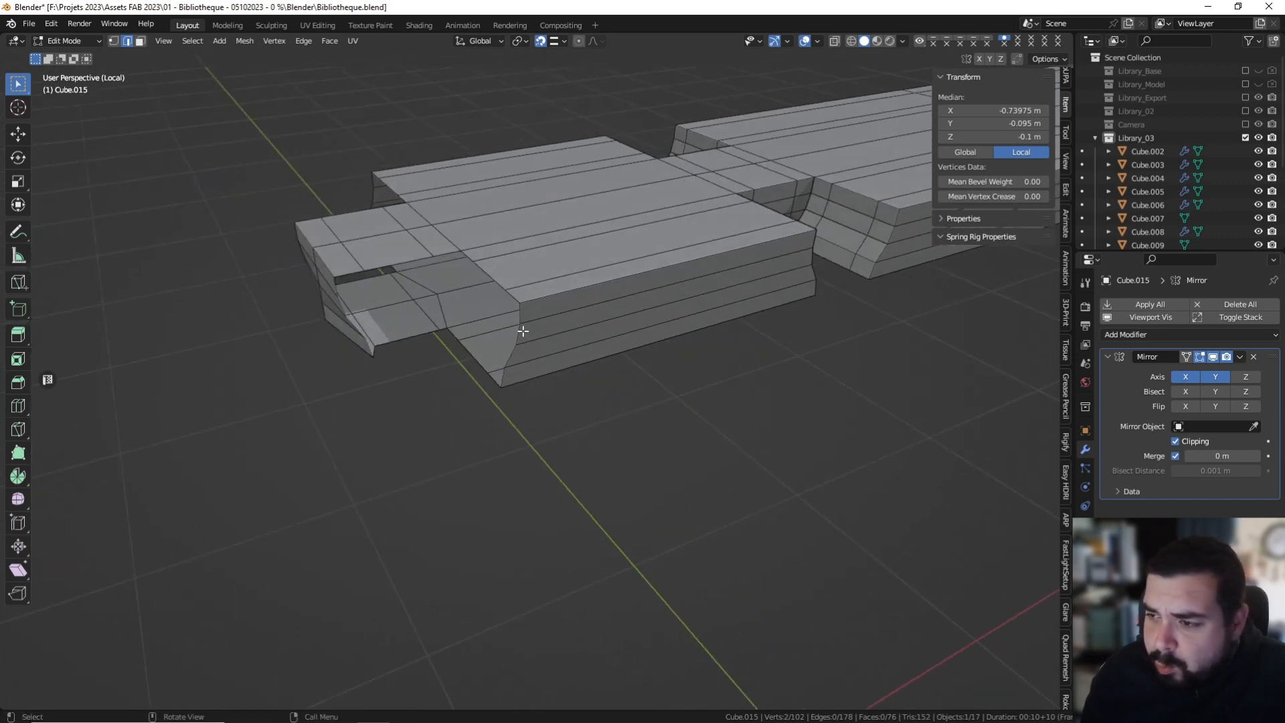
{"action": "left_click", "coordinate": [526, 313]}
{"action": "left_click", "coordinate": [521, 313]}
{"action": "left_click", "coordinate": [499, 374], "text": "ctrl"}
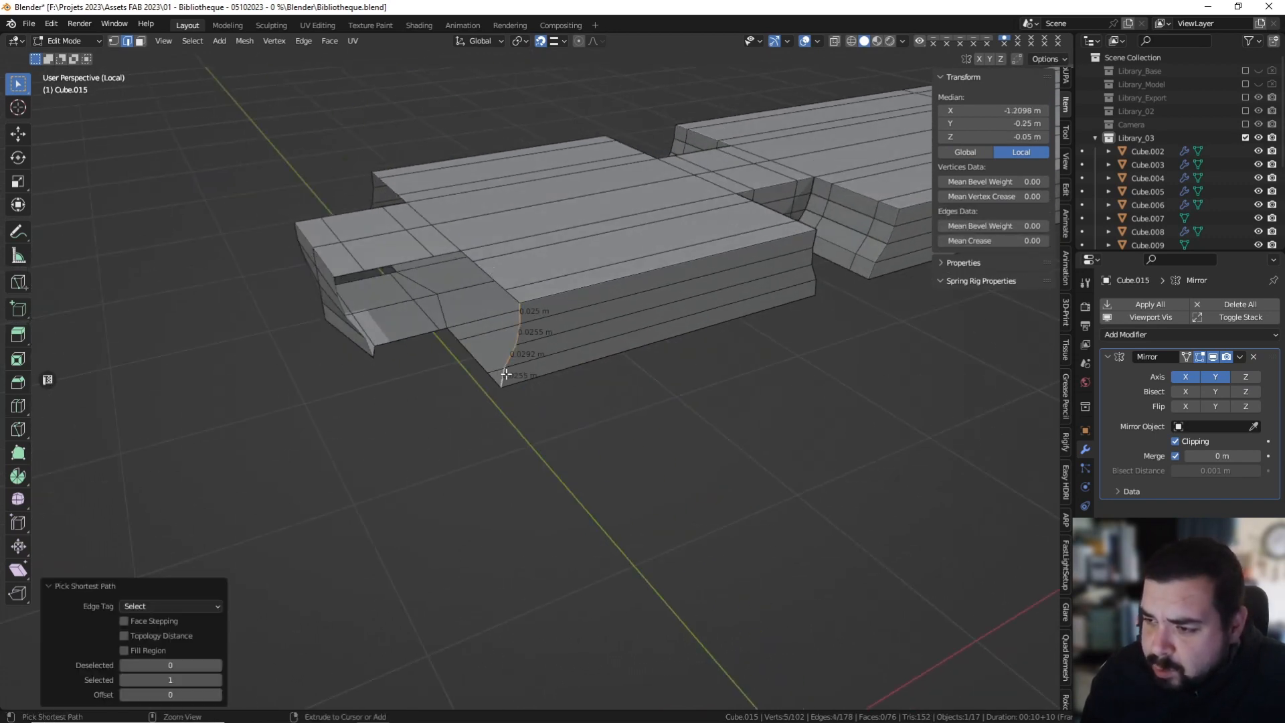
{"action": "key", "text": "g"}
{"action": "key", "text": "x"}
{"action": "key", "text": "y"}
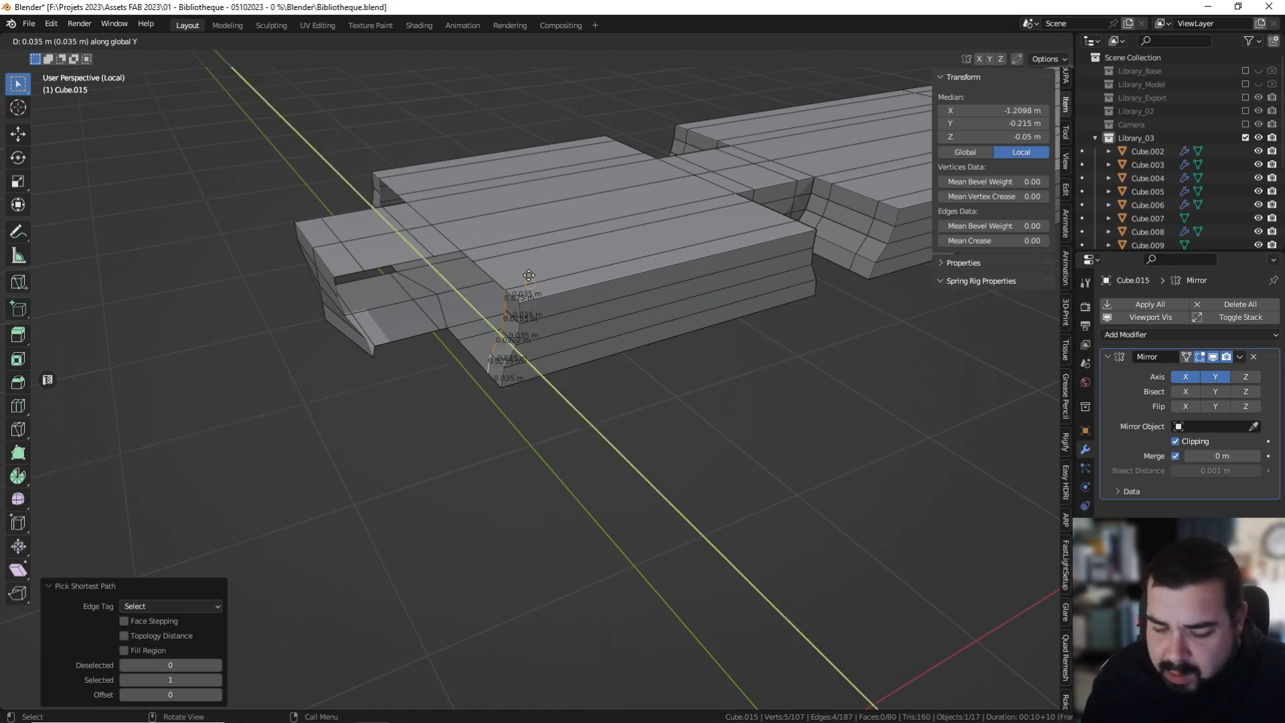
{"action": "left_click", "coordinate": [528, 282]}
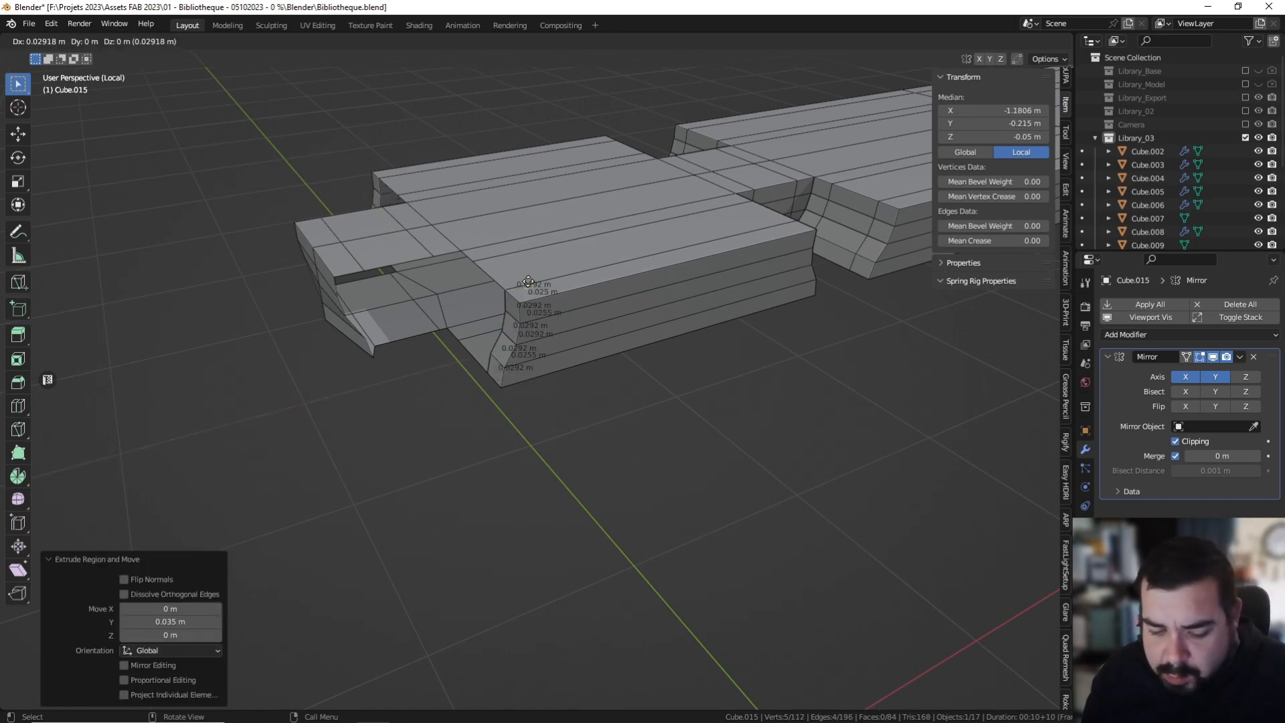
Extrude the outer end's profile edges along Y by 0.085 m and again by 0.035 m to close that end.
{"action": "key", "text": "y"}
{"action": "left_click", "coordinate": [504, 253]}
{"action": "key", "text": "e"}
{"action": "key", "text": "y"}
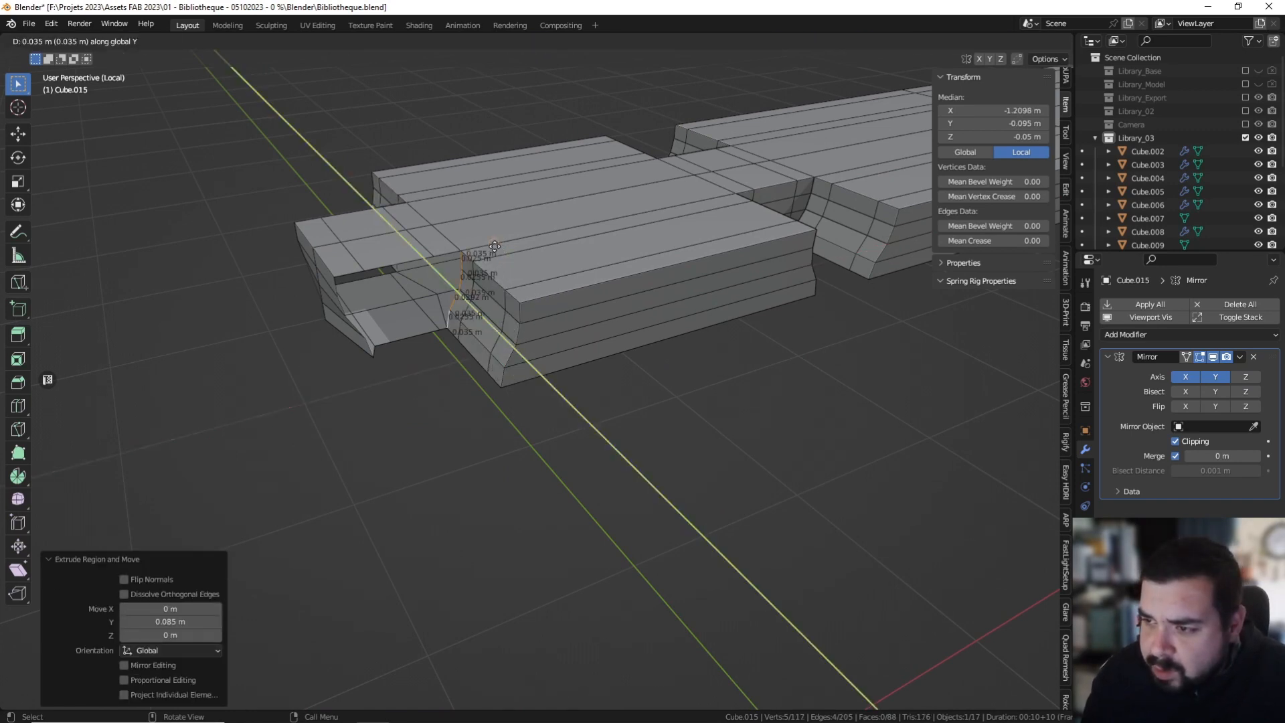
{"action": "left_click", "coordinate": [496, 248]}
Select all of the cornice mesh, merge the new outer end wall's vertices by distance, and clear the selection.
{"action": "key", "text": "a"}
{"action": "left_click", "coordinate": [503, 193]}
{"action": "key", "text": "a"}
{"action": "left_click", "coordinate": [501, 157]}
{"action": "key", "text": "m"}
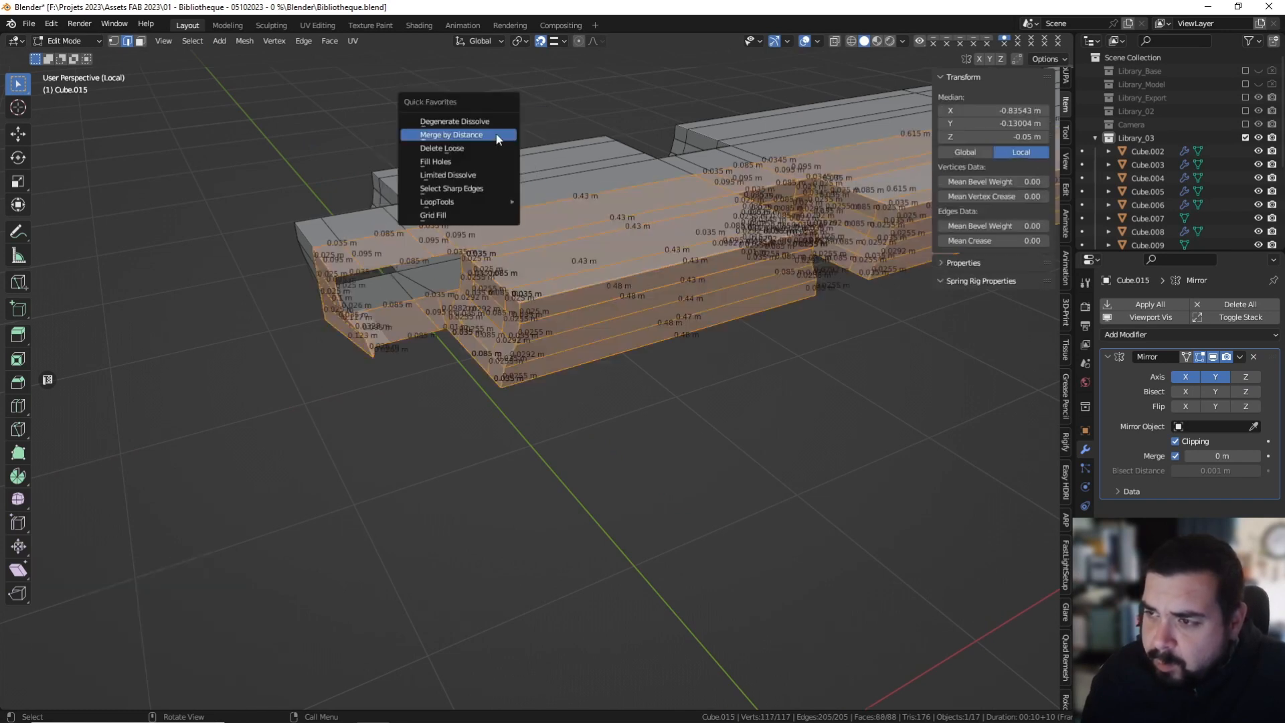
{"action": "left_click", "coordinate": [496, 135]}
{"action": "key", "text": "a"}
{"action": "left_click", "coordinate": [485, 106]}
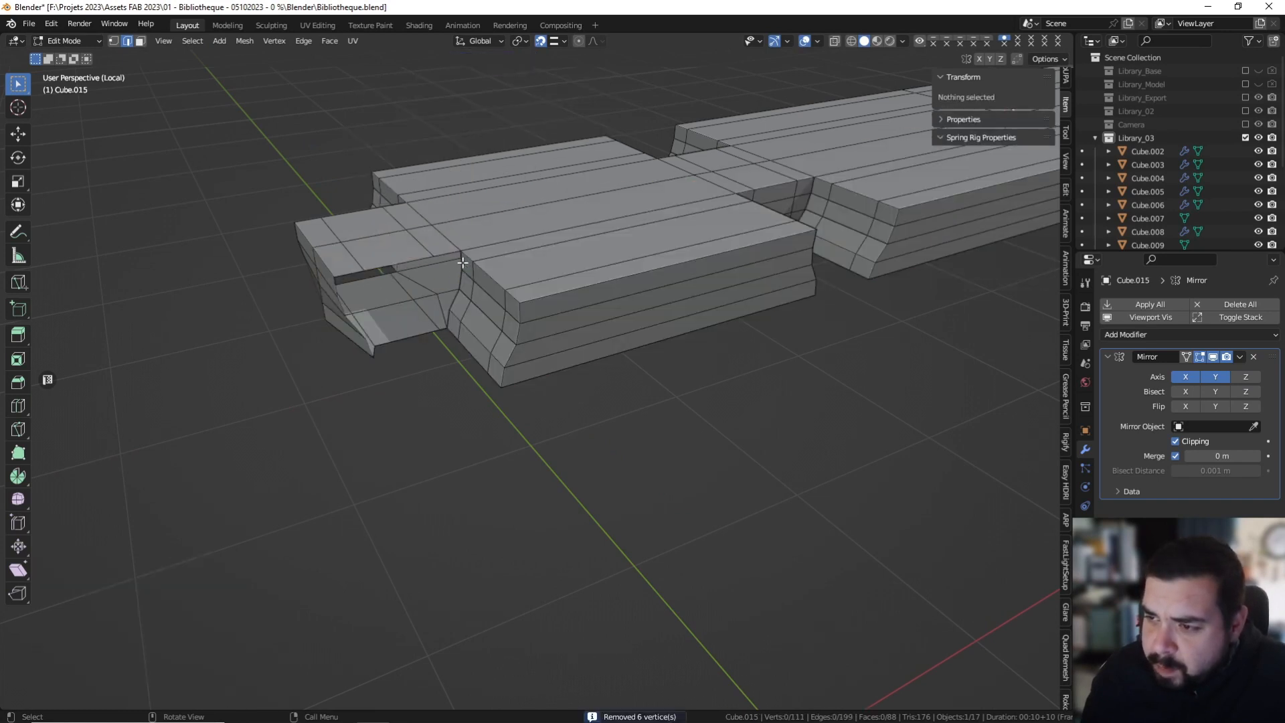
Select the four profile edges at the outer end wall's inner corner and extrude them about -0.026 m along X.
{"action": "left_click", "coordinate": [462, 261]}
{"action": "left_click", "coordinate": [457, 286], "text": "shift"}
{"action": "left_click", "coordinate": [447, 318], "text": "shift"}
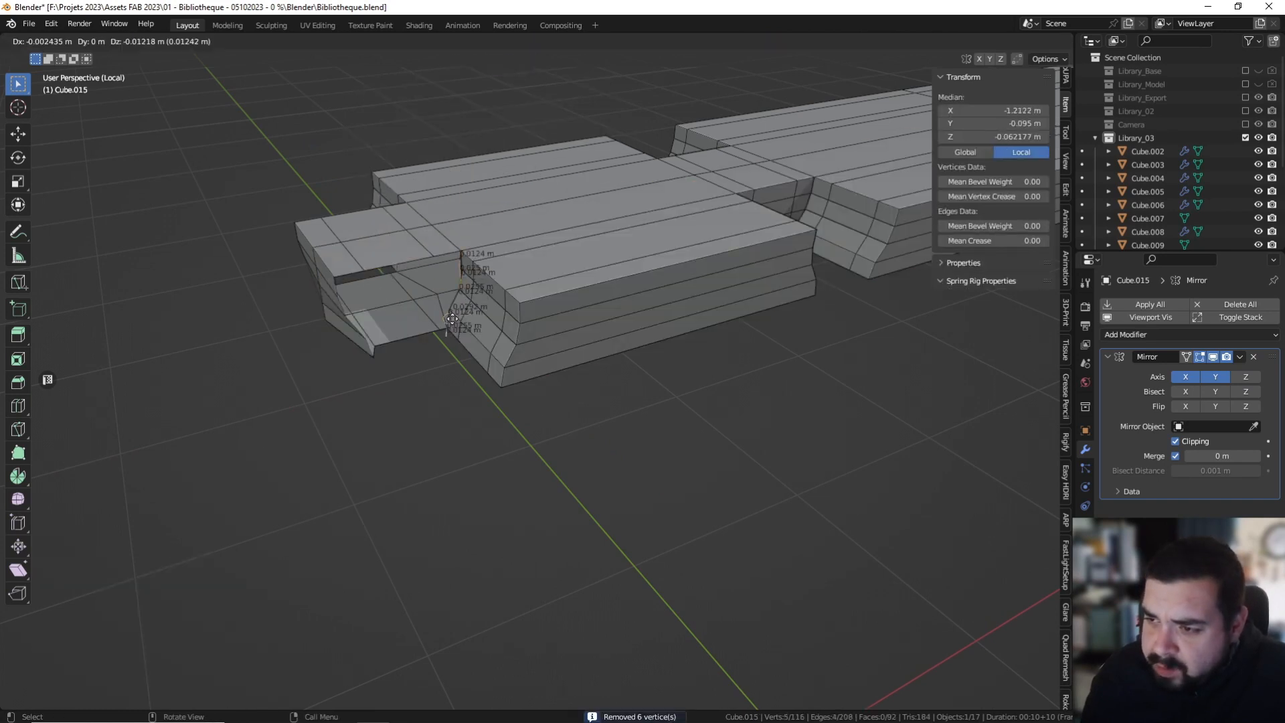
{"action": "key", "text": "e"}
{"action": "key", "text": "x"}
{"action": "left_click", "coordinate": [426, 326]}
Flatten the extruded edges by scaling X to 0, then move them 0.000934 m along X.
{"action": "key", "text": "s"}
{"action": "key", "text": "x"}
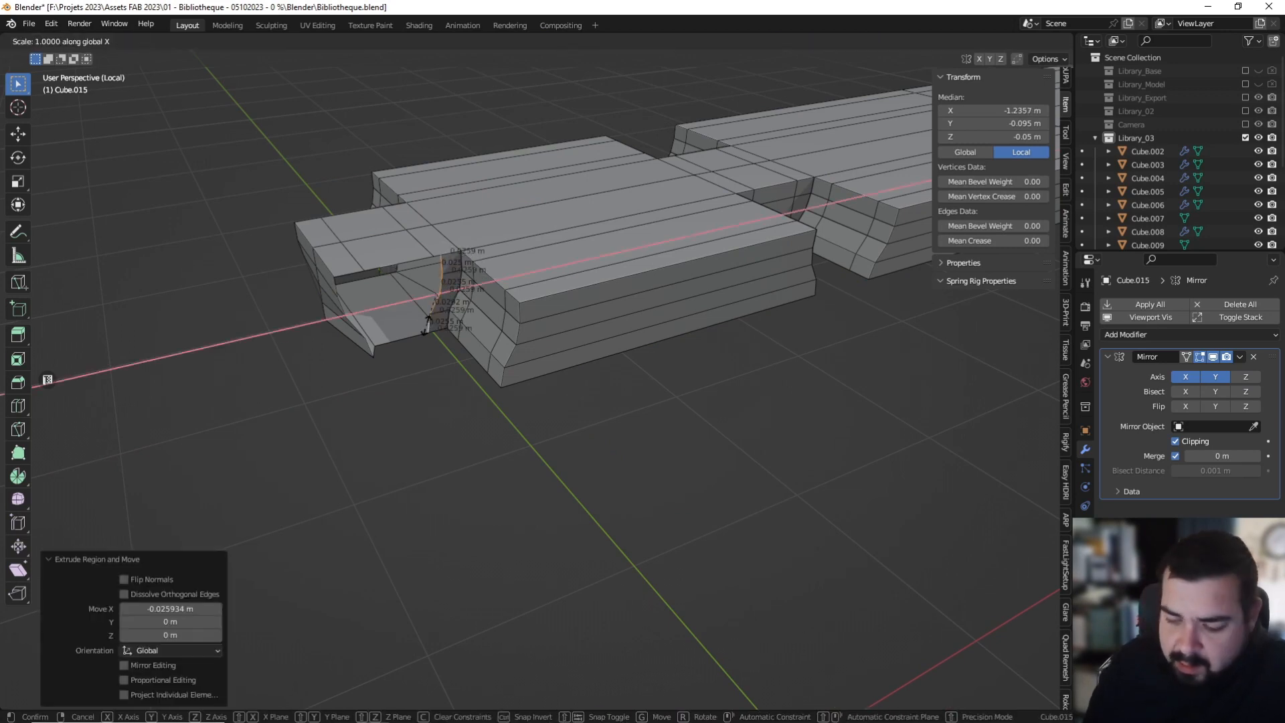
{"action": "key", "text": "0"}
{"action": "key", "text": "Return"}
{"action": "key", "text": "g"}
{"action": "key", "text": "x"}
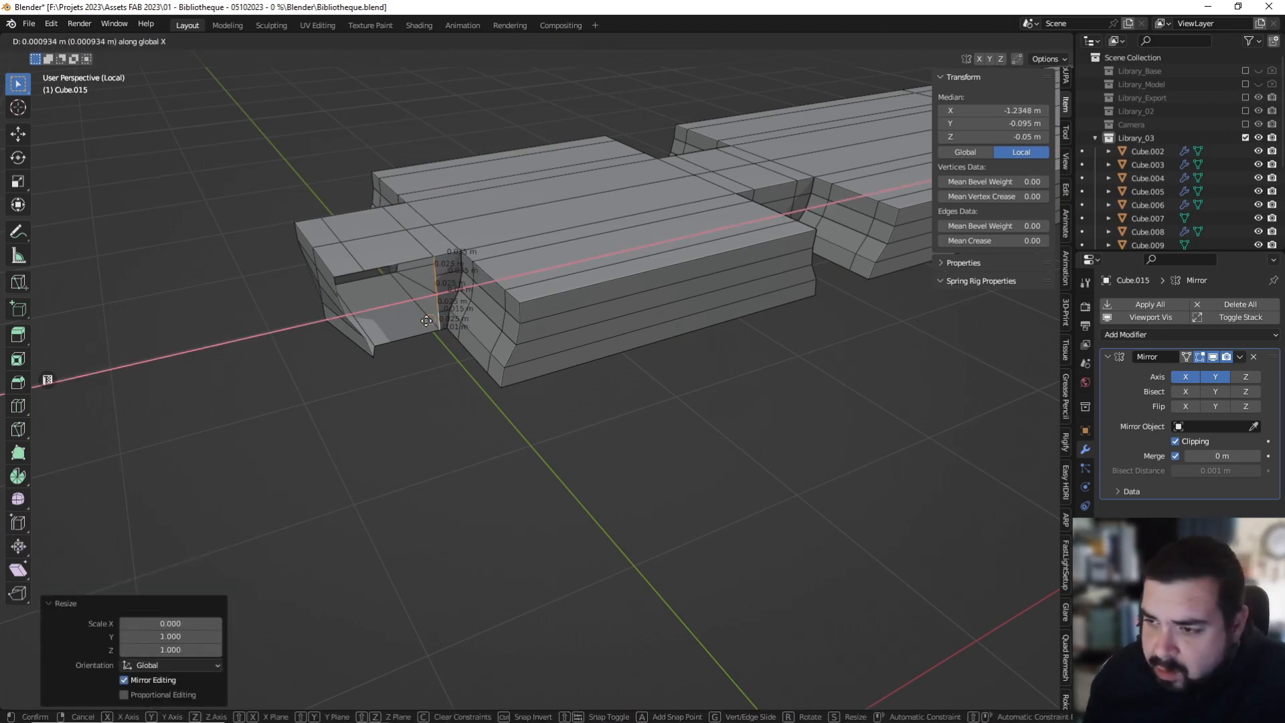
{"action": "left_click", "coordinate": [426, 314]}
Extrude the straightened edges -0.085 m along X to wall the back of the outer corner notch.
{"action": "middle_click_drag", "start_coordinate": [430, 314], "coordinate": [438, 313]}
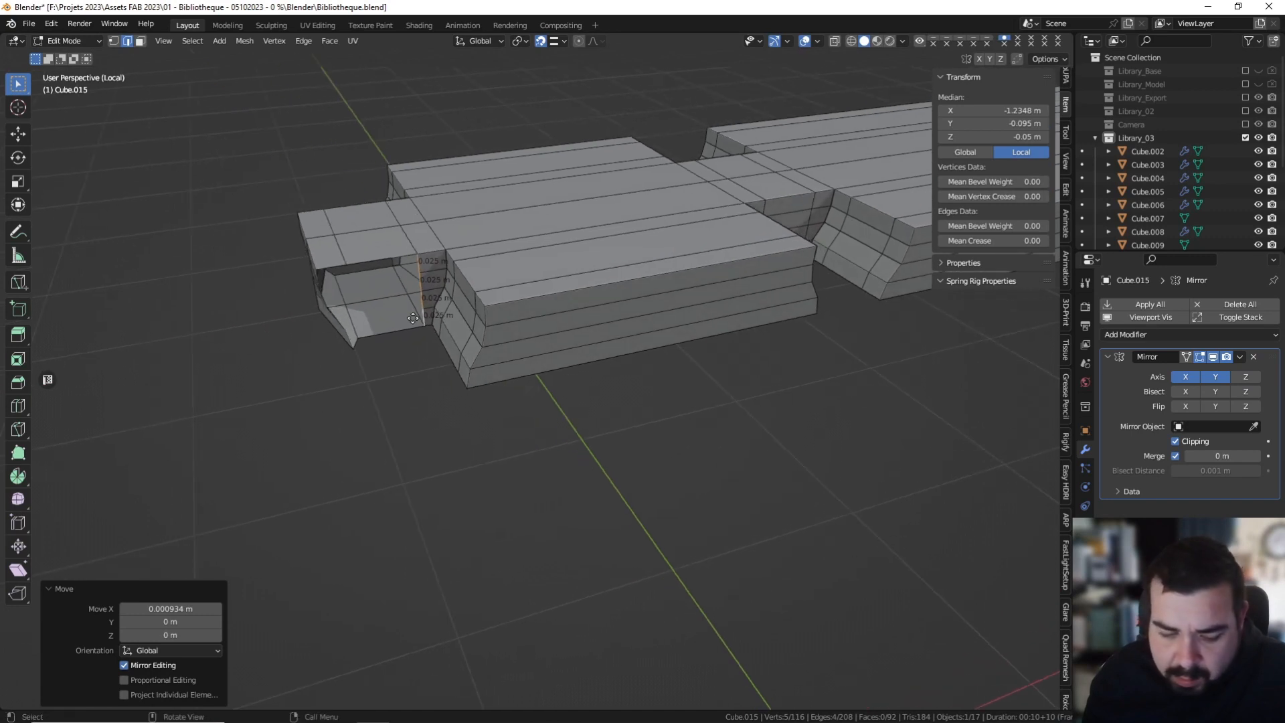
{"action": "key", "text": "e"}
{"action": "key", "text": "x"}
{"action": "left_click", "coordinate": [355, 326]}
{"action": "middle_click_drag", "start_coordinate": [355, 326], "coordinate": [336, 309]}
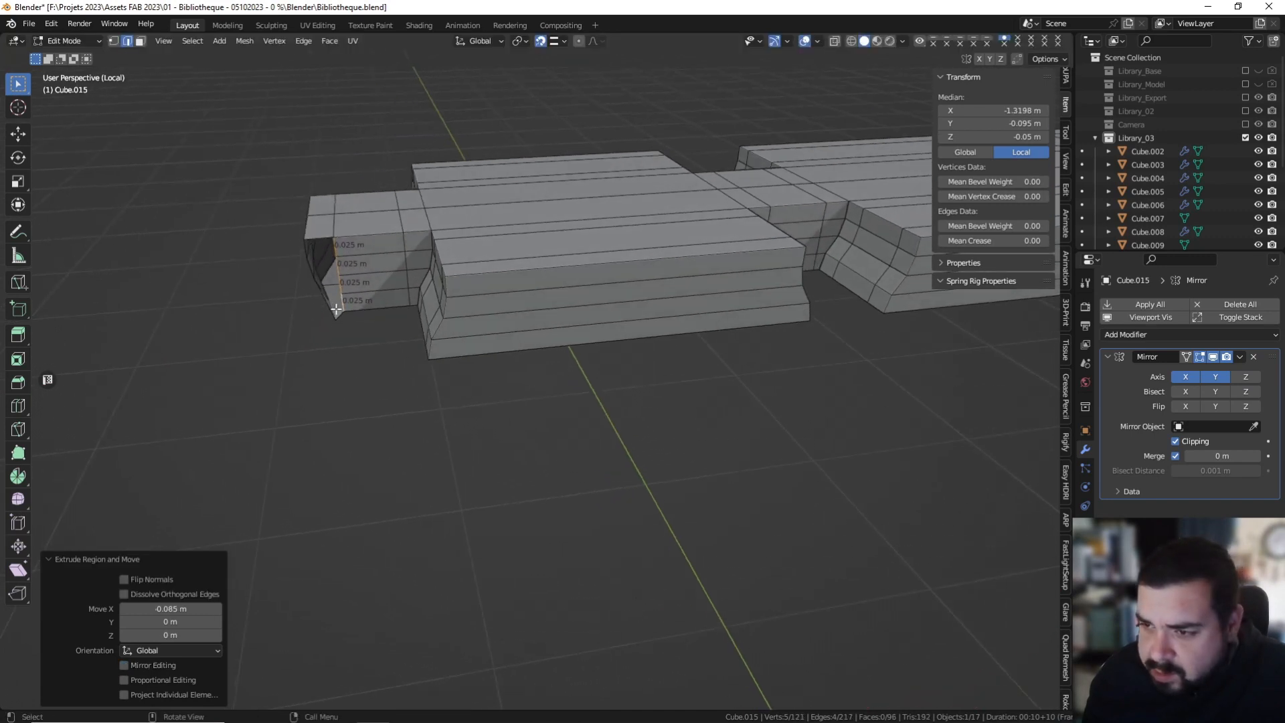
Try to extrude the curved profile edges at the cornice's far end along Y, then undo the extrusion.
{"action": "middle_click_drag", "start_coordinate": [309, 257], "coordinate": [458, 290]}
{"action": "left_click", "coordinate": [457, 312]}
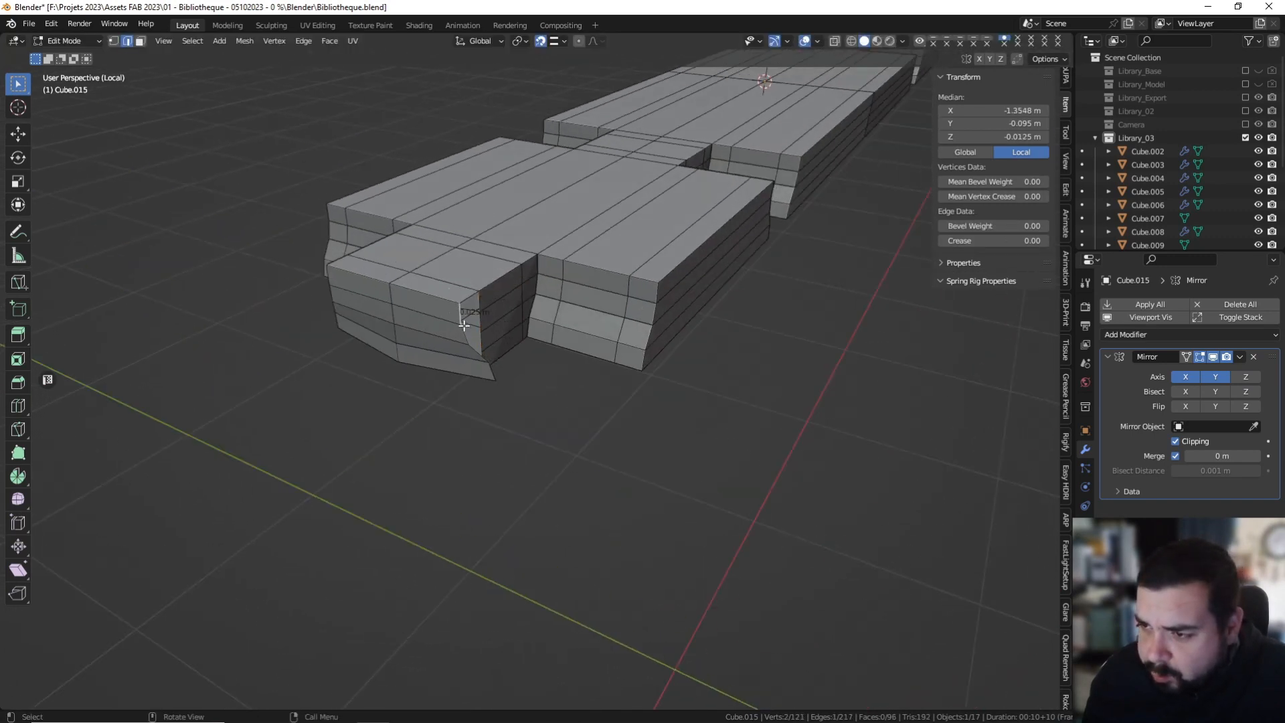
{"action": "left_click", "coordinate": [488, 373], "text": "ctrl"}
{"action": "key", "text": "g"}
{"action": "key", "text": "x"}
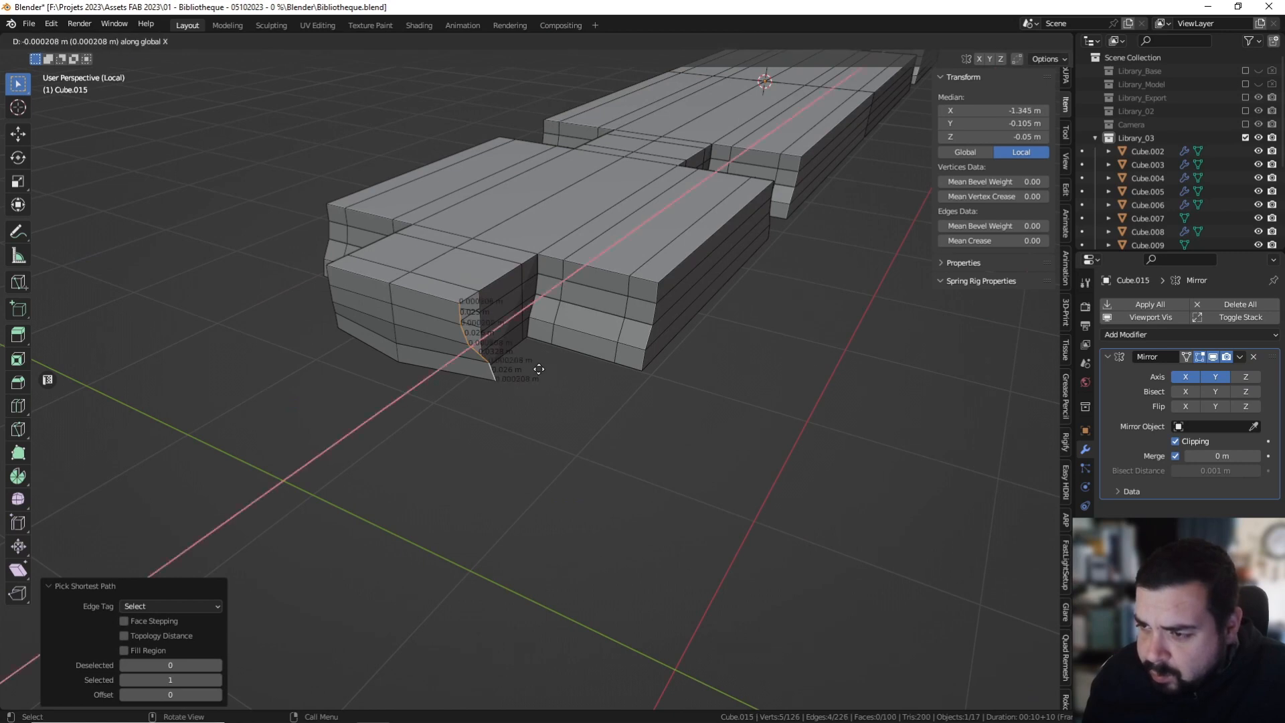
{"action": "key", "text": "y"}
{"action": "left_click", "coordinate": [533, 366]}
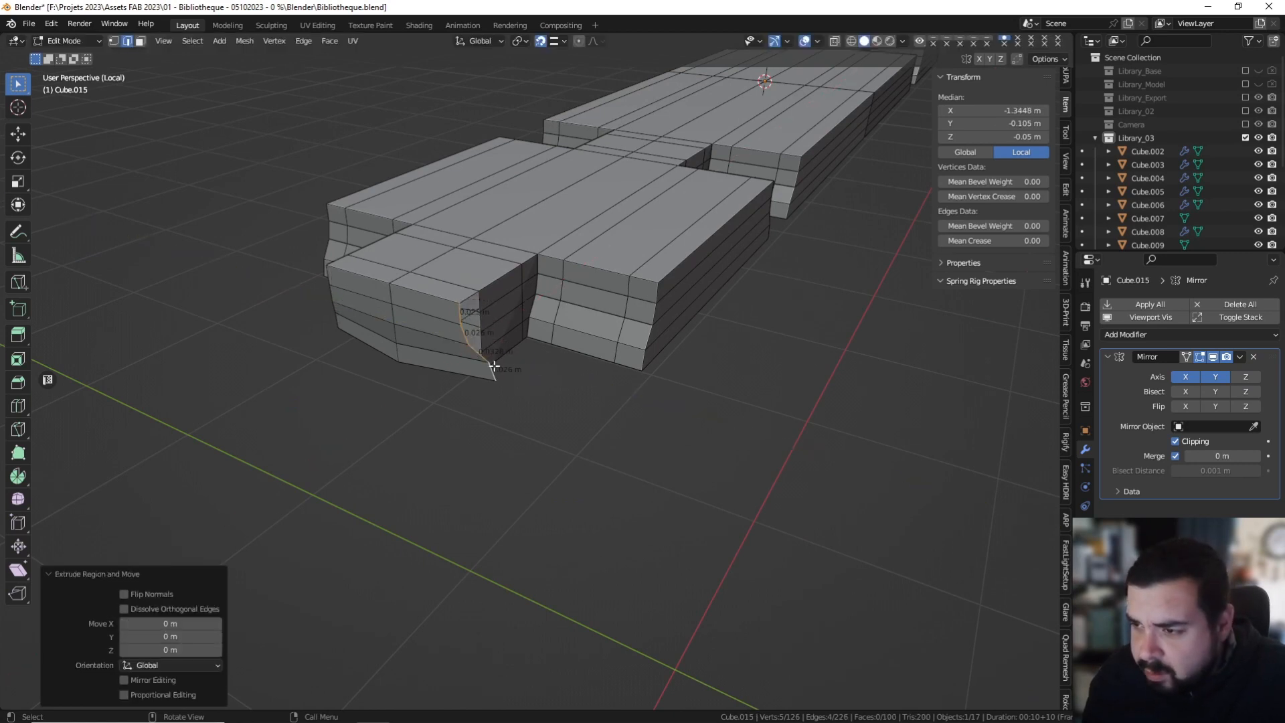
{"action": "middle_click_drag", "start_coordinate": [488, 364], "coordinate": [420, 331]}
{"action": "scroll", "coordinate": [436, 391], "scroll_direction": "up", "scroll_amount": 3}
{"action": "key", "text": "ctrl+z"}
{"action": "scroll", "coordinate": [434, 417], "scroll_direction": "up", "scroll_amount": 2}
Try to fill the far end's open side with faces from its bottom edge, then undo the fills.
{"action": "left_click", "coordinate": [368, 416]}
{"action": "key", "text": "f"}
{"action": "key", "text": "f"}
{"action": "key", "text": "ctrl+z"}
{"action": "key", "text": "ctrl+z"}
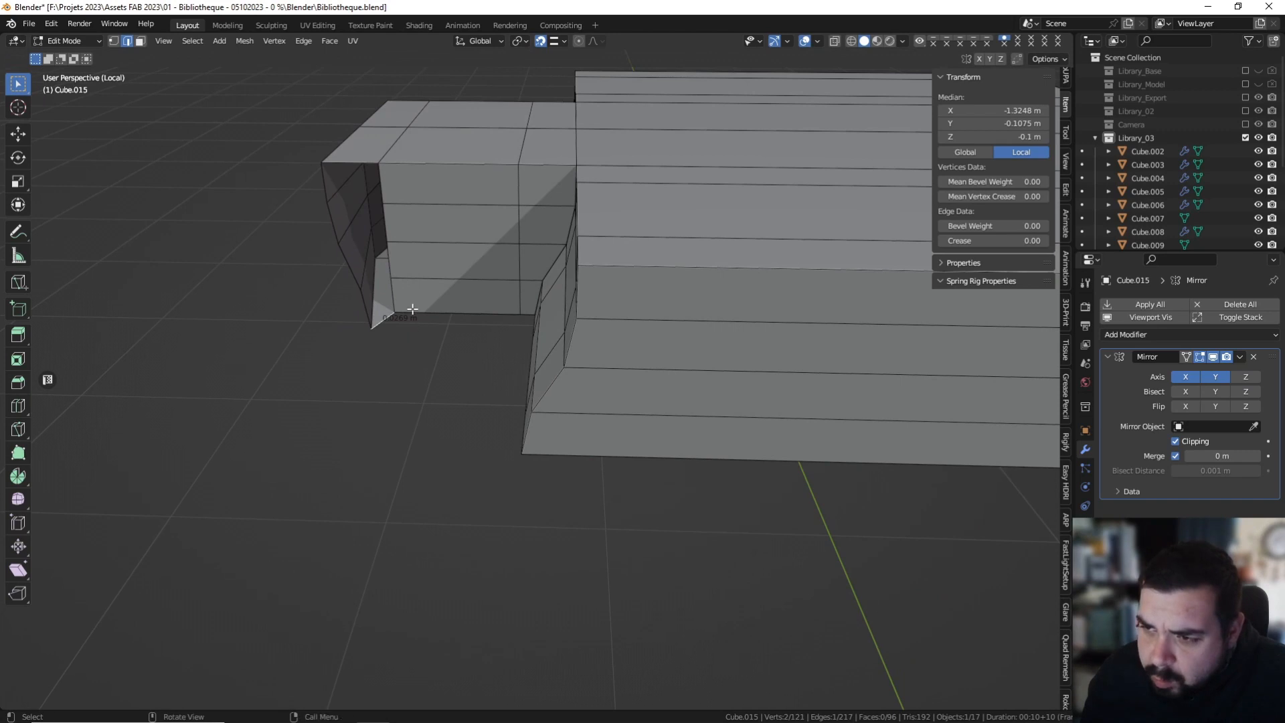
Select the whole mesh, merge the notch back wall's duplicate vertices by distance, and deselect everything.
{"action": "key", "text": "a"}
{"action": "left_click", "coordinate": [406, 236]}
{"action": "key", "text": "a"}
{"action": "left_click", "coordinate": [412, 190]}
{"action": "key", "text": "q"}
{"action": "left_click", "coordinate": [413, 191]}
{"action": "key", "text": "a"}
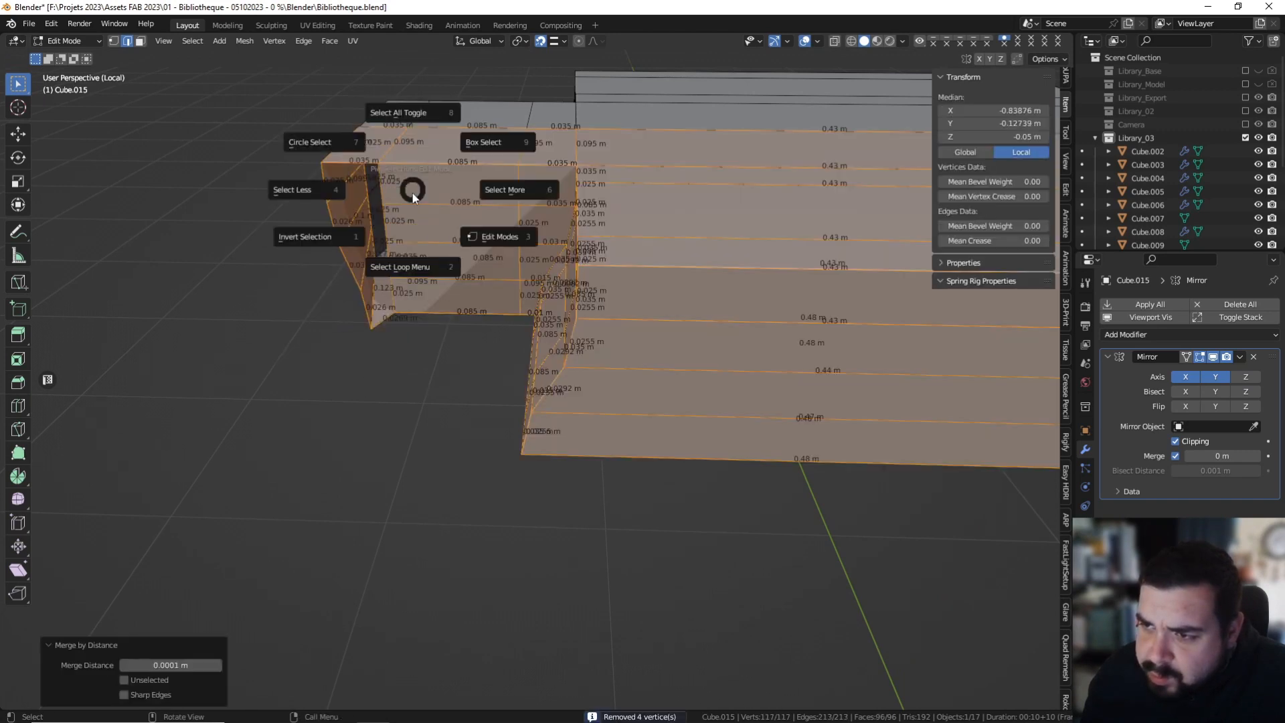
{"action": "left_click", "coordinate": [413, 170]}
Fill the open side at the cornice's far end with four faces from its bottom edge, and return to the full cabinet in Object Mode.
{"action": "left_click", "coordinate": [388, 325]}
{"action": "key", "text": "f"}
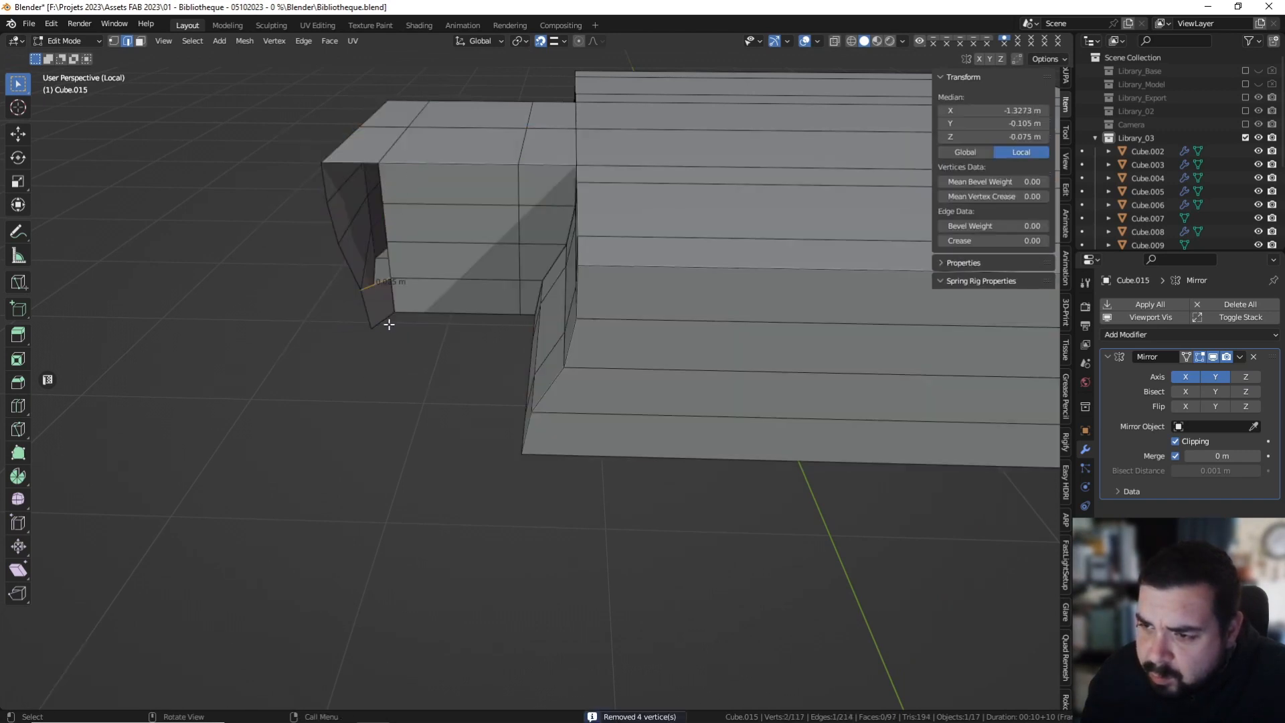
{"action": "key", "text": "f"}
{"action": "key", "text": "f"}
{"action": "key", "text": "f"}
{"action": "key", "text": "Tab"}
{"action": "middle_click_drag", "start_coordinate": [388, 324], "coordinate": [597, 344]}
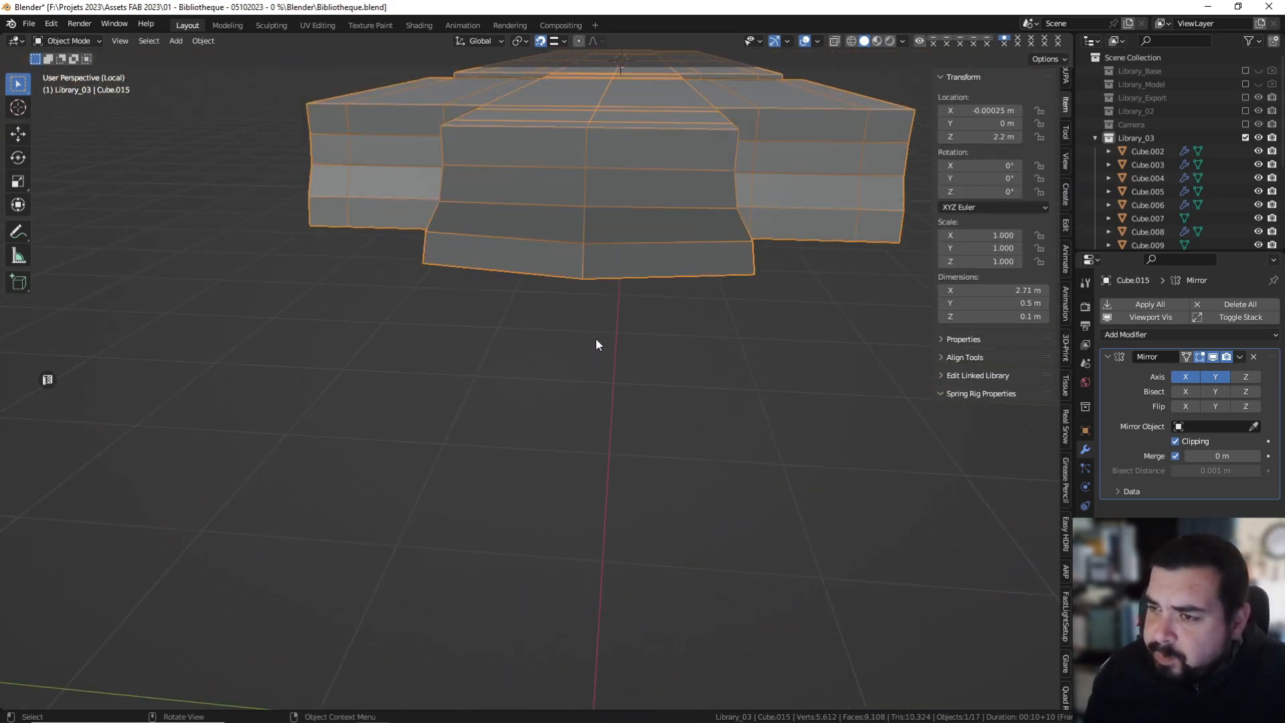
{"action": "key", "text": "KP_Divide"}
Try to set the cornice's origin to its geometry and apply its Mirror modifier, and undo both.
{"action": "key", "text": "Tab"}
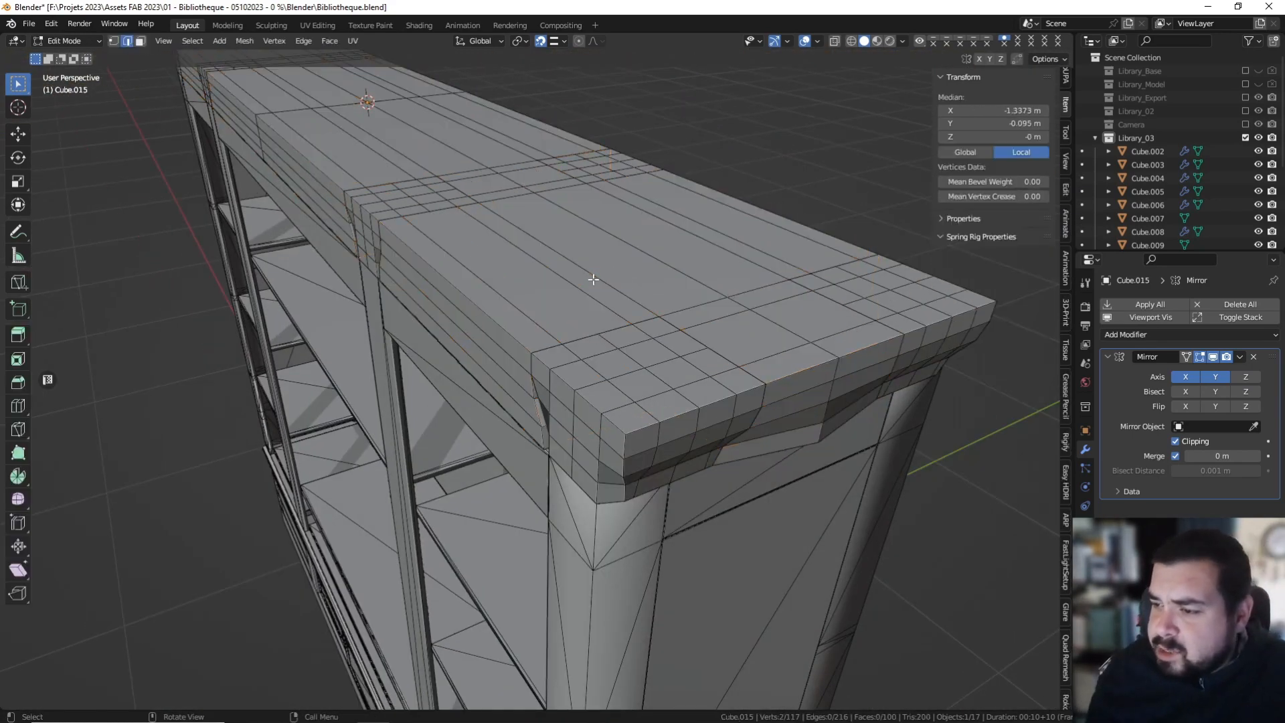
{"action": "key", "text": "Tab"}
{"action": "key", "text": "q"}
{"action": "left_click", "coordinate": [593, 280]}
{"action": "key", "text": "q"}
{"action": "left_click", "coordinate": [589, 292]}
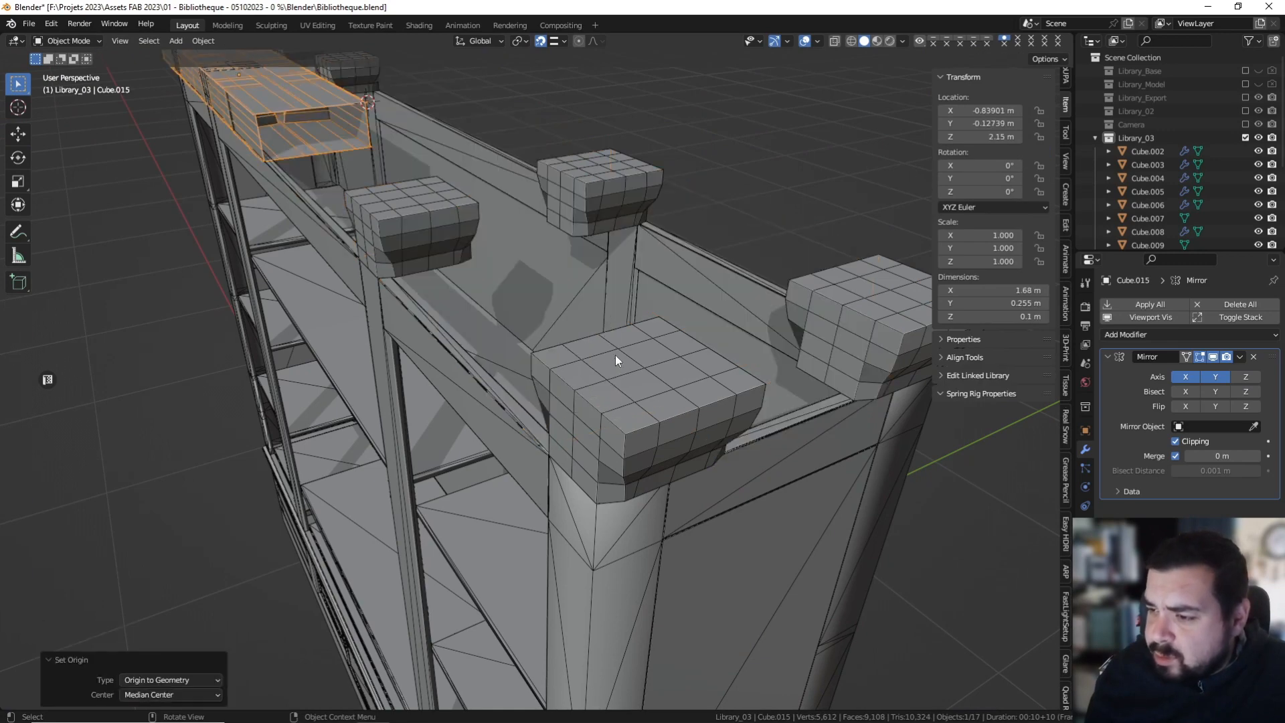
{"action": "key", "text": "ctrl+z"}
{"action": "middle_click_drag", "start_coordinate": [617, 355], "coordinate": [653, 315]}
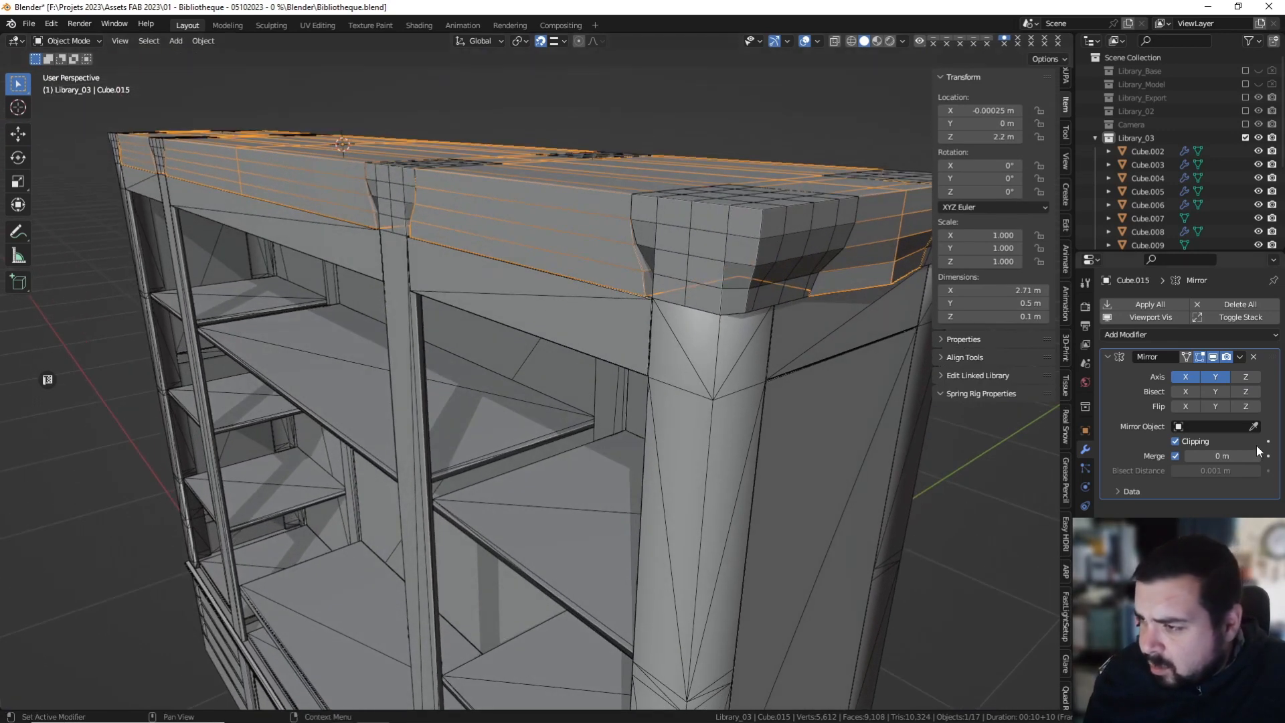
{"action": "key", "text": "ctrl+a"}
{"action": "key", "text": "ctrl+z"}
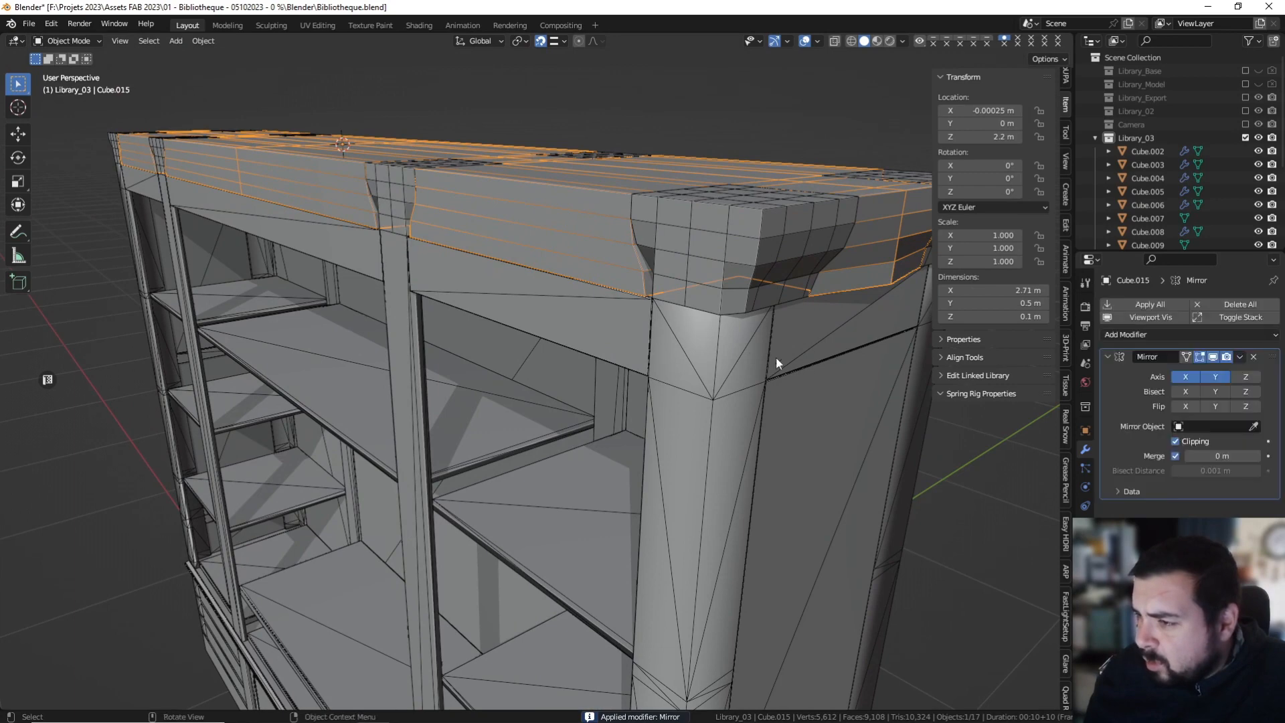
In vertex selection, move the side section's front profile vertex at Z -0.05 m beside the inner post 0.005 m along Y.
{"action": "middle_click_drag", "start_coordinate": [656, 294], "coordinate": [612, 331]}
{"action": "key", "text": "Tab"}
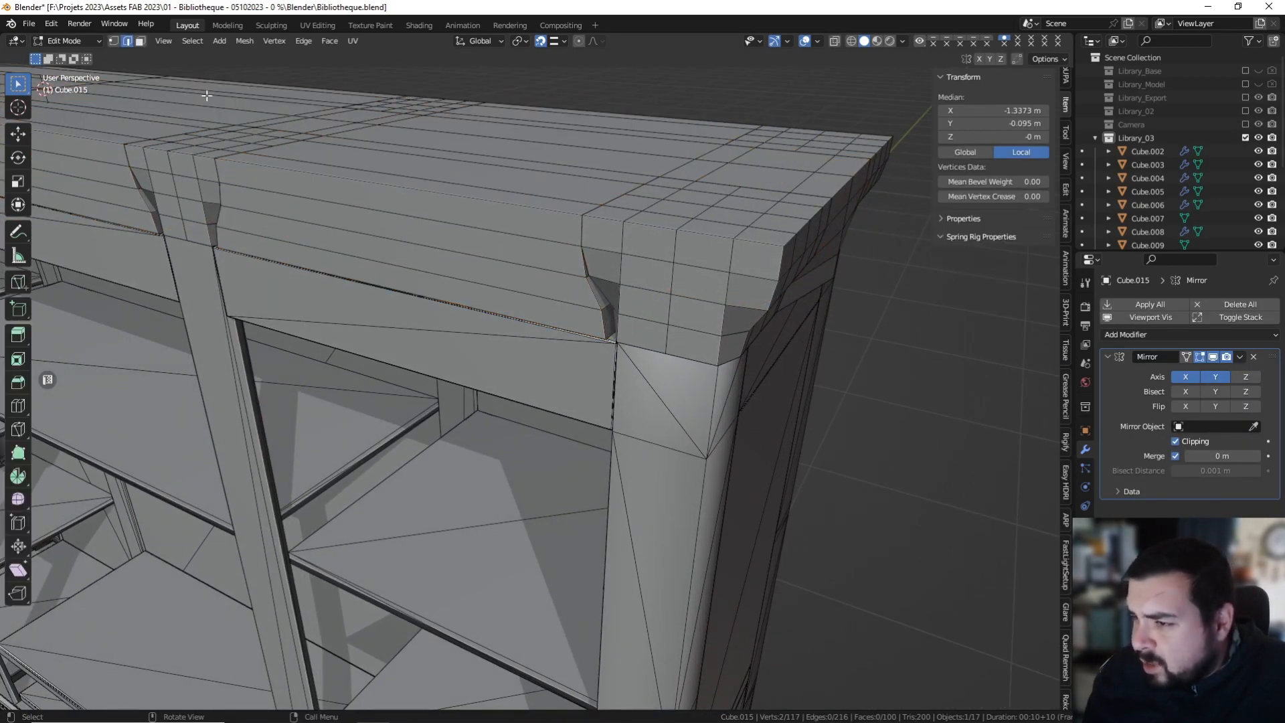
{"action": "left_click", "coordinate": [127, 42]}
{"action": "key", "text": "alt+a"}
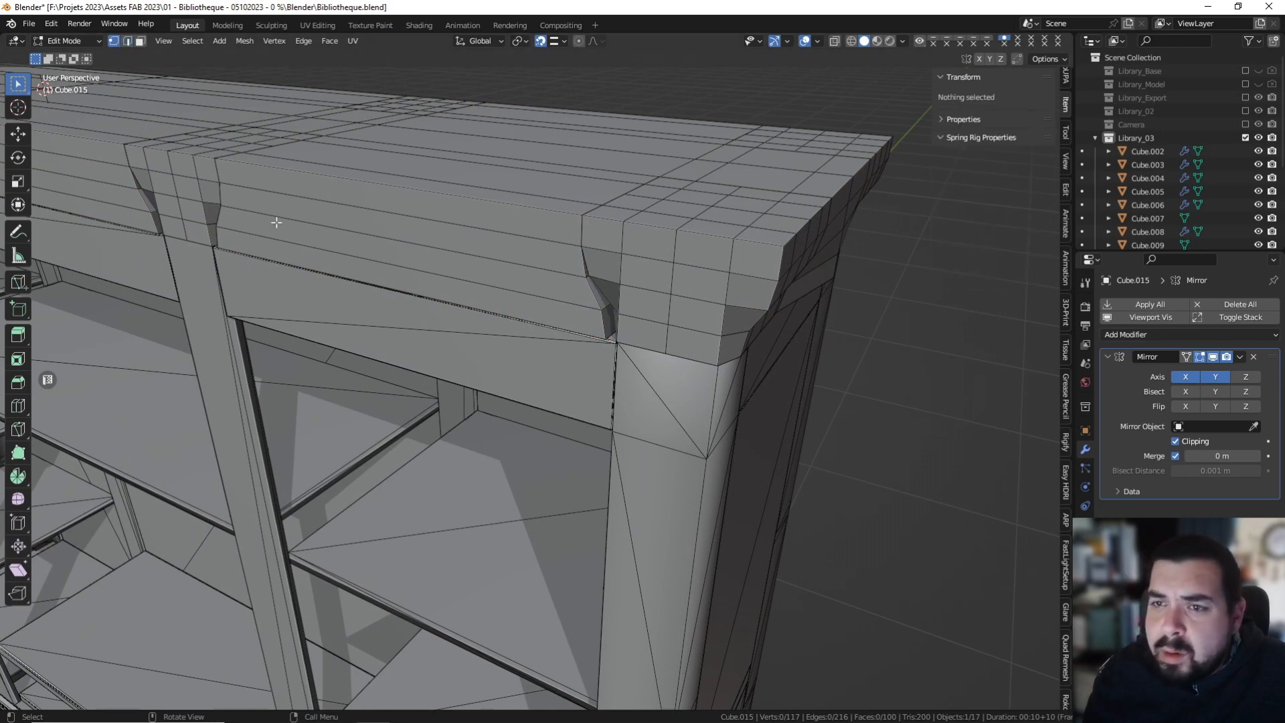
{"action": "scroll", "coordinate": [277, 222], "scroll_direction": "down", "scroll_amount": 5}
{"action": "middle_click_drag", "start_coordinate": [348, 281], "coordinate": [494, 325]}
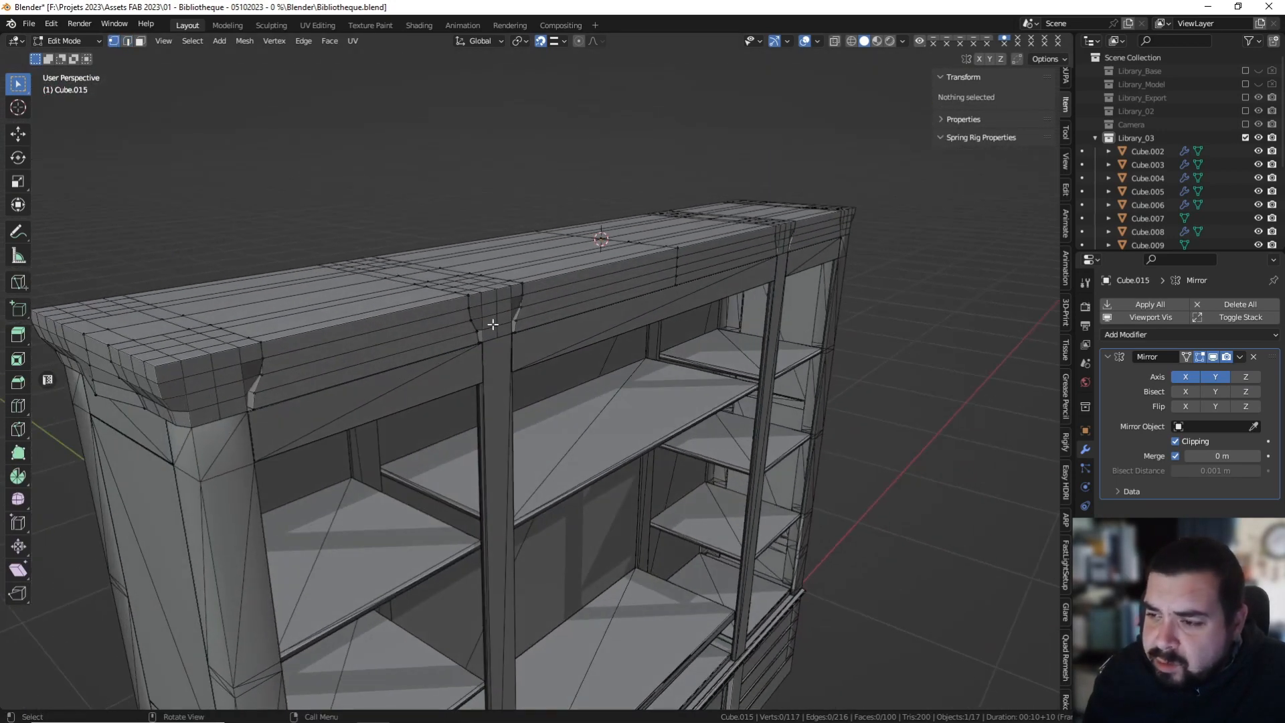
{"action": "scroll", "coordinate": [492, 324], "scroll_direction": "up", "scroll_amount": 3}
{"action": "left_click", "coordinate": [393, 253]}
{"action": "middle_click_drag", "start_coordinate": [435, 251], "coordinate": [448, 273]}
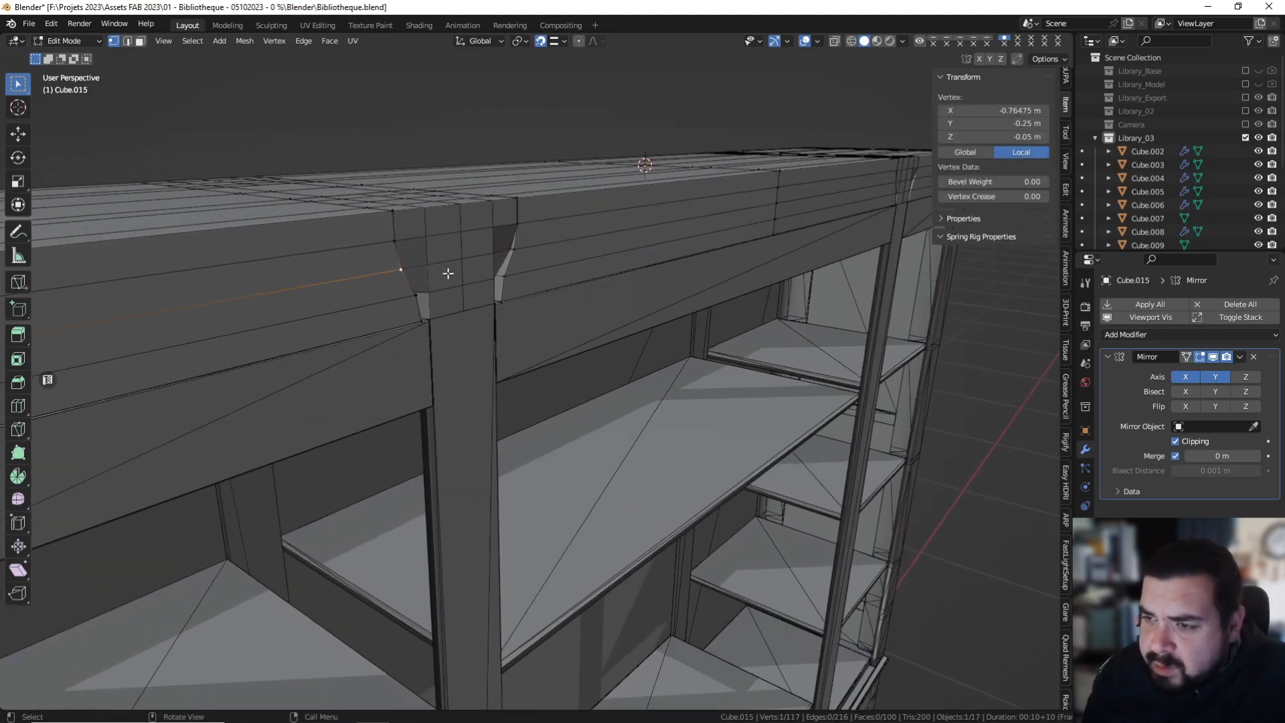
{"action": "type", "text": "gy"}
{"action": "type", "text": "0"}
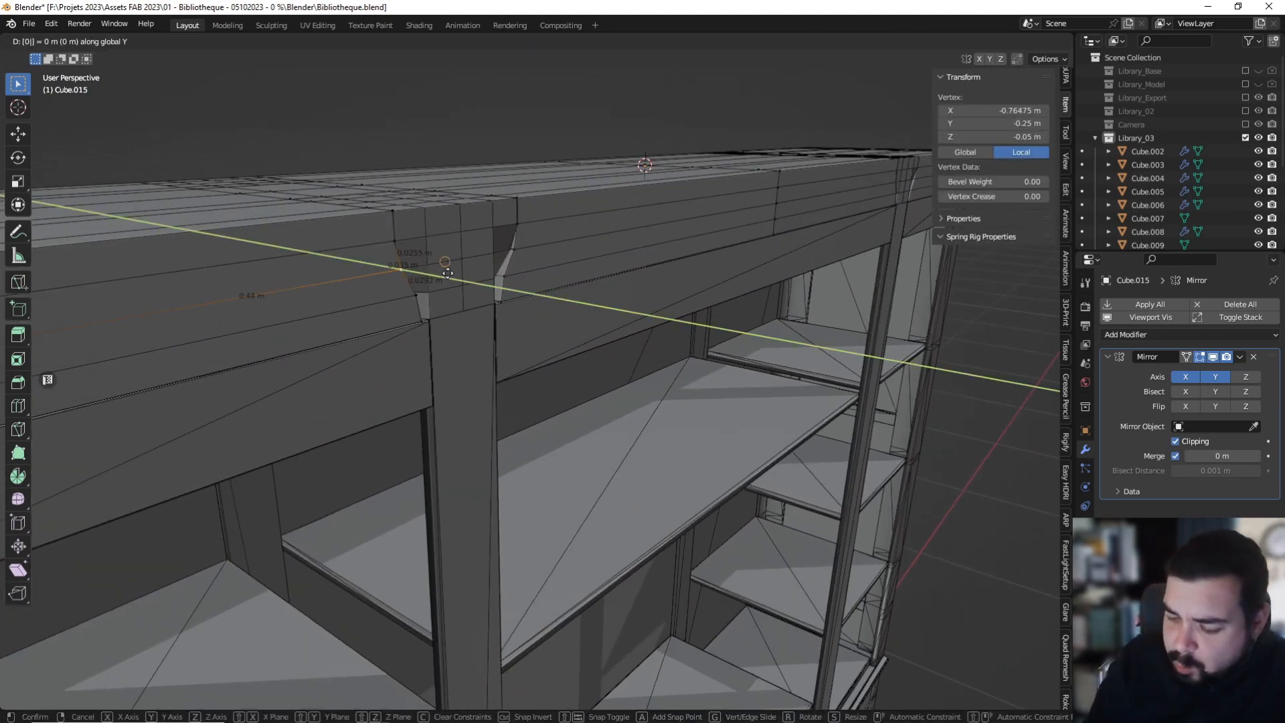
{"action": "type", "text": ".005"}
{"action": "key", "text": "Return"}
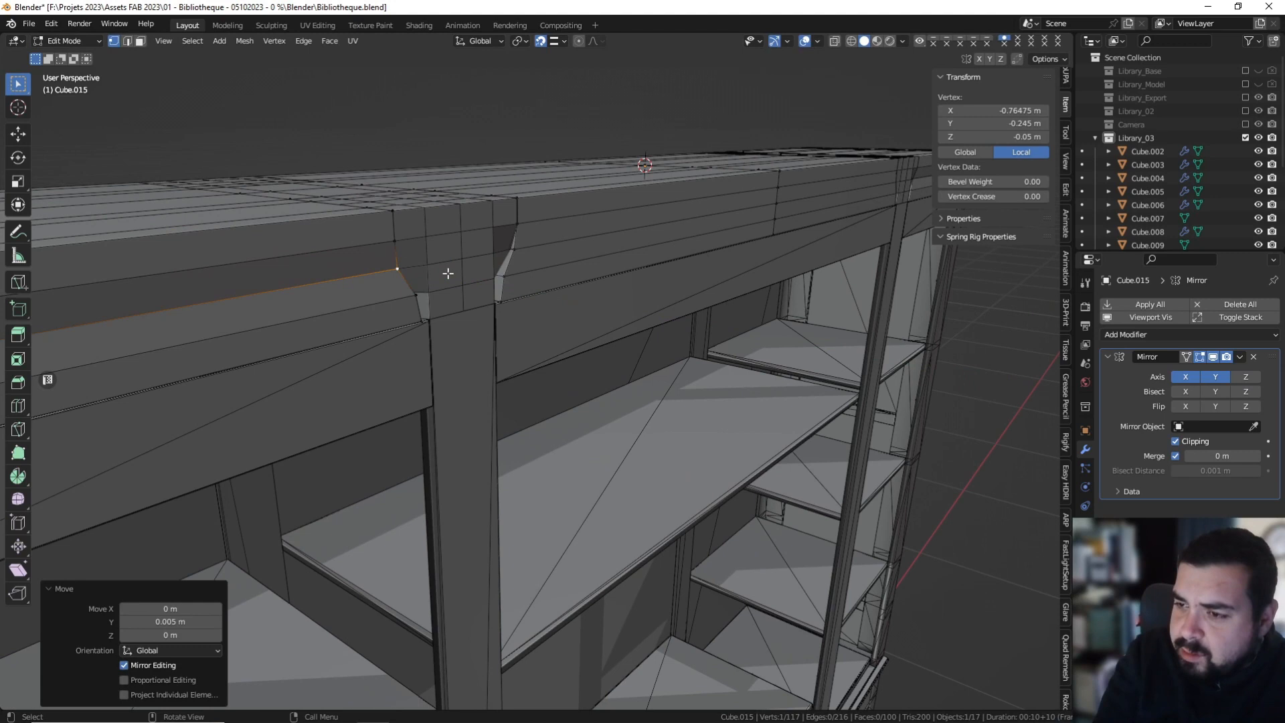
Move the side section's profile vertex at Z -0.075 m beside the inner post 0.02 m along Y.
{"action": "left_click", "coordinate": [418, 296]}
{"action": "type", "text": "gy"}
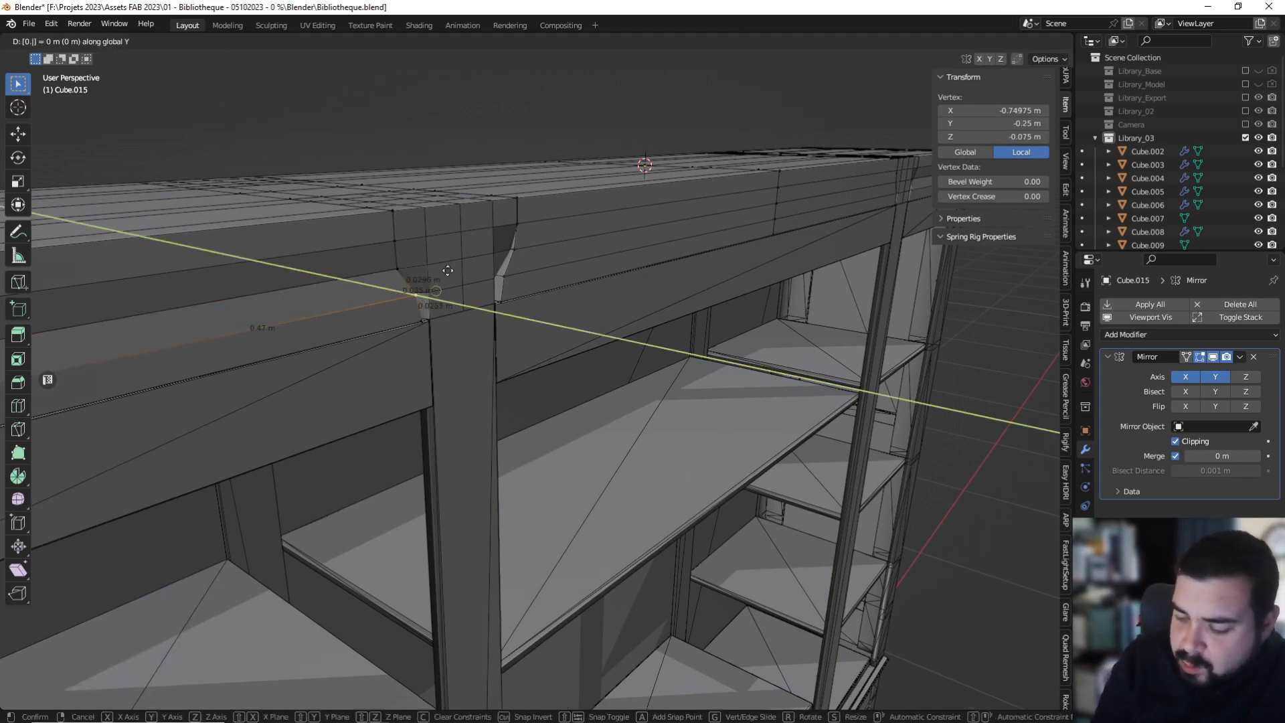
{"action": "type", "text": "0.002"}
{"action": "key", "text": "BackSpace"}
{"action": "key", "text": "BackSpace"}
{"action": "key", "text": "BackSpace"}
{"action": "key", "text": "BackSpace"}
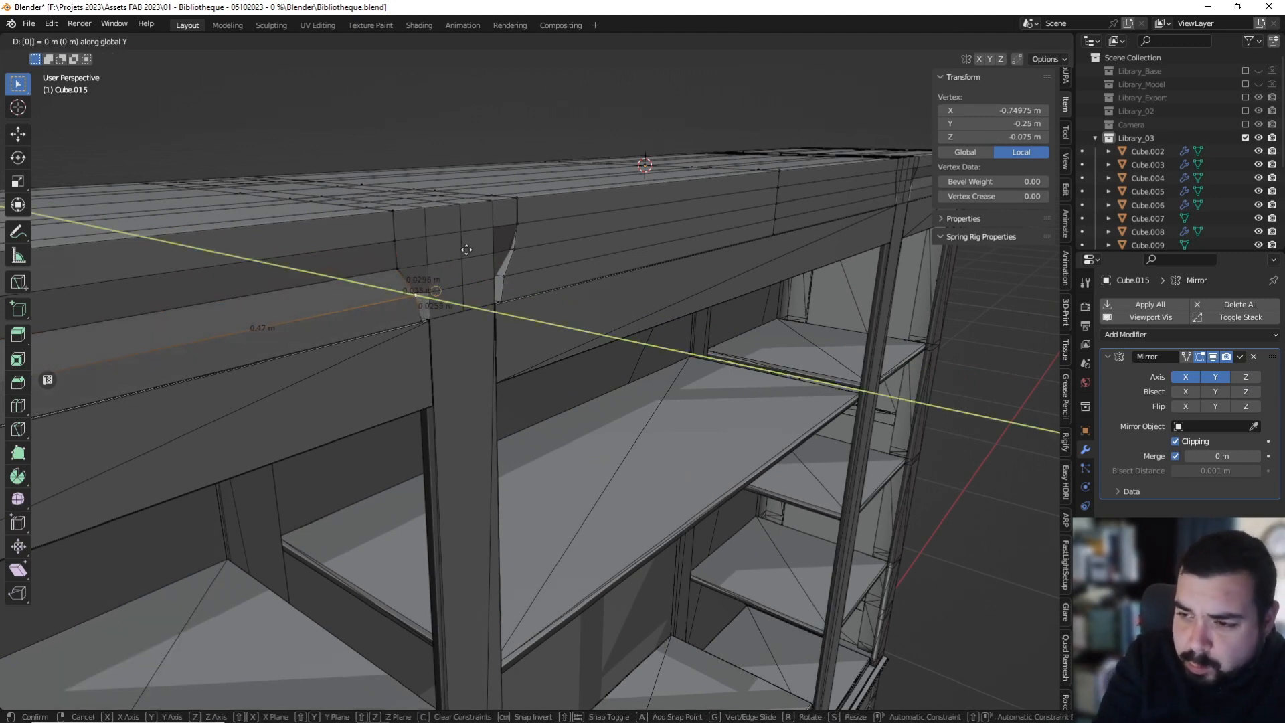
{"action": "type", "text": "2"}
{"action": "key", "text": "Return"}
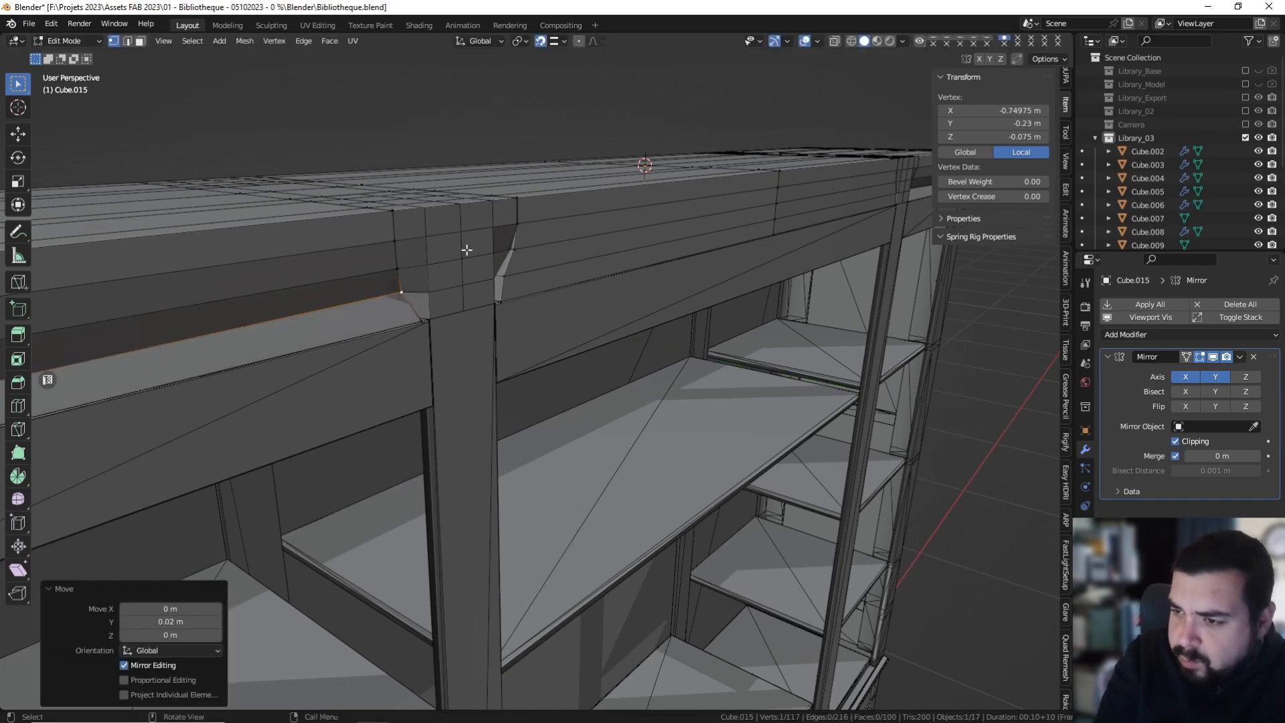
Move the side section's bottom front vertex beside the inner post 0.025 m along Y.
{"action": "left_click", "coordinate": [426, 320]}
{"action": "type", "text": "gy"}
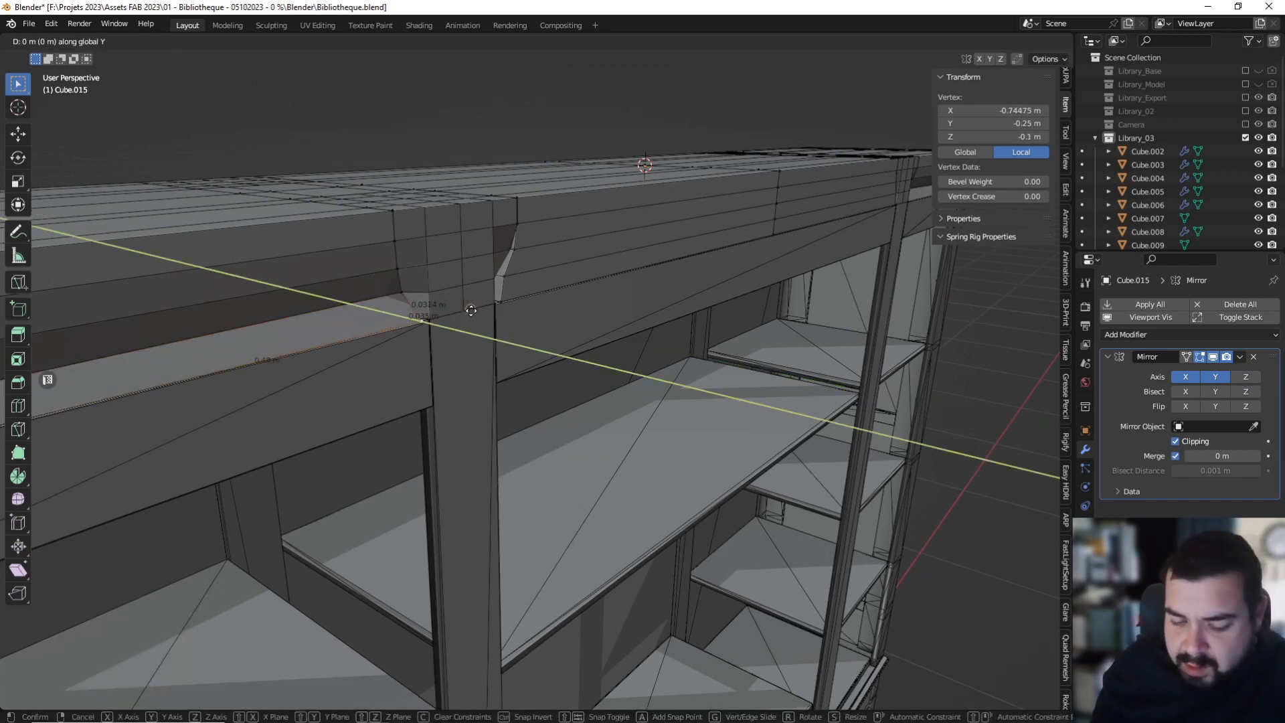
{"action": "type", "text": "0.0025"}
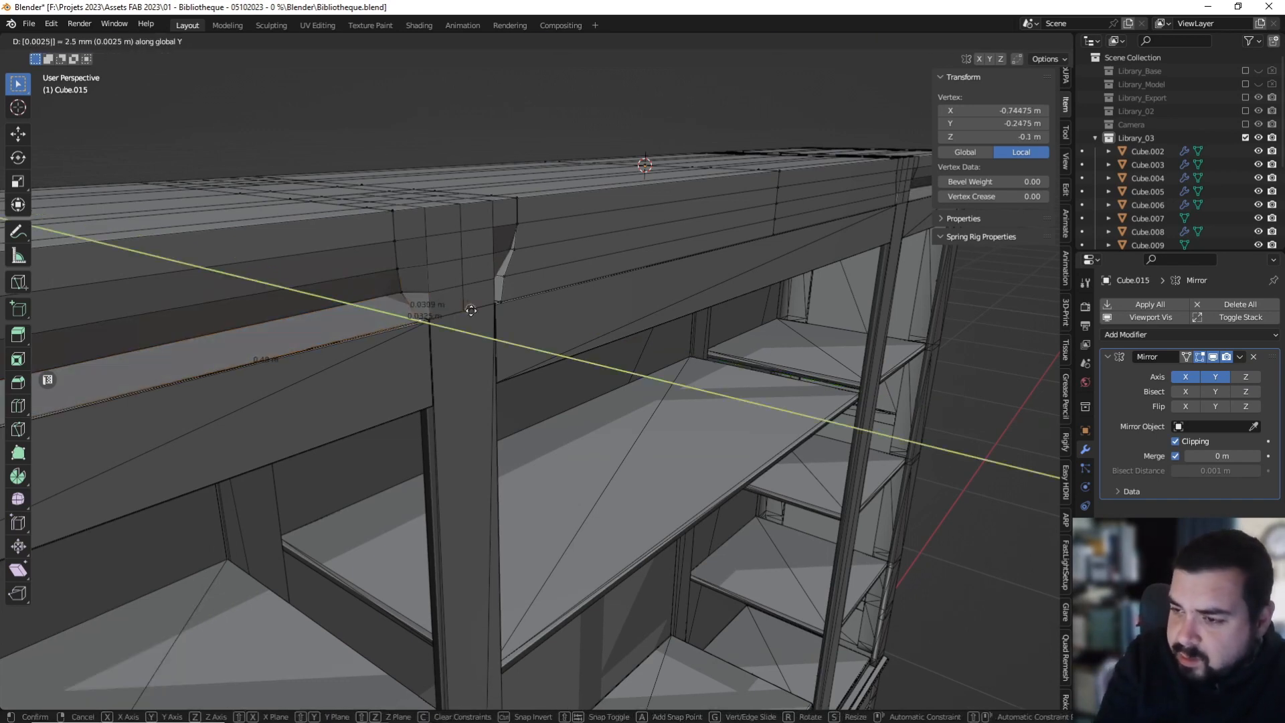
{"action": "key", "text": "BackSpace"}
{"action": "key", "text": "BackSpace"}
{"action": "key", "text": "BackSpace"}
{"action": "key", "text": "BackSpace"}
{"action": "type", "text": "025"}
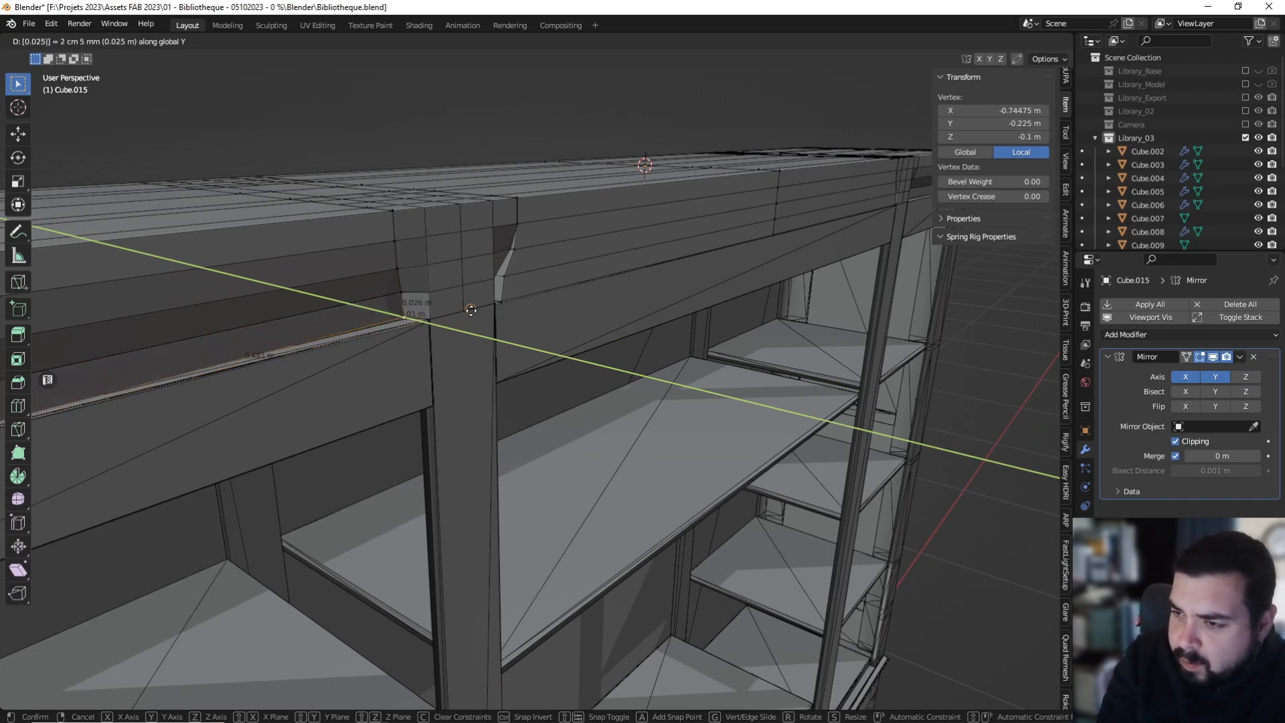
{"action": "key", "text": "Return"}
On the middle section beside the inner post, move the bottom front vertex 0.025 m and the one above it 0.02 m along Y.
{"action": "left_click", "coordinate": [510, 300]}
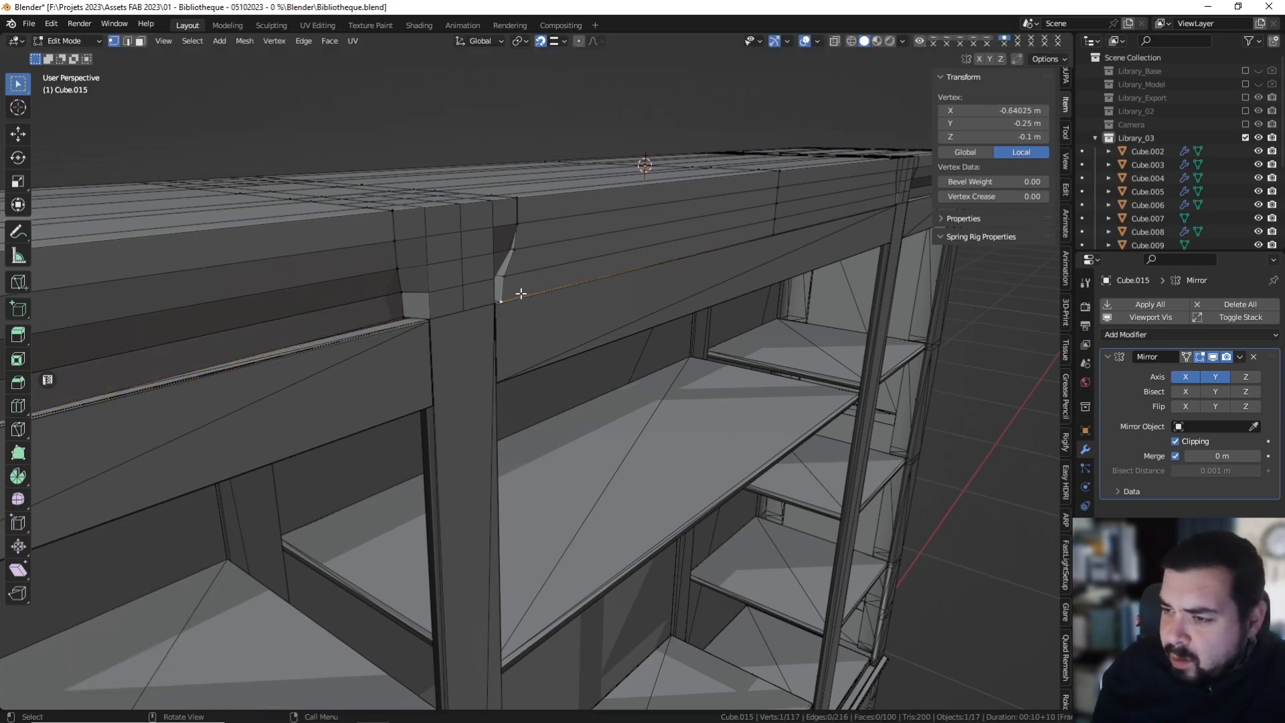
{"action": "type", "text": "gy0.02"}
{"action": "type", "text": "5"}
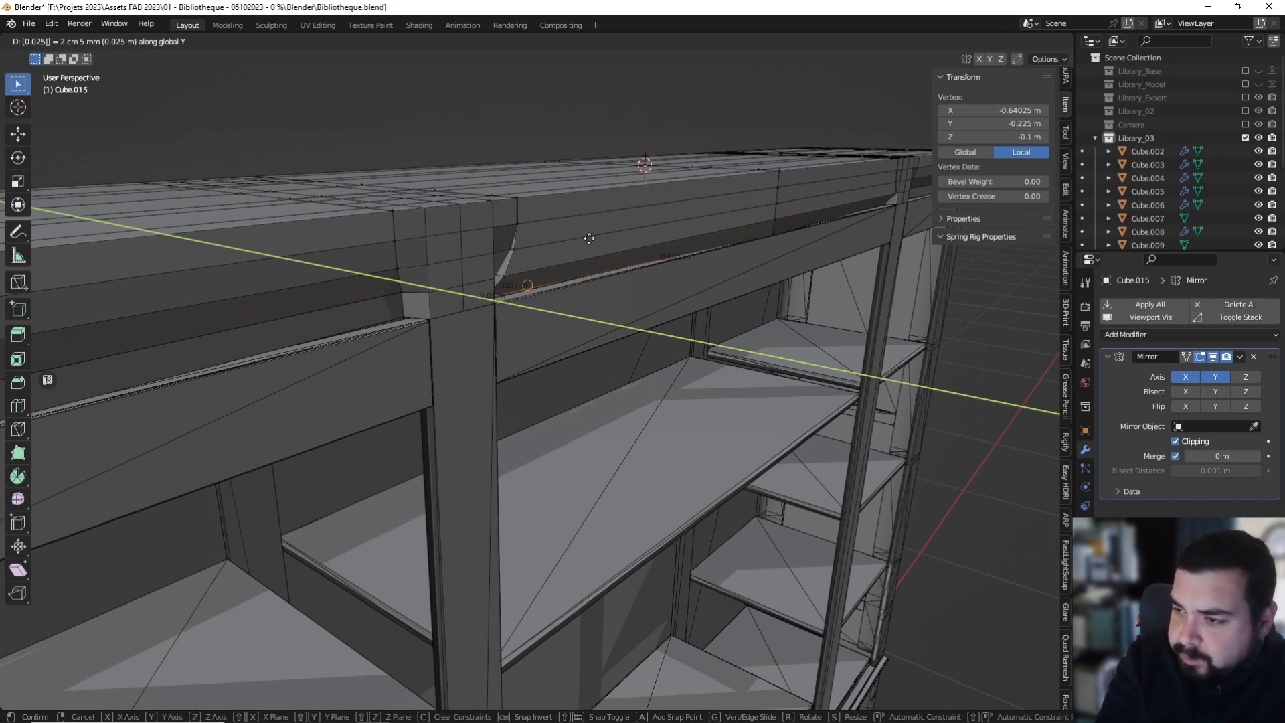
{"action": "key", "text": "Return"}
{"action": "left_click", "coordinate": [507, 277]}
{"action": "type", "text": "gy0.02"}
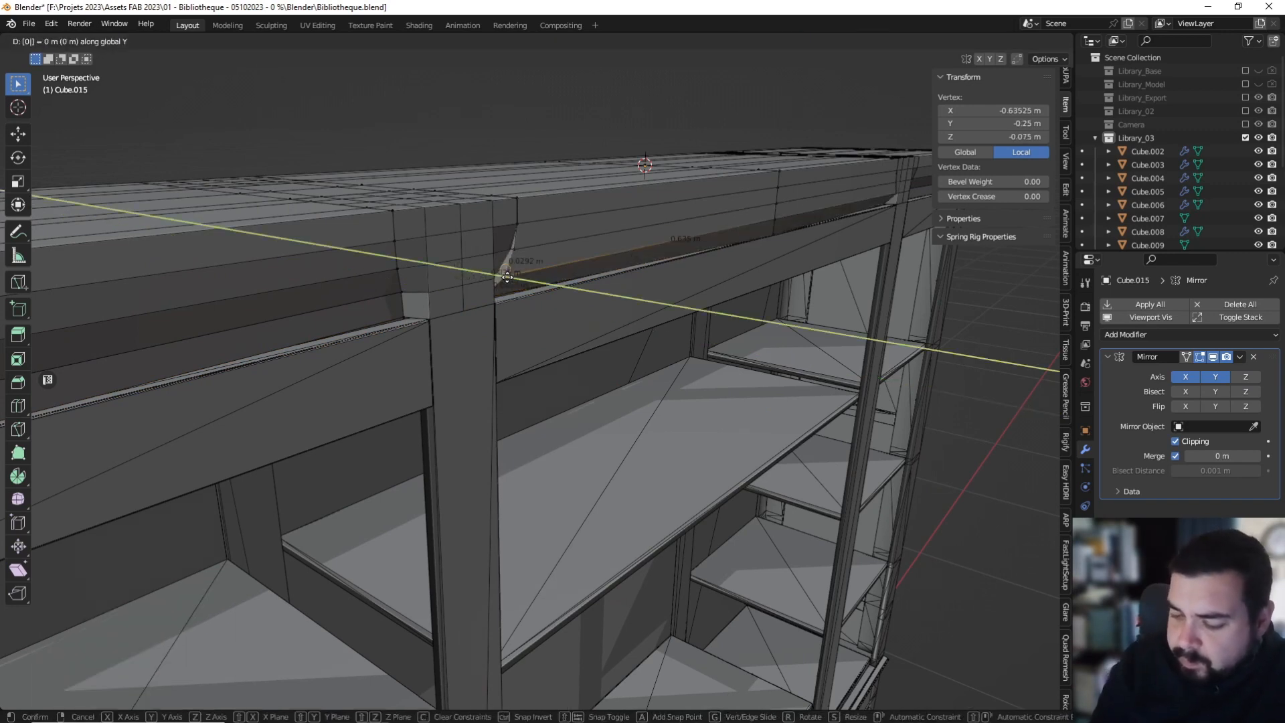
{"action": "key", "text": "Return"}
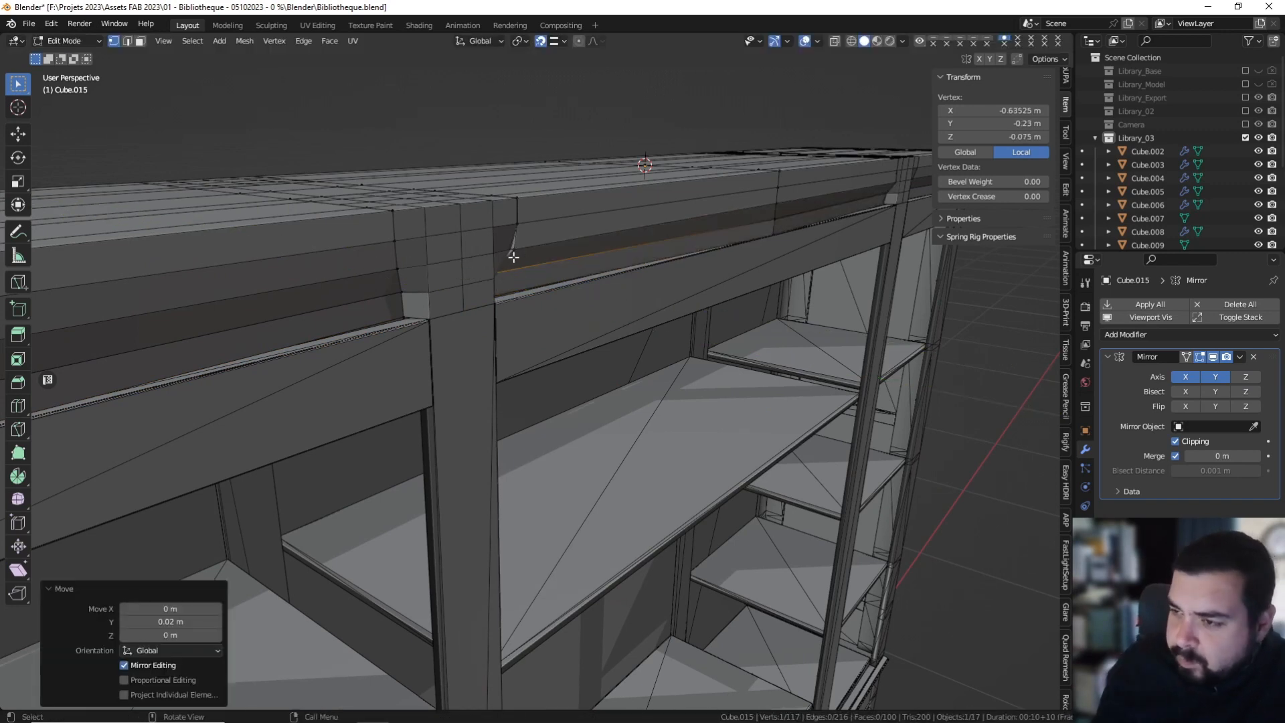
Try to move the middle section's profile vertex at Z -0.05 m by 0.03 m along Y, and undo the move.
{"action": "left_click", "coordinate": [513, 256]}
{"action": "type", "text": "gy0.03"}
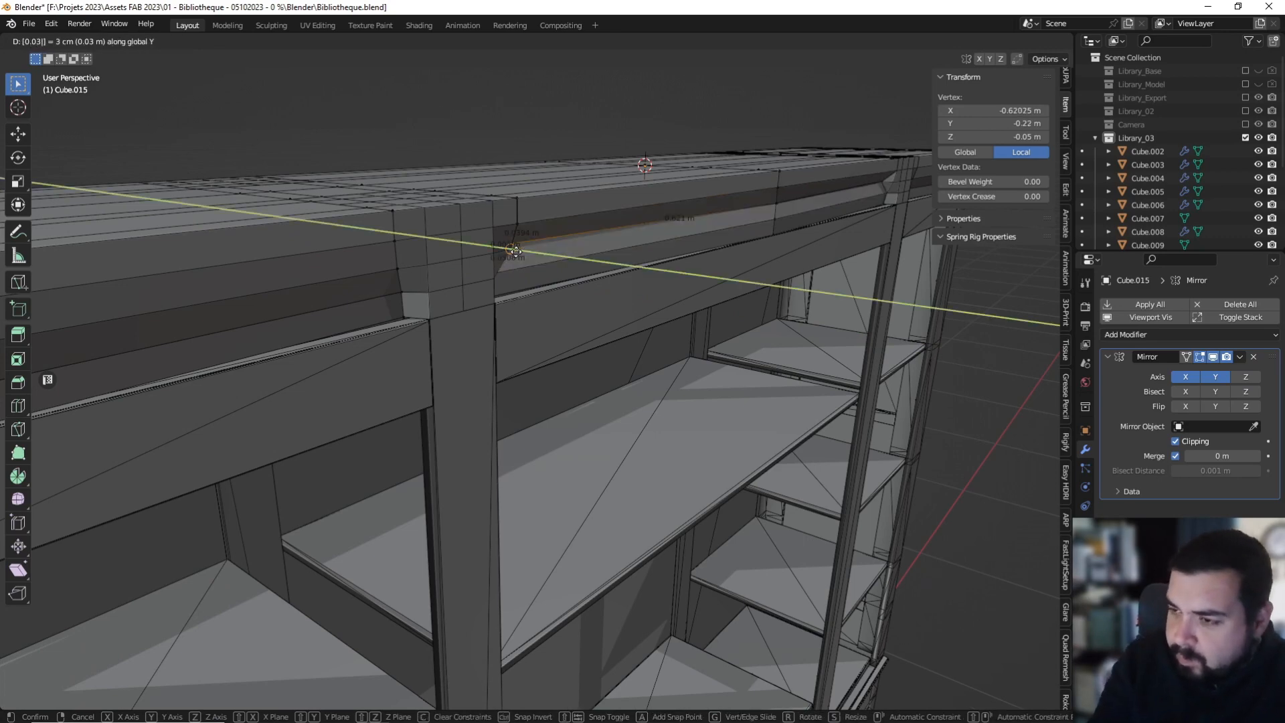
{"action": "key", "text": "Return"}
{"action": "mouse_move", "coordinate": [541, 250]}
{"action": "middle_mouse_down"}
{"action": "mouse_move", "coordinate": [482, 251]}
{"action": "mouse_move", "coordinate": [543, 259]}
{"action": "middle_mouse_up"}
{"action": "key", "text": "ctrl+z"}
Move the middle section's profile vertex at Z -0.05 m beside the inner post 0.005 m along Y.
{"action": "type", "text": "gy"}
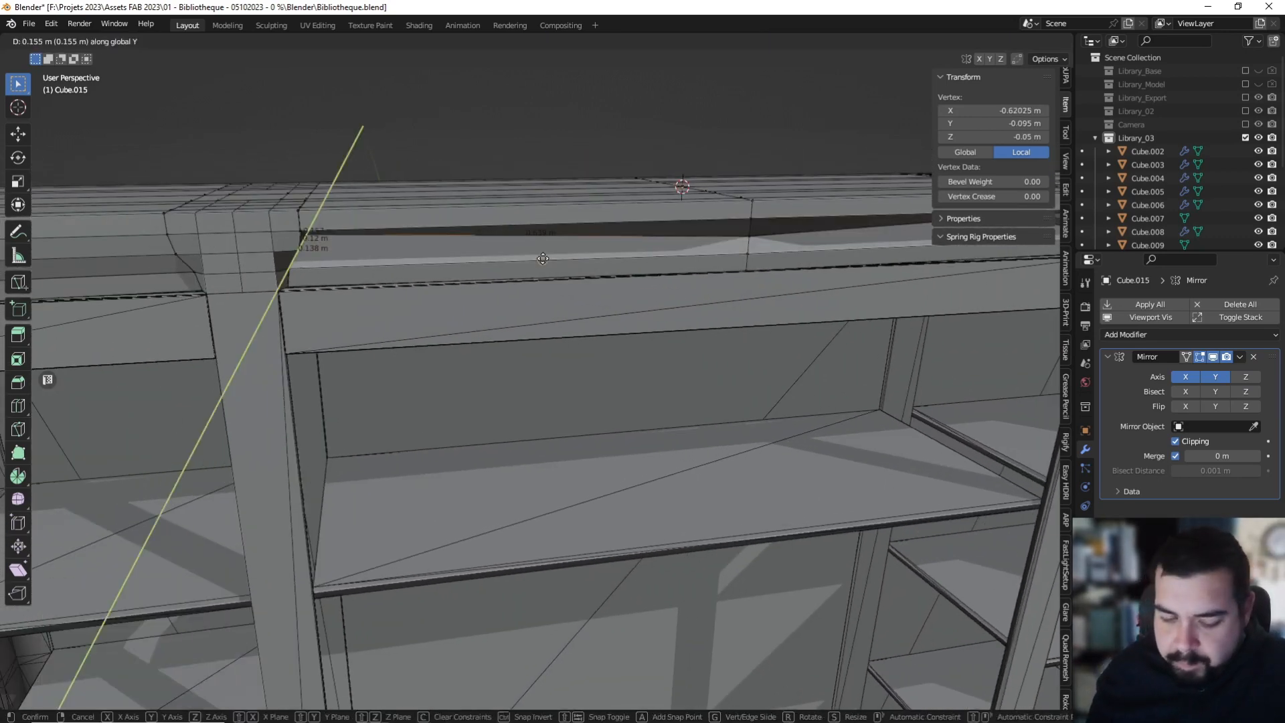
{"action": "type", "text": "005"}
{"action": "key", "text": "Return"}
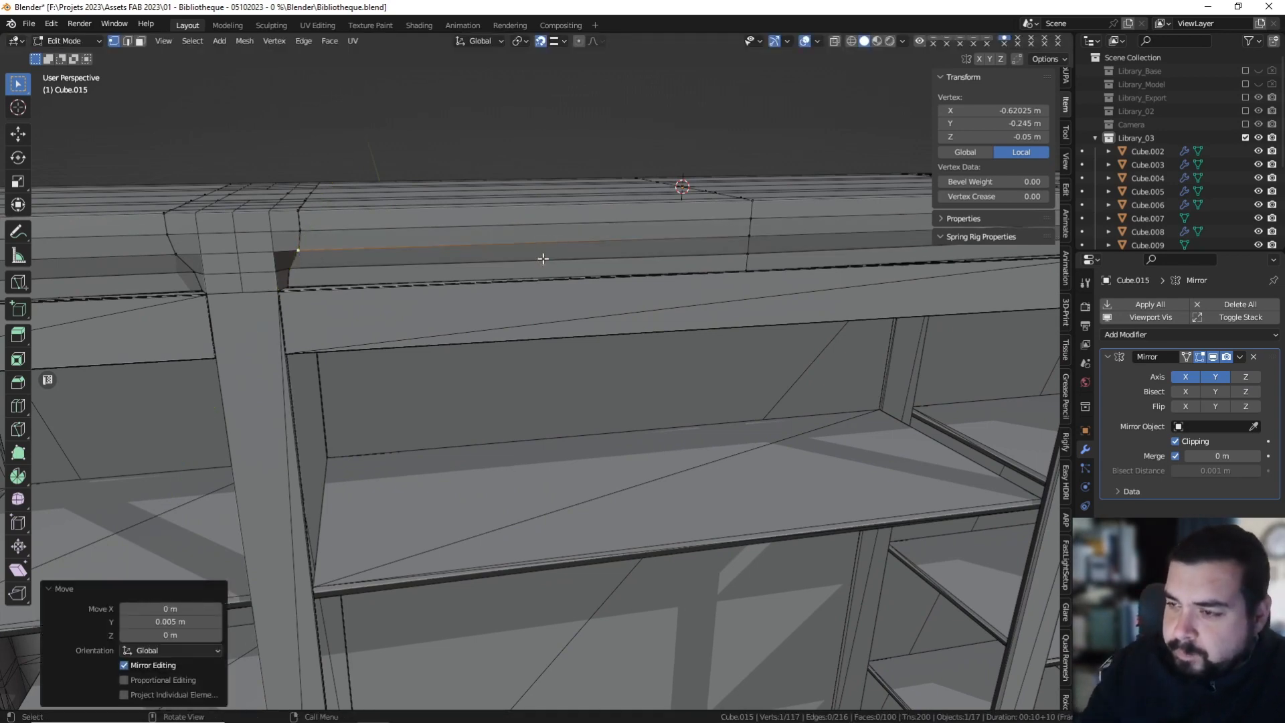
Move the side section's bottom front vertex beside the outer corner post 0.025 m along Y.
{"action": "key", "text": "Tab"}
{"action": "middle_click_drag", "start_coordinate": [542, 258], "coordinate": [595, 278]}
{"action": "key", "text": "Tab"}
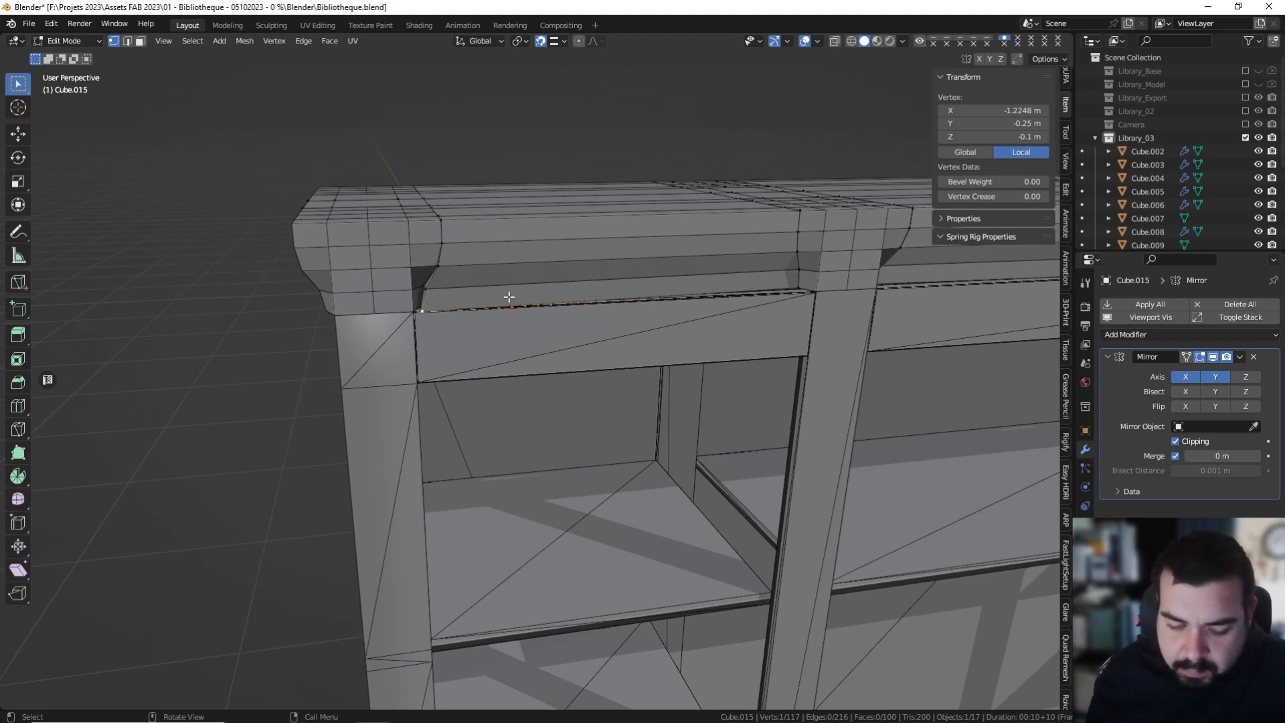
{"action": "type", "text": "gy0.0025"}
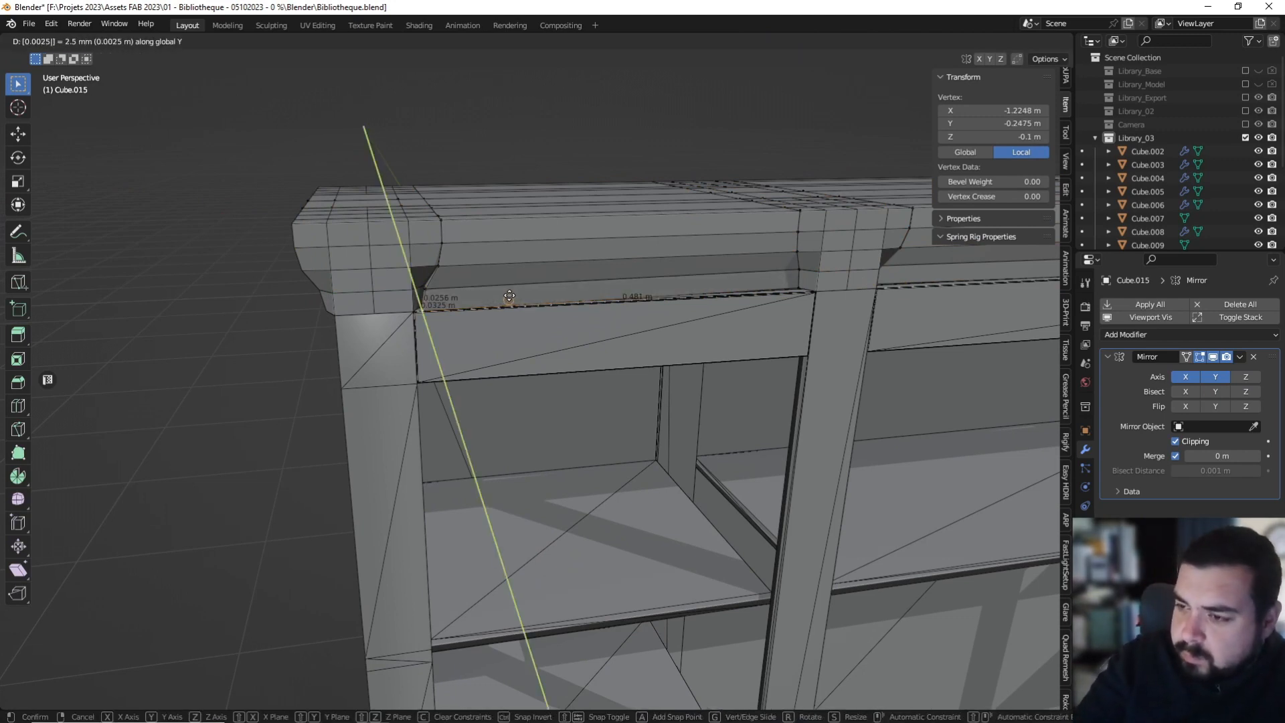
{"action": "key", "text": "BackSpace"}
{"action": "key", "text": "BackSpace"}
{"action": "key", "text": "BackSpace"}
{"action": "key", "text": "BackSpace"}
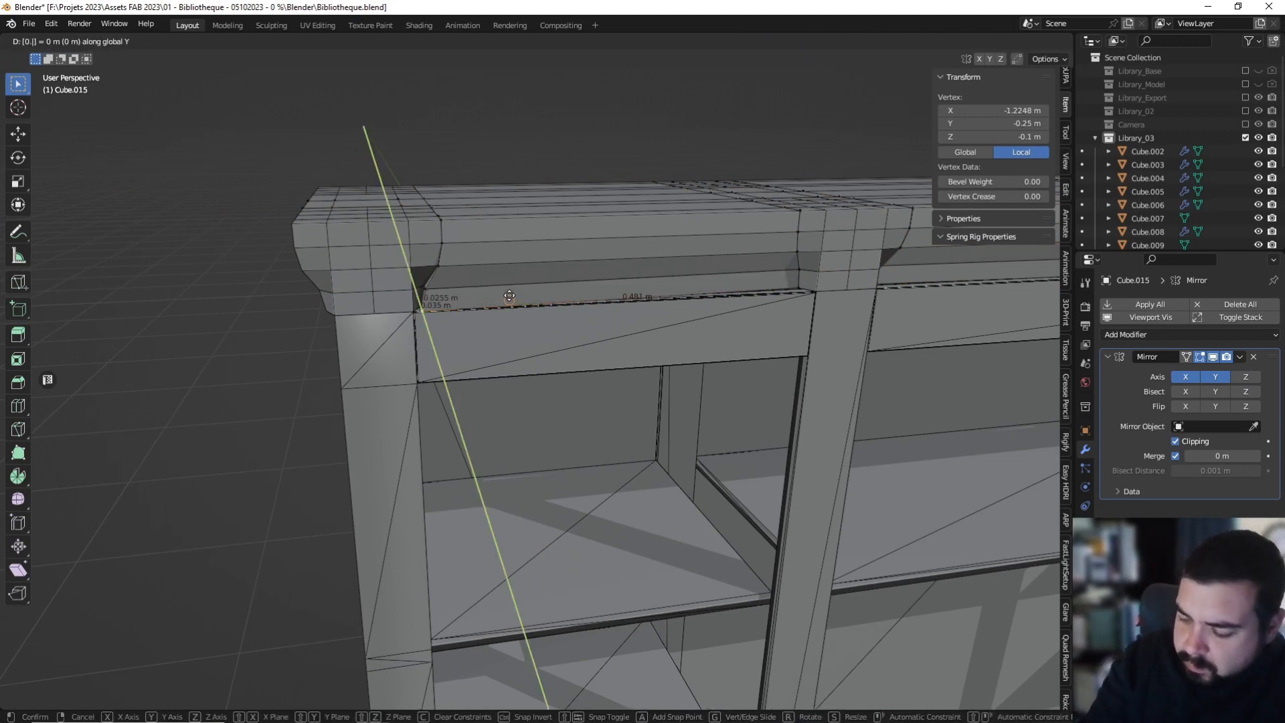
{"action": "type", "text": "025"}
{"action": "key", "text": "Return"}
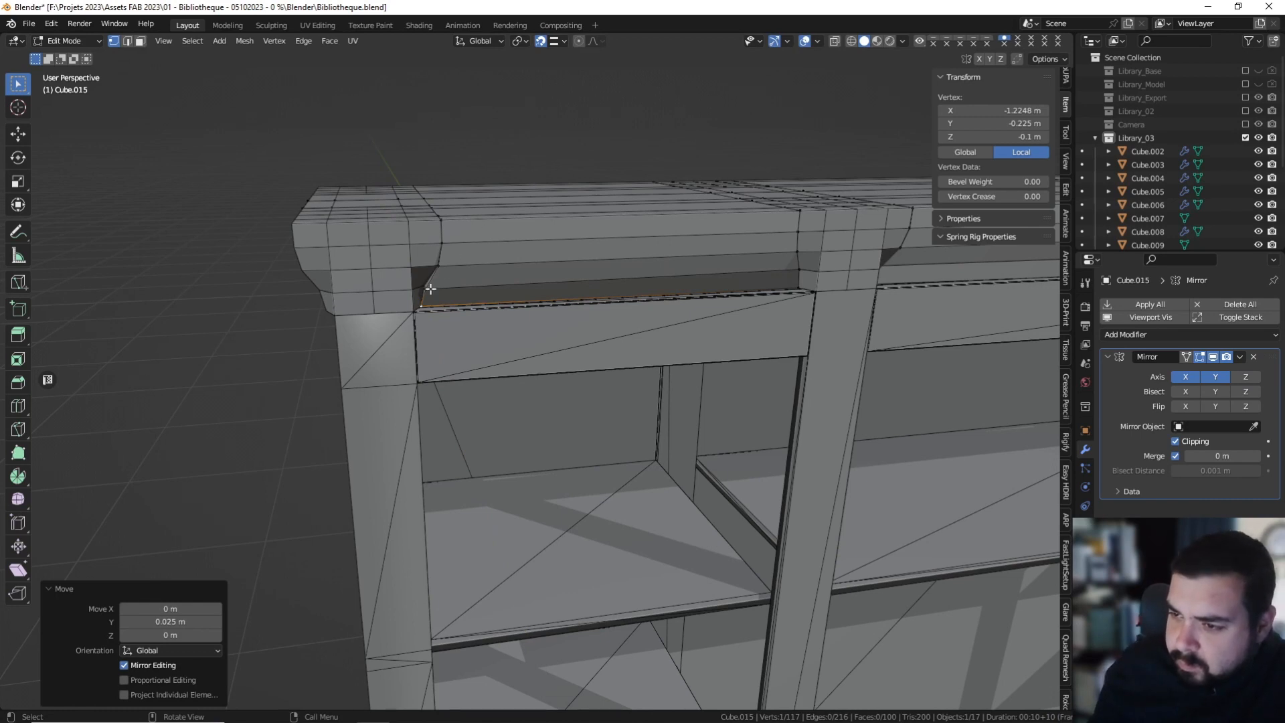
Beside the outer corner post, move the profile vertex at Z -0.075 m by 0.02 m and the one above it 0.005 m along Y.
{"action": "left_click", "coordinate": [501, 276]}
{"action": "type", "text": "gy0.02"}
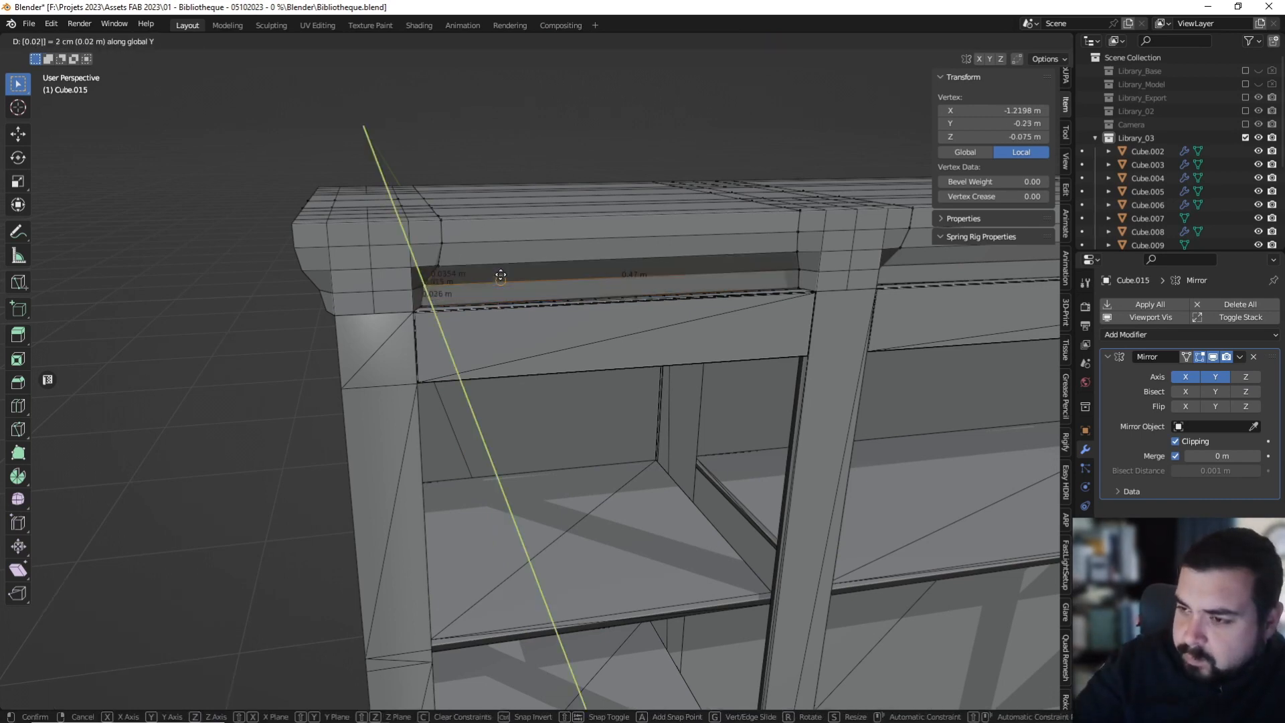
{"action": "key", "text": "Return"}
{"action": "left_click", "coordinate": [441, 263]}
{"action": "type", "text": "g"}
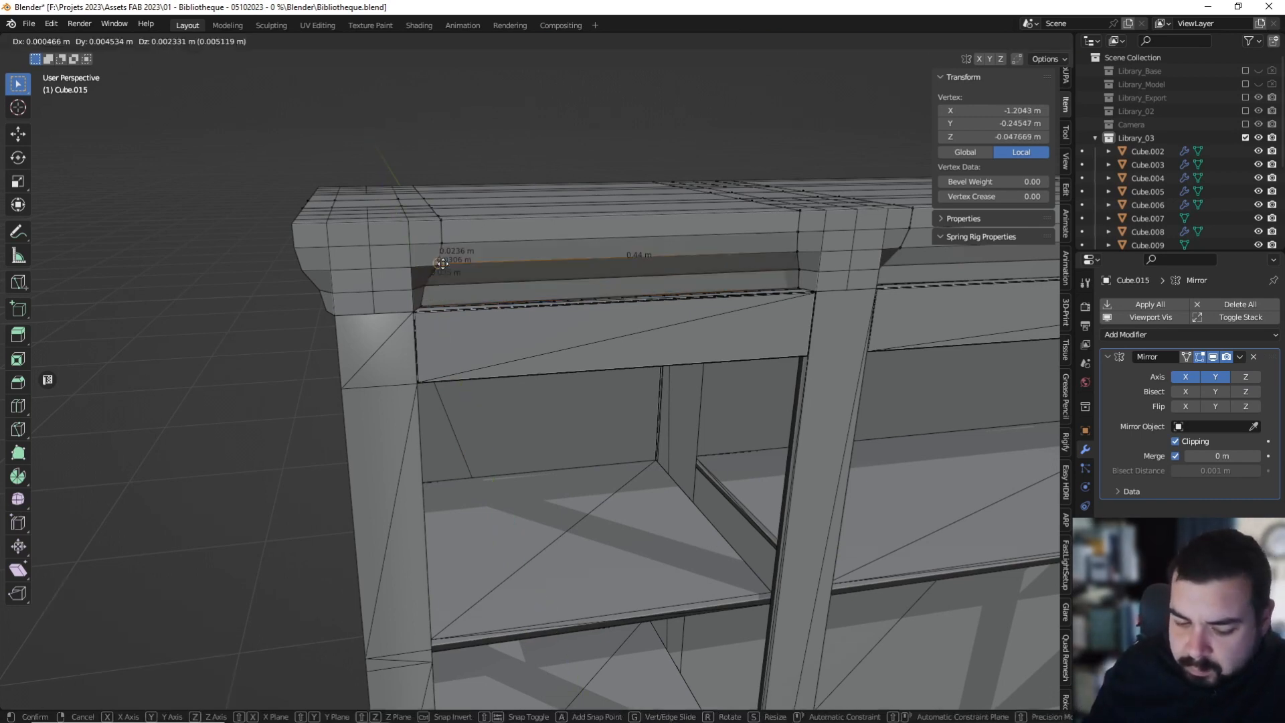
{"action": "type", "text": "y0"}
{"action": "key", "text": "Return"}
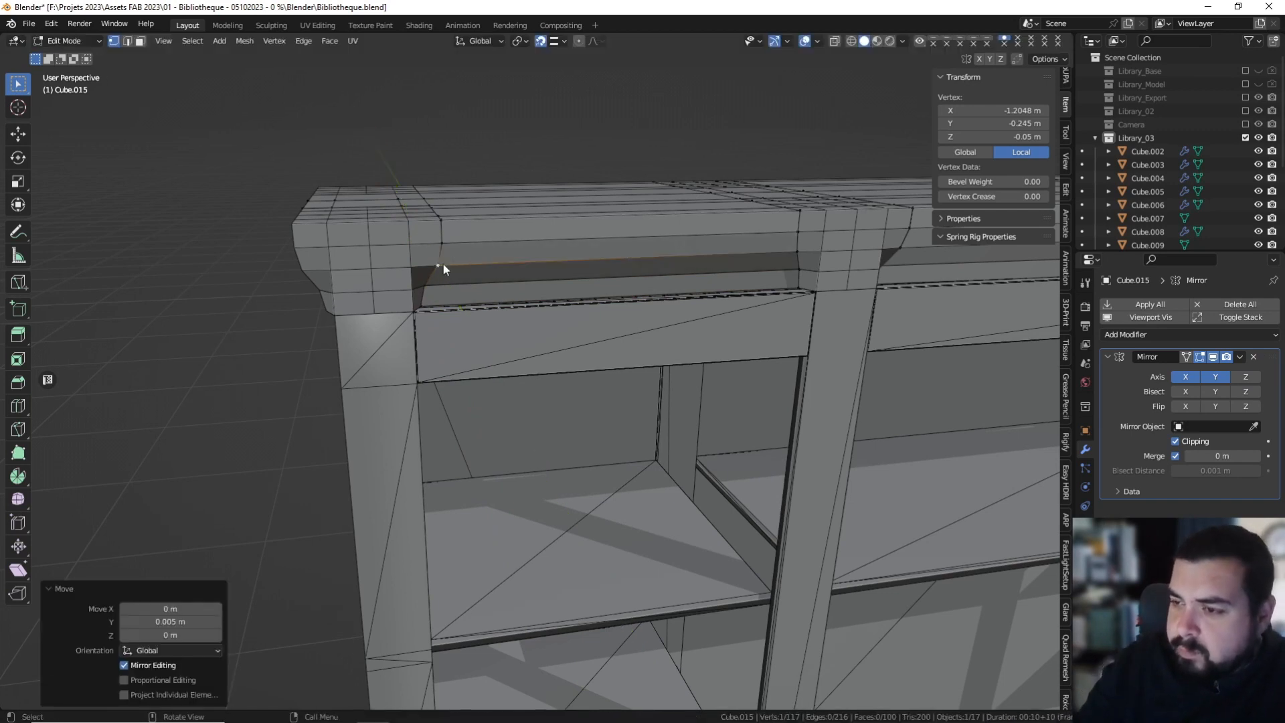
Apply the cornice's Mirror modifier and set its origin to its geometry in Object Mode, leaving nothing selected.
{"action": "key", "text": "Tab"}
{"action": "key", "text": "ctrl+a"}
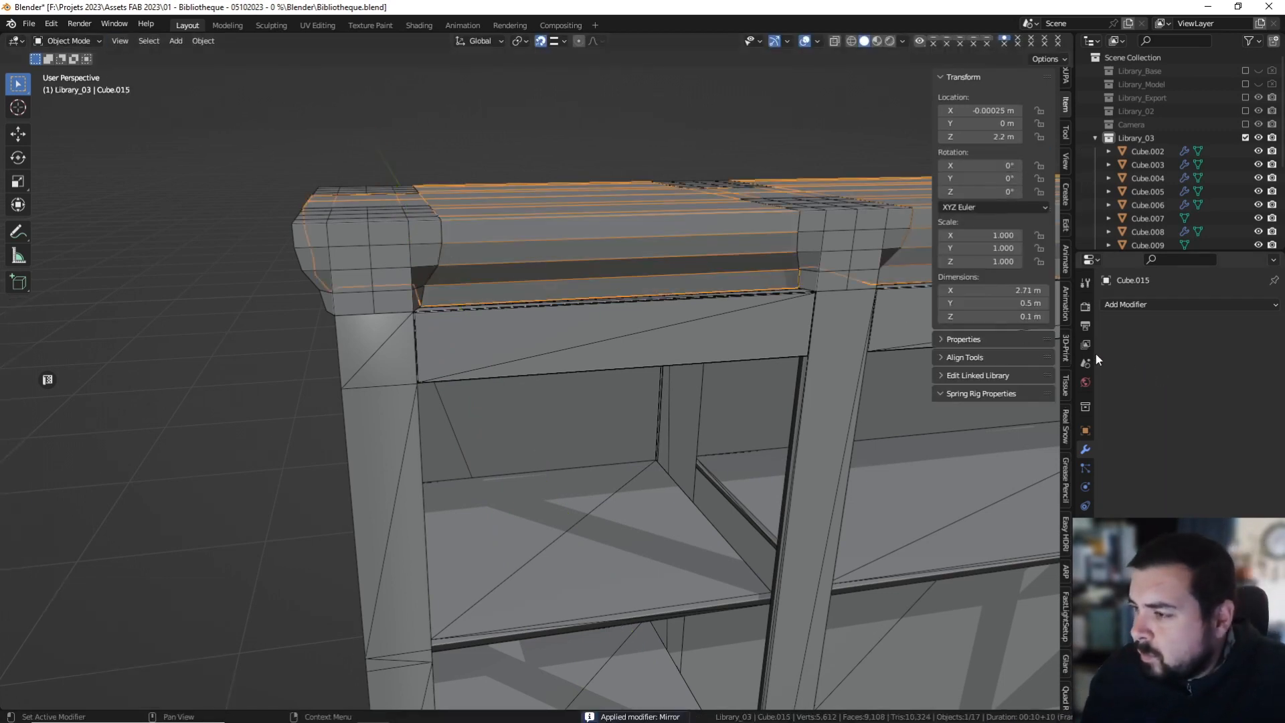
{"action": "key", "text": "ctrl+a"}
{"action": "left_click", "coordinate": [713, 266]}
{"action": "key", "text": "q"}
{"action": "left_click", "coordinate": [706, 275]}
{"action": "middle_click_drag", "start_coordinate": [705, 275], "coordinate": [540, 304]}
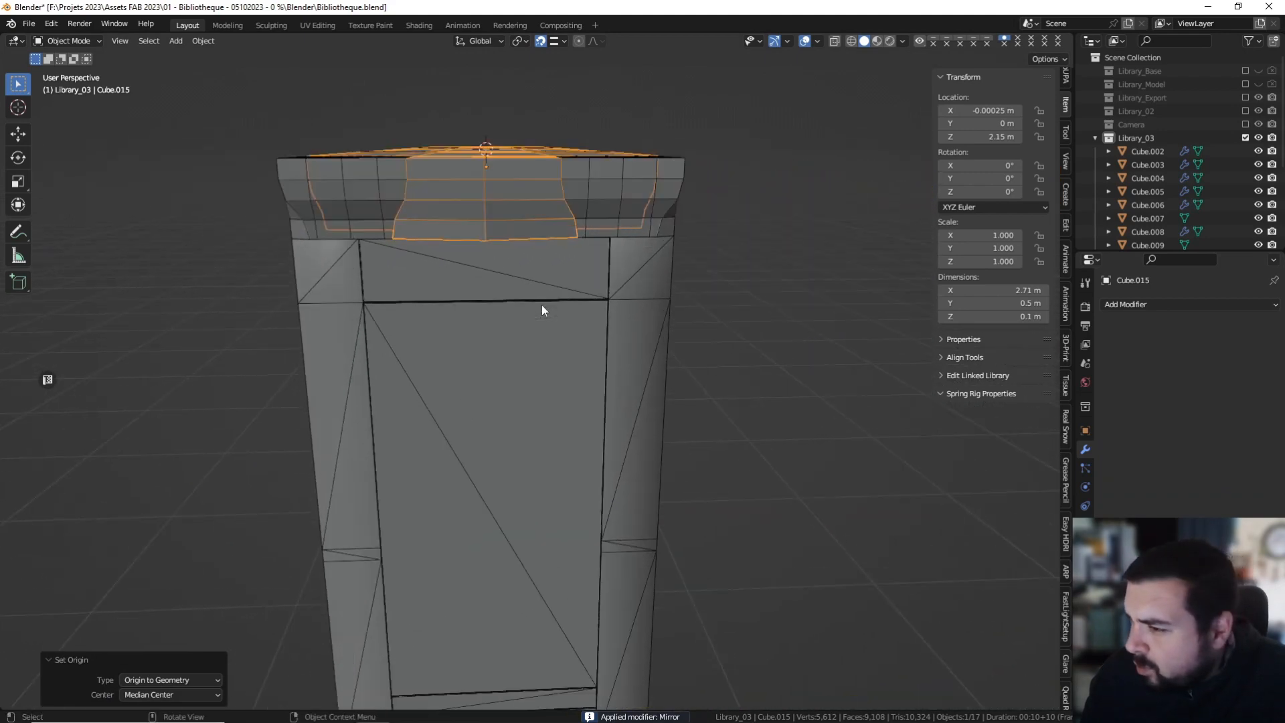
{"action": "key", "text": "a"}
{"action": "left_click", "coordinate": [559, 239]}
{"action": "middle_click_drag", "start_coordinate": [559, 240], "coordinate": [525, 254]}
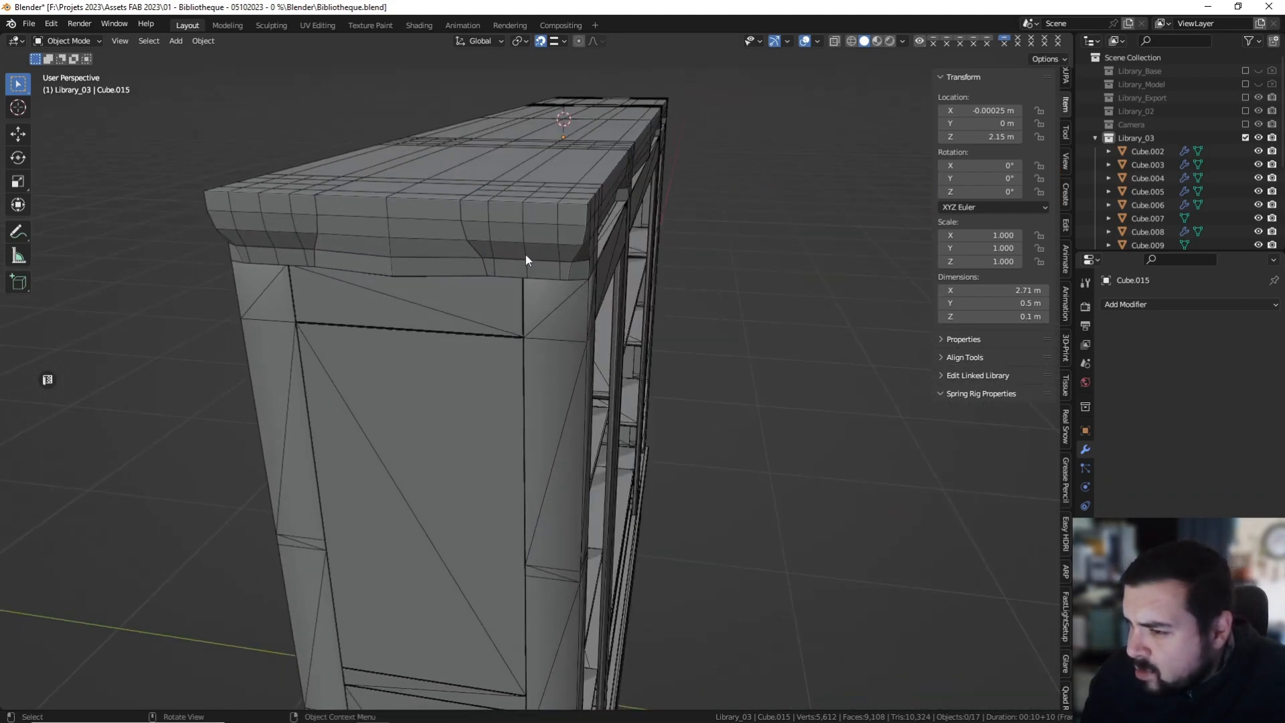
Select the top cornice and turn off the wireframe overlay in the viewport.
{"action": "left_click", "coordinate": [447, 255]}
{"action": "middle_click_drag", "start_coordinate": [447, 255], "coordinate": [512, 260]}
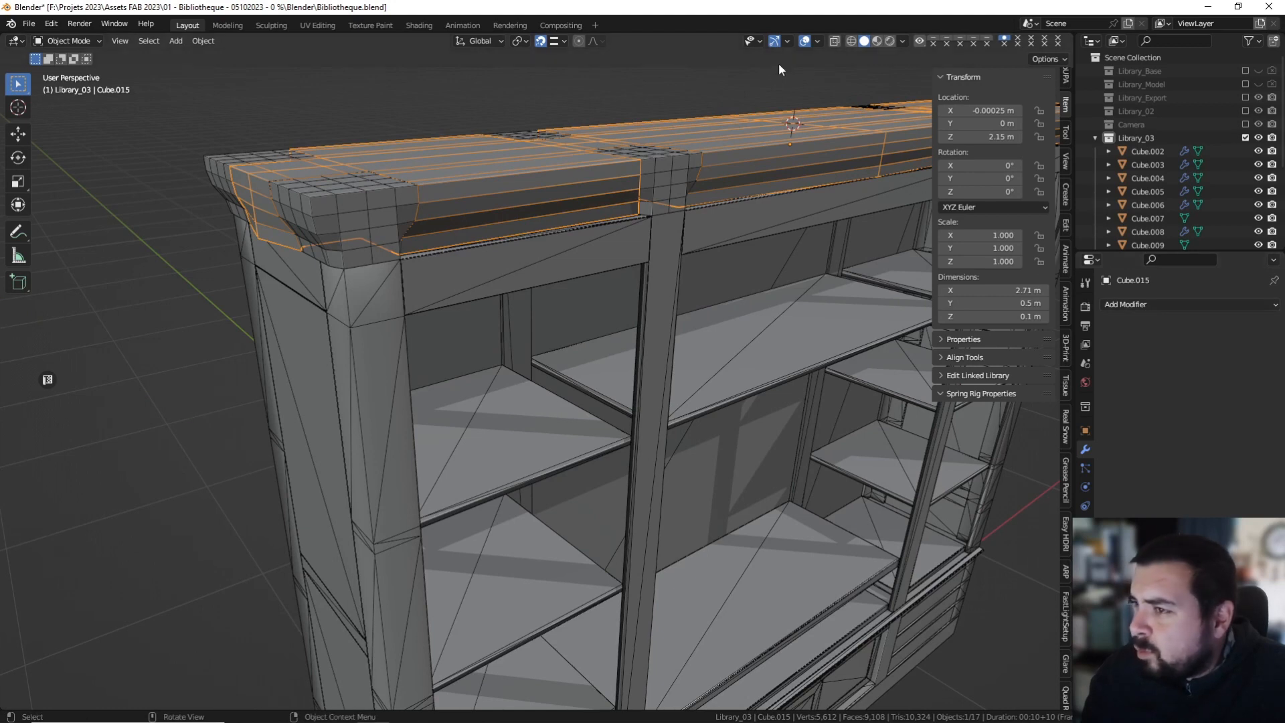
{"action": "left_click", "coordinate": [787, 40]}
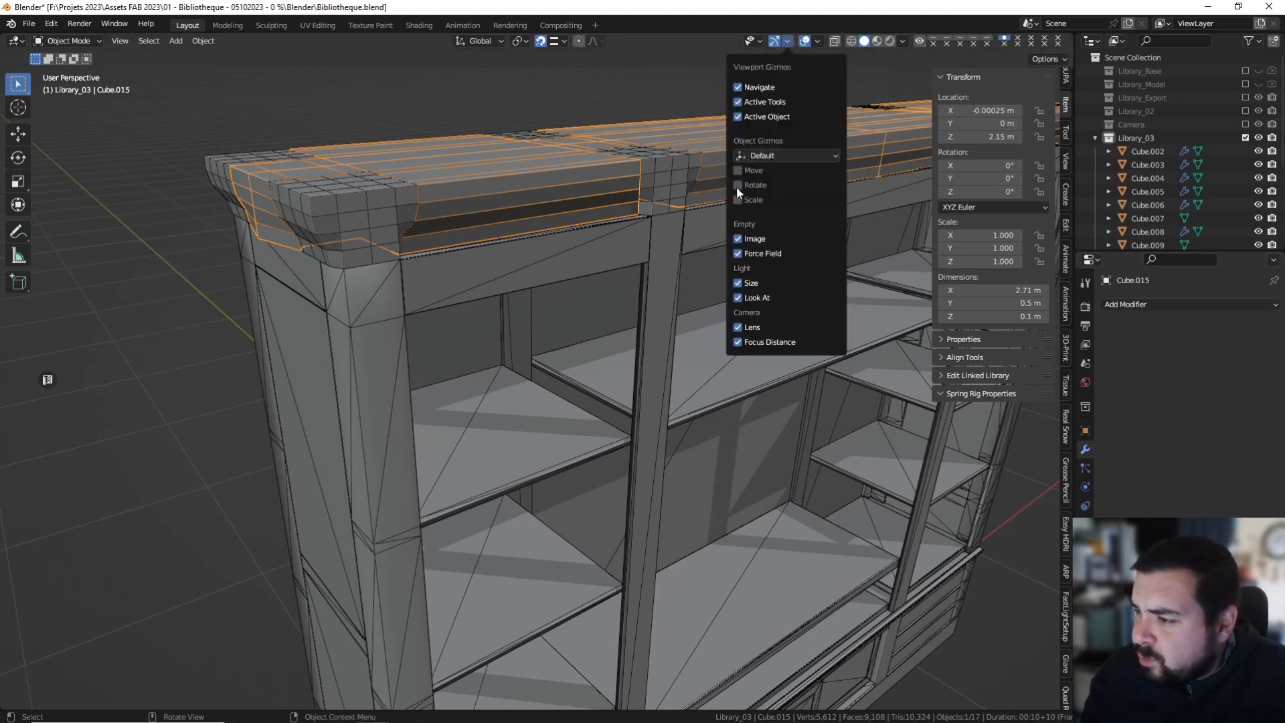
{"action": "left_click", "coordinate": [815, 41]}
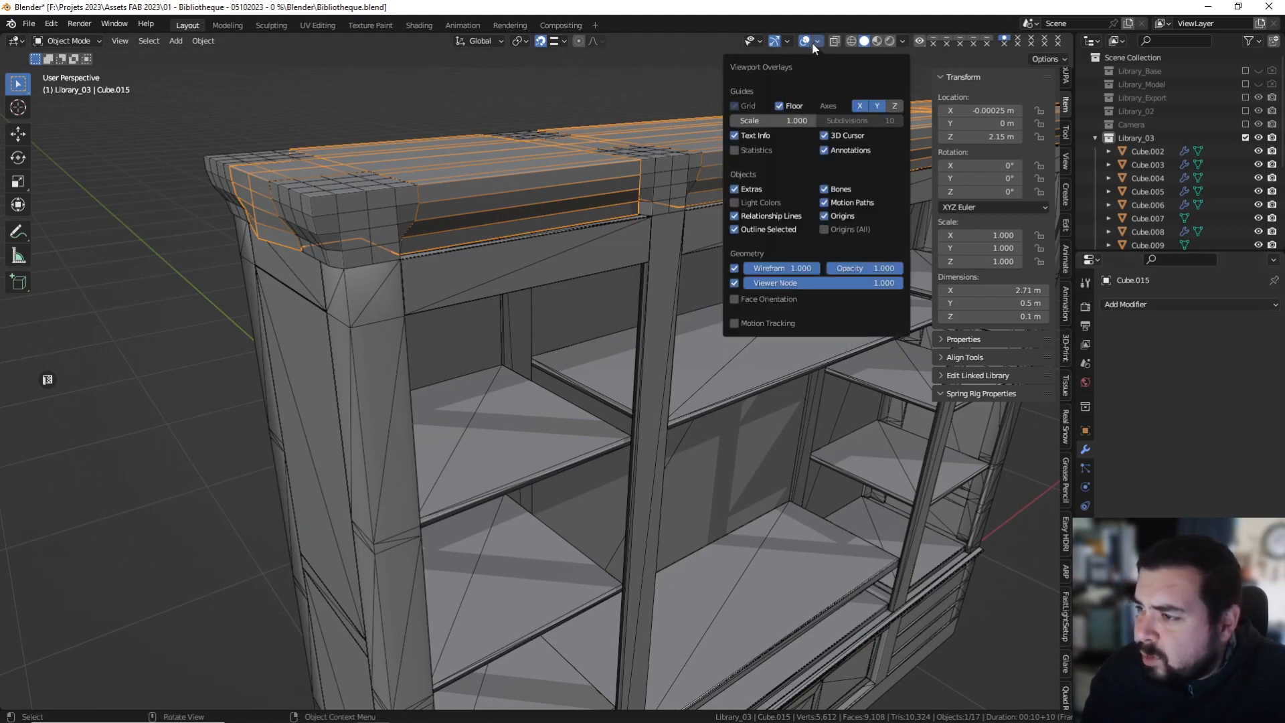
{"action": "left_click", "coordinate": [736, 271]}
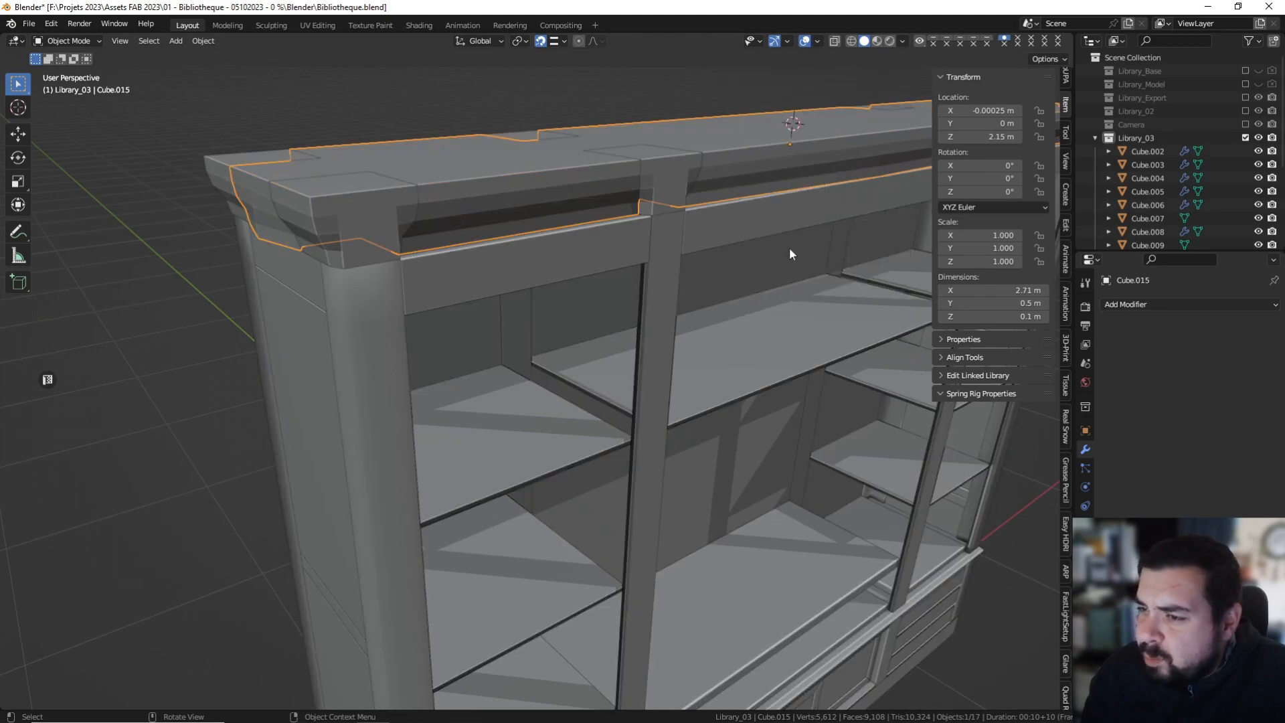
Add a Bevel modifier to the cornice with an amount of 0.0125 m.
{"action": "left_click", "coordinate": [1154, 299]}
{"action": "left_click", "coordinate": [1030, 356]}
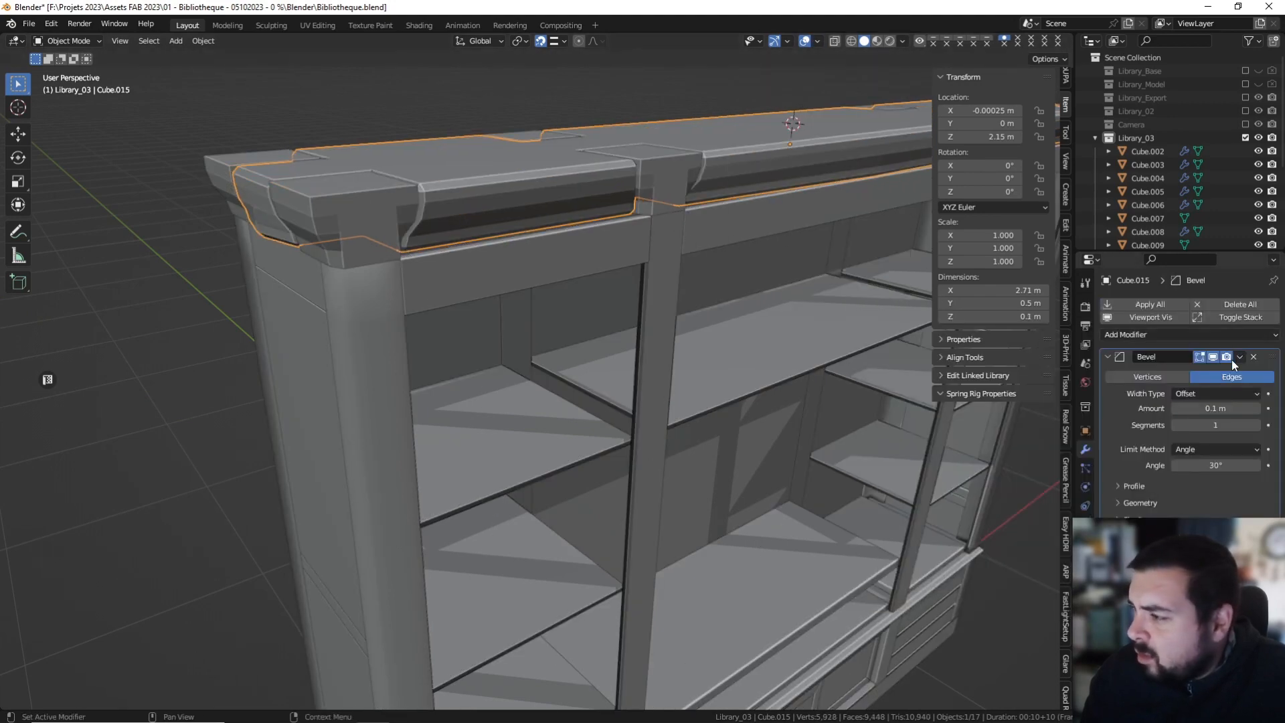
{"action": "middle_click_drag", "start_coordinate": [558, 182], "coordinate": [507, 212]}
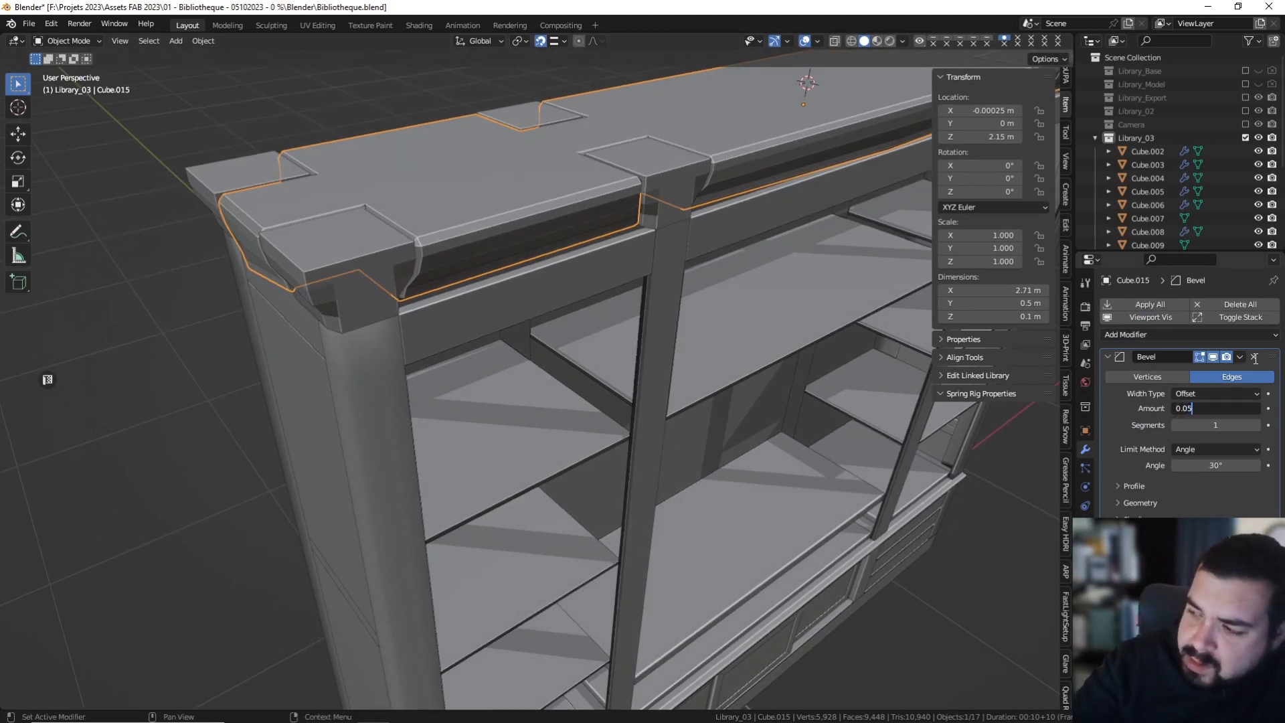
{"action": "key", "text": "Return"}
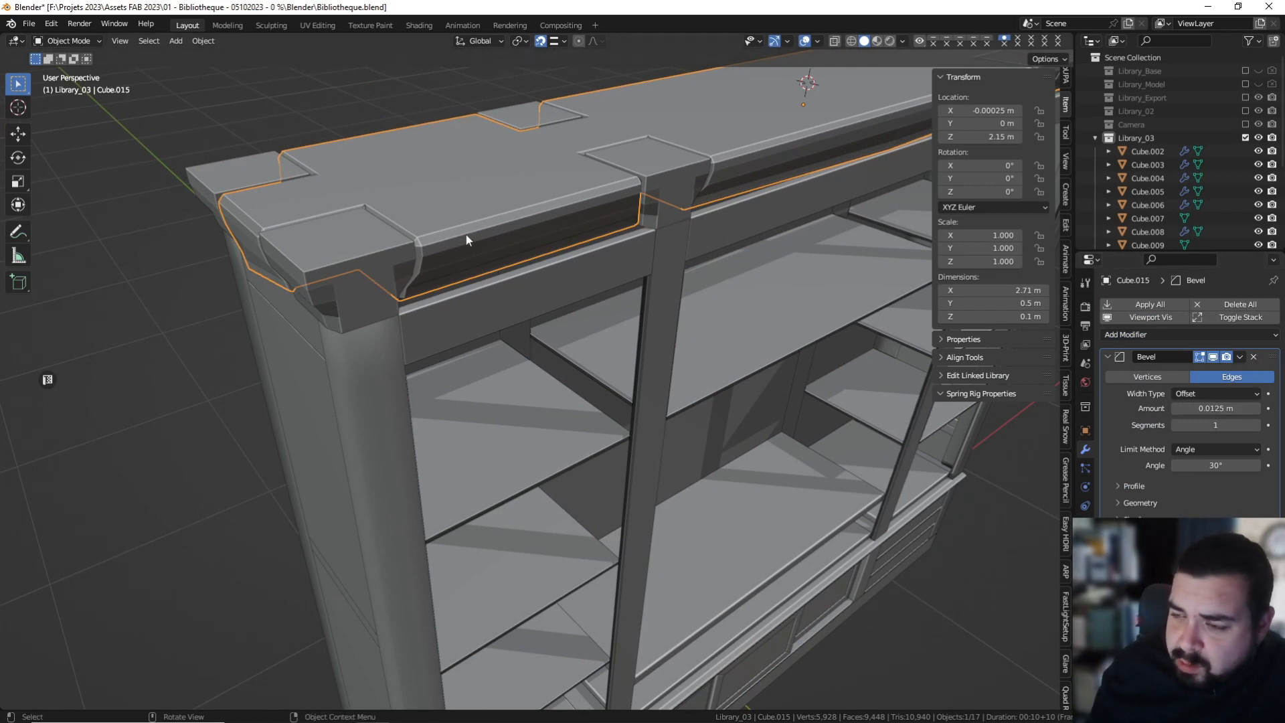
Clean up the cornice's whole mesh by merging vertices by distance and deleting loose geometry.
{"action": "key", "text": "Tab"}
{"action": "key", "text": "a"}
{"action": "key", "text": "q"}
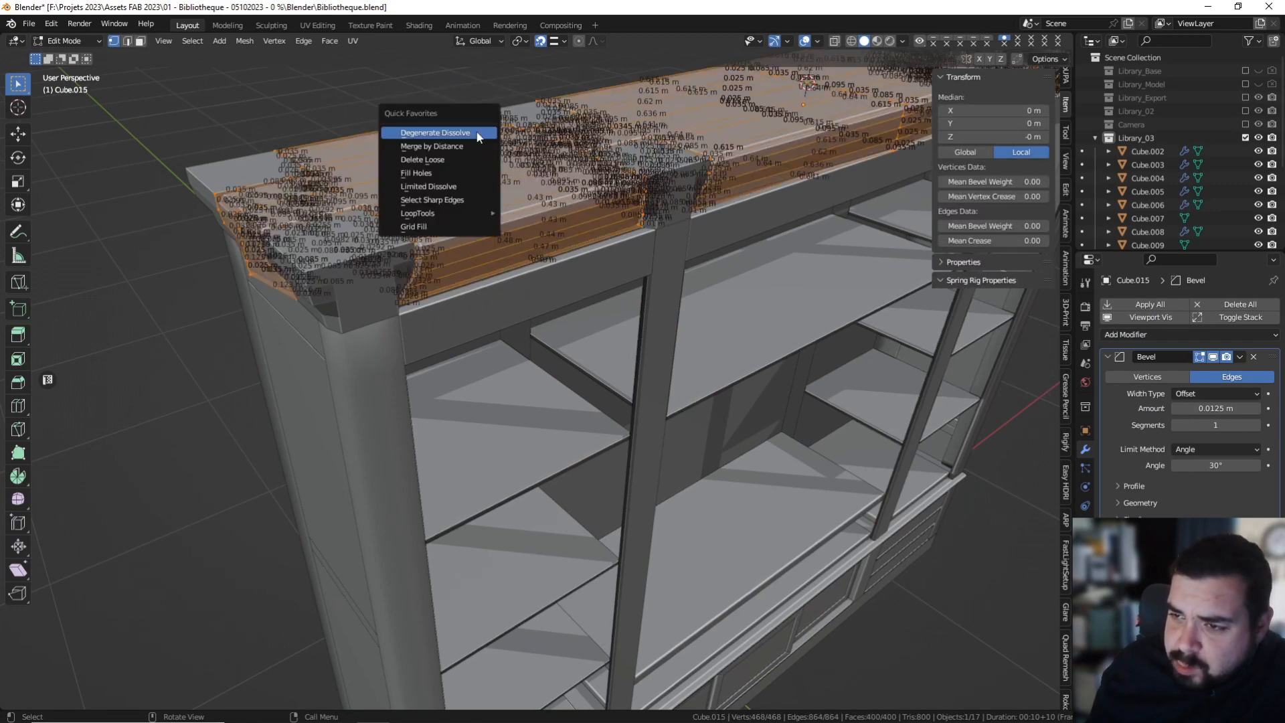
{"action": "left_click", "coordinate": [435, 146]}
{"action": "key", "text": "q"}
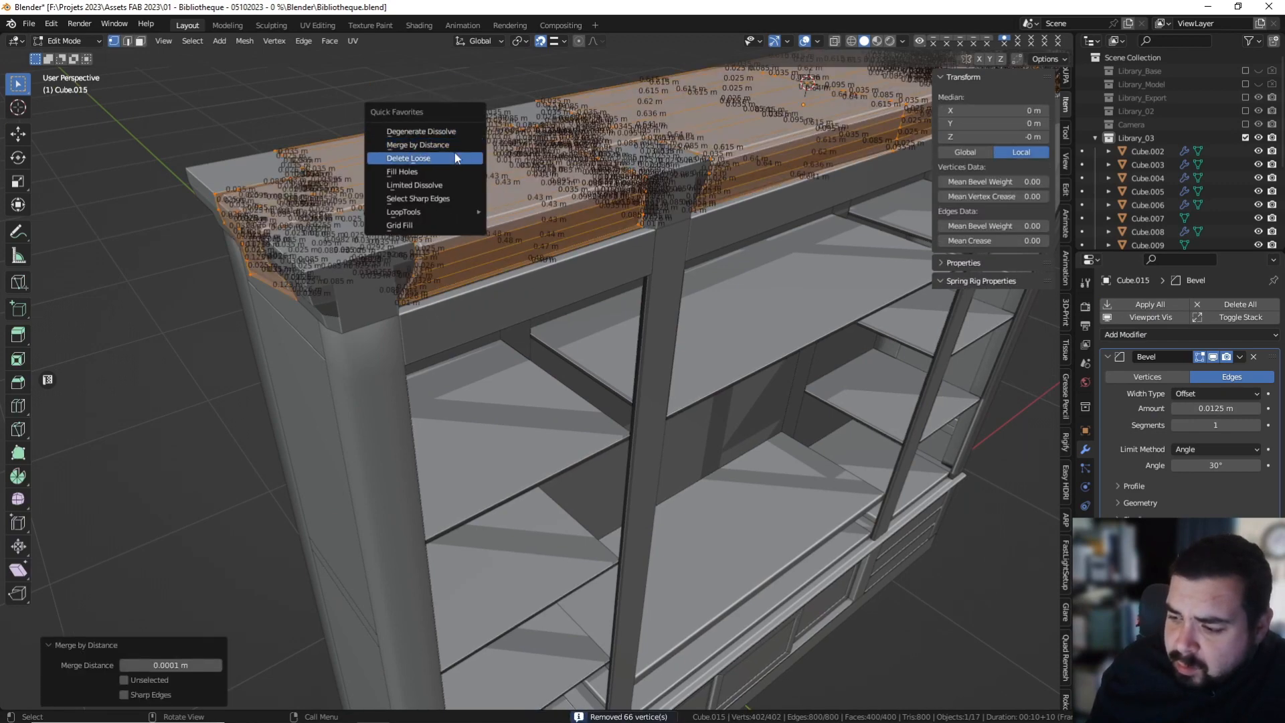
{"action": "left_click", "coordinate": [455, 158]}
In Object Mode, apply the cornice's rotation and scale and set its origin to its geometry.
{"action": "key", "text": "Tab"}
{"action": "key", "text": "q"}
{"action": "left_click", "coordinate": [494, 161]}
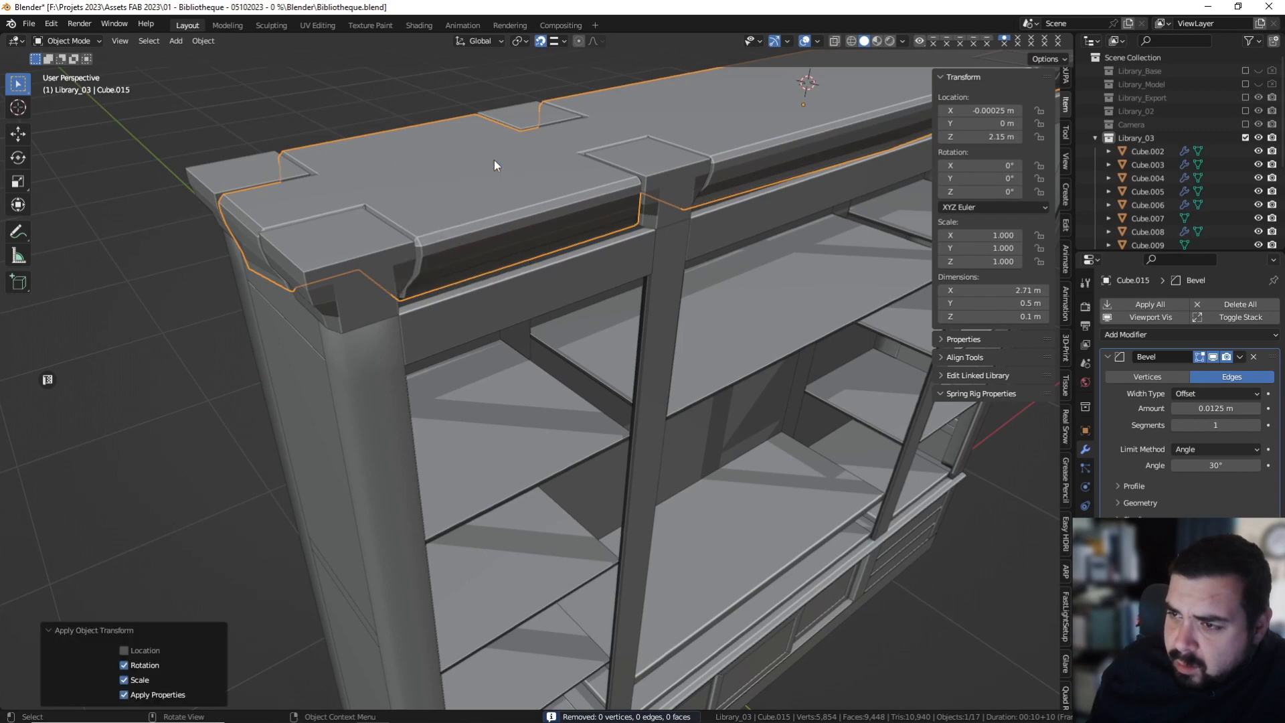
{"action": "key", "text": "q"}
{"action": "left_click", "coordinate": [479, 172]}
Reduce the cornice's Bevel amount to 0.0025 m.
{"action": "middle_click_drag", "start_coordinate": [621, 228], "coordinate": [436, 291]}
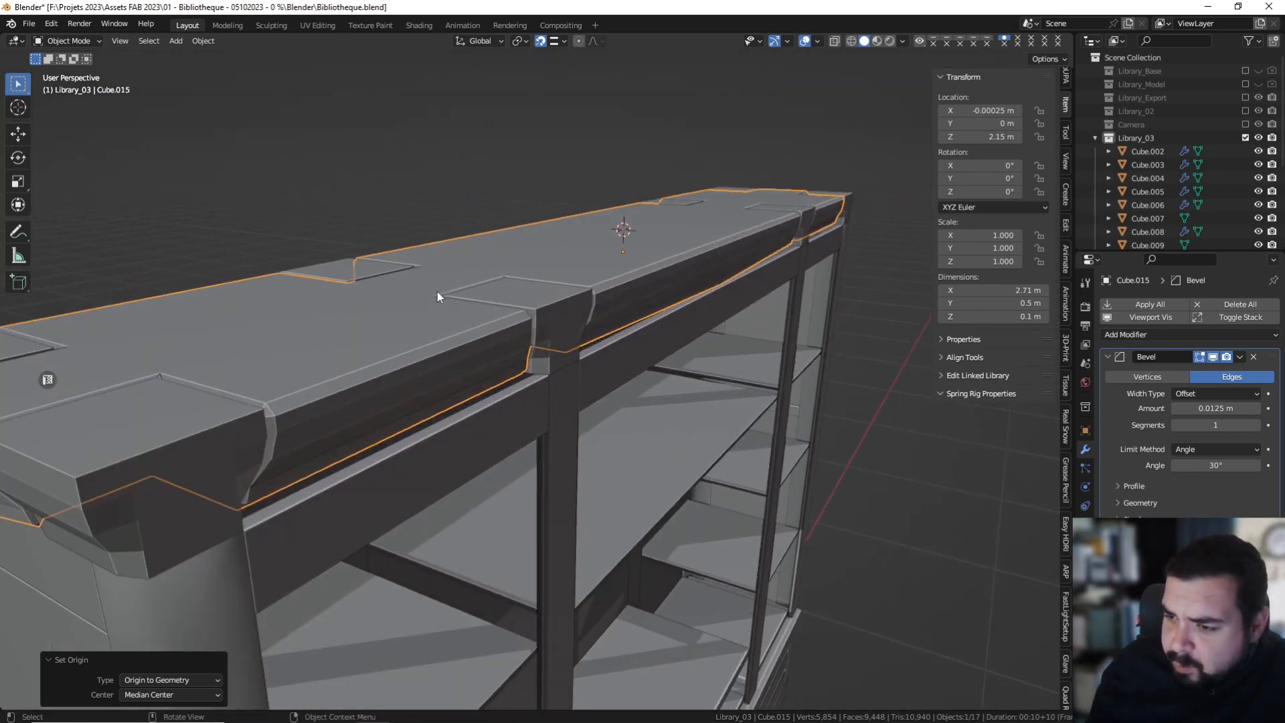
{"action": "left_click", "coordinate": [1227, 408]}
{"action": "type", "text": "0.0"}
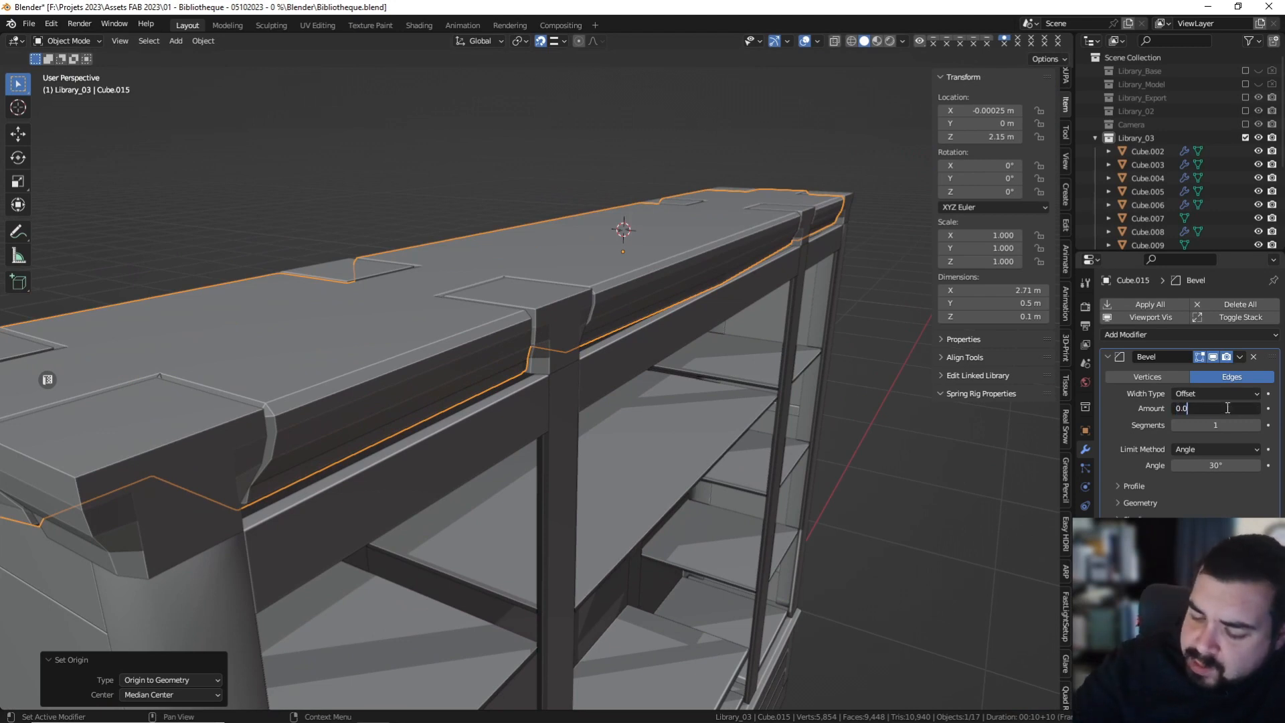
{"action": "key", "text": "Return"}
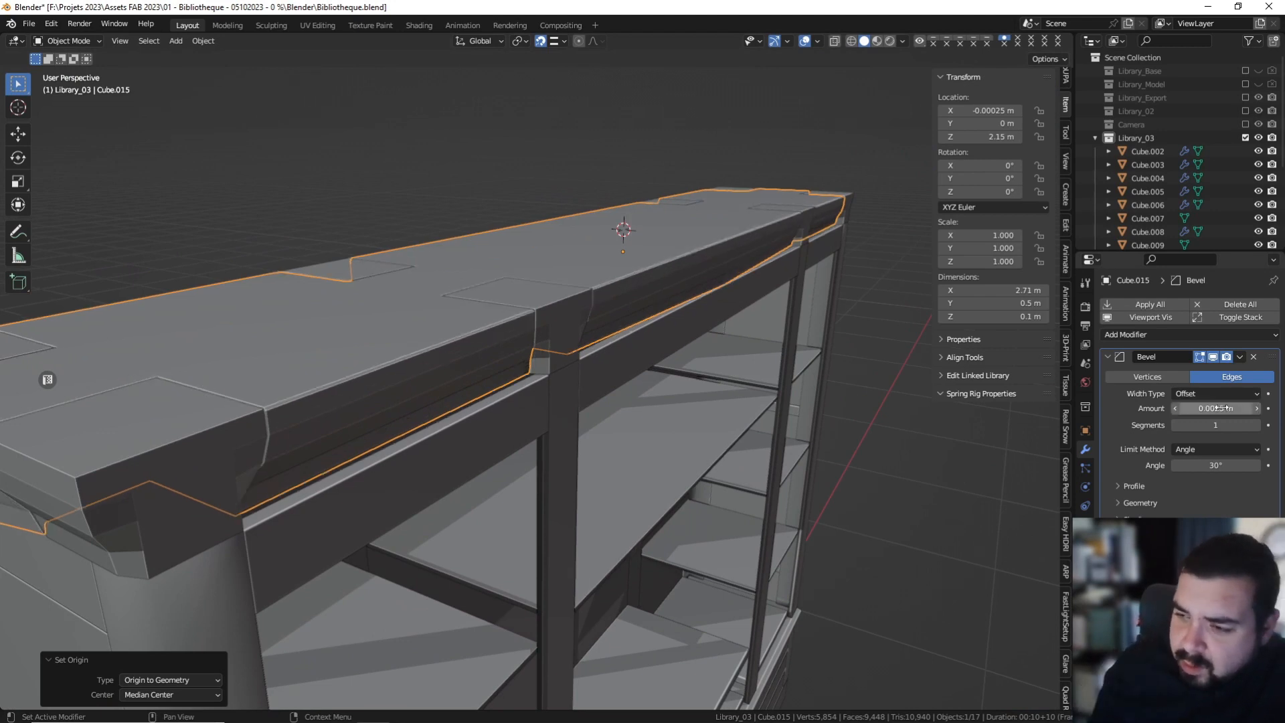
Double the cornice's Bevel amount to 0.005 m and set its segments to 2.
{"action": "left_click", "coordinate": [1226, 408]}
{"action": "left_click", "coordinate": [1226, 407]}
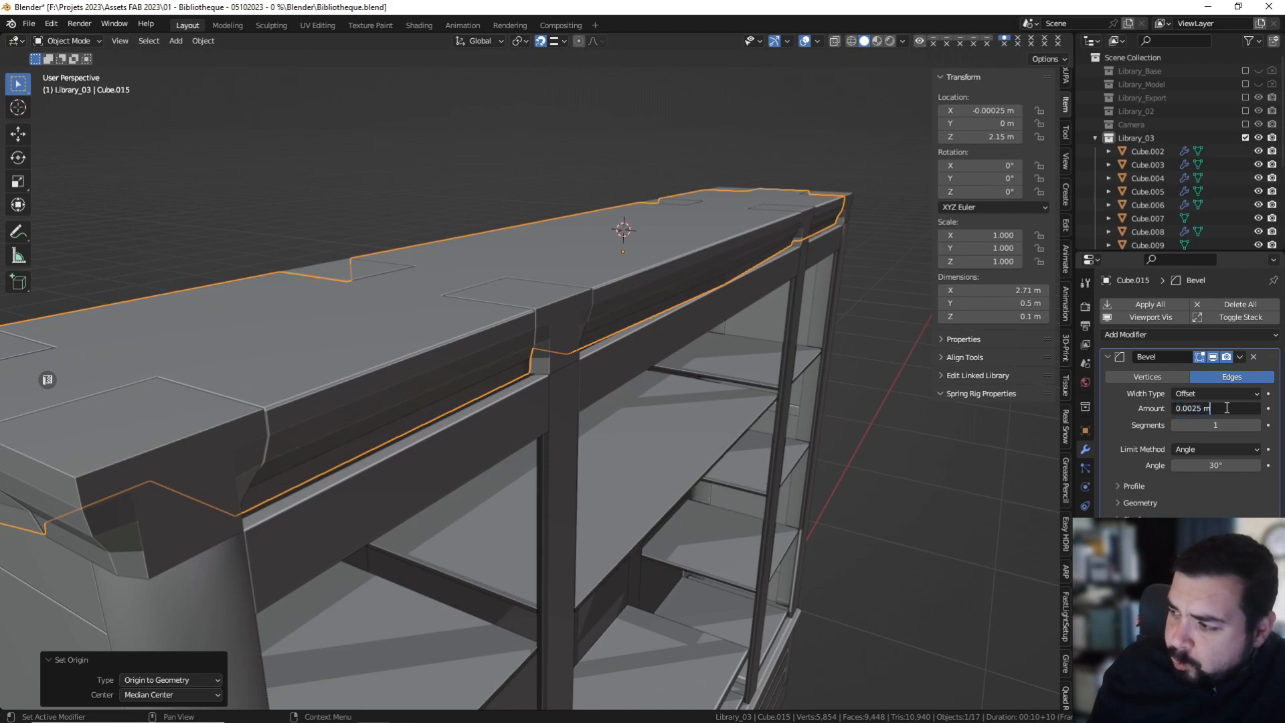
{"action": "type", "text": "*2"}
{"action": "key", "text": "Return"}
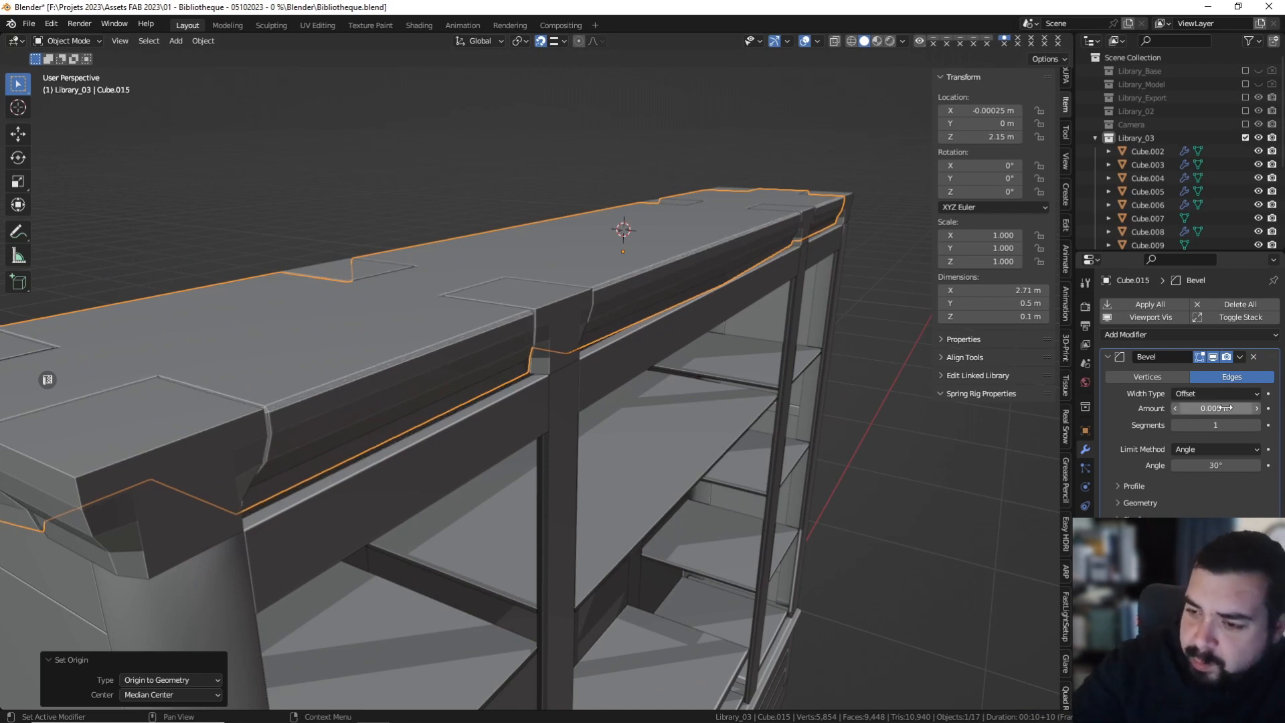
{"action": "left_click", "coordinate": [1257, 426]}
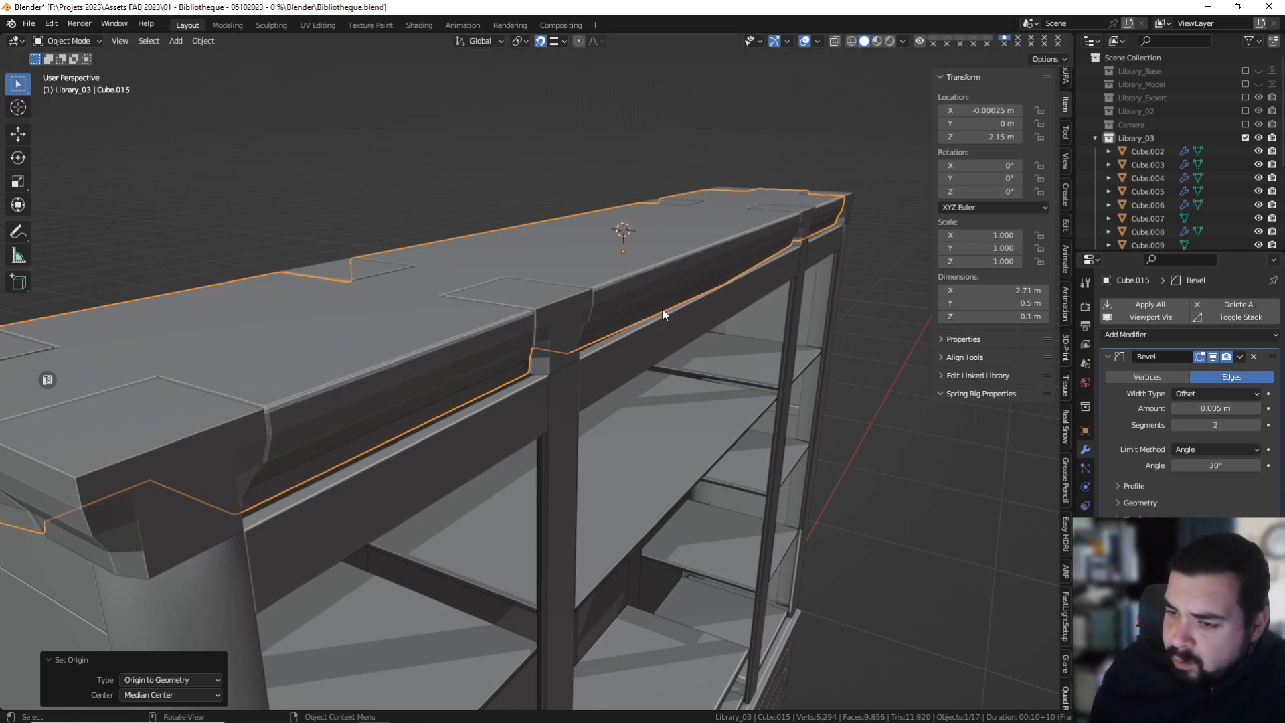
Add Weighted Normal and Triangulate modifiers to the cornice after its Bevel.
{"action": "key", "text": "q"}
{"action": "left_click", "coordinate": [631, 377]}
{"action": "key", "text": "q"}
{"action": "left_click", "coordinate": [614, 388]}
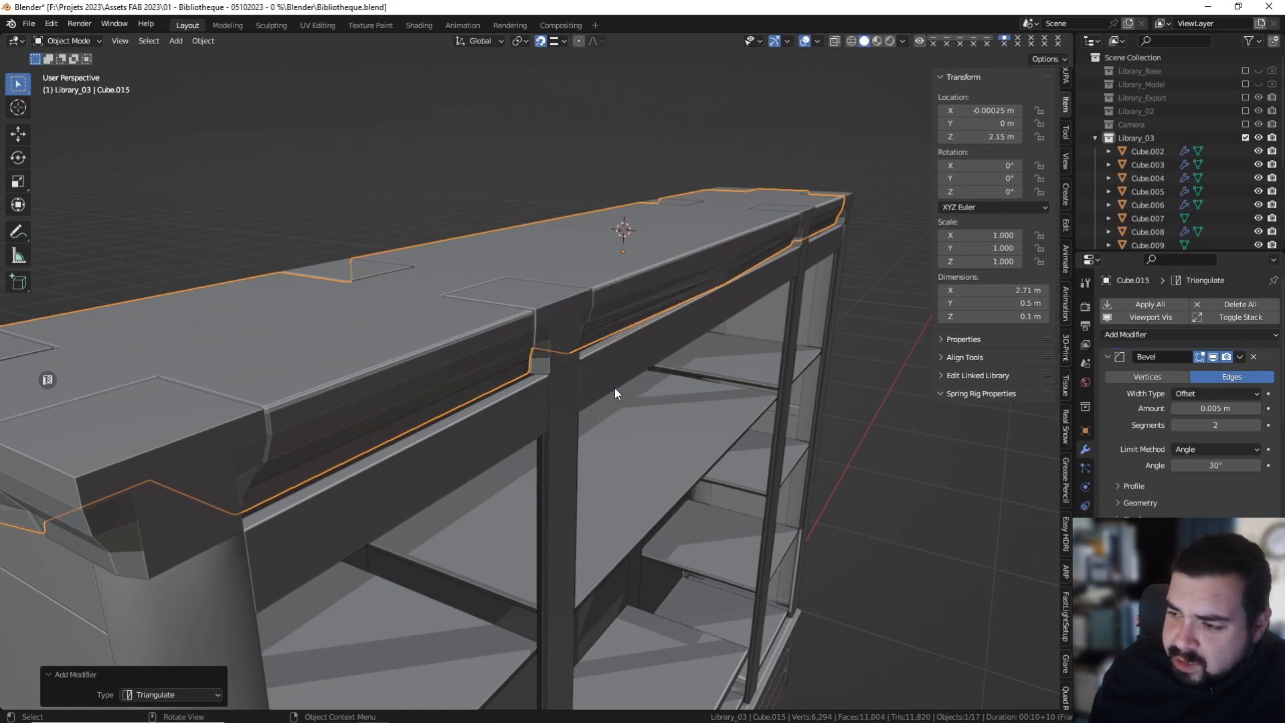
{"action": "key", "text": "q"}
{"action": "left_click", "coordinate": [592, 400]}
{"action": "scroll", "coordinate": [1165, 466], "scroll_direction": "down", "scroll_amount": 6}
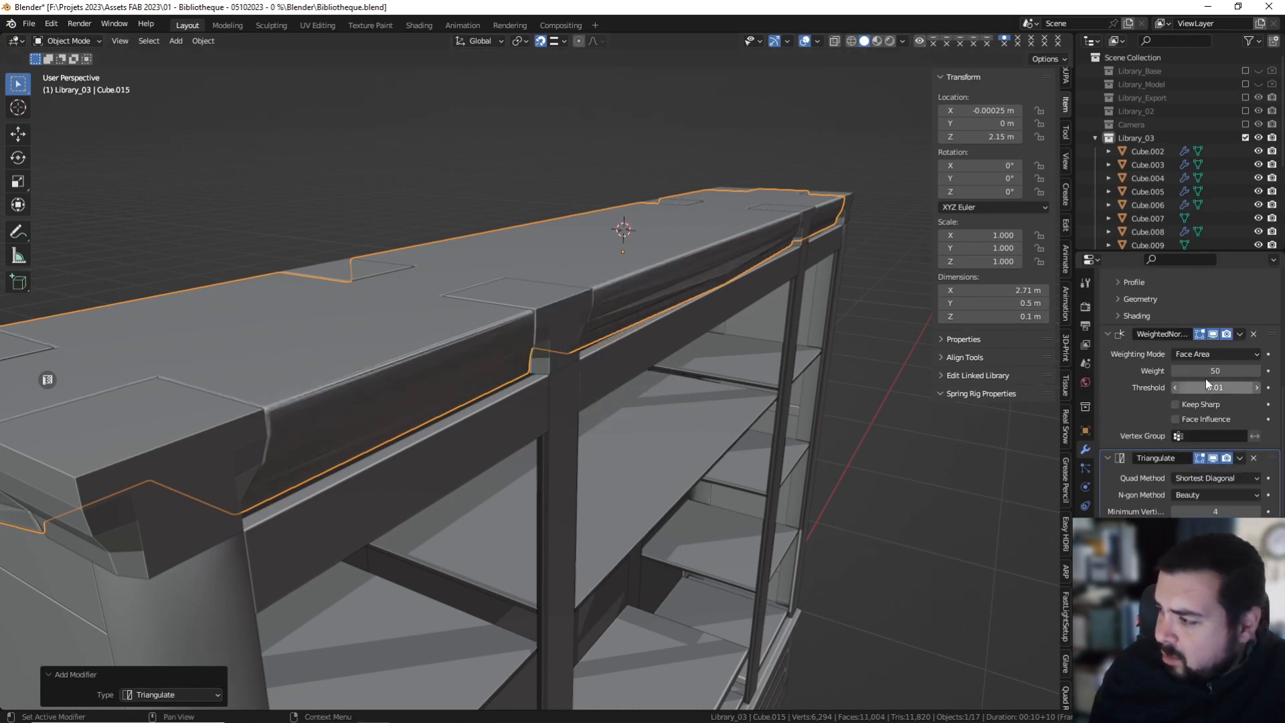
Set the Weighted Normal weight to 100 and the Triangulate quad method to Beauty on the cornice moulding.
{"action": "left_click_drag", "start_coordinate": [1206, 372], "coordinate": [1271, 372]}
{"action": "left_click", "coordinate": [1210, 479]}
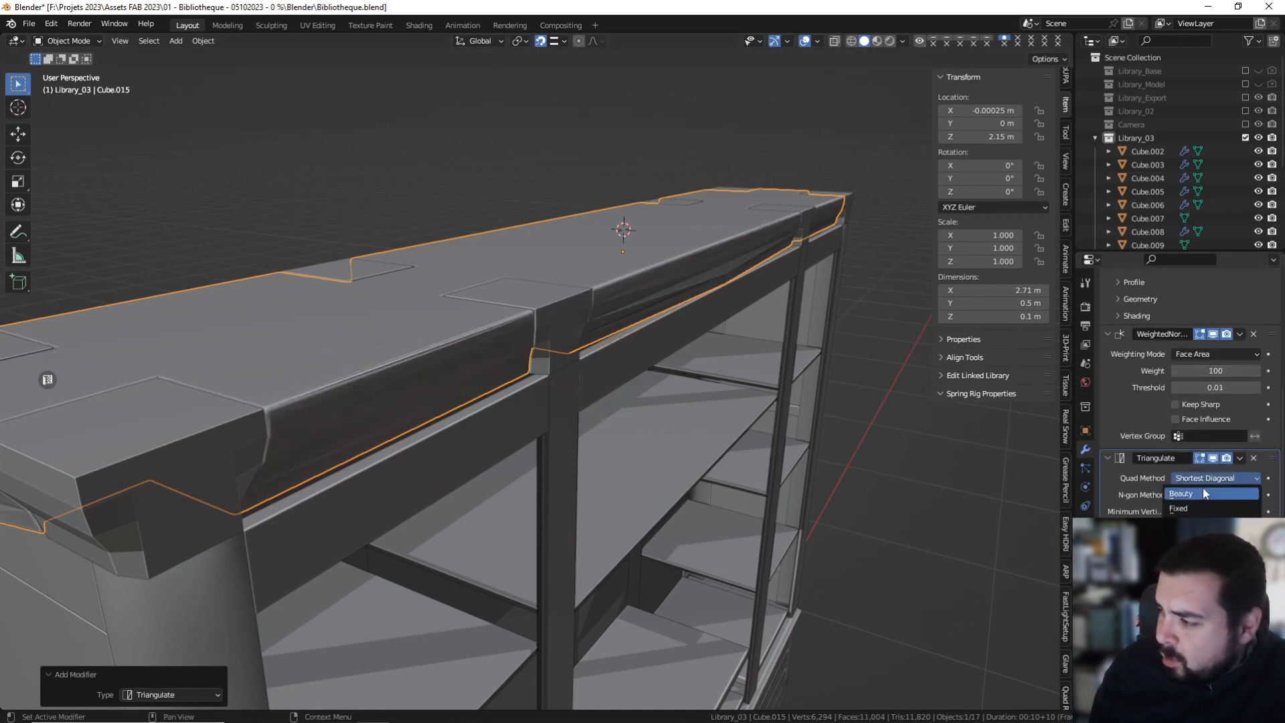
Join the cornice corner blocks with the long cornice moulding on top of the bookcase into one object.
{"action": "key", "text": "a"}
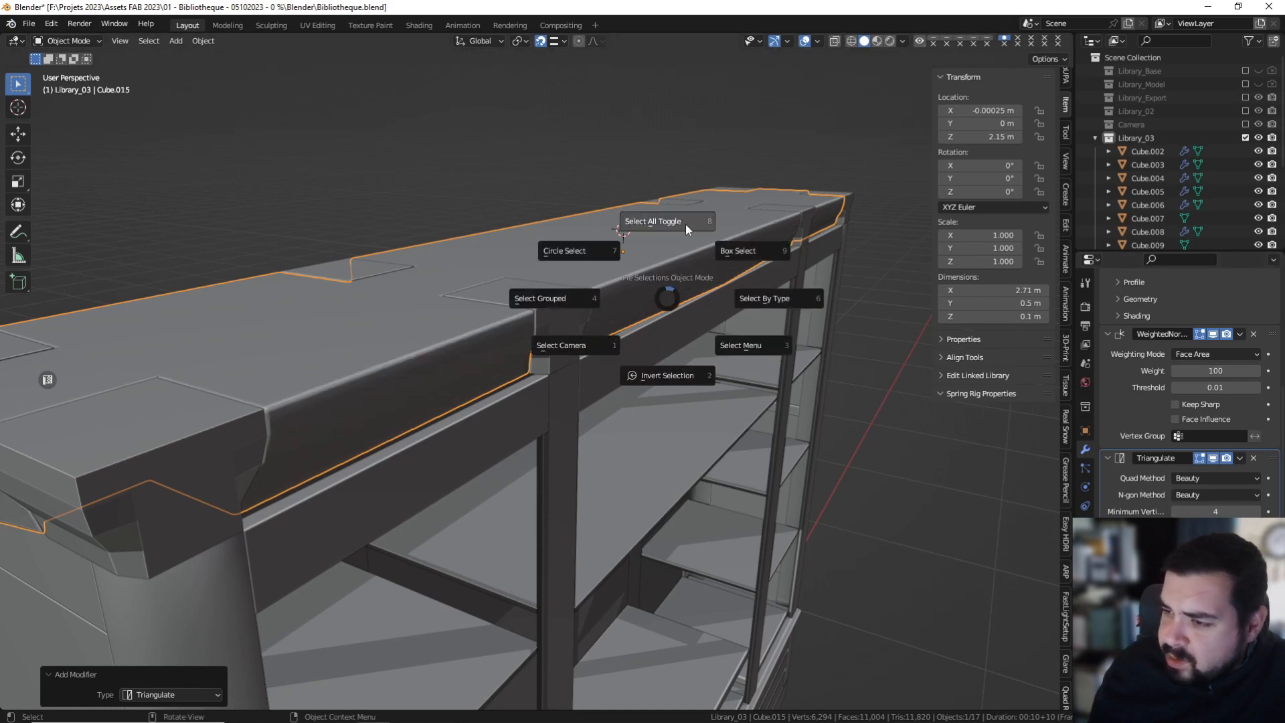
{"action": "left_click", "coordinate": [685, 223]}
{"action": "left_click", "coordinate": [230, 422]}
{"action": "left_click", "coordinate": [421, 362], "text": "shift"}
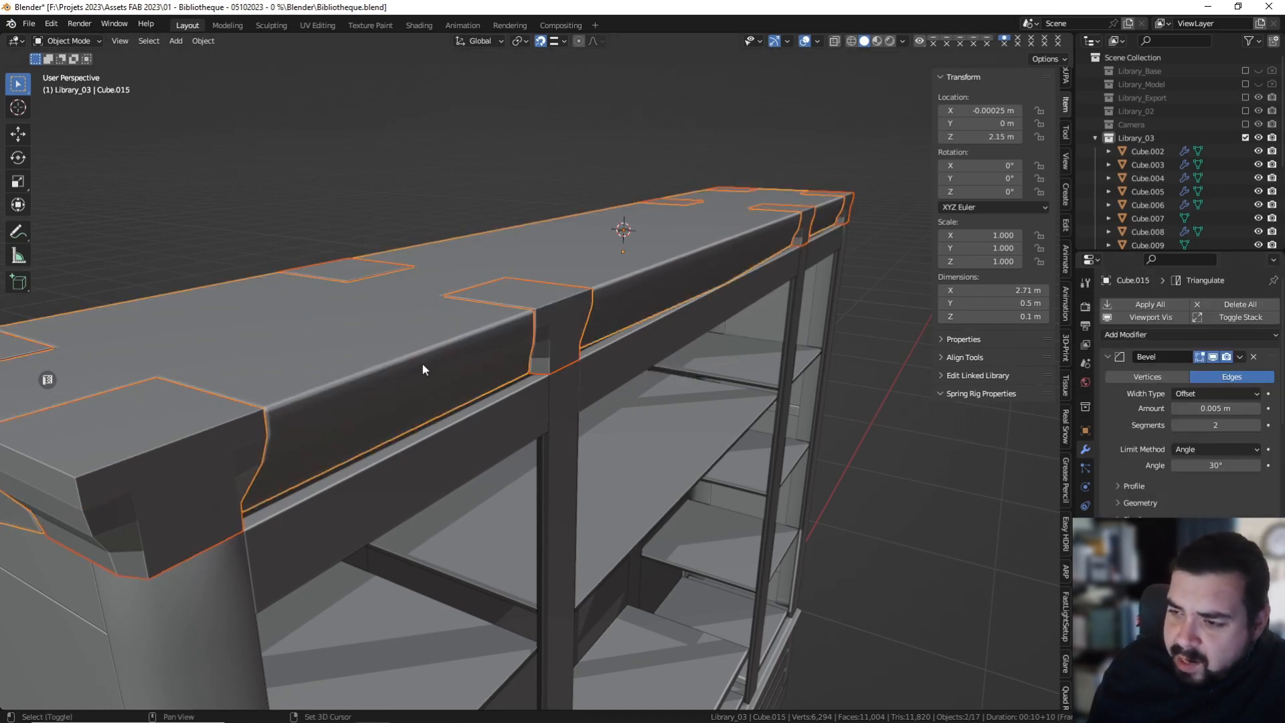
{"action": "key", "text": "ctrl+j"}
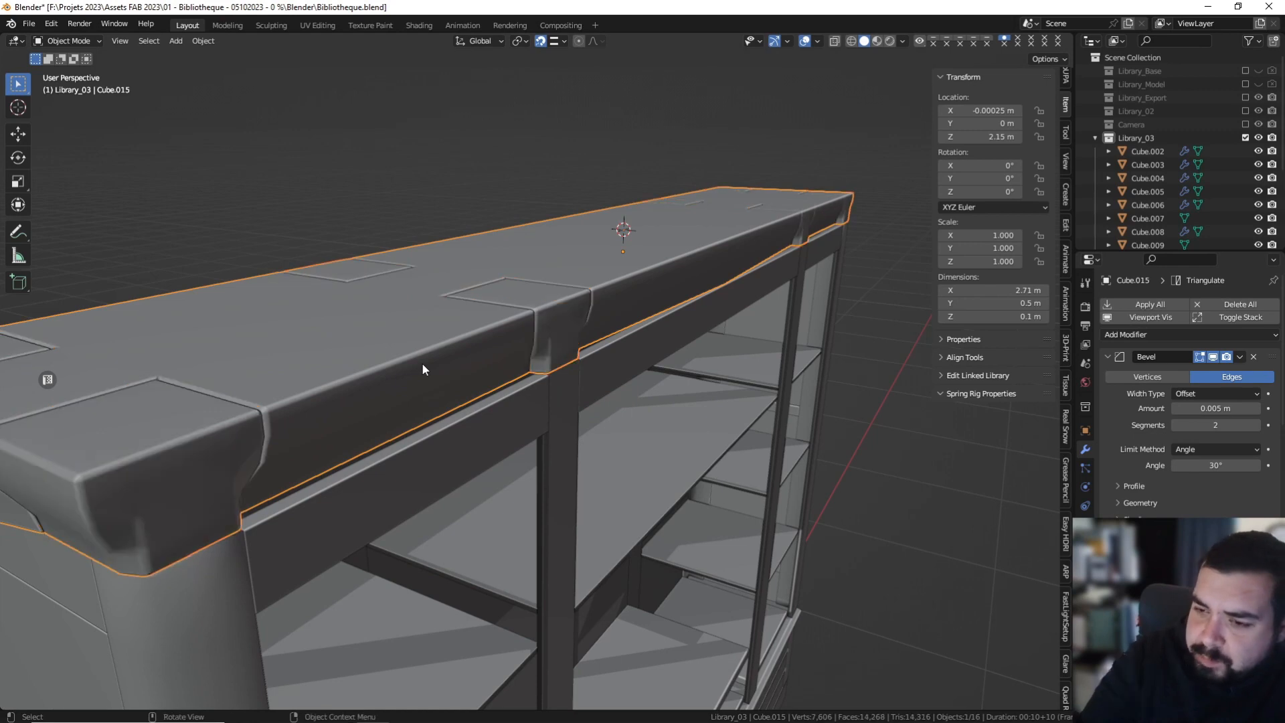
Apply the joined cornice's rotation and scale and set its origin to the 3D cursor.
{"action": "key", "text": "q"}
{"action": "left_click", "coordinate": [376, 272]}
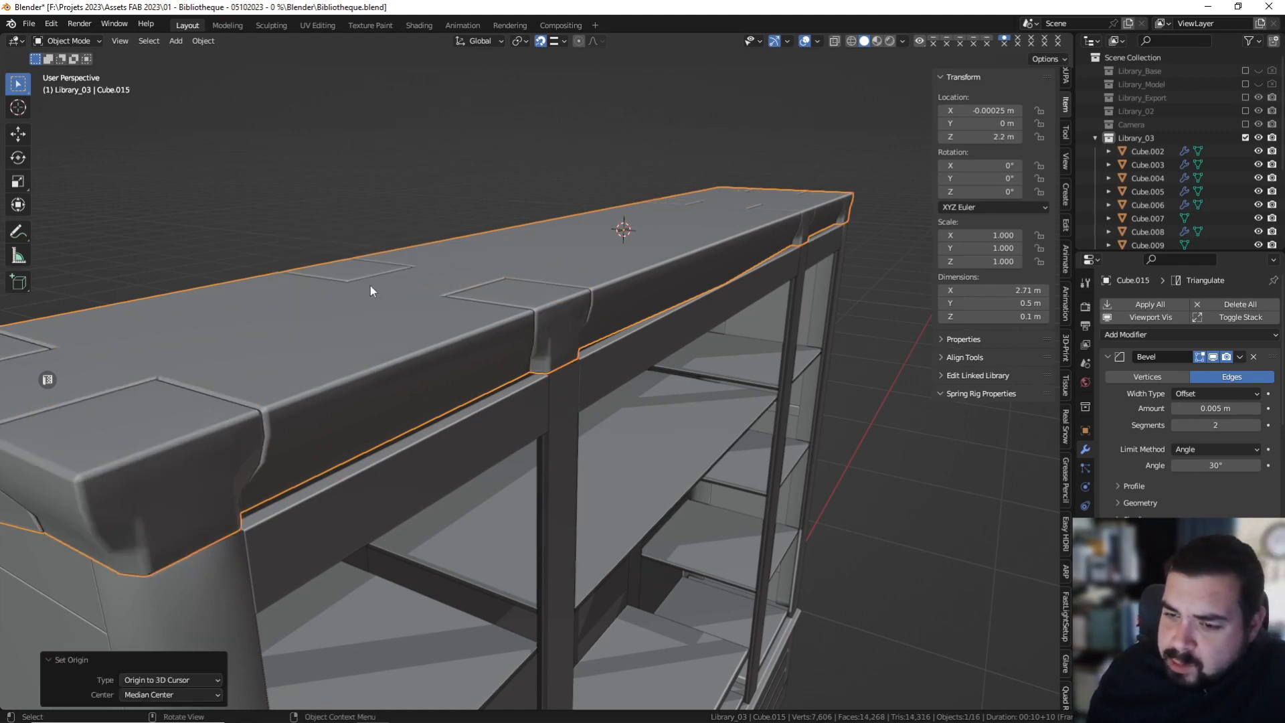
{"action": "key", "text": "q"}
{"action": "left_click", "coordinate": [367, 265]}
{"action": "key", "text": "q"}
{"action": "left_click", "coordinate": [359, 253]}
{"action": "key", "text": "q"}
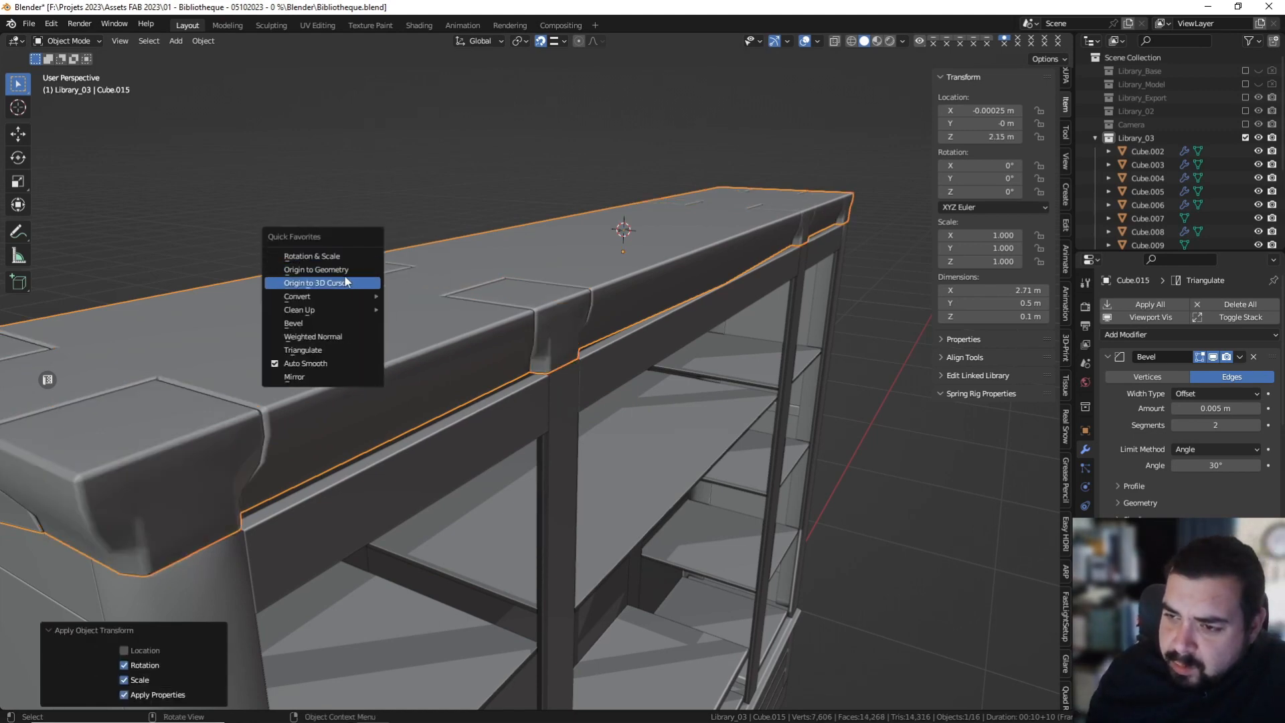
{"action": "left_click", "coordinate": [331, 278]}
Set the angle limit of the cornice's Bevel modifier to 0°.
{"action": "middle_click_drag", "start_coordinate": [331, 278], "coordinate": [372, 296]}
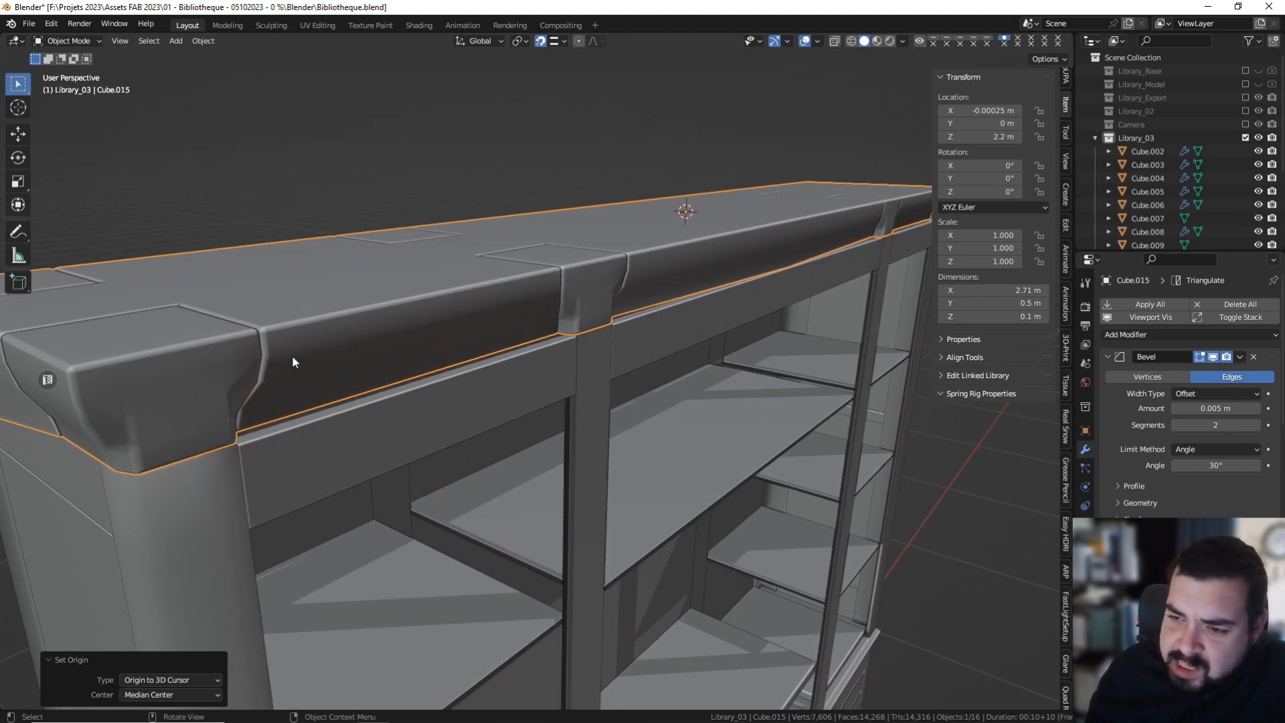
{"action": "middle_click_drag", "start_coordinate": [330, 358], "coordinate": [410, 335]}
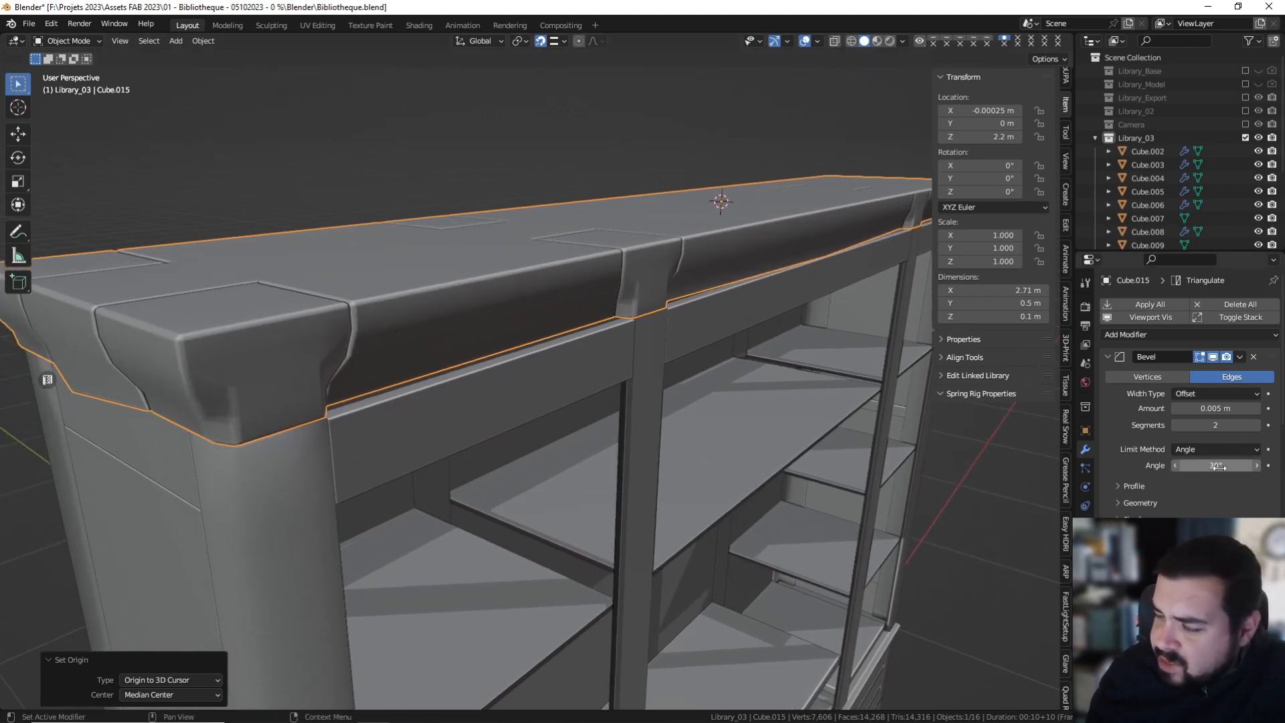
{"action": "mouse_move", "coordinate": [1216, 465]}
{"action": "left_mouse_down"}
{"action": "mouse_move", "coordinate": [1198, 465]}
{"action": "mouse_move", "coordinate": [1268, 465]}
{"action": "mouse_move", "coordinate": [1211, 466]}
{"action": "left_mouse_up"}
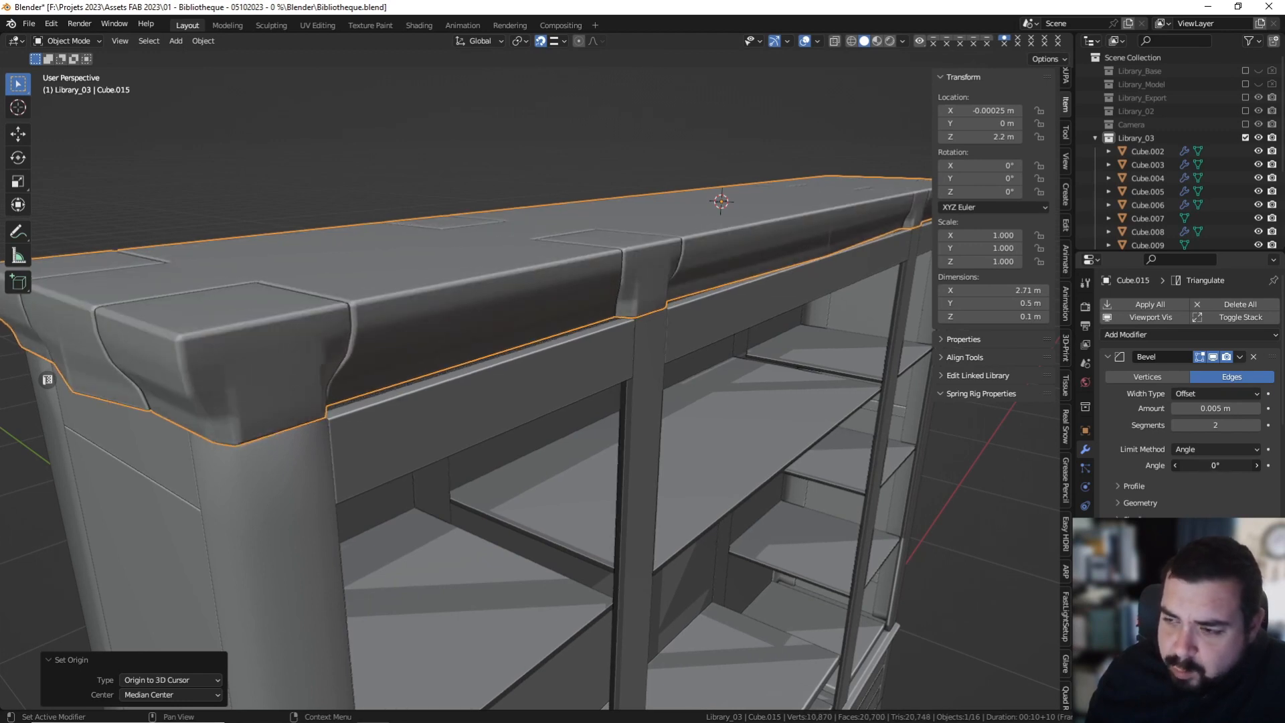
{"action": "middle_click_drag", "start_coordinate": [595, 396], "coordinate": [613, 285]}
{"action": "middle_click_drag", "start_coordinate": [542, 241], "coordinate": [284, 252]}
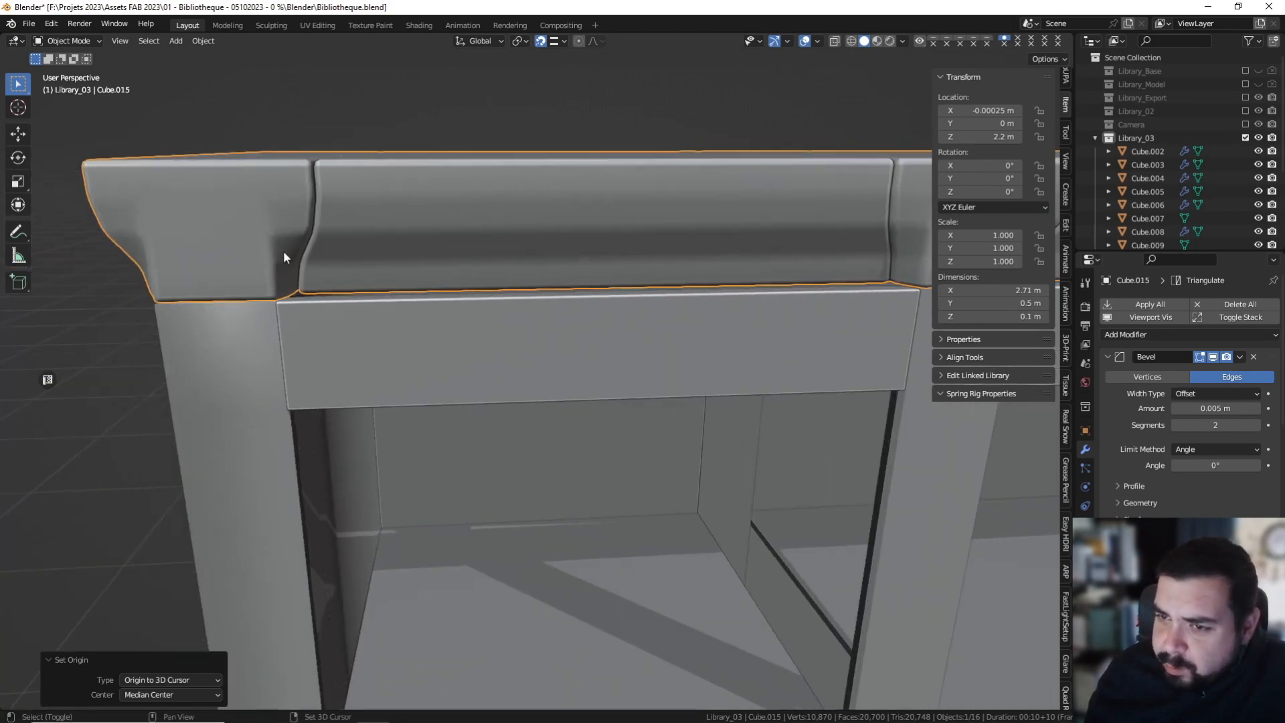
{"action": "middle_click_drag", "start_coordinate": [277, 305], "coordinate": [596, 301]}
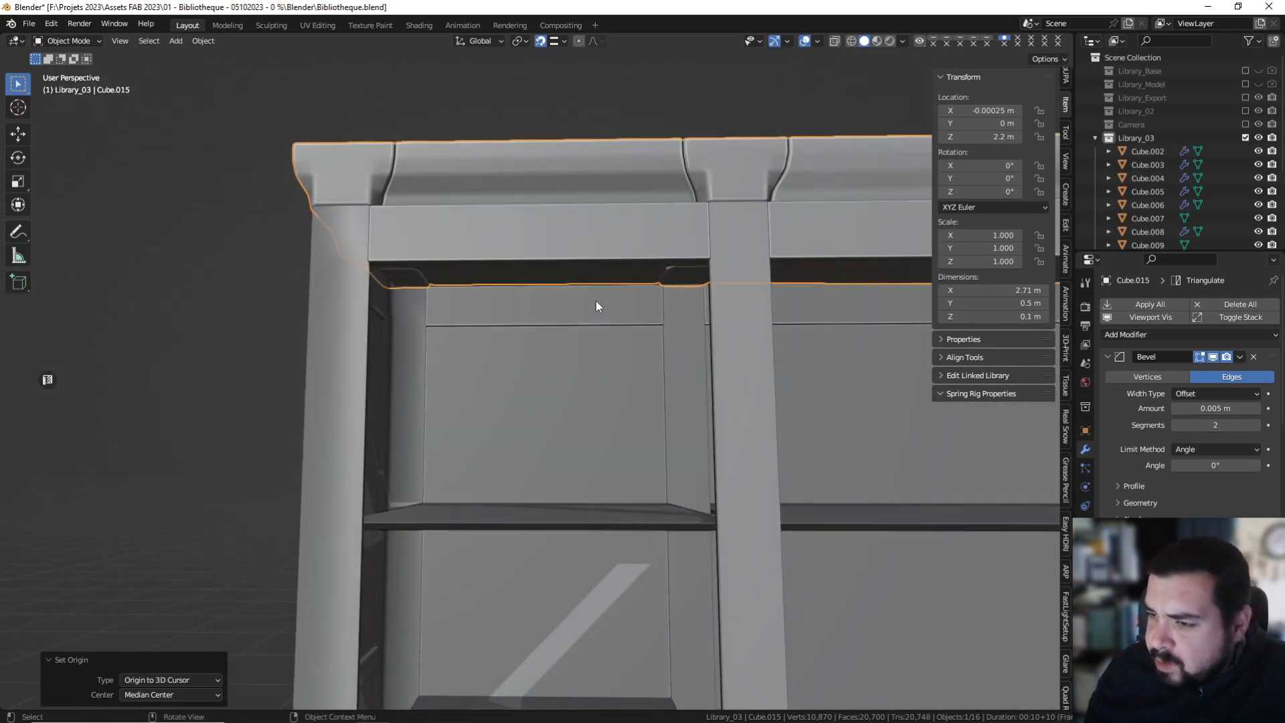
Show the Bevel modifier in the viewport for the bookcase's post and frame object.
{"action": "left_click", "coordinate": [565, 291]}
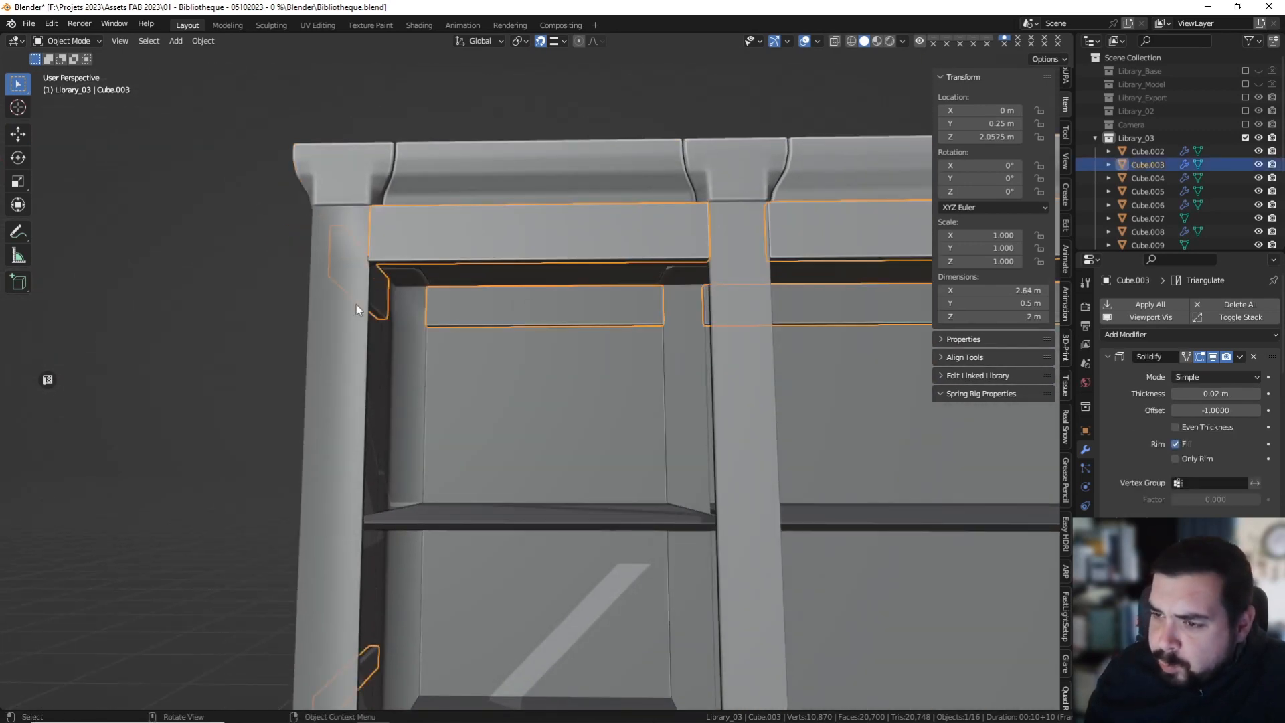
{"action": "left_click", "coordinate": [395, 320], "text": "shift"}
{"action": "left_click", "coordinate": [1214, 356]}
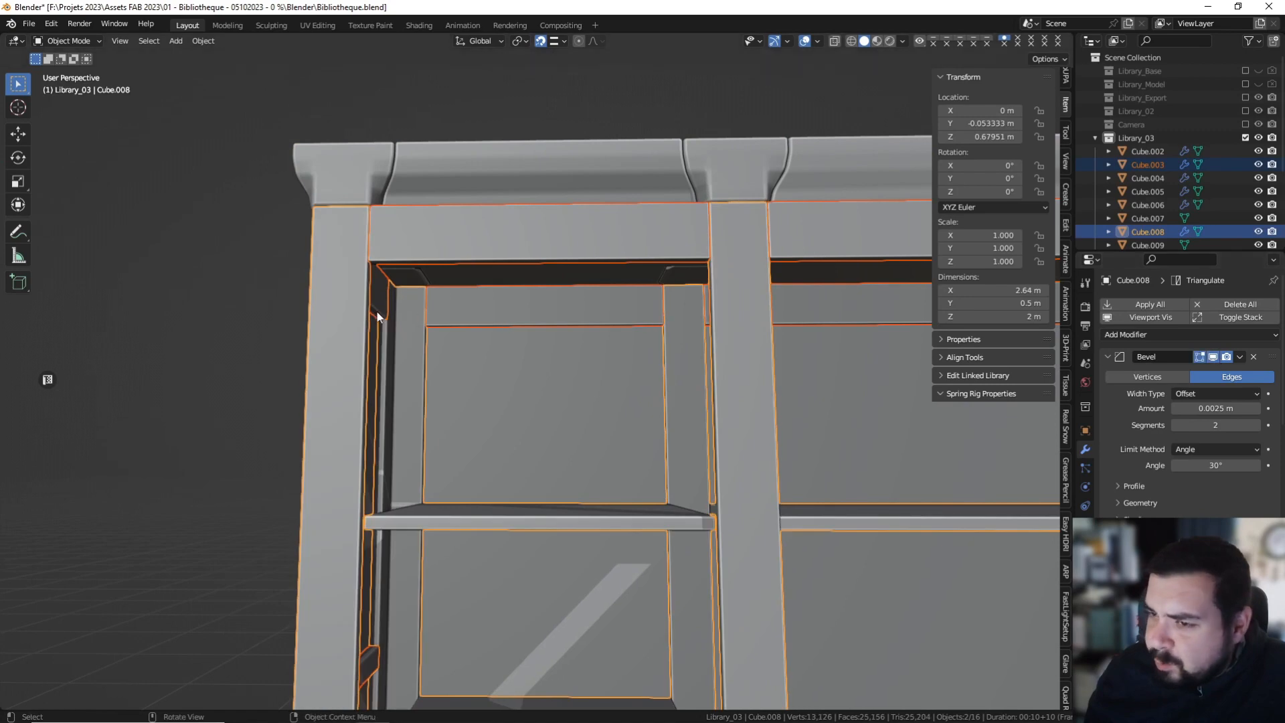
Inset the six front faces of the bookcase's left end post individually by 0.02 m.
{"action": "left_click", "coordinate": [414, 328]}
{"action": "middle_click_drag", "start_coordinate": [415, 327], "coordinate": [455, 205]}
{"action": "key", "text": "Tab"}
{"action": "middle_click_drag", "start_coordinate": [437, 331], "coordinate": [478, 336]}
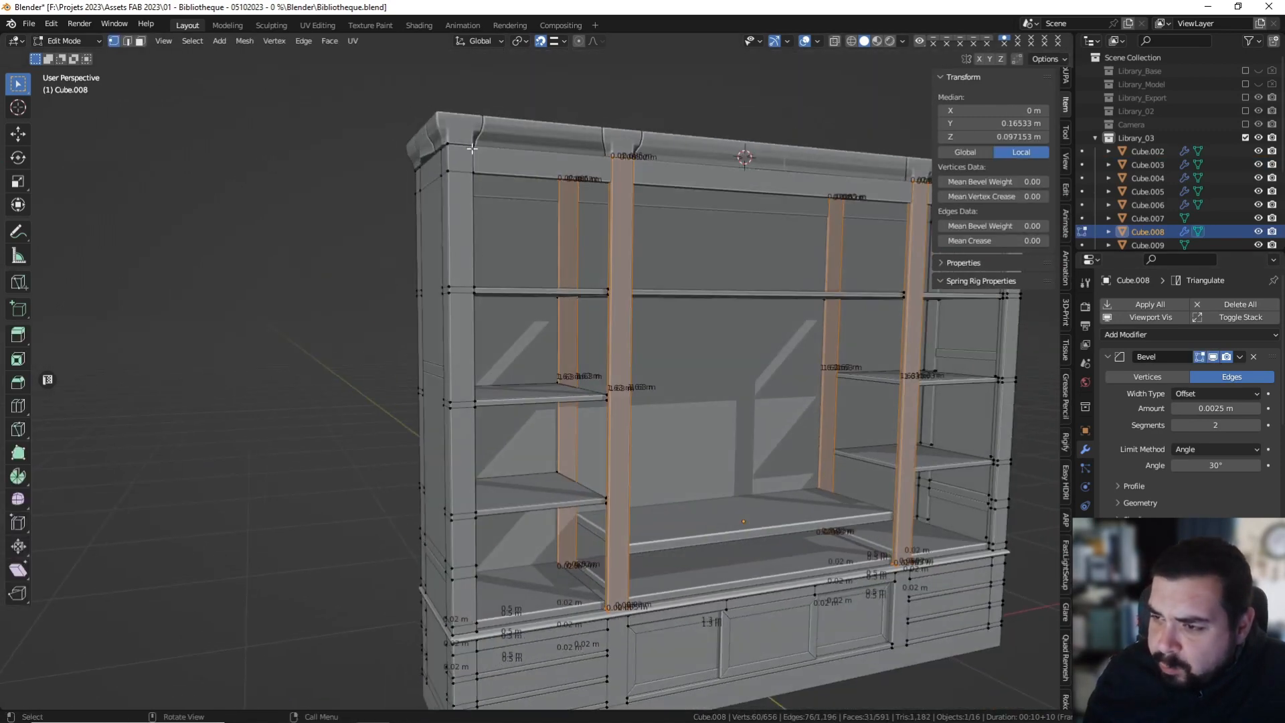
{"action": "left_click", "coordinate": [139, 41]}
{"action": "left_click", "coordinate": [467, 155]}
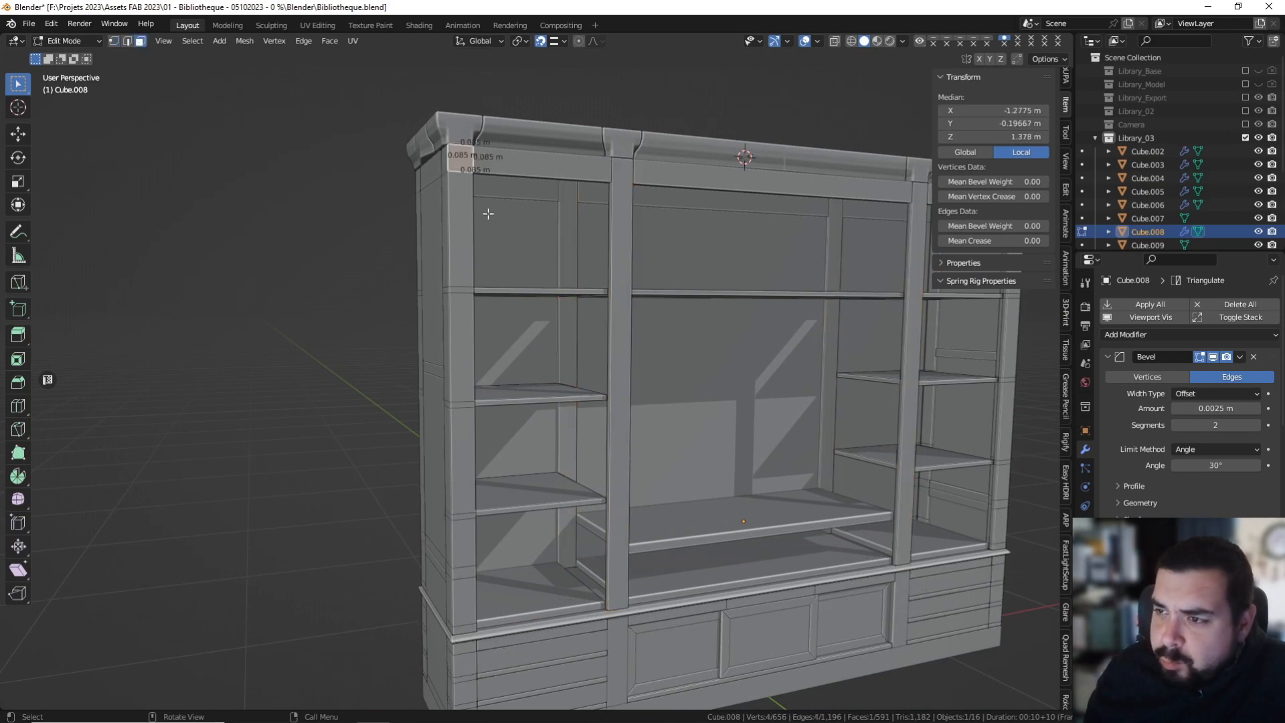
{"action": "middle_click_drag", "start_coordinate": [483, 331], "coordinate": [493, 353]}
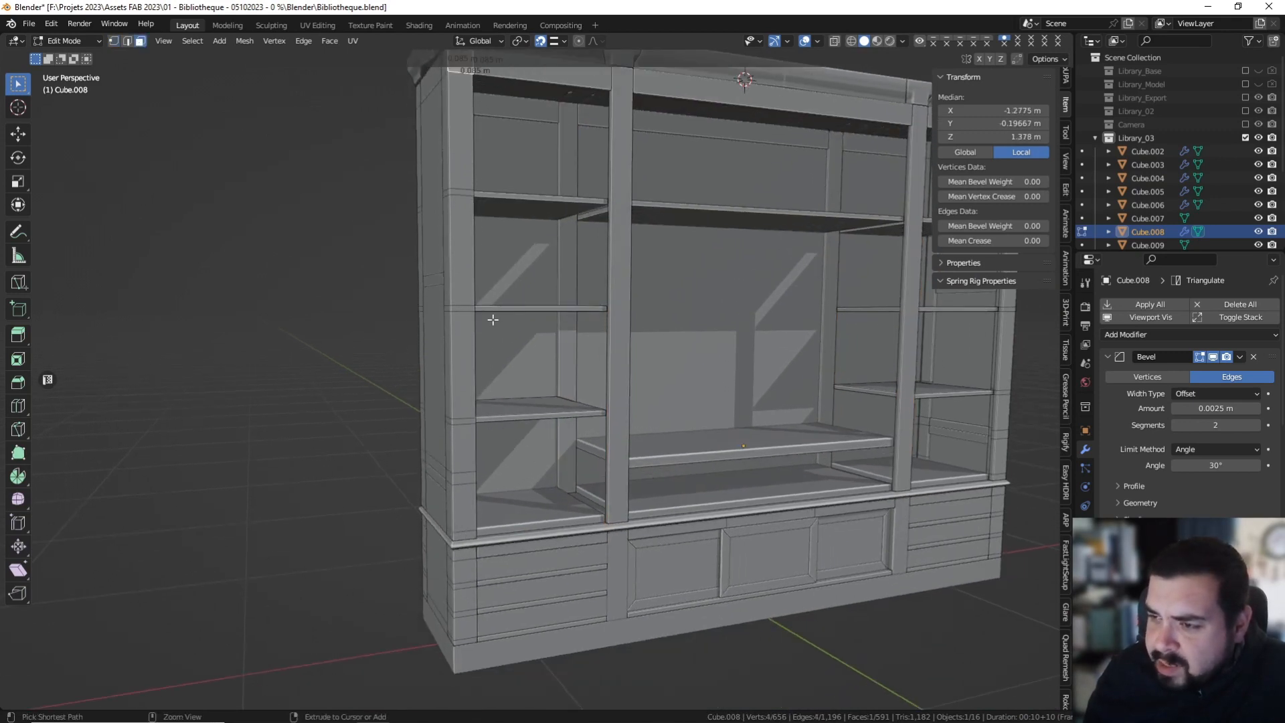
{"action": "middle_click_drag", "start_coordinate": [480, 157], "coordinate": [479, 181], "text": "shift"}
{"action": "left_click", "coordinate": [462, 149], "text": "shift"}
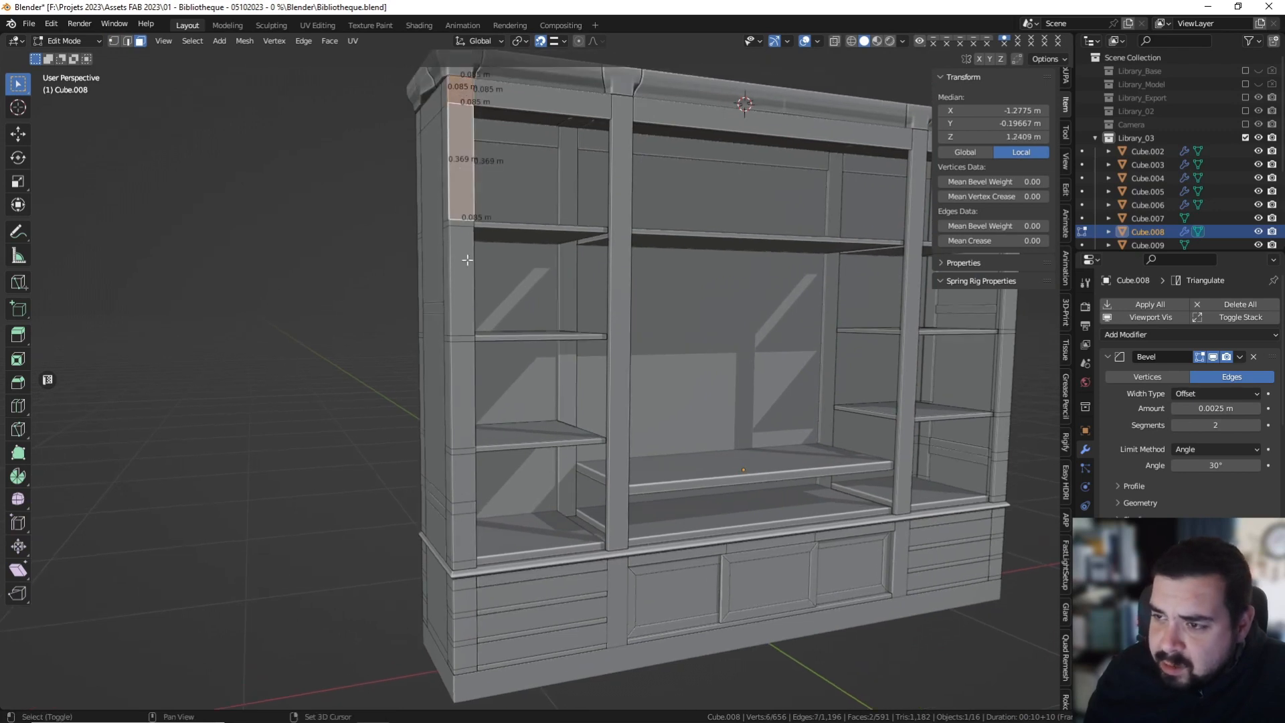
{"action": "left_click", "coordinate": [468, 268], "text": "shift"}
{"action": "left_click", "coordinate": [472, 396], "text": "shift"}
{"action": "left_click", "coordinate": [460, 475], "text": "shift"}
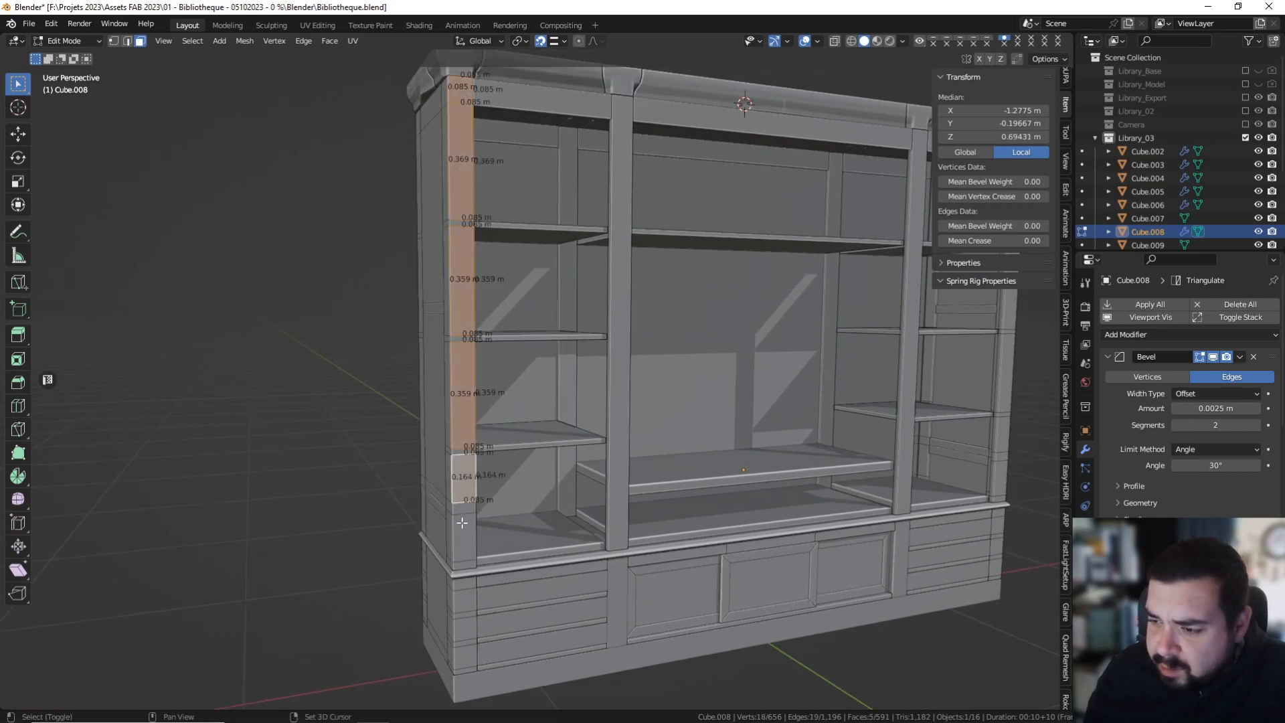
{"action": "left_click", "coordinate": [464, 528], "text": "shift"}
{"action": "key", "text": "i"}
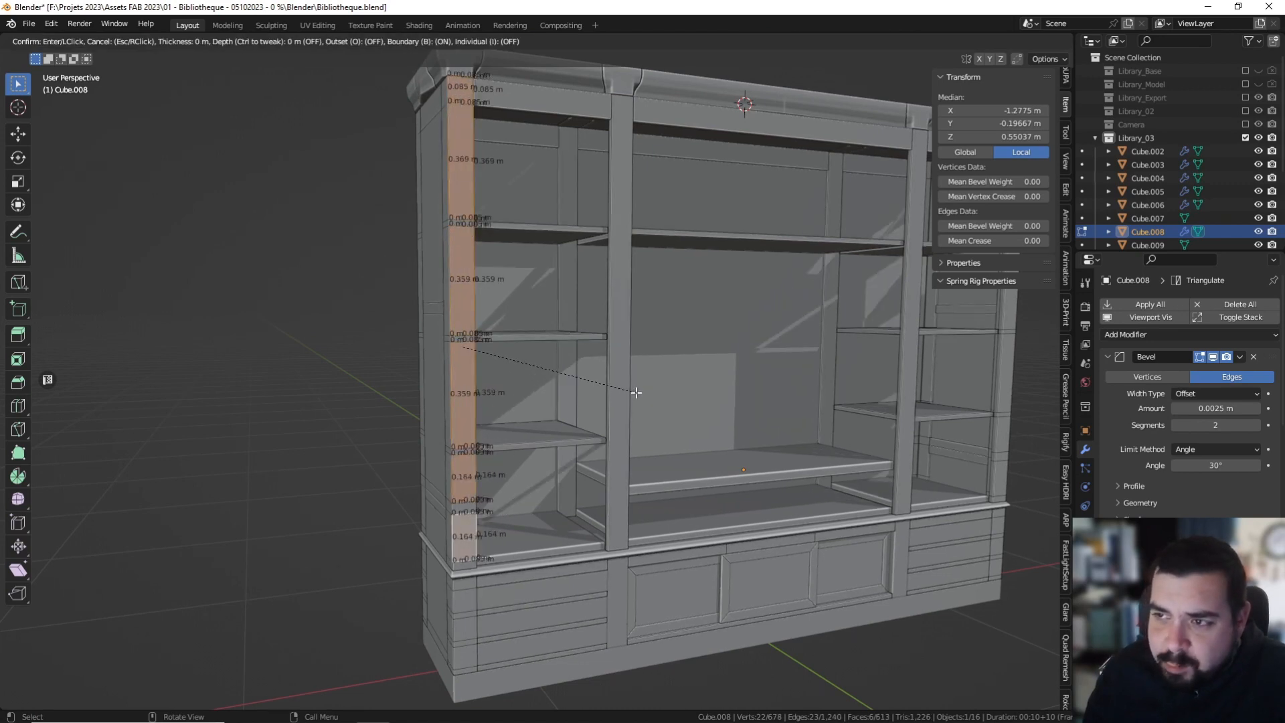
{"action": "key", "text": "i"}
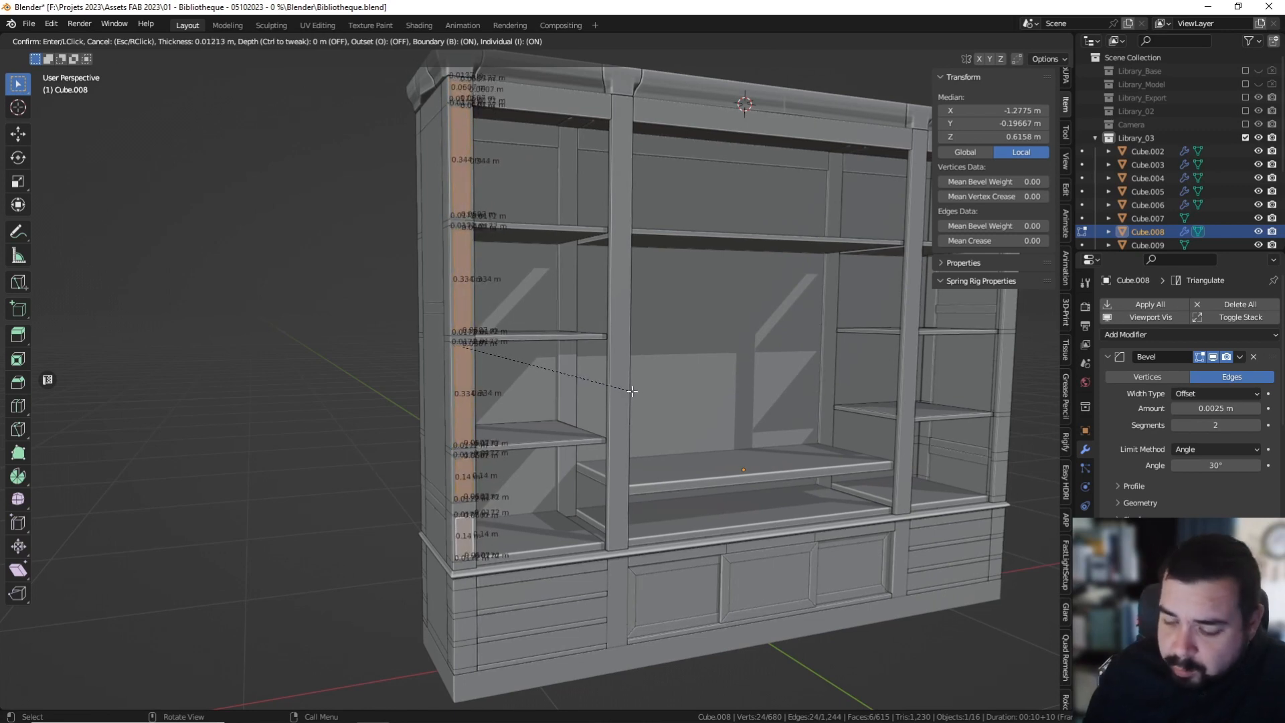
{"action": "type", "text": "0.01"}
{"action": "key", "text": "BackSpace"}
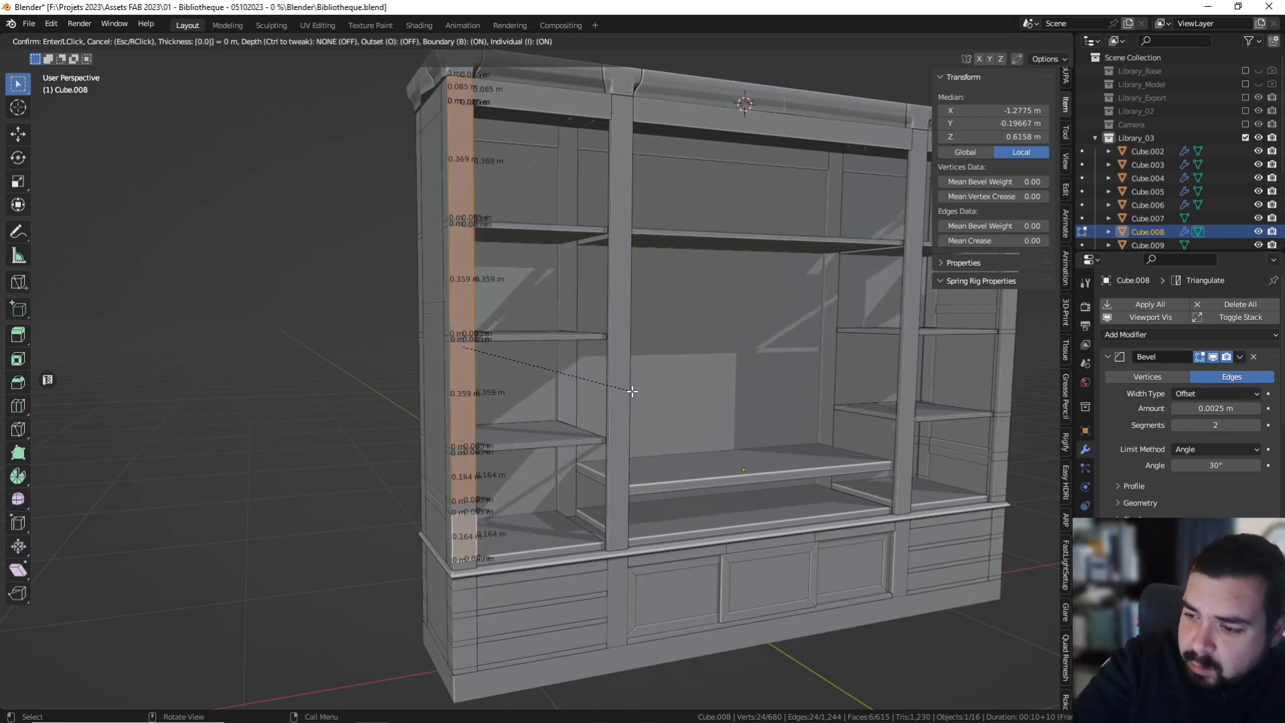
{"action": "type", "text": "2"}
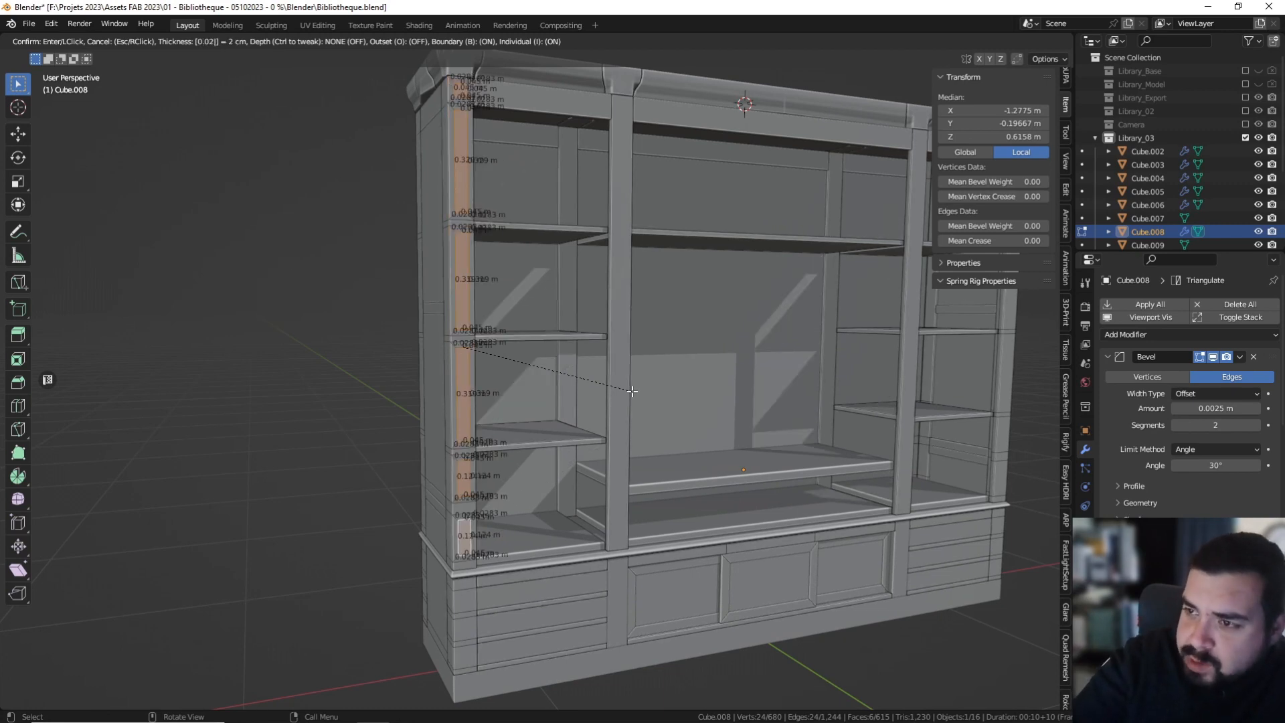
{"action": "key", "text": "Return"}
Extrude the left end post's inset faces inward by 0.01 m and return to Object Mode.
{"action": "type", "text": "e"}
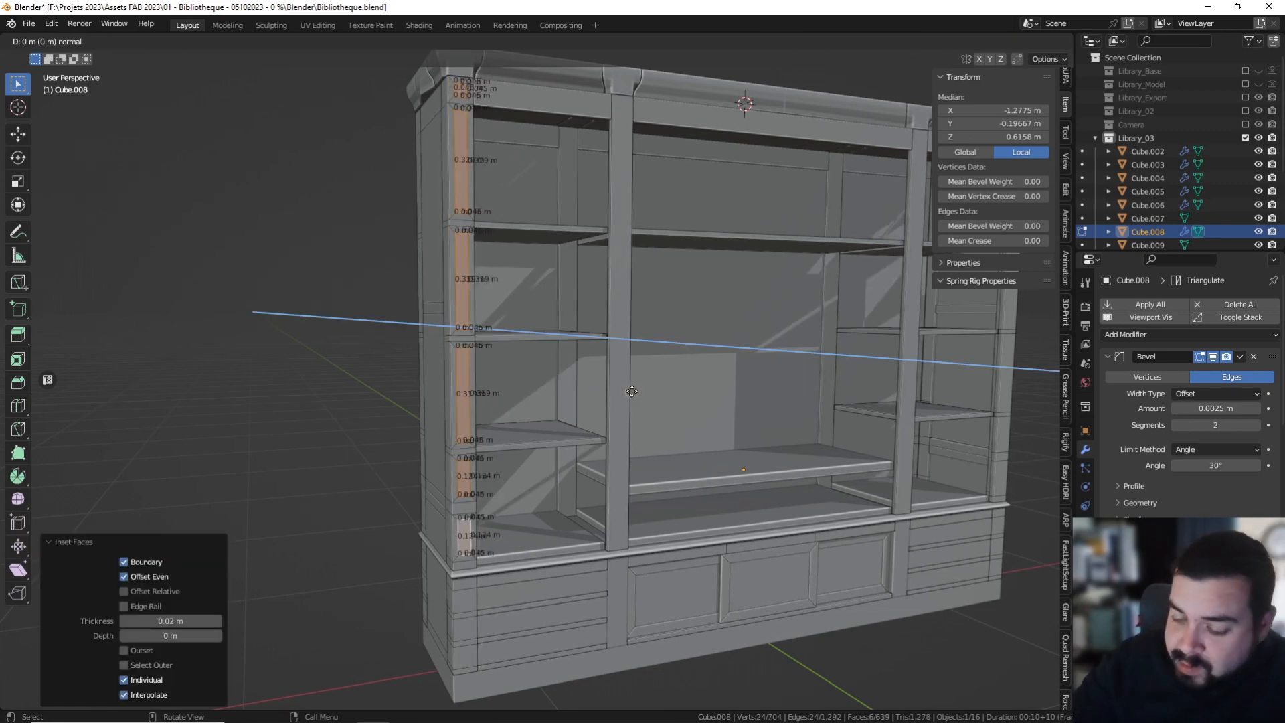
{"action": "type", "text": "0.01"}
{"action": "key", "text": "BackSpace"}
{"action": "key", "text": "BackSpace"}
{"action": "key", "text": "BackSpace"}
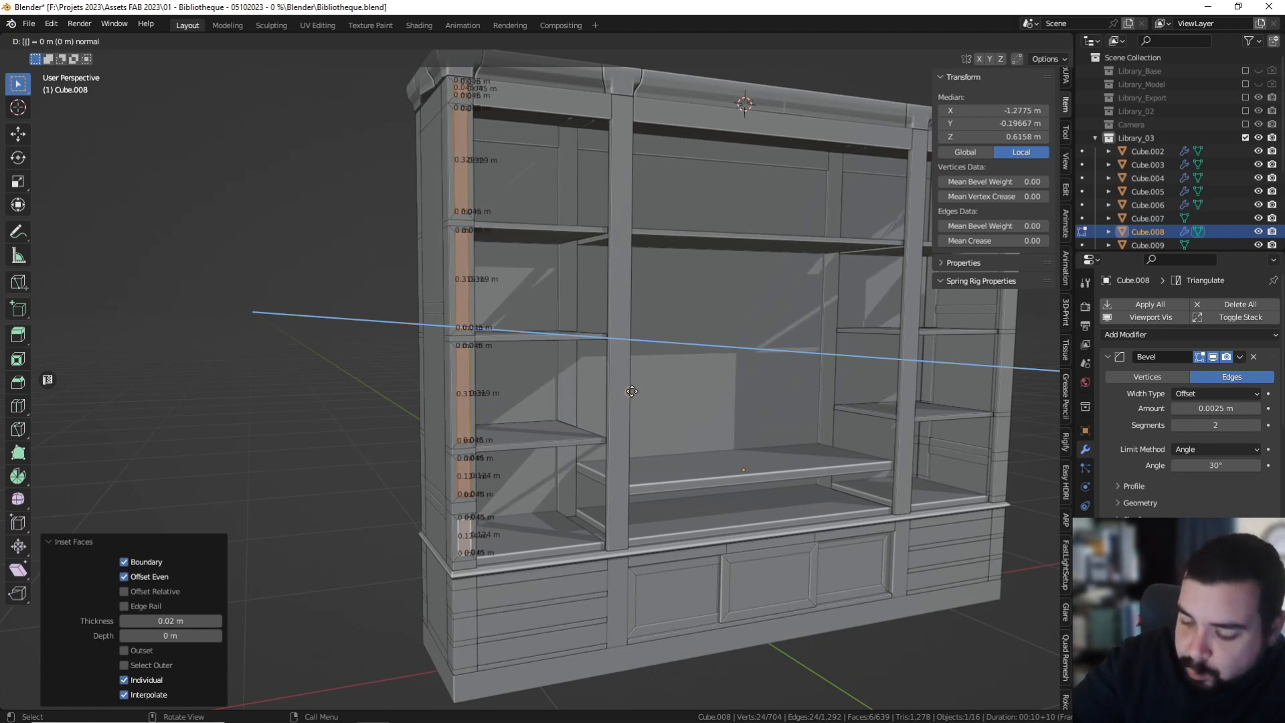
{"action": "key", "text": "Return"}
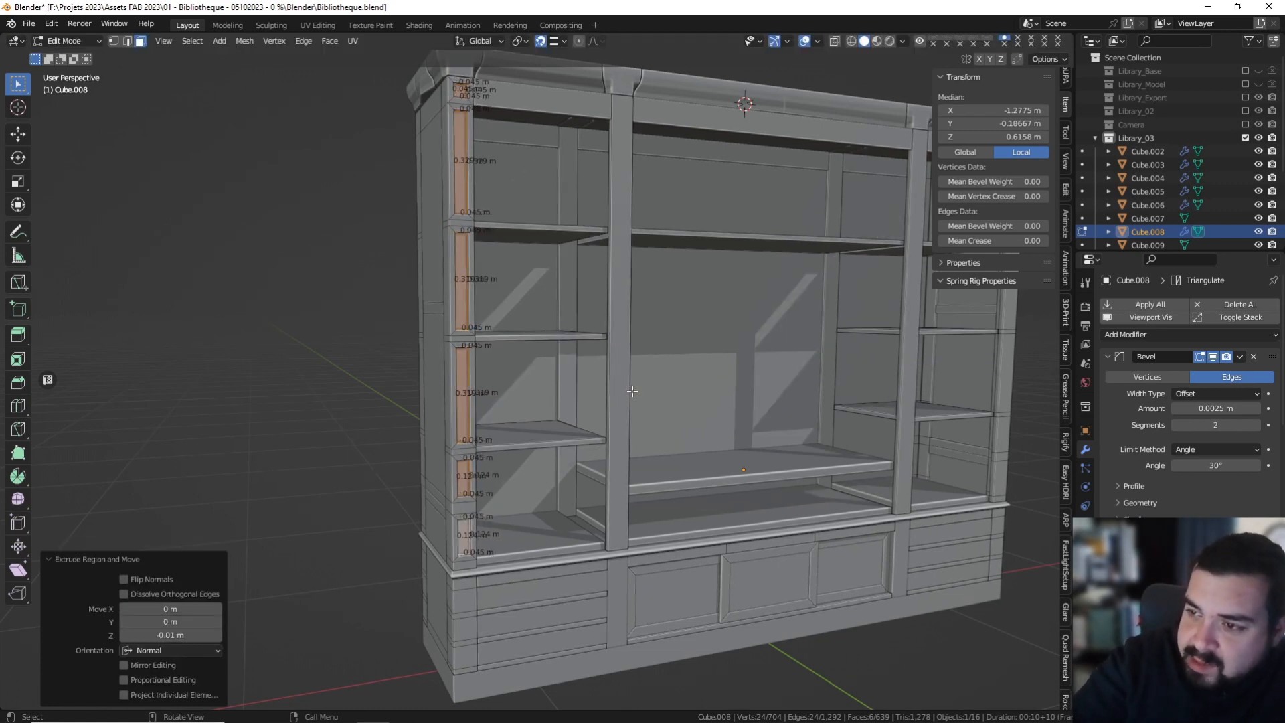
{"action": "key", "text": "Tab"}
Inset the front faces of the two middle posts individually by 0.02 m and recess them by 0.01 m.
{"action": "middle_click_drag", "start_coordinate": [573, 355], "coordinate": [503, 363]}
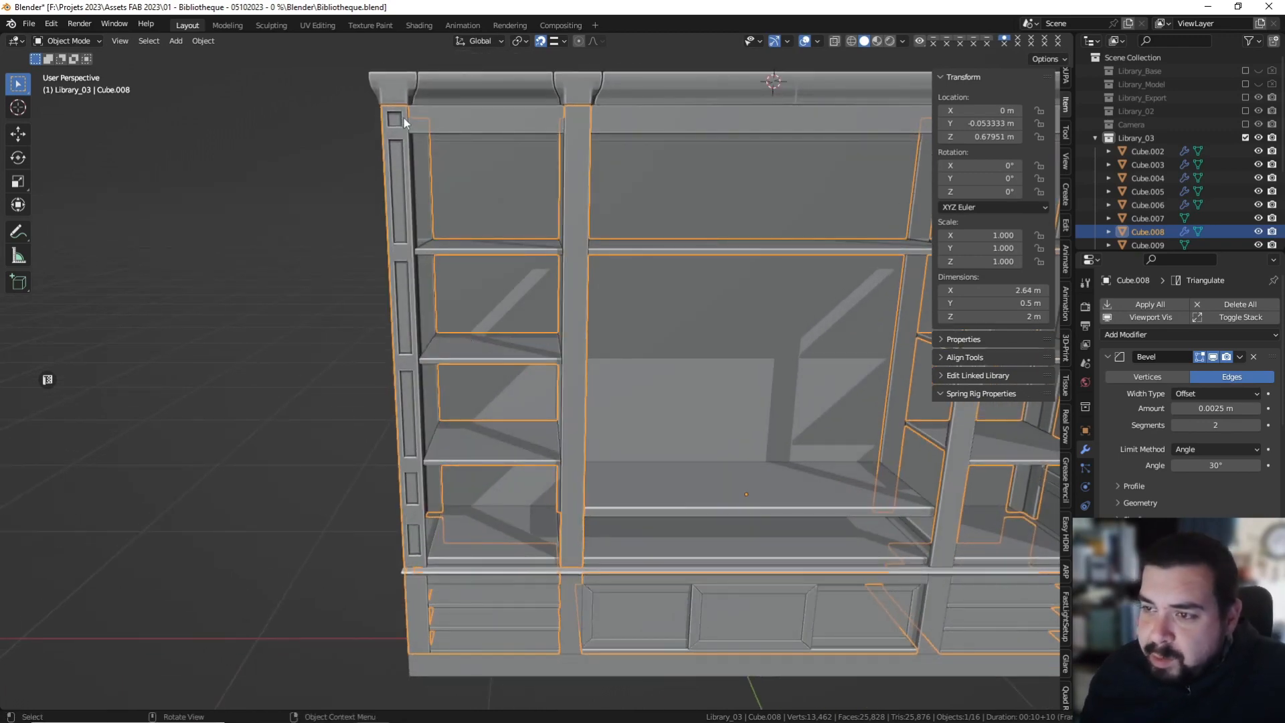
{"action": "middle_click_drag", "start_coordinate": [420, 346], "coordinate": [515, 225]}
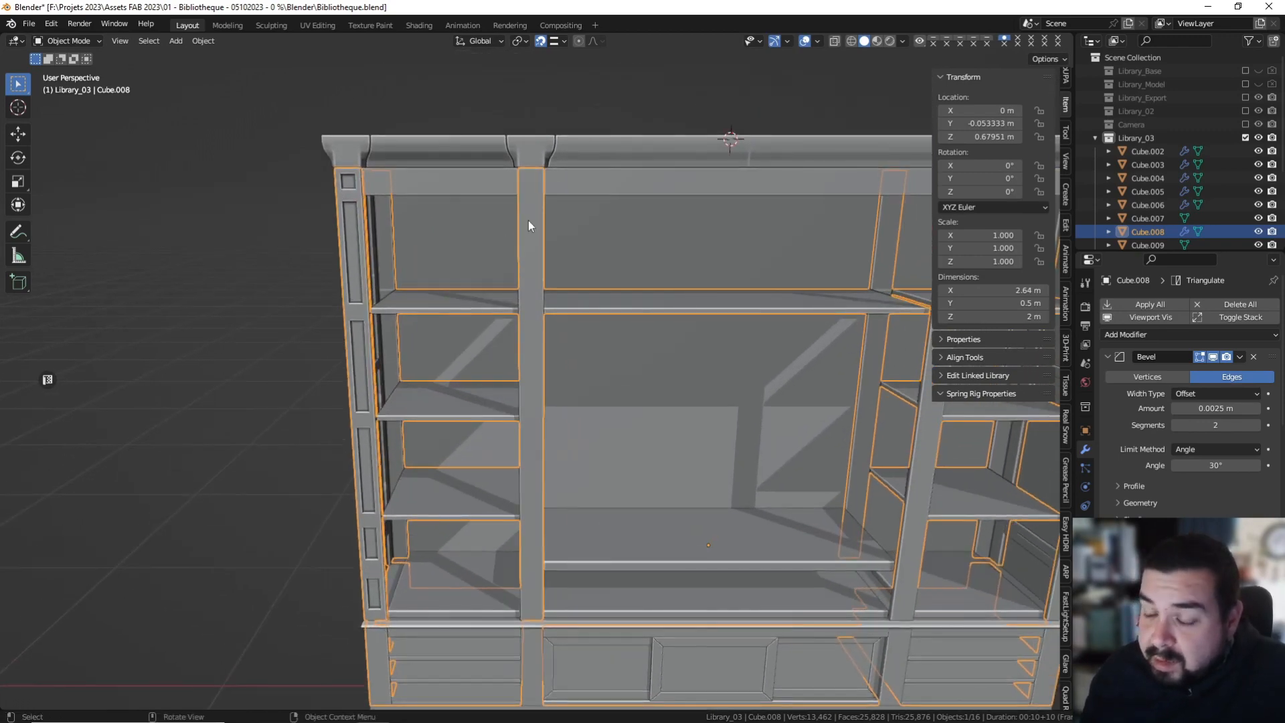
{"action": "key", "text": "Tab"}
{"action": "left_click", "coordinate": [535, 188]}
{"action": "middle_click_drag", "start_coordinate": [729, 315], "coordinate": [512, 244], "text": "shift"}
{"action": "left_click", "coordinate": [684, 167], "text": "shift"}
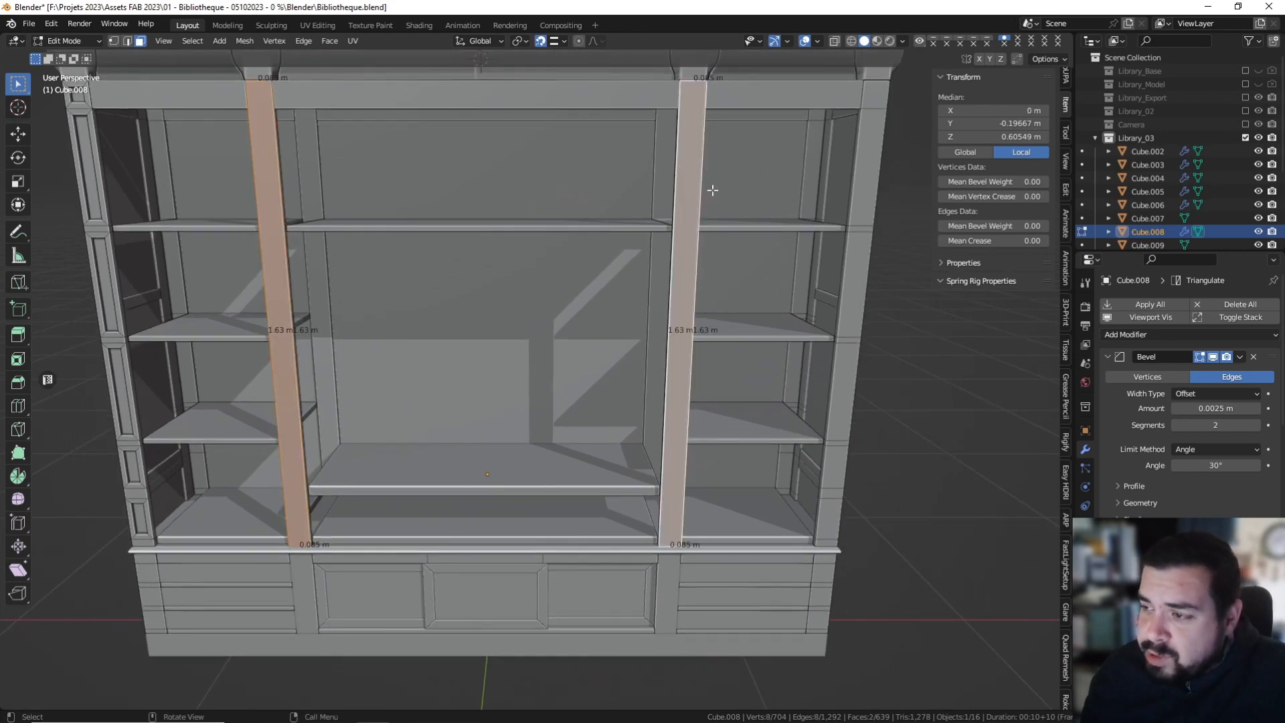
{"action": "type", "text": "i0.02"}
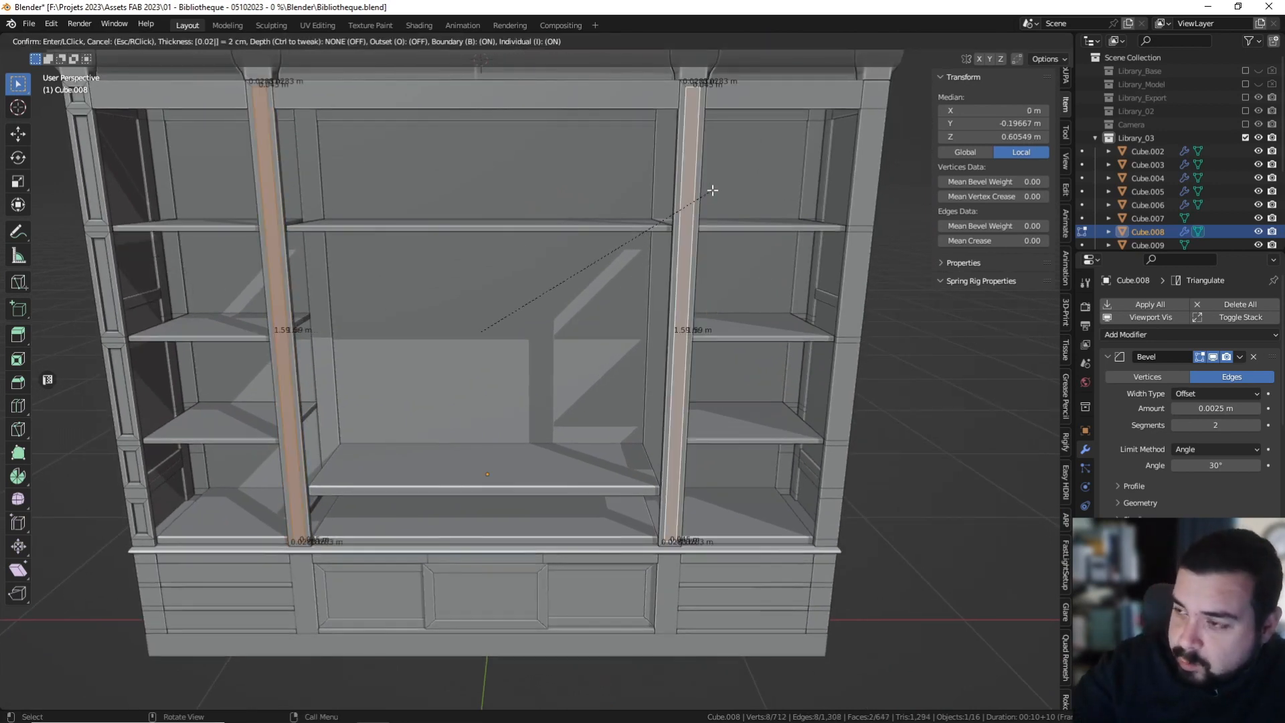
{"action": "key", "text": "Return"}
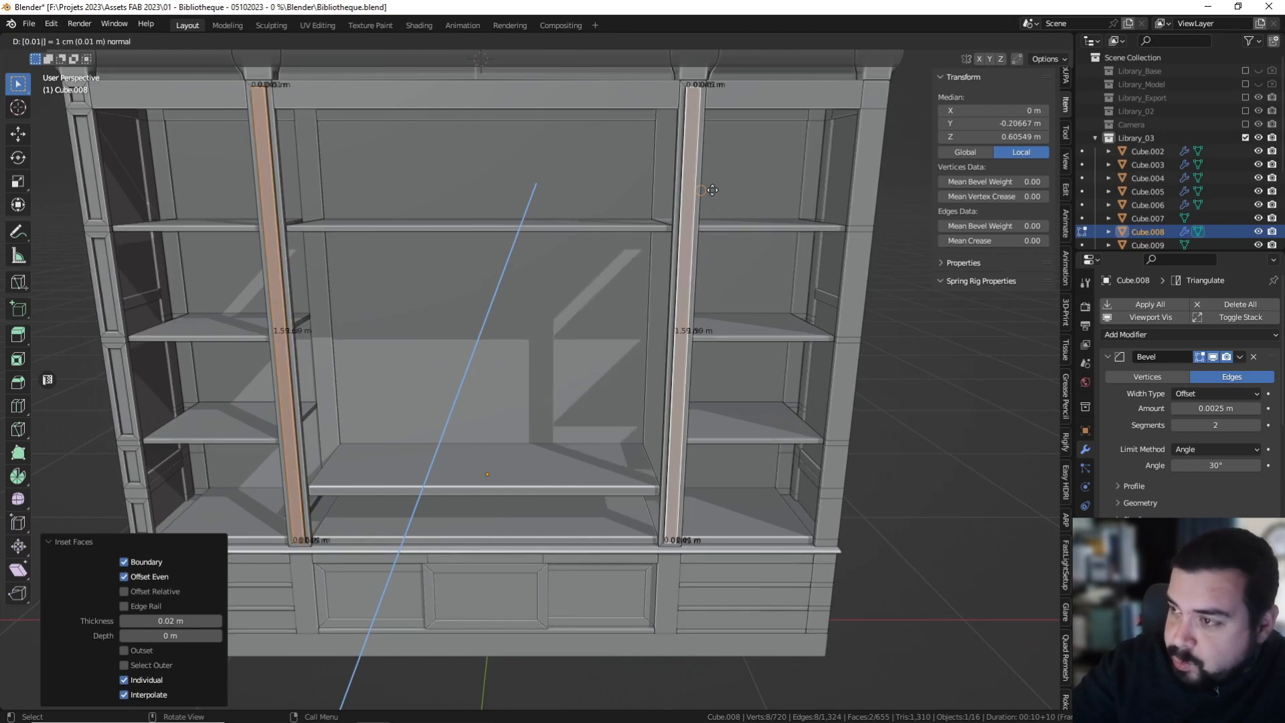
{"action": "key", "text": "Tab"}
Inset the six front faces of the bookcase's right end post individually by 0.02 m.
{"action": "middle_click_drag", "start_coordinate": [712, 190], "coordinate": [556, 226], "text": "shift"}
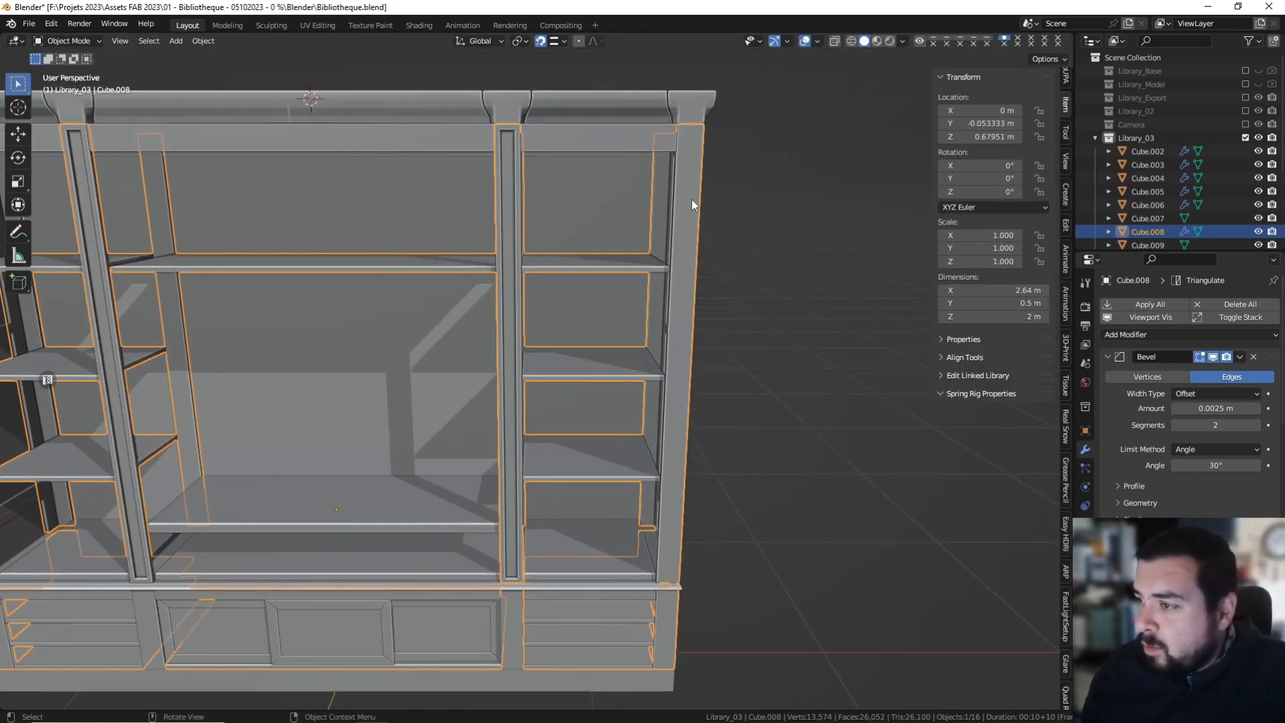
{"action": "key", "text": "Tab"}
{"action": "left_click", "coordinate": [695, 145]}
{"action": "left_click", "coordinate": [691, 208], "text": "shift"}
{"action": "left_click", "coordinate": [689, 305], "text": "shift"}
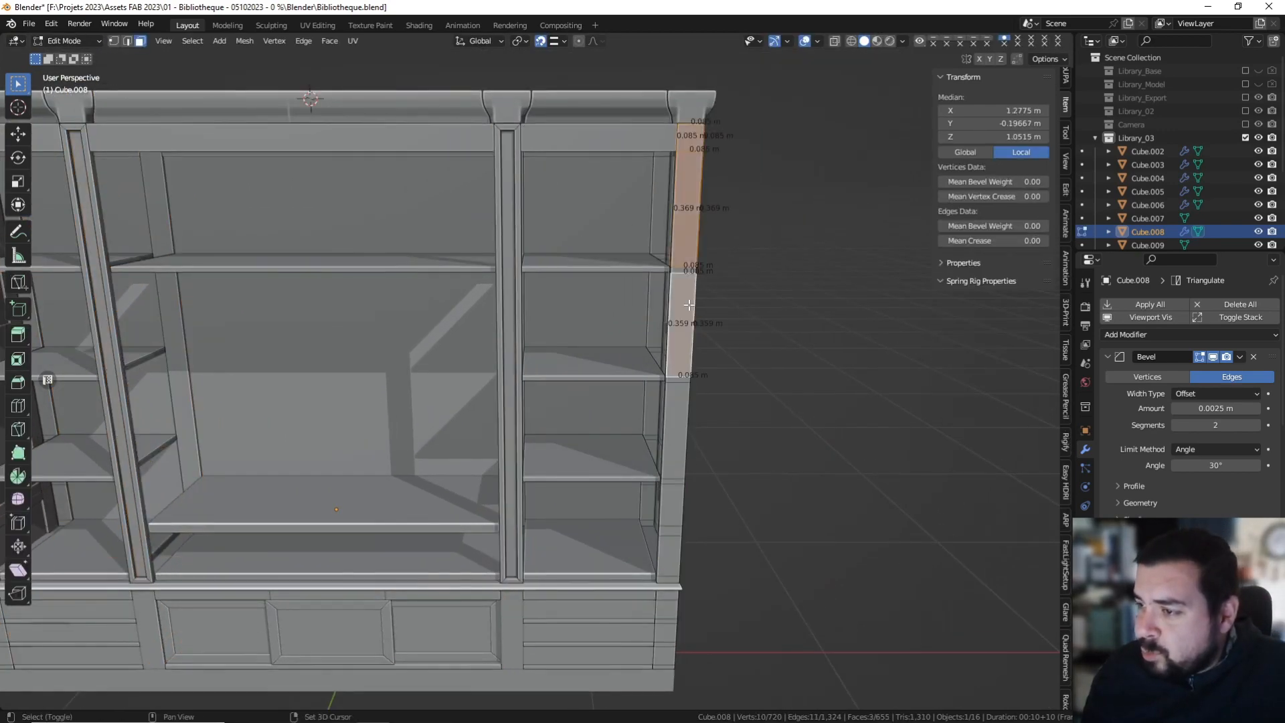
{"action": "left_click", "coordinate": [674, 436], "text": "shift"}
{"action": "left_click", "coordinate": [670, 503], "text": "shift"}
{"action": "left_click", "coordinate": [668, 554], "text": "shift"}
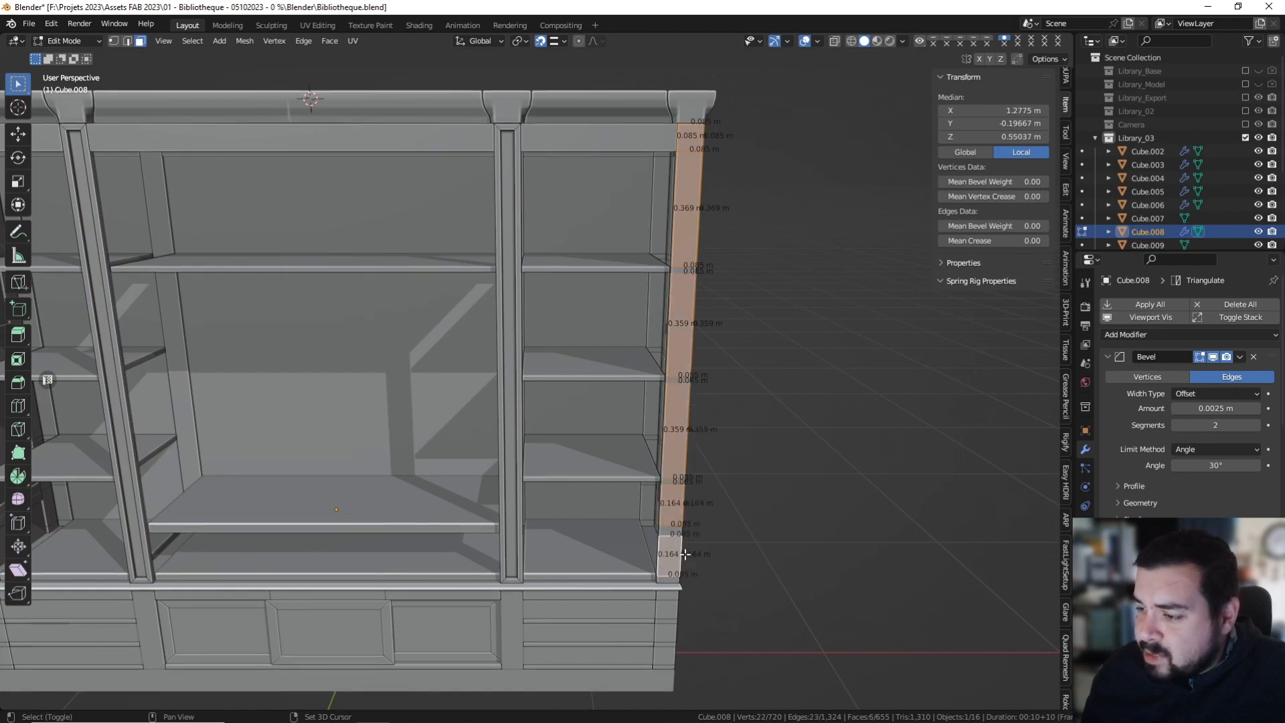
{"action": "key", "text": "i"}
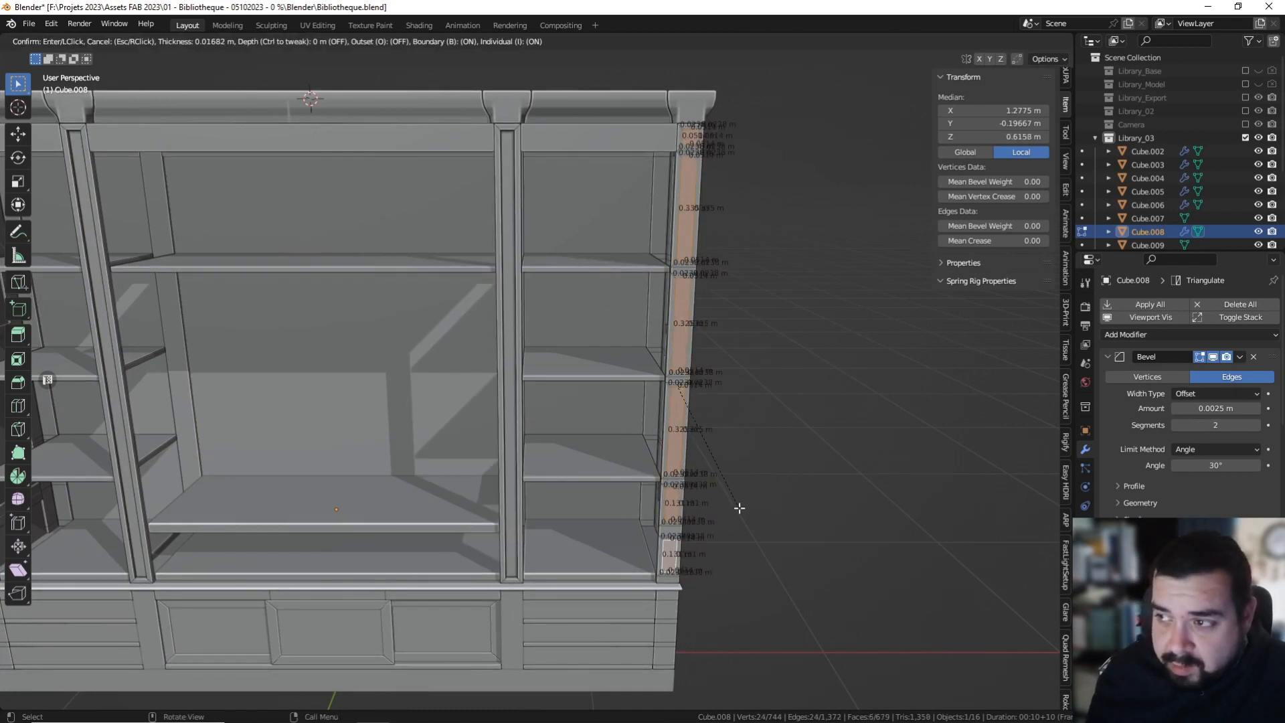
{"action": "type", "text": "0.02"}
{"action": "key", "text": "Return"}
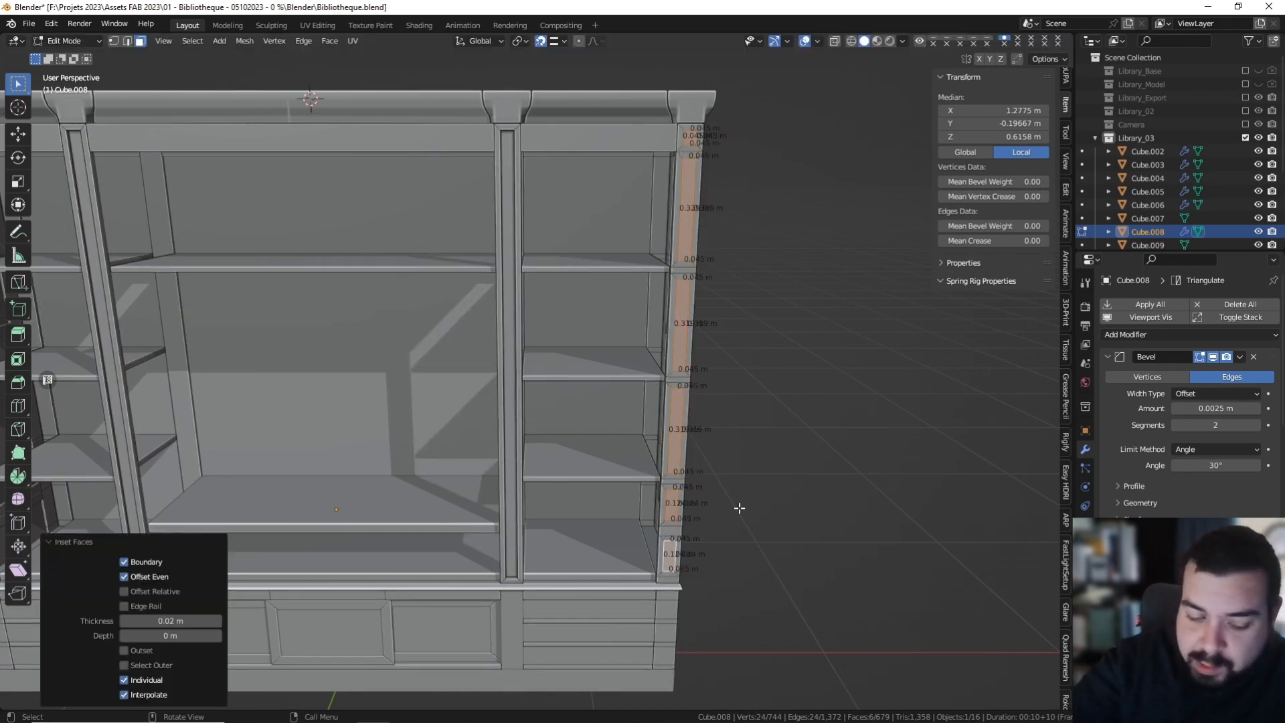
Extrude the right end post's inset faces inward by 0.01 m and return to Object Mode.
{"action": "type", "text": "e-0.01"}
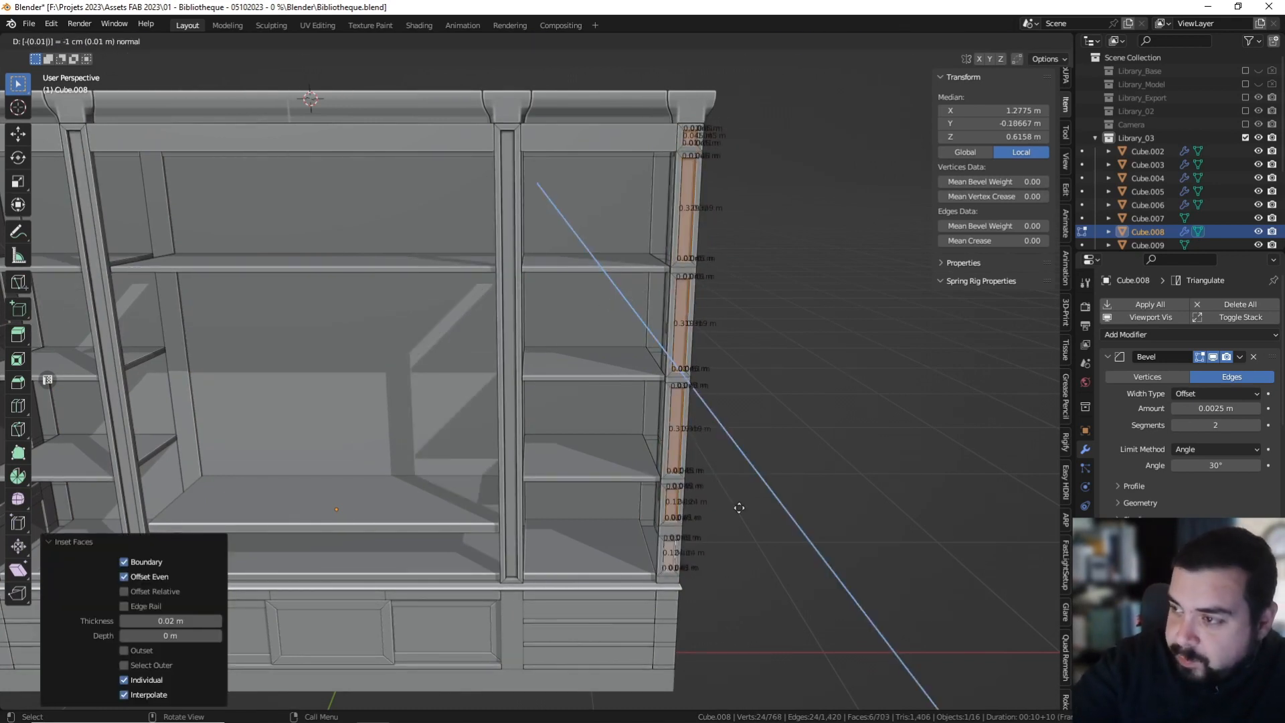
{"action": "key", "text": "Return"}
{"action": "key", "text": "Tab"}
{"action": "key", "text": "Tab"}
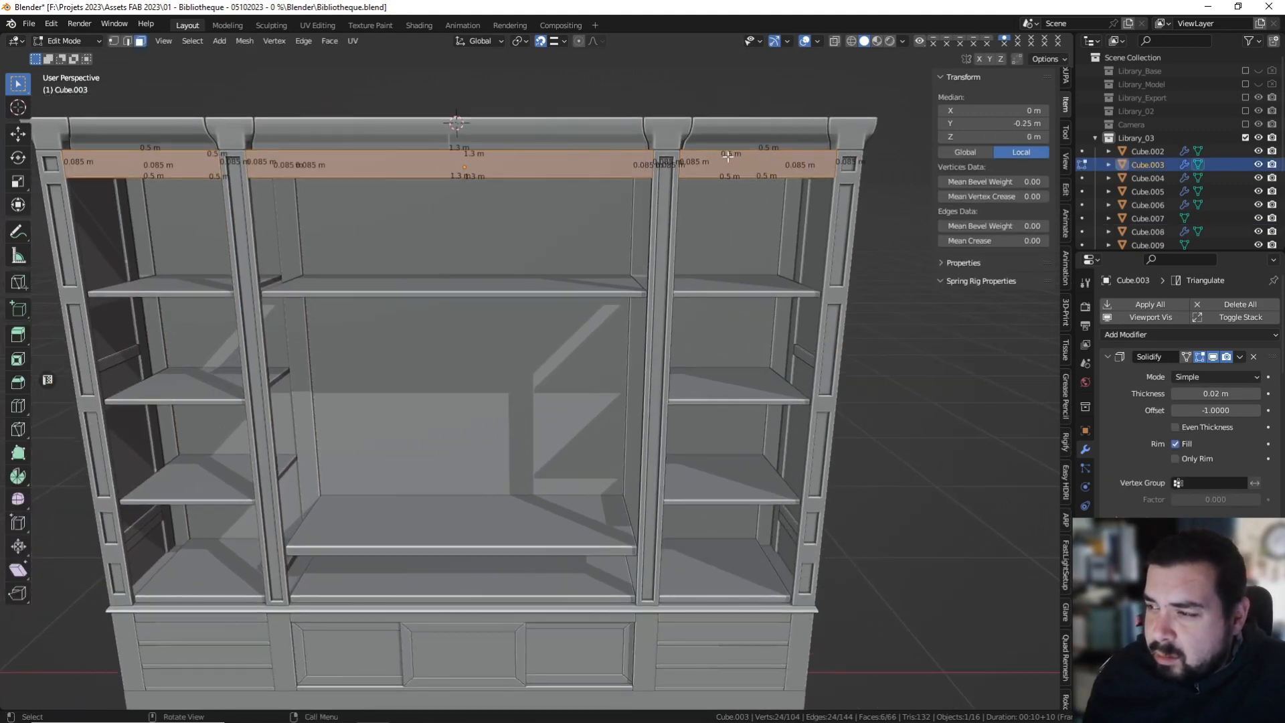
{"action": "left_click", "coordinate": [727, 156]}
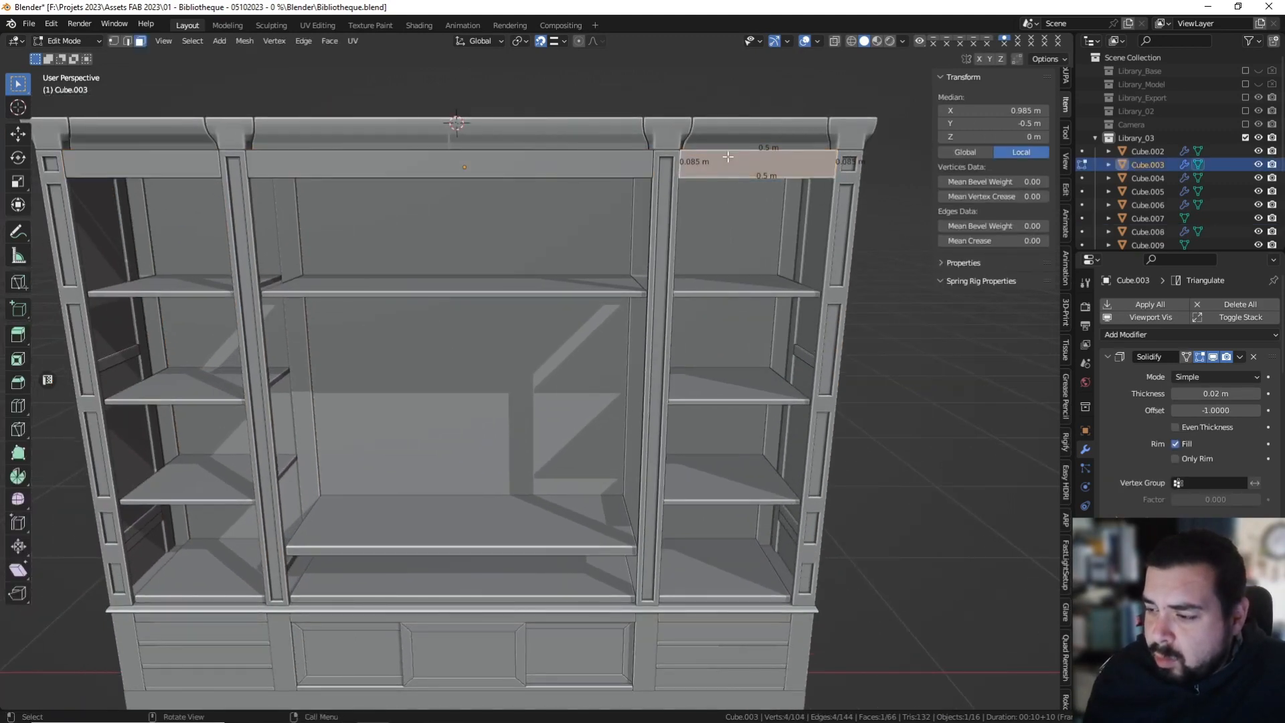
{"action": "key", "text": "Tab"}
Inset the three front faces at each outer end of the bookcase's lower cabinet individually by 0.02 m.
{"action": "middle_click_drag", "start_coordinate": [587, 342], "coordinate": [574, 226], "text": "shift"}
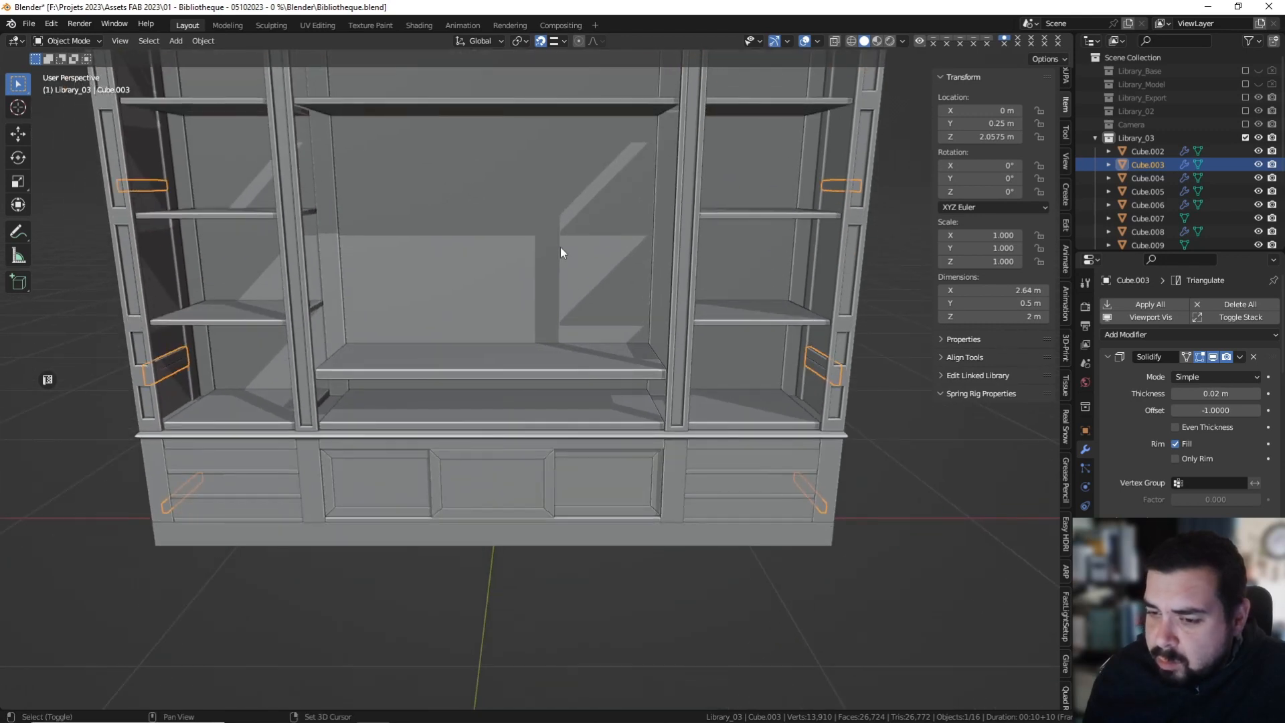
{"action": "middle_click_drag", "start_coordinate": [532, 280], "coordinate": [615, 163], "text": "shift"}
{"action": "left_click", "coordinate": [241, 331]}
{"action": "key", "text": "Tab"}
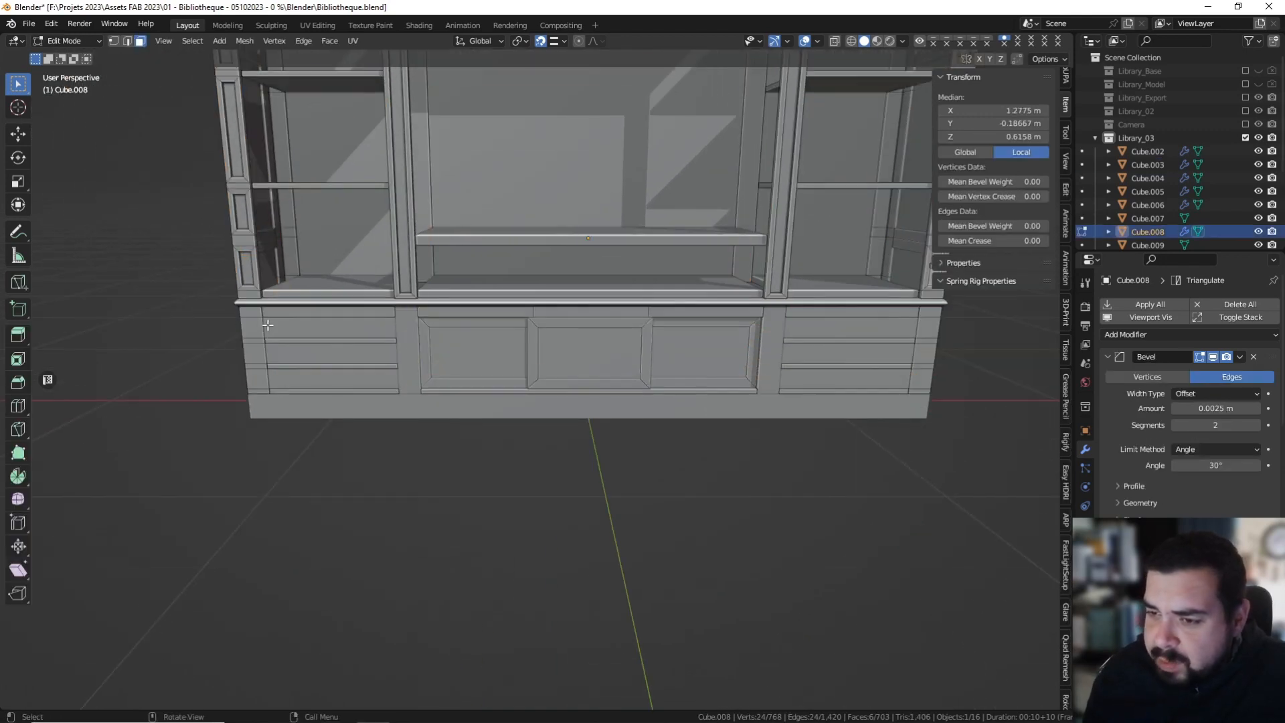
{"action": "left_click", "coordinate": [253, 326]}
{"action": "middle_click_drag", "start_coordinate": [253, 326], "coordinate": [355, 308], "text": "shift"}
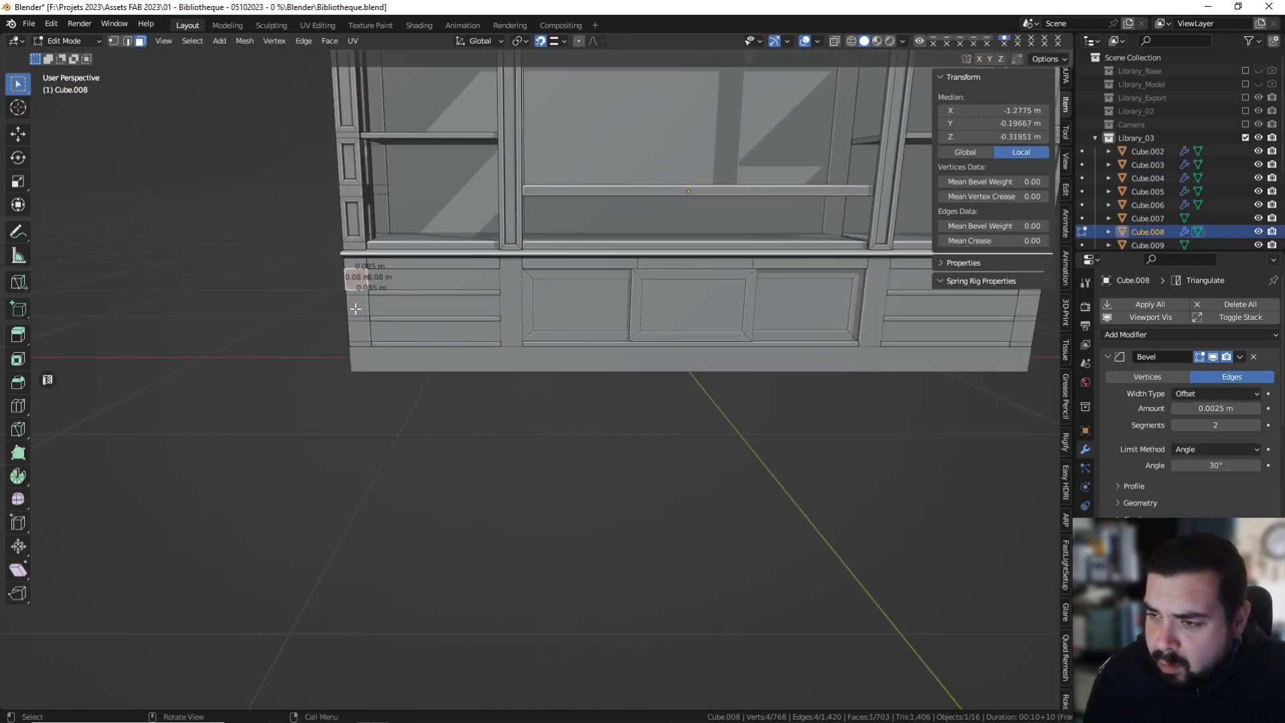
{"action": "left_click", "coordinate": [356, 307], "text": "shift"}
{"action": "left_click", "coordinate": [356, 329], "text": "shift"}
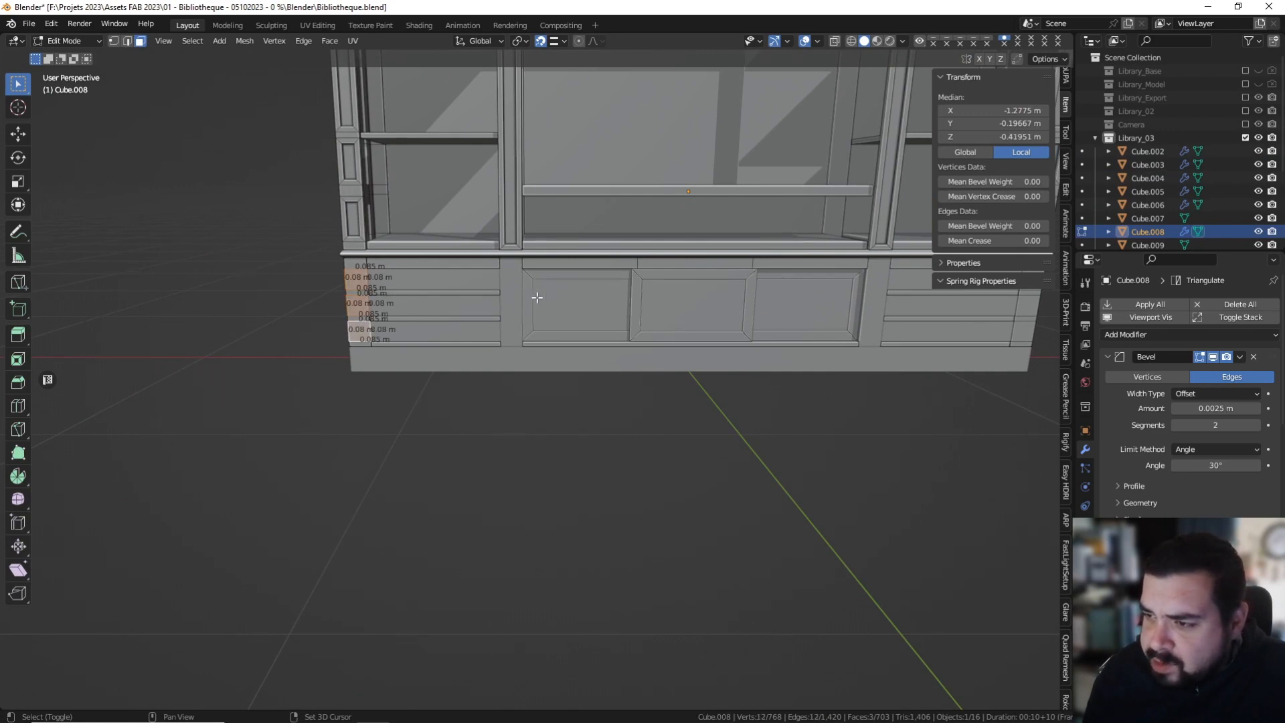
{"action": "middle_click_drag", "start_coordinate": [691, 299], "coordinate": [522, 298], "text": "shift"}
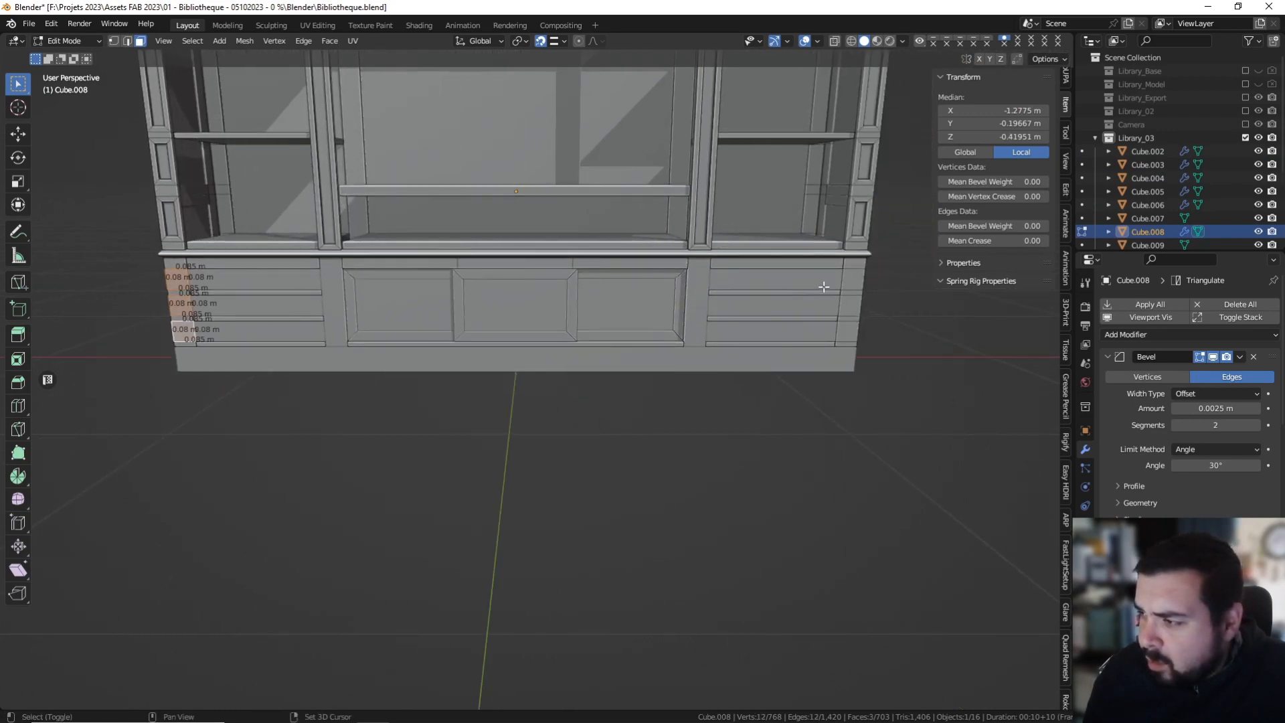
{"action": "left_click", "coordinate": [860, 278], "text": "shift"}
{"action": "left_click", "coordinate": [857, 303], "text": "shift"}
{"action": "left_click", "coordinate": [857, 329], "text": "shift"}
{"action": "type", "text": "i"}
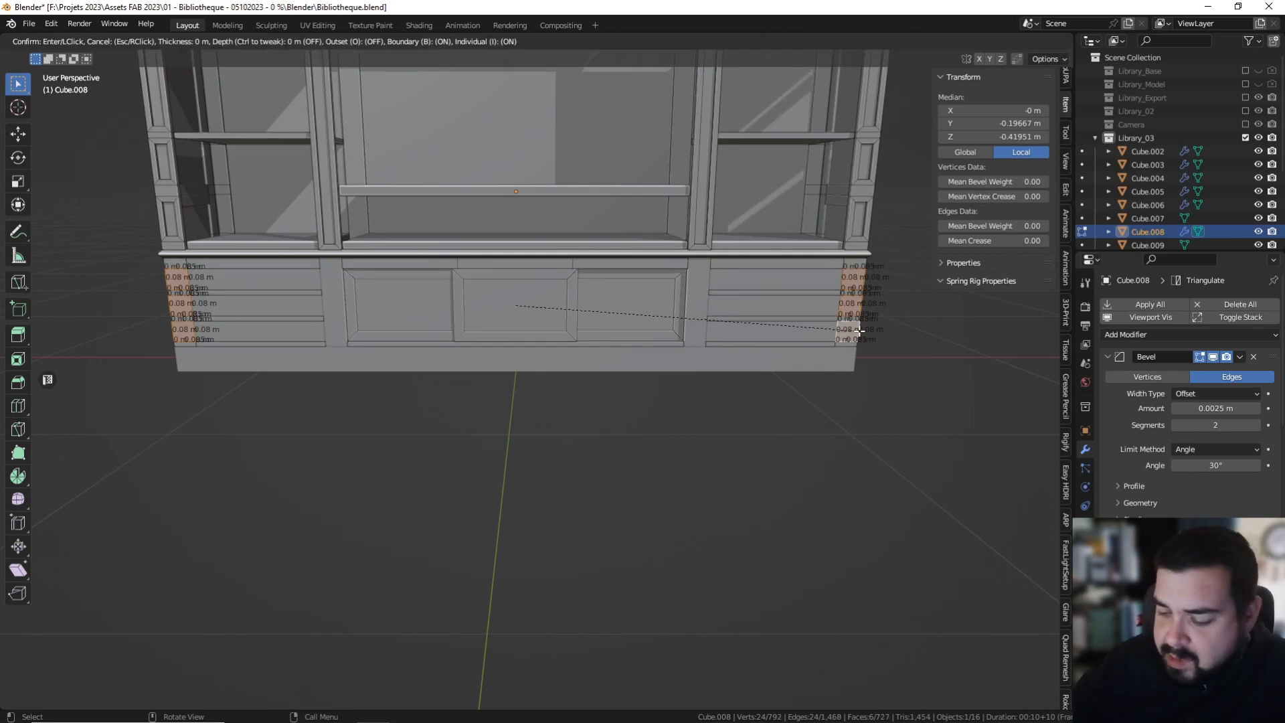
{"action": "type", "text": "0.01"}
{"action": "key", "text": "BackSpace"}
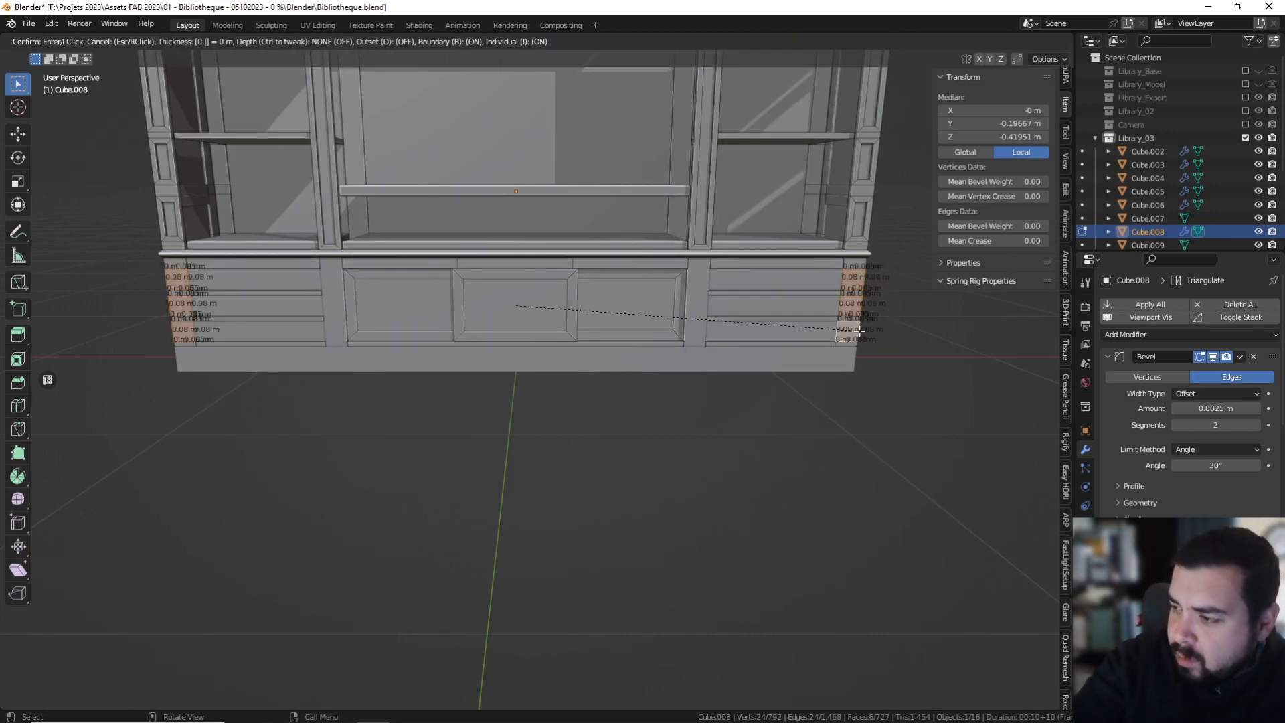
{"action": "type", "text": "2"}
{"action": "key", "text": "Return"}
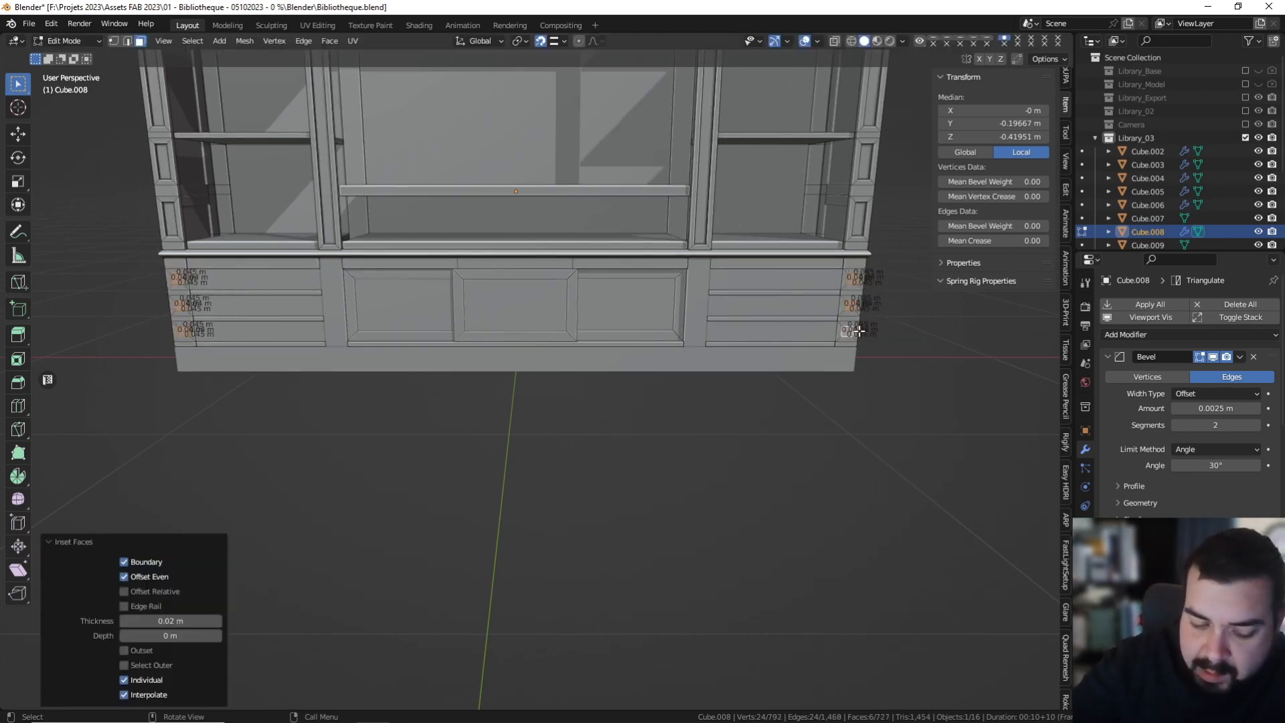
Extrude the lower cabinet's six inset end faces inward by 0.01 m and return to Object Mode.
{"action": "type", "text": "e-0.01"}
{"action": "key", "text": "Return"}
{"action": "key", "text": "Tab"}
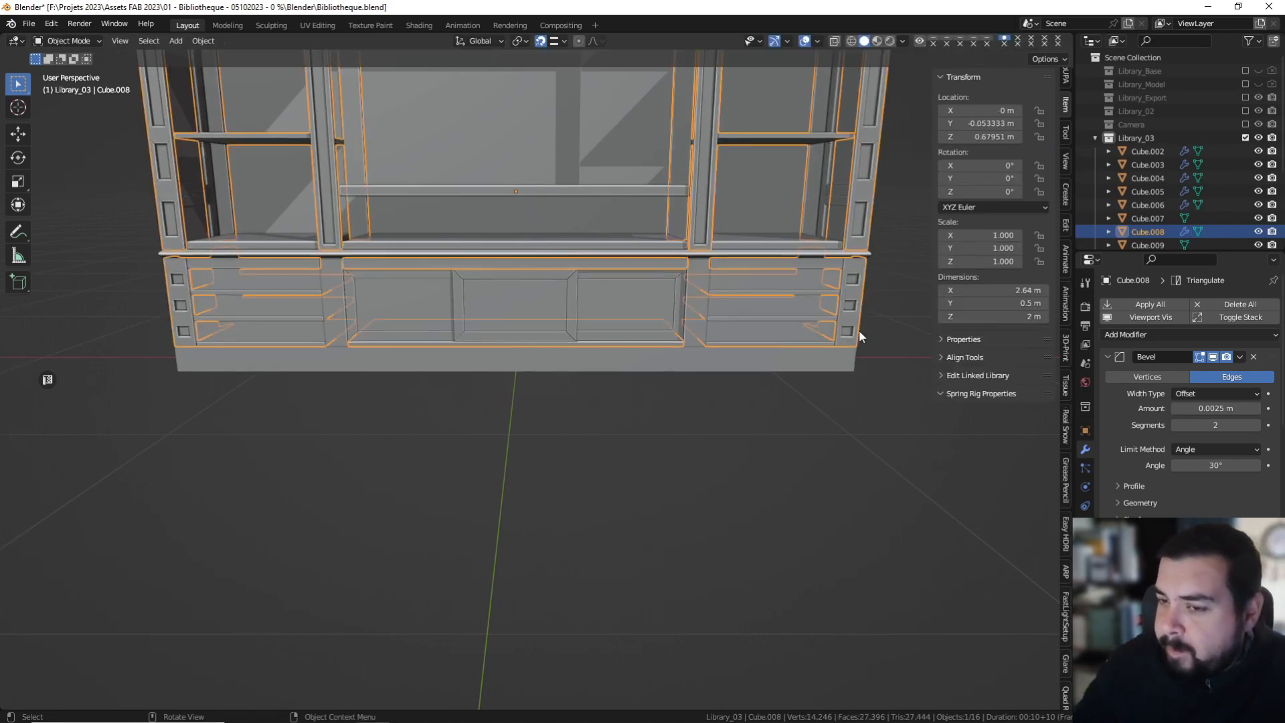
Inset the front faces of the lower cabinet's two middle posts individually by 0.02 m and recess them.
{"action": "middle_click_drag", "start_coordinate": [388, 196], "coordinate": [479, 258]}
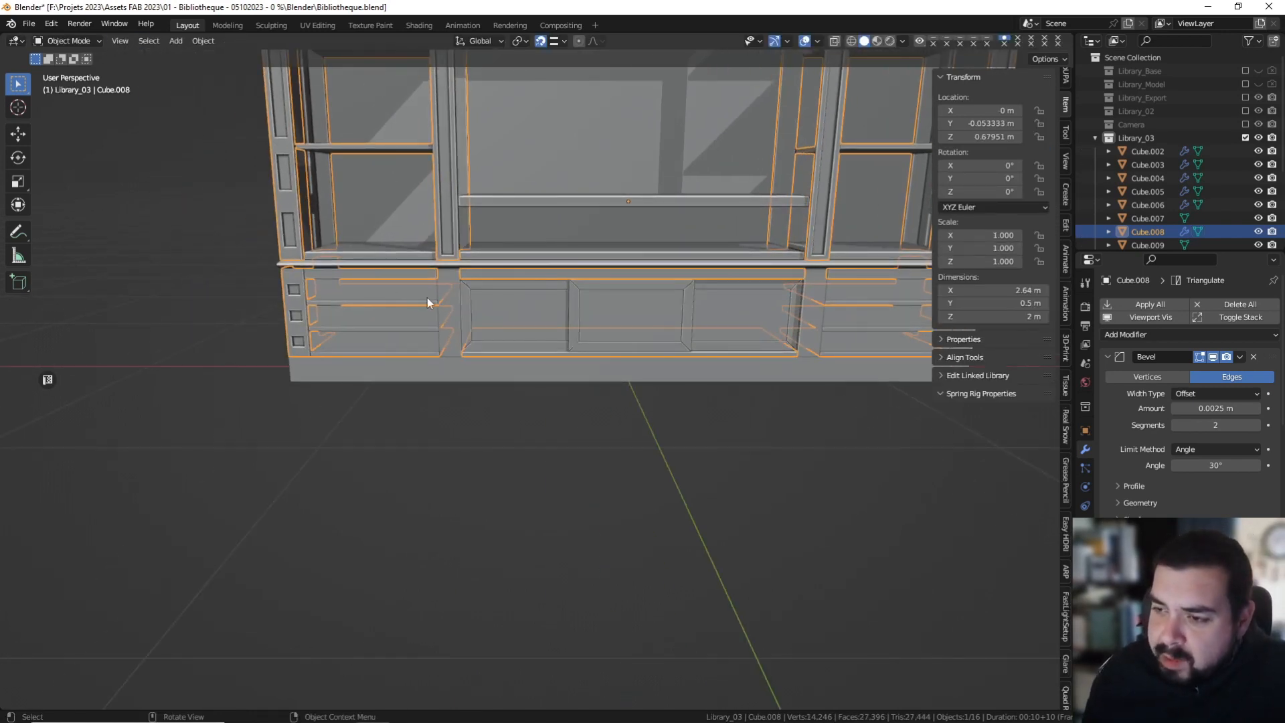
{"action": "left_click", "coordinate": [452, 288]}
{"action": "key", "text": "Tab"}
{"action": "left_click", "coordinate": [467, 295]}
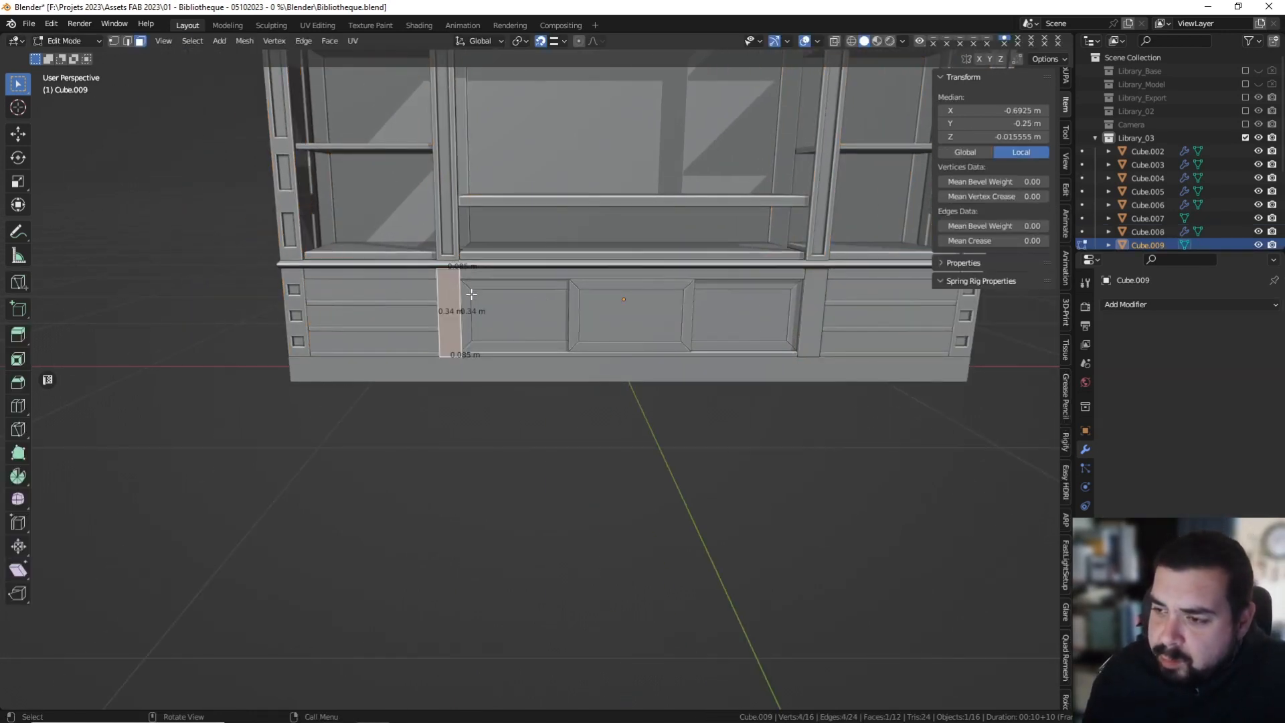
{"action": "left_click", "coordinate": [813, 299], "text": "shift"}
{"action": "type", "text": "i"}
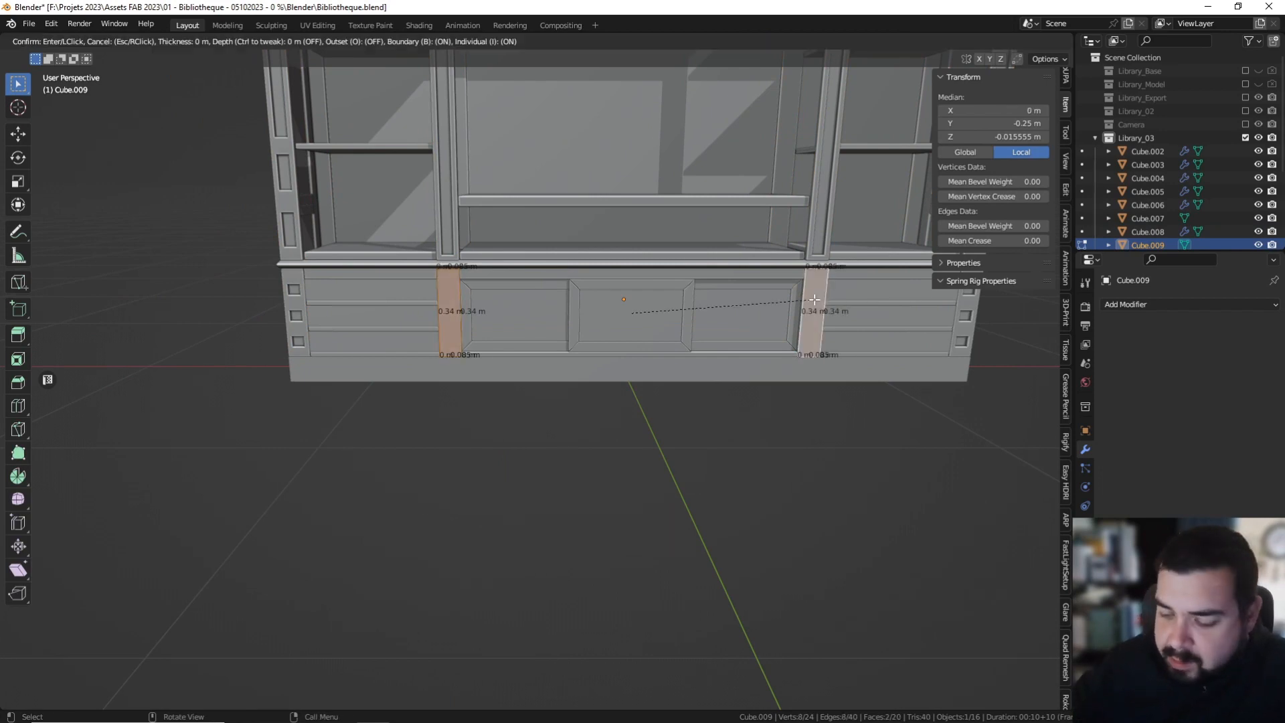
{"action": "type", "text": "0.02"}
{"action": "key", "text": "Return"}
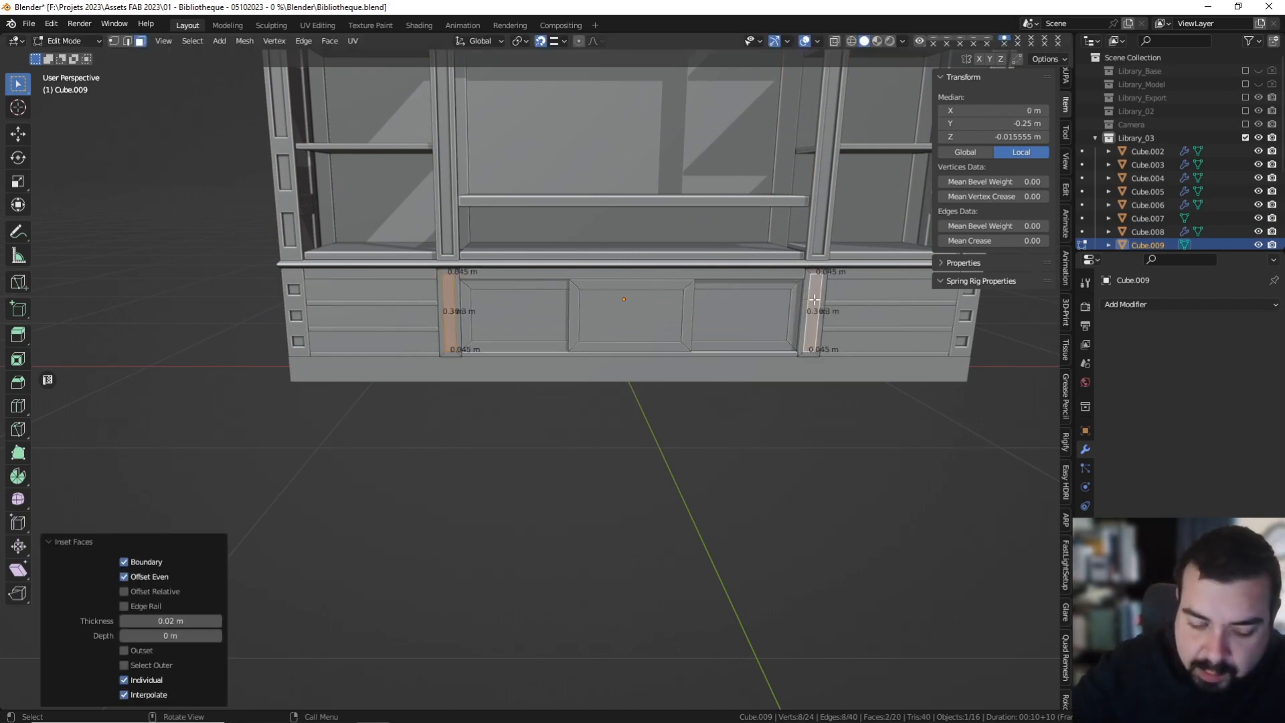
{"action": "key", "text": "Tab"}
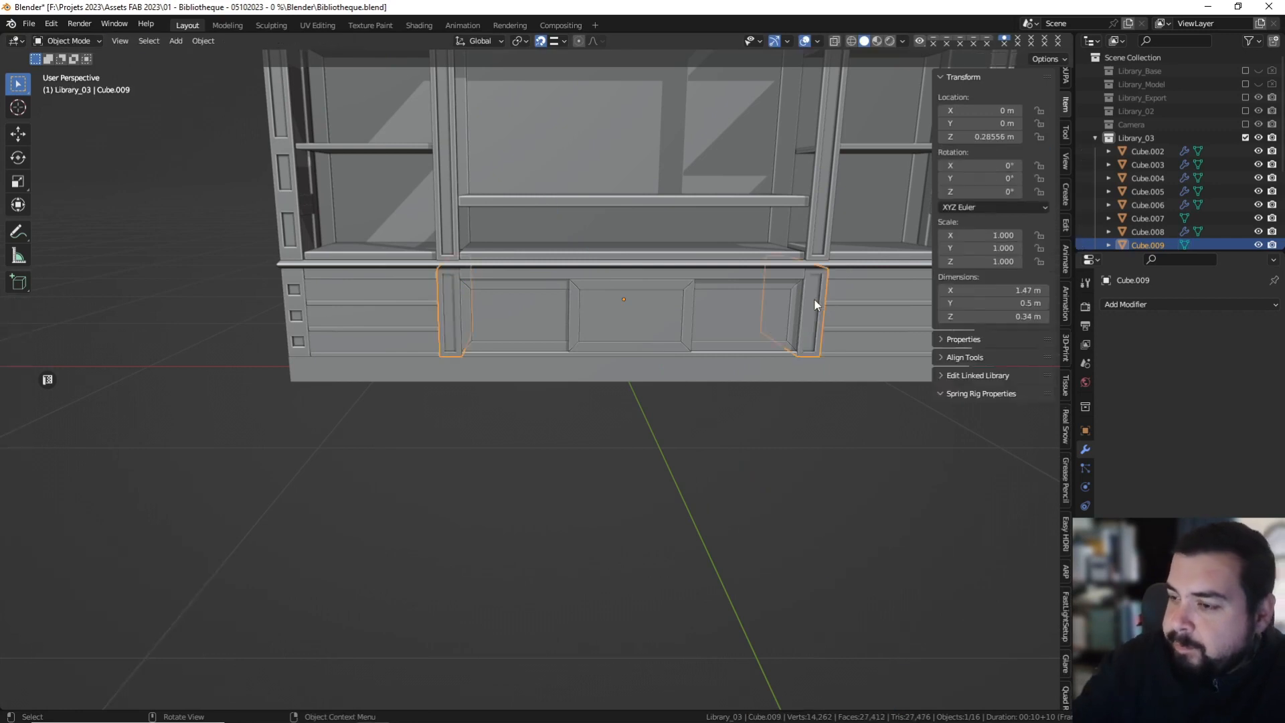
Set the origin of the lower cabinet's middle posts to their geometry and deselect everything.
{"action": "key", "text": "q"}
{"action": "left_click", "coordinate": [779, 273]}
{"action": "key", "text": "q"}
{"action": "left_click", "coordinate": [758, 285]}
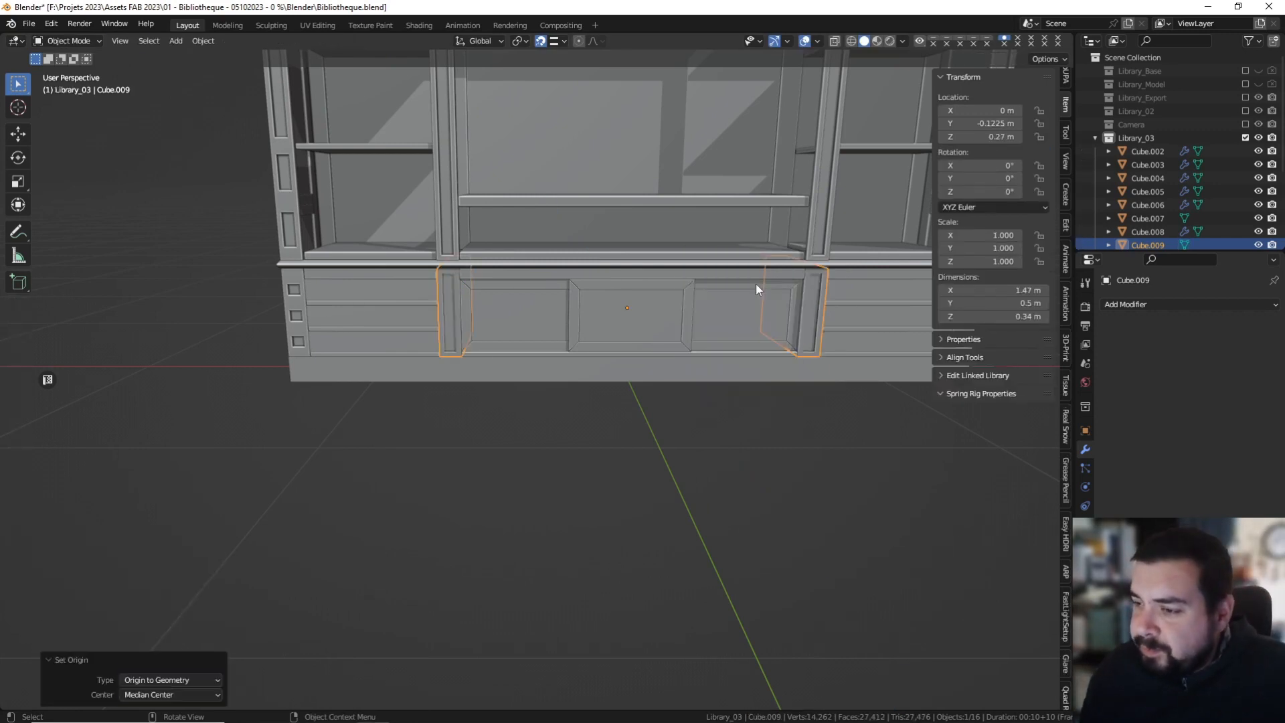
{"action": "key", "text": "a"}
{"action": "left_click", "coordinate": [762, 227]}
Enable the Library_02 collection and select its left drawer handles object, SM_Library02_DrawerHandlesLeft.
{"action": "middle_click_drag", "start_coordinate": [717, 247], "coordinate": [731, 217]}
{"action": "middle_click_drag", "start_coordinate": [625, 231], "coordinate": [561, 243]}
{"action": "middle_click_drag", "start_coordinate": [408, 246], "coordinate": [580, 251], "text": "shift"}
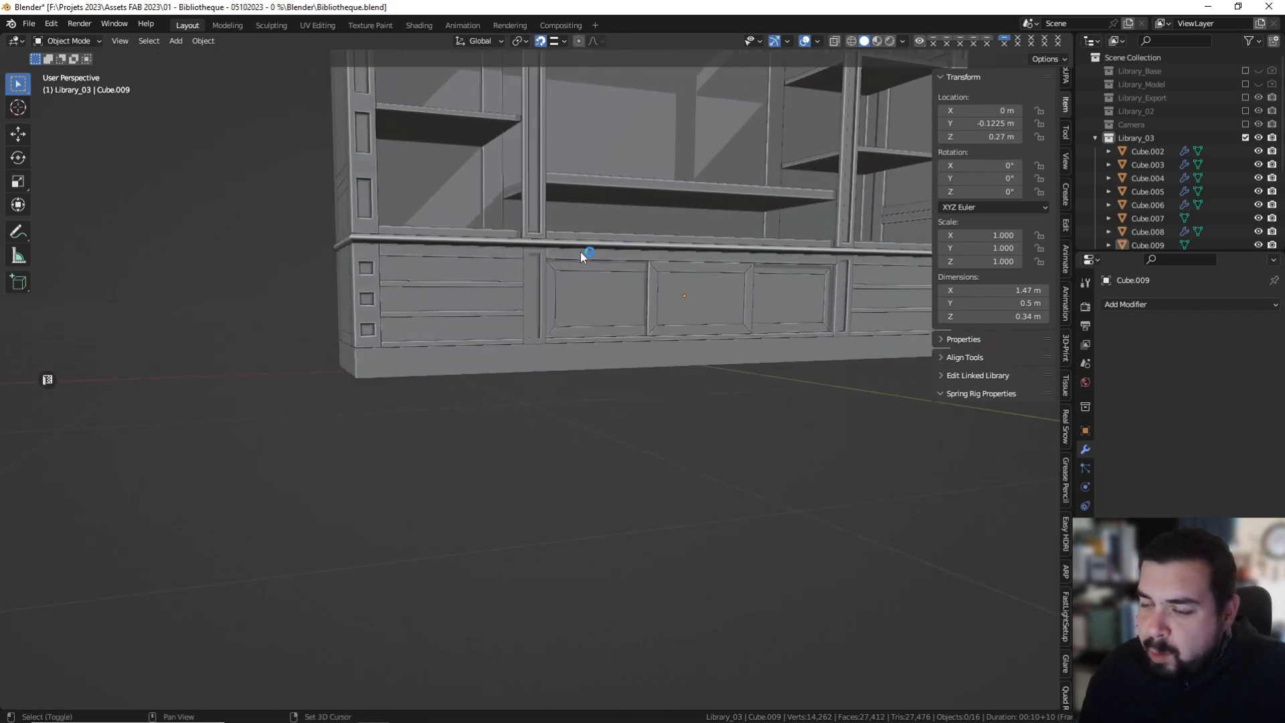
{"action": "left_click", "coordinate": [467, 273]}
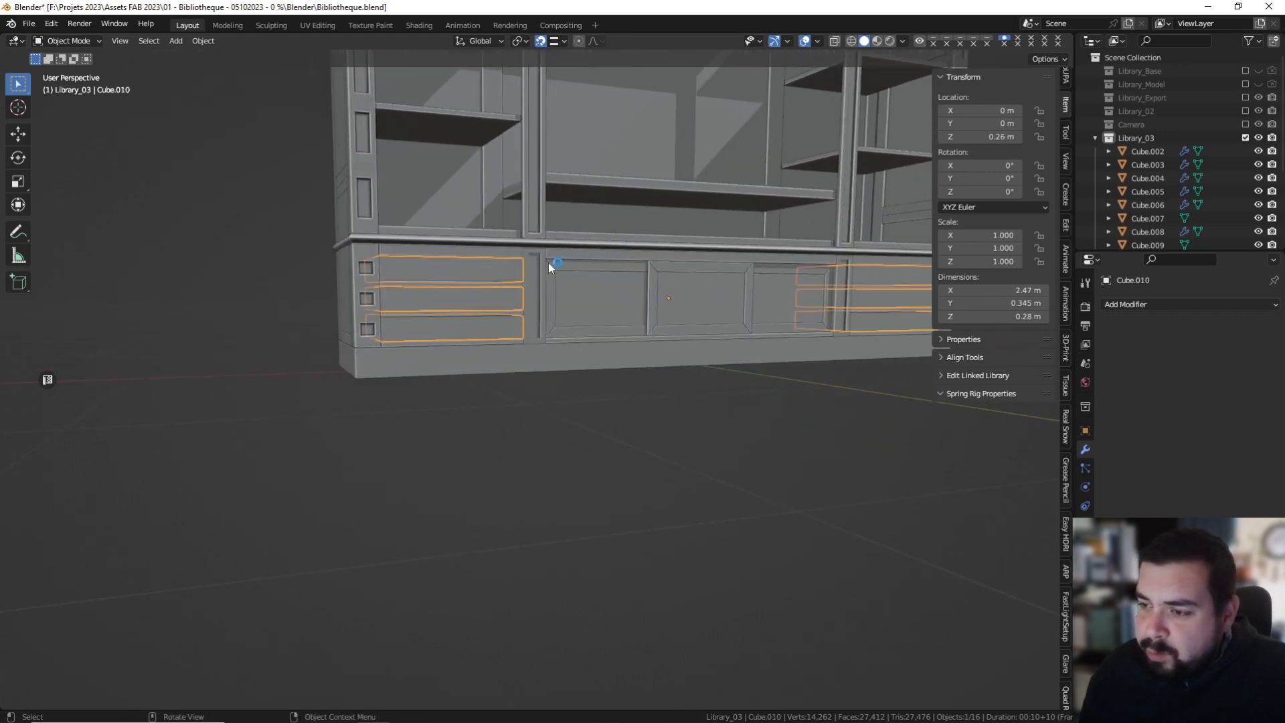
{"action": "left_click", "coordinate": [1245, 110]}
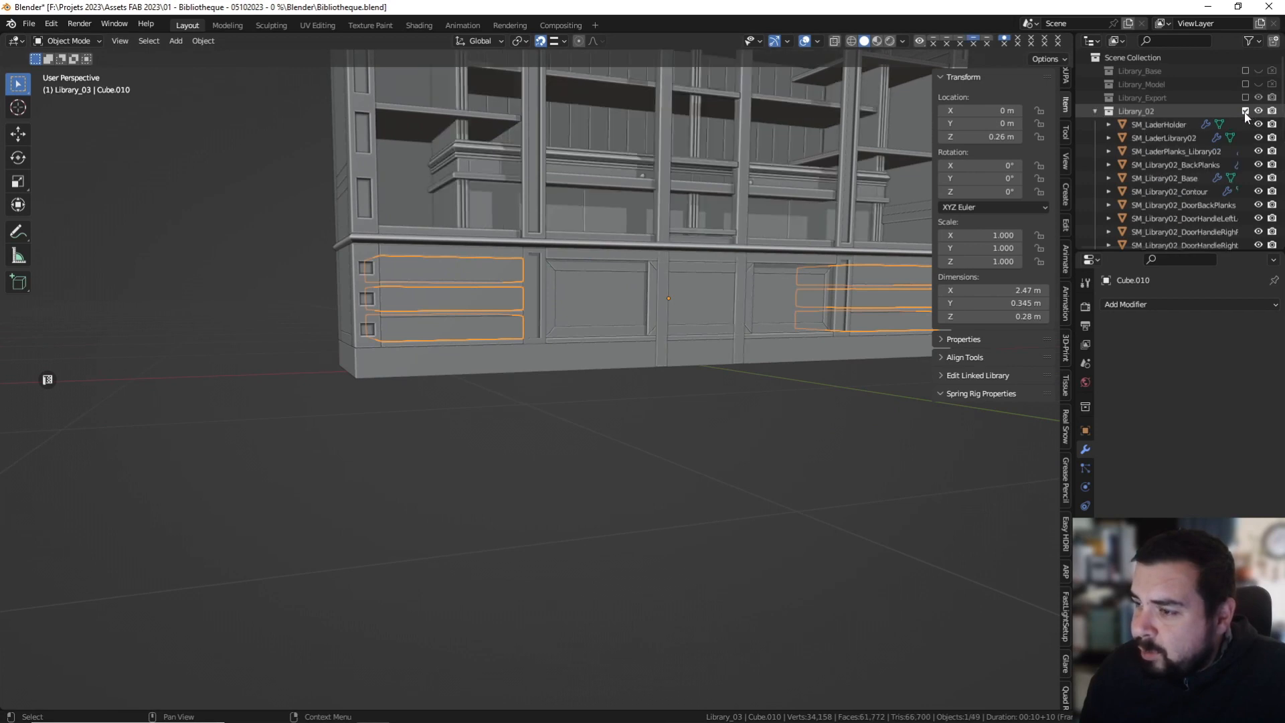
{"action": "left_click", "coordinate": [1154, 123]}
{"action": "scroll", "coordinate": [1190, 167], "scroll_direction": "down", "scroll_amount": 8}
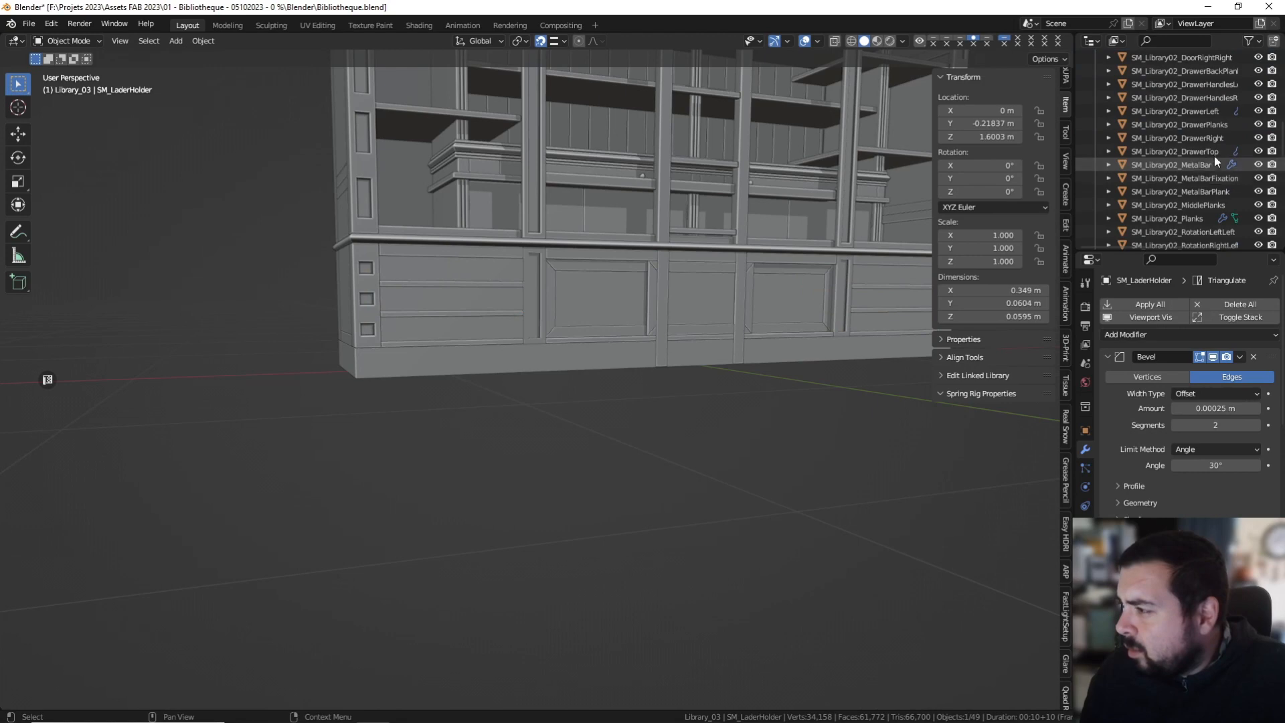
{"action": "left_click", "coordinate": [1221, 85]}
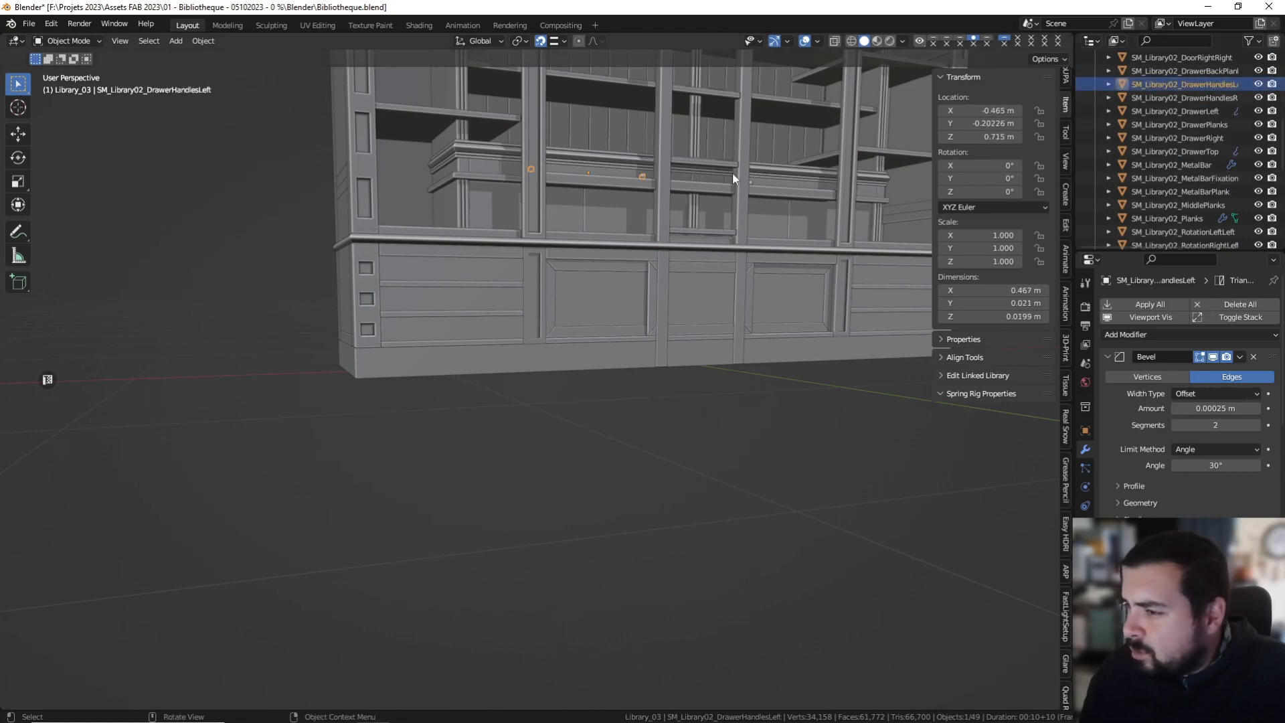
Select one complete knob as linked geometry delimited by Normal, duplicate it in place and separate the copy into its own object.
{"action": "scroll", "coordinate": [673, 211], "scroll_direction": "up", "scroll_amount": 5}
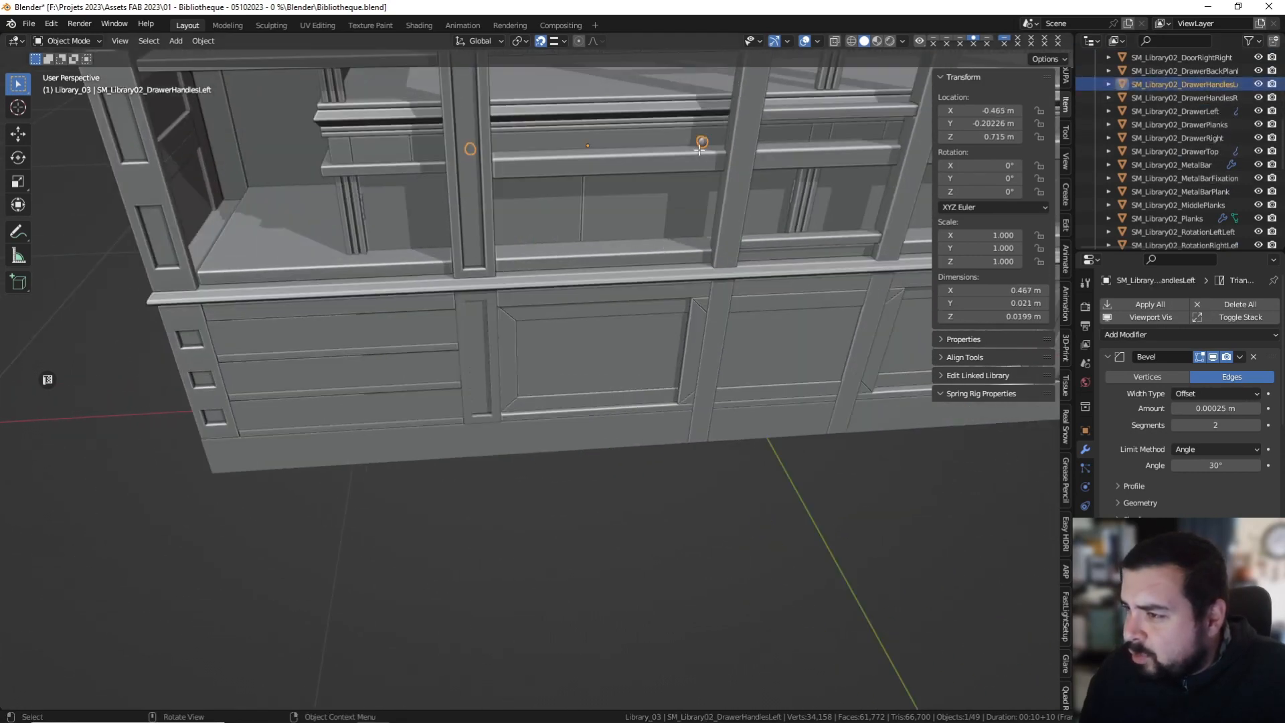
{"action": "key", "text": "Tab"}
{"action": "left_click", "coordinate": [713, 128]}
{"action": "middle_click_drag", "start_coordinate": [713, 129], "coordinate": [667, 165], "text": "shift"}
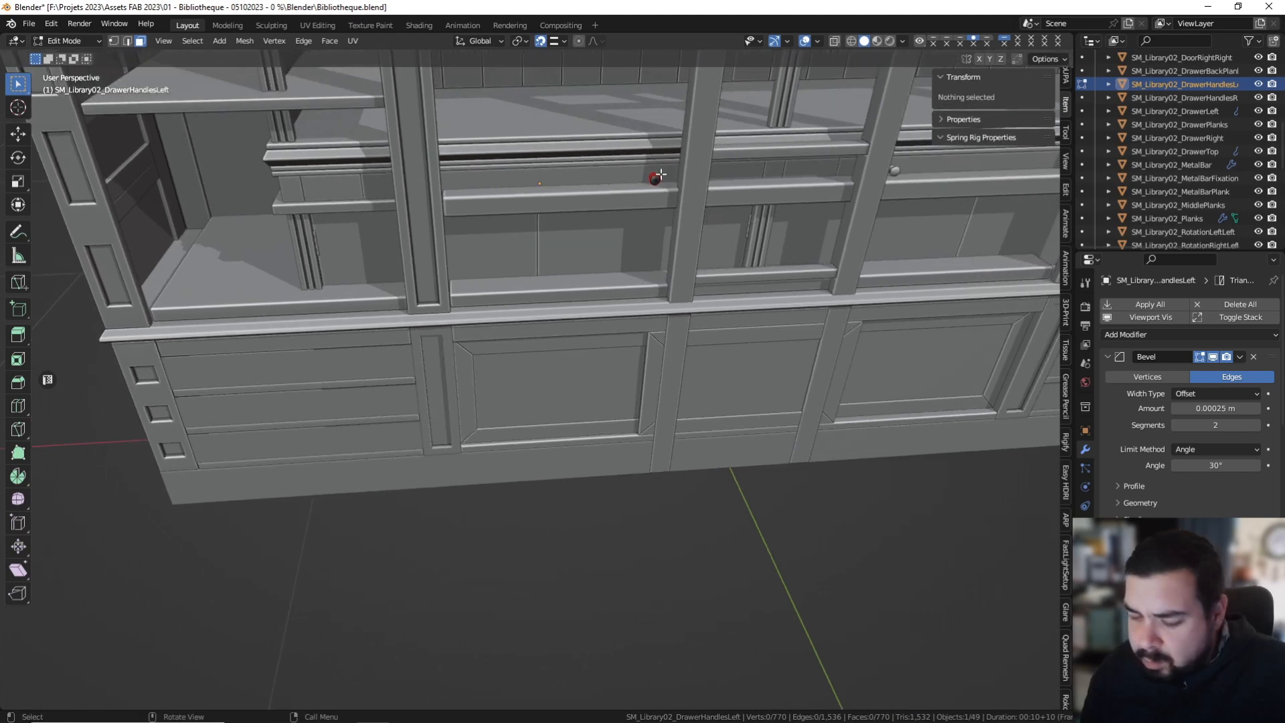
{"action": "key", "text": "l"}
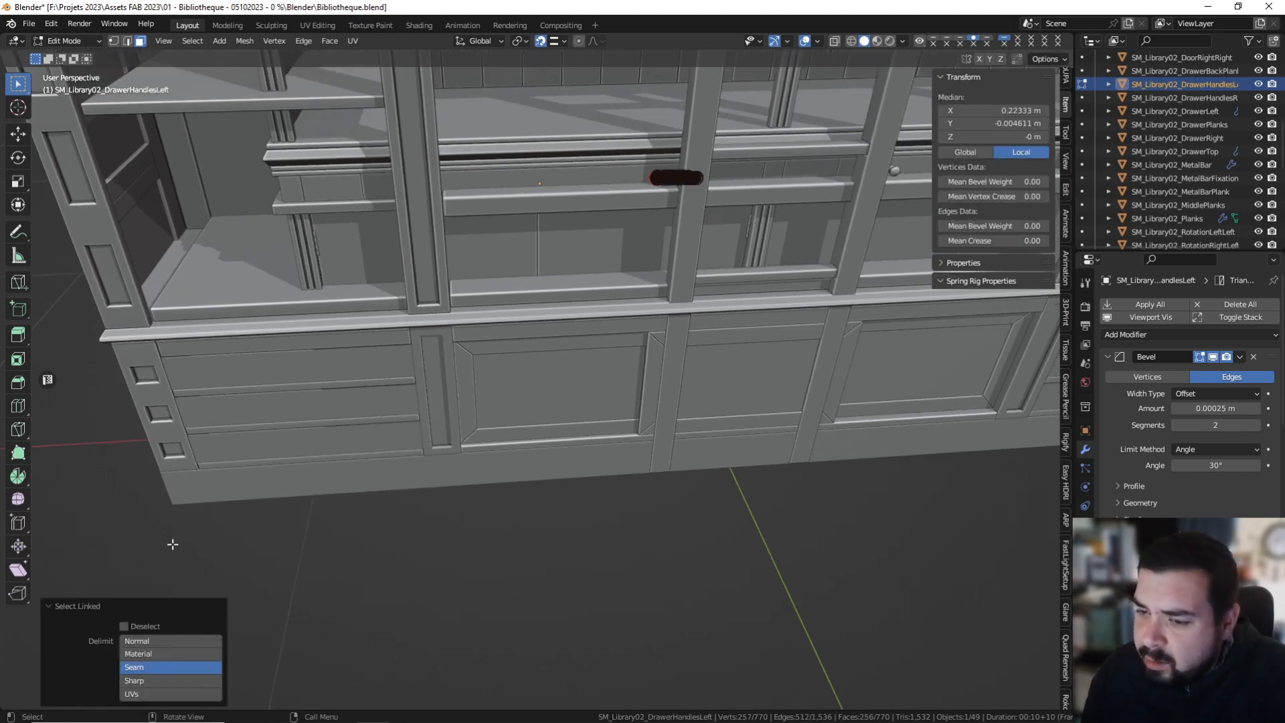
{"action": "left_click", "coordinate": [143, 640]}
{"action": "left_click", "coordinate": [818, 41]}
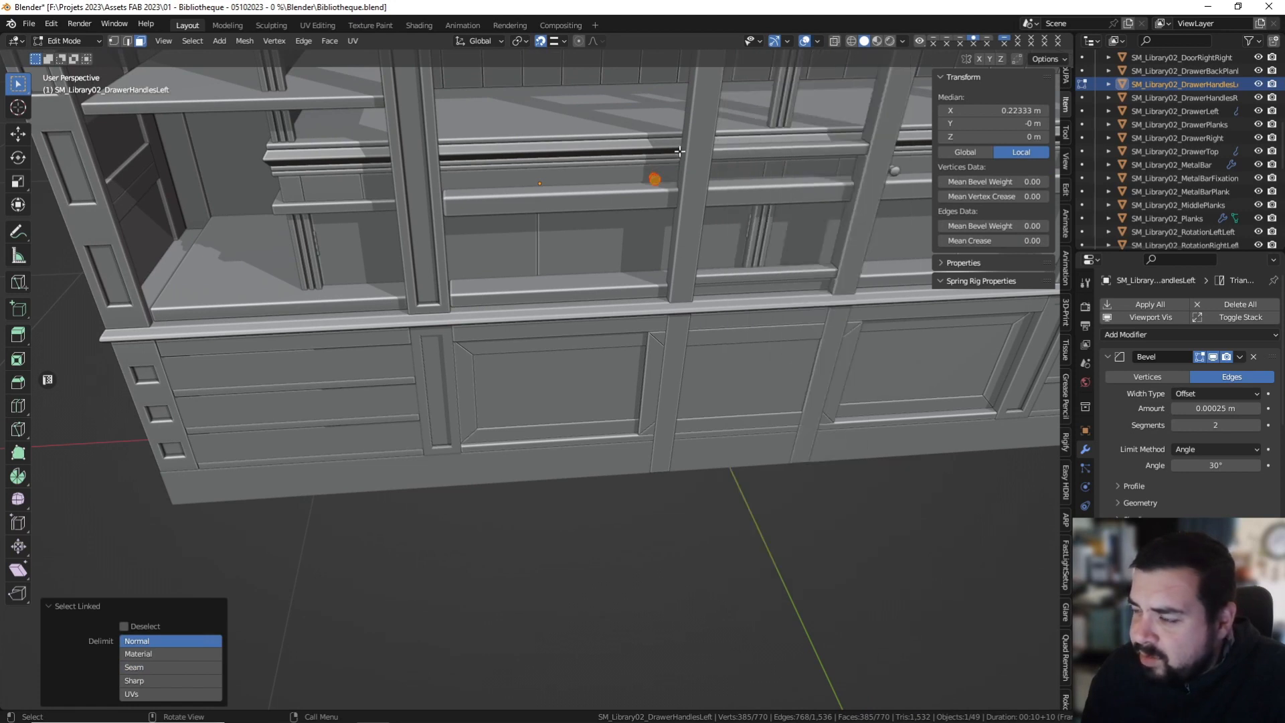
{"action": "key", "text": "shift+d"}
{"action": "right_click", "coordinate": [693, 173]}
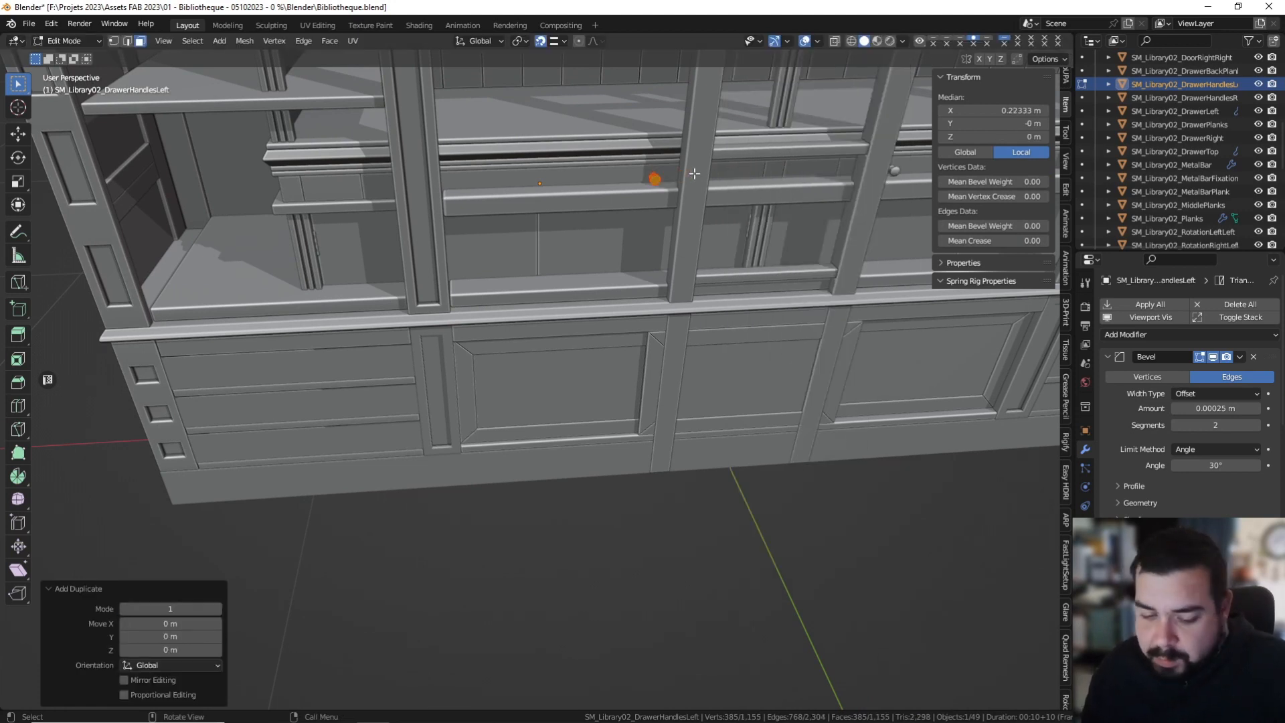
{"action": "key", "text": "p"}
{"action": "left_click", "coordinate": [695, 174]}
{"action": "key", "text": "Tab"}
Move the separated knob SM_Library02_DrawerHandlesLeft.001 into the Library_03 collection and disable Library_02.
{"action": "left_click", "coordinate": [1170, 98]}
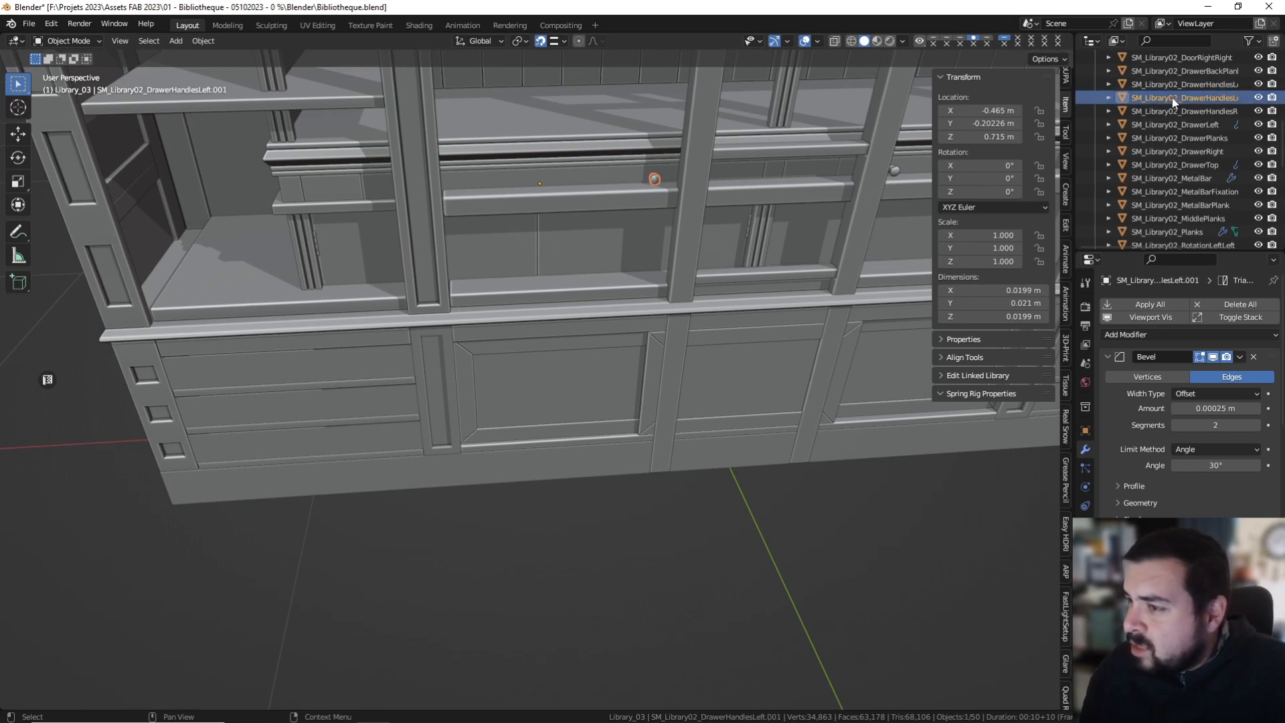
{"action": "left_click_drag", "start_coordinate": [1171, 98], "coordinate": [1141, 139]}
{"action": "scroll", "coordinate": [1157, 146], "scroll_direction": "up", "scroll_amount": 13}
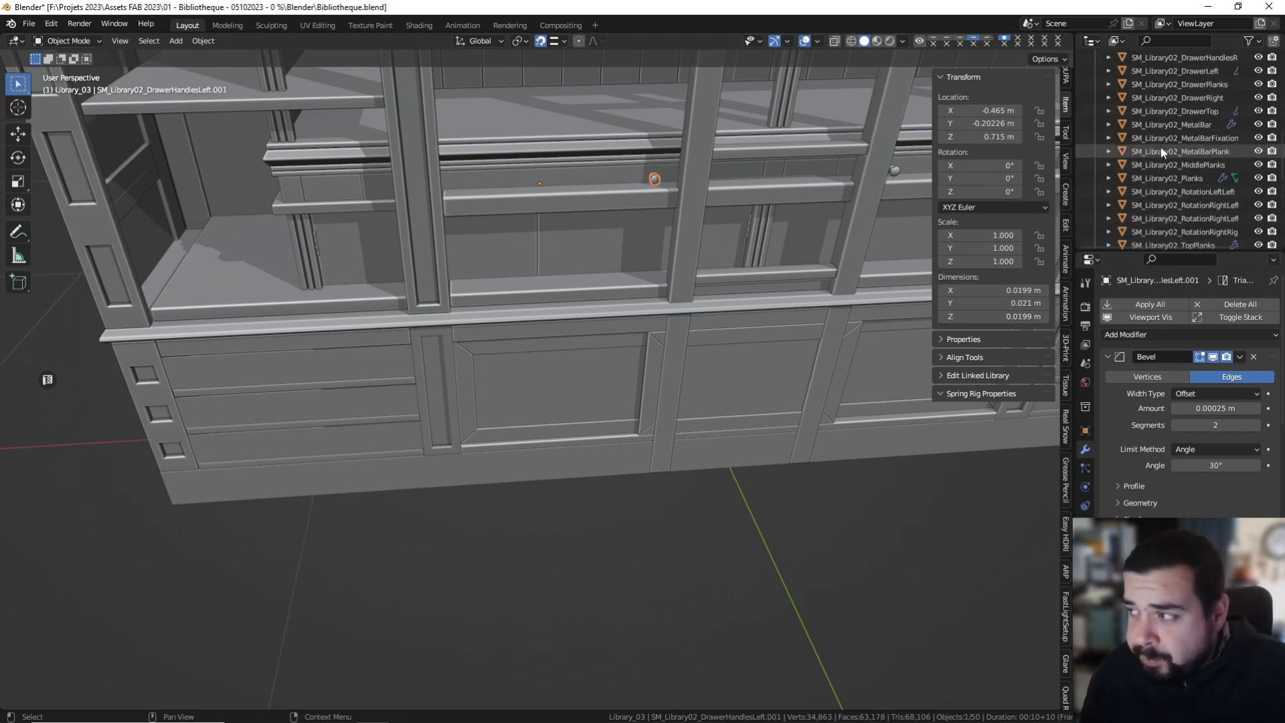
{"action": "scroll", "coordinate": [1164, 154], "scroll_direction": "up", "scroll_amount": 5}
{"action": "left_click", "coordinate": [1244, 111]}
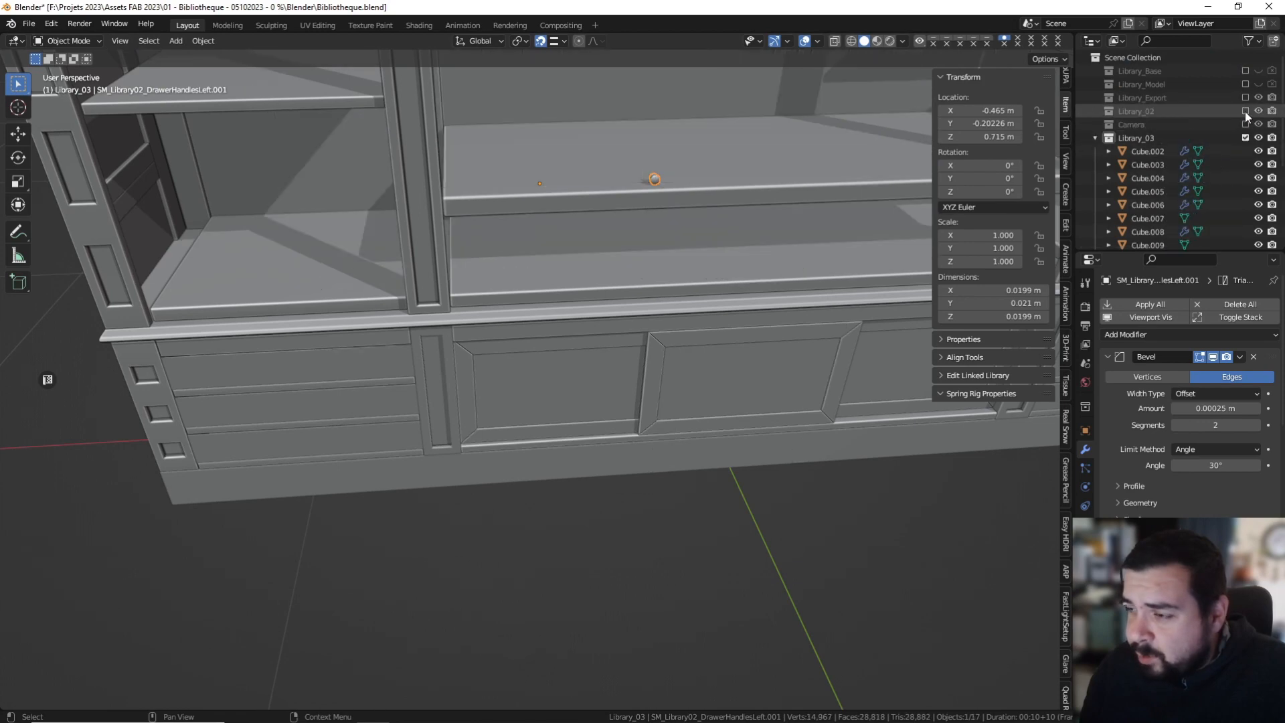
Isolate the knob in local view and snap the 3D cursor to the centre of its flat circular back face.
{"action": "key", "text": "KP_Divide"}
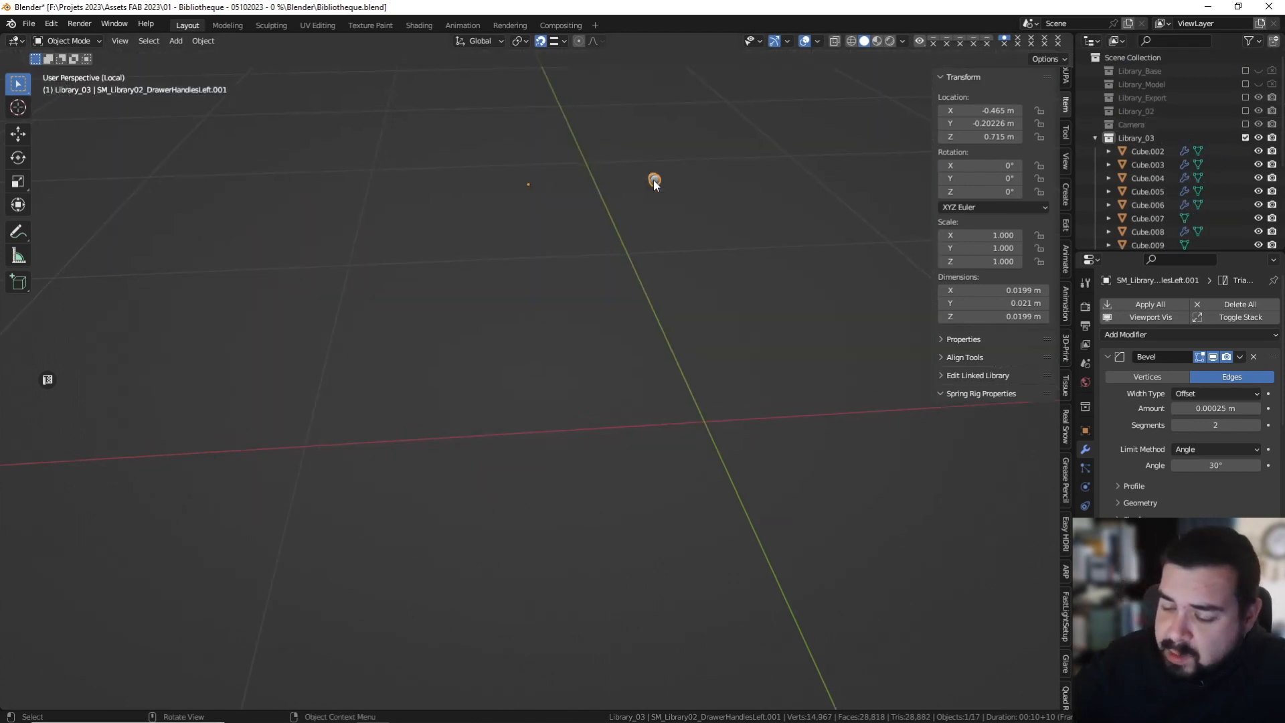
{"action": "key", "text": "Tab"}
{"action": "middle_click_drag", "start_coordinate": [643, 179], "coordinate": [370, 176]}
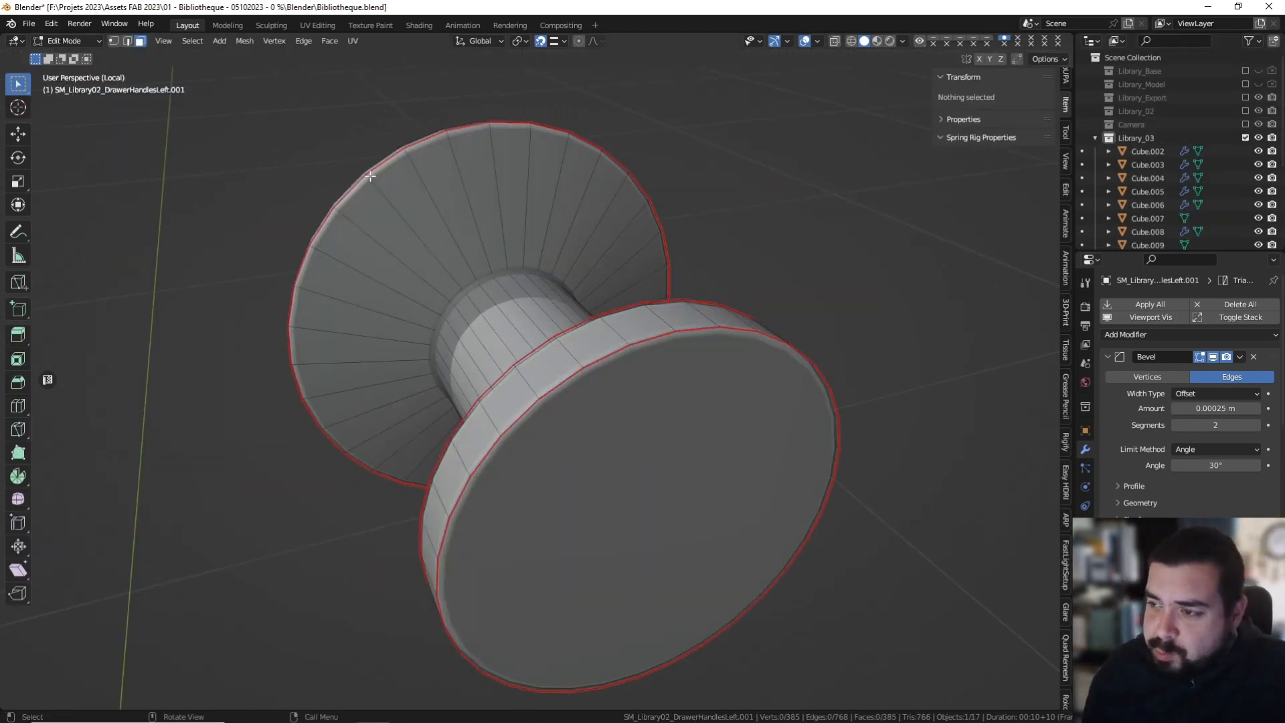
{"action": "left_click", "coordinate": [629, 412]}
{"action": "key", "text": "shift+s"}
{"action": "left_click", "coordinate": [637, 463]}
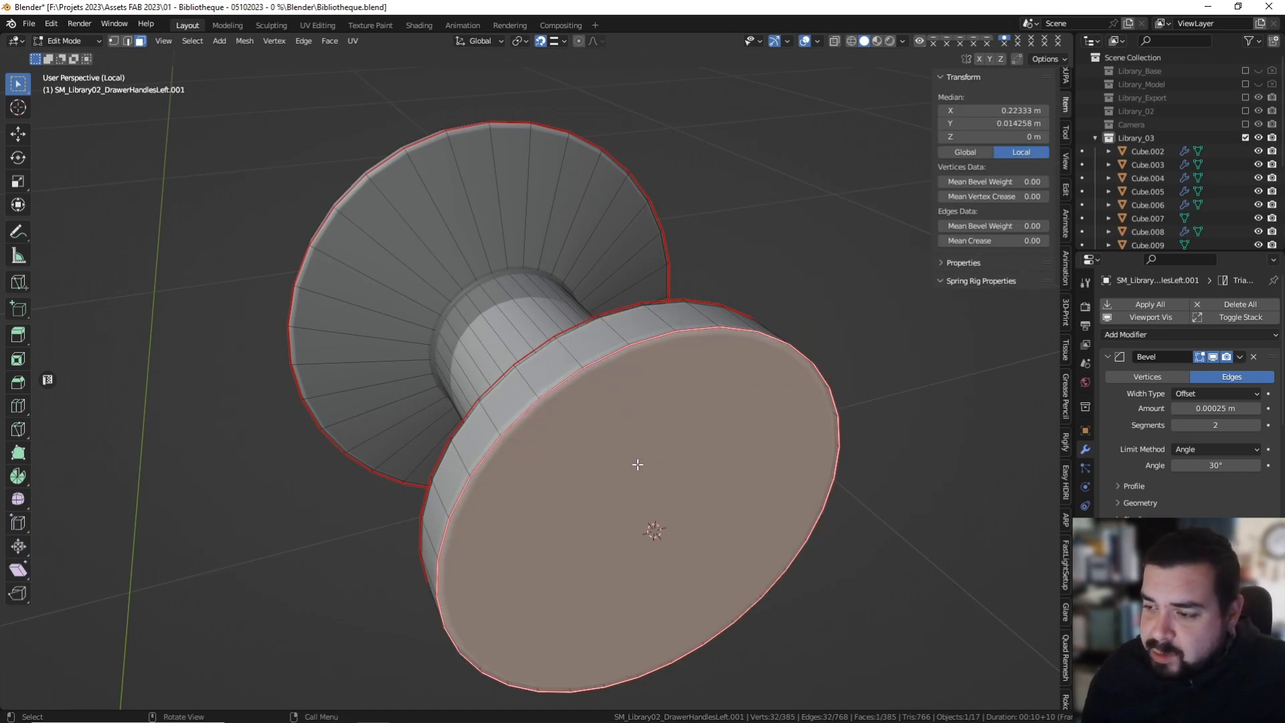
Return to Object Mode and set the knob's origin to the 3D cursor.
{"action": "key", "text": "Tab"}
{"action": "right_click", "coordinate": [641, 456]}
{"action": "left_click", "coordinate": [637, 467]}
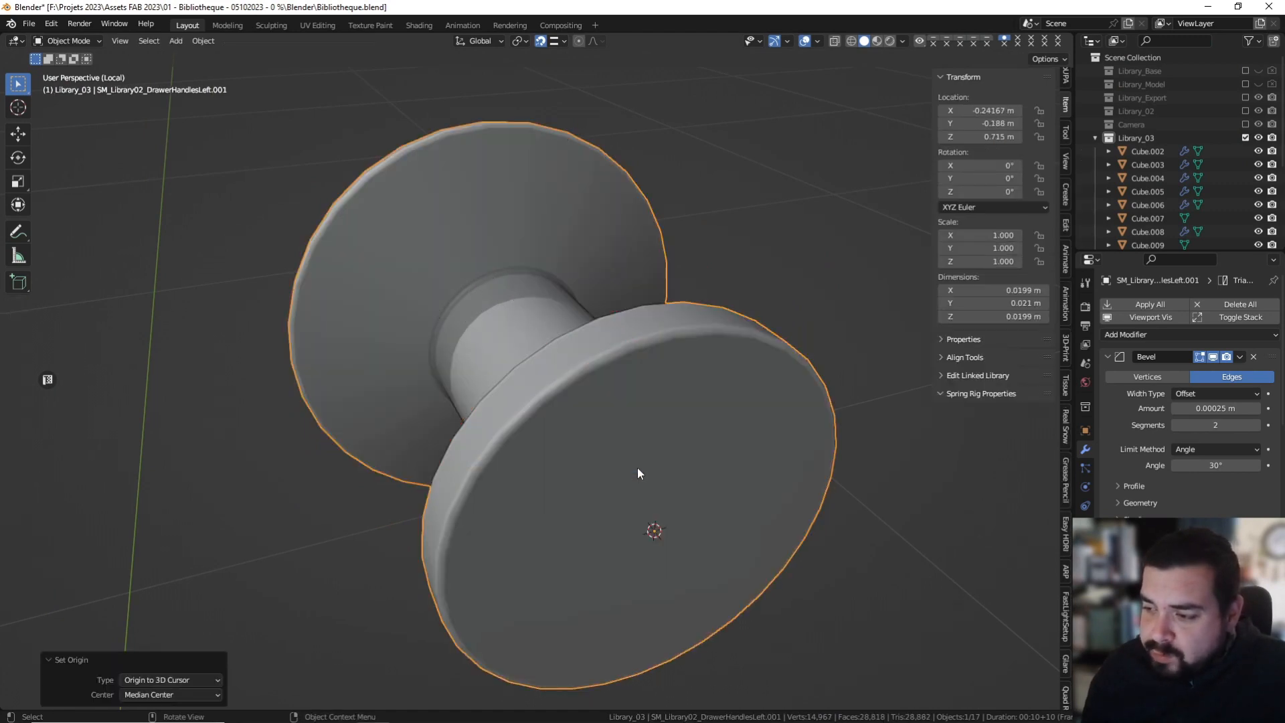
Leave local view, snap the 3D cursor to the top-left drawer front's centre and place a duplicate knob there.
{"action": "key", "text": "KP_Divide"}
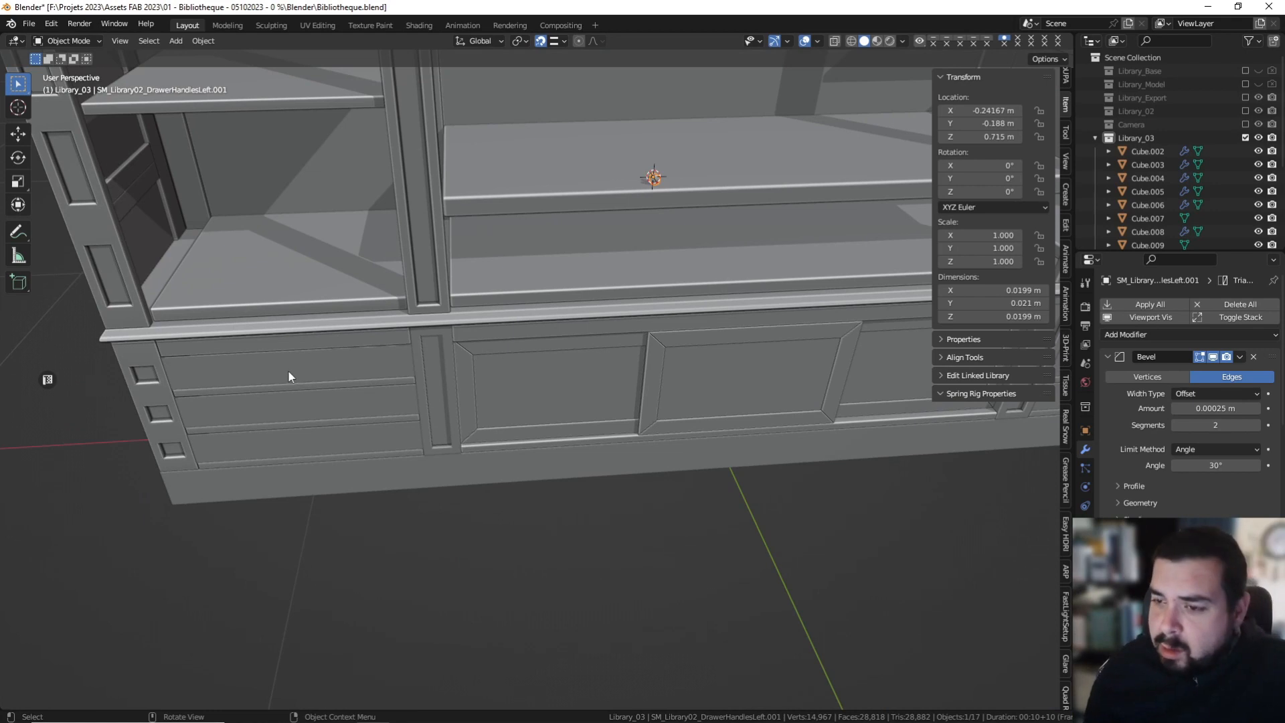
{"action": "left_click", "coordinate": [288, 376]}
{"action": "key", "text": "shift+s"}
{"action": "left_click", "coordinate": [338, 416]}
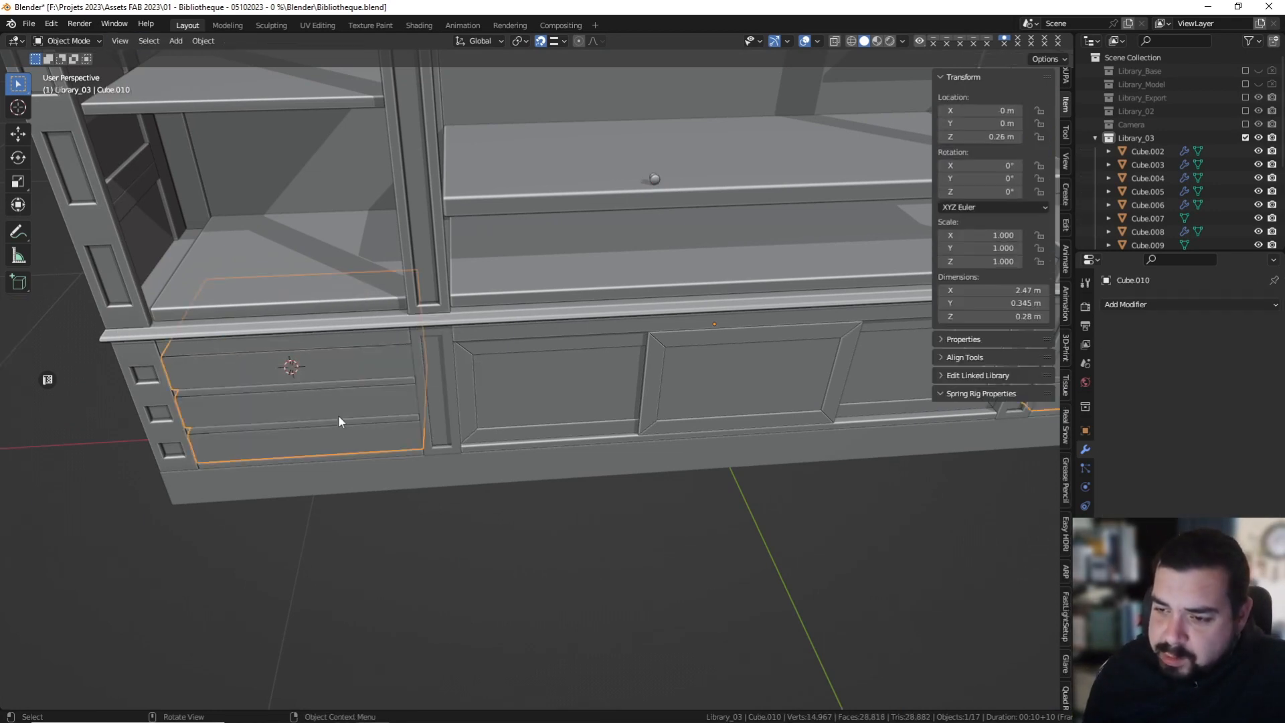
{"action": "left_click", "coordinate": [654, 176]}
{"action": "key", "text": "shift+d"}
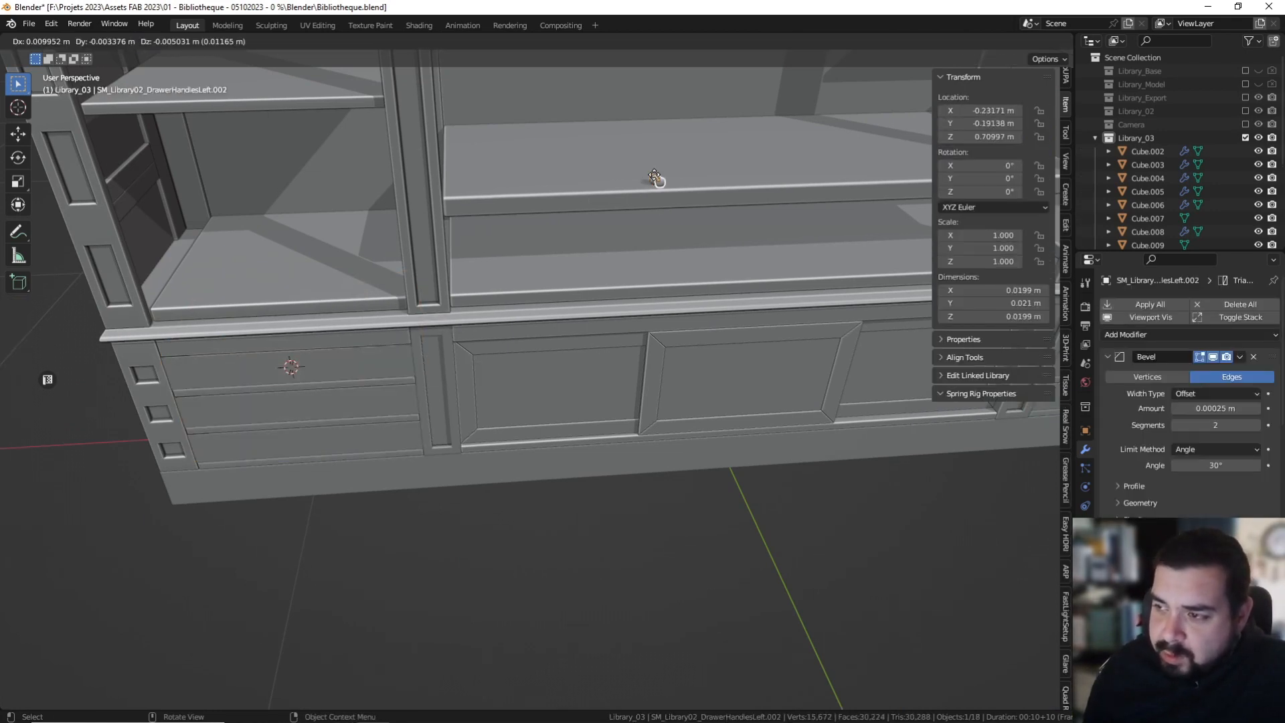
{"action": "right_click", "coordinate": [655, 176]}
{"action": "key", "text": "shift+s"}
{"action": "left_click", "coordinate": [654, 107]}
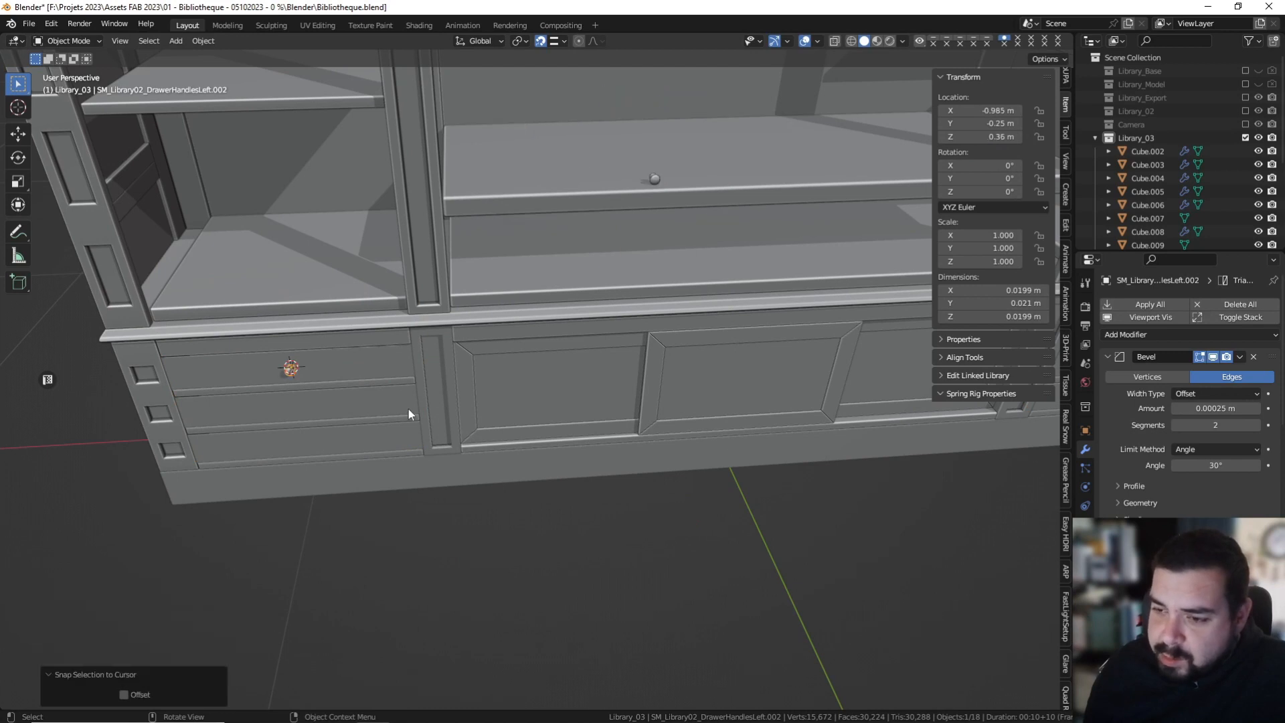
Snap the 3D cursor to the left middle drawer front's face centre and place another duplicate of the knob there.
{"action": "left_click", "coordinate": [350, 407]}
{"action": "key", "text": "Tab"}
{"action": "left_click", "coordinate": [348, 406]}
{"action": "key", "text": "shift+s"}
{"action": "left_click", "coordinate": [343, 455]}
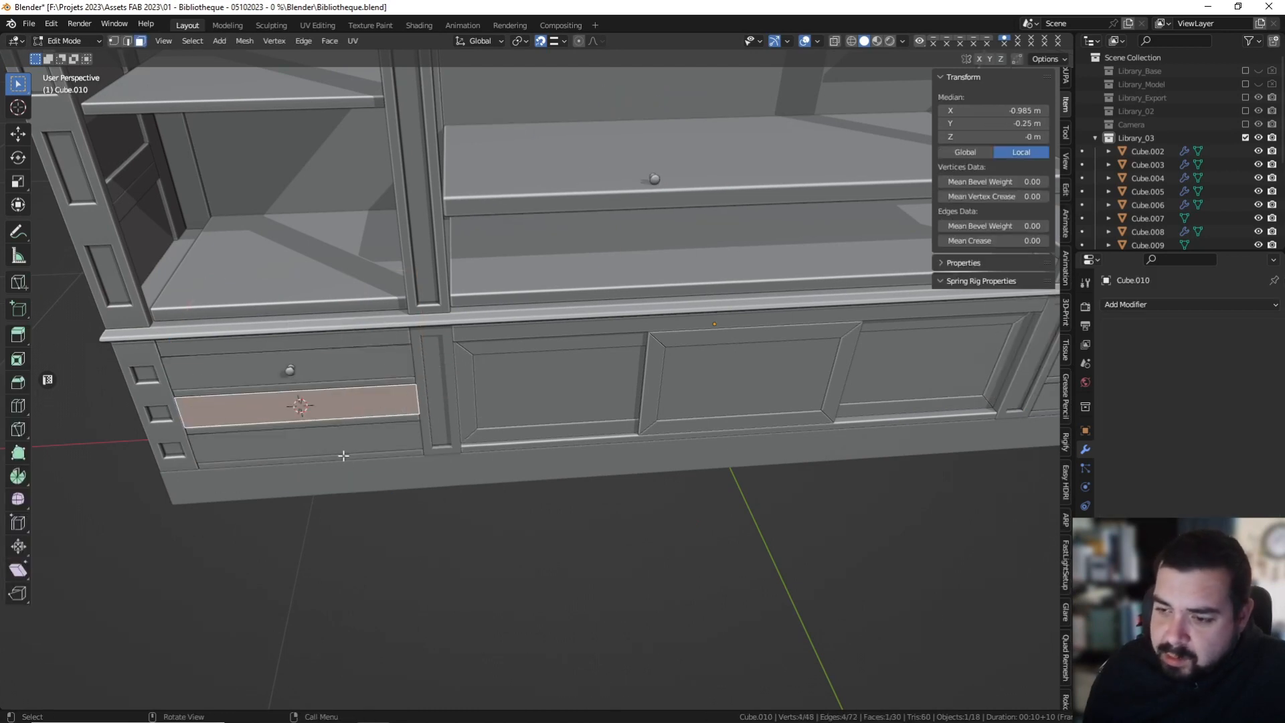
{"action": "key", "text": "Tab"}
{"action": "left_click", "coordinate": [654, 179]}
{"action": "key", "text": "shift+s"}
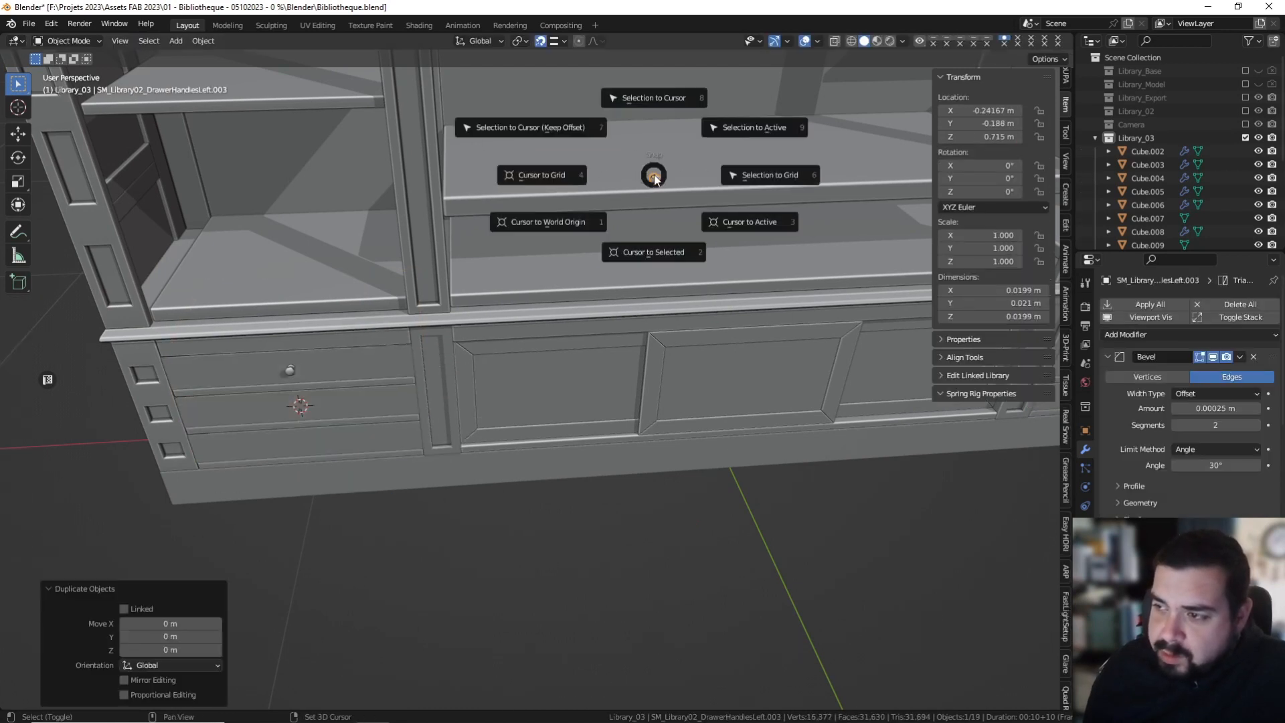
{"action": "left_click", "coordinate": [654, 109]}
Snap the 3D cursor to the left bottom drawer front's face centre and move the original knob onto it.
{"action": "left_click", "coordinate": [363, 448]}
{"action": "key", "text": "Tab"}
{"action": "left_click", "coordinate": [362, 440]}
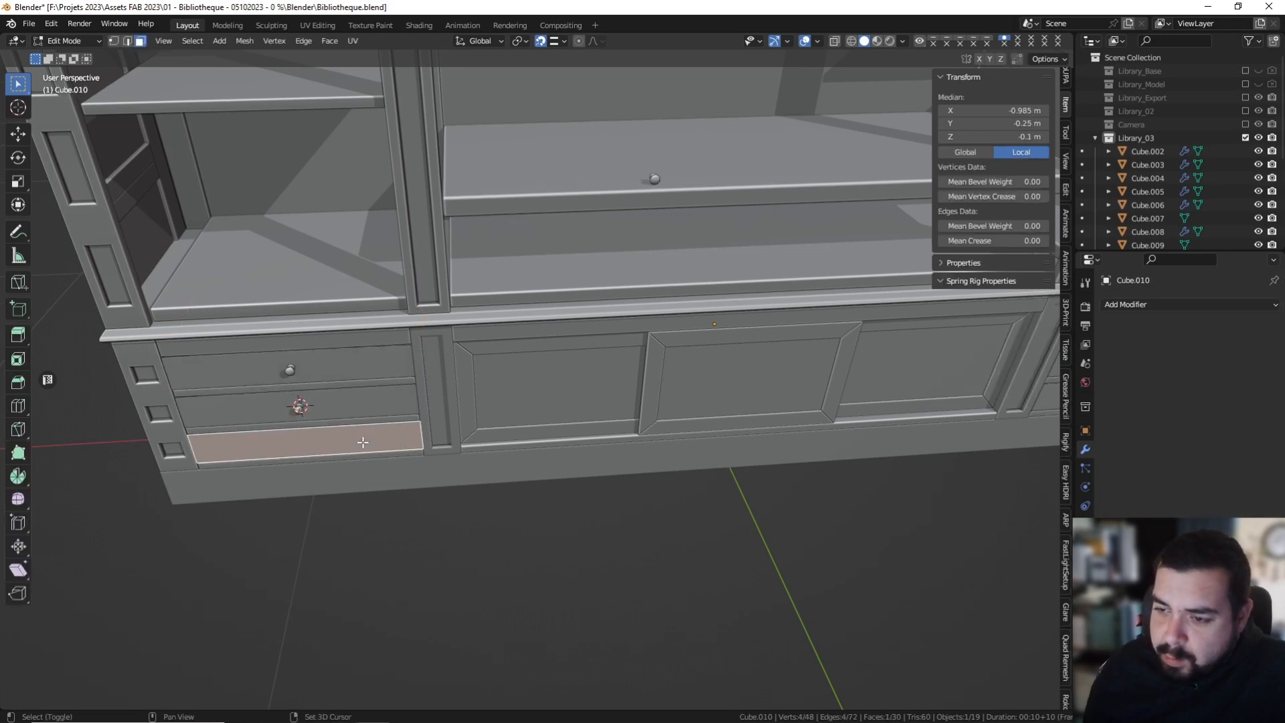
{"action": "key", "text": "shift+s"}
{"action": "left_click", "coordinate": [372, 489]}
{"action": "key", "text": "Tab"}
{"action": "left_click", "coordinate": [654, 181]}
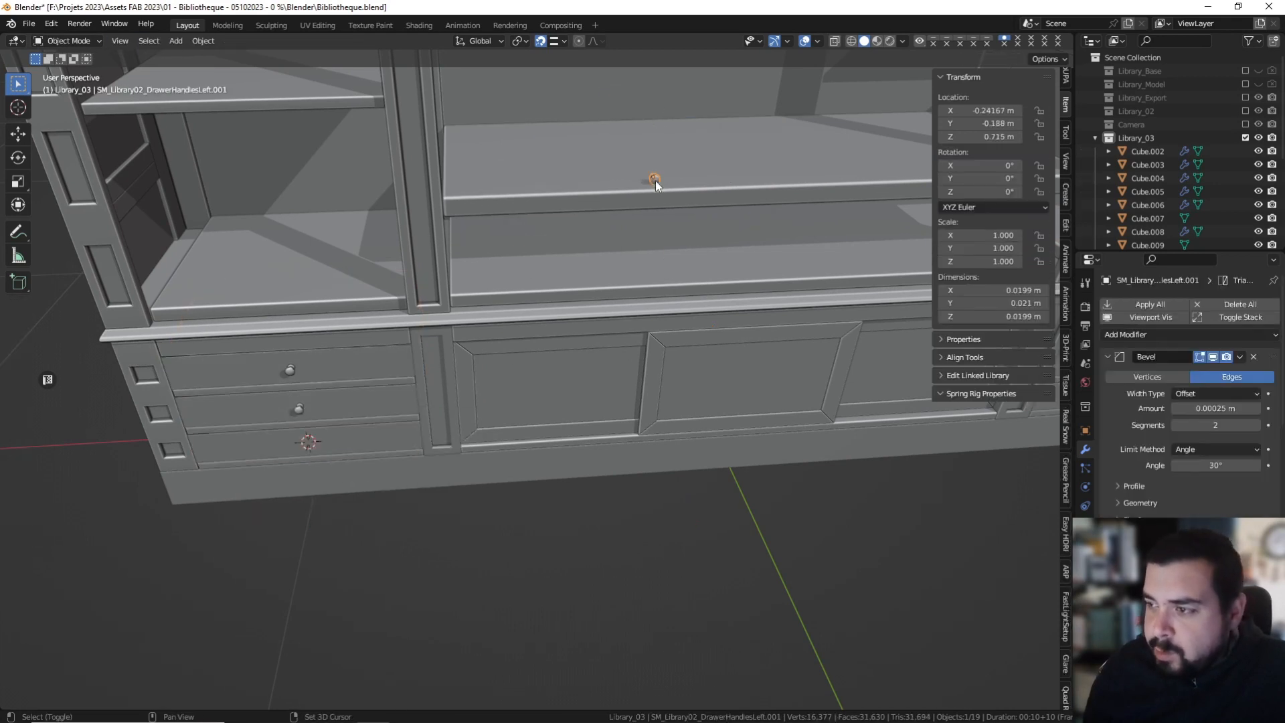
{"action": "key", "text": "shift+s"}
{"action": "left_click", "coordinate": [661, 106]}
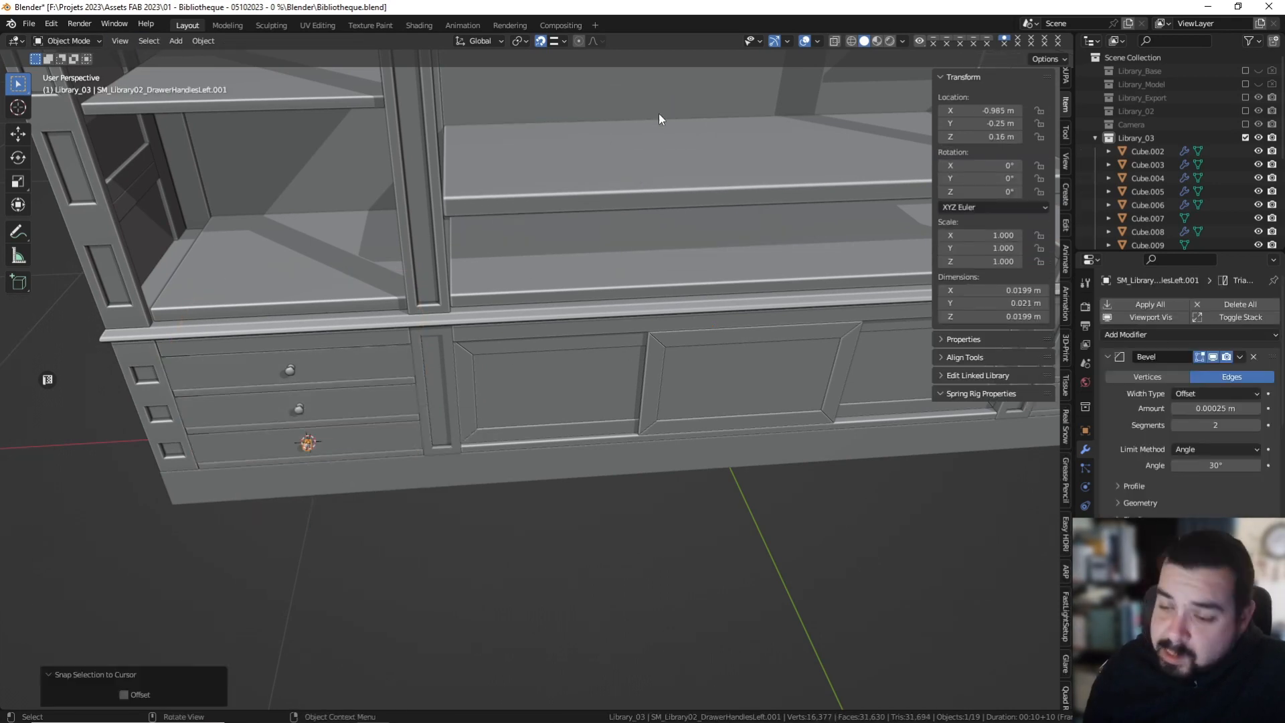
Snap the 3D cursor to the origin of the low centre shelf's object.
{"action": "left_click", "coordinate": [298, 407], "text": "shift"}
{"action": "left_click", "coordinate": [290, 370], "text": "shift"}
{"action": "middle_click_drag", "start_coordinate": [592, 361], "coordinate": [629, 251]}
{"action": "left_click", "coordinate": [653, 224]}
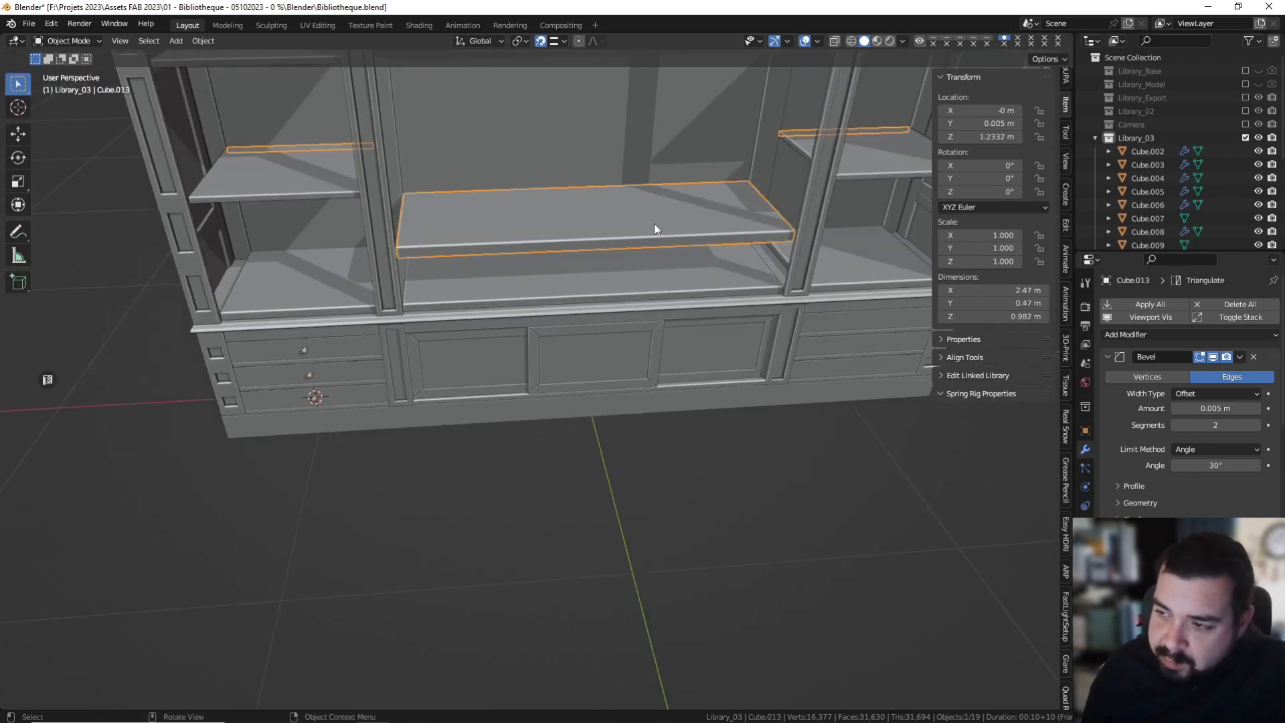
{"action": "key", "text": "shift+s"}
{"action": "left_click", "coordinate": [648, 285]}
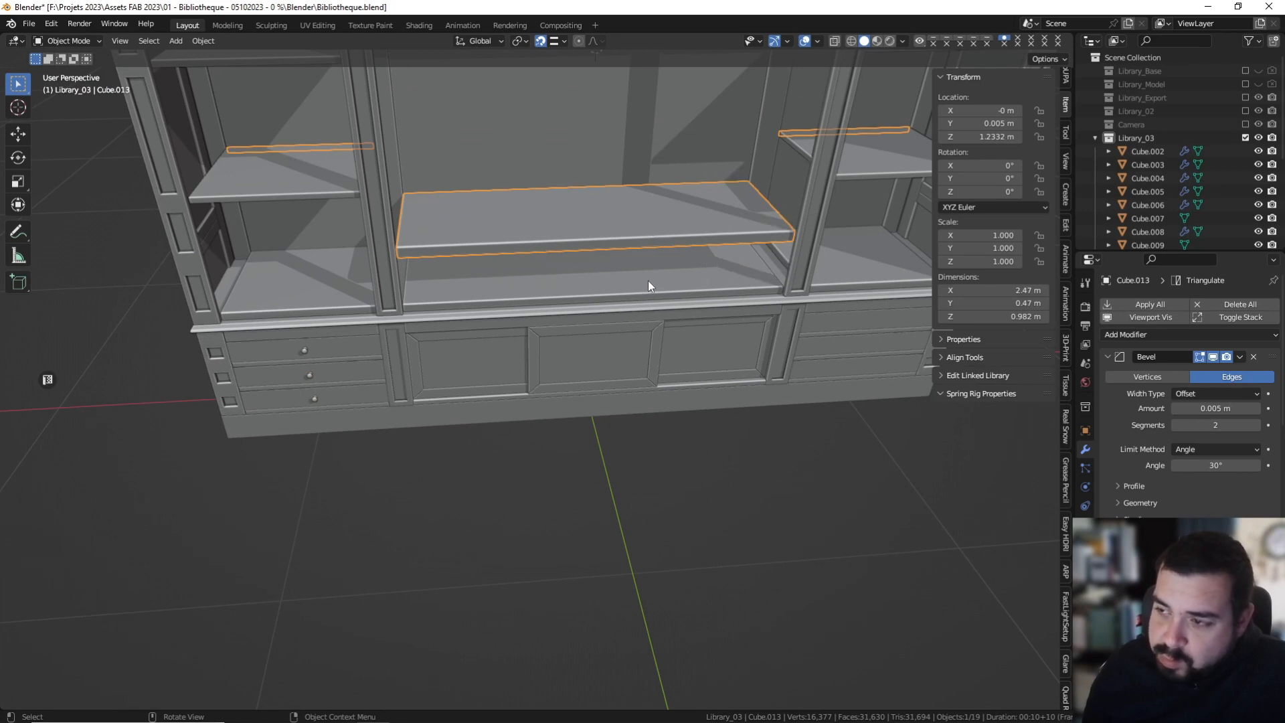
{"action": "scroll", "coordinate": [647, 280], "scroll_direction": "down", "scroll_amount": 5}
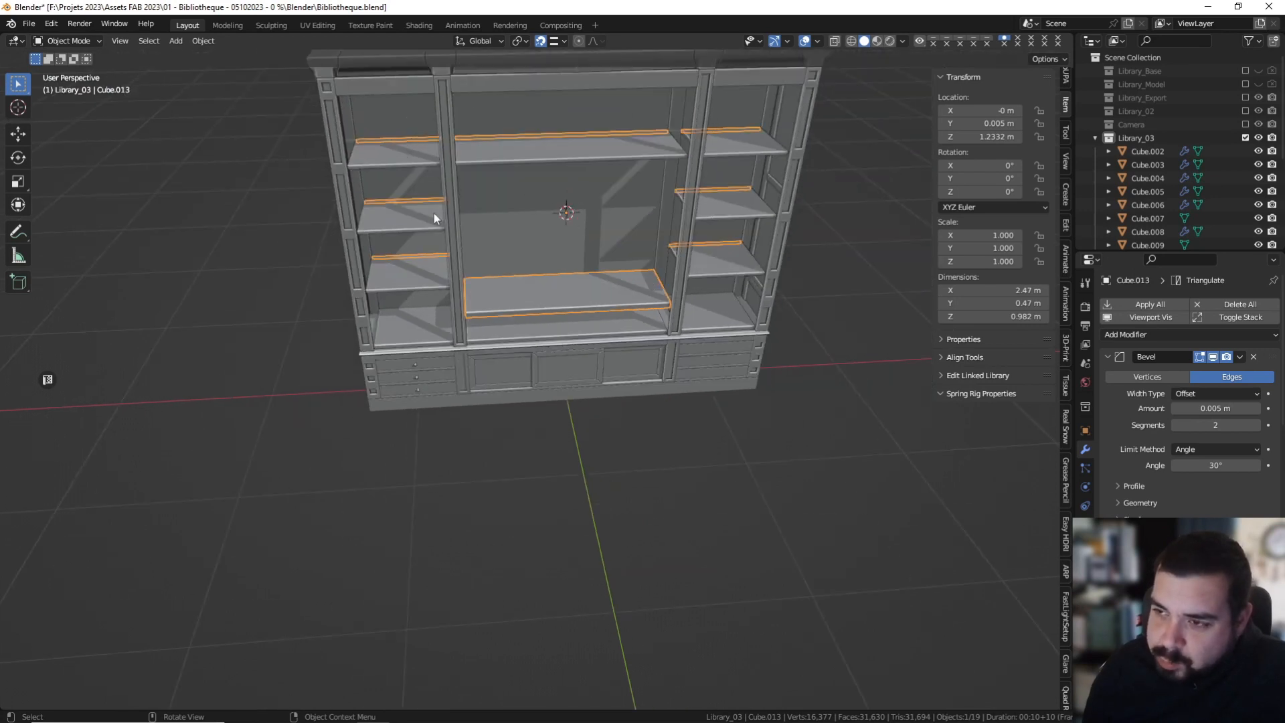
{"action": "scroll", "coordinate": [548, 271], "scroll_direction": "up", "scroll_amount": 2}
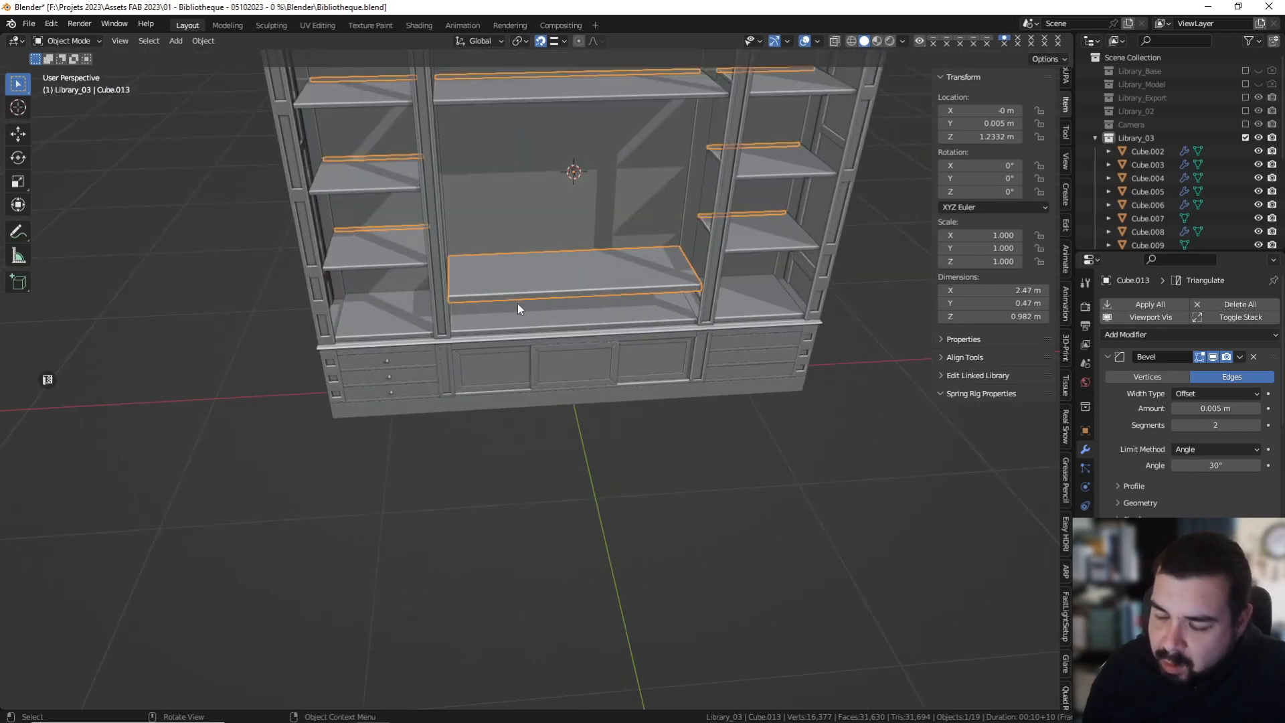
Apply the centre shelf object's rotation and scale, set its origin to geometry and snap the 3D cursor to it.
{"action": "key", "text": "ctrl+a"}
{"action": "left_click", "coordinate": [517, 282]}
{"action": "key", "text": "q"}
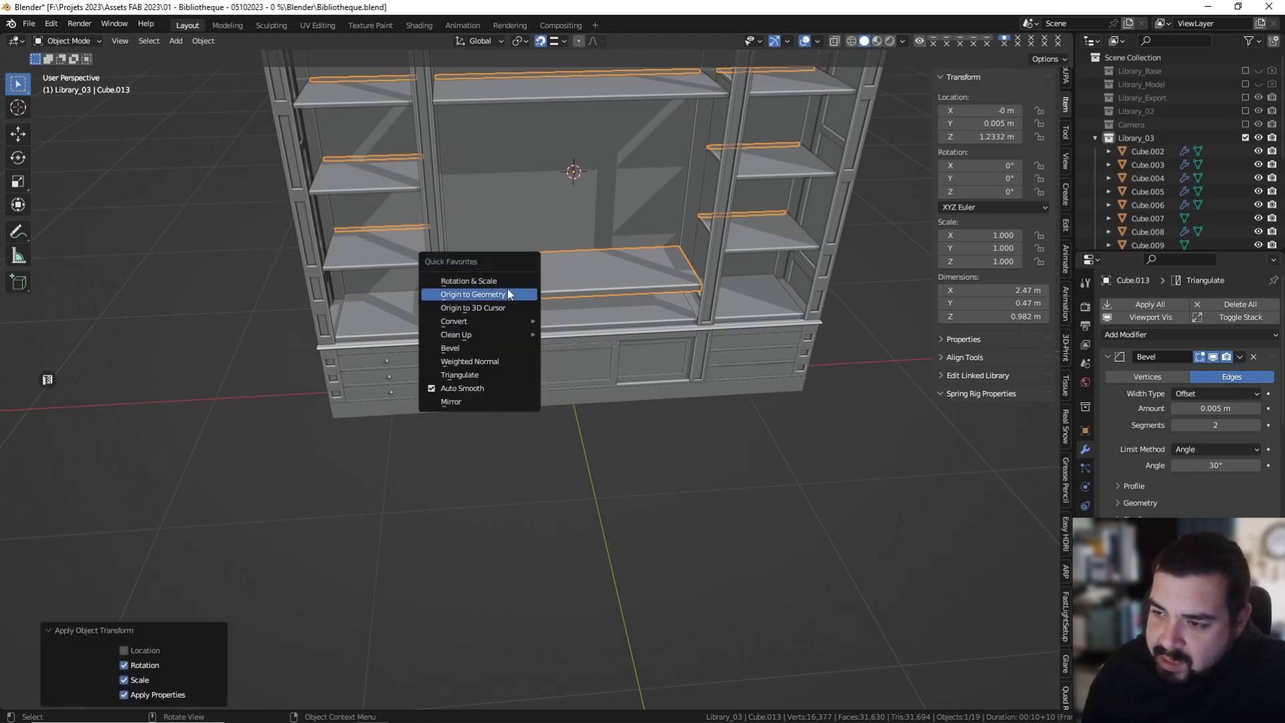
{"action": "left_click", "coordinate": [507, 289]}
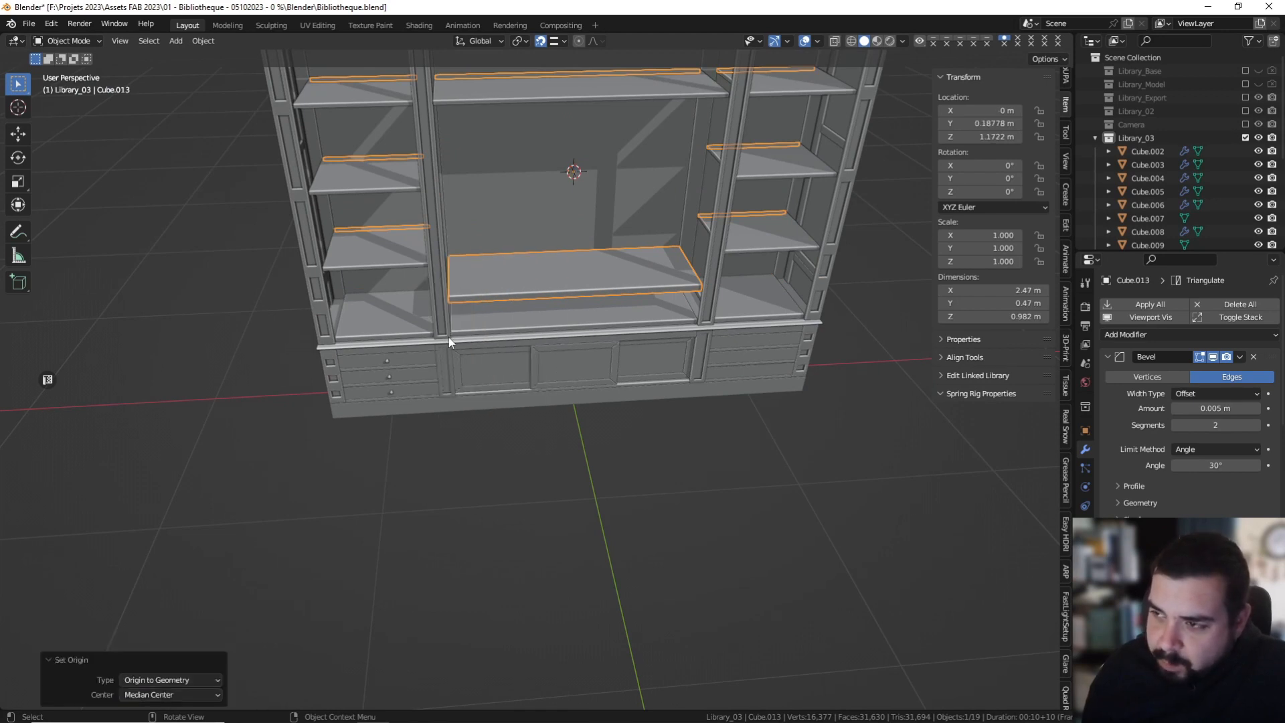
{"action": "key", "text": "shift+s"}
{"action": "left_click", "coordinate": [451, 388]}
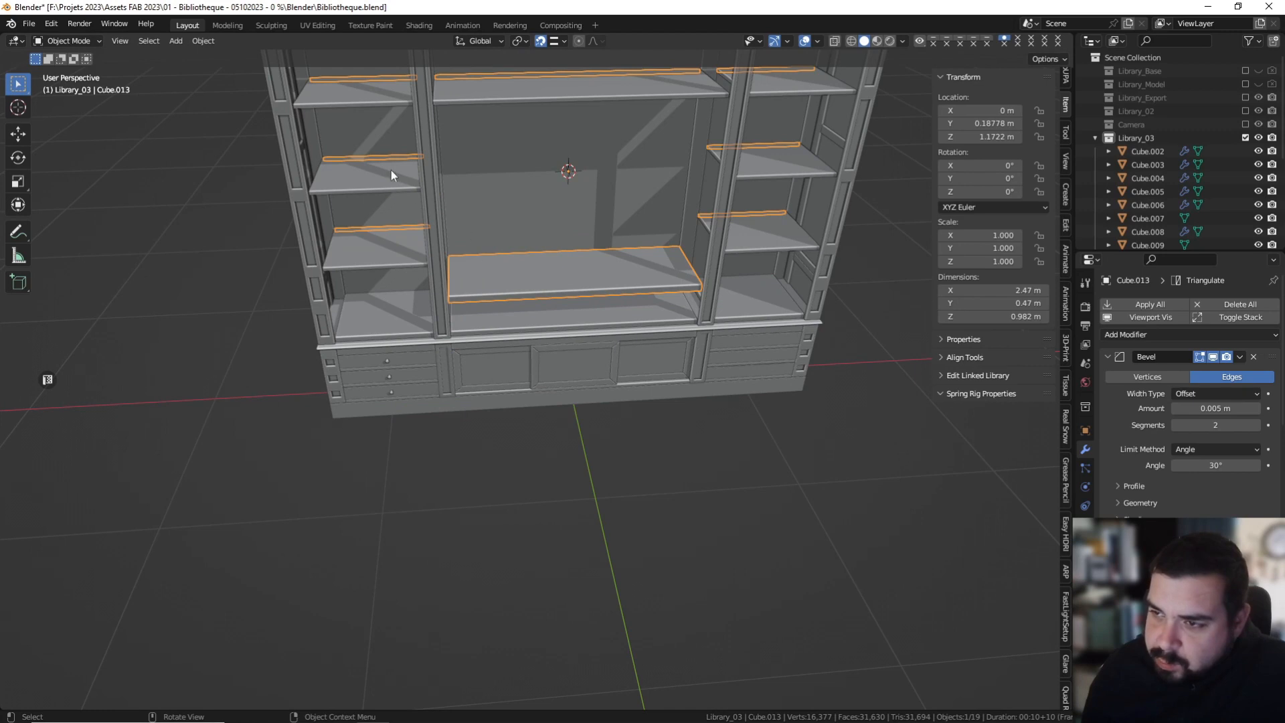
Join the three left drawer knobs into one object and set its origin to the 3D cursor.
{"action": "middle_click_drag", "start_coordinate": [391, 170], "coordinate": [409, 126]}
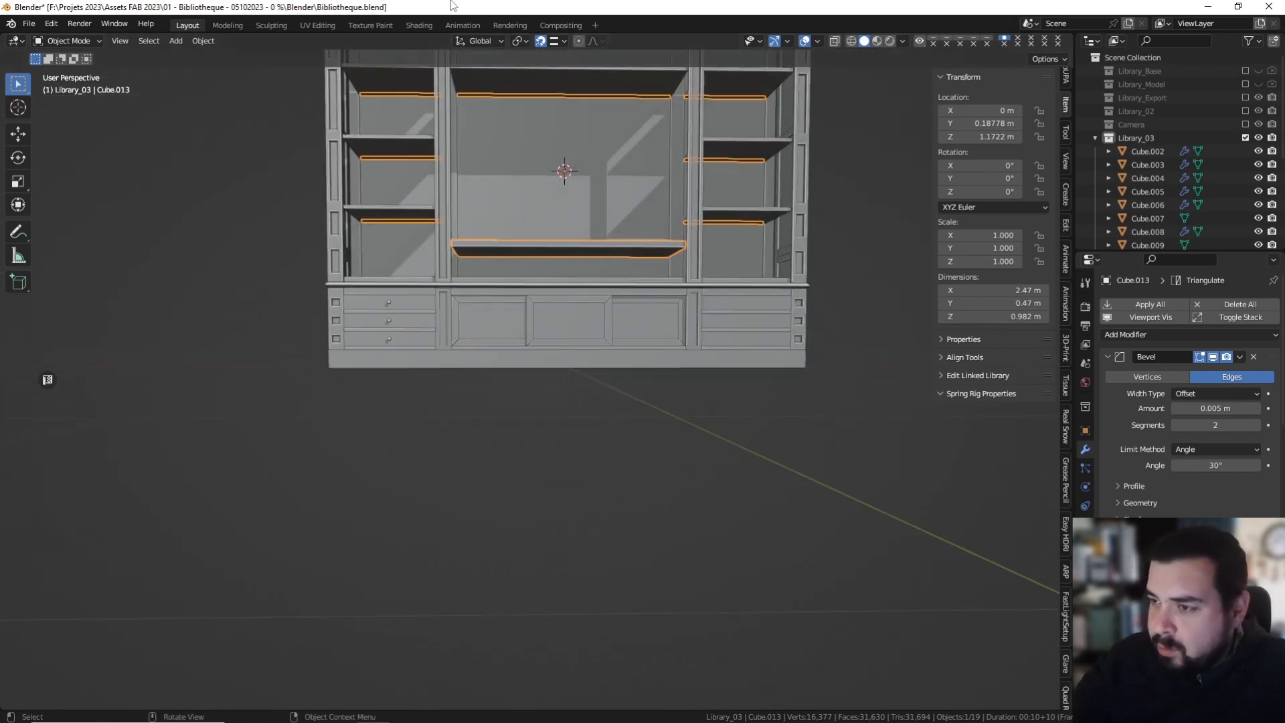
{"action": "middle_click_drag", "start_coordinate": [468, 351], "coordinate": [476, 379]}
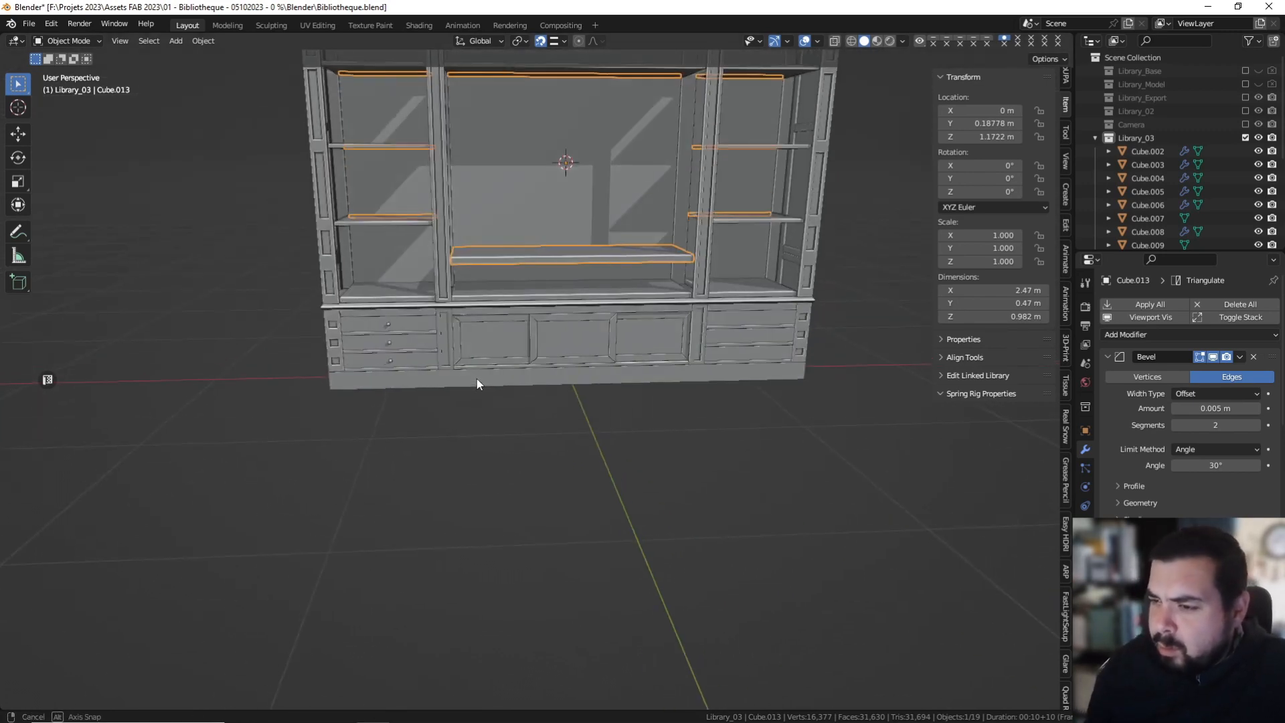
{"action": "left_click", "coordinate": [387, 325]}
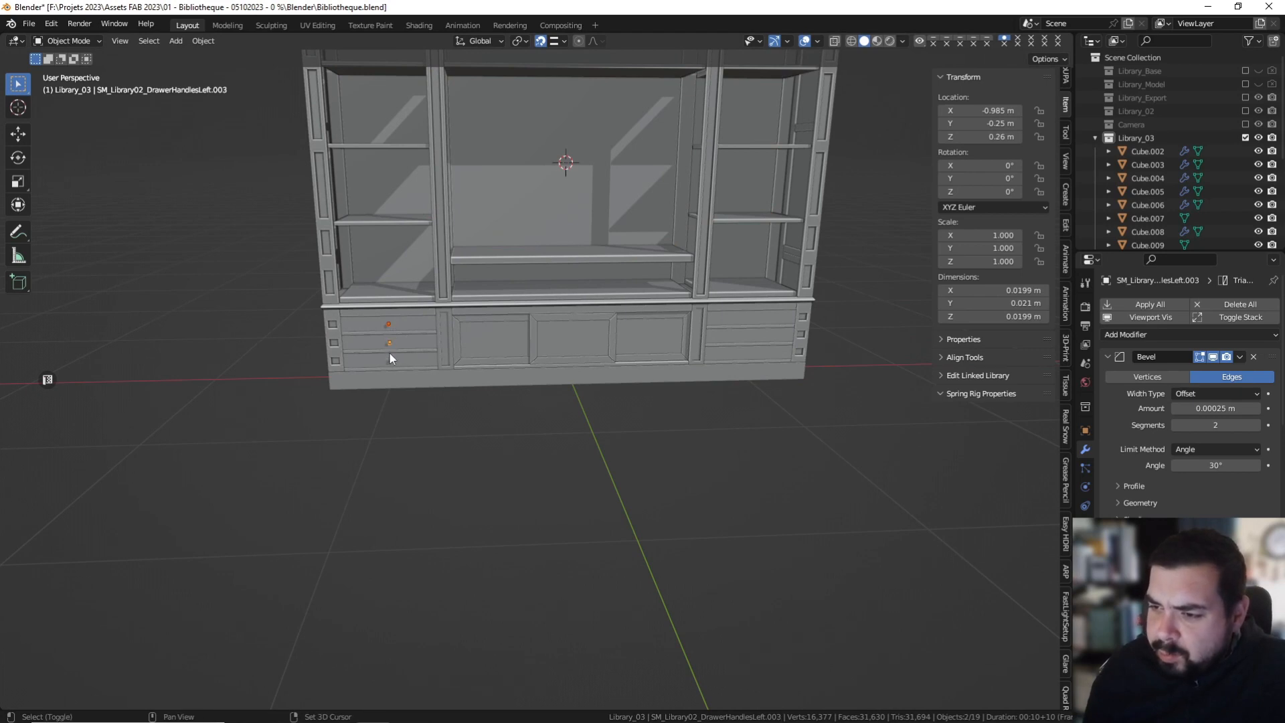
{"action": "key", "text": "ctrl+j"}
{"action": "key", "text": "q"}
{"action": "left_click", "coordinate": [422, 372]}
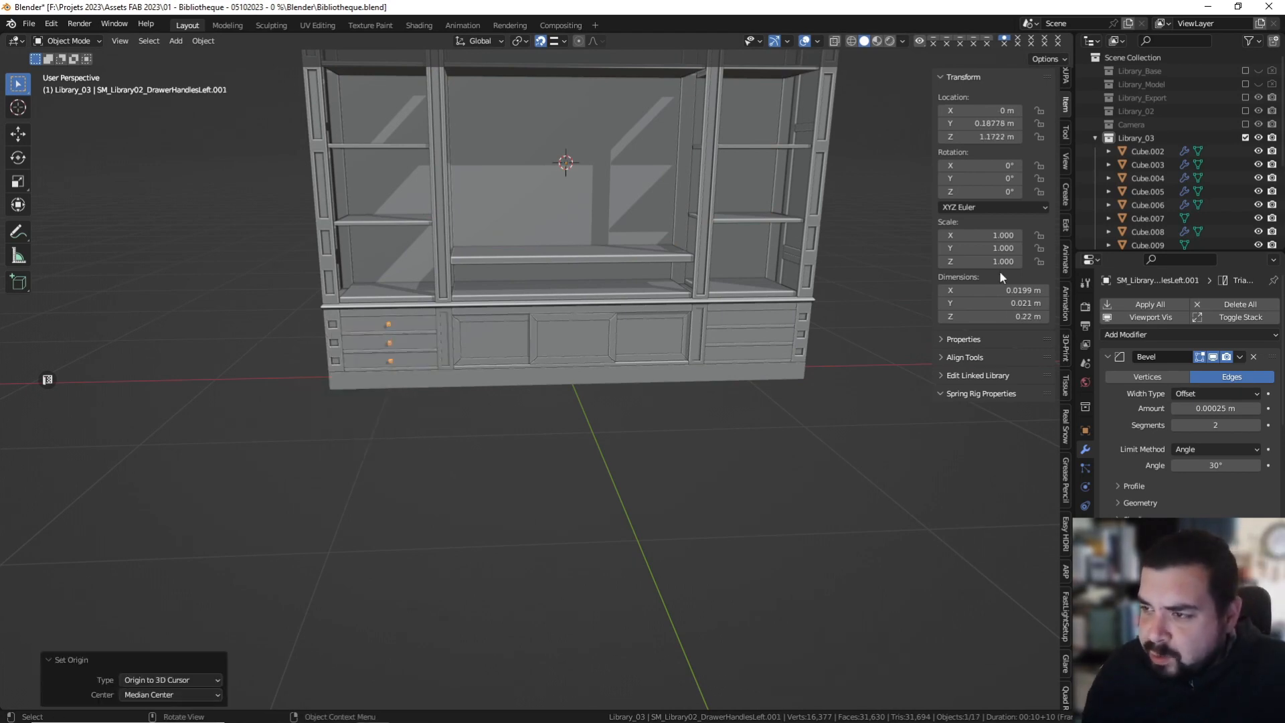
Mirror the joined knobs along X onto the right-hand drawers with a Mirror modifier and apply that modifier.
{"action": "left_click", "coordinate": [1131, 334]}
{"action": "left_click", "coordinate": [1035, 487]}
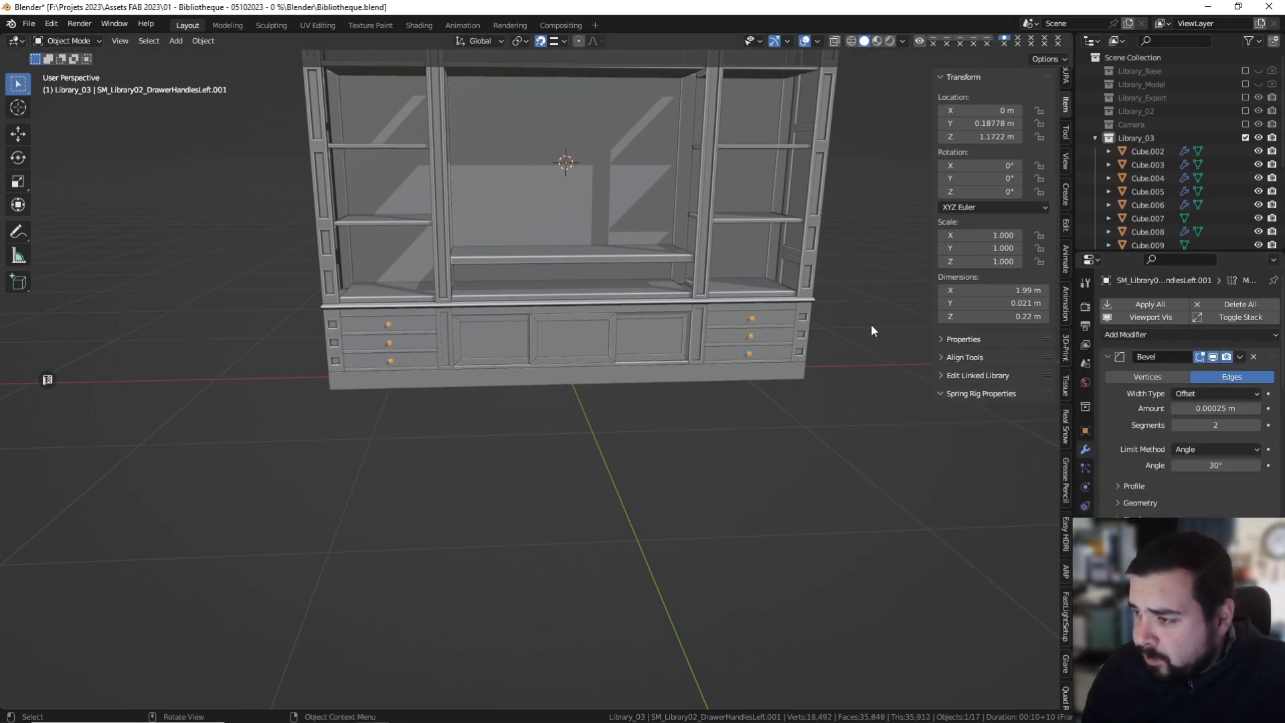
{"action": "scroll", "coordinate": [1198, 444], "scroll_direction": "up", "scroll_amount": 3}
{"action": "scroll", "coordinate": [1197, 445], "scroll_direction": "down", "scroll_amount": 5}
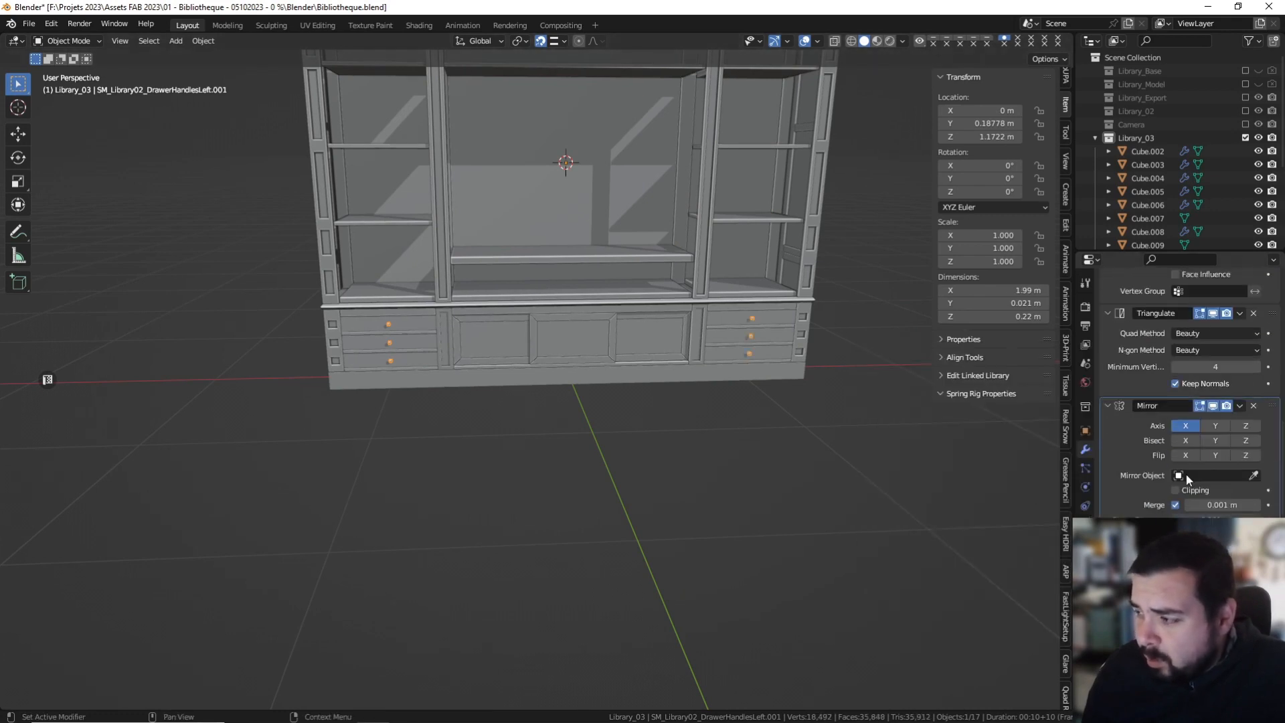
{"action": "key", "text": "ctrl+a"}
Isolate the low centre shelf's object Cube.013 in local view and enter Edit Mode.
{"action": "middle_click_drag", "start_coordinate": [620, 257], "coordinate": [597, 211]}
{"action": "left_click", "coordinate": [443, 254]}
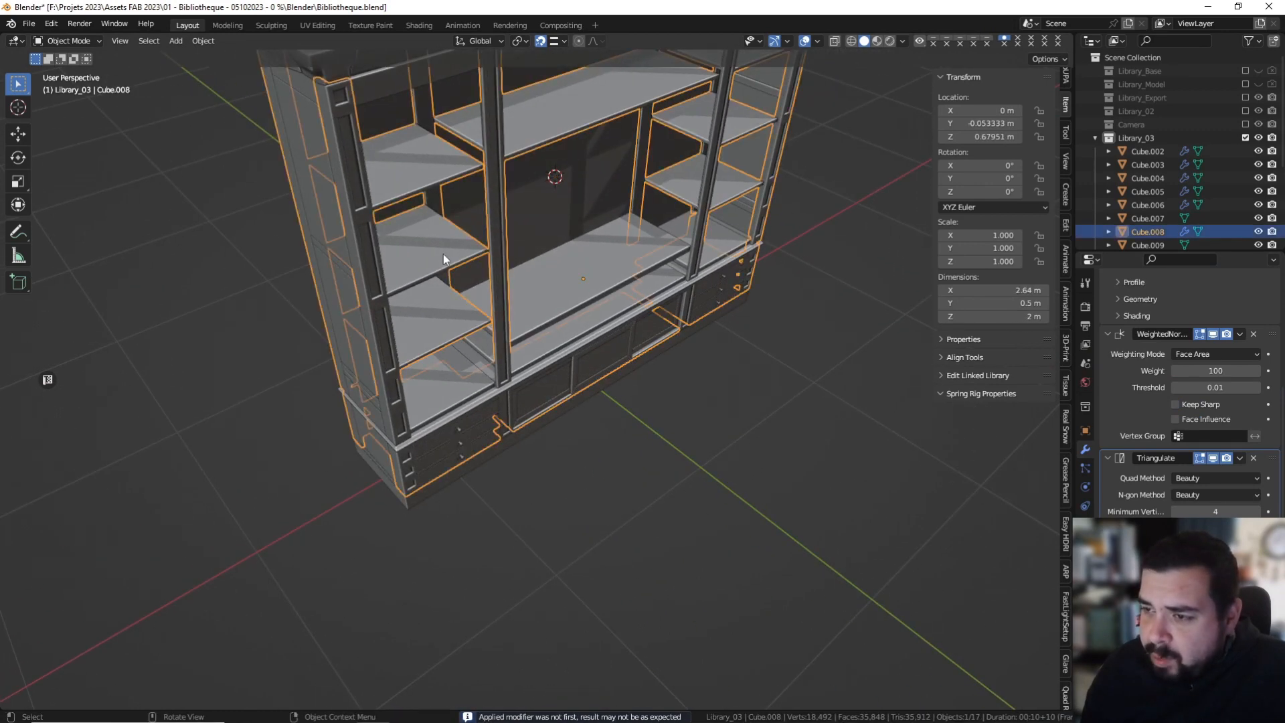
{"action": "left_click", "coordinate": [584, 288]}
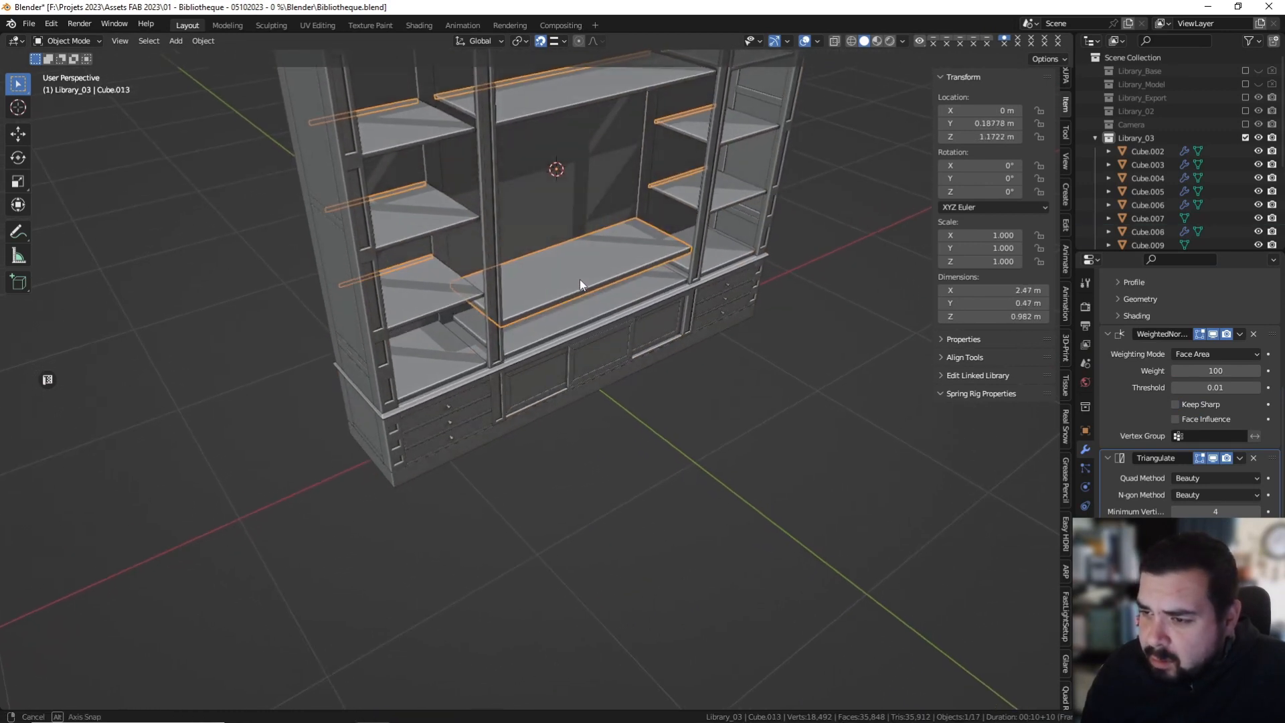
{"action": "key", "text": "shift+d"}
{"action": "right_click", "coordinate": [568, 283]}
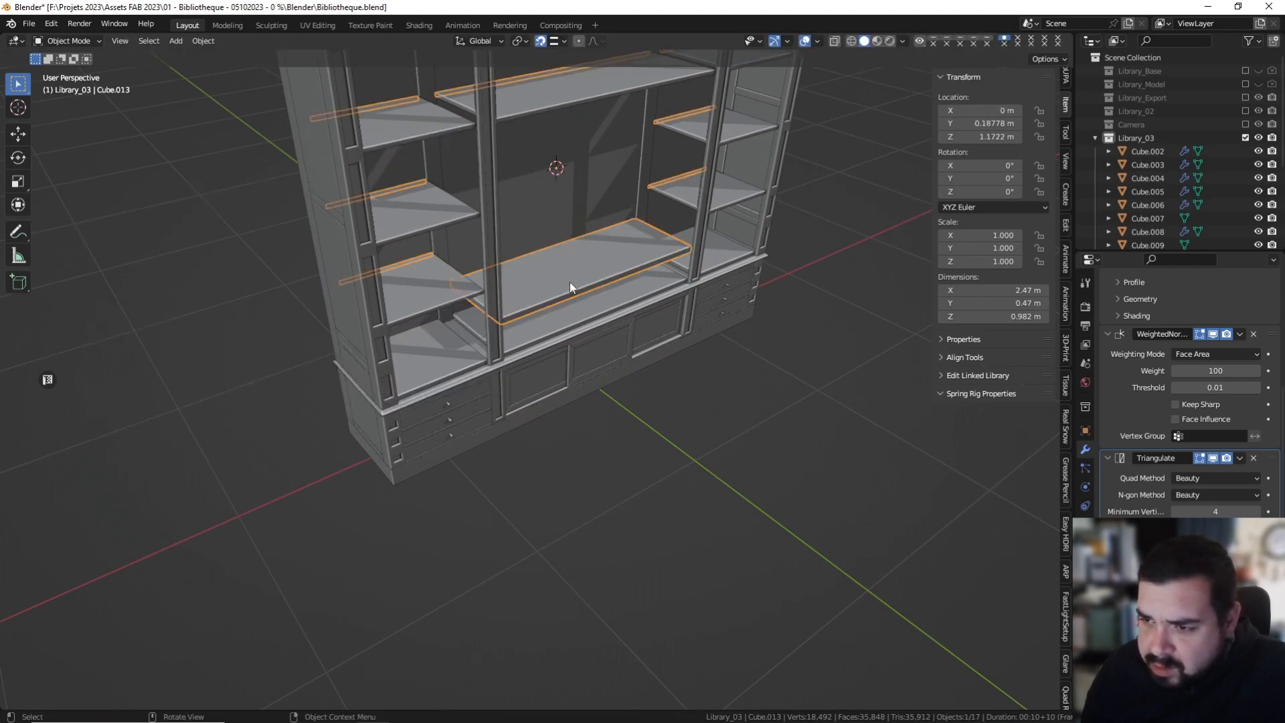
{"action": "middle_click_drag", "start_coordinate": [569, 282], "coordinate": [668, 278]}
{"action": "key", "text": "Tab"}
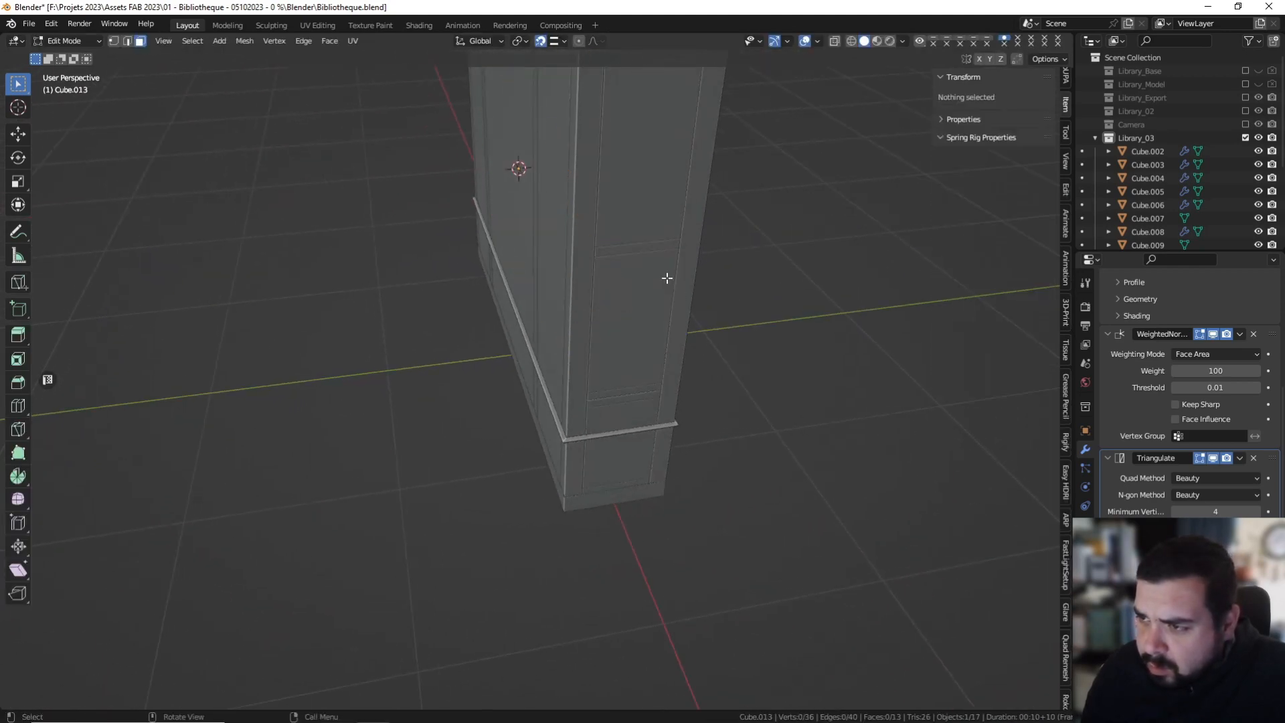
{"action": "key", "text": "Tab"}
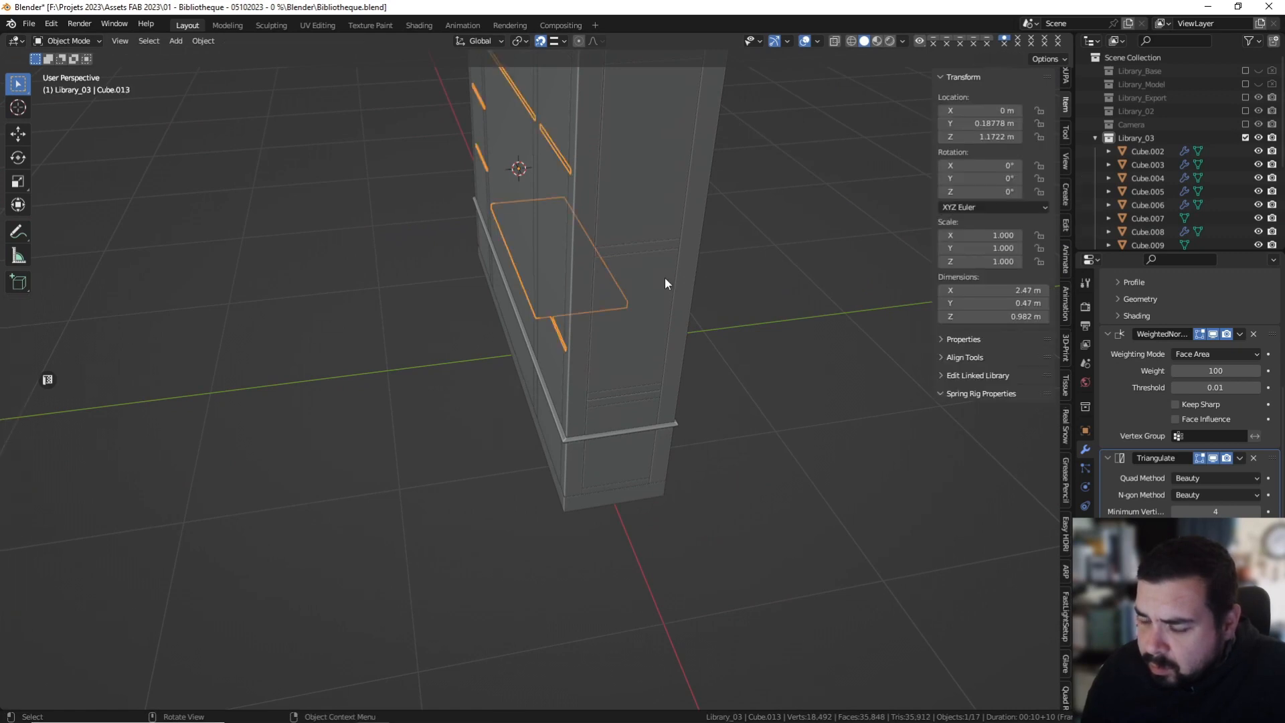
{"action": "key", "text": "slash"}
{"action": "middle_click_drag", "start_coordinate": [668, 268], "coordinate": [653, 218]}
{"action": "key", "text": "Tab"}
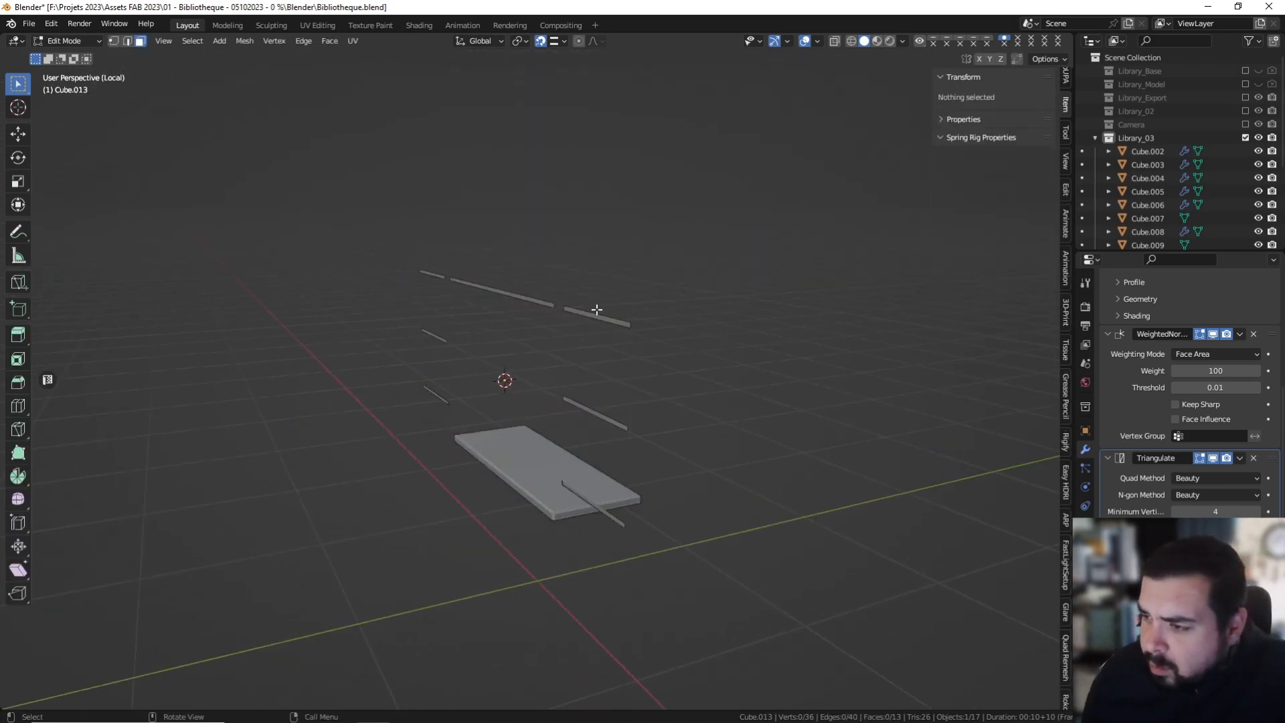
{"action": "middle_click_drag", "start_coordinate": [603, 307], "coordinate": [512, 285]}
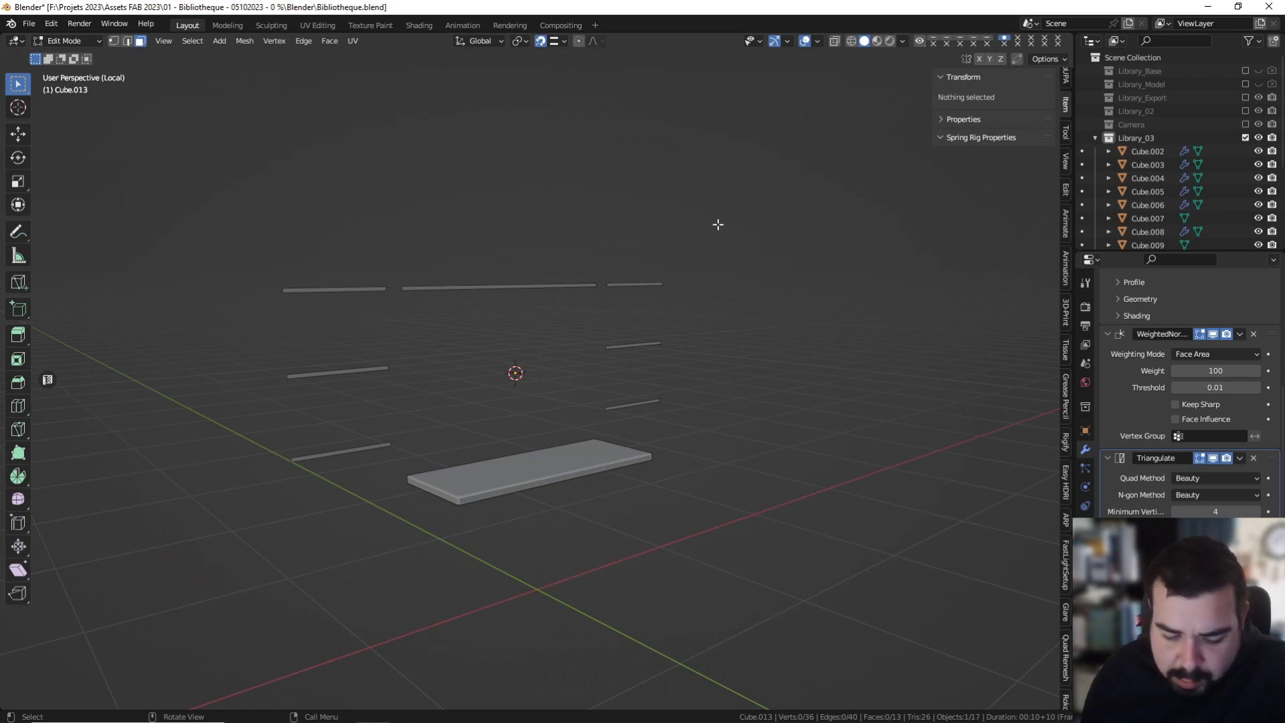
Delete the seven thin strips above the centre shelf from Cube.013, then return to Object Mode and leave local view.
{"action": "left_click_drag", "start_coordinate": [715, 224], "coordinate": [268, 348]}
{"action": "middle_click_drag", "start_coordinate": [697, 338], "coordinate": [795, 368]}
{"action": "key", "text": "b"}
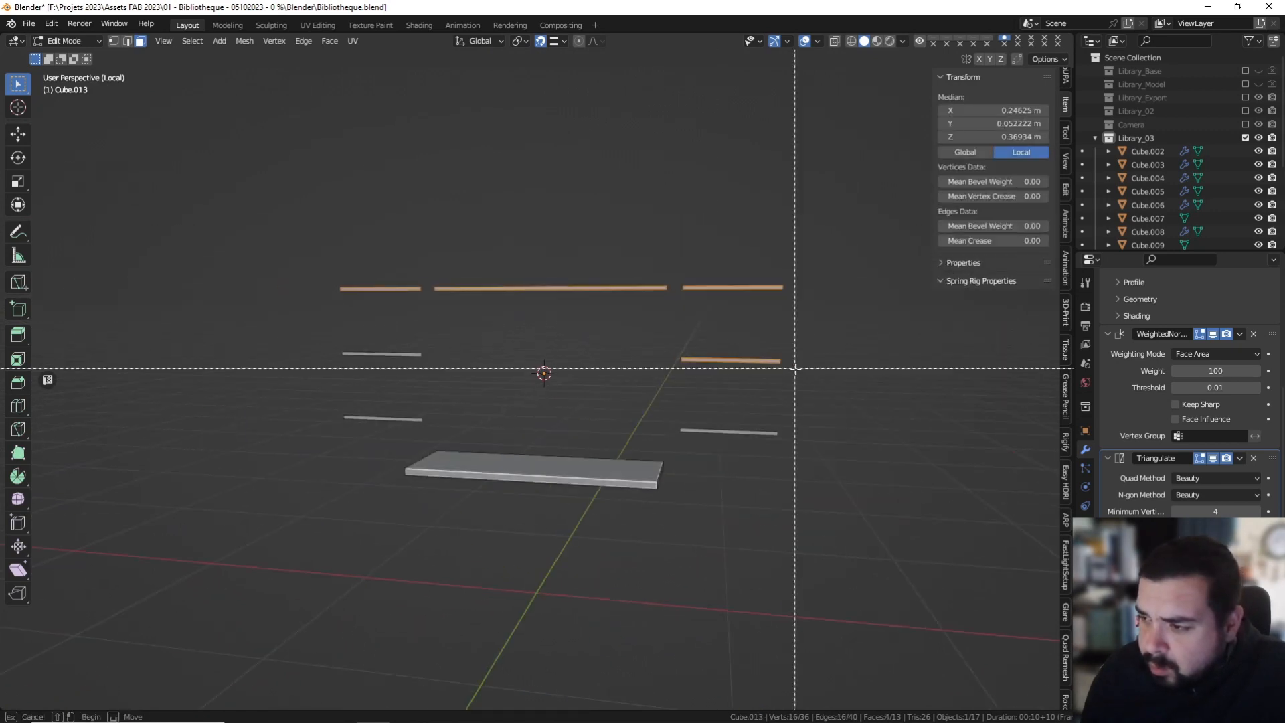
{"action": "left_click_drag", "start_coordinate": [795, 368], "coordinate": [696, 452]}
{"action": "left_click_drag", "start_coordinate": [475, 309], "coordinate": [297, 428], "text": "shift"}
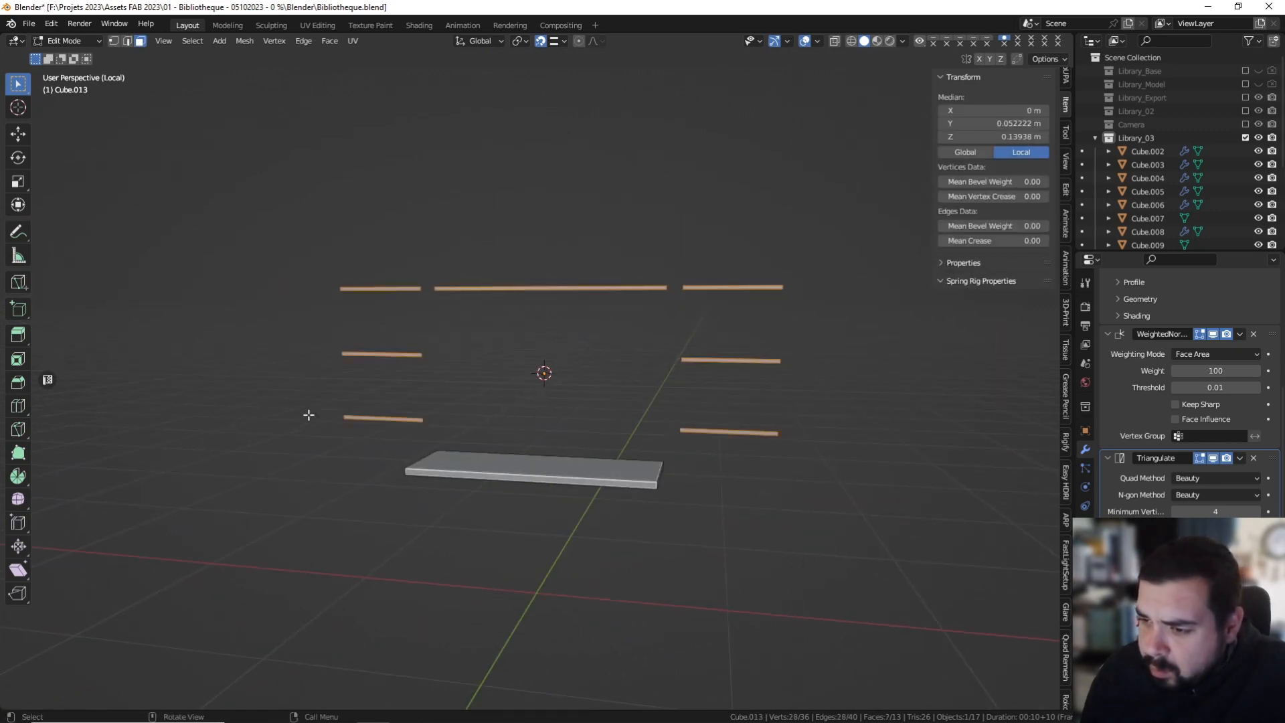
{"action": "key", "text": "x"}
{"action": "left_click", "coordinate": [547, 302]}
{"action": "key", "text": "Tab"}
{"action": "key", "text": "KP_Divide"}
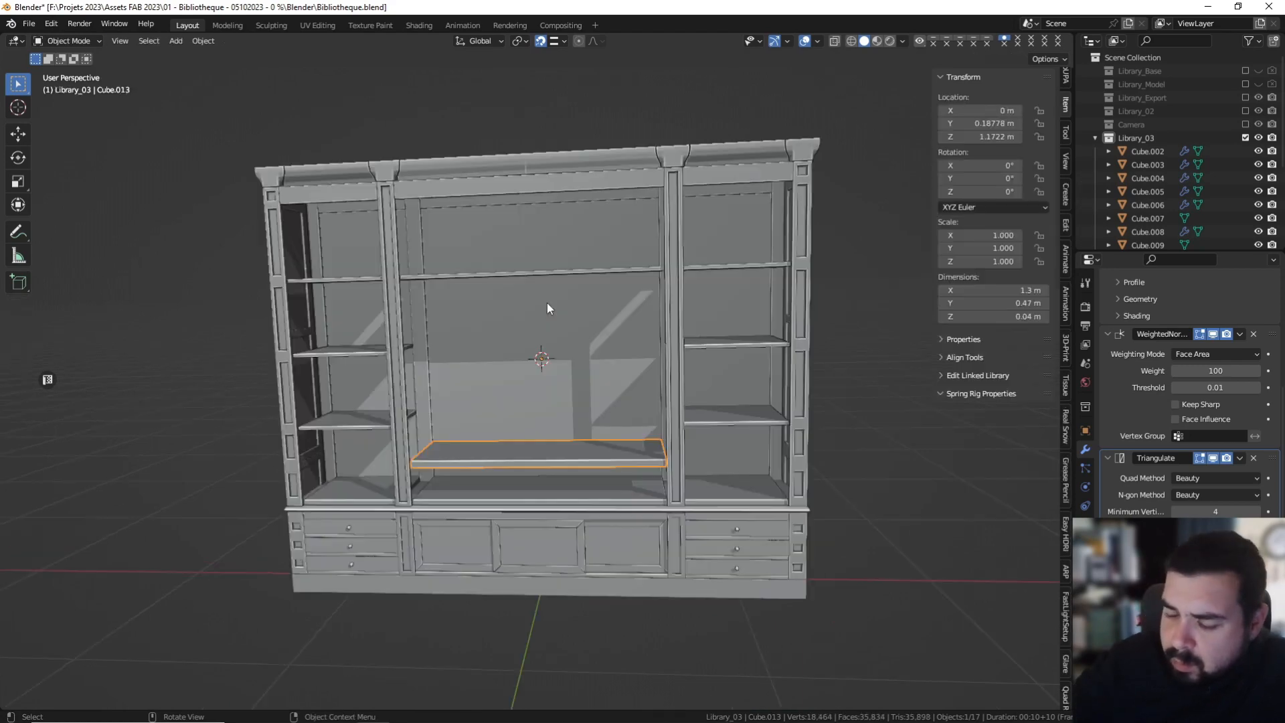
Apply the centre shelf's rotation and scale, set its origin to its geometry and deselect everything.
{"action": "key", "text": "KP_Decimal"}
{"action": "middle_click_drag", "start_coordinate": [547, 303], "coordinate": [529, 283]}
{"action": "key", "text": "q"}
{"action": "left_click", "coordinate": [588, 281]}
{"action": "key", "text": "q"}
{"action": "left_click", "coordinate": [587, 296]}
{"action": "key", "text": "alt+a"}
Switch to the reference image window and compare the bookcase model with the wooden bookcase reference.
{"action": "mouse_move", "coordinate": [544, 227]}
{"action": "middle_mouse_down"}
{"action": "mouse_move", "coordinate": [480, 224]}
{"action": "mouse_move", "coordinate": [548, 262]}
{"action": "mouse_move", "coordinate": [524, 220]}
{"action": "middle_mouse_up"}
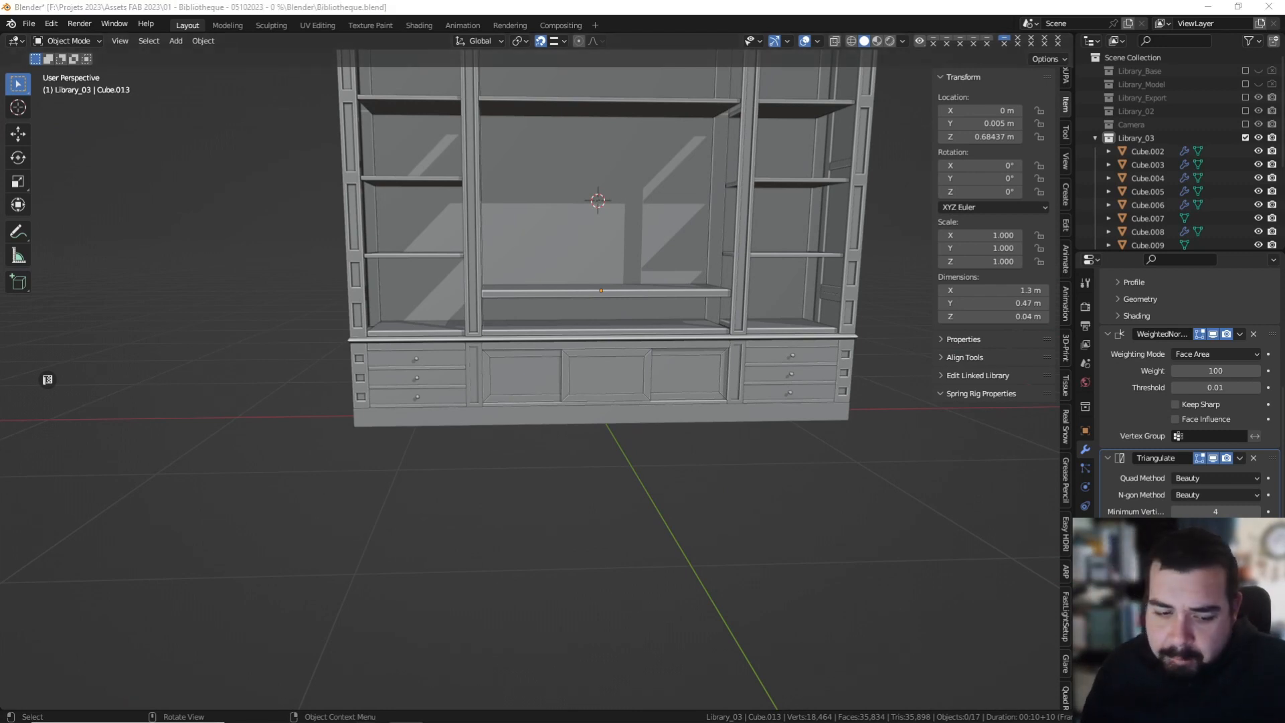
{"action": "middle_click_drag", "start_coordinate": [729, 199], "coordinate": [592, 401]}
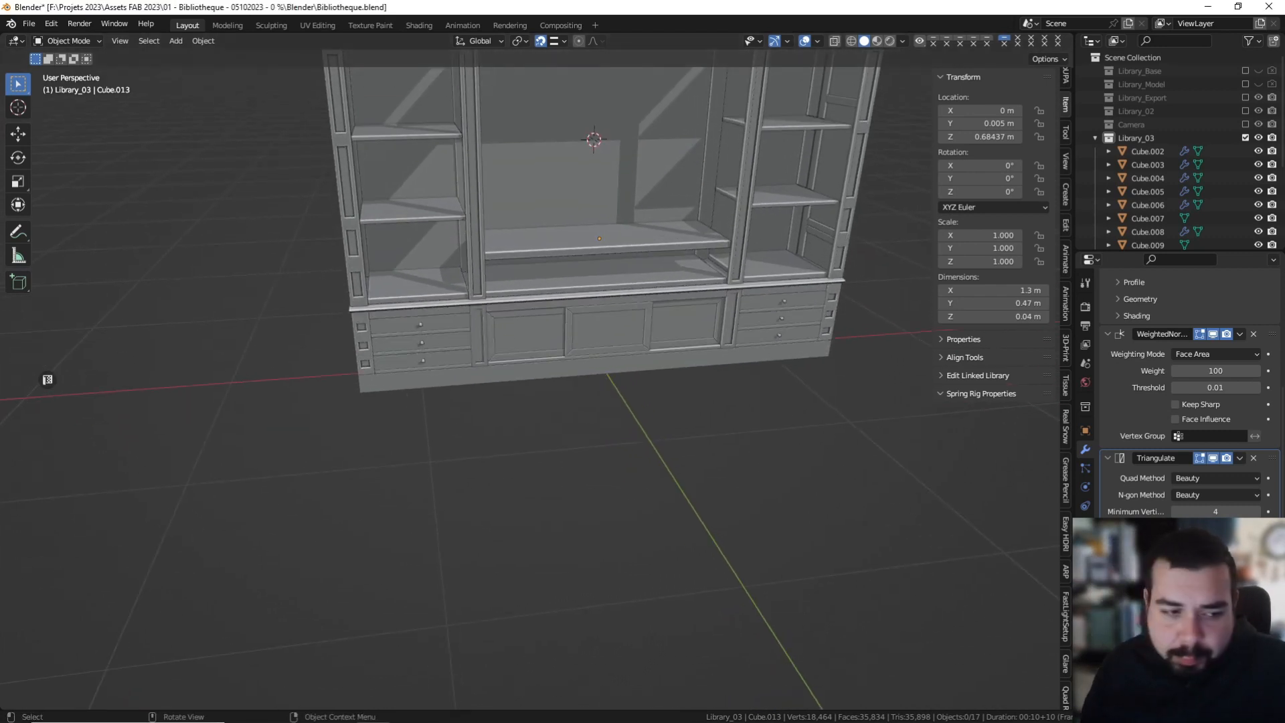
{"action": "key", "text": "alt+Tab"}
{"action": "scroll", "coordinate": [495, 253], "scroll_direction": "down", "scroll_amount": 4}
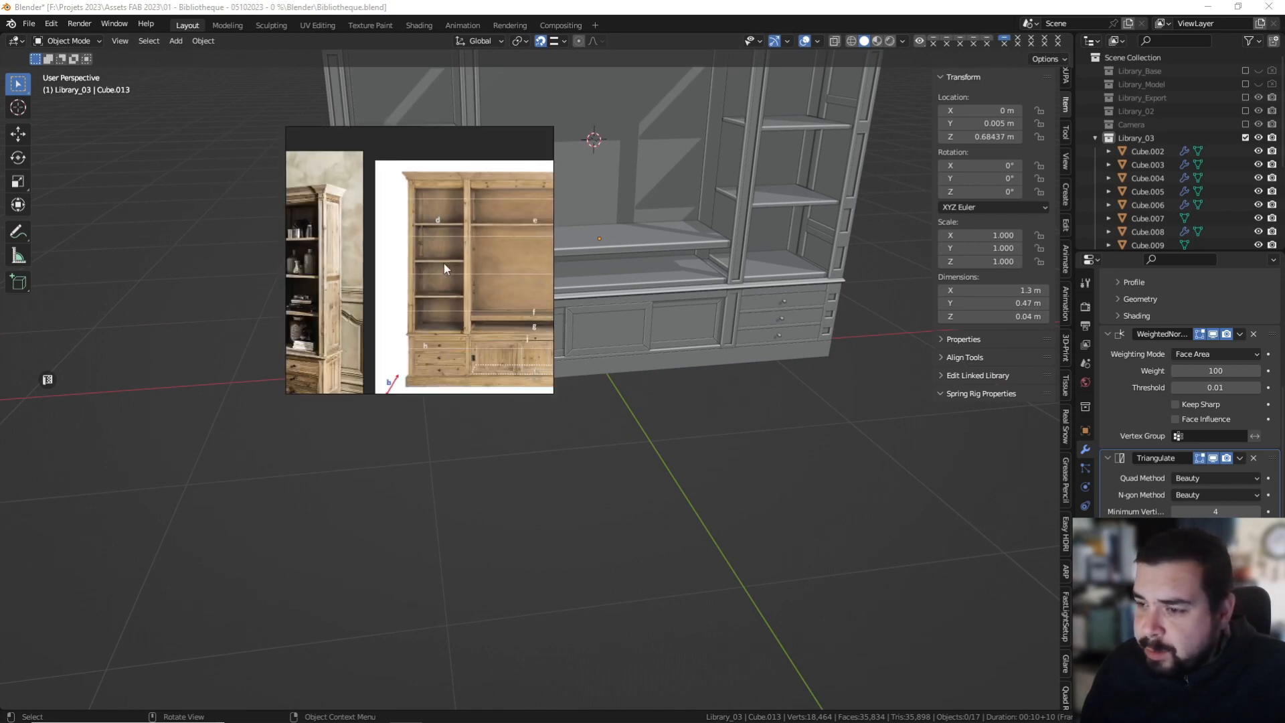
Examine the lower doors and drawers in the wooden bookcase reference image to see how the door panels are built.
{"action": "middle_click_drag", "start_coordinate": [444, 263], "coordinate": [427, 212]}
{"action": "scroll", "coordinate": [439, 272], "scroll_direction": "up", "scroll_amount": 5}
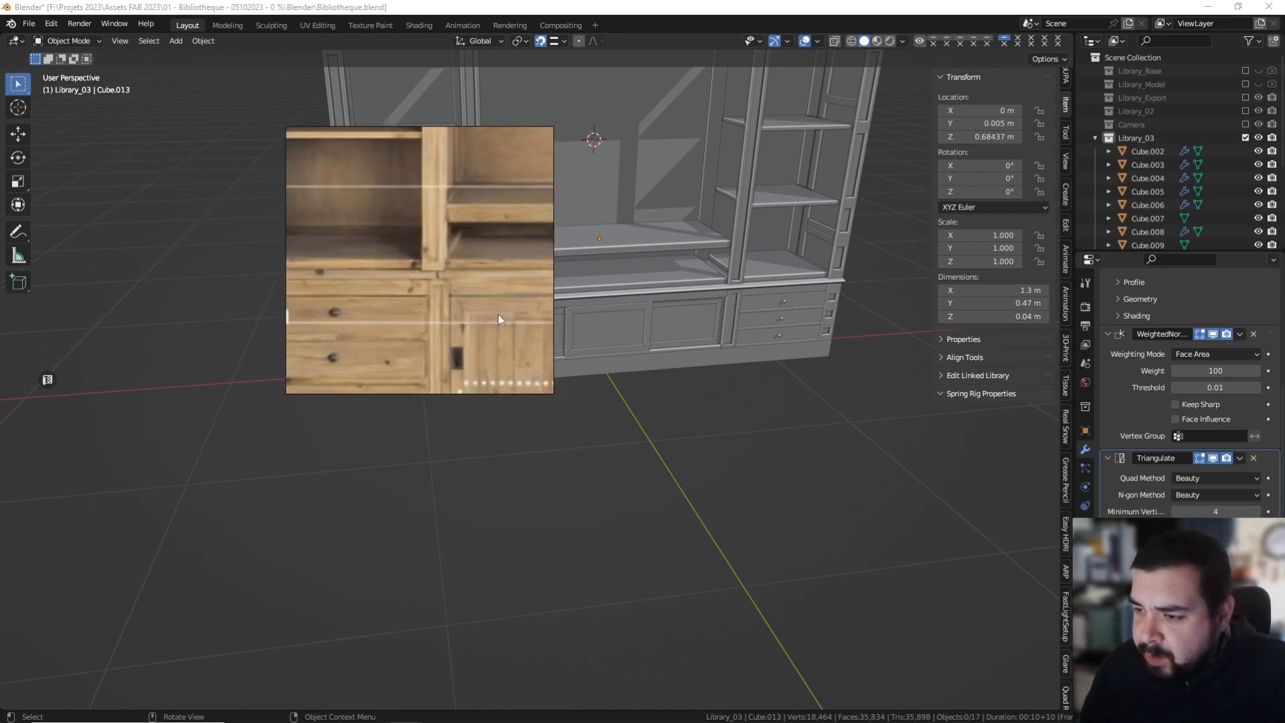
{"action": "key", "text": "alt+Tab"}
{"action": "key", "text": "alt+Tab"}
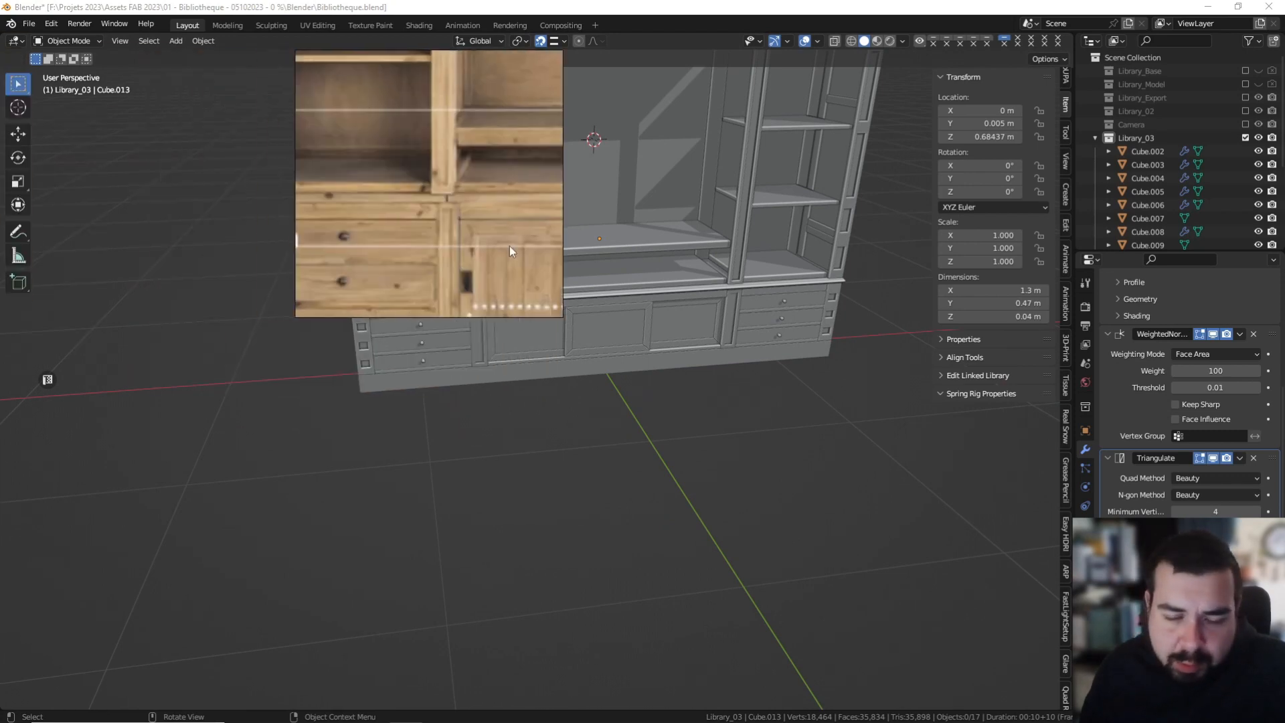
{"action": "scroll", "coordinate": [509, 246], "scroll_direction": "down", "scroll_amount": 2}
{"action": "scroll", "coordinate": [401, 241], "scroll_direction": "up", "scroll_amount": 5}
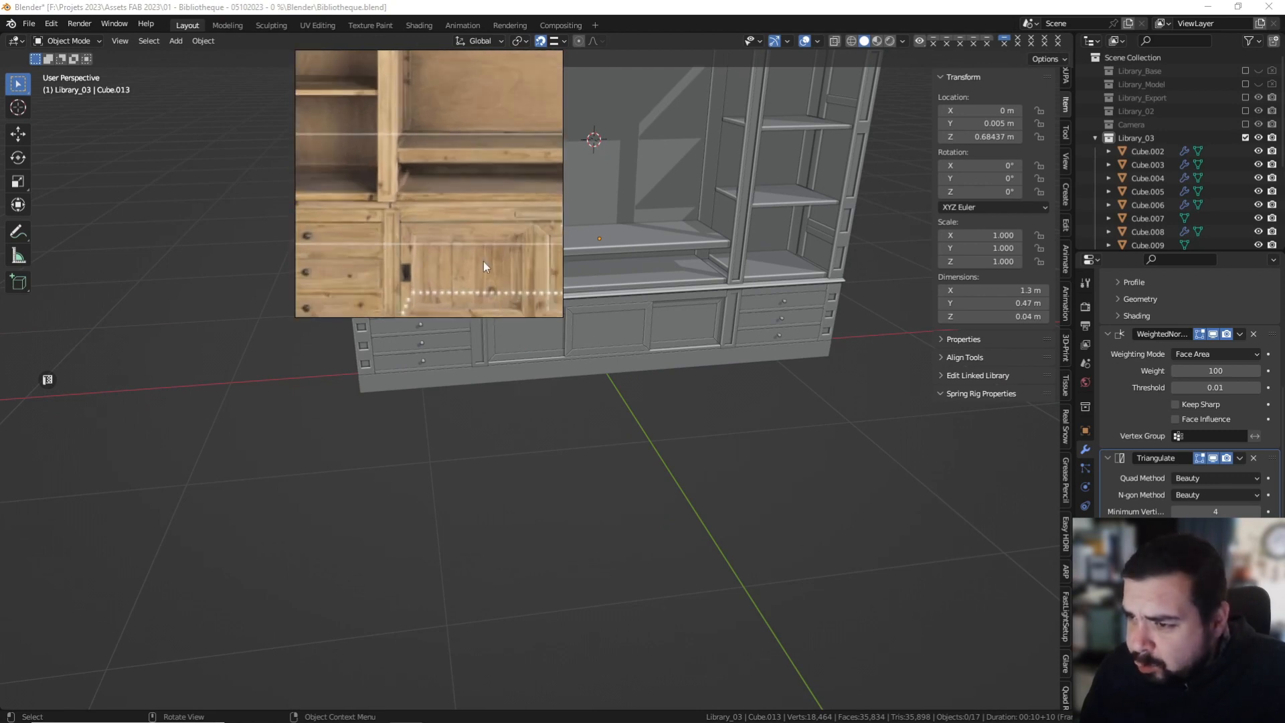
{"action": "key", "text": "alt+Tab"}
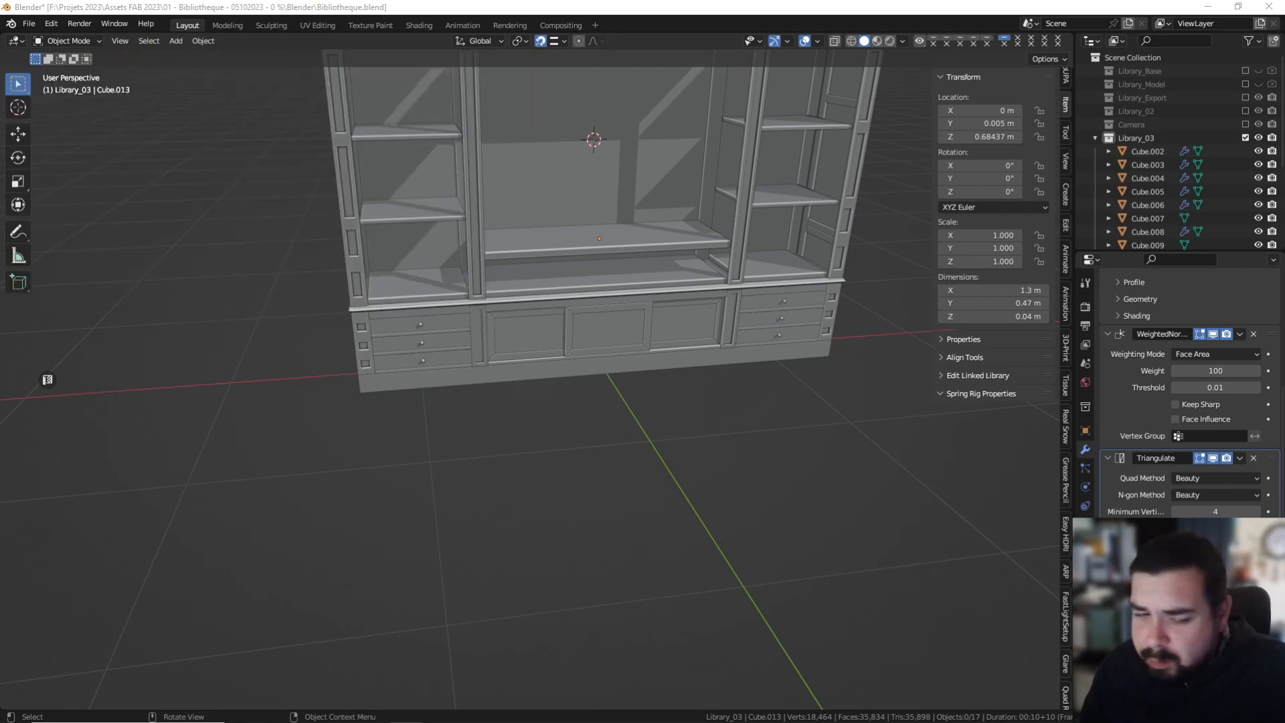
Isolate the three flat inner panels of the lower centre doors in local view and enter Edit Mode on all of them.
{"action": "left_click", "coordinate": [552, 339]}
{"action": "scroll", "coordinate": [552, 333], "scroll_direction": "up", "scroll_amount": 5}
{"action": "left_click", "coordinate": [746, 275], "text": "shift"}
{"action": "middle_click_drag", "start_coordinate": [746, 272], "coordinate": [668, 261], "text": "shift"}
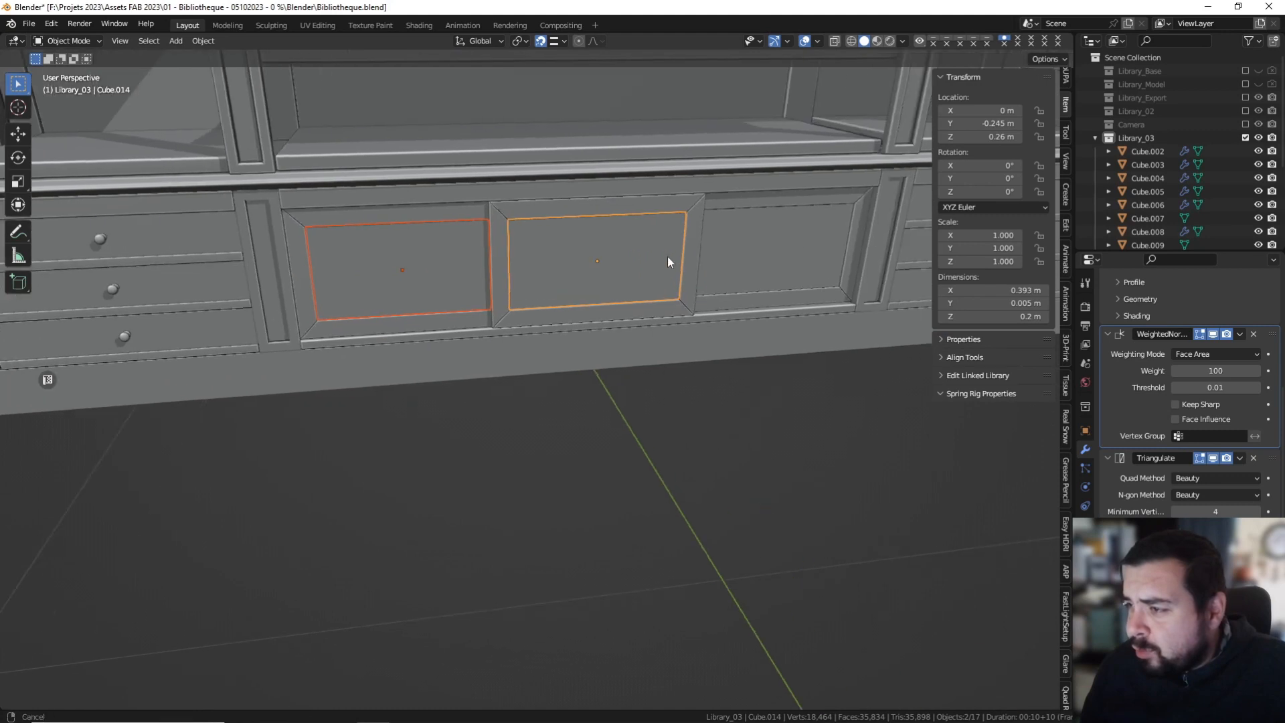
{"action": "left_click", "coordinate": [742, 257], "text": "shift"}
{"action": "key", "text": "Tab"}
{"action": "key", "text": "a"}
{"action": "left_click", "coordinate": [766, 176]}
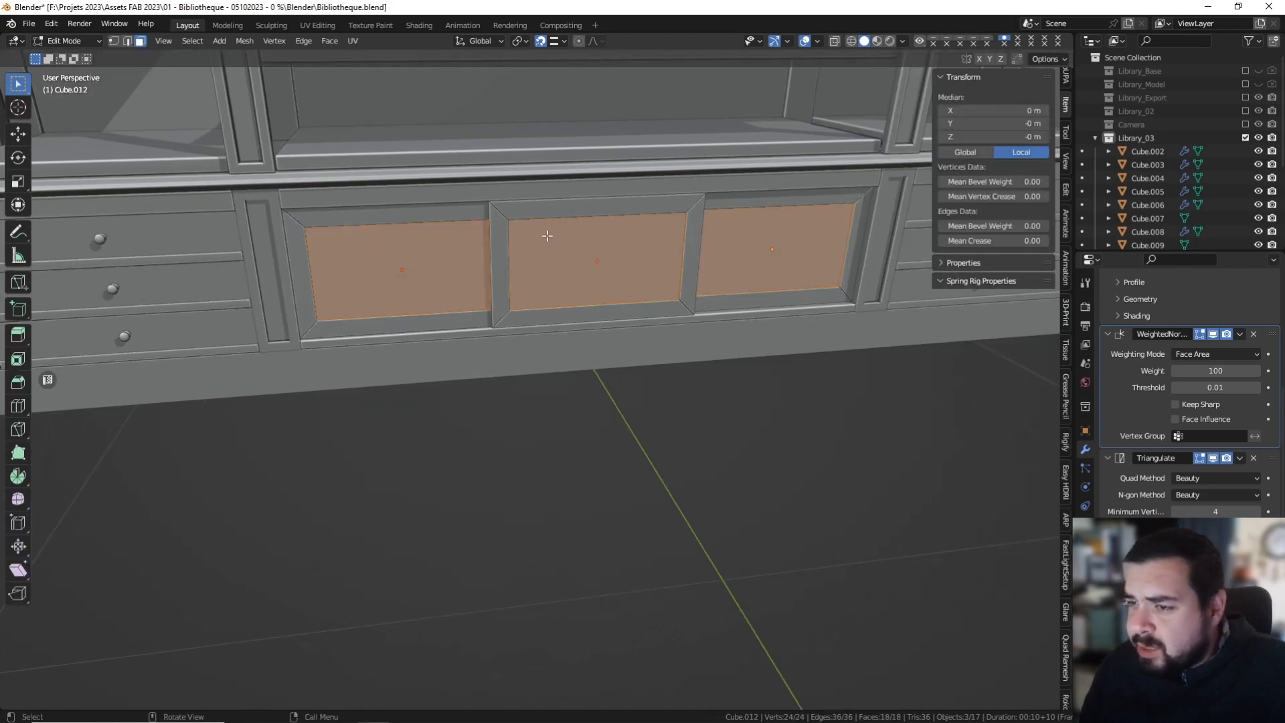
{"action": "key", "text": "Tab"}
{"action": "key", "text": "KP_Divide"}
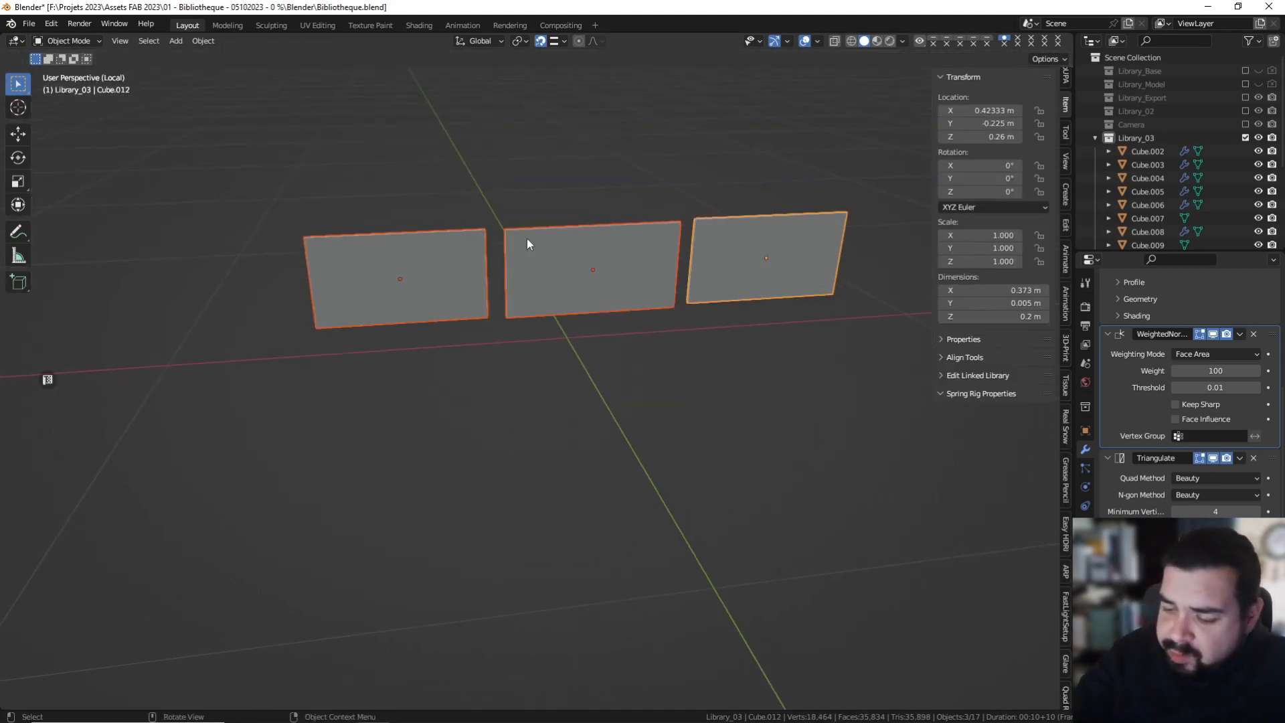
{"action": "middle_click_drag", "start_coordinate": [507, 246], "coordinate": [544, 283]}
{"action": "key", "text": "Tab"}
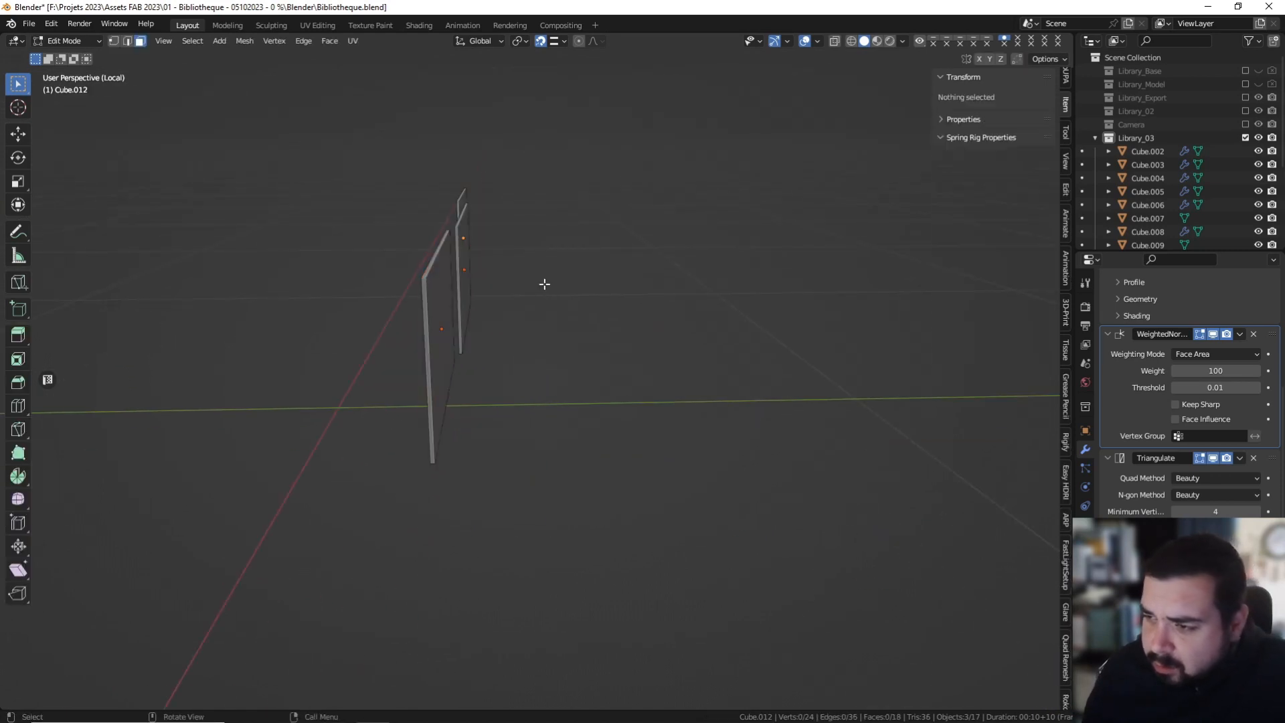
Divide the left door panel into five vertical planks with four evenly spaced loop cuts.
{"action": "middle_click_drag", "start_coordinate": [463, 208], "coordinate": [398, 244]}
{"action": "key", "text": "ctrl+r"}
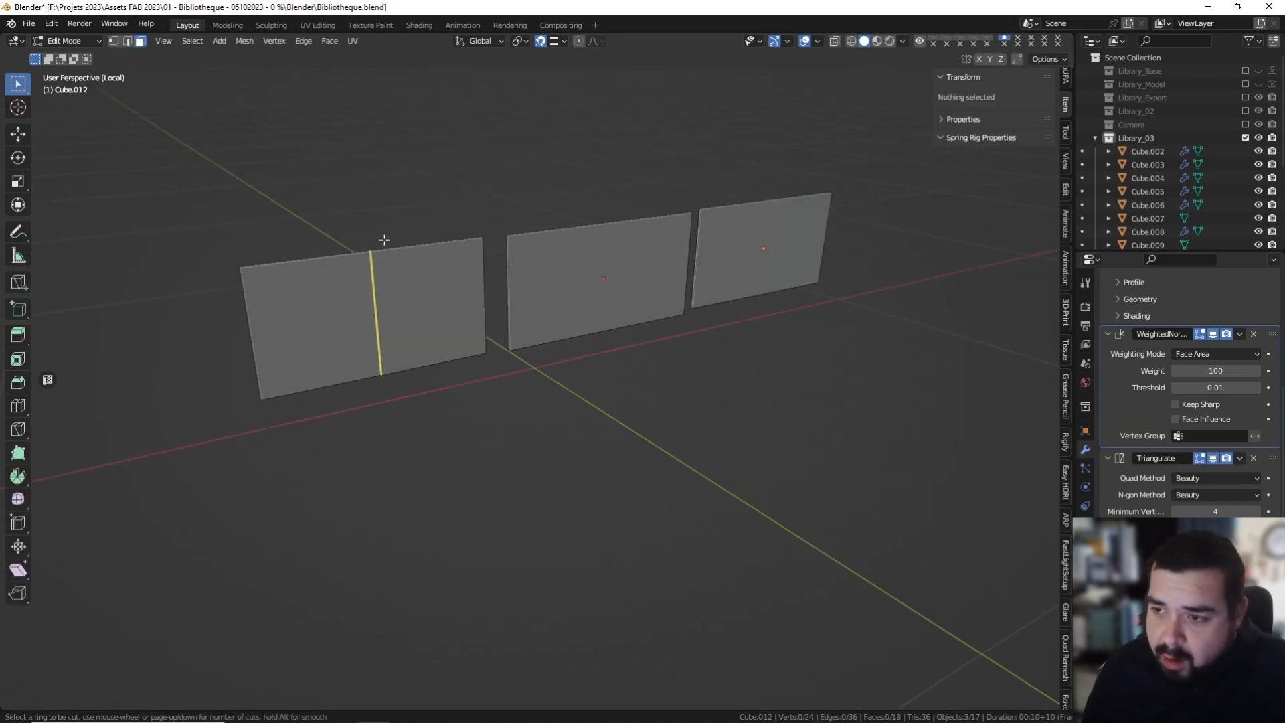
{"action": "scroll", "coordinate": [384, 239], "scroll_direction": "up", "scroll_amount": 2}
{"action": "scroll", "coordinate": [384, 240], "scroll_direction": "up", "scroll_amount": 1}
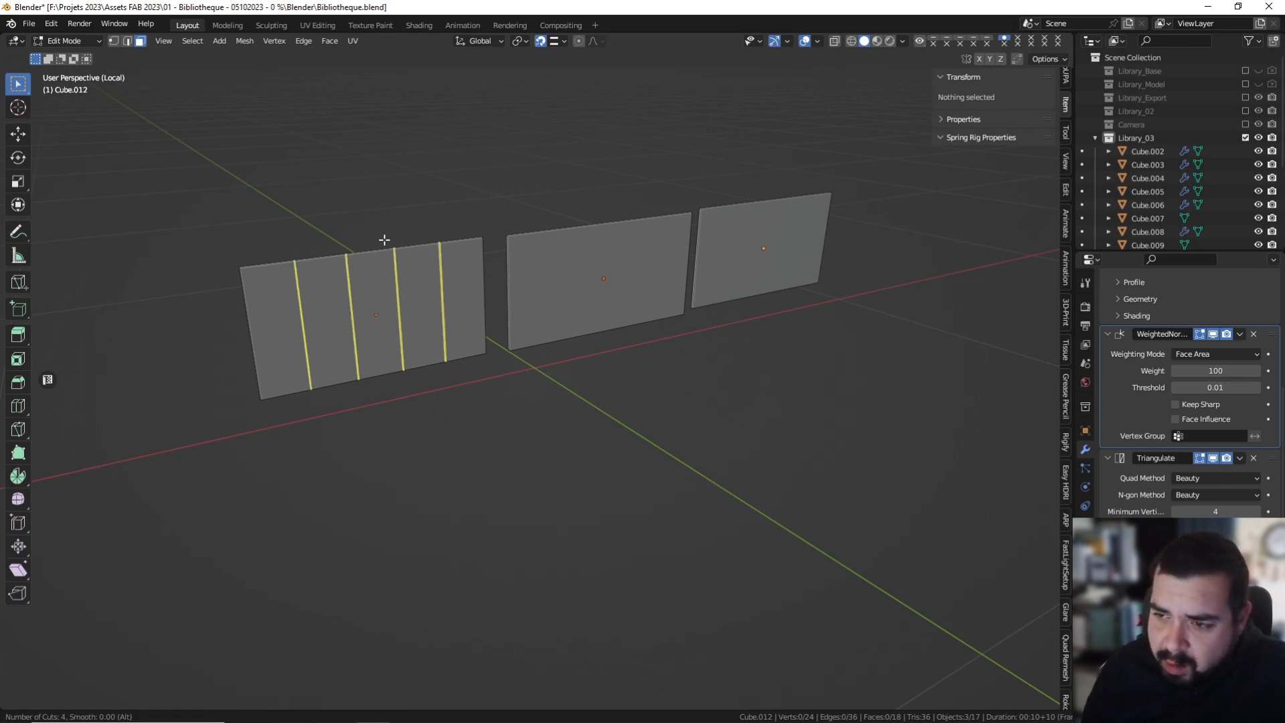
{"action": "left_click", "coordinate": [384, 241]}
{"action": "right_click", "coordinate": [384, 241]}
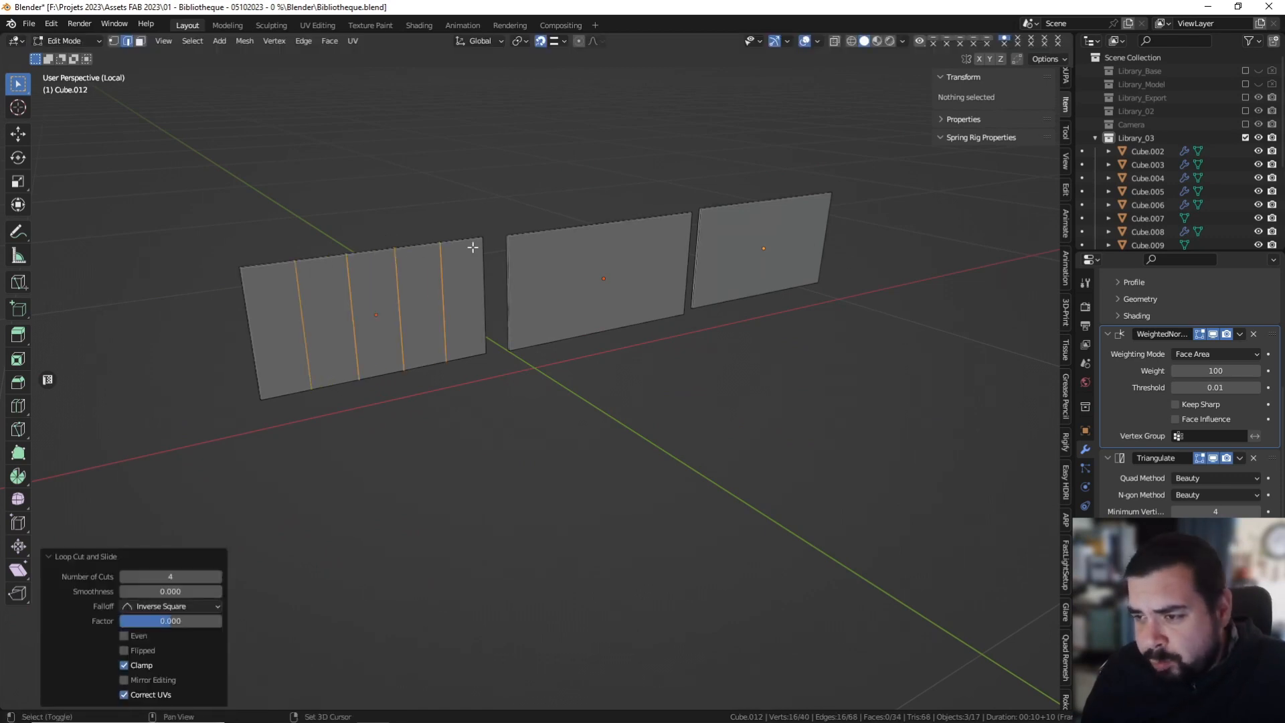
Add four evenly spaced vertical loop cuts to both the middle and the right door panel.
{"action": "middle_click_drag", "start_coordinate": [473, 246], "coordinate": [410, 273], "text": "shift"}
{"action": "key", "text": "ctrl+r"}
{"action": "scroll", "coordinate": [506, 256], "scroll_direction": "up", "scroll_amount": 3}
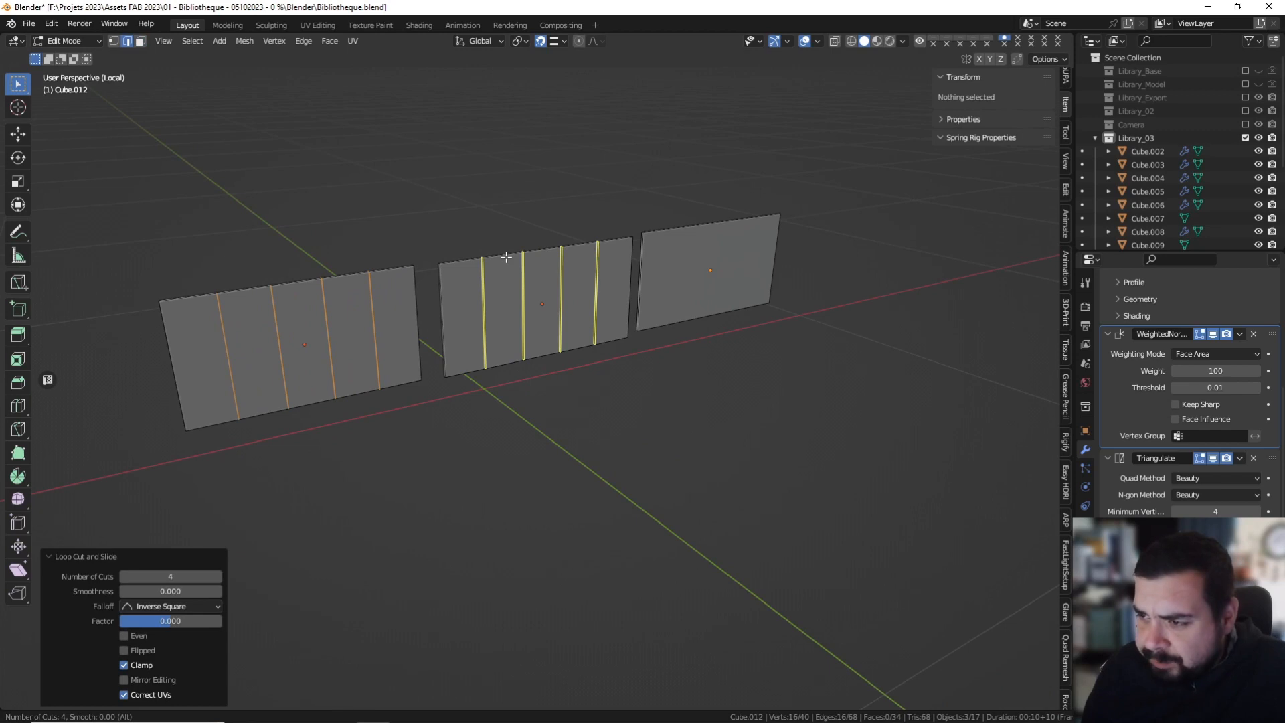
{"action": "left_click", "coordinate": [505, 257]}
{"action": "right_click", "coordinate": [506, 257]}
{"action": "key", "text": "ctrl+r"}
{"action": "scroll", "coordinate": [701, 244], "scroll_direction": "up", "scroll_amount": 3}
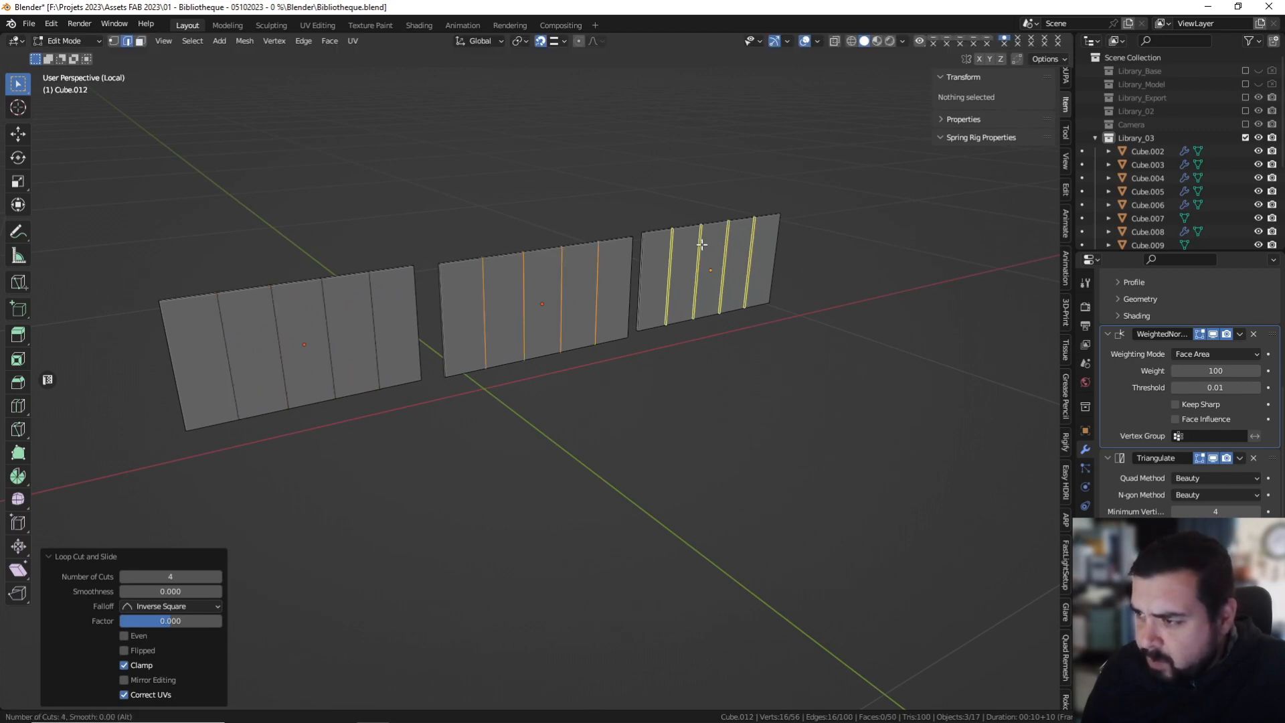
{"action": "left_click", "coordinate": [701, 244]}
{"action": "right_click", "coordinate": [702, 245]}
Separate the second and fourth planks of each of the three door panels from the mesh and return to Object Mode.
{"action": "key", "text": "3"}
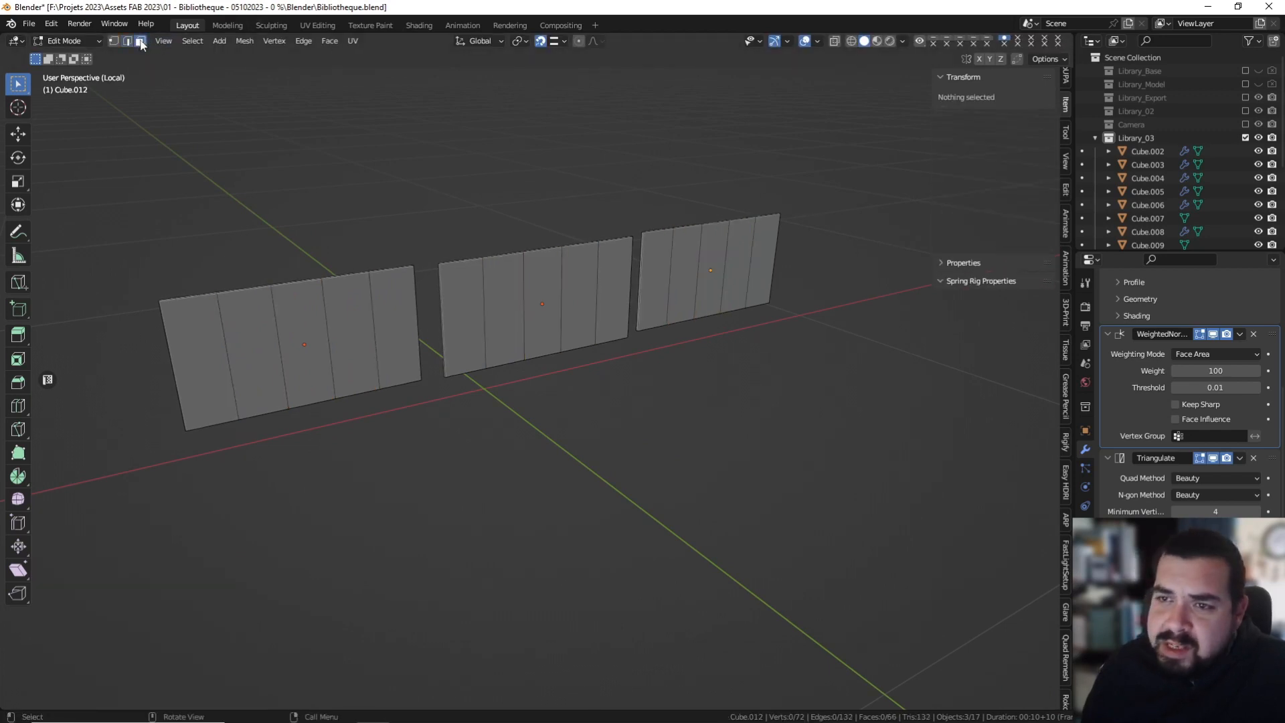
{"action": "left_click", "coordinate": [340, 280], "text": "alt"}
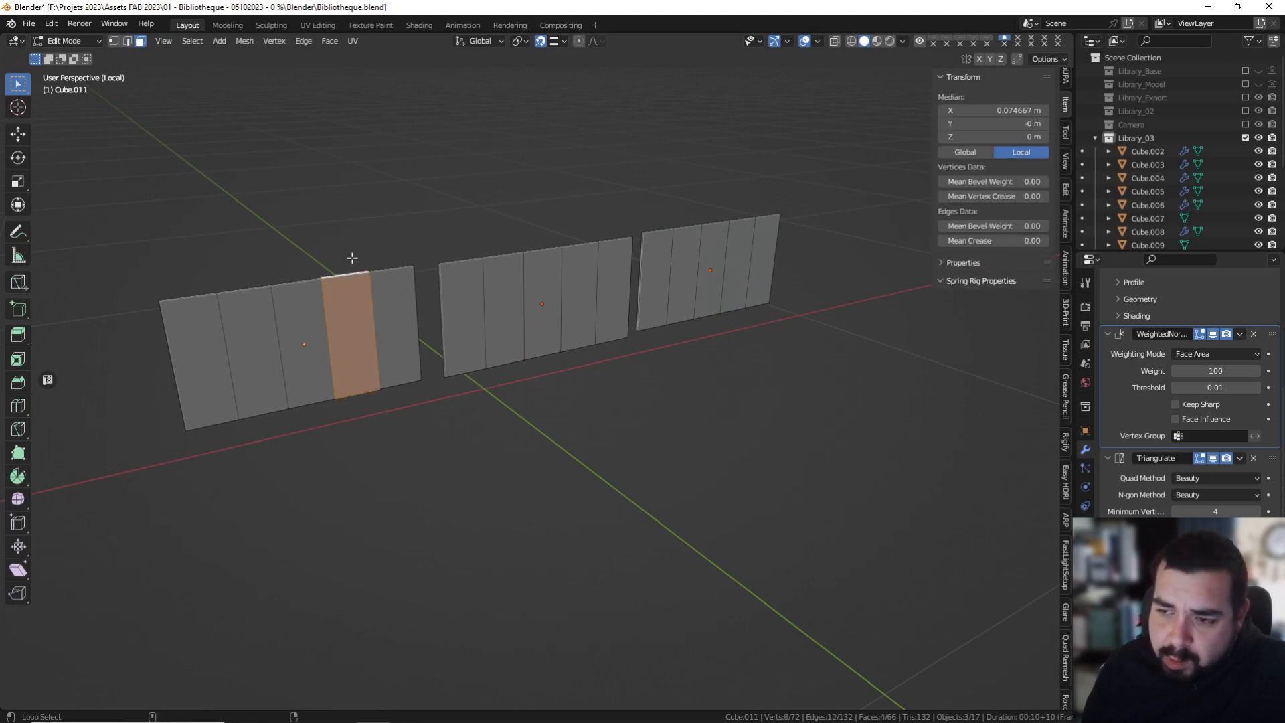
{"action": "left_click", "coordinate": [265, 301], "text": "alt+shift"}
{"action": "left_click", "coordinate": [508, 265], "text": "alt+shift"}
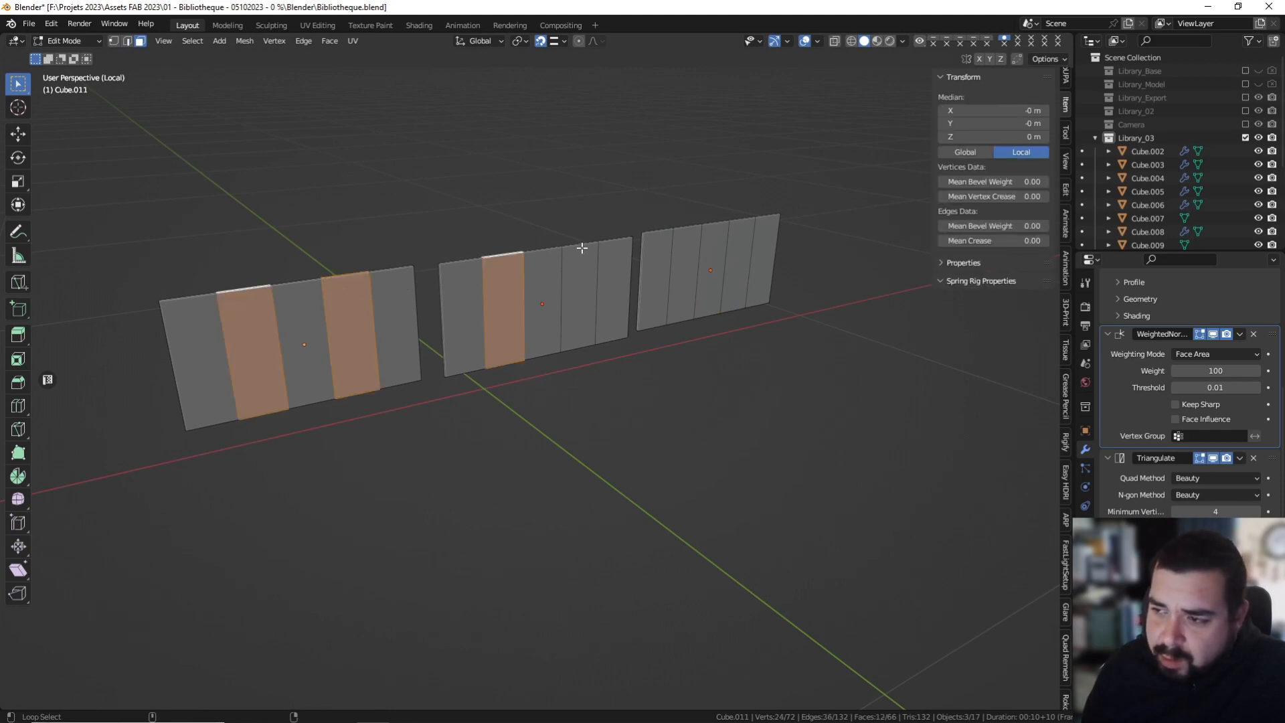
{"action": "left_click", "coordinate": [579, 249], "text": "alt+shift"}
{"action": "left_click", "coordinate": [689, 228], "text": "alt+shift"}
{"action": "left_click", "coordinate": [739, 224], "text": "alt+shift"}
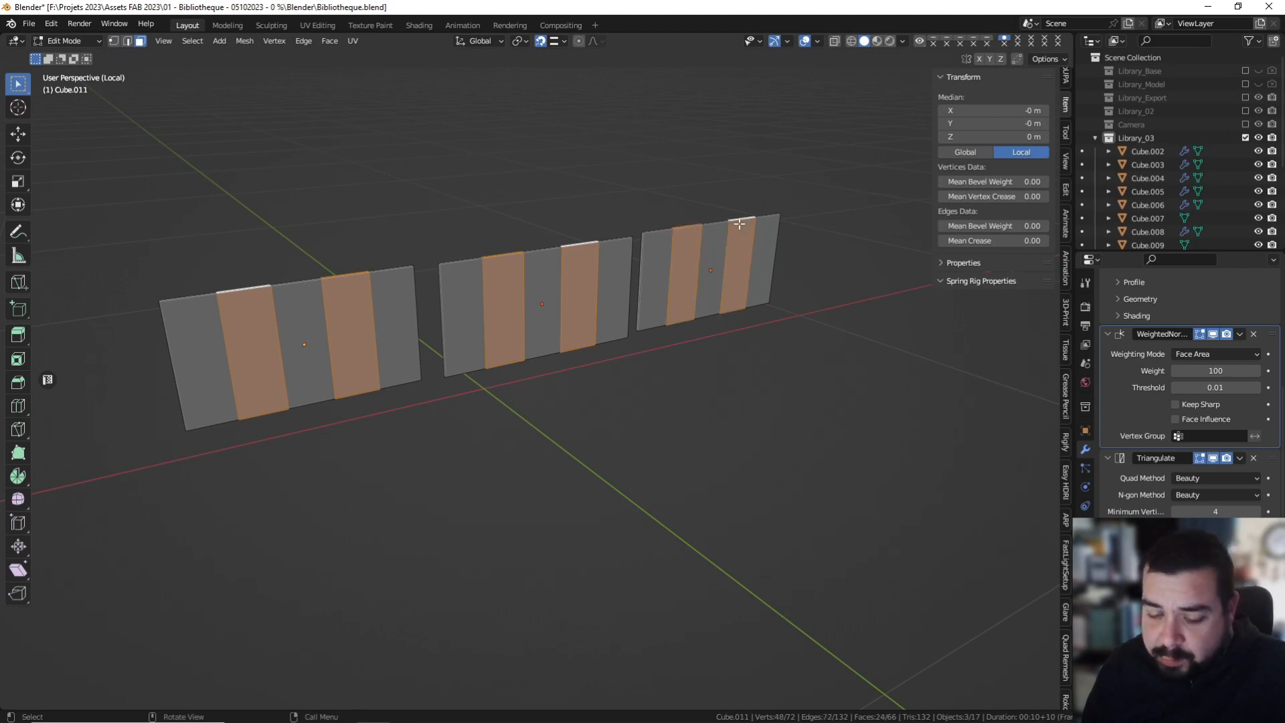
{"action": "key", "text": "p"}
{"action": "left_click", "coordinate": [739, 222]}
{"action": "key", "text": "Tab"}
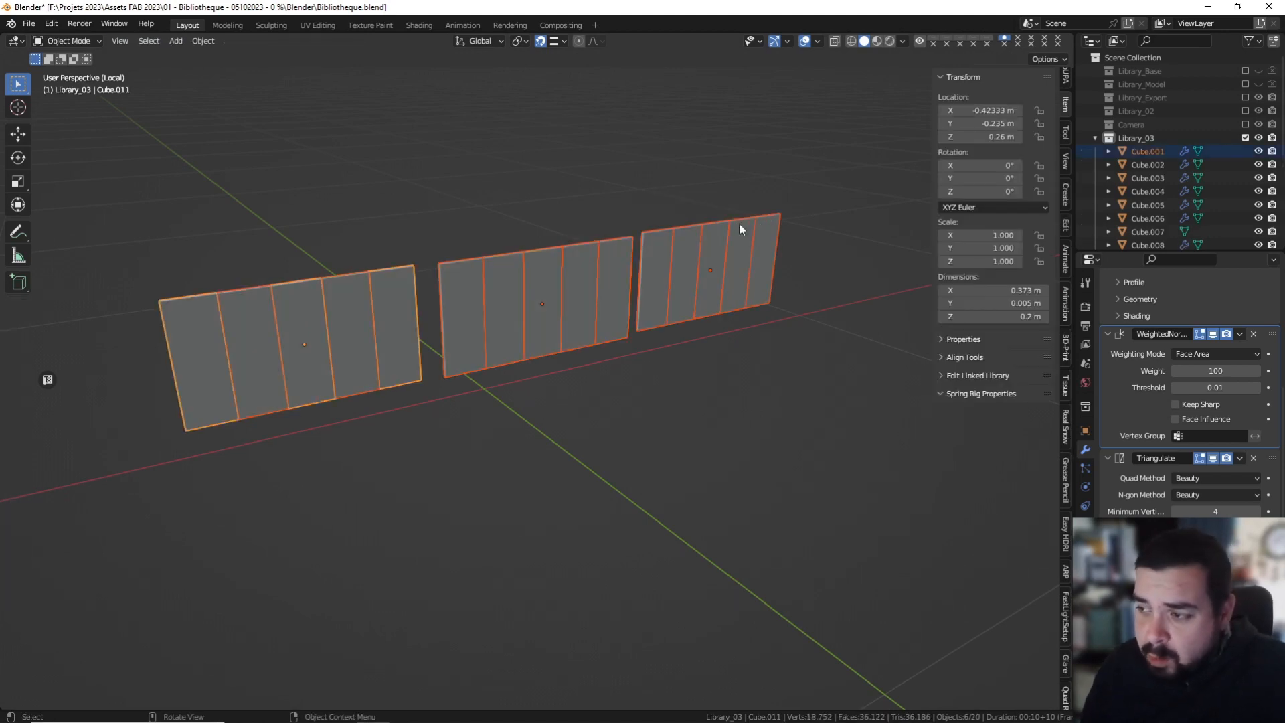
Join all the door planks into one object and fill the open sides of every plank.
{"action": "key", "text": "ctrl+j"}
{"action": "key", "text": "Tab"}
{"action": "key", "text": "a"}
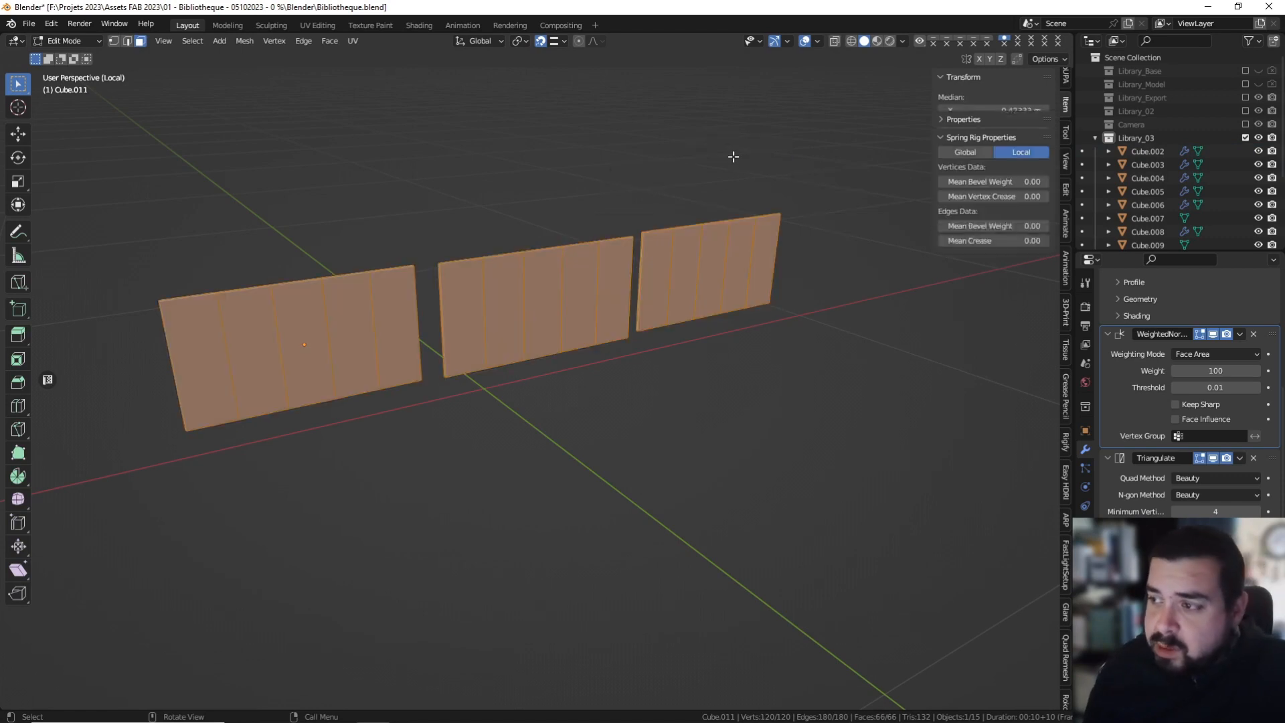
{"action": "key", "text": "q"}
{"action": "left_click", "coordinate": [705, 200]}
{"action": "key", "text": "Tab"}
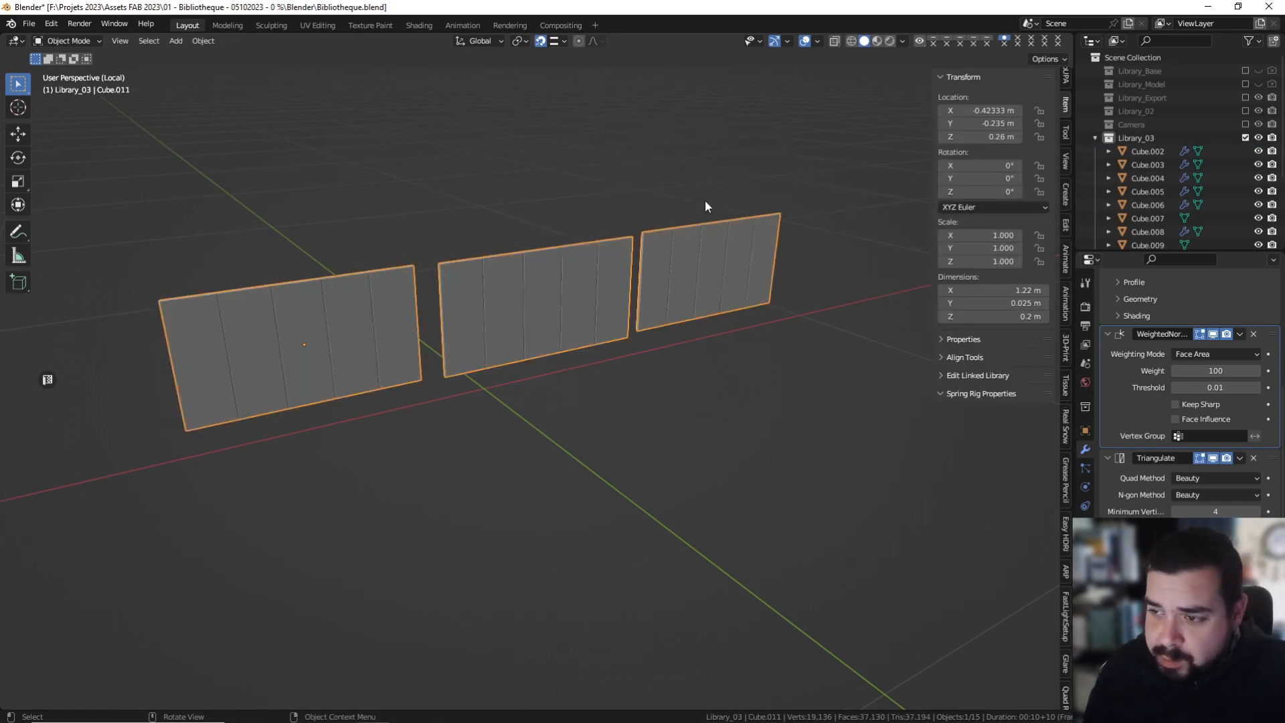
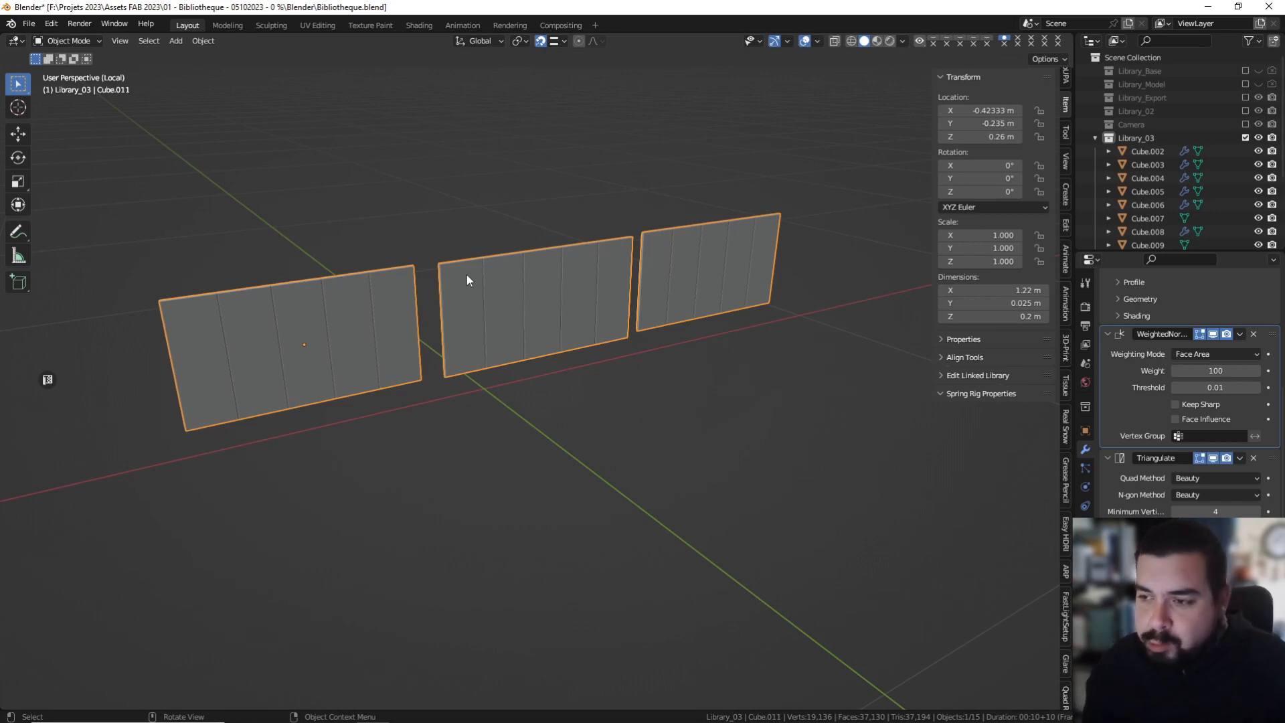
Apply the joined planks' rotation and scale, and set their origin to their geometry.
{"action": "middle_click_drag", "start_coordinate": [467, 274], "coordinate": [529, 278]}
{"action": "scroll", "coordinate": [311, 332], "scroll_direction": "up", "scroll_amount": 3}
{"action": "mouse_move", "coordinate": [310, 332]}
{"action": "middle_mouse_down", "text": "shift"}
{"action": "mouse_move", "coordinate": [440, 345]}
{"action": "mouse_move", "coordinate": [258, 276]}
{"action": "mouse_move", "coordinate": [292, 264]}
{"action": "mouse_move", "coordinate": [323, 310]}
{"action": "middle_mouse_up", "text": "shift"}
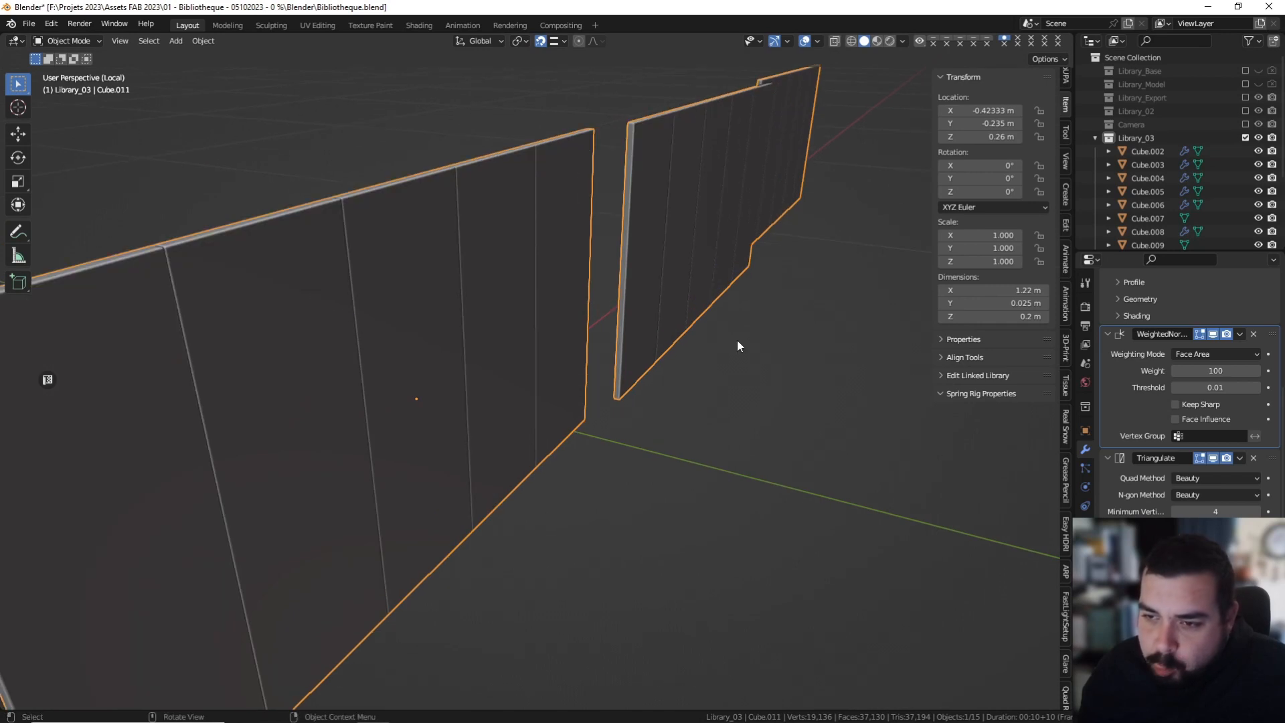
{"action": "scroll", "coordinate": [1207, 379], "scroll_direction": "up", "scroll_amount": 4}
{"action": "scroll", "coordinate": [1207, 379], "scroll_direction": "up", "scroll_amount": 1}
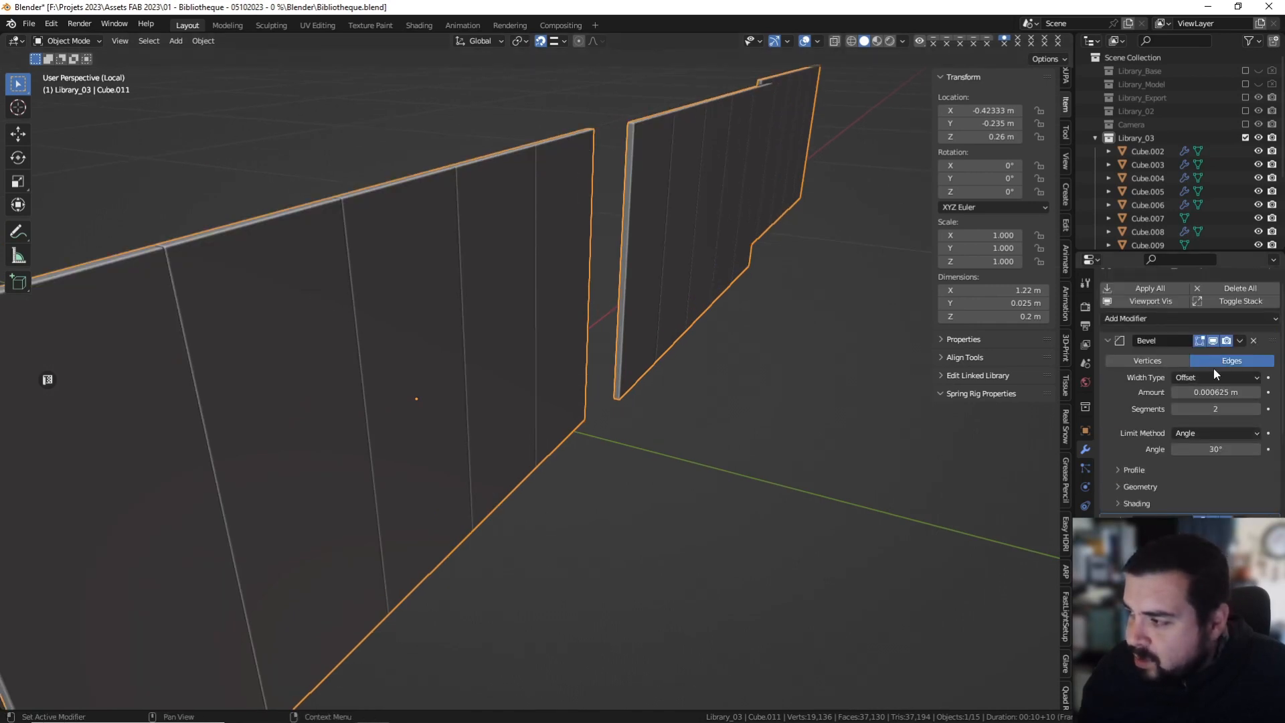
{"action": "key", "text": "q"}
{"action": "left_click", "coordinate": [526, 247]}
{"action": "key", "text": "q"}
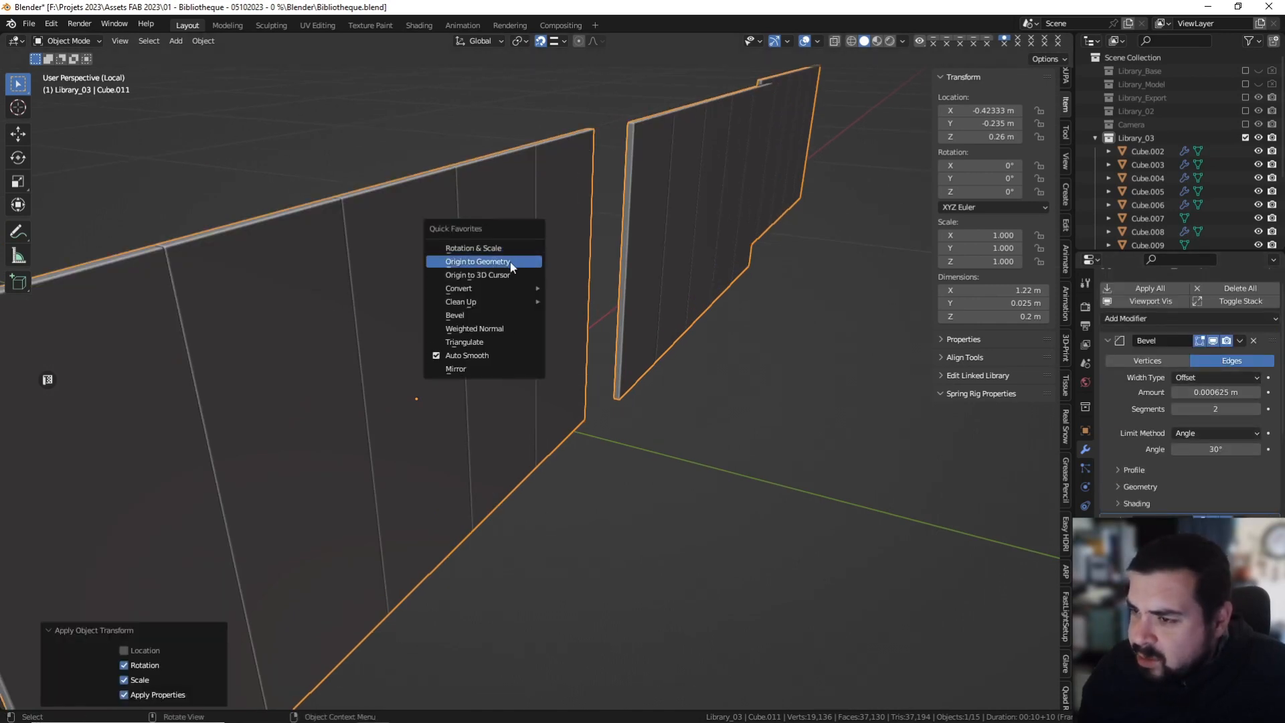
{"action": "left_click", "coordinate": [510, 261]}
Set the planks' Bevel modifier amount to 0.01/4, giving 0.0025 m.
{"action": "left_click", "coordinate": [1216, 388]}
{"action": "type", "text": "0.01/4"}
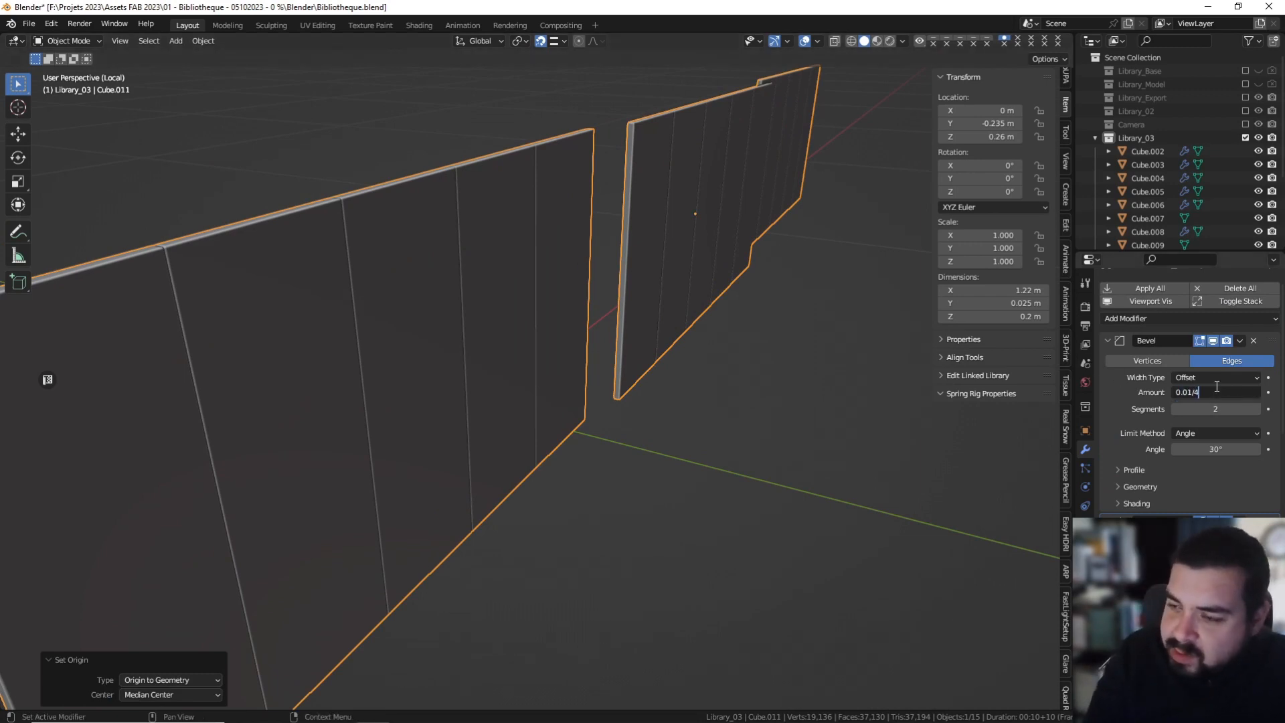
{"action": "key", "text": "Return"}
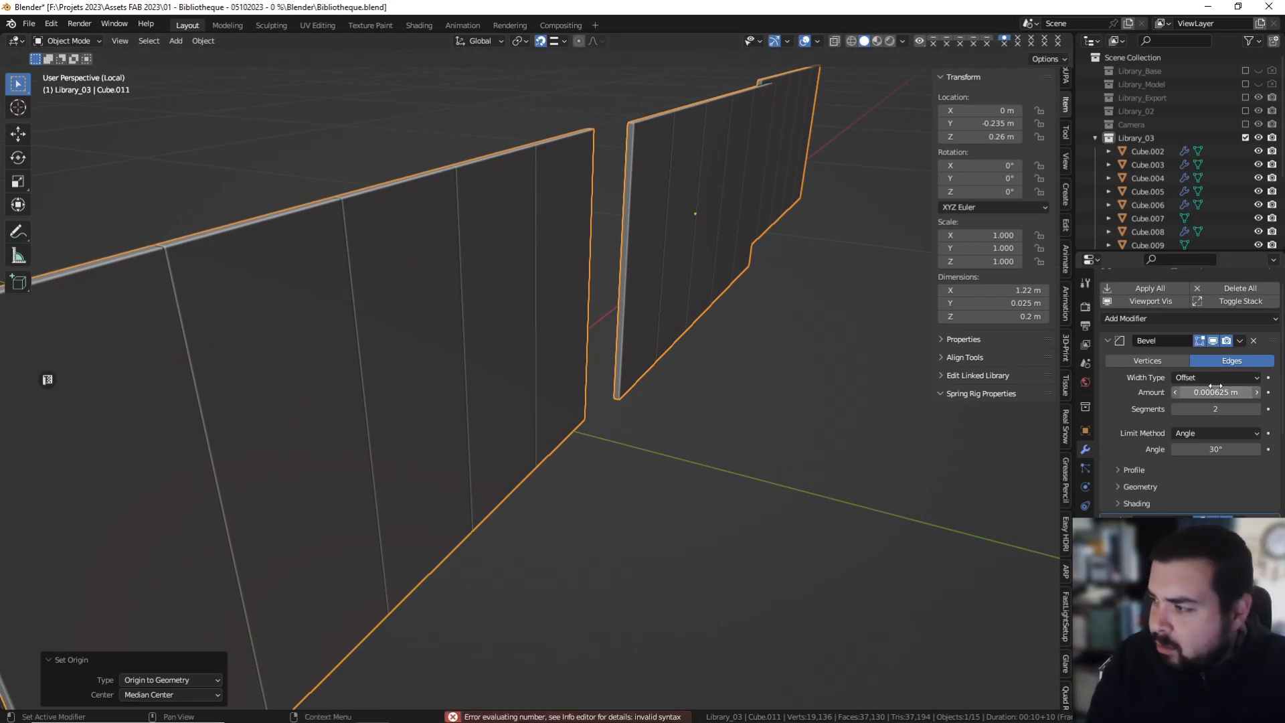
{"action": "left_click", "coordinate": [1216, 392]}
{"action": "type", "text": "0.01/4"}
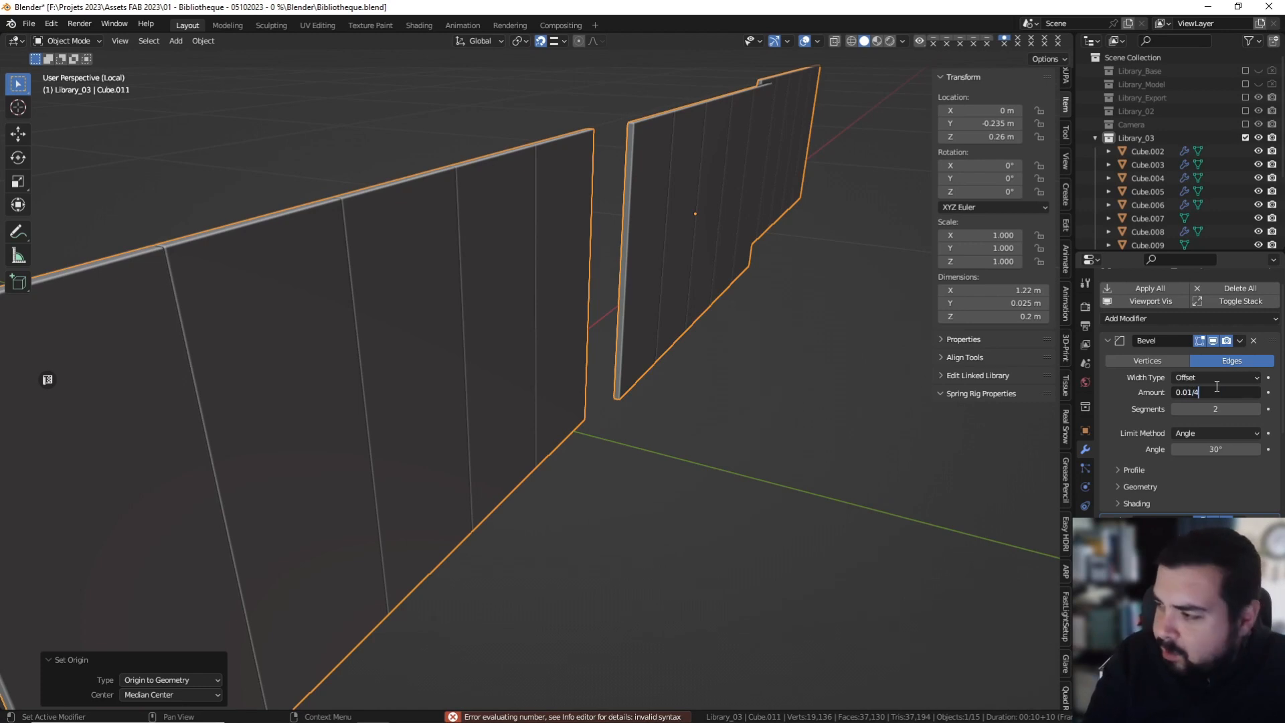
{"action": "key", "text": "Return"}
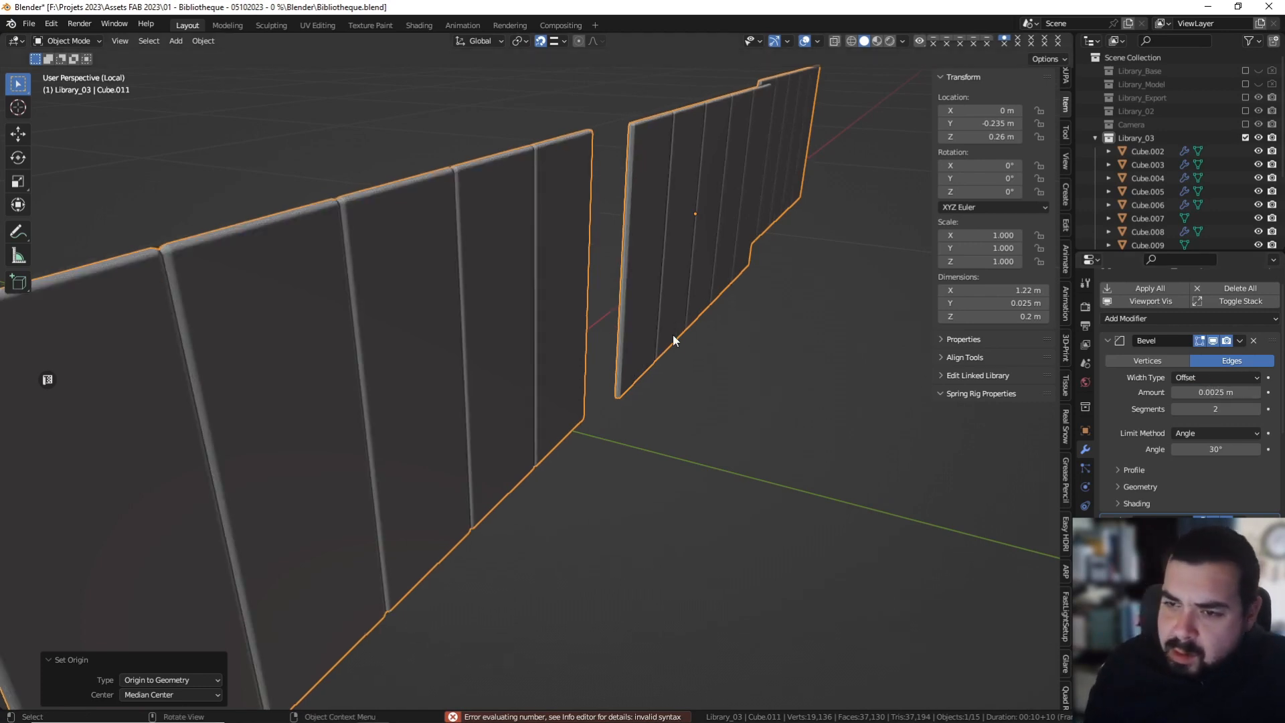
Halve the planks' bevel amount to 0.00125 m, then leave local view and deselect everything.
{"action": "middle_click_drag", "start_coordinate": [674, 339], "coordinate": [640, 350]}
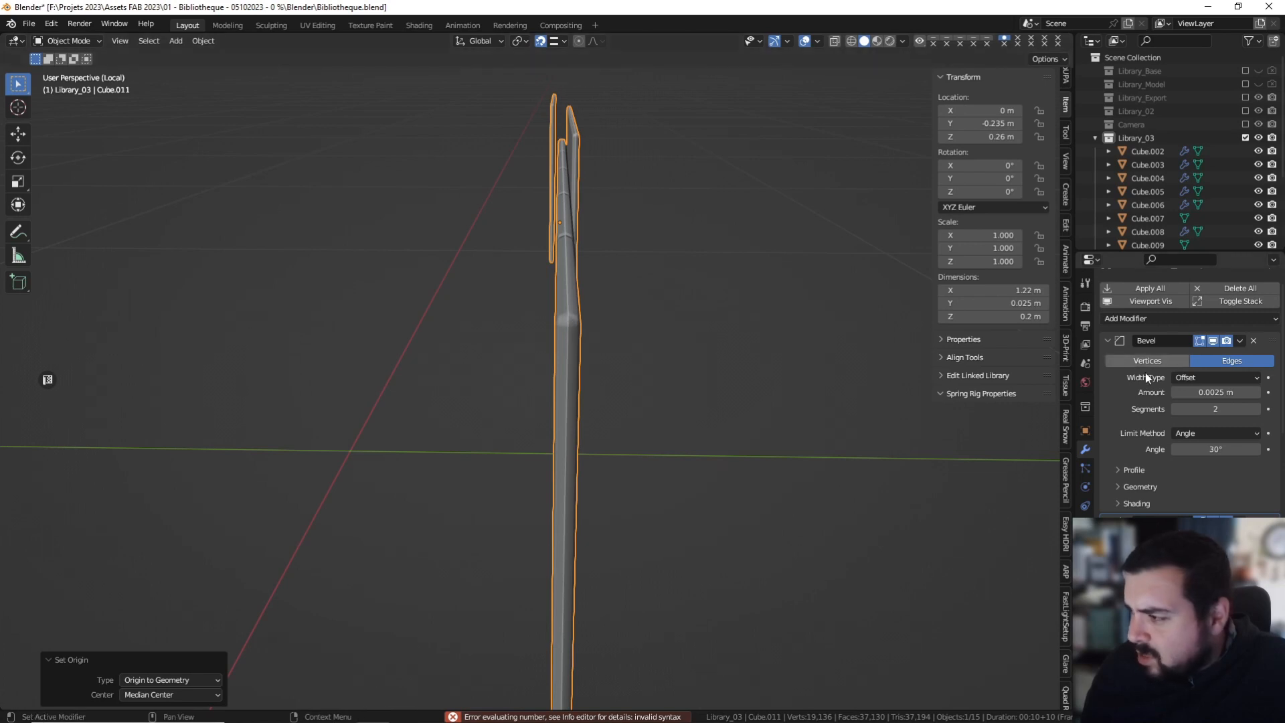
{"action": "left_click", "coordinate": [1234, 394]}
{"action": "left_click", "coordinate": [1234, 393]}
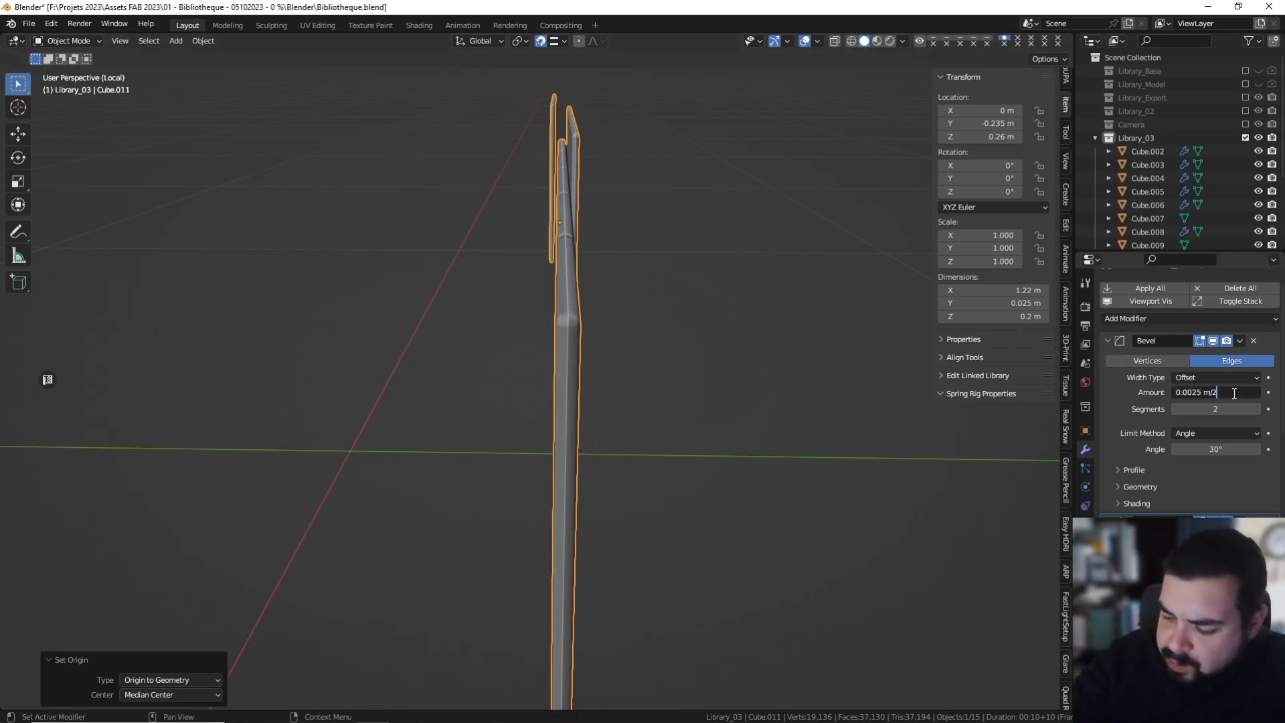
{"action": "type", "text": "/2"}
{"action": "key", "text": "Return"}
{"action": "key", "text": "KP_Divide"}
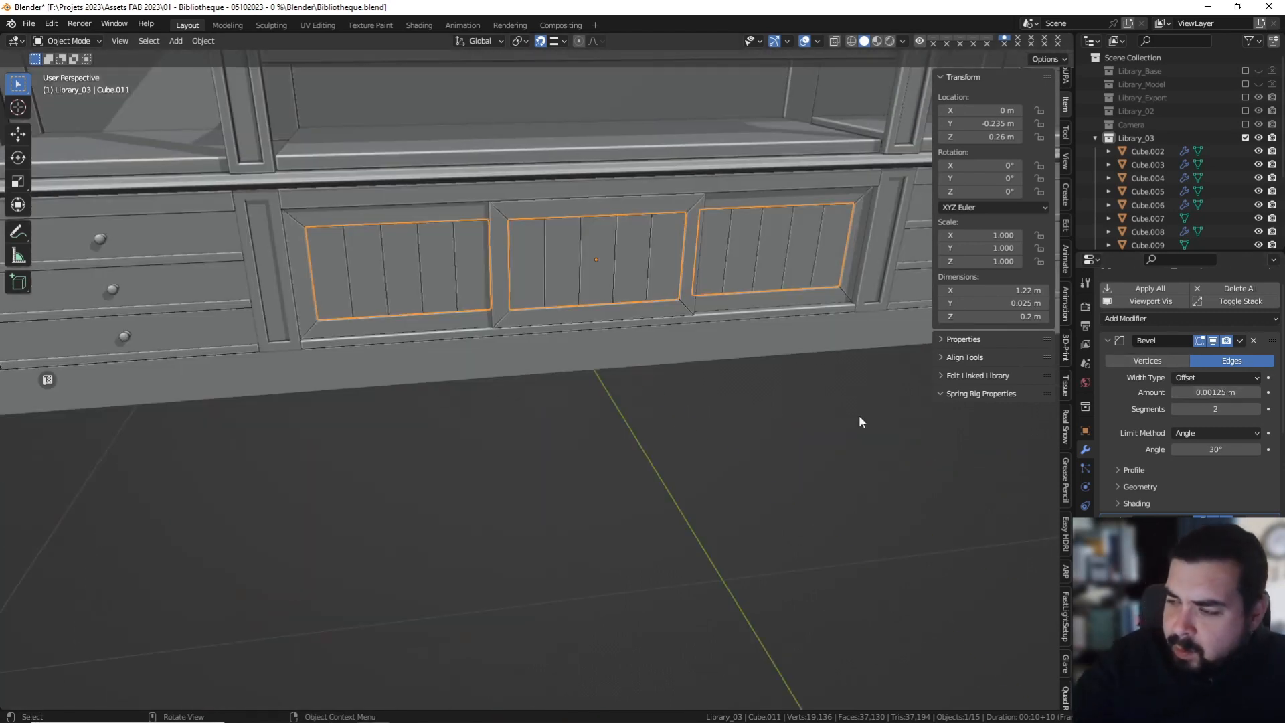
{"action": "key", "text": "a"}
{"action": "left_click", "coordinate": [564, 258]}
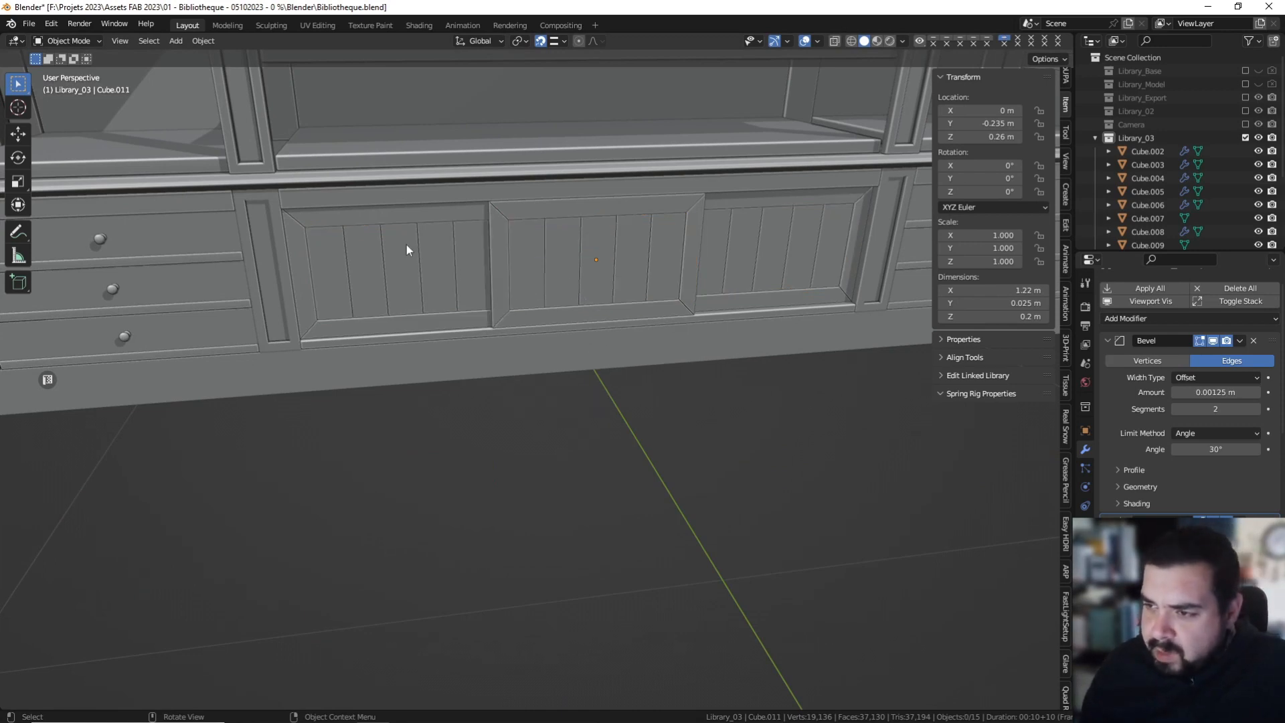
Select the outer left face of the left door's frame, Cube.005, in Edit Mode and isolate the frame for editing.
{"action": "middle_click_drag", "start_coordinate": [391, 269], "coordinate": [436, 276], "text": "shift"}
{"action": "right_click_drag", "start_coordinate": [0, 335], "coordinate": [0, 301]}
{"action": "scroll", "coordinate": [669, 327], "scroll_direction": "down", "scroll_amount": 3}
{"action": "scroll", "coordinate": [668, 328], "scroll_direction": "up", "scroll_amount": 5}
{"action": "left_click", "coordinate": [388, 277]}
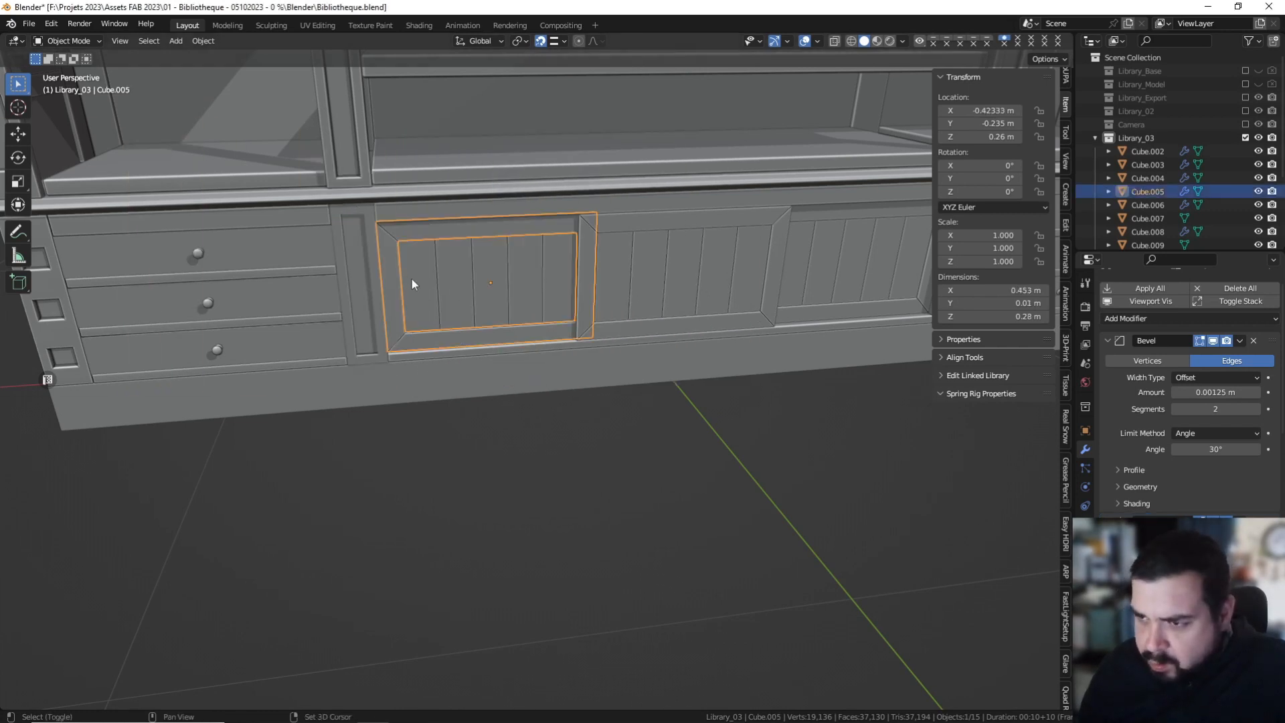
{"action": "middle_click_drag", "start_coordinate": [412, 279], "coordinate": [556, 287], "text": "shift"}
{"action": "key", "text": "Tab"}
{"action": "left_click", "coordinate": [469, 295]}
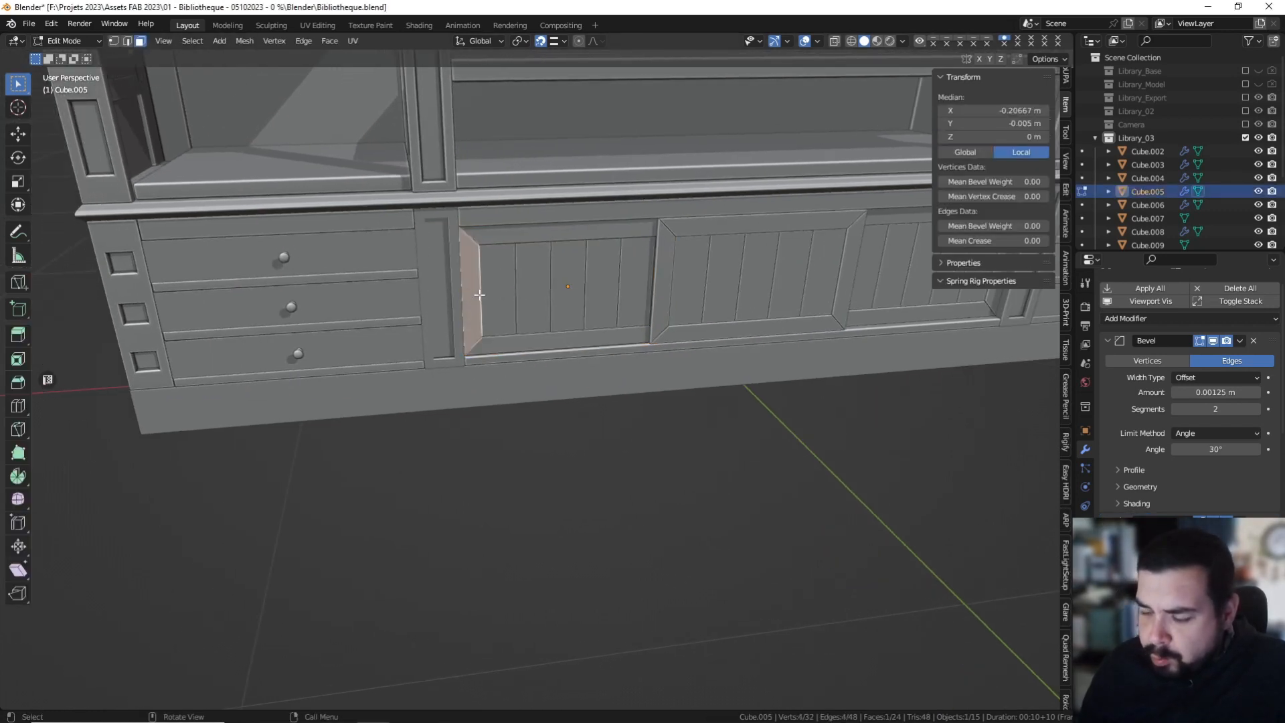
{"action": "key", "text": "KP_Divide"}
{"action": "middle_click_drag", "start_coordinate": [469, 296], "coordinate": [657, 213]}
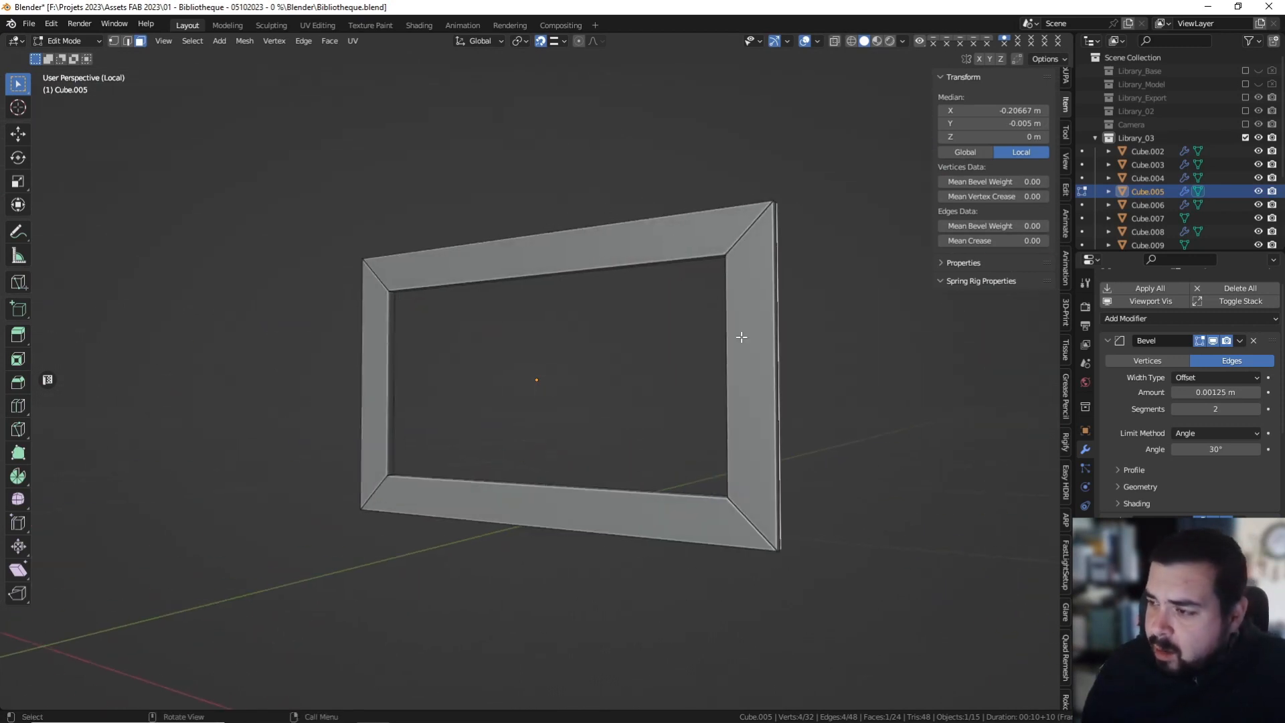
Deselect everything and add one centred horizontal loop cut across the frame's left vertical bar.
{"action": "left_click", "coordinate": [756, 339], "text": "shift"}
{"action": "middle_click_drag", "start_coordinate": [757, 339], "coordinate": [614, 358]}
{"action": "left_click", "coordinate": [622, 295]}
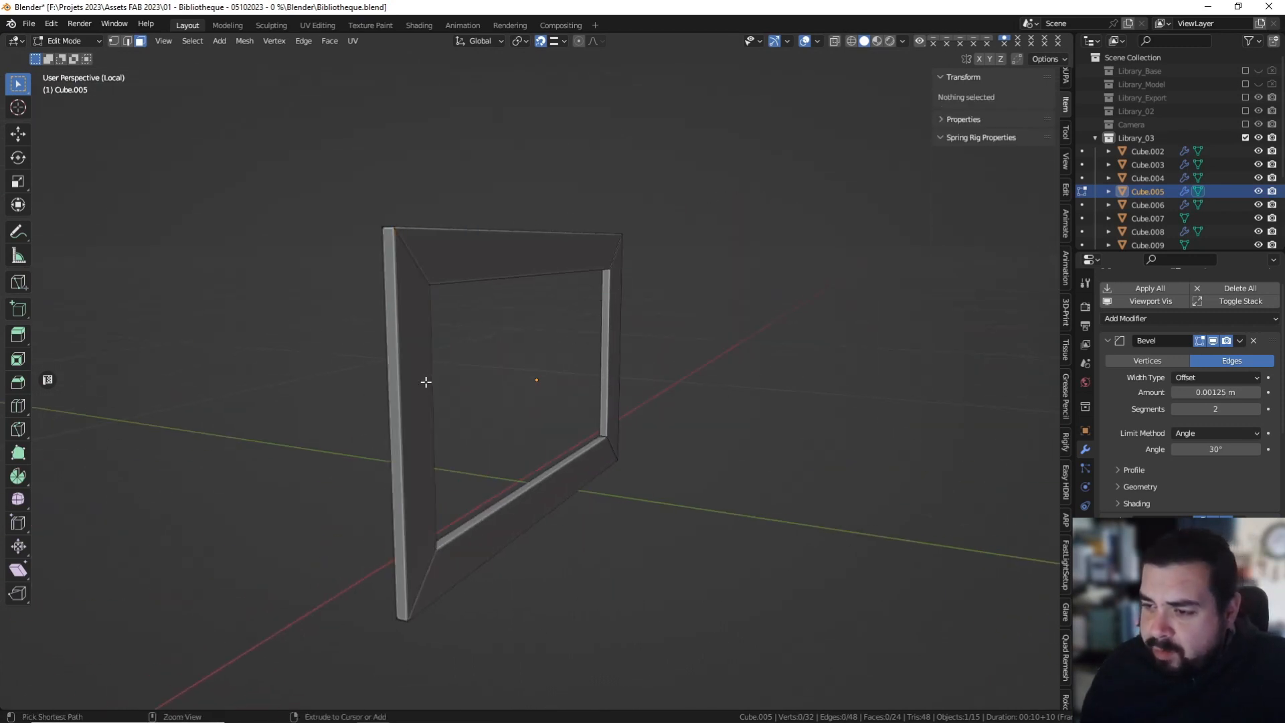
{"action": "key", "text": "ctrl+r"}
{"action": "left_click", "coordinate": [415, 424]}
{"action": "right_click", "coordinate": [453, 375]}
Bevel the new horizontal edge loop on the left bar with a width of 0.03 m.
{"action": "key", "text": "ctrl+b"}
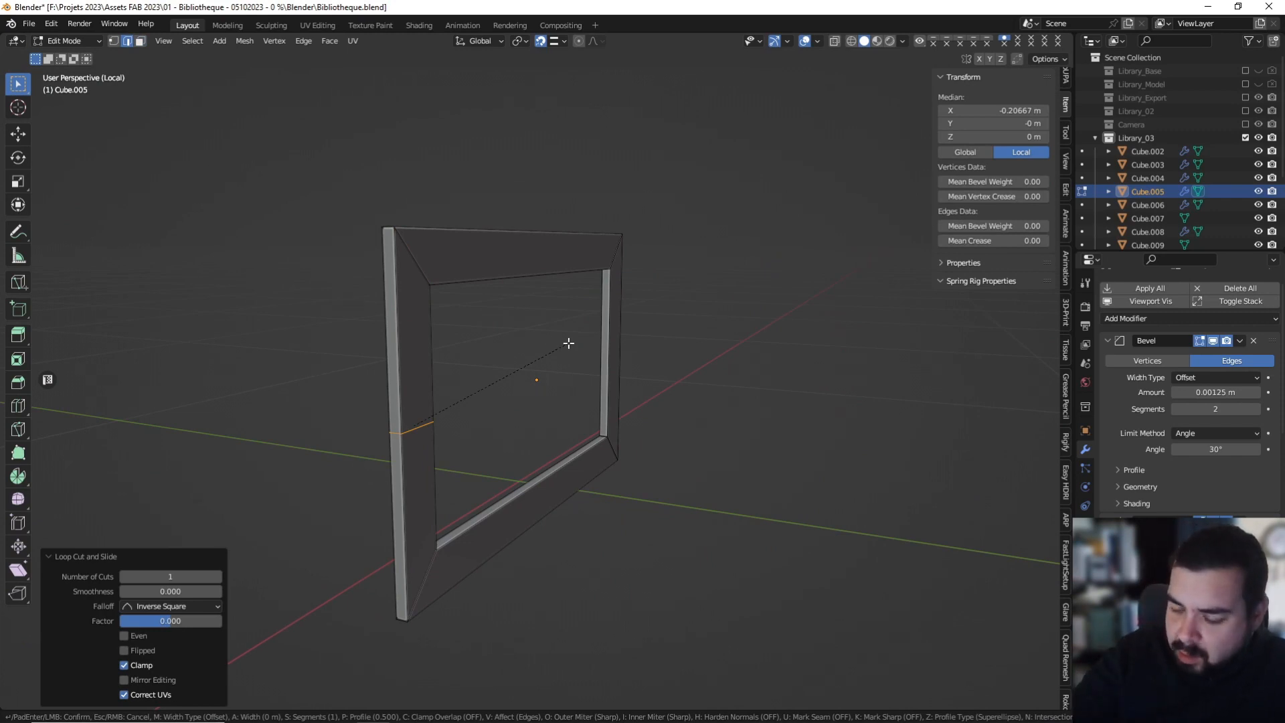
{"action": "type", "text": "0.02"}
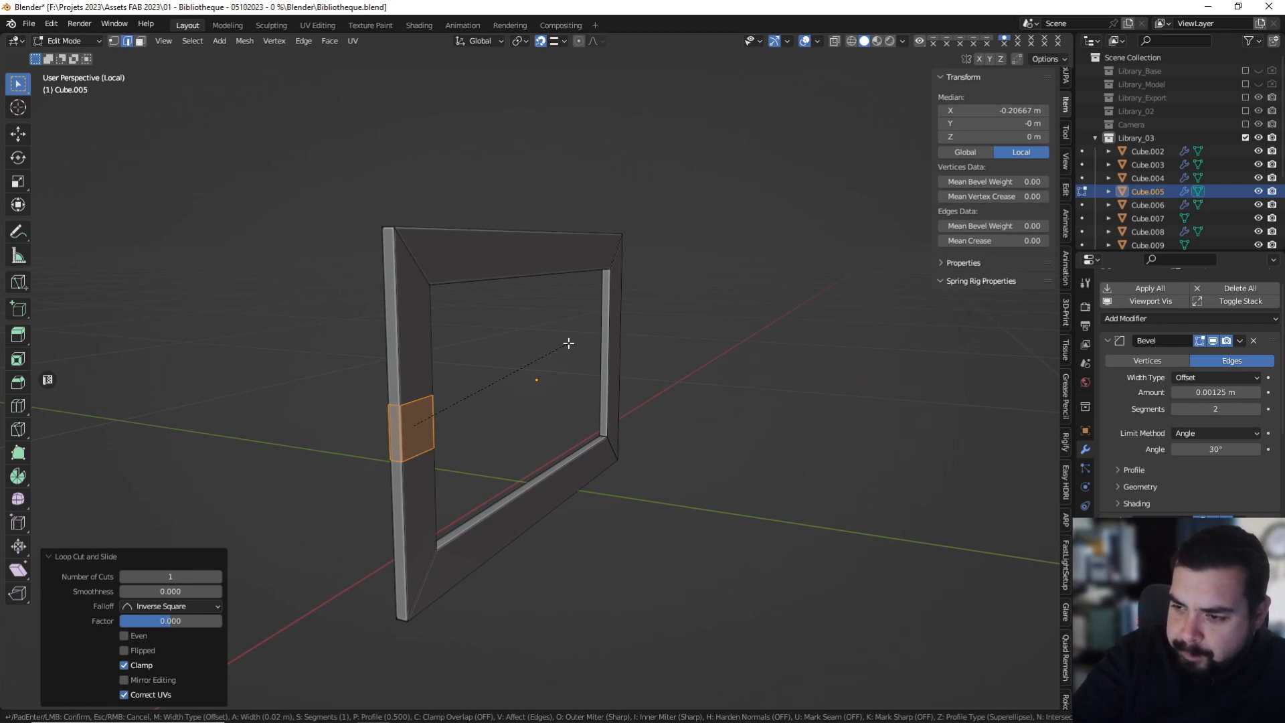
{"action": "key", "text": "BackSpace"}
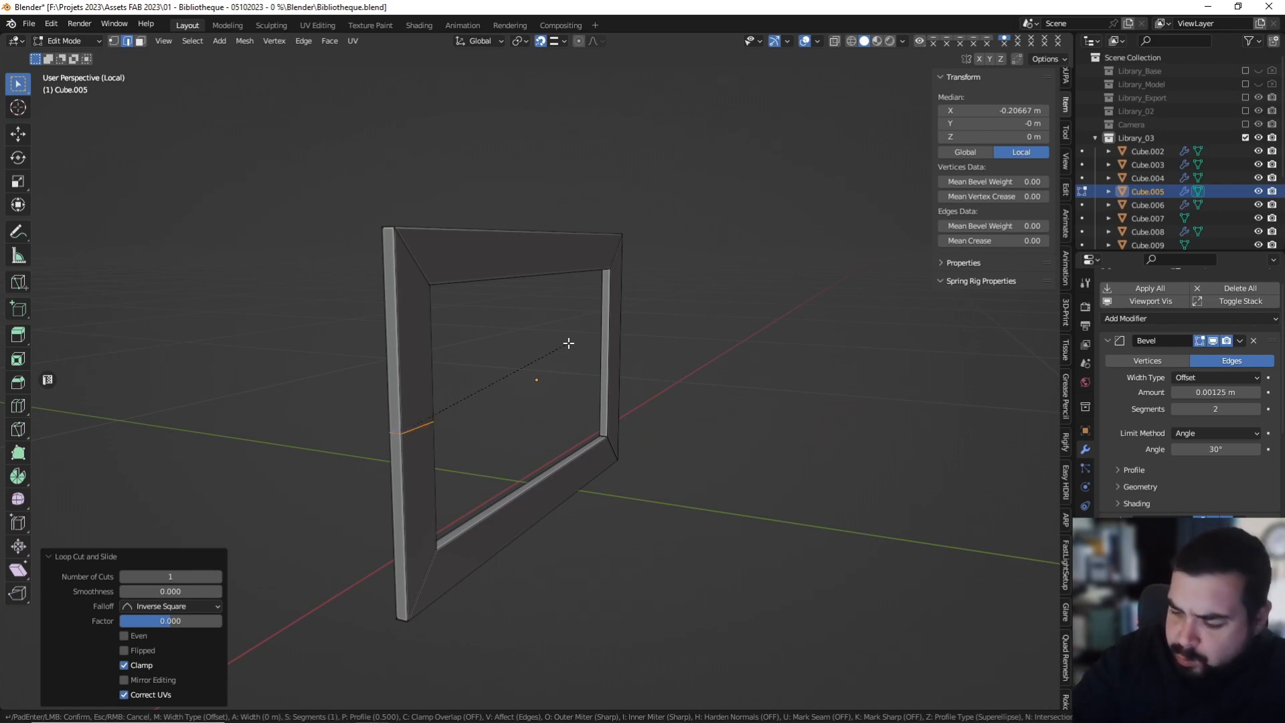
{"action": "type", "text": "3"}
{"action": "key", "text": "Return"}
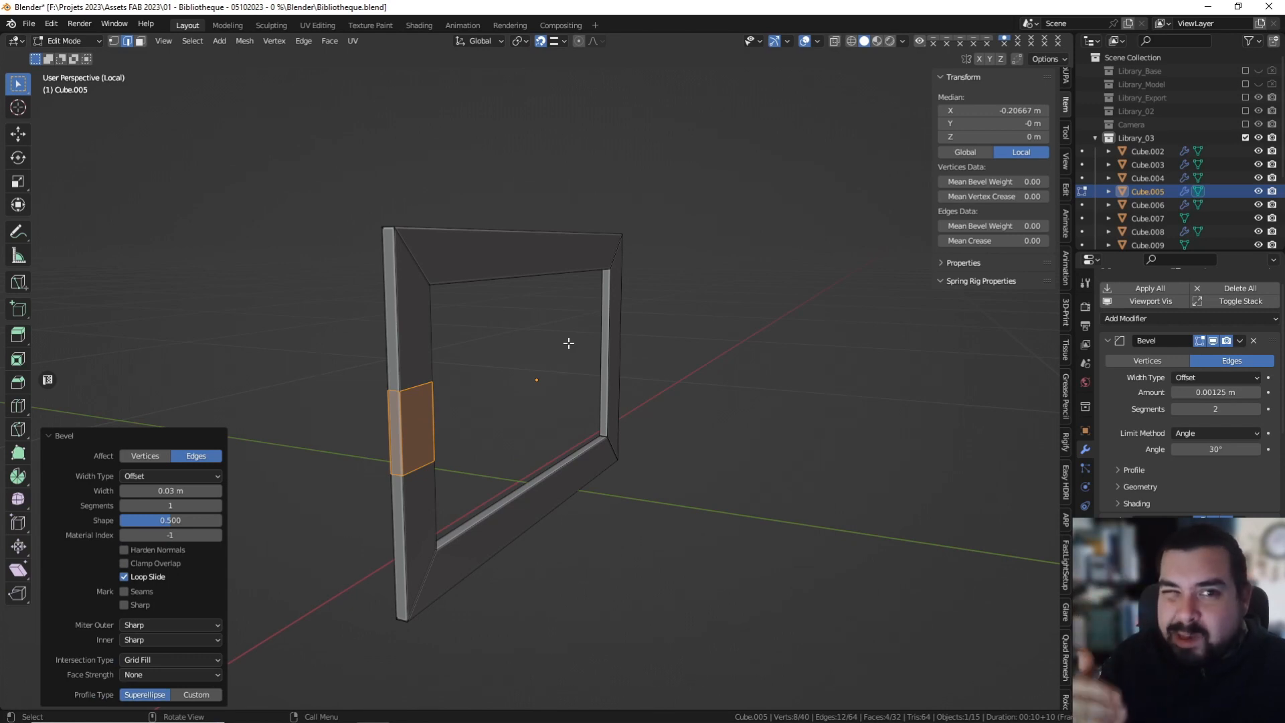
Add a centred vertical loop cut along the left bar and bevel it with a width of 0.015 m.
{"action": "middle_click_drag", "start_coordinate": [539, 339], "coordinate": [482, 295]}
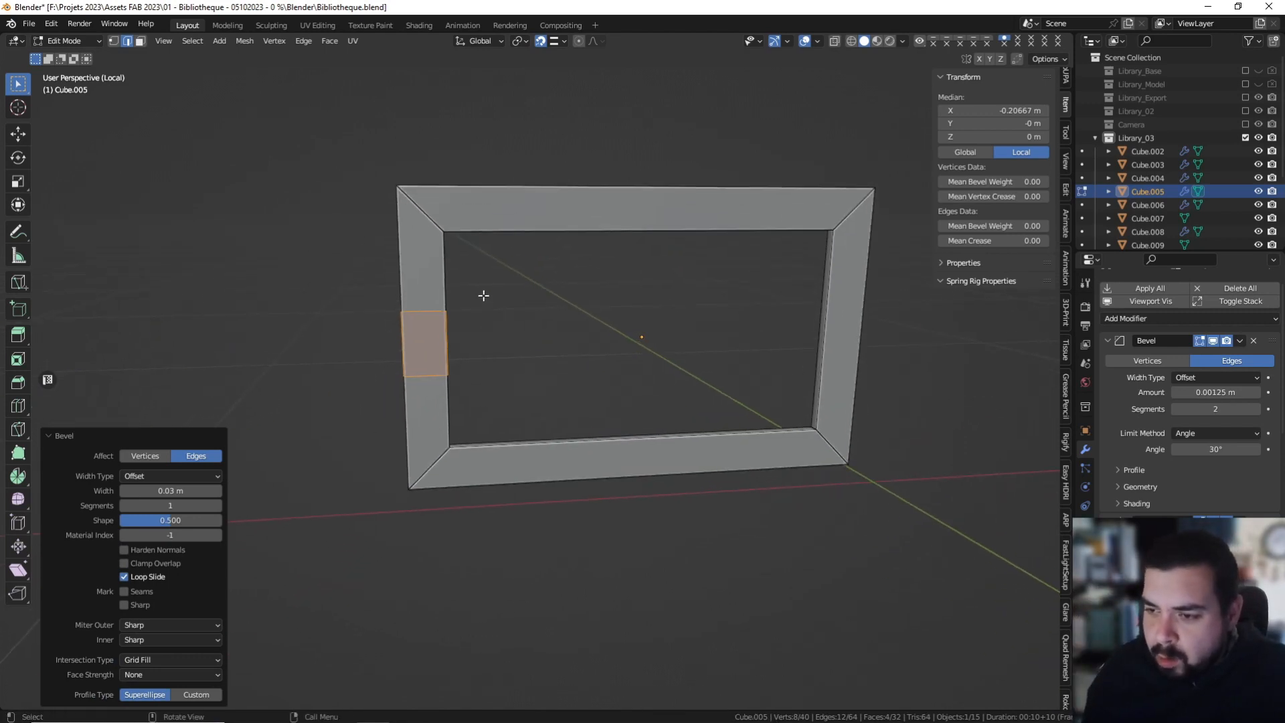
{"action": "key", "text": "ctrl+r"}
{"action": "left_click", "coordinate": [422, 301]}
{"action": "left_click", "coordinate": [422, 301]}
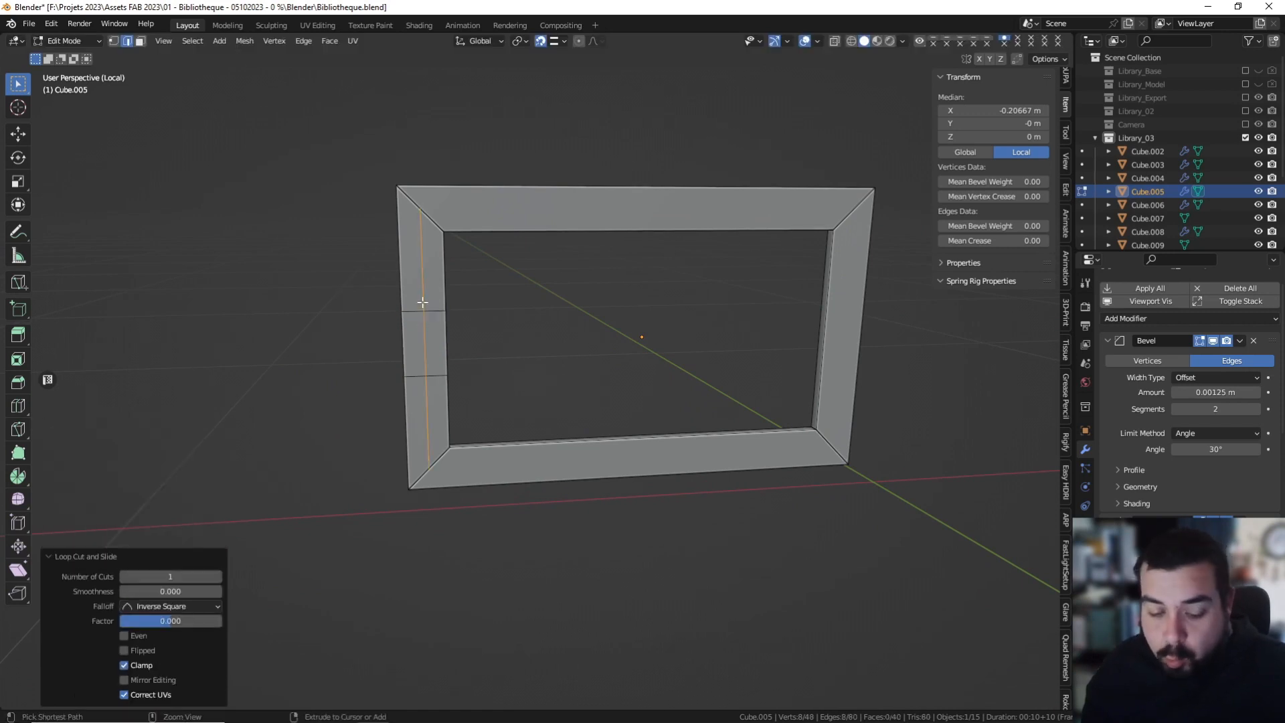
{"action": "key", "text": "ctrl+b"}
{"action": "type", "text": "15"}
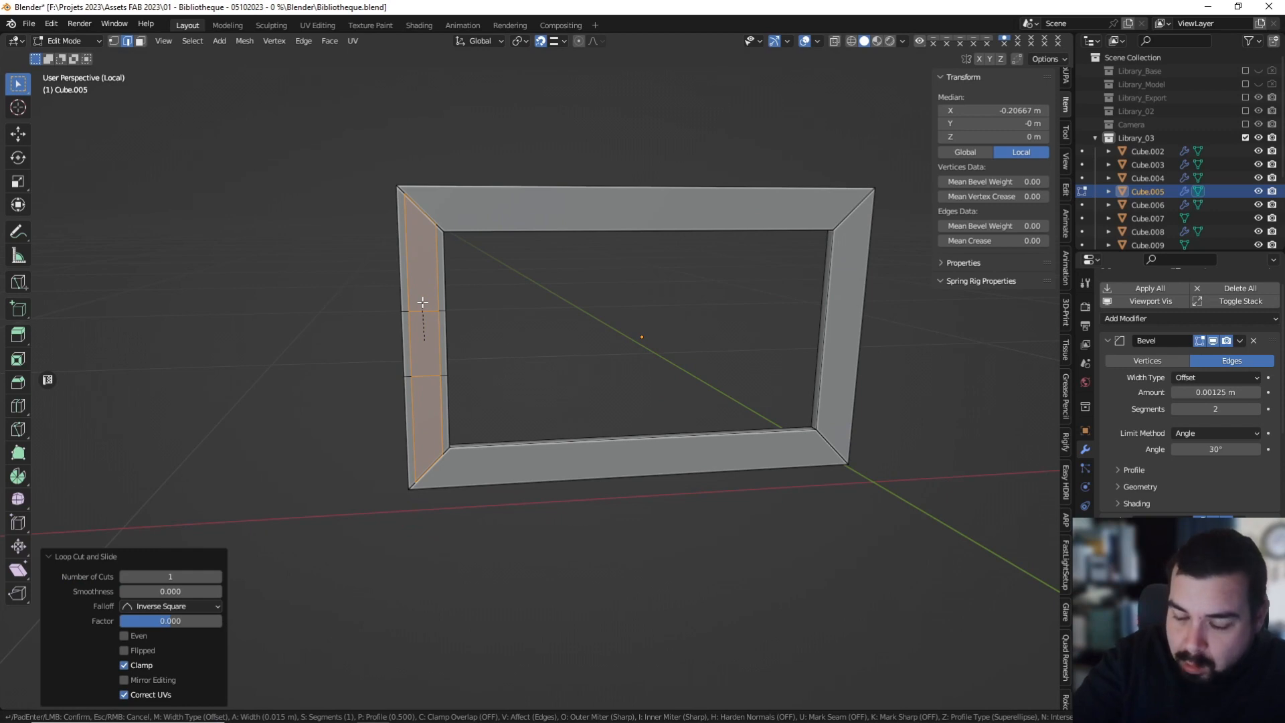
{"action": "key", "text": "Return"}
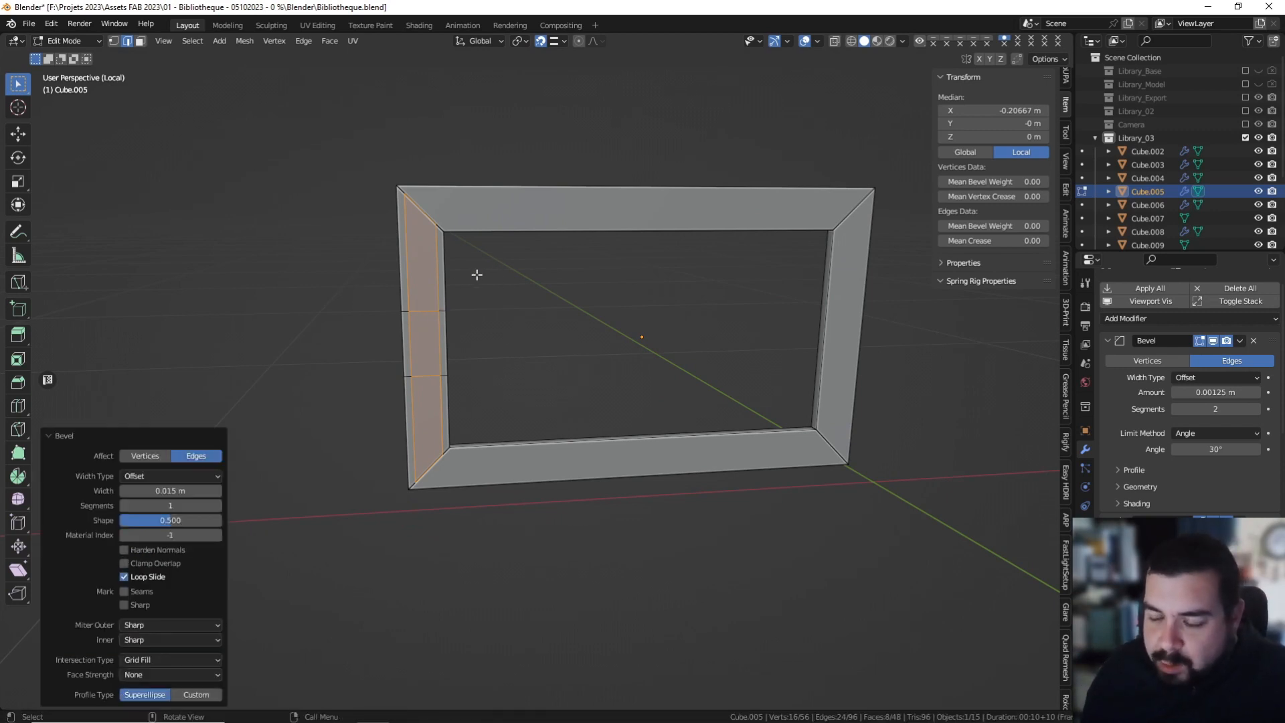
Bridge the central front and back faces of the left bar into a rectangular through opening, then return to Object Mode.
{"action": "middle_click_drag", "start_coordinate": [491, 276], "coordinate": [509, 270]}
{"action": "left_click", "coordinate": [140, 42]}
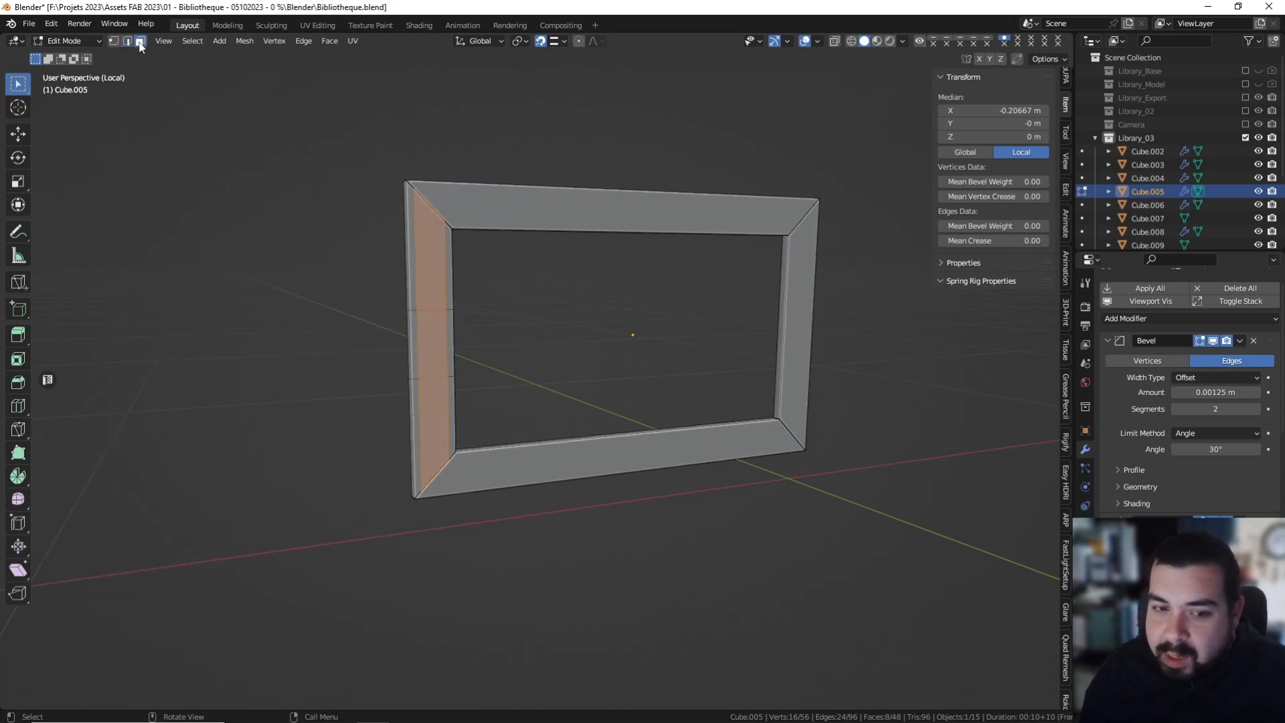
{"action": "left_click", "coordinate": [474, 316]}
{"action": "middle_click_drag", "start_coordinate": [475, 316], "coordinate": [390, 307]}
{"action": "left_click", "coordinate": [617, 322], "text": "shift"}
{"action": "right_click", "coordinate": [615, 322]}
{"action": "left_click", "coordinate": [692, 319]}
{"action": "key", "text": "Tab"}
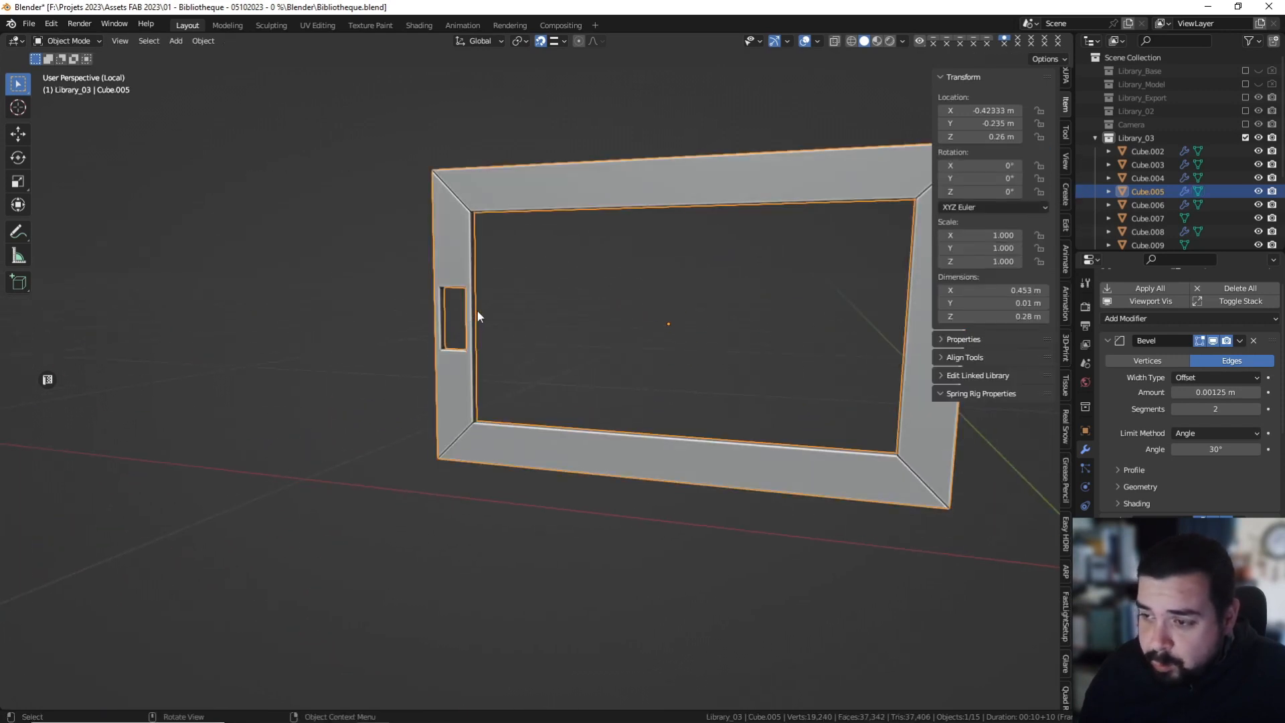
Apply the door frame's rotation and scale, and set its origin to its geometry.
{"action": "key", "text": "q"}
{"action": "left_click", "coordinate": [468, 304]}
{"action": "key", "text": "q"}
{"action": "left_click", "coordinate": [450, 311]}
{"action": "scroll", "coordinate": [528, 294], "scroll_direction": "up", "scroll_amount": 5}
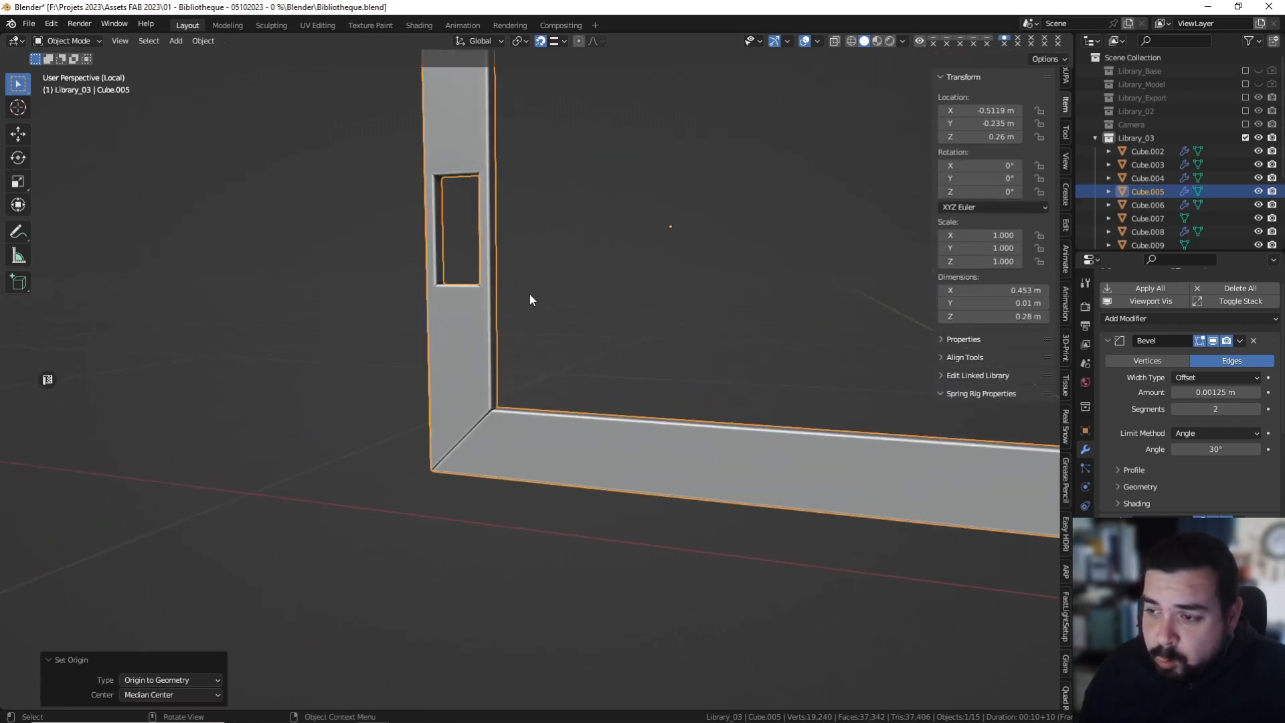
Duplicate the opening's four inner faces in place, separate them into a new object and select it in Object Mode.
{"action": "middle_click_drag", "start_coordinate": [450, 299], "coordinate": [550, 349]}
{"action": "key", "text": "Tab"}
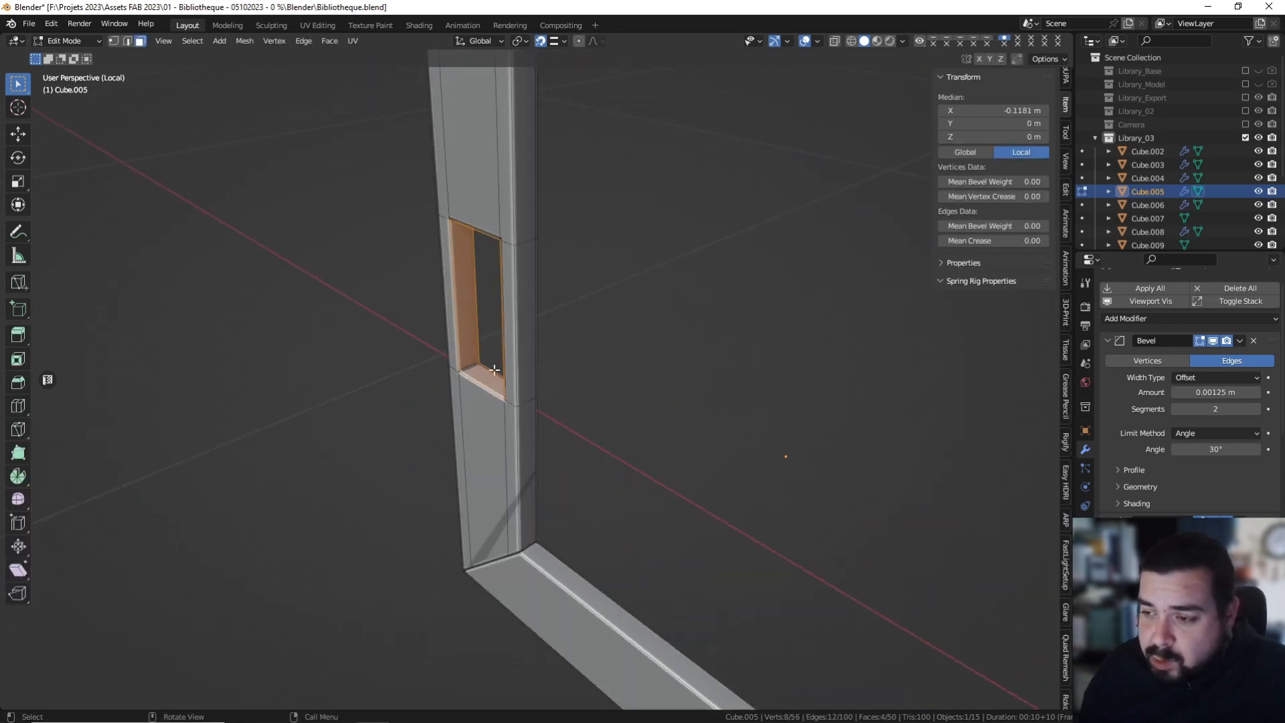
{"action": "key", "text": "shift+d"}
{"action": "right_click", "coordinate": [553, 349]}
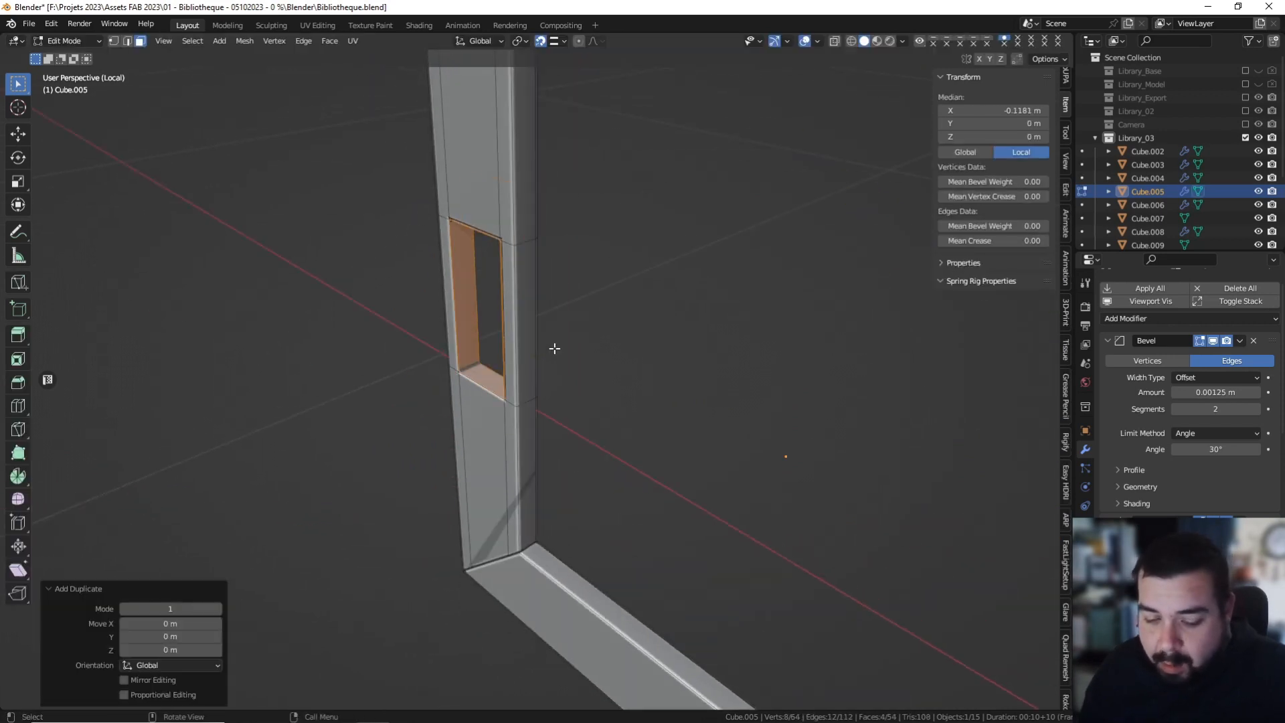
{"action": "key", "text": "p"}
{"action": "left_click", "coordinate": [554, 348]}
{"action": "key", "text": "Tab"}
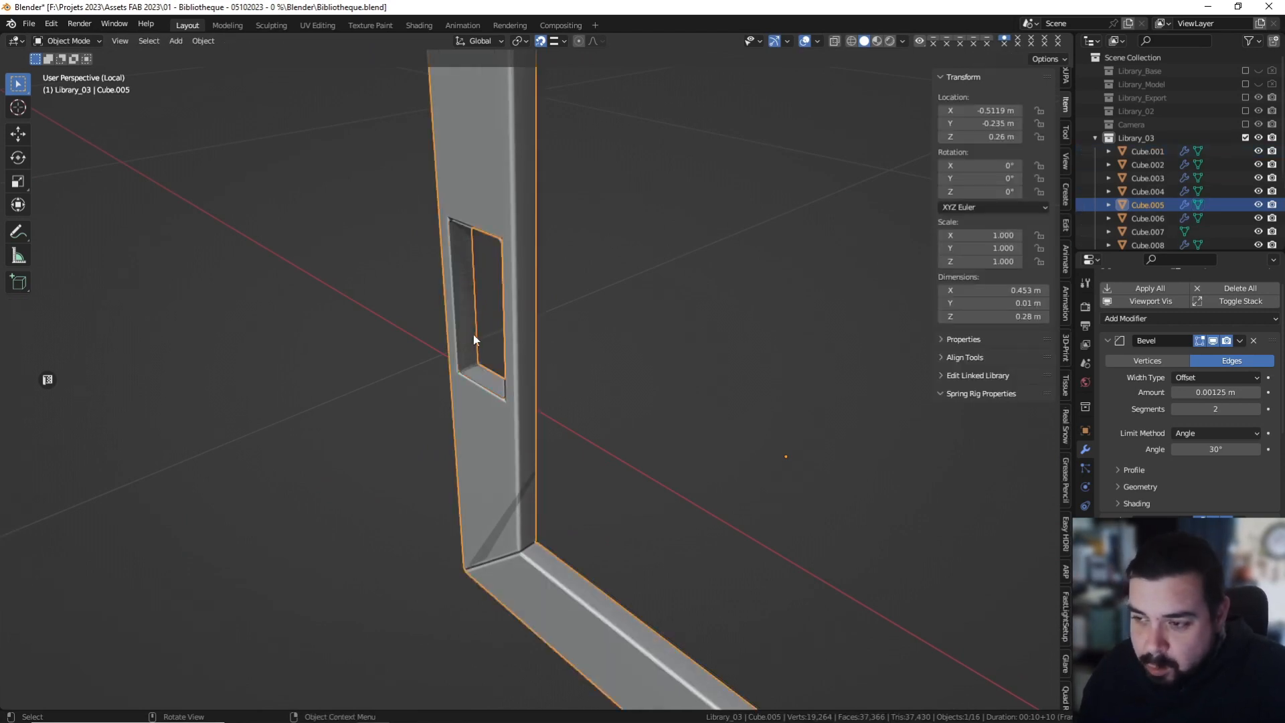
{"action": "left_click", "coordinate": [473, 335]}
{"action": "key", "text": "s"}
{"action": "key", "text": "x"}
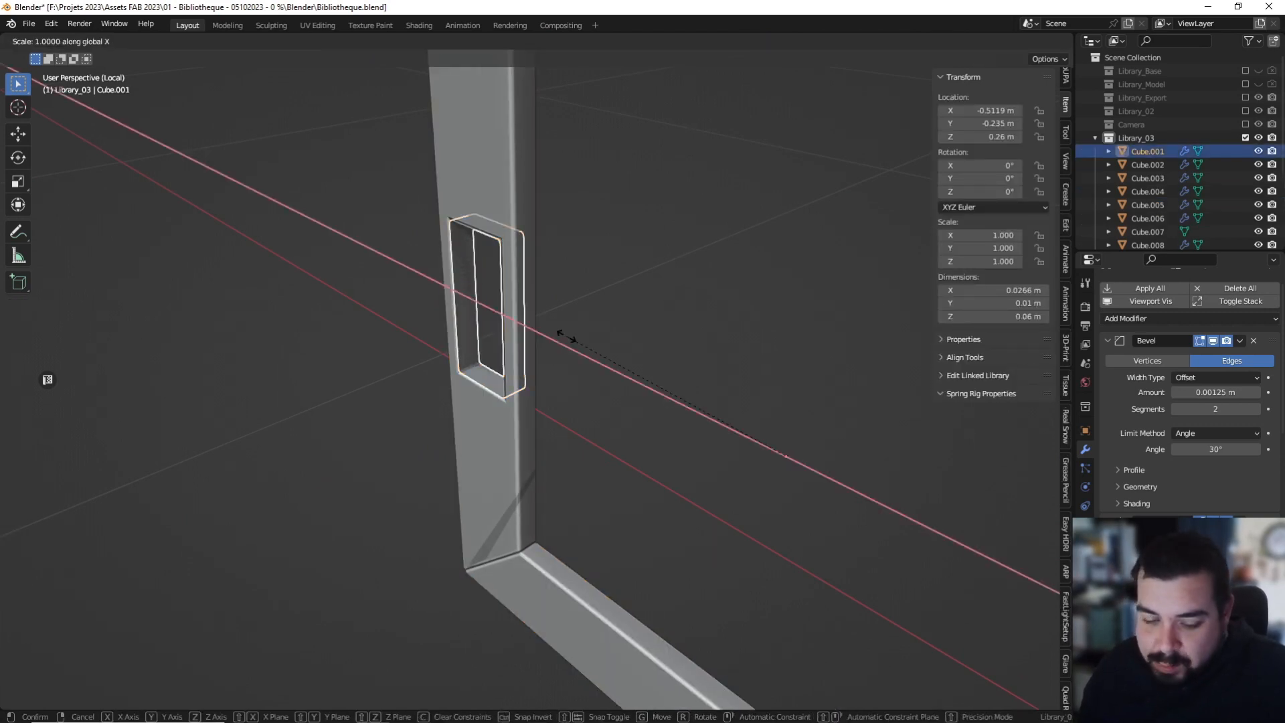
{"action": "key", "text": "y"}
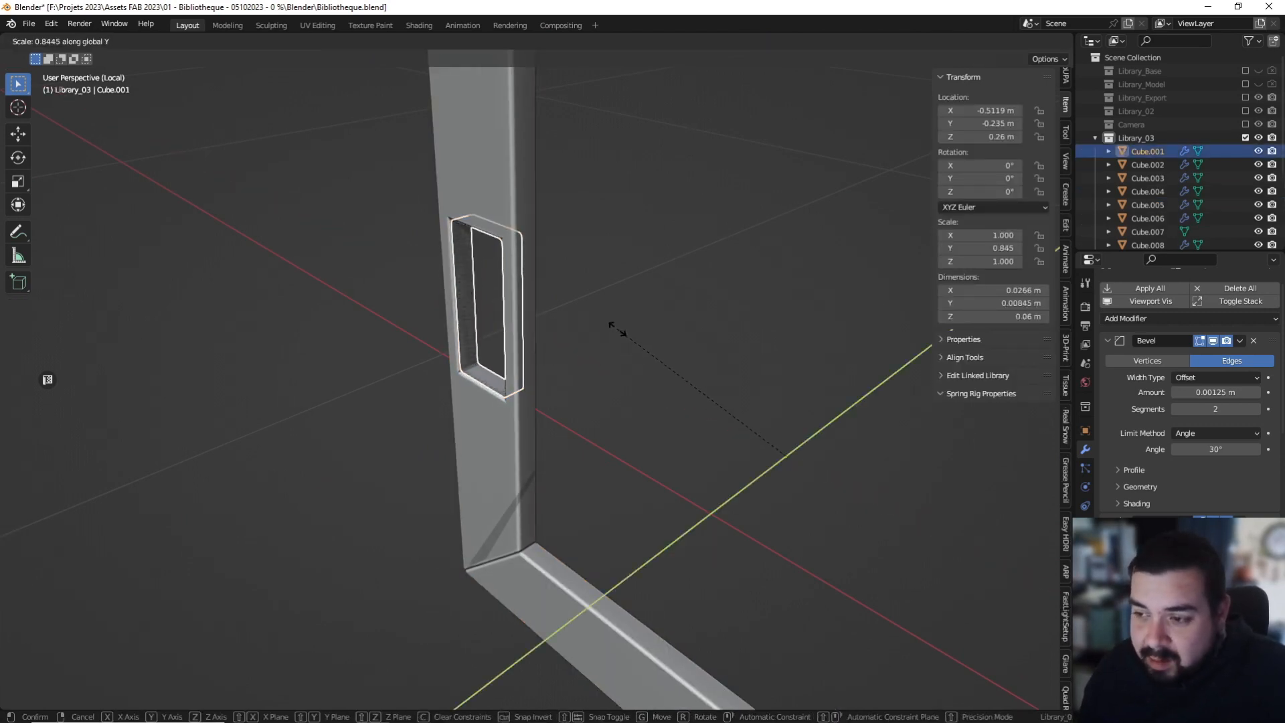
{"action": "key", "text": "Escape"}
Apply the separated insert's rotation and scale, and set its origin to its geometry.
{"action": "key", "text": "q"}
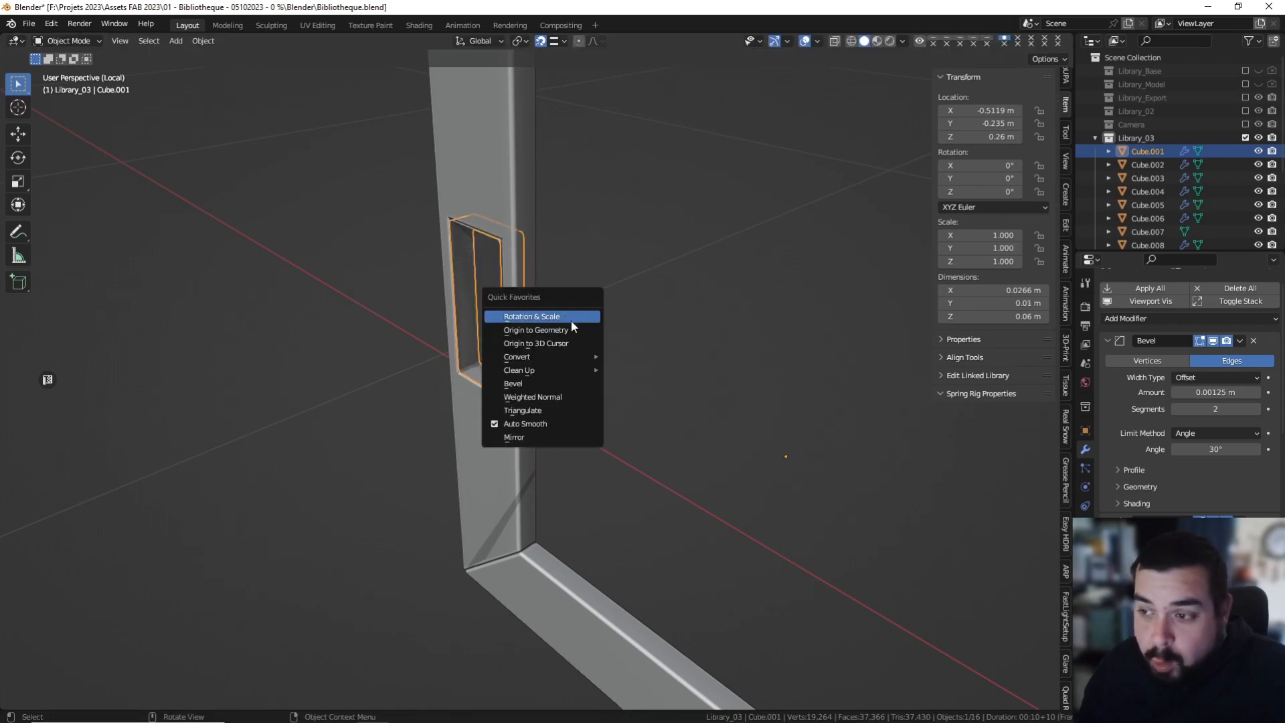
{"action": "left_click", "coordinate": [571, 320]}
{"action": "key", "text": "q"}
{"action": "left_click", "coordinate": [558, 333]}
Scale the insert by 1.1 along the global Y axis.
{"action": "key", "text": "s"}
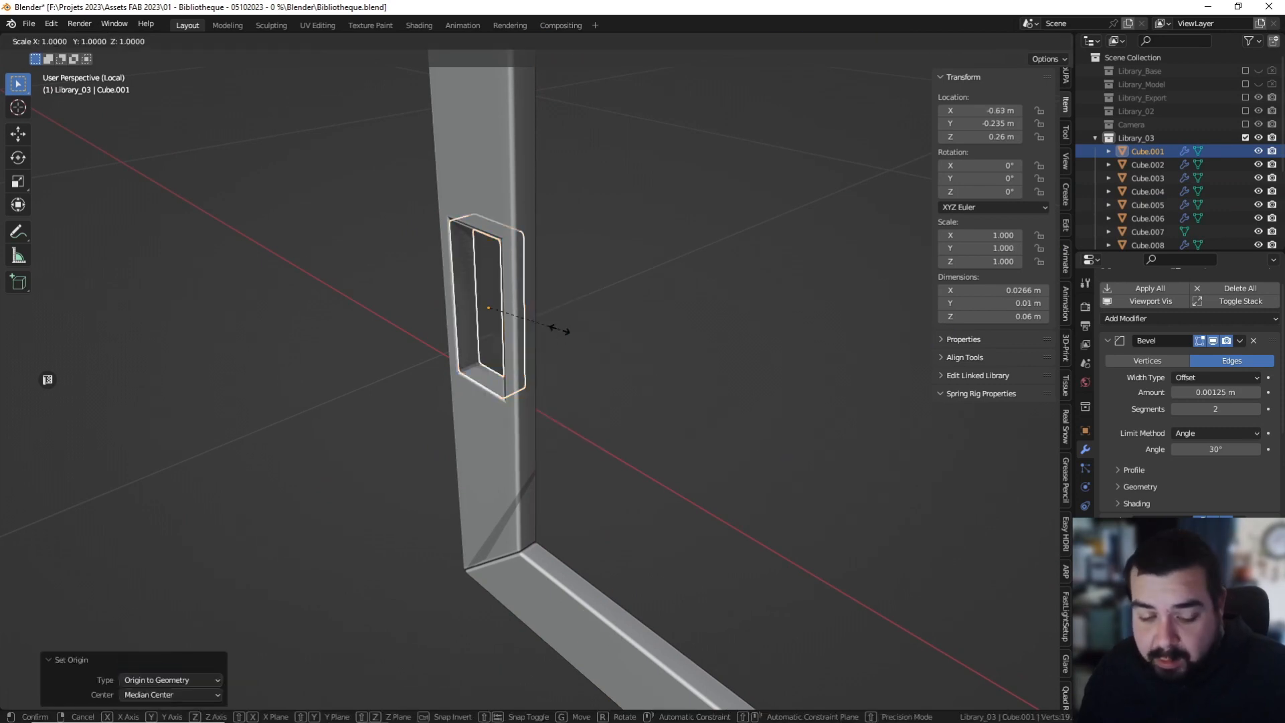
{"action": "key", "text": "y"}
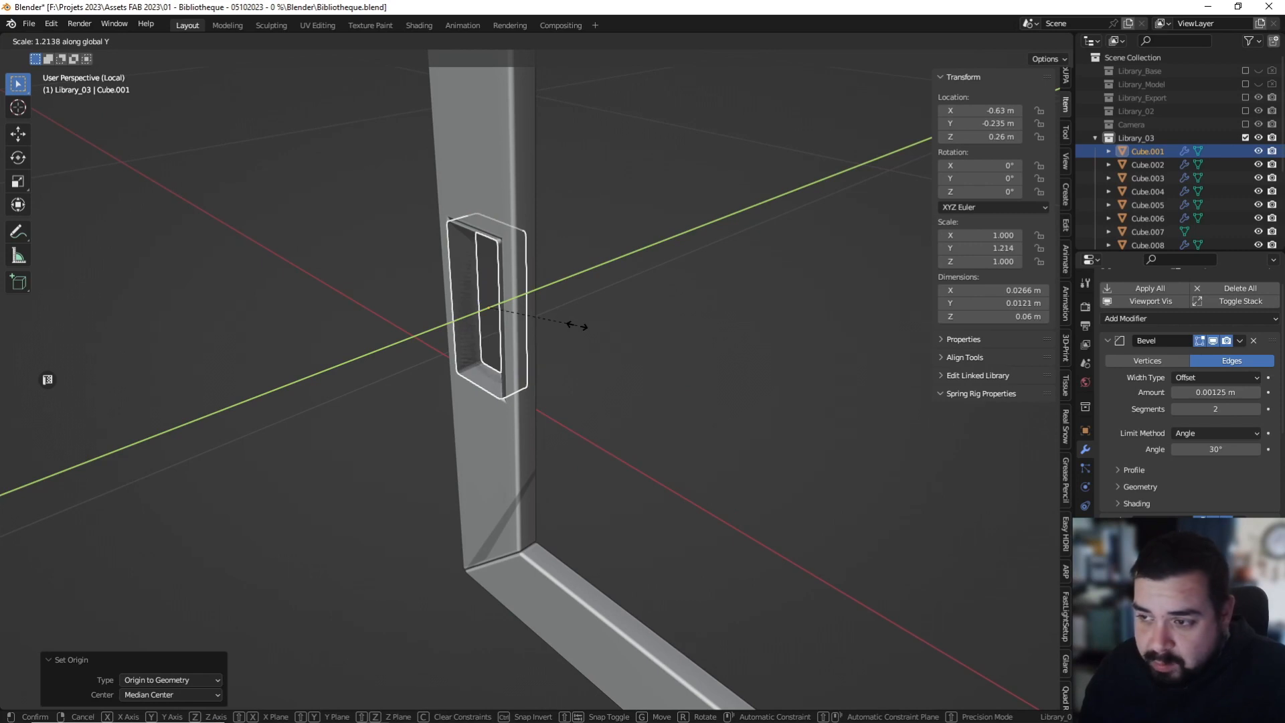
{"action": "type", "text": "1"}
{"action": "key", "text": "BackSpace"}
{"action": "key", "text": "BackSpace"}
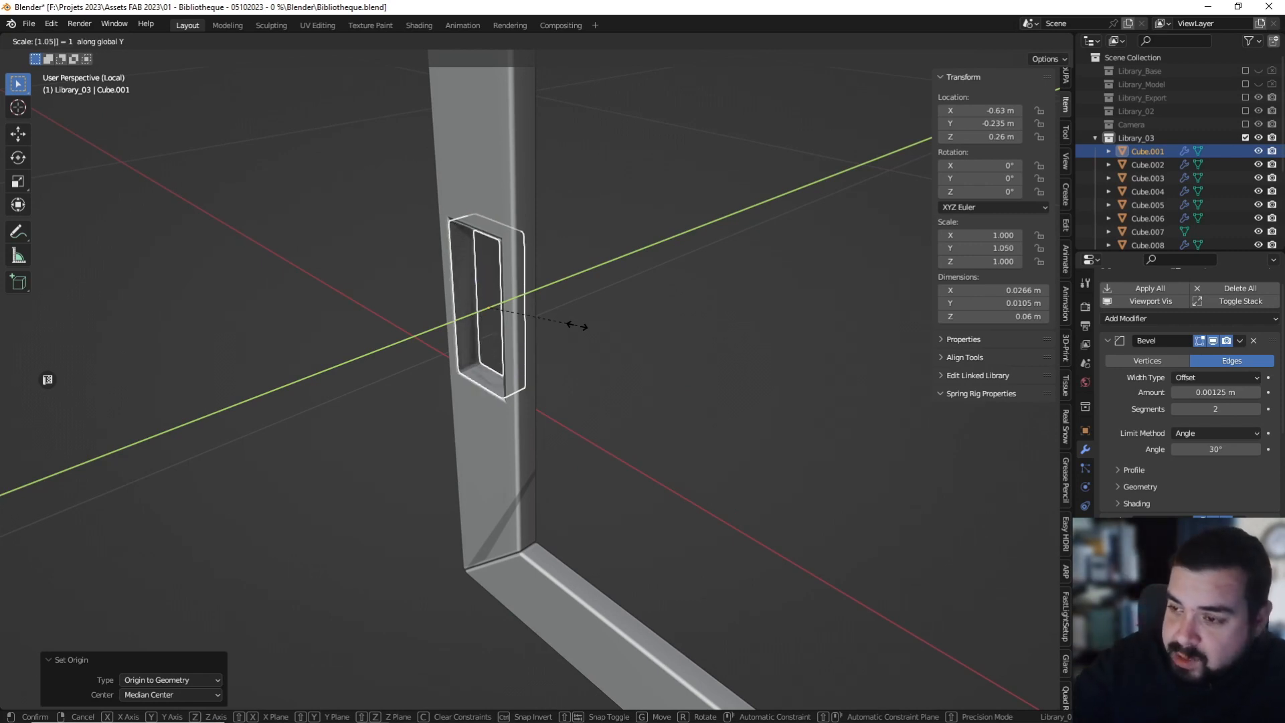
{"action": "type", "text": "1.1"}
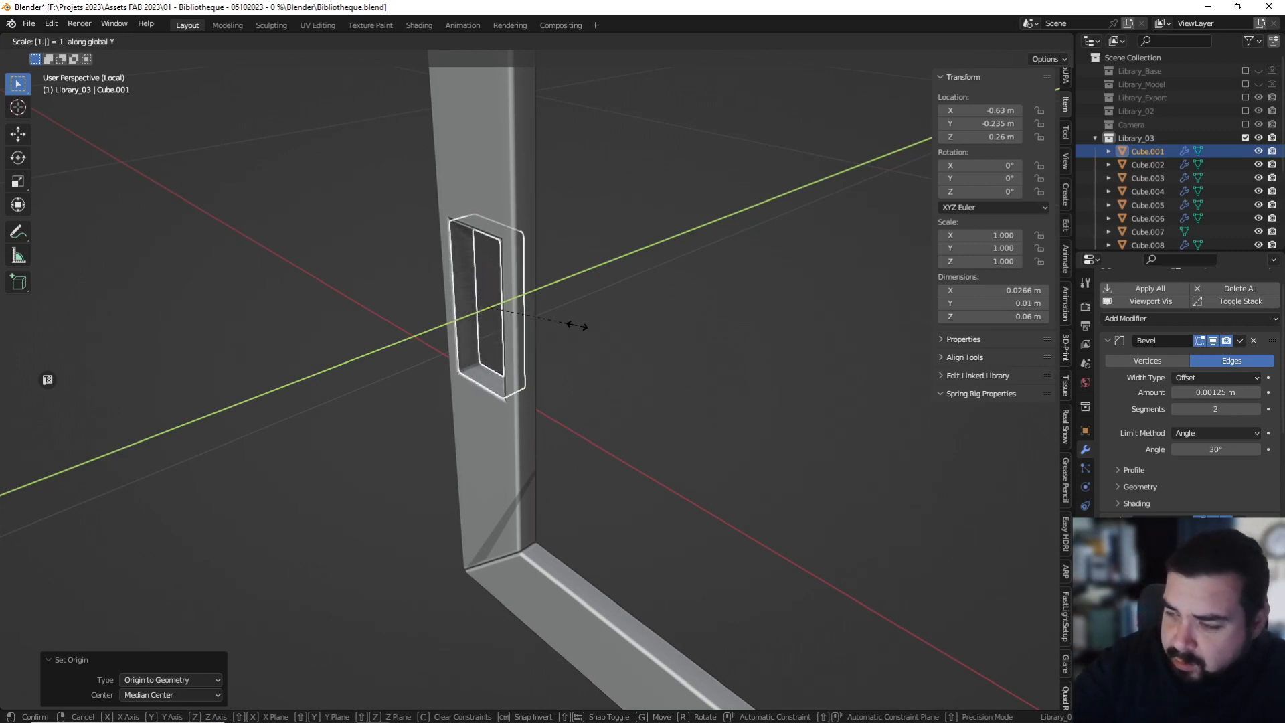
{"action": "key", "text": "Return"}
Fill the insert's open front and back edge loops with faces in Edit Mode.
{"action": "middle_click_drag", "start_coordinate": [568, 326], "coordinate": [639, 287]}
{"action": "key", "text": "Tab"}
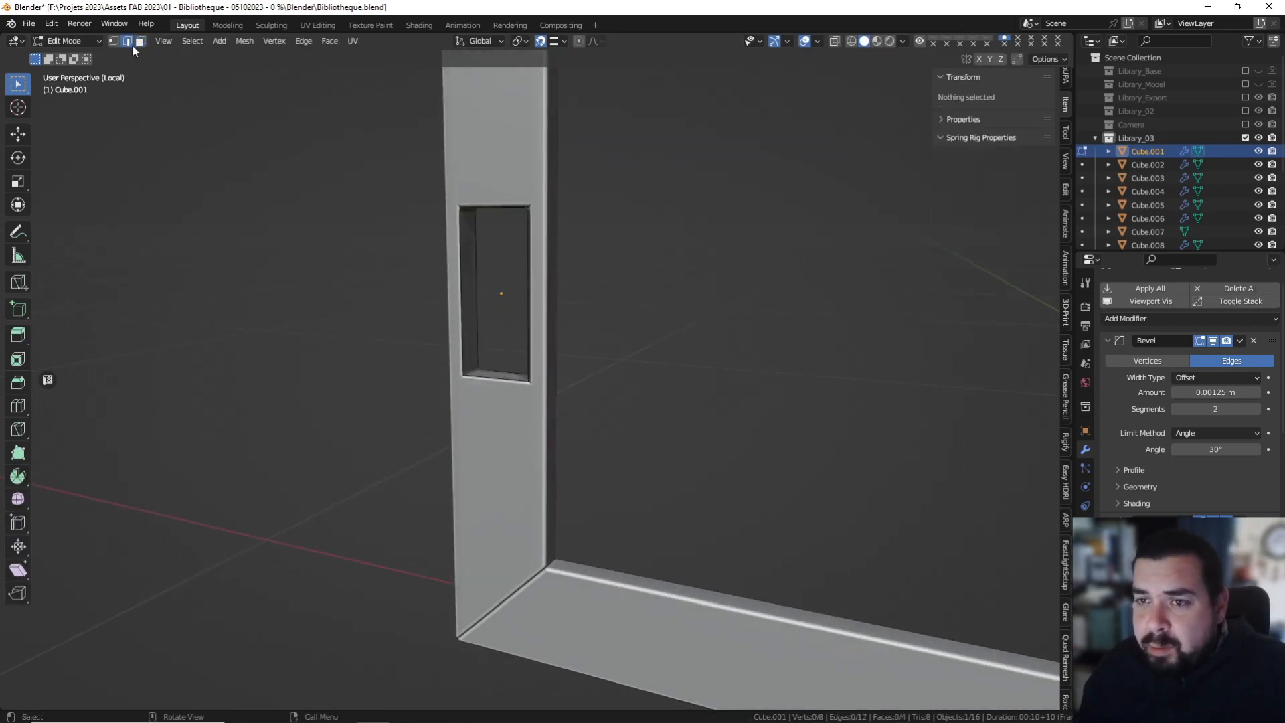
{"action": "middle_click_drag", "start_coordinate": [482, 294], "coordinate": [528, 289]}
{"action": "left_click", "coordinate": [523, 290], "text": "alt"}
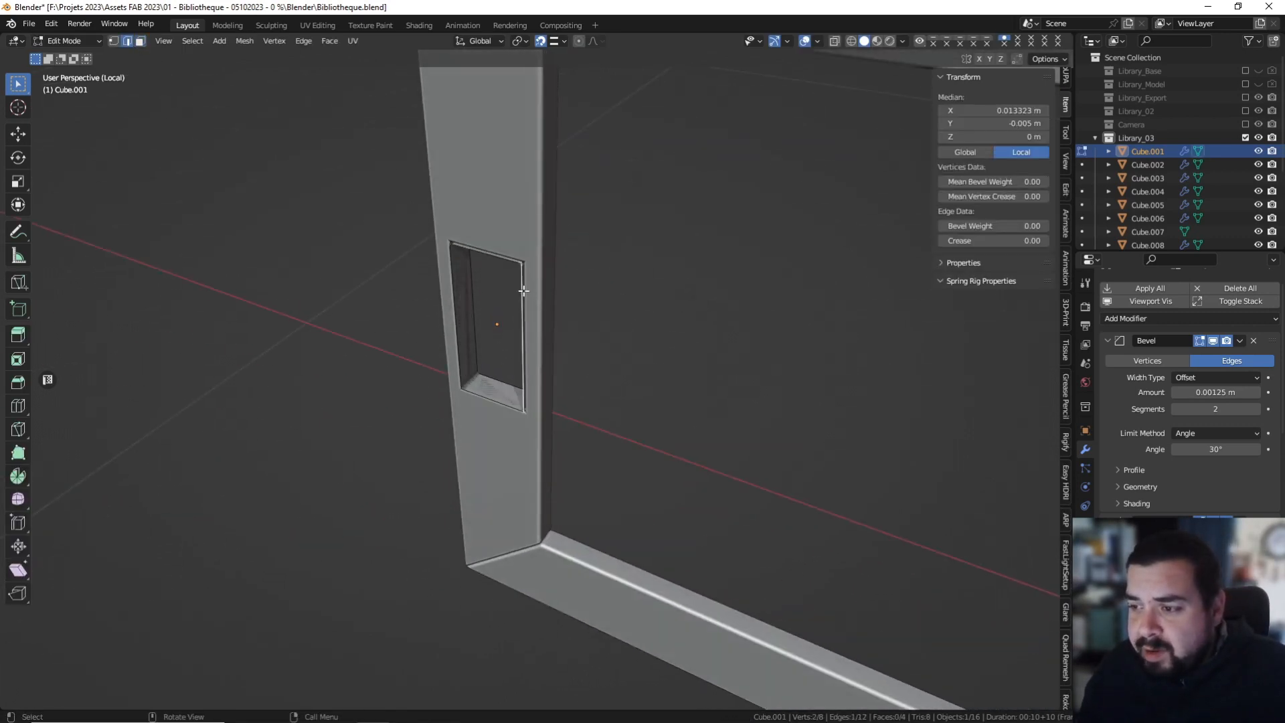
{"action": "key", "text": "f"}
{"action": "middle_click_drag", "start_coordinate": [559, 287], "coordinate": [430, 281]}
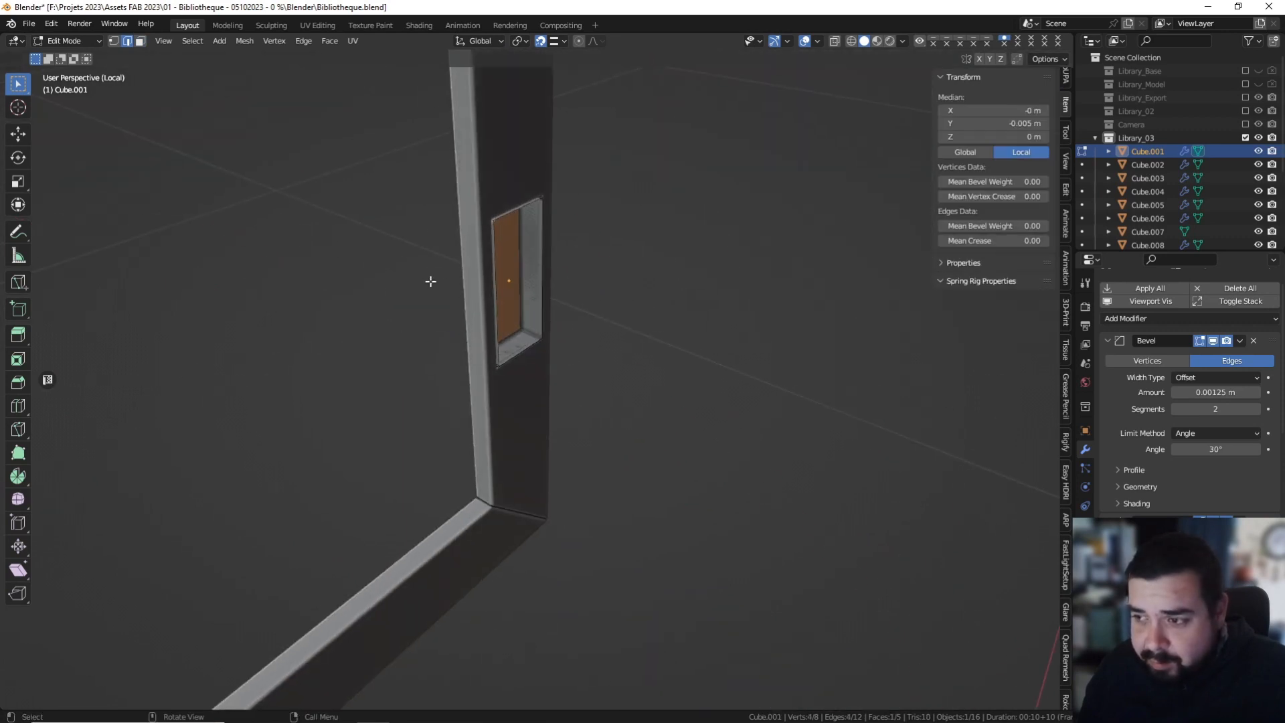
{"action": "left_click", "coordinate": [494, 274], "text": "alt"}
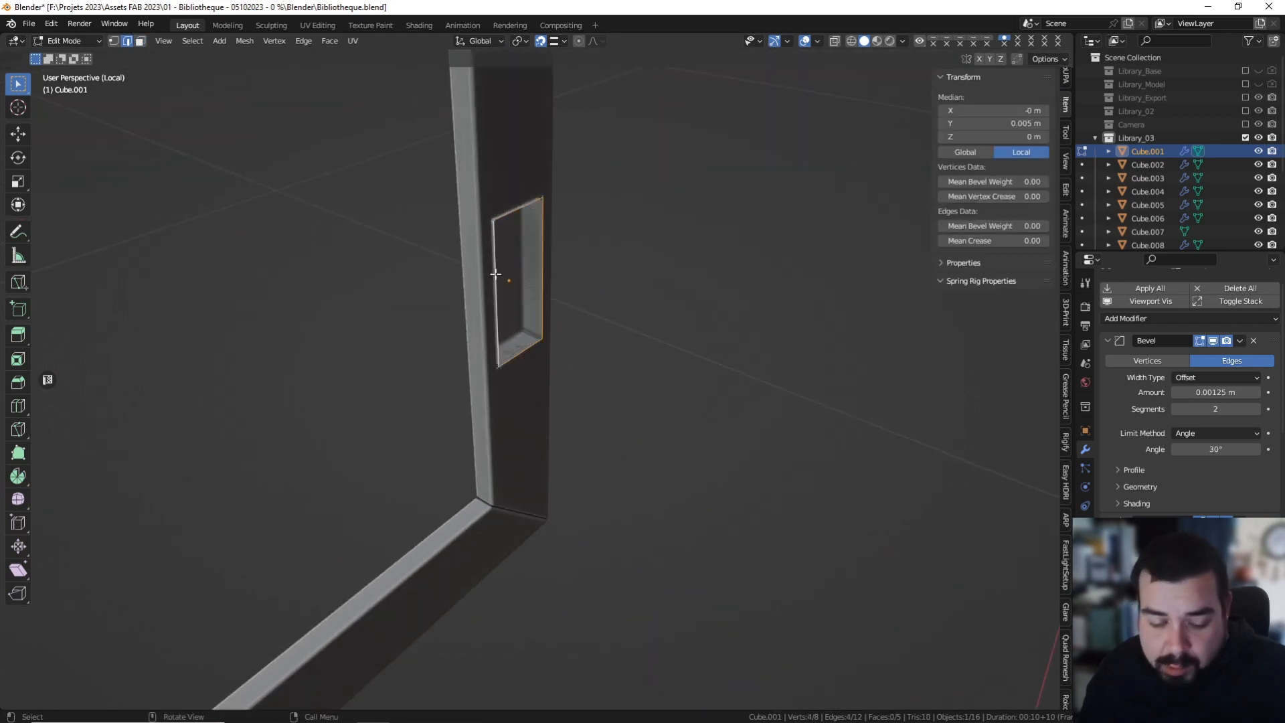
{"action": "key", "text": "f"}
{"action": "middle_click_drag", "start_coordinate": [495, 274], "coordinate": [402, 267]}
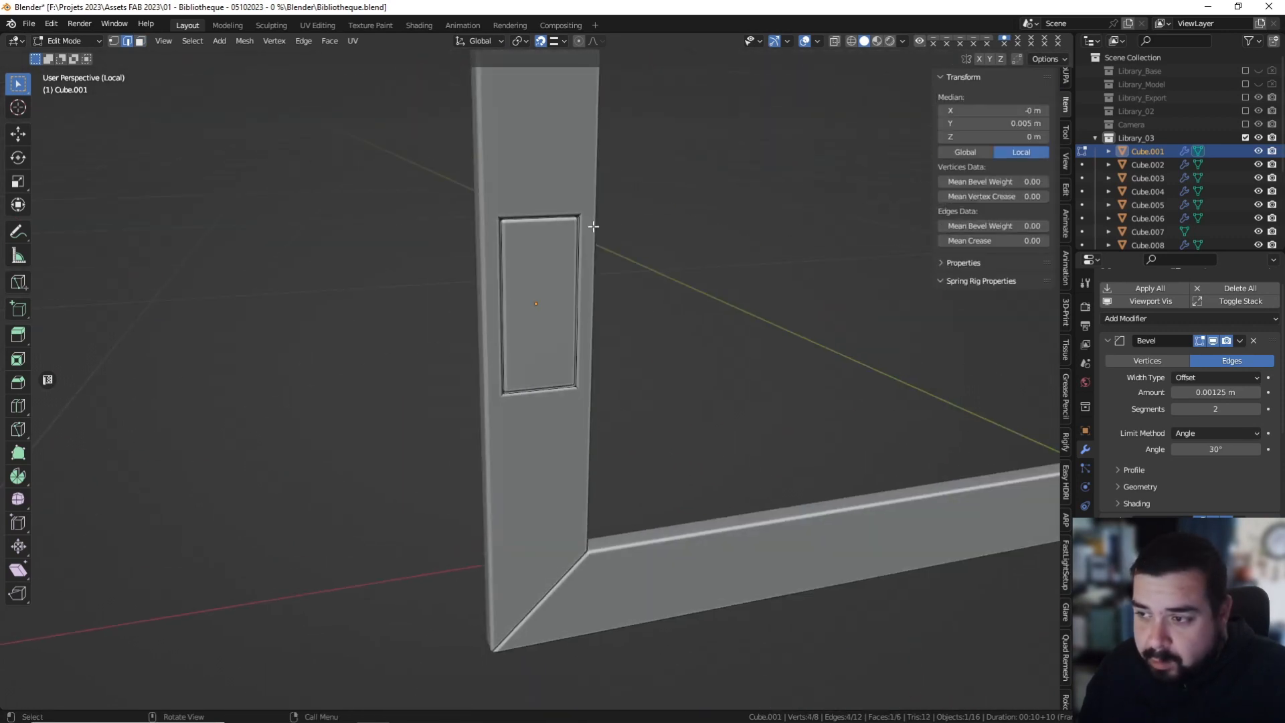
Inset the insert's front and back faces individually by 0.005 m.
{"action": "left_click", "coordinate": [140, 41]}
{"action": "left_click", "coordinate": [535, 253]}
{"action": "mouse_move", "coordinate": [560, 249]}
{"action": "middle_mouse_down"}
{"action": "mouse_move", "coordinate": [582, 263]}
{"action": "mouse_move", "coordinate": [573, 217]}
{"action": "mouse_move", "coordinate": [416, 261]}
{"action": "mouse_move", "coordinate": [404, 228]}
{"action": "mouse_move", "coordinate": [468, 272]}
{"action": "mouse_move", "coordinate": [548, 249]}
{"action": "middle_mouse_up"}
{"action": "left_click", "coordinate": [582, 264], "text": "shift"}
{"action": "key", "text": "i"}
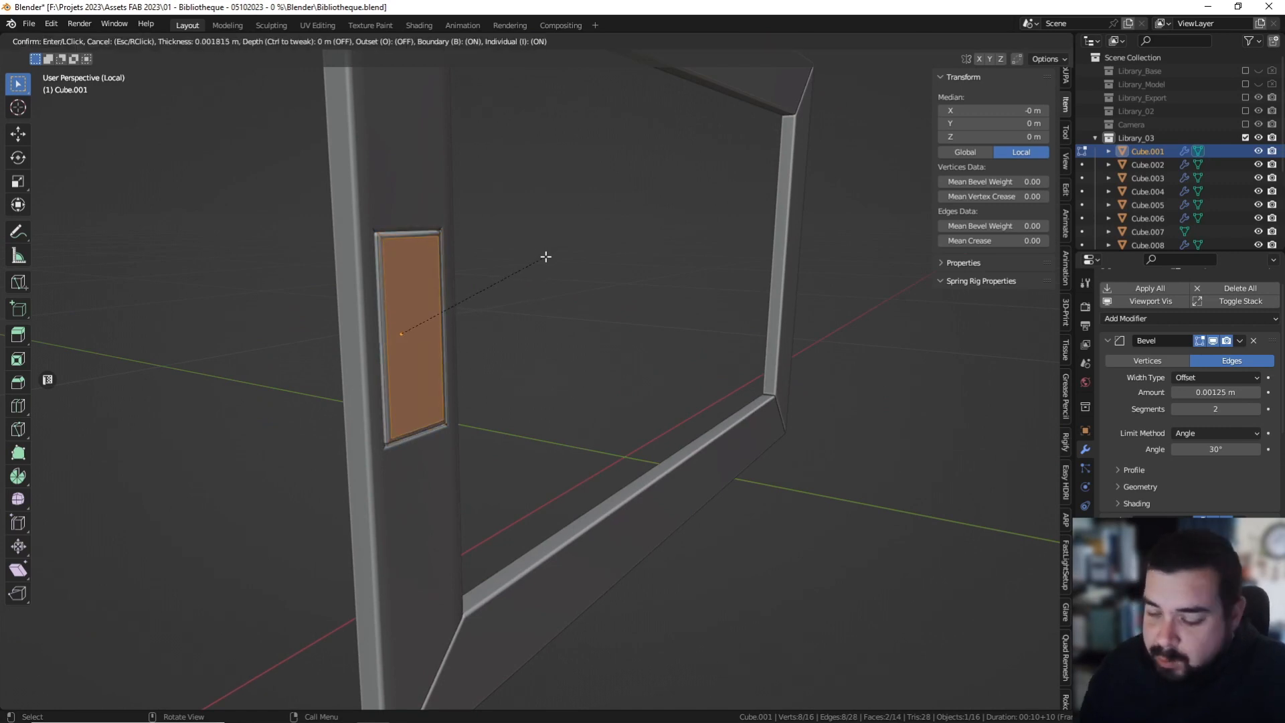
{"action": "type", "text": "0.005"}
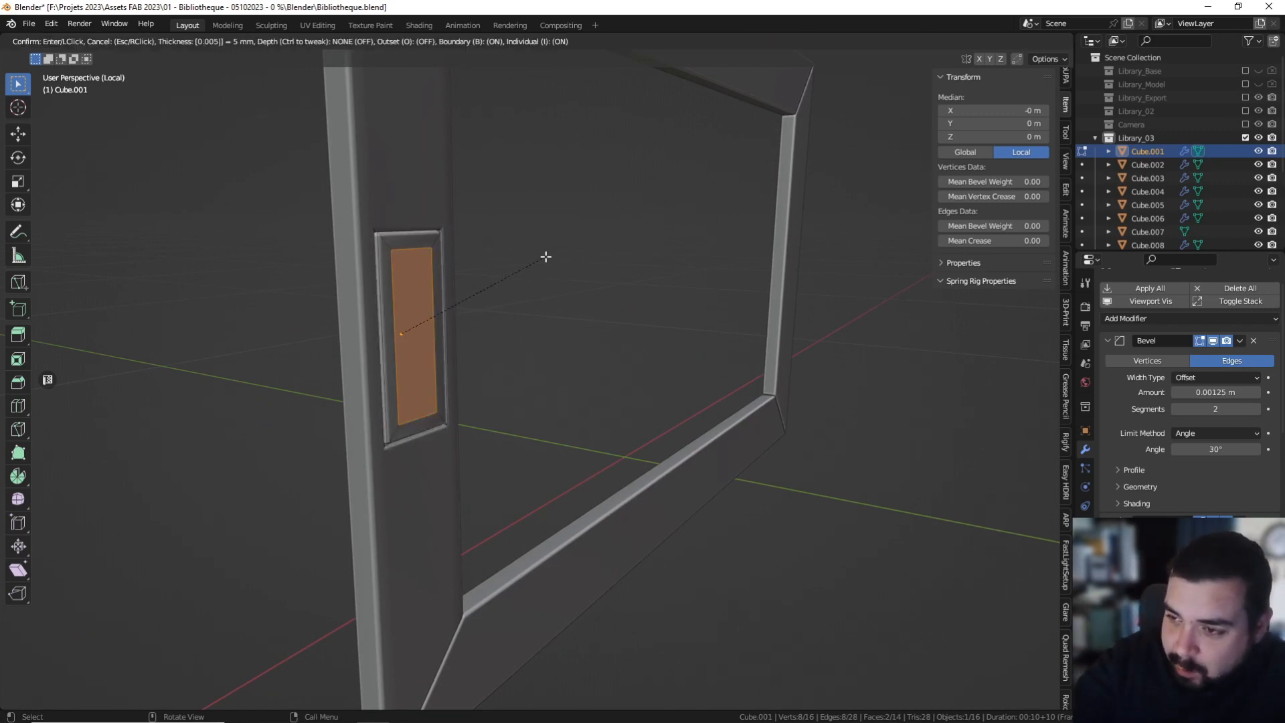
{"action": "key", "text": "Return"}
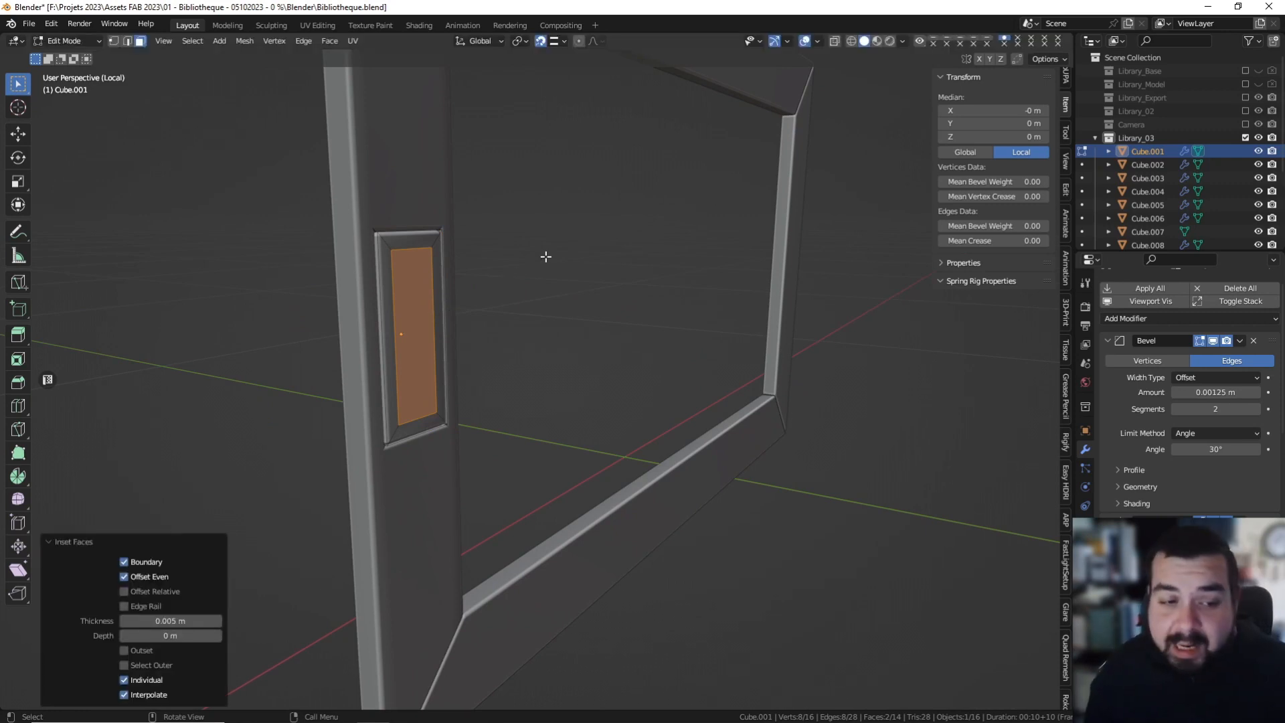
{"action": "middle_click_drag", "start_coordinate": [542, 259], "coordinate": [431, 250]}
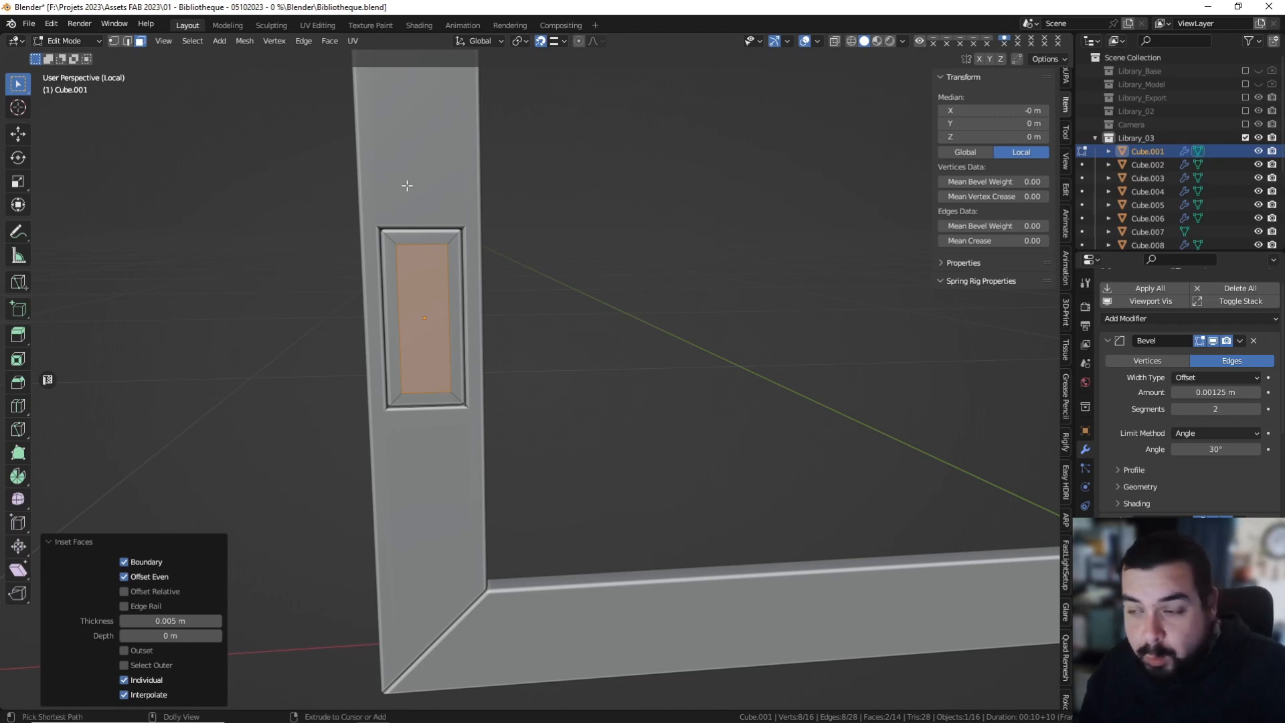
Bevel the vertices of the insert's inner front and back faces with a width of 0.005 m and 5 segments.
{"action": "key", "text": "ctrl+b"}
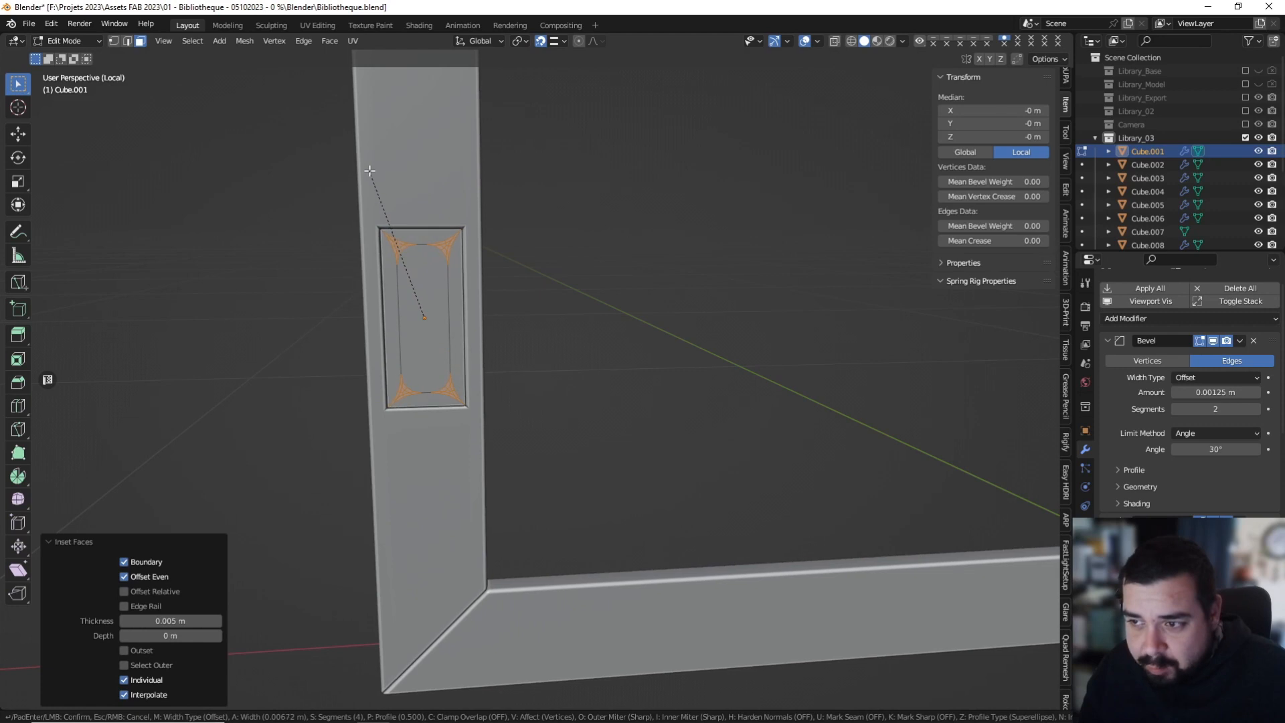
{"action": "left_click", "coordinate": [370, 171]}
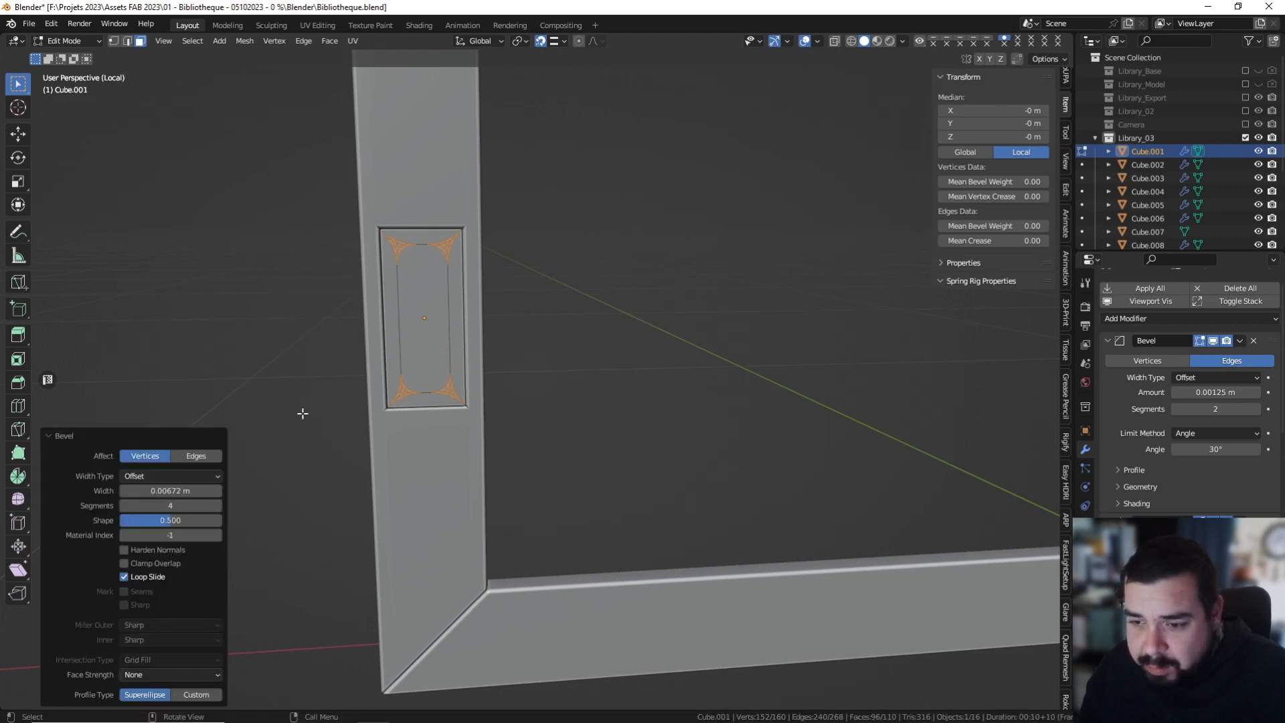
{"action": "left_click", "coordinate": [173, 491]}
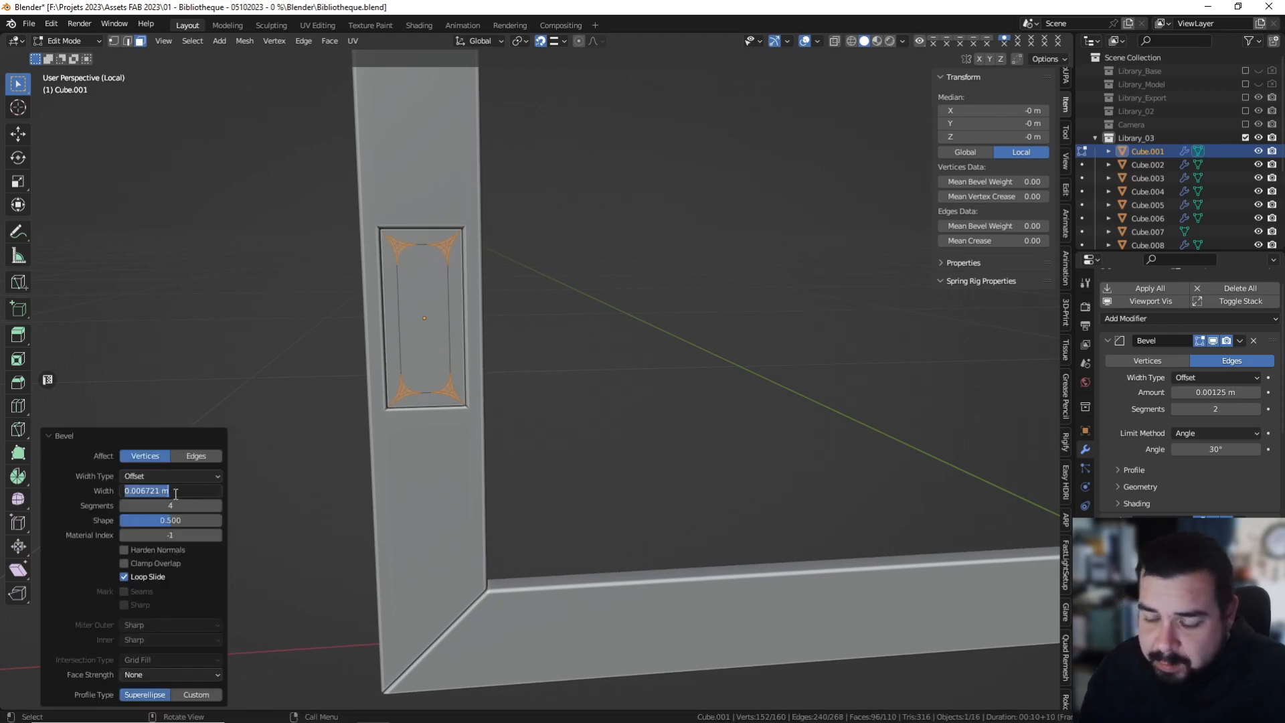
{"action": "type", "text": "0.005"}
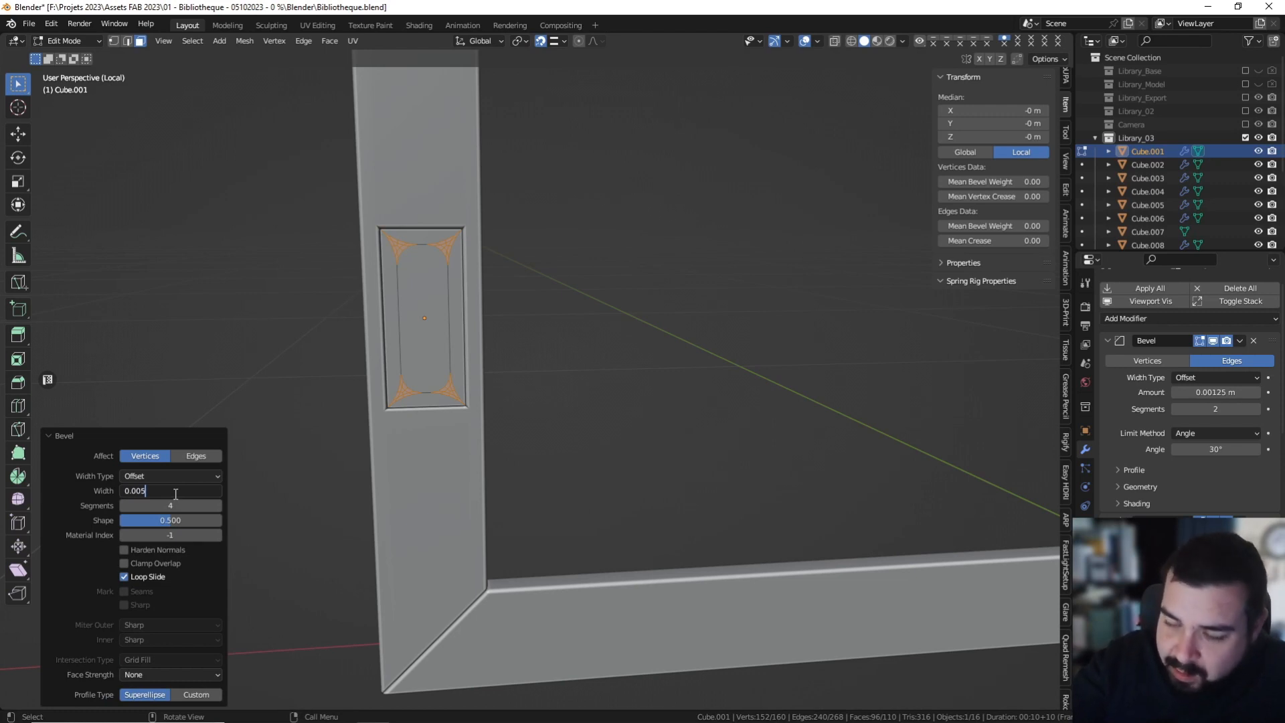
{"action": "key", "text": "Return"}
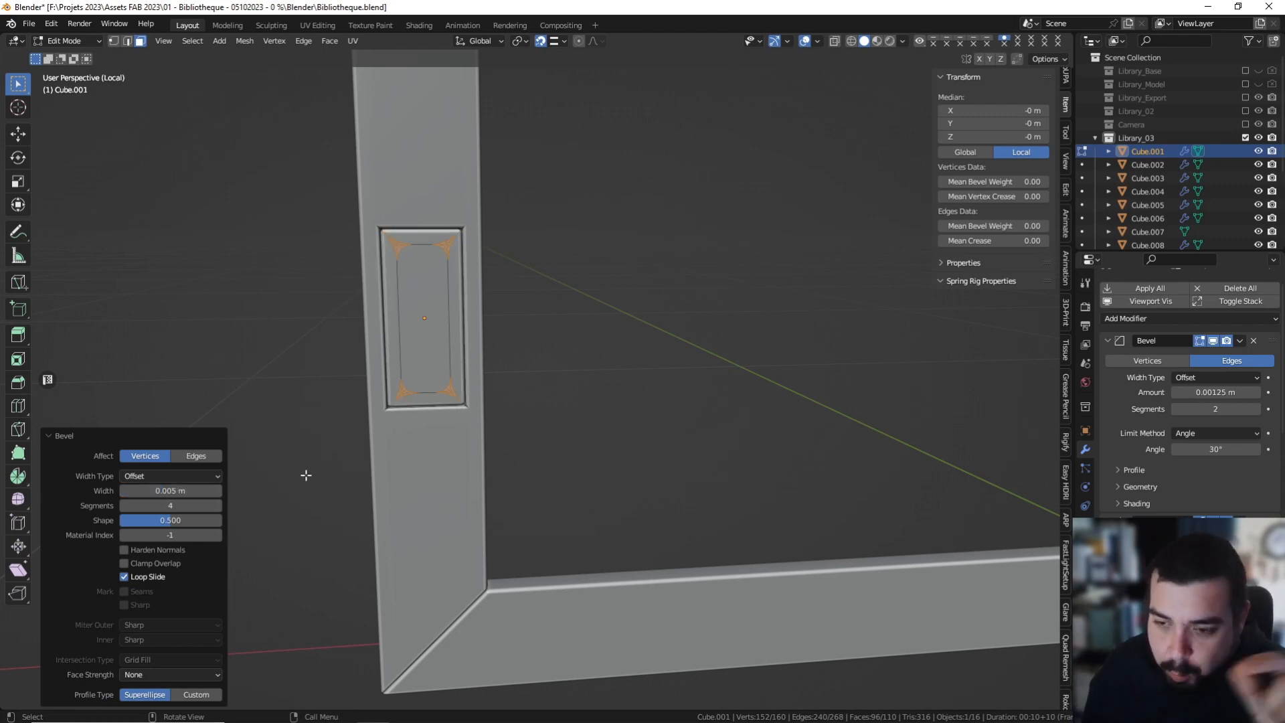
{"action": "left_click", "coordinate": [181, 506]}
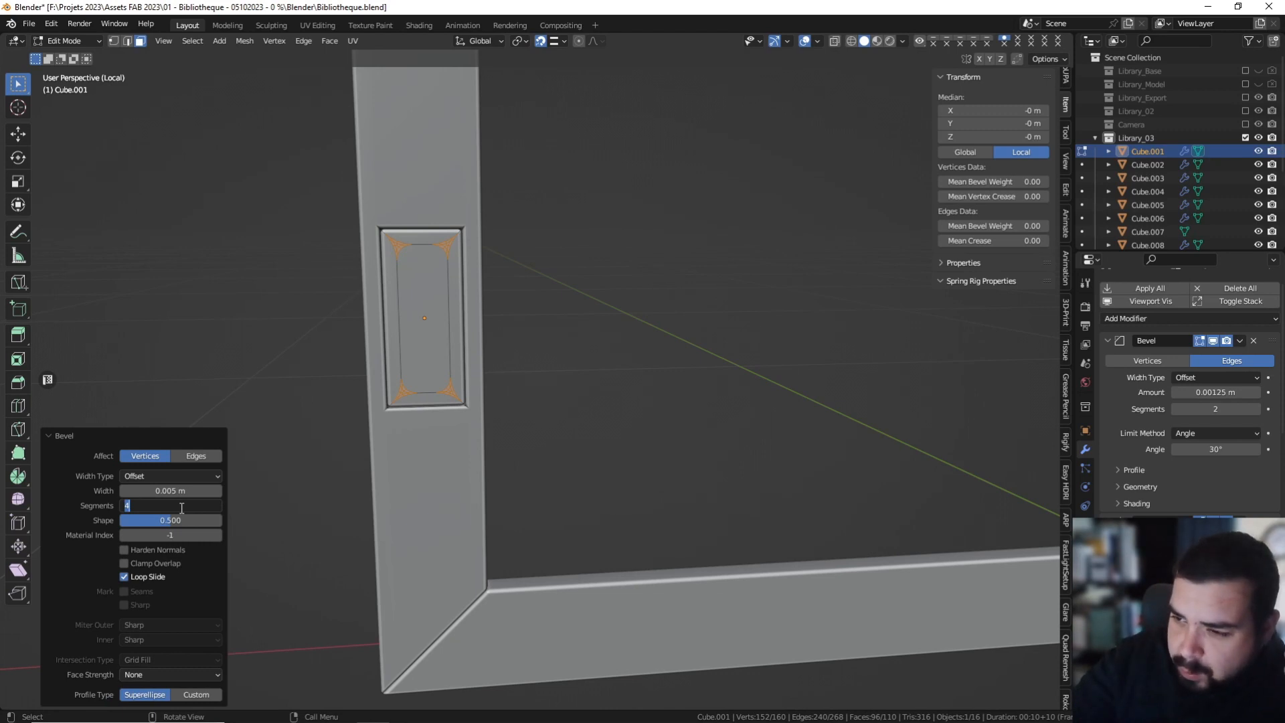
{"action": "key", "text": "Return"}
Extrude the rounded inner front face 0.002 m into the insert.
{"action": "scroll", "coordinate": [402, 313], "scroll_direction": "up", "scroll_amount": 3}
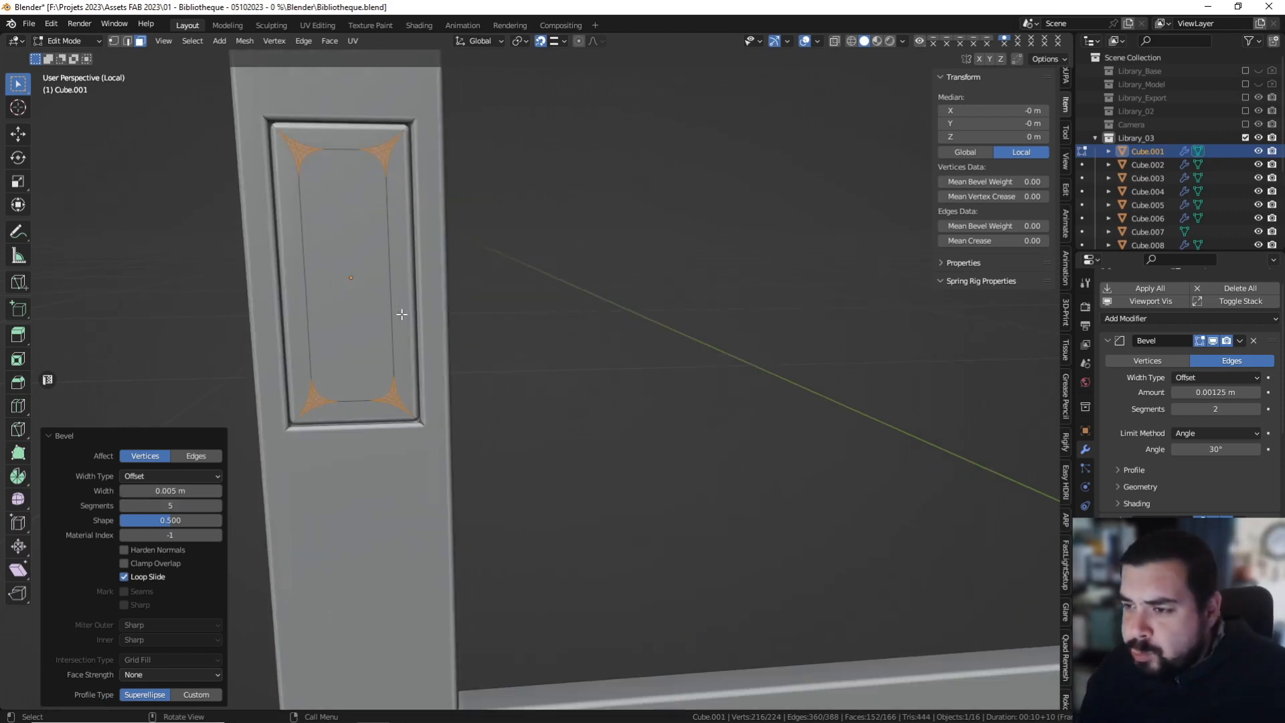
{"action": "middle_click_drag", "start_coordinate": [393, 231], "coordinate": [473, 272]}
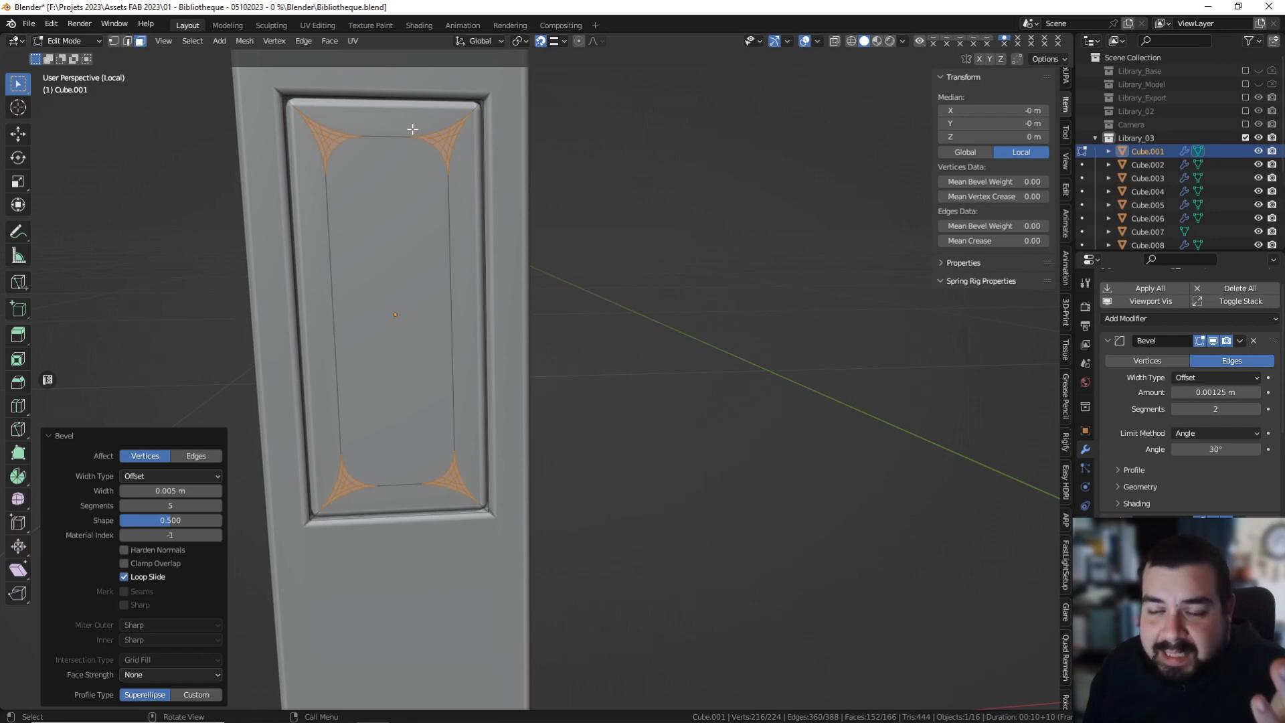
{"action": "left_click", "coordinate": [408, 204]}
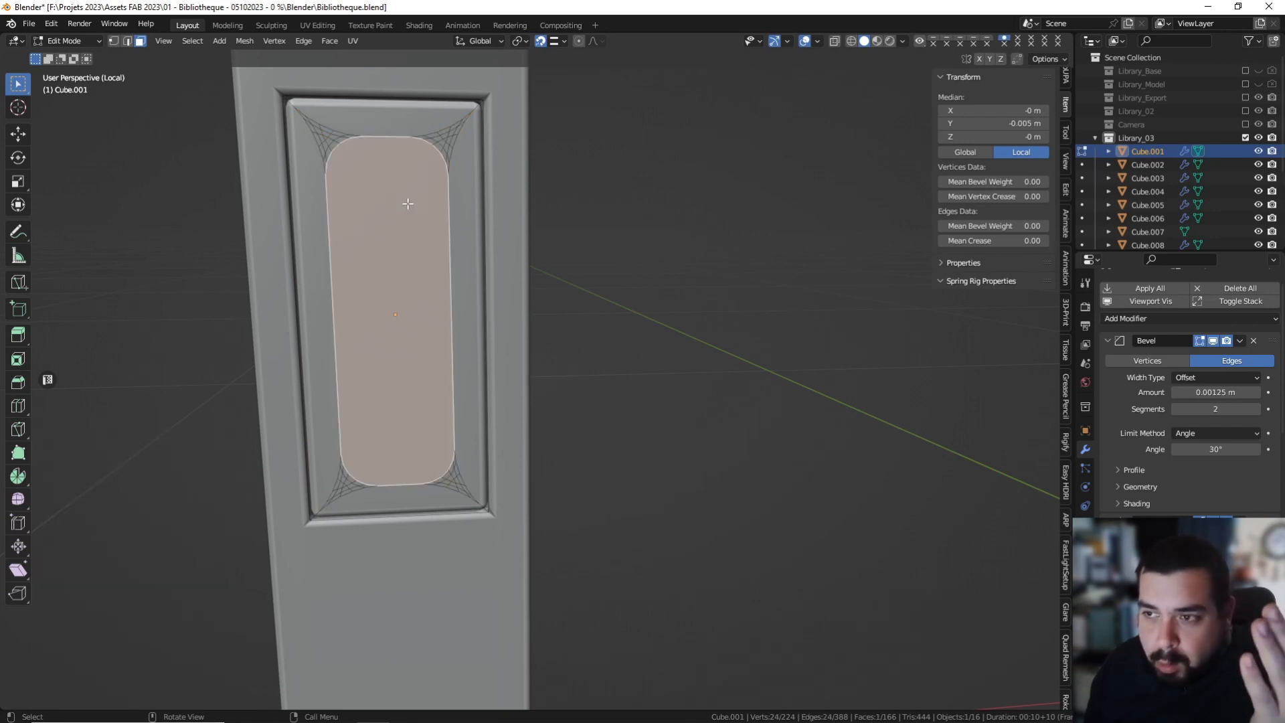
{"action": "middle_click_drag", "start_coordinate": [461, 222], "coordinate": [481, 223]}
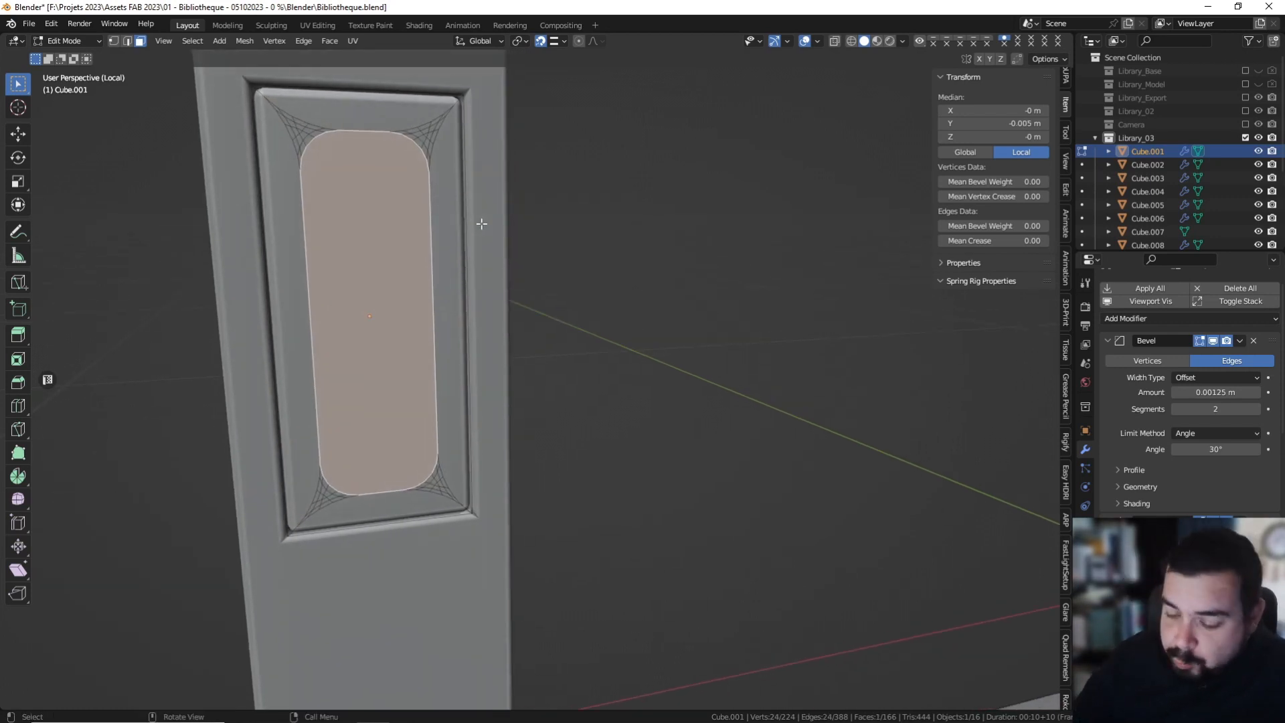
{"action": "type", "text": "e0.00"}
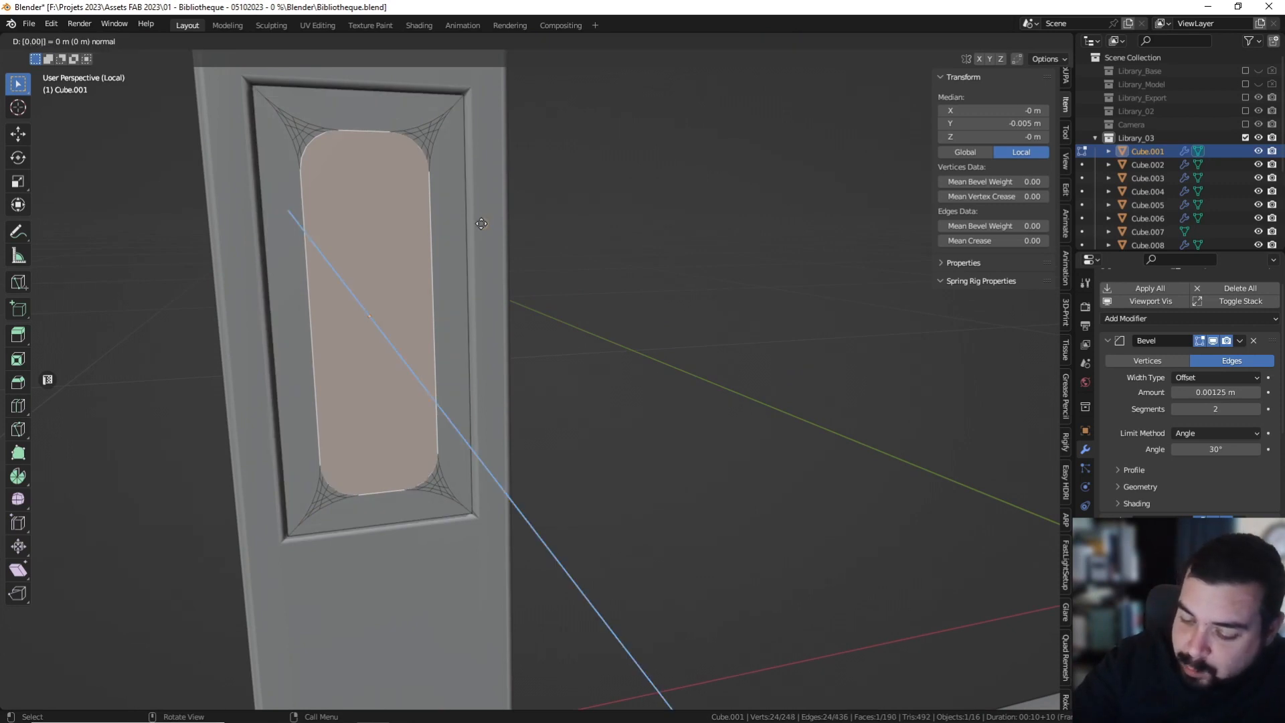
{"action": "type", "text": "5"}
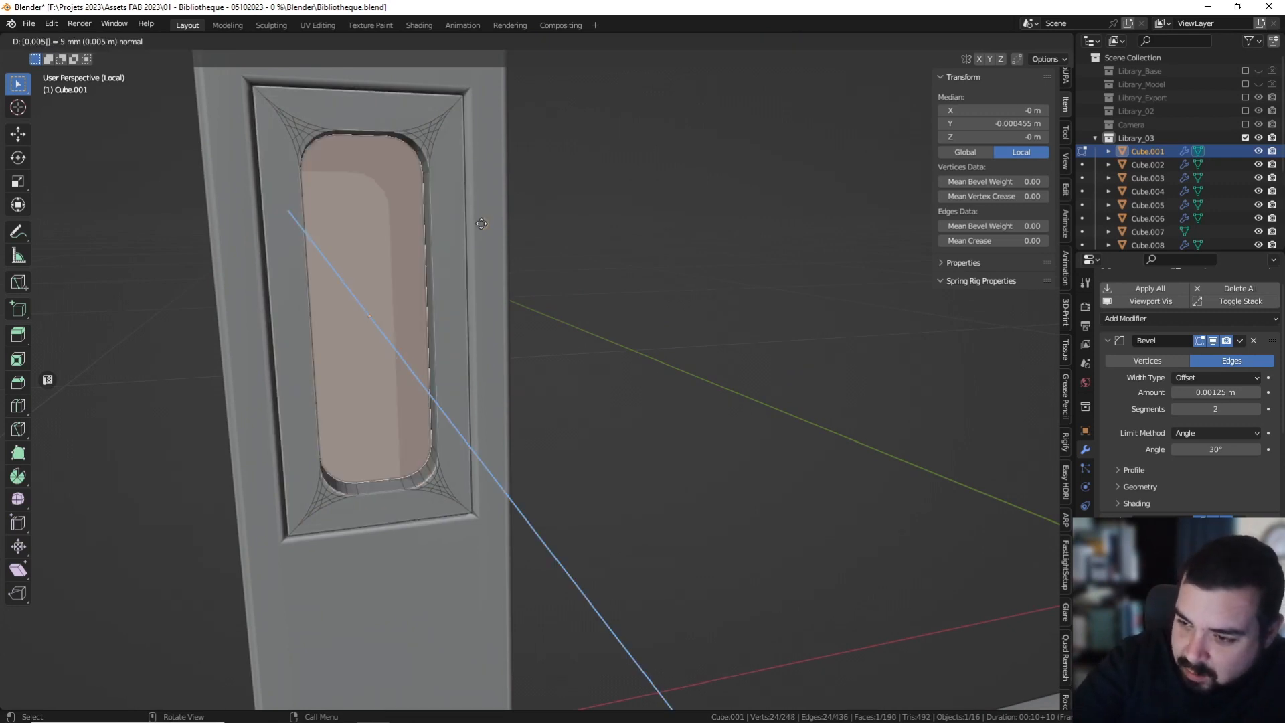
{"action": "key", "text": "BackSpace"}
{"action": "type", "text": ".002"}
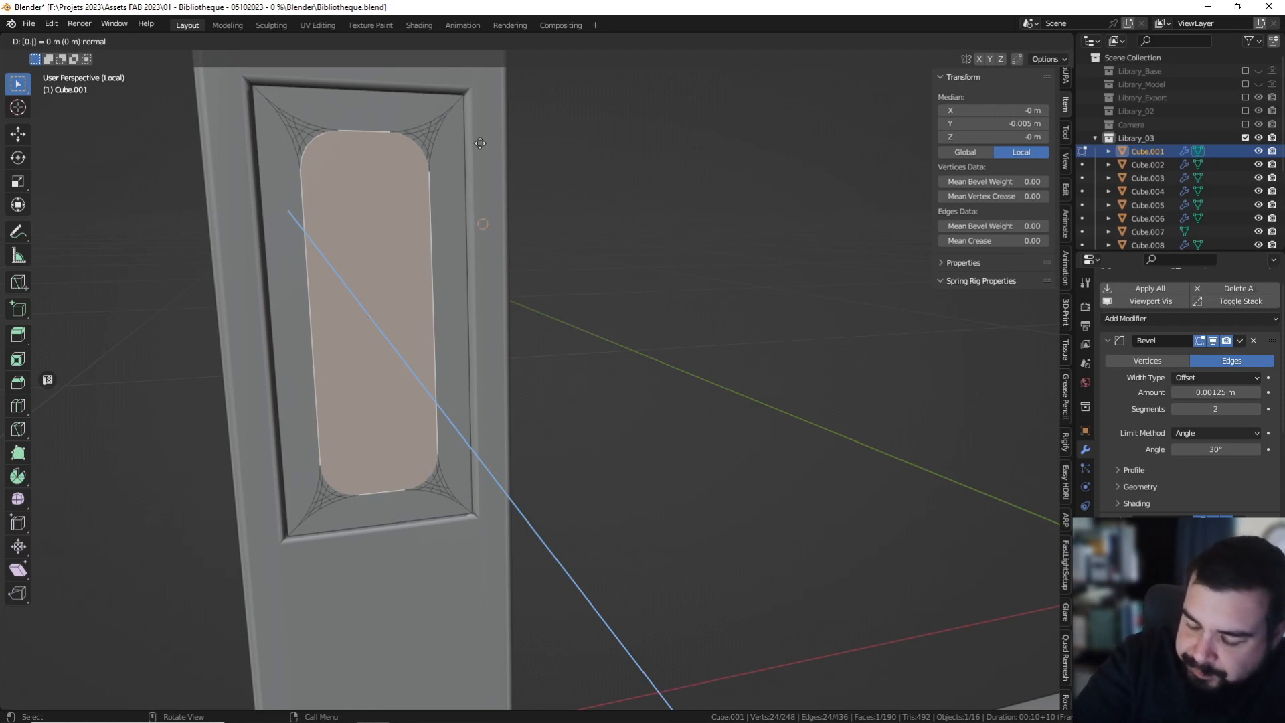
{"action": "key", "text": "BackSpace"}
{"action": "key", "text": "BackSpace"}
{"action": "key", "text": "BackSpace"}
{"action": "key", "text": "BackSpace"}
{"action": "key", "text": "BackSpace"}
{"action": "key", "text": "BackSpace"}
{"action": "key", "text": "BackSpace"}
{"action": "key", "text": "BackSpace"}
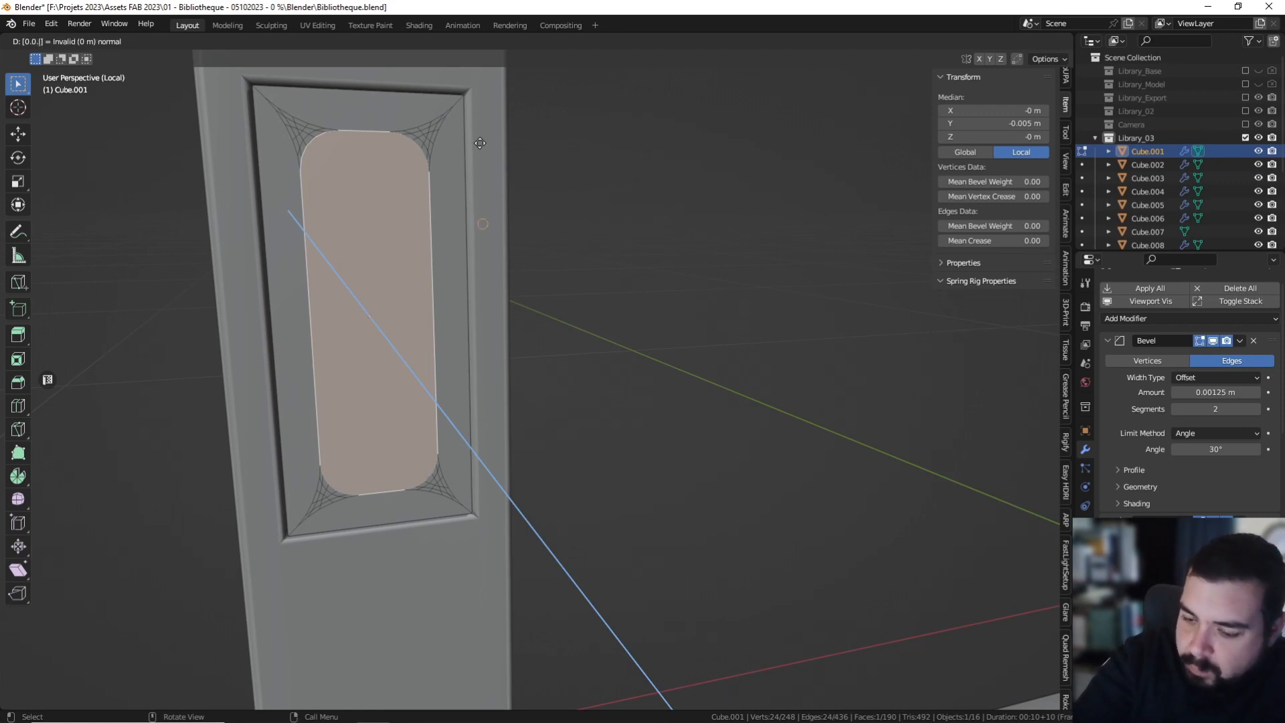
{"action": "type", "text": "0.002"}
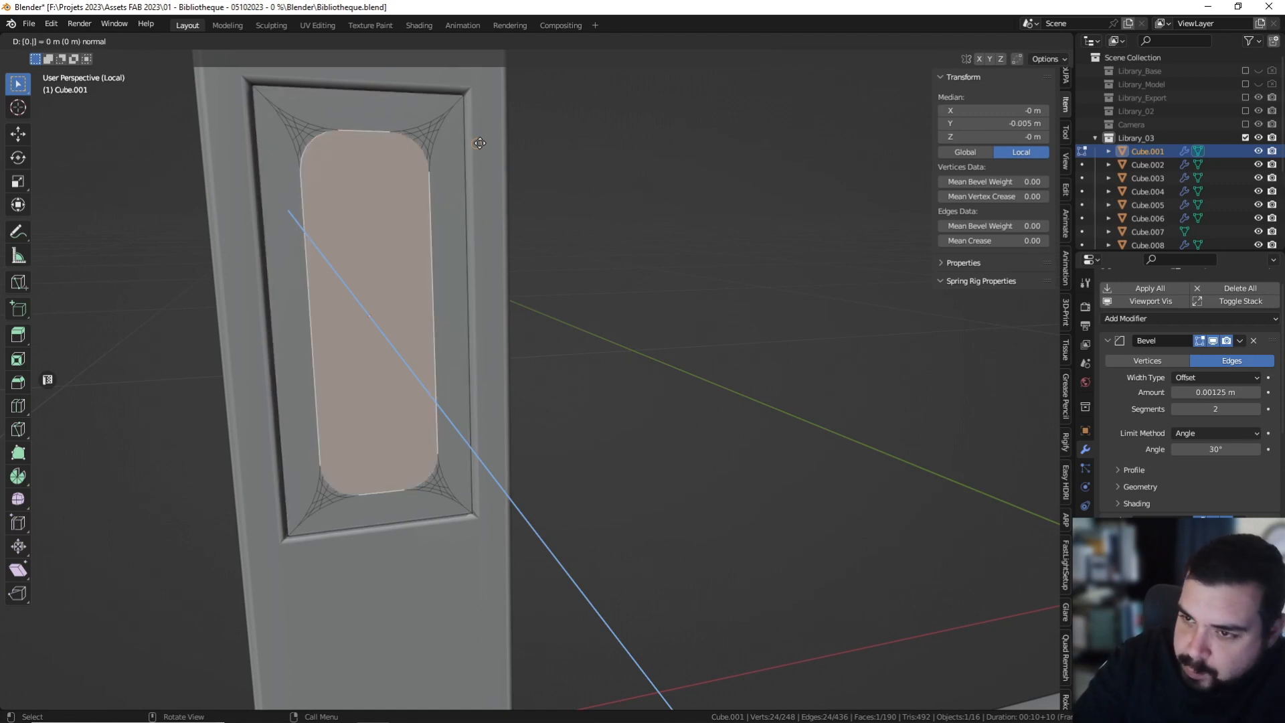
{"action": "key", "text": "Return"}
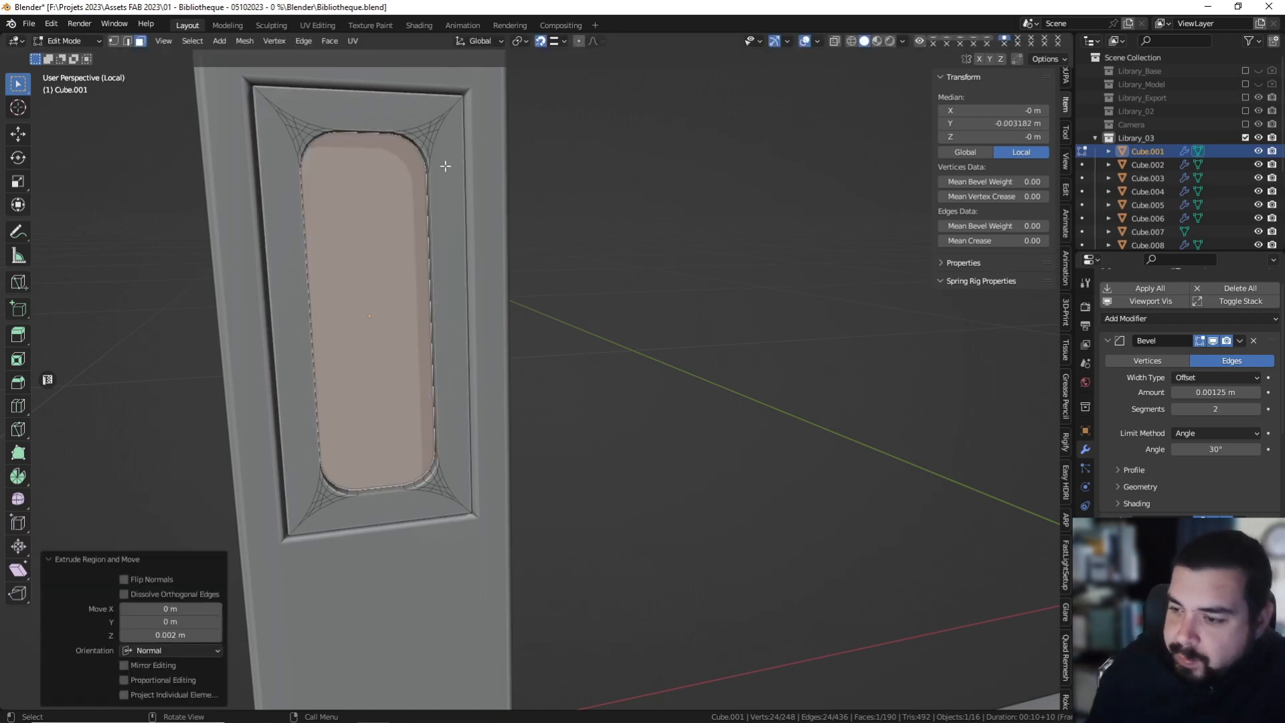
Extrude the rounded inner face on the insert's back side inward by 0.002 m.
{"action": "middle_click_drag", "start_coordinate": [444, 164], "coordinate": [624, 159]}
{"action": "type", "text": "e"}
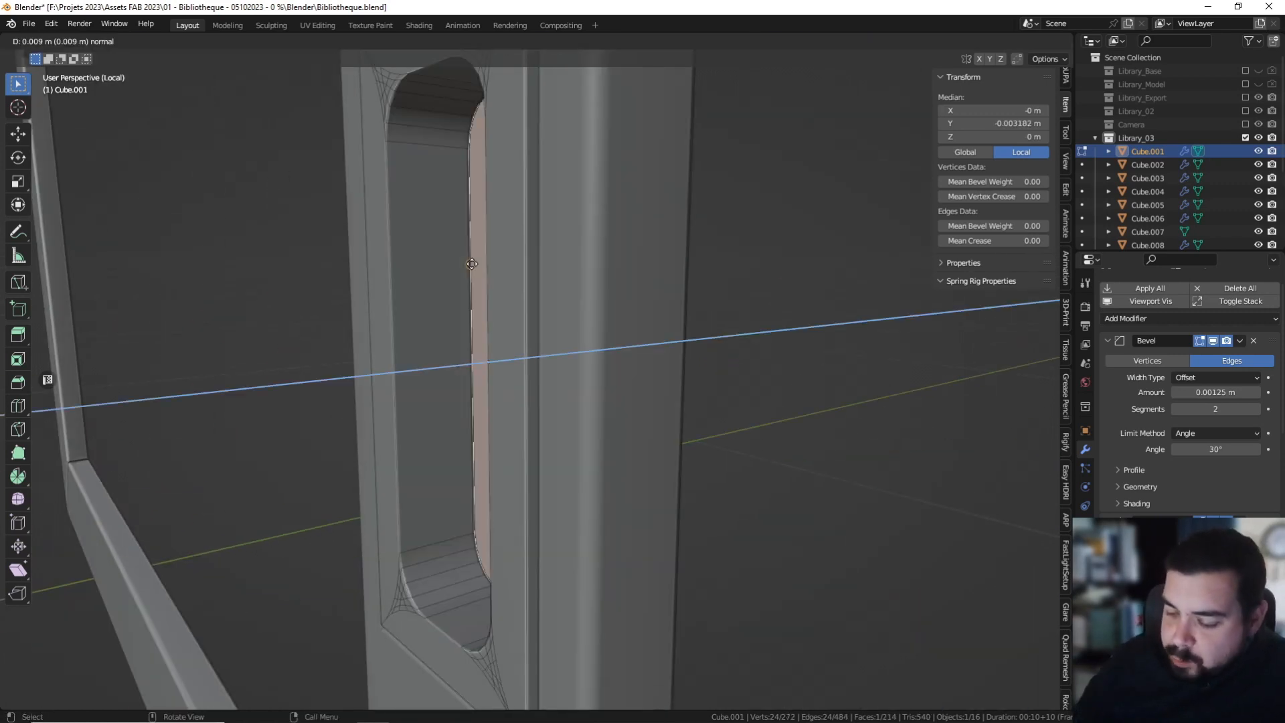
{"action": "type", "text": "0.002"}
{"action": "key", "text": "Return"}
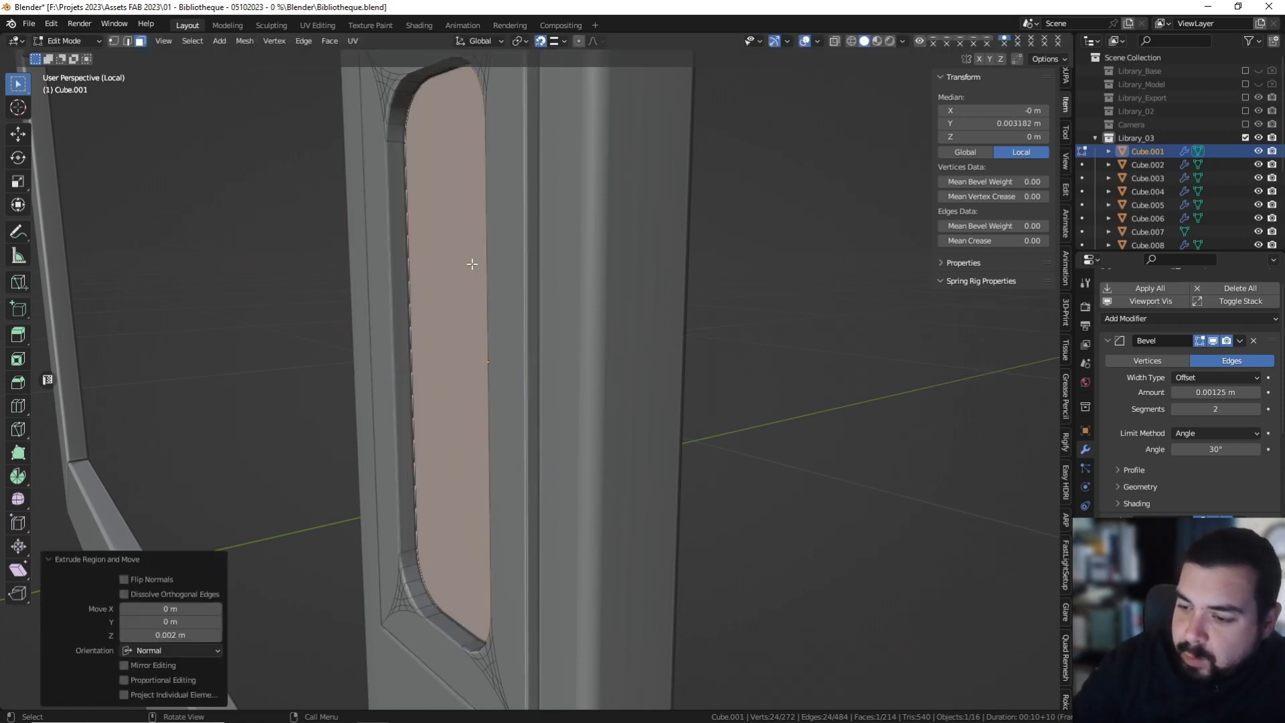
Clean up the whole insert mesh with Degenerate Dissolve, Merge by Distance and Delete Loose.
{"action": "key", "text": "Tab"}
{"action": "key", "text": "Tab"}
{"action": "key", "text": "a"}
{"action": "left_click", "coordinate": [470, 206]}
{"action": "key", "text": "a"}
{"action": "left_click", "coordinate": [472, 163]}
{"action": "key", "text": "q"}
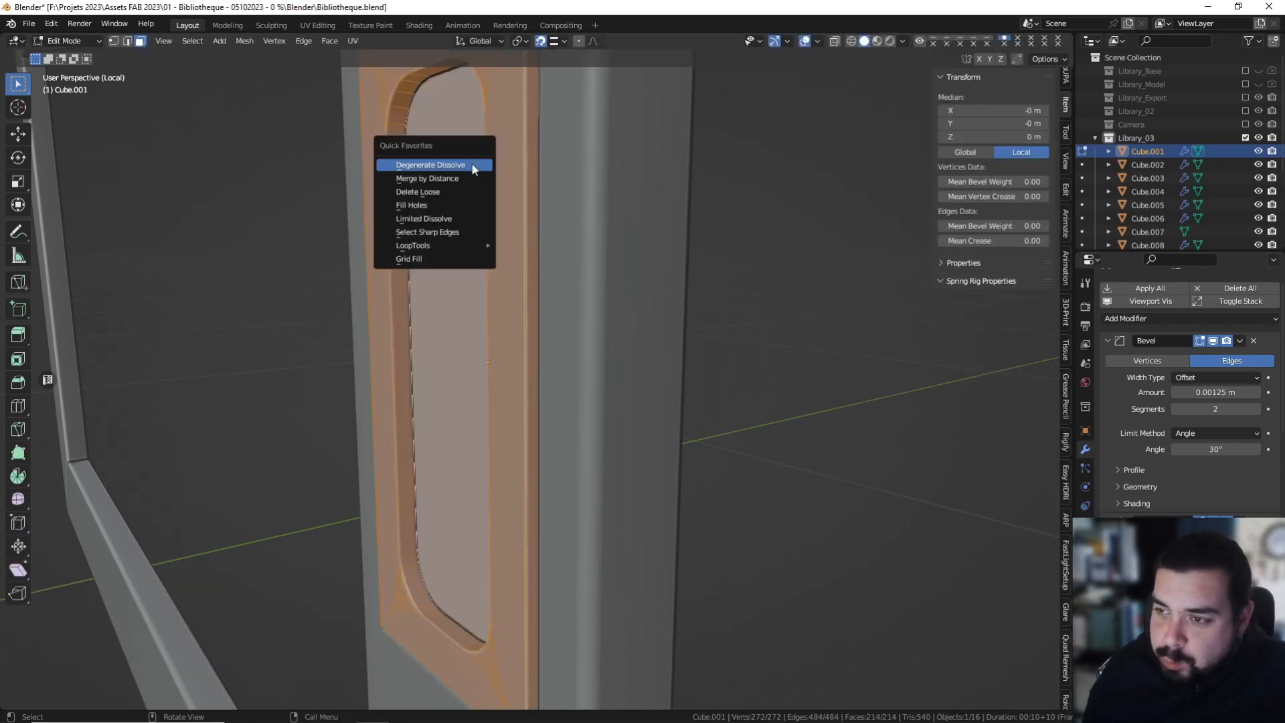
{"action": "left_click", "coordinate": [471, 163]}
{"action": "key", "text": "q"}
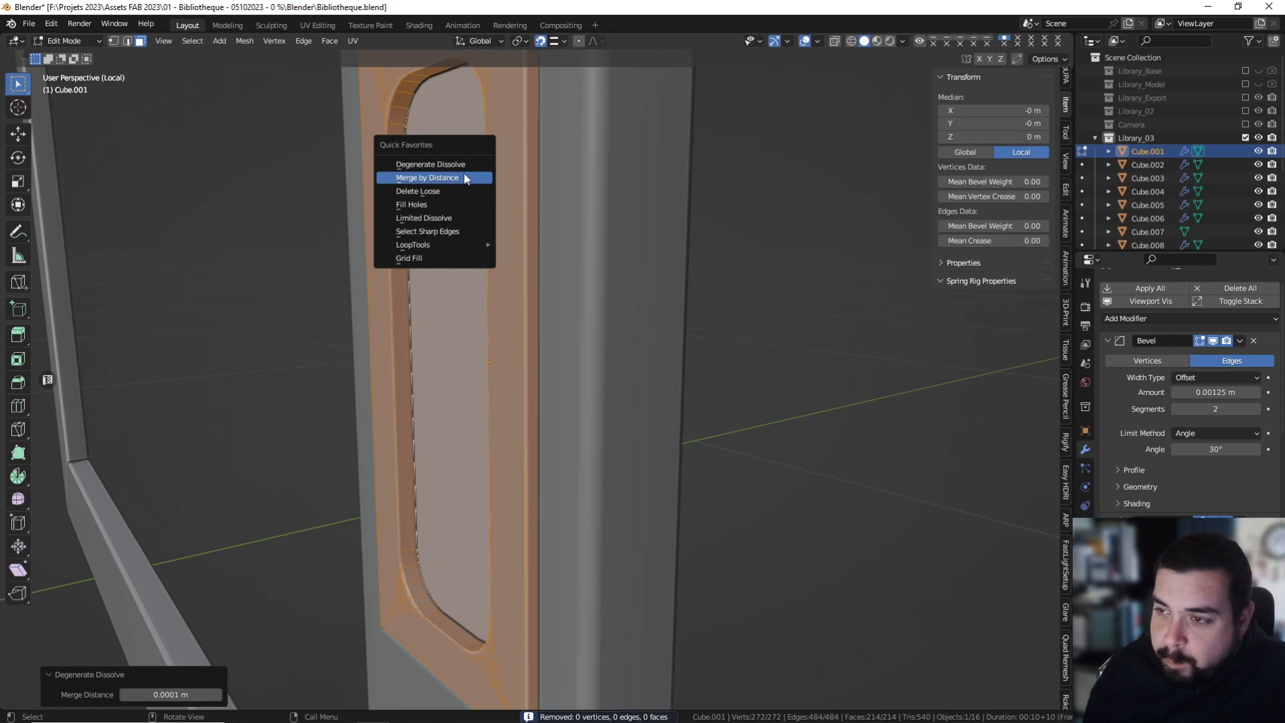
{"action": "left_click", "coordinate": [465, 178]}
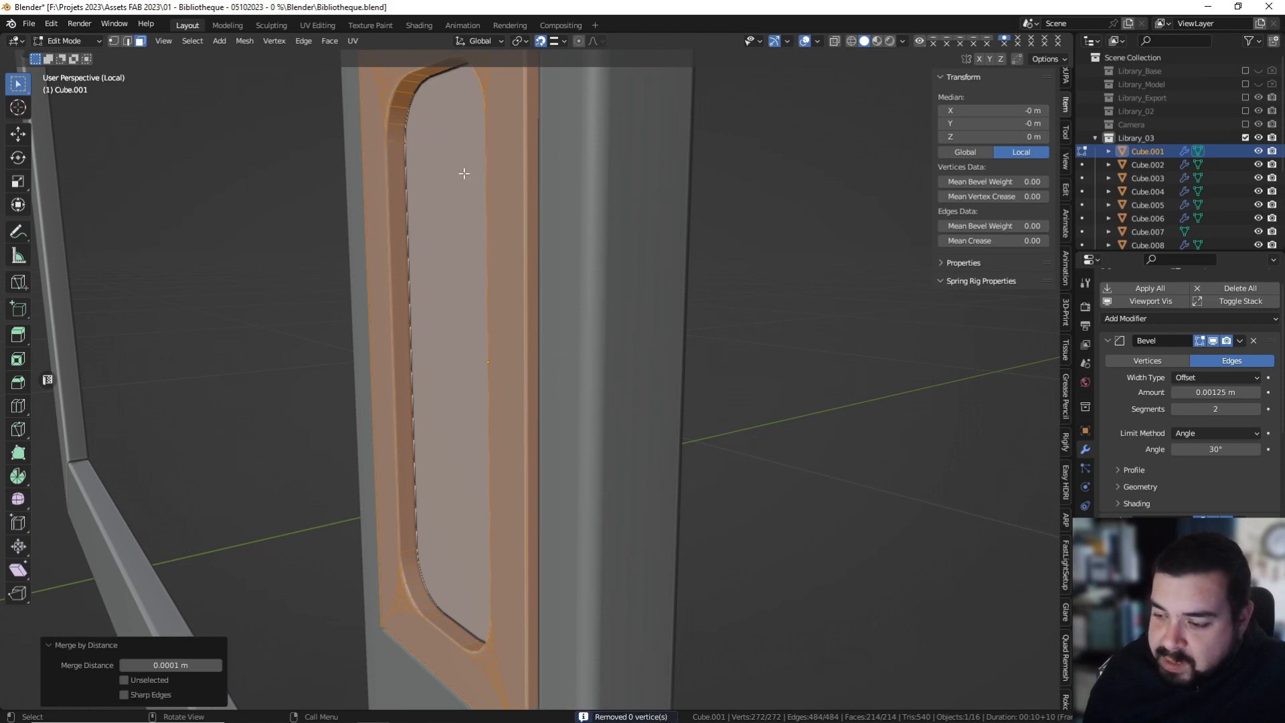
{"action": "key", "text": "q"}
{"action": "left_click", "coordinate": [457, 190]}
Delete the four large border faces around the recess on the insert's back side.
{"action": "middle_click_drag", "start_coordinate": [460, 188], "coordinate": [428, 303]}
{"action": "mouse_move", "coordinate": [562, 241]}
{"action": "middle_mouse_down"}
{"action": "mouse_move", "coordinate": [545, 255]}
{"action": "mouse_move", "coordinate": [556, 228]}
{"action": "middle_mouse_up"}
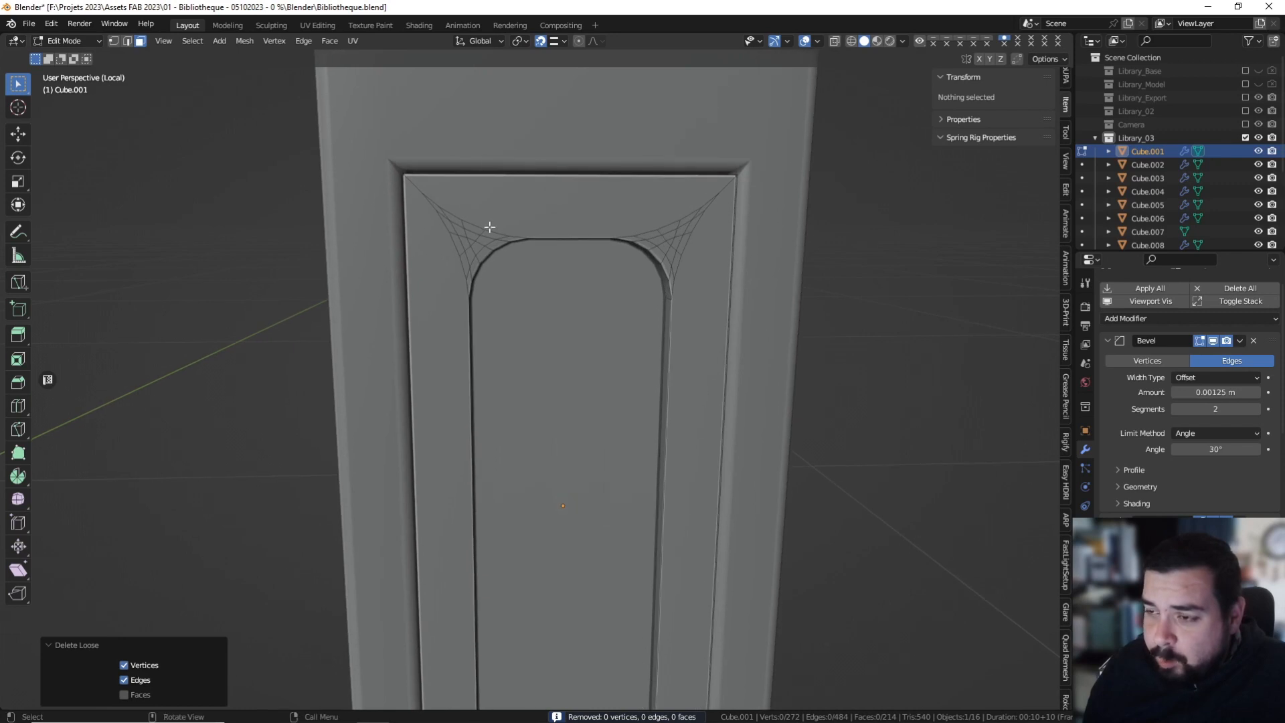
{"action": "left_click", "coordinate": [564, 222]}
{"action": "key", "text": "x"}
{"action": "left_click", "coordinate": [654, 184]}
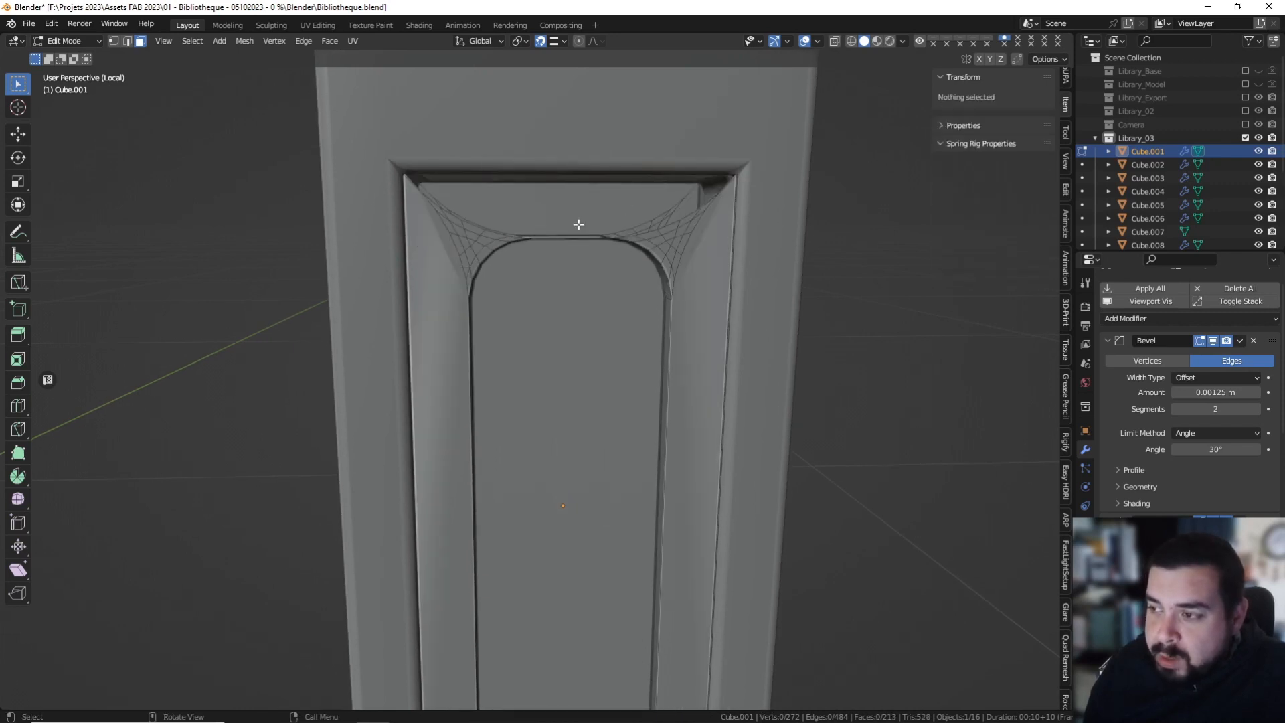
{"action": "left_click", "coordinate": [432, 284]}
{"action": "key", "text": "x"}
{"action": "left_click", "coordinate": [541, 237]}
{"action": "left_click", "coordinate": [682, 291]}
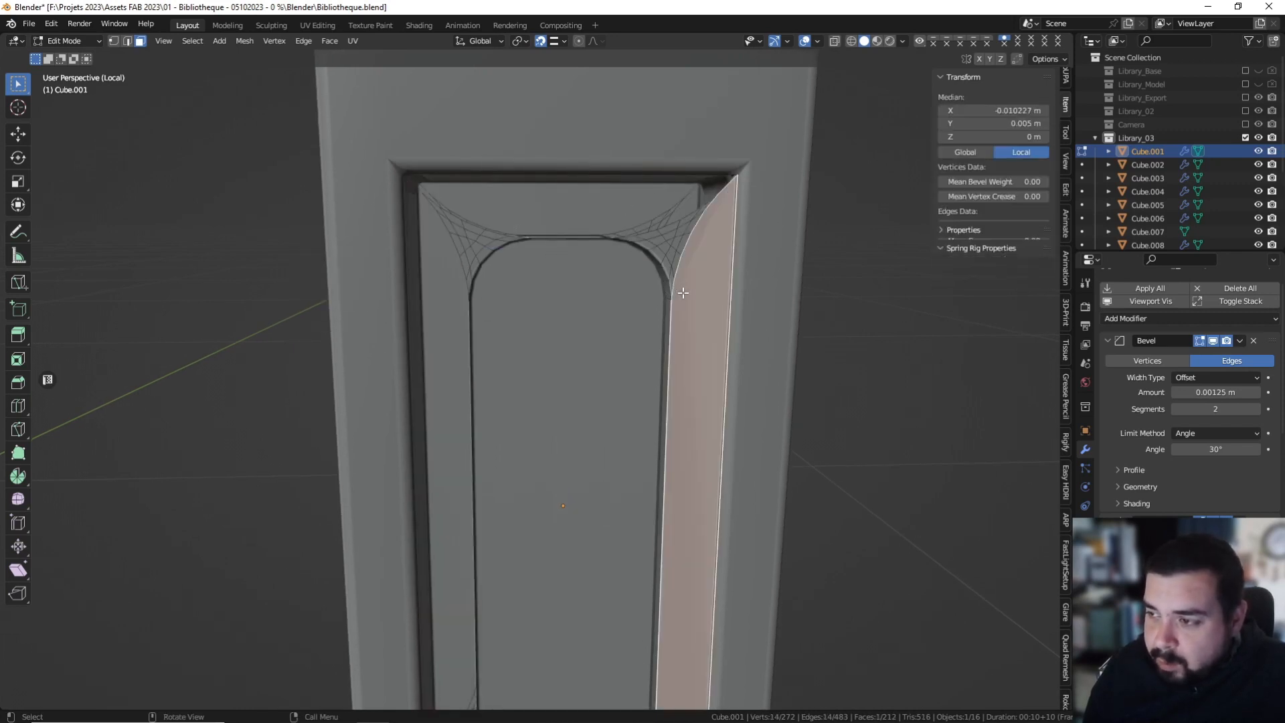
{"action": "key", "text": "x"}
{"action": "left_click", "coordinate": [739, 250]}
{"action": "middle_click_drag", "start_coordinate": [699, 346], "coordinate": [559, 488]}
{"action": "left_click", "coordinate": [556, 488]}
{"action": "key", "text": "x"}
{"action": "left_click", "coordinate": [624, 440]}
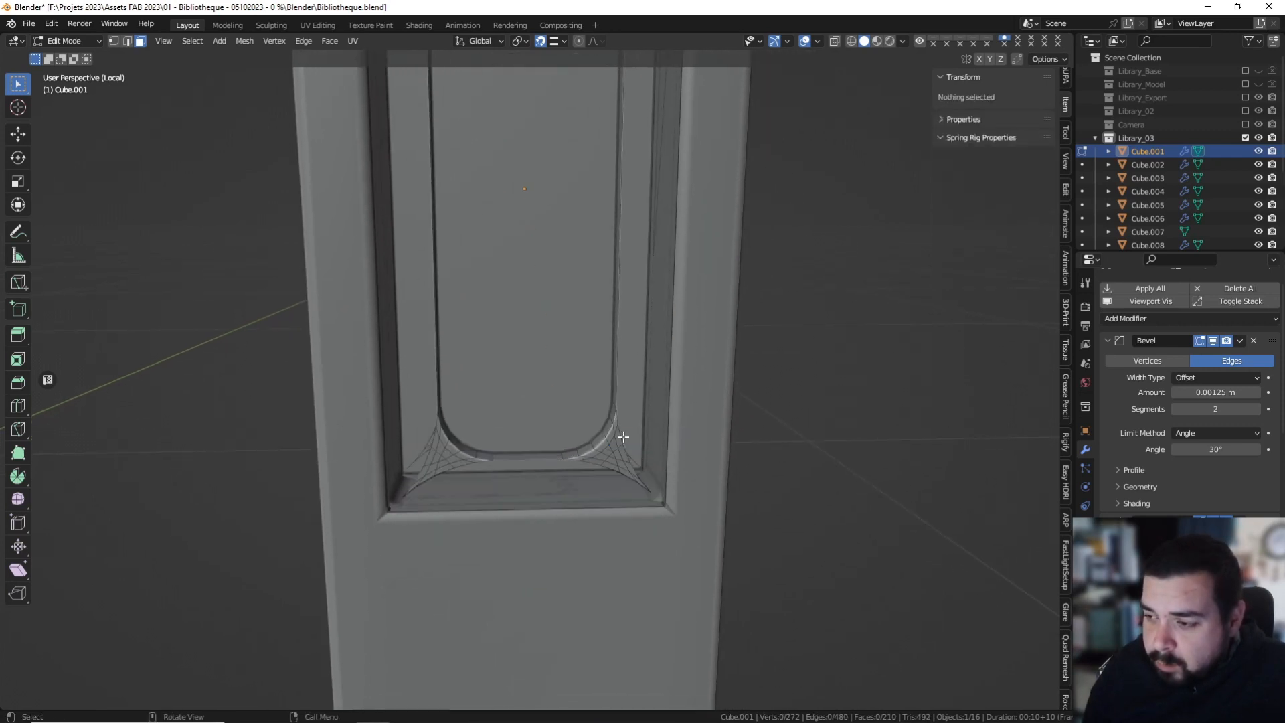
Separate the front recess with its walls and the four outer side faces of the insert into a new object.
{"action": "key", "text": "KP_Divide"}
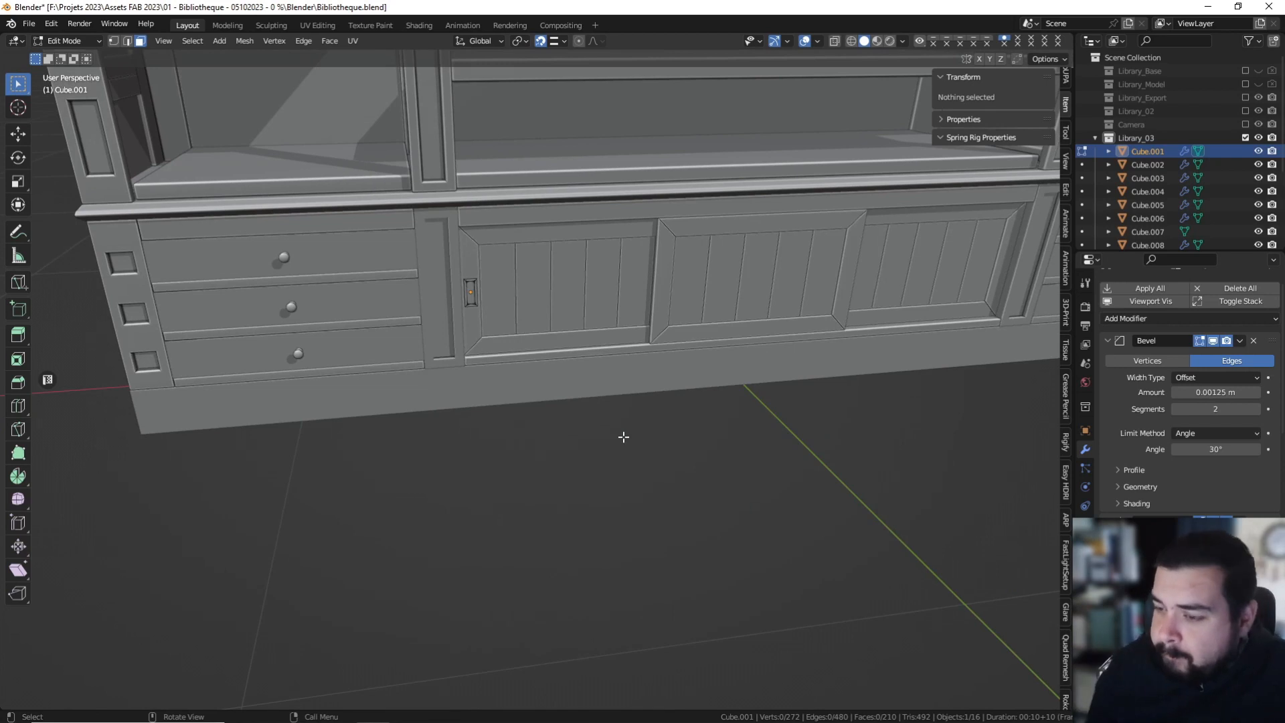
{"action": "key", "text": "KP_Divide"}
{"action": "middle_click_drag", "start_coordinate": [622, 436], "coordinate": [493, 276]}
{"action": "mouse_move", "coordinate": [497, 217]}
{"action": "middle_mouse_down"}
{"action": "mouse_move", "coordinate": [508, 171]}
{"action": "mouse_move", "coordinate": [489, 180]}
{"action": "mouse_move", "coordinate": [492, 168]}
{"action": "mouse_move", "coordinate": [497, 214]}
{"action": "middle_mouse_up"}
{"action": "left_click", "coordinate": [493, 168]}
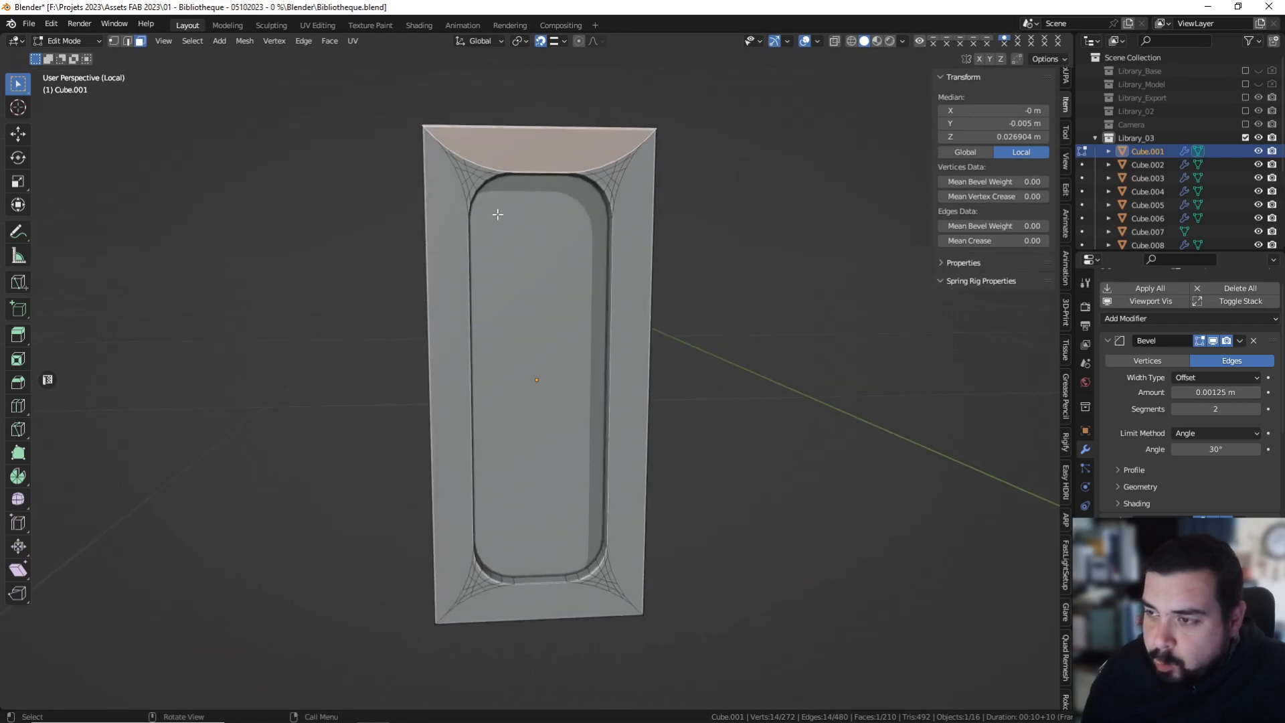
{"action": "left_click", "coordinate": [536, 230]}
{"action": "key", "text": "ctrl+KP_Add"}
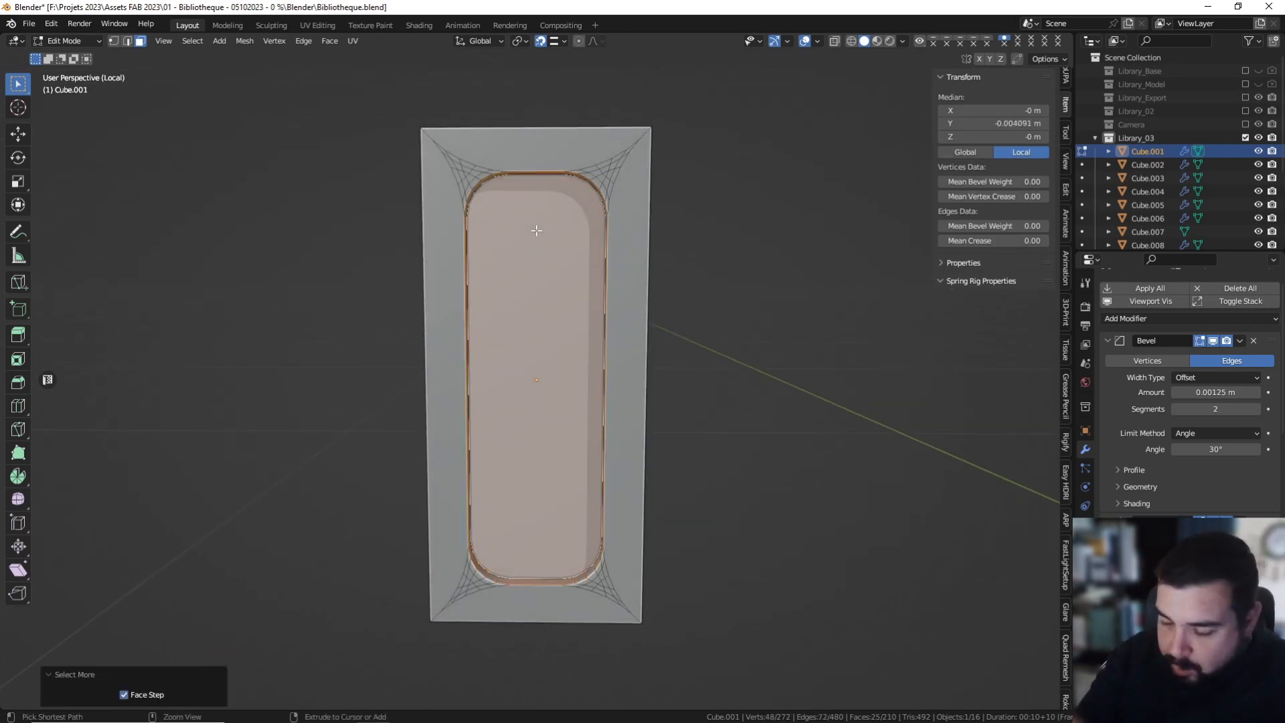
{"action": "middle_click_drag", "start_coordinate": [549, 200], "coordinate": [650, 187]}
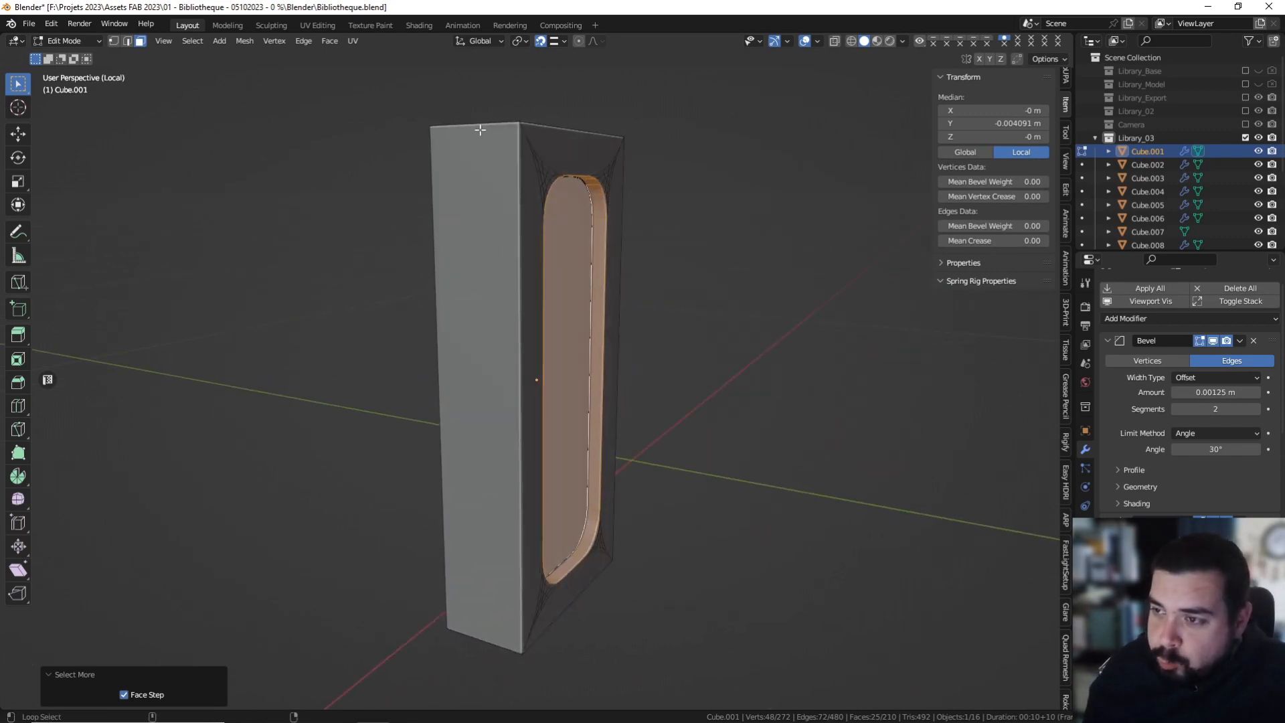
{"action": "left_click", "coordinate": [480, 128], "text": "alt+shift"}
{"action": "middle_click_drag", "start_coordinate": [580, 151], "coordinate": [542, 153]}
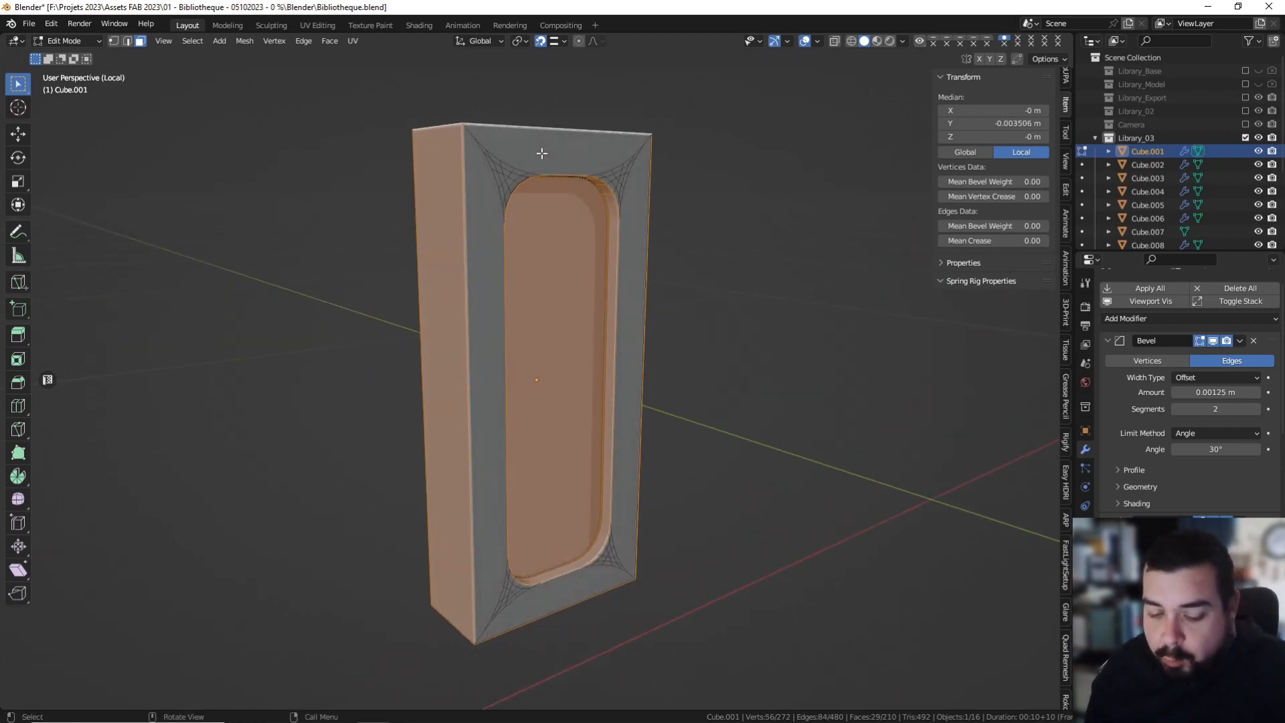
{"action": "key", "text": "p"}
{"action": "left_click", "coordinate": [541, 153]}
Delete the leftover original object with the corner bevel faces in Object Mode.
{"action": "key", "text": "Tab"}
{"action": "left_click", "coordinate": [524, 159]}
{"action": "key", "text": "x"}
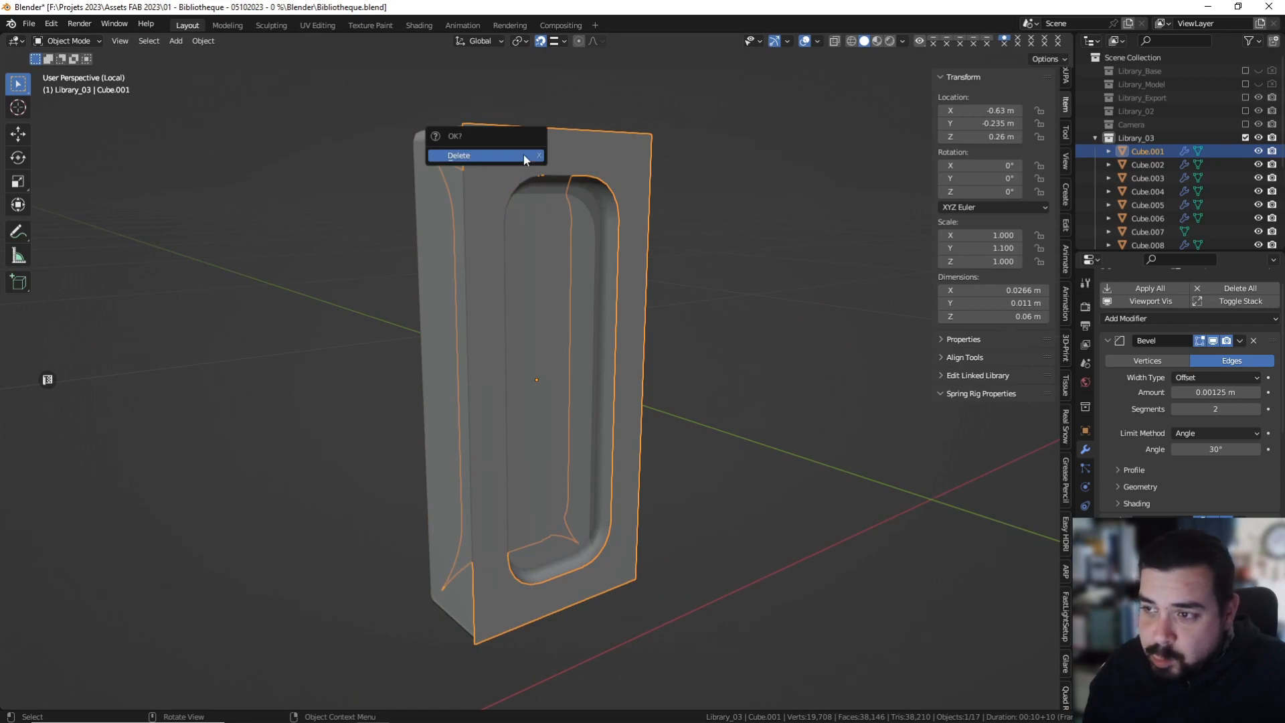
{"action": "left_click", "coordinate": [523, 156]}
Extrude the front rim edge loop of the separated recess and scale it outward to about 1.114.
{"action": "middle_click_drag", "start_coordinate": [557, 162], "coordinate": [508, 184]}
{"action": "left_click", "coordinate": [526, 176]}
{"action": "key", "text": "Tab"}
{"action": "middle_click_drag", "start_coordinate": [413, 171], "coordinate": [419, 193]}
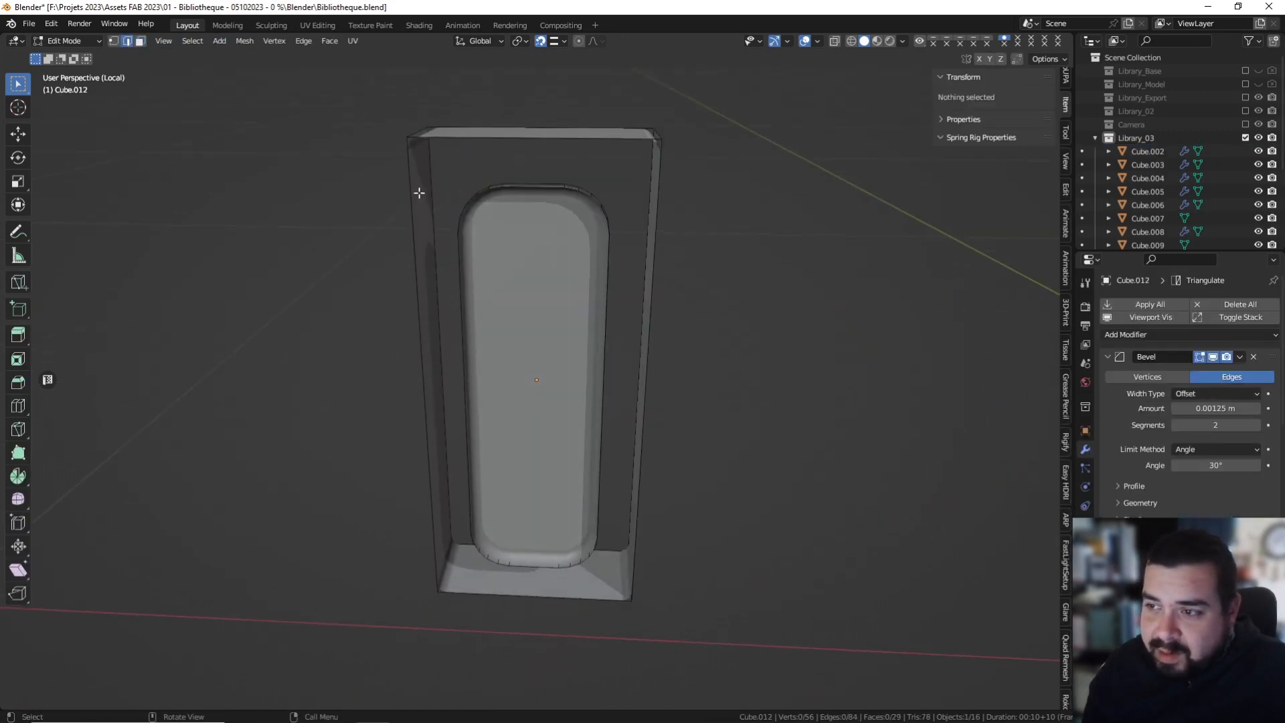
{"action": "left_click", "coordinate": [524, 186]}
{"action": "middle_click_drag", "start_coordinate": [524, 186], "coordinate": [575, 176]}
{"action": "left_click", "coordinate": [529, 228], "text": "alt"}
{"action": "middle_click_drag", "start_coordinate": [551, 227], "coordinate": [561, 212]}
{"action": "key", "text": "e"}
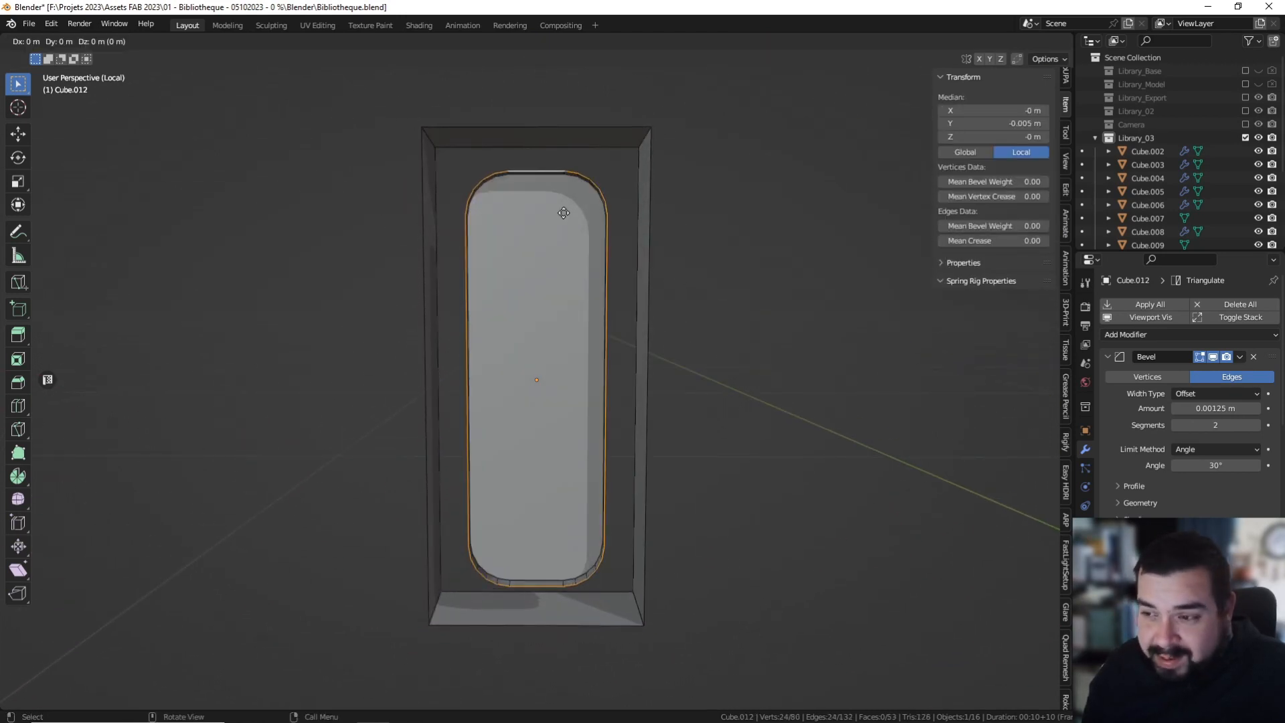
{"action": "key", "text": "s"}
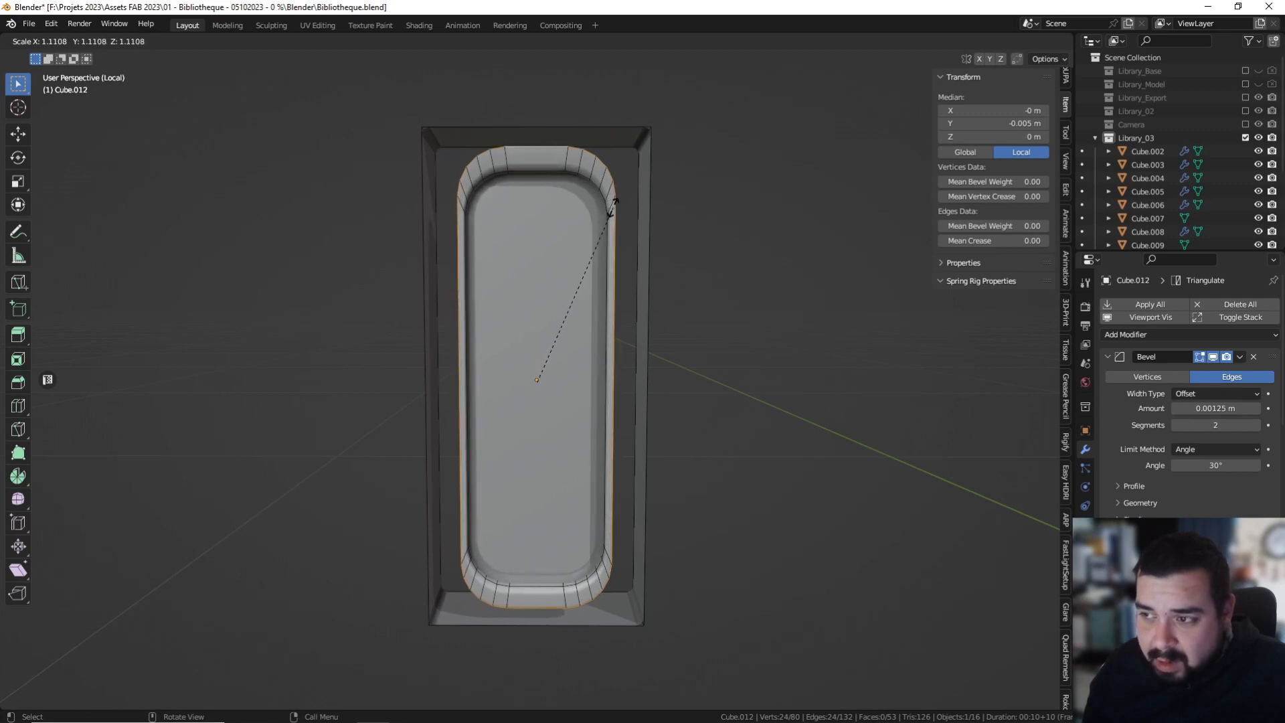
{"action": "left_click", "coordinate": [613, 206]}
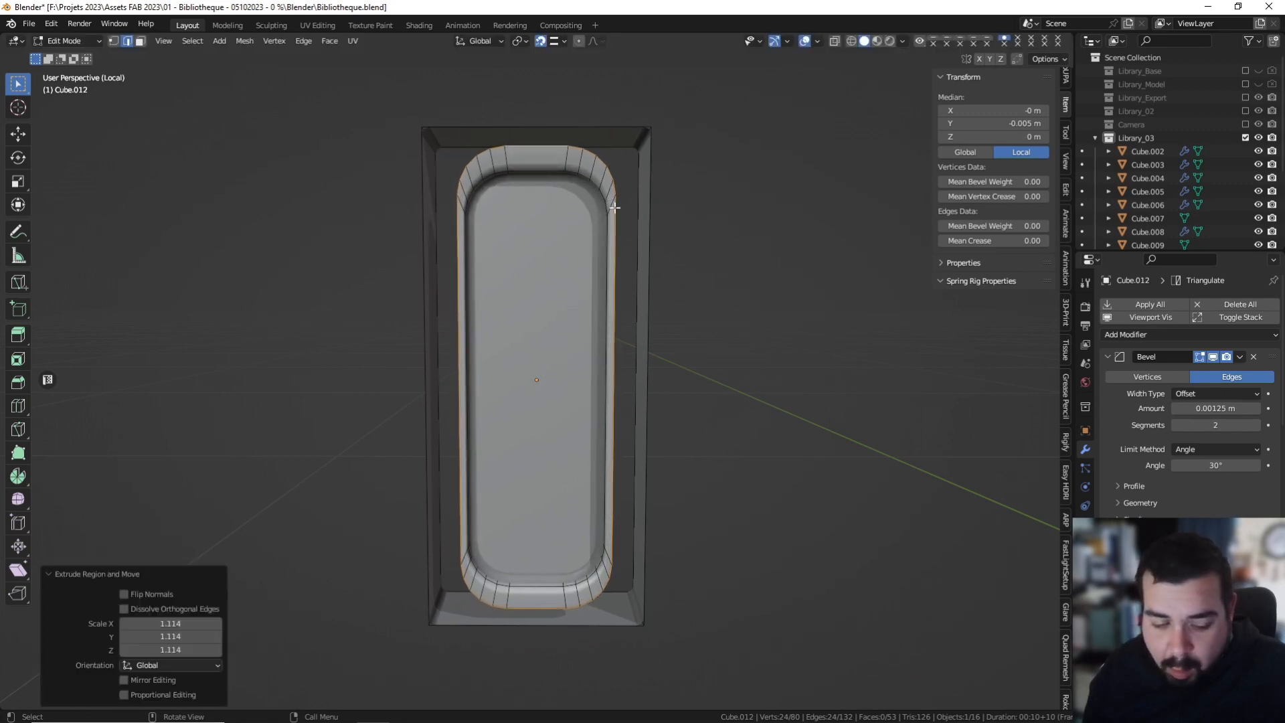
Scale the recess's outer rim edge loop along X to about 1.164.
{"action": "key", "text": "s"}
{"action": "key", "text": "x"}
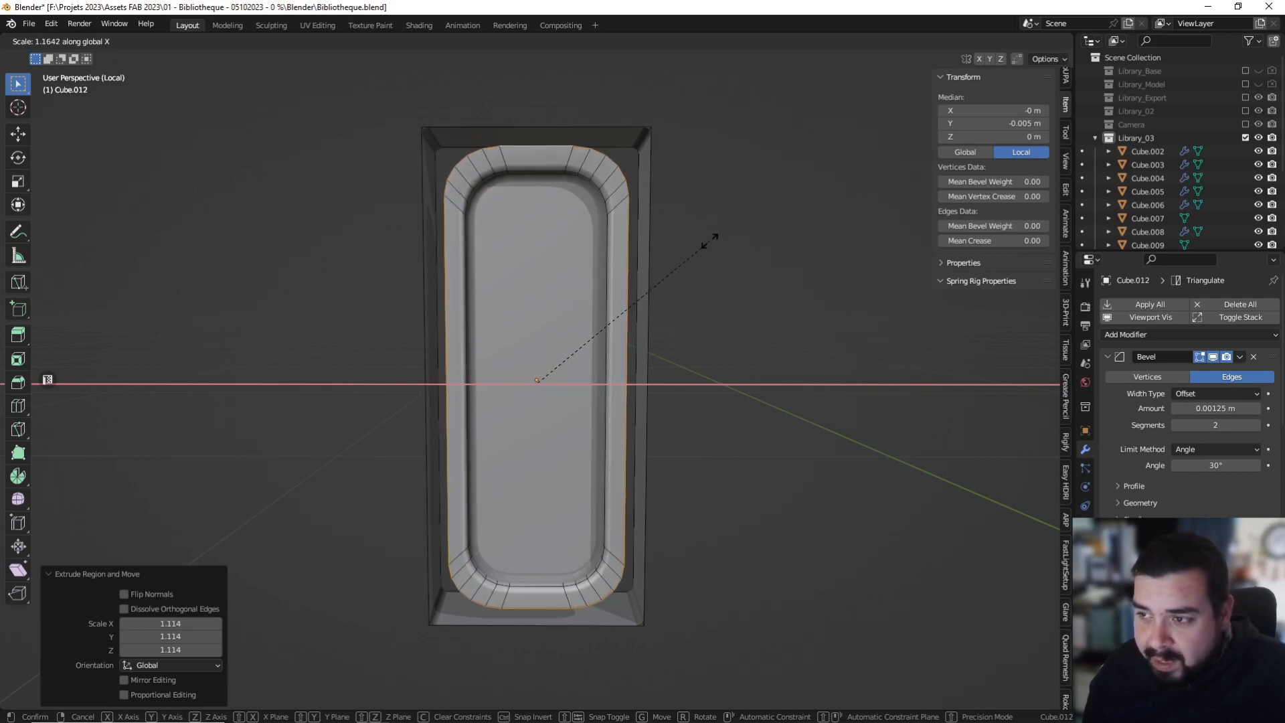
{"action": "left_click", "coordinate": [711, 238]}
{"action": "mouse_move", "coordinate": [646, 145]}
{"action": "middle_mouse_down"}
{"action": "mouse_move", "coordinate": [636, 172]}
{"action": "mouse_move", "coordinate": [642, 158]}
{"action": "middle_mouse_up"}
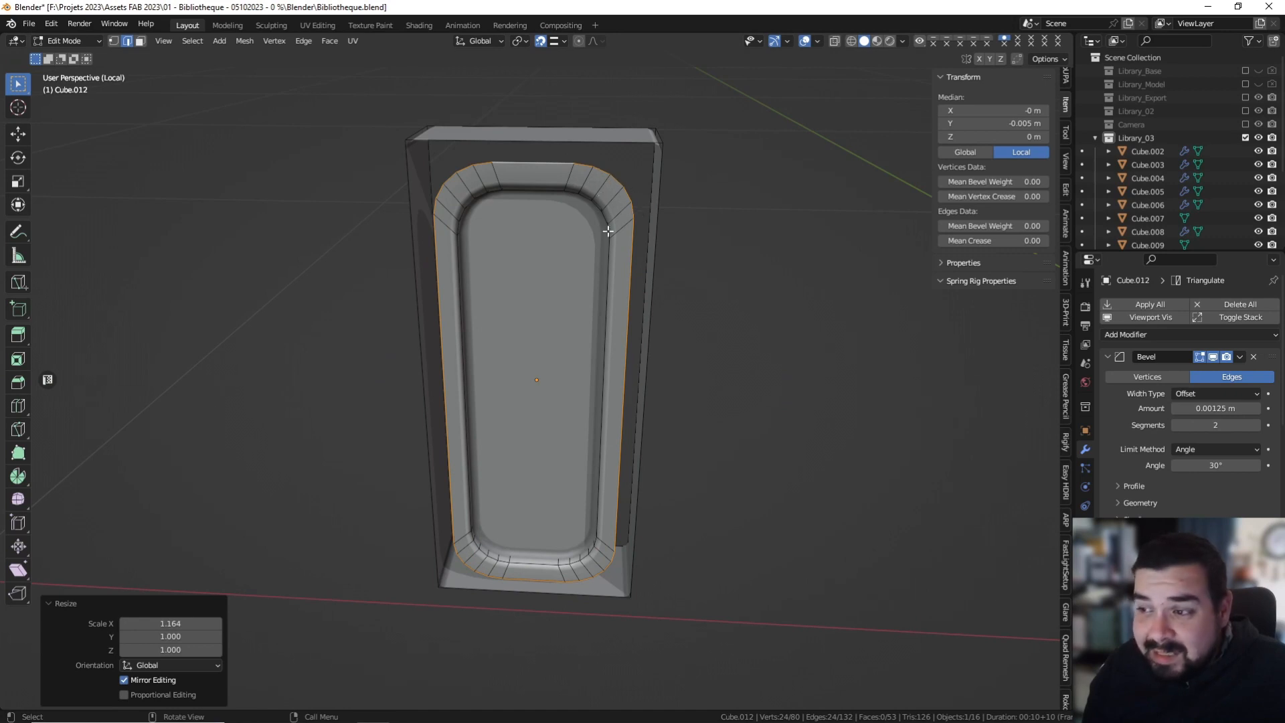
{"action": "middle_click_drag", "start_coordinate": [676, 131], "coordinate": [654, 132]}
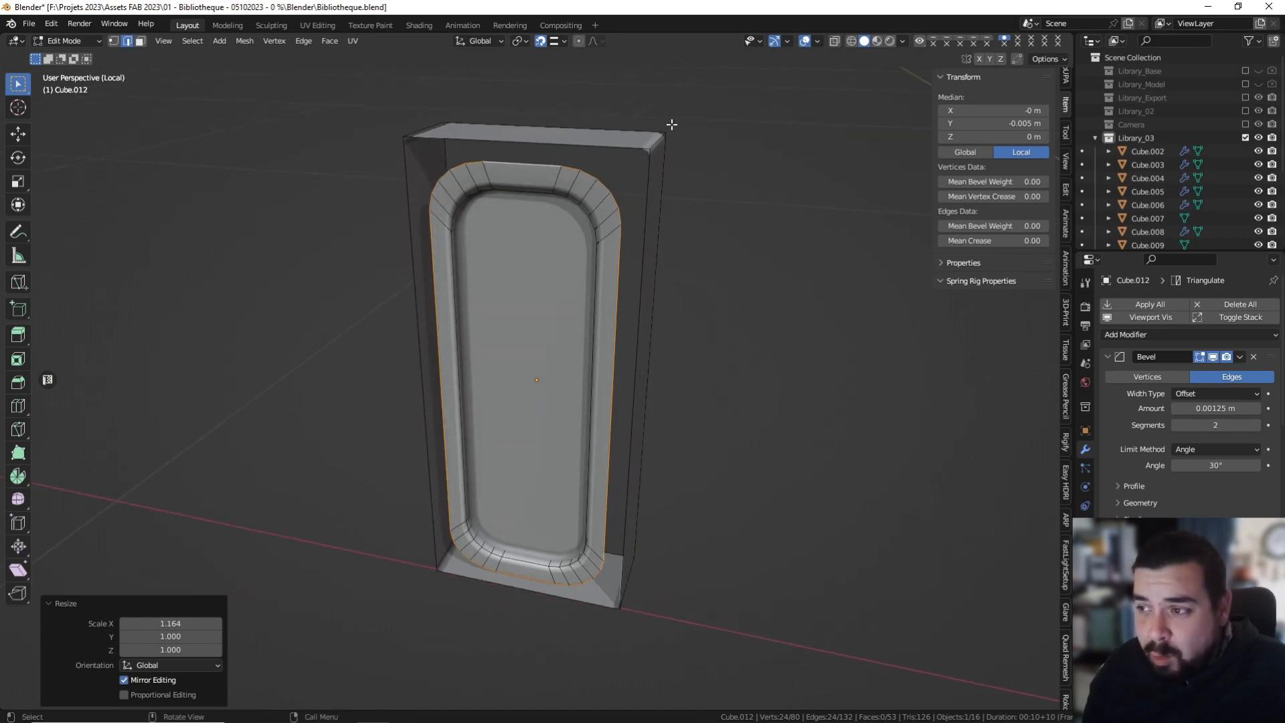
{"action": "key", "text": "ctrl+r"}
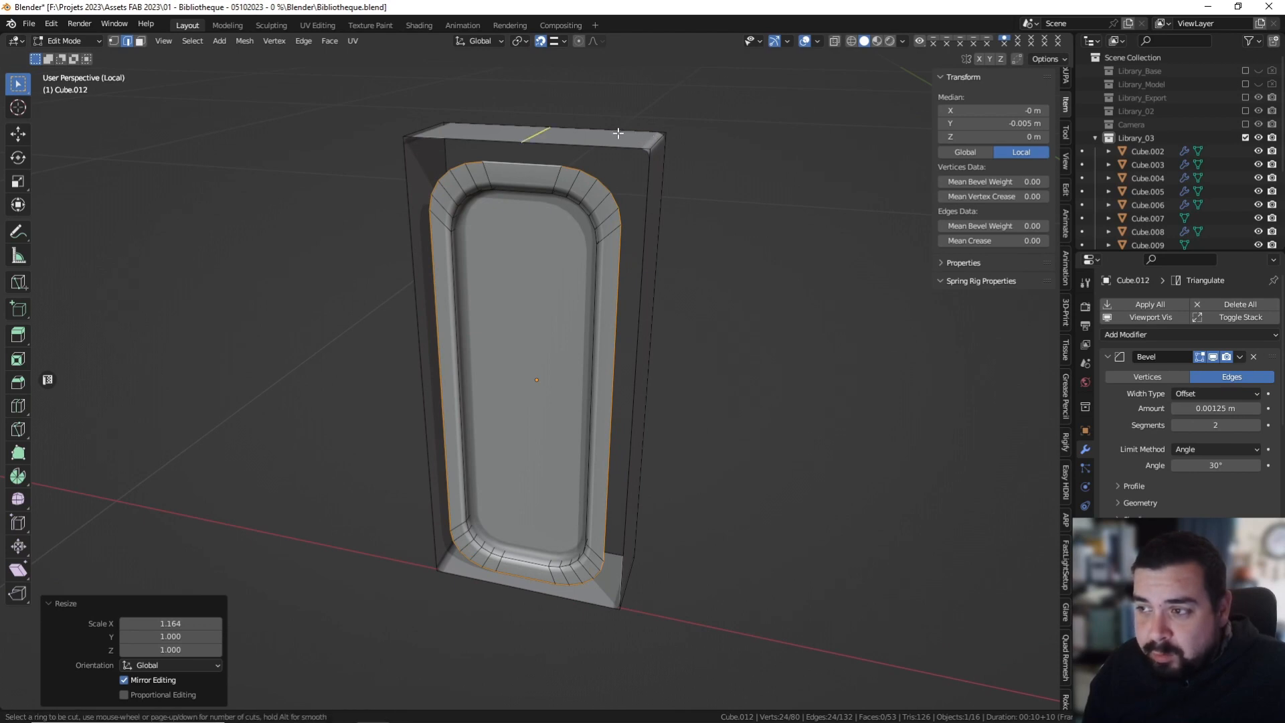
{"action": "scroll", "coordinate": [617, 134], "scroll_direction": "up", "scroll_amount": 2}
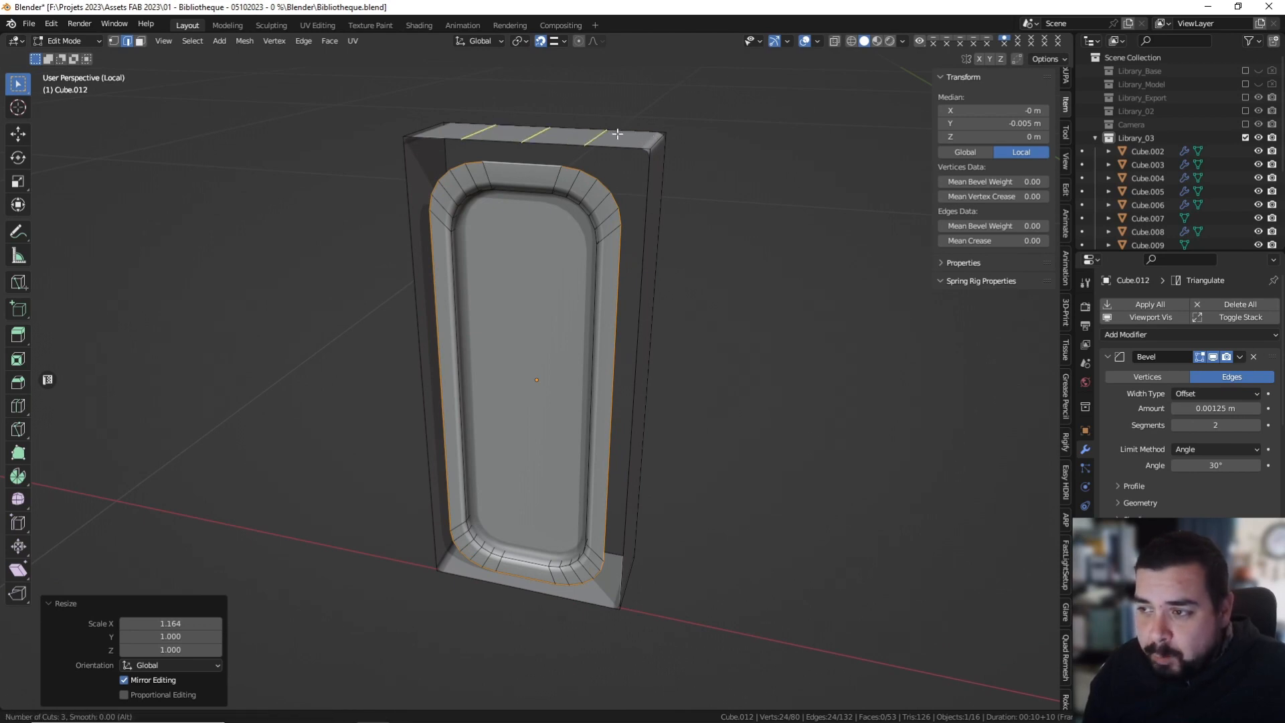
{"action": "left_click", "coordinate": [617, 134]}
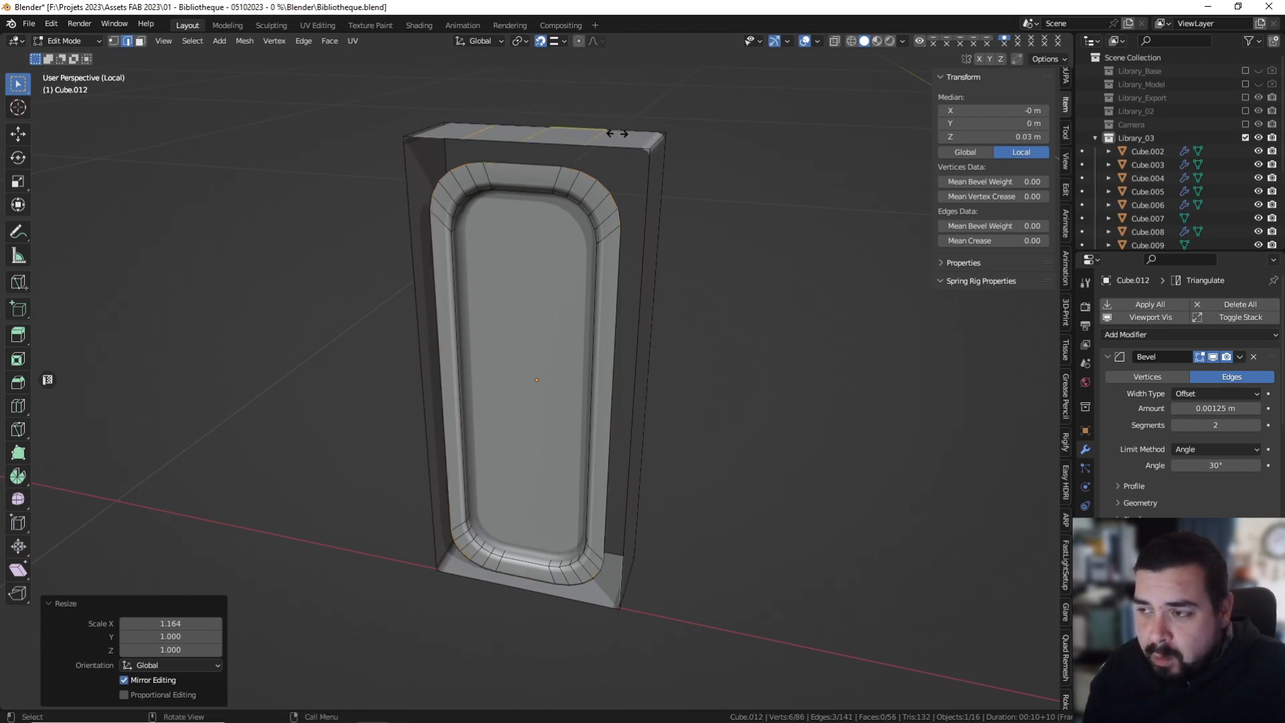
{"action": "right_click", "coordinate": [616, 134]}
{"action": "key", "text": "ctrl+r"}
{"action": "scroll", "coordinate": [653, 182], "scroll_direction": "down", "scroll_amount": 1}
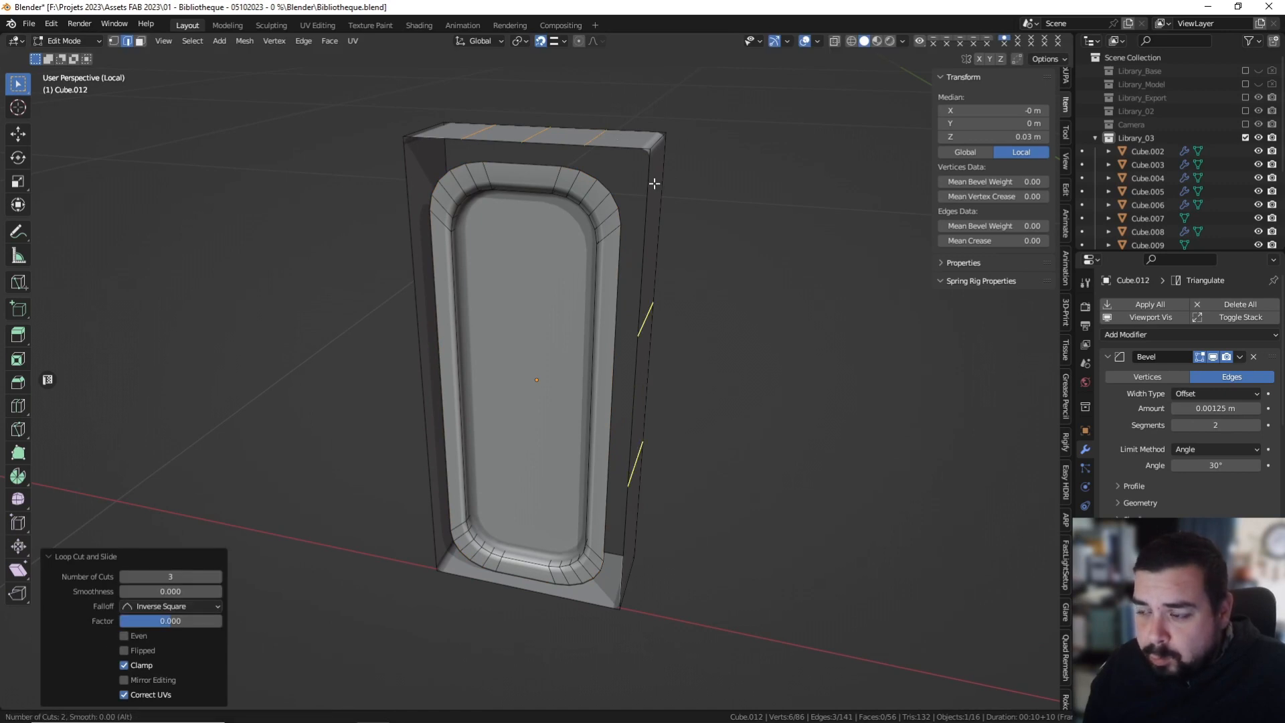
{"action": "left_click", "coordinate": [654, 183]}
{"action": "right_click", "coordinate": [654, 182]}
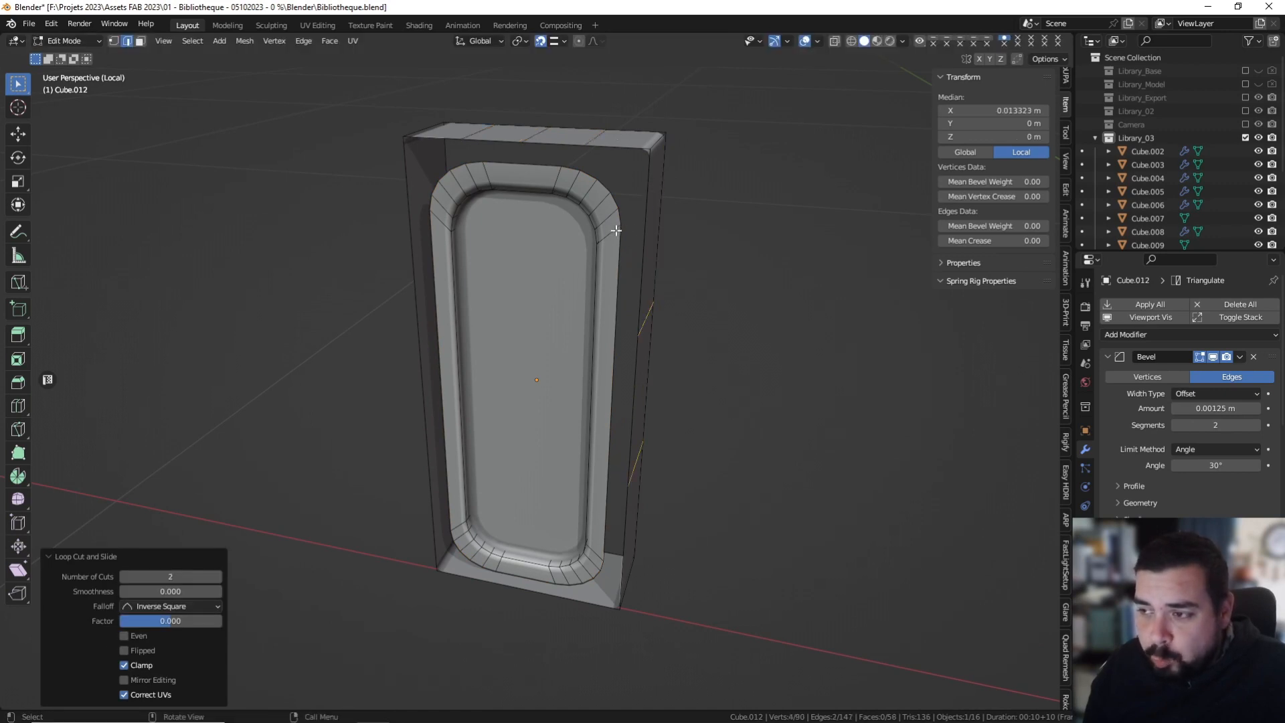
{"action": "key", "text": "ctrl+z"}
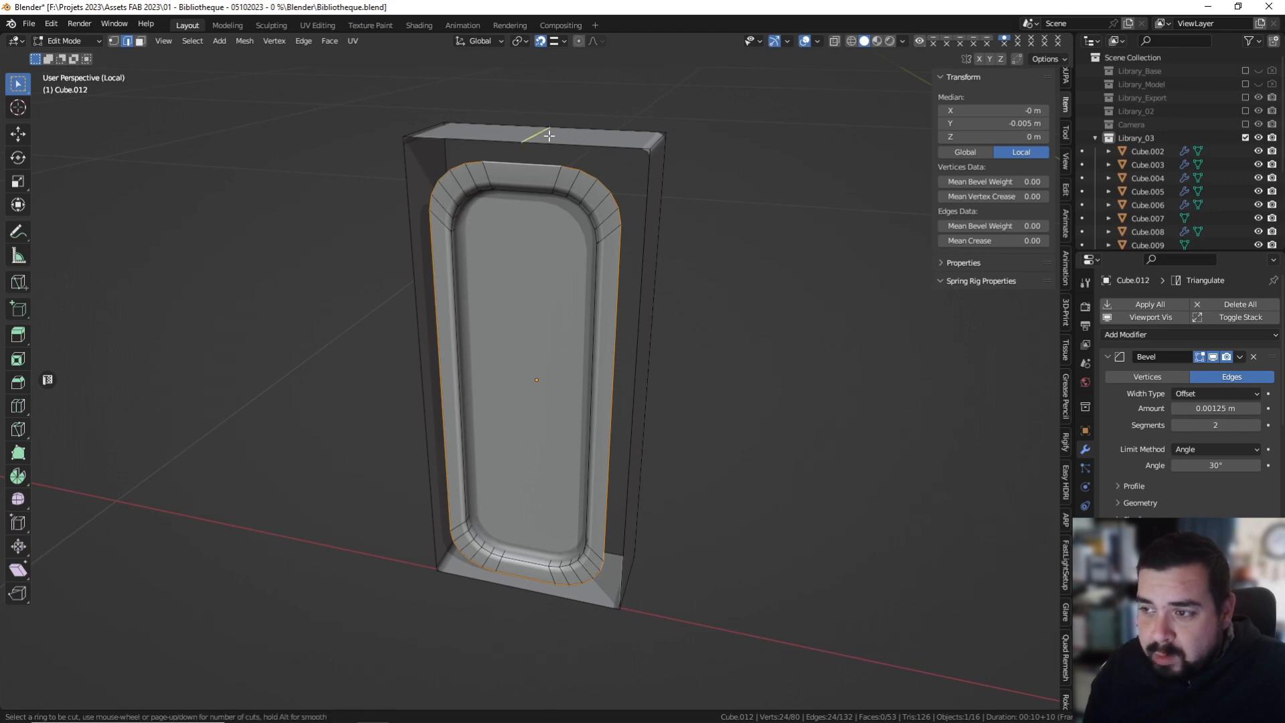
Cut the outer top face at its centre and add three evenly spaced cuts across its right half.
{"action": "key", "text": "g"}
{"action": "key", "text": "g"}
{"action": "right_click", "coordinate": [548, 136]}
{"action": "key", "text": "ctrl+r"}
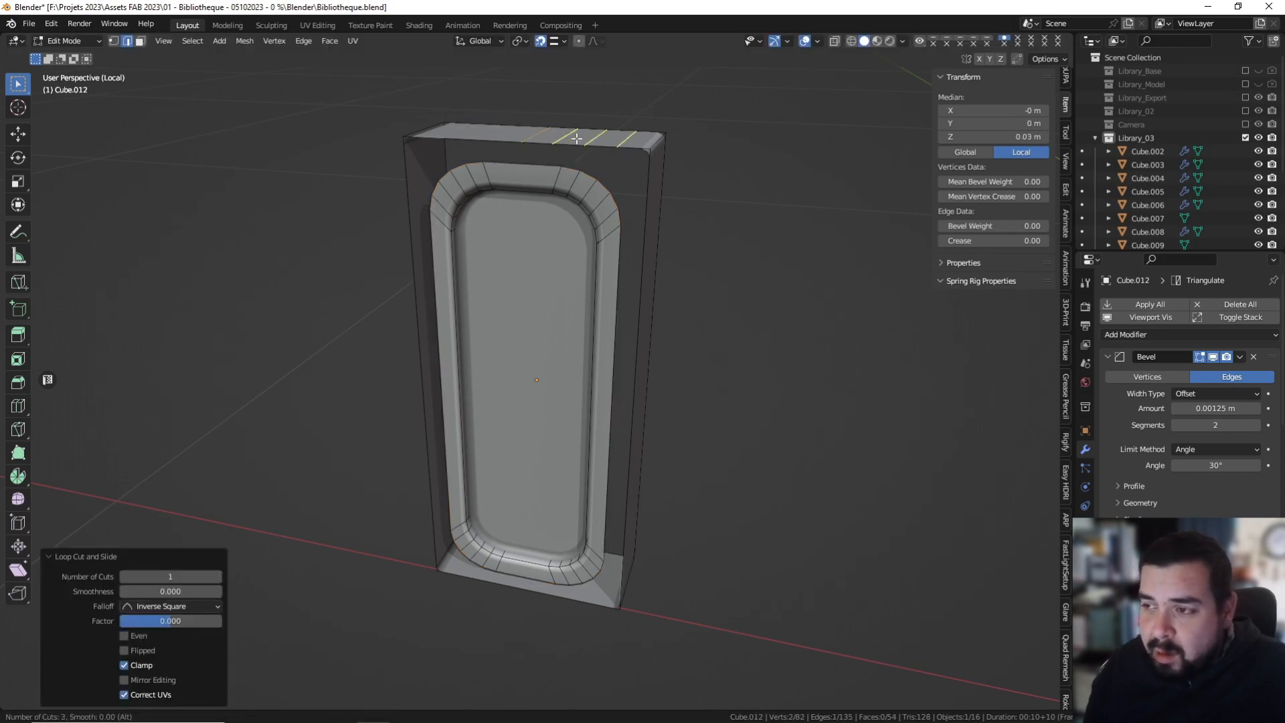
{"action": "key", "text": "BackSpace"}
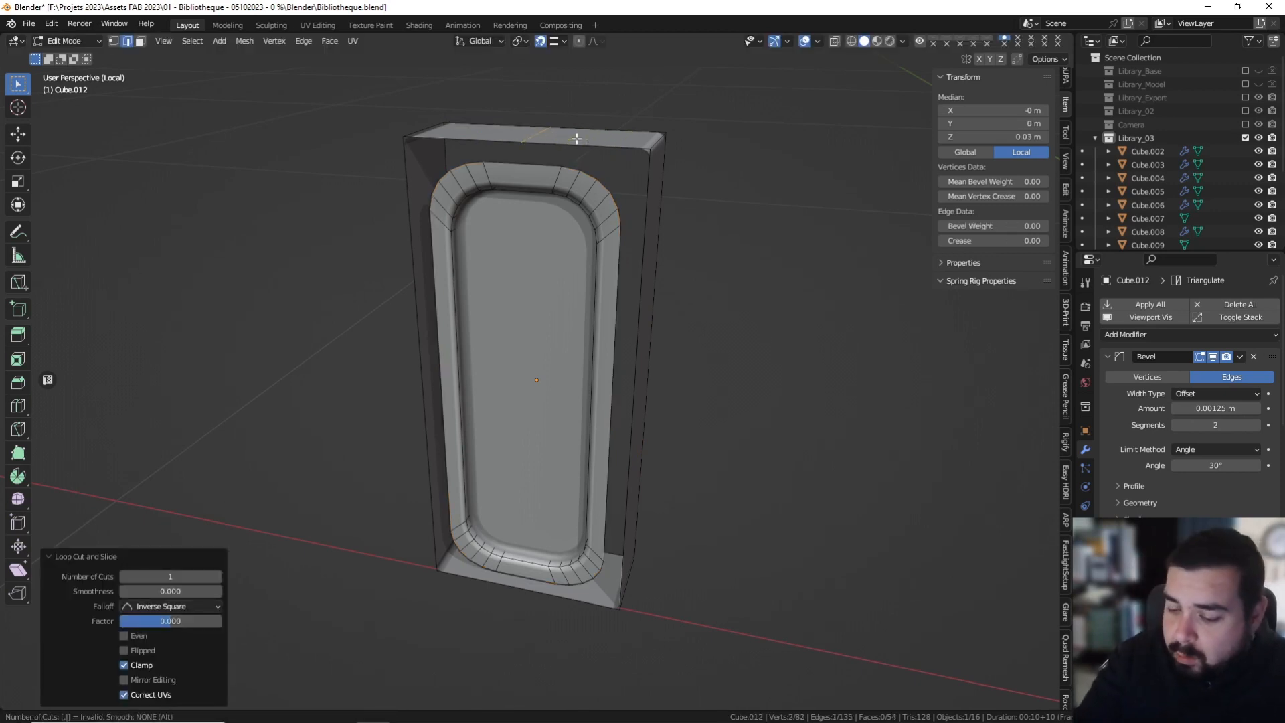
{"action": "key", "text": "BackSpace"}
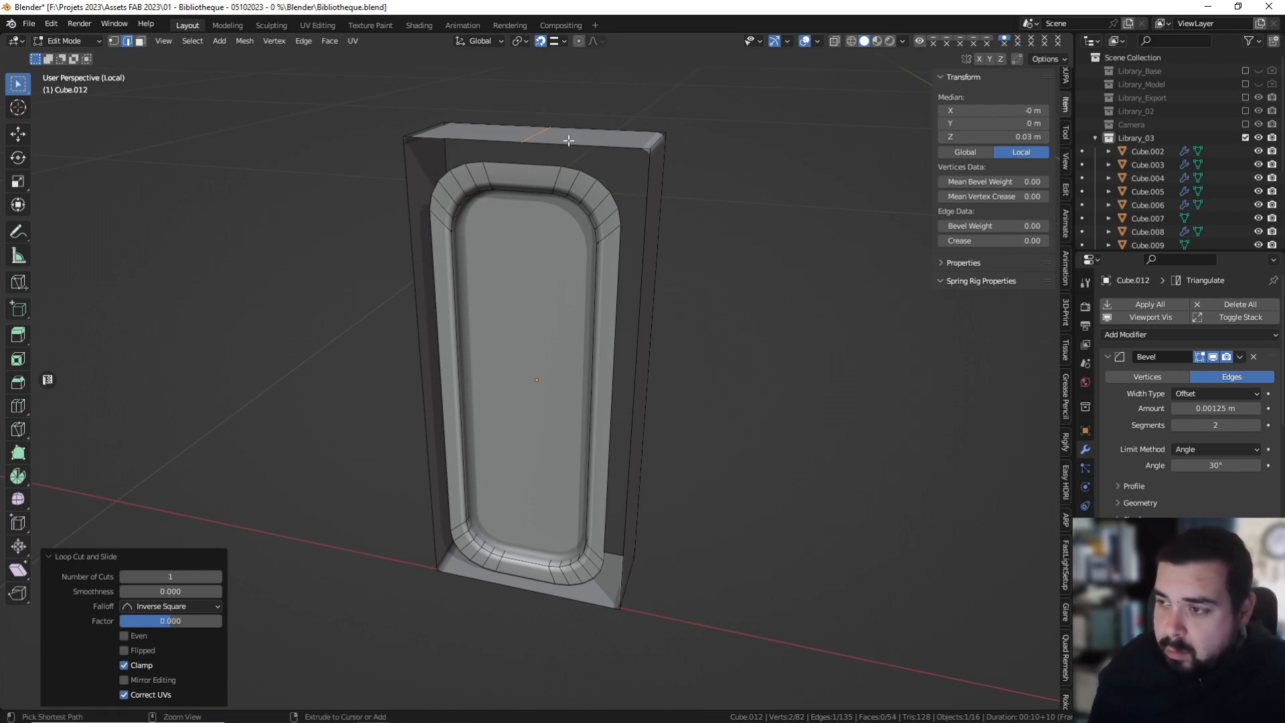
{"action": "scroll", "coordinate": [569, 141], "scroll_direction": "up", "scroll_amount": 2}
{"action": "left_click", "coordinate": [568, 141]}
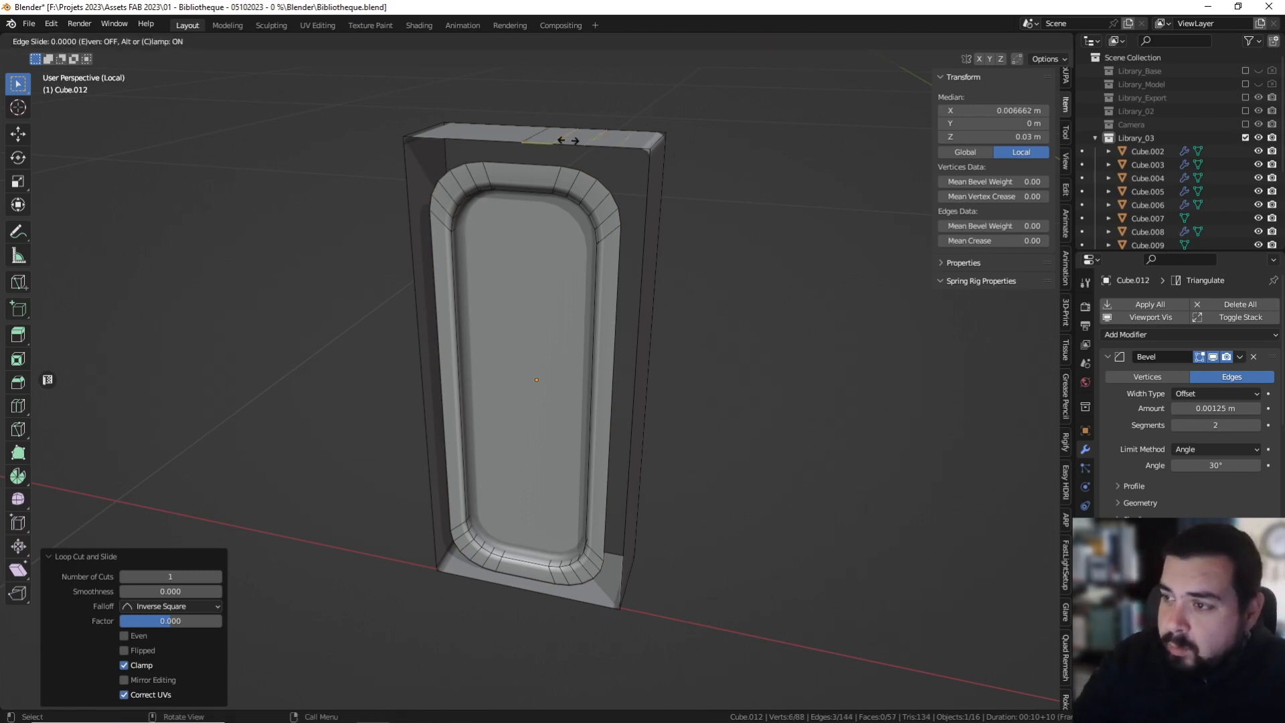
{"action": "right_click", "coordinate": [575, 142]}
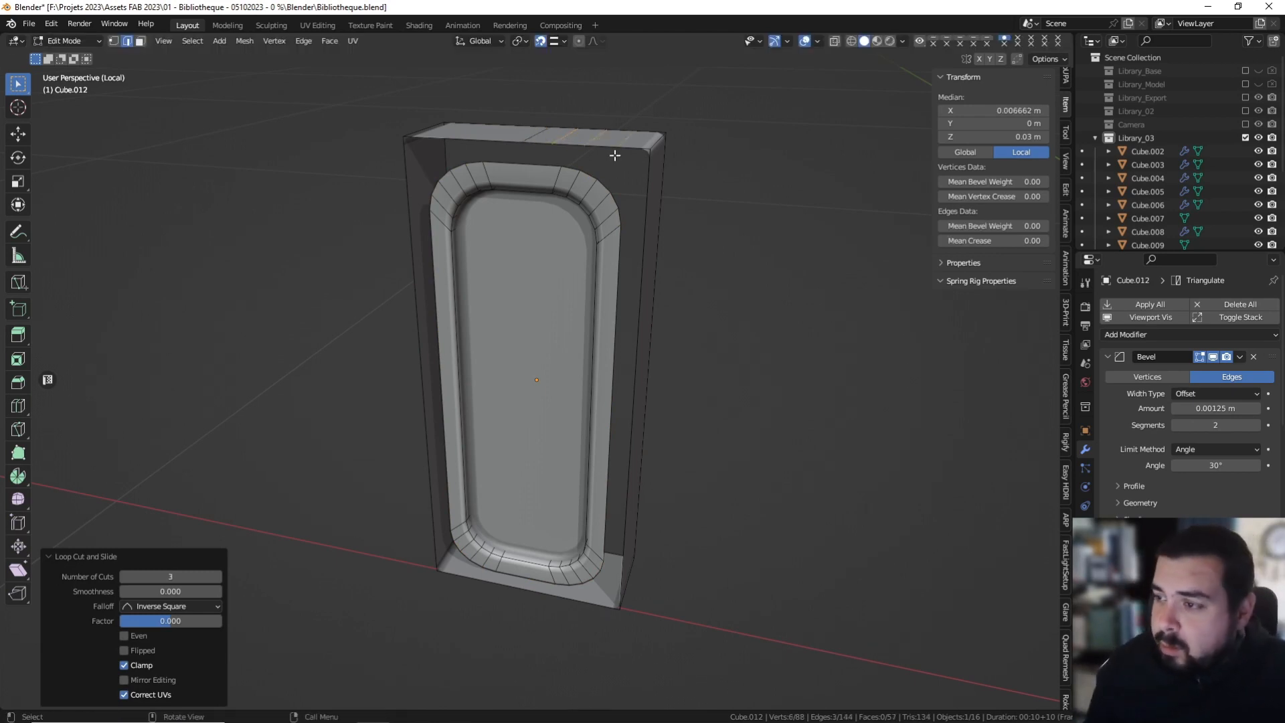
Cut the right outer side face at its middle and add two evenly spaced cuts across its upper half.
{"action": "right_click", "coordinate": [654, 240]}
{"action": "left_click", "coordinate": [716, 237]}
{"action": "key", "text": "ctrl+r"}
{"action": "scroll", "coordinate": [678, 219], "scroll_direction": "up", "scroll_amount": 1}
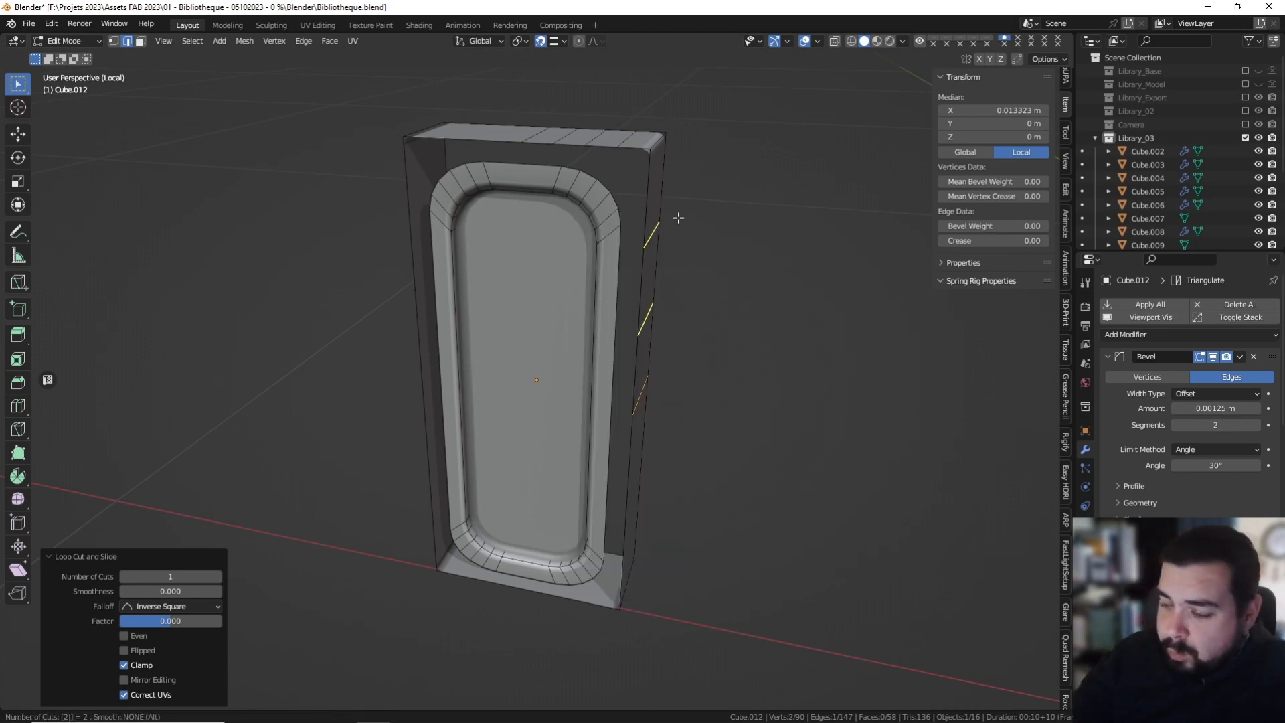
{"action": "left_click", "coordinate": [676, 220]}
{"action": "right_click", "coordinate": [659, 224]}
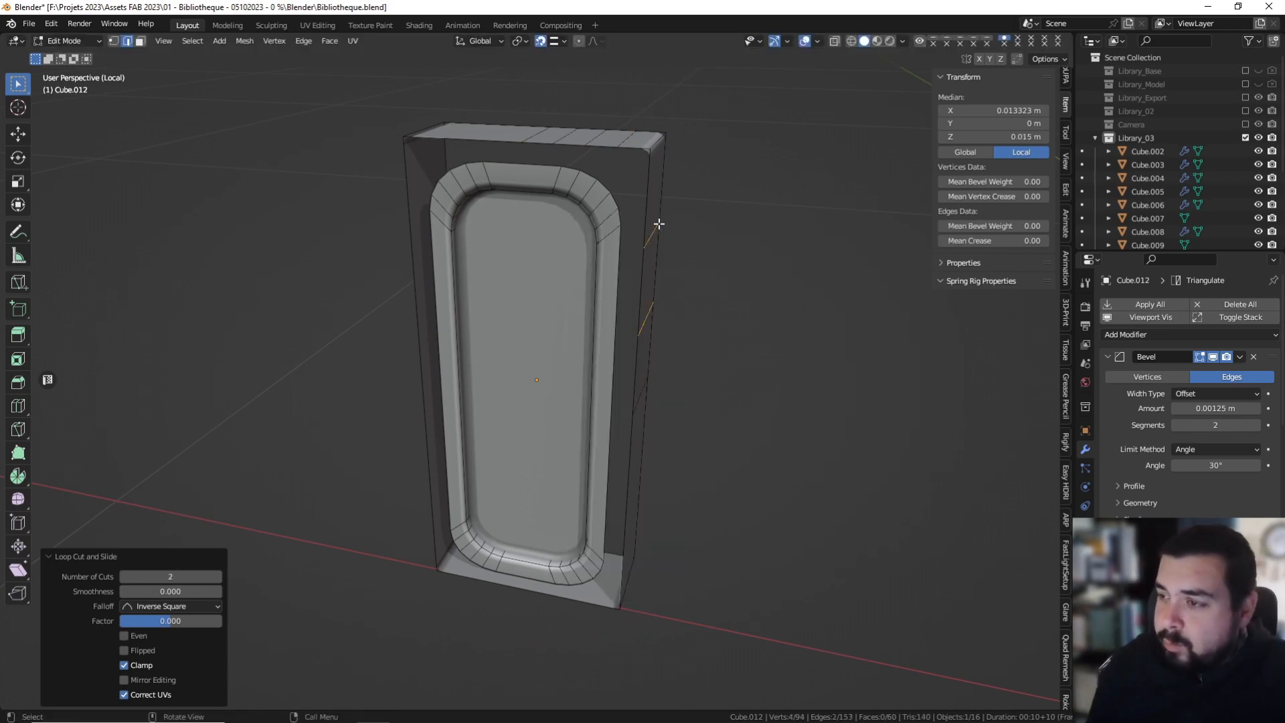
{"action": "middle_click_drag", "start_coordinate": [544, 141], "coordinate": [537, 134]}
{"action": "left_click", "coordinate": [536, 132]}
{"action": "key", "text": "x"}
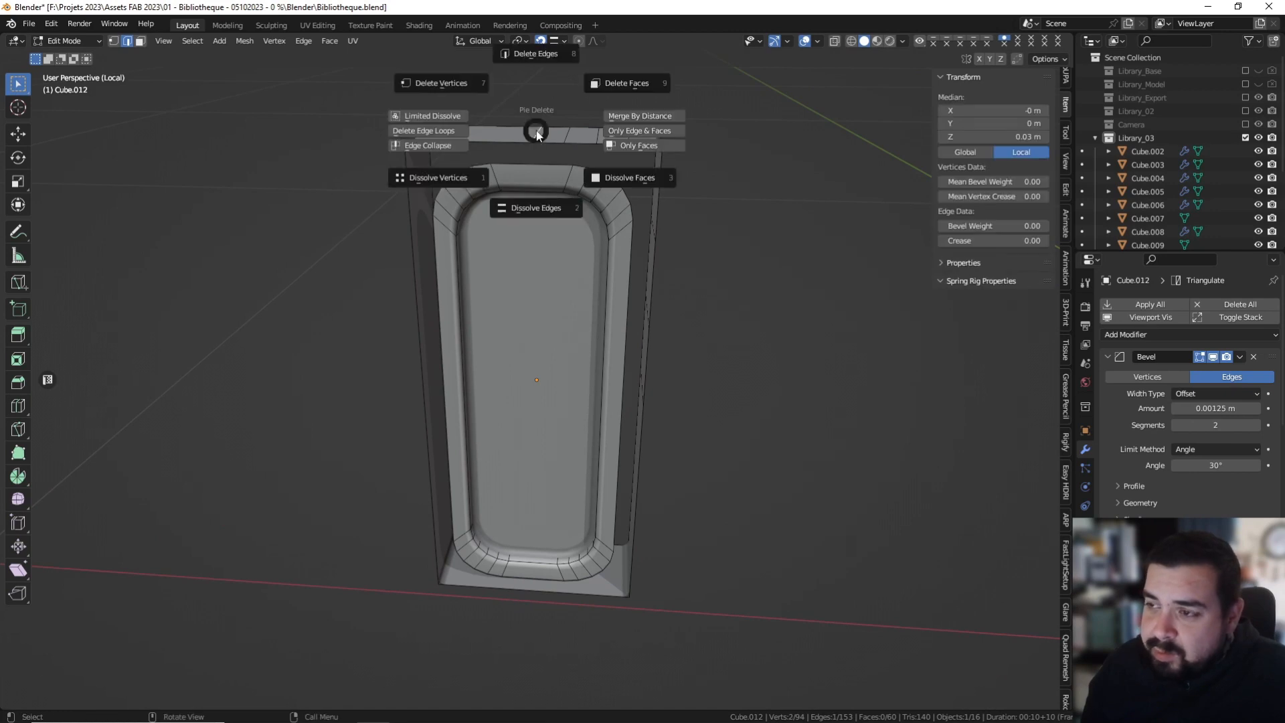
{"action": "left_click", "coordinate": [530, 185]}
{"action": "key", "text": "ctrl+e"}
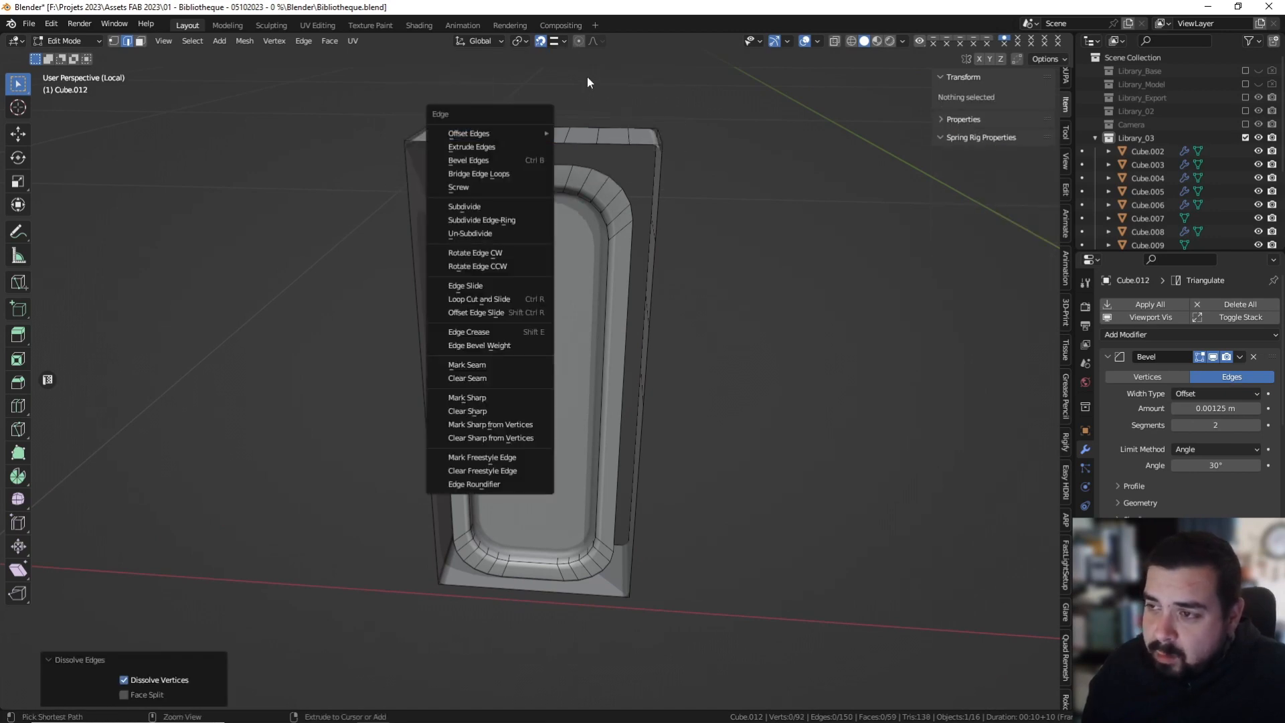
{"action": "key", "text": "Escape"}
{"action": "key", "text": "ctrl+z"}
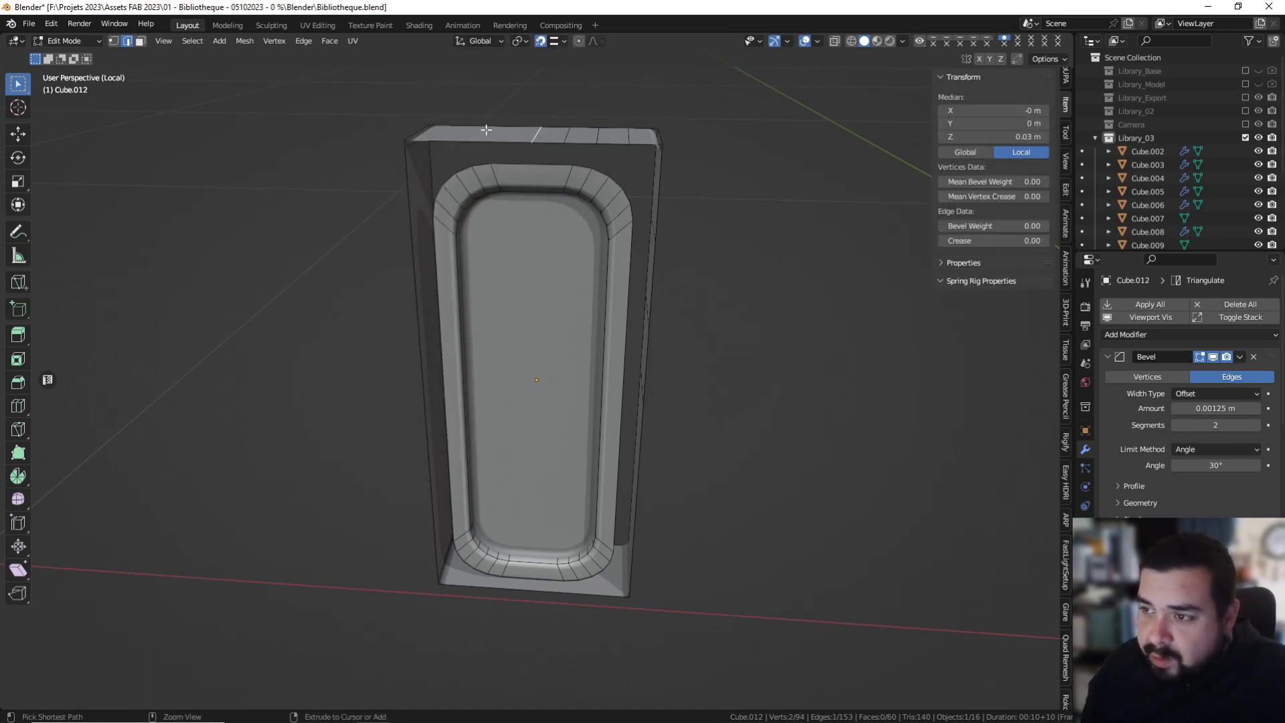
Add three evenly spaced loop cuts across the left half of the outer top face.
{"action": "key", "text": "ctrl+r"}
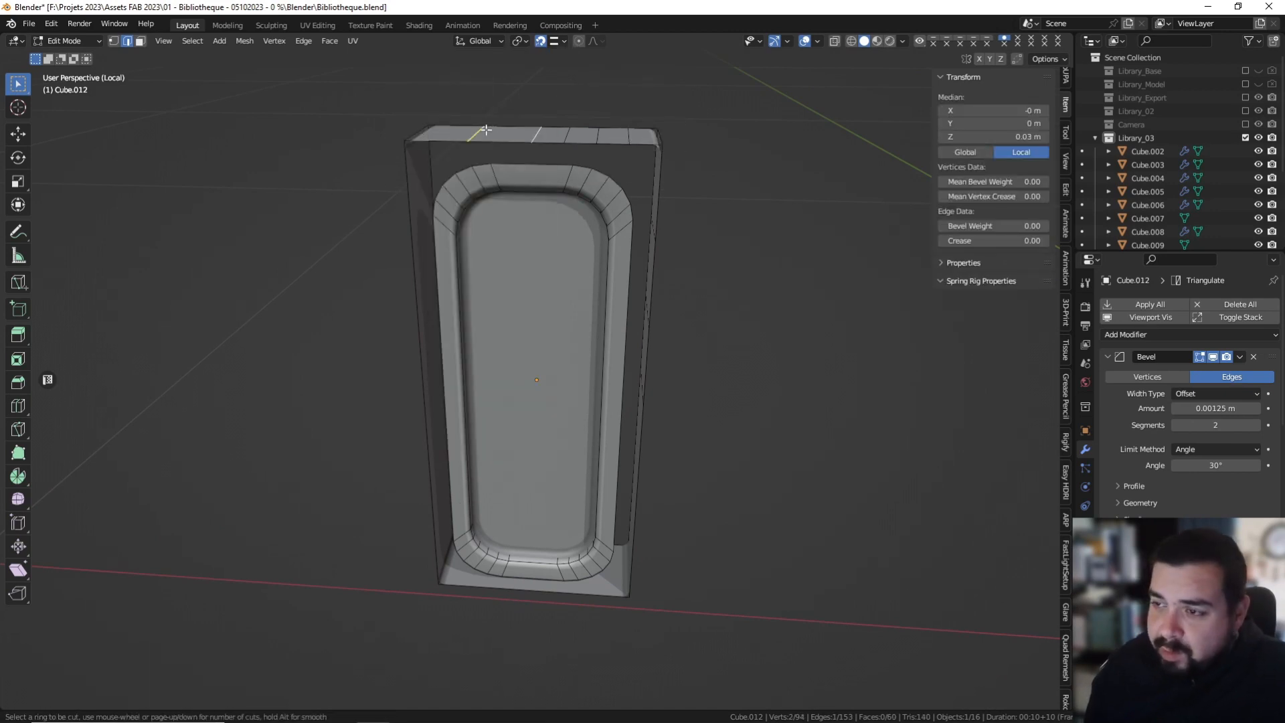
{"action": "scroll", "coordinate": [485, 130], "scroll_direction": "up", "scroll_amount": 2}
{"action": "left_click", "coordinate": [483, 129]}
{"action": "right_click", "coordinate": [484, 129]}
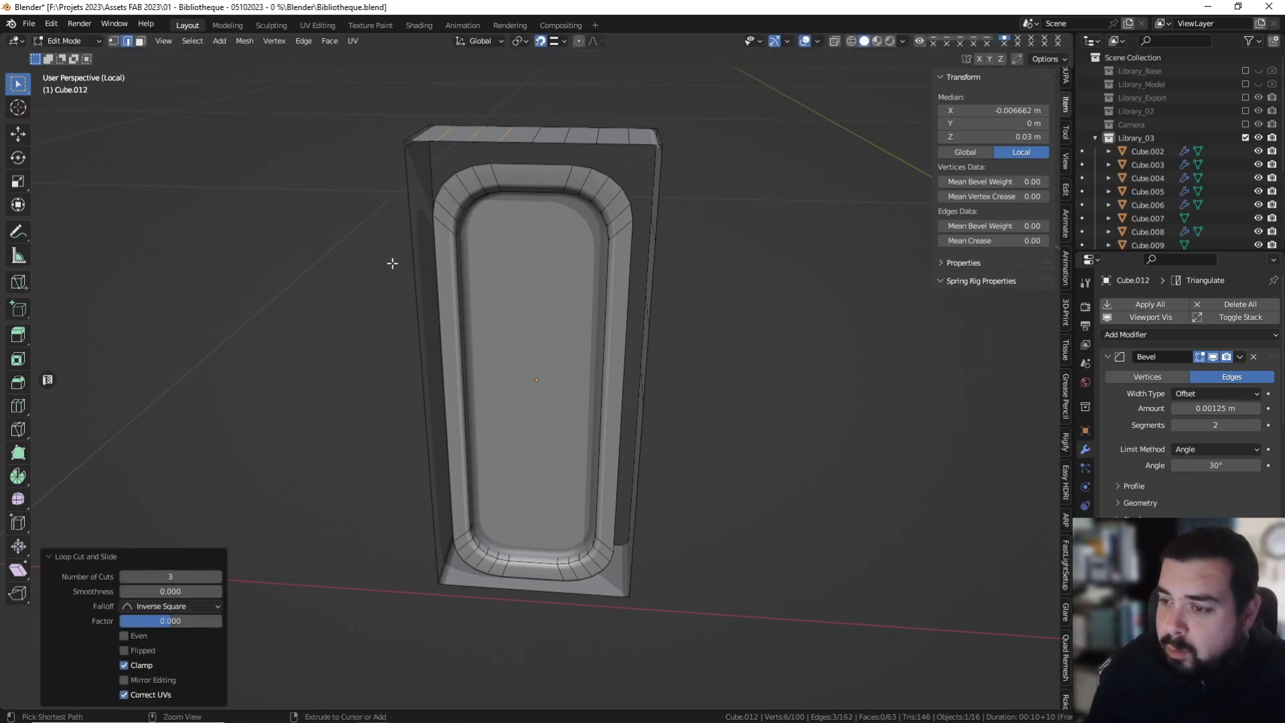
Cut the left outer side face at its middle and add two evenly spaced cuts across its upper half.
{"action": "key", "text": "ctrl+r"}
{"action": "left_click", "coordinate": [388, 280]}
{"action": "right_click", "coordinate": [388, 280]}
{"action": "key", "text": "ctrl+r"}
{"action": "scroll", "coordinate": [409, 253], "scroll_direction": "up", "scroll_amount": 1}
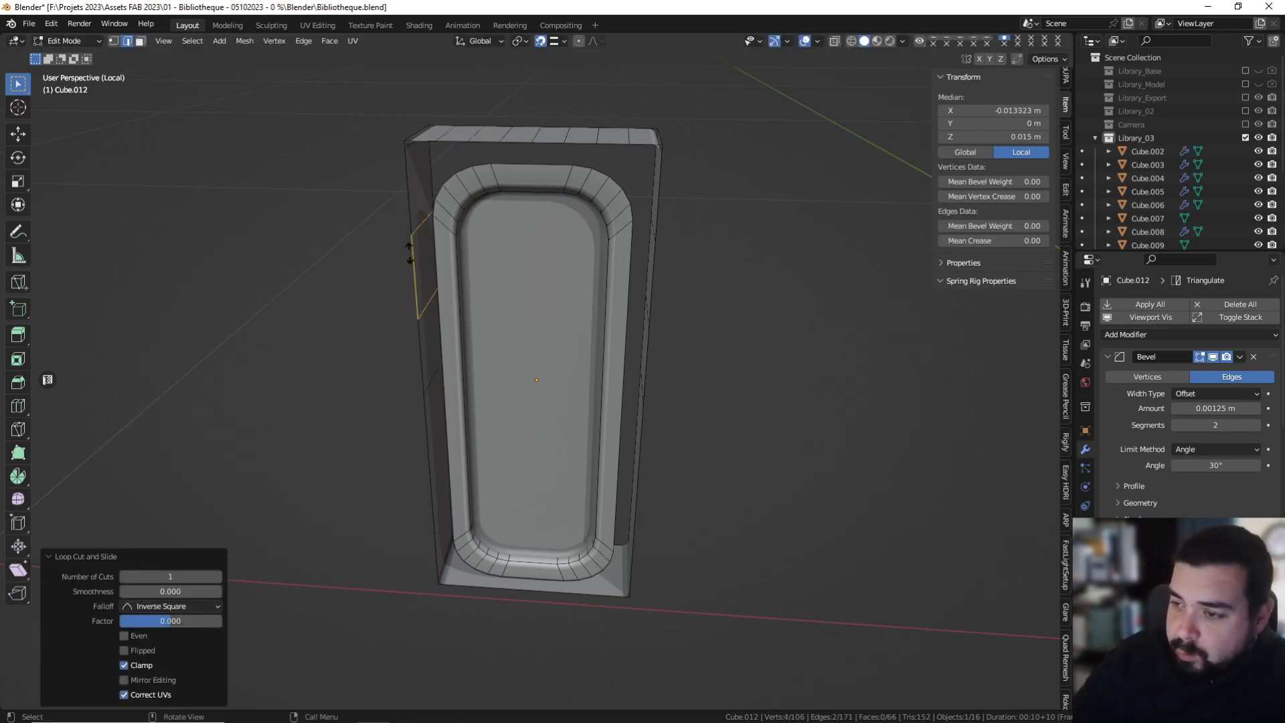
{"action": "left_click", "coordinate": [409, 253]}
{"action": "right_click", "coordinate": [375, 253]}
{"action": "key", "text": "ctrl+r"}
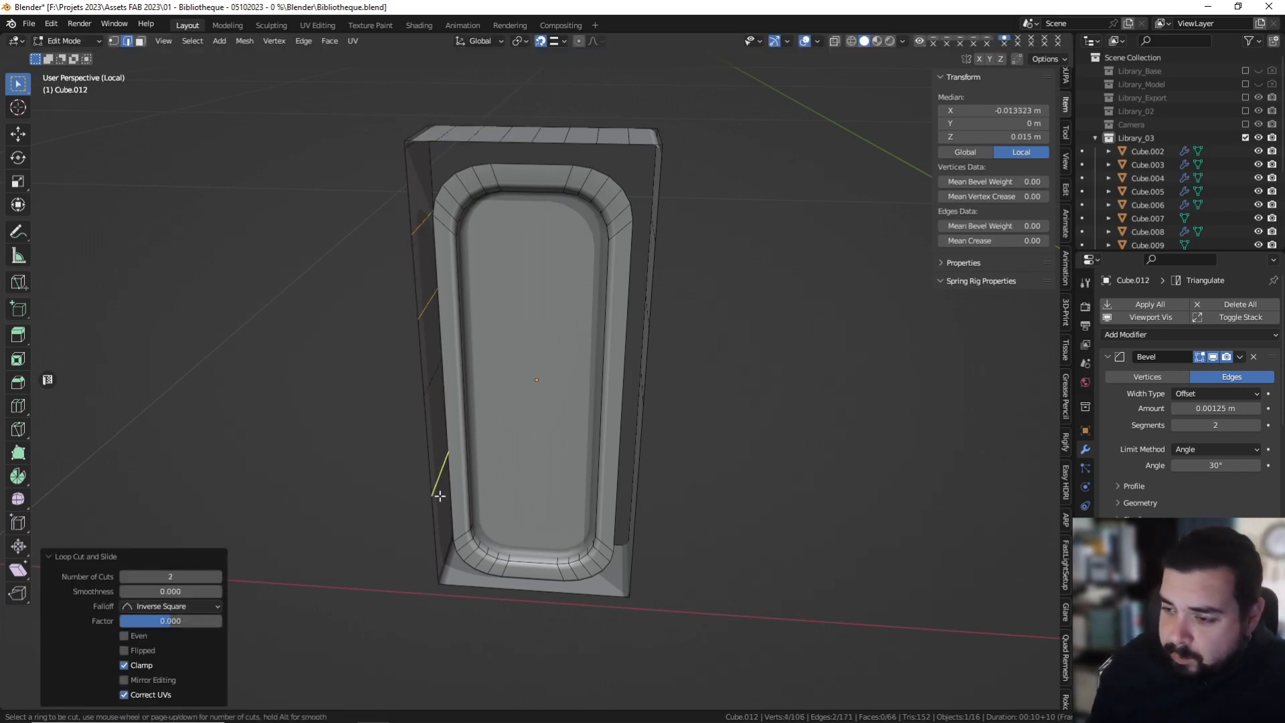
{"action": "scroll", "coordinate": [441, 465], "scroll_direction": "up", "scroll_amount": 1}
{"action": "left_click", "coordinate": [441, 464]}
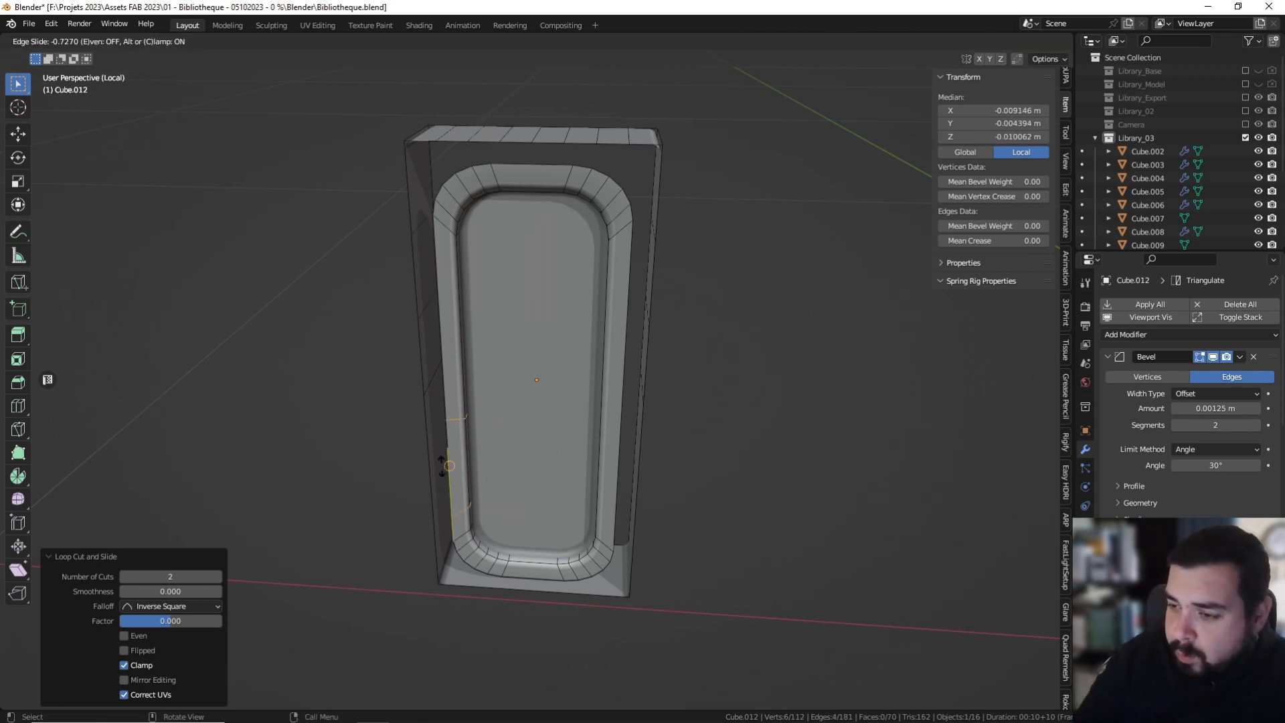
{"action": "right_click", "coordinate": [441, 474]}
{"action": "key", "text": "ctrl+z"}
Add two evenly spaced loop cuts across the lower half of both the left and right outer side faces.
{"action": "key", "text": "ctrl+r"}
{"action": "scroll", "coordinate": [430, 474], "scroll_direction": "up", "scroll_amount": 1}
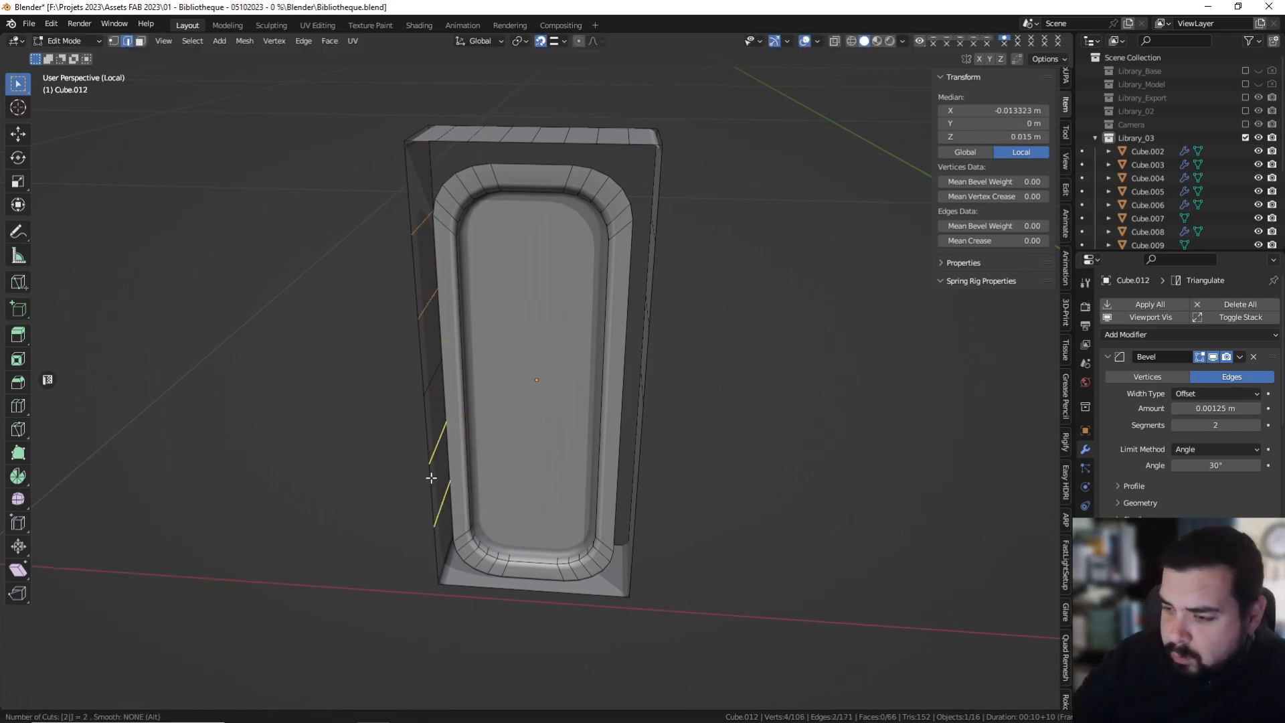
{"action": "left_click", "coordinate": [430, 473]}
{"action": "right_click", "coordinate": [432, 509]}
{"action": "key", "text": "ctrl+r"}
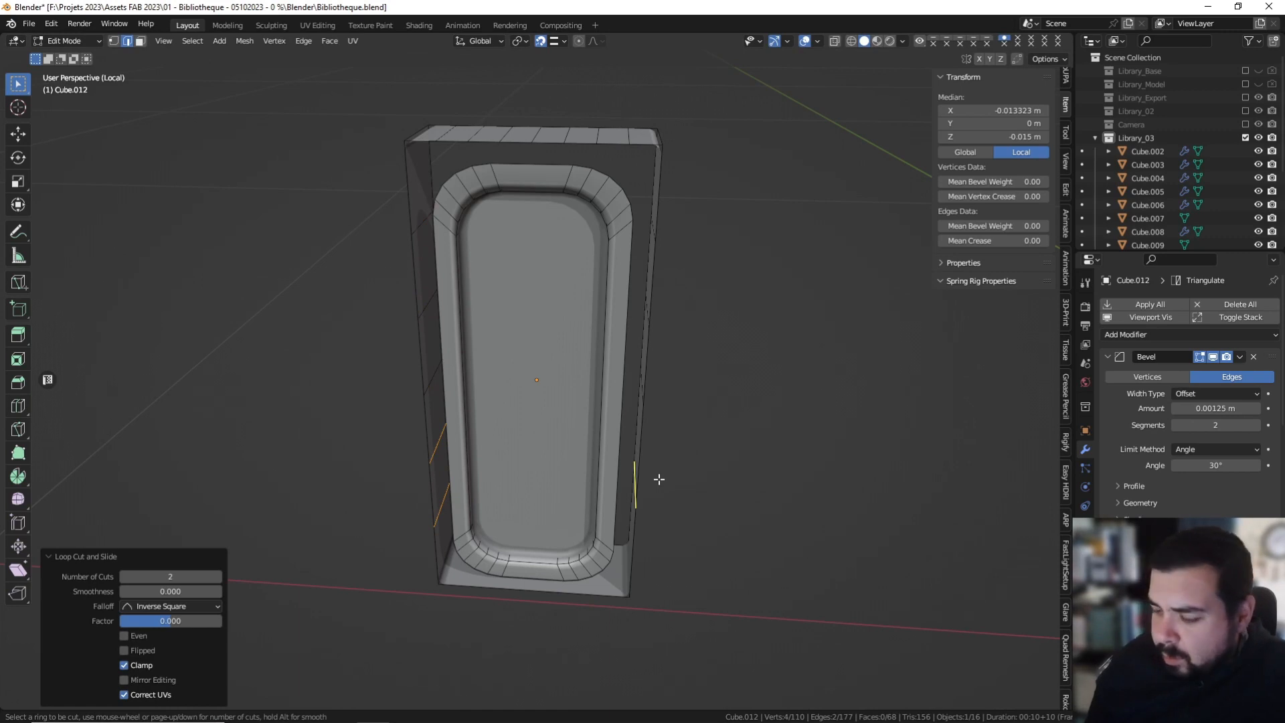
{"action": "left_click", "coordinate": [658, 478]}
{"action": "right_click", "coordinate": [658, 479]}
Cut the outer bottom face at its centre and add three evenly spaced cuts across each of its halves.
{"action": "key", "text": "ctrl+r"}
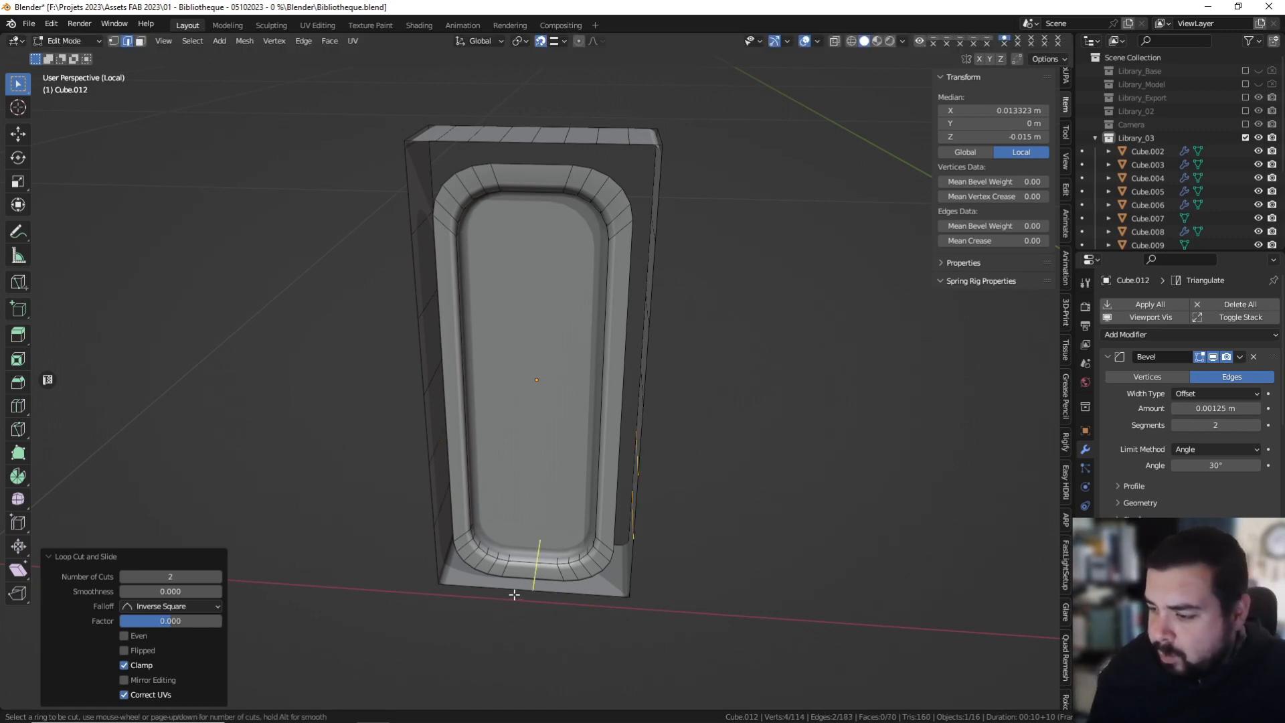
{"action": "left_click", "coordinate": [514, 594]}
{"action": "right_click", "coordinate": [513, 593]}
{"action": "key", "text": "ctrl+r"}
{"action": "scroll", "coordinate": [492, 589], "scroll_direction": "up", "scroll_amount": 2}
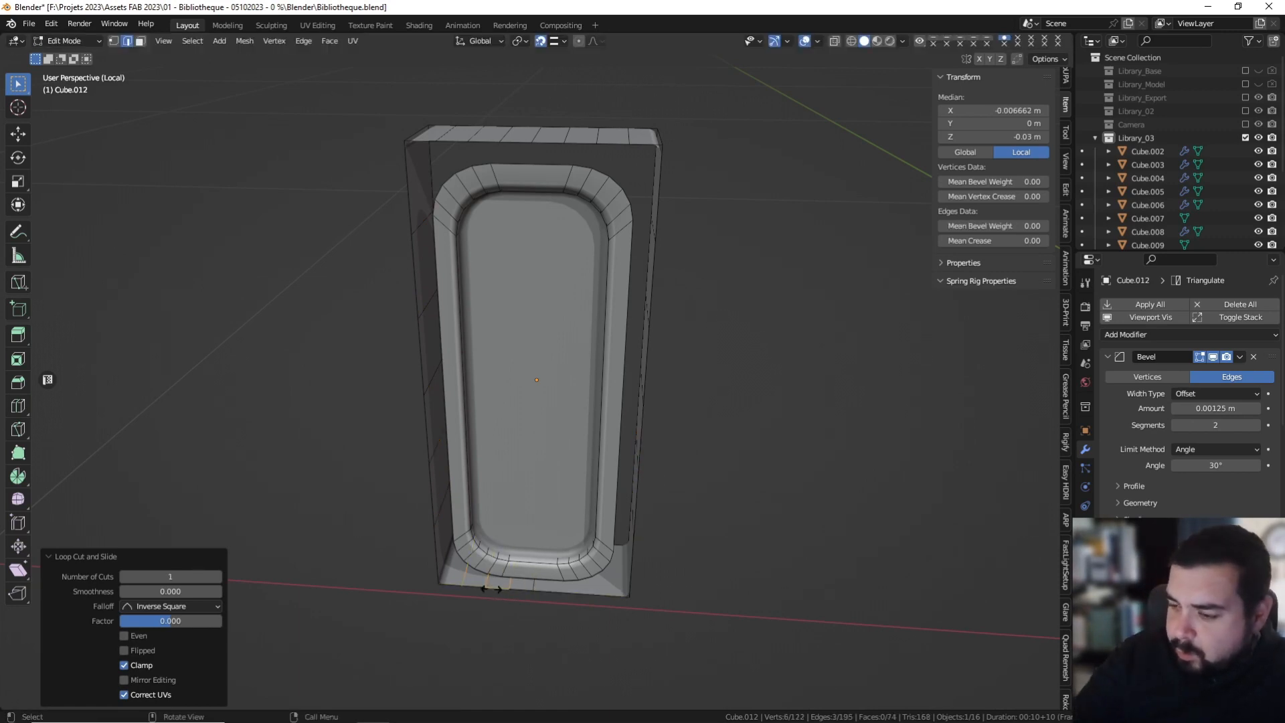
{"action": "left_click", "coordinate": [492, 589]}
{"action": "right_click", "coordinate": [490, 588]}
{"action": "key", "text": "ctrl+r"}
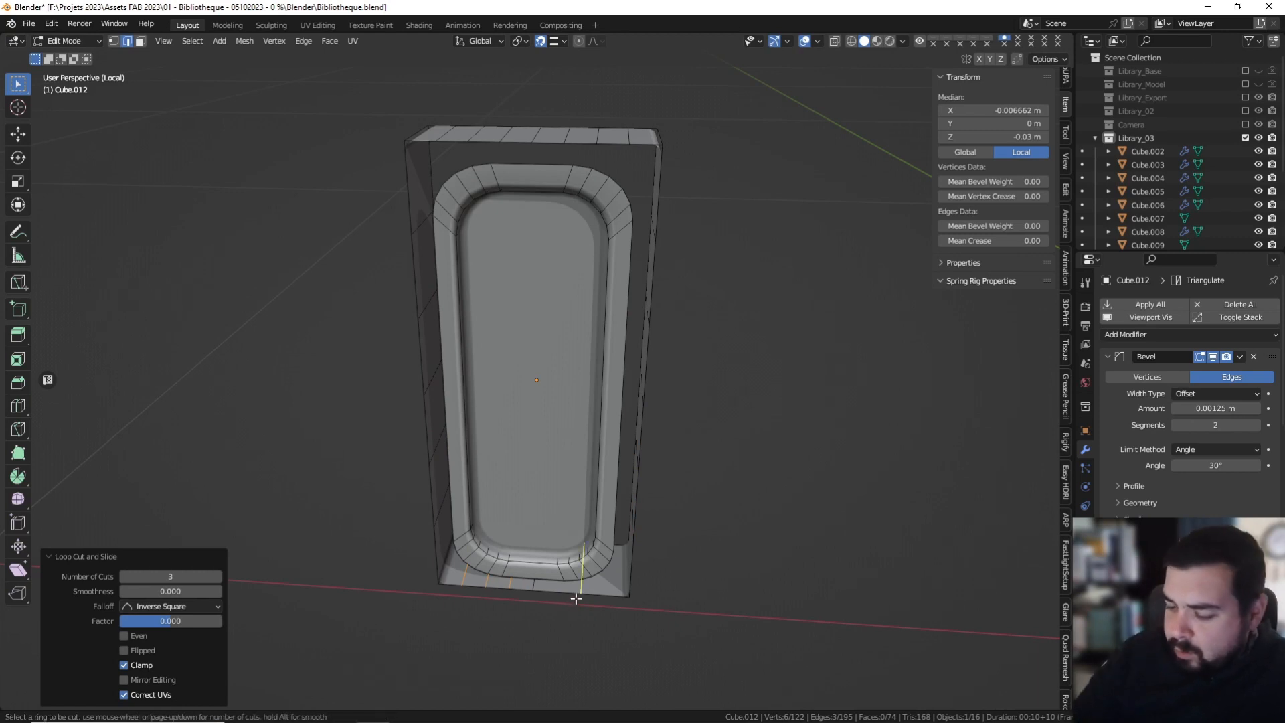
{"action": "left_click", "coordinate": [575, 568]}
{"action": "right_click", "coordinate": [575, 566]}
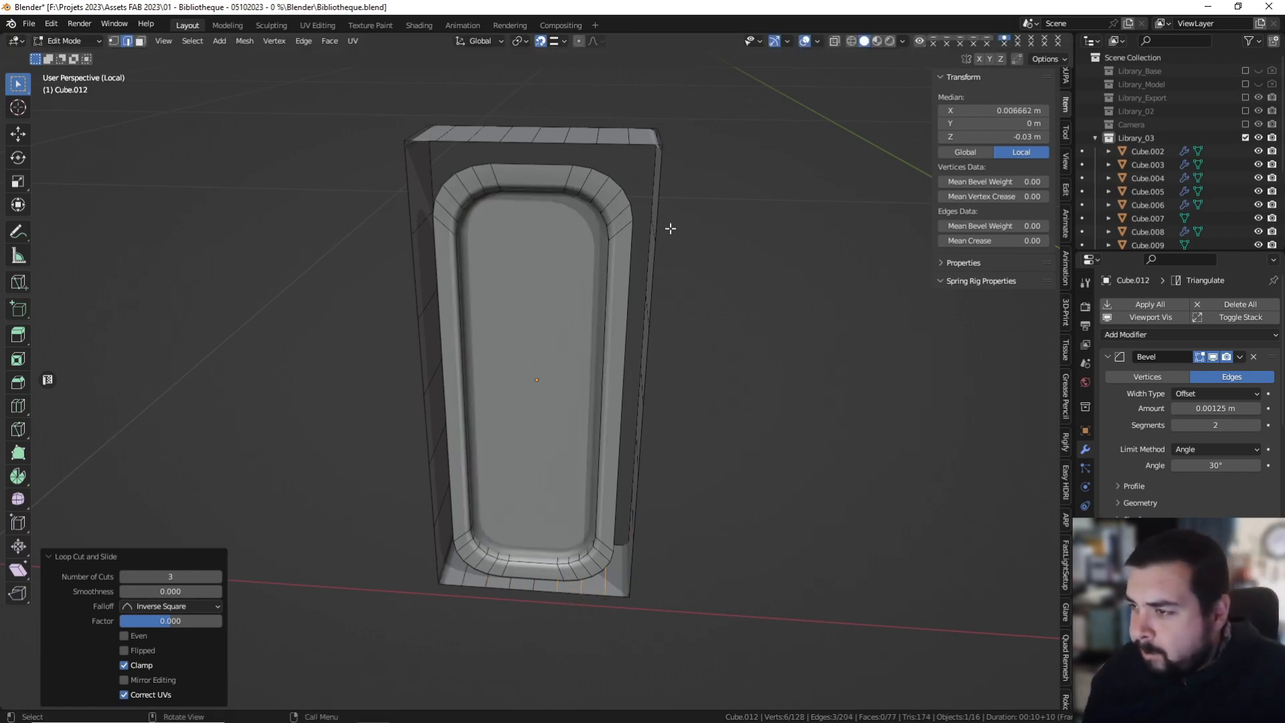
Dissolve the four centre edges on the top, bottom, left and right outer faces.
{"action": "middle_click_drag", "start_coordinate": [669, 228], "coordinate": [536, 168]}
{"action": "left_click", "coordinate": [537, 143]}
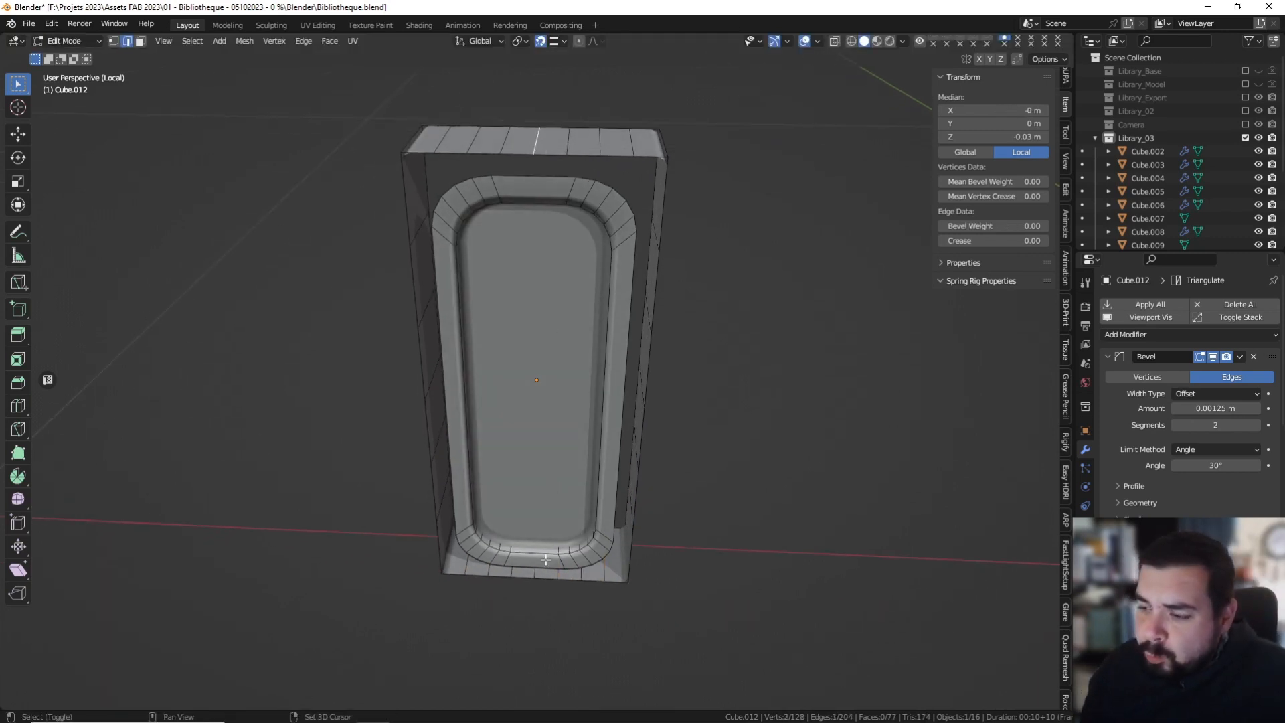
{"action": "key", "text": "ctrl+z"}
{"action": "middle_click_drag", "start_coordinate": [532, 575], "coordinate": [582, 407]}
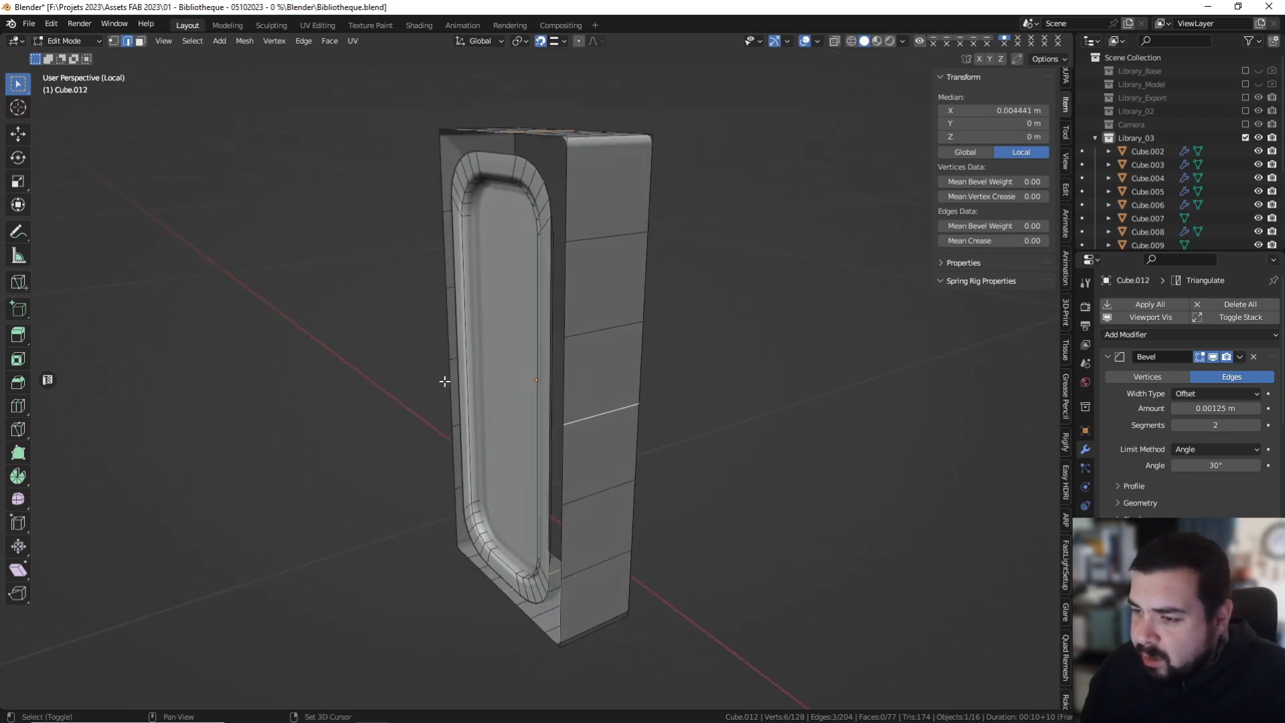
{"action": "middle_click_drag", "start_coordinate": [448, 378], "coordinate": [475, 404]}
{"action": "key", "text": "x"}
{"action": "left_click", "coordinate": [514, 448]}
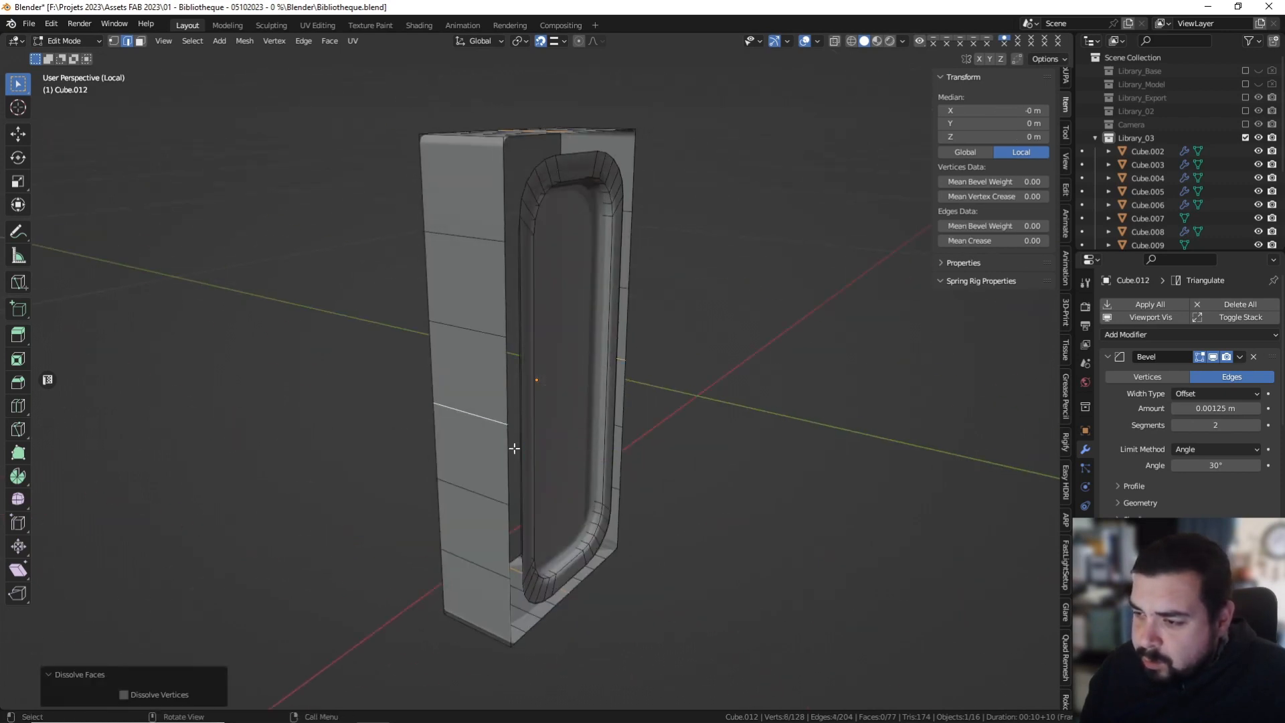
{"action": "key", "text": "x"}
{"action": "left_click", "coordinate": [573, 478]}
{"action": "middle_click_drag", "start_coordinate": [544, 481], "coordinate": [475, 413]}
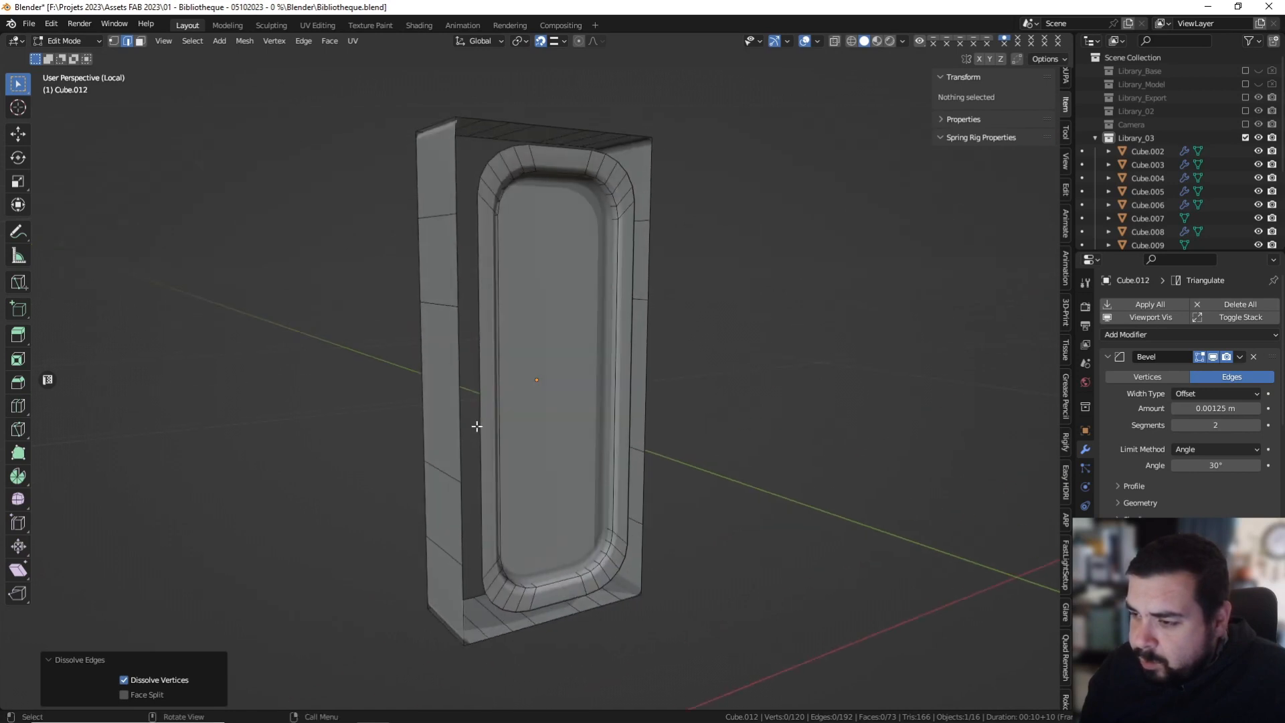
Fill a face between the recess rim's long left edge and the central front edge of the left outer side.
{"action": "left_click", "coordinate": [484, 406]}
{"action": "left_click", "coordinate": [458, 403], "text": "shift"}
{"action": "key", "text": "f"}
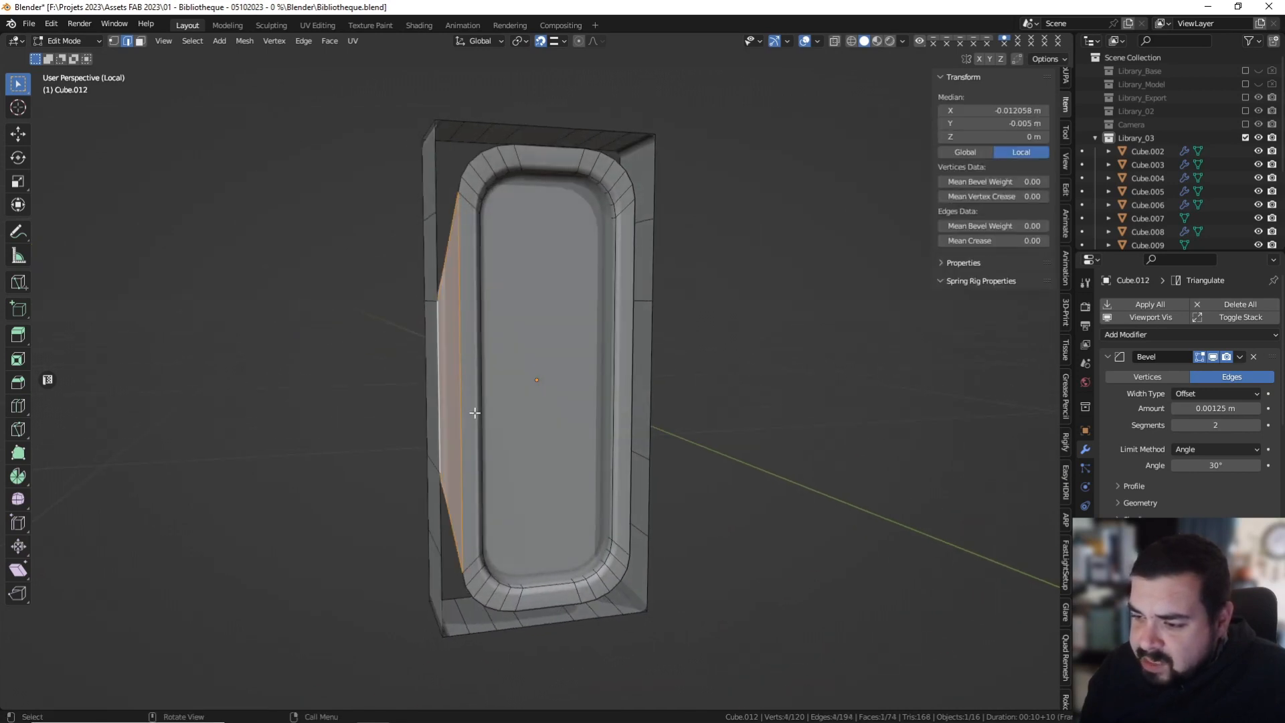
Fill the front faces around the rim from the left side's lower end, round the lower-left corner and along the bottom.
{"action": "left_click", "coordinate": [447, 504]}
{"action": "key", "text": "f"}
{"action": "key", "text": "f"}
{"action": "key", "text": "f"}
{"action": "key", "text": "f"}
{"action": "key", "text": "f"}
{"action": "key", "text": "f"}
{"action": "key", "text": "f"}
{"action": "key", "text": "f"}
{"action": "key", "text": "f"}
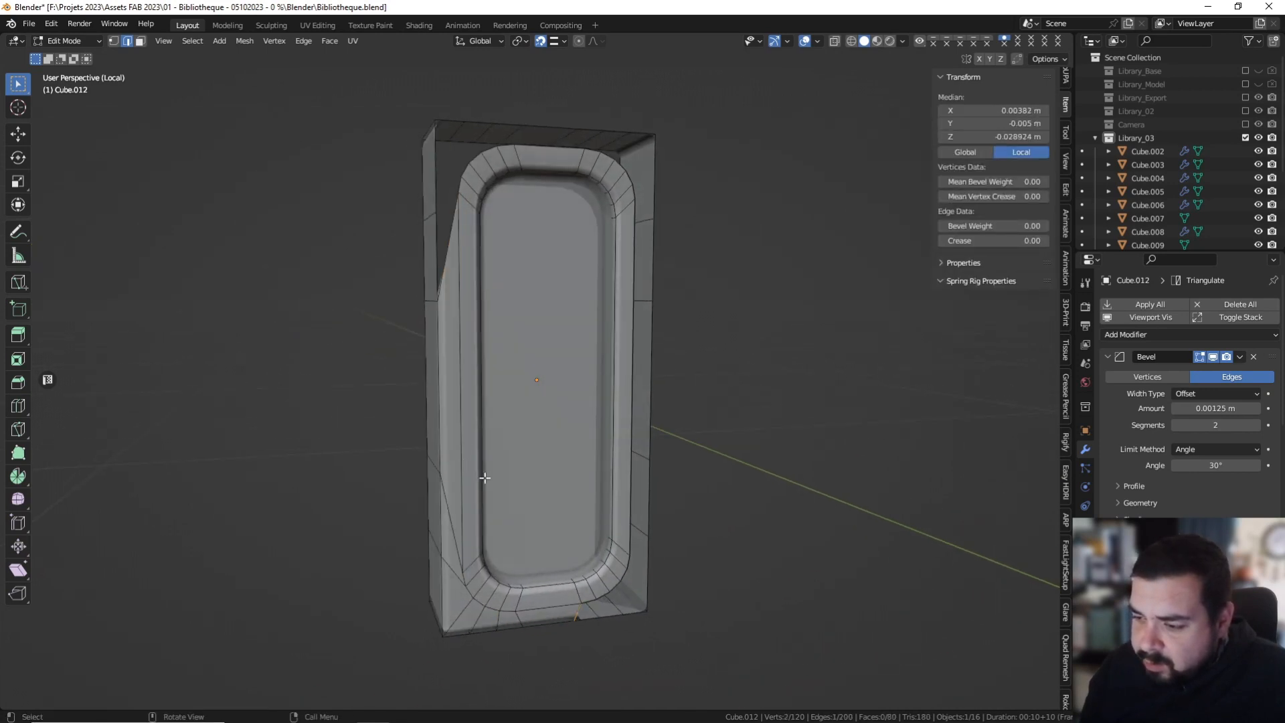
Fill the remaining front faces up the right side, across the top and round the upper-left corner to close the ring.
{"action": "key", "text": "f"}
{"action": "key", "text": "f"}
{"action": "key", "text": "f"}
{"action": "key", "text": "f"}
{"action": "key", "text": "f"}
{"action": "key", "text": "f"}
{"action": "key", "text": "f"}
{"action": "key", "text": "f"}
{"action": "key", "text": "f"}
{"action": "key", "text": "f"}
{"action": "key", "text": "f"}
{"action": "key", "text": "f"}
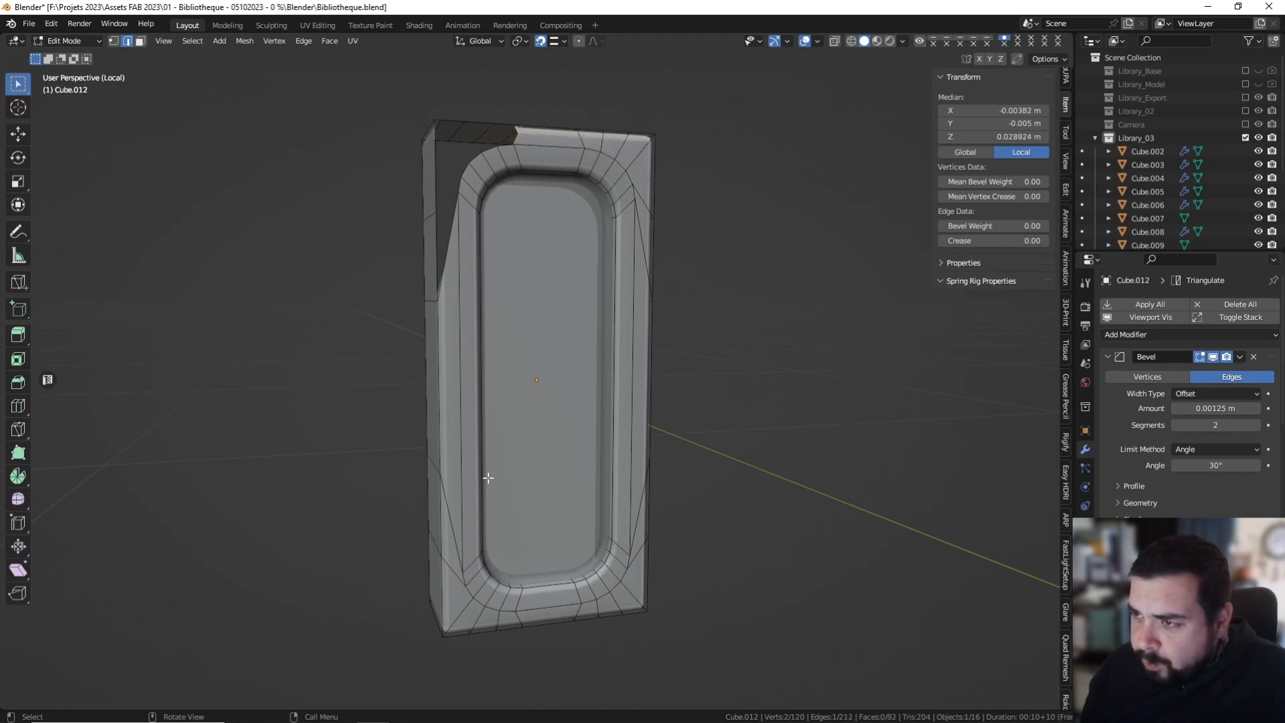
{"action": "key", "text": "f"}
{"action": "key", "text": "f"}
{"action": "middle_click_drag", "start_coordinate": [490, 478], "coordinate": [521, 472]}
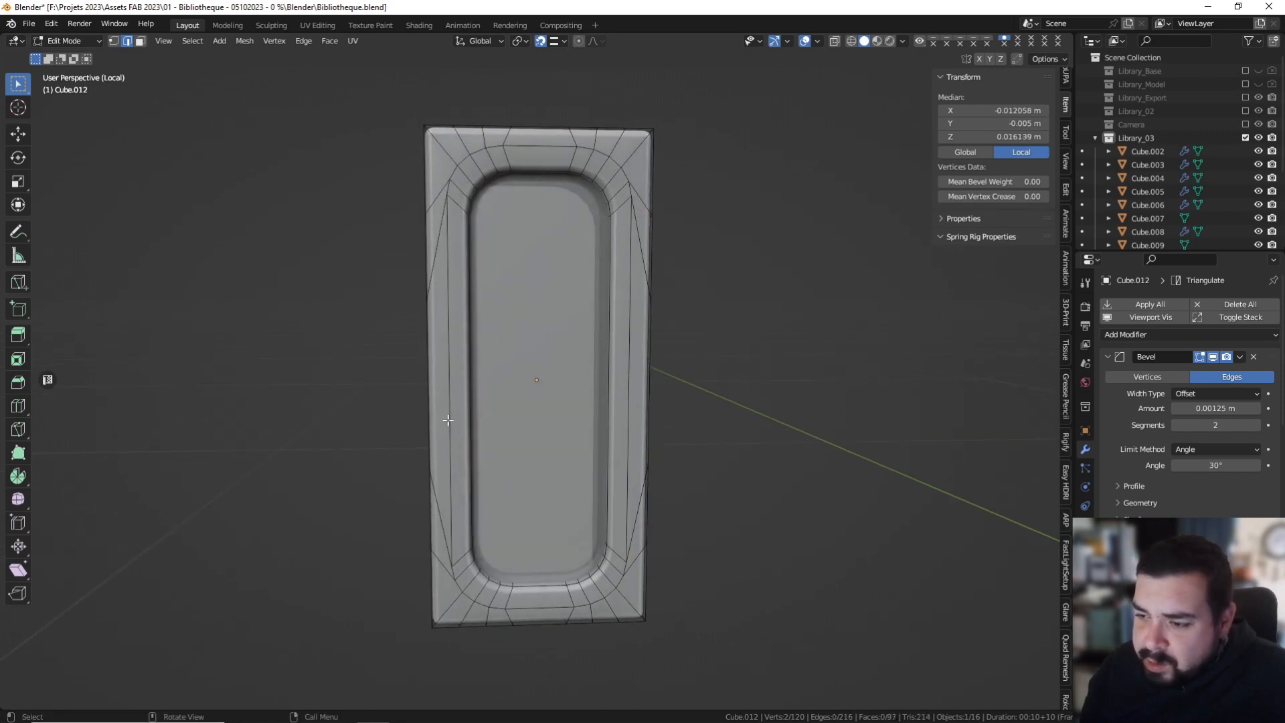
{"action": "mouse_move", "coordinate": [449, 202]}
{"action": "middle_mouse_down"}
{"action": "mouse_move", "coordinate": [447, 234]}
{"action": "mouse_move", "coordinate": [464, 187]}
{"action": "middle_mouse_up"}
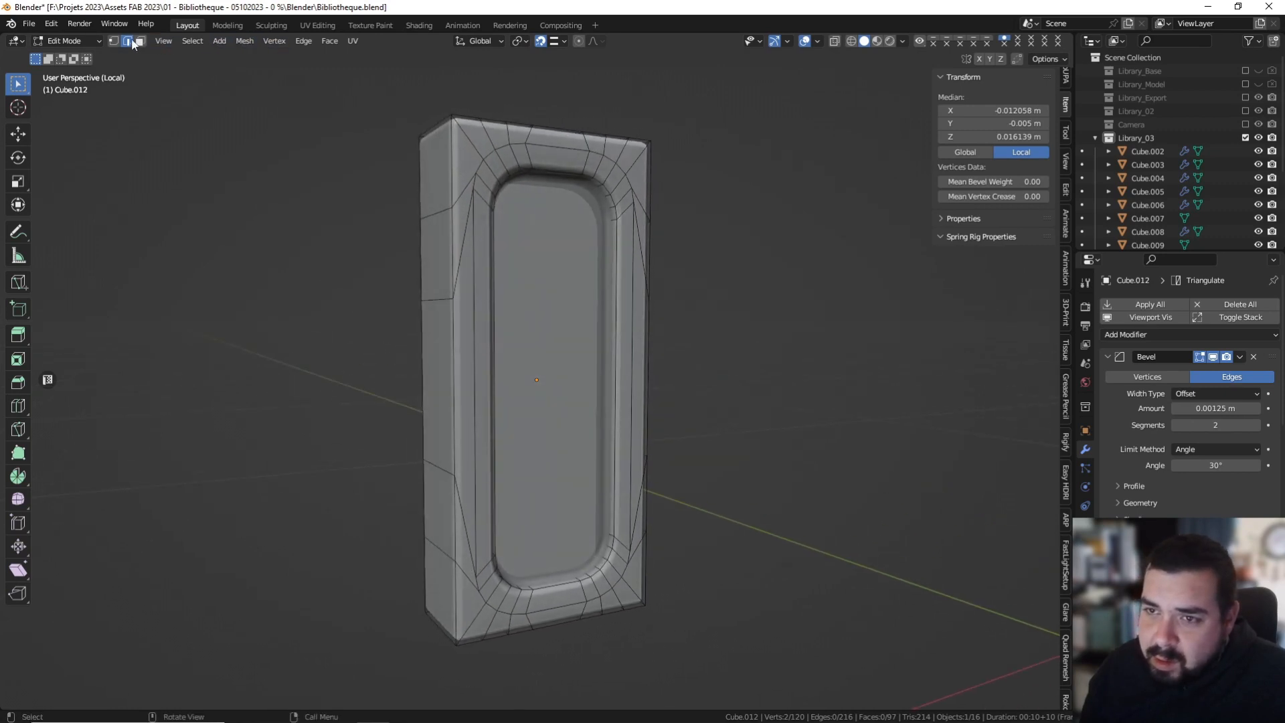
Slide the two upper cross edges on the insert's left outer side up towards the top corner.
{"action": "left_click", "coordinate": [425, 215]}
{"action": "key", "text": "g"}
{"action": "key", "text": "g"}
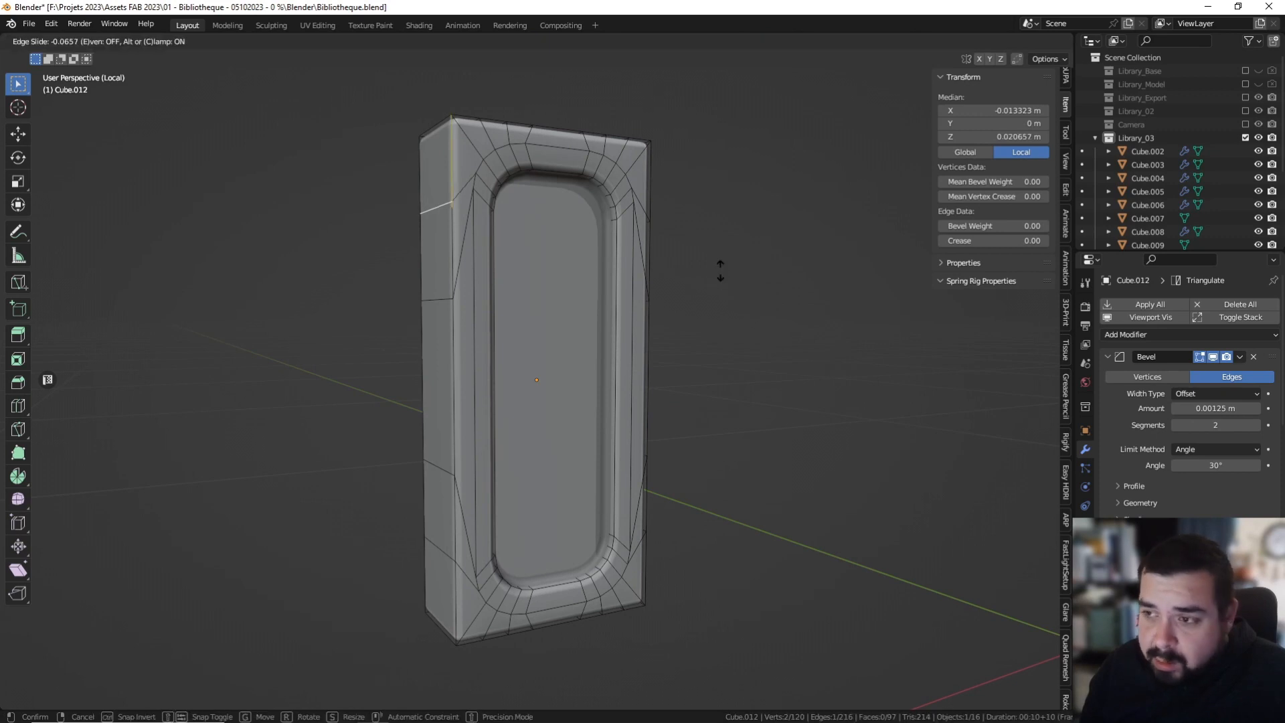
{"action": "left_click", "coordinate": [724, 224]}
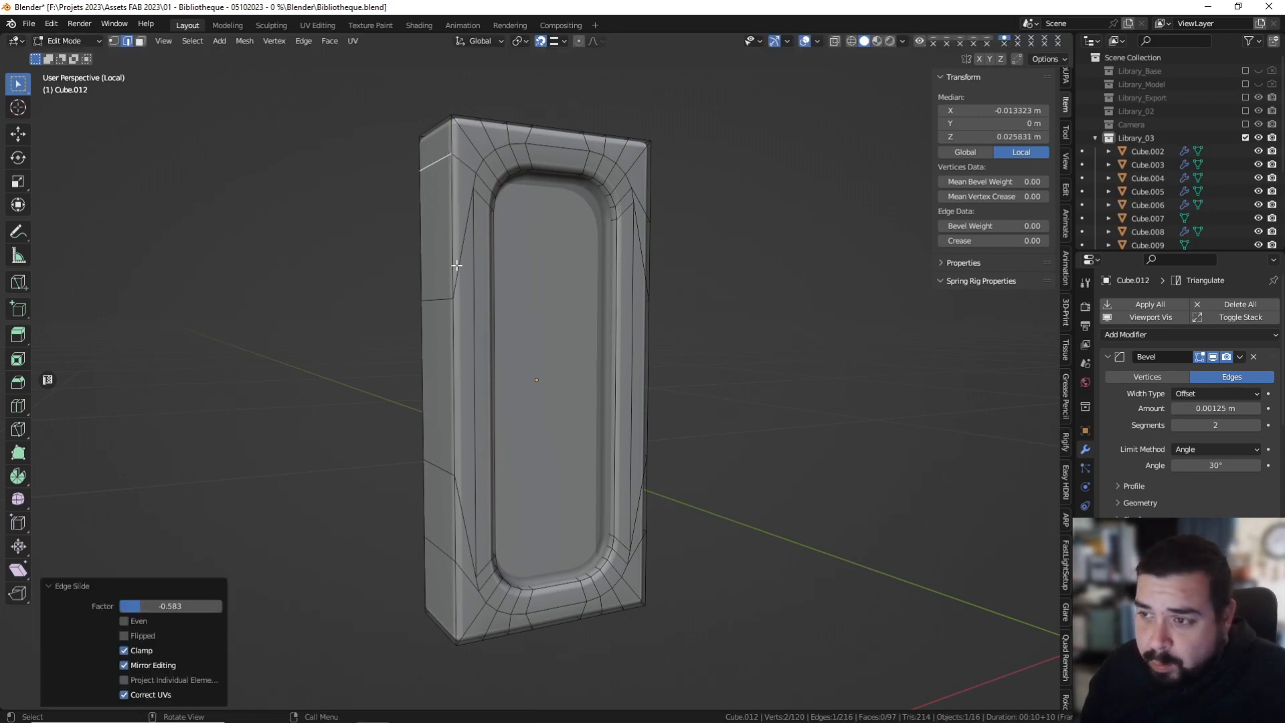
{"action": "left_click", "coordinate": [445, 293]}
{"action": "key", "text": "g"}
{"action": "key", "text": "g"}
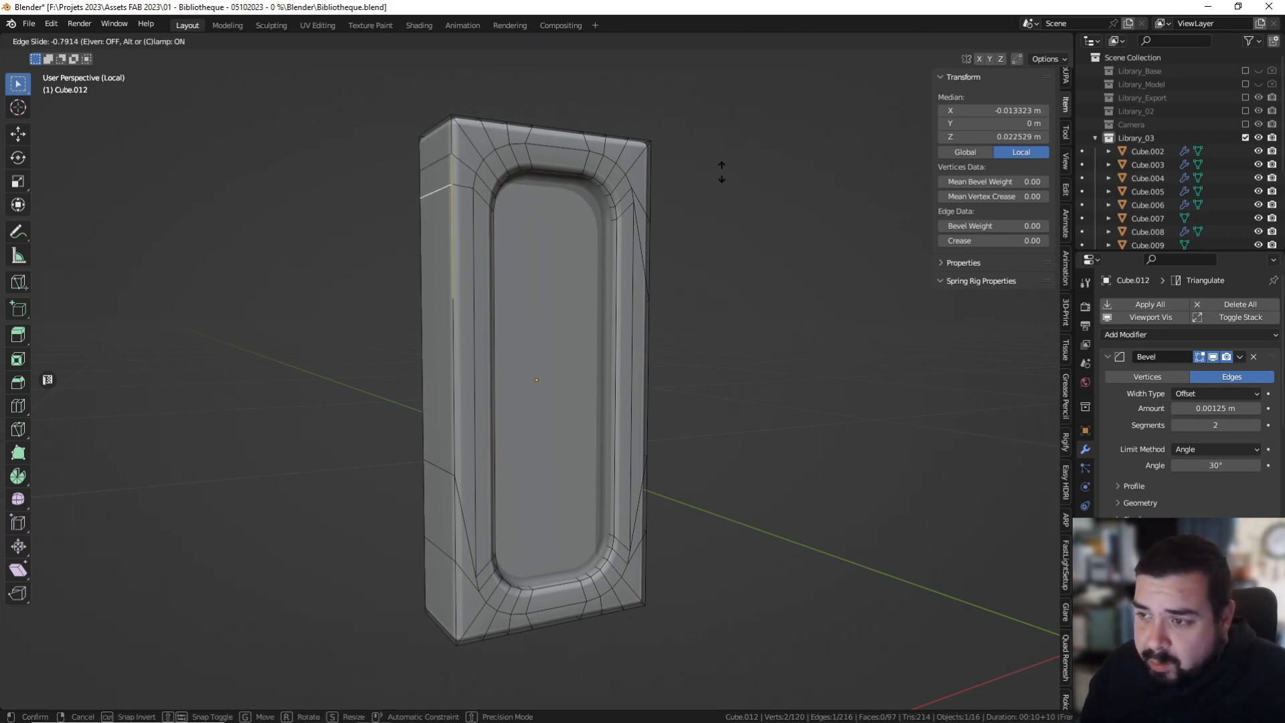
{"action": "left_click", "coordinate": [723, 167]}
Slide the two upper cross edges on the insert's right outer side up towards the top corner.
{"action": "middle_click_drag", "start_coordinate": [669, 169], "coordinate": [625, 210]}
{"action": "left_click", "coordinate": [625, 210]}
{"action": "key", "text": "g"}
{"action": "key", "text": "g"}
{"action": "left_click", "coordinate": [716, 182]}
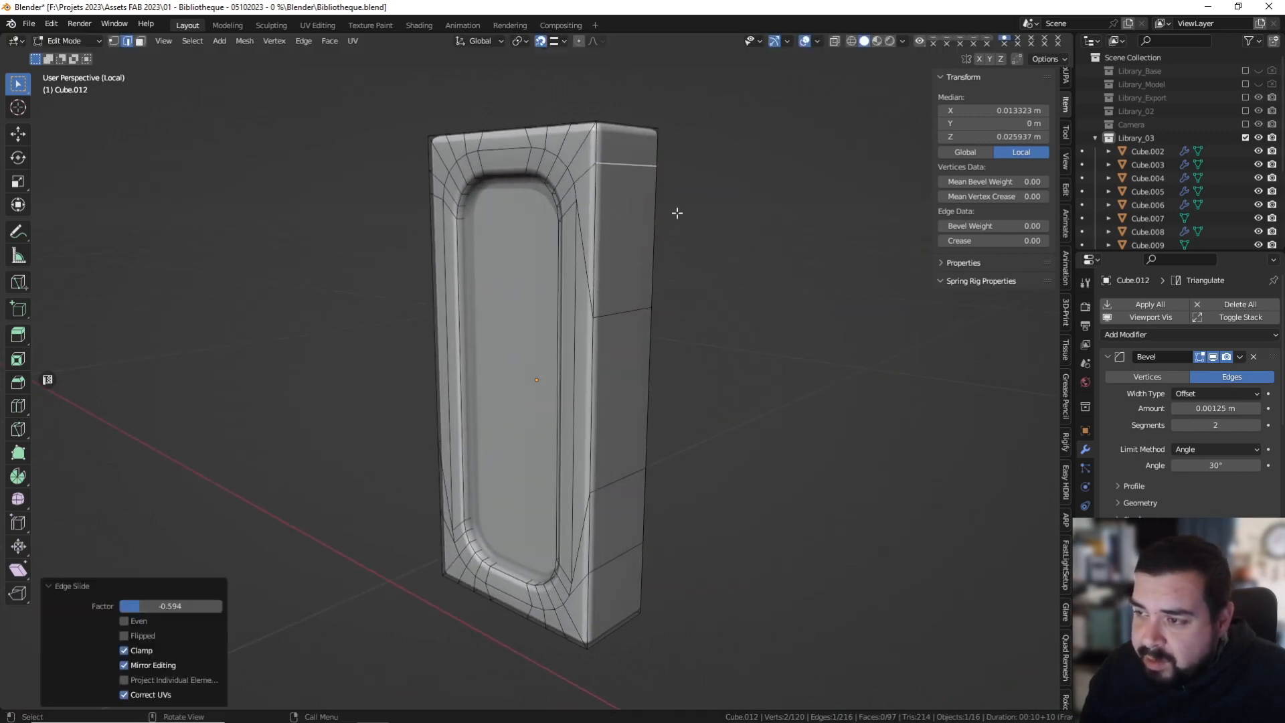
{"action": "left_click", "coordinate": [611, 319]}
{"action": "key", "text": "g"}
{"action": "key", "text": "g"}
{"action": "left_click", "coordinate": [749, 207]}
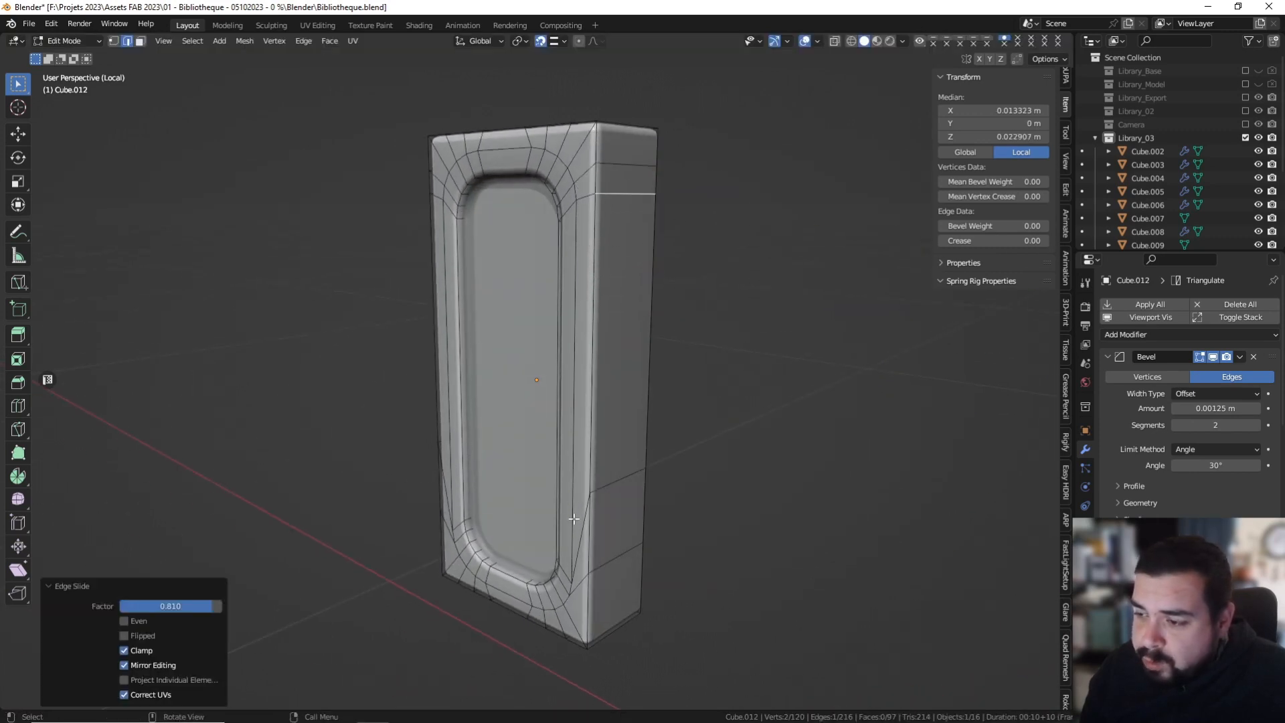
Slide the two lower cross edges on the insert's right outer side down towards the bottom corner.
{"action": "left_click", "coordinate": [617, 516]}
{"action": "middle_click_drag", "start_coordinate": [699, 565], "coordinate": [610, 540]}
{"action": "key", "text": "g"}
{"action": "key", "text": "g"}
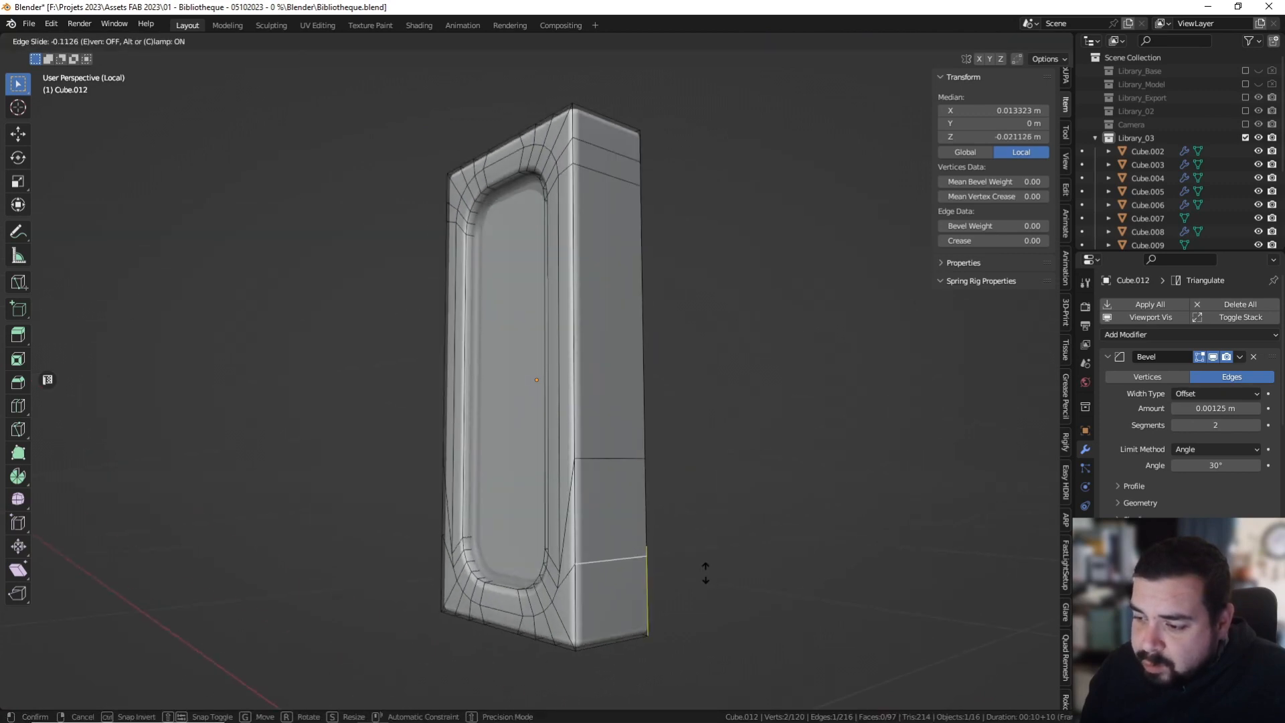
{"action": "left_click", "coordinate": [691, 611]}
{"action": "key", "text": "g"}
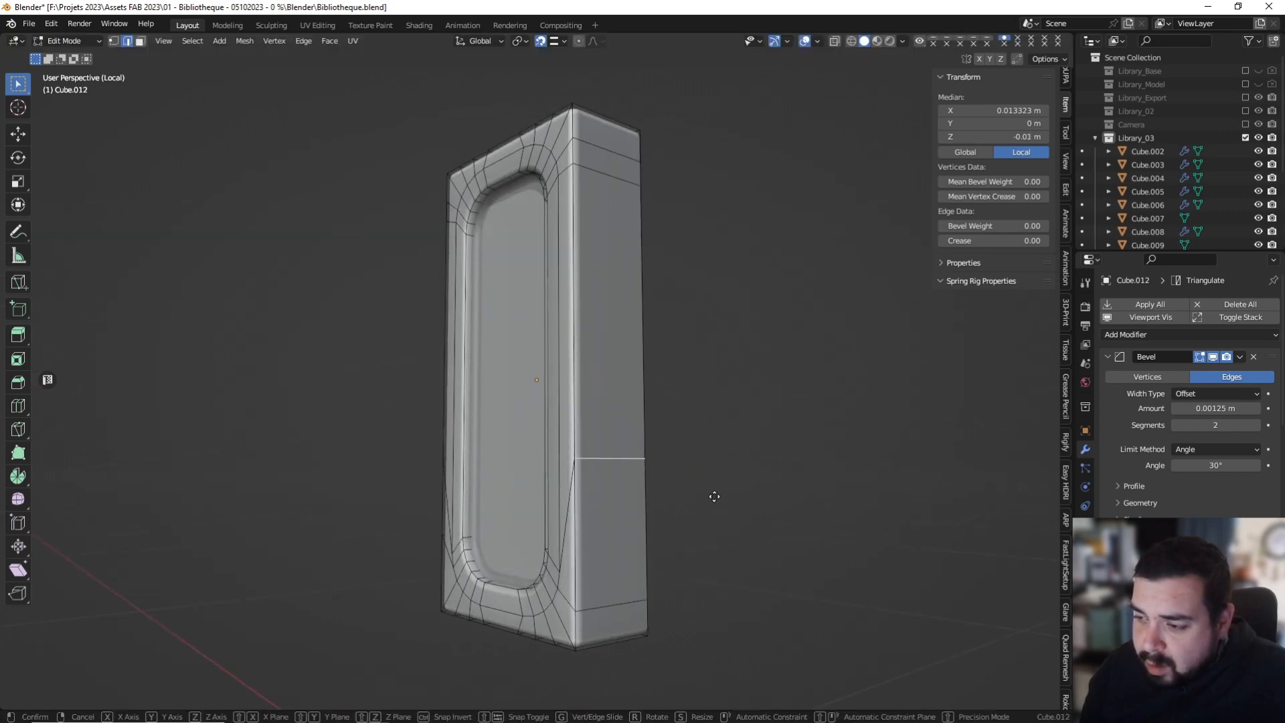
{"action": "key", "text": "g"}
{"action": "left_click", "coordinate": [684, 629]}
Slide the two lower cross edges on the insert's left outer side down towards the bottom corner.
{"action": "middle_click_drag", "start_coordinate": [683, 629], "coordinate": [465, 540]}
{"action": "left_click", "coordinate": [420, 543]}
{"action": "key", "text": "g"}
{"action": "key", "text": "g"}
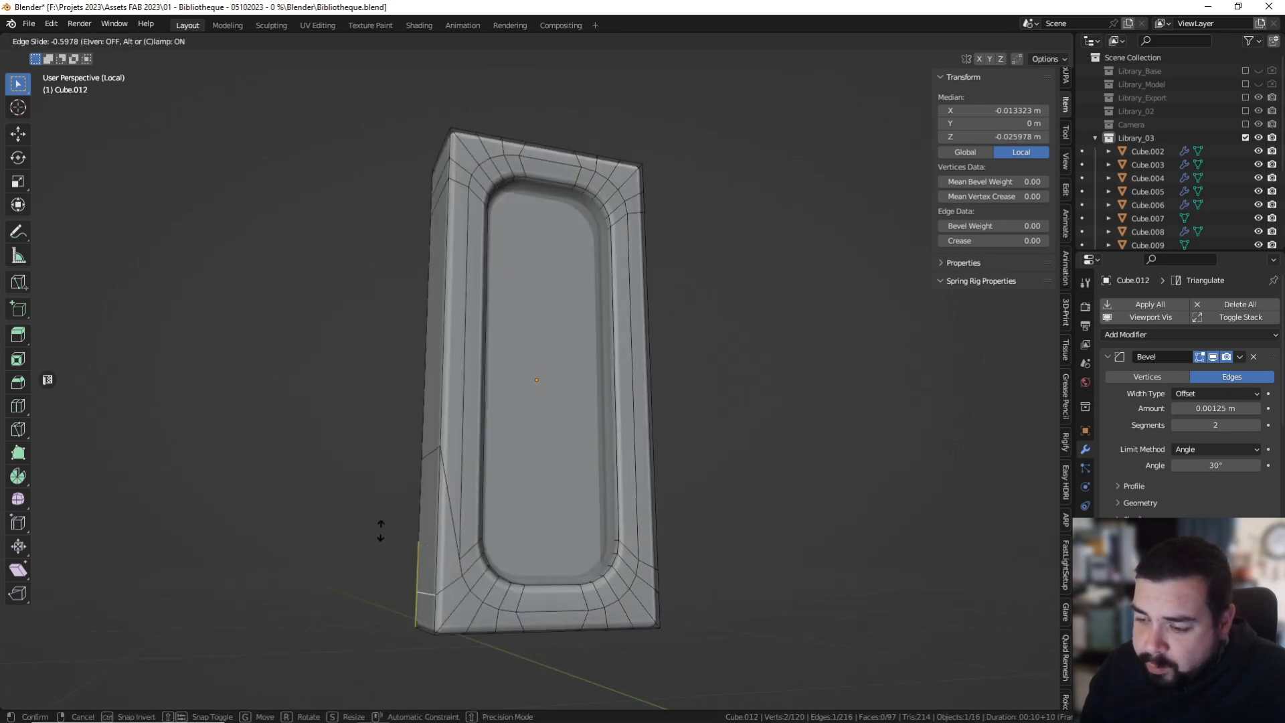
{"action": "left_click", "coordinate": [408, 496]}
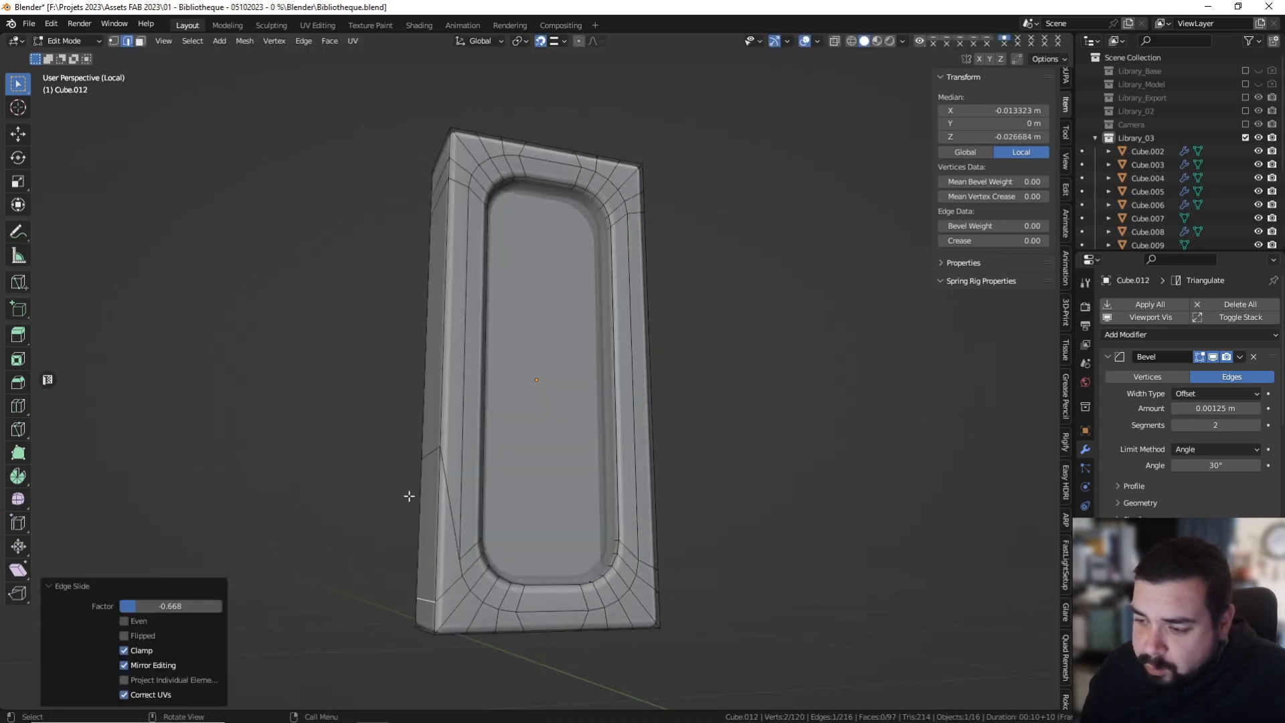
{"action": "left_click", "coordinate": [431, 456]}
{"action": "key", "text": "g"}
{"action": "key", "text": "g"}
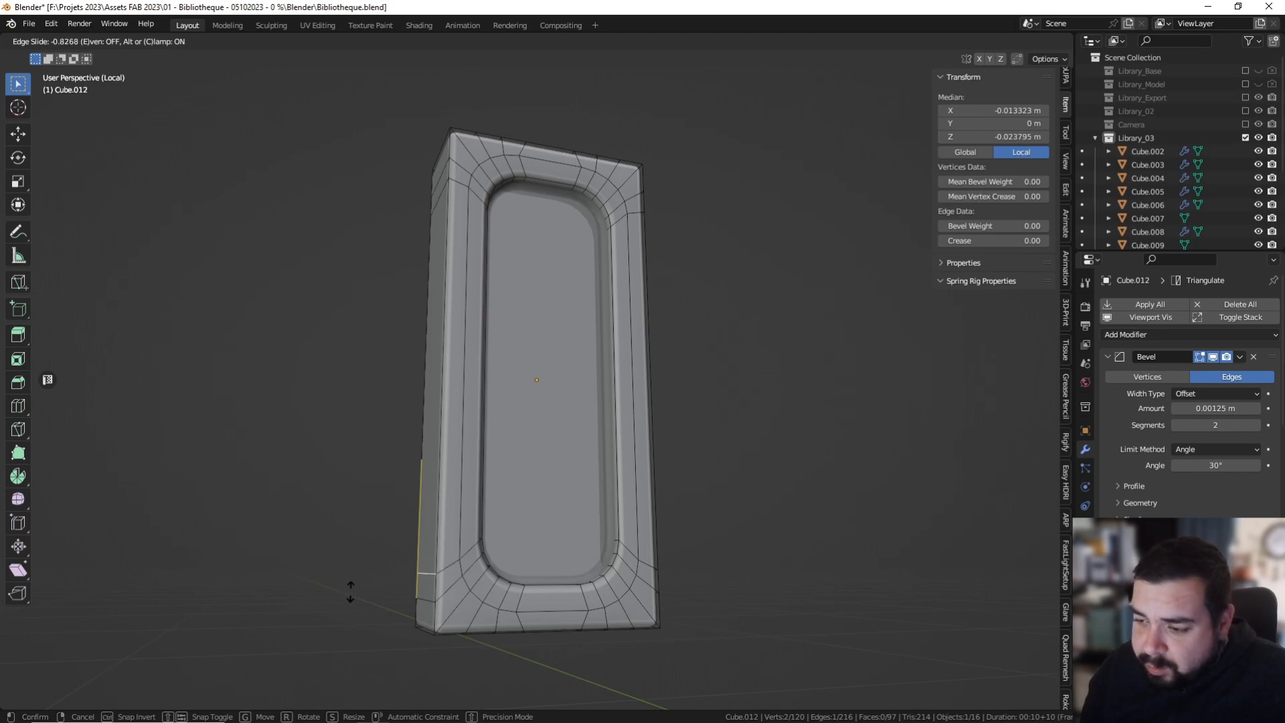
{"action": "left_click", "coordinate": [350, 592]}
Add a centred loop cut around the outer sides halfway through the insert's depth and snap the 3D cursor to it.
{"action": "middle_click_drag", "start_coordinate": [575, 415], "coordinate": [517, 133]}
{"action": "key", "text": "ctrl+r"}
{"action": "left_click", "coordinate": [518, 133]}
{"action": "right_click", "coordinate": [518, 133]}
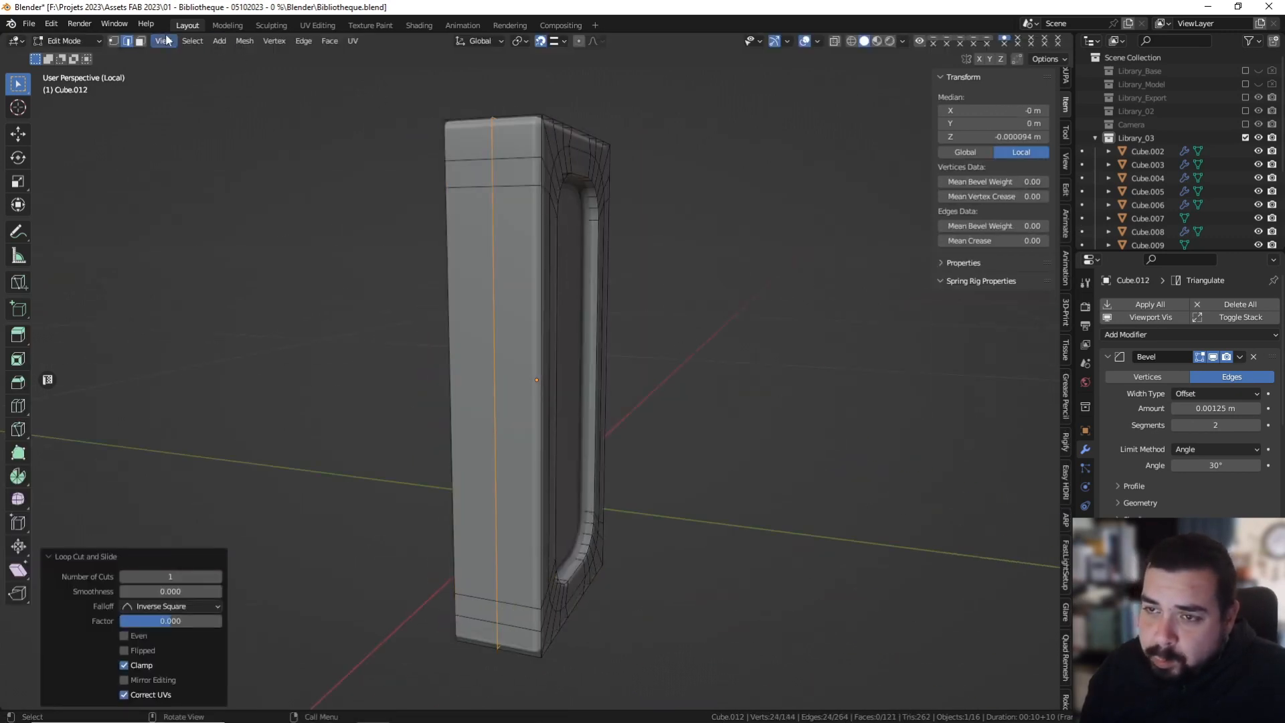
{"action": "key", "text": "shift+s"}
{"action": "left_click", "coordinate": [609, 369]}
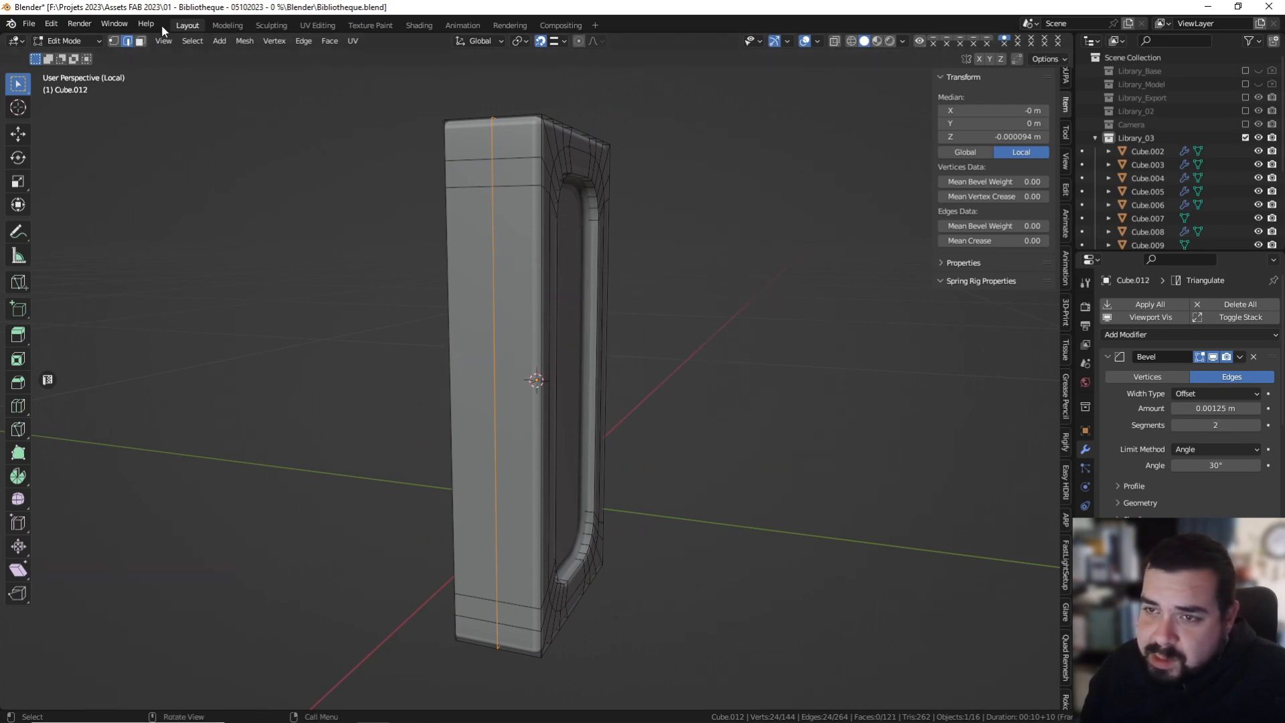
Delete the loop of outer side faces behind the insert's centre cut.
{"action": "left_click", "coordinate": [140, 41]}
{"action": "left_click", "coordinate": [465, 136], "text": "alt"}
{"action": "key", "text": "x"}
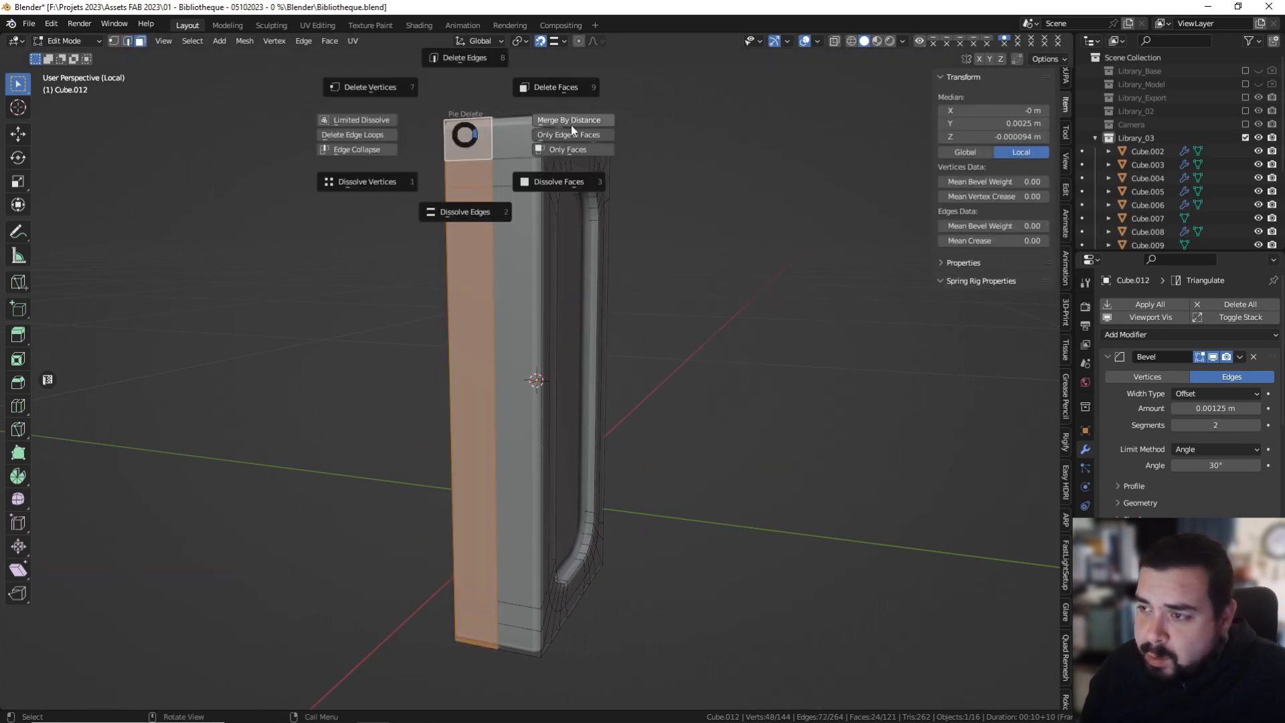
{"action": "left_click", "coordinate": [558, 163]}
{"action": "key", "text": "Tab"}
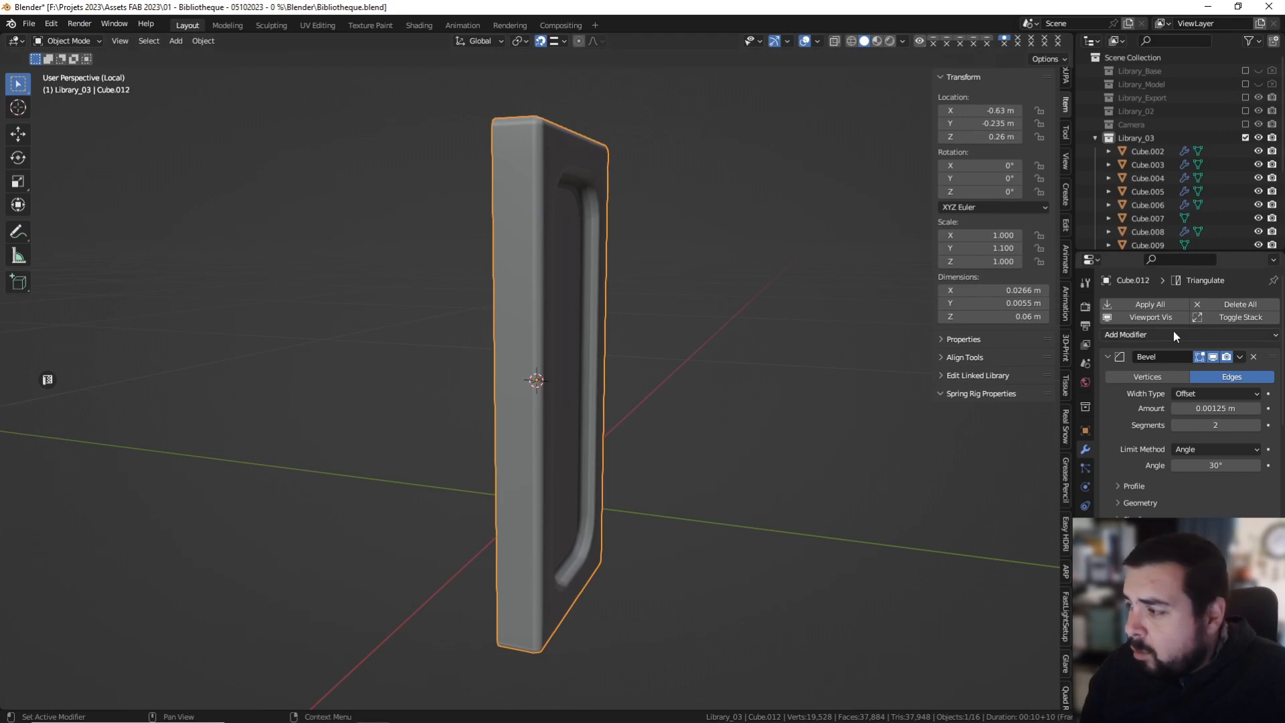
Add a Mirror modifier to the insert on the Y axis only and apply it.
{"action": "left_click", "coordinate": [1173, 331]}
{"action": "left_click", "coordinate": [1013, 488]}
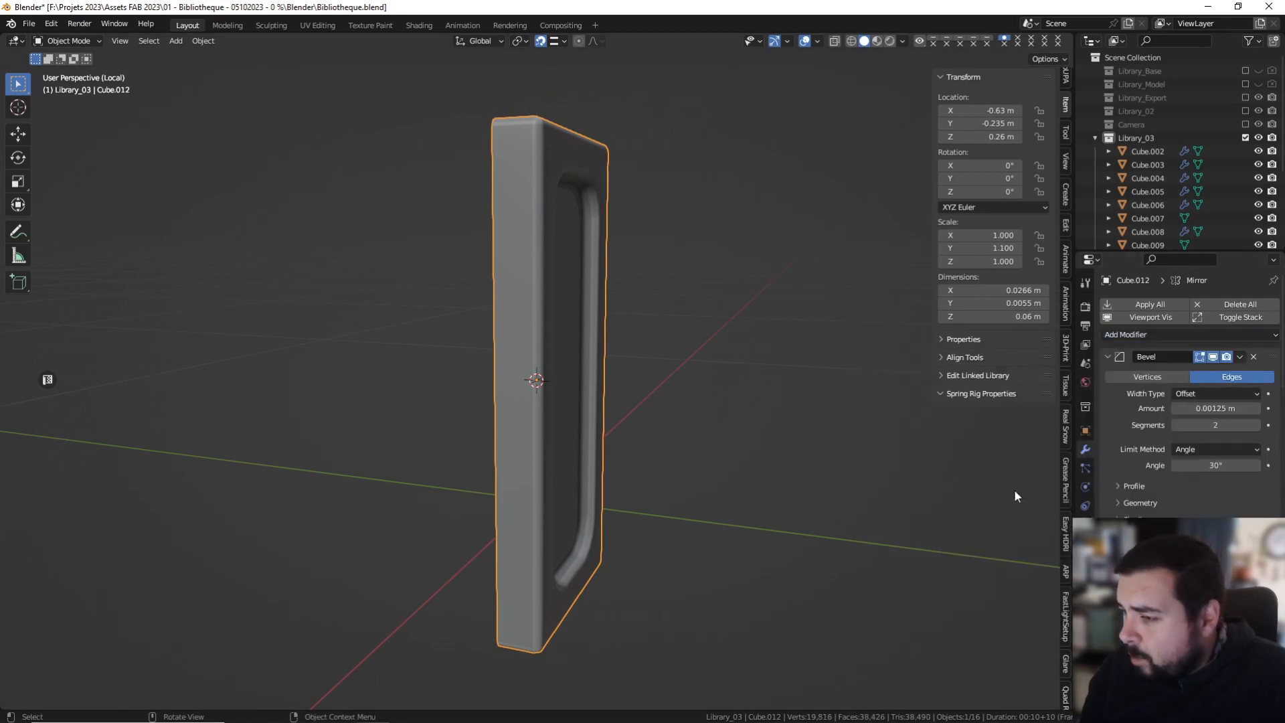
{"action": "scroll", "coordinate": [1235, 504], "scroll_direction": "down", "scroll_amount": 8}
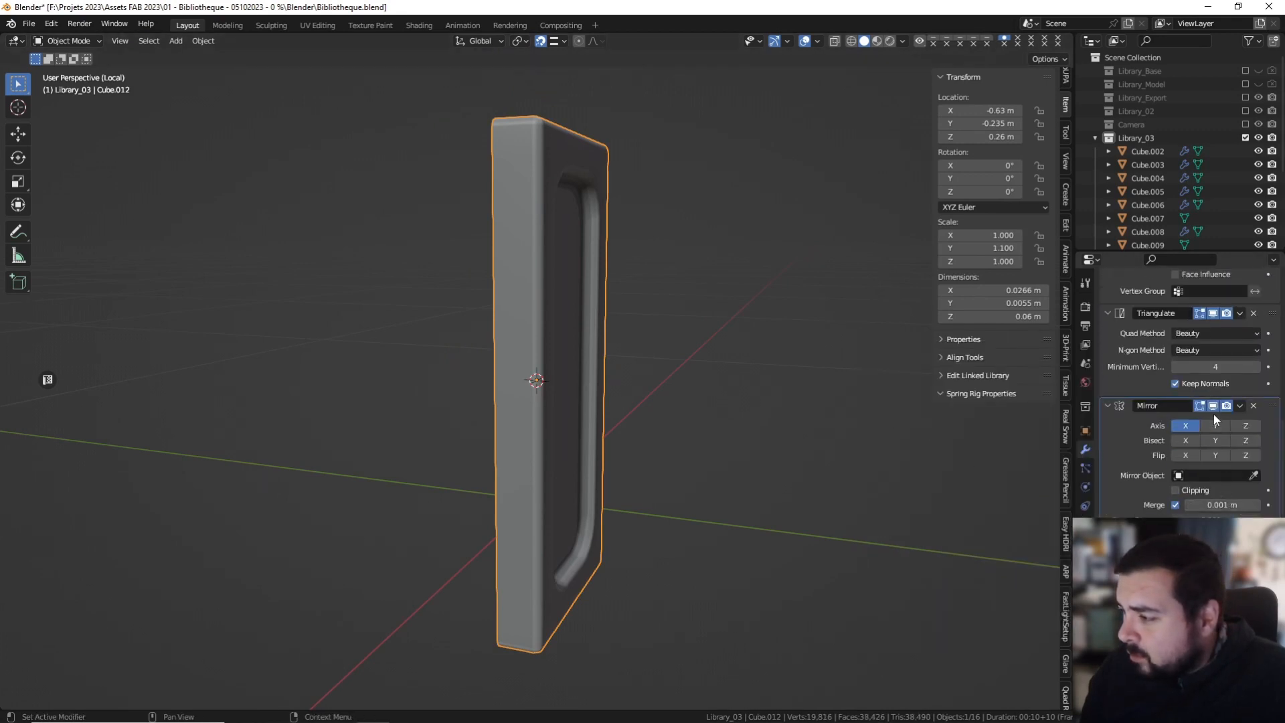
{"action": "left_click", "coordinate": [1215, 426]}
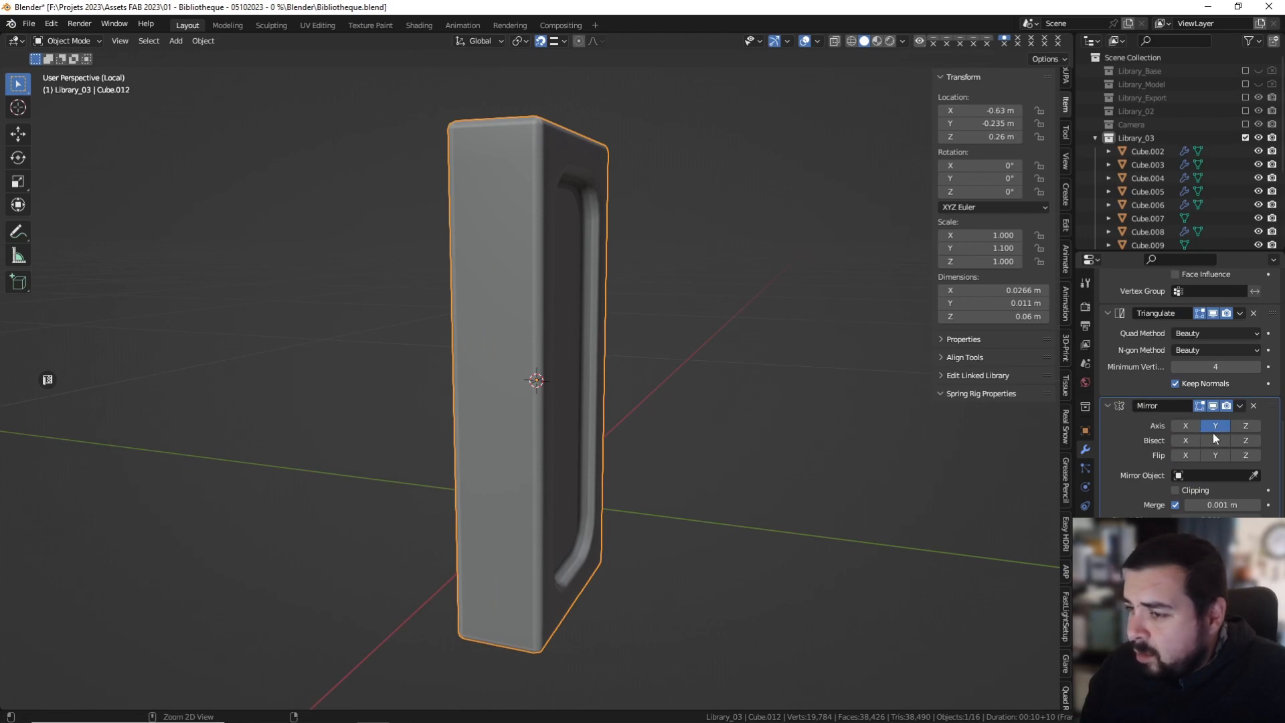
{"action": "key", "text": "ctrl+a"}
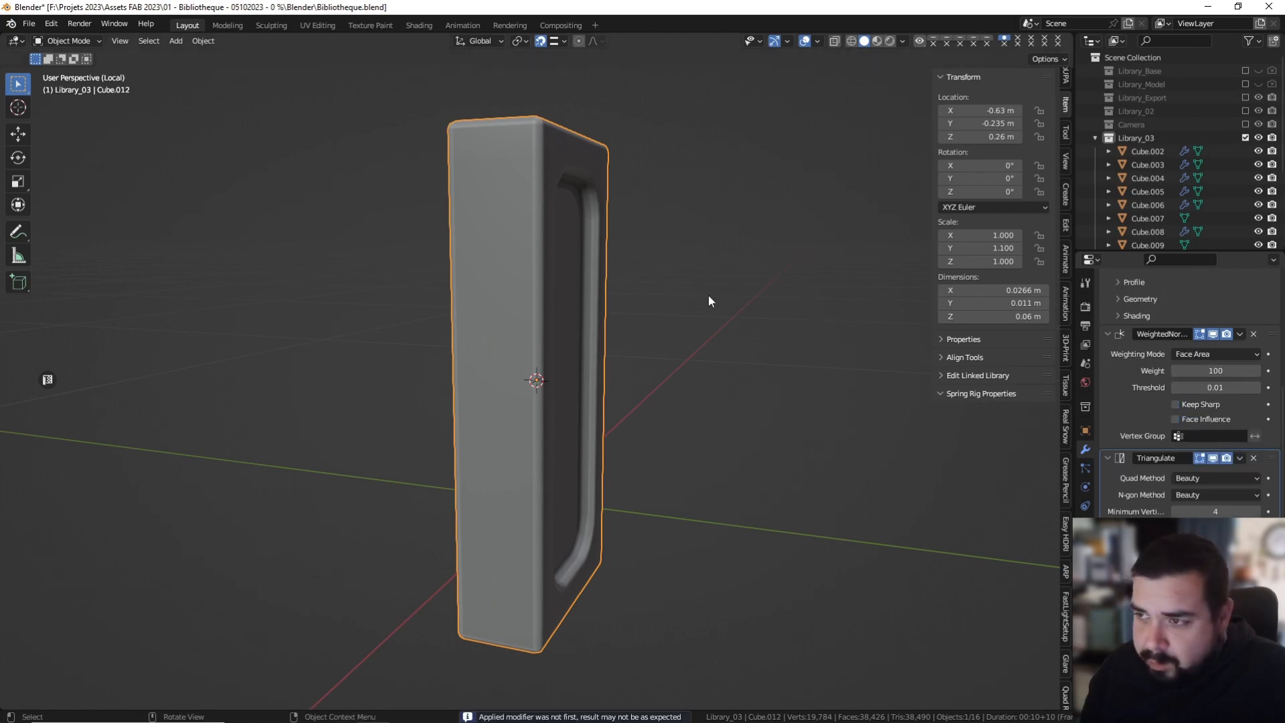
Dissolve the central edge loop running around the insert's outer sides at the mirror seam.
{"action": "key", "text": "Tab"}
{"action": "left_click", "coordinate": [491, 262]}
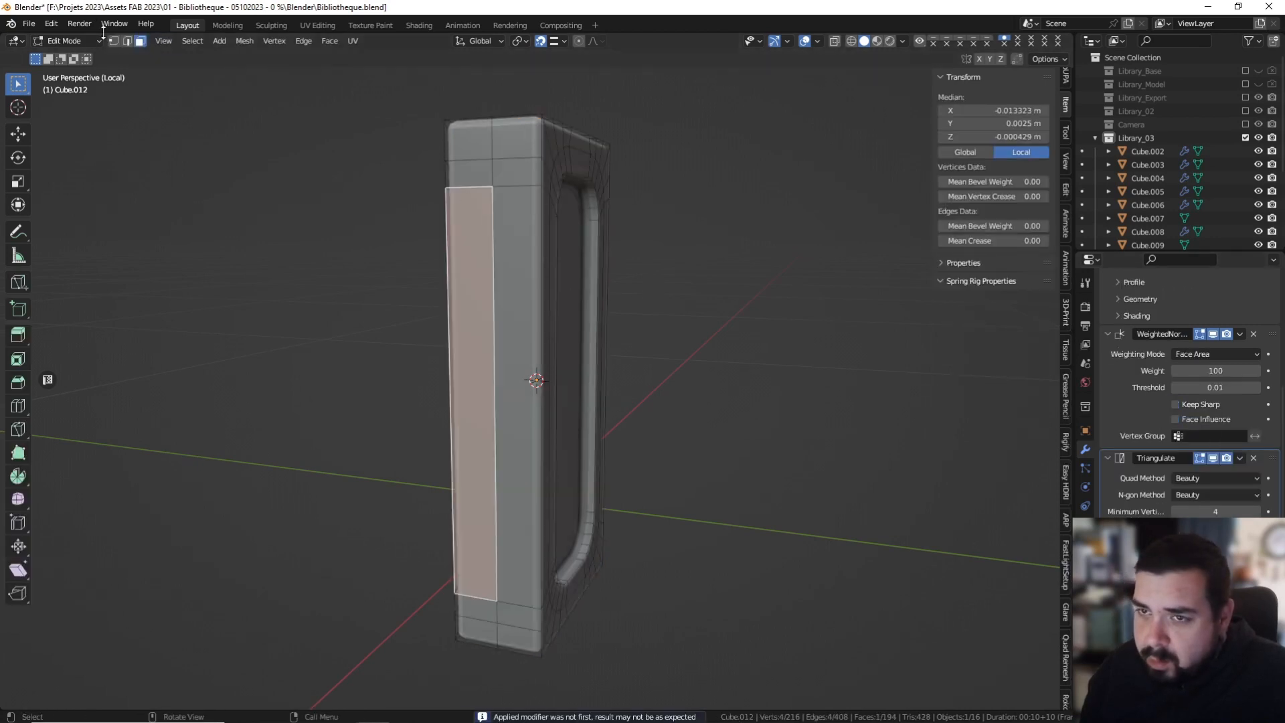
{"action": "left_click", "coordinate": [131, 42]}
{"action": "left_click", "coordinate": [517, 215], "text": "alt"}
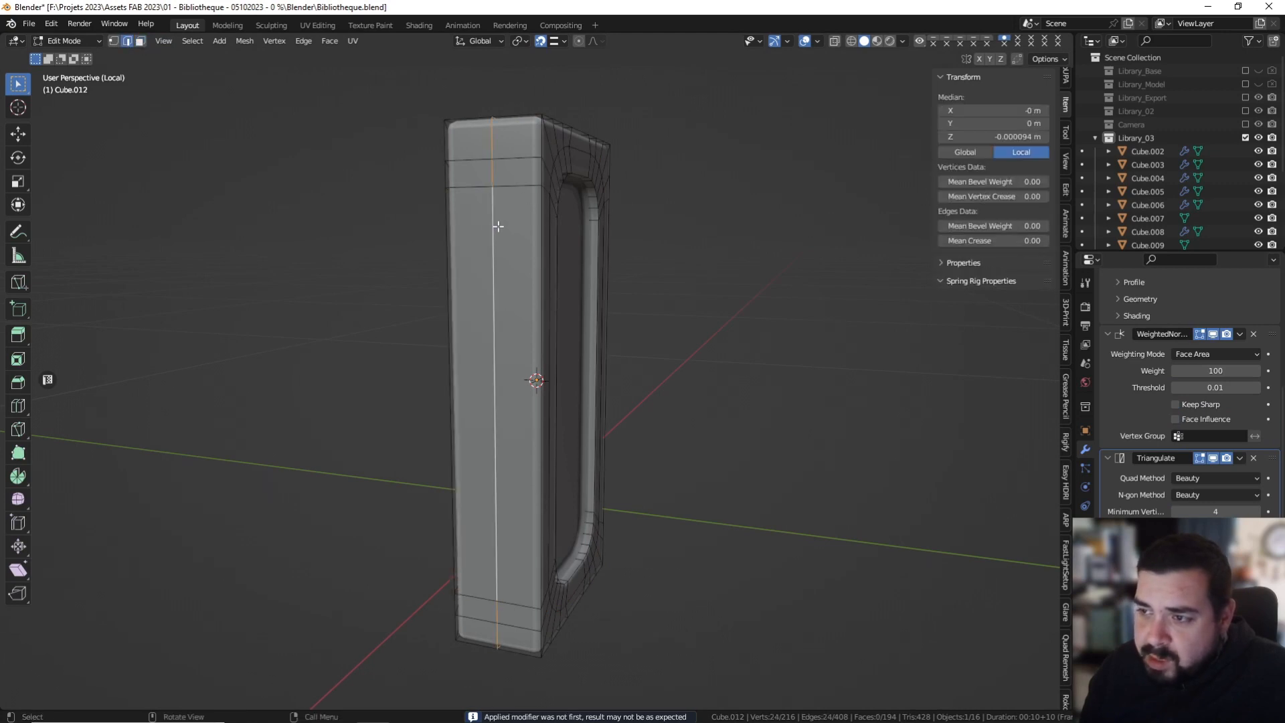
{"action": "key", "text": "x"}
{"action": "left_click", "coordinate": [528, 386]}
{"action": "middle_click_drag", "start_coordinate": [629, 310], "coordinate": [581, 310]}
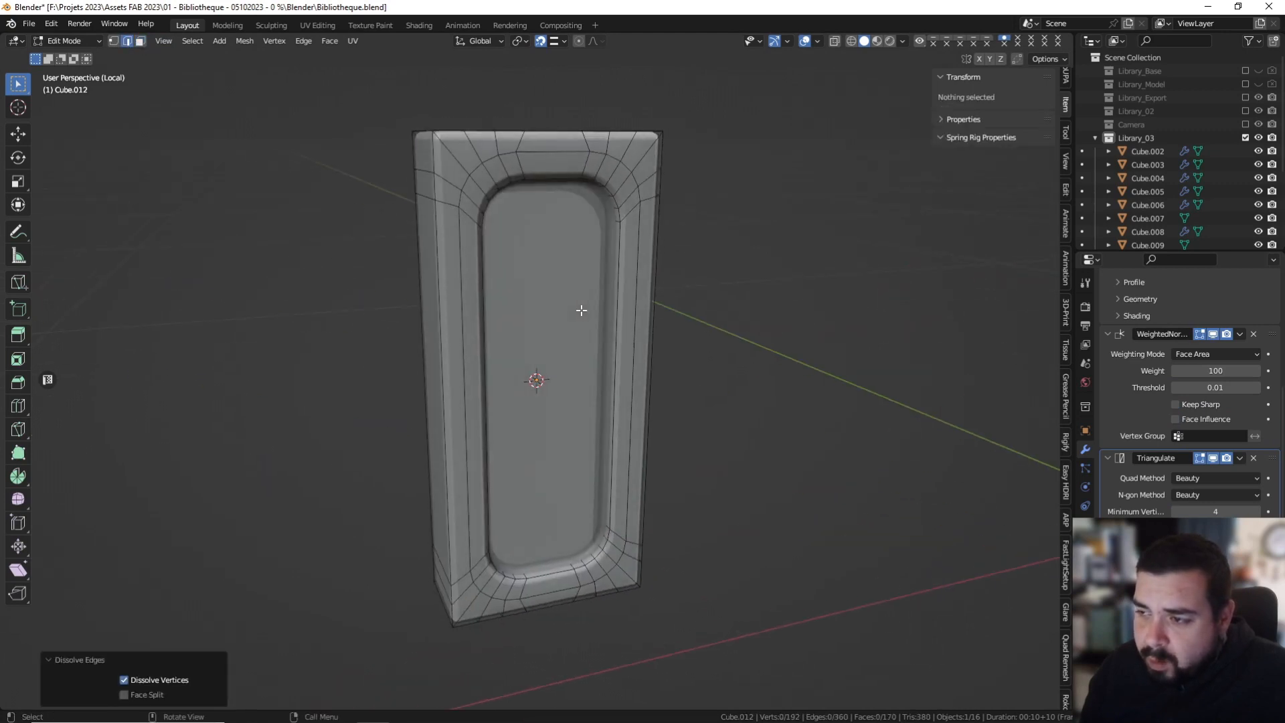
Apply the insert's scale and set its origin to geometry.
{"action": "key", "text": "Tab"}
{"action": "key", "text": "q"}
{"action": "left_click", "coordinate": [585, 310]}
{"action": "key", "text": "q"}
{"action": "left_click", "coordinate": [570, 322]}
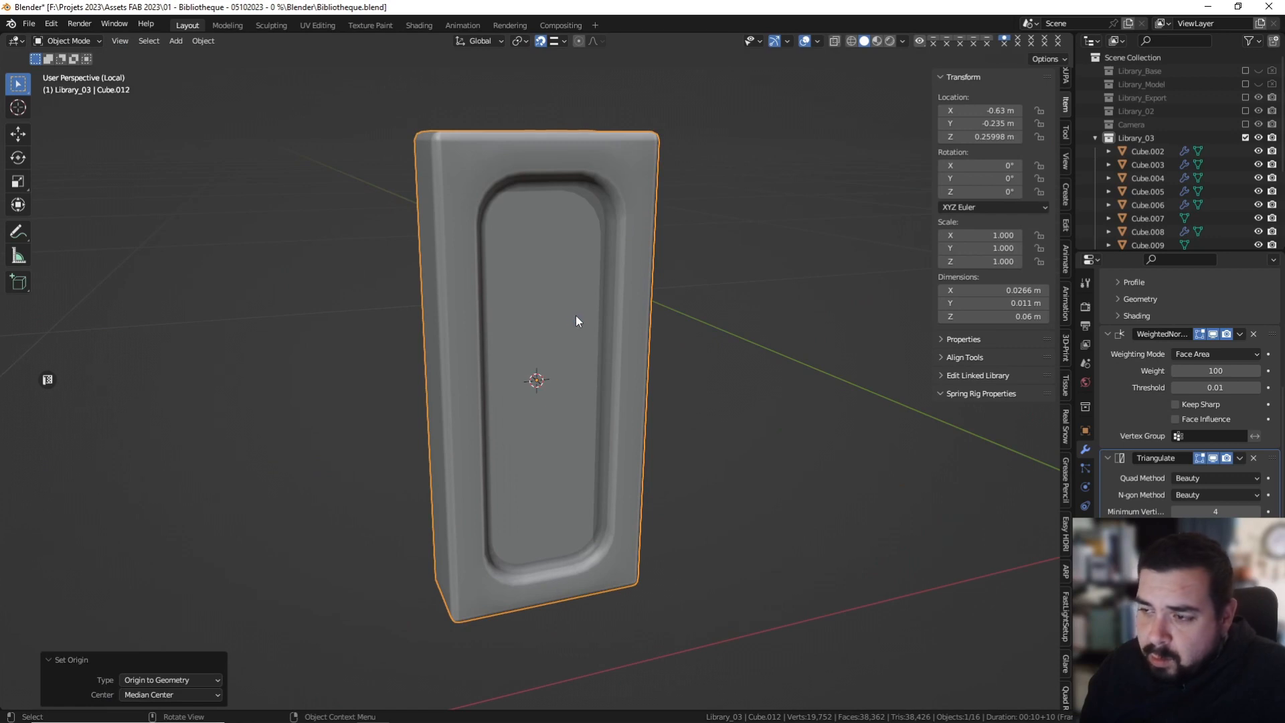
Exit the insert's isolated view and select the frame of the middle sliding door on the bookcase.
{"action": "key", "text": "KP_Divide"}
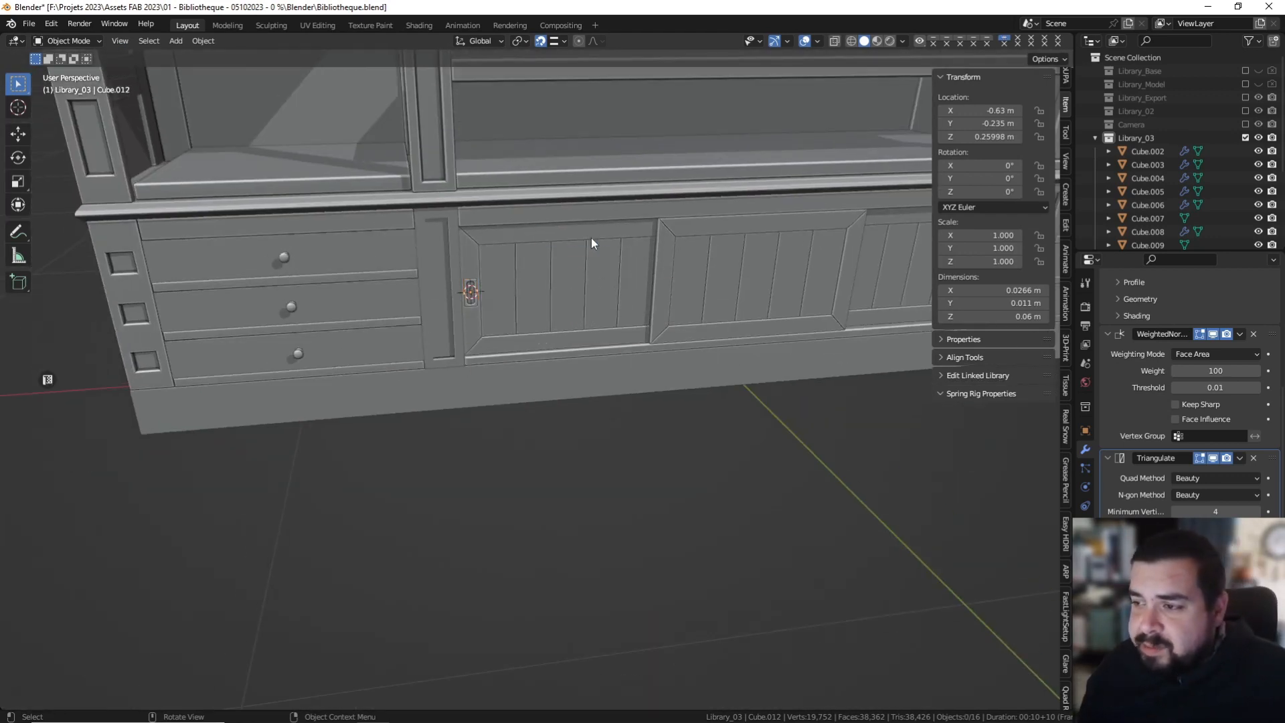
{"action": "scroll", "coordinate": [554, 291], "scroll_direction": "up", "scroll_amount": 6}
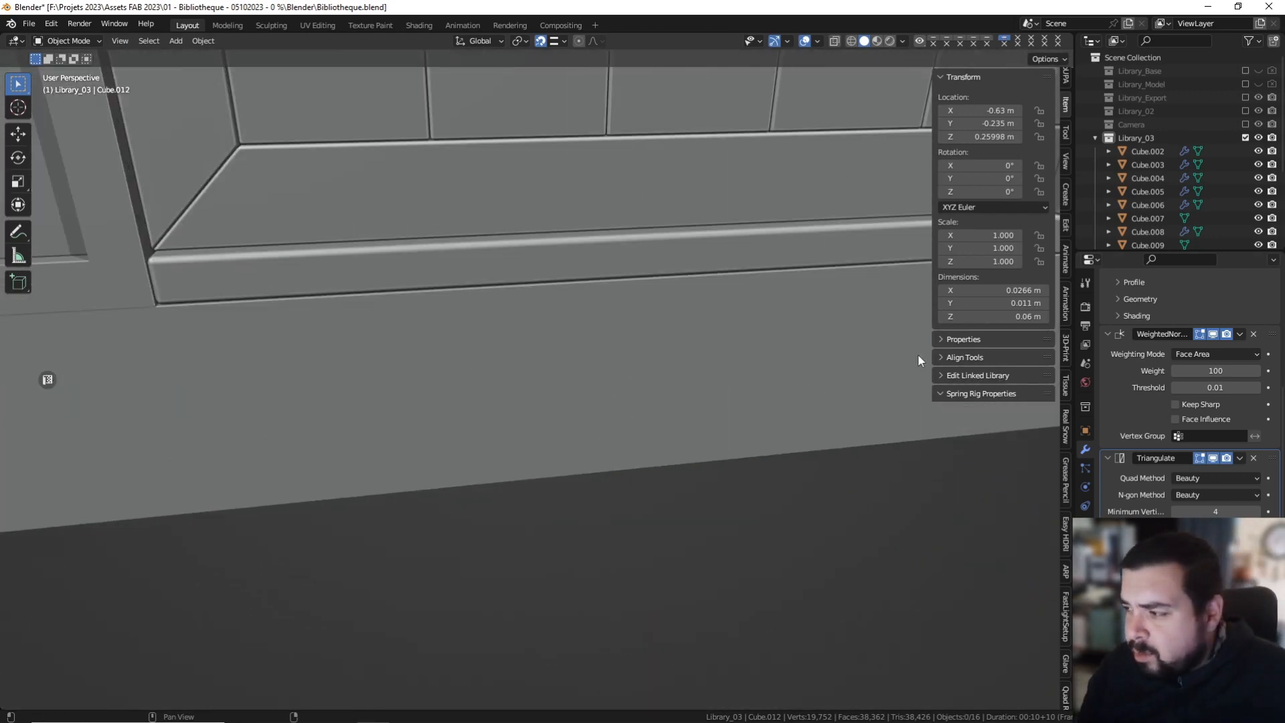
{"action": "middle_click_drag", "start_coordinate": [595, 318], "coordinate": [527, 304]}
{"action": "scroll", "coordinate": [520, 349], "scroll_direction": "up", "scroll_amount": 3}
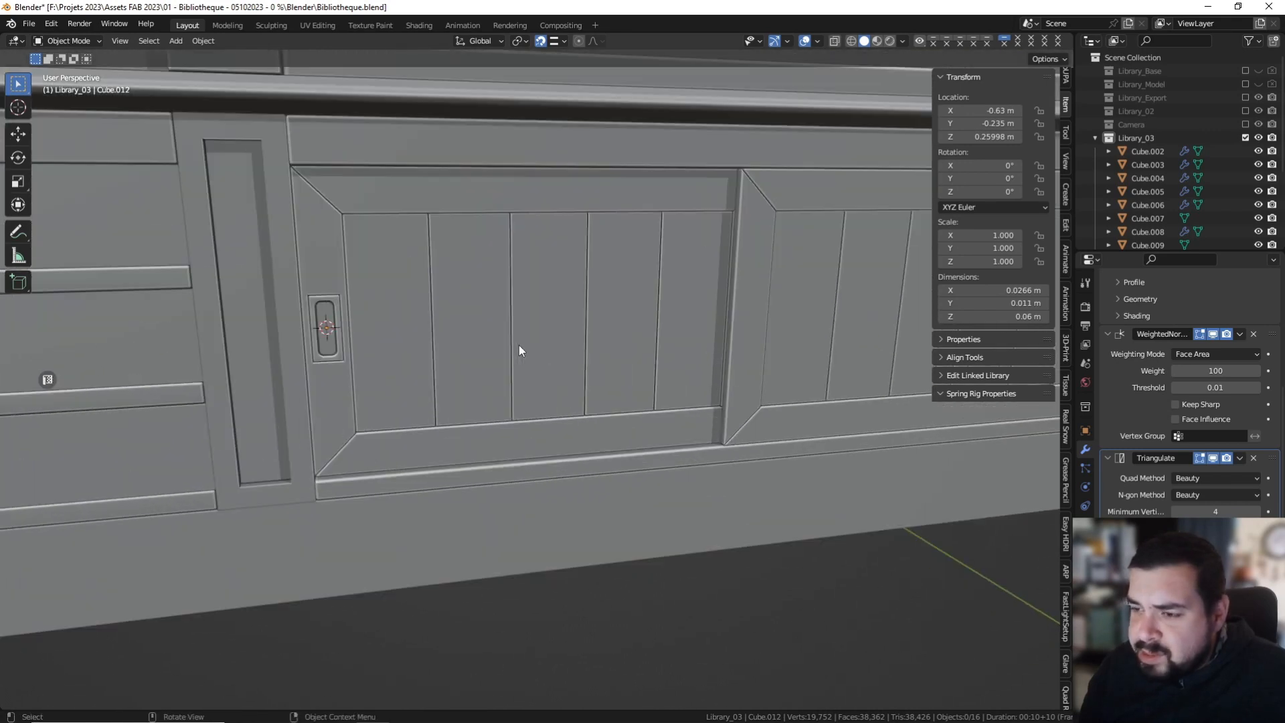
{"action": "middle_click_drag", "start_coordinate": [688, 331], "coordinate": [679, 328], "text": "shift"}
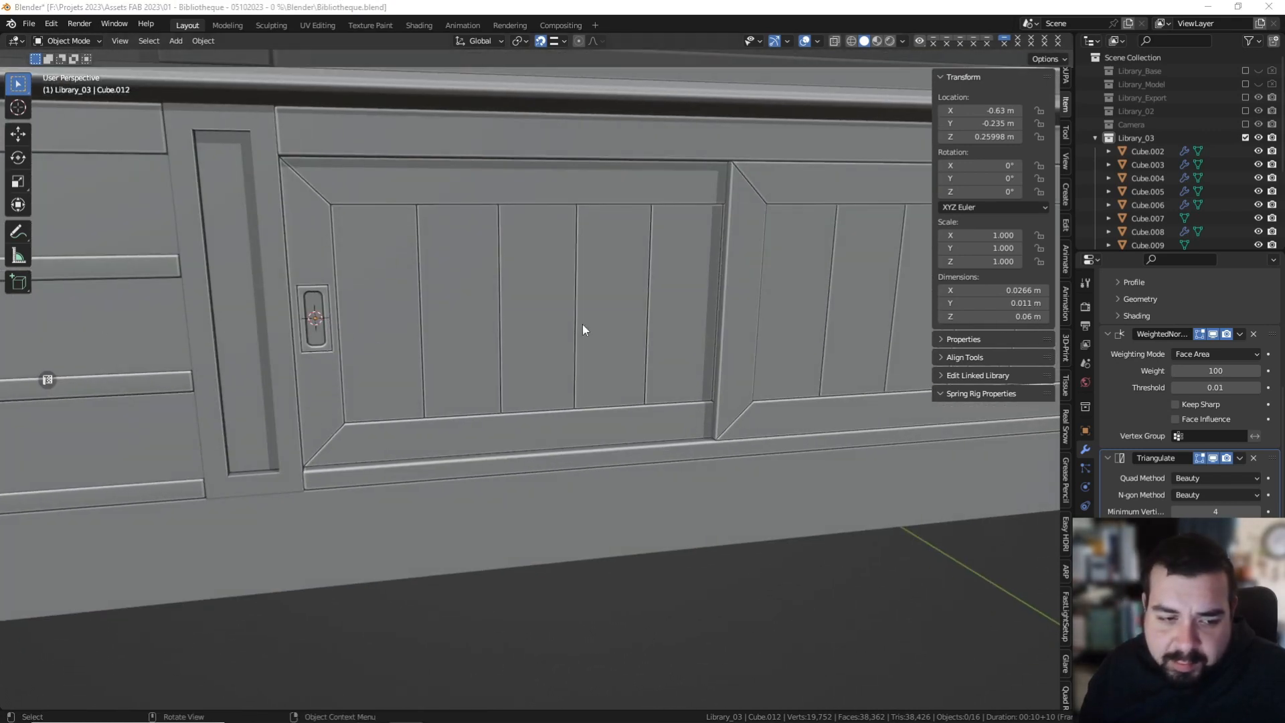
{"action": "middle_click_drag", "start_coordinate": [849, 300], "coordinate": [676, 308], "text": "shift"}
{"action": "middle_click_drag", "start_coordinate": [756, 309], "coordinate": [655, 314], "text": "shift"}
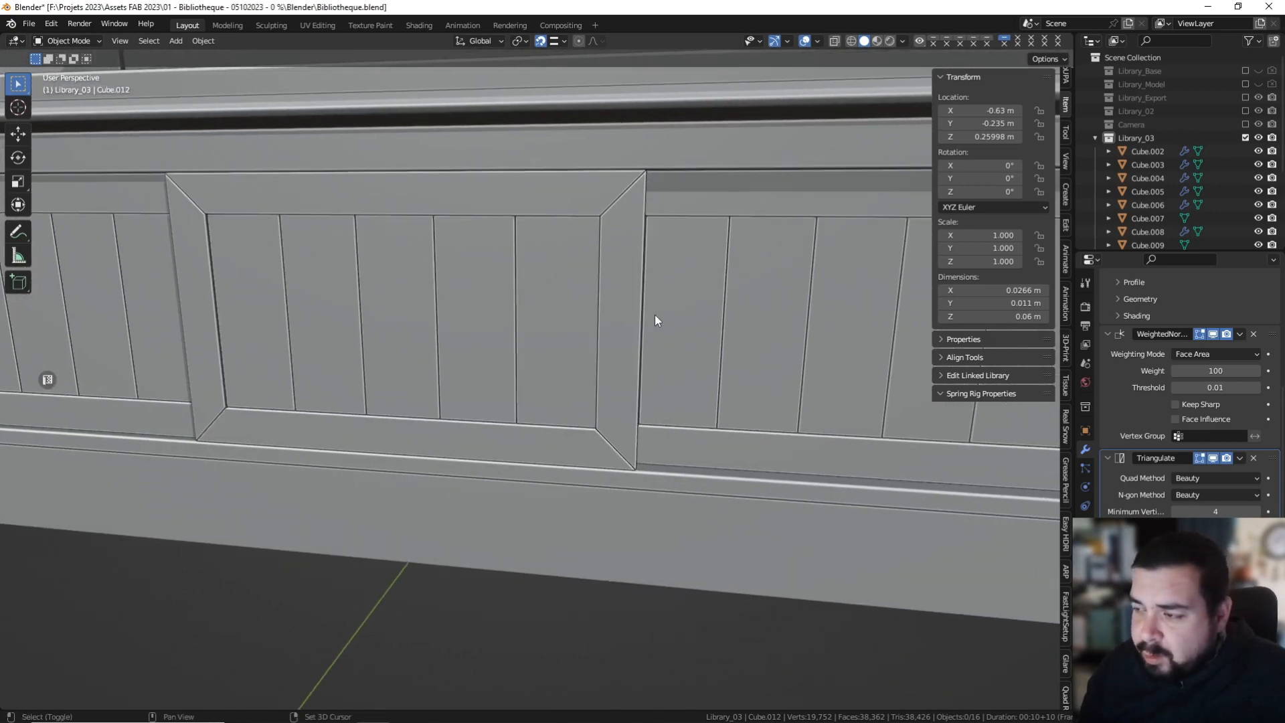
{"action": "left_click", "coordinate": [617, 308]}
{"action": "key", "text": "Tab"}
{"action": "key", "text": "ctrl+r"}
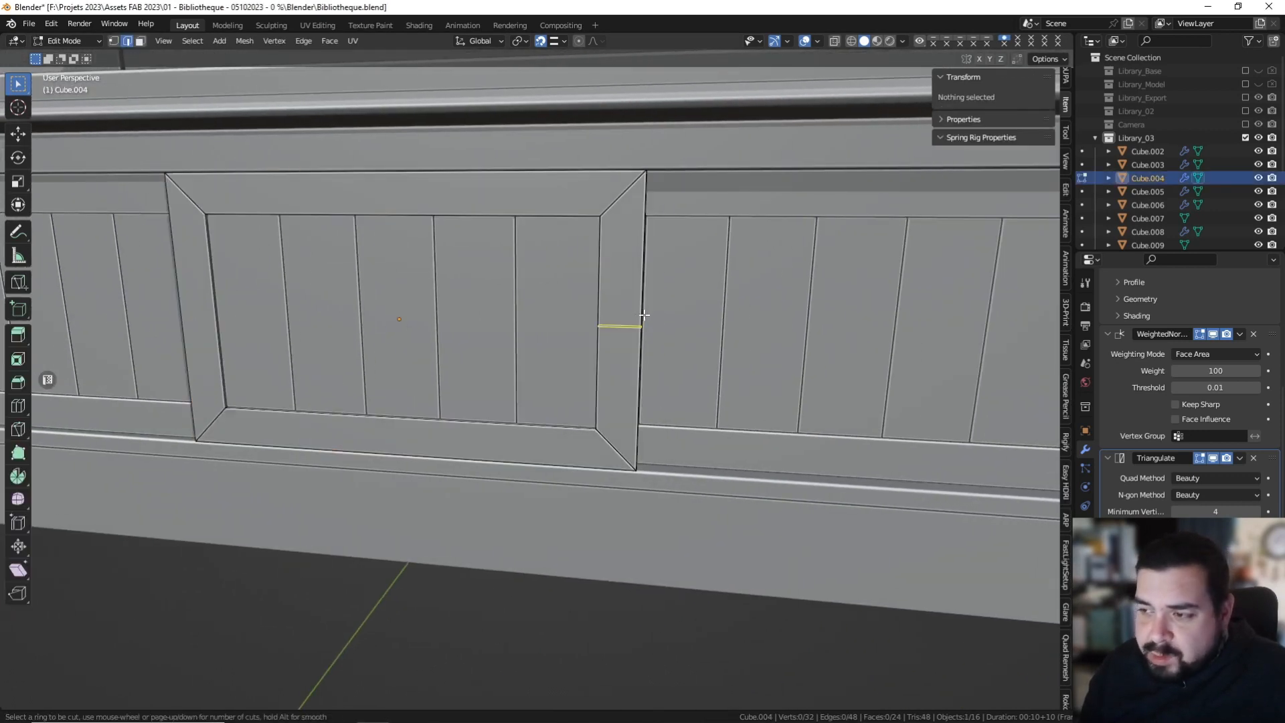
{"action": "key", "text": "Escape"}
{"action": "key", "text": "Tab"}
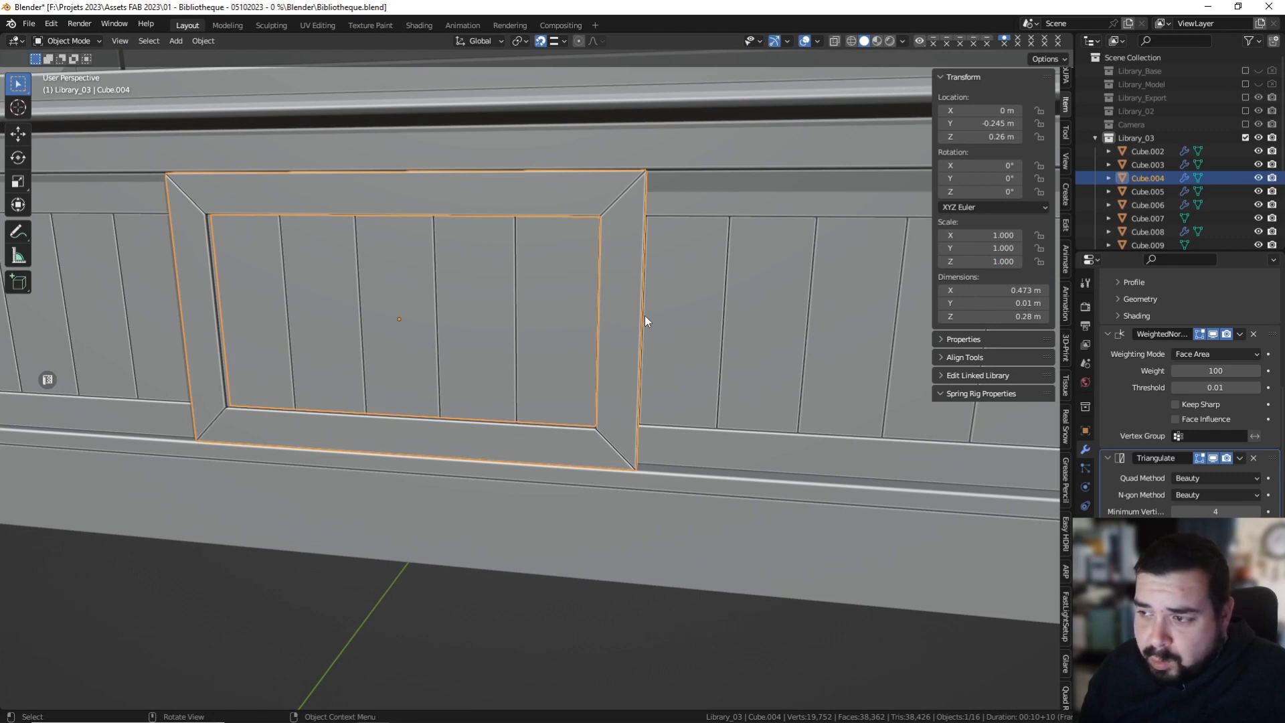
Add a centred horizontal loop cut across the middle door frame's right stile and bevel it 0.03 m with one segment.
{"action": "key", "text": "Tab"}
{"action": "key", "text": "ctrl+r"}
{"action": "left_click", "coordinate": [644, 316]}
{"action": "right_click", "coordinate": [644, 316]}
{"action": "key", "text": "ctrl+b"}
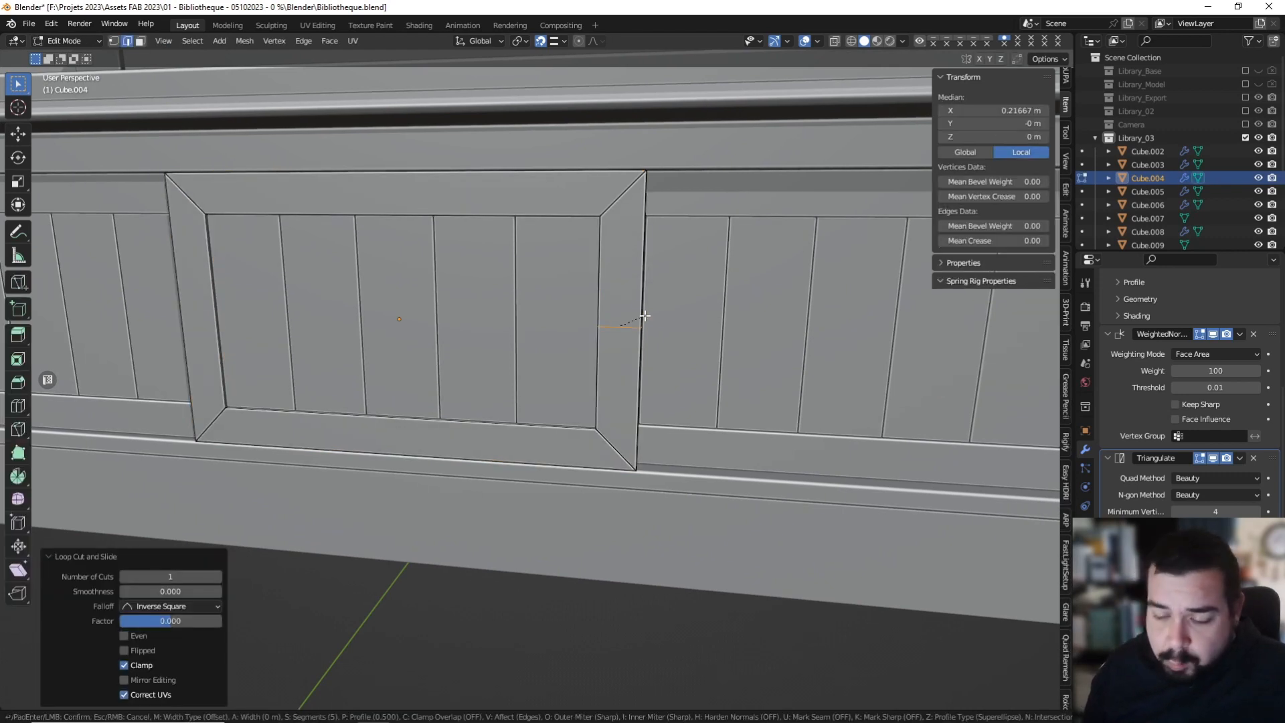
{"action": "type", "text": "0.03"}
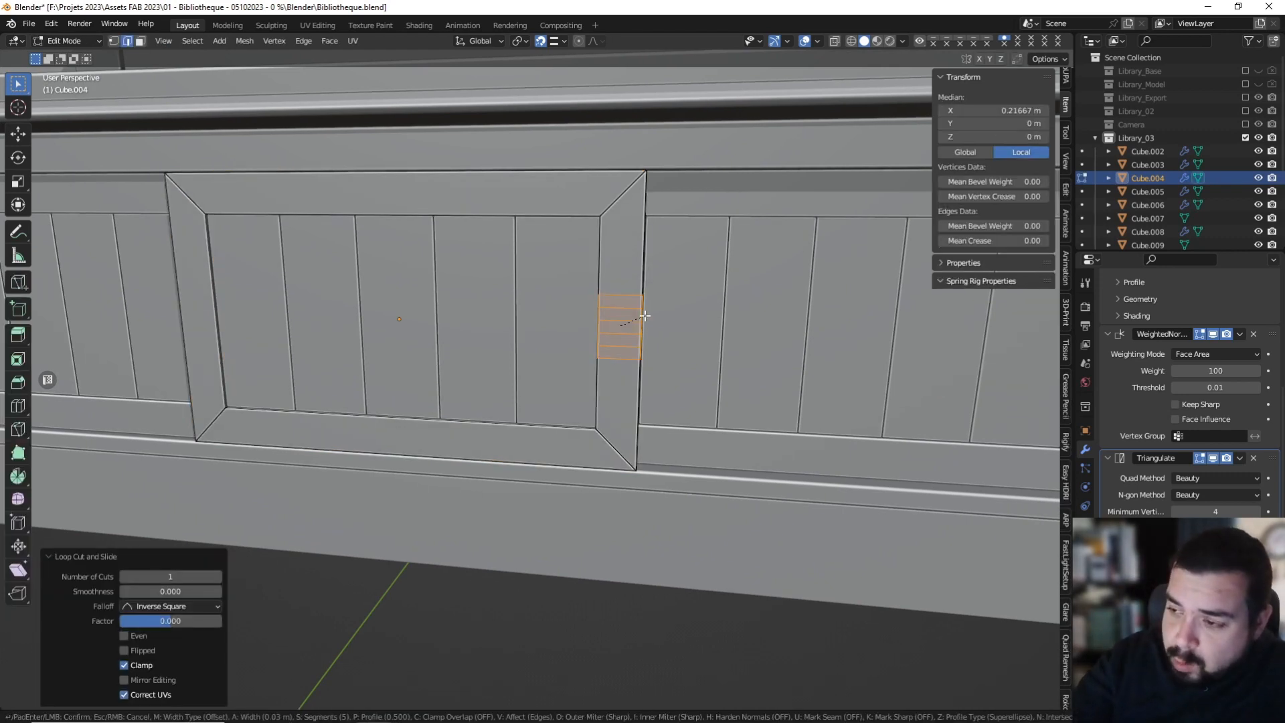
{"action": "key", "text": "Return"}
{"action": "left_click_drag", "start_coordinate": [170, 505], "coordinate": [131, 506]}
{"action": "key", "text": "ctrl+e"}
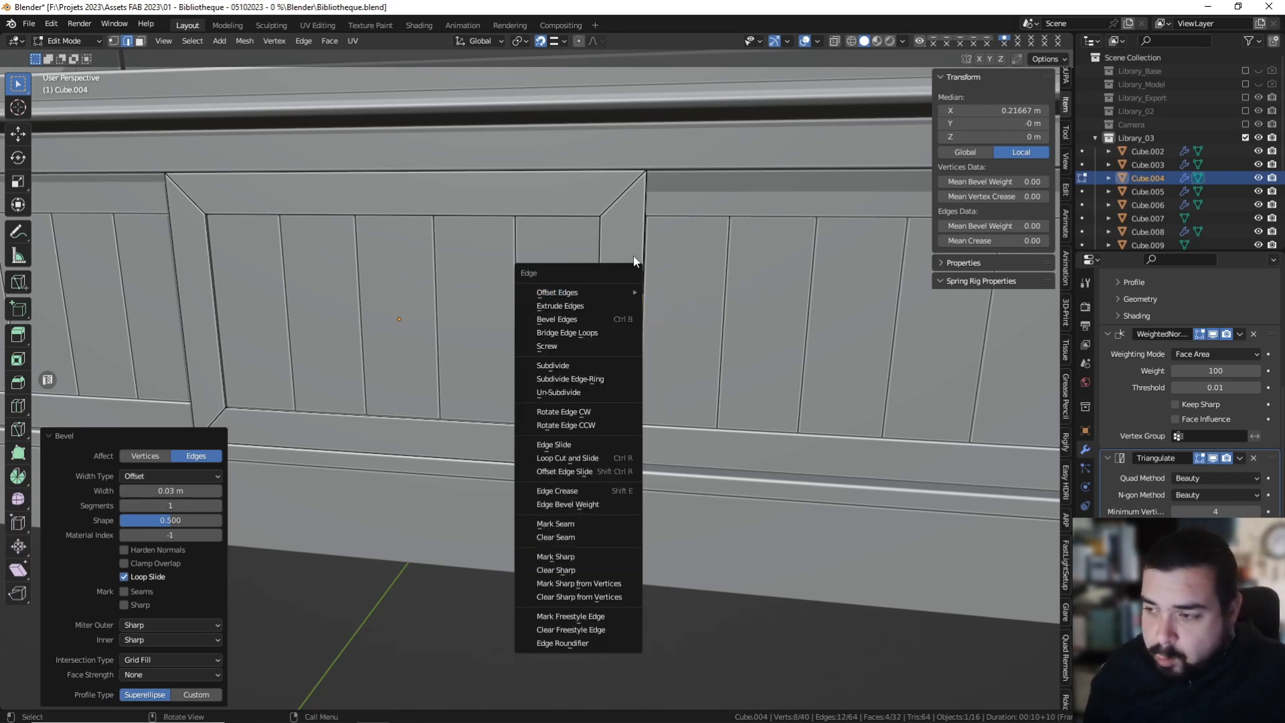
{"action": "right_click", "coordinate": [651, 267]}
Add a centred loop cut along the length of the same stile and bevel it to a width of 0.015 m.
{"action": "key", "text": "ctrl+r"}
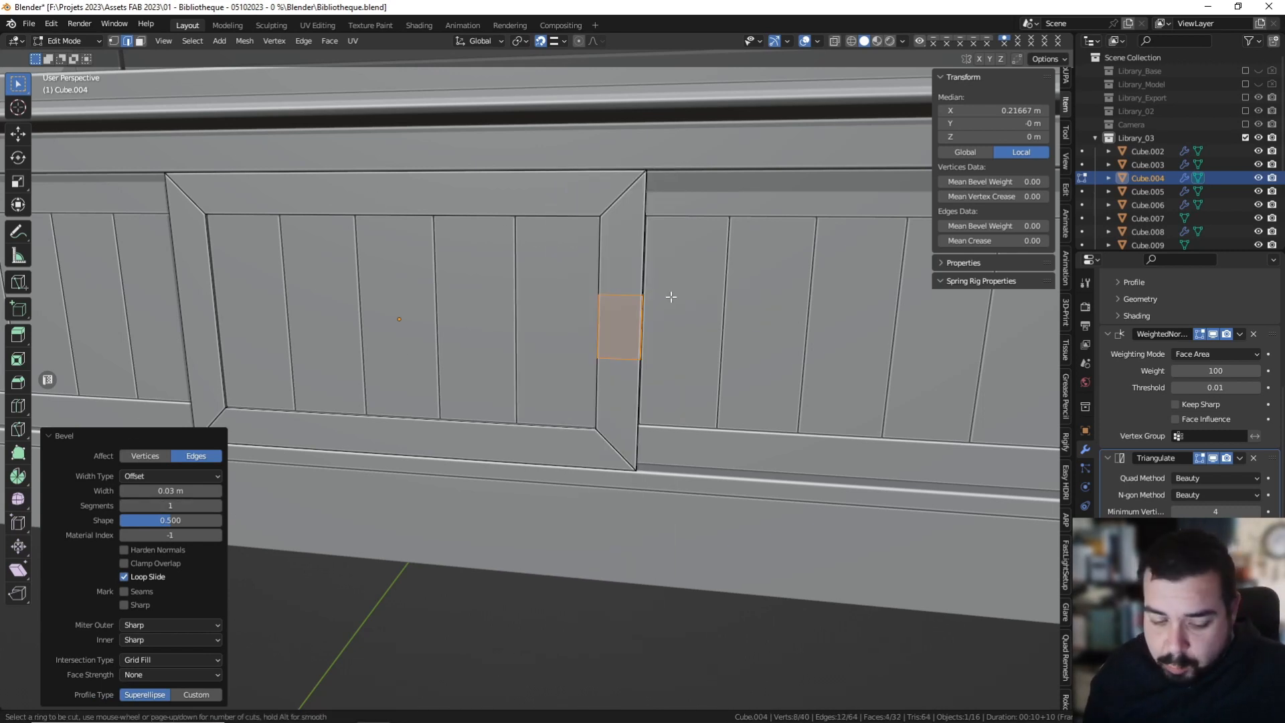
{"action": "left_click", "coordinate": [622, 294]}
{"action": "key", "text": "ctrl+b"}
{"action": "left_click", "coordinate": [622, 294]}
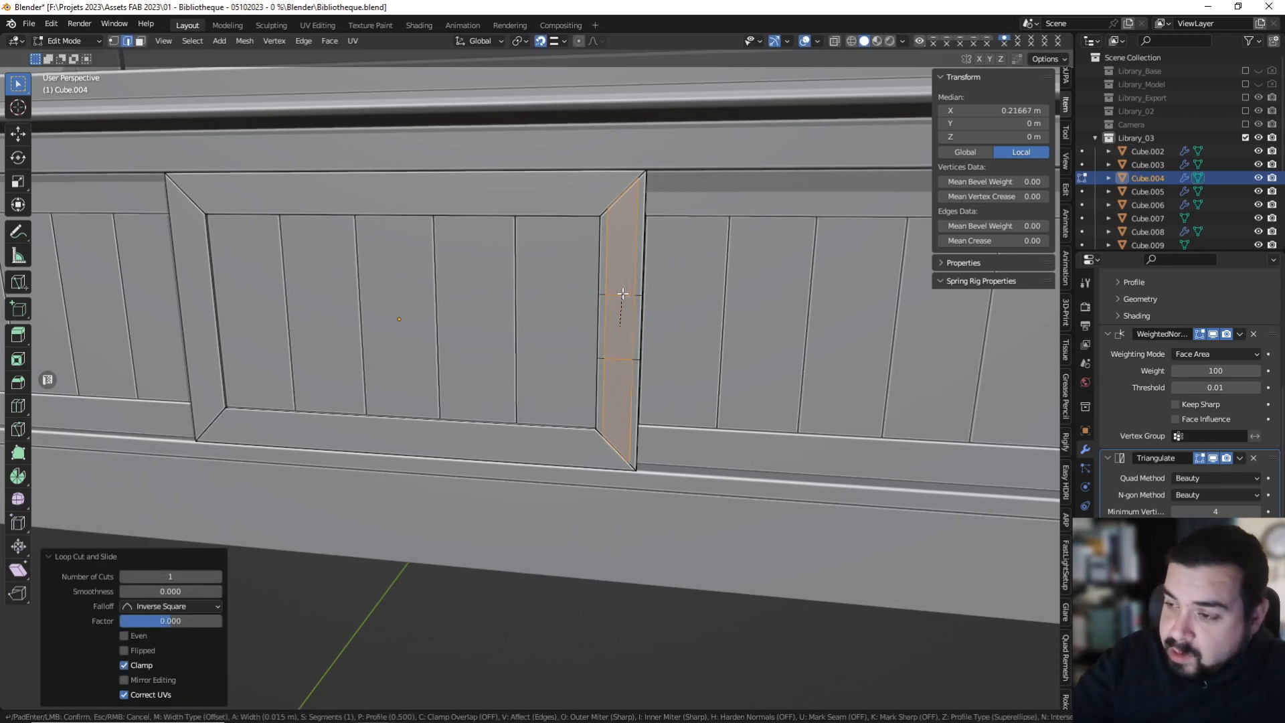
Isolate the frame, select the stile's central faces on front and back, and snap the 3D cursor to them.
{"action": "left_click", "coordinate": [141, 41]}
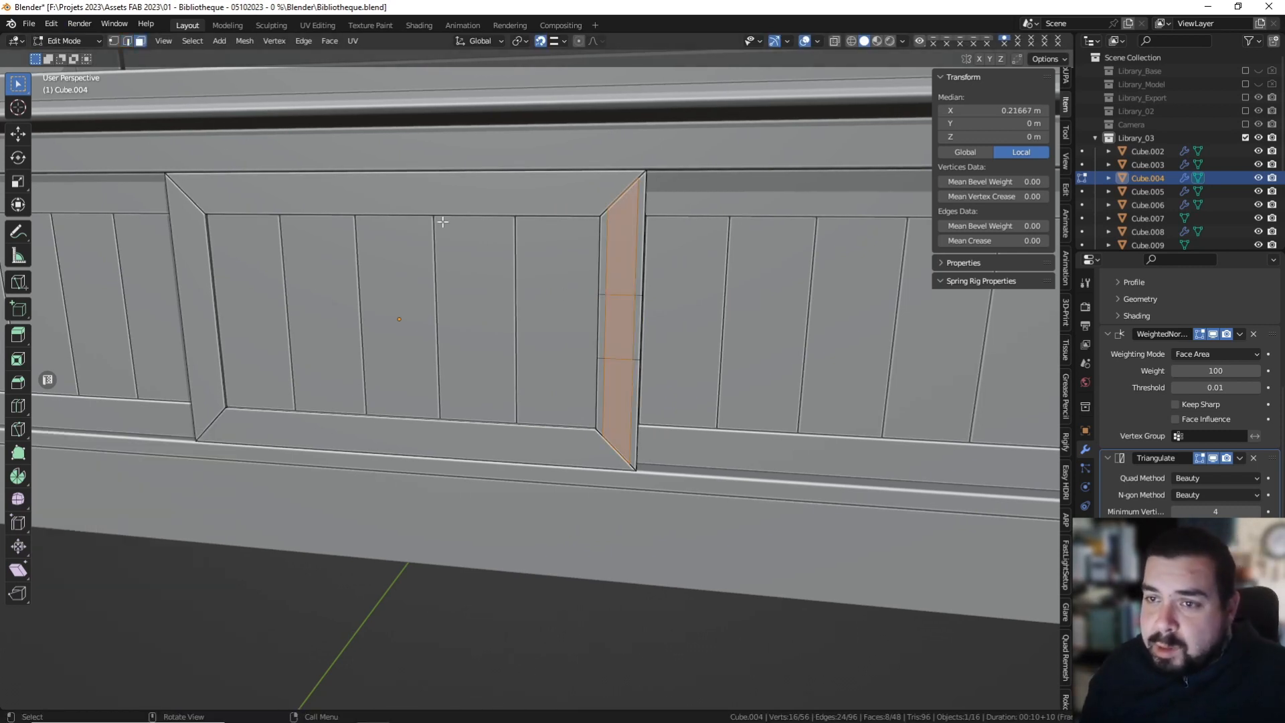
{"action": "left_click", "coordinate": [606, 320]}
{"action": "key", "text": "KP_Divide"}
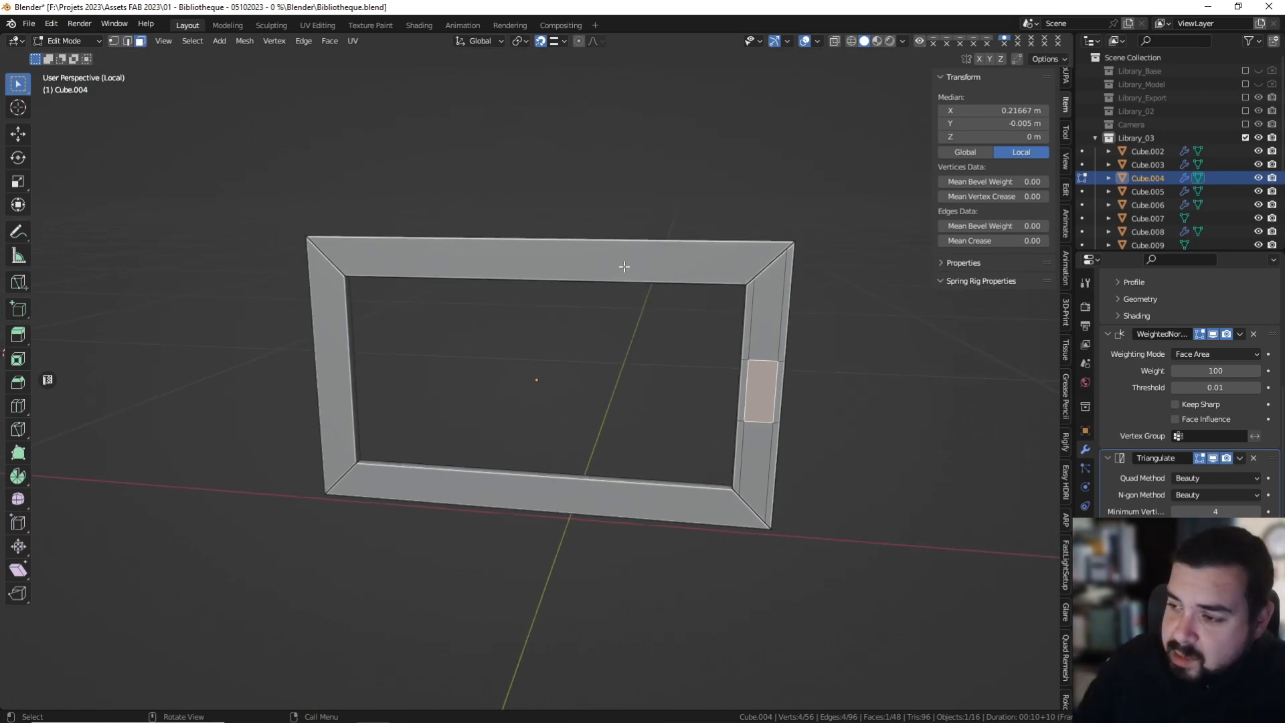
{"action": "left_click", "coordinate": [309, 360], "text": "shift"}
{"action": "key", "text": "shift+s"}
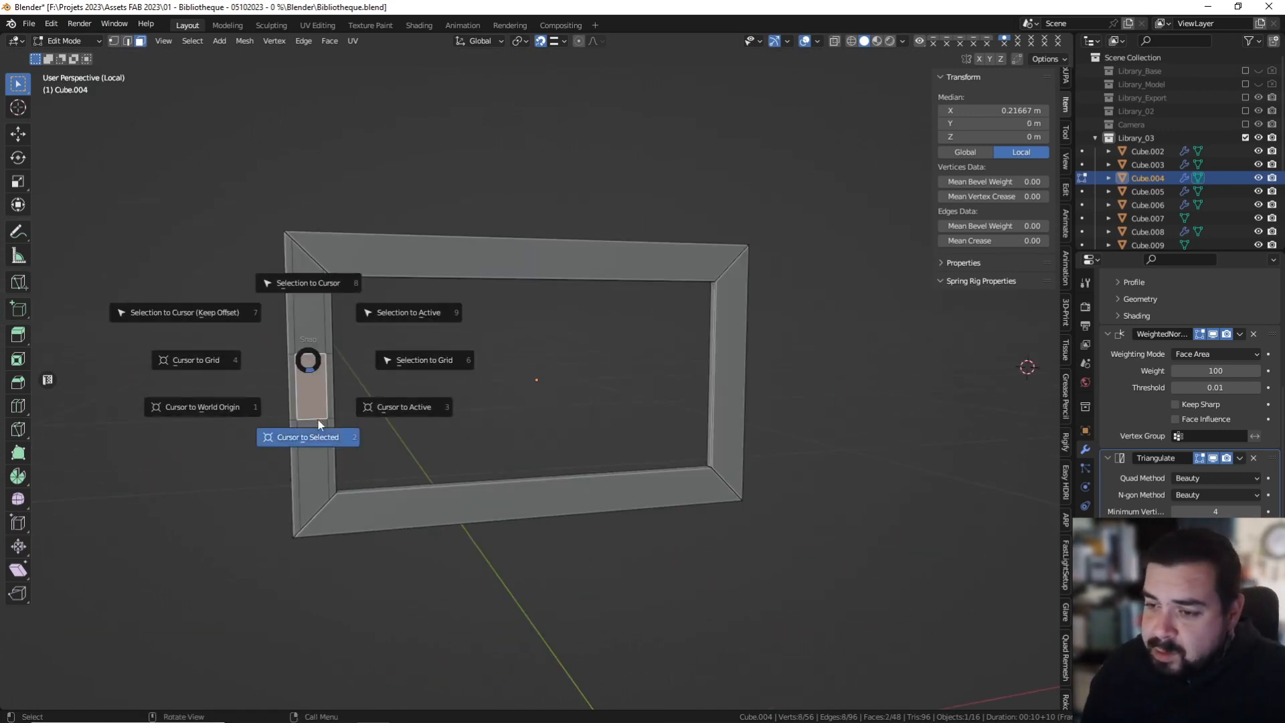
{"action": "left_click", "coordinate": [319, 427]}
Bridge the two selected faces into a through opening, and return to the full bookcase in Object Mode.
{"action": "right_click", "coordinate": [396, 358]}
{"action": "mouse_move", "coordinate": [400, 358]}
{"action": "left_click", "coordinate": [461, 358]}
{"action": "key", "text": "Tab"}
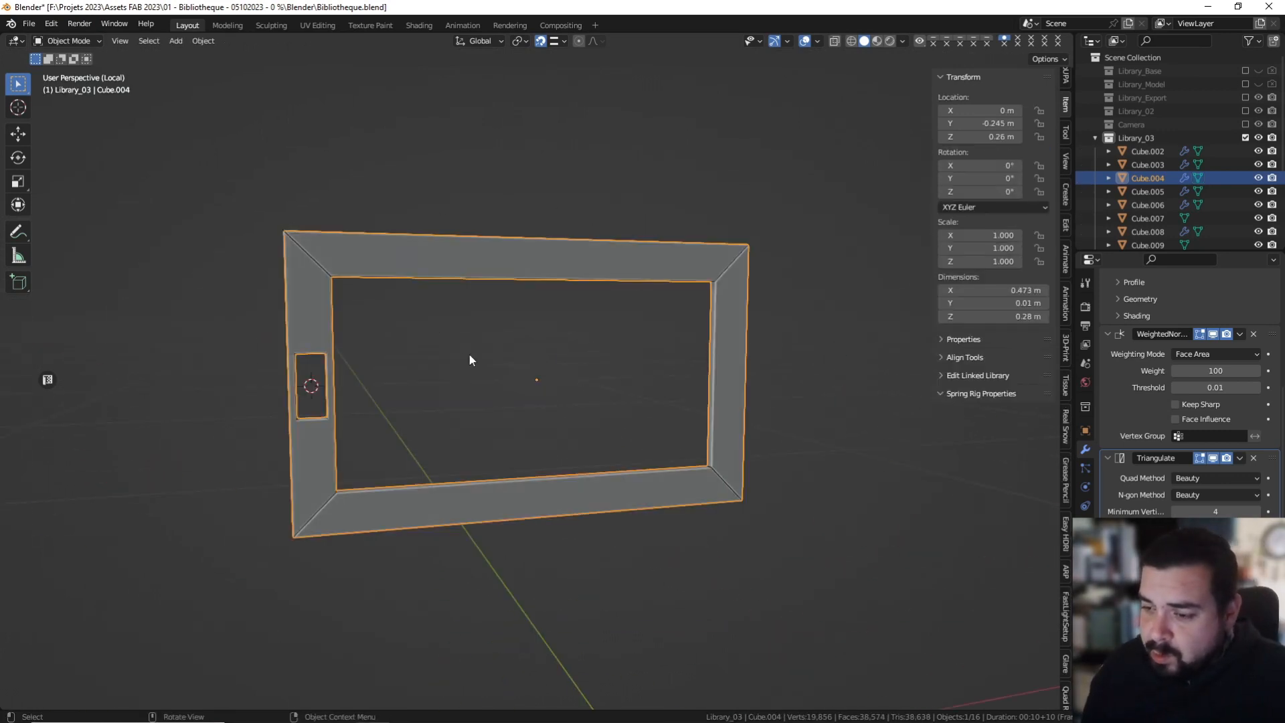
{"action": "key", "text": "KP_Divide"}
Duplicate the left door's handle insert and snap the copy to the 3D cursor in the middle door's opening.
{"action": "scroll", "coordinate": [469, 354], "scroll_direction": "down", "scroll_amount": 4}
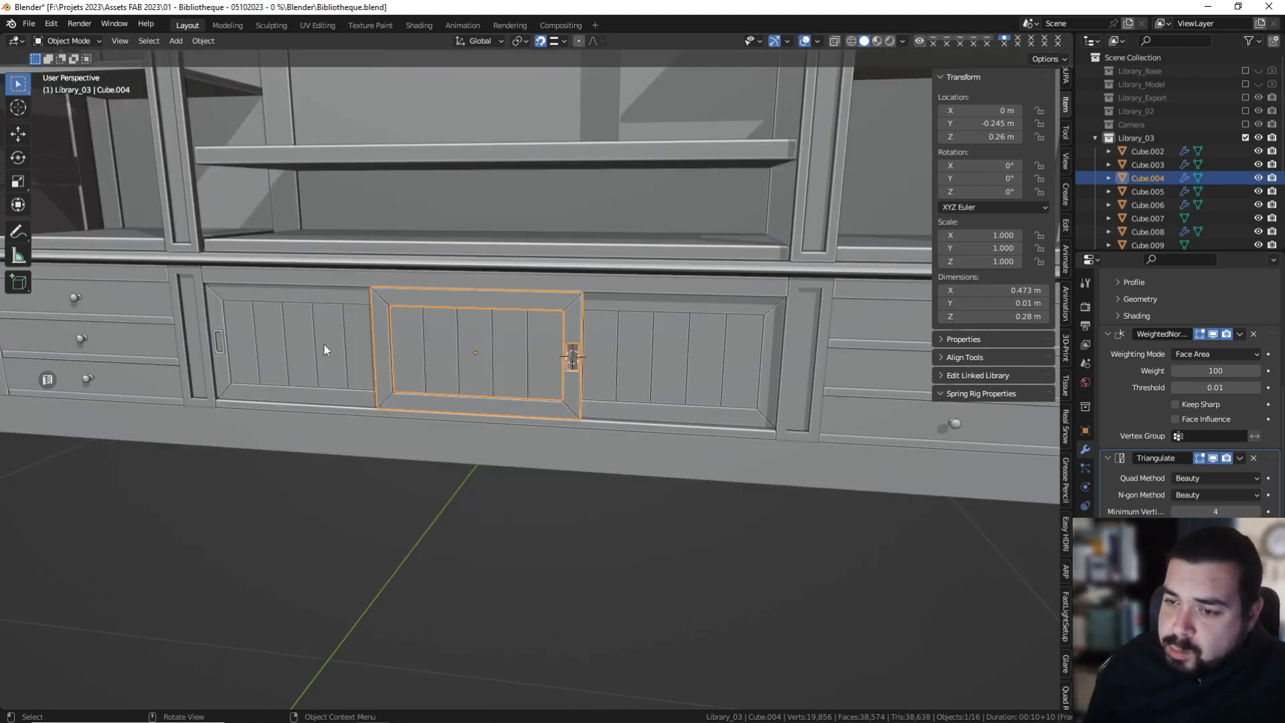
{"action": "left_click", "coordinate": [215, 341]}
{"action": "key", "text": "shift+d"}
{"action": "key", "text": "Escape"}
{"action": "key", "text": "shift+s"}
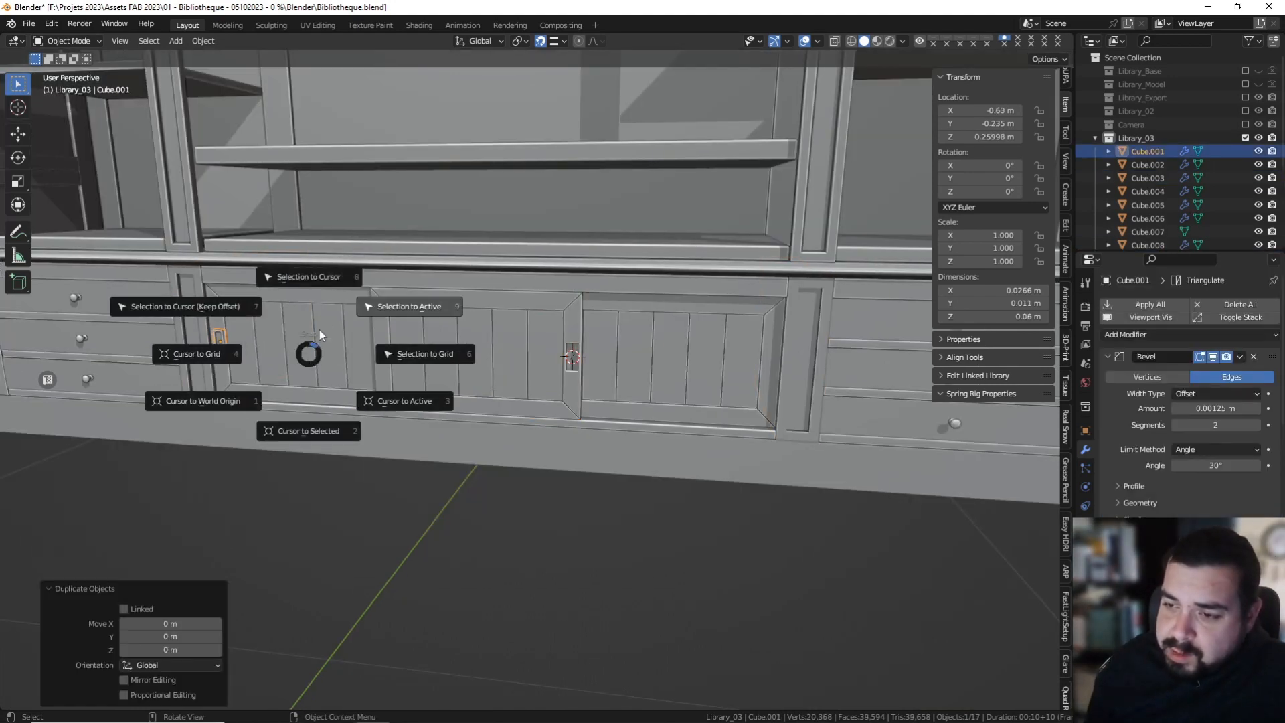
{"action": "left_click", "coordinate": [309, 278]}
{"action": "middle_click_drag", "start_coordinate": [590, 381], "coordinate": [512, 359], "text": "shift"}
{"action": "key", "text": "alt+a"}
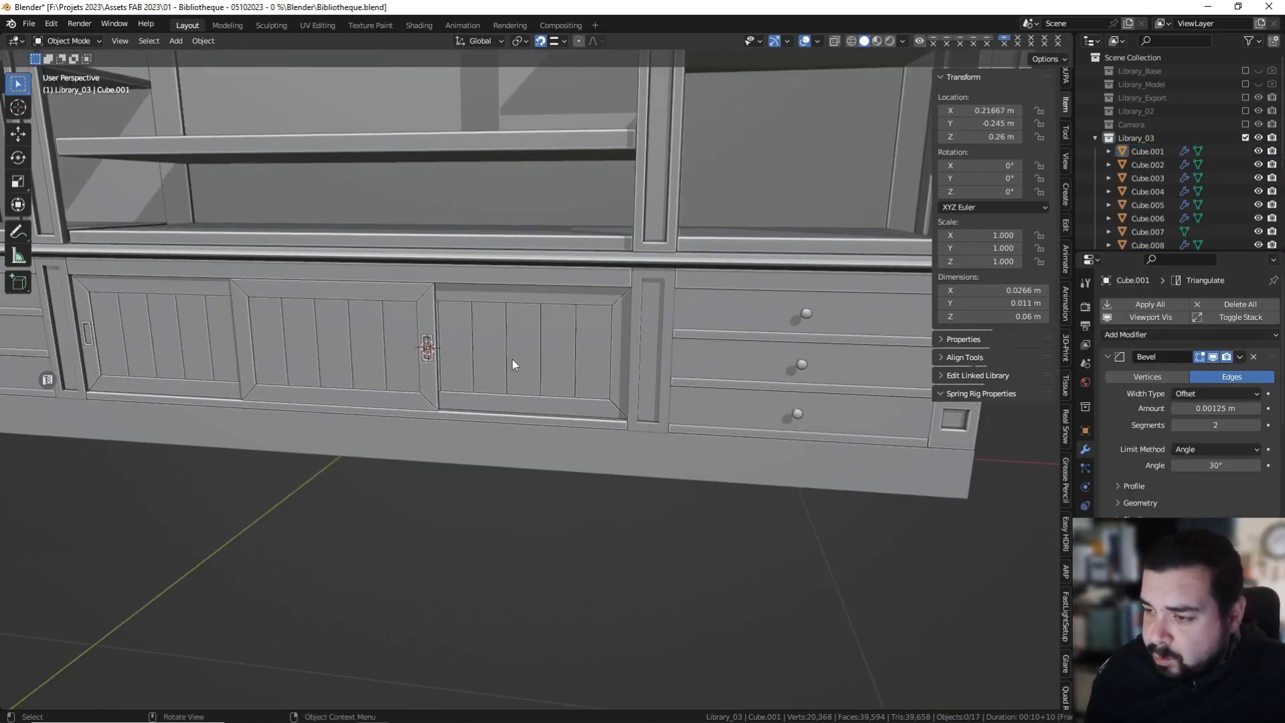
Add a centred horizontal loop cut across the right door frame's right stile and bevel it 0.03 m.
{"action": "left_click", "coordinate": [601, 351]}
{"action": "scroll", "coordinate": [600, 351], "scroll_direction": "up", "scroll_amount": 3}
{"action": "key", "text": "Tab"}
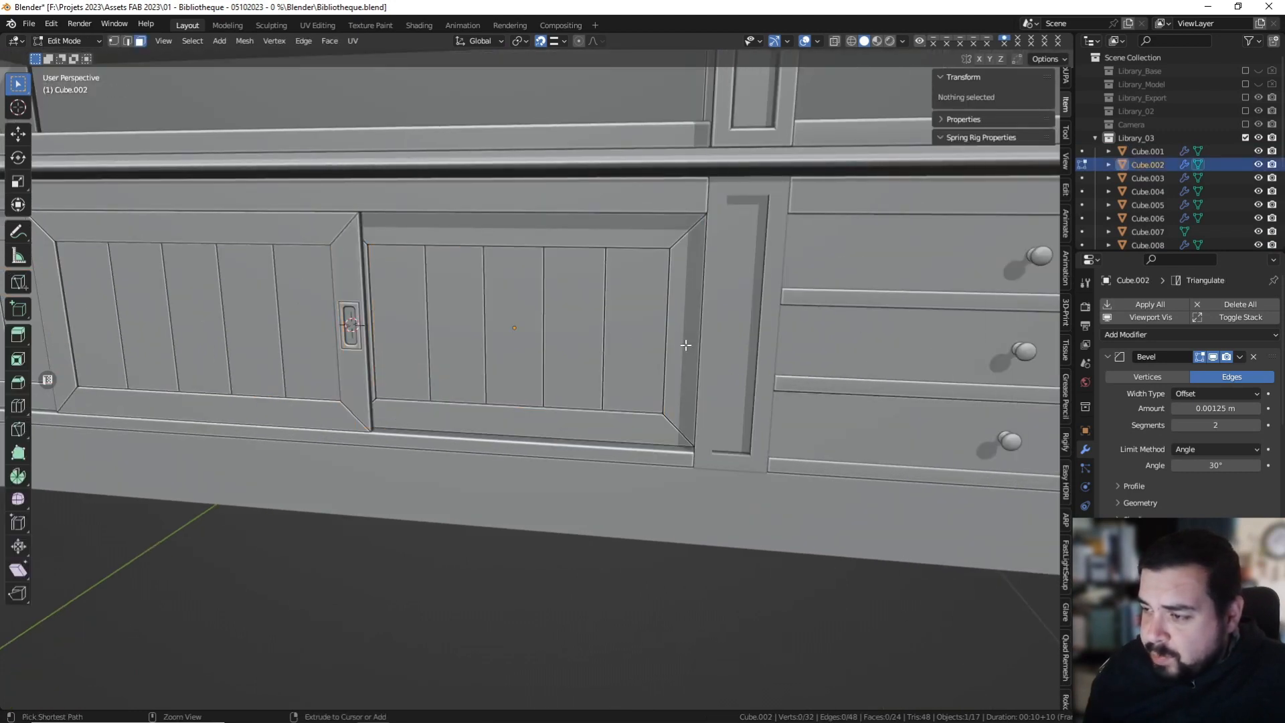
{"action": "key", "text": "2"}
{"action": "key", "text": "ctrl+r"}
{"action": "left_click", "coordinate": [694, 333]}
{"action": "right_click", "coordinate": [694, 333]}
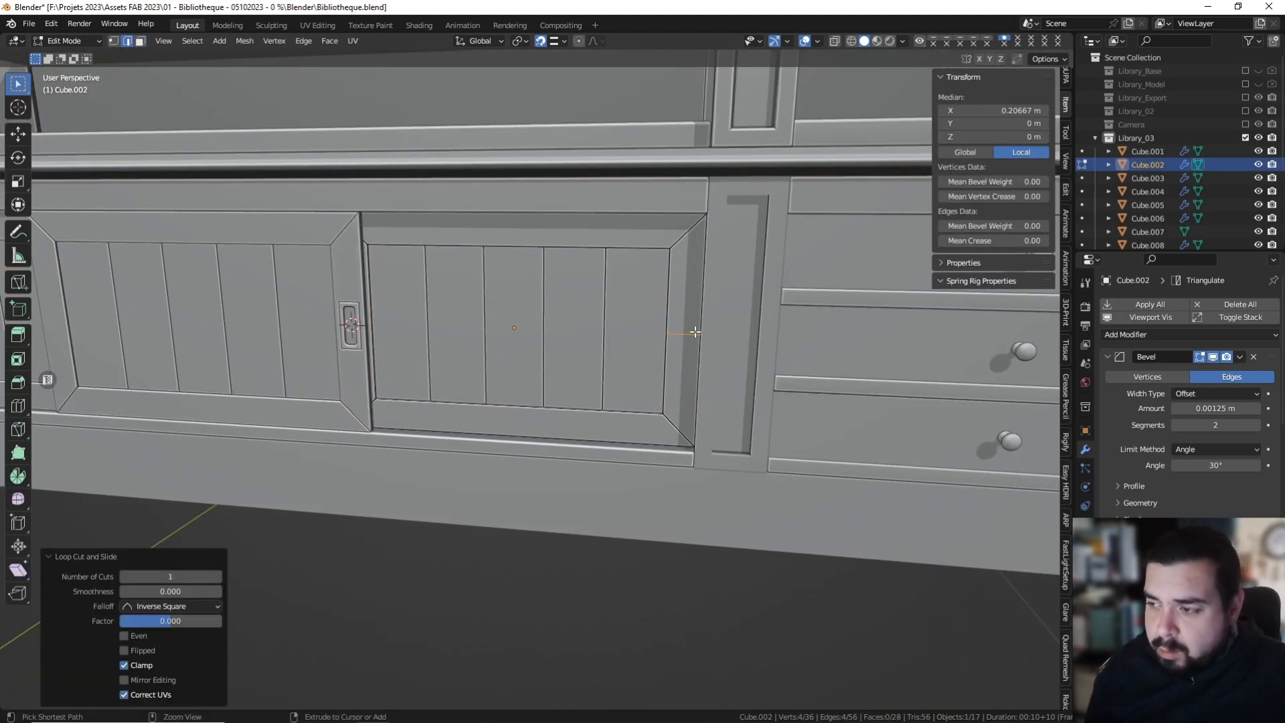
{"action": "key", "text": "ctrl+b"}
{"action": "left_click", "coordinate": [693, 332]}
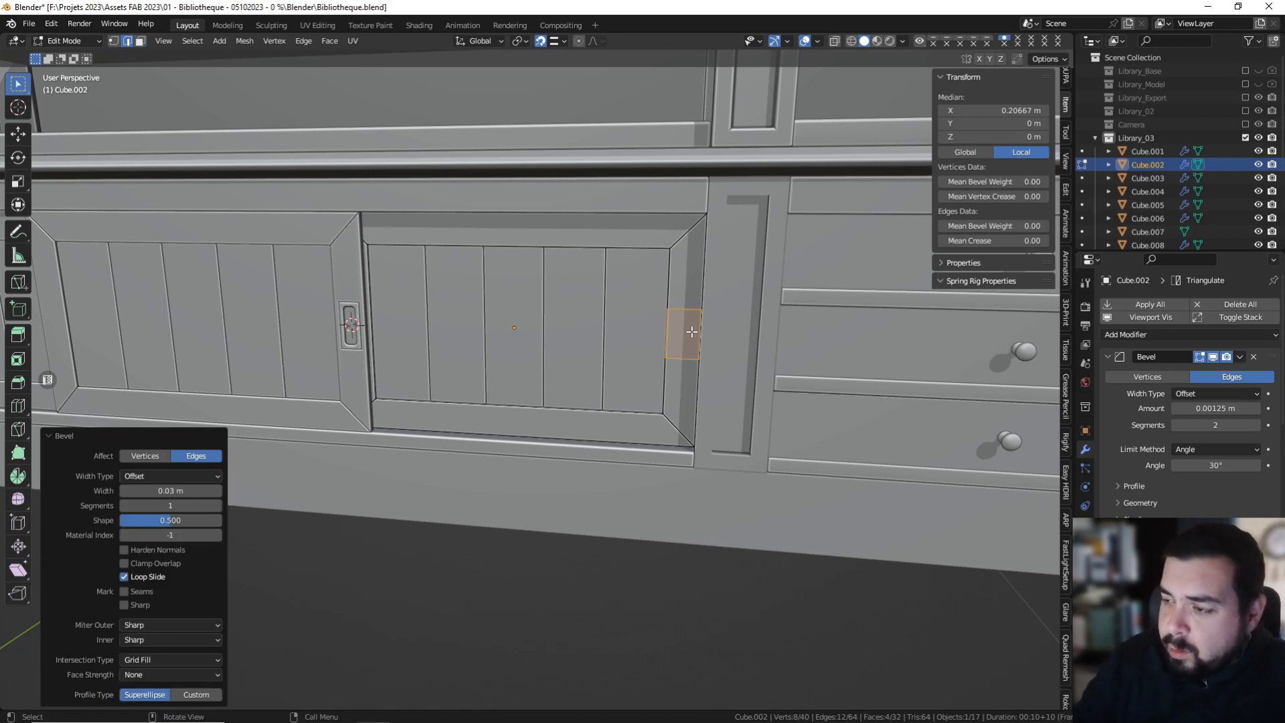
Add a centred lengthwise loop cut to the right door's right stile and bevel it 0.015 m.
{"action": "right_click", "coordinate": [688, 325]}
{"action": "key", "text": "ctrl+r"}
{"action": "left_click", "coordinate": [684, 323]}
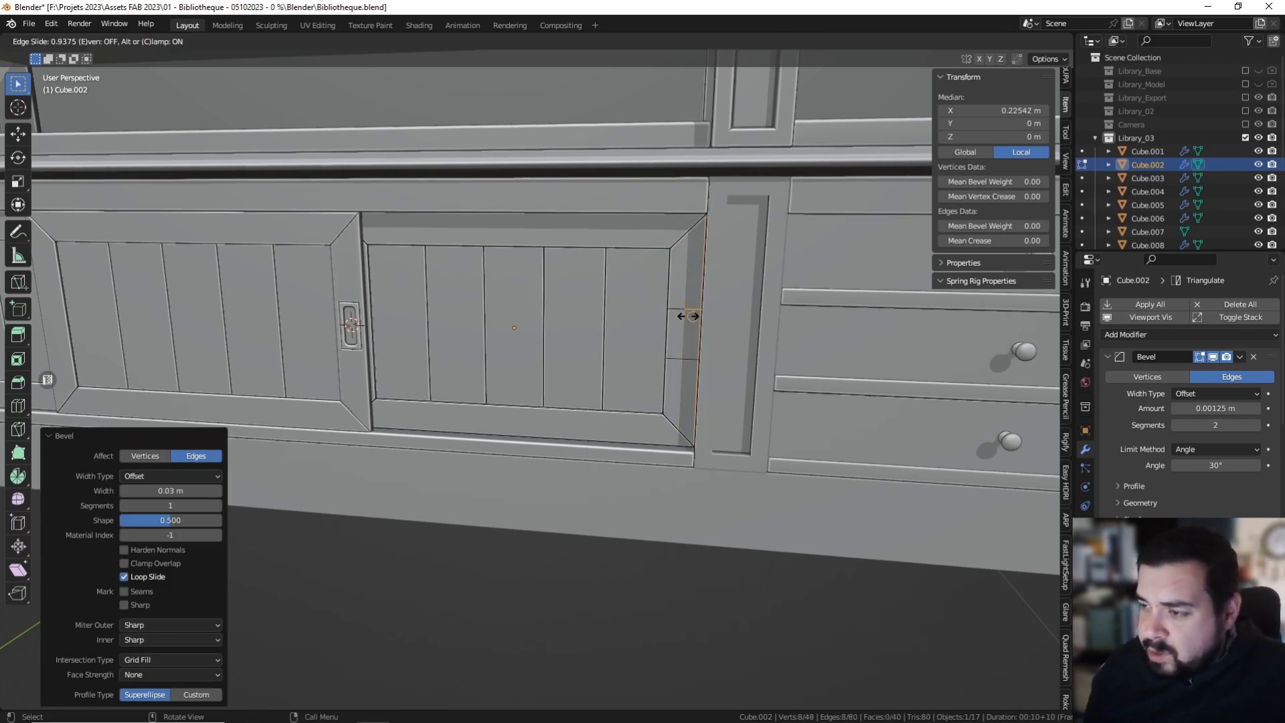
{"action": "right_click", "coordinate": [685, 316]}
{"action": "key", "text": "ctrl+b"}
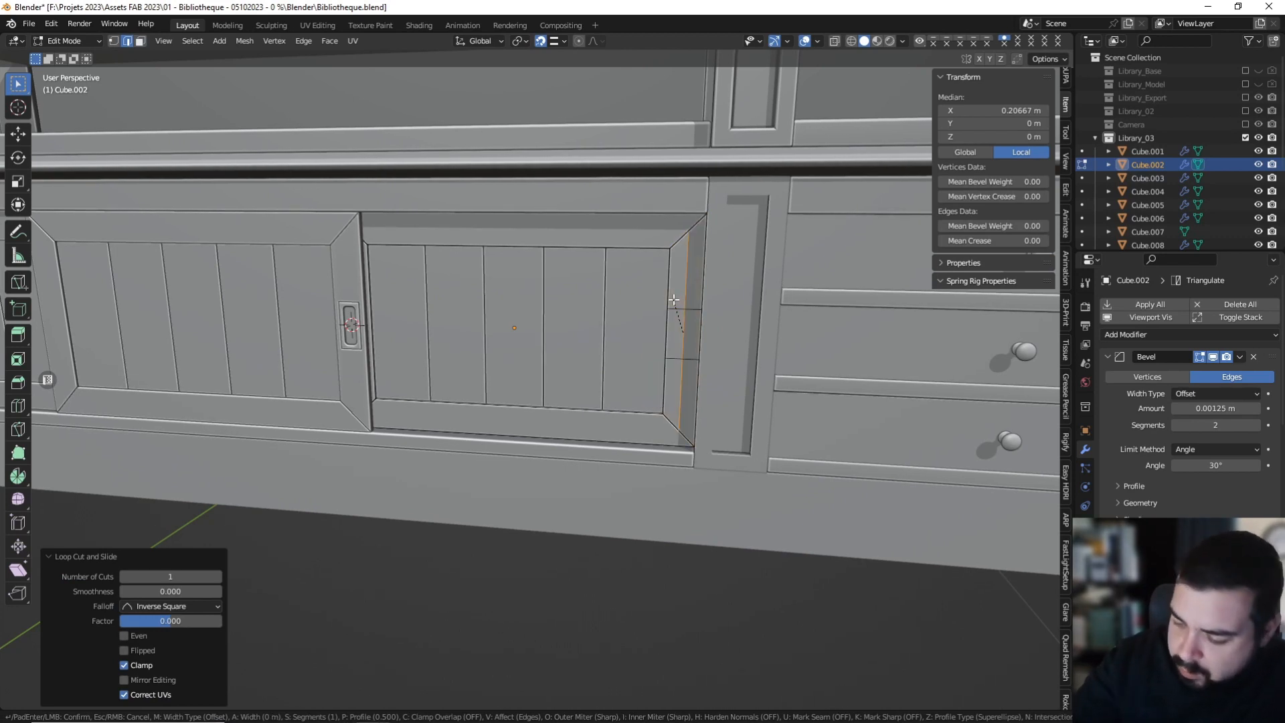
{"action": "type", "text": ".015"}
{"action": "key", "text": "Return"}
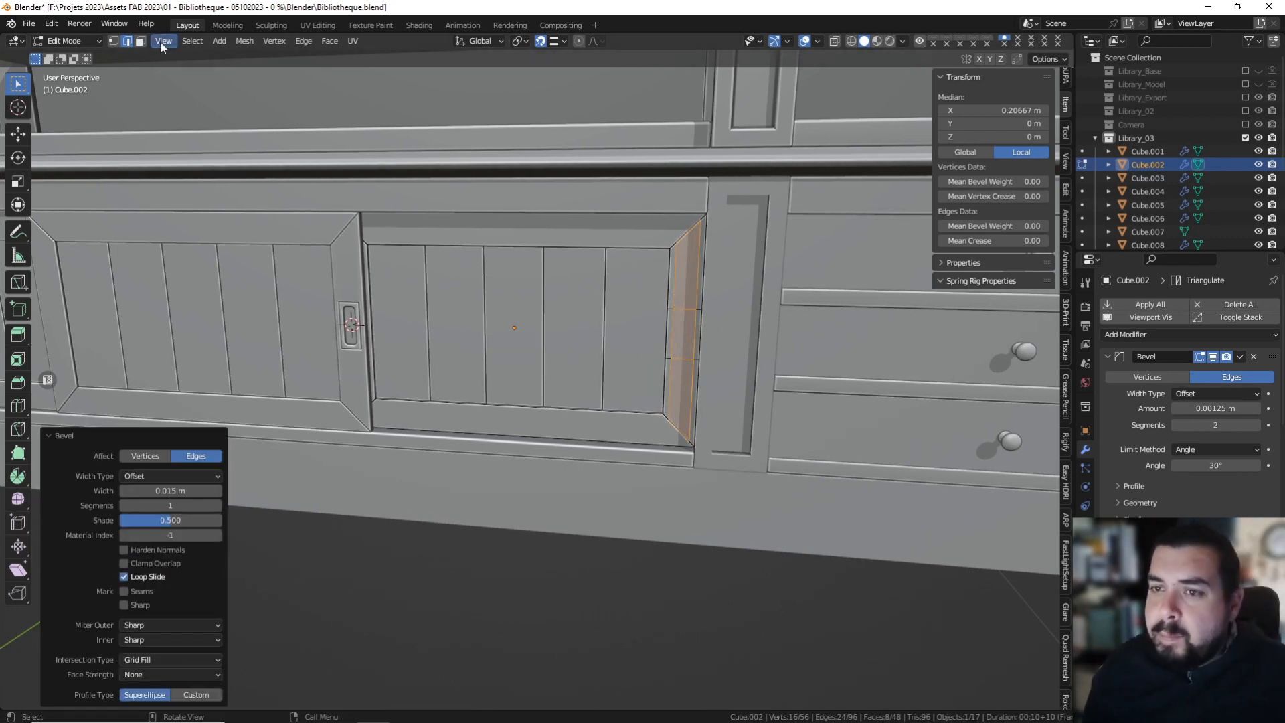
Isolate the right door frame and snap the 3D cursor to the central front and back faces of the stile.
{"action": "left_click", "coordinate": [140, 40]}
{"action": "key", "text": "KP_Divide"}
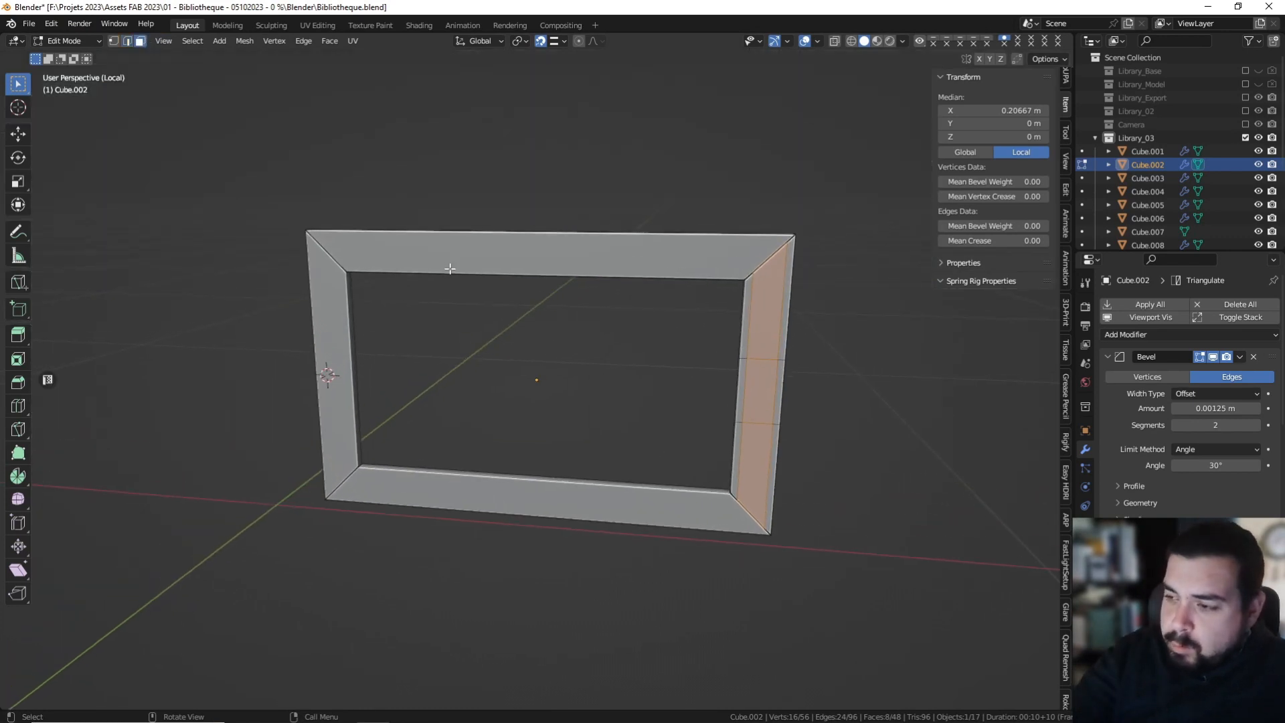
{"action": "left_click", "coordinate": [775, 399]}
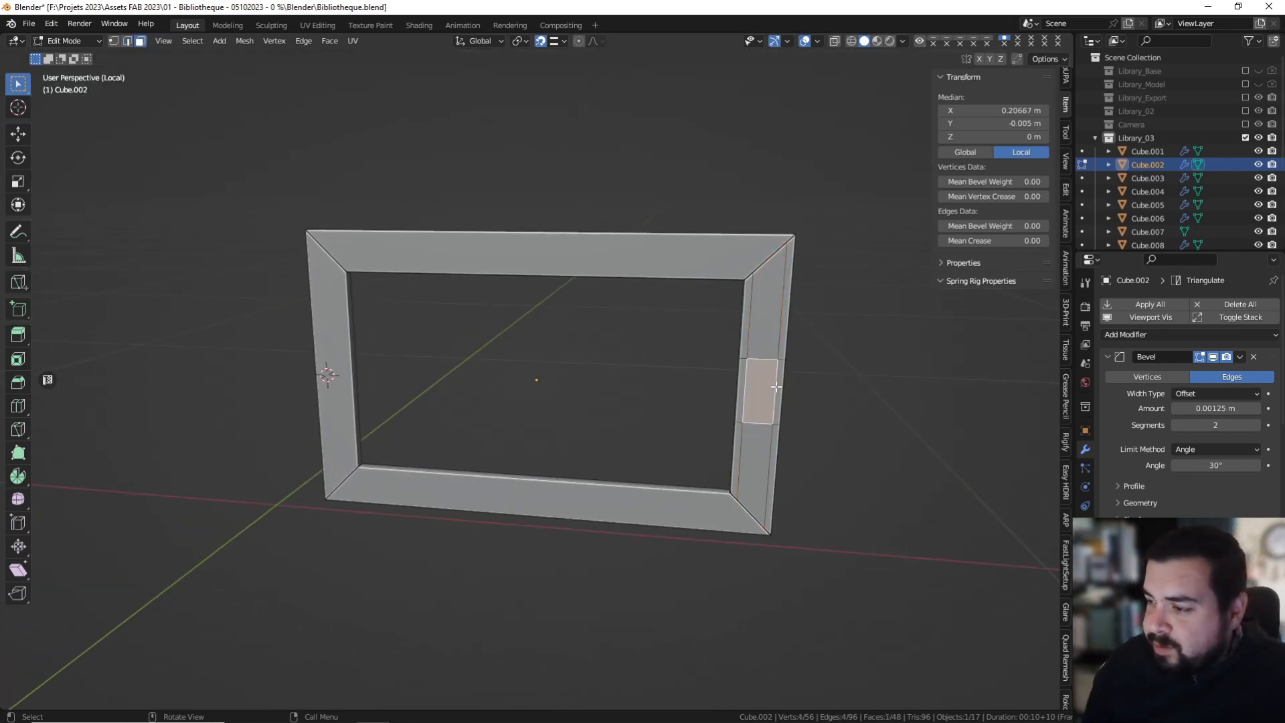
{"action": "middle_click_drag", "start_coordinate": [775, 399], "coordinate": [517, 378]}
{"action": "left_click", "coordinate": [476, 414], "text": "shift"}
{"action": "key", "text": "shift+s"}
{"action": "left_click", "coordinate": [559, 470]}
Bridge the front and back faces to cut the handle opening through the right door frame, and leave the isolated view.
{"action": "right_click", "coordinate": [517, 378]}
{"action": "mouse_move", "coordinate": [552, 376]}
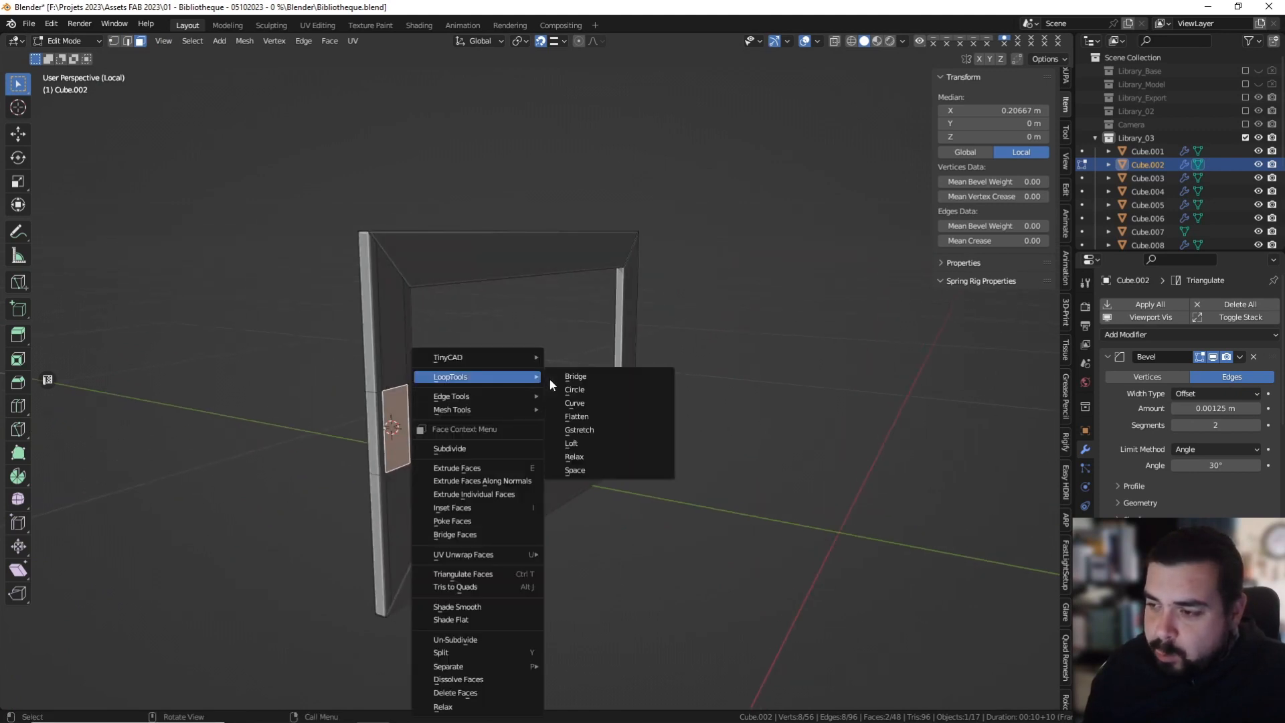
{"action": "left_click", "coordinate": [602, 409]}
{"action": "key", "text": "Tab"}
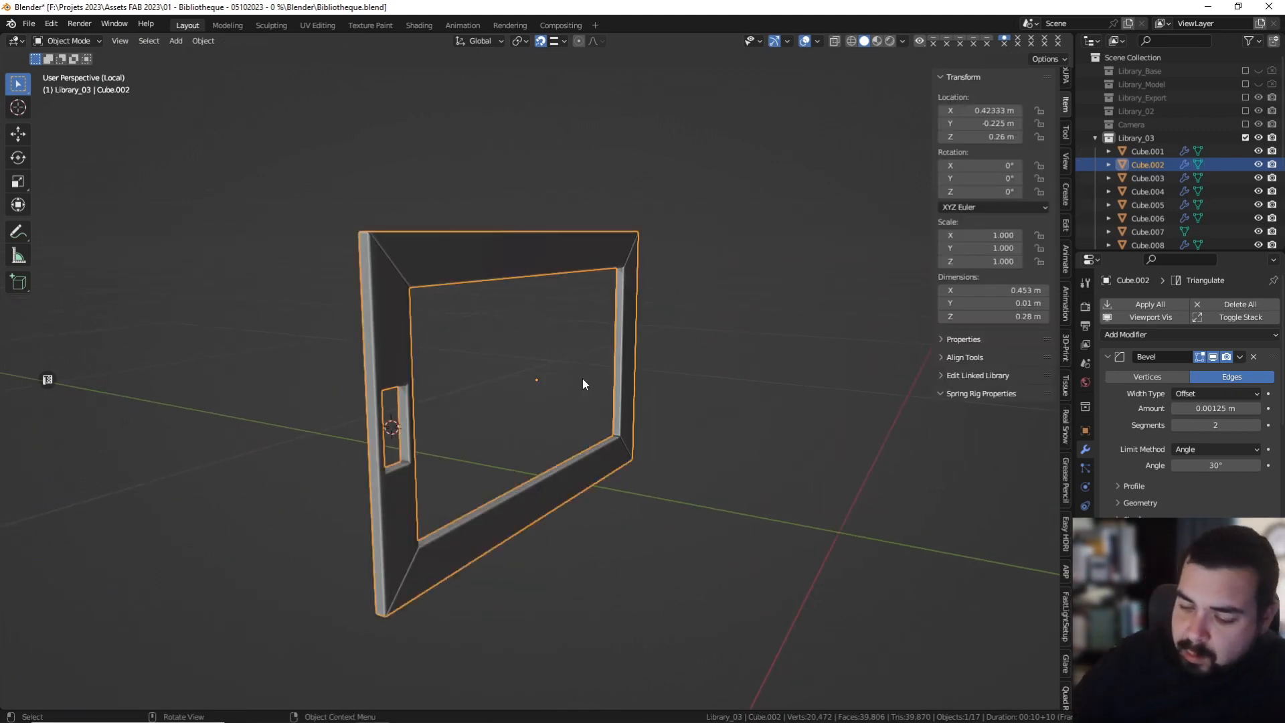
{"action": "key", "text": "KP_Divide"}
Duplicate the middle door's handle insert and snap the copy to the 3D cursor in the right door's opening.
{"action": "left_click", "coordinate": [348, 327]}
{"action": "key", "text": "shift+d"}
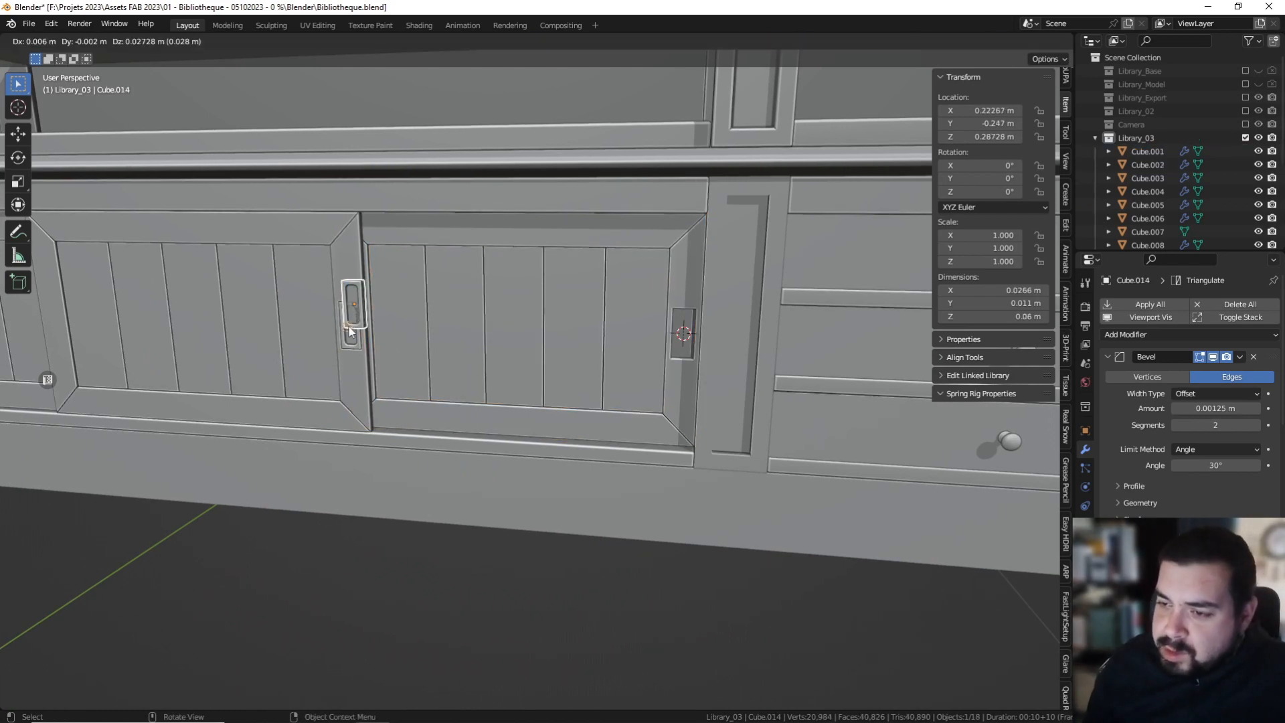
{"action": "right_click", "coordinate": [348, 326]}
{"action": "key", "text": "shift+s"}
{"action": "left_click", "coordinate": [348, 256]}
{"action": "key", "text": "alt+a"}
{"action": "scroll", "coordinate": [642, 277], "scroll_direction": "down", "scroll_amount": 5}
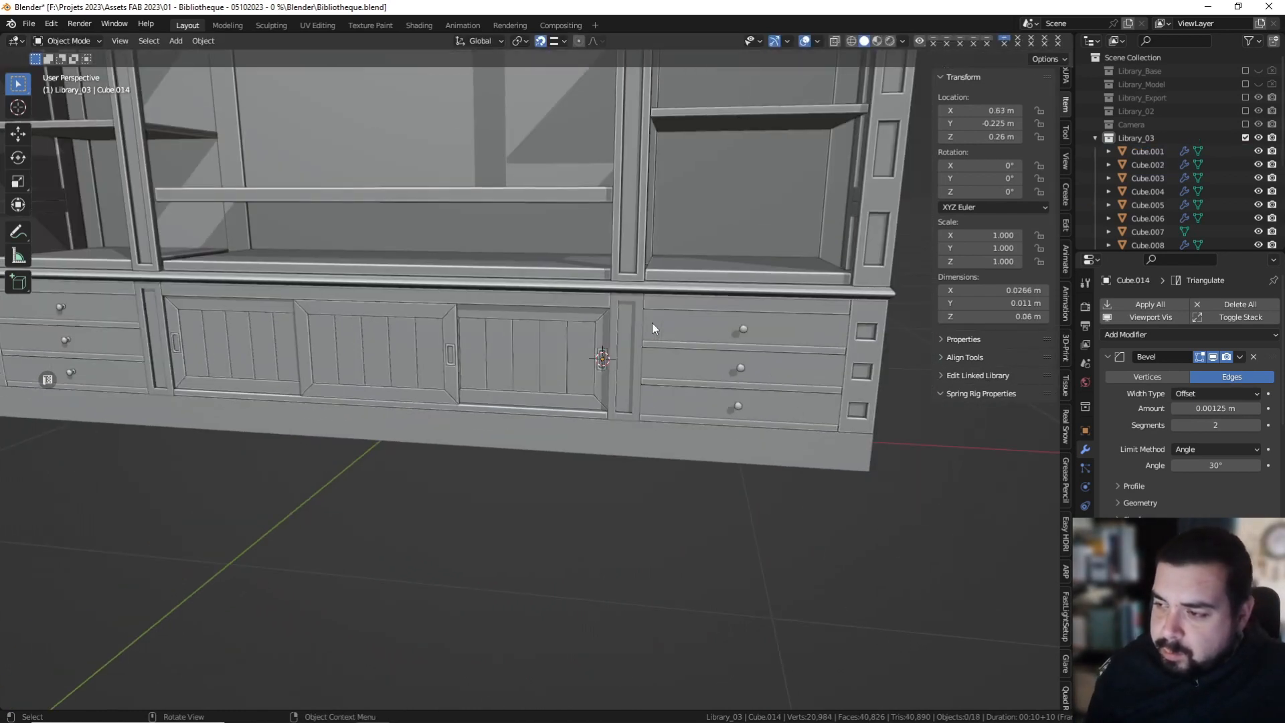
Open the bookcase's top cornice for mesh editing and select a lower face in the recessed section of its left side.
{"action": "scroll", "coordinate": [613, 321], "scroll_direction": "down", "scroll_amount": 3}
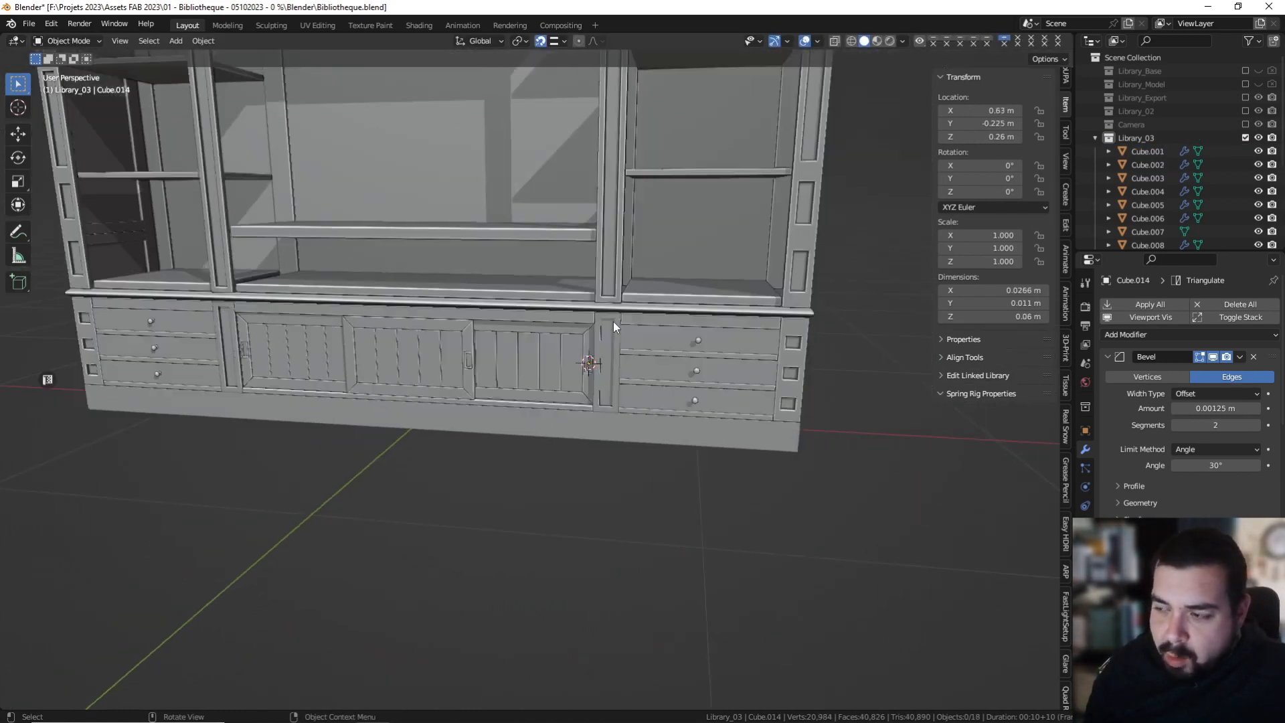
{"action": "mouse_move", "coordinate": [613, 321]}
{"action": "middle_mouse_down"}
{"action": "mouse_move", "coordinate": [505, 307]}
{"action": "mouse_move", "coordinate": [592, 314]}
{"action": "middle_mouse_up"}
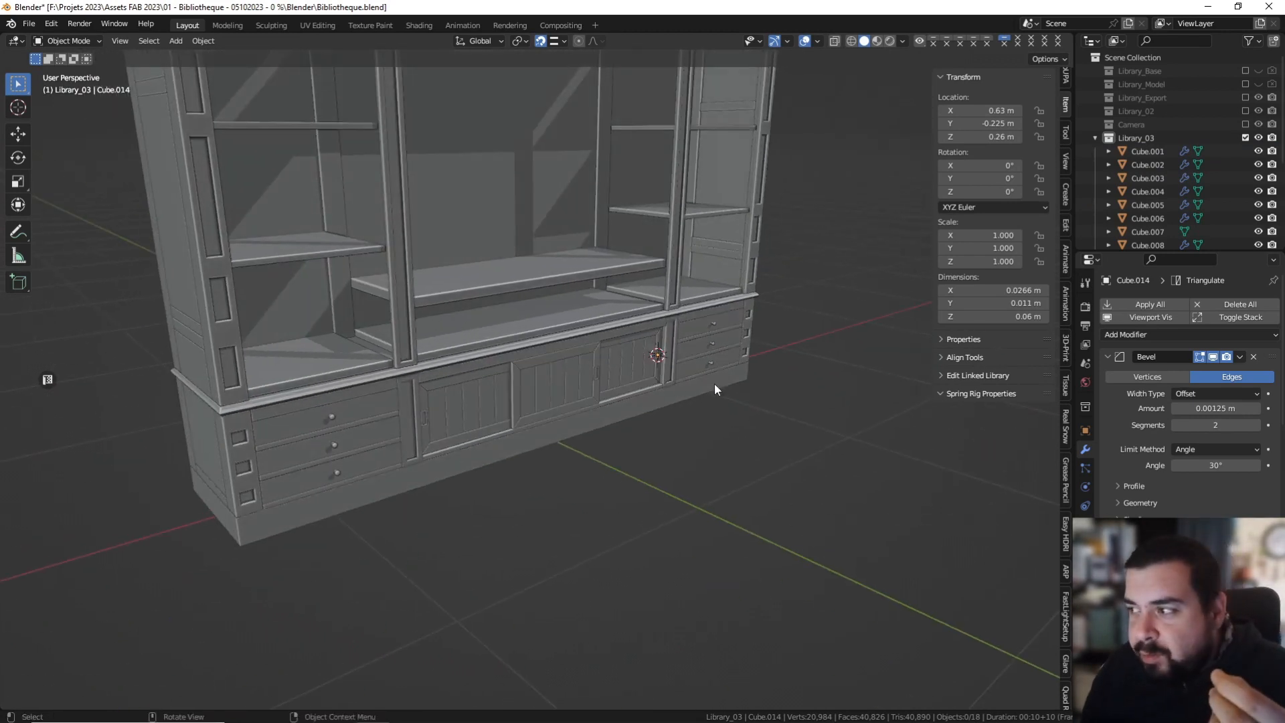
{"action": "scroll", "coordinate": [534, 327], "scroll_direction": "down", "scroll_amount": 3}
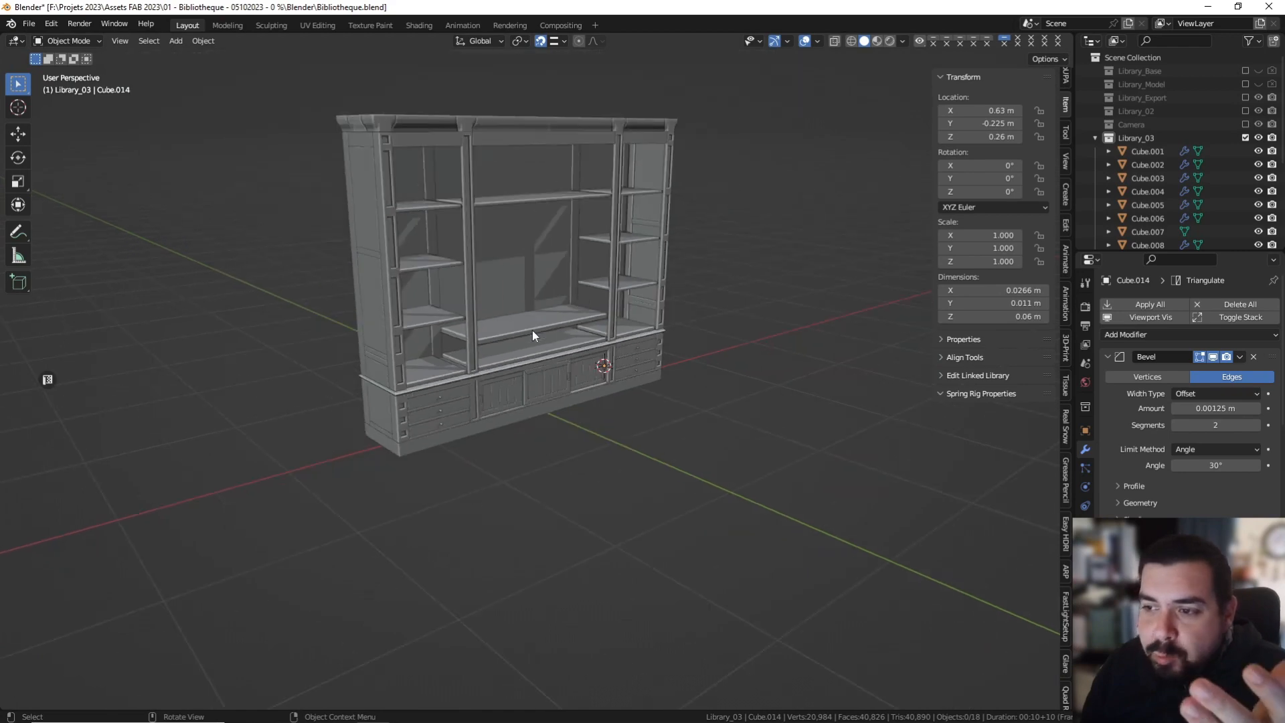
{"action": "middle_click_drag", "start_coordinate": [532, 331], "coordinate": [633, 281]}
{"action": "middle_click_drag", "start_coordinate": [569, 152], "coordinate": [442, 308], "text": "shift"}
{"action": "scroll", "coordinate": [533, 321], "scroll_direction": "up", "scroll_amount": 4}
{"action": "scroll", "coordinate": [540, 316], "scroll_direction": "up", "scroll_amount": 3}
{"action": "left_click", "coordinate": [389, 176]}
{"action": "key", "text": "Tab"}
{"action": "middle_click_drag", "start_coordinate": [405, 181], "coordinate": [583, 266]}
{"action": "scroll", "coordinate": [577, 273], "scroll_direction": "up", "scroll_amount": 3}
{"action": "left_click", "coordinate": [533, 400]}
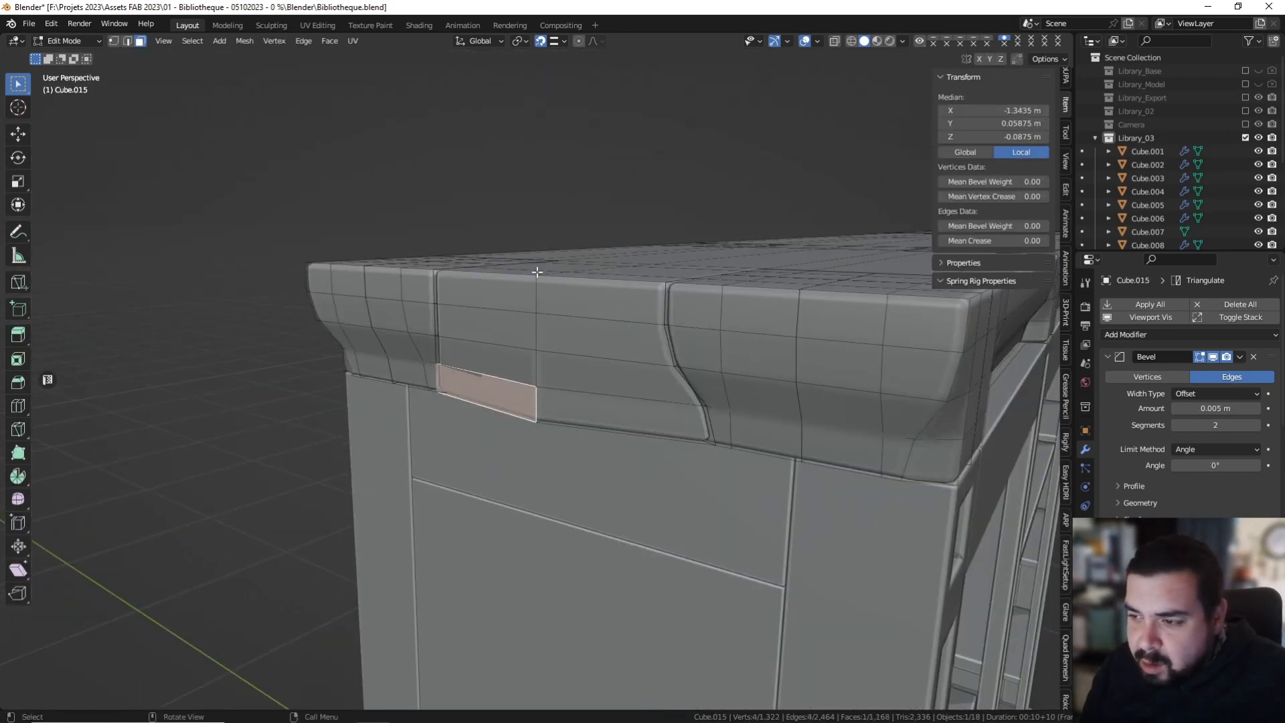
Move the middle vertex on the bottom edge of the cornice's side section 0.035 m along X.
{"action": "left_click", "coordinate": [127, 41]}
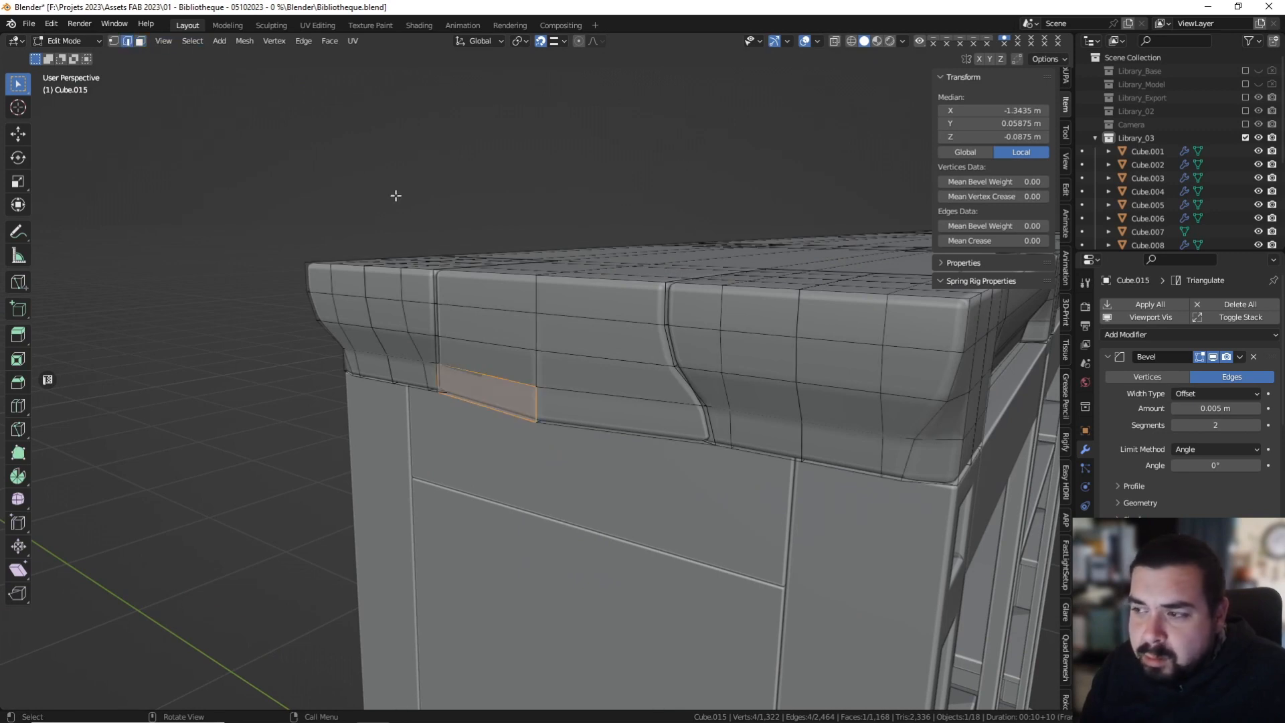
{"action": "left_click", "coordinate": [532, 405]}
{"action": "left_click", "coordinate": [114, 41]}
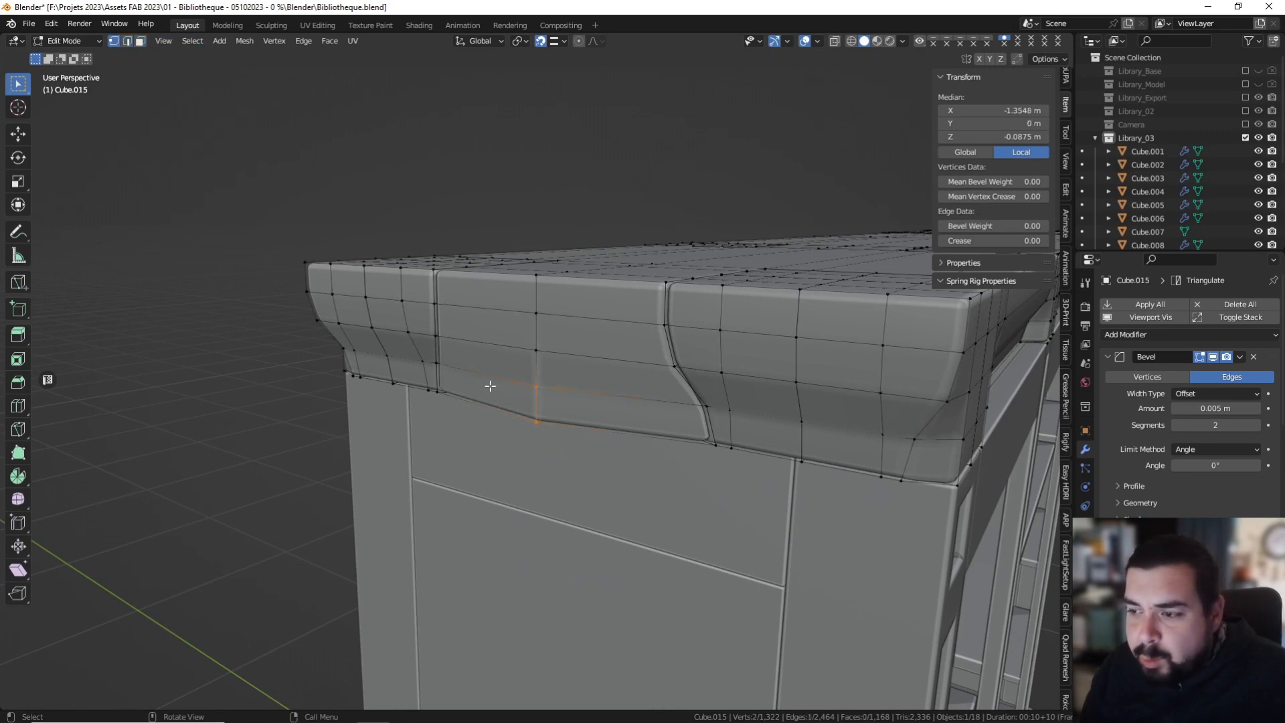
{"action": "left_click", "coordinate": [533, 422]}
{"action": "key", "text": "g"}
{"action": "key", "text": "y"}
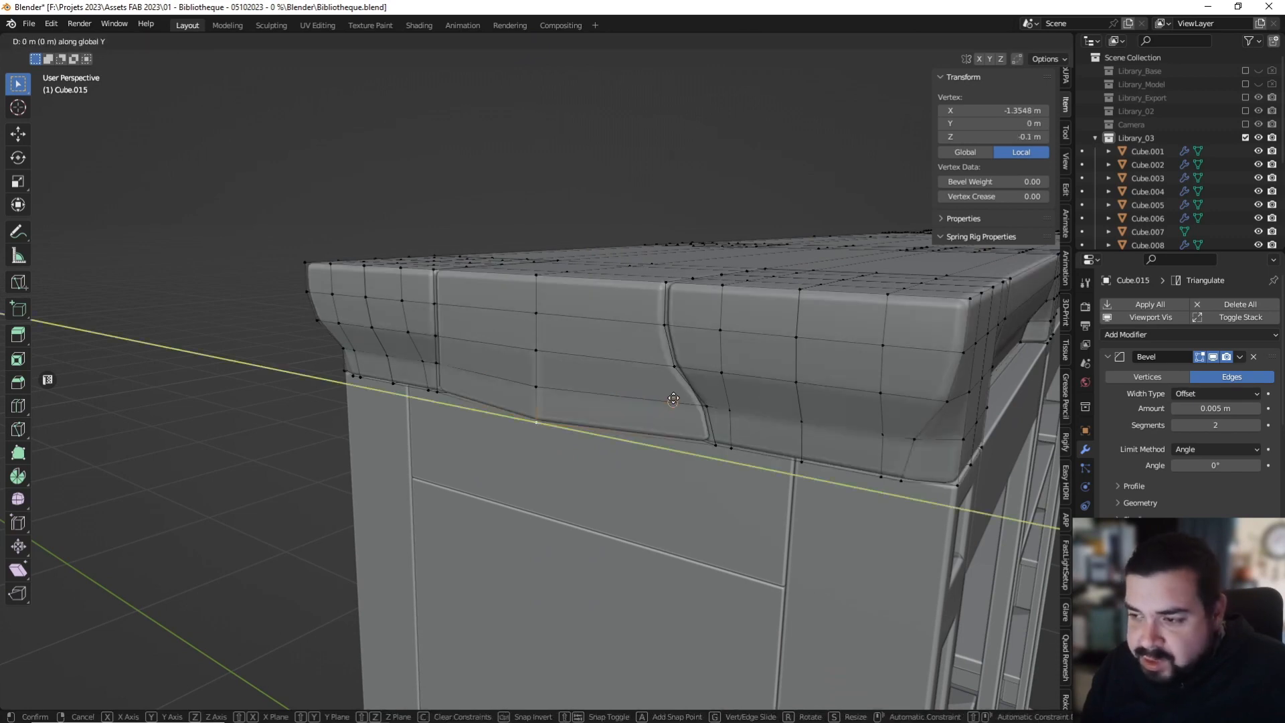
{"action": "type", "text": "x"}
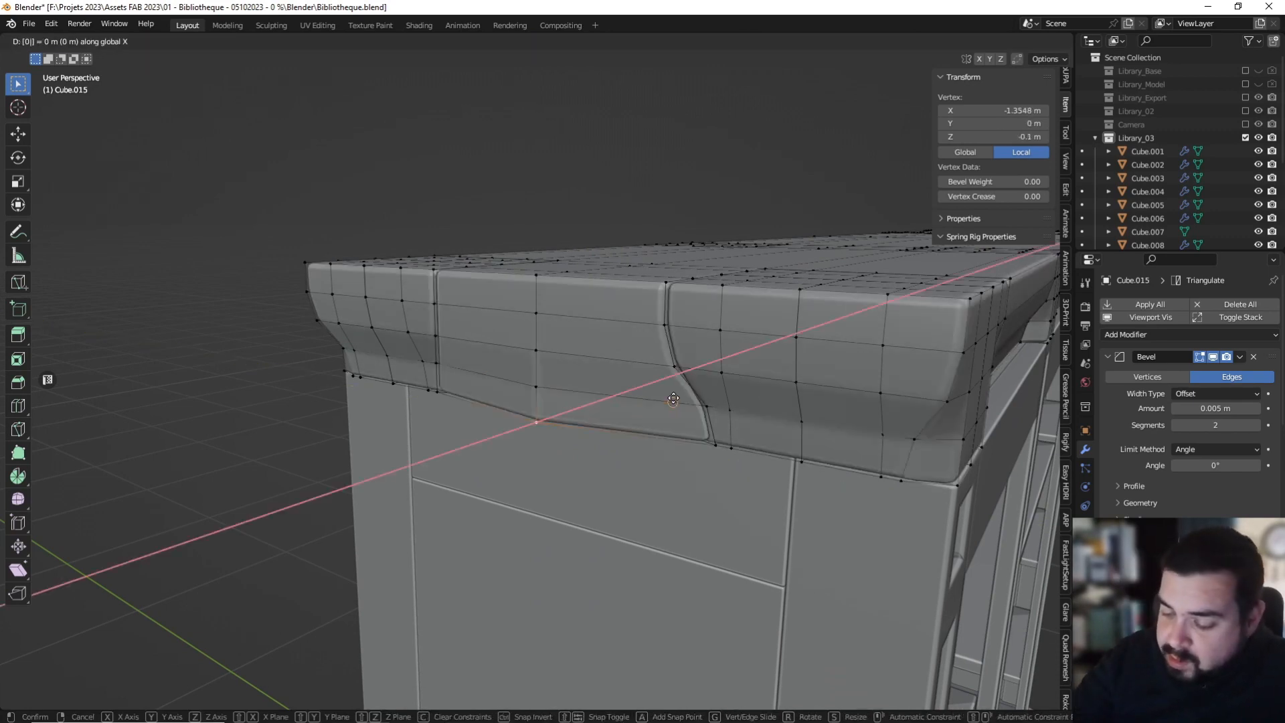
{"action": "type", "text": "0.035"}
{"action": "key", "text": "Return"}
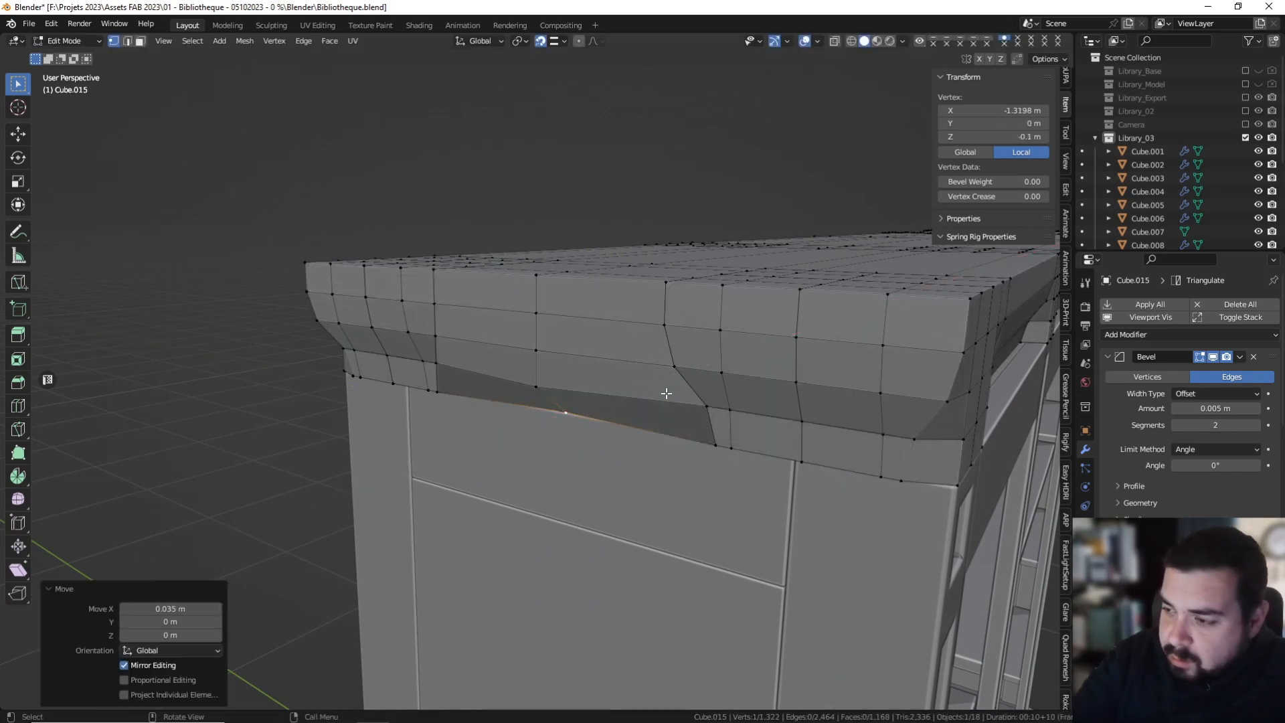
Move the vertex directly above it on the cornice's side 0.03 m along X.
{"action": "left_click", "coordinate": [542, 372]}
{"action": "type", "text": "gx0"}
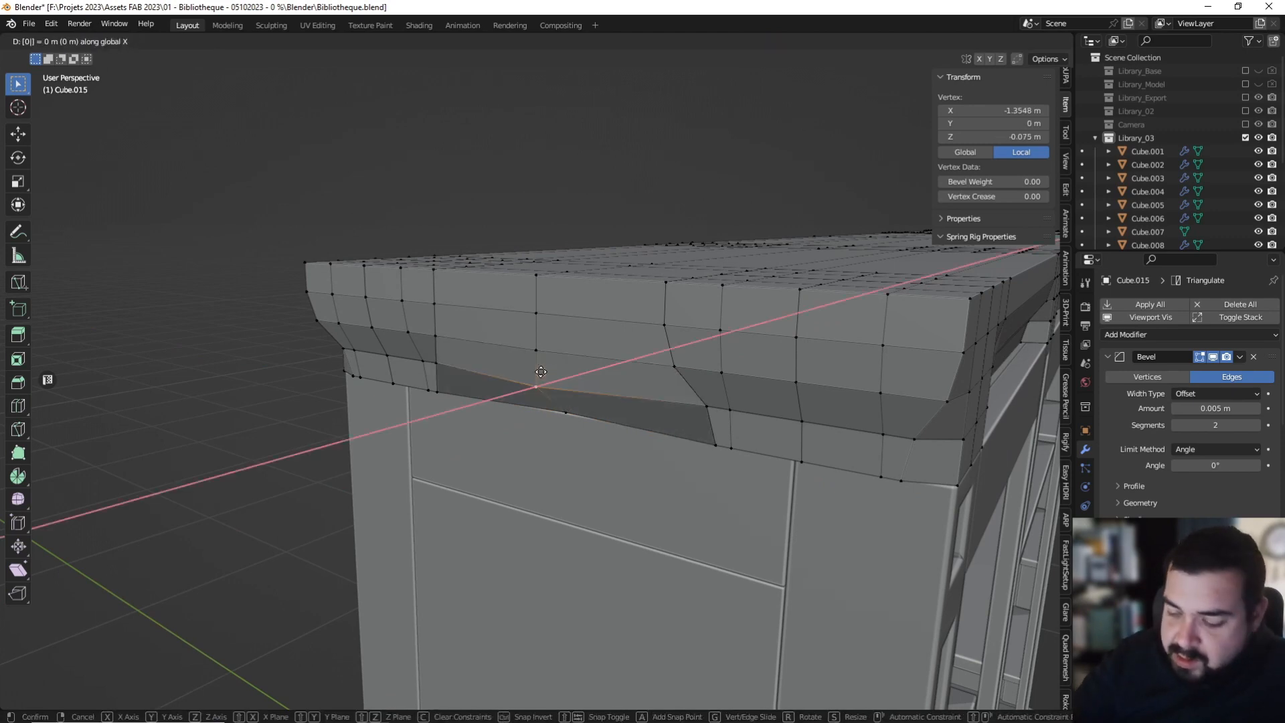
{"action": "type", "text": ".03"}
{"action": "key", "text": "Return"}
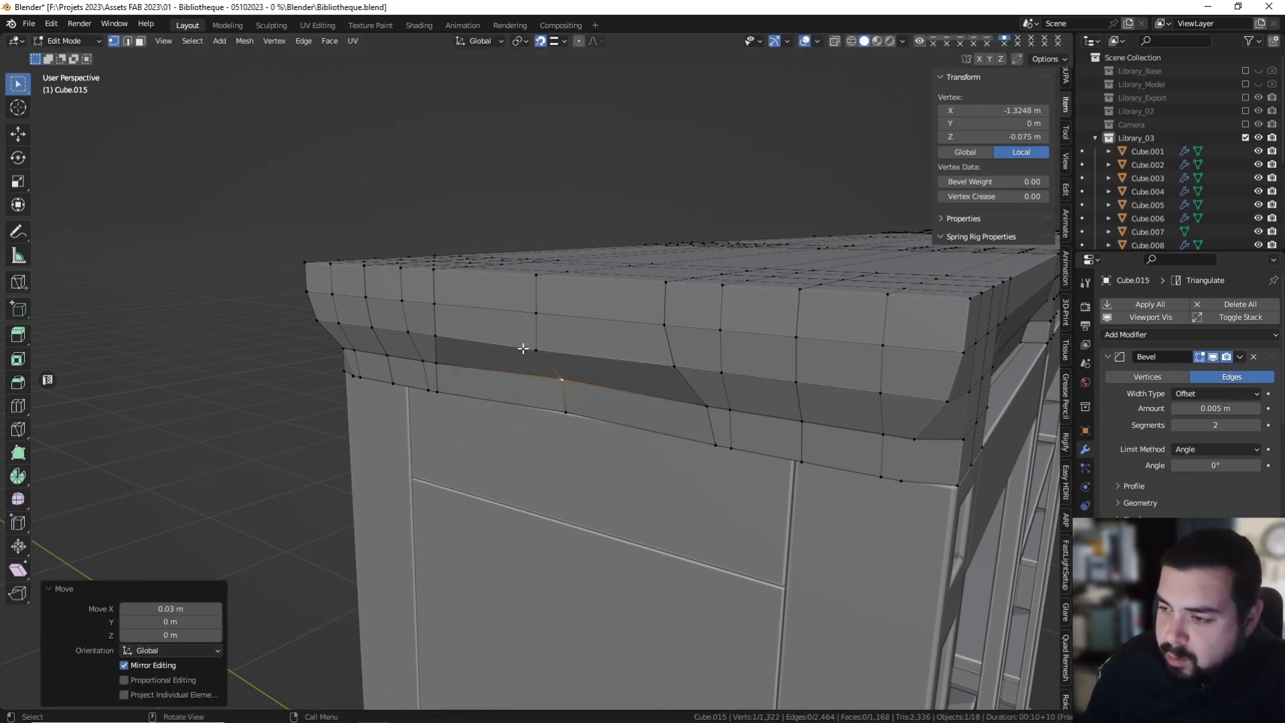
Undo the last vertex move on the cornice's side and move the same vertex 0.02 m along X instead.
{"action": "key", "text": "ctrl+z"}
{"action": "type", "text": "gx0.02"}
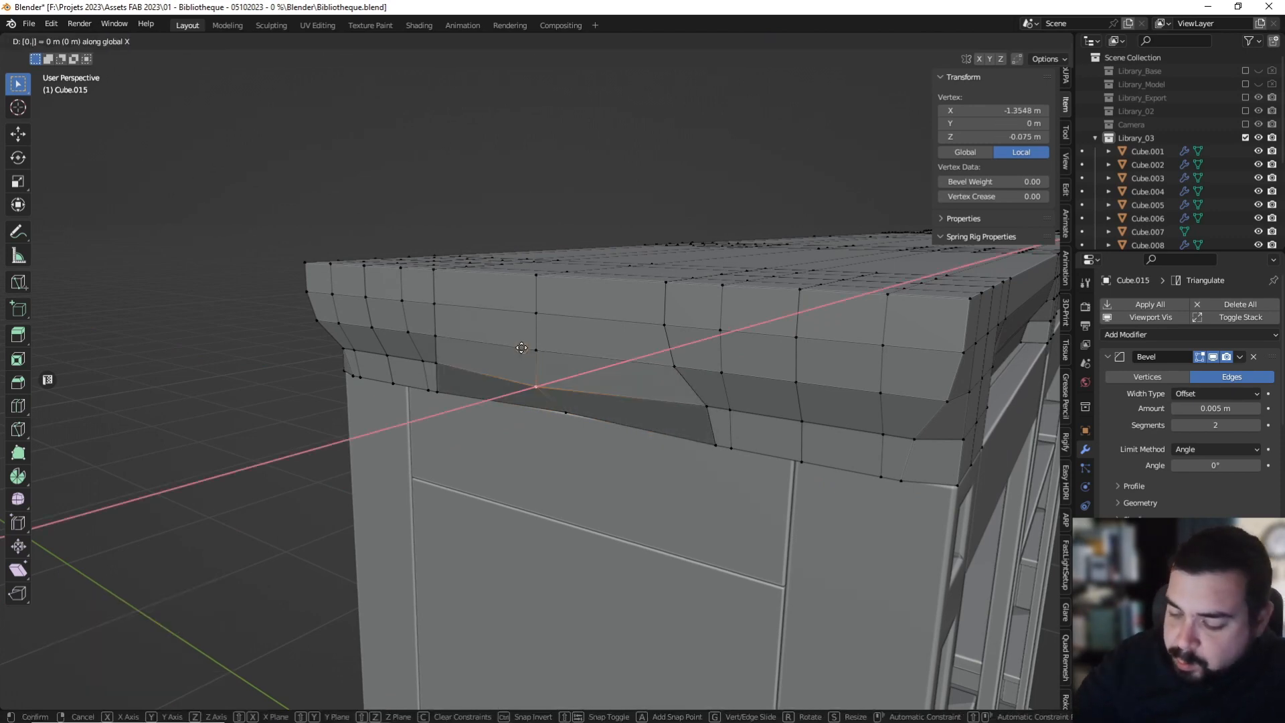
{"action": "key", "text": "Return"}
Move the next vertex up in the same column 0.005 m along X and leave mesh editing.
{"action": "key", "text": "ctrl+z"}
{"action": "type", "text": "gx"}
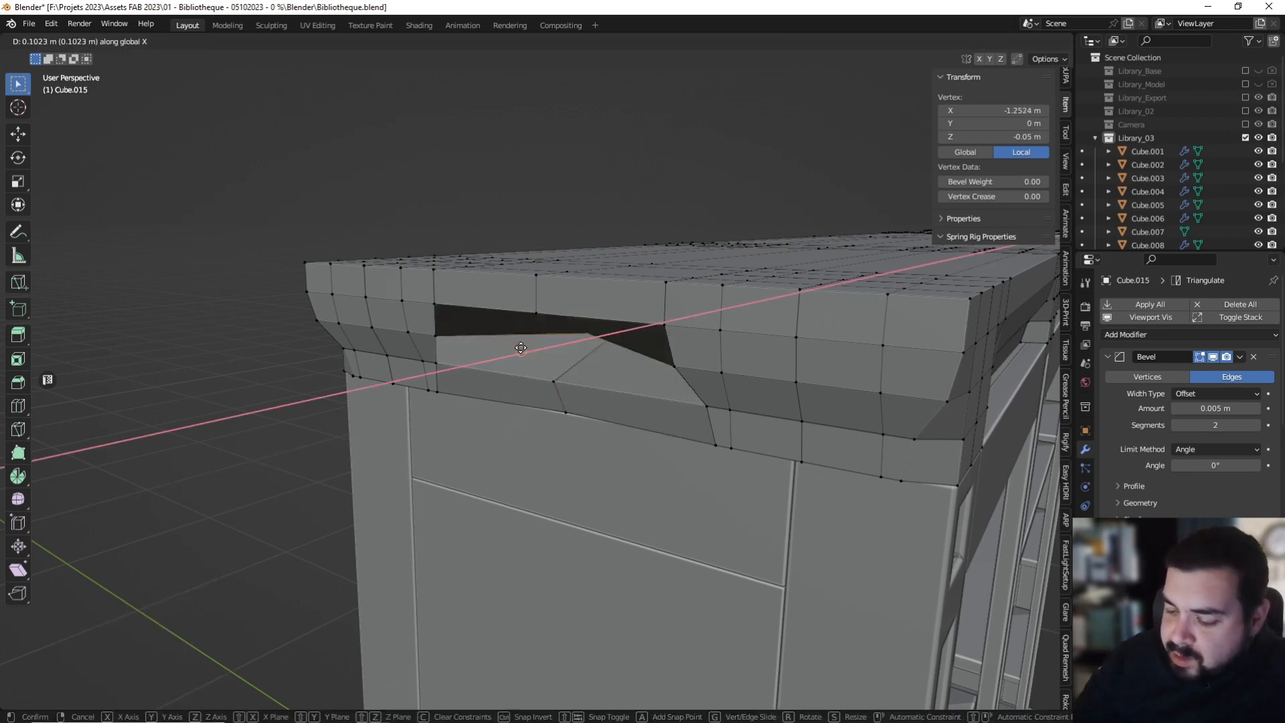
{"action": "type", "text": "0.0"}
{"action": "key", "text": "Return"}
{"action": "key", "text": "Tab"}
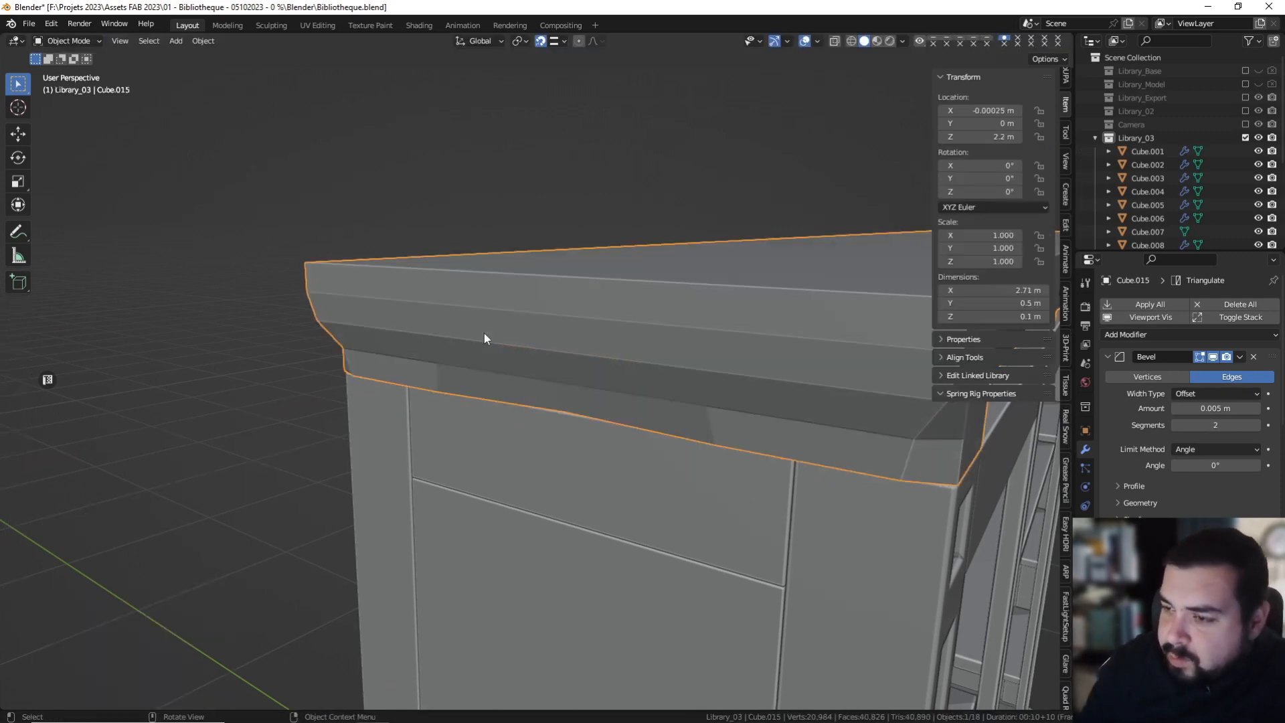
Reopen the cornice mesh and move the middle bottom-edge vertex of its opposite side -0.035 m along X.
{"action": "scroll", "coordinate": [690, 309], "scroll_direction": "down", "scroll_amount": 8}
{"action": "middle_click_drag", "start_coordinate": [684, 311], "coordinate": [459, 335]}
{"action": "key", "text": "Tab"}
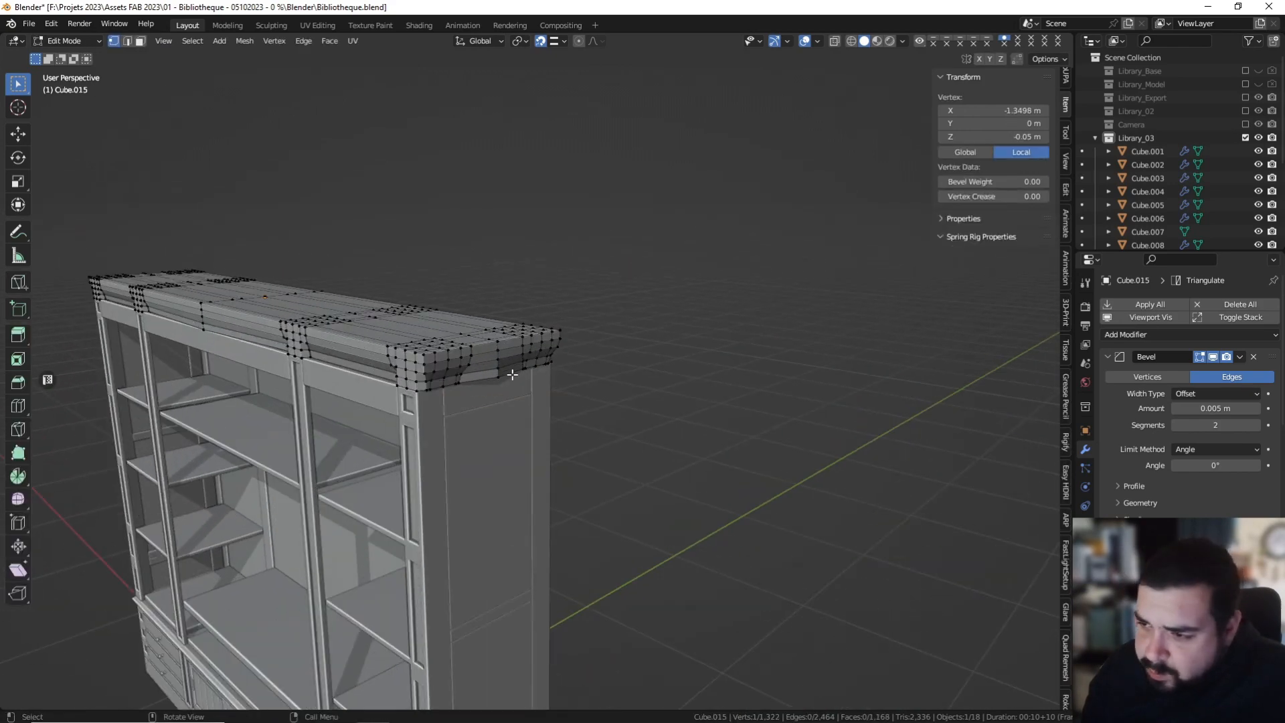
{"action": "type", "text": "gx"}
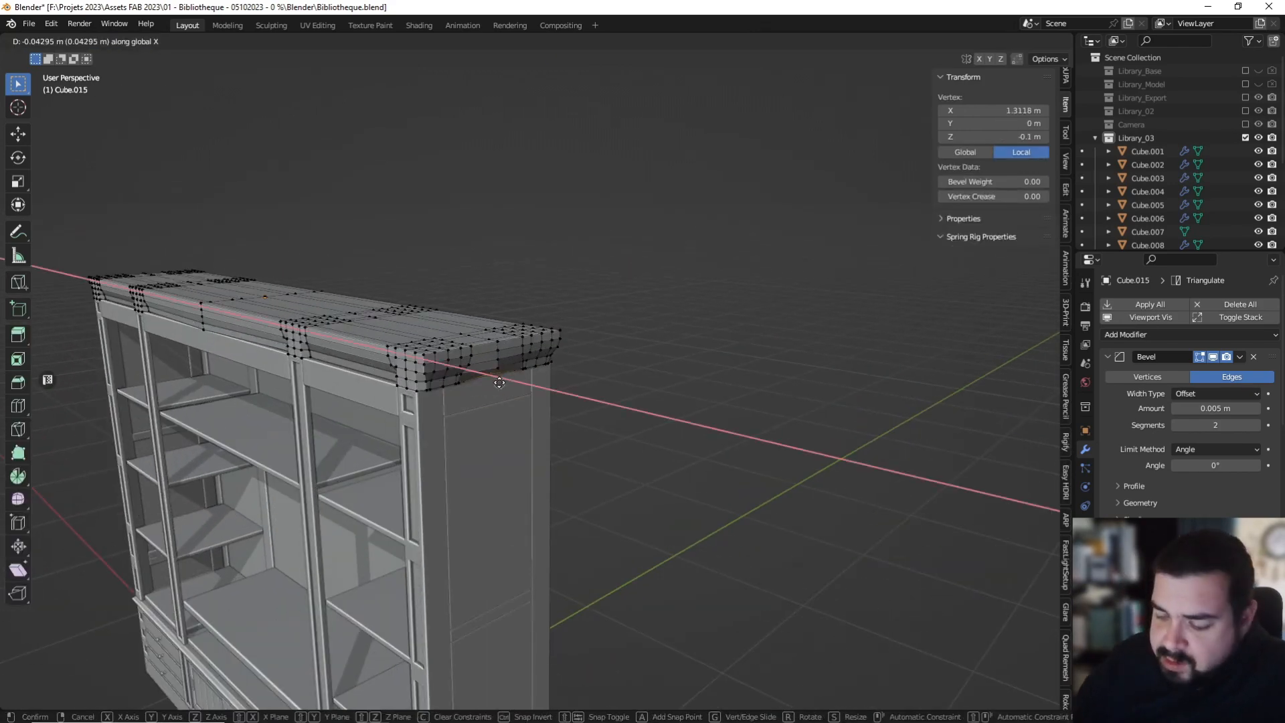
{"action": "type", "text": "0.035"}
{"action": "type", "text": "-"}
{"action": "key", "text": "Return"}
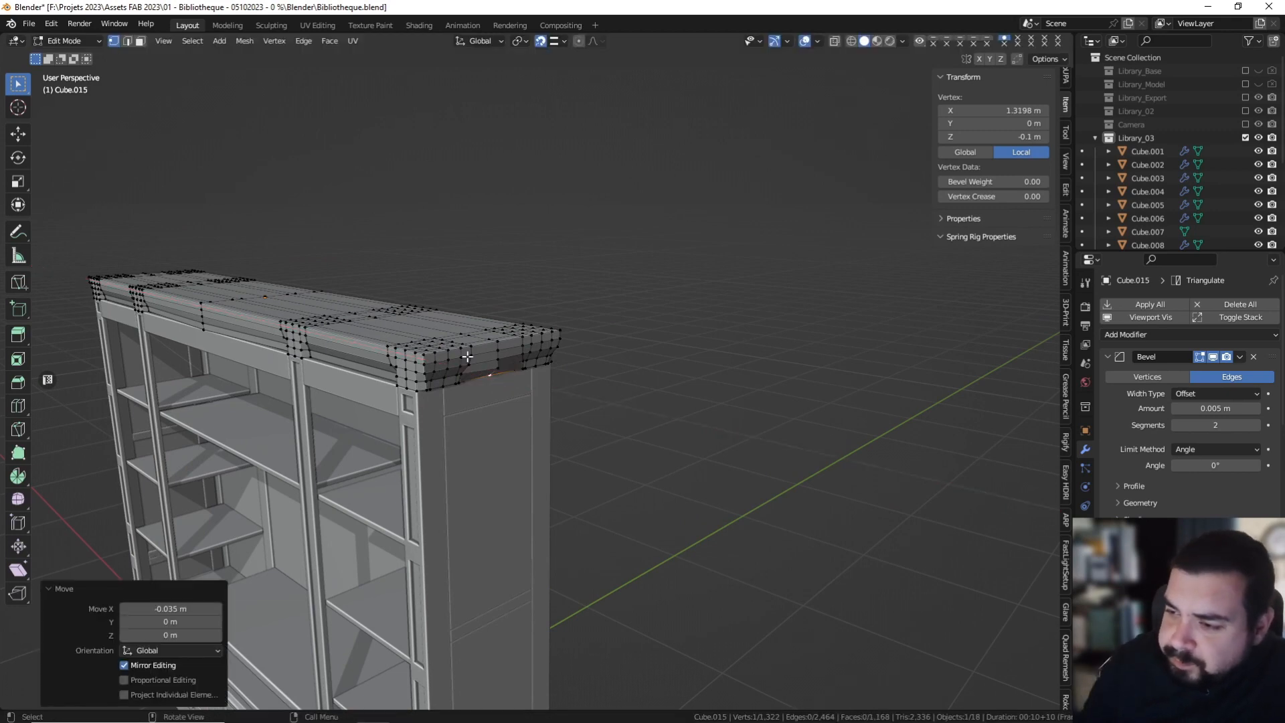
Move the vertex directly above it on the cornice's right side -0.02 m along X.
{"action": "left_click", "coordinate": [499, 368]}
{"action": "type", "text": "gx0."}
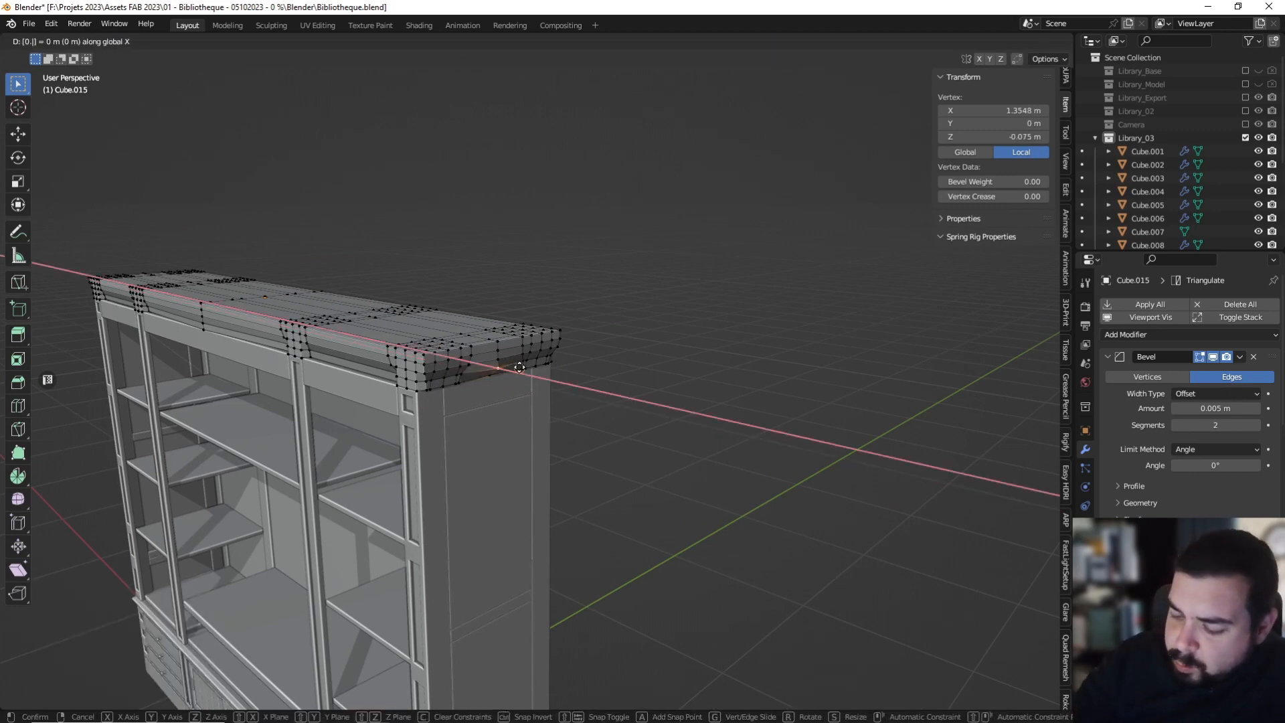
{"action": "type", "text": "02-"}
{"action": "key", "text": "Return"}
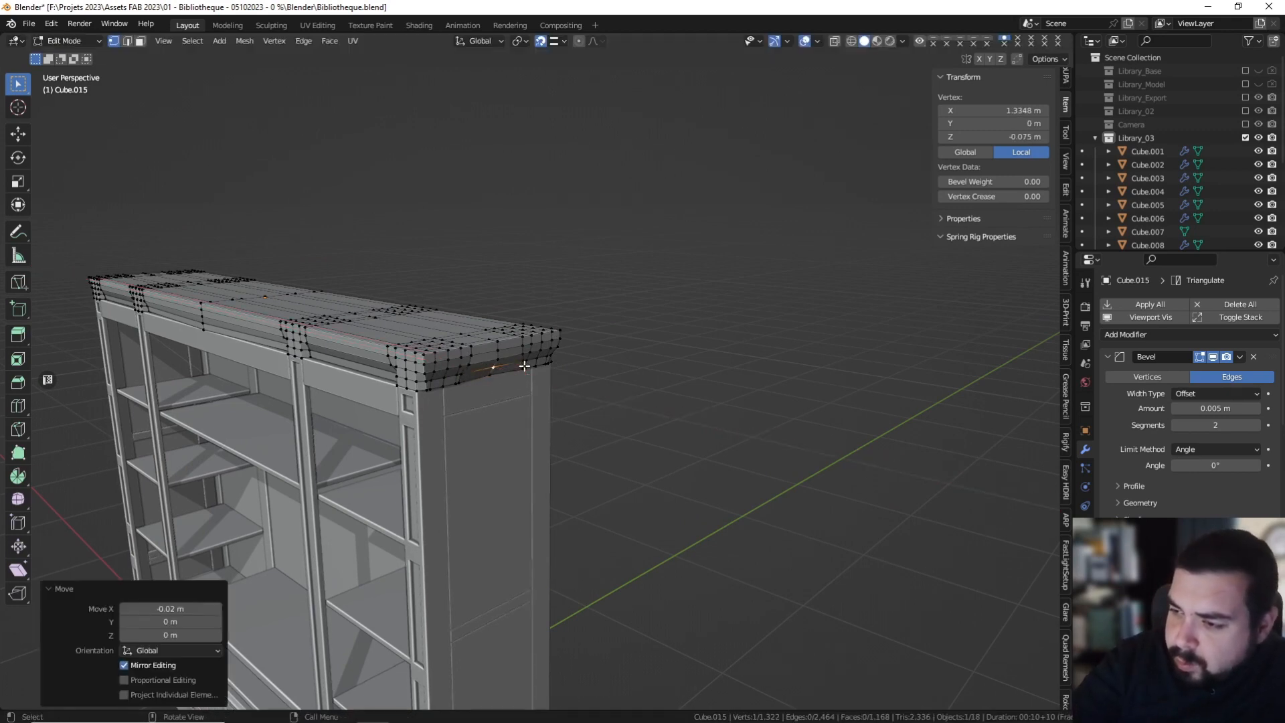
Move the third vertex up in the right side's middle column -0.005 m along X.
{"action": "left_click", "coordinate": [503, 361]}
{"action": "type", "text": "gx"}
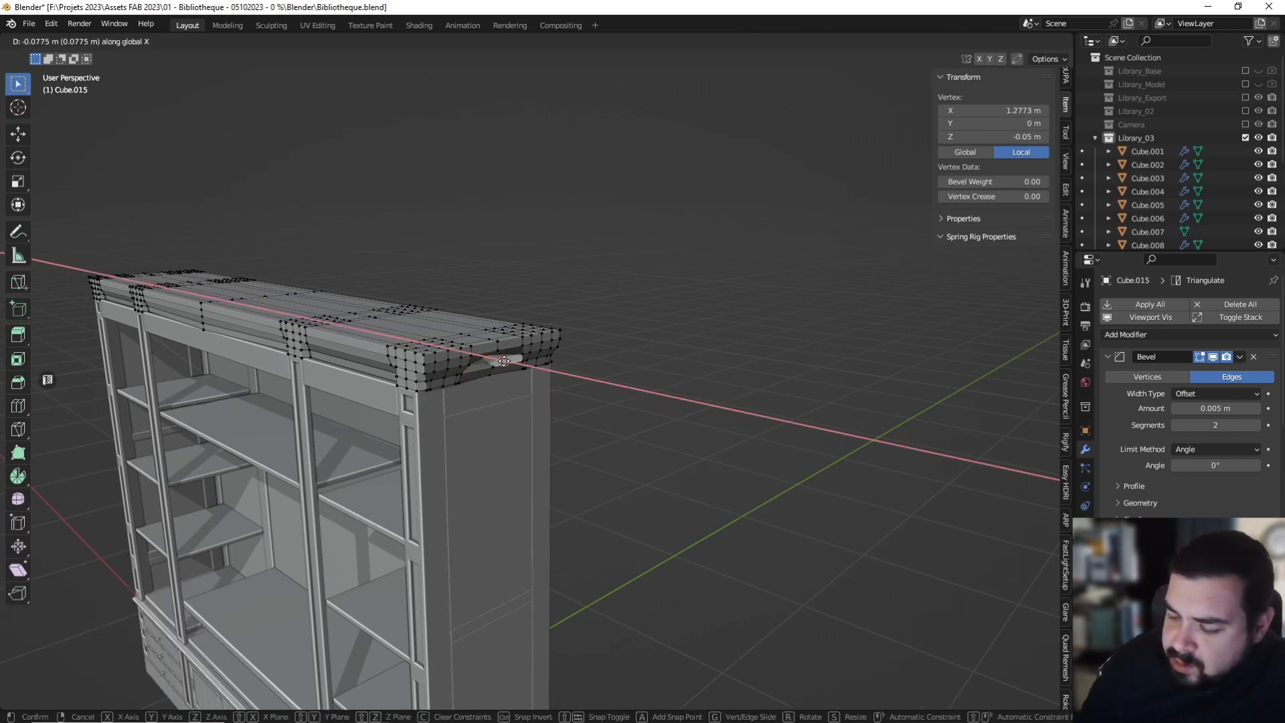
{"action": "type", "text": "0.00"}
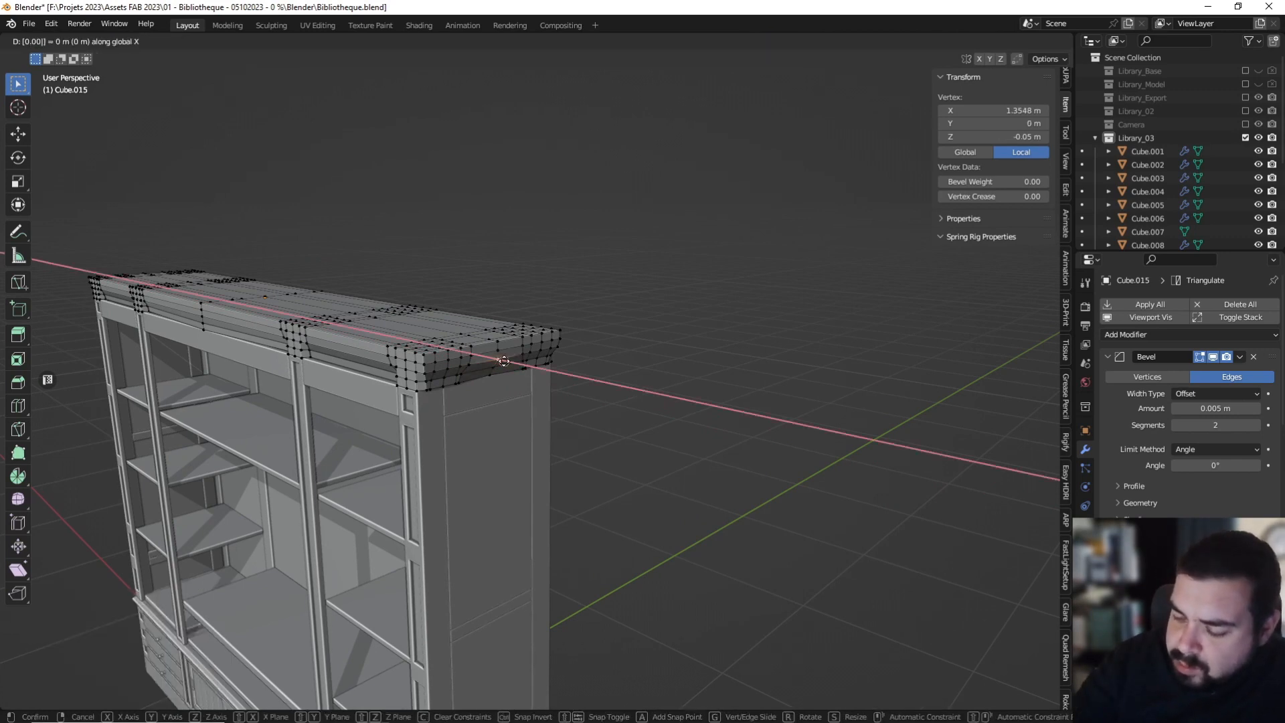
{"action": "type", "text": "5-"}
{"action": "key", "text": "Return"}
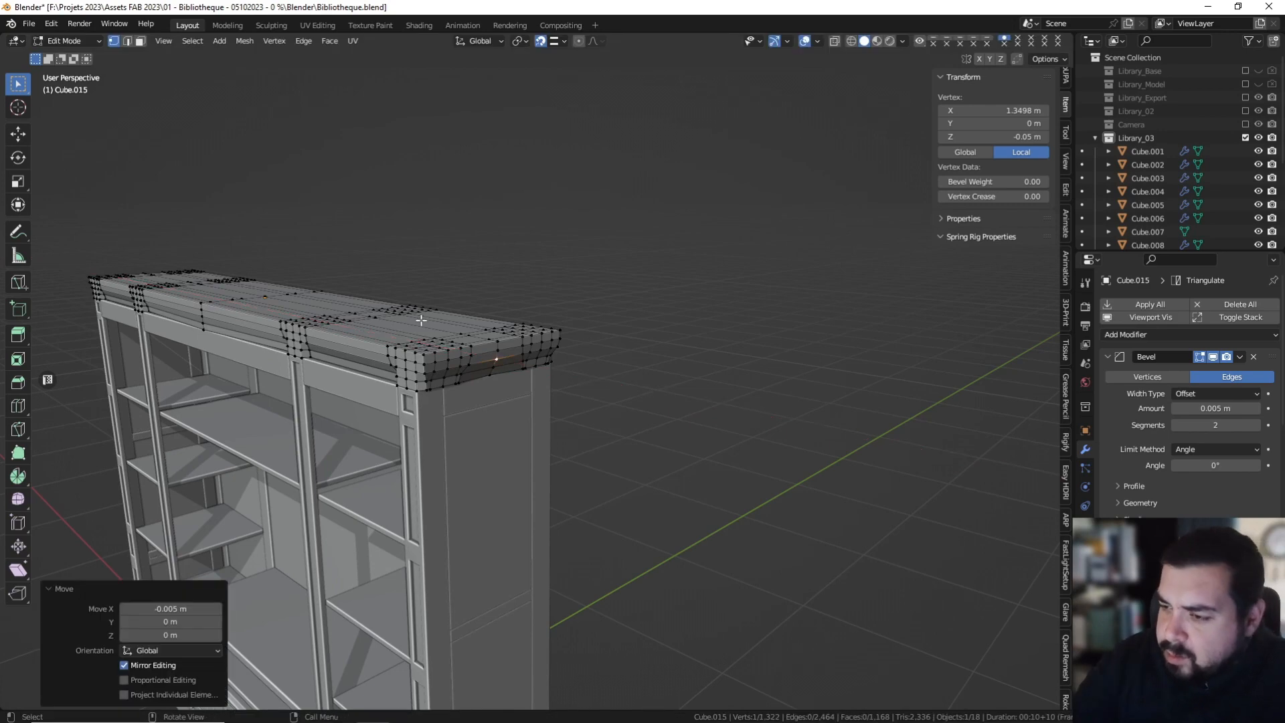
Select the right side's middle bottom-edge vertex again, move it 0.005 m along X, and leave mesh editing.
{"action": "scroll", "coordinate": [422, 321], "scroll_direction": "down", "scroll_amount": 2}
{"action": "scroll", "coordinate": [512, 391], "scroll_direction": "up", "scroll_amount": 6}
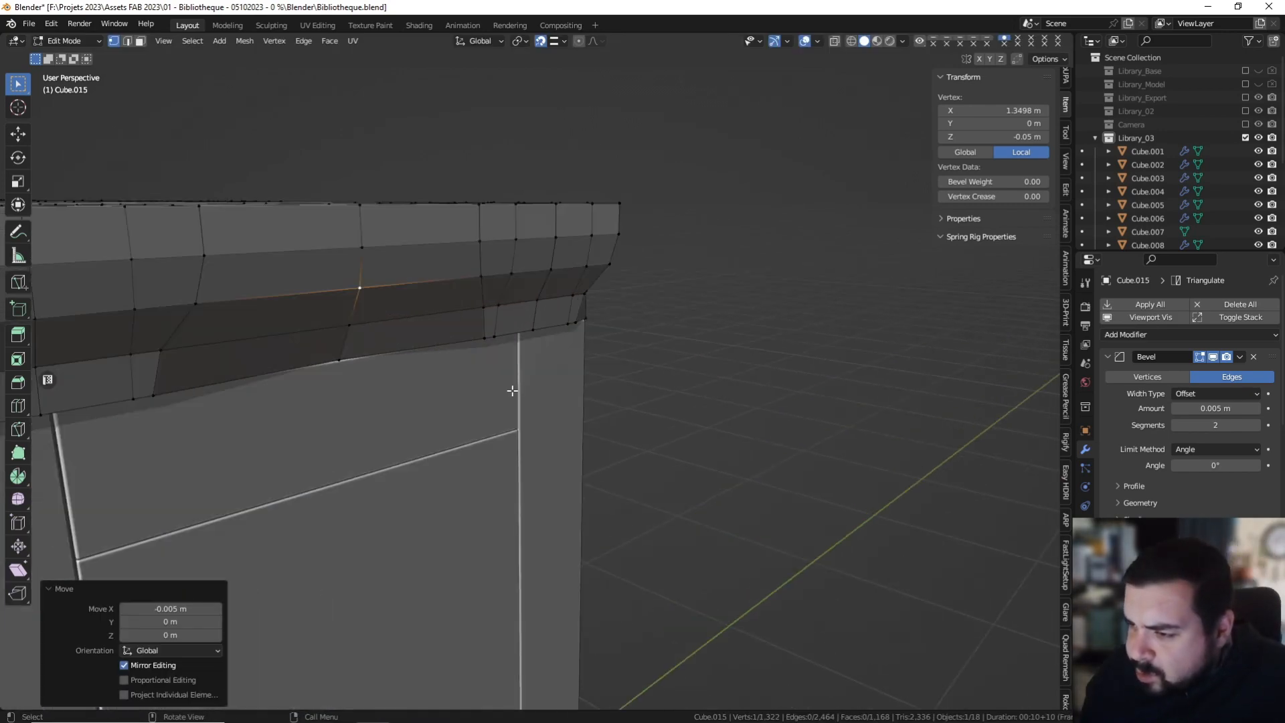
{"action": "left_click", "coordinate": [355, 366]}
{"action": "middle_click_drag", "start_coordinate": [422, 352], "coordinate": [431, 356]}
{"action": "key", "text": "g"}
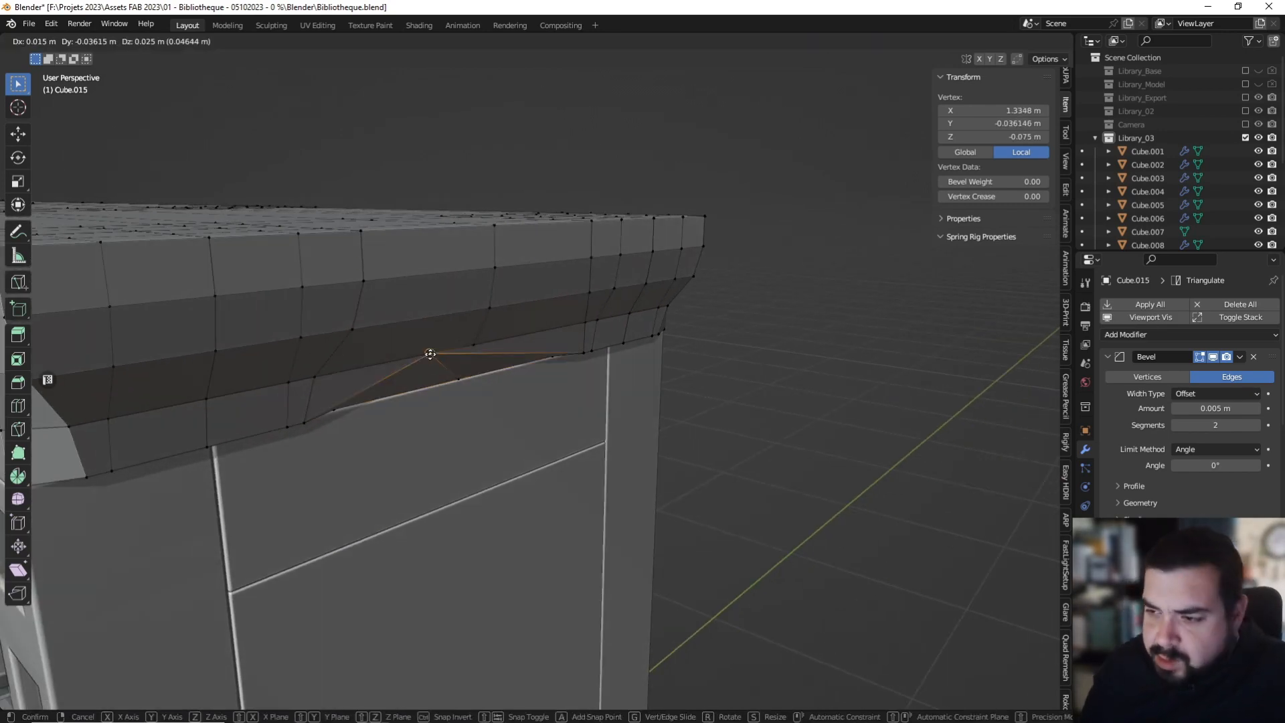
{"action": "type", "text": "x0."}
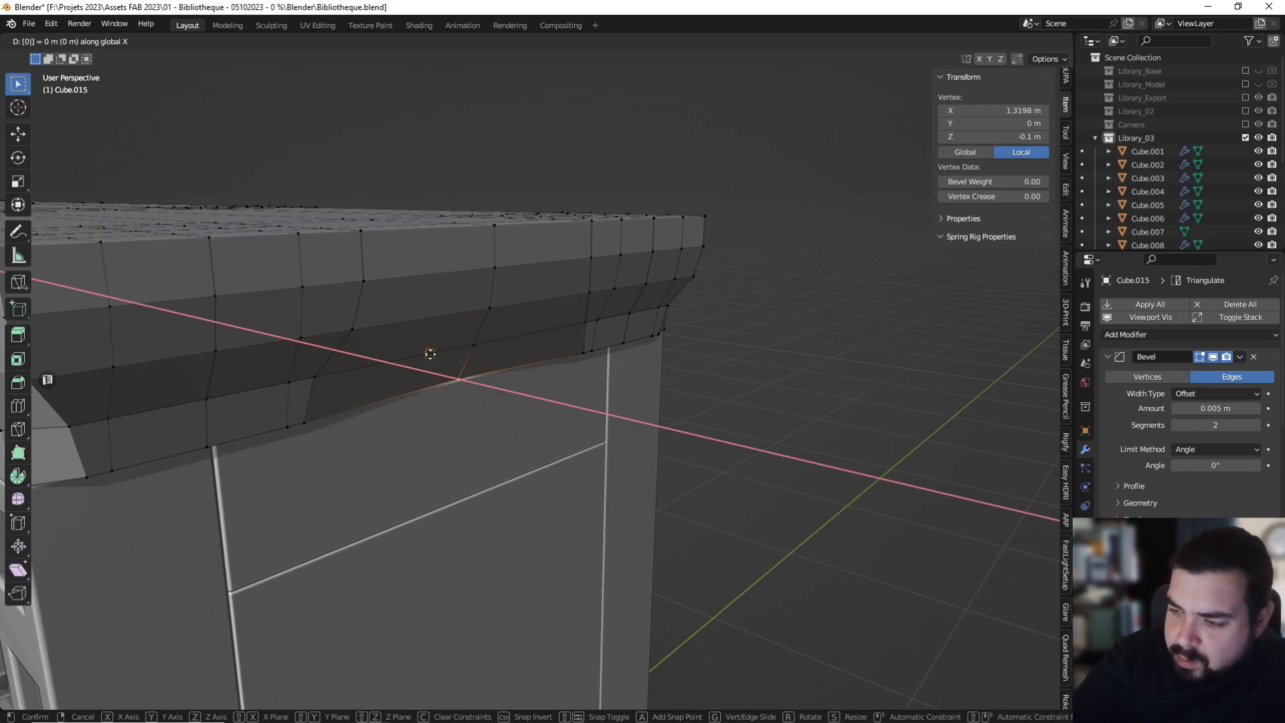
{"action": "key", "text": "BackSpace"}
{"action": "key", "text": "BackSpace"}
{"action": "type", "text": "0.005"}
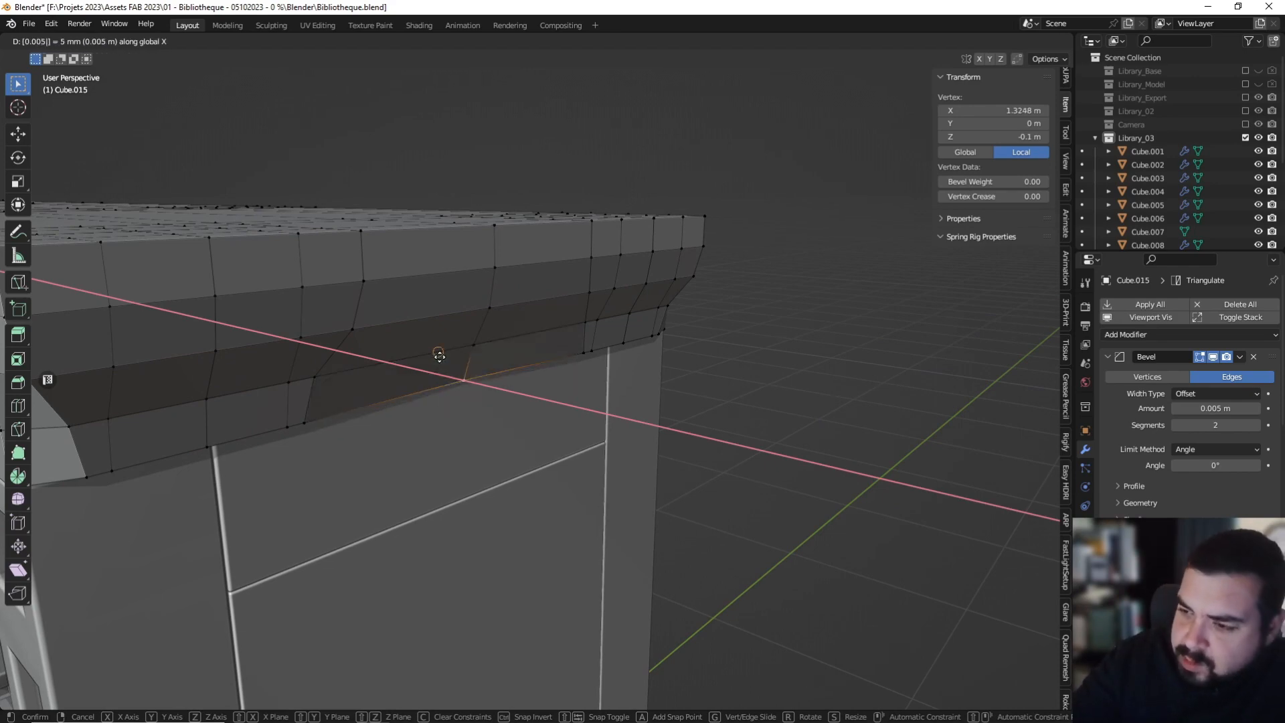
{"action": "left_click", "coordinate": [431, 356]}
{"action": "key", "text": "Tab"}
Move the middle bottom-edge vertex on the cornice's left side 0.005 m along X.
{"action": "scroll", "coordinate": [428, 356], "scroll_direction": "down", "scroll_amount": 6}
{"action": "middle_click_drag", "start_coordinate": [374, 348], "coordinate": [492, 333]}
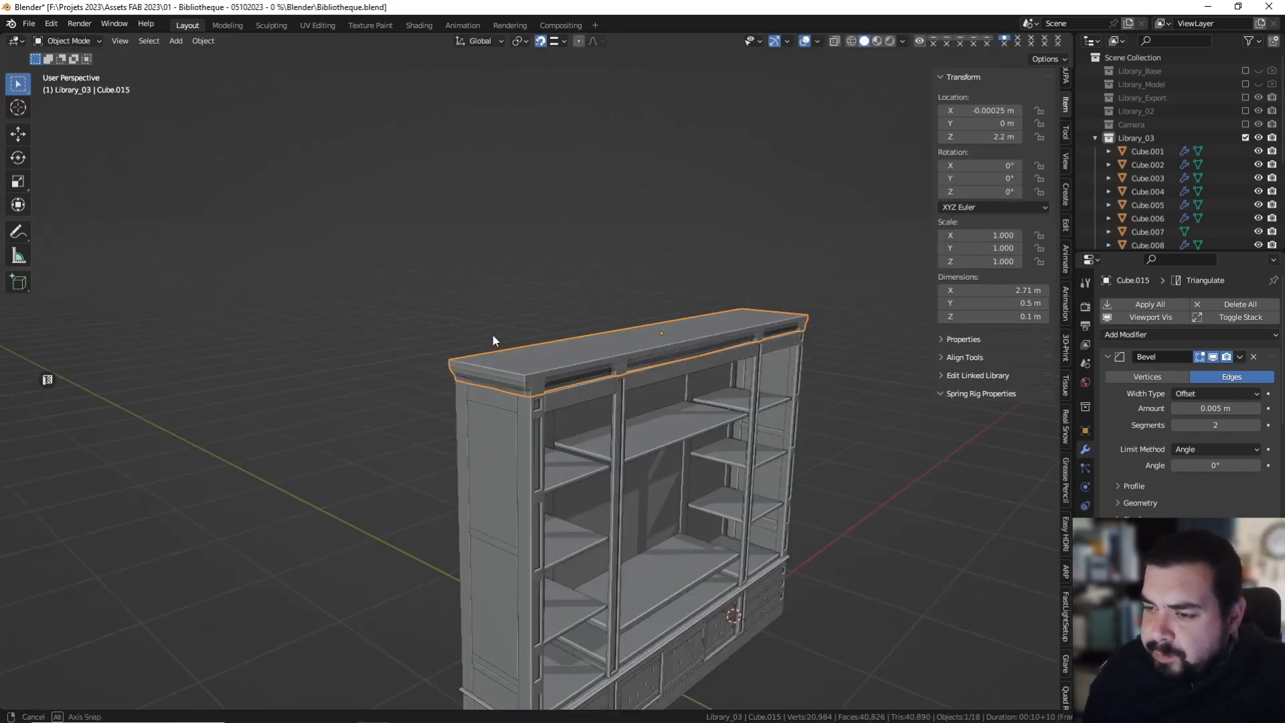
{"action": "scroll", "coordinate": [504, 338], "scroll_direction": "up", "scroll_amount": 6}
{"action": "key", "text": "Tab"}
{"action": "middle_click_drag", "start_coordinate": [573, 345], "coordinate": [627, 382]}
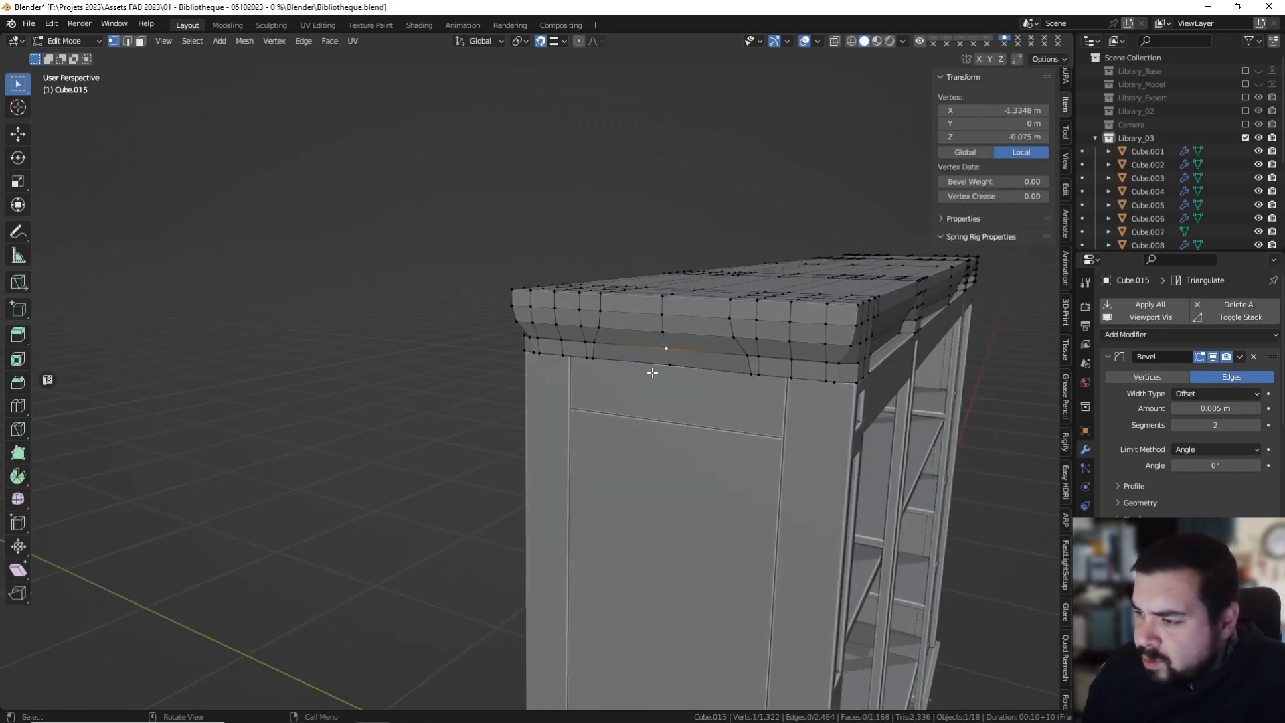
{"action": "type", "text": "gx0.005"}
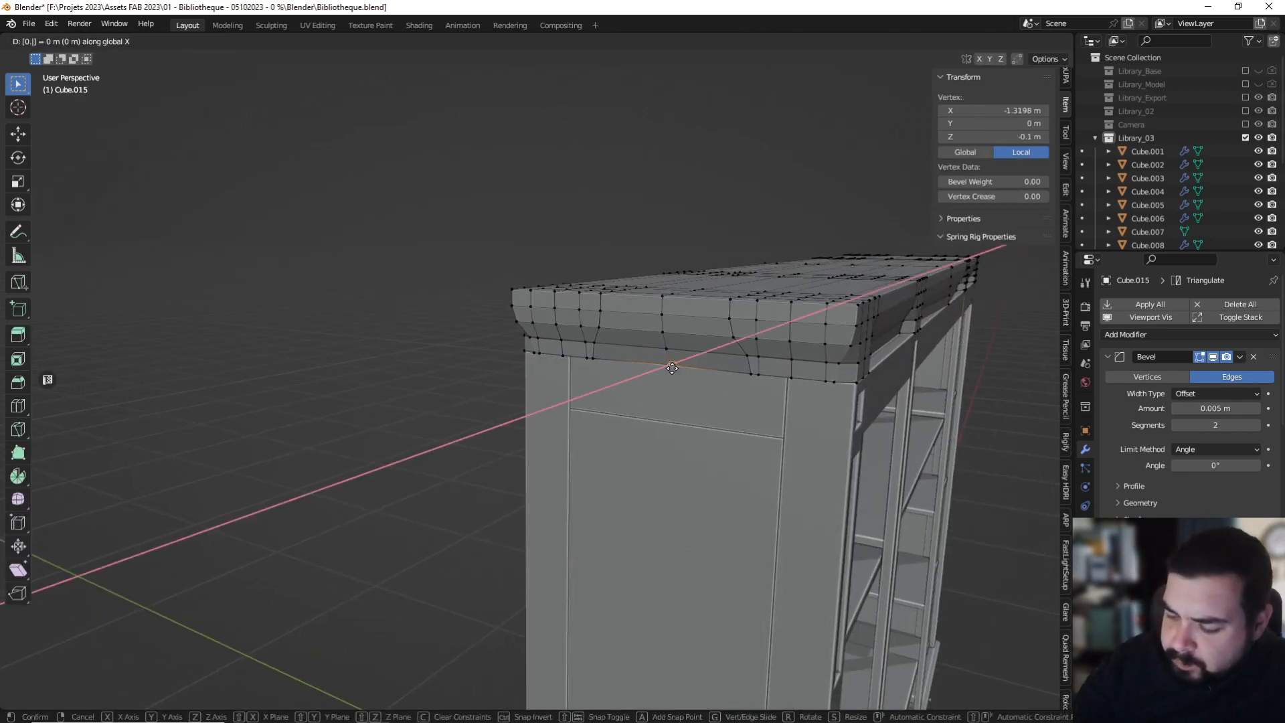
{"action": "key", "text": "minus"}
{"action": "key", "text": "minus"}
{"action": "key", "text": "minus"}
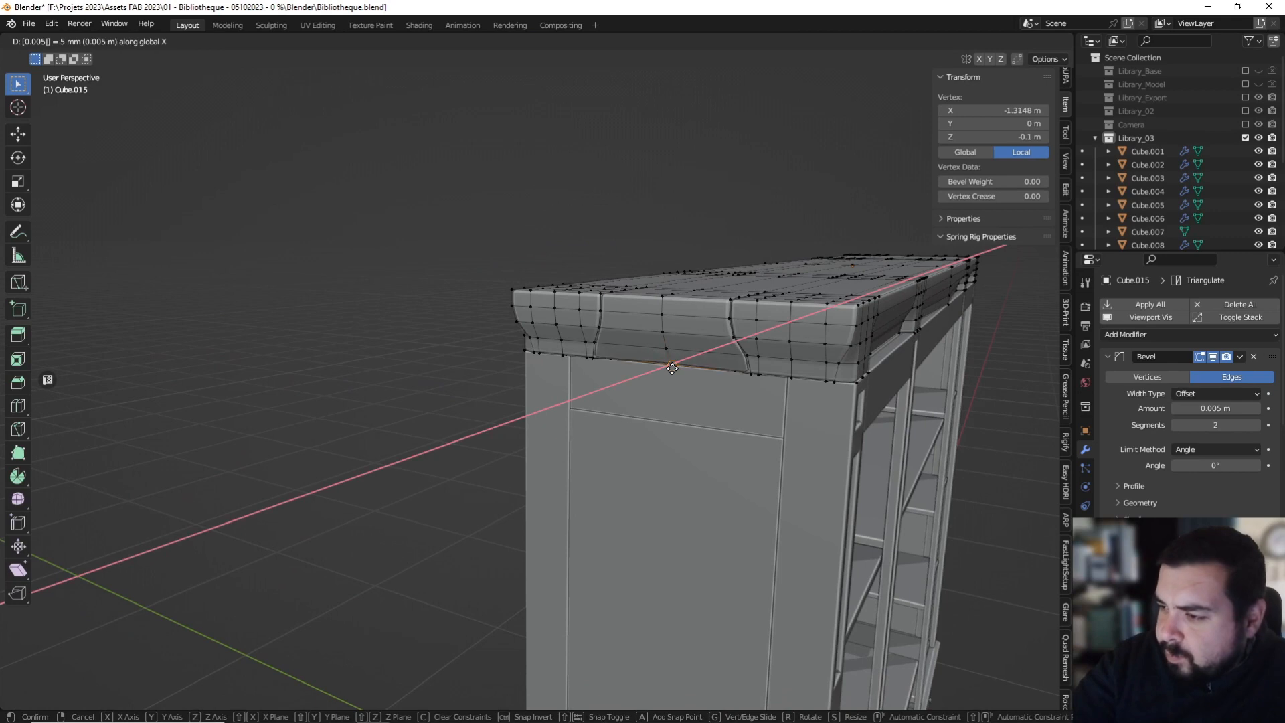
{"action": "key", "text": "Return"}
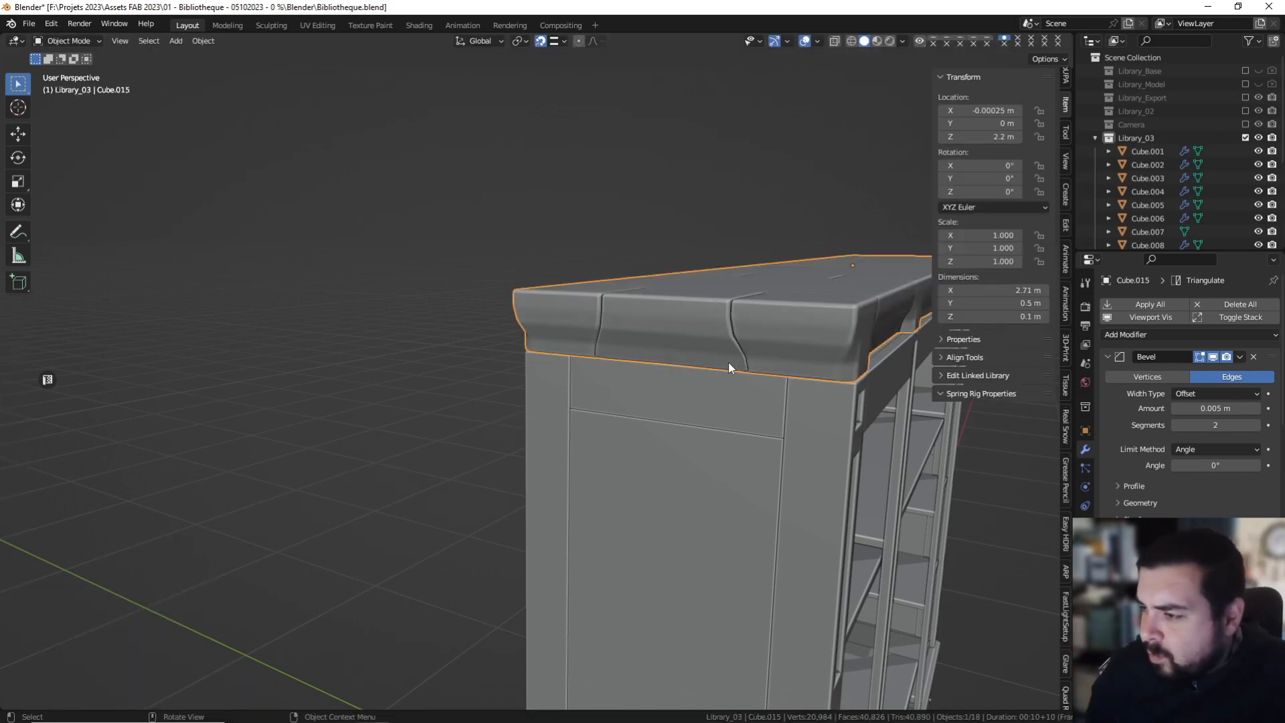
Select the cornice's entire mesh and clean it up with Degenerate Dissolve and Delete Loose.
{"action": "middle_click_drag", "start_coordinate": [728, 363], "coordinate": [717, 371]}
{"action": "key", "text": "a"}
{"action": "left_click", "coordinate": [717, 300]}
{"action": "key", "text": "a"}
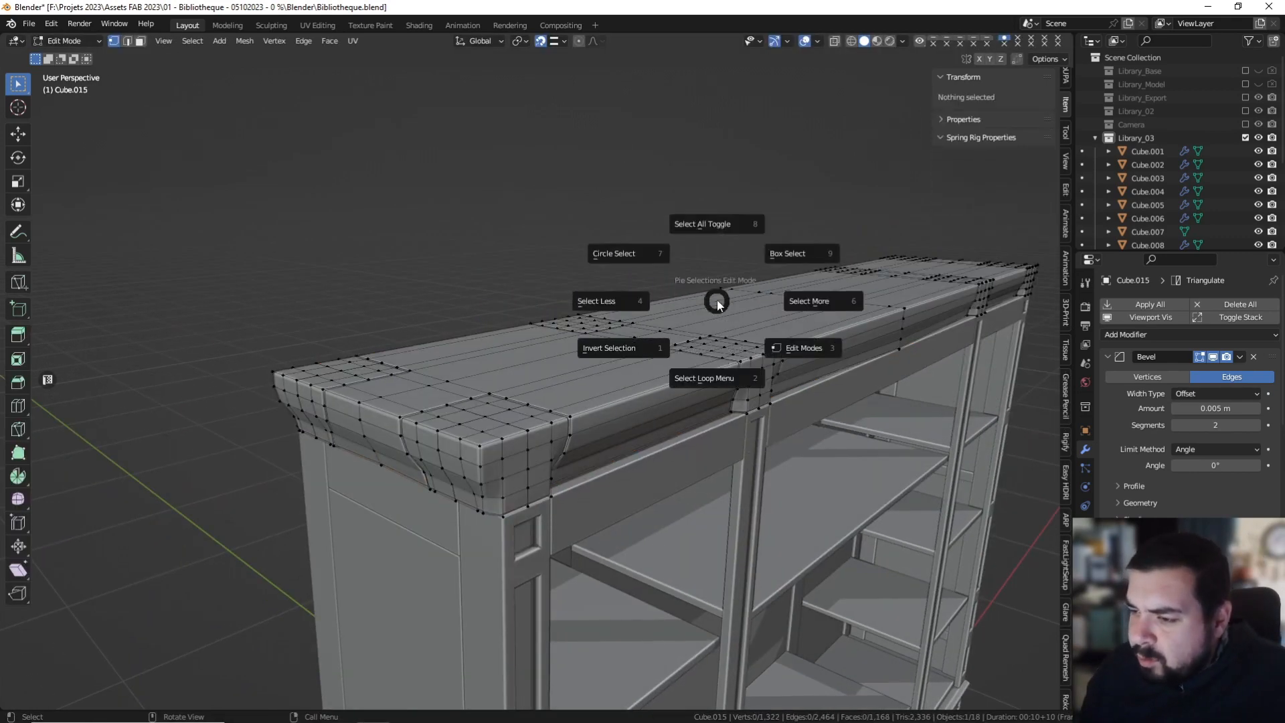
{"action": "left_click", "coordinate": [721, 261]}
{"action": "key", "text": "q"}
{"action": "left_click", "coordinate": [722, 263]}
{"action": "key", "text": "q"}
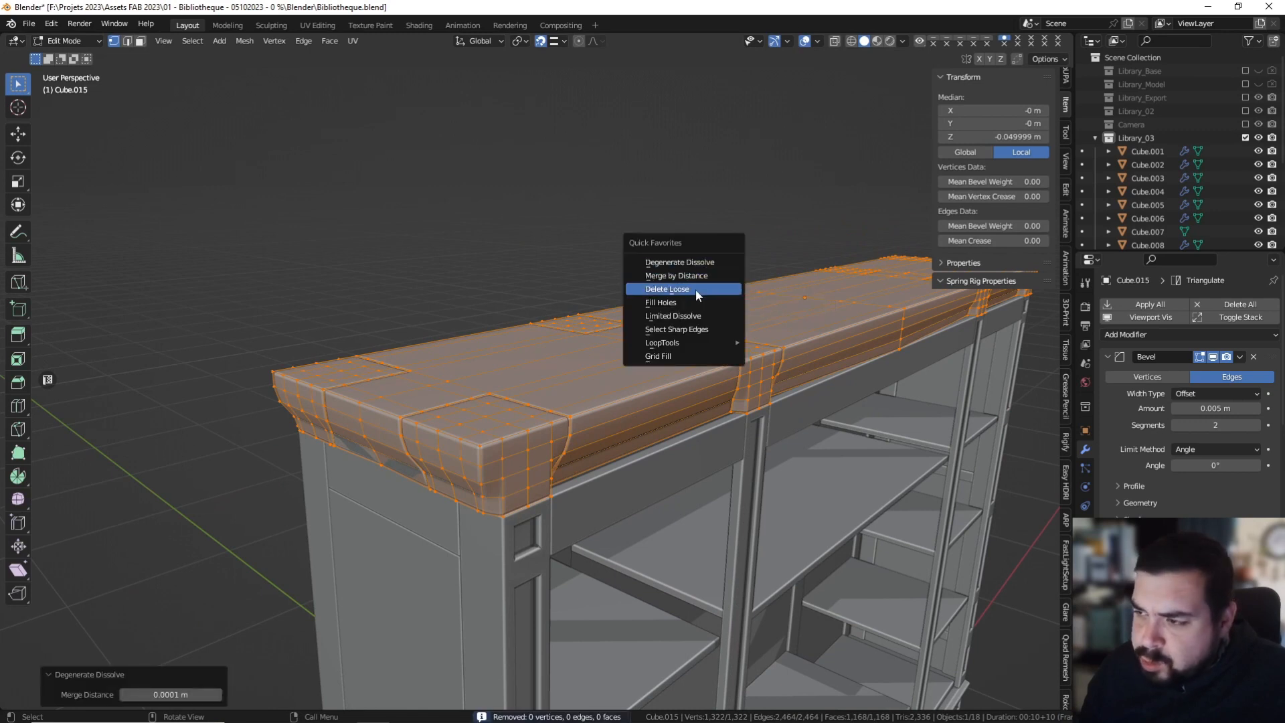
{"action": "left_click", "coordinate": [696, 289]}
Return to object mode, apply the cornice's rotation and scale, and set its origin to its geometry.
{"action": "key", "text": "Tab"}
{"action": "key", "text": "q"}
{"action": "left_click", "coordinate": [695, 291]}
{"action": "key", "text": "q"}
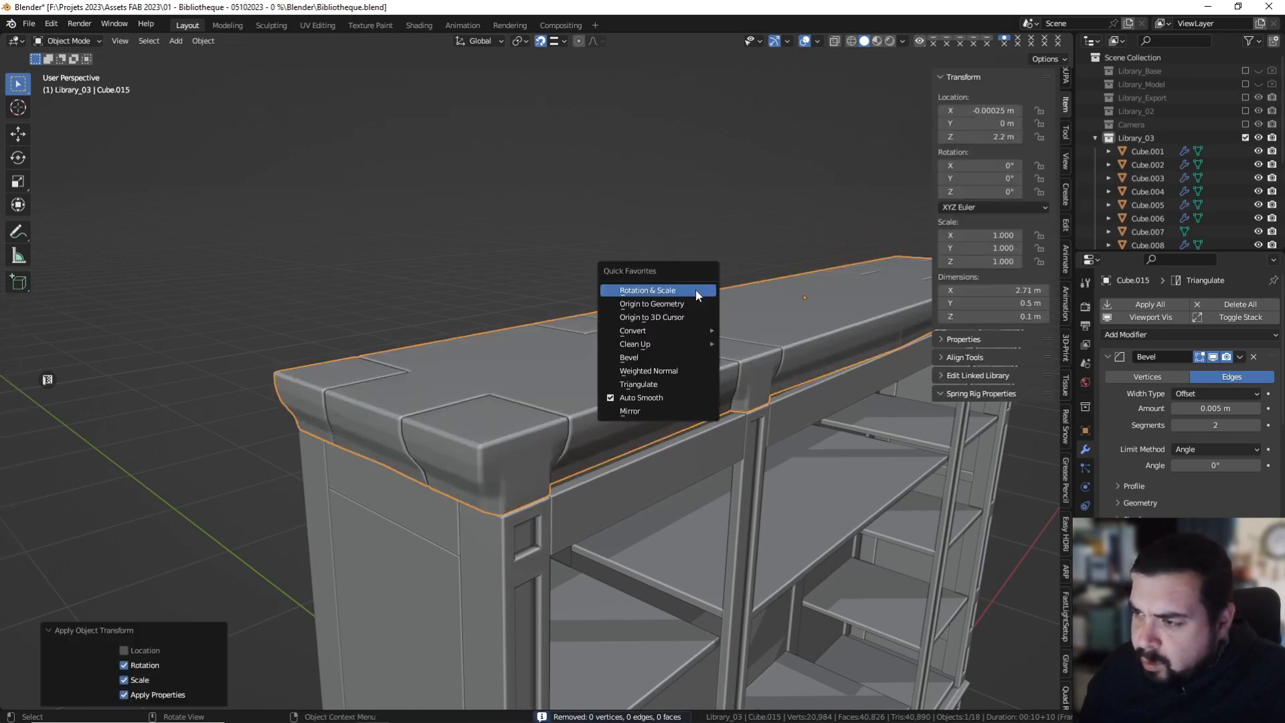
{"action": "left_click", "coordinate": [691, 302]}
Select all bookcase objects, apply their rotation and scale, set their origins to geometry, and clear the selection.
{"action": "key", "text": "a"}
{"action": "left_click", "coordinate": [700, 235]}
{"action": "key", "text": "a"}
{"action": "left_click", "coordinate": [706, 195]}
{"action": "key", "text": "q"}
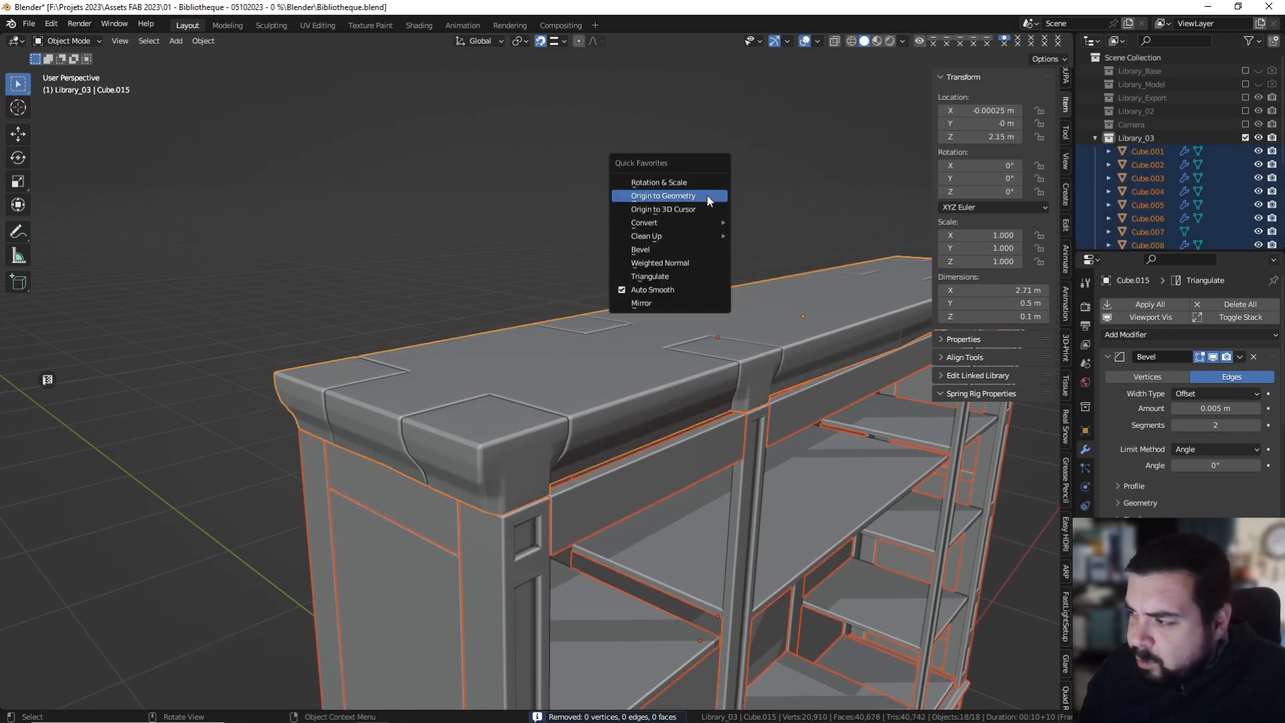
{"action": "left_click", "coordinate": [706, 195]}
{"action": "key", "text": "q"}
{"action": "left_click", "coordinate": [697, 180]}
{"action": "key", "text": "q"}
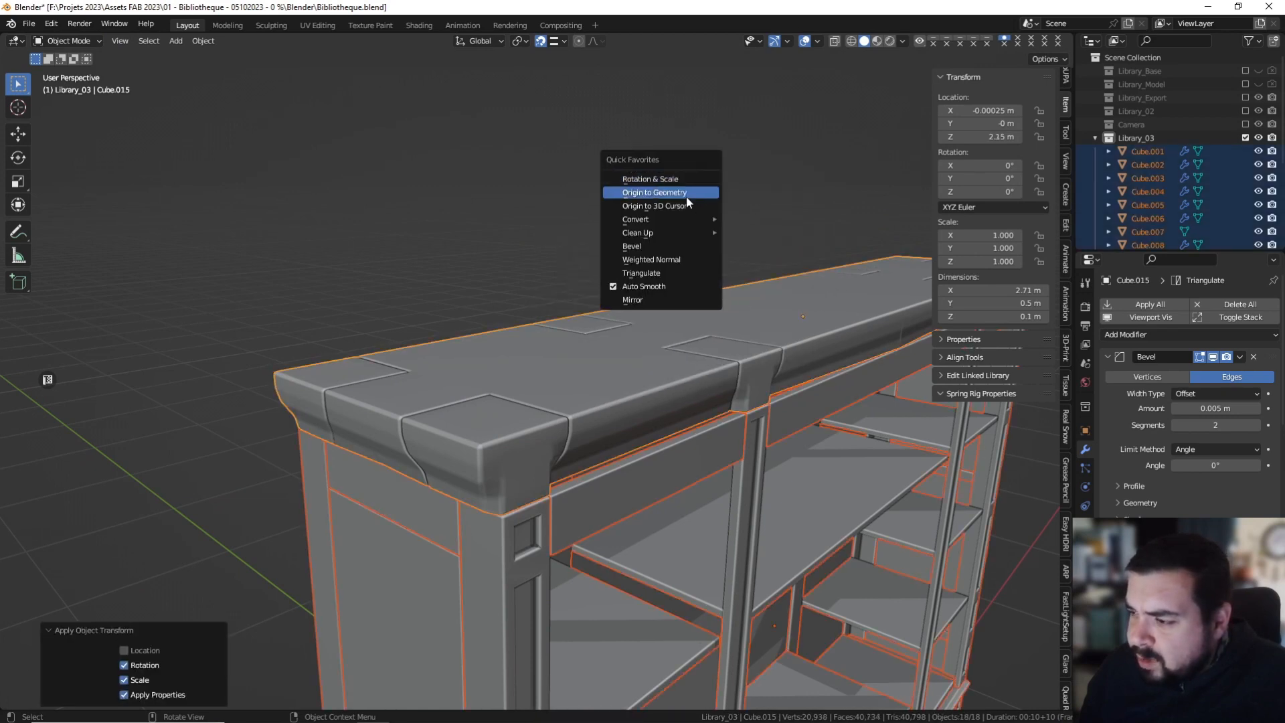
{"action": "left_click", "coordinate": [685, 195]}
{"action": "scroll", "coordinate": [701, 275], "scroll_direction": "down", "scroll_amount": 6}
{"action": "middle_click_drag", "start_coordinate": [713, 353], "coordinate": [689, 238], "text": "shift"}
{"action": "key", "text": "a"}
{"action": "left_click", "coordinate": [689, 203]}
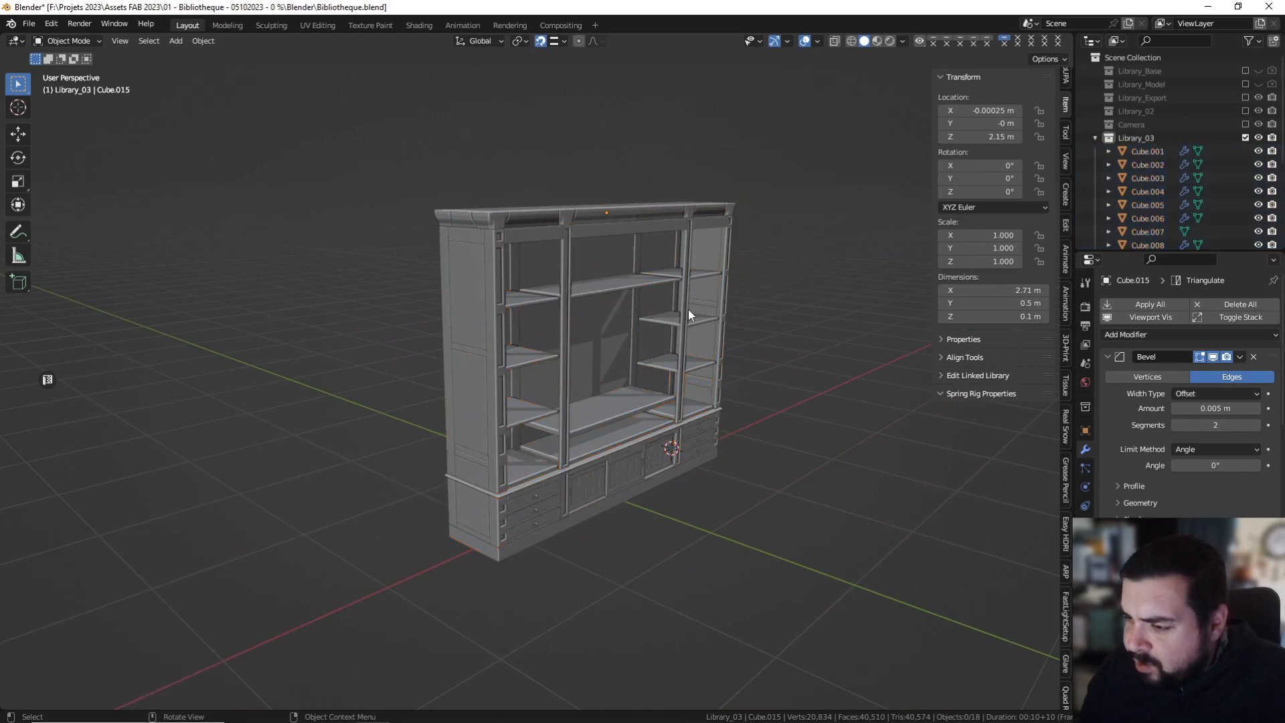
Make the bookcase frame Cube.008 the active object, select all bookcase objects, and apply Shade Smooth.
{"action": "mouse_move", "coordinate": [687, 309]}
{"action": "middle_mouse_down"}
{"action": "mouse_move", "coordinate": [676, 290]}
{"action": "mouse_move", "coordinate": [572, 307]}
{"action": "mouse_move", "coordinate": [506, 259]}
{"action": "mouse_move", "coordinate": [682, 286]}
{"action": "middle_mouse_up"}
{"action": "left_click", "coordinate": [505, 257]}
{"action": "left_click", "coordinate": [534, 283]}
{"action": "key", "text": "a"}
{"action": "left_click", "coordinate": [682, 210]}
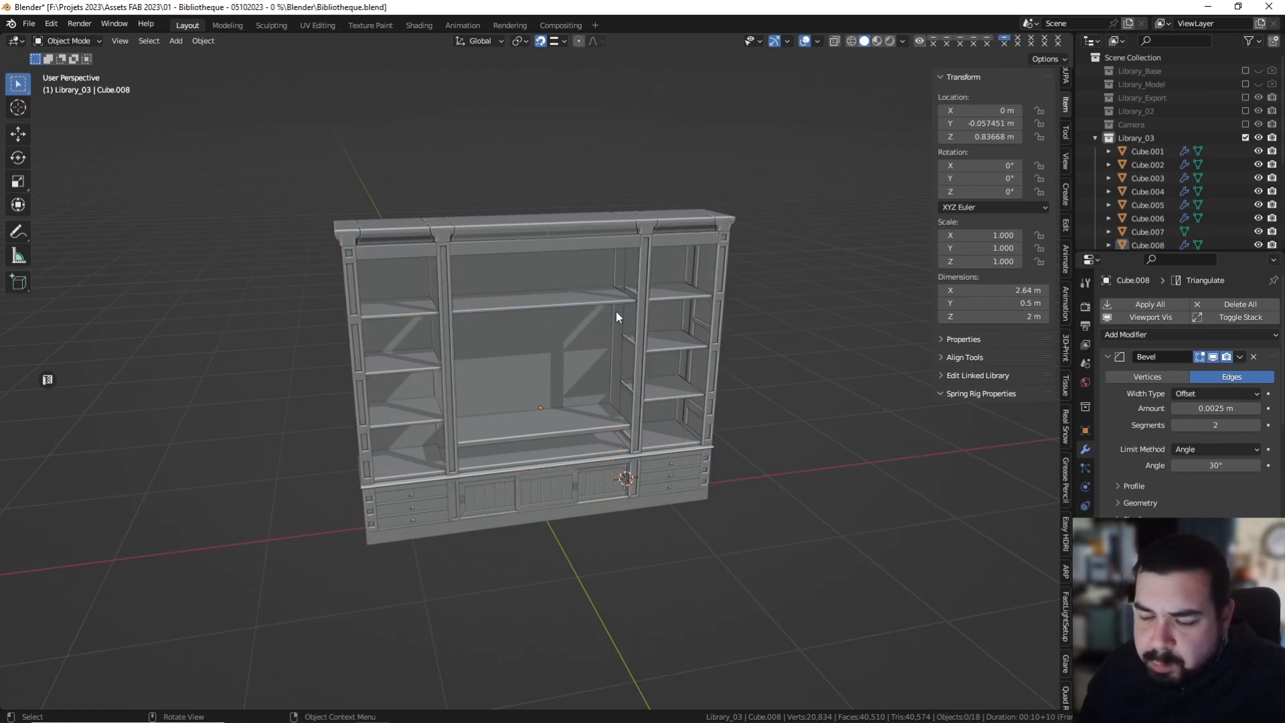
{"action": "middle_click_drag", "start_coordinate": [615, 317], "coordinate": [637, 296]}
{"action": "key", "text": "a"}
{"action": "left_click", "coordinate": [621, 207]}
{"action": "right_click", "coordinate": [621, 208]}
{"action": "right_click", "coordinate": [745, 115]}
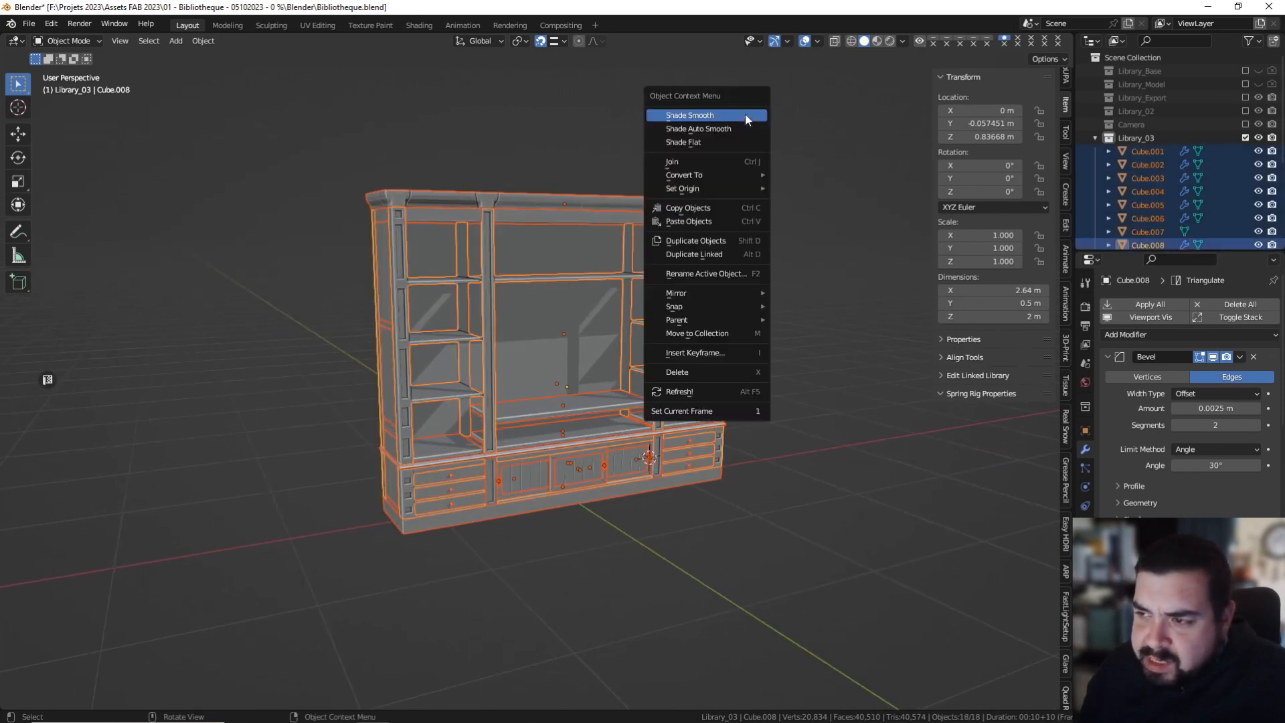
{"action": "left_click", "coordinate": [745, 115]}
Open all bookcase objects for mesh editing, clear the selection, and select their sharp edges in edge mode.
{"action": "key", "text": "Tab"}
{"action": "key", "text": "a"}
{"action": "left_click", "coordinate": [579, 101]}
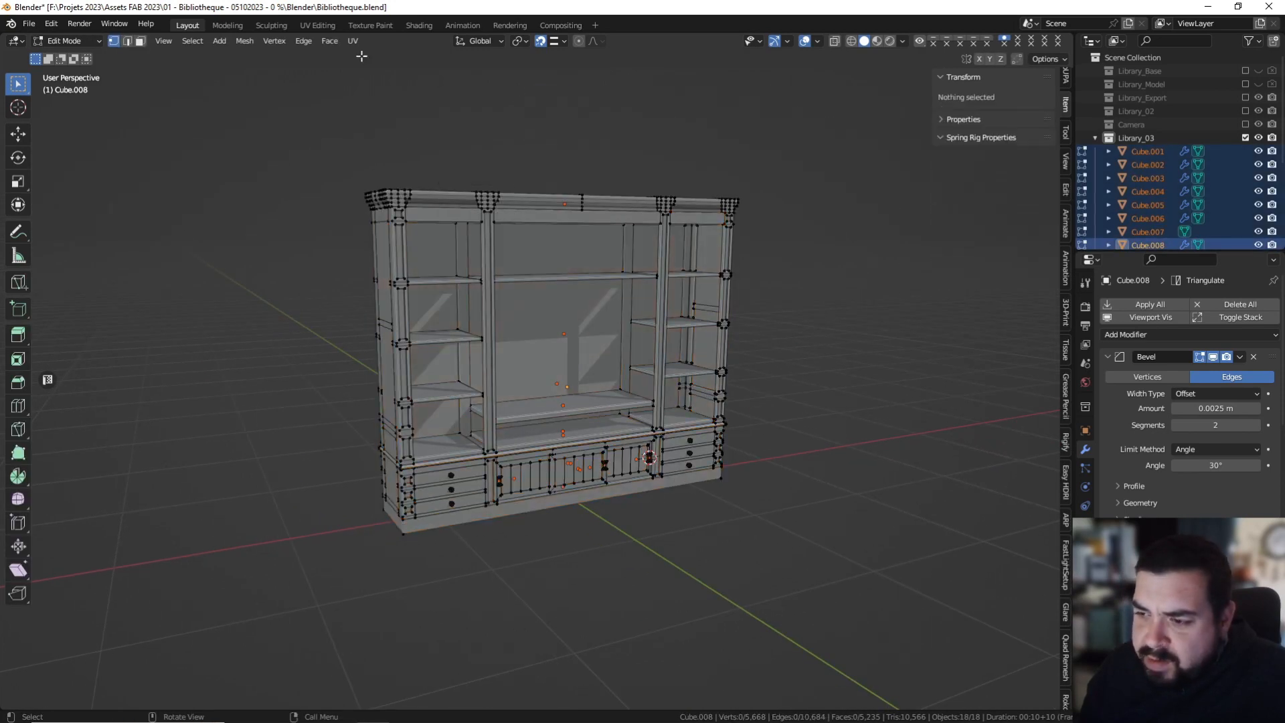
{"action": "left_click", "coordinate": [129, 42]}
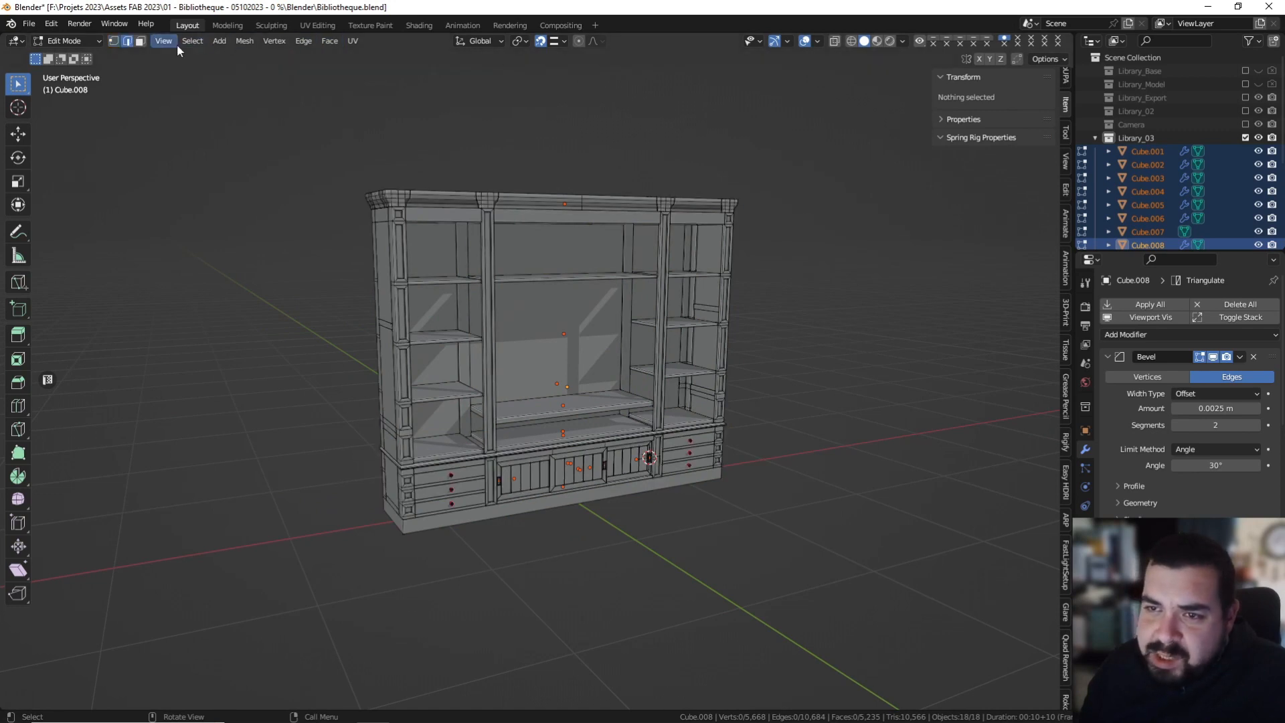
{"action": "left_click", "coordinate": [192, 41]}
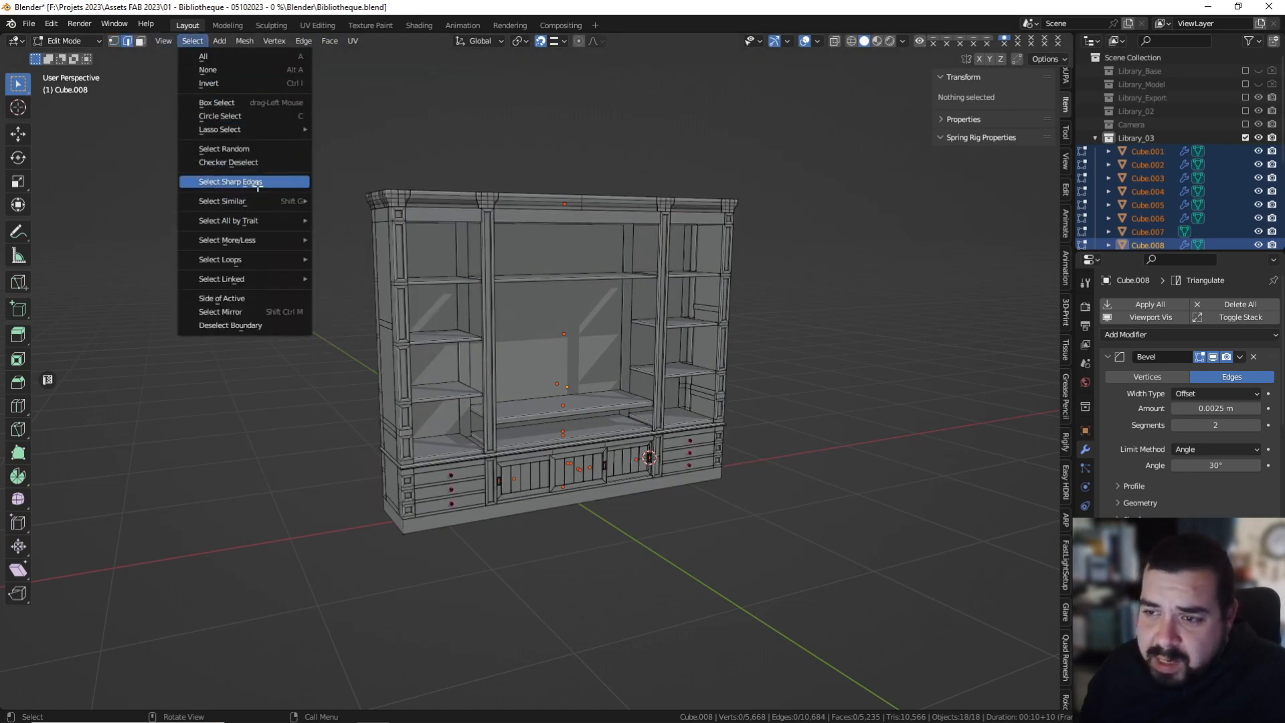
{"action": "left_click", "coordinate": [280, 182]}
Switch to the UV Editing workspace and mark the selected sharp edges as seams.
{"action": "left_click", "coordinate": [236, 26]}
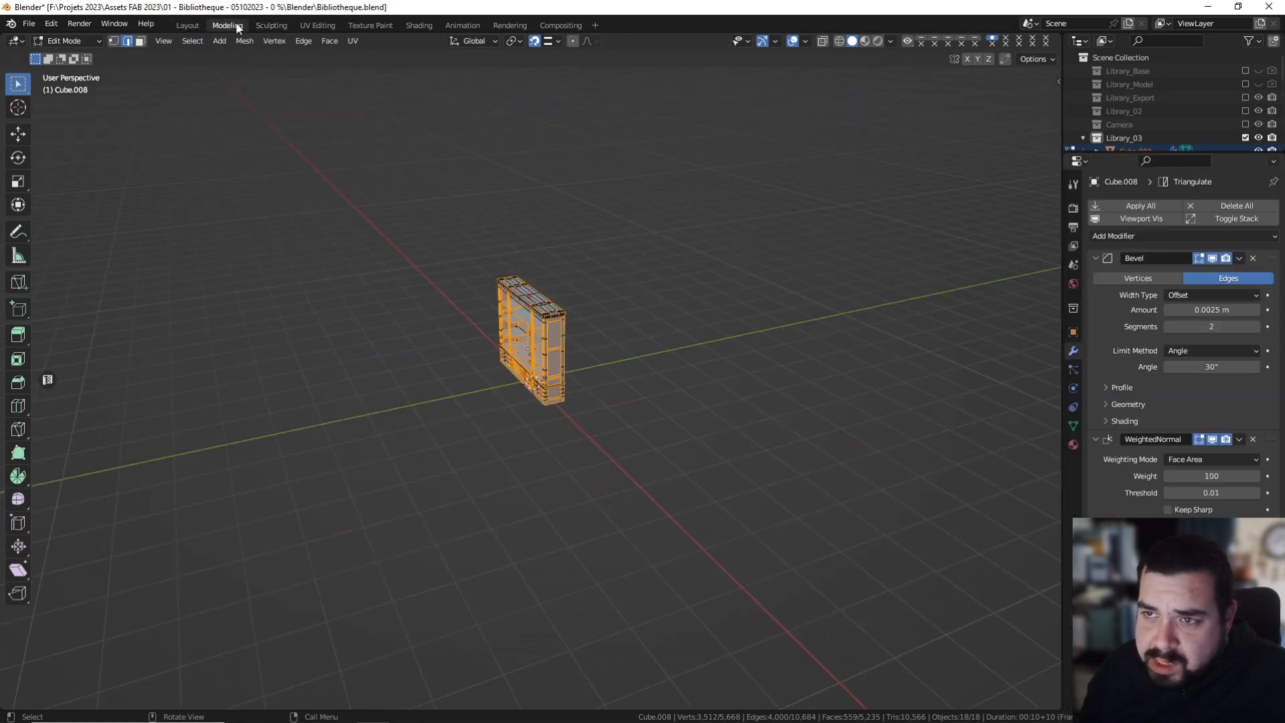
{"action": "left_click", "coordinate": [317, 26]}
{"action": "scroll", "coordinate": [756, 281], "scroll_direction": "down", "scroll_amount": 3}
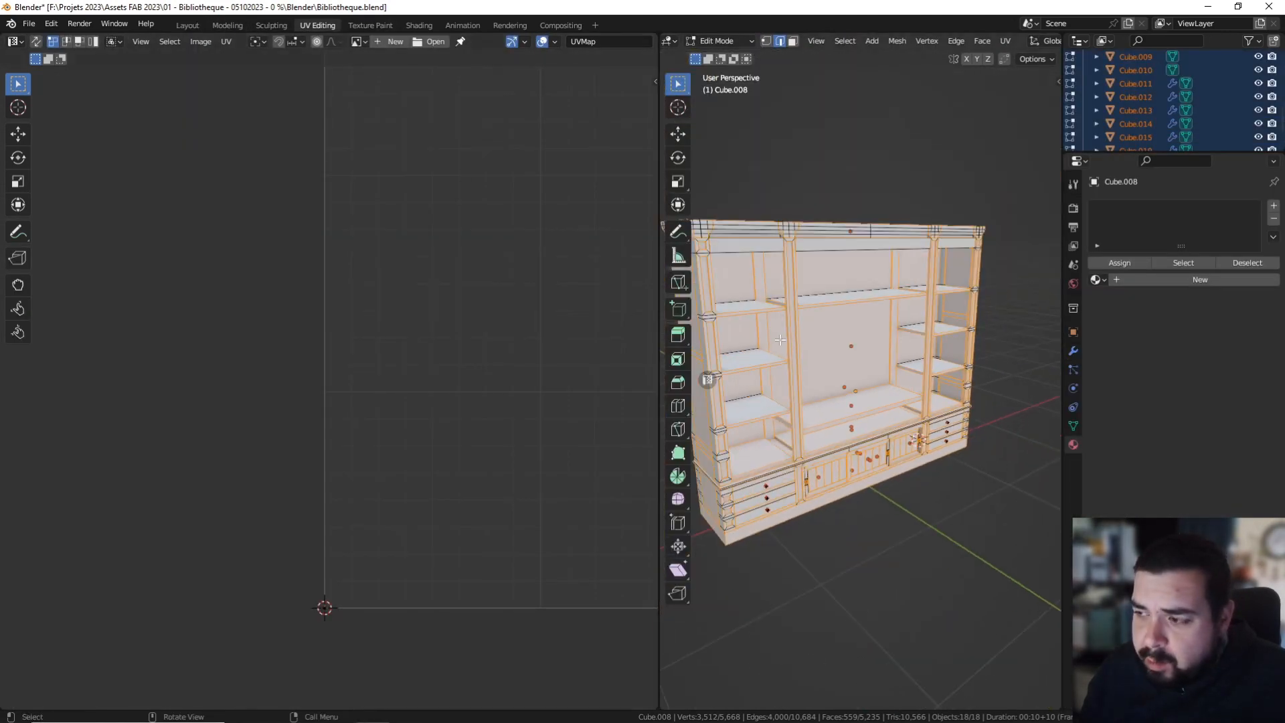
{"action": "middle_click_drag", "start_coordinate": [742, 271], "coordinate": [796, 273]}
{"action": "middle_click_drag", "start_coordinate": [796, 273], "coordinate": [873, 276], "text": "shift"}
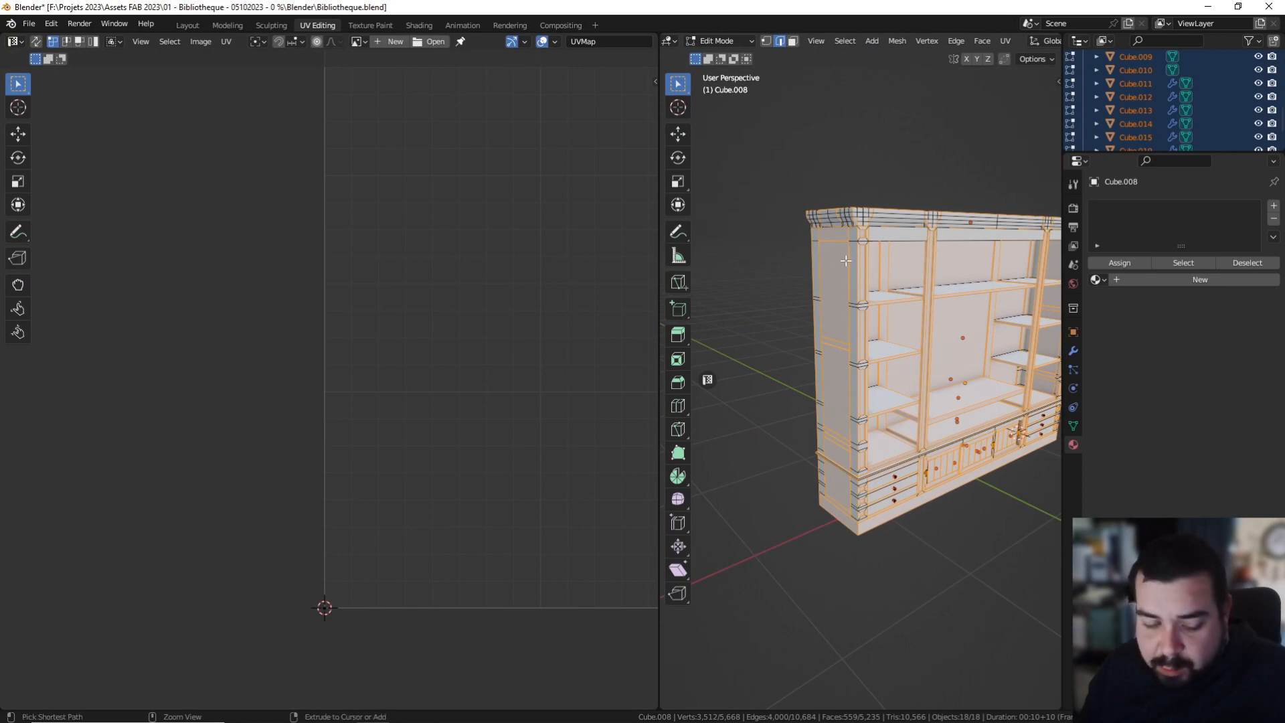
{"action": "key", "text": "ctrl+e"}
{"action": "left_click", "coordinate": [807, 488]}
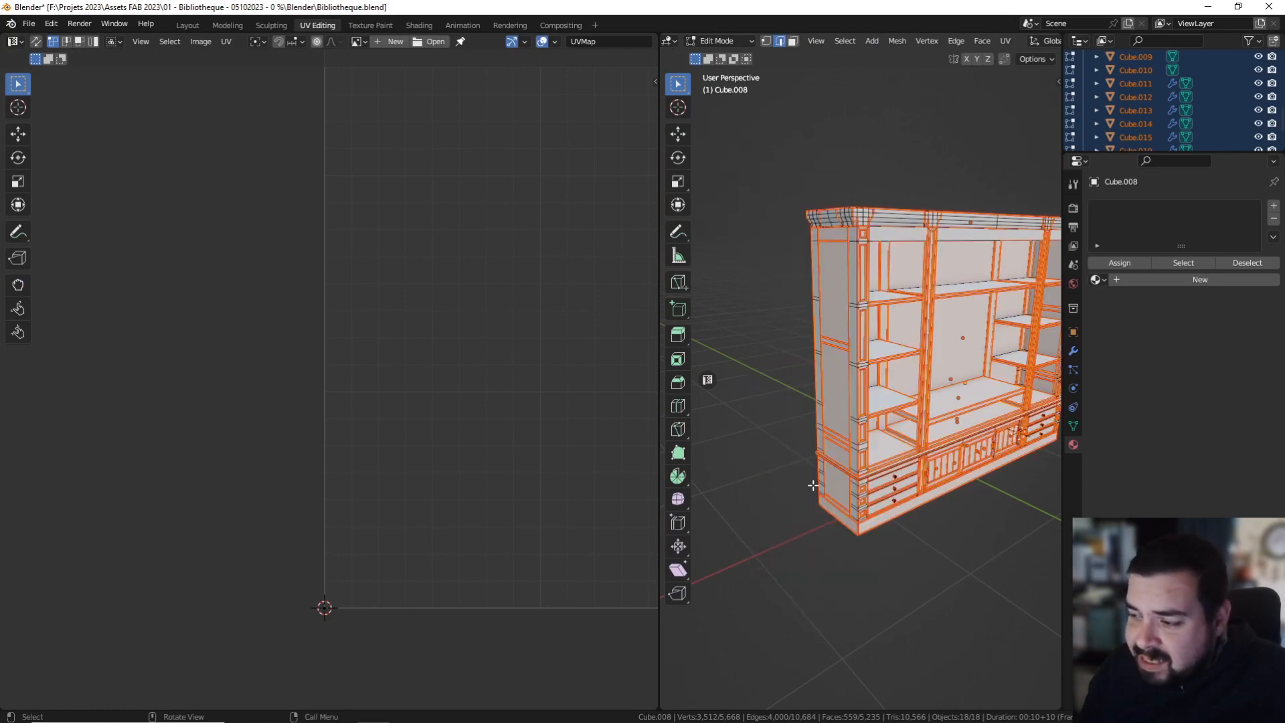
Select the entire mesh of all bookcase objects and unwrap it along the marked seams.
{"action": "key", "text": "a"}
{"action": "left_click", "coordinate": [816, 418]}
{"action": "key", "text": "a"}
{"action": "left_click", "coordinate": [825, 370]}
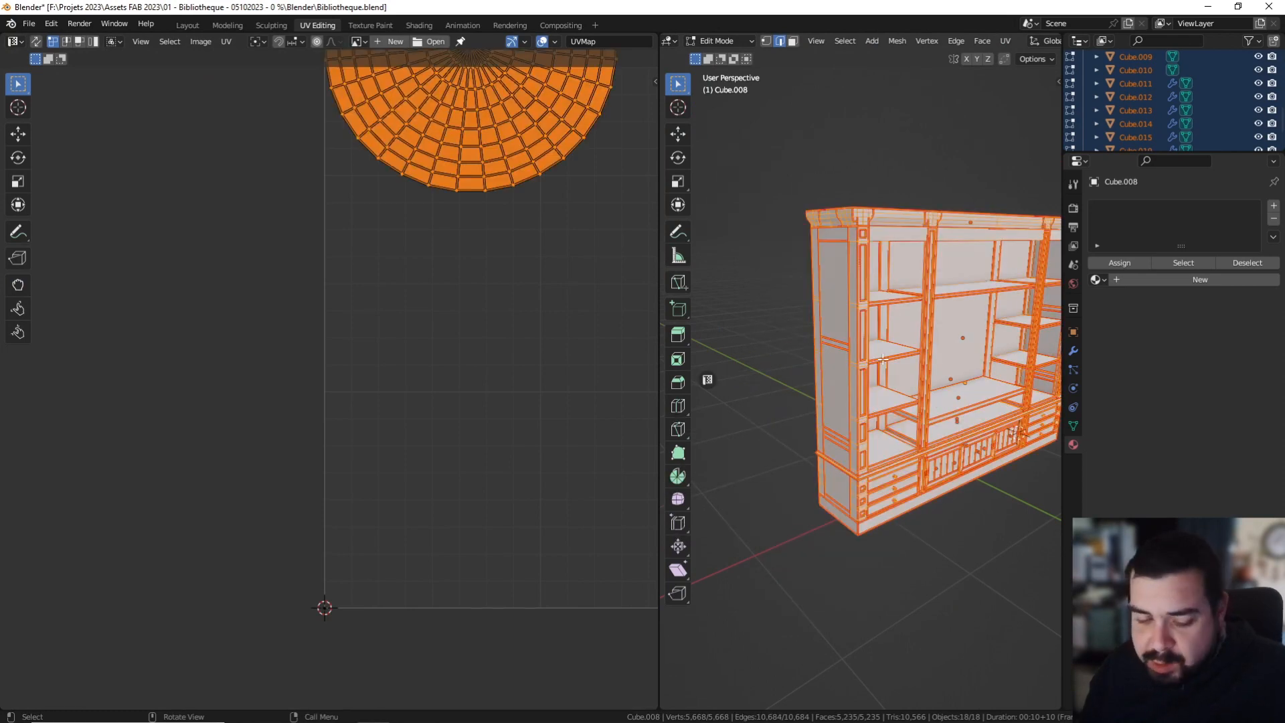
{"action": "key", "text": "u"}
{"action": "left_click", "coordinate": [853, 300]}
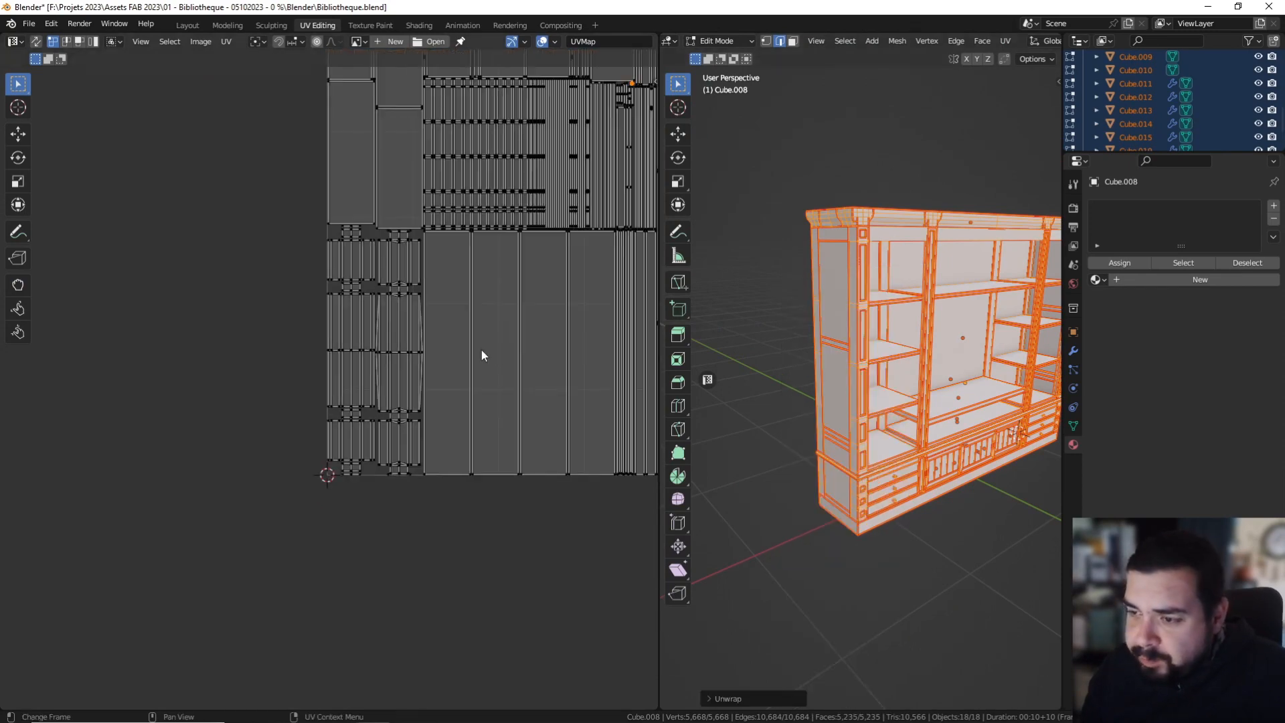
Select all UV islands, average their scale, and pack them using the exact concave shape, rotation enabled and a 0.001 margin.
{"action": "scroll", "coordinate": [483, 351], "scroll_direction": "down", "scroll_amount": 2}
{"action": "middle_click_drag", "start_coordinate": [485, 352], "coordinate": [330, 384]}
{"action": "key", "text": "a"}
{"action": "key", "text": "ctrl+a"}
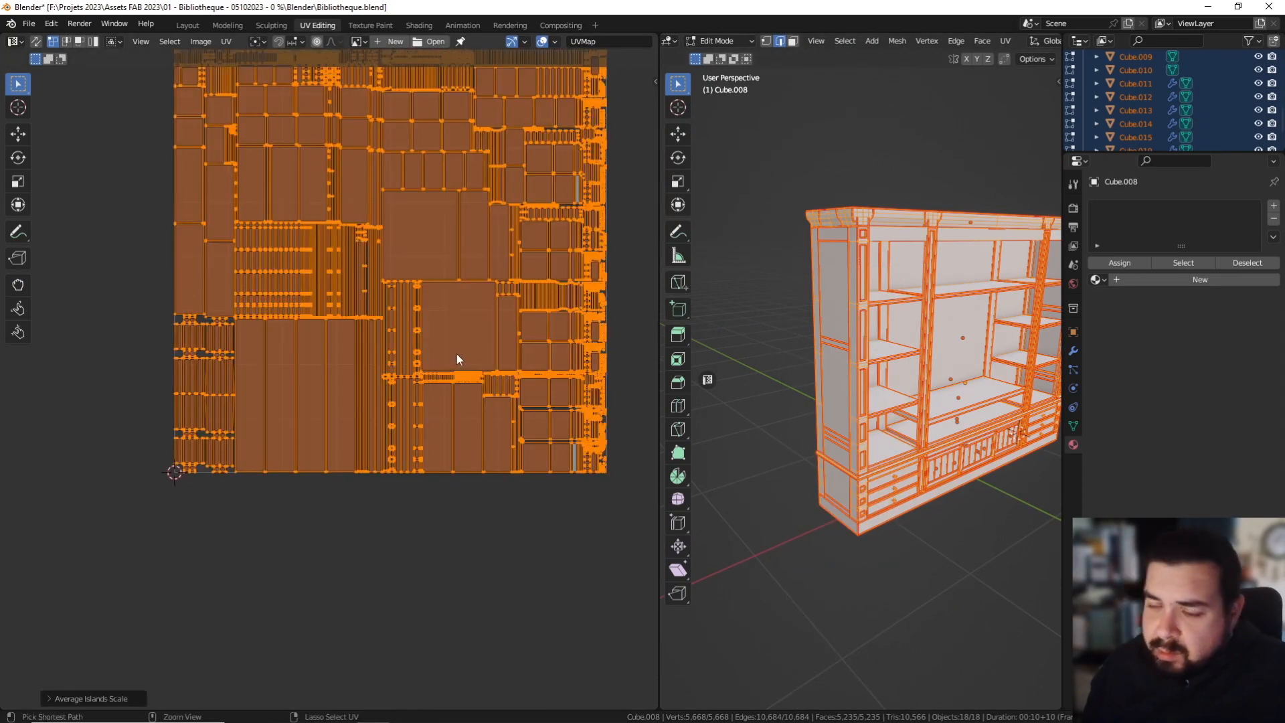
{"action": "key", "text": "ctrl+p"}
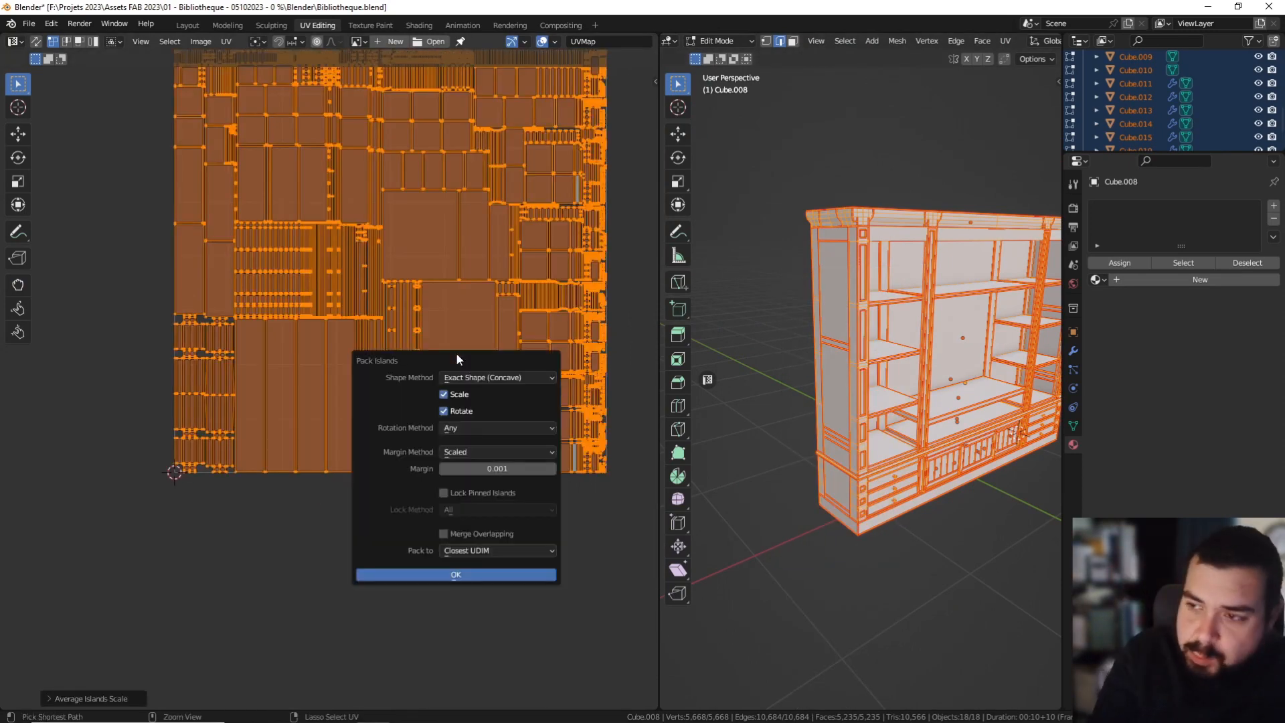
{"action": "left_click", "coordinate": [472, 574]}
Leave mesh editing and assign the M_WoodOakWhite material to the top cornice, Cube.015.
{"action": "middle_click_drag", "start_coordinate": [798, 246], "coordinate": [805, 280]}
{"action": "key", "text": "Tab"}
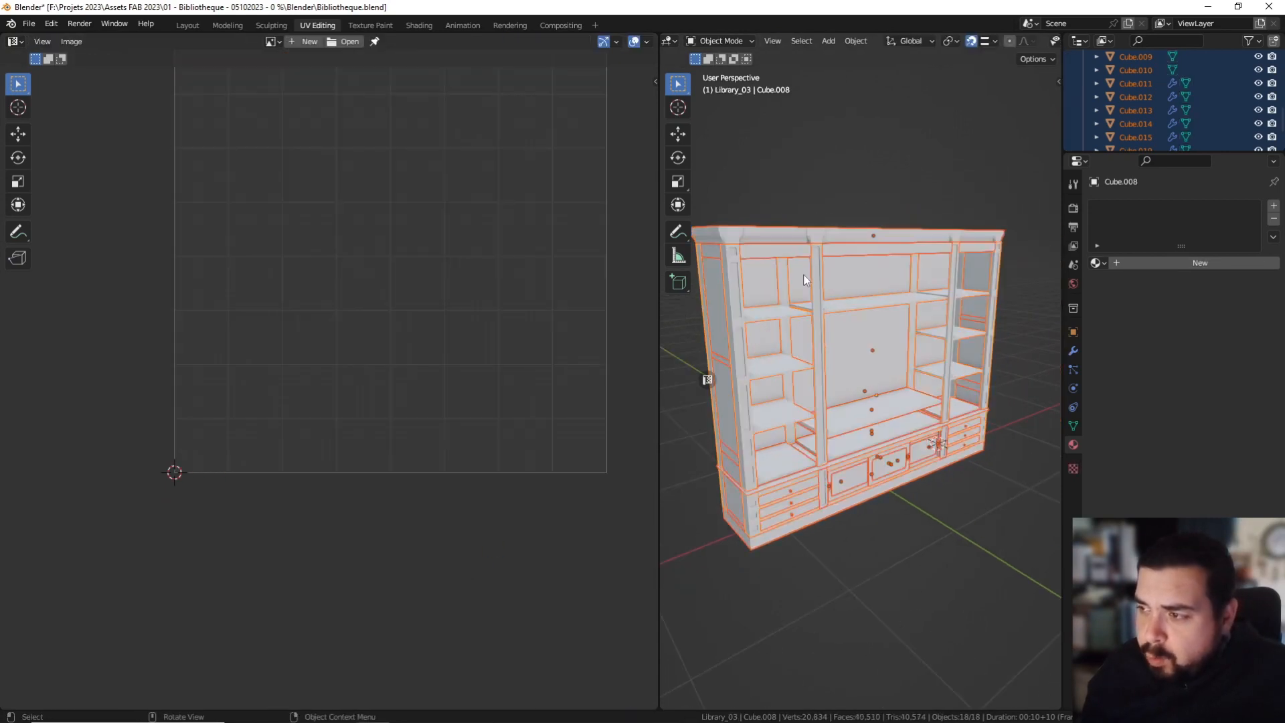
{"action": "left_click", "coordinate": [978, 243]}
{"action": "left_click", "coordinate": [978, 234]}
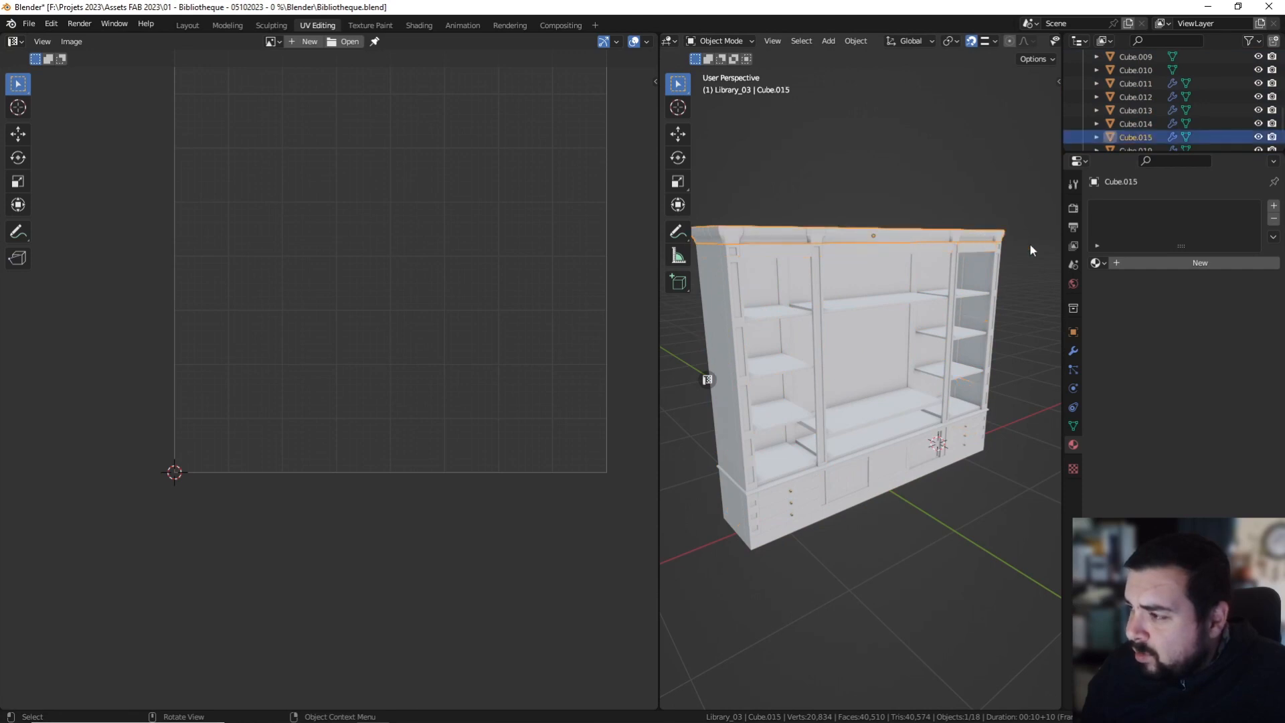
{"action": "left_click", "coordinate": [1097, 263]}
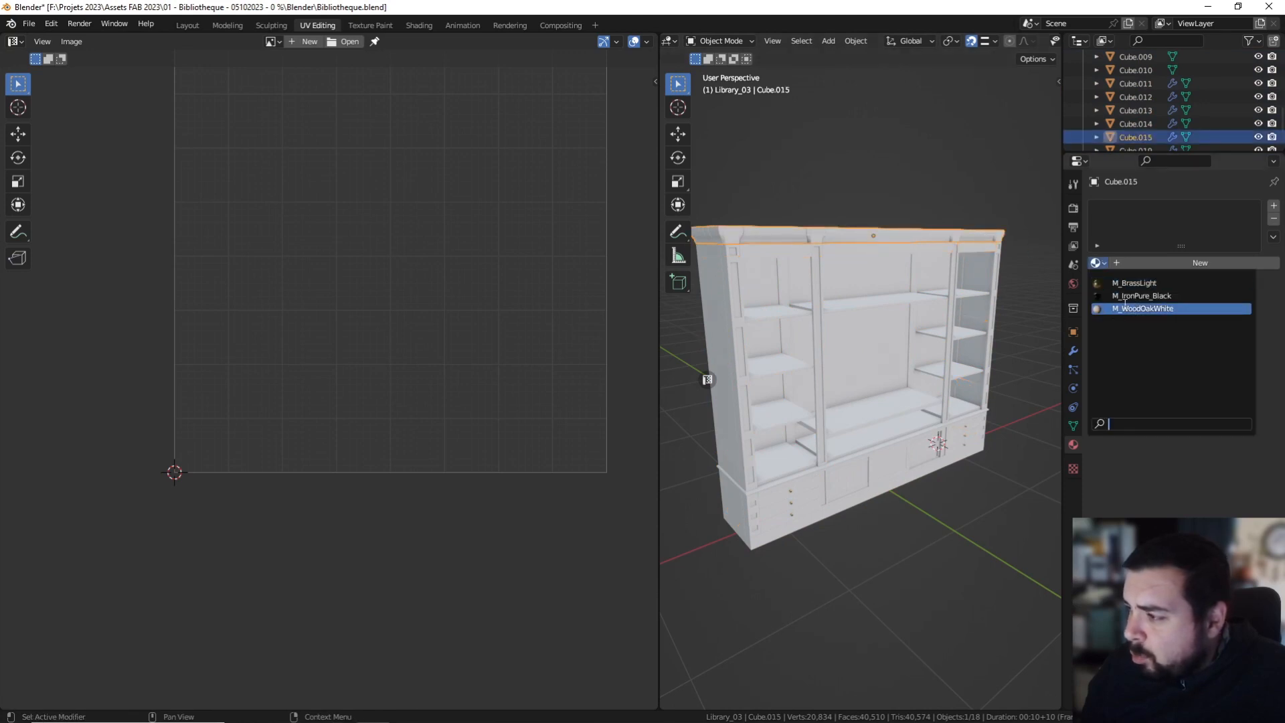
{"action": "left_click", "coordinate": [1165, 308]}
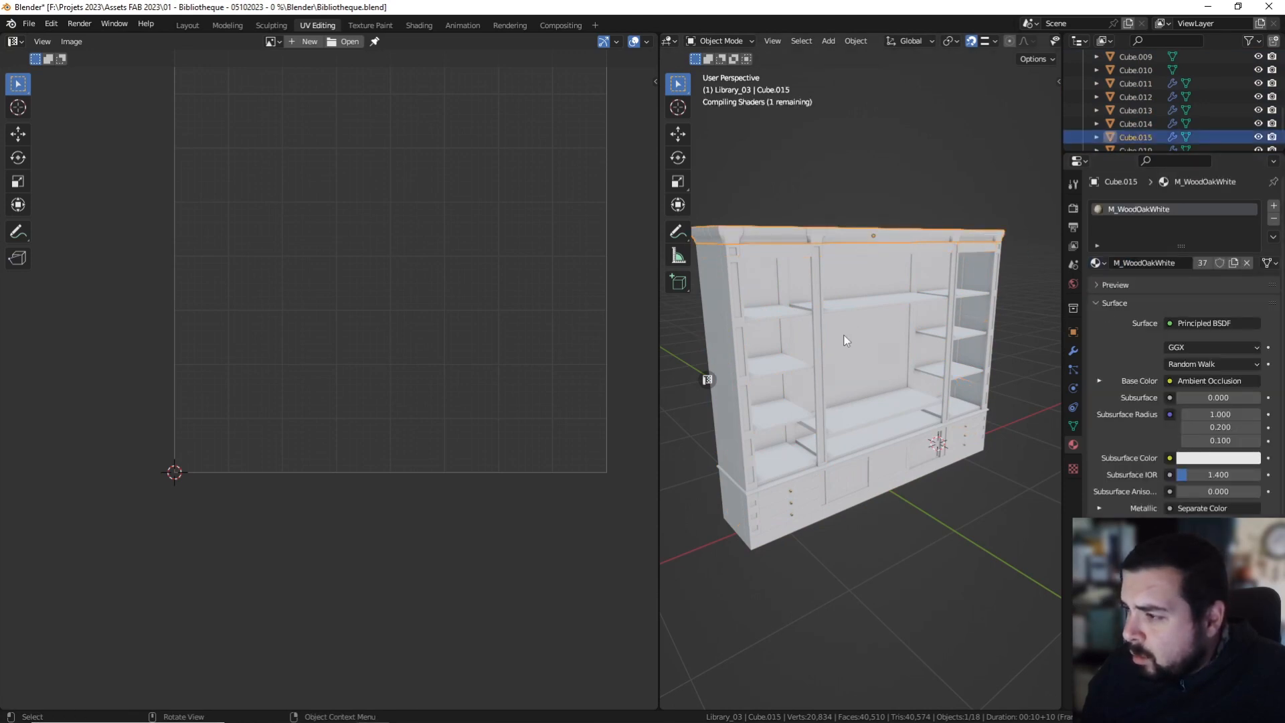
Assign the M_IronPure_Black material to the handle of the leftmost lower door, Cube.012.
{"action": "middle_click_drag", "start_coordinate": [844, 375], "coordinate": [832, 314]}
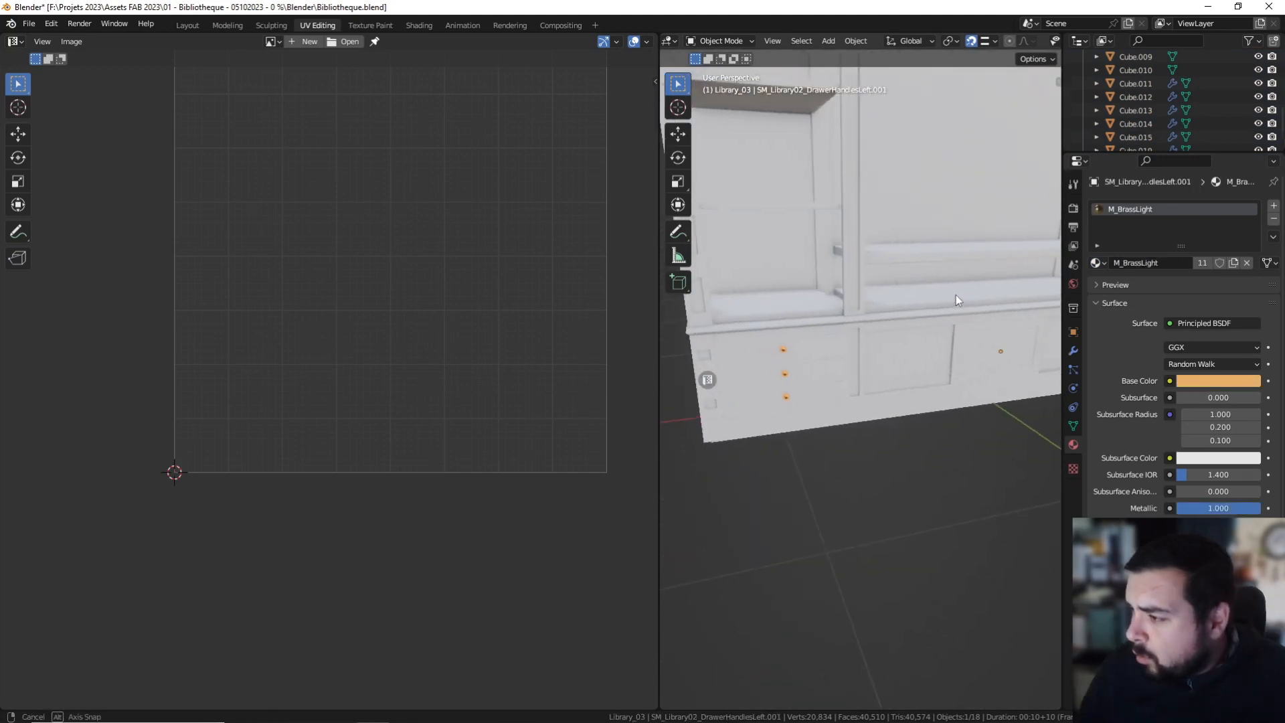
{"action": "scroll", "coordinate": [876, 362], "scroll_direction": "up", "scroll_amount": 3}
{"action": "scroll", "coordinate": [878, 366], "scroll_direction": "down", "scroll_amount": 2}
{"action": "left_click", "coordinate": [866, 345]}
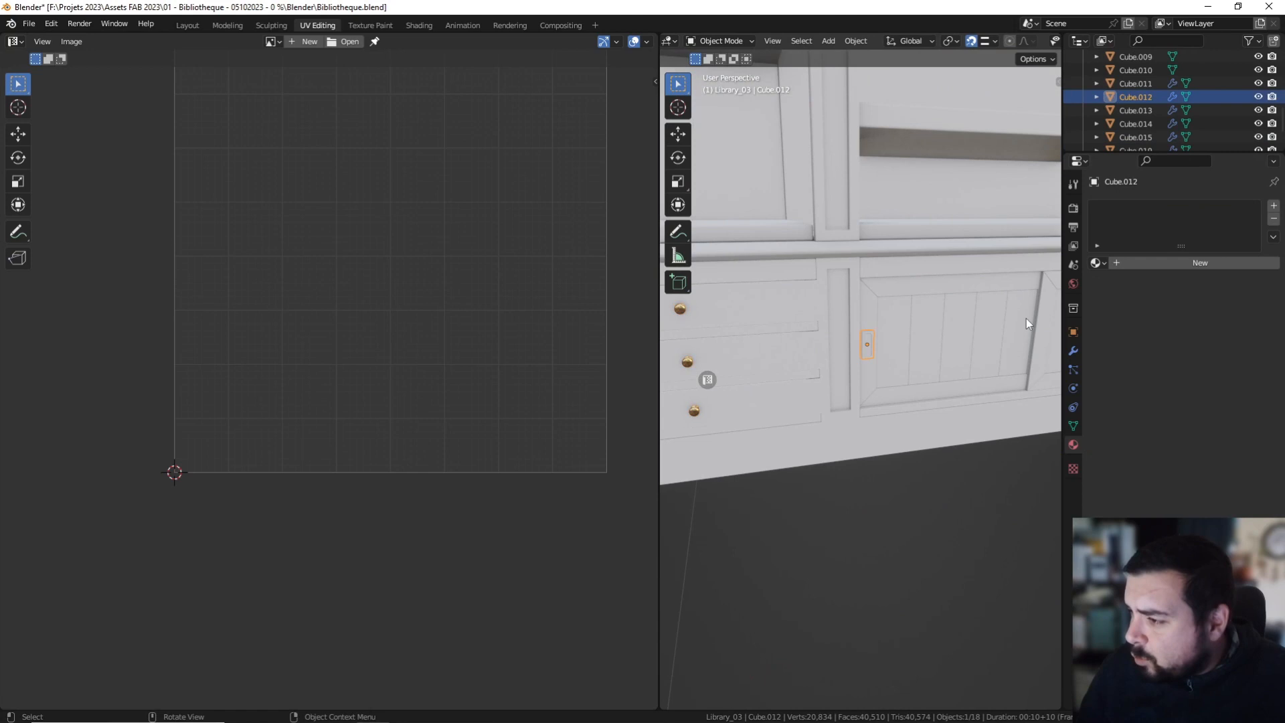
{"action": "left_click", "coordinate": [1097, 263]}
{"action": "left_click", "coordinate": [1141, 296]}
Assign M_IronPure_Black to the two remaining handles, Cube.014 and Cube.001, on the right lower door.
{"action": "middle_click_drag", "start_coordinate": [1001, 319], "coordinate": [876, 320]}
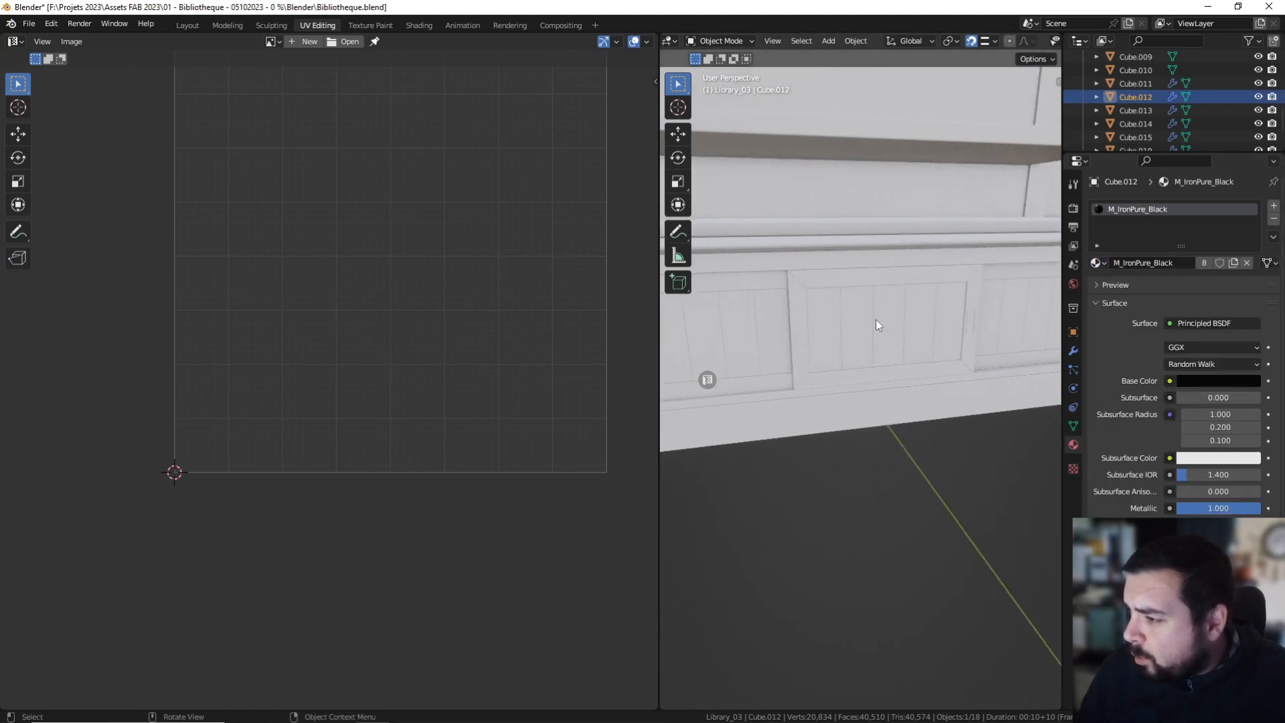
{"action": "left_click", "coordinate": [974, 318]}
{"action": "middle_click_drag", "start_coordinate": [982, 320], "coordinate": [819, 321], "text": "shift"}
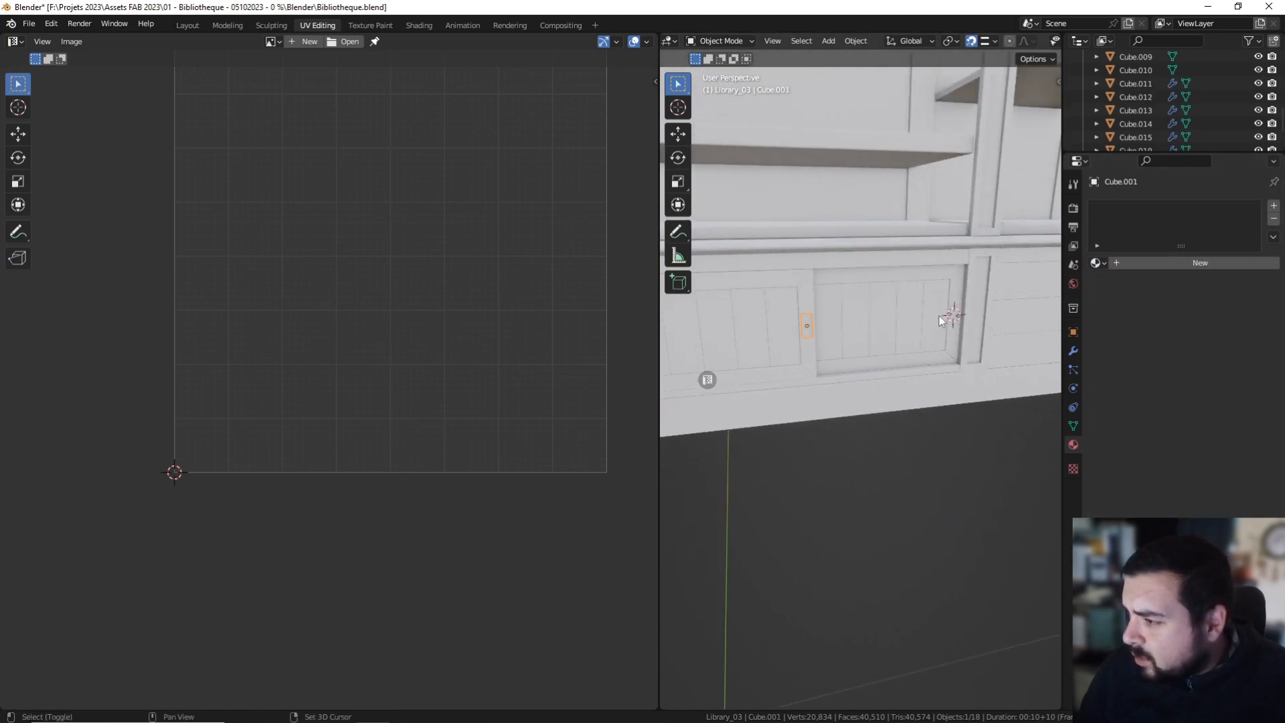
{"action": "left_click", "coordinate": [957, 312], "text": "shift"}
{"action": "left_click", "coordinate": [1096, 263]}
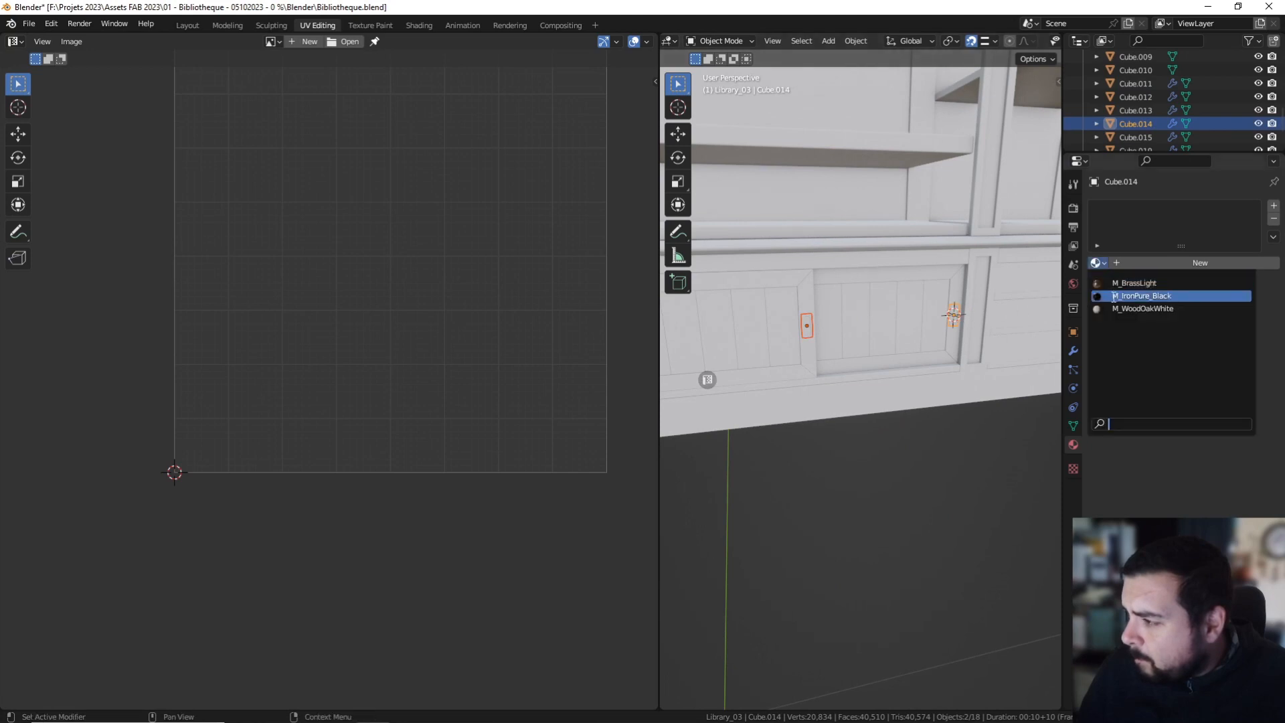
{"action": "left_click", "coordinate": [1124, 296]}
{"action": "left_click", "coordinate": [807, 326]}
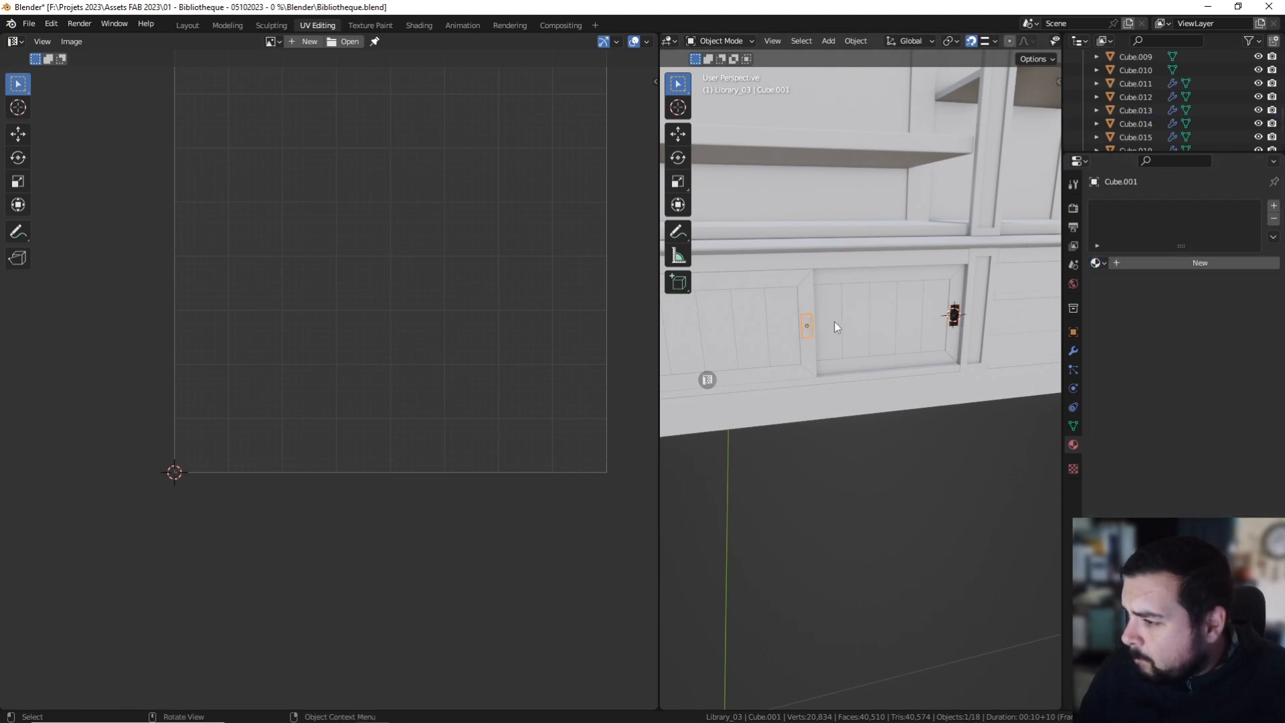
{"action": "left_click", "coordinate": [1096, 262]}
{"action": "left_click", "coordinate": [1124, 296]}
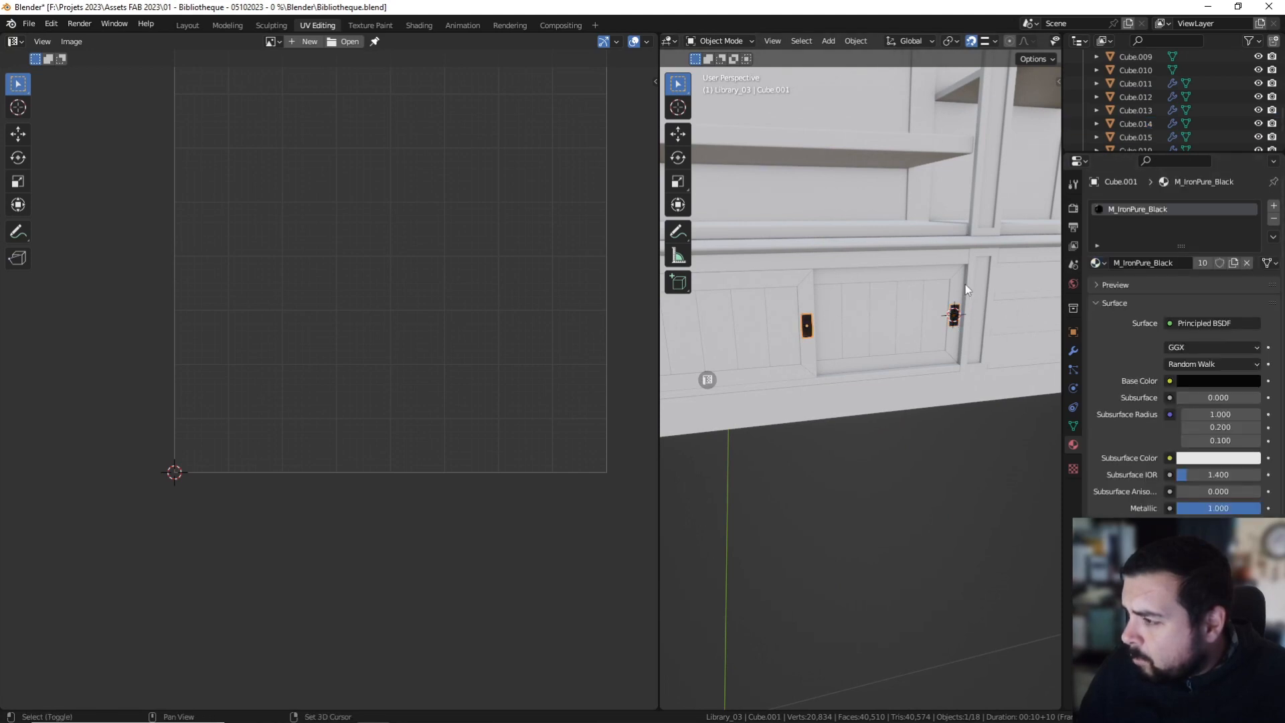
Select the three black door handles and the brass drawer knobs together.
{"action": "left_click", "coordinate": [951, 313], "text": "shift"}
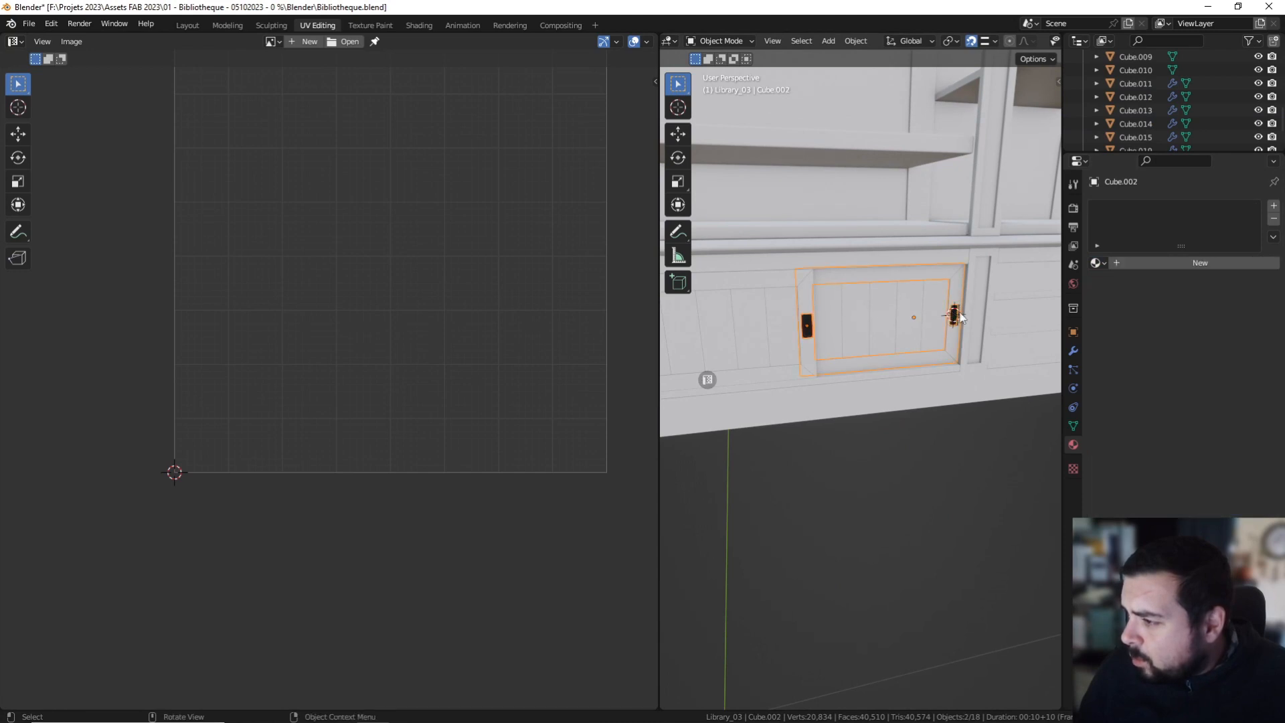
{"action": "left_click", "coordinate": [959, 315]}
{"action": "middle_click_drag", "start_coordinate": [959, 316], "coordinate": [882, 289]}
{"action": "left_click", "coordinate": [897, 276]}
{"action": "middle_click_drag", "start_coordinate": [806, 307], "coordinate": [883, 310], "text": "shift"}
{"action": "scroll", "coordinate": [864, 315], "scroll_direction": "up", "scroll_amount": 2}
{"action": "left_click", "coordinate": [847, 297], "text": "shift"}
{"action": "middle_click_drag", "start_coordinate": [696, 302], "coordinate": [934, 311], "text": "shift"}
{"action": "left_click", "coordinate": [798, 298], "text": "shift"}
{"action": "middle_click_drag", "start_coordinate": [813, 322], "coordinate": [994, 321], "text": "shift"}
{"action": "left_click", "coordinate": [711, 340], "text": "shift"}
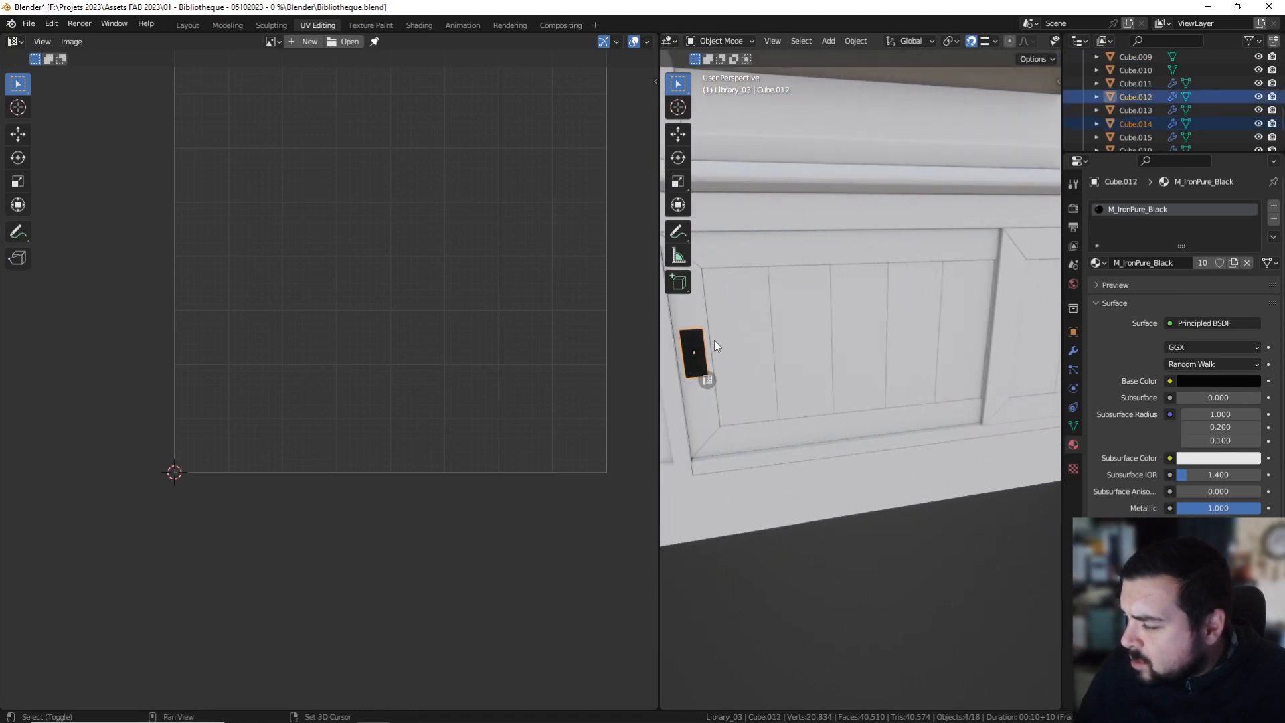
{"action": "middle_click_drag", "start_coordinate": [711, 340], "coordinate": [926, 320], "text": "shift"}
{"action": "scroll", "coordinate": [926, 318], "scroll_direction": "down", "scroll_amount": 1}
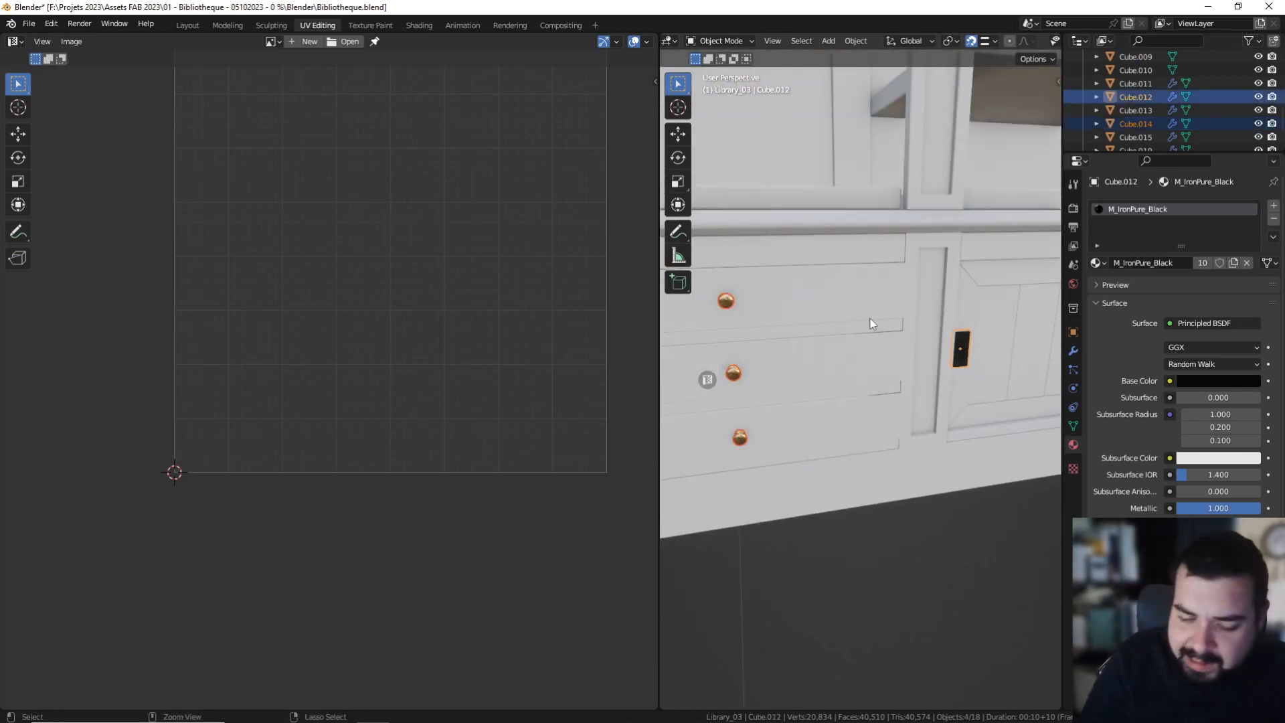
Invert the selection, assign M_WoodOakWhite to the frame Cube.008, and link that material to all selected wooden parts.
{"action": "key", "text": "ctrl+i"}
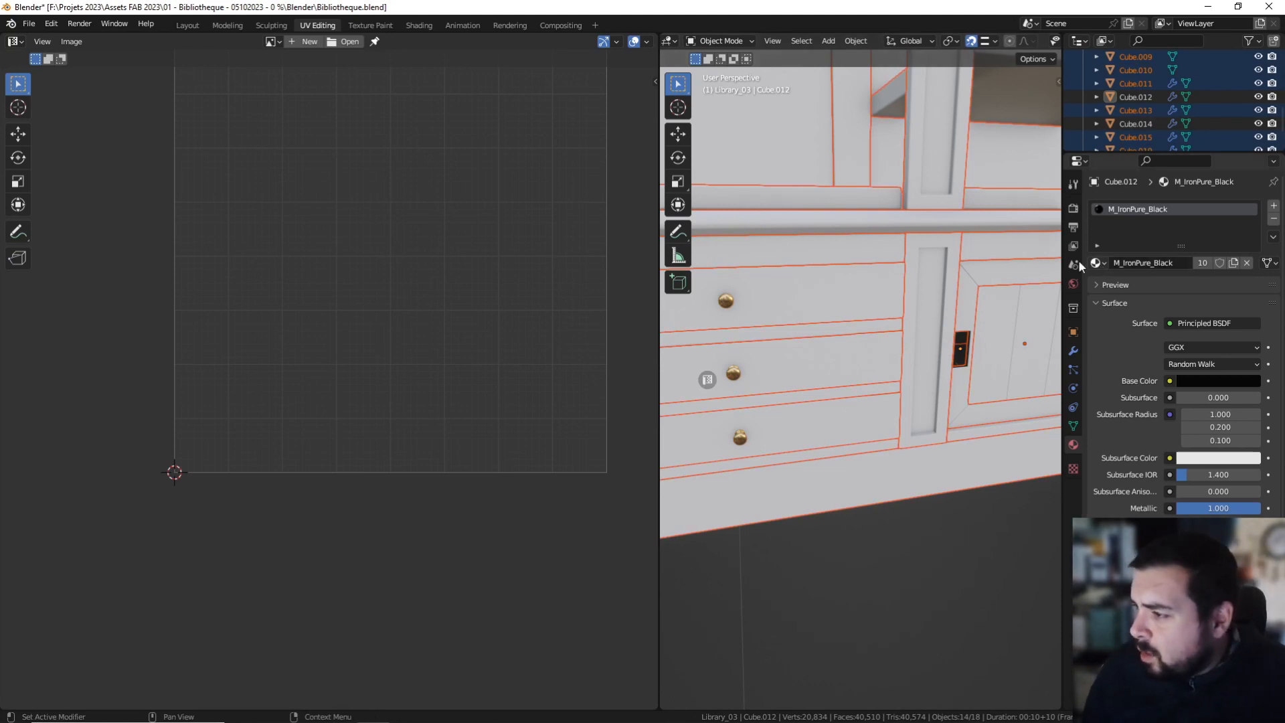
{"action": "left_click", "coordinate": [950, 175], "text": "shift"}
{"action": "left_click", "coordinate": [1095, 262]}
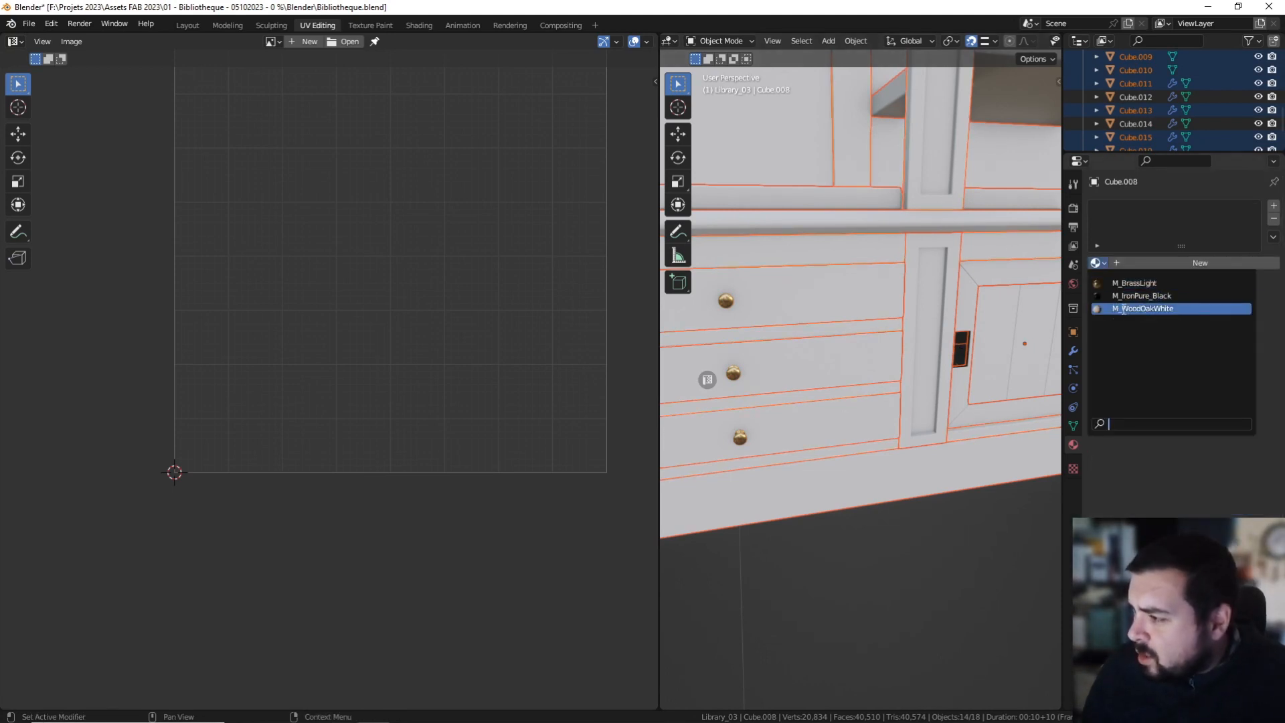
{"action": "left_click", "coordinate": [1147, 306]}
{"action": "key", "text": "ctrl+l"}
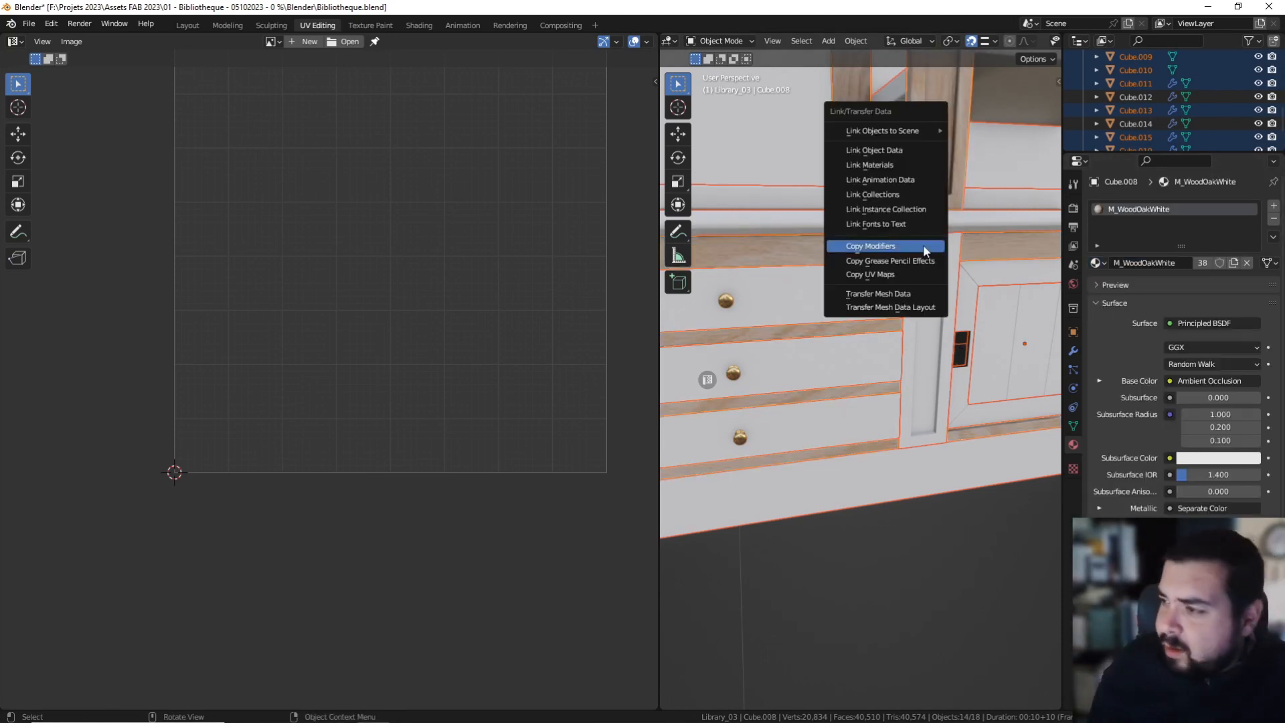
{"action": "left_click", "coordinate": [890, 166]}
{"action": "key", "text": "a"}
{"action": "left_click", "coordinate": [865, 127]}
{"action": "scroll", "coordinate": [873, 248], "scroll_direction": "down", "scroll_amount": 9}
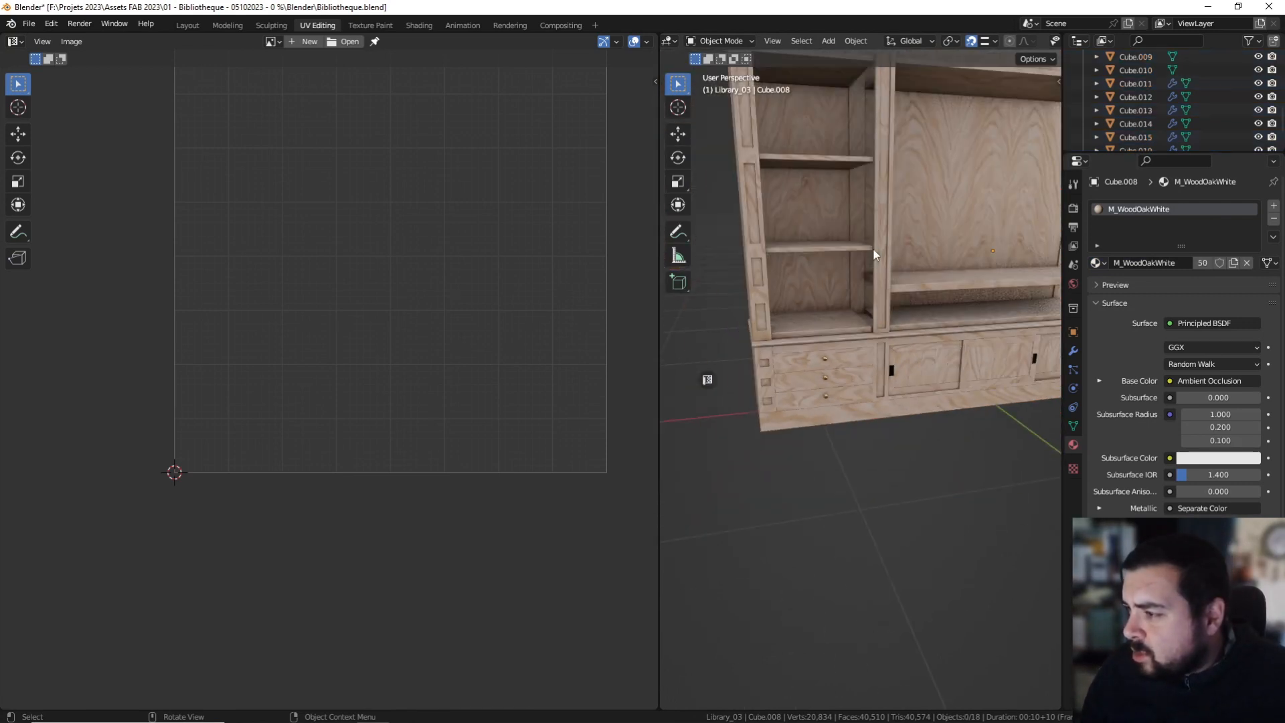
{"action": "key", "text": "a"}
{"action": "left_click", "coordinate": [883, 175]}
{"action": "middle_click_drag", "start_coordinate": [884, 182], "coordinate": [823, 198]}
{"action": "key", "text": "a"}
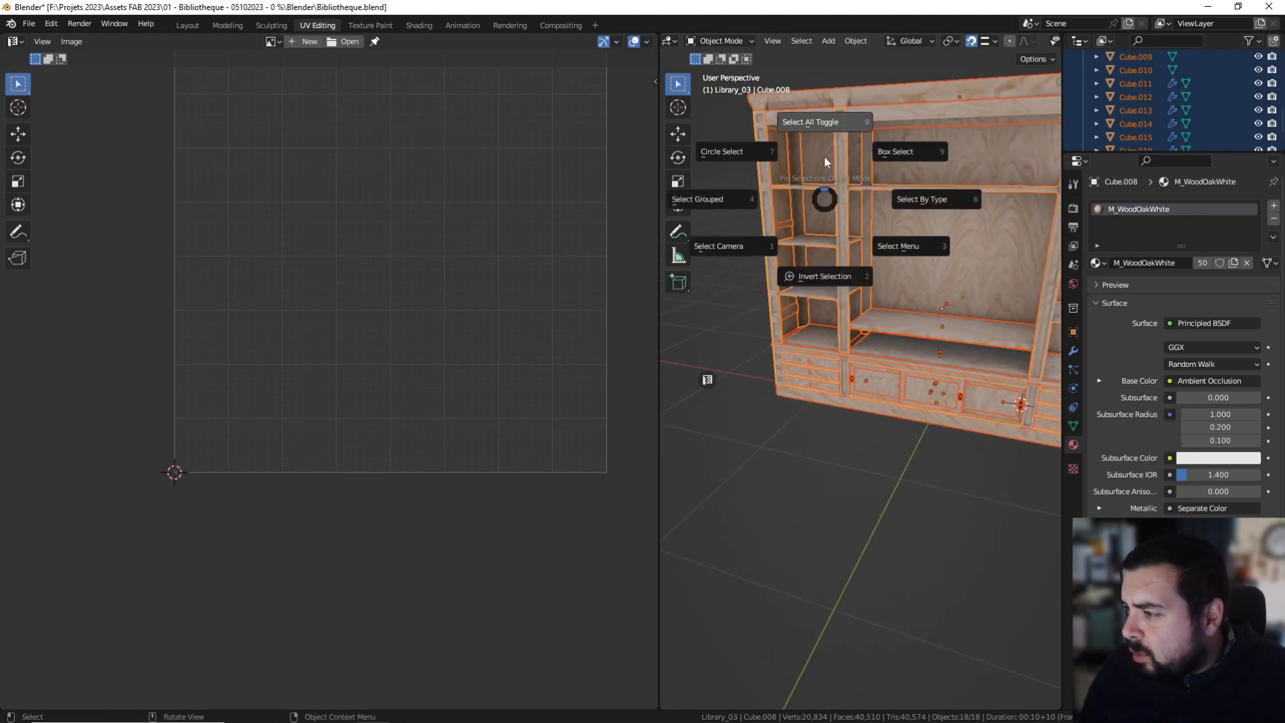
{"action": "left_click", "coordinate": [825, 125]}
Open the top cornice Cube.015 for mesh editing and dissolve two of its edge loops.
{"action": "middle_click_drag", "start_coordinate": [898, 225], "coordinate": [861, 241]}
{"action": "left_click", "coordinate": [869, 202]}
{"action": "key", "text": "Tab"}
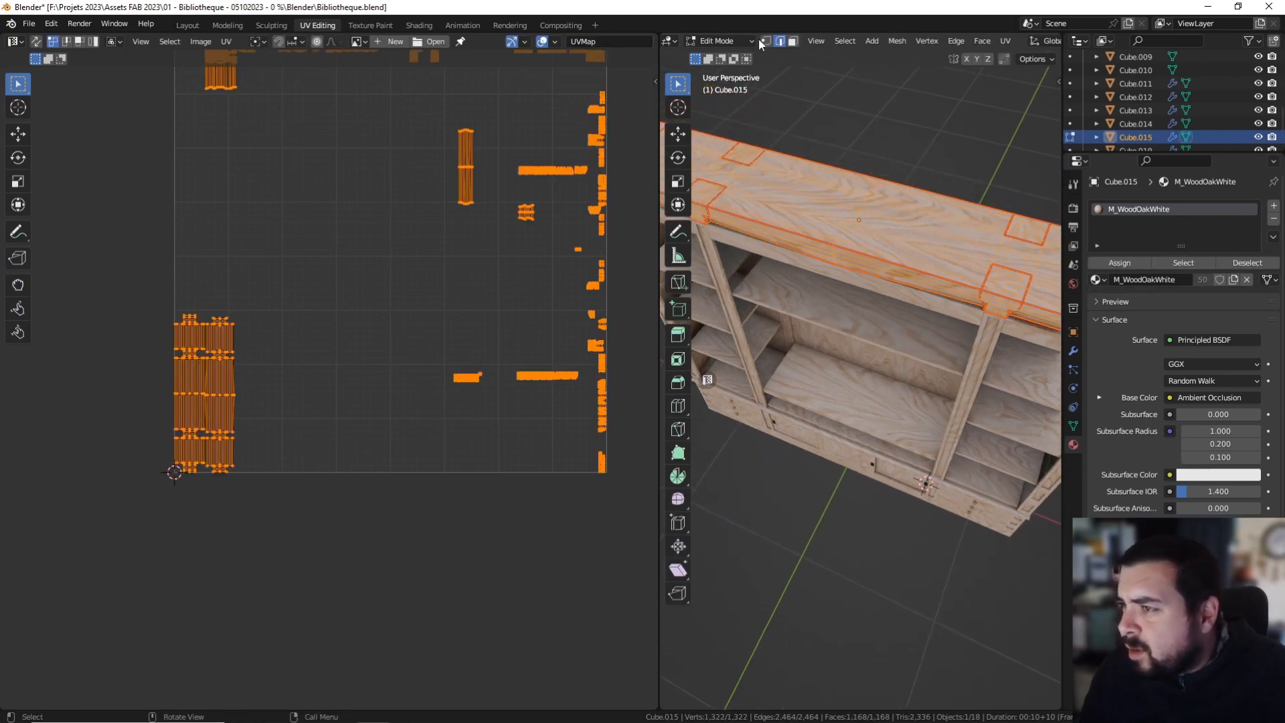
{"action": "left_click", "coordinate": [868, 210]}
{"action": "left_click", "coordinate": [856, 216]}
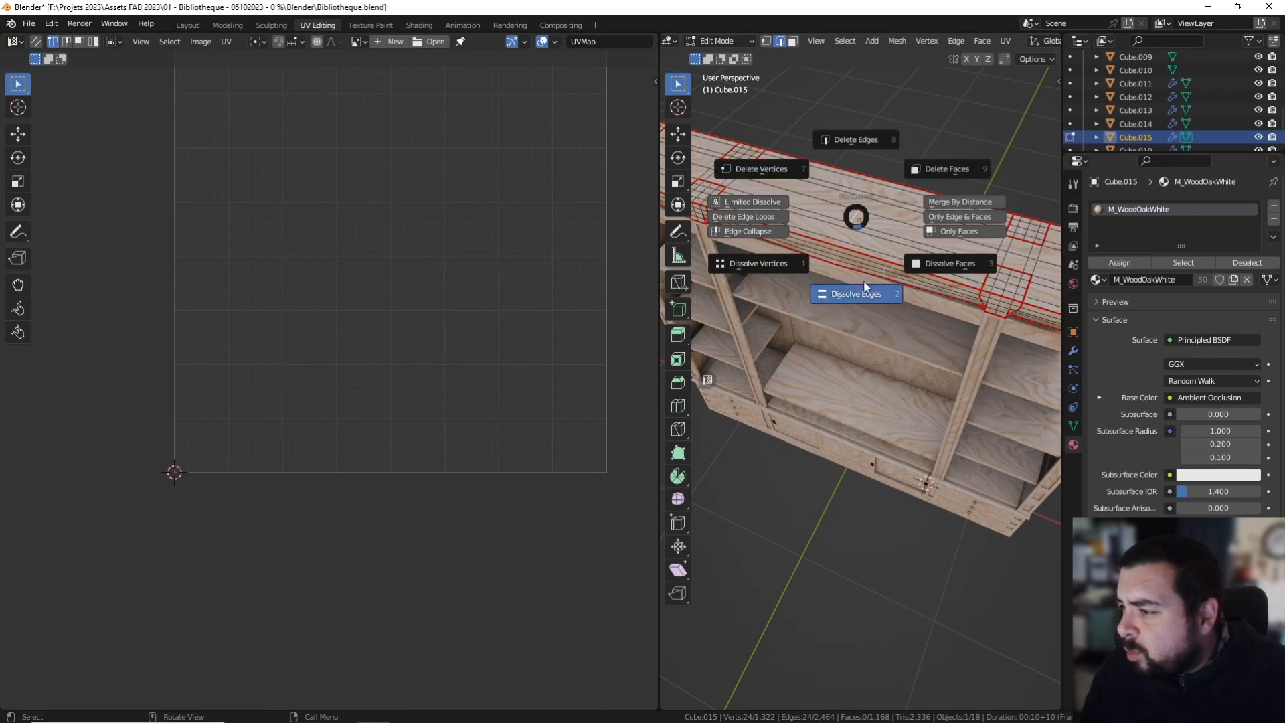
{"action": "left_click", "coordinate": [868, 288]}
{"action": "left_click", "coordinate": [899, 224], "text": "alt"}
{"action": "key", "text": "x"}
{"action": "left_click", "coordinate": [889, 286]}
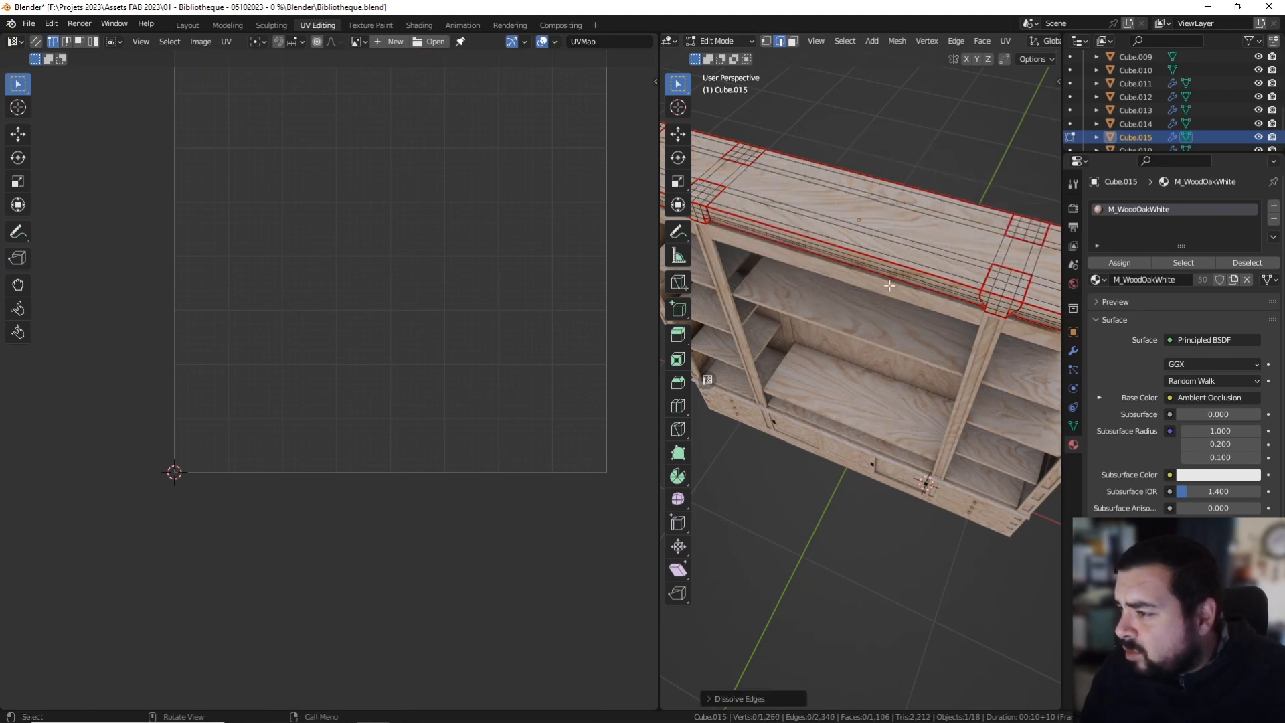
Leave mesh editing, apply the cornice's rotation and scale, set its origin to geometry, and clear the selection.
{"action": "key", "text": "Tab"}
{"action": "middle_click_drag", "start_coordinate": [900, 244], "coordinate": [898, 214]}
{"action": "key", "text": "ctrl+a"}
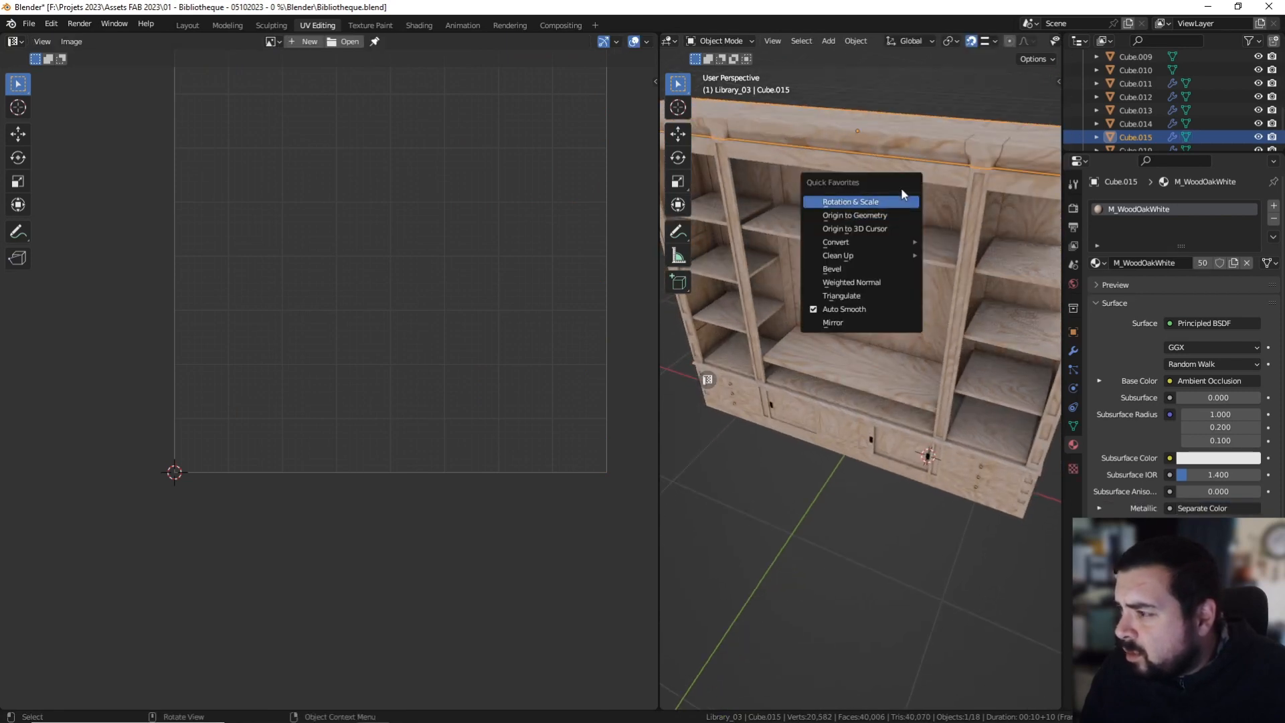
{"action": "left_click", "coordinate": [891, 195]}
{"action": "key", "text": "q"}
{"action": "left_click", "coordinate": [881, 205]}
{"action": "key", "text": "a"}
{"action": "left_click", "coordinate": [892, 163]}
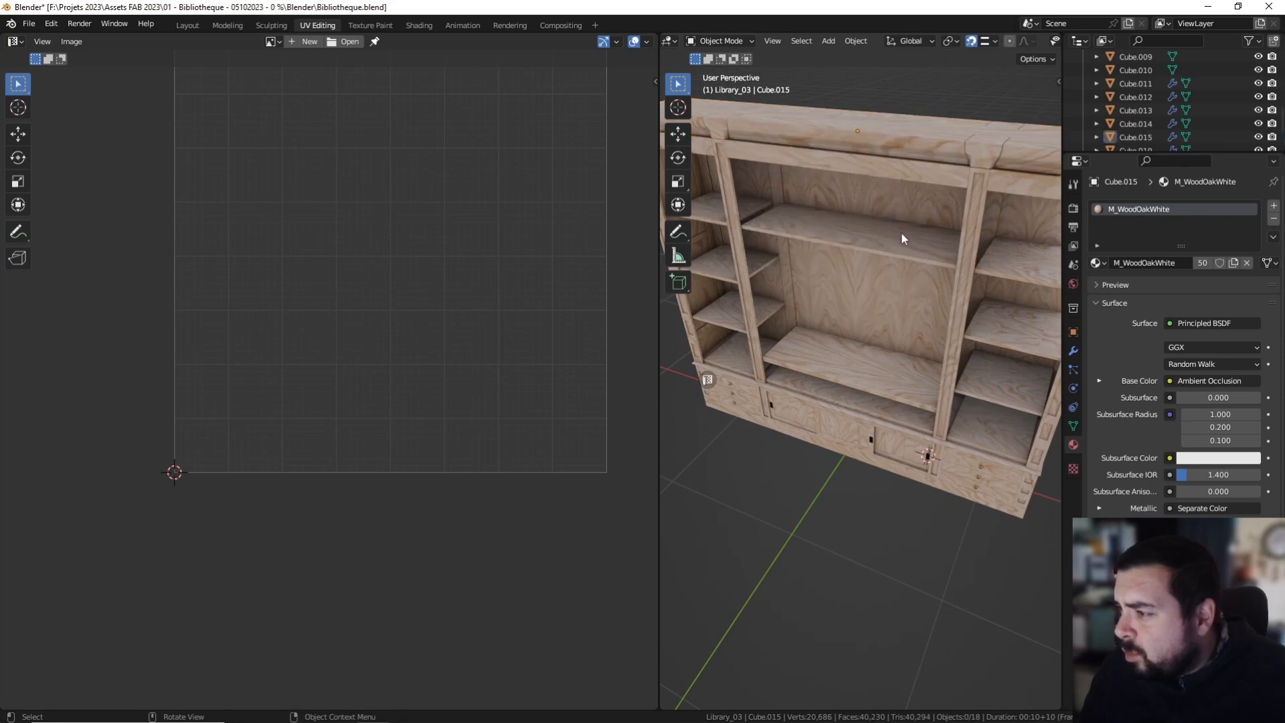
Open all bookcase objects for mesh editing, select their complete meshes, and unwrap them again.
{"action": "key", "text": "a"}
{"action": "left_click", "coordinate": [909, 180]}
{"action": "key", "text": "Tab"}
{"action": "key", "text": "a"}
{"action": "left_click", "coordinate": [914, 136]}
{"action": "key", "text": "a"}
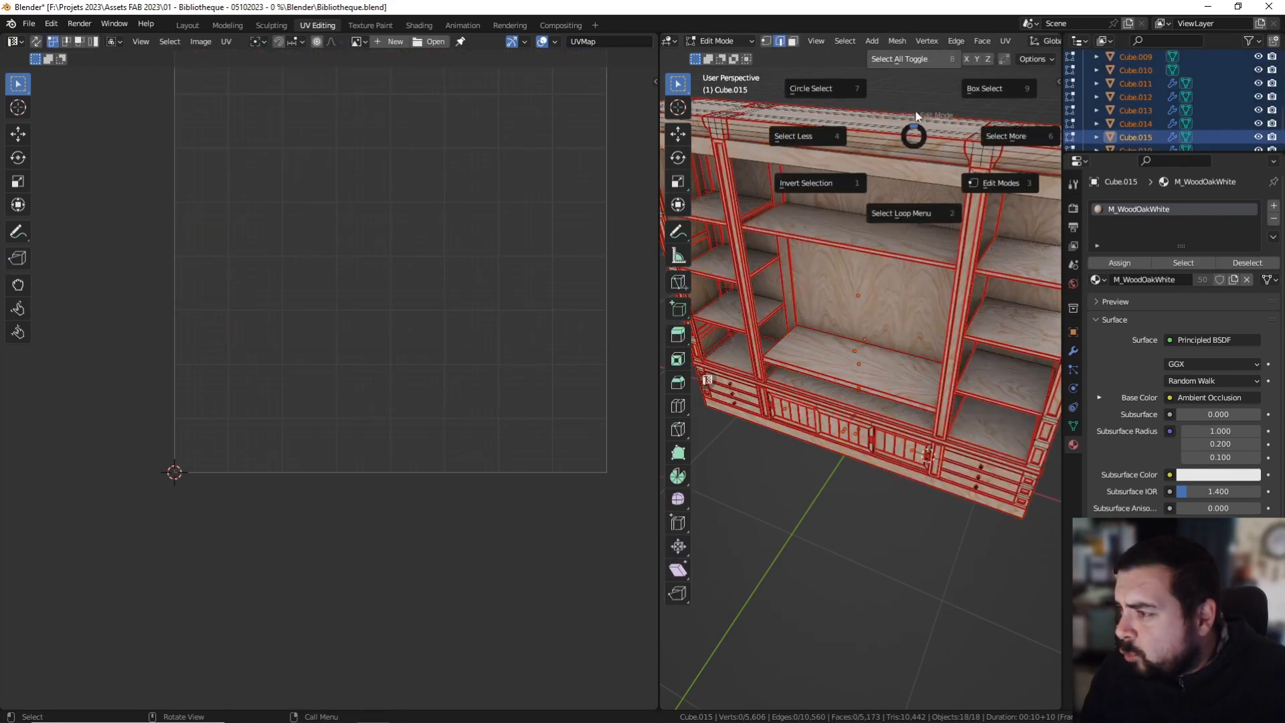
{"action": "left_click", "coordinate": [914, 100]}
{"action": "key", "text": "q"}
{"action": "left_click", "coordinate": [885, 175]}
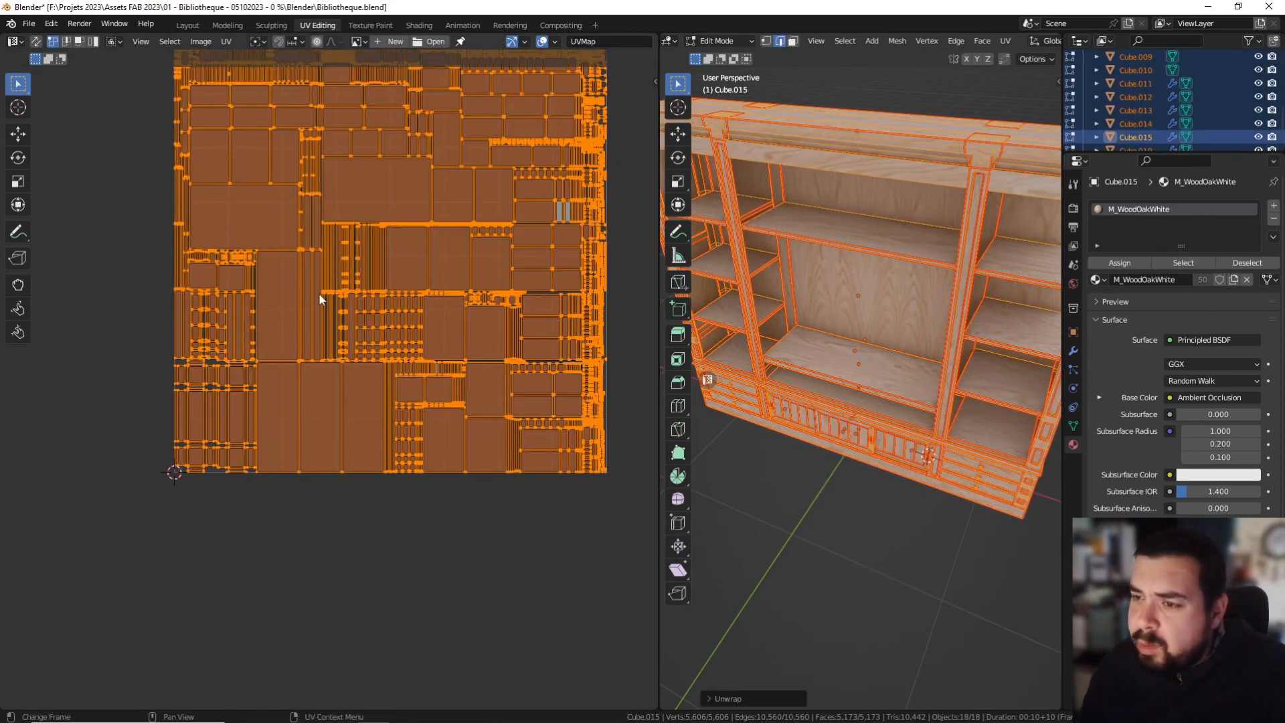
Average the UV island scale and pack the islands with rotation disabled and a 0.001 margin.
{"action": "key", "text": "ctrl+p"}
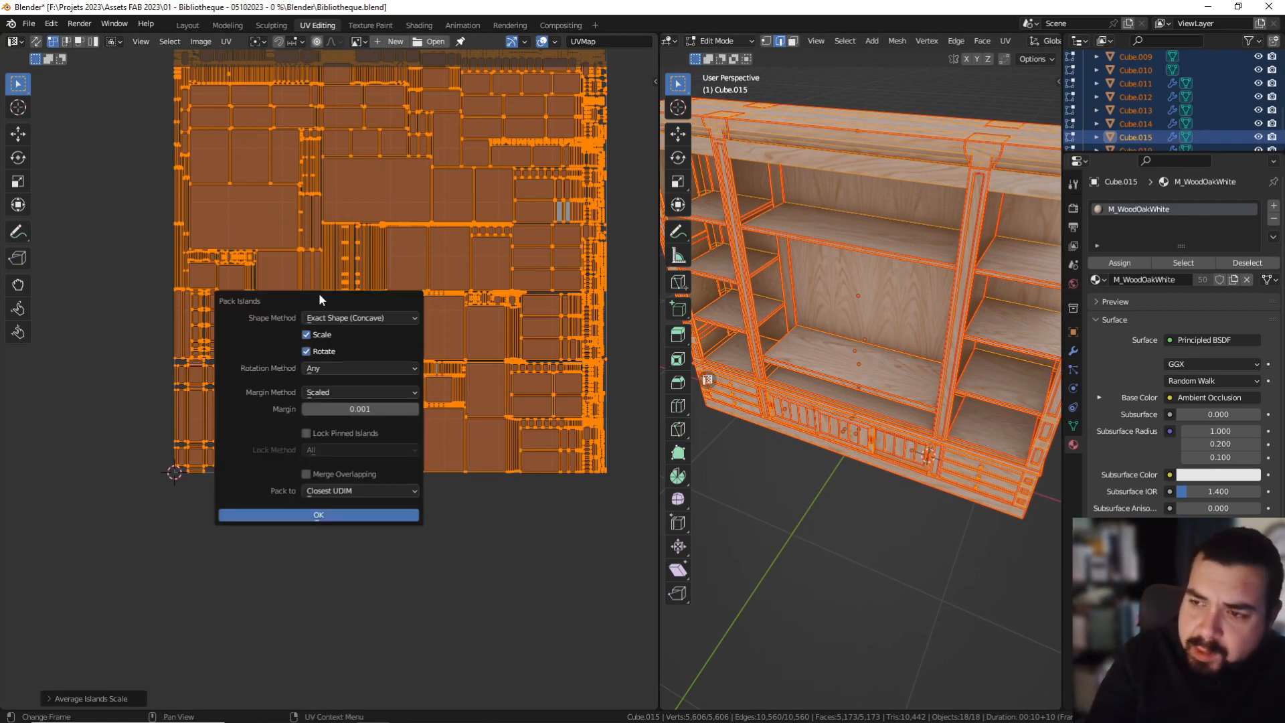
{"action": "left_click", "coordinate": [333, 352]}
{"action": "left_click", "coordinate": [343, 514]}
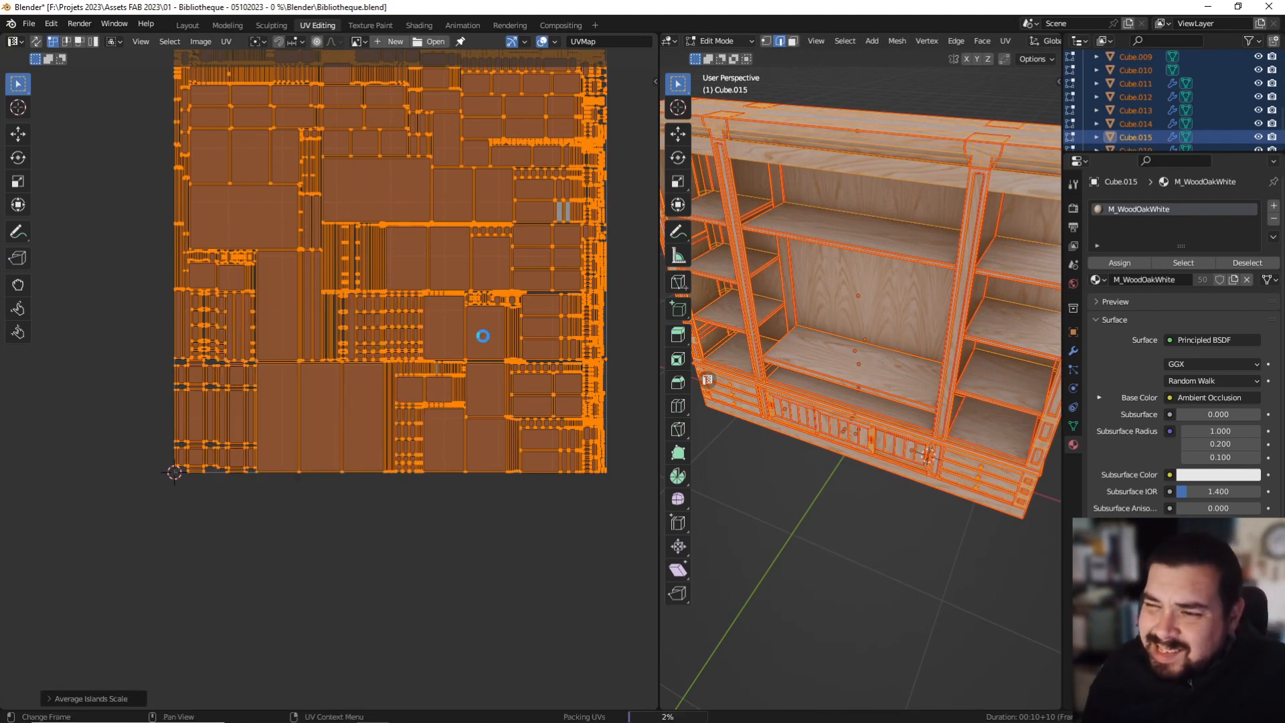
Leave mesh editing, clear the object selection, and return to the Layout workspace.
{"action": "key", "text": "Tab"}
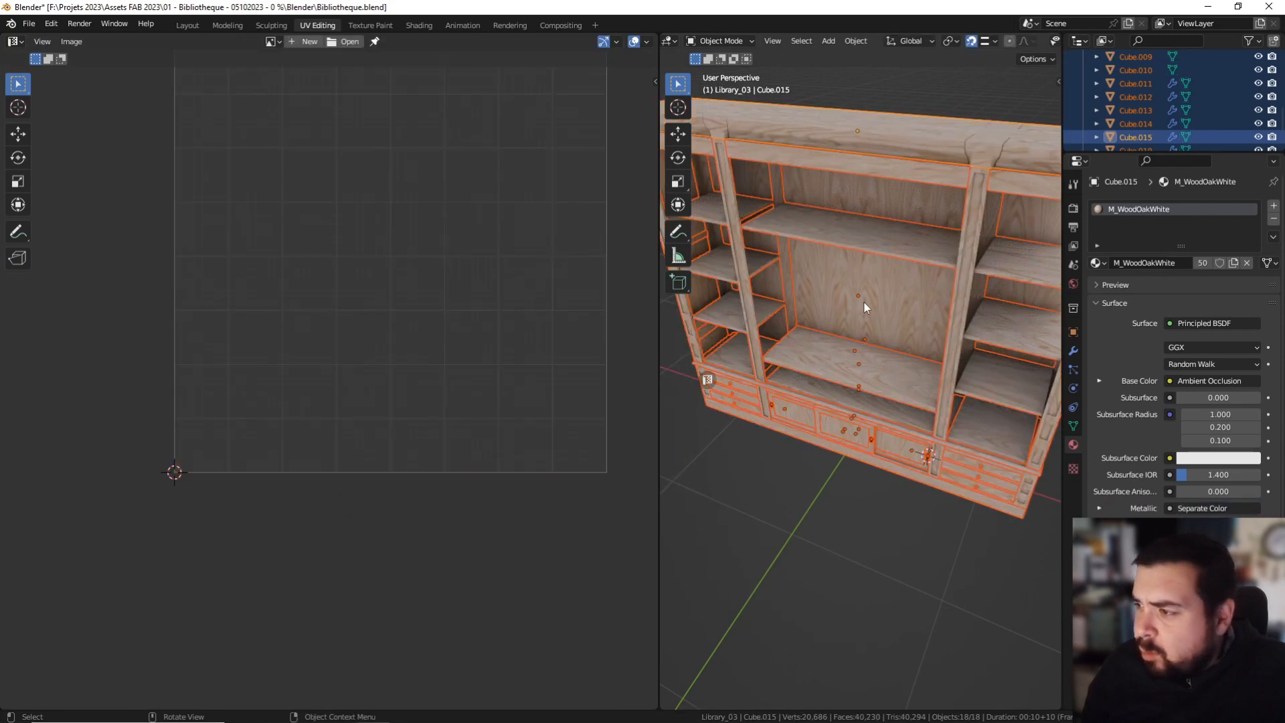
{"action": "key", "text": "a"}
{"action": "left_click", "coordinate": [873, 227]}
{"action": "scroll", "coordinate": [895, 299], "scroll_direction": "down", "scroll_amount": 3}
{"action": "middle_click_drag", "start_coordinate": [895, 305], "coordinate": [931, 271]}
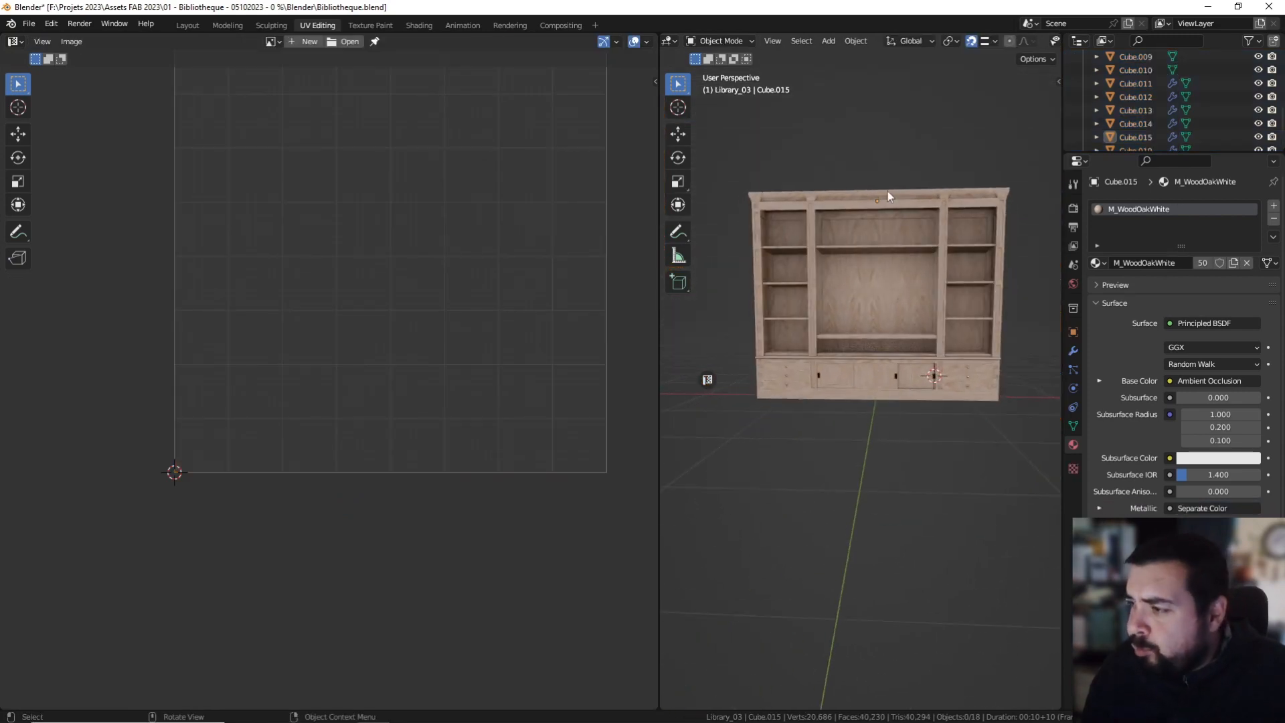
{"action": "left_click", "coordinate": [188, 25]}
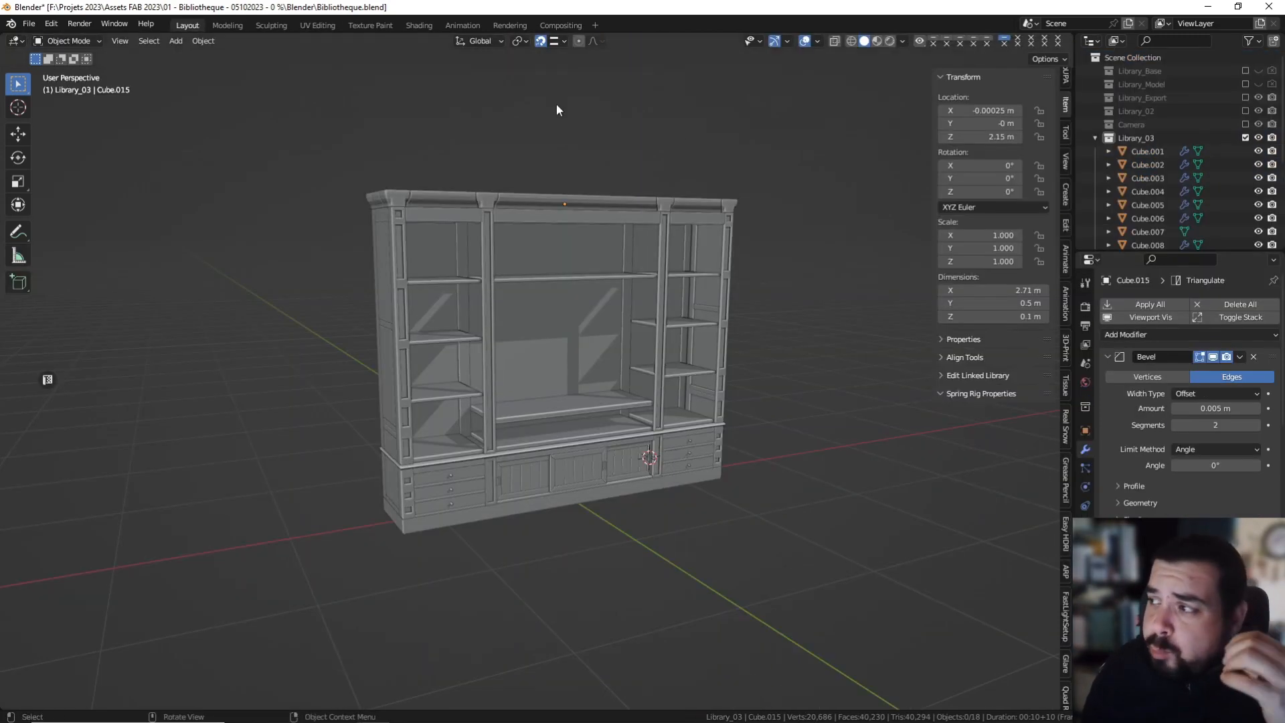
Look through the objects of the Library_03 collection, select the drawer handles object SM_Library02_DrawerHandlesLeft.001, and save the Bibliotheque.blend file.
{"action": "left_click", "coordinate": [1154, 151]}
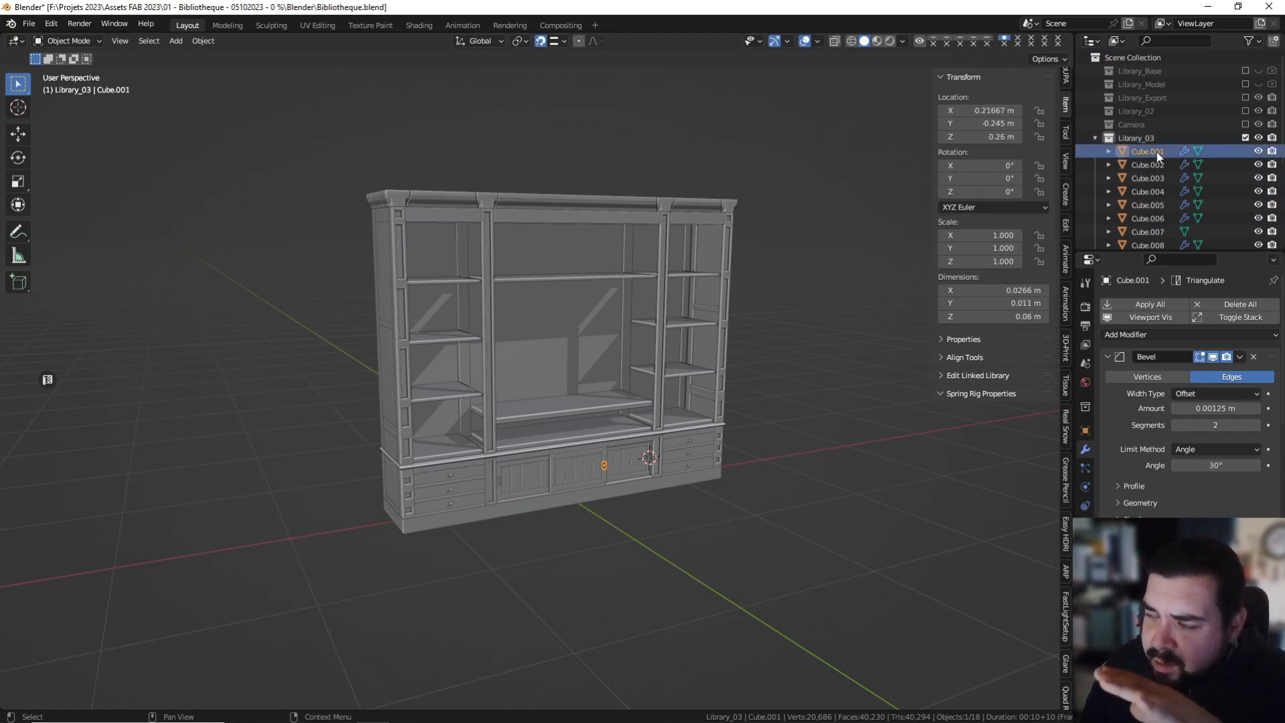
{"action": "scroll", "coordinate": [1156, 153], "scroll_direction": "down", "scroll_amount": 3}
{"action": "scroll", "coordinate": [1157, 166], "scroll_direction": "down", "scroll_amount": 3}
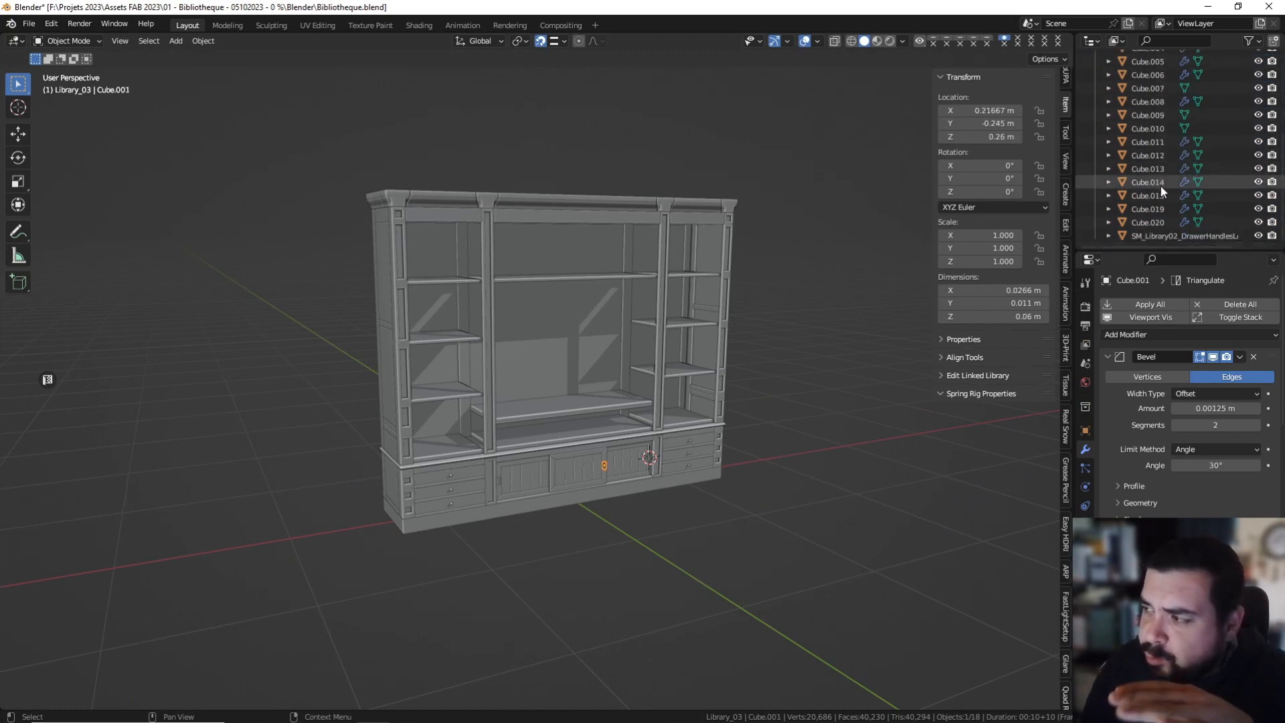
{"action": "left_click", "coordinate": [1173, 235]}
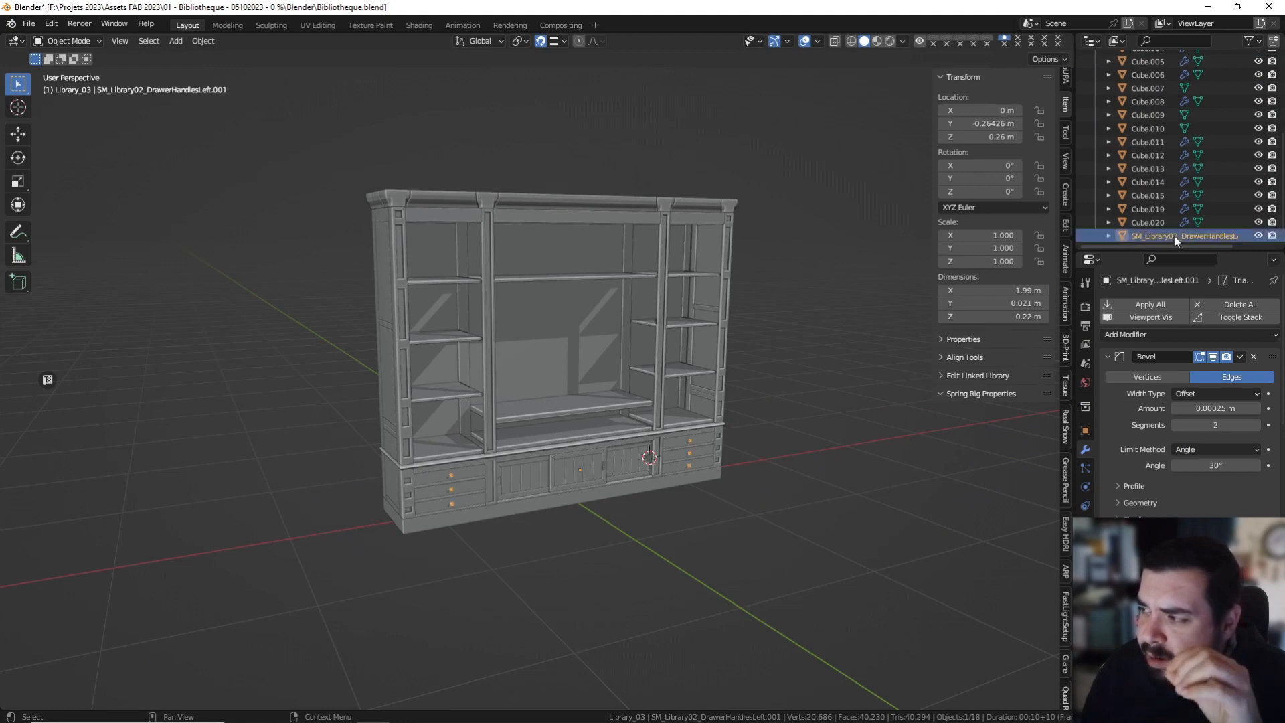
{"action": "scroll", "coordinate": [1174, 231], "scroll_direction": "up", "scroll_amount": 5}
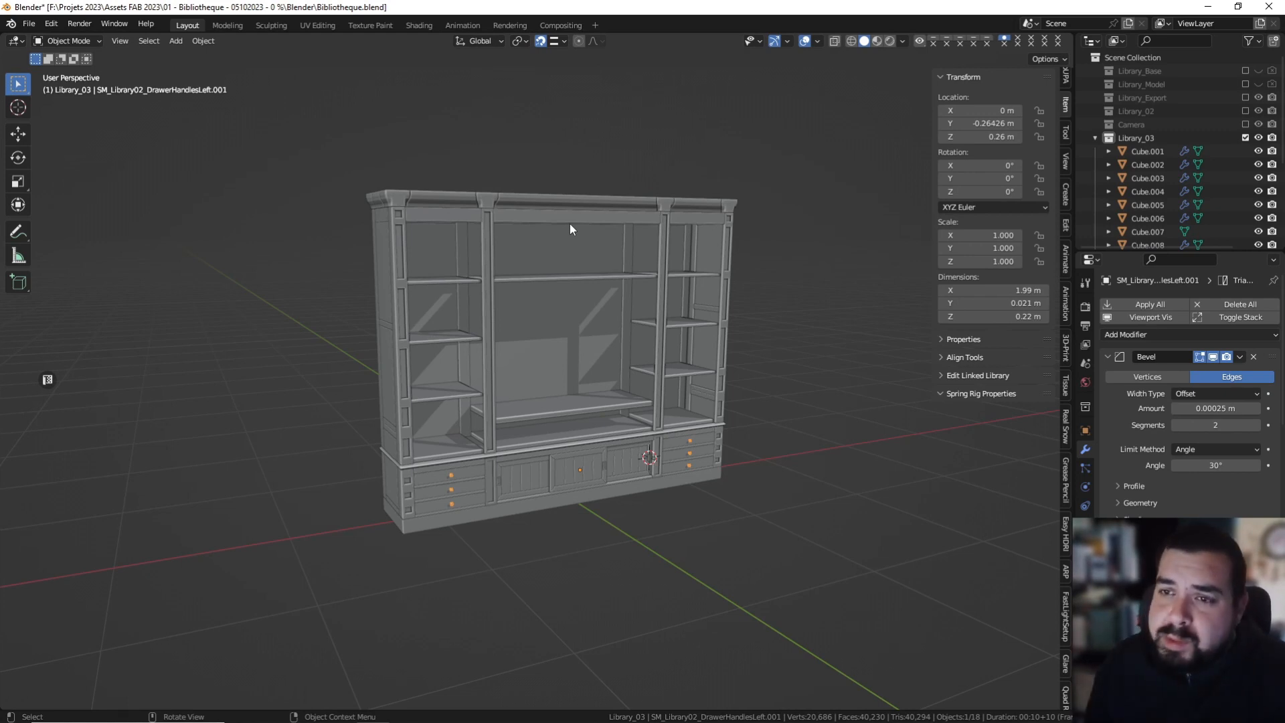
{"action": "left_click", "coordinate": [29, 24]}
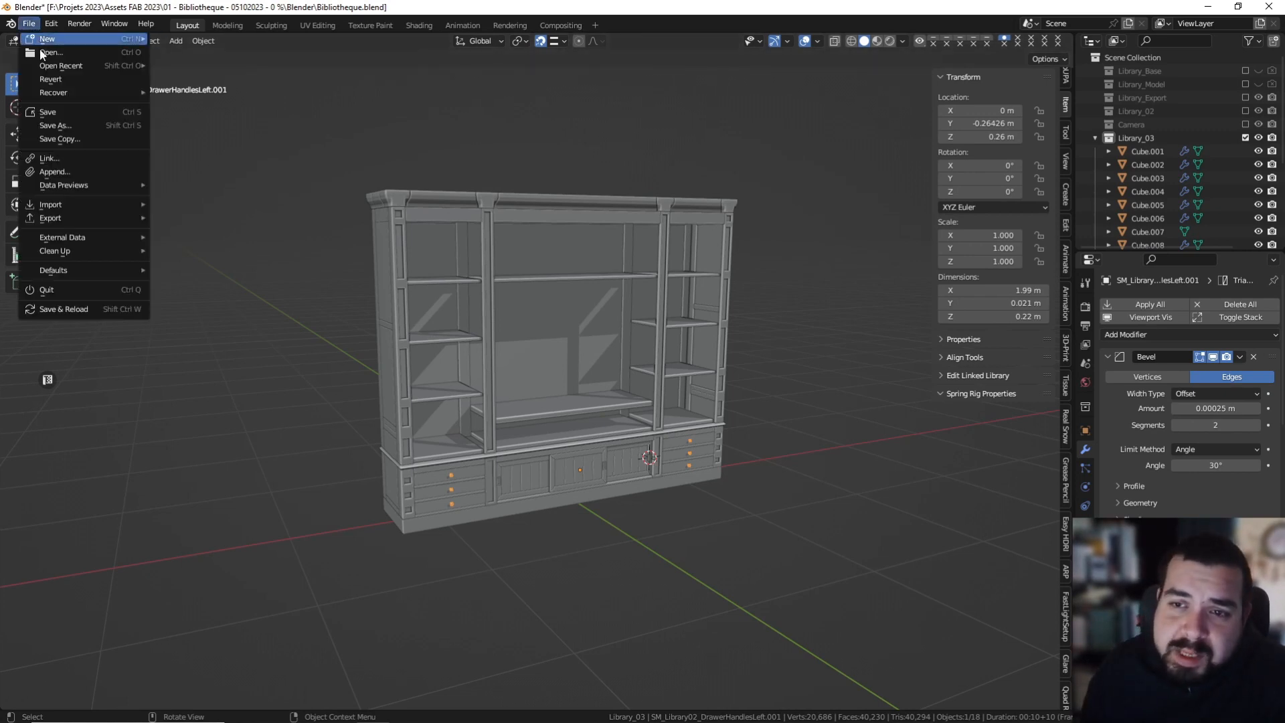
{"action": "left_click", "coordinate": [55, 114]}
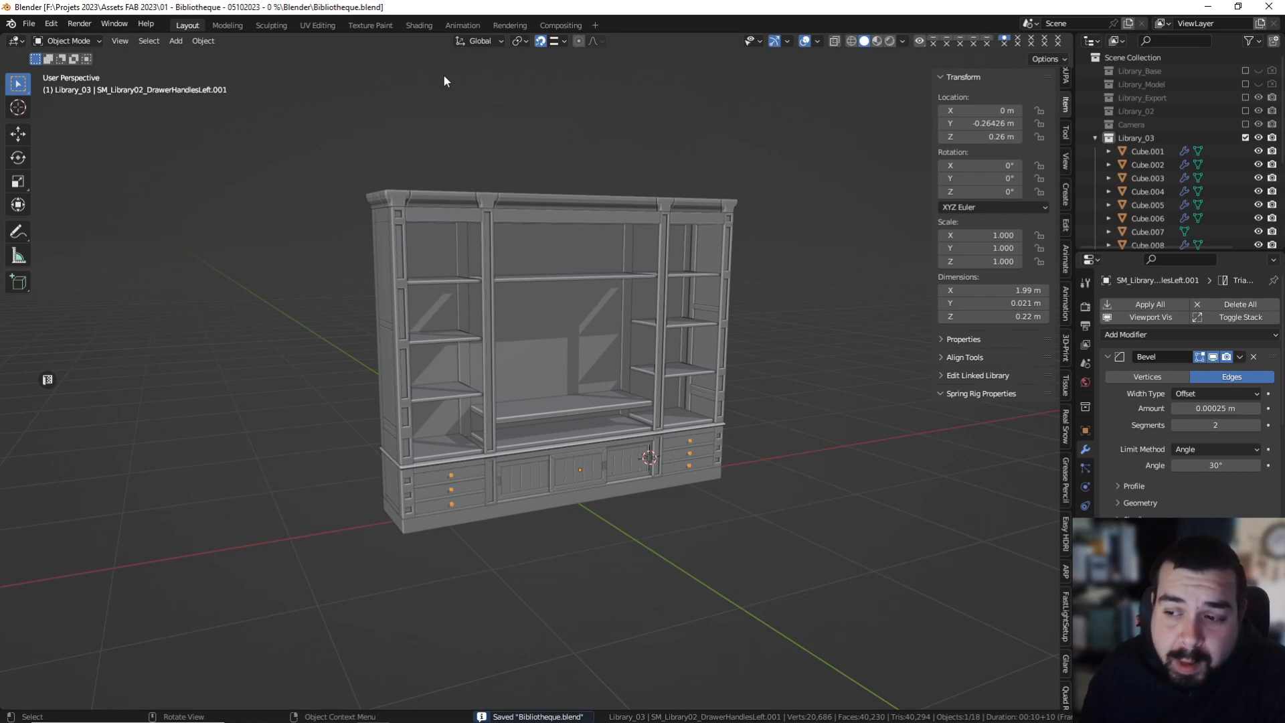